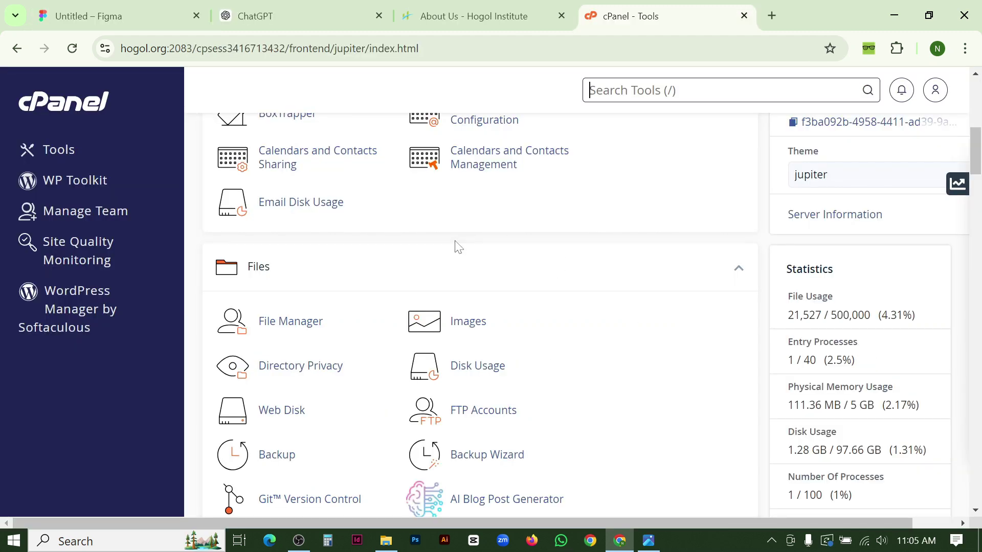
Open Softaculous's installations list in cPanel and launch the hogol.org site in a new tab
scroll(457, 246, down, 10)
scroll(456, 246, down, 8)
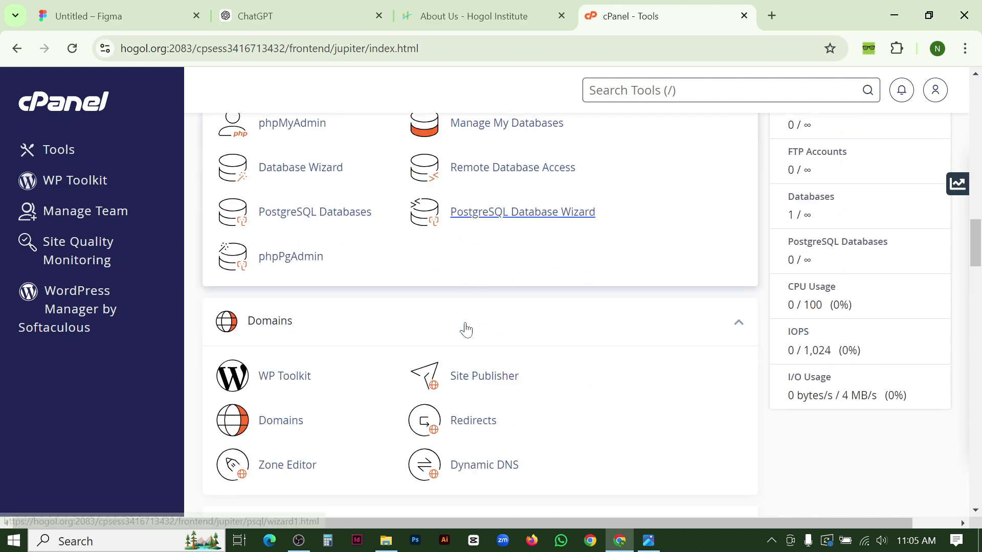
scroll(462, 325, down, 10)
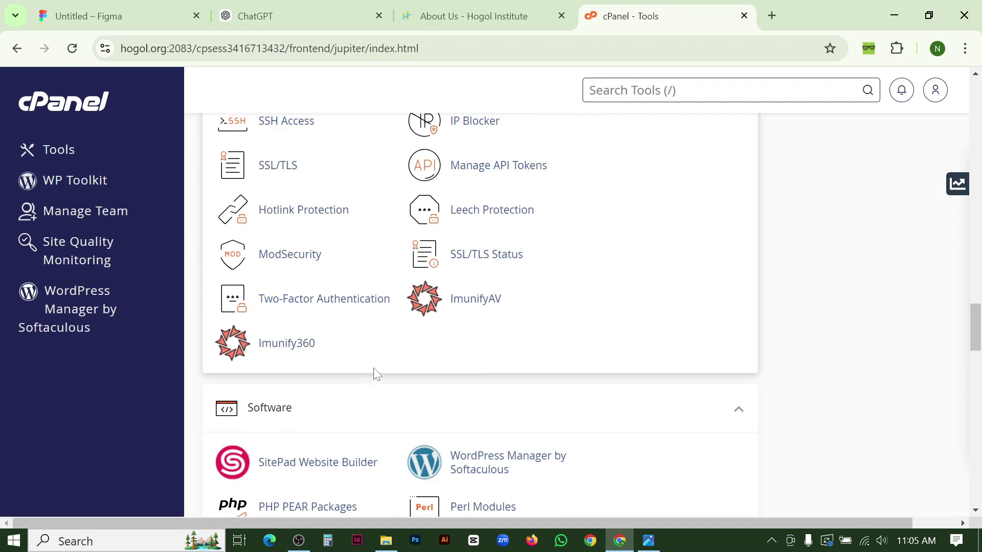
scroll(440, 440, down, 4)
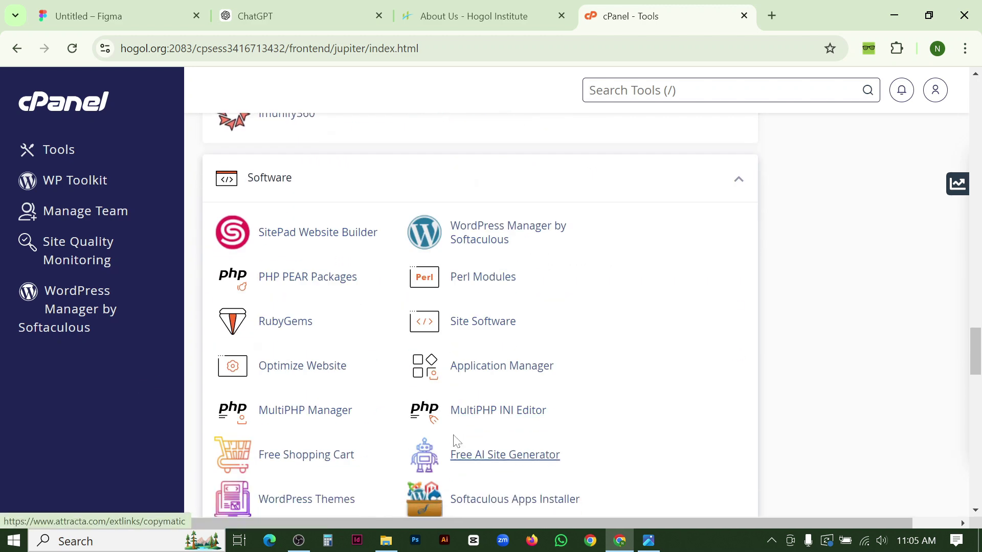
click(478, 491)
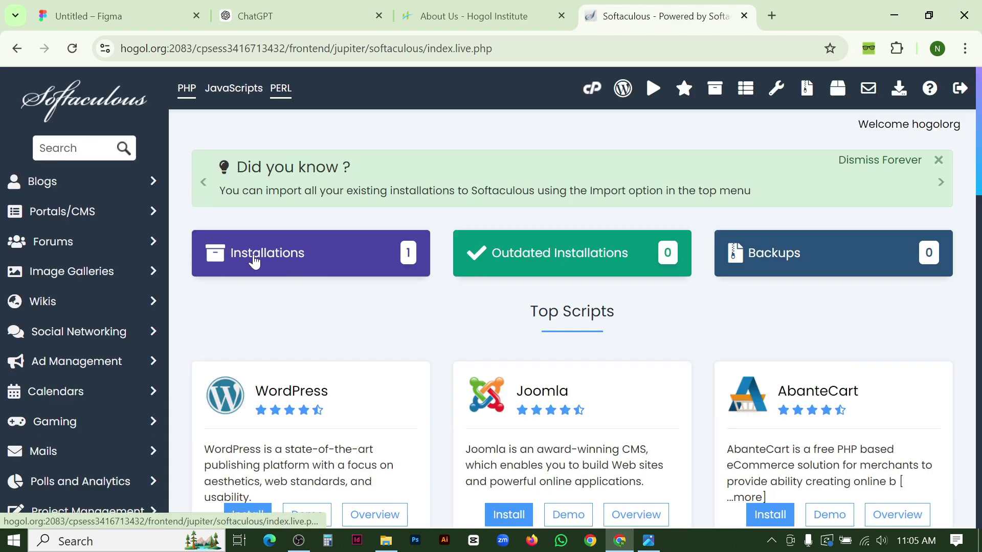
click(265, 261)
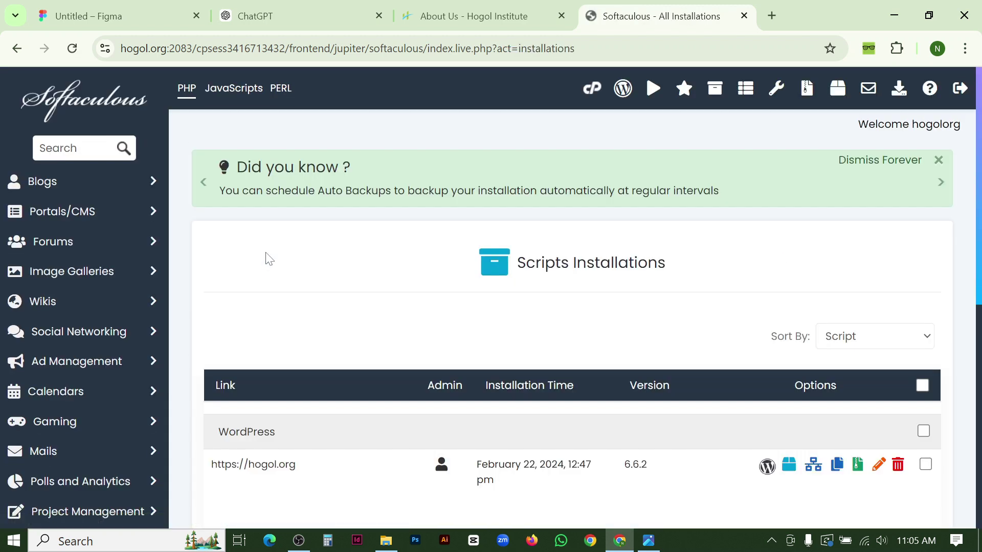
scroll(461, 306, down, 1)
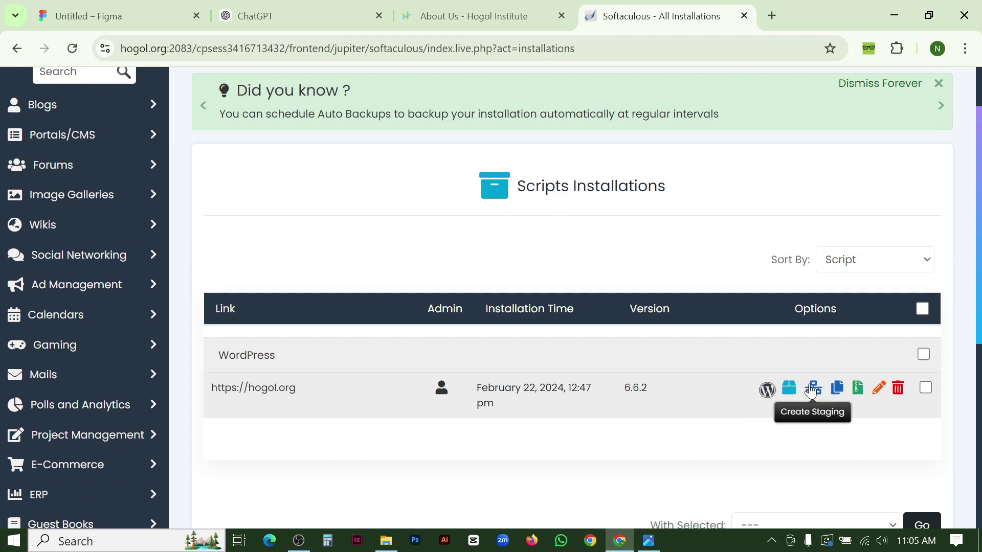
click(275, 396)
Close the old About Us and ChatGPT tabs and switch to the new hogol.org tab
click(486, 16)
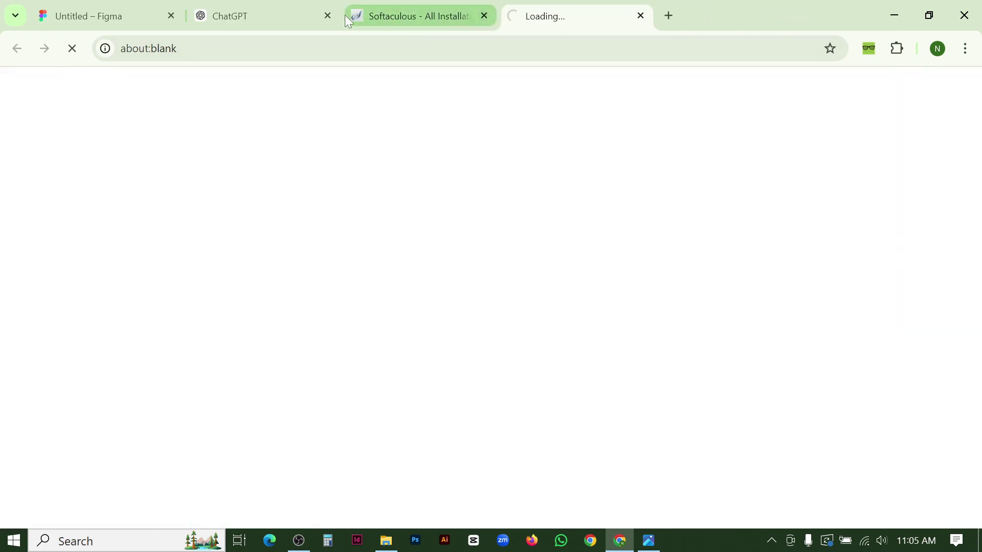
click(322, 12)
click(328, 16)
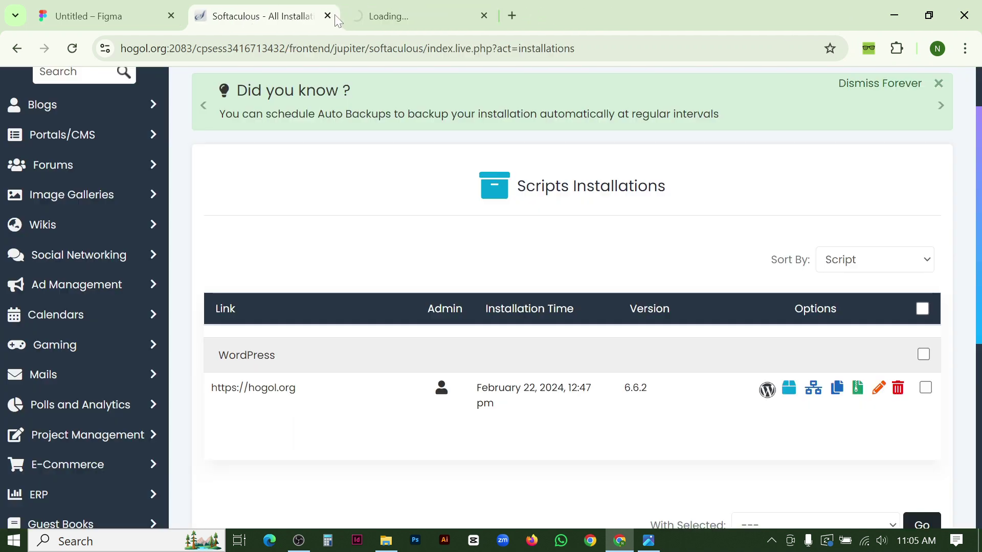
click(408, 21)
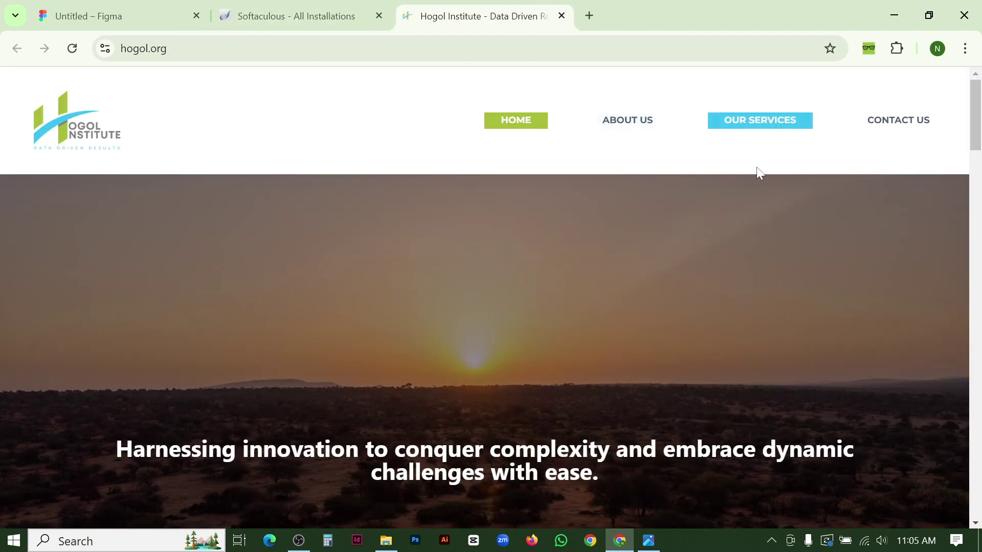
Browse the Hogol Institute homepage, then go to About Us and select the hogol.org/about-us/ URL
scroll(695, 169, down, 3)
scroll(686, 171, down, 15)
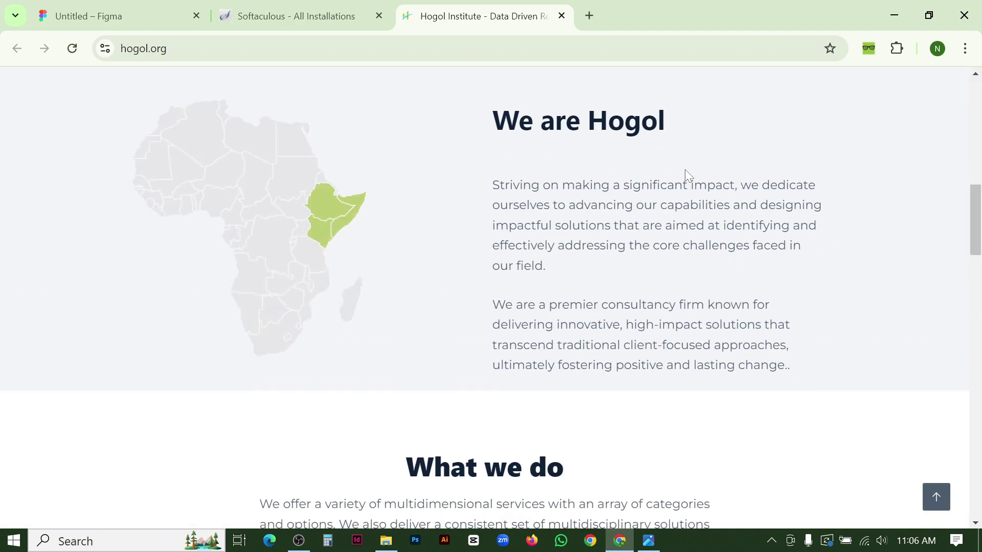
scroll(687, 174, down, 10)
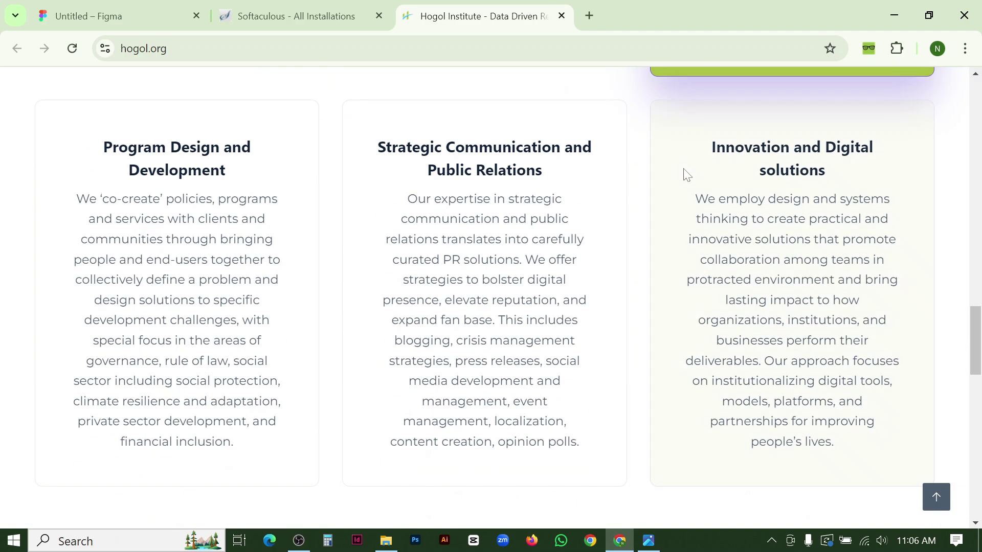
scroll(687, 174, down, 4)
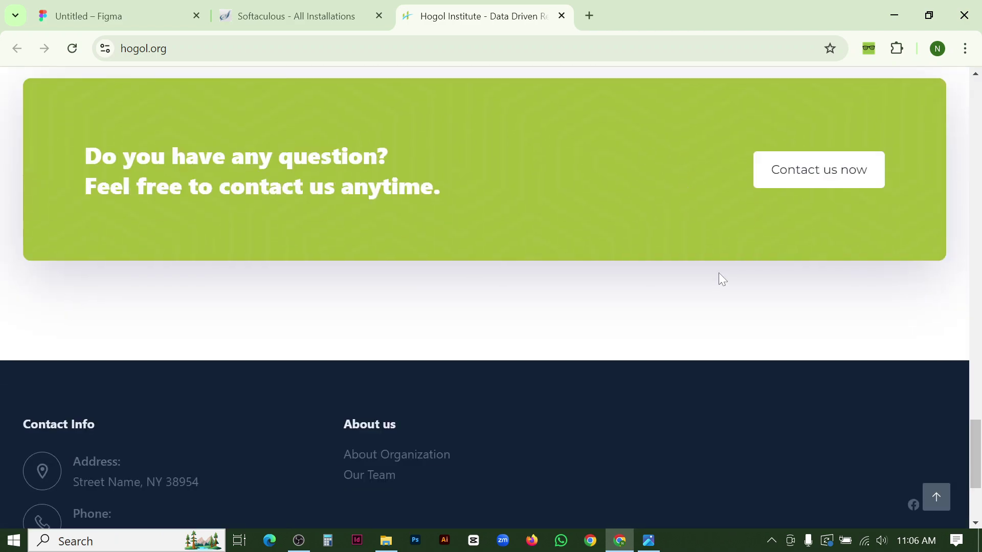
scroll(706, 305, up, 1)
scroll(705, 299, up, 20)
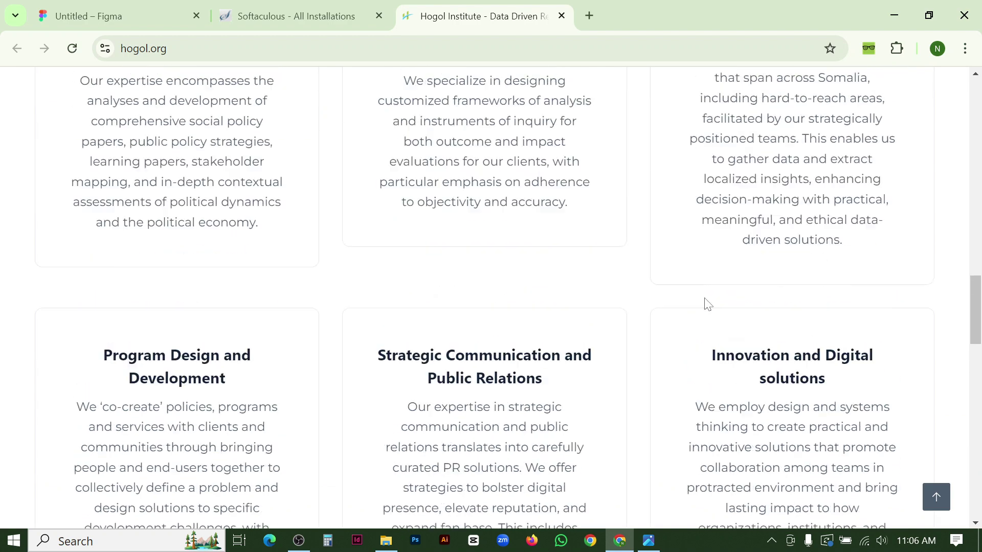
scroll(485, 306, up, 5)
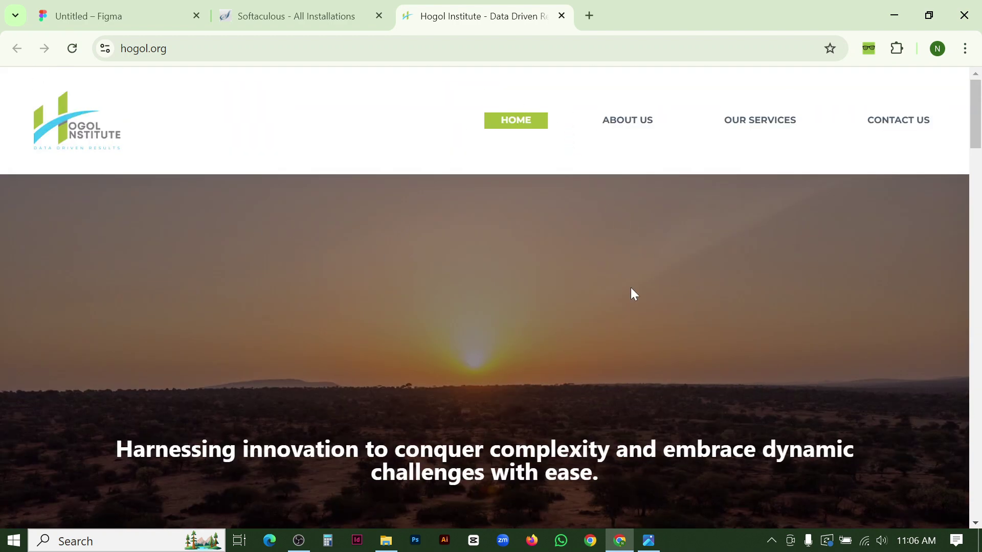
scroll(480, 332, down, 7)
scroll(450, 326, up, 6)
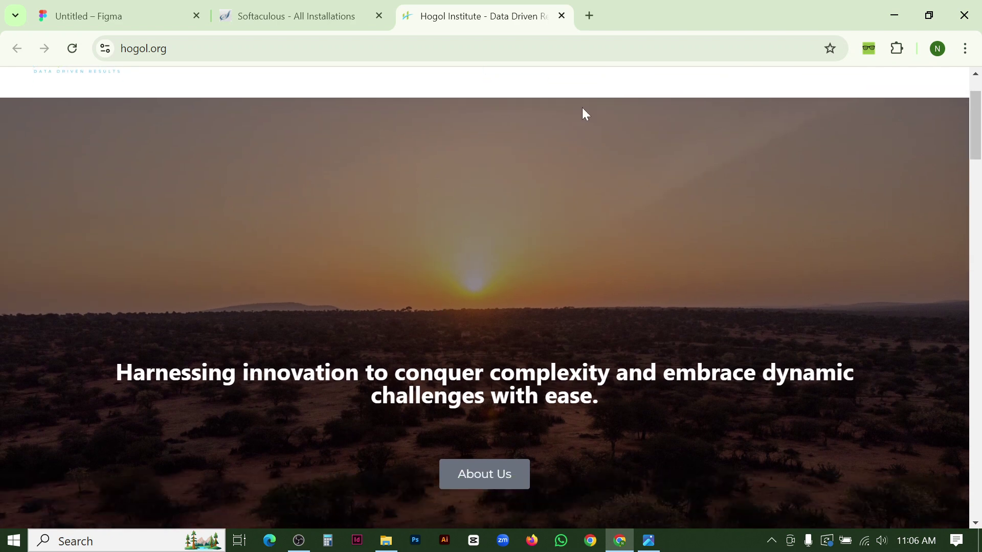
scroll(718, 320, up, 2)
click(622, 134)
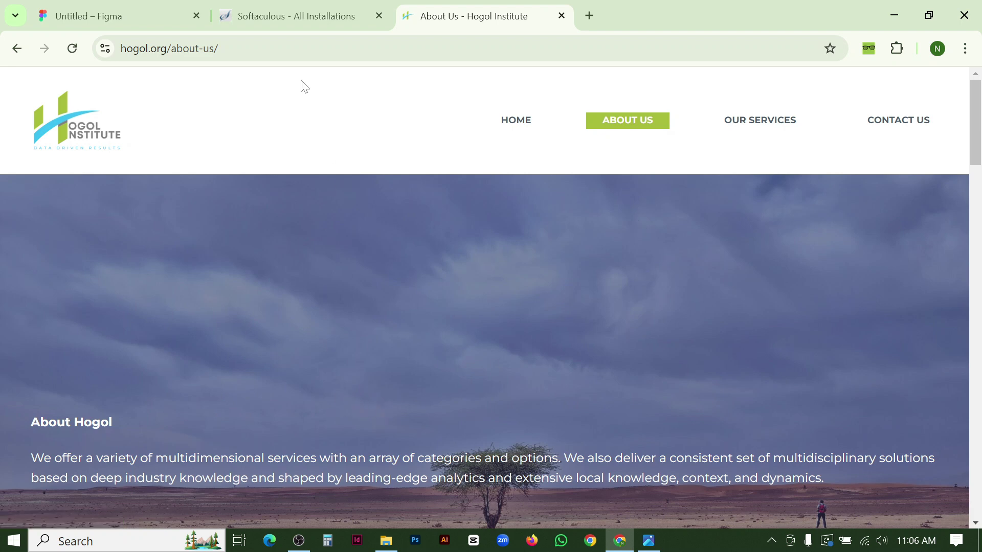
click(298, 48)
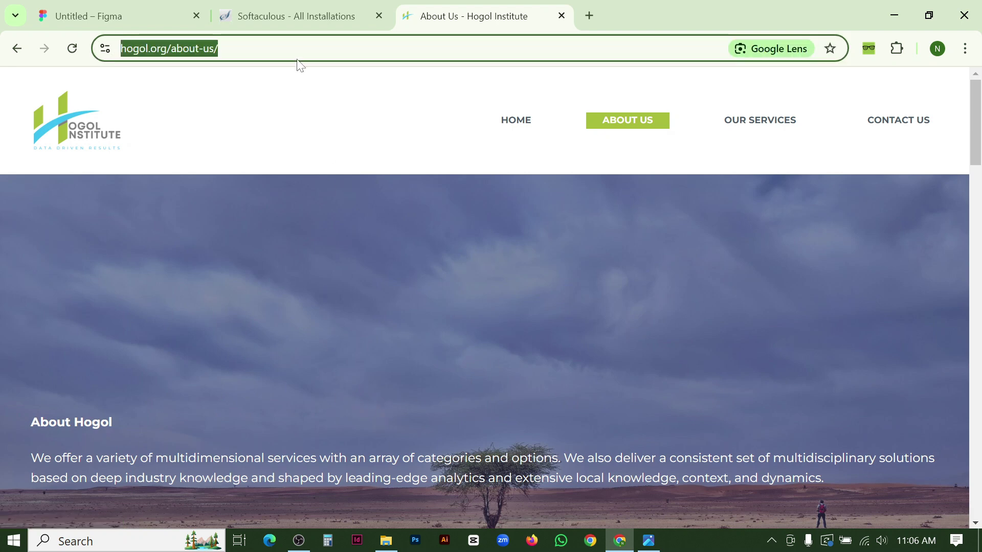
In Figma's Untitled draft, frame the hogol.org designs and open the full plugins browser from the canvas menu
click(94, 14)
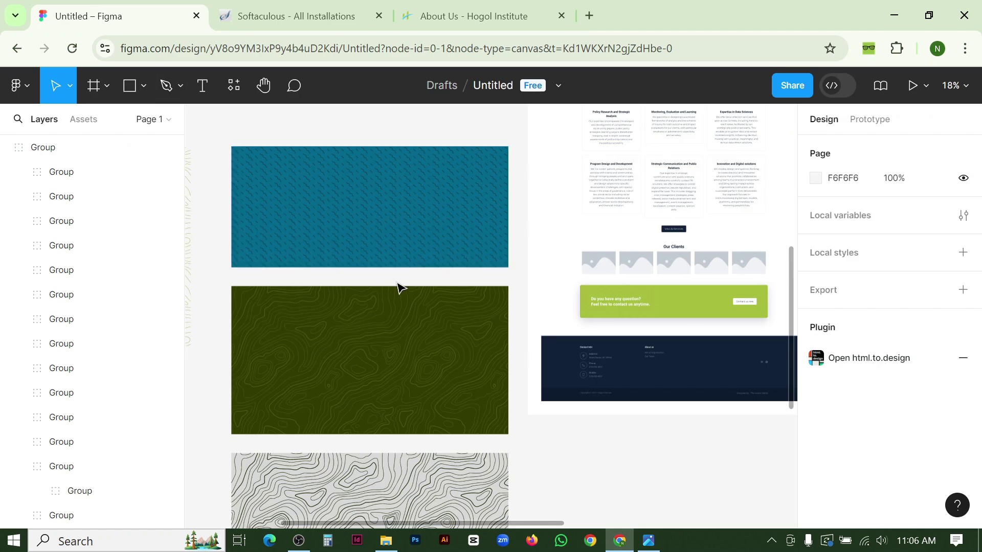
scroll(608, 358, down, 3)
scroll(609, 338, down, 3)
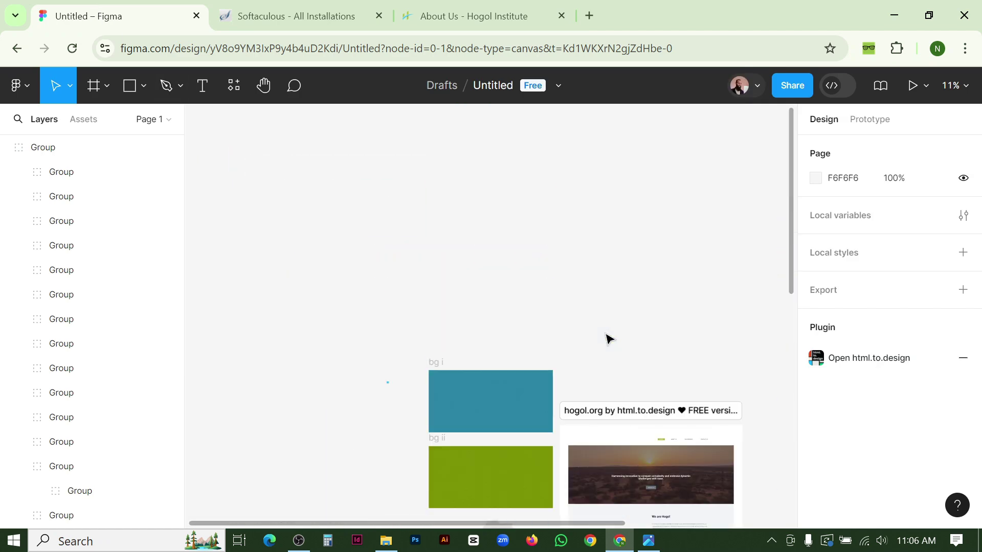
scroll(626, 388, down, 6)
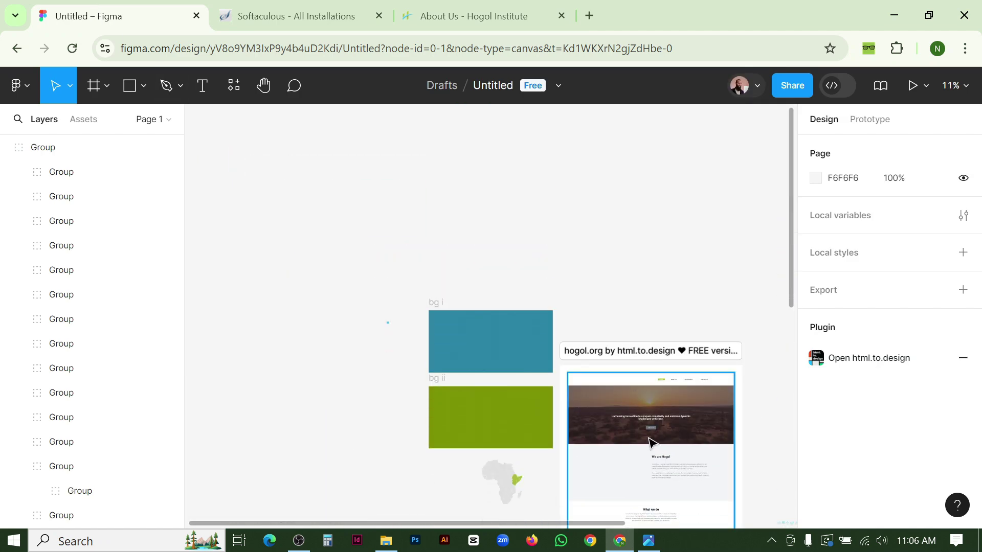
scroll(634, 406, down, 5)
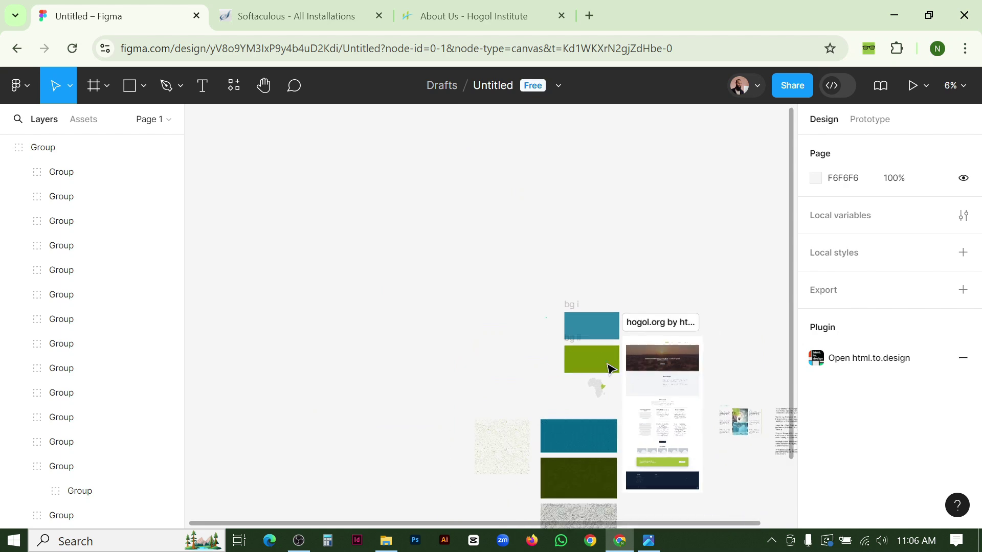
drag(667, 325, 703, 314)
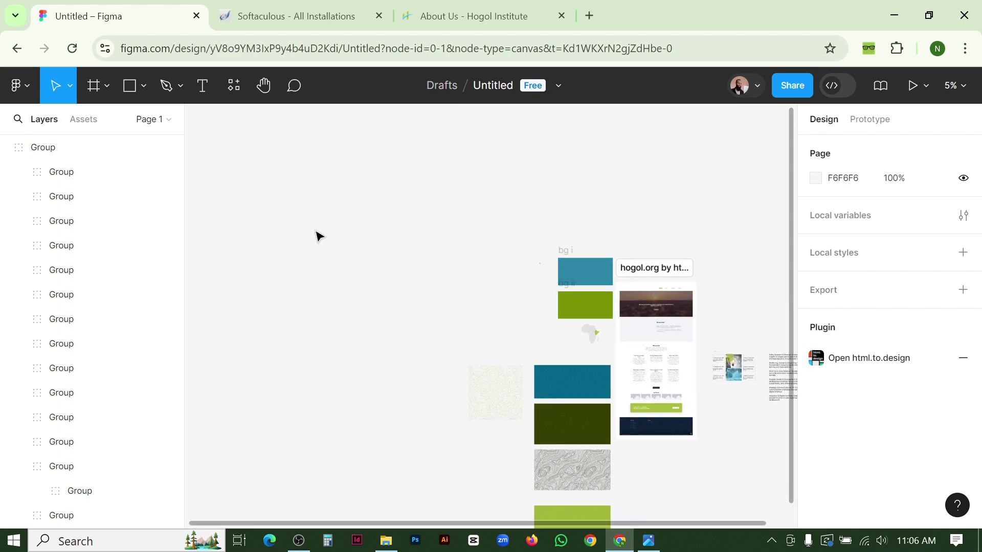
right_click(249, 243)
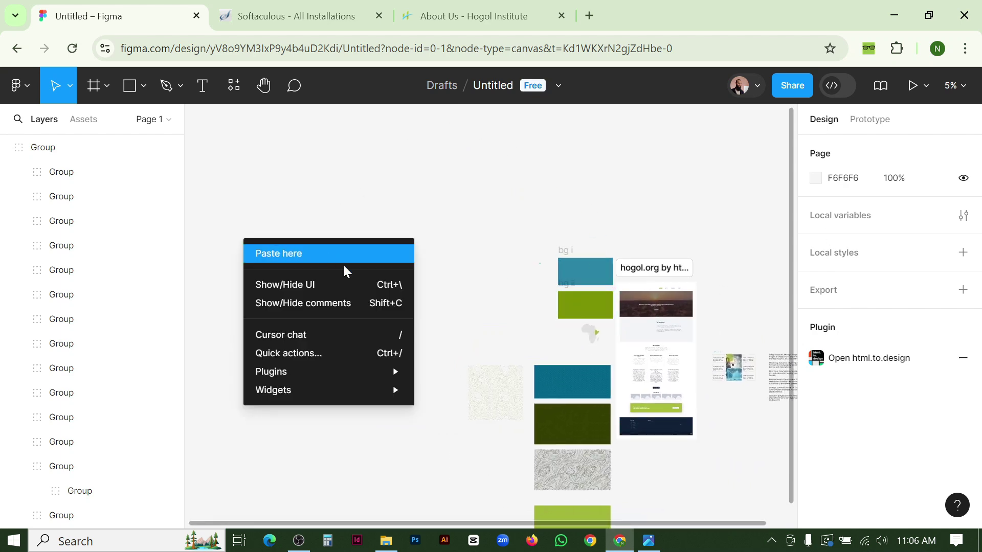
mouse_move(320, 375)
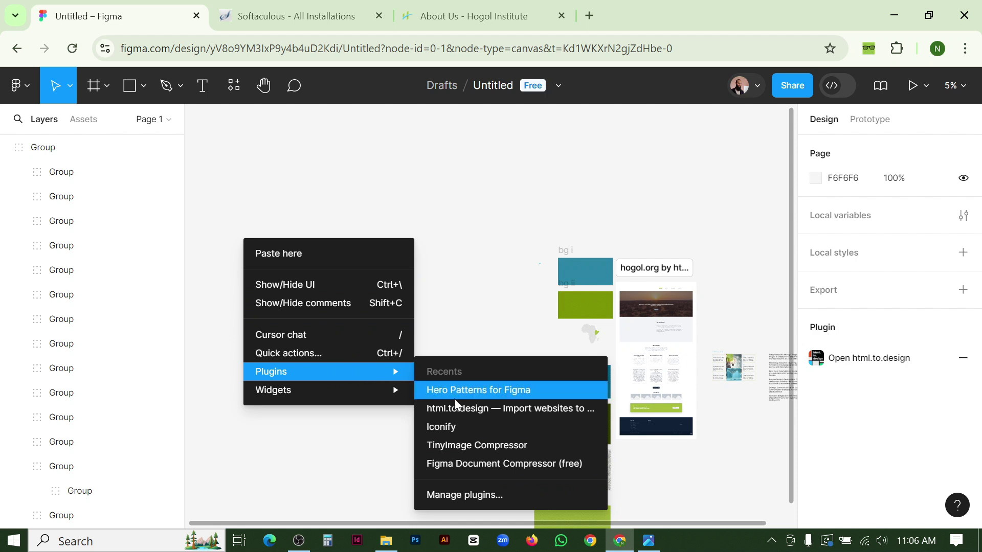
click(460, 495)
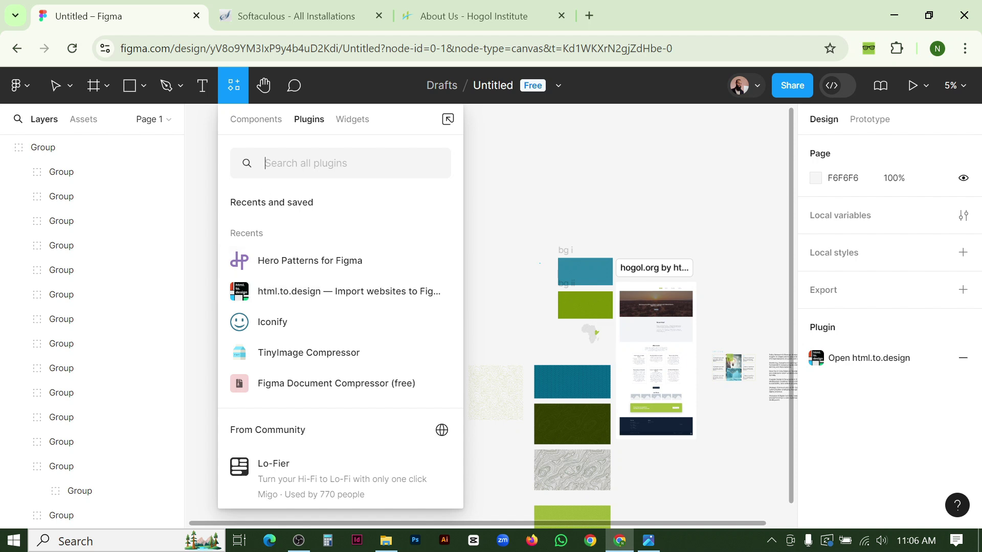
text(html )
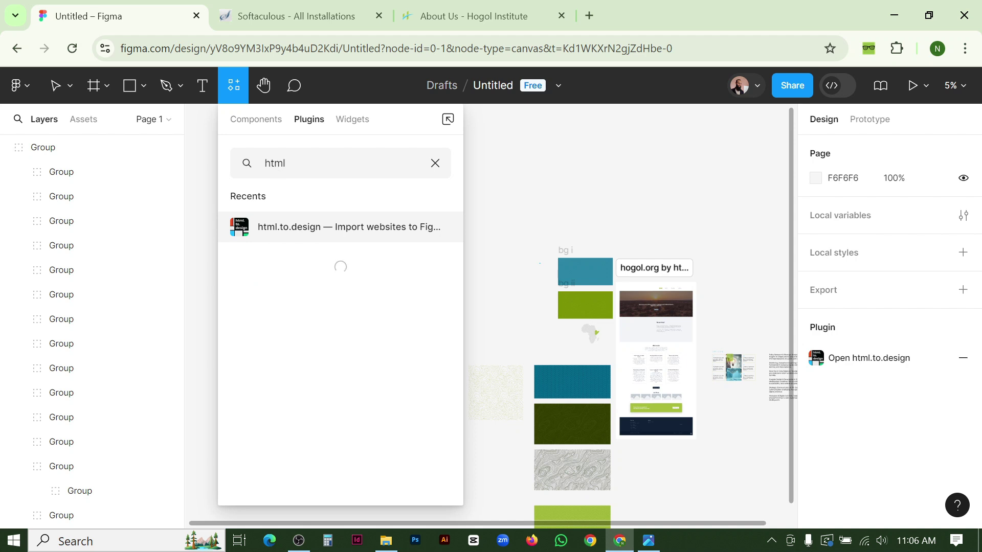
text(to design)
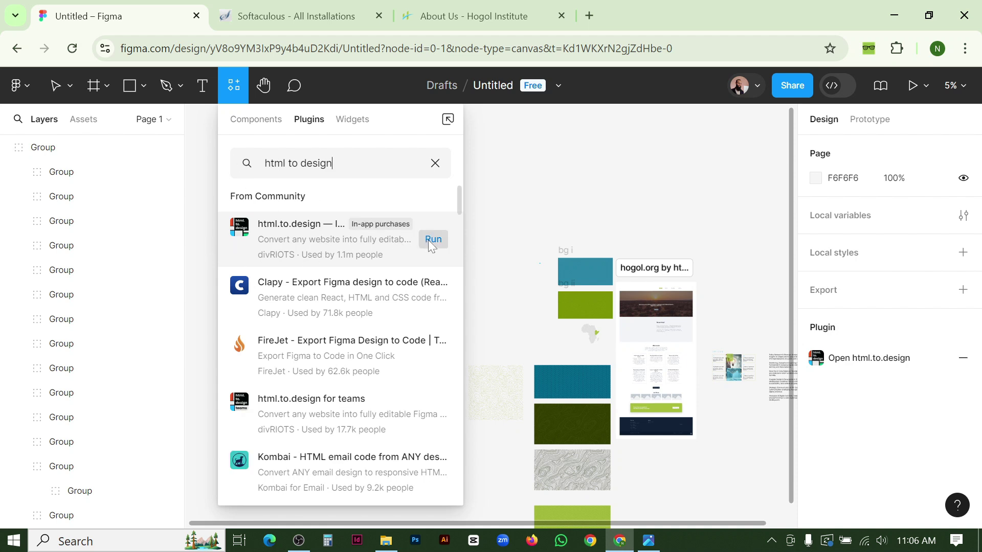
click(433, 239)
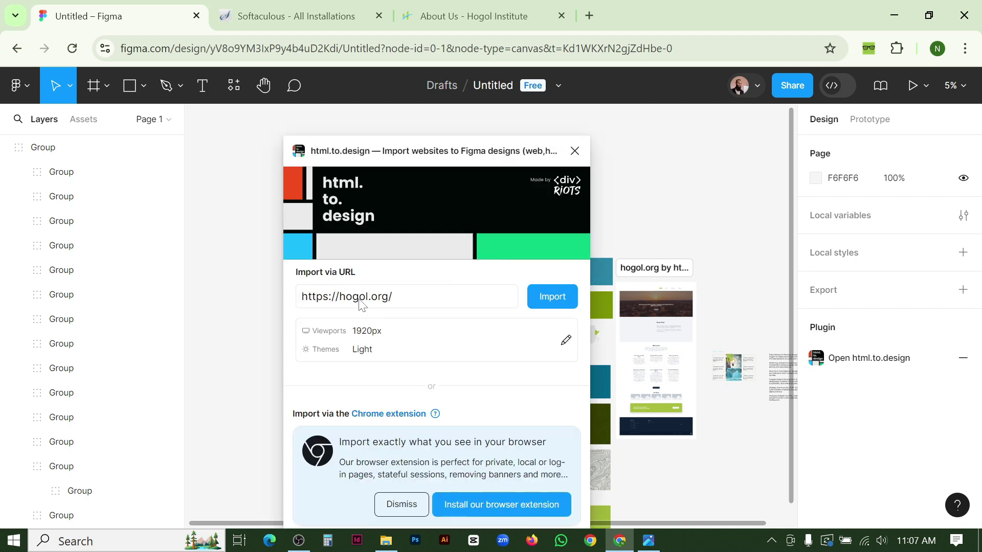
triple_click(375, 299)
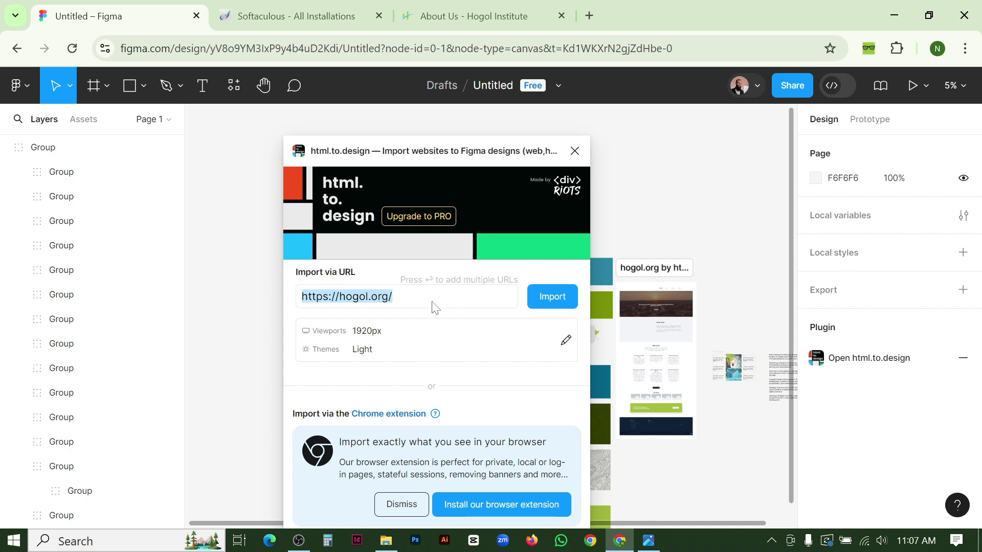
text(https://hogol.org/about-us/)
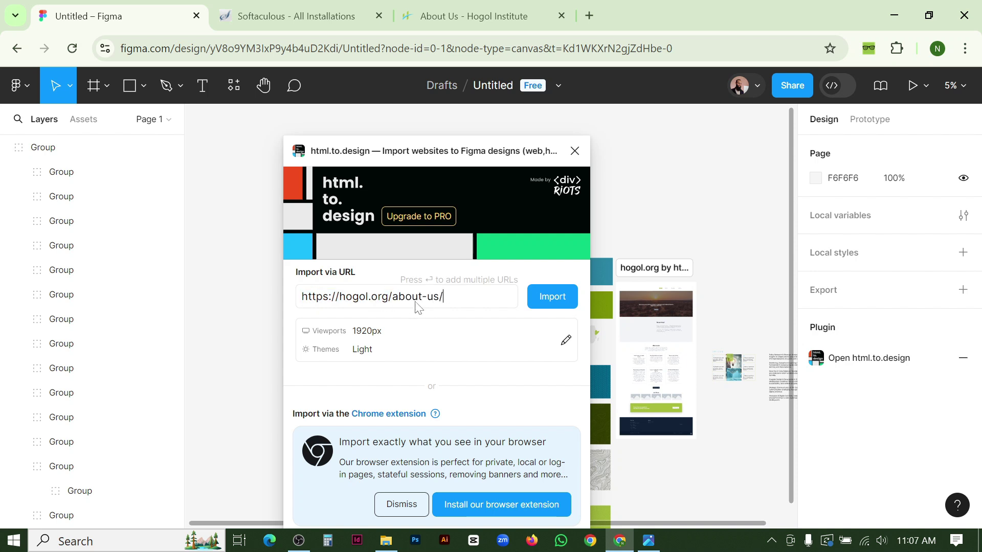
Load the about-us page, import it with default options, and close html.to.design
click(560, 299)
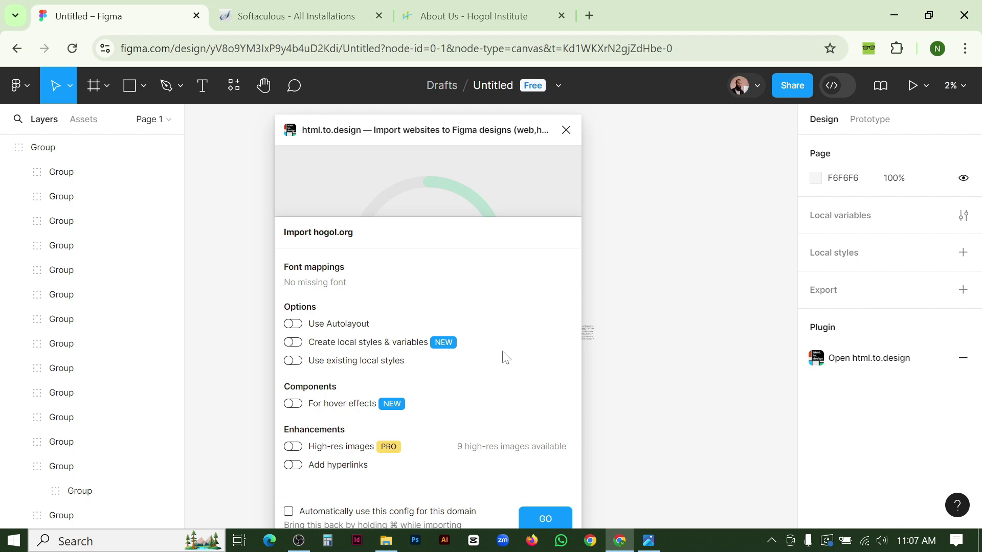
click(544, 518)
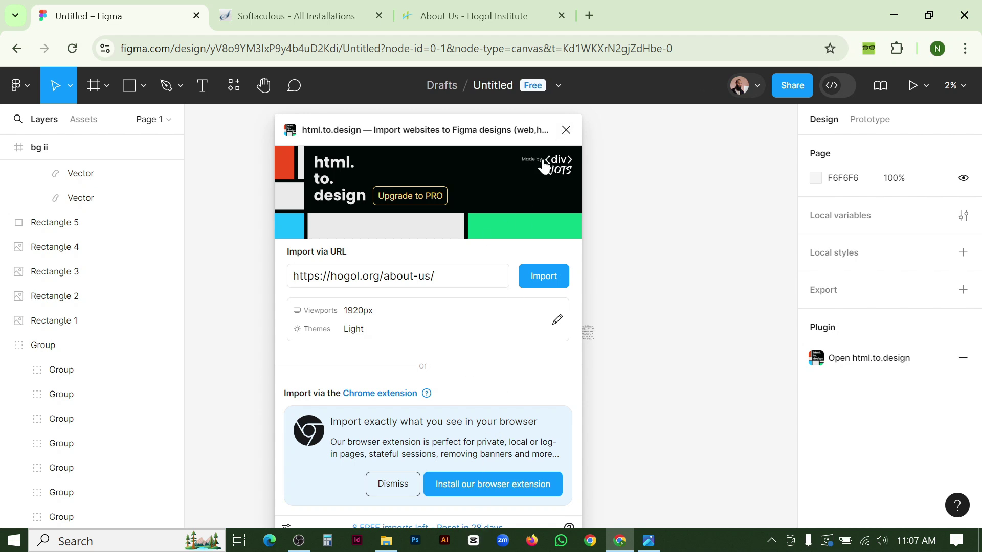
click(566, 130)
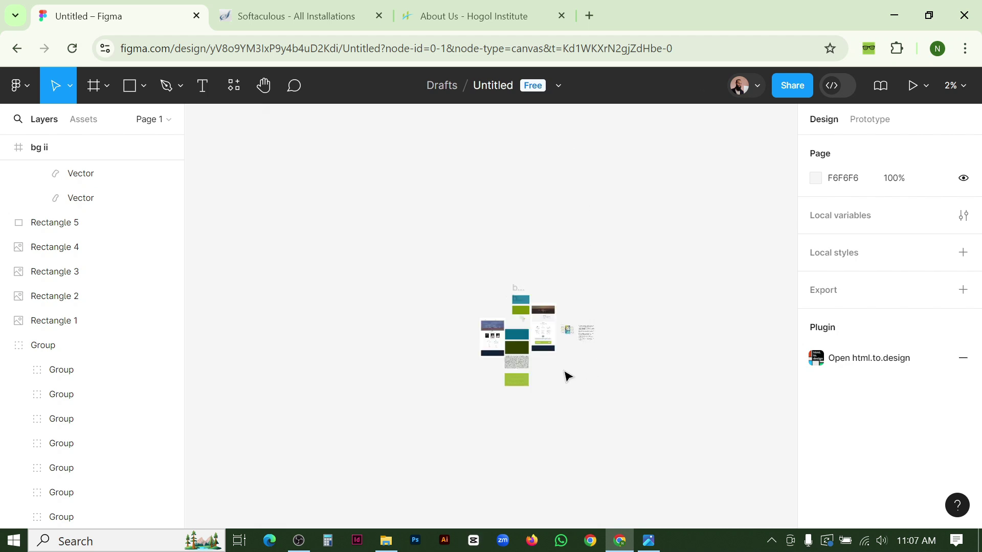
Zoom in and drag the imported about-us section to the left on the canvas
scroll(655, 366, down, 2)
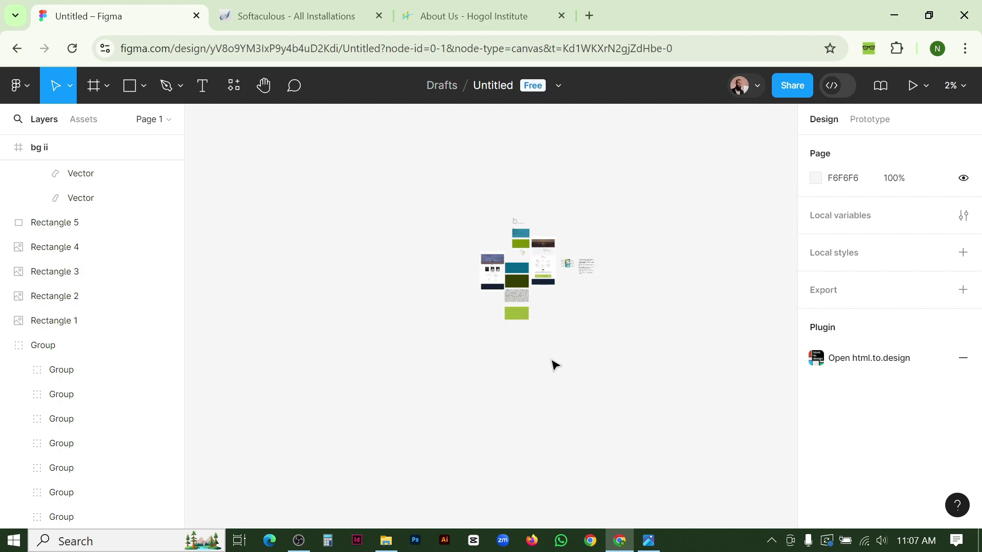
scroll(512, 287, up, 3)
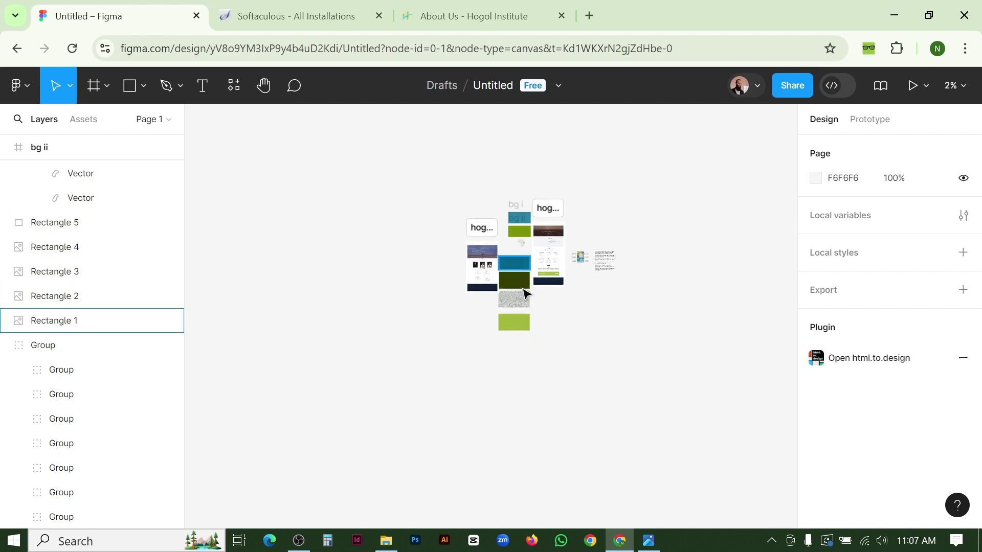
scroll(455, 233, up, 3)
scroll(429, 222, up, 2)
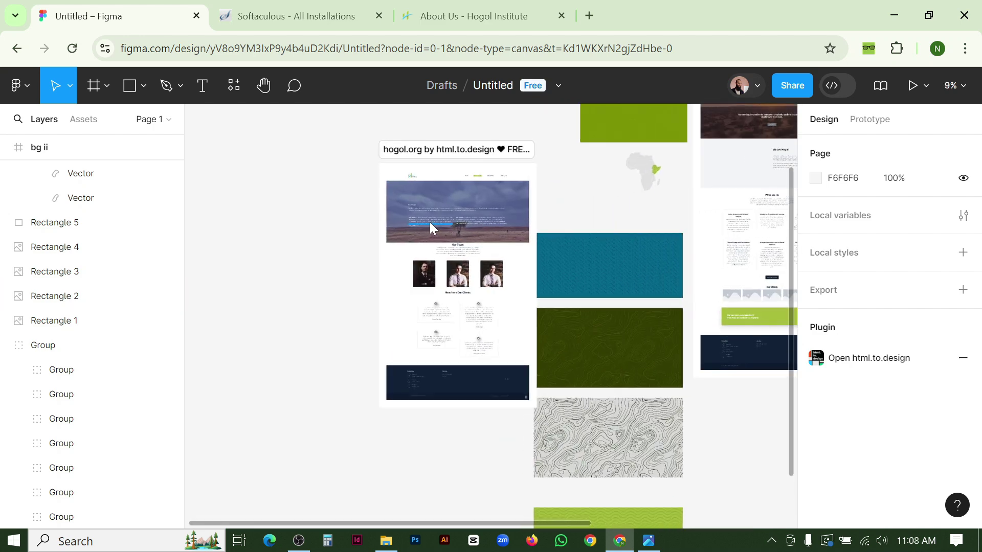
scroll(420, 216, up, 5)
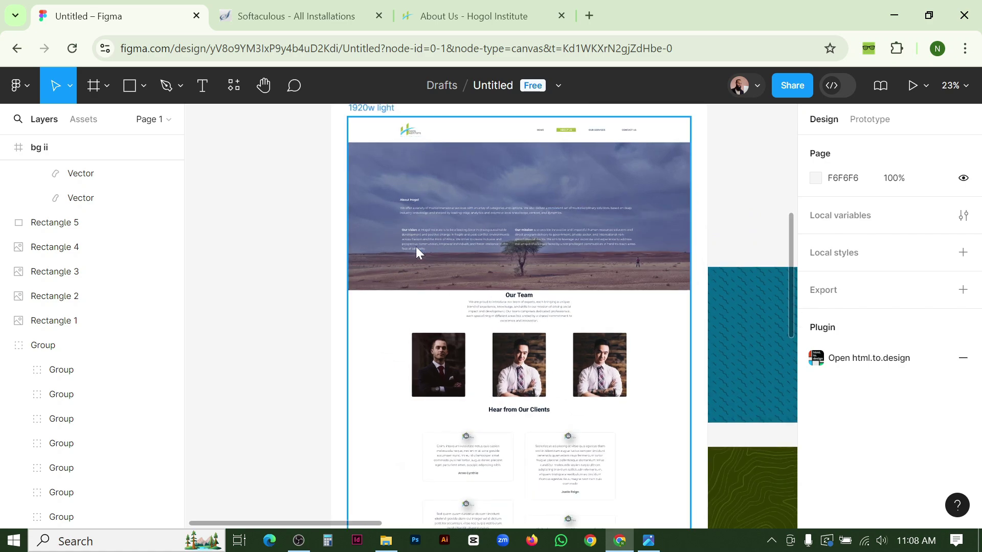
scroll(423, 271, down, 1)
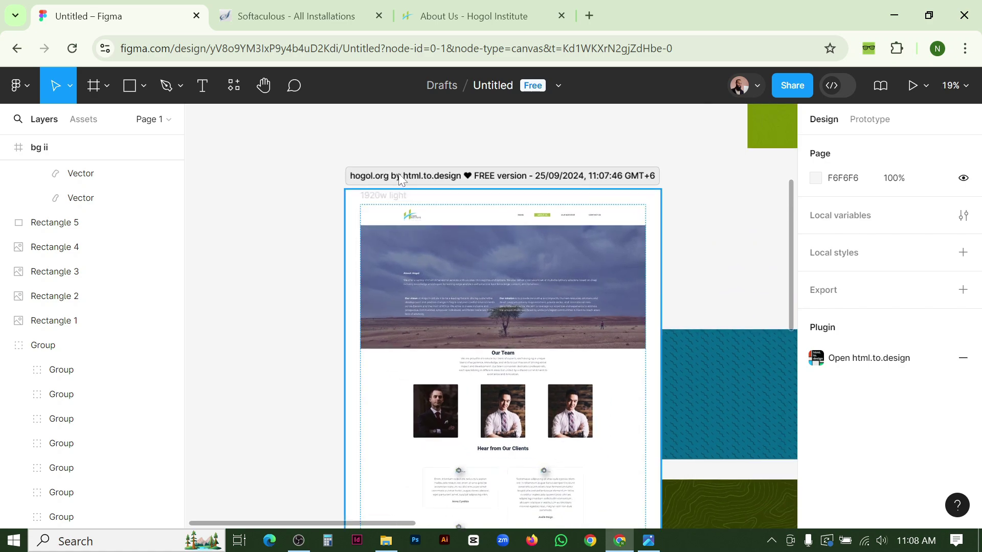
click(379, 176)
drag(400, 177, 237, 159)
Place the home page section beside the about-us section and deselect it
scroll(362, 239, down, 3)
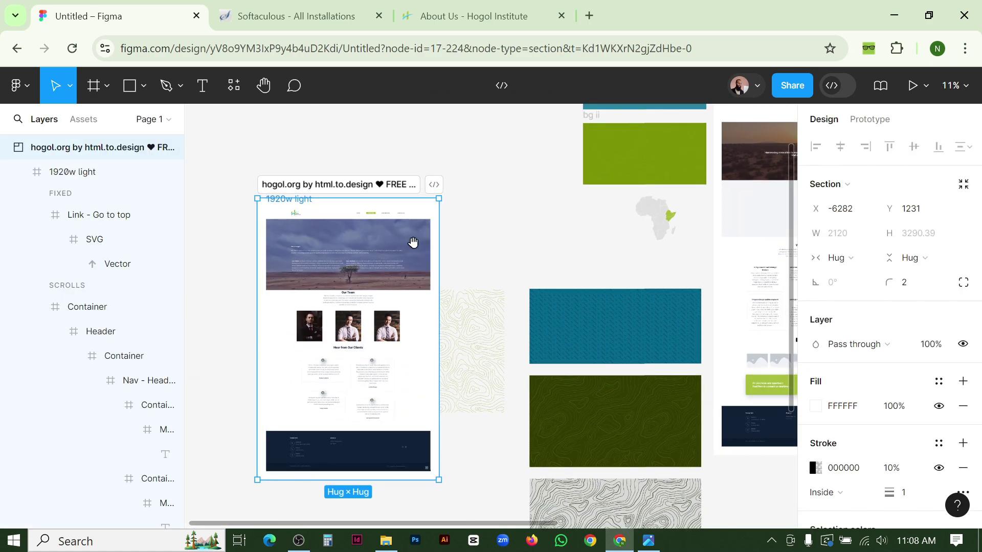
drag(416, 244, 457, 263)
scroll(456, 264, down, 3)
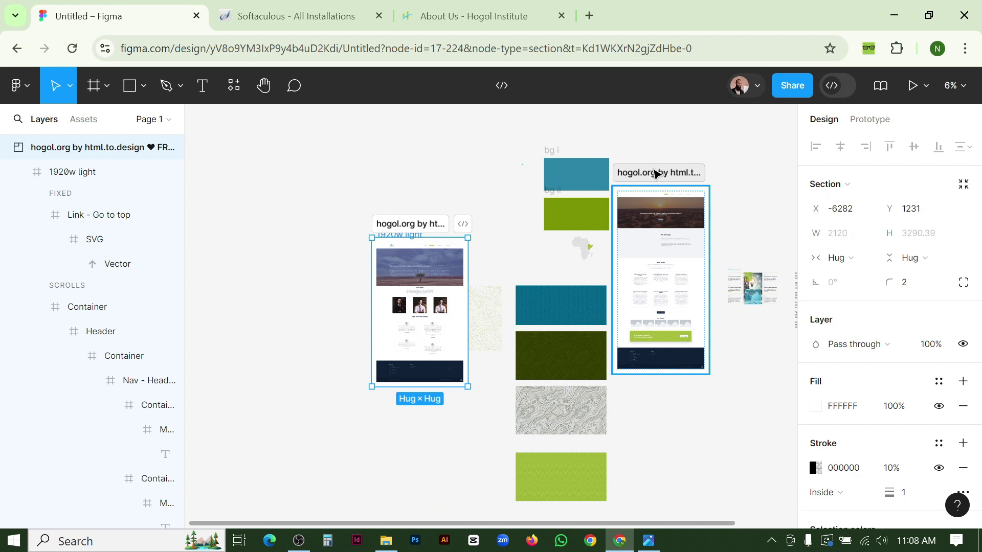
drag(662, 169, 308, 220)
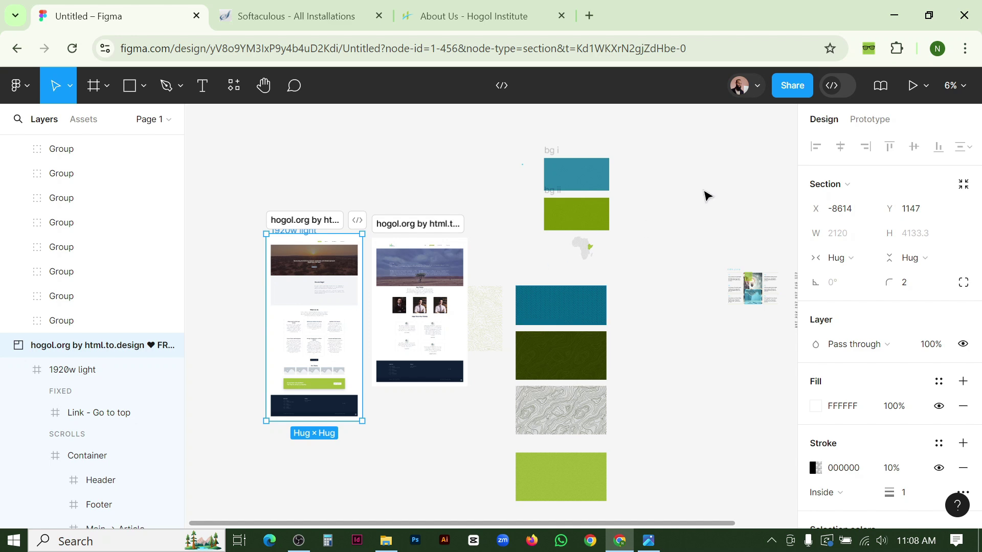
click(696, 195)
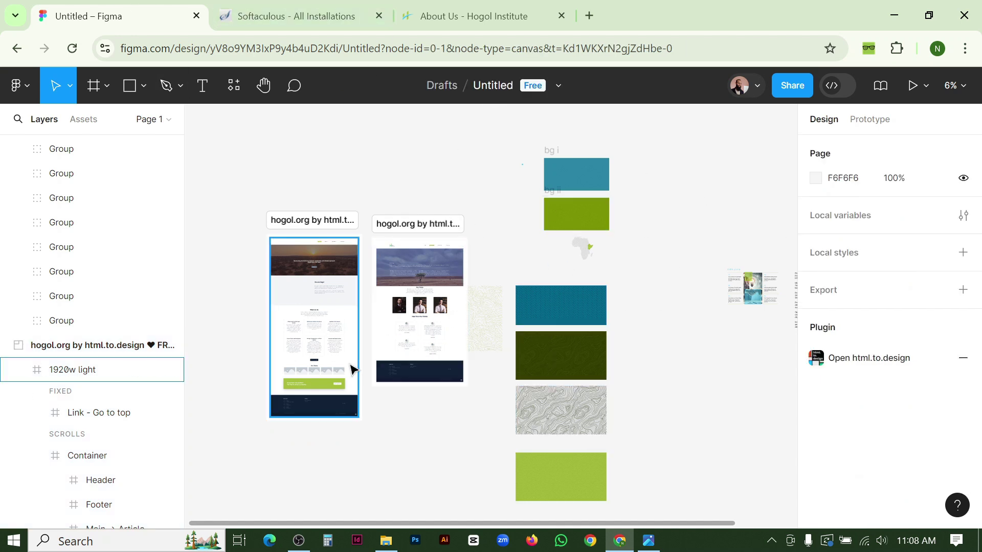
scroll(342, 349, up, 5)
Go from the live About Us page to Our Services and scroll through its service cards
click(473, 16)
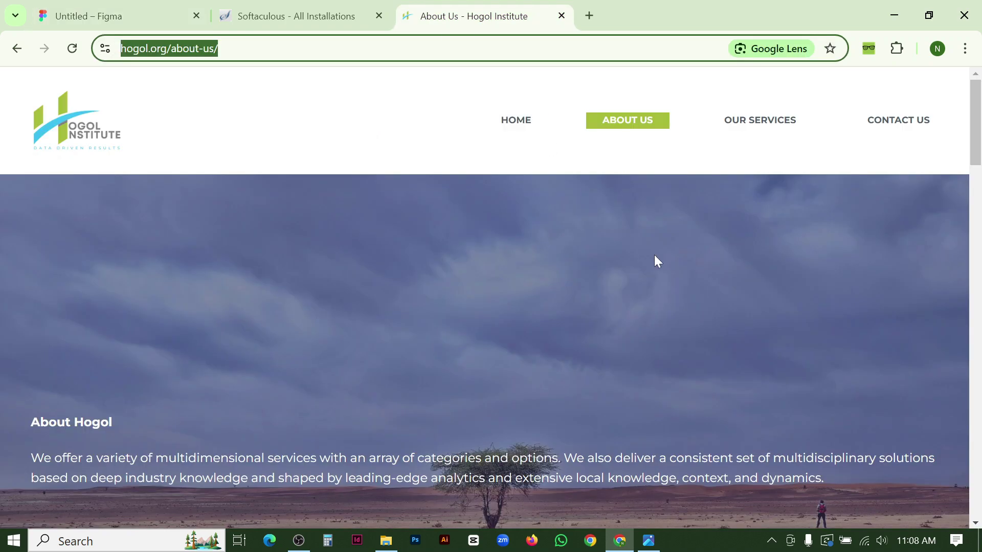
click(788, 119)
scroll(501, 191, down, 15)
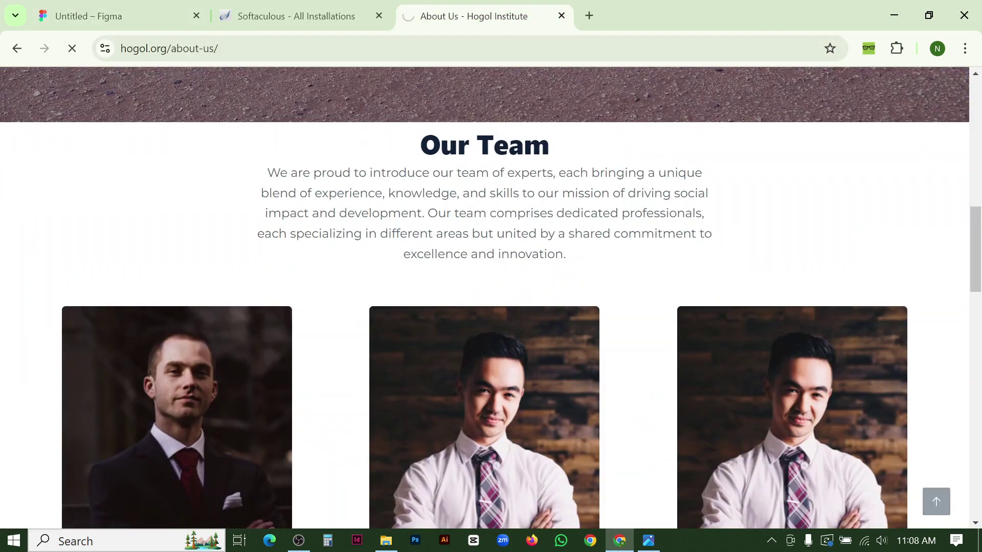
scroll(547, 265, down, 10)
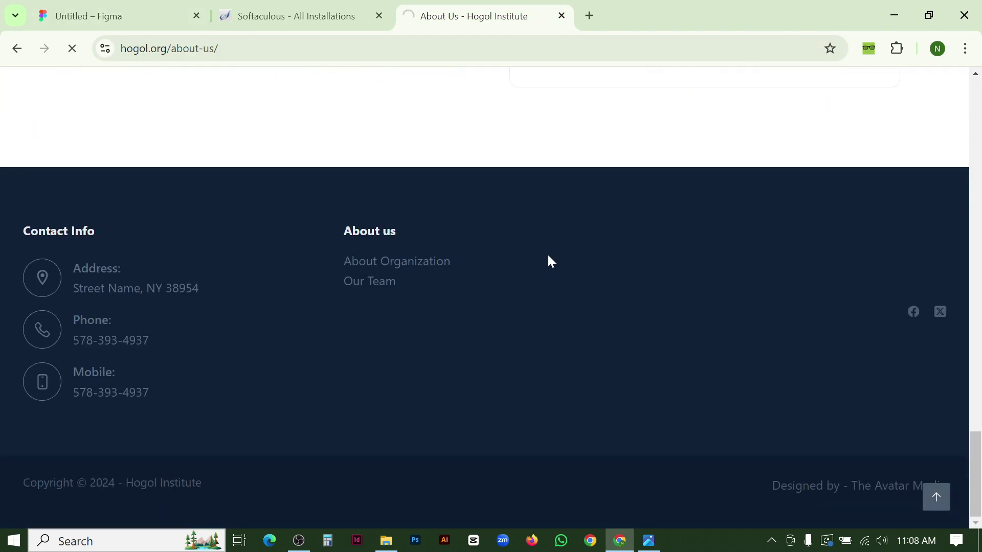
scroll(548, 263, up, 20)
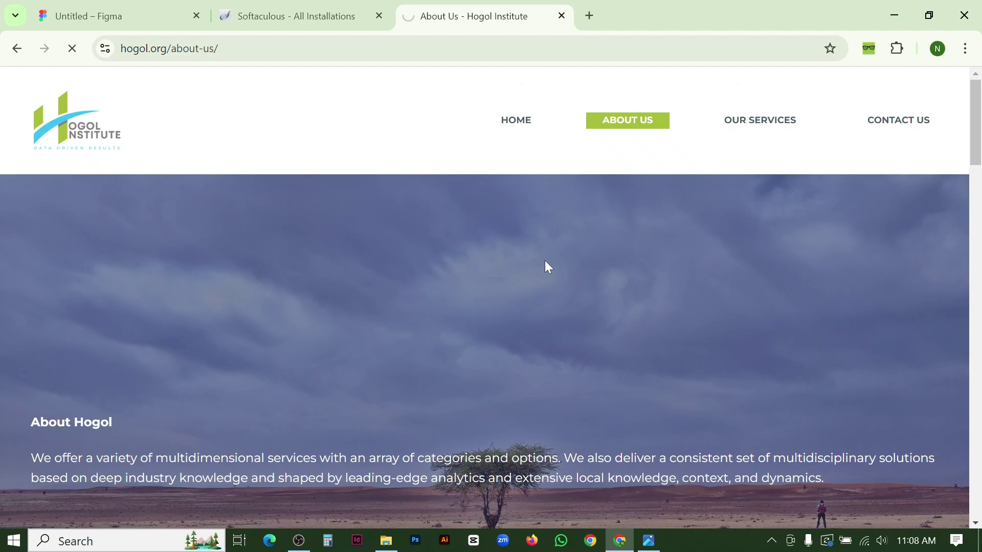
scroll(723, 313, down, 20)
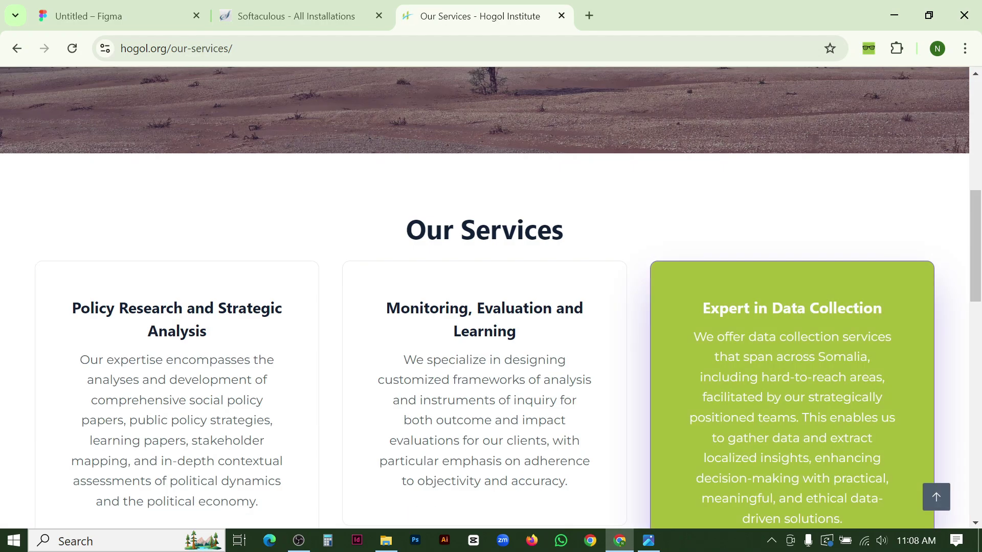
scroll(725, 310, up, 20)
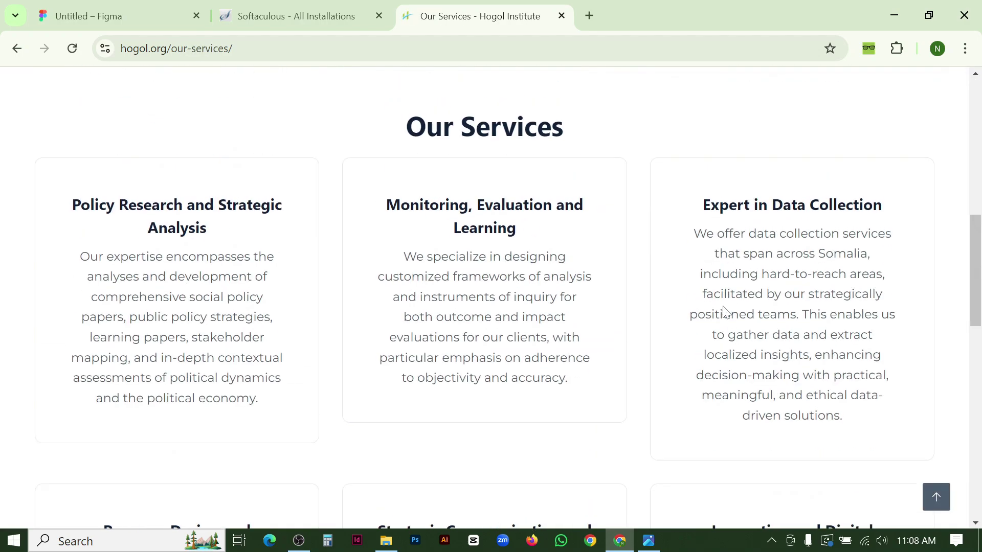
Open the Contact Us page and scroll through it
click(879, 132)
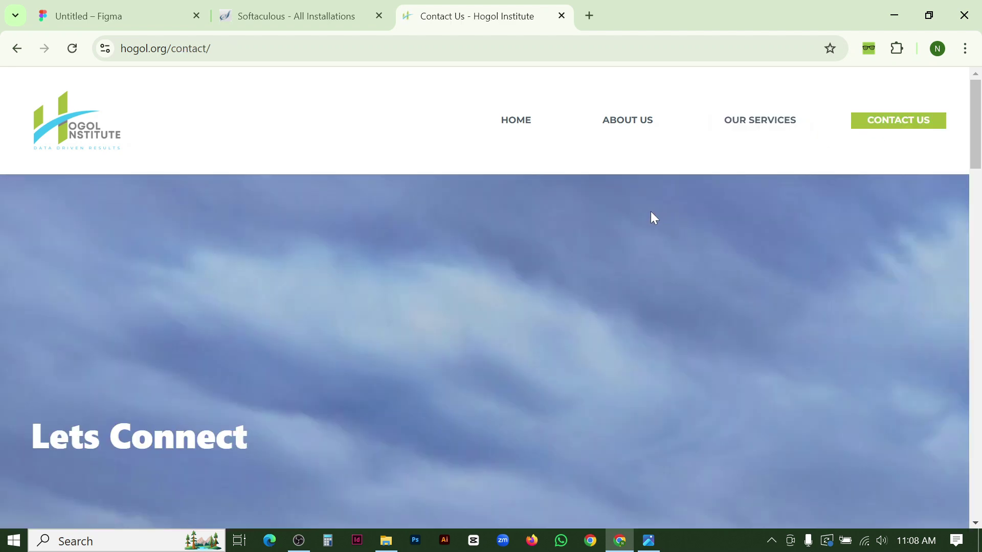
scroll(653, 218, down, 5)
scroll(654, 221, down, 2)
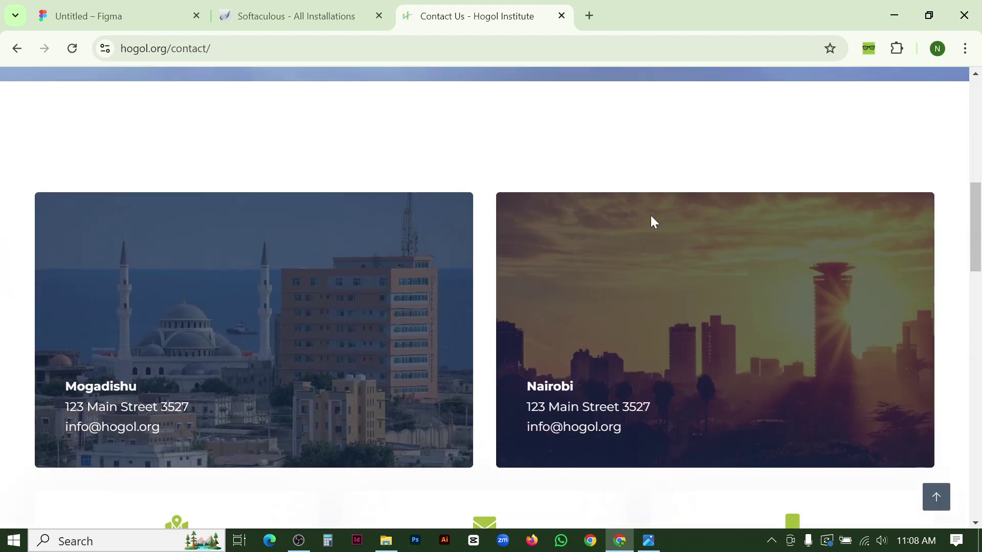
scroll(652, 218, down, 6)
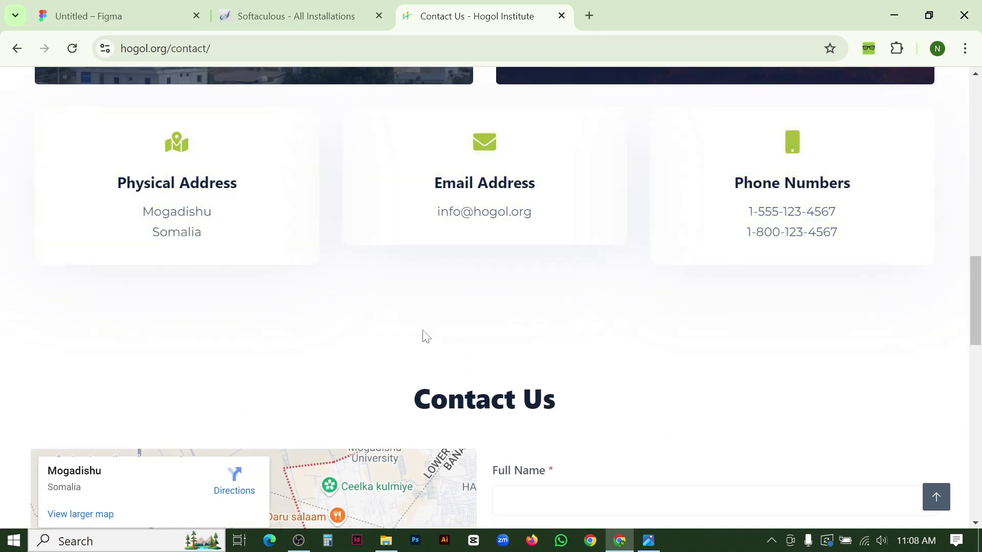
scroll(430, 335, down, 6)
scroll(444, 339, up, 11)
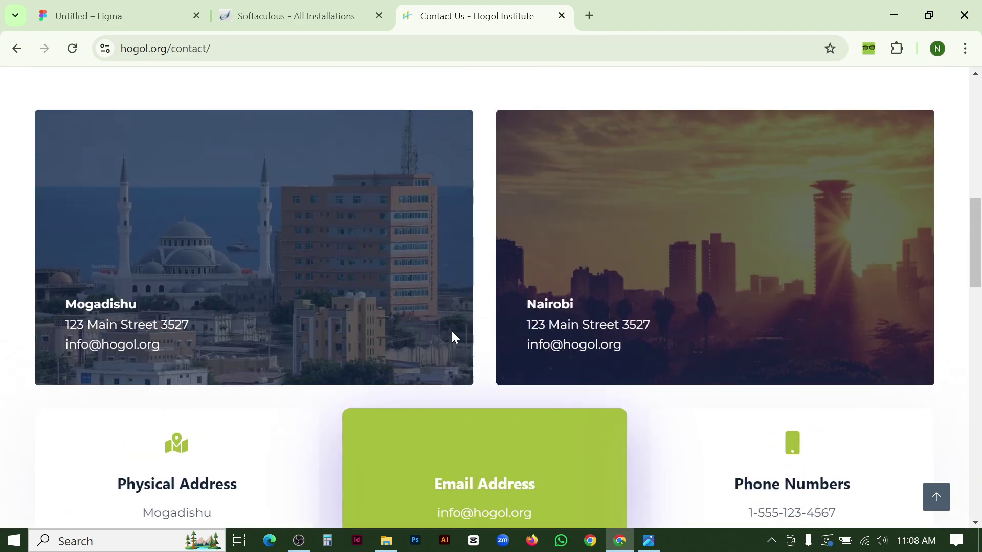
scroll(571, 206, up, 10)
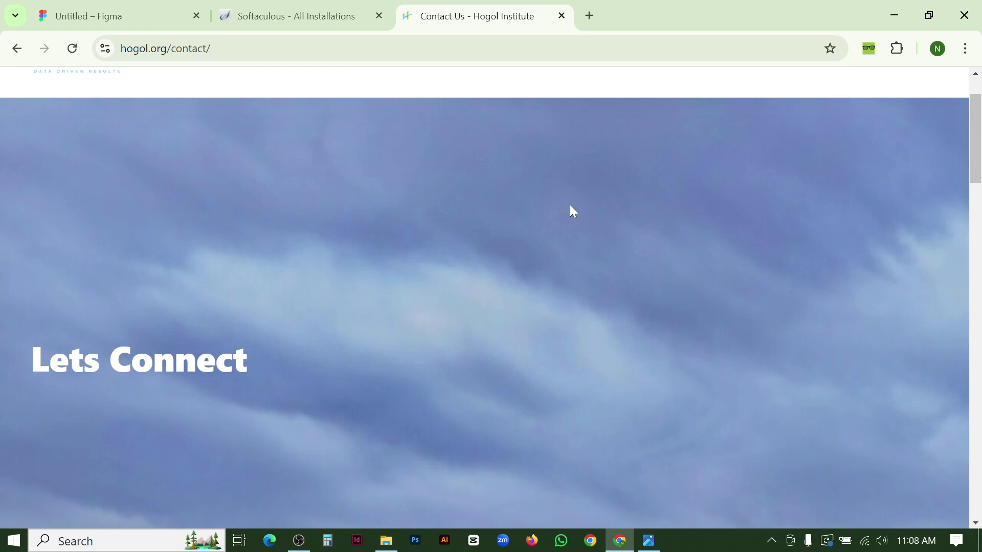
Back in Softaculous, remove the hogol.org WordPress installation and confirm with OK
click(562, 17)
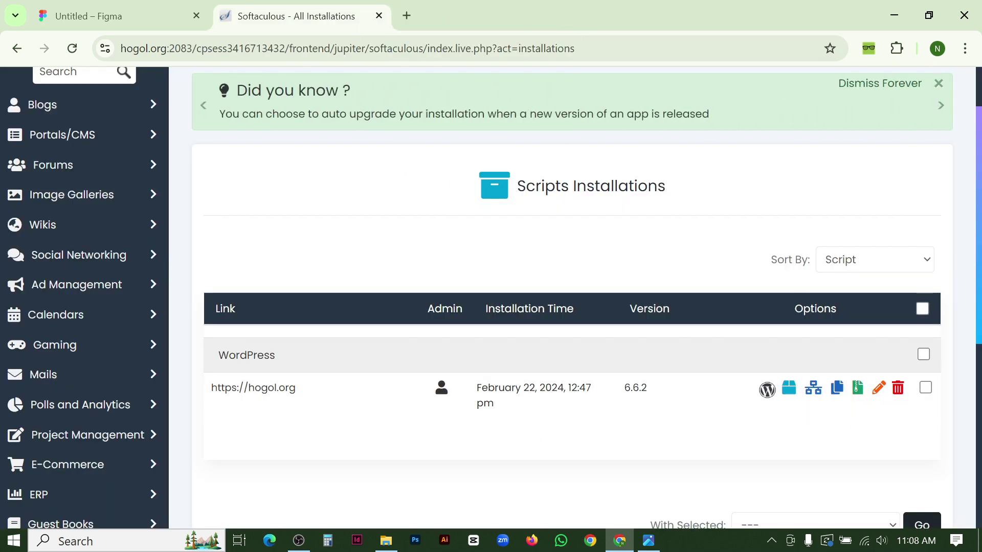
scroll(409, 307, up, 2)
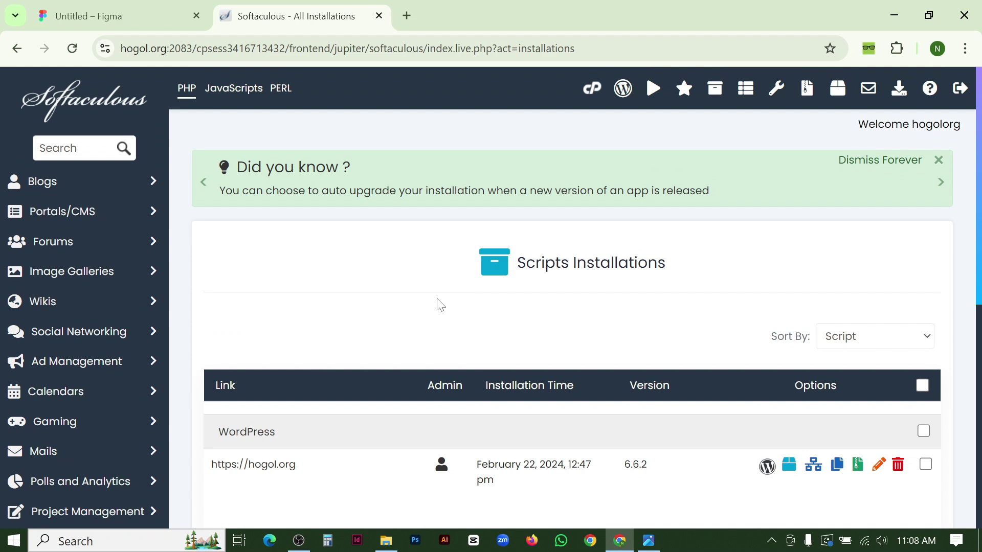
scroll(803, 352, down, 1)
scroll(804, 352, down, 2)
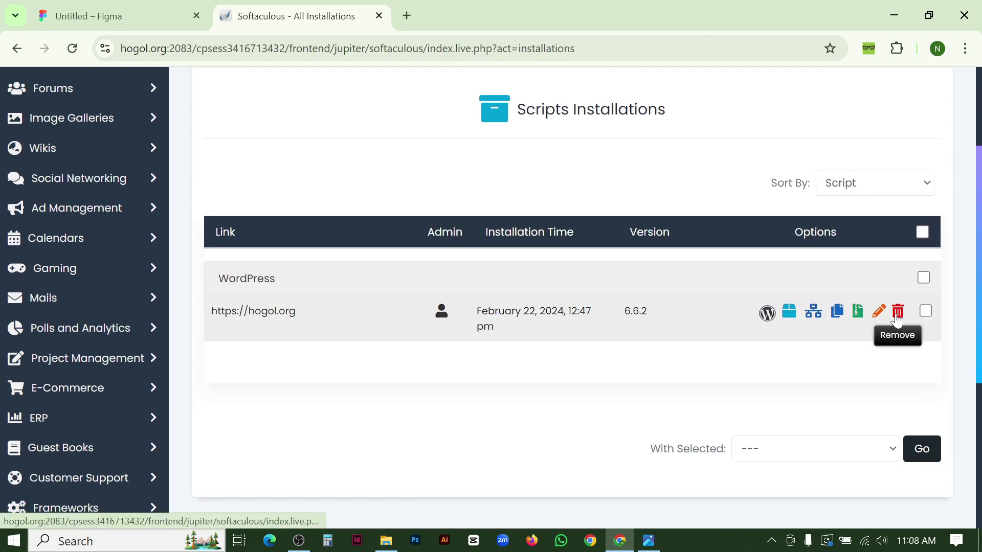
click(898, 313)
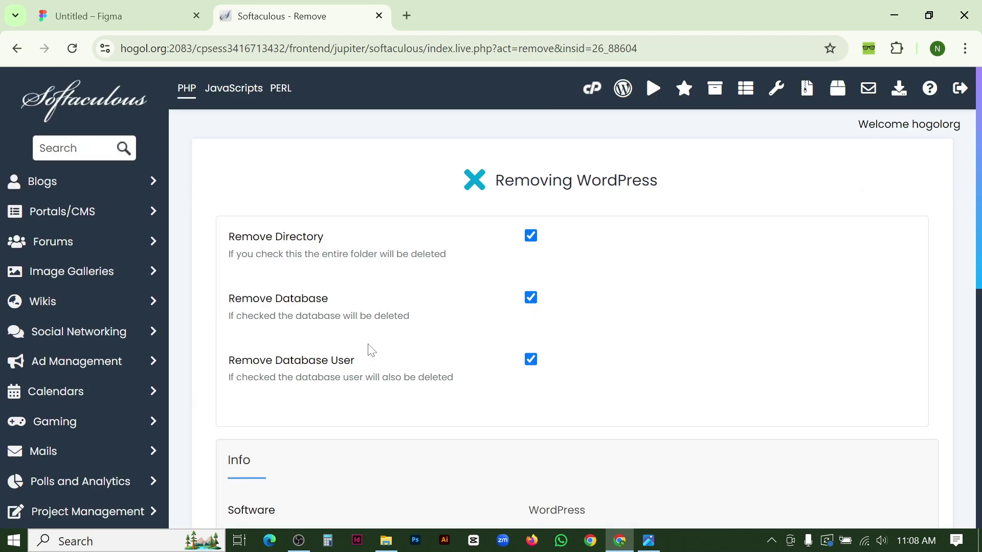
scroll(370, 356, down, 8)
scroll(371, 353, up, 1)
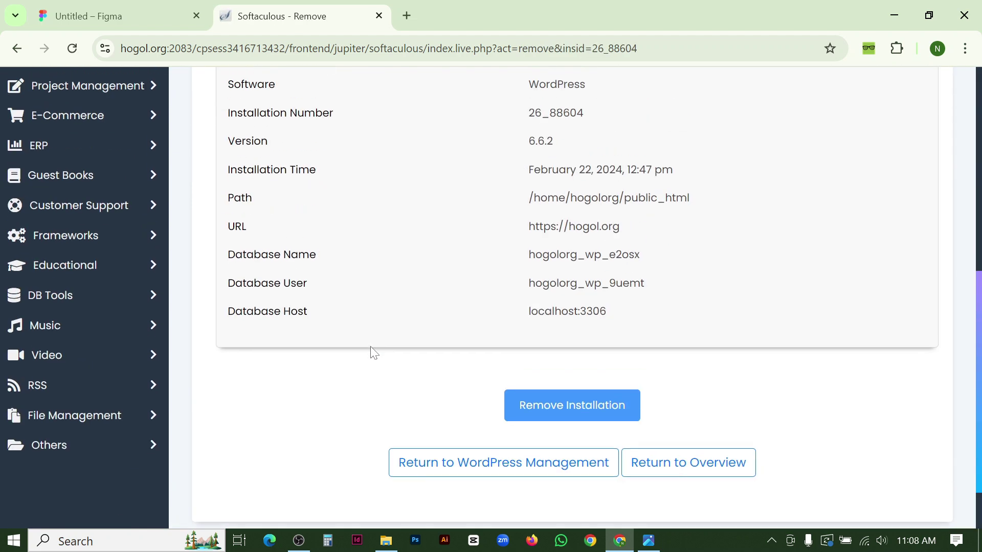
click(565, 419)
click(559, 160)
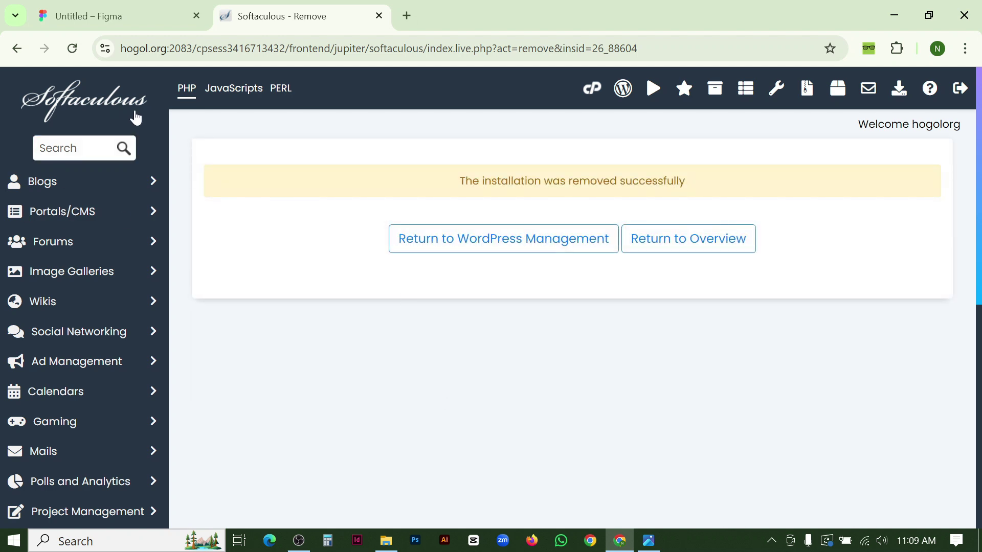
drag(165, 48, 89, 56)
key(ctrl+c)
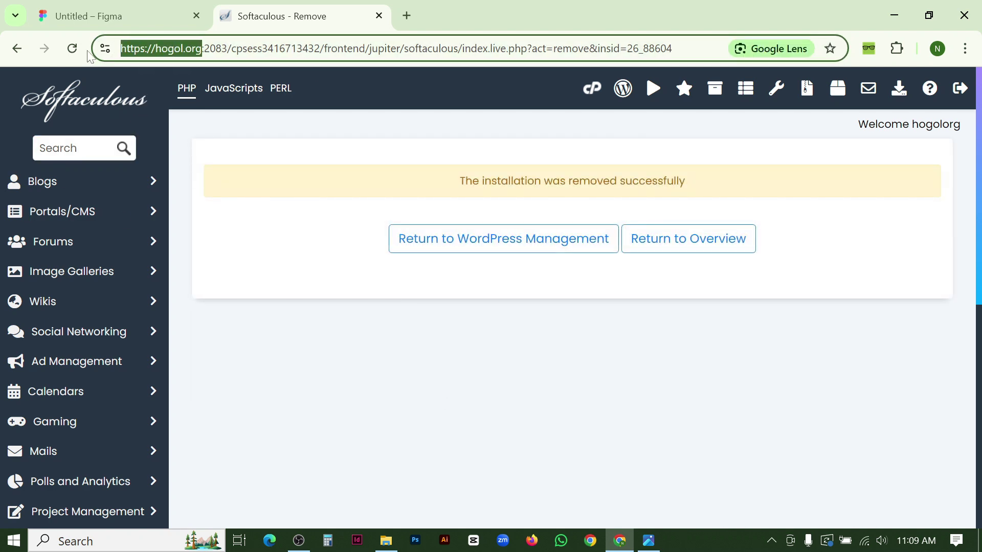
key(ctrl+shift+n)
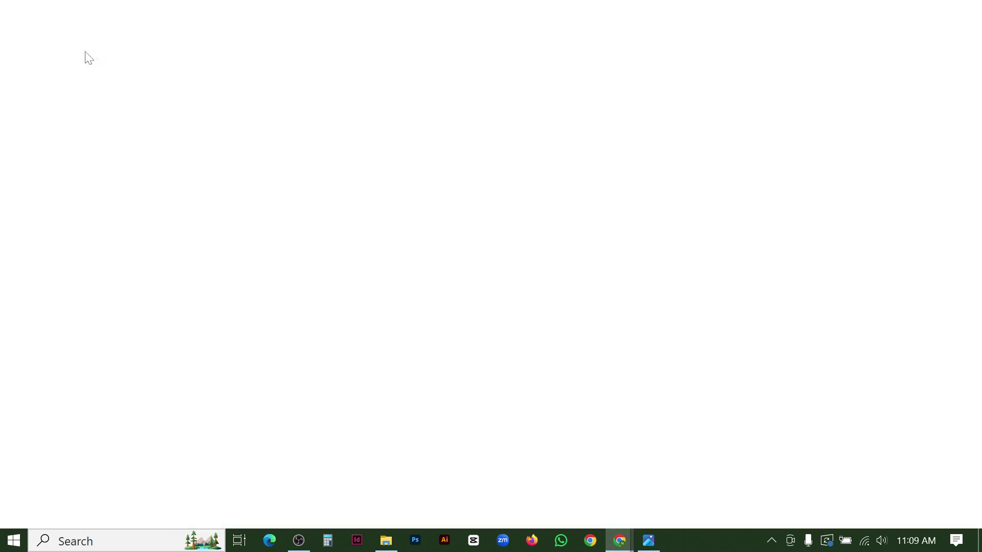
key(ctrl+v)
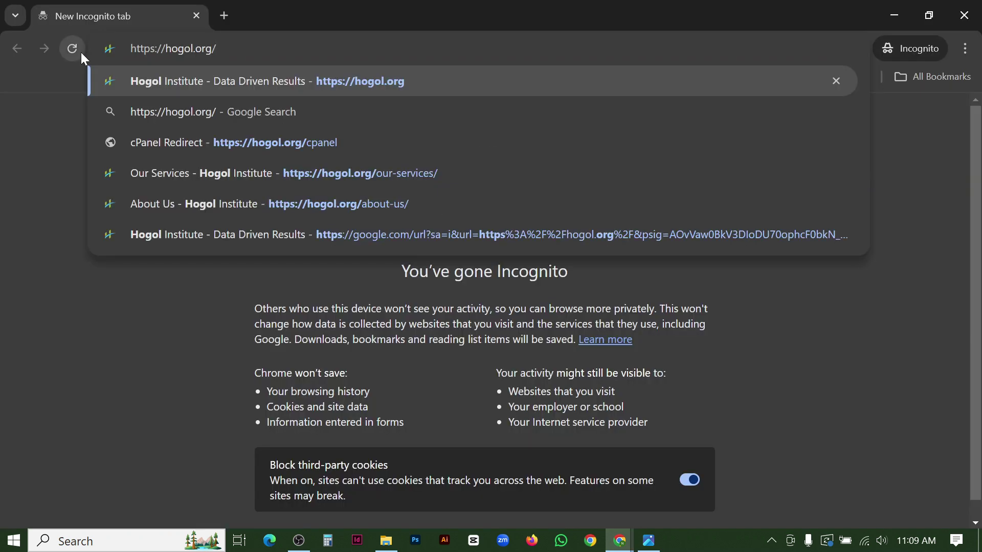
key(Return)
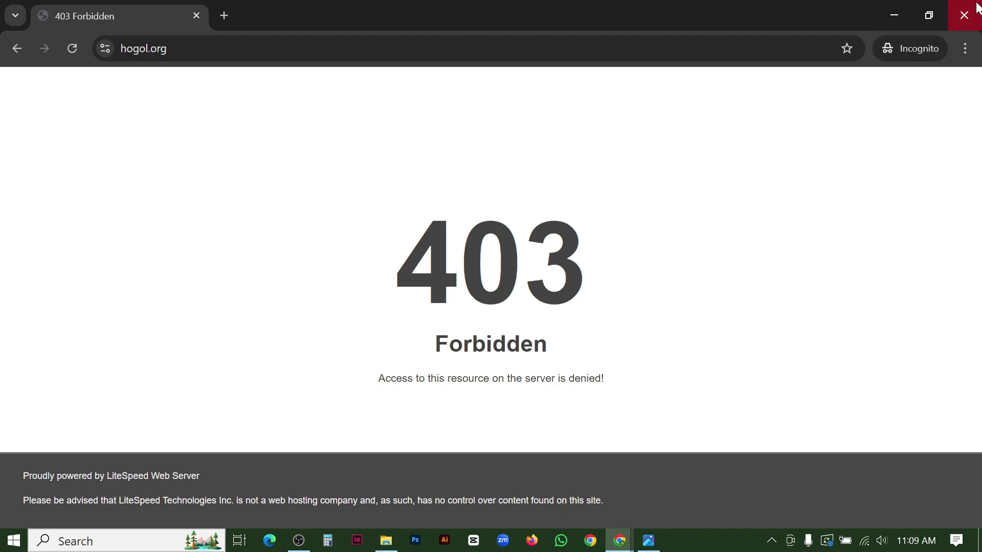
click(964, 15)
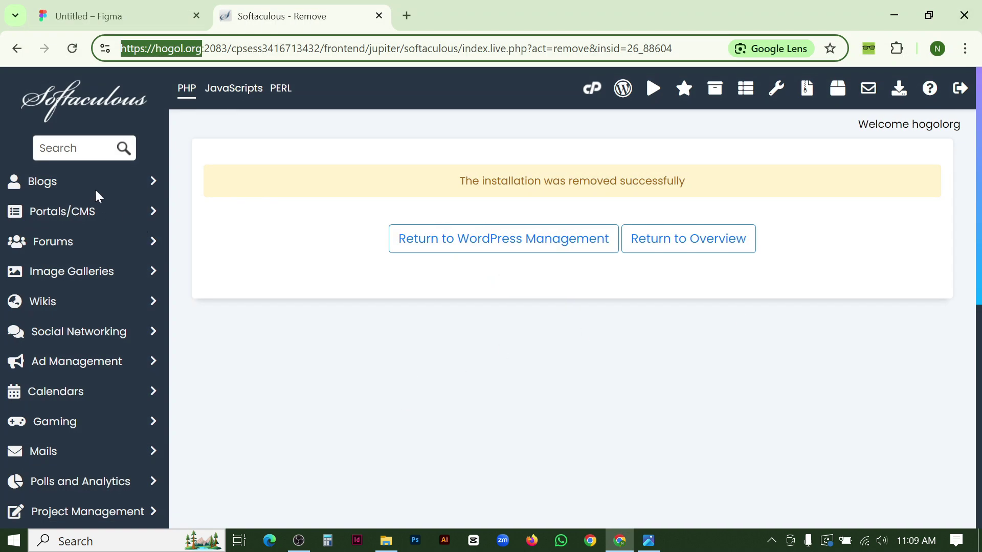
From cPanel, search 'softa' and start a WordPress install at hogol.org keeping version 6.6.2
click(593, 95)
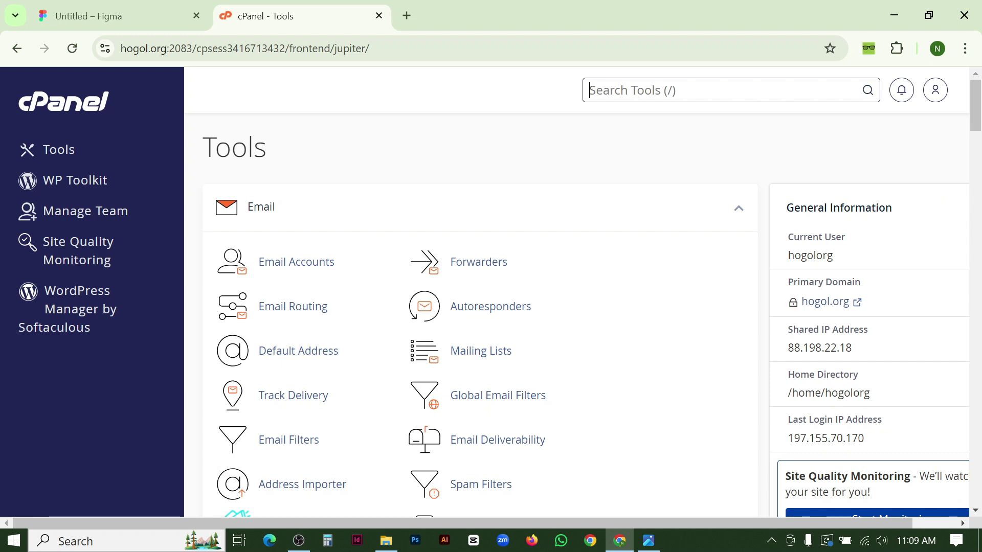
text(softa)
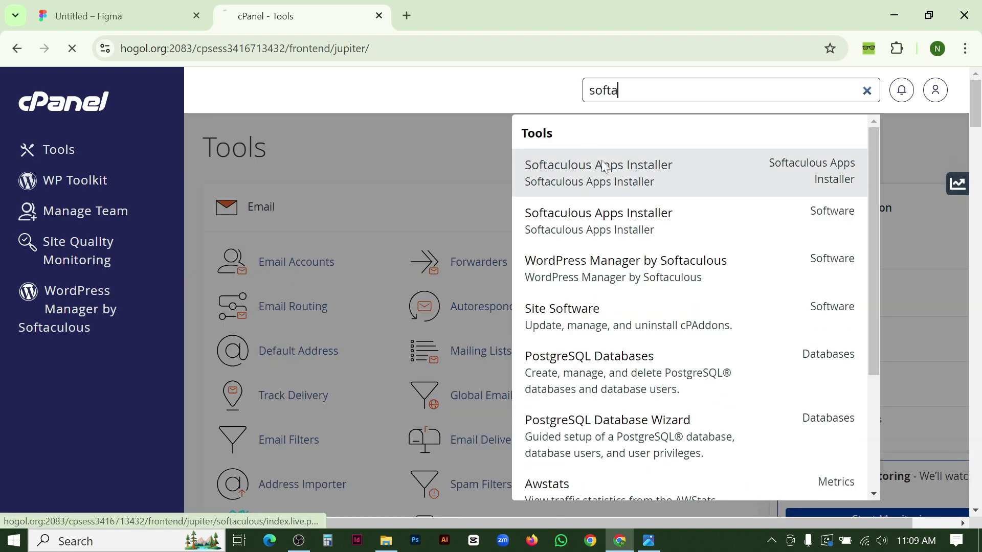
click(603, 167)
scroll(566, 195, down, 3)
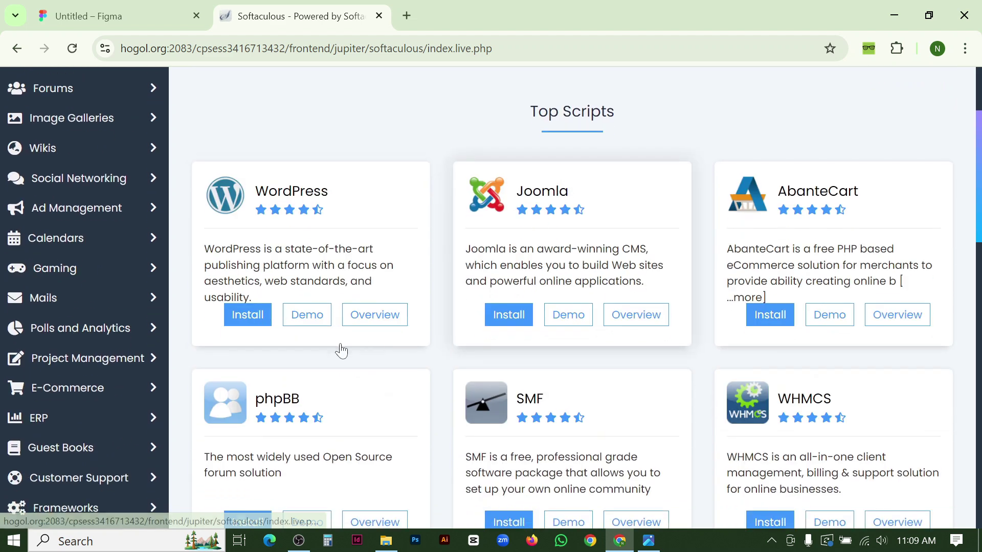
click(260, 320)
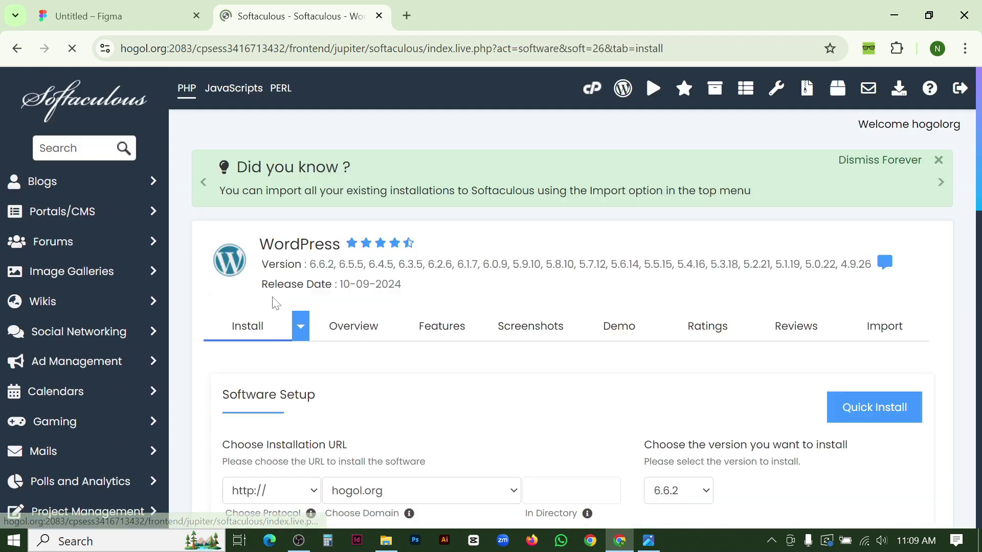
scroll(494, 308, down, 3)
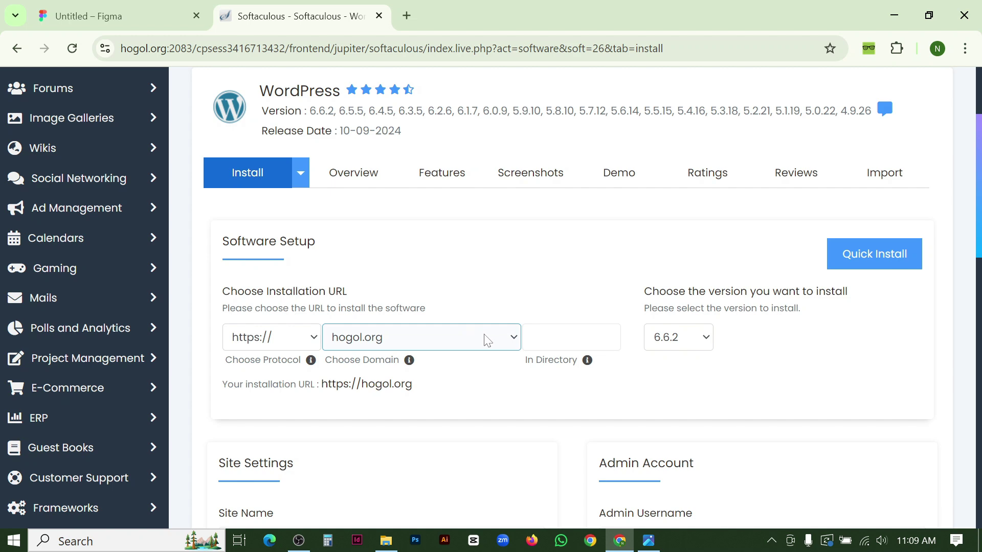
click(563, 338)
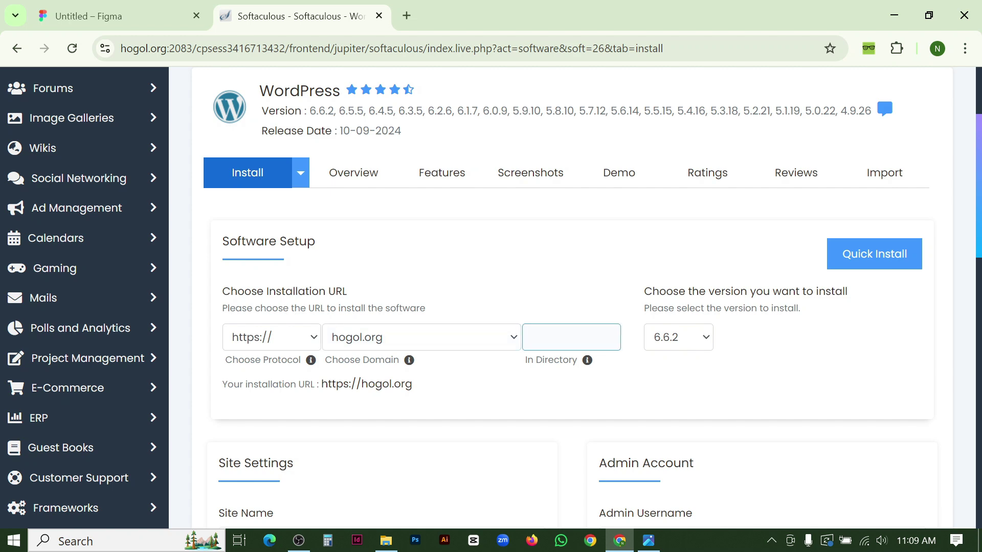
click(665, 340)
click(672, 341)
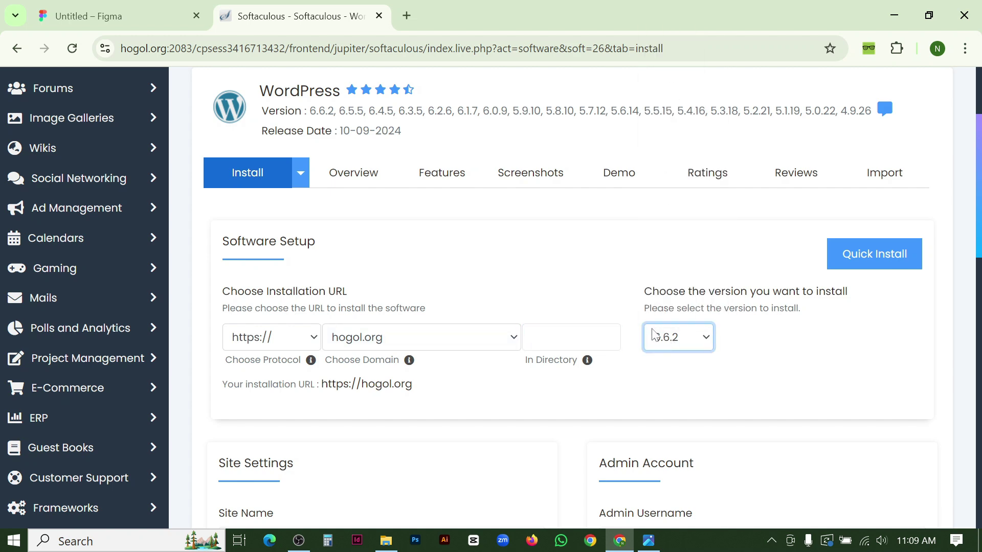
Change the site name from My Blog to Hogol Institute and move to the description field
scroll(660, 333, down, 5)
click(652, 320)
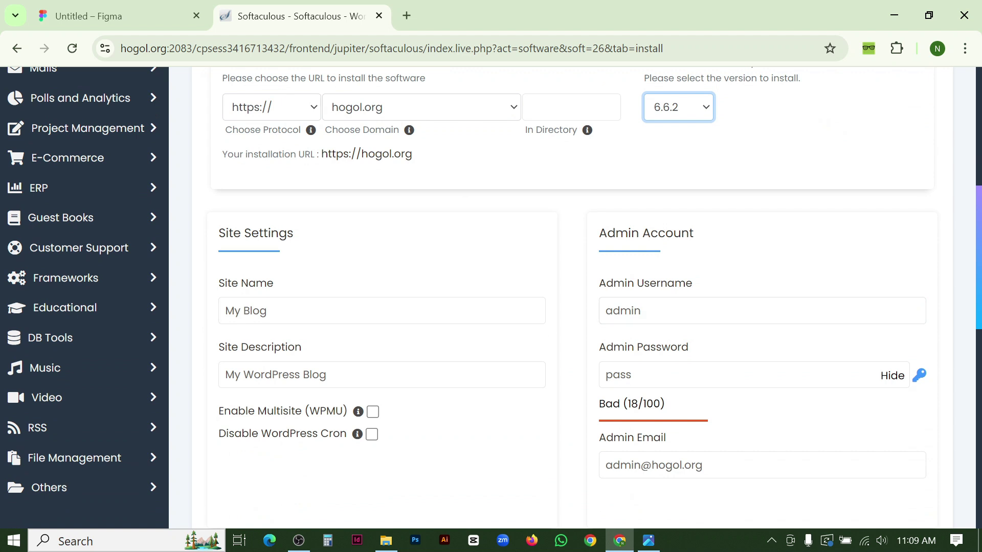
drag(268, 311, 189, 320)
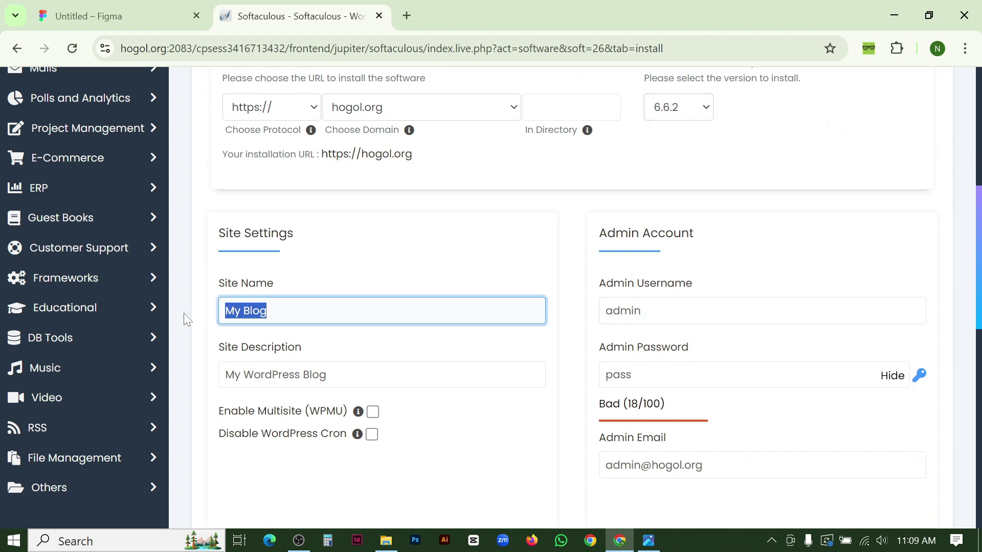
text(Hogol)
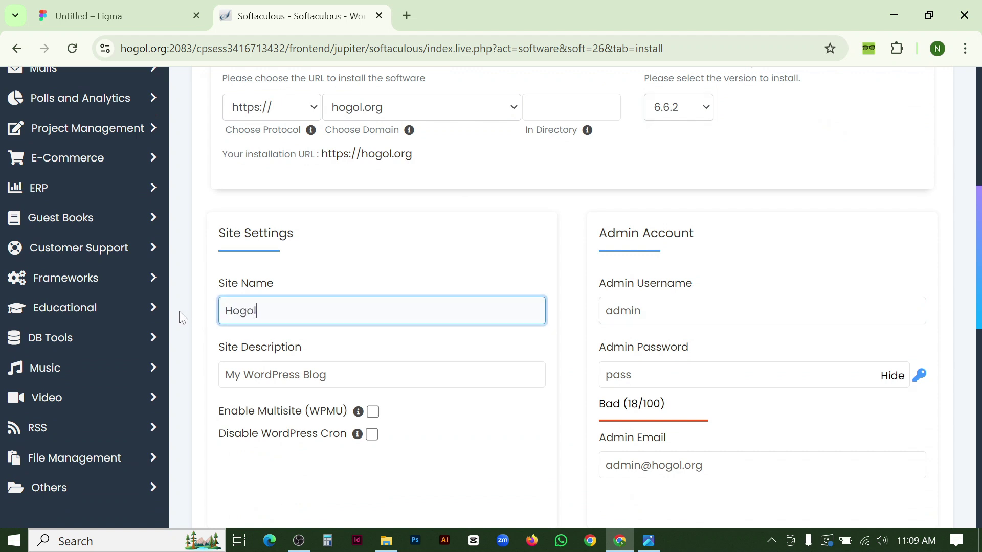
text( Institute)
key(Tab)
click(337, 375)
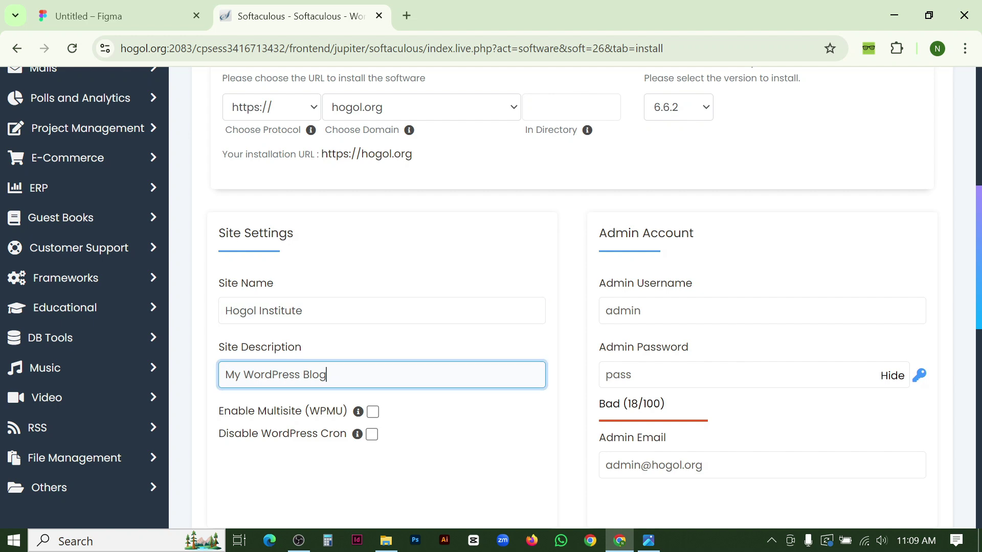
In a new tab, search Google for 'hogol', then return to the Softaculous install form
click(408, 16)
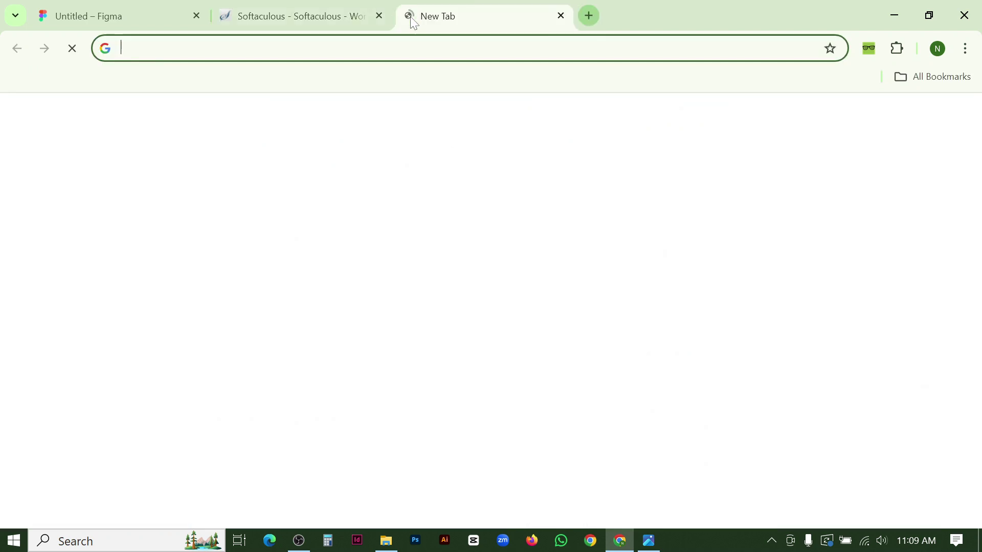
text(h)
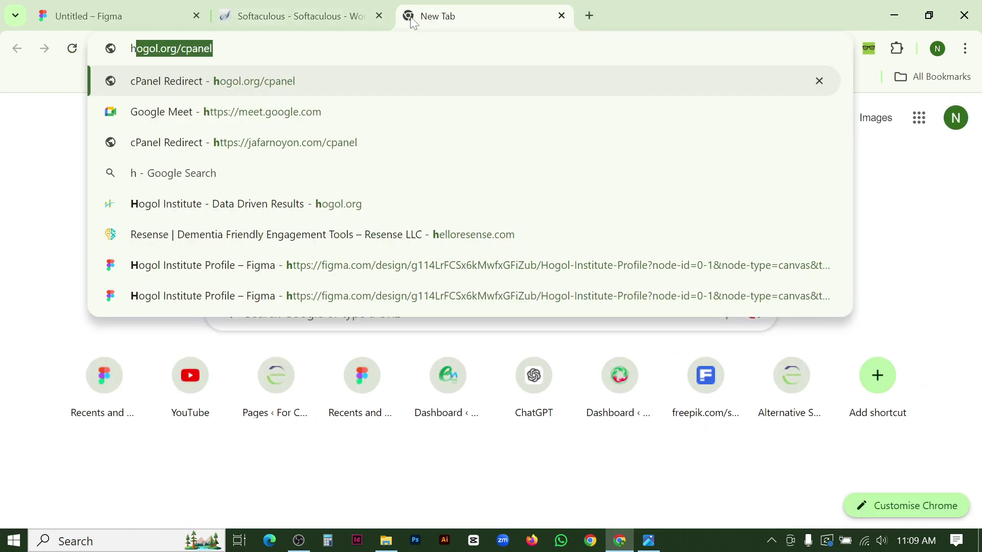
key(Right)
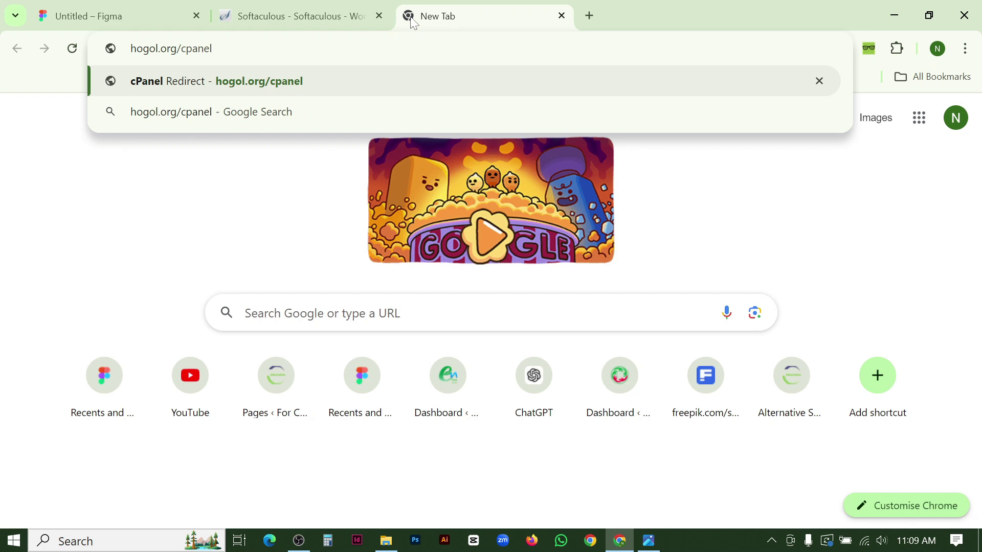
key(BackSpace)
key(BackSpace)
key(BackSpace)
key(BackSpace)
key(BackSpace)
key(BackSpace)
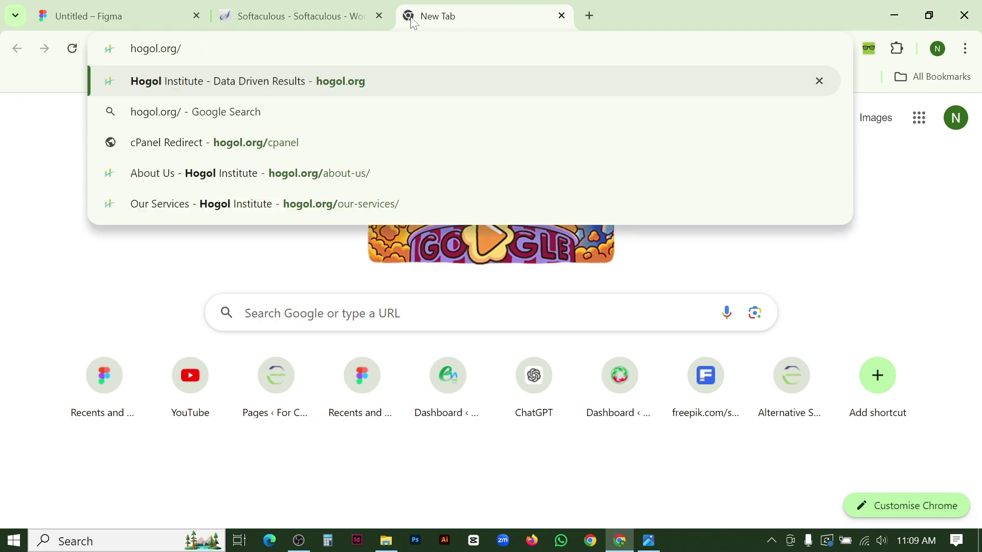
key(BackSpace)
key(BackSpace)
key(BackSpace)
key(BackSpace)
key(BackSpace)
key(Return)
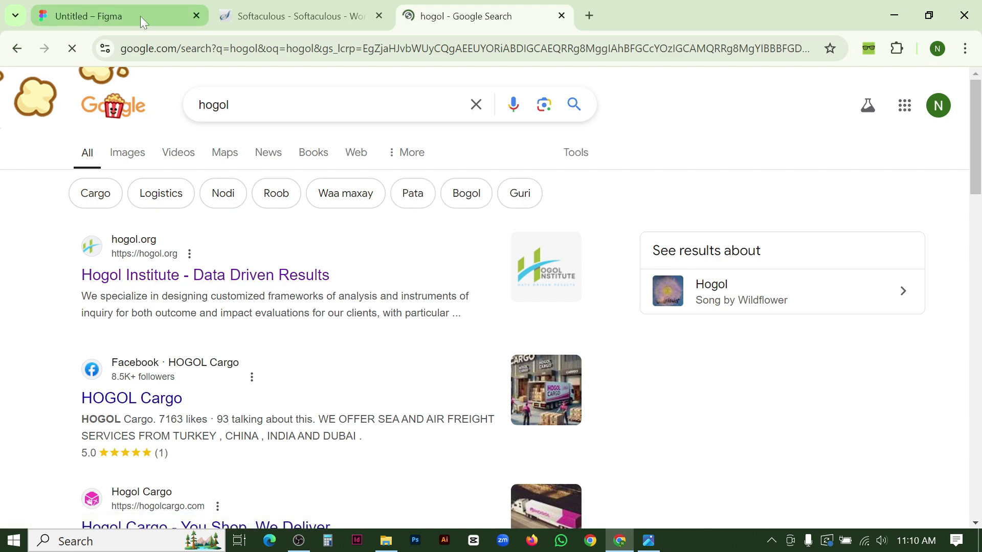
click(253, 22)
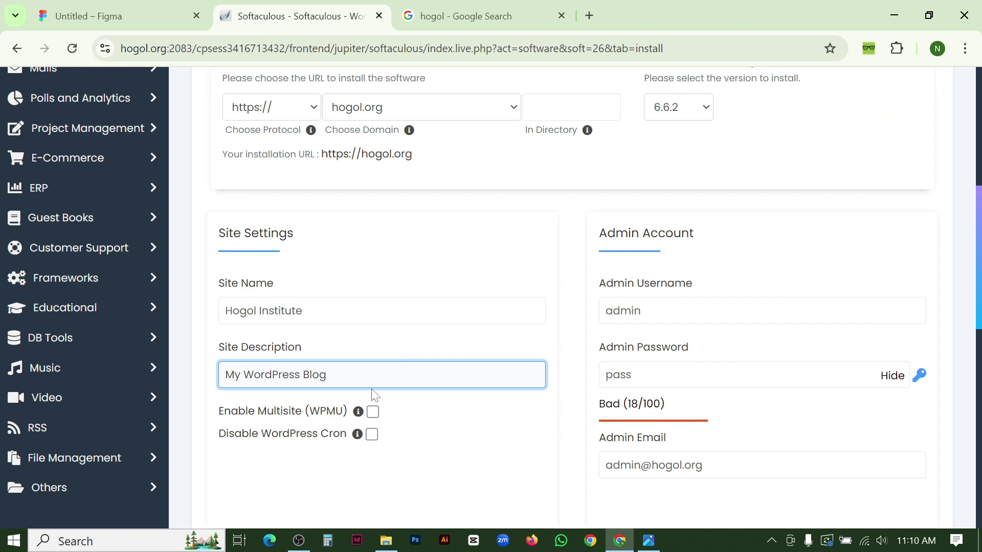
Replace the site description 'My WordPress Blog' with 'Data Driven Result'
drag(364, 378, 191, 370)
text(data)
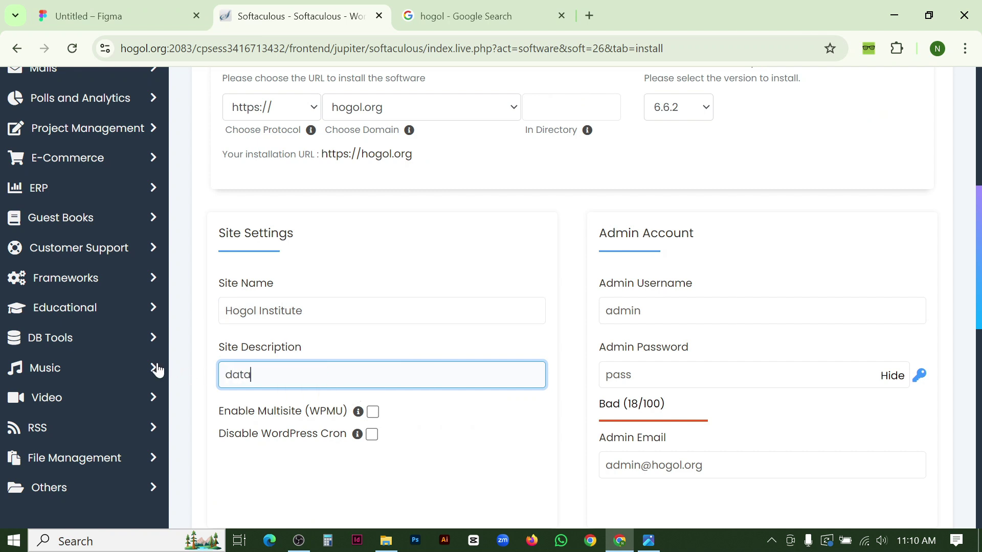
key(BackSpace)
key(BackSpace)
key(BackSpace)
key(BackSpace)
text(Data Driven Result)
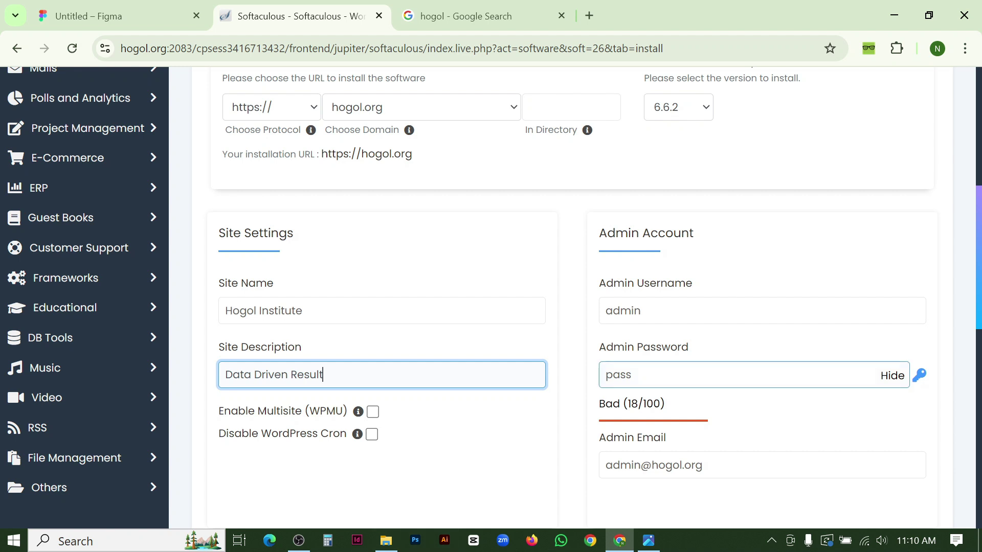
Change the default admin username to a short custom name
double_click(623, 310)
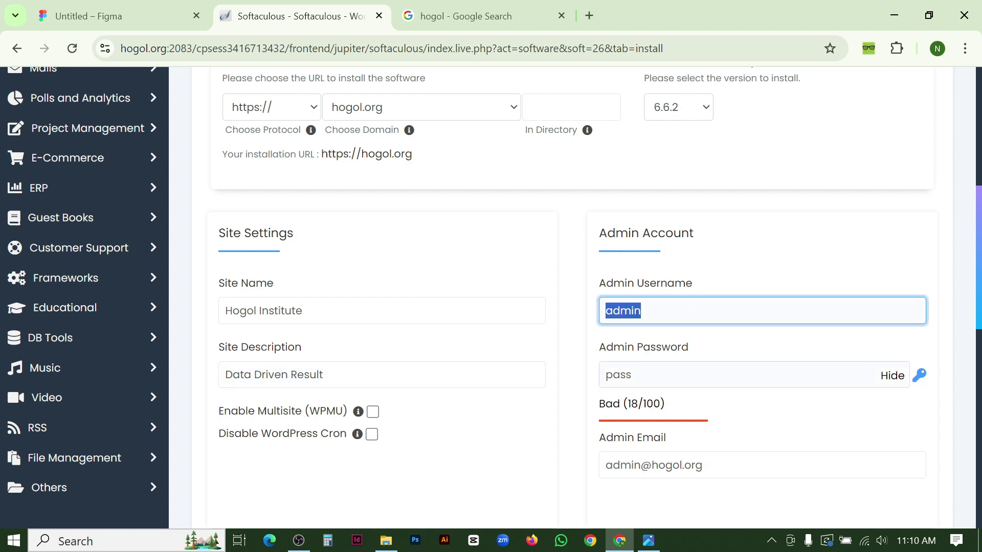
click(664, 381)
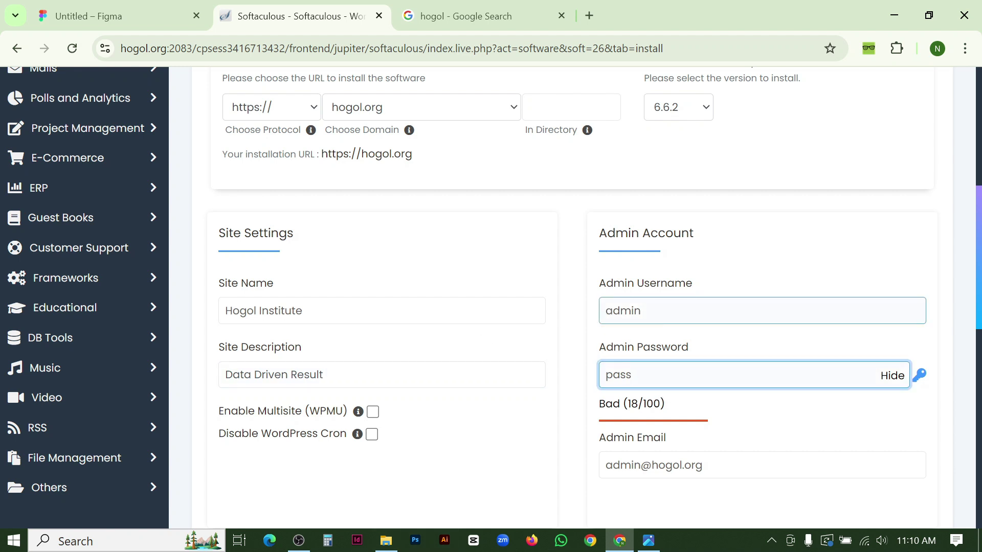
key(shift+Tab)
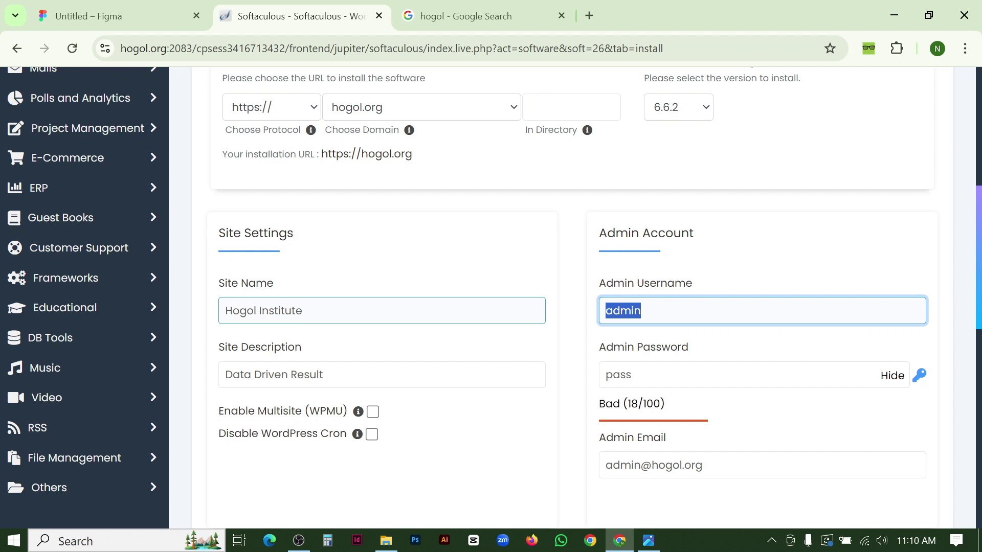
text(hogol)
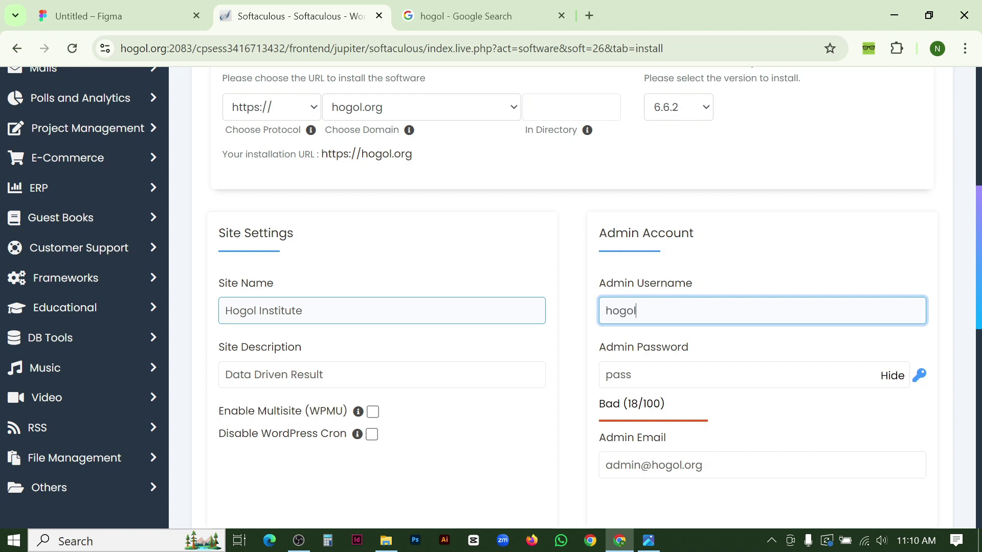
text(adn)
key(BackSpace)
key(BackSpace)
text(dmin)
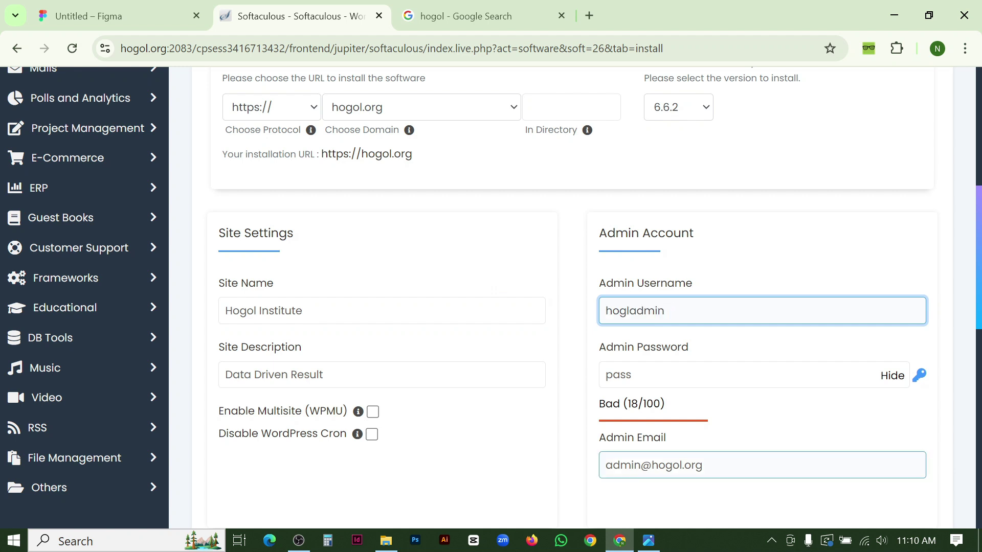
key(BackSpace)
key(BackSpace)
key(BackSpace)
key(Delete)
Replace the default admin password with a strong masked one, then begin an 'admin access:' note
drag(634, 374, 574, 378)
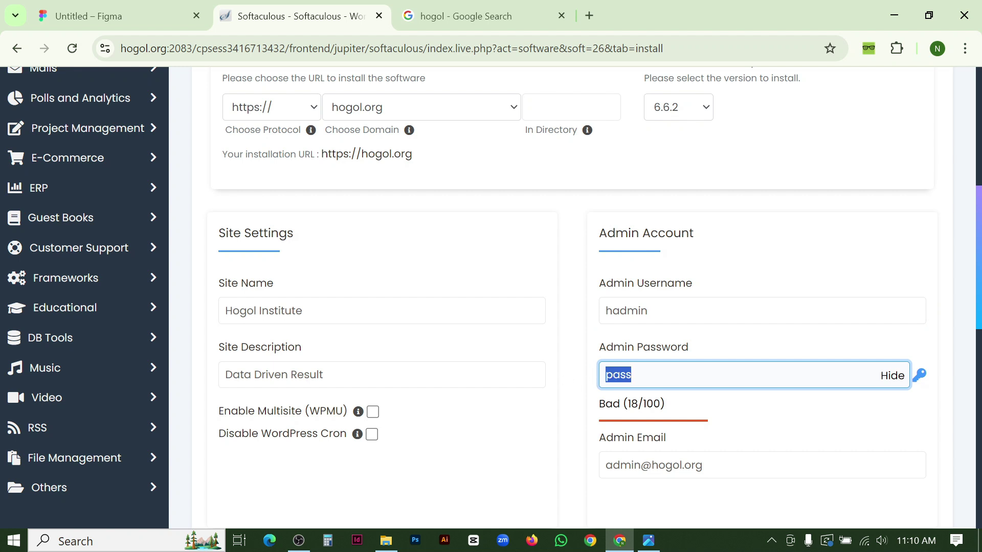
drag(633, 376, 588, 377)
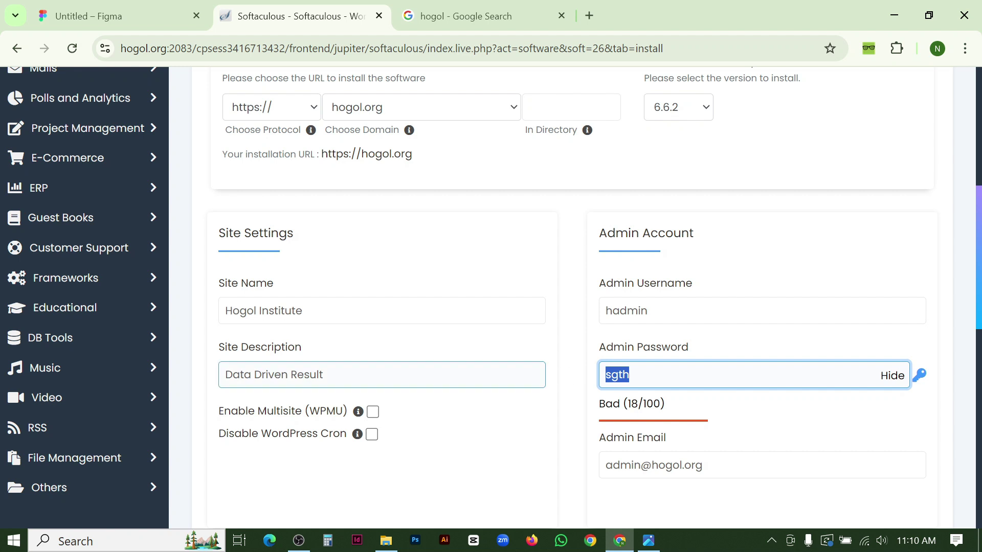
key(BackSpace)
click(893, 376)
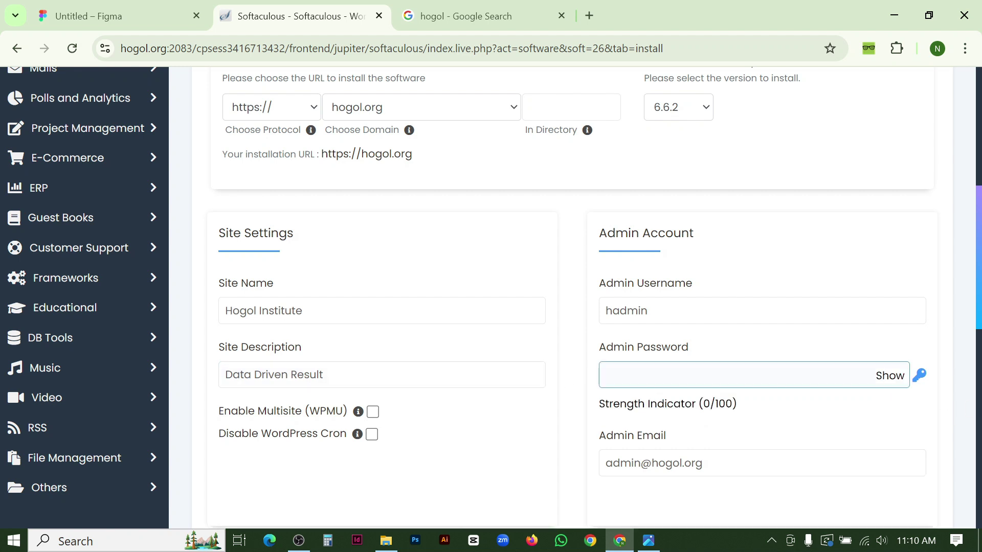
click(737, 375)
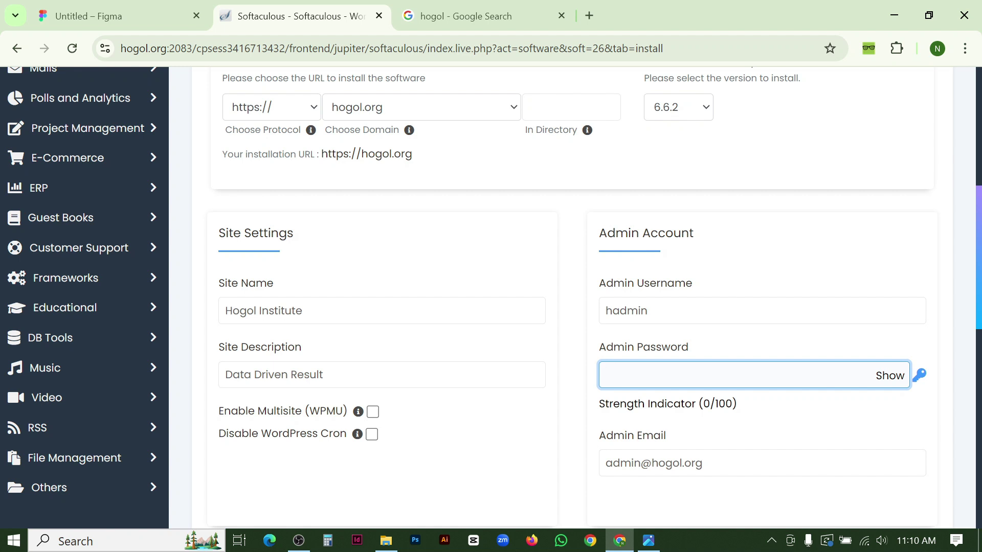
text(•••••)
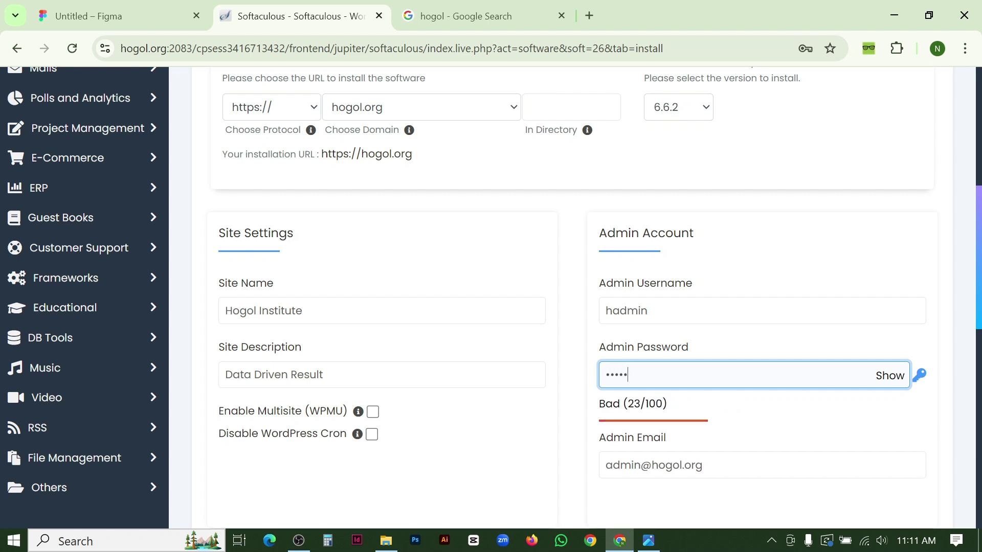
text(••••)
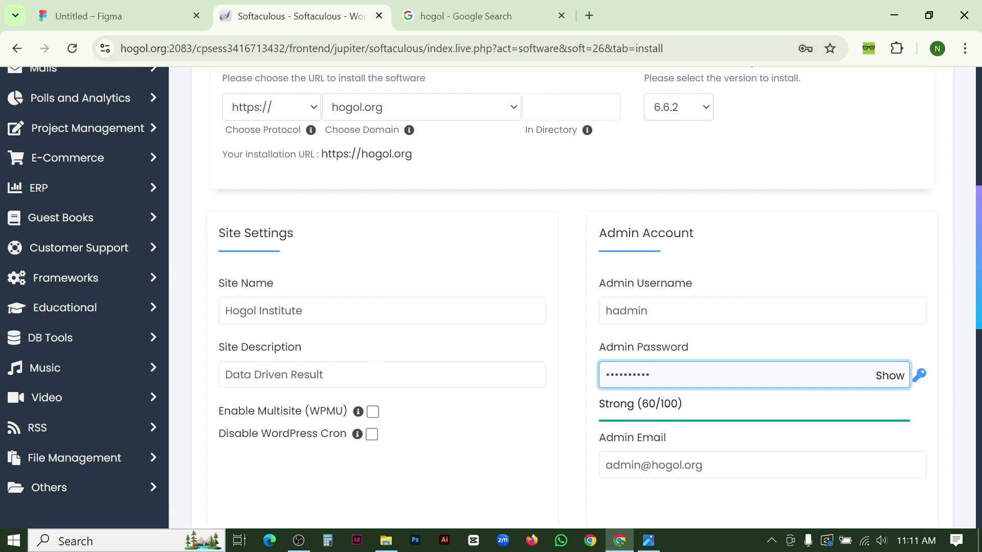
key(alt+Tab)
text(admin a)
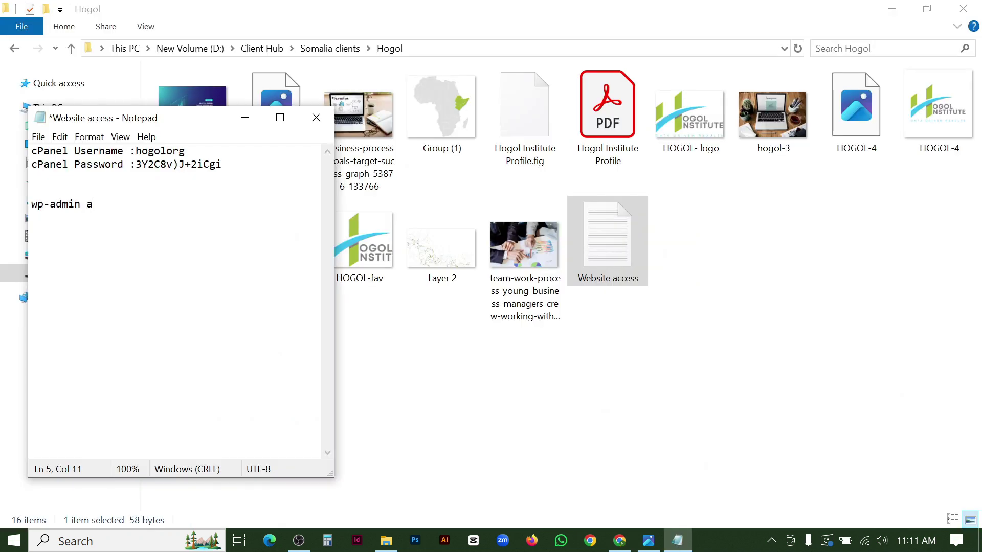
text(ccess:)
Add the user line and the pasted admin password to the Website access notes and save
key(Return)
key(Return)
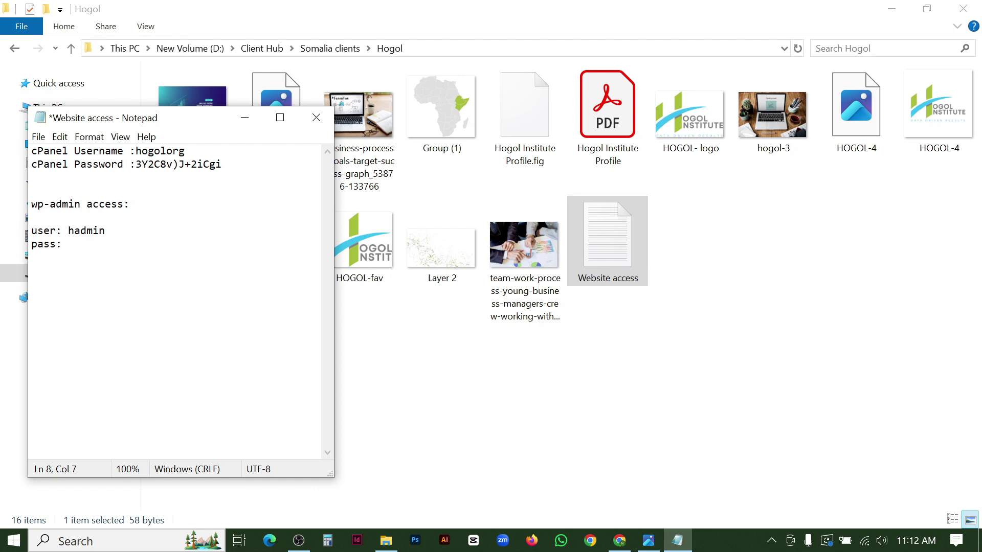
key(ctrl+s)
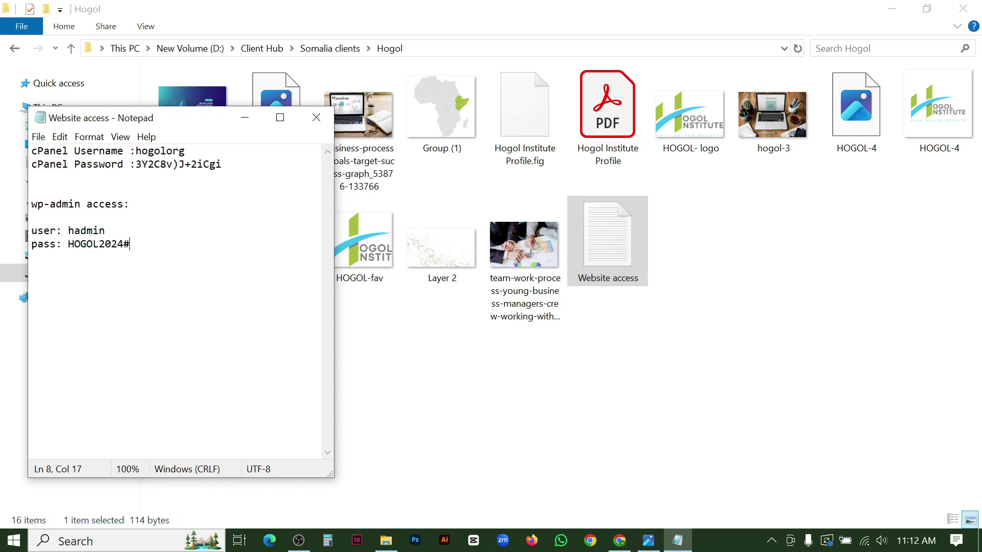
Close and reopen the Website access notes, then return to the Softaculous installer
click(316, 117)
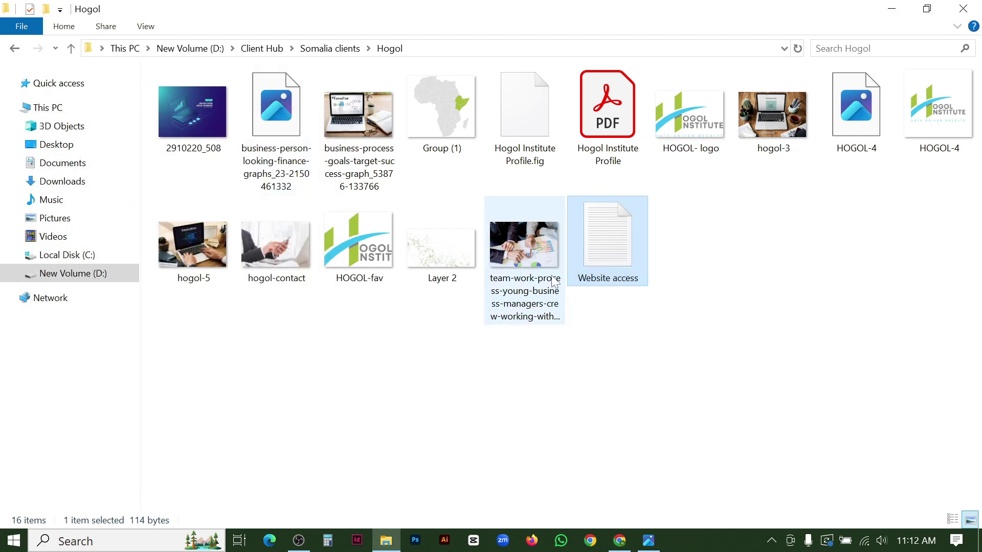
double_click(625, 261)
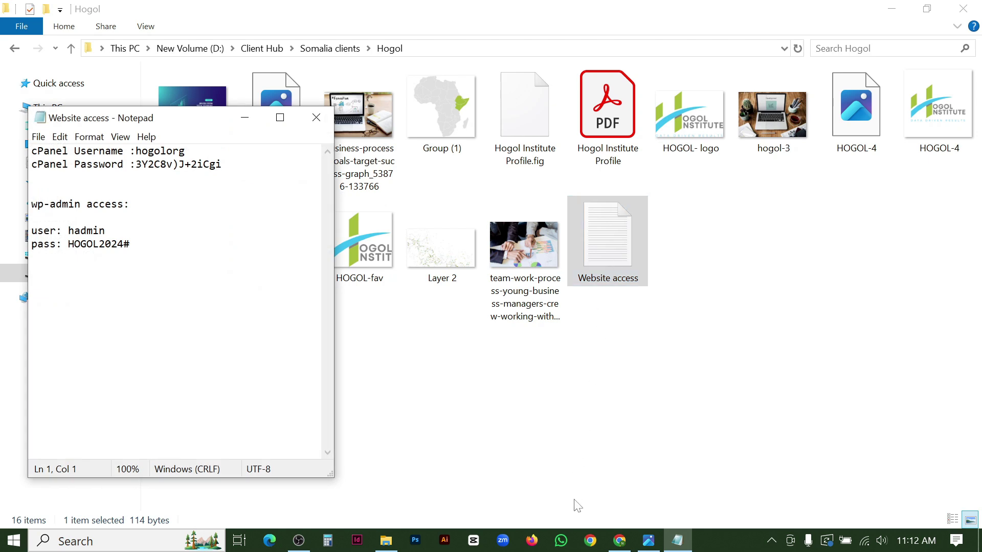
click(619, 540)
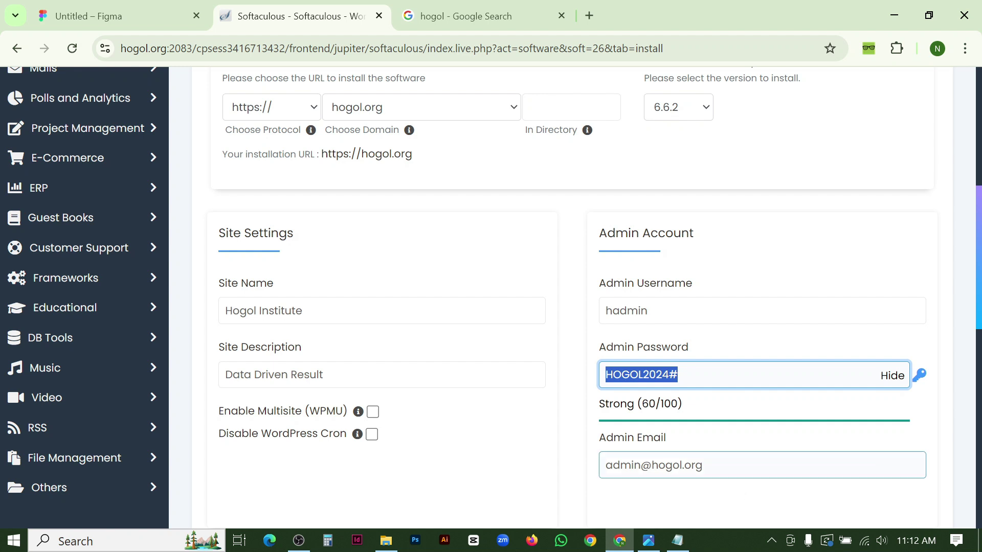
Hide the password, replace the admin e-mail with the new Gmail address, and start installing WordPress
click(762, 466)
click(890, 377)
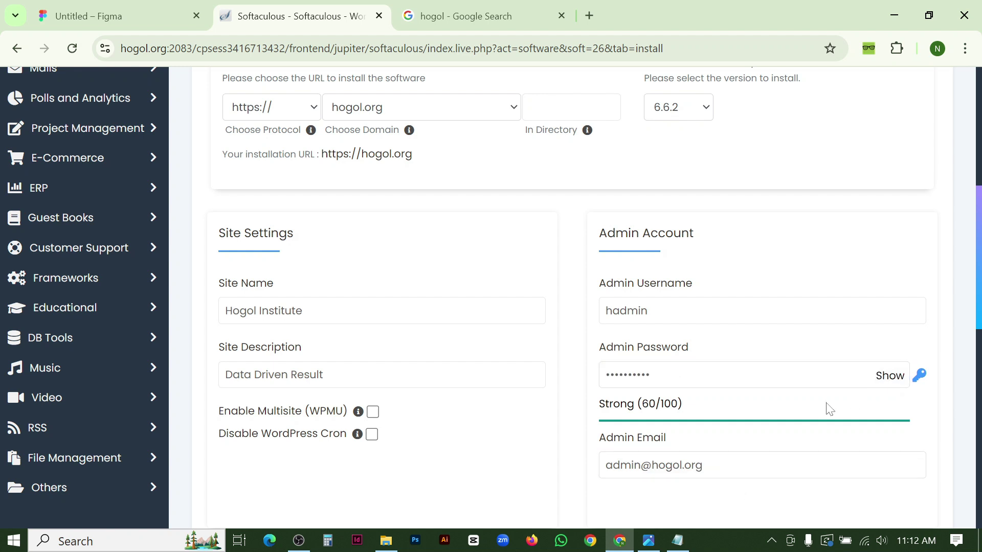
click(788, 465)
text(-)
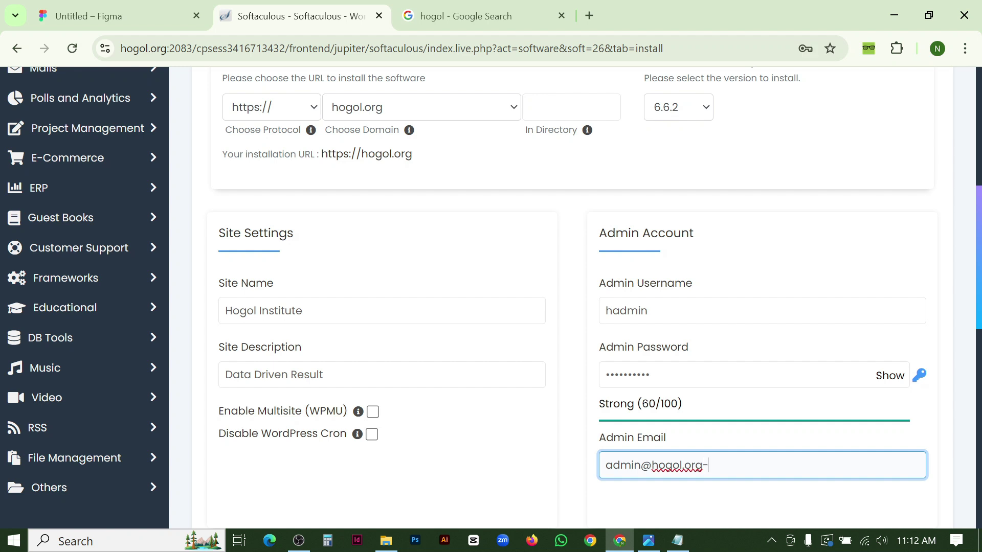
key(ctrl+a)
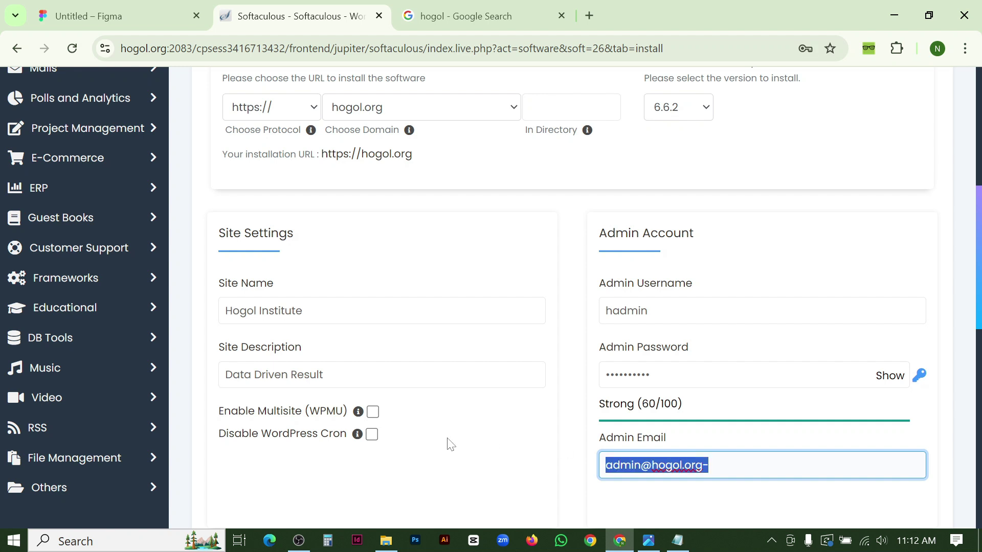
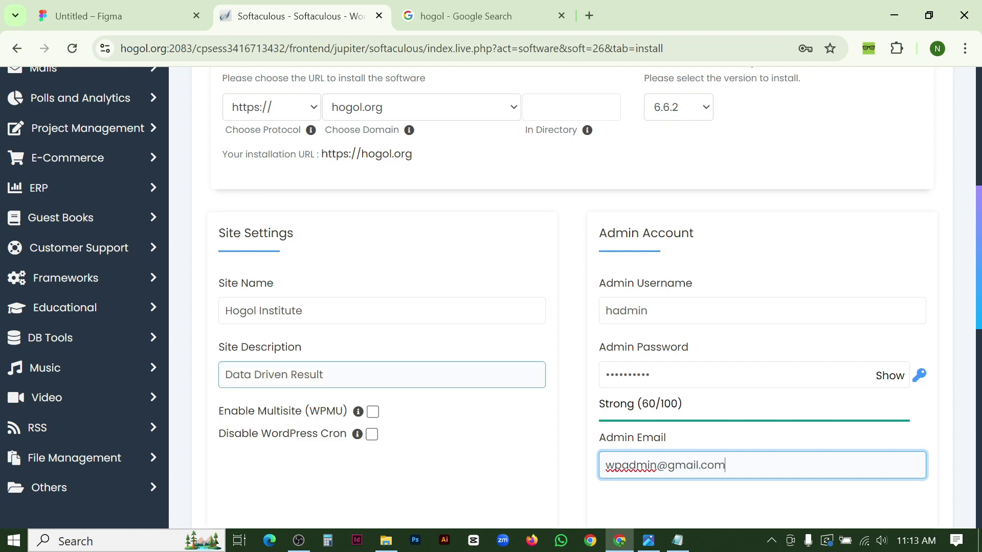
scroll(543, 372, down, 3)
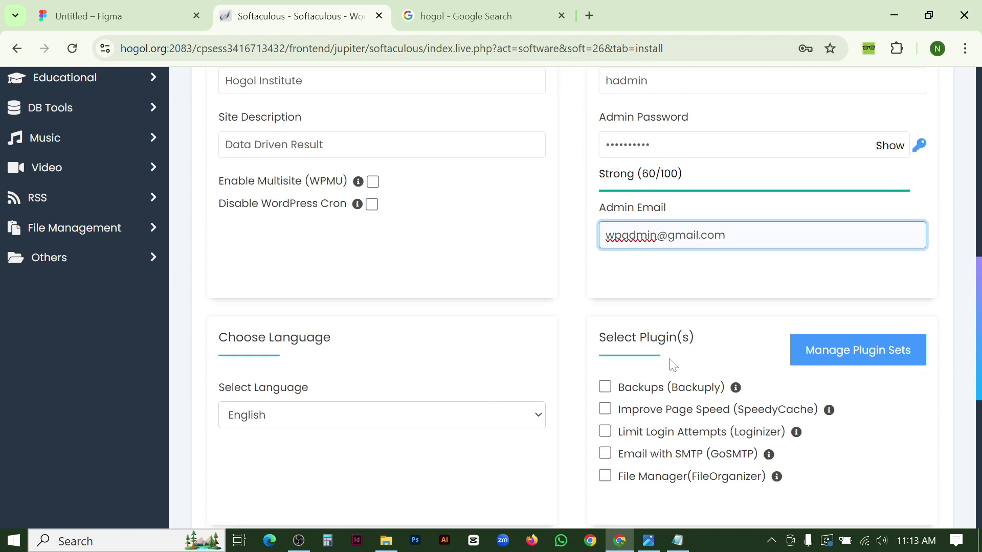
scroll(674, 364, down, 5)
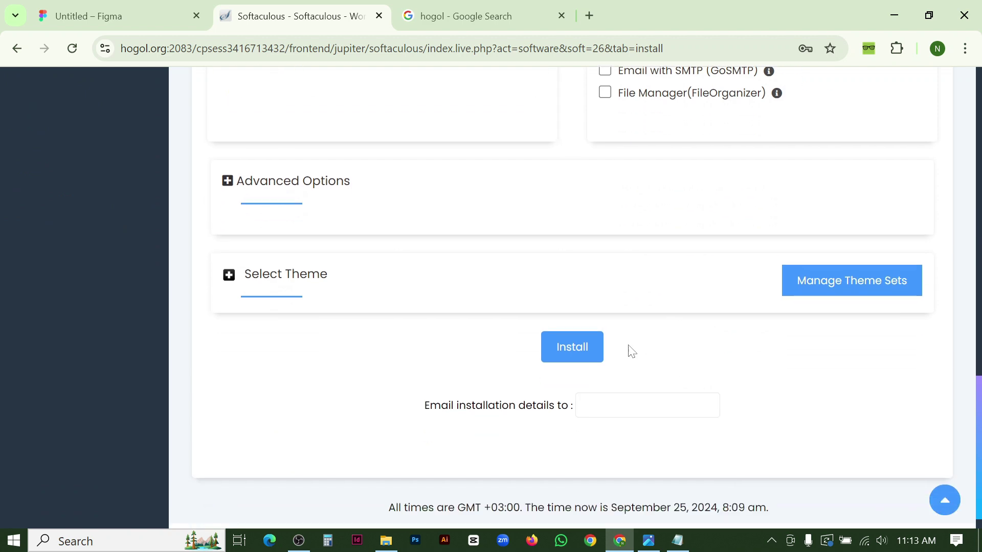
click(577, 350)
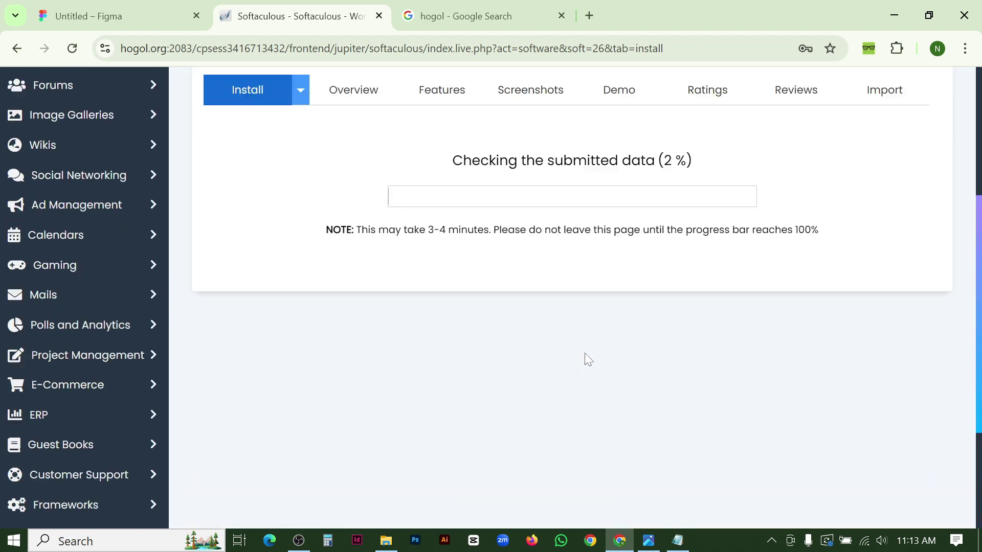
Decline saving the password and preview the installed hogol.org site in a new tab
scroll(589, 360, down, 1)
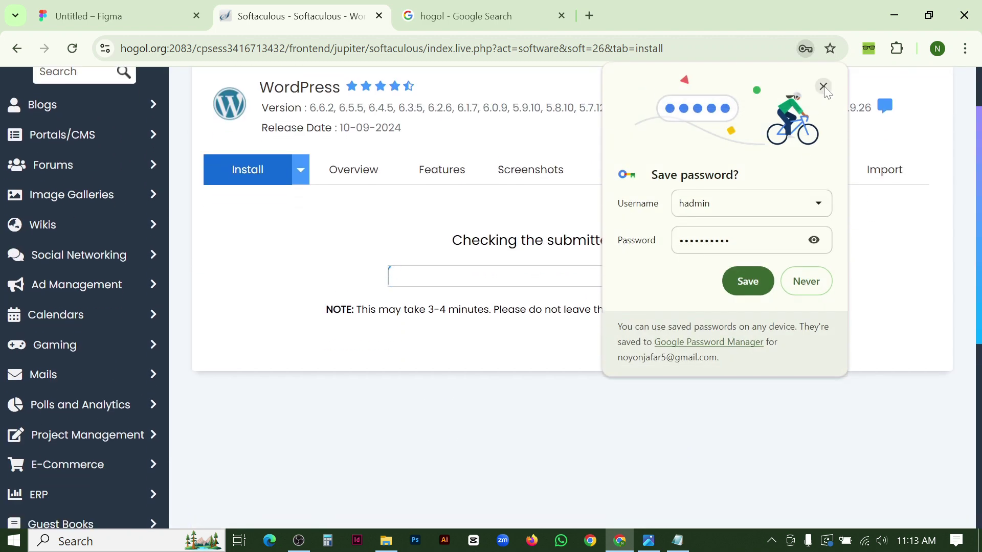
click(750, 282)
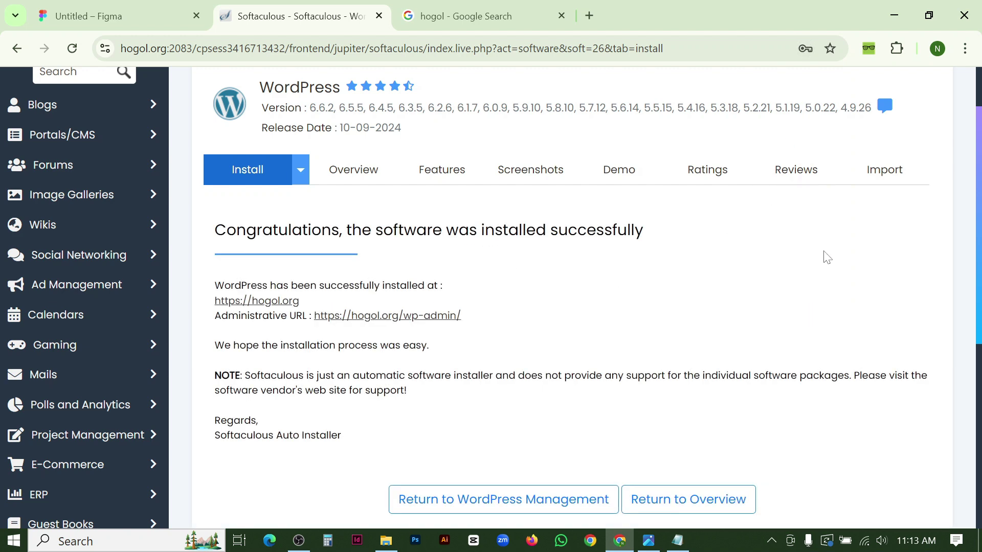
scroll(760, 336, down, 3)
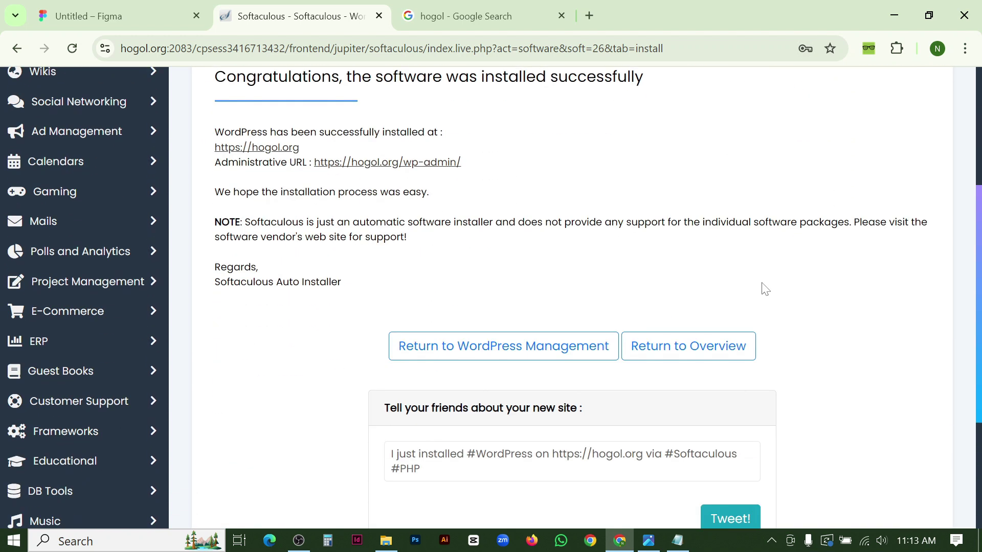
scroll(726, 290, up, 3)
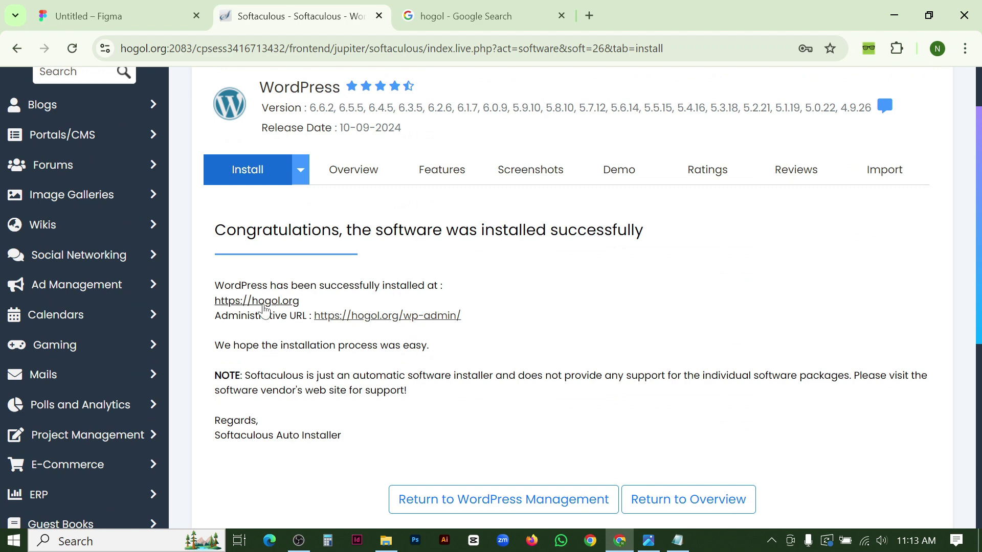
right_click(264, 307)
click(286, 318)
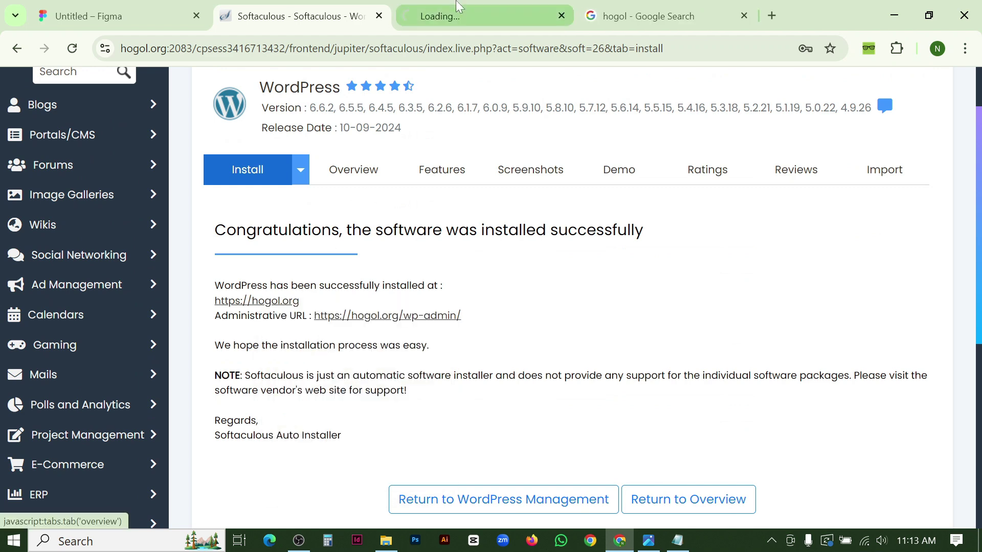
click(457, 15)
scroll(697, 175, down, 5)
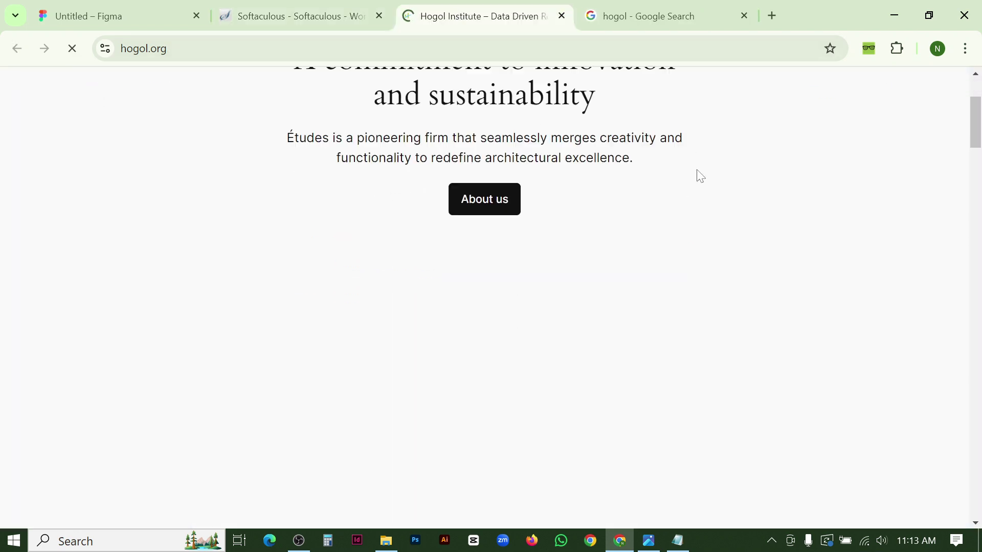
scroll(699, 173, down, 10)
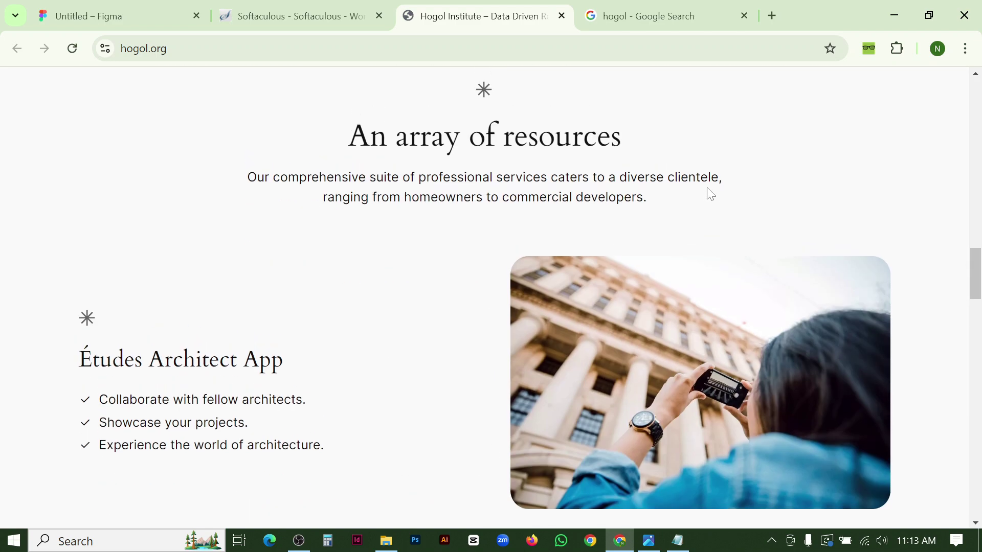
scroll(646, 181, up, 15)
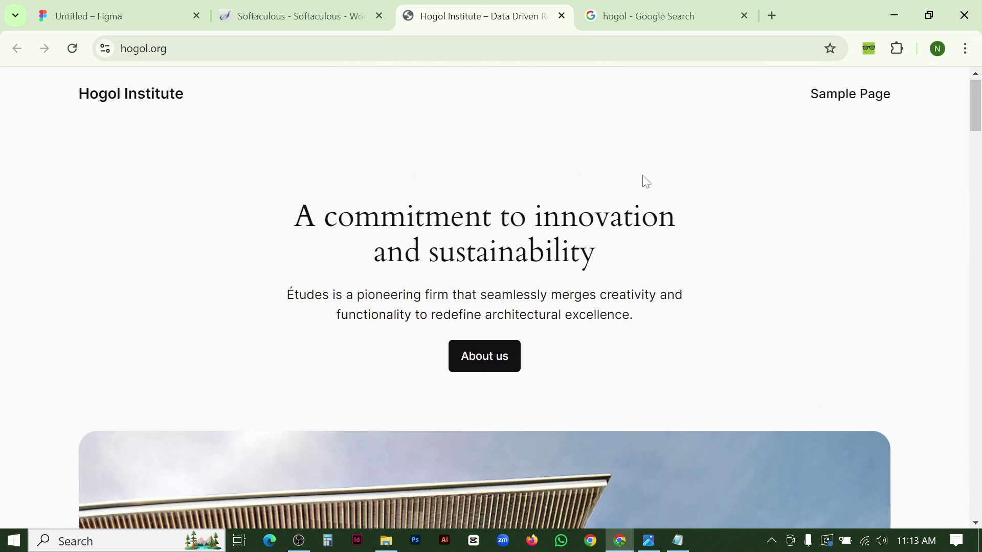
click(306, 7)
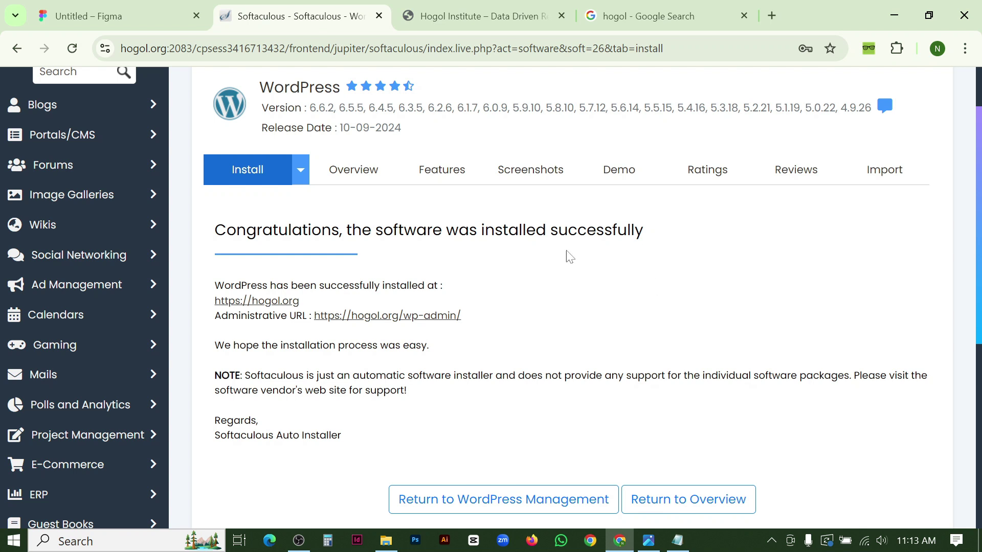
Open the hogol.org admin, close leftover tabs, and view General Settings showing Hogol Institute
click(364, 316)
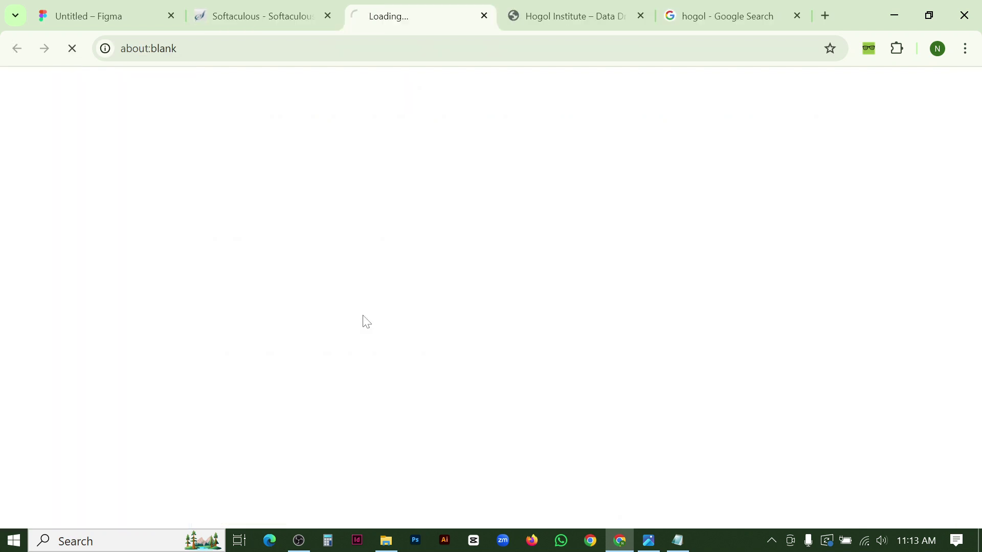
click(641, 16)
click(642, 16)
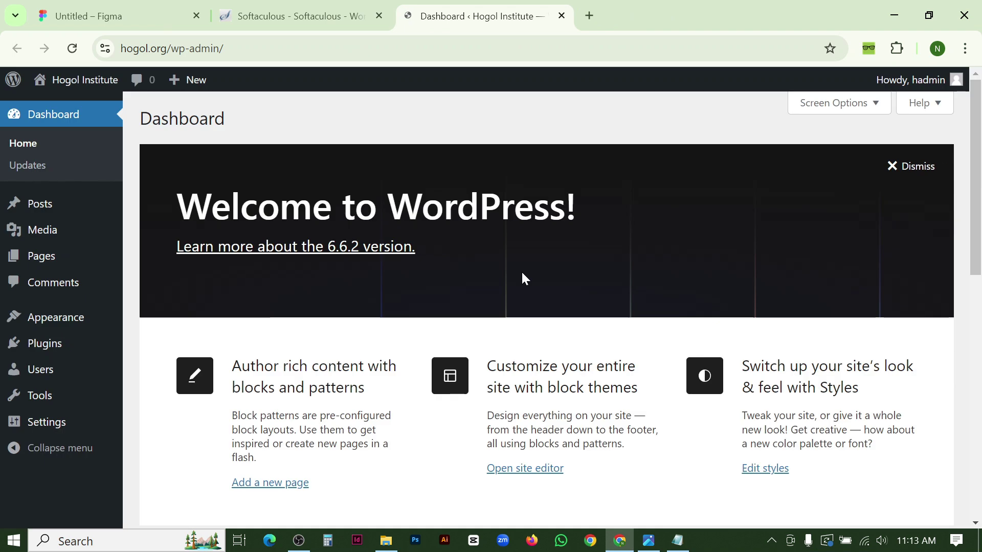
scroll(550, 280, down, 5)
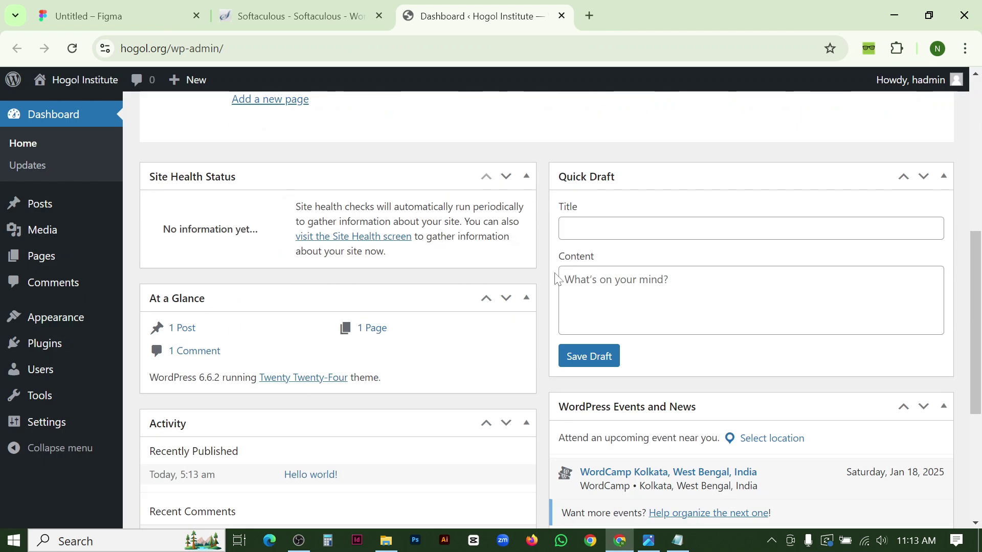
scroll(557, 280, down, 4)
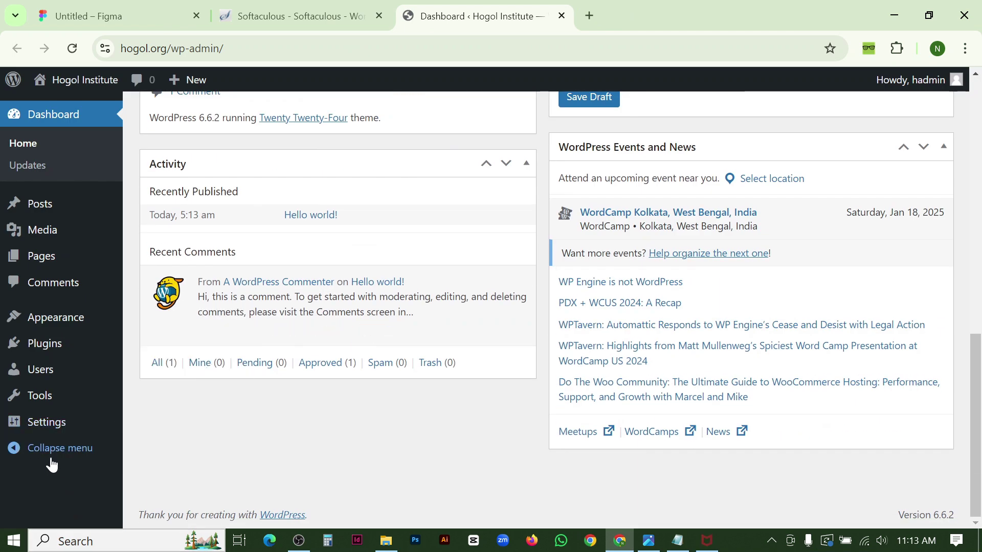
scroll(49, 314, up, 8)
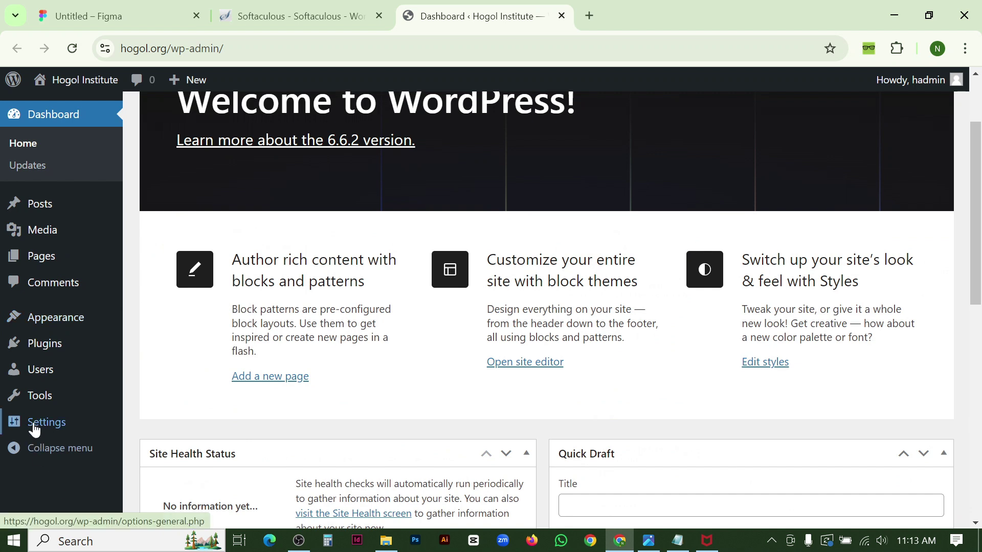
click(34, 429)
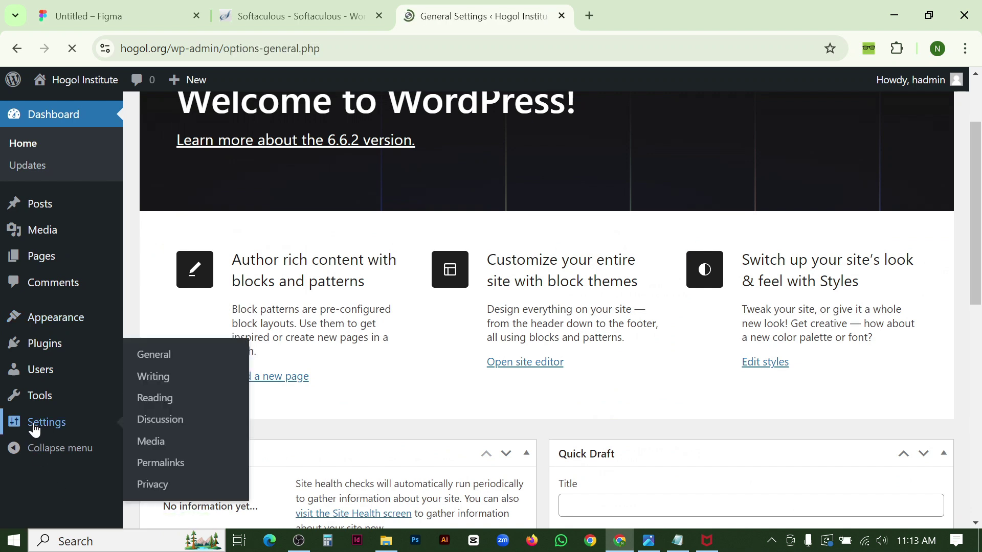
scroll(486, 348, down, 2)
scroll(473, 353, down, 4)
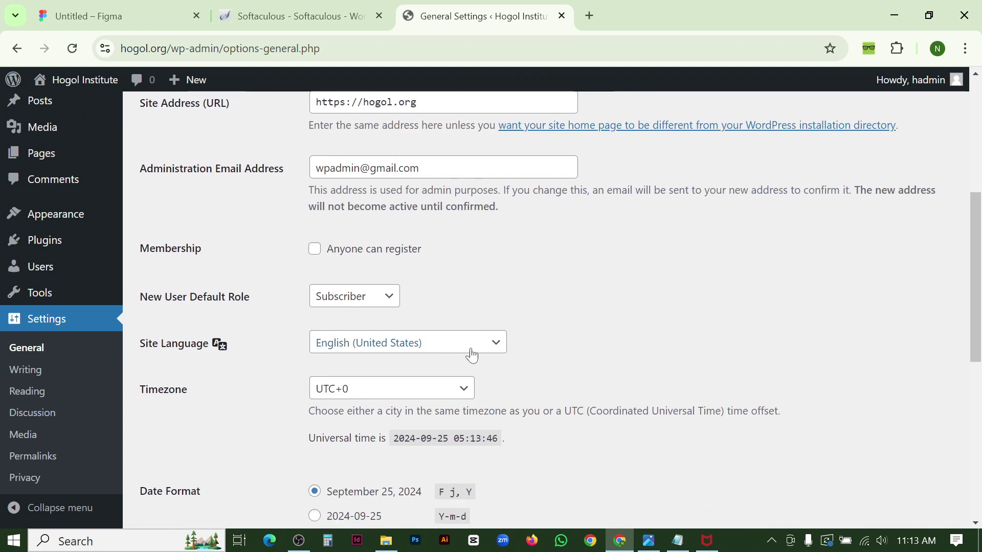
scroll(471, 352, up, 6)
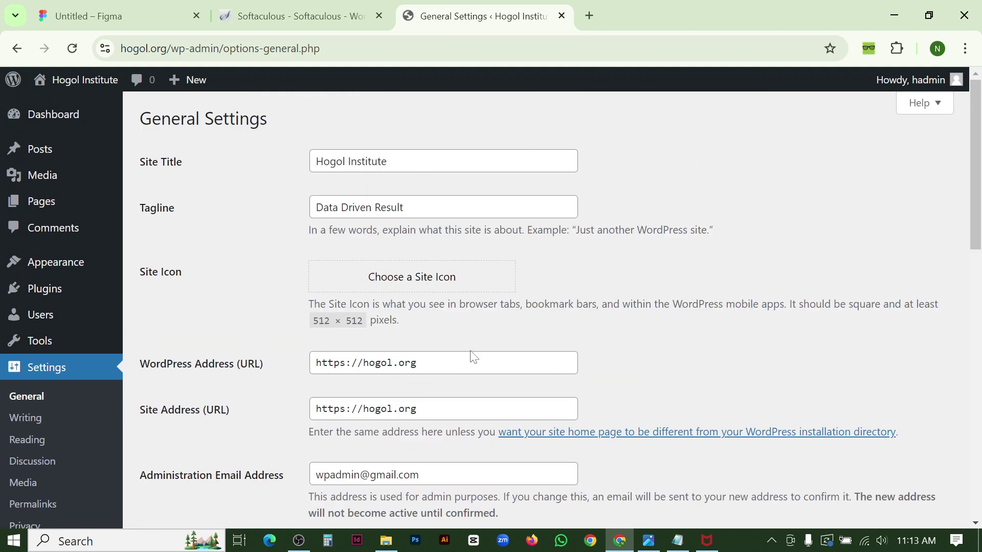
In Reading Settings, tick 'Discourage search engines from indexing this site' and save the change
click(42, 447)
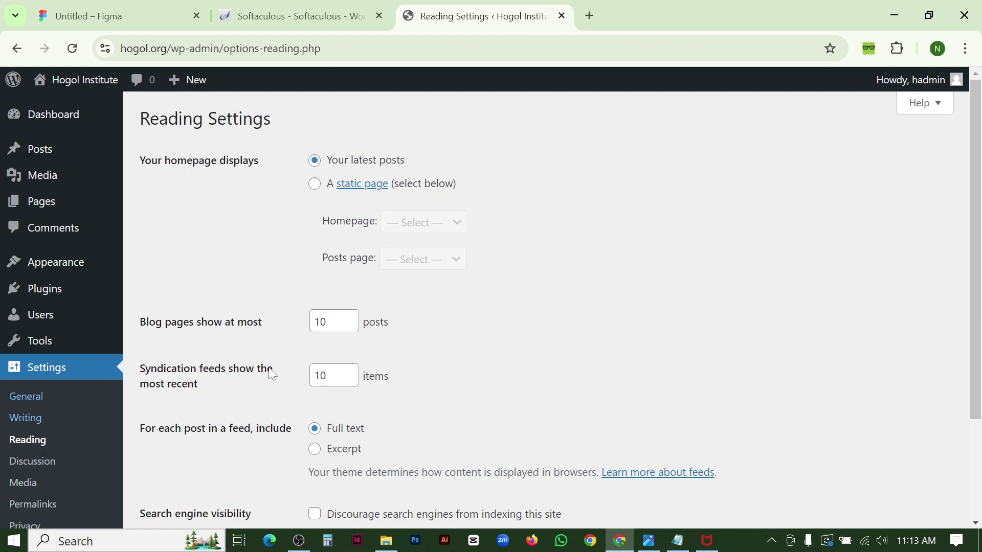
scroll(515, 341, down, 3)
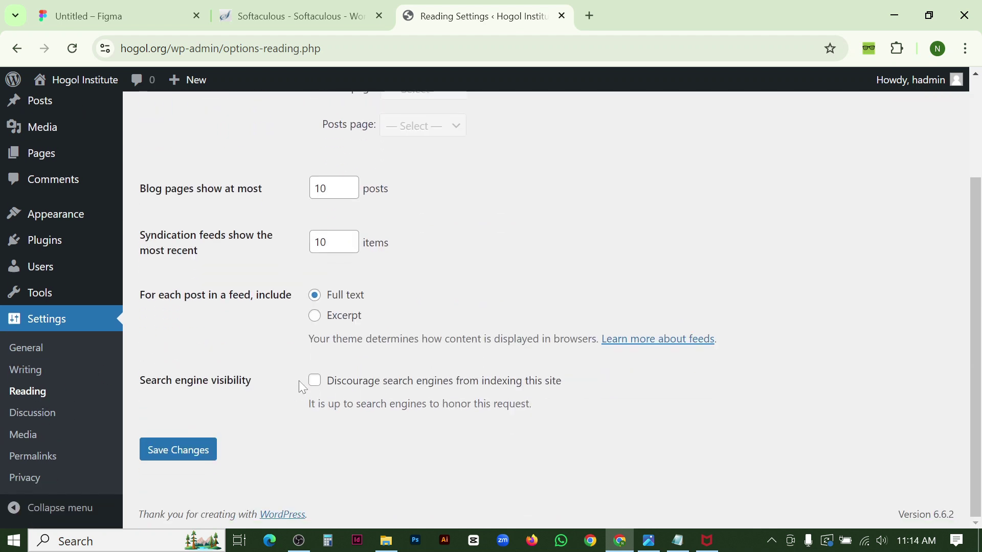
click(315, 381)
click(183, 449)
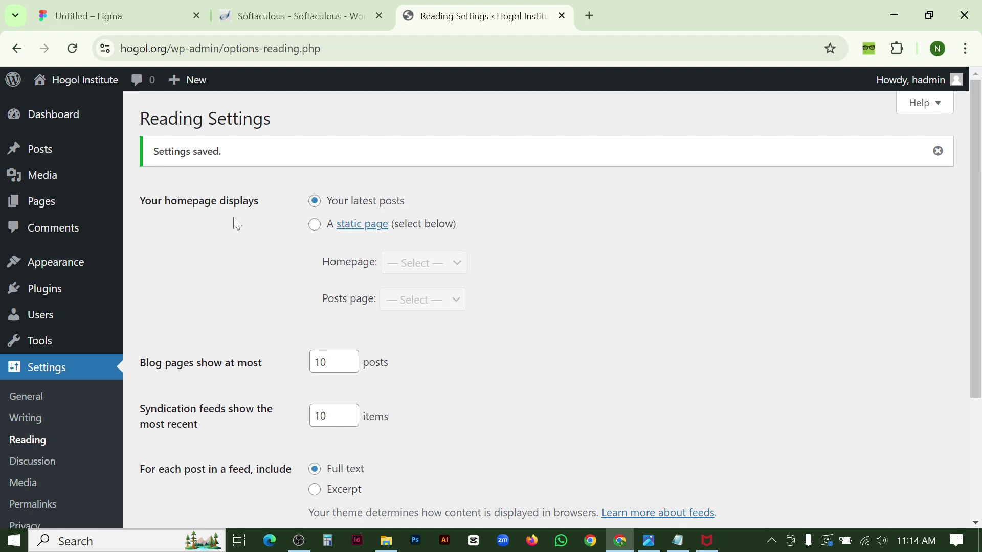
scroll(663, 365, down, 2)
scroll(546, 364, down, 2)
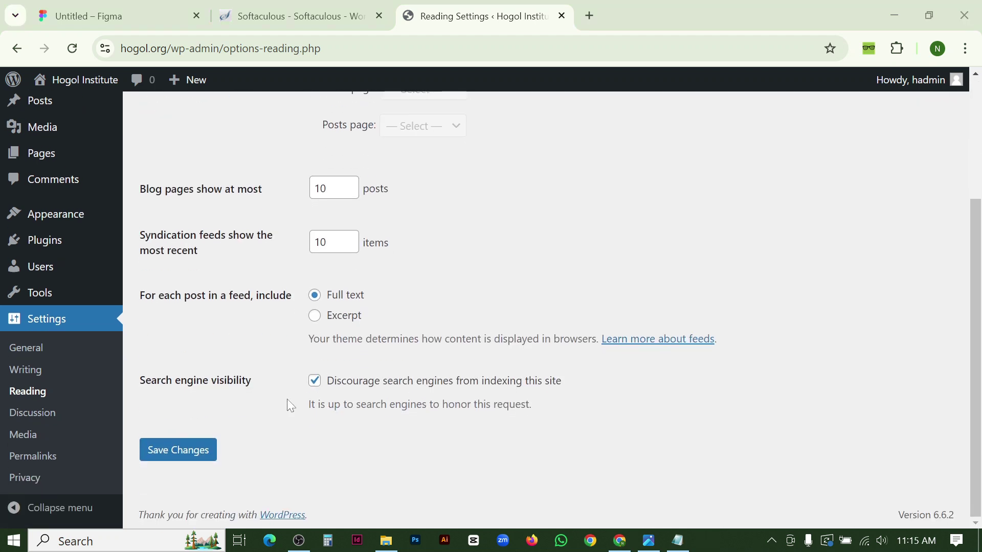
click(160, 454)
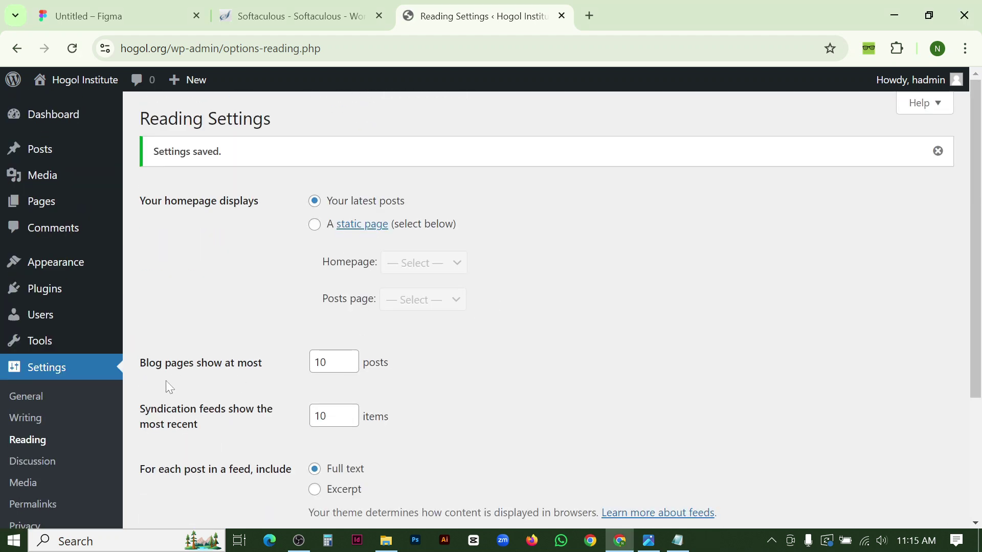
scroll(44, 458, down, 2)
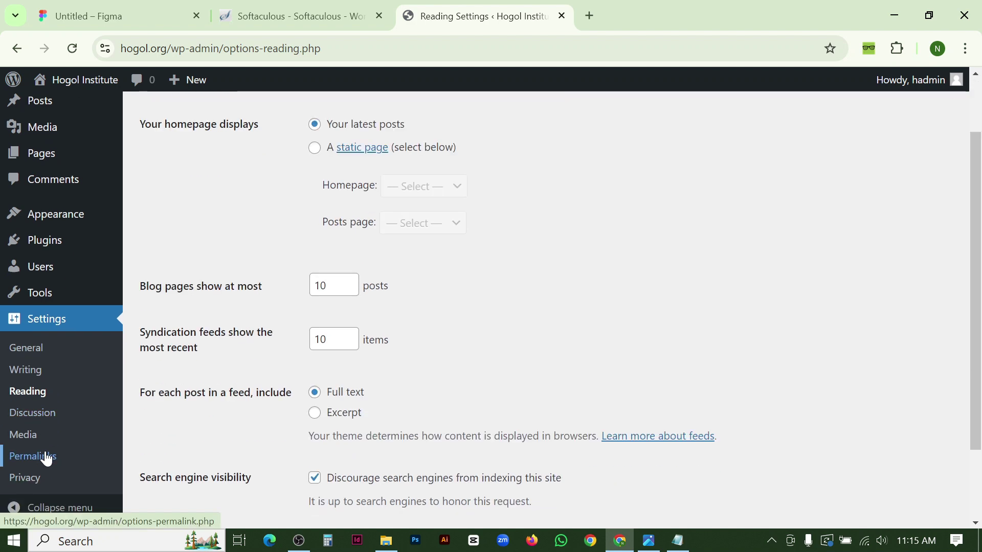
Save the Post name (/%postname%/) permalink structure, then view the Pages list
click(44, 467)
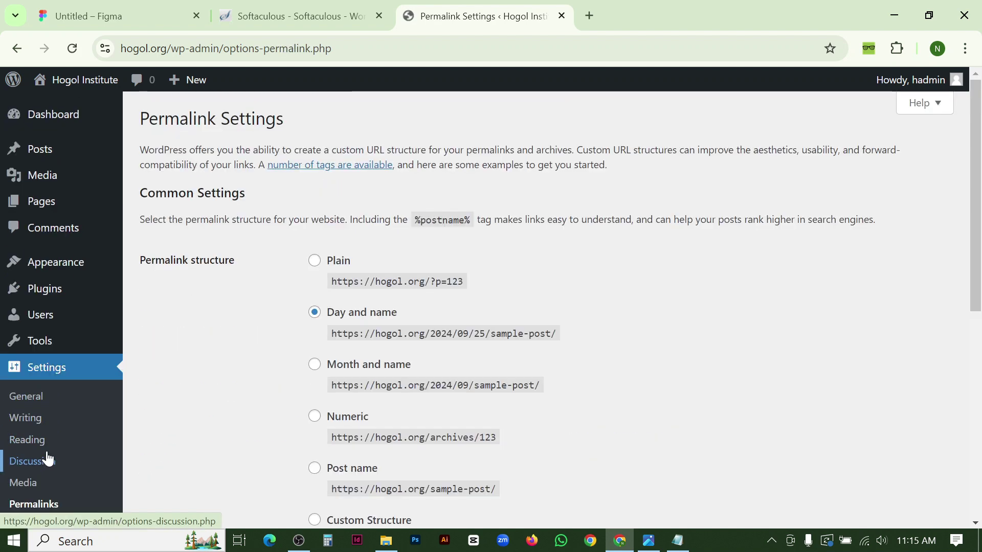
scroll(458, 377, down, 3)
scroll(456, 372, down, 1)
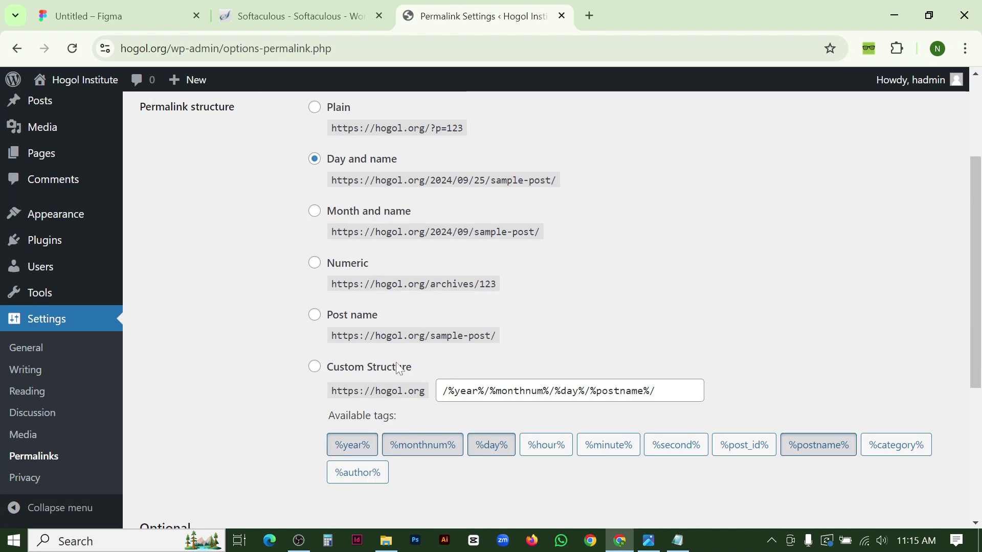
click(315, 316)
scroll(254, 378, down, 5)
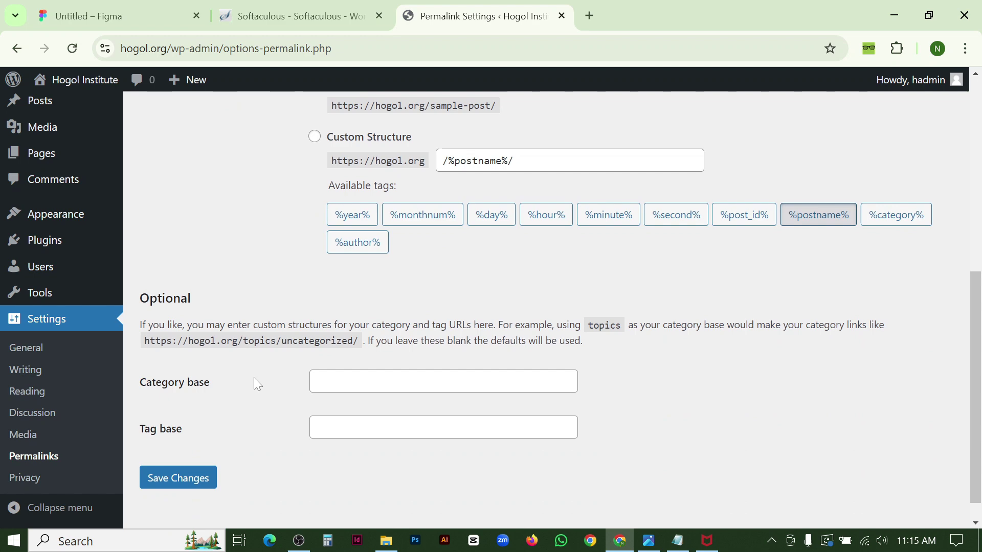
click(165, 477)
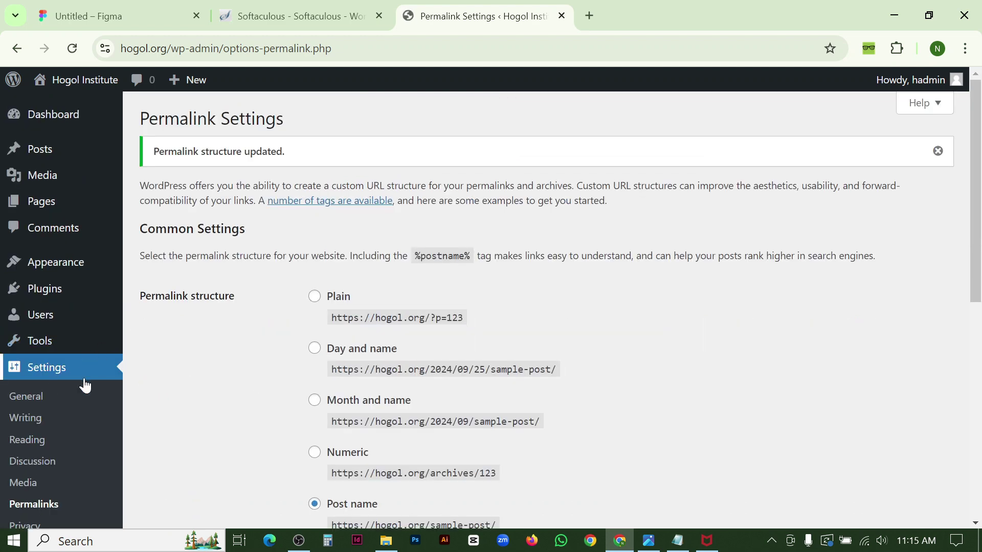
scroll(83, 386, down, 3)
scroll(30, 306, up, 3)
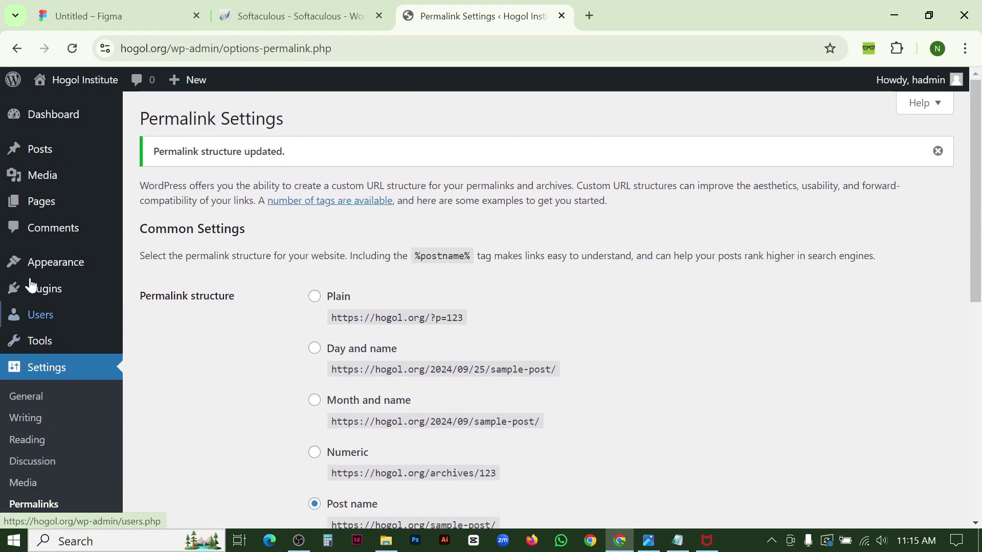
click(41, 203)
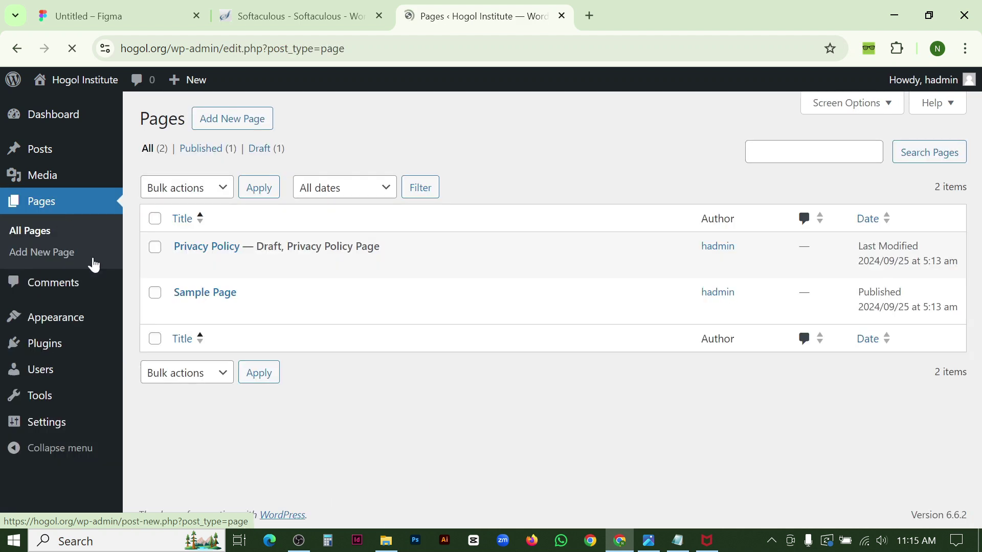
Select both existing pages and choose the Move to Trash bulk action
click(153, 220)
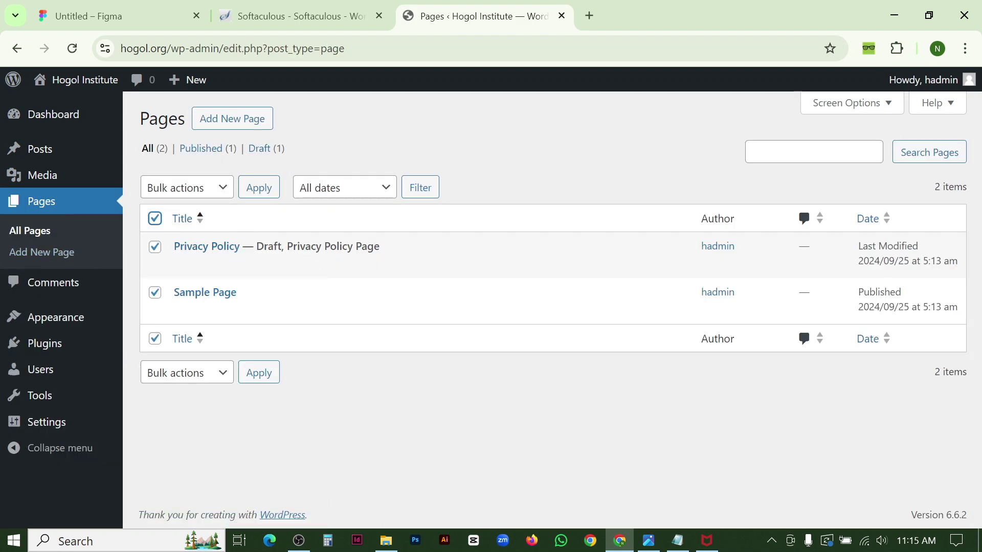
click(199, 189)
click(194, 251)
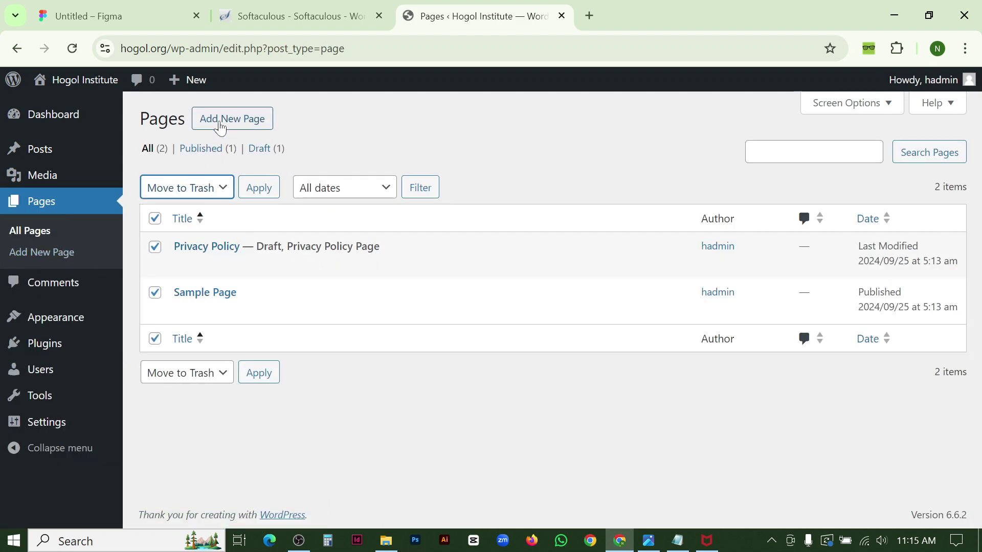
Create a page titled Home with the About pattern and publish it at hogol.org/home
click(219, 123)
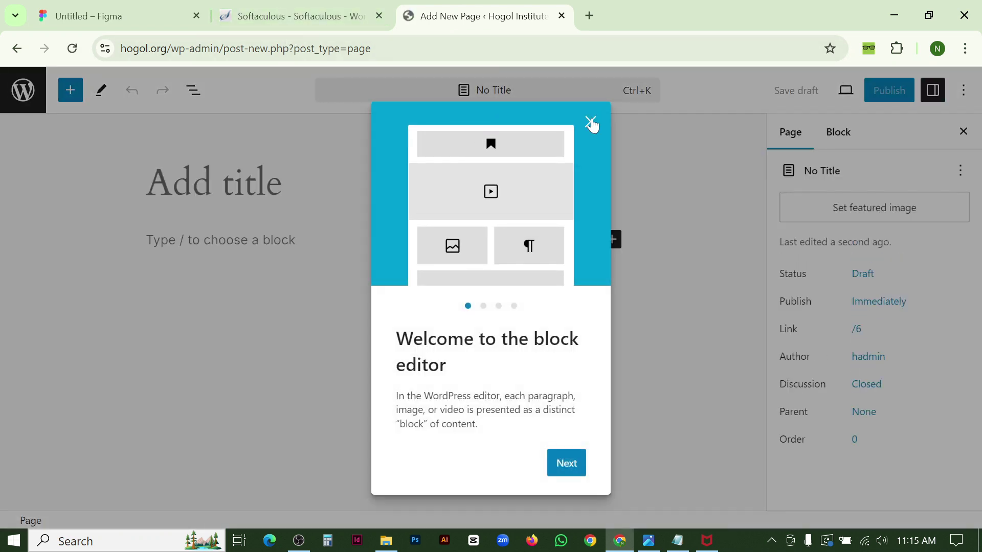
click(592, 124)
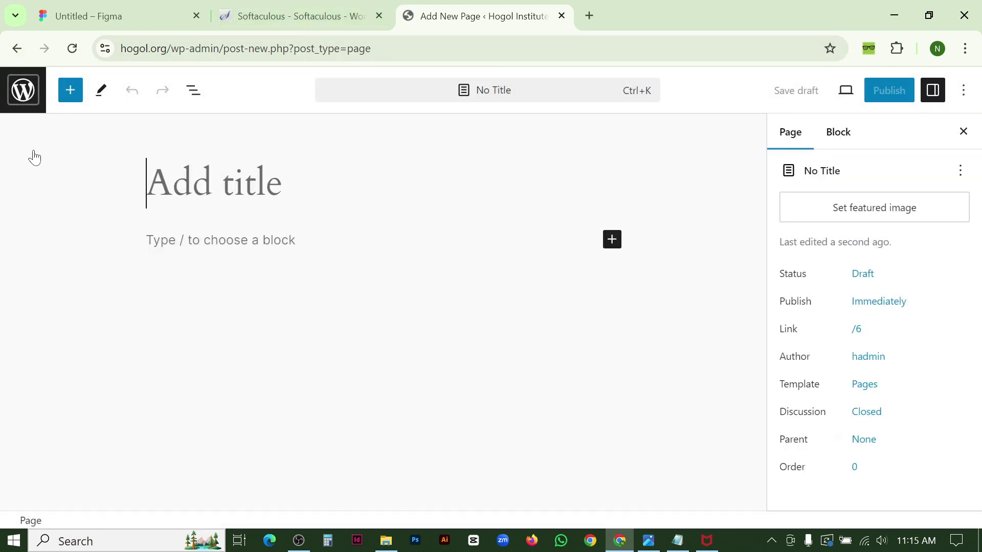
click(205, 191)
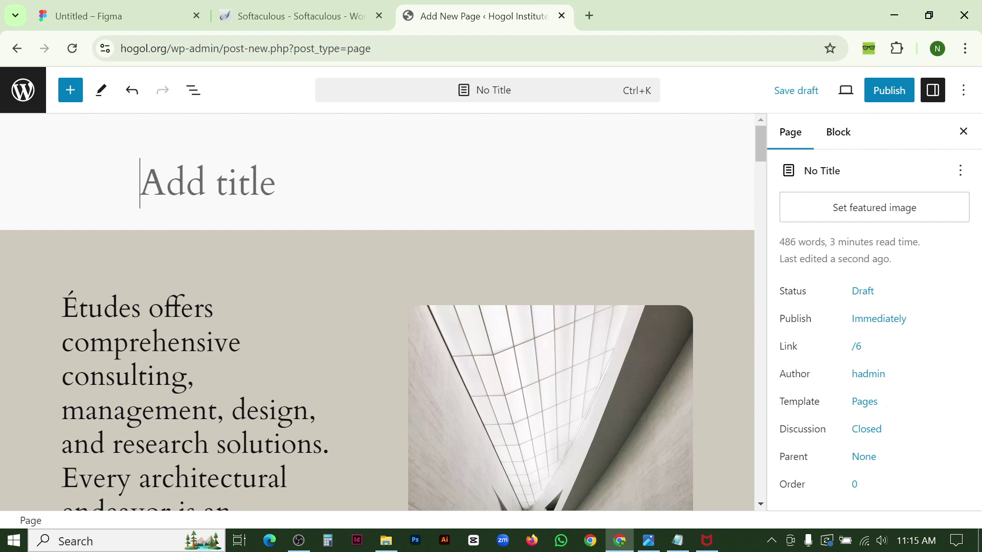
text(Home)
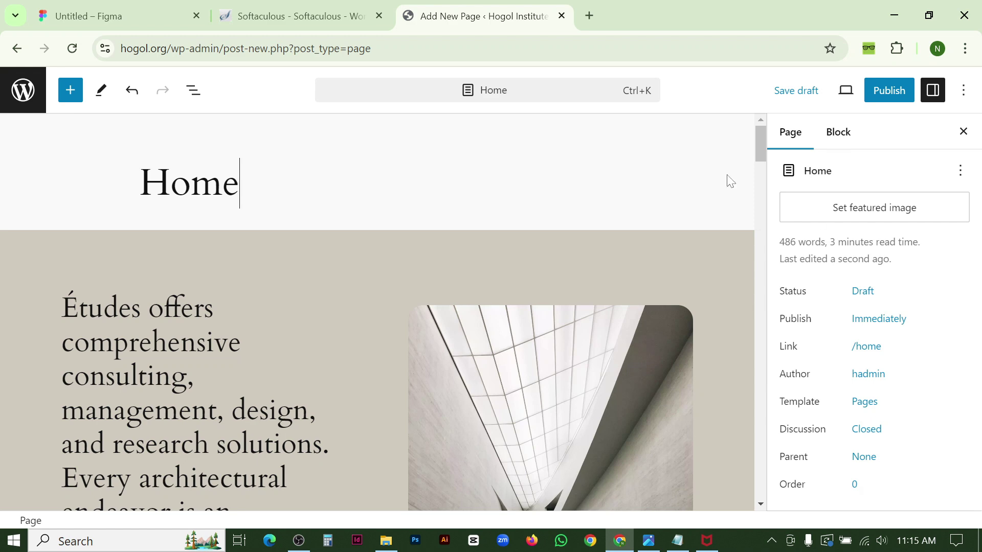
click(889, 90)
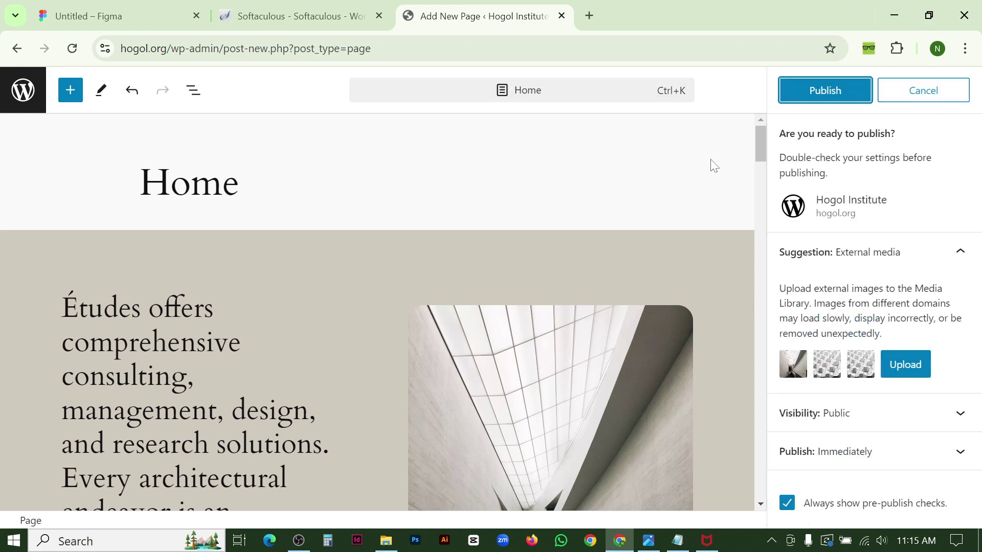
click(823, 98)
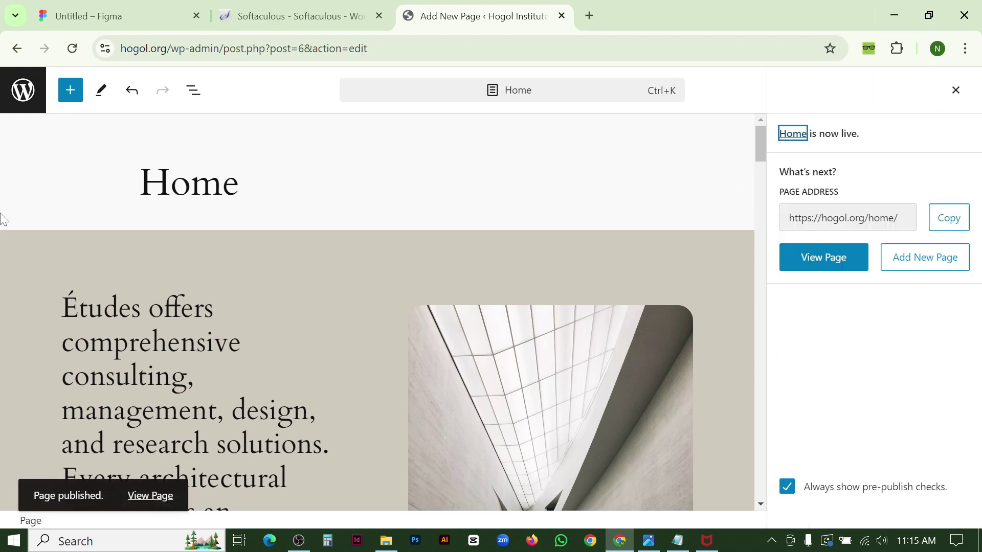
click(23, 91)
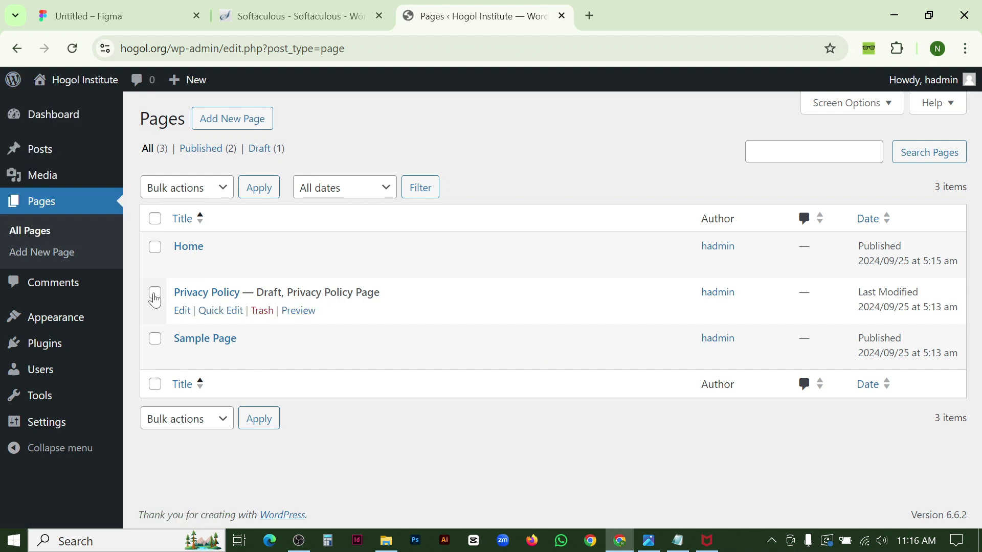
Move the Privacy Policy and Sample Page pages to the trash
click(155, 294)
click(155, 339)
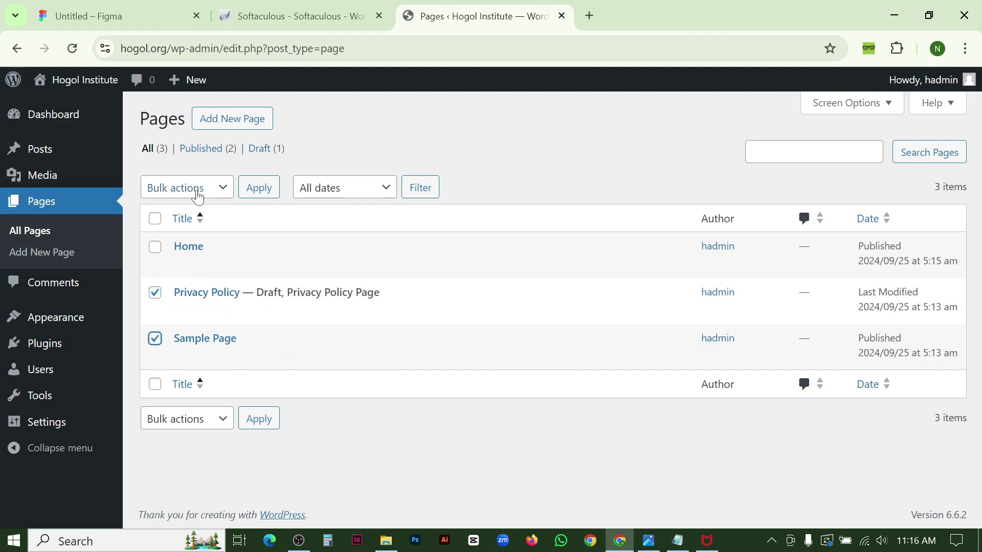
click(199, 197)
click(192, 250)
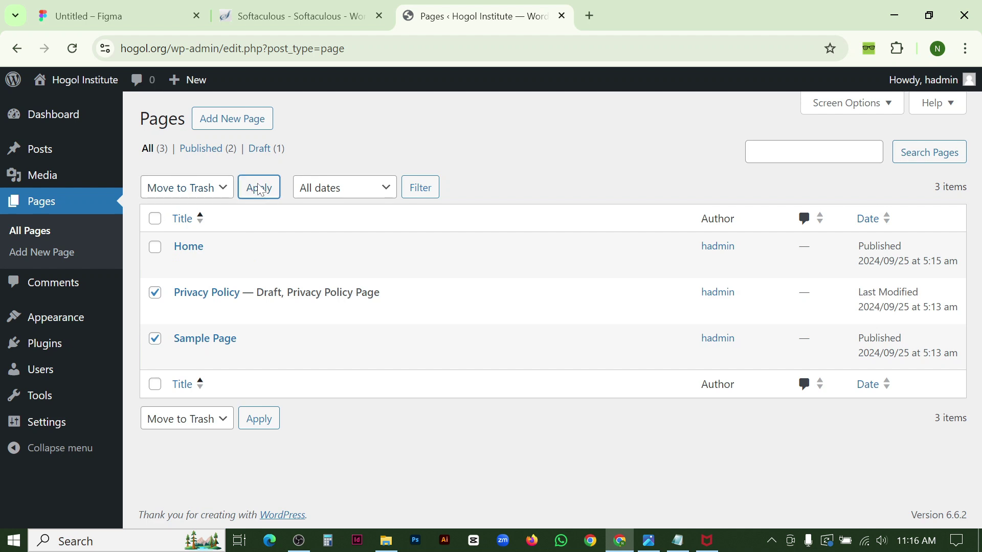
click(259, 189)
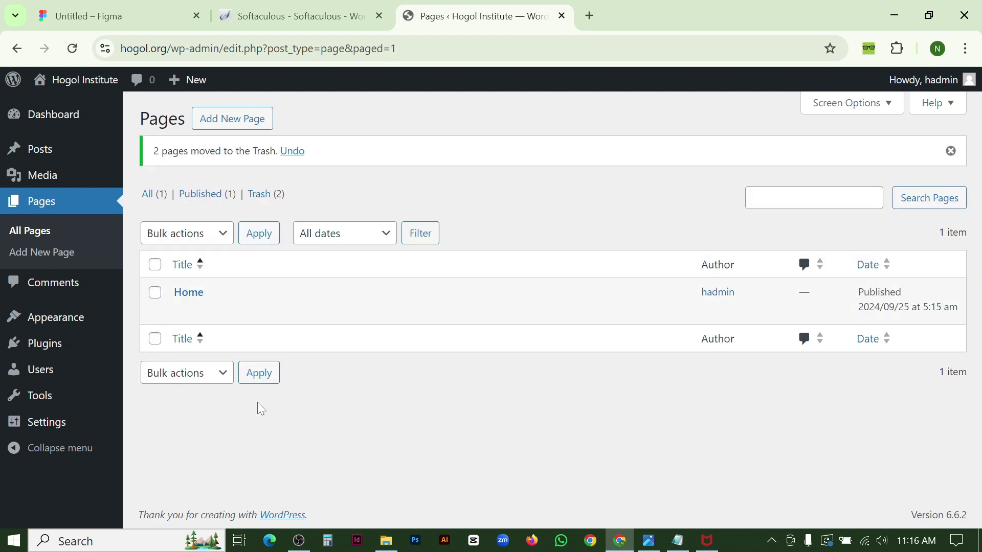
Permanently delete both trashed pages
click(250, 197)
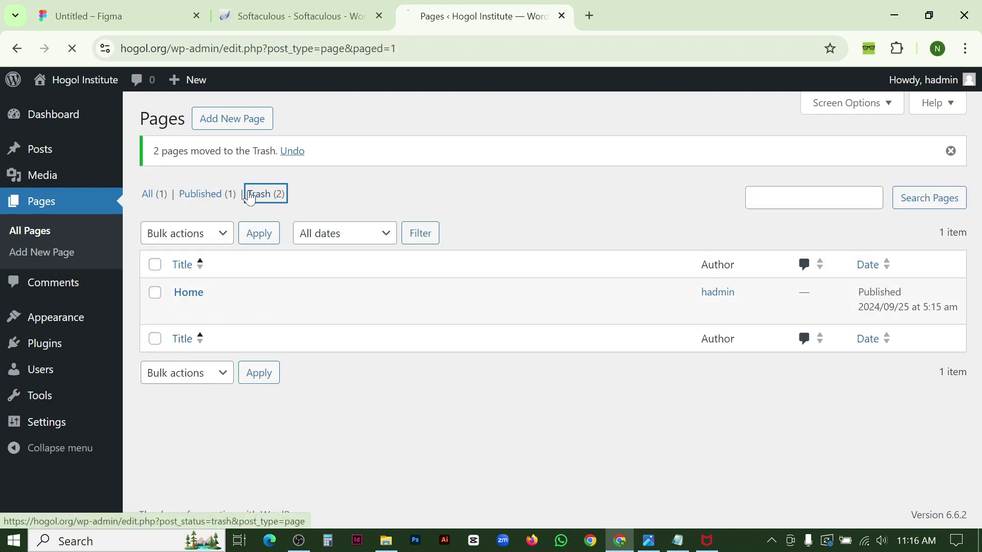
click(155, 219)
click(204, 192)
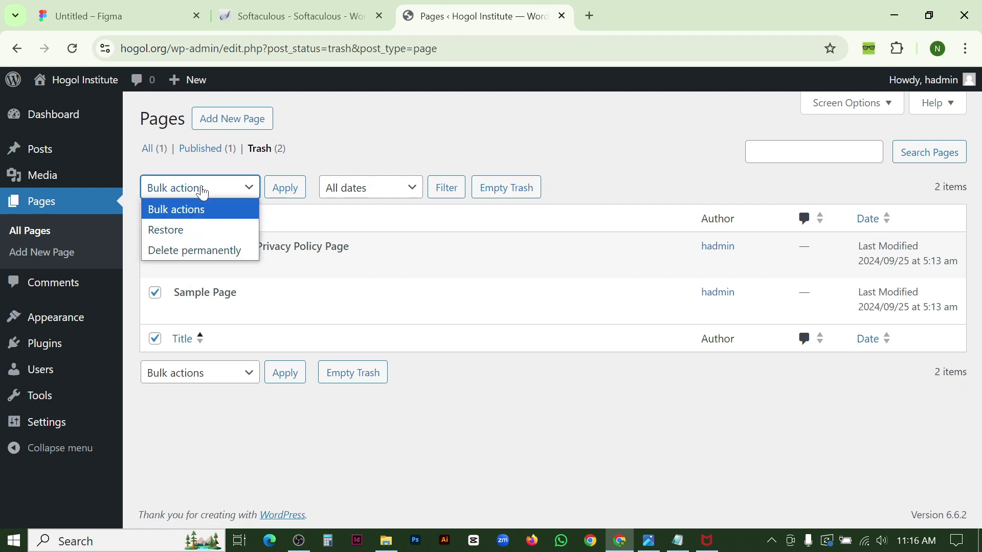
click(194, 250)
click(285, 187)
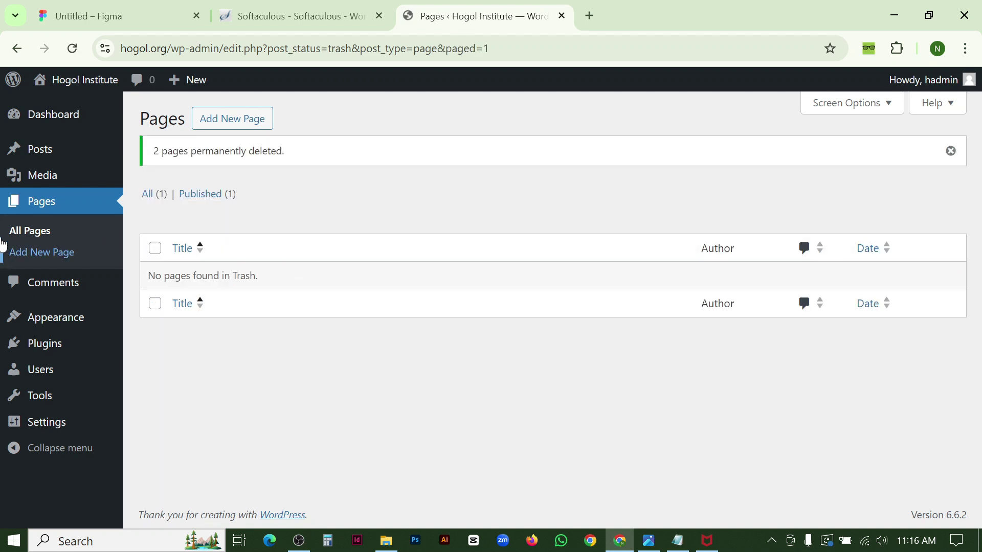
Move the Hello world! post to the trash
click(32, 152)
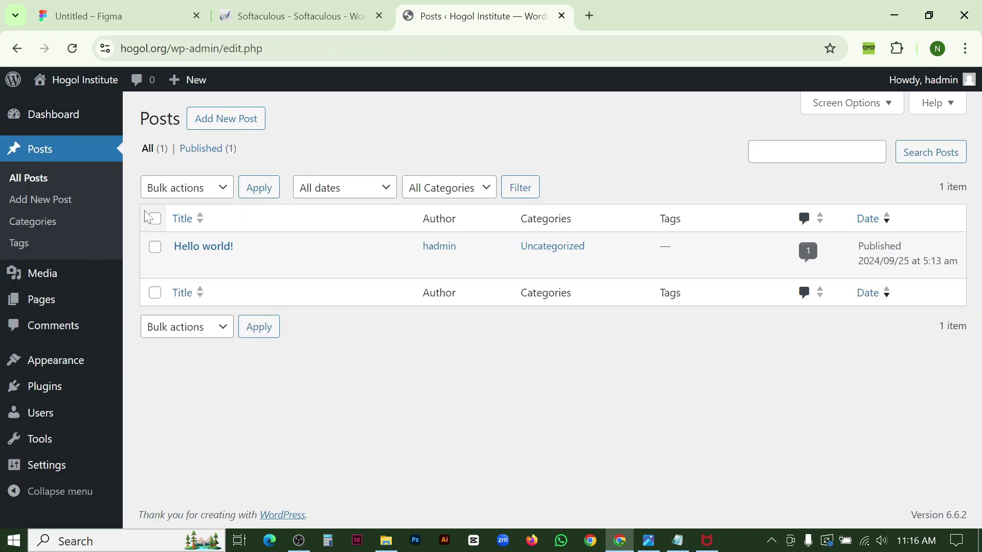
click(155, 219)
click(205, 188)
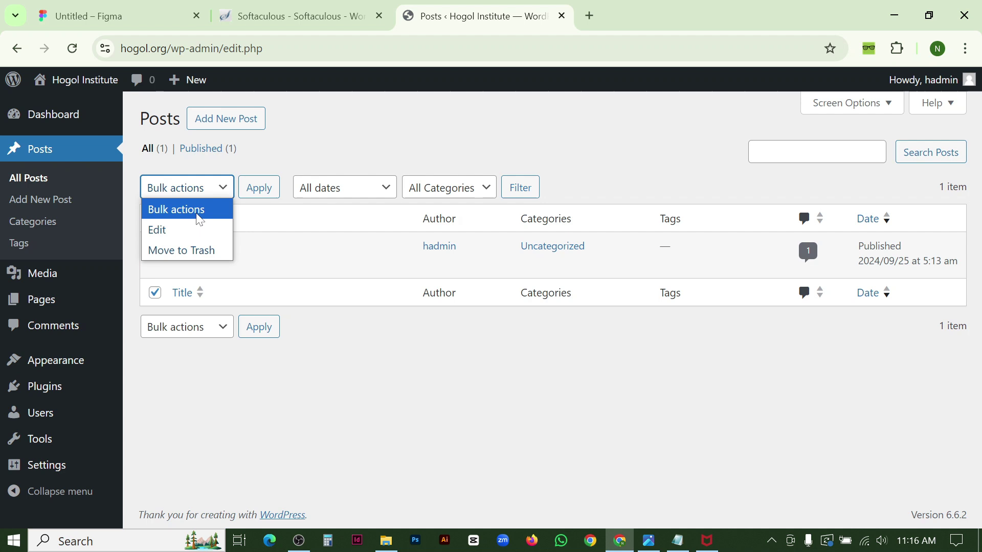
click(187, 250)
click(259, 188)
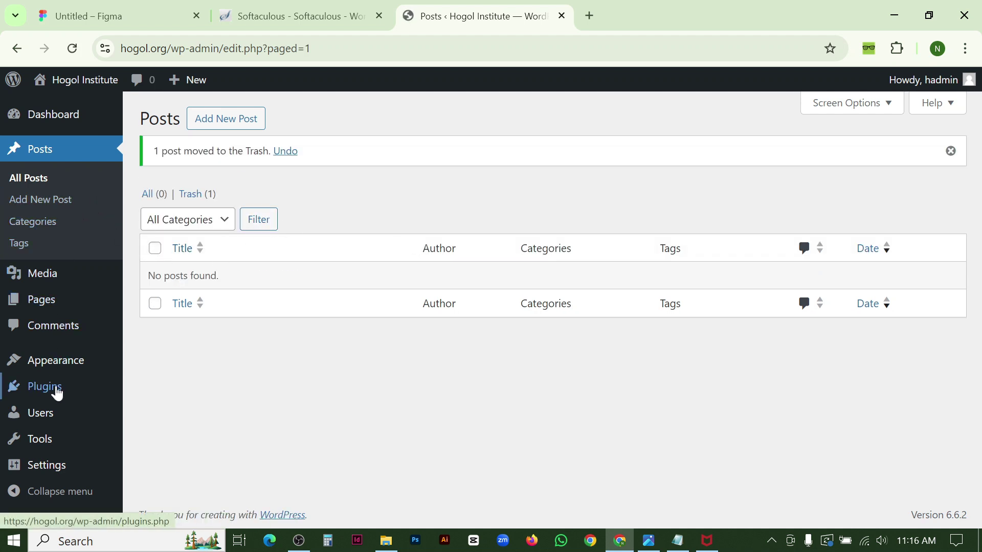
Delete the Akismet Anti-spam and Hello Dolly plugins
click(57, 393)
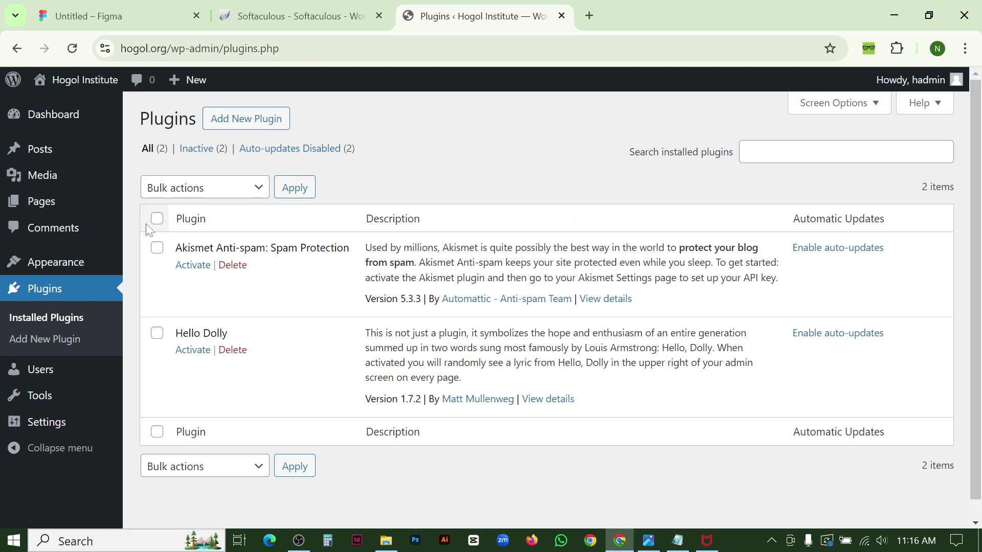
click(157, 219)
click(214, 188)
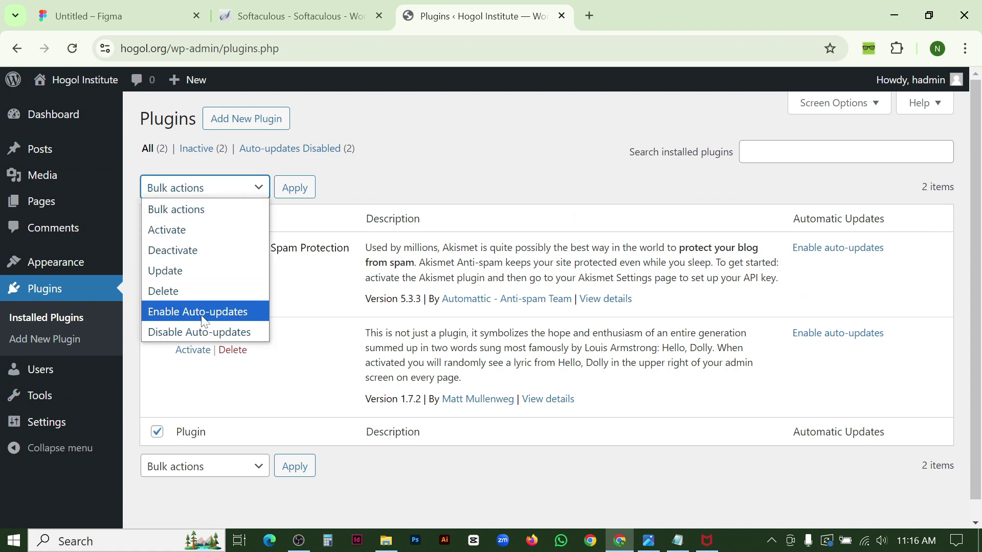
click(198, 302)
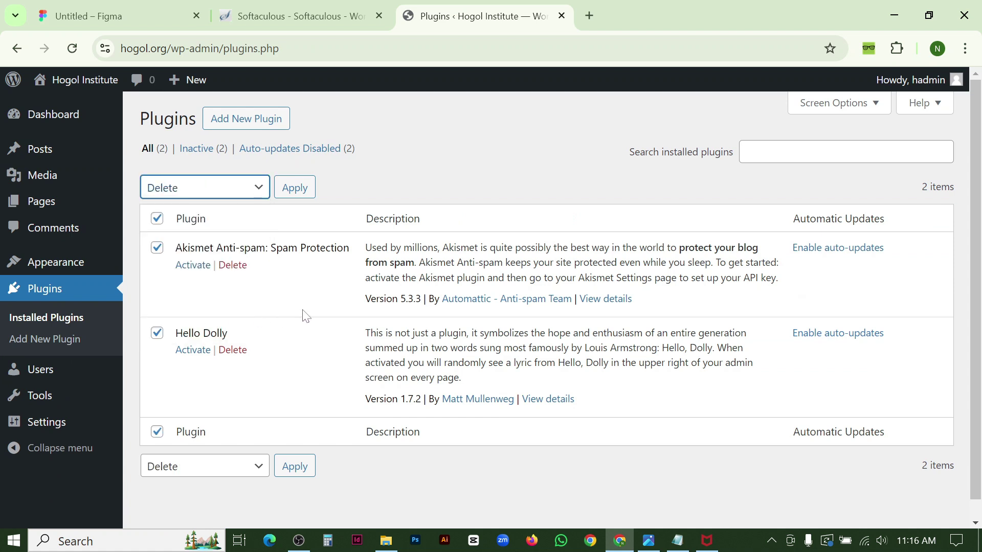
click(302, 192)
click(556, 163)
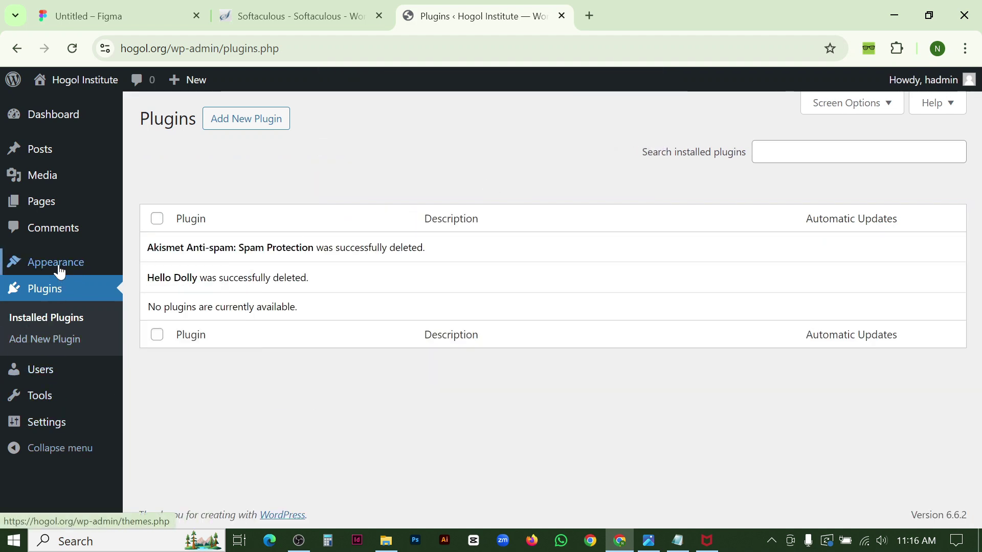
mouse_move(60, 266)
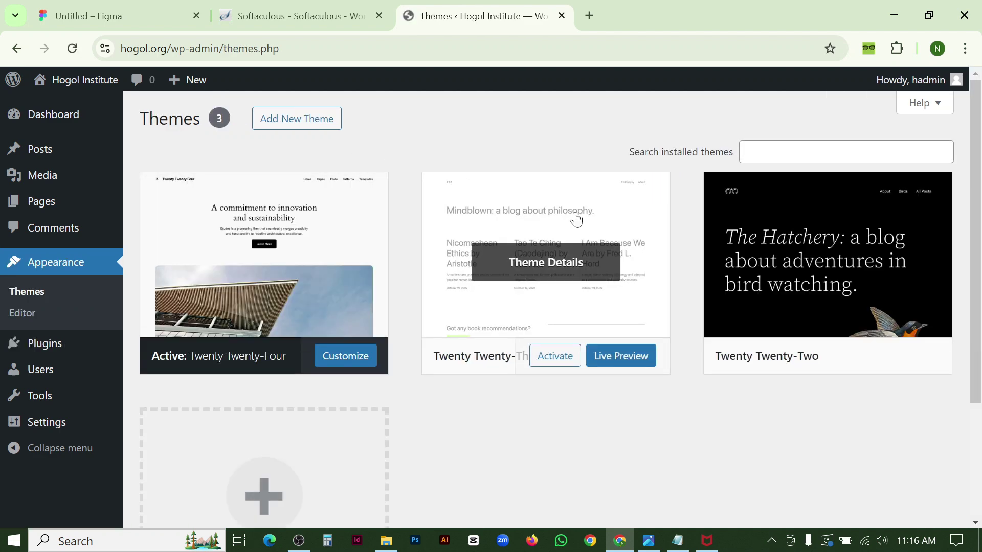
Install the Hello Elementor theme and activate it
scroll(575, 218, down, 2)
scroll(574, 217, up, 2)
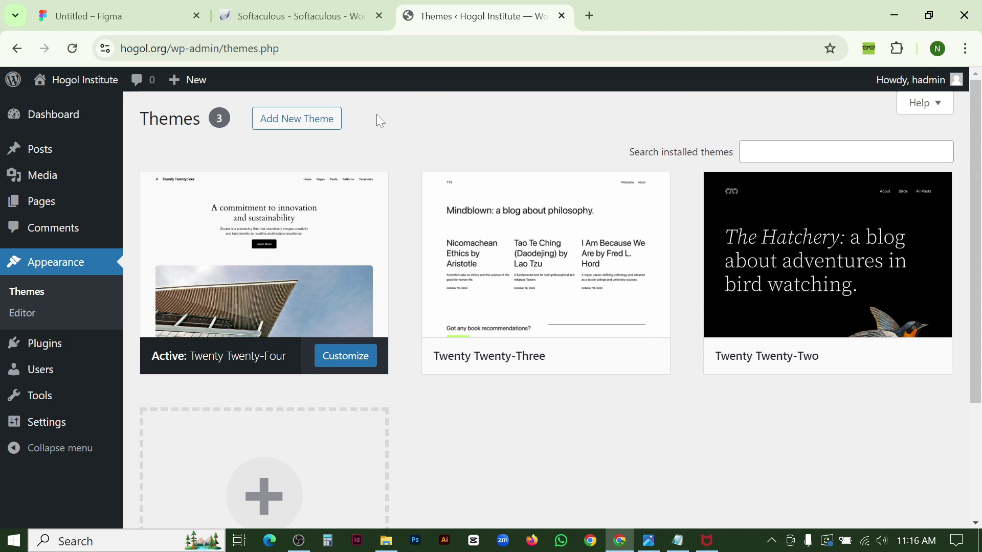
click(289, 130)
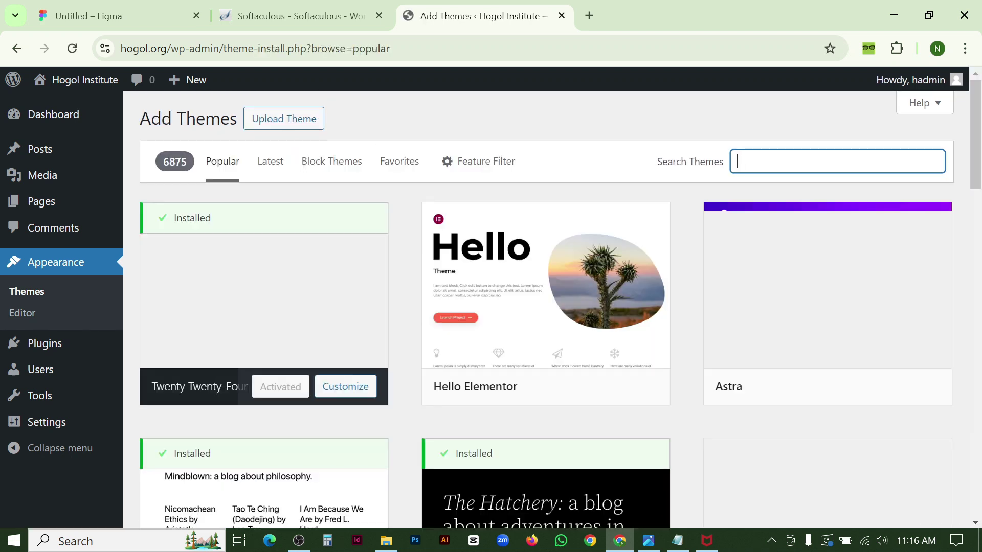
click(581, 384)
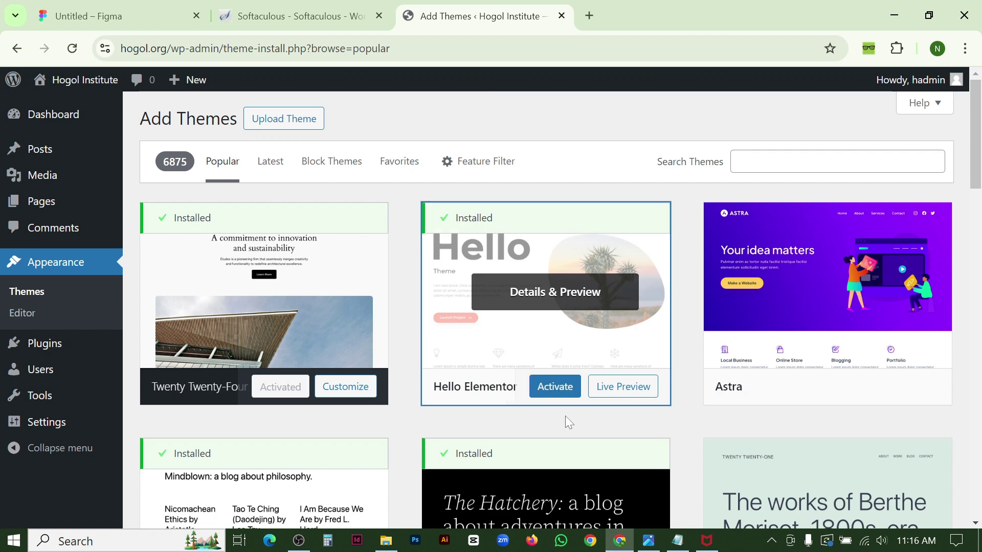
click(560, 389)
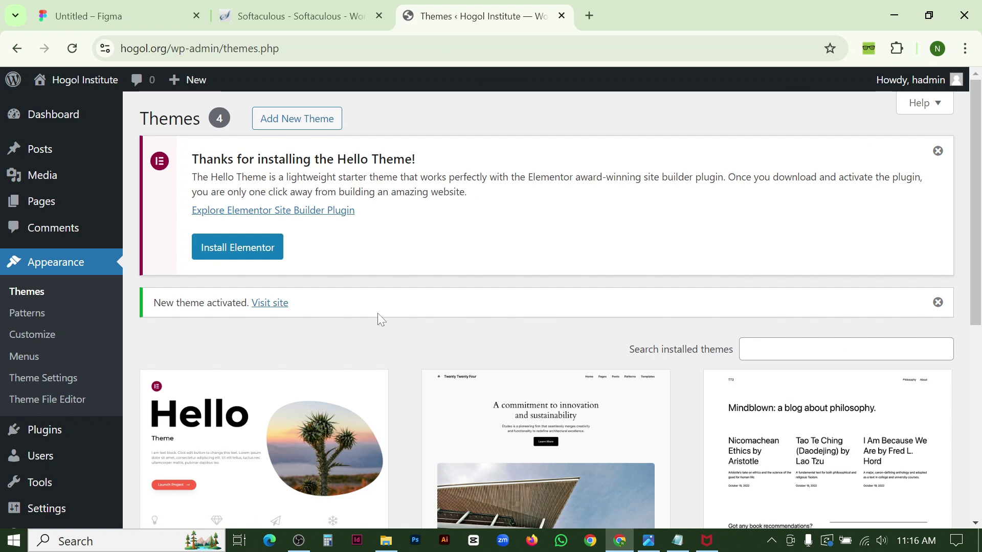
Delete the Twenty Twenty-Four, Twenty Twenty-Three and Twenty Twenty-Two themes
scroll(378, 316, down, 4)
scroll(619, 313, up, 4)
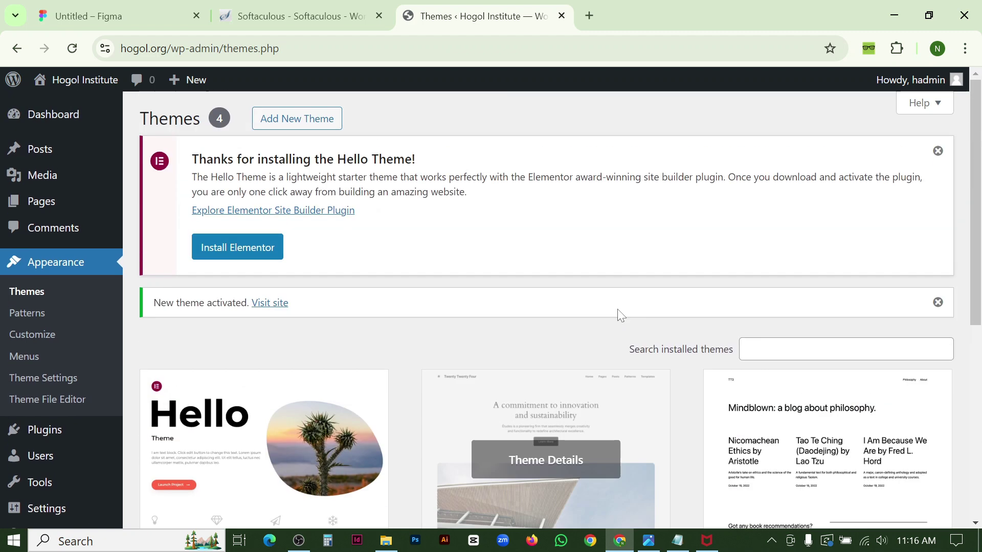
scroll(483, 281, down, 3)
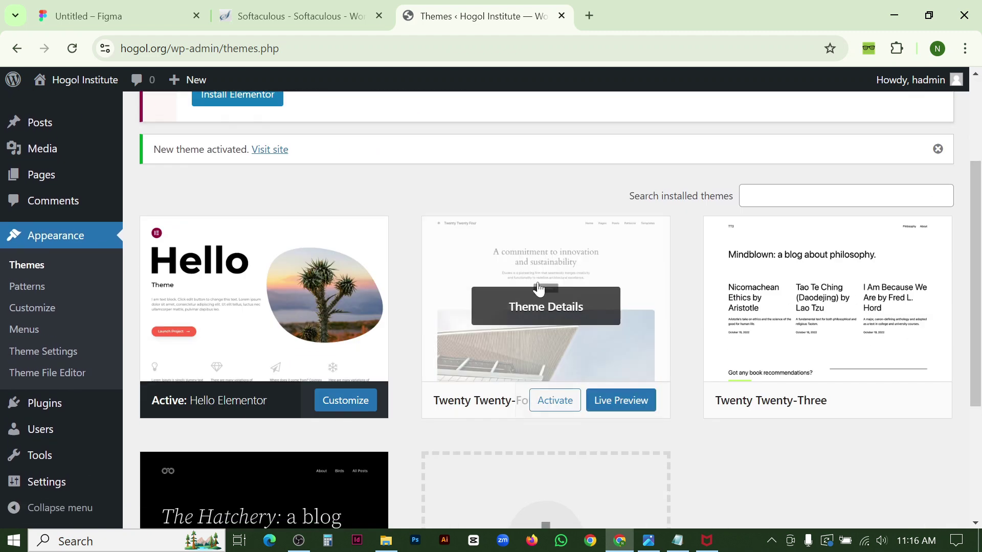
click(517, 266)
click(582, 497)
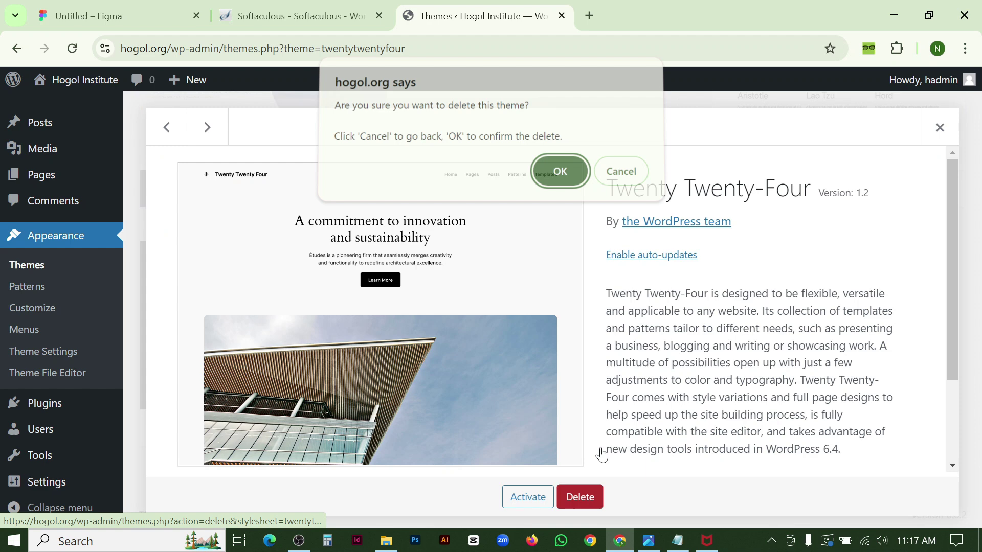
click(559, 174)
click(542, 182)
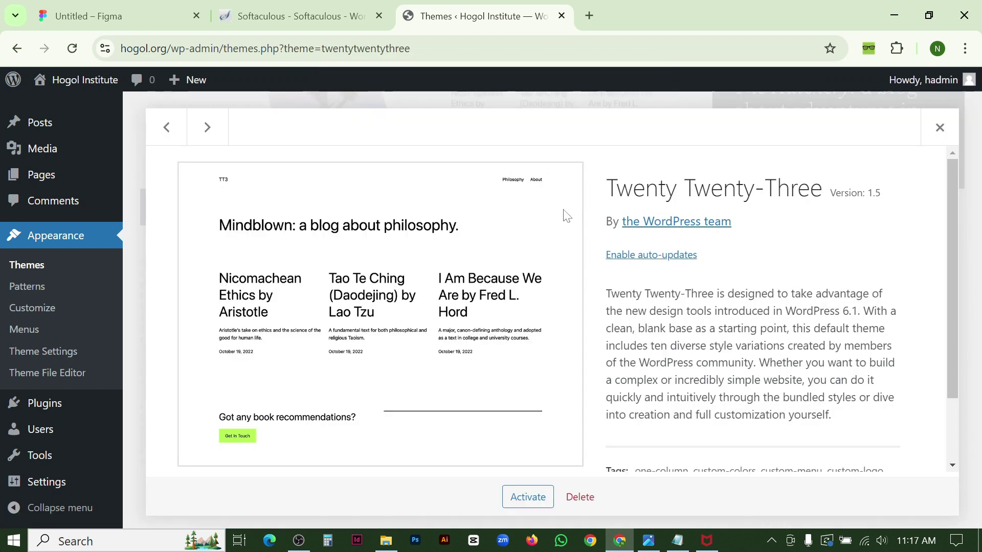
click(580, 497)
click(560, 177)
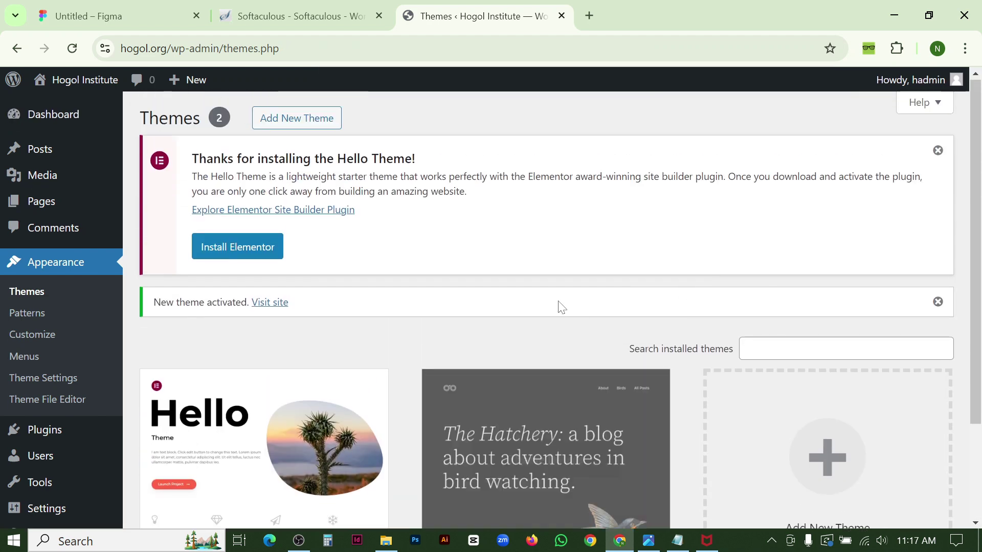
click(502, 410)
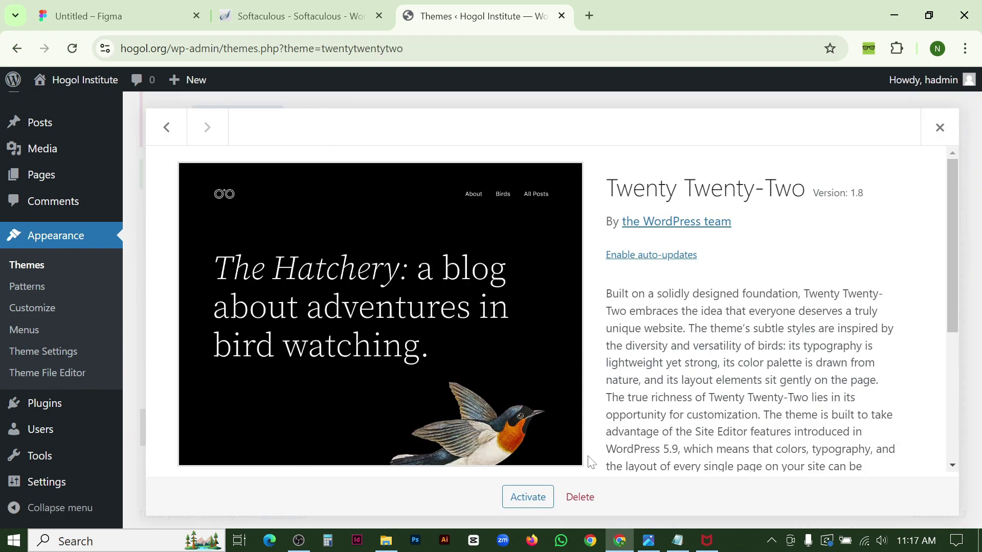
click(580, 497)
click(560, 177)
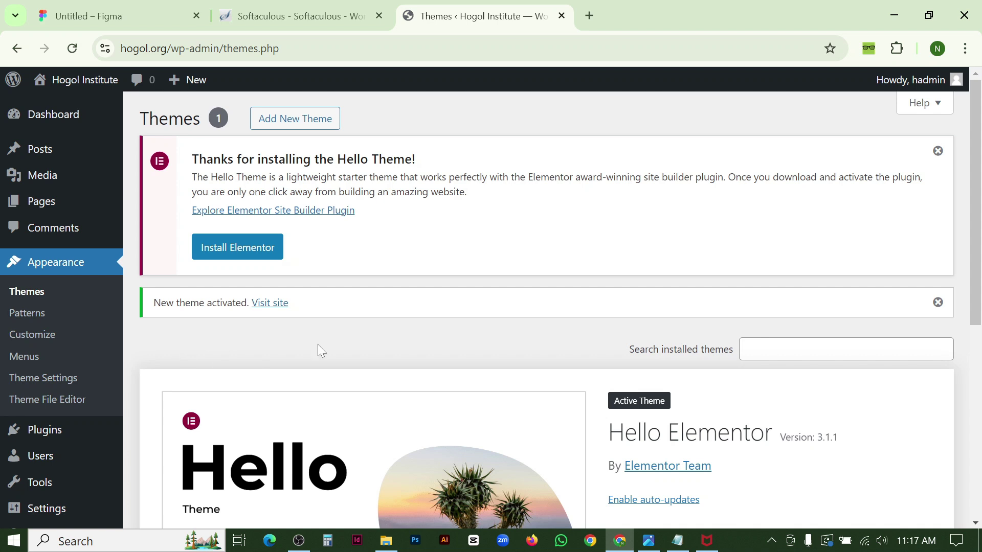
Install and activate Elementor, skip its onboarding, and view the installed plugins list
click(230, 253)
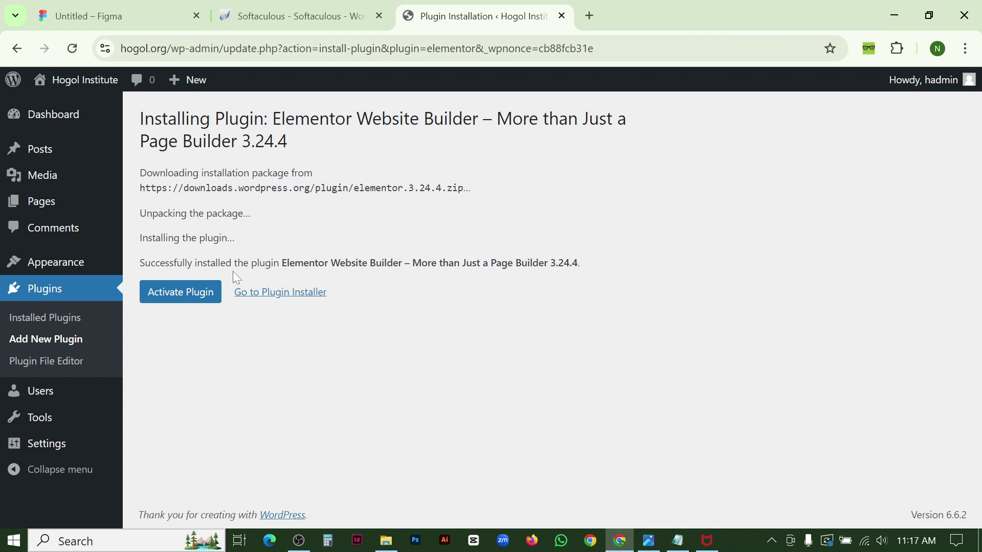
click(203, 296)
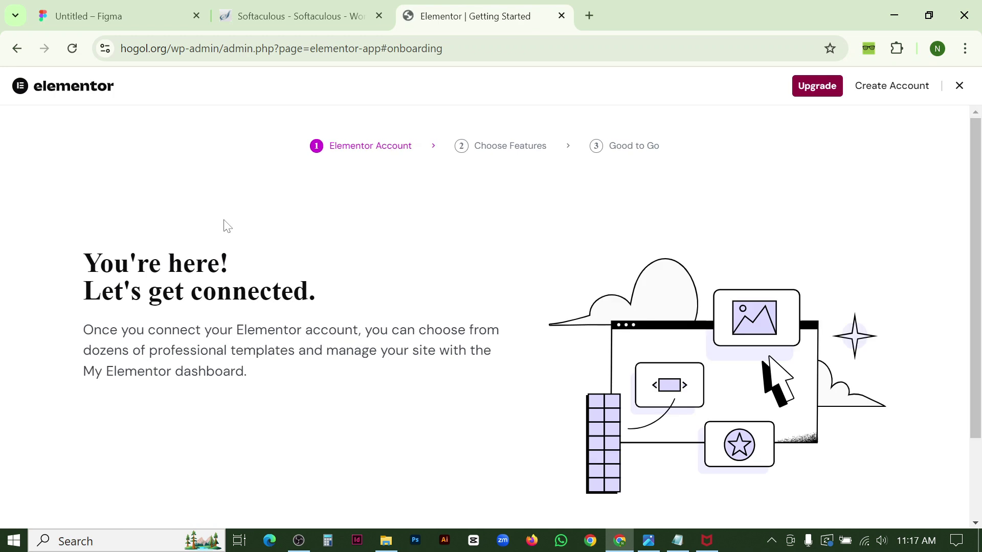
click(959, 86)
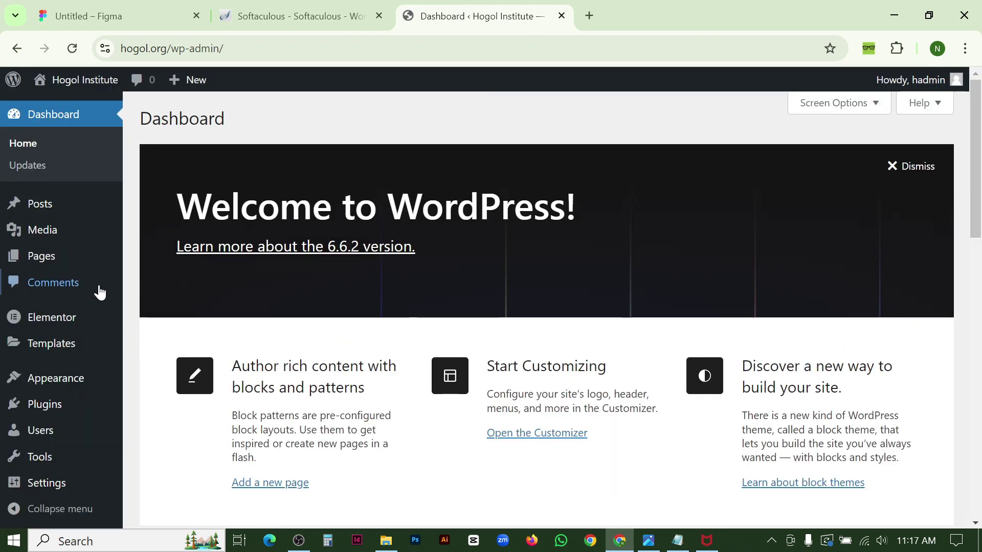
click(46, 404)
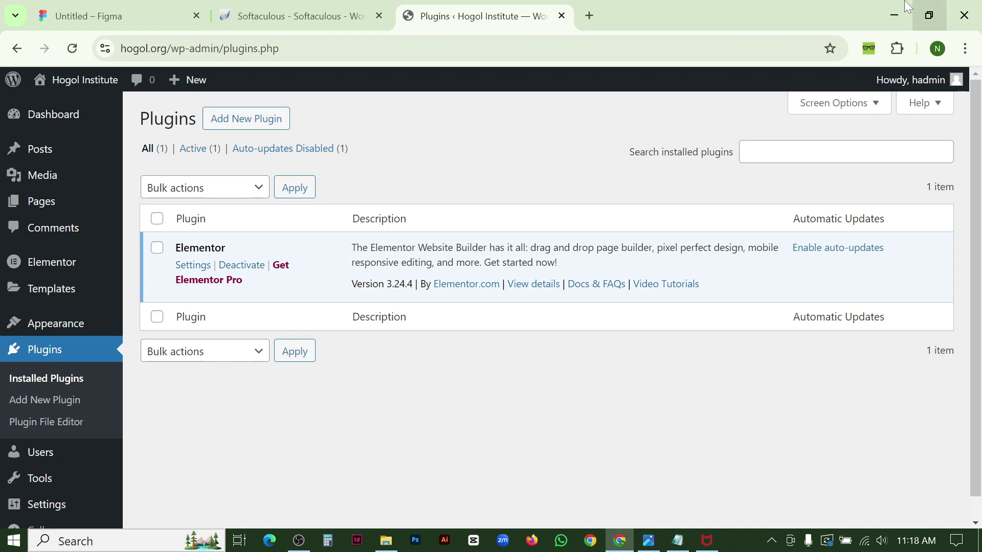
Upload the elementor-pro.3.23.3 zip via Add New Plugin > Upload Plugin
click(226, 123)
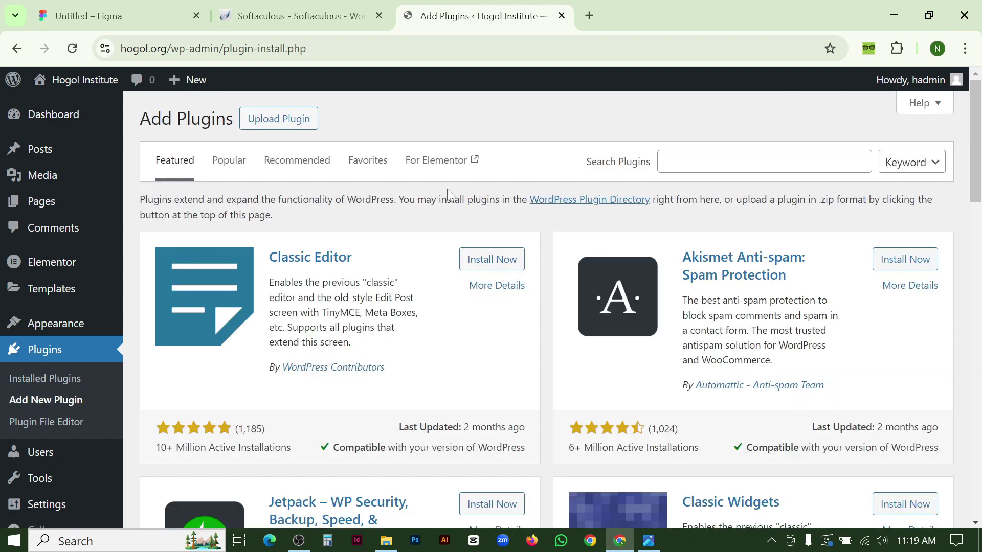
click(285, 124)
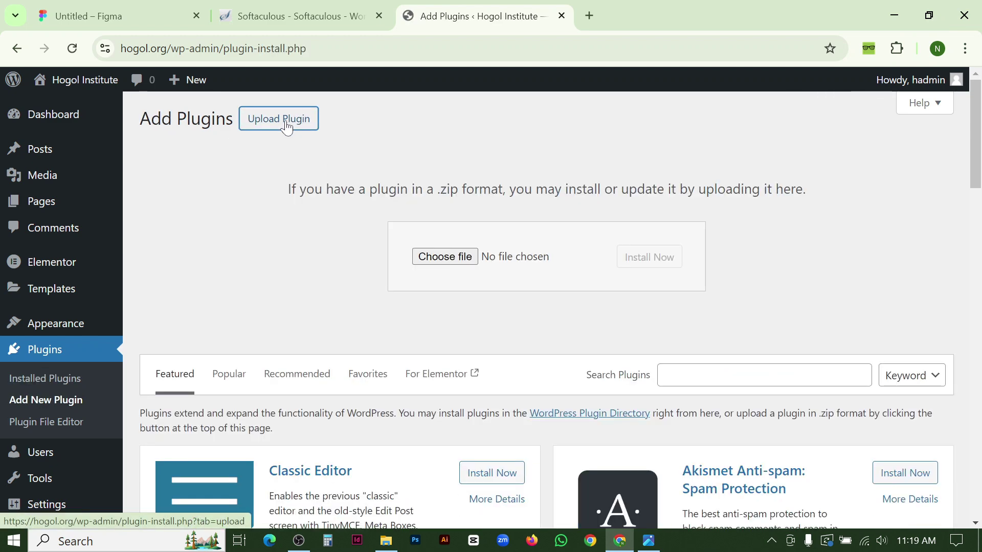
click(387, 547)
click(261, 147)
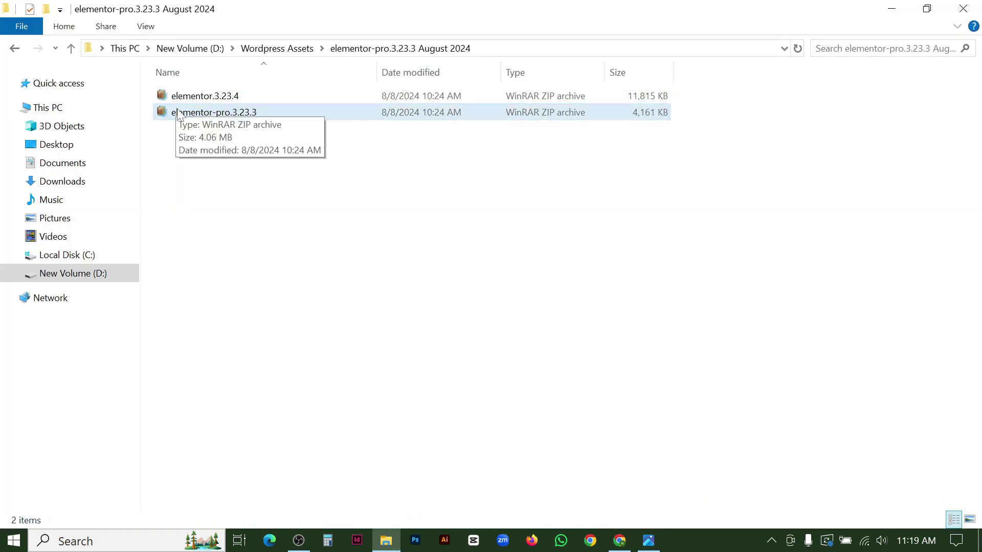
drag(171, 113, 456, 256)
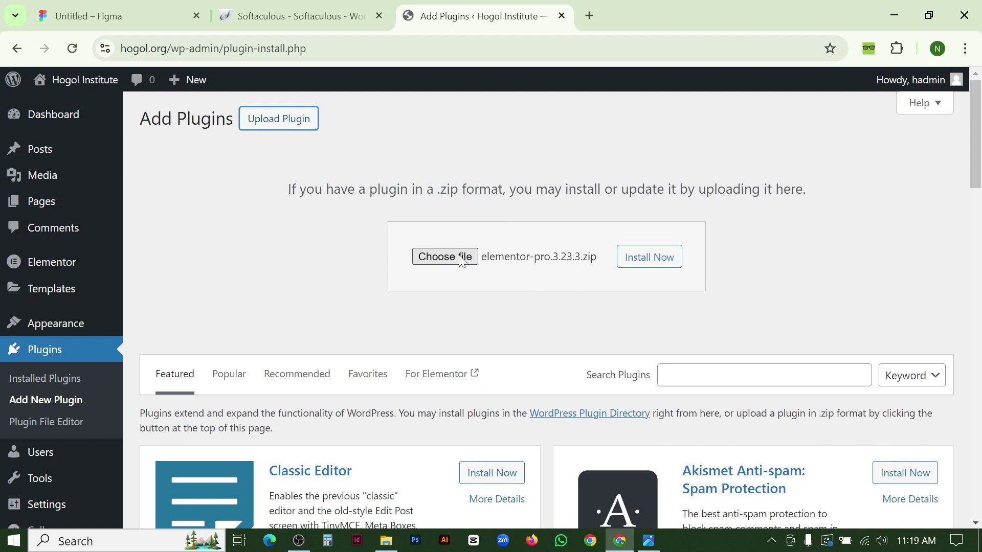
Install and activate Elementor Pro 3.23.3, then go to the Pages list
click(648, 263)
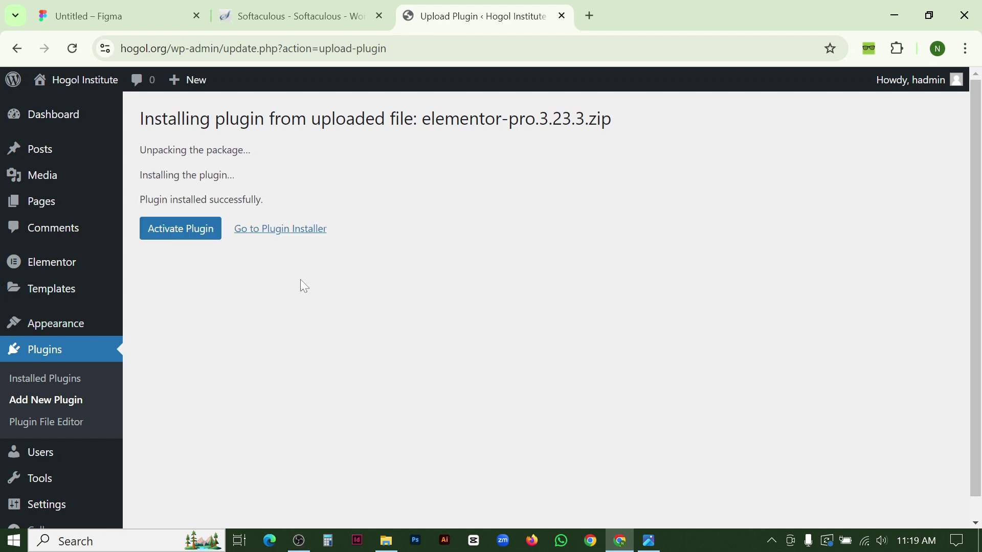
click(178, 236)
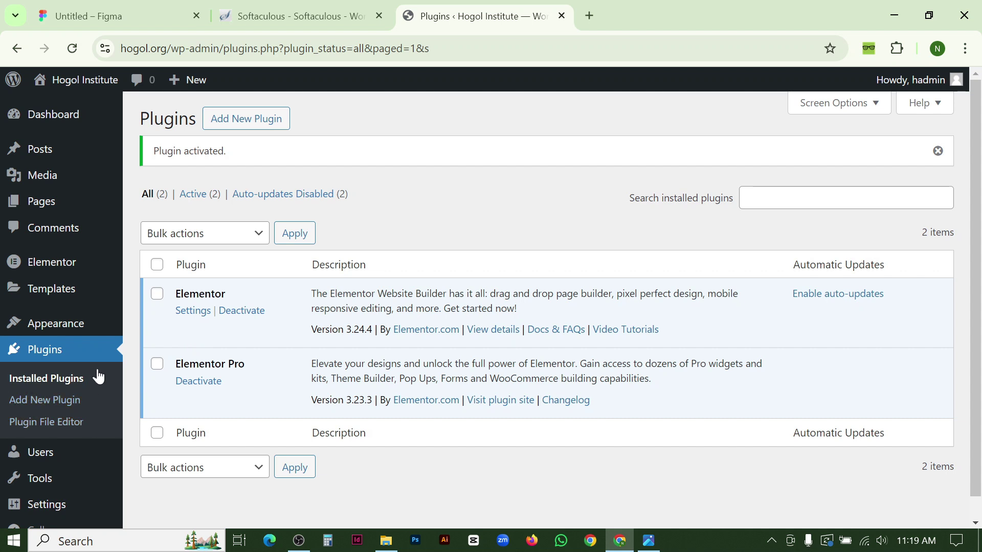
scroll(77, 286, down, 1)
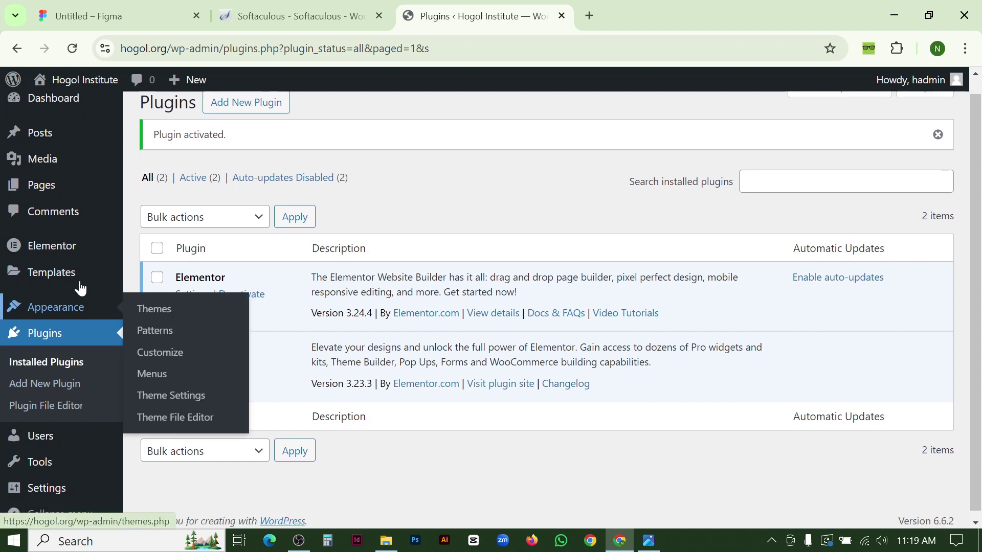
click(42, 190)
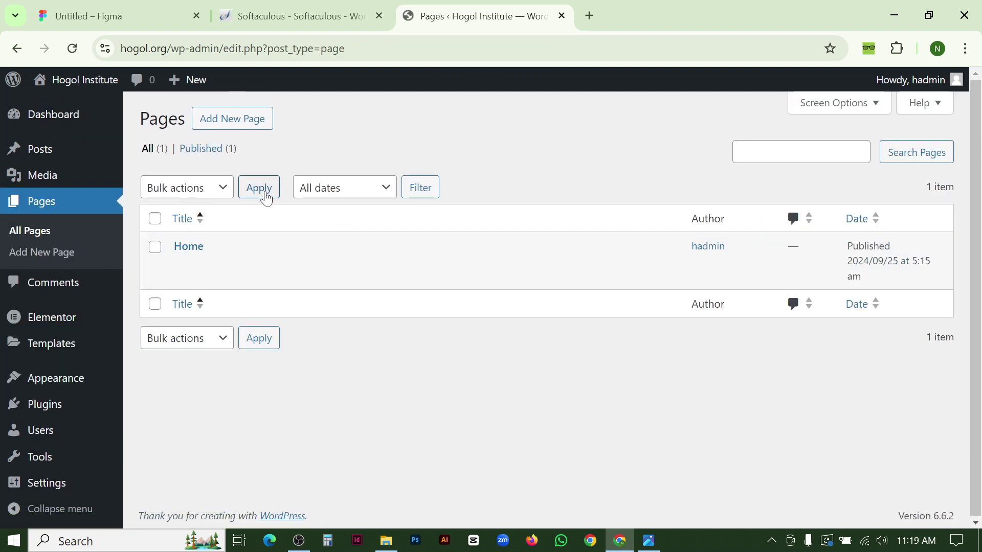
Start a new page and switch the editor out of fullscreen mode
click(259, 134)
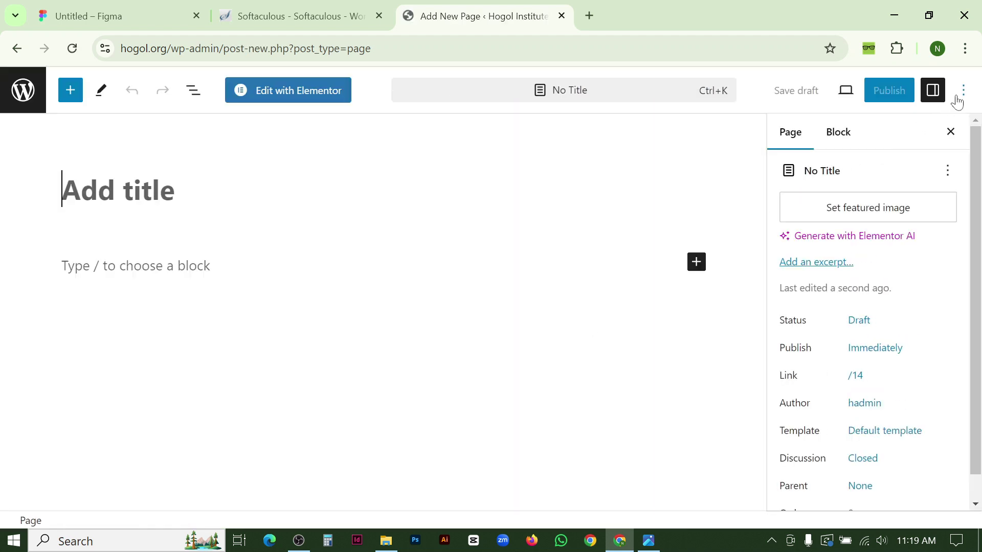
click(963, 91)
click(797, 298)
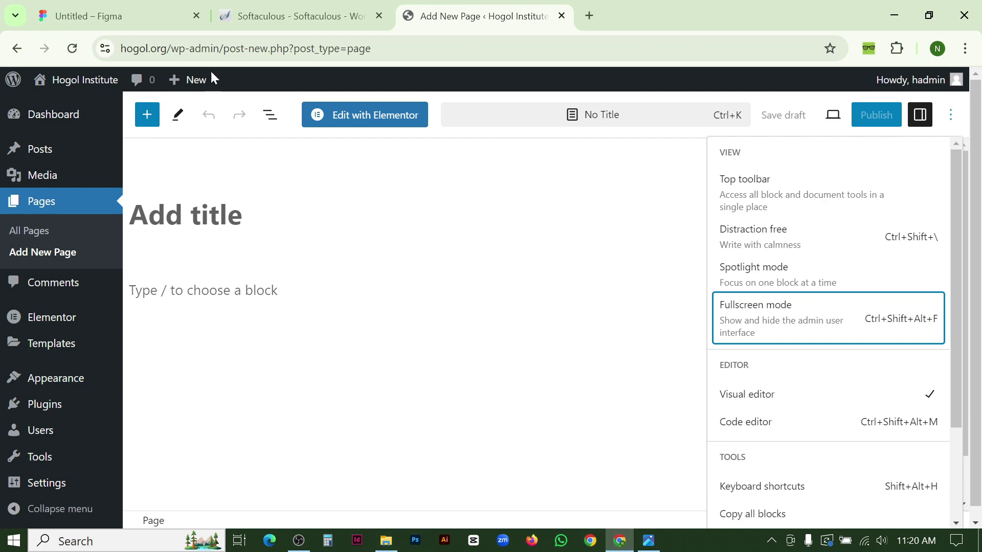
Check the Figma design for the page title, then return to the page editor
click(143, 23)
click(712, 314)
scroll(303, 277, up, 2)
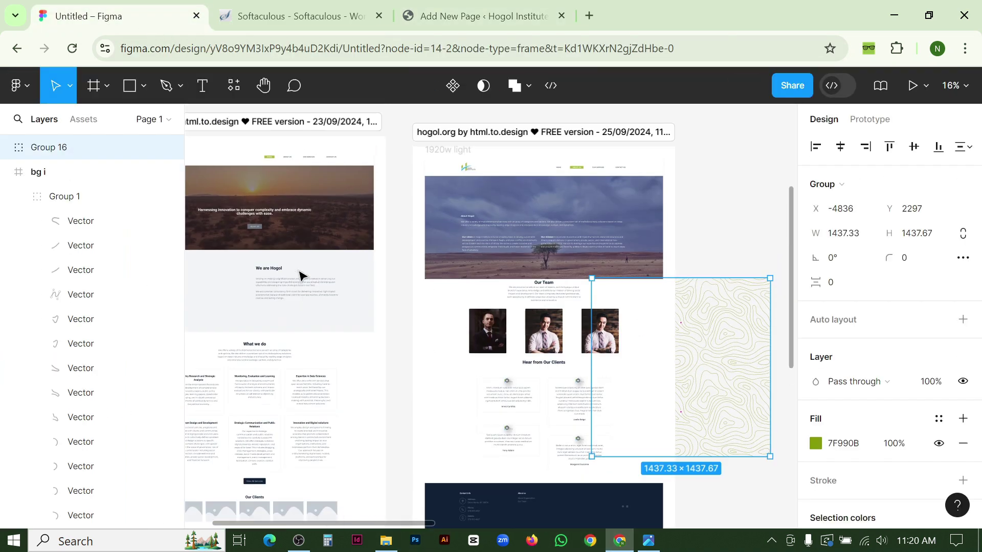
scroll(301, 220, up, 2)
scroll(283, 238, up, 3)
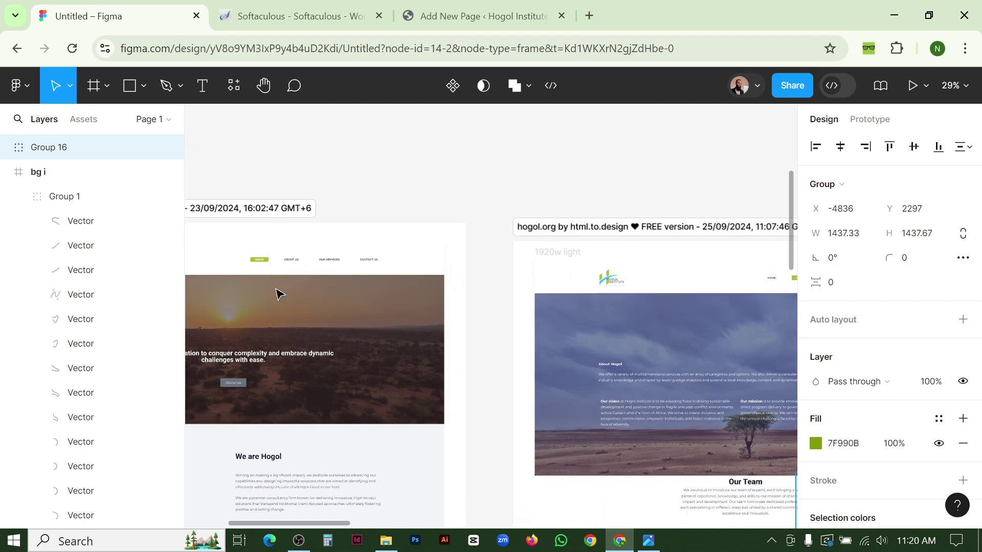
scroll(276, 293, up, 5)
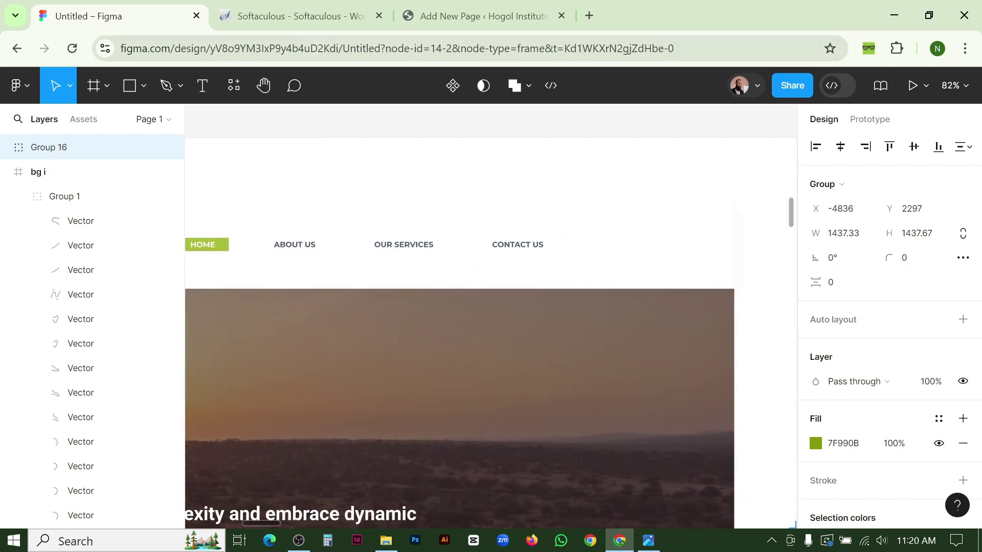
click(489, 16)
click(217, 156)
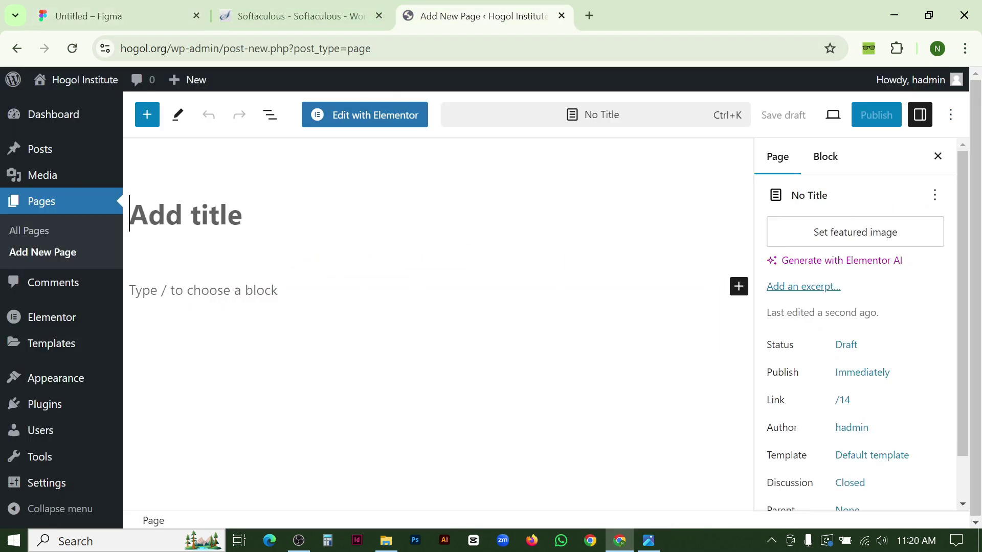
Title the page 'About', apply Elementor Full Width, publish it, and start another page
text(About)
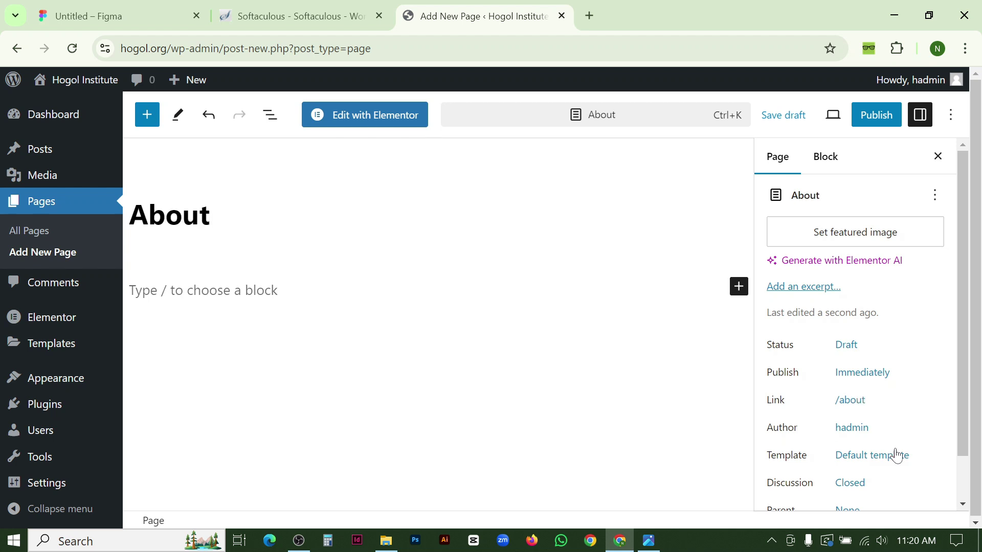
click(872, 456)
click(823, 405)
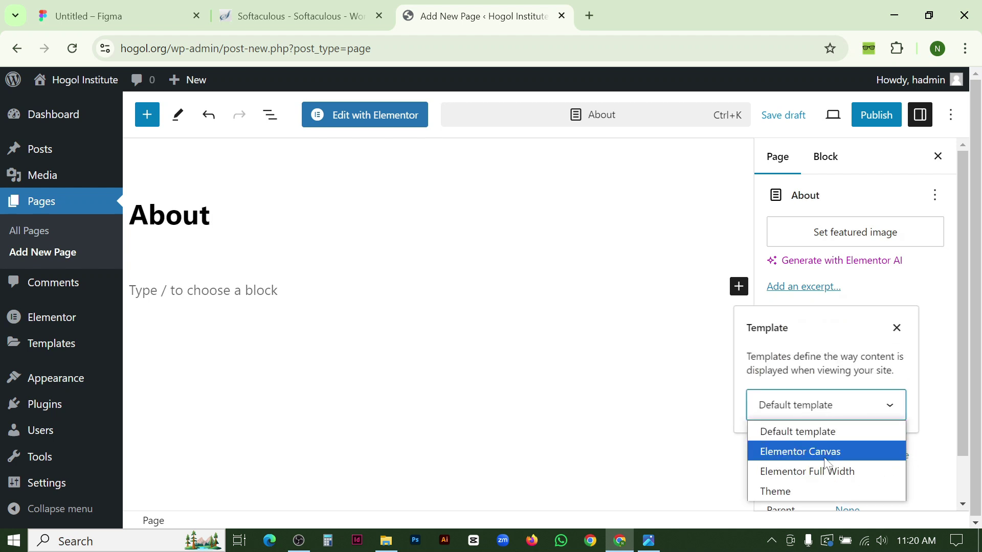
click(824, 471)
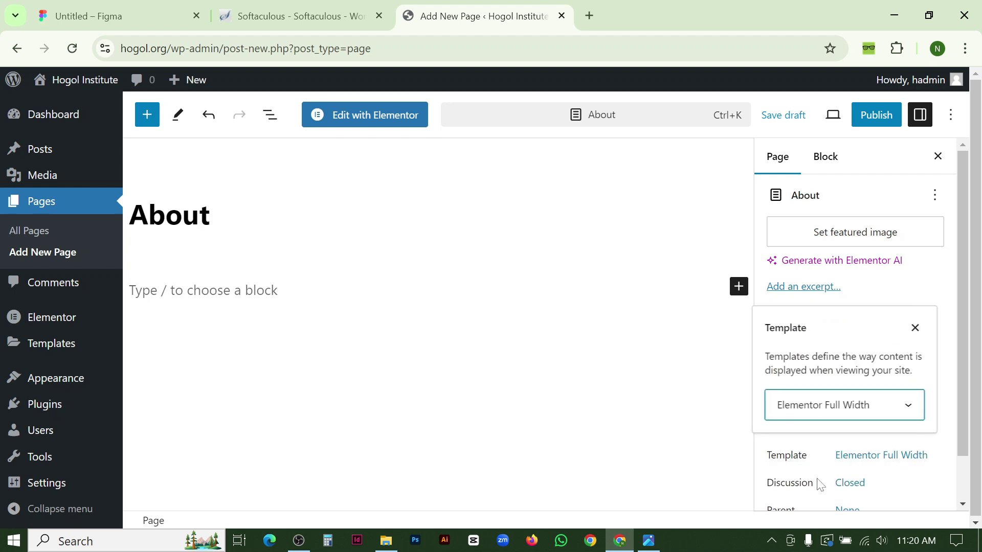
click(880, 123)
click(850, 112)
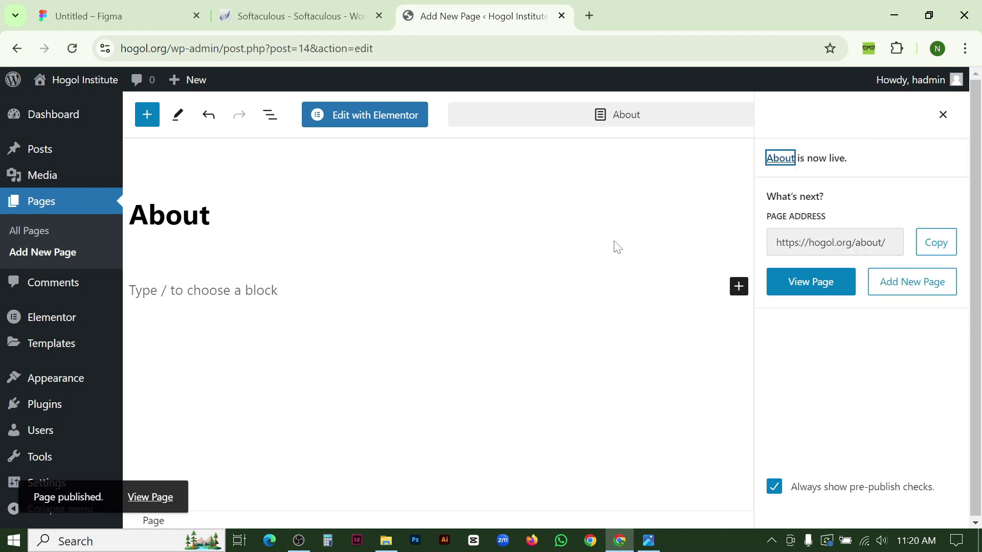
click(45, 253)
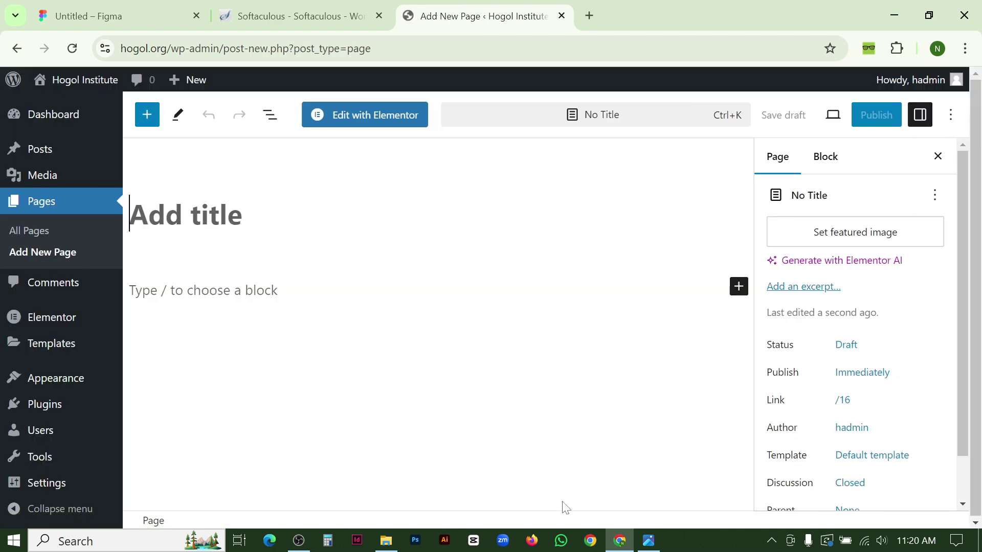
Scroll Figma to What we do and select the Policy Research and Strategic Analysis heading
click(117, 10)
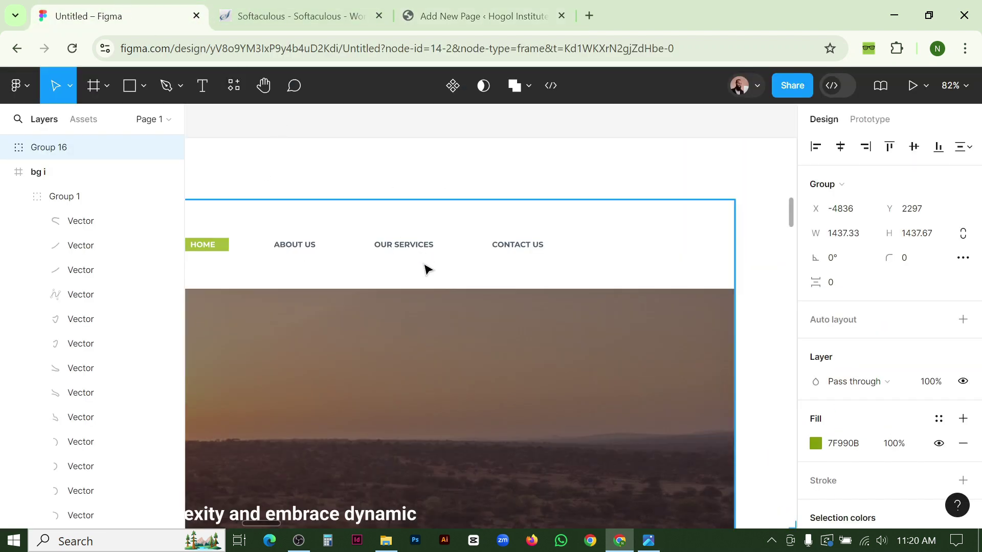
scroll(434, 337, down, 1)
ctrl+scroll(432, 333, down, 5)
scroll(435, 332, down, 10)
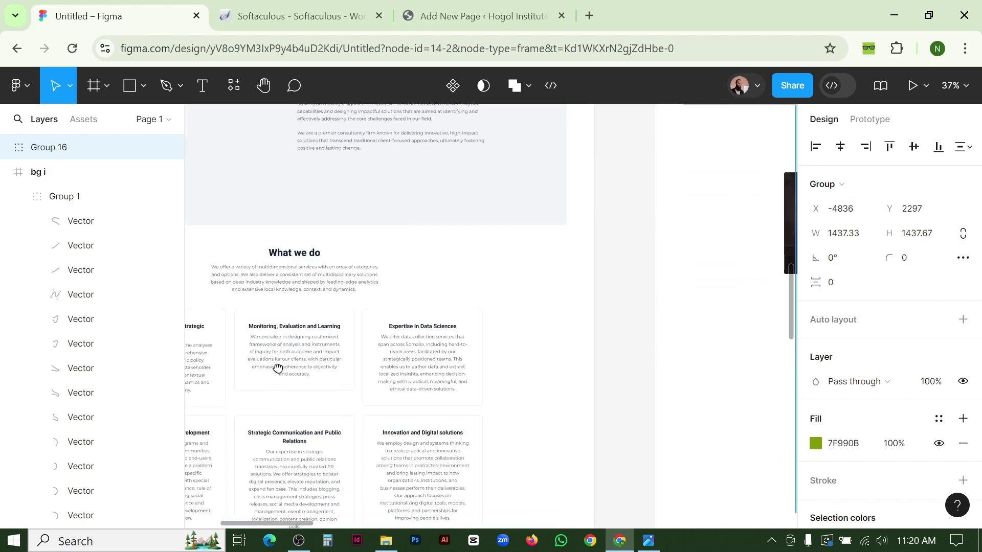
scroll(307, 328, left, 3)
scroll(307, 328, down, 2)
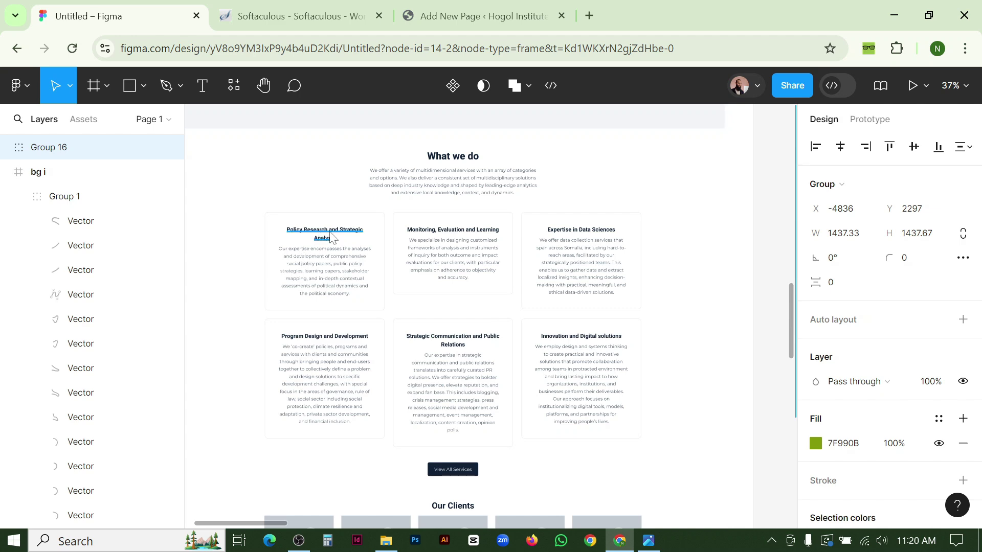
scroll(332, 240, up, 5)
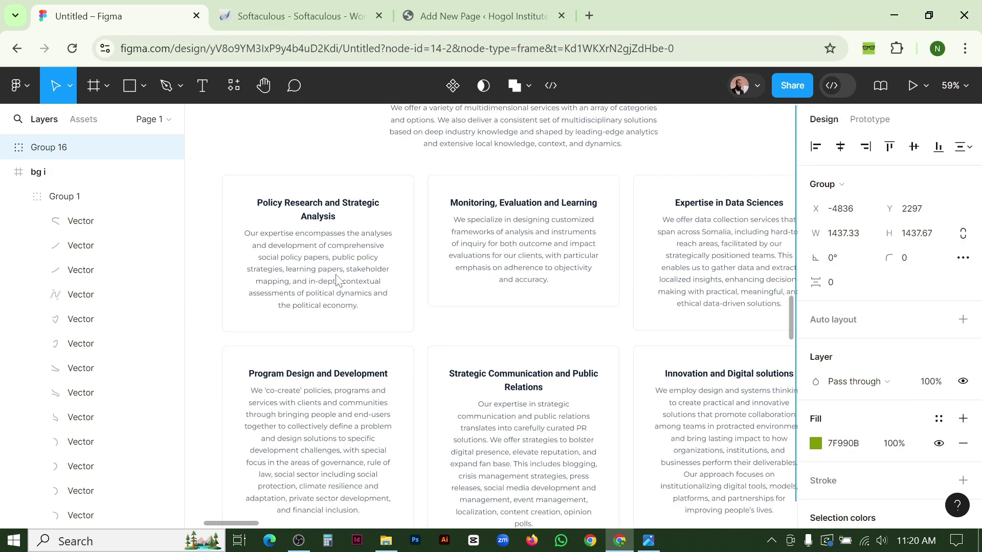
ctrl+click(307, 217)
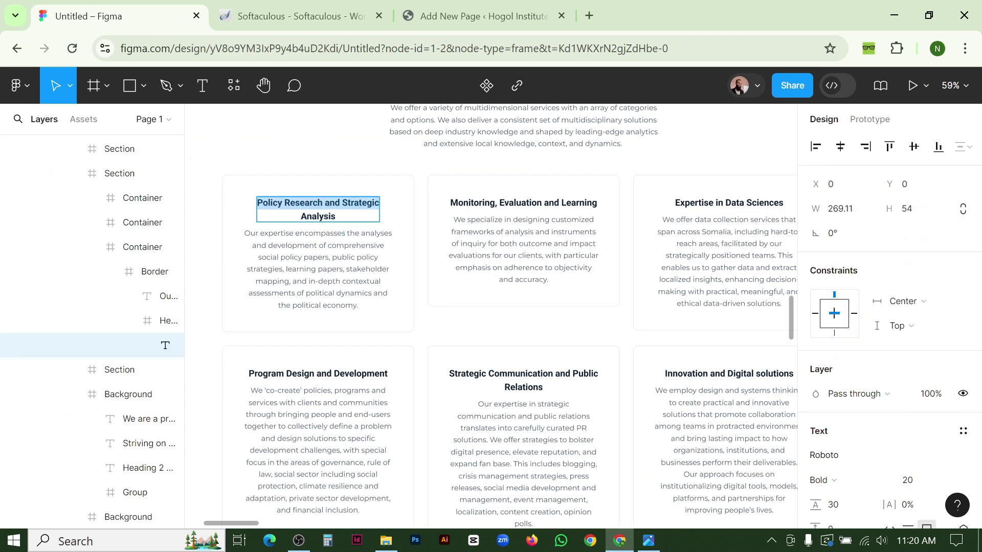
click(309, 206)
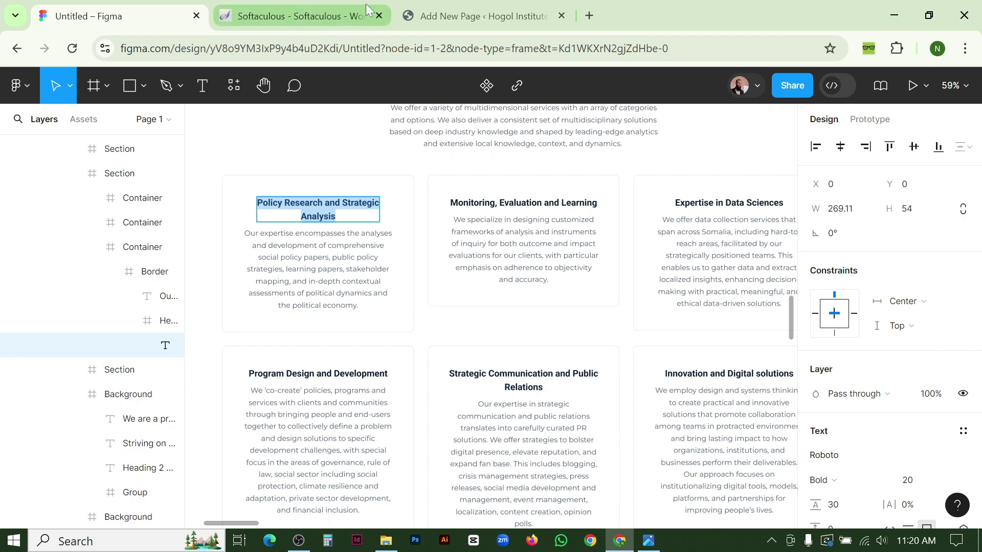
click(430, 18)
Paste the heading as the title and correct it to 'Policy Research & Strategic Analysis'
text(Policy Research and StrategicAnalysis)
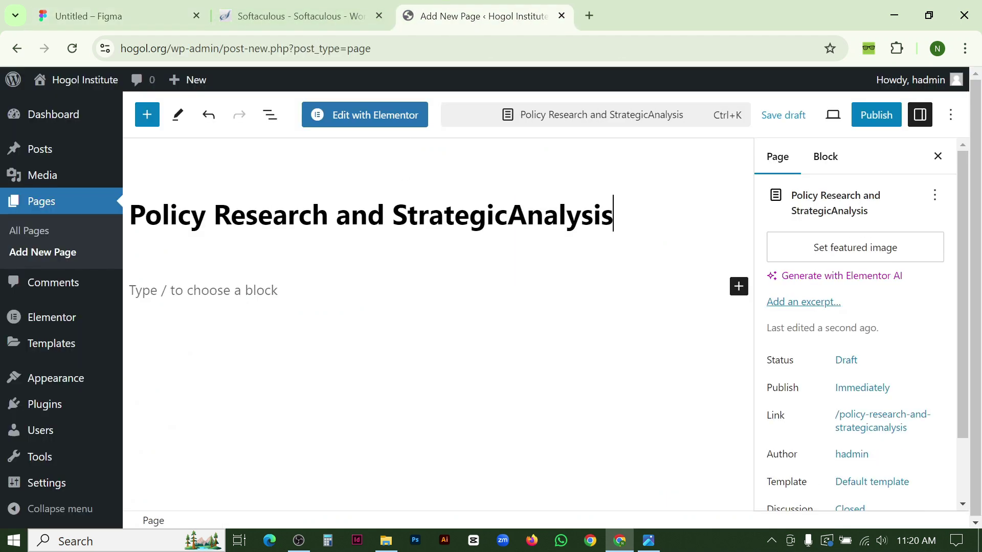
double_click(361, 216)
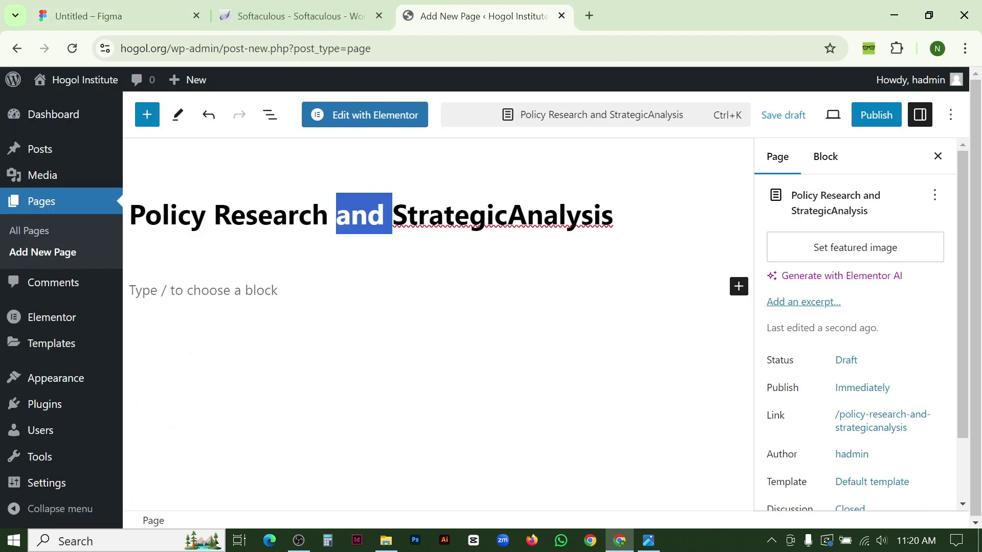
text(&)
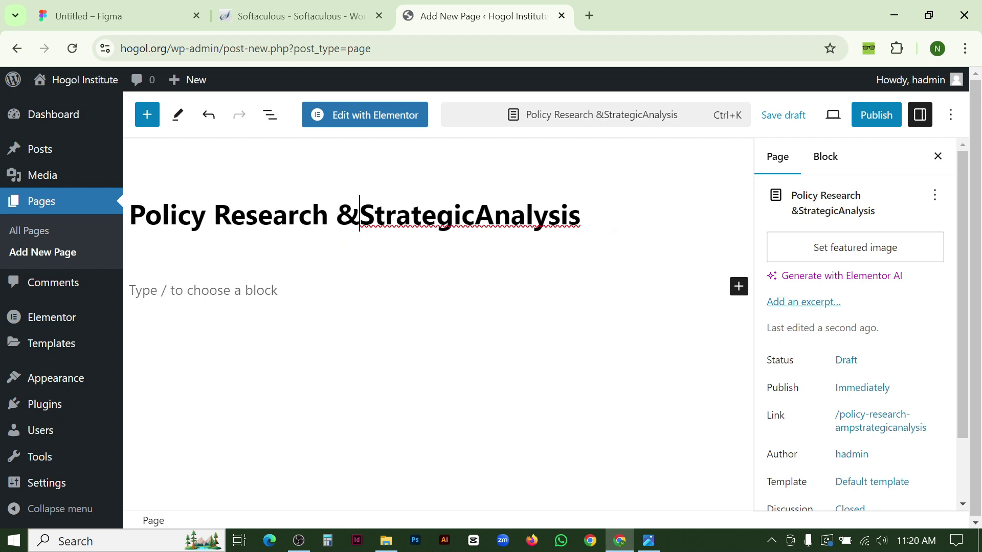
click(482, 215)
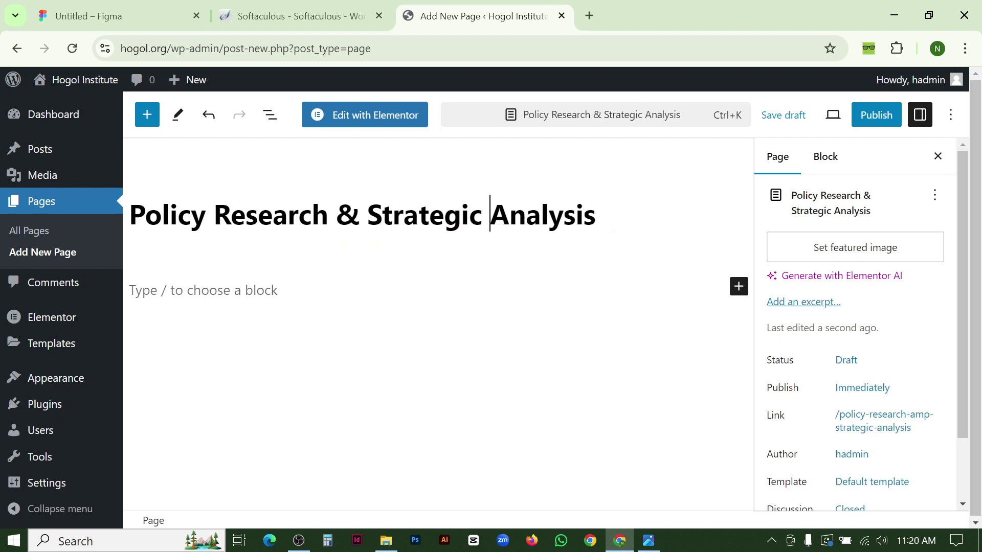
key(Return)
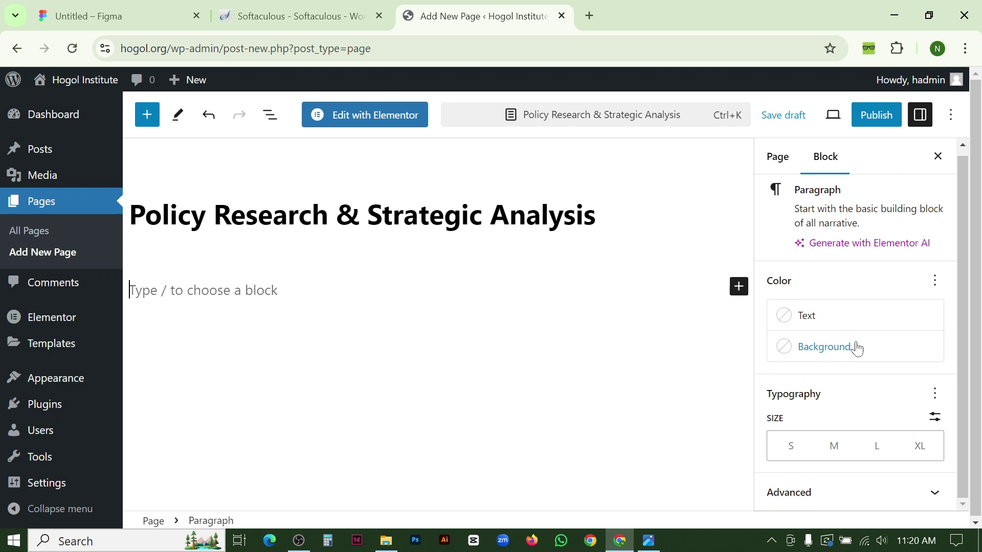
Set the Elementor Full Width template, publish the page, and return to Figma
click(779, 172)
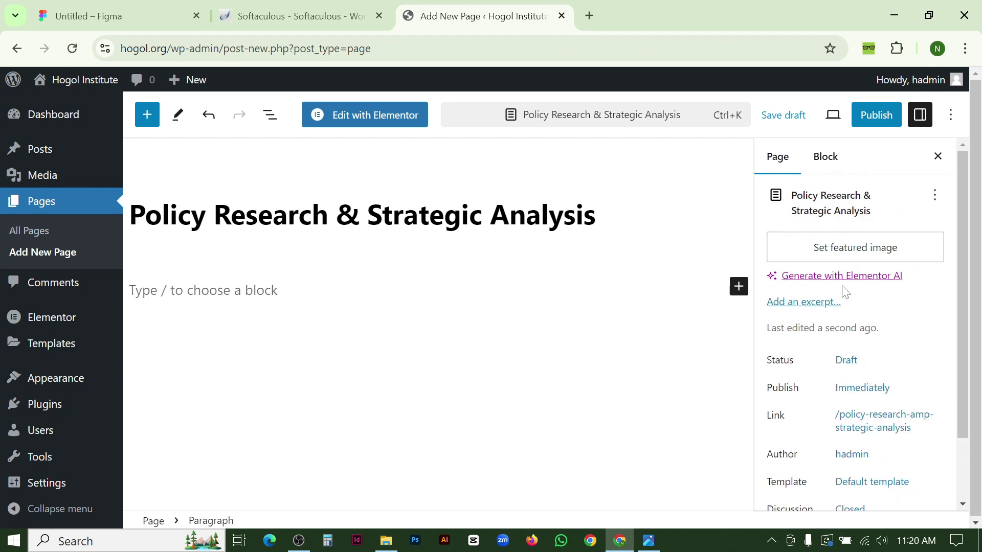
scroll(847, 333, down, 2)
click(869, 404)
click(825, 353)
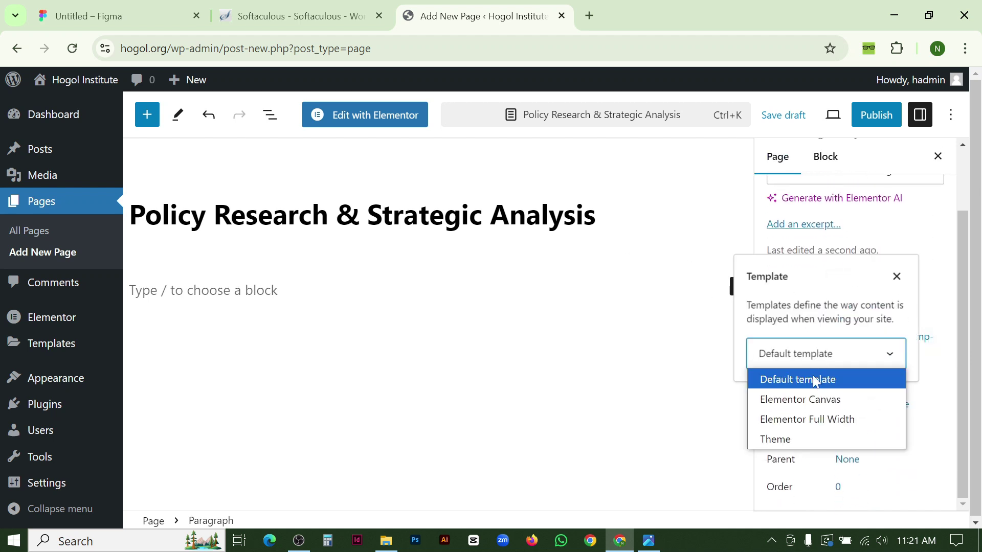
click(807, 417)
click(875, 116)
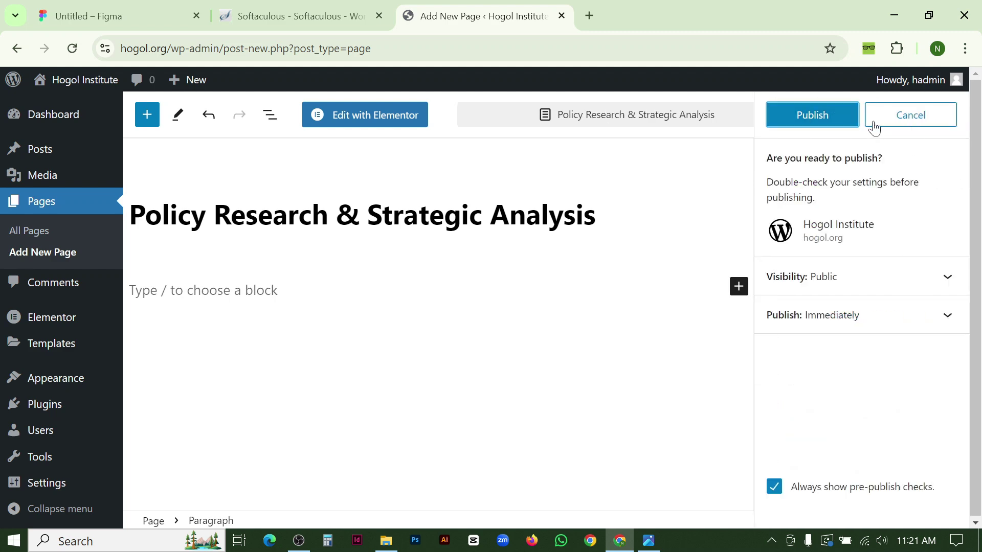
click(824, 114)
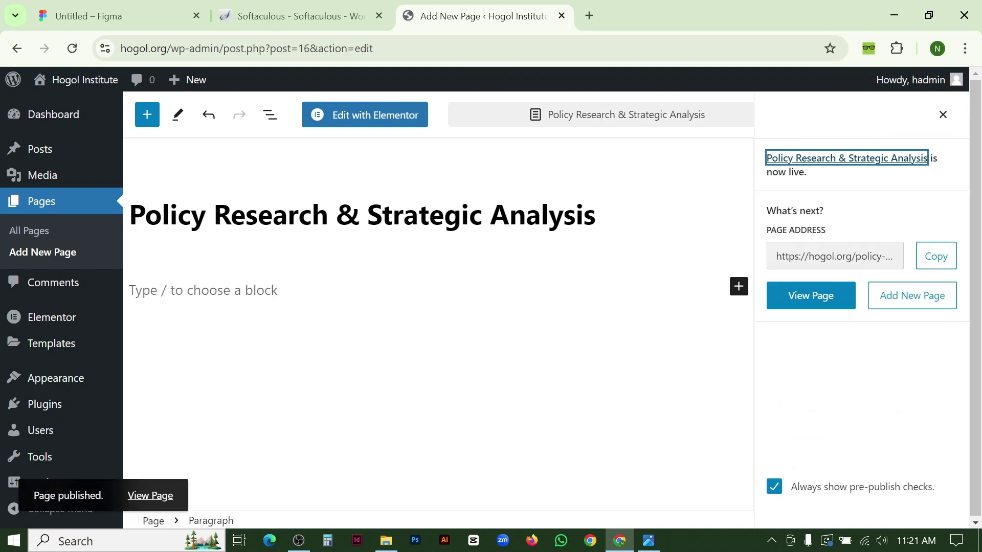
click(82, 15)
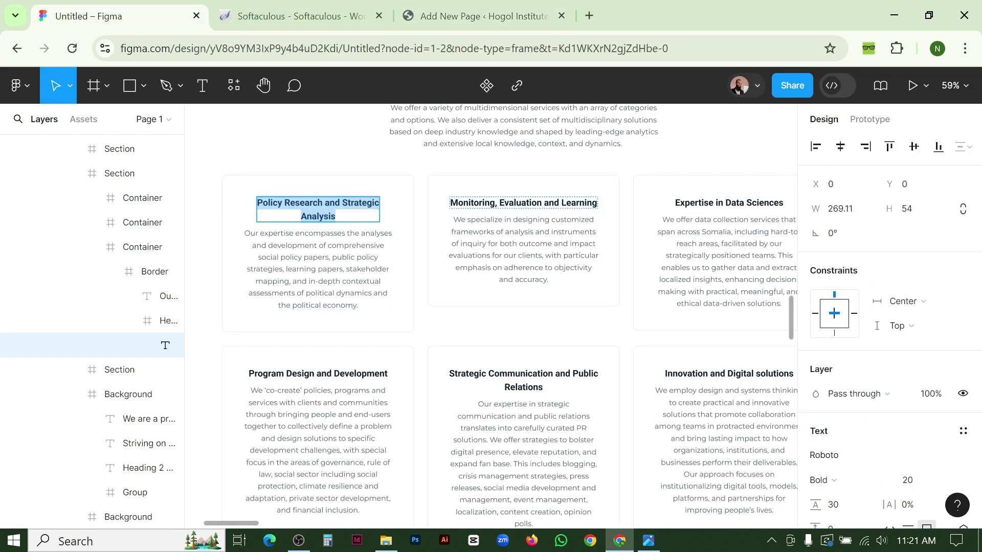
Title a new page 'Monitoring, Evaluation & Learning' from the Figma heading, replacing 'and' with '&'
click(491, 203)
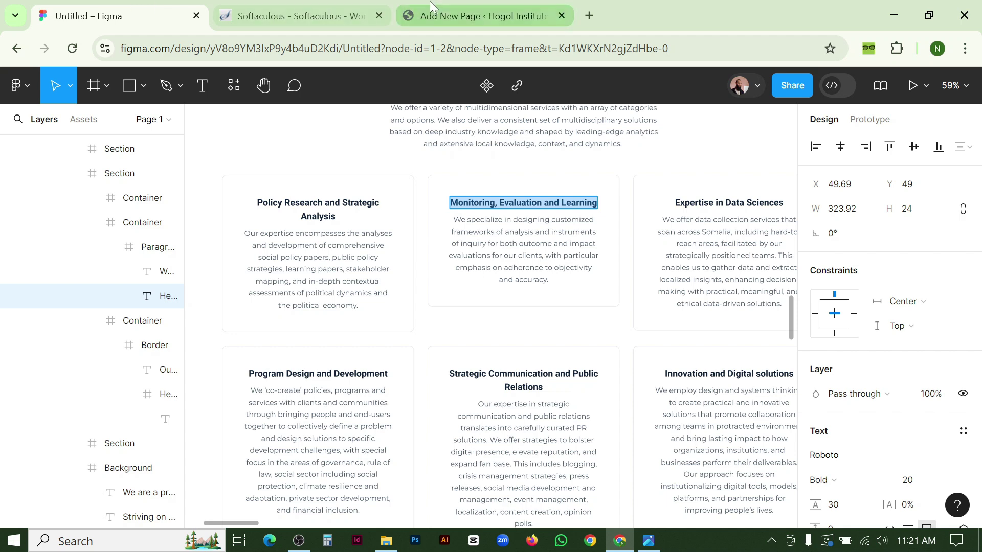
click(481, 15)
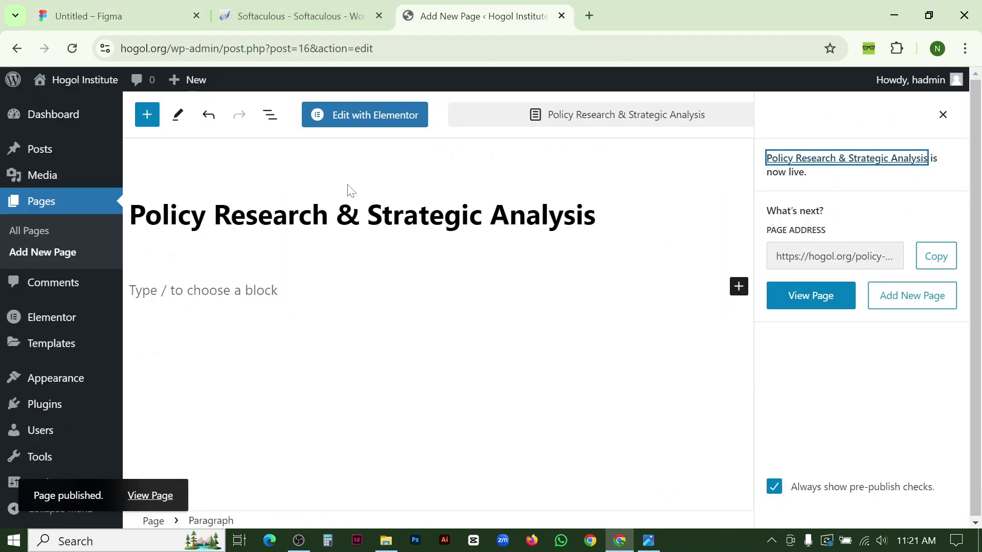
click(59, 253)
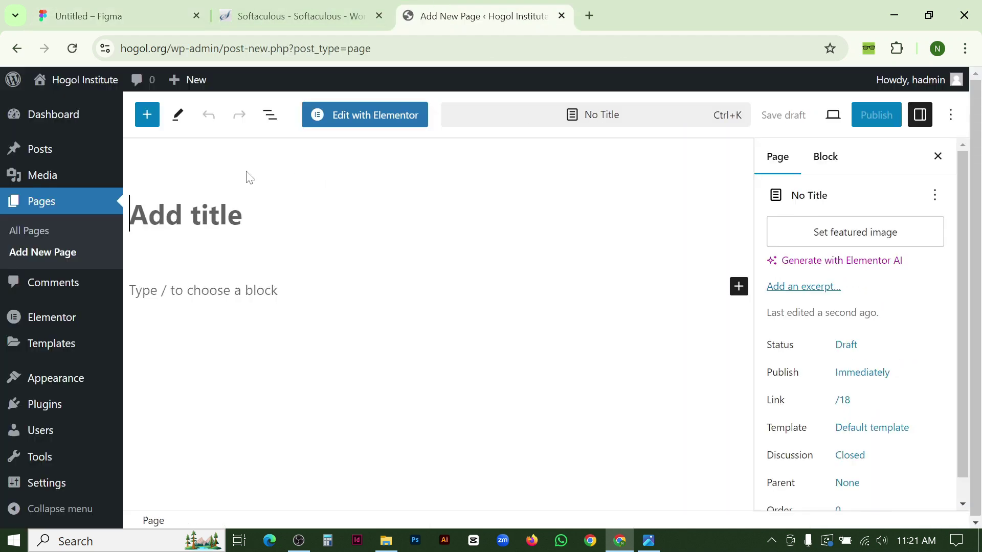
text(Monitoring, Evaluation and Learning)
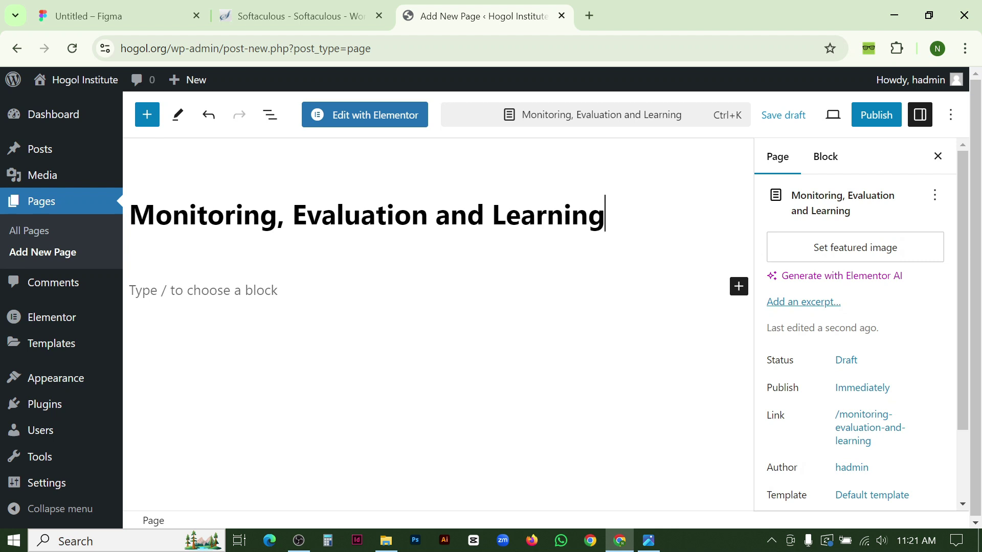
key(ctrl+Left)
key(ctrl+Left)
key(ctrl+shift+Right)
text(&)
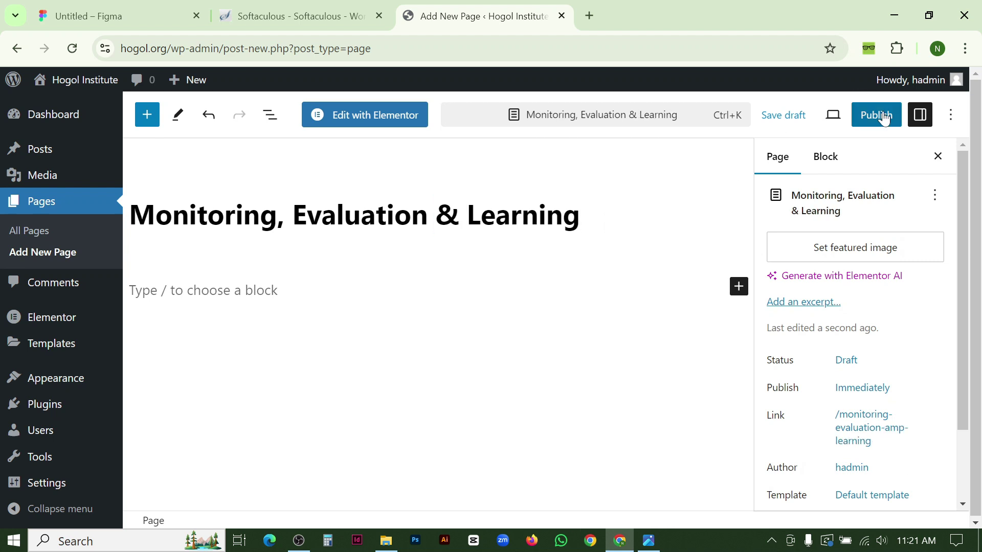
Apply the Elementor Full Width template, publish the page, and bring Figma back
click(845, 501)
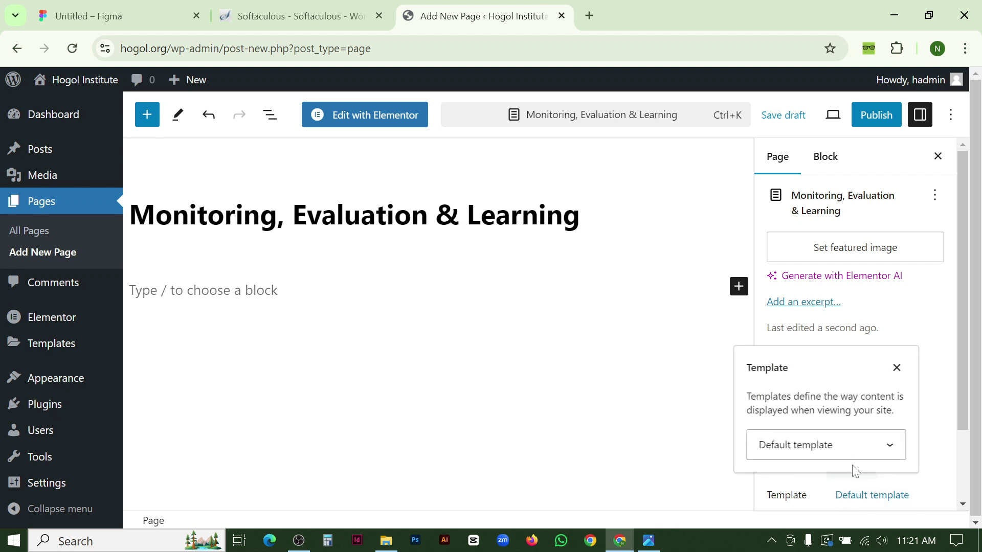
click(853, 455)
key(Down)
key(Down)
key(Down)
key(Return)
click(843, 450)
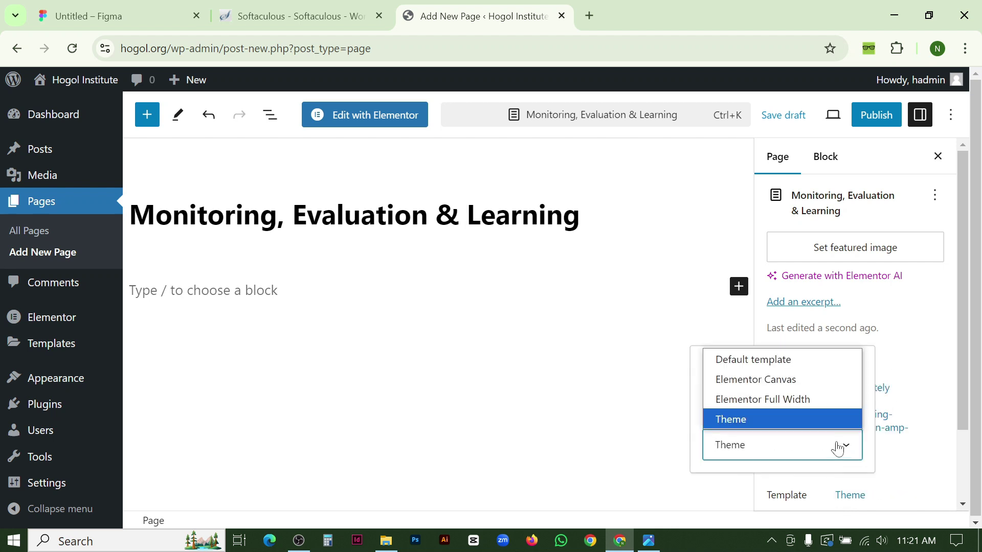
click(803, 398)
click(879, 121)
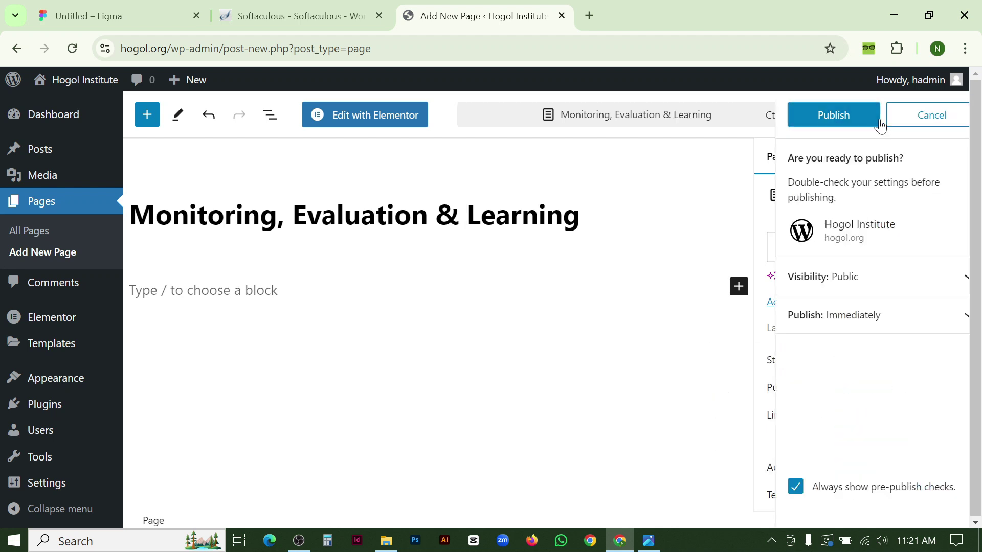
click(824, 125)
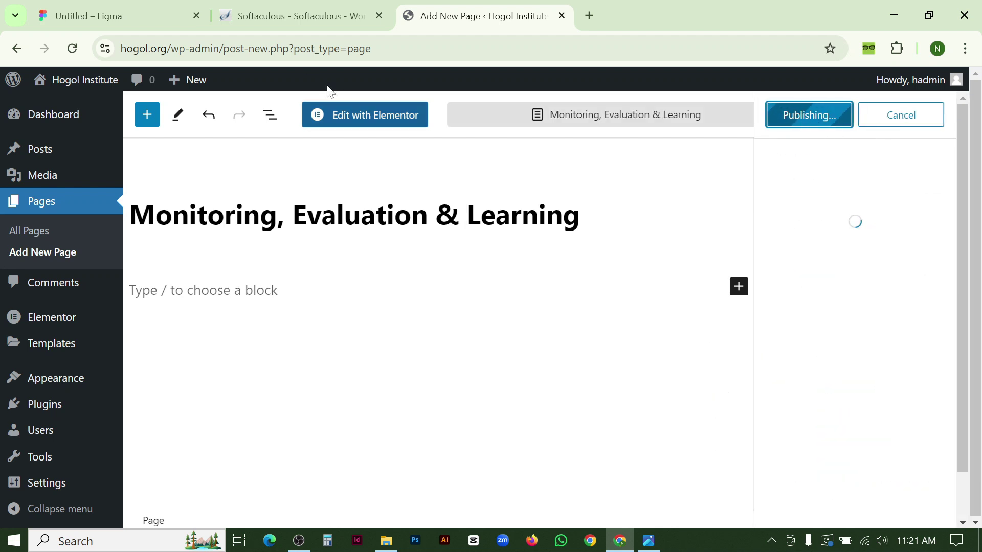
click(322, 10)
drag(189, 7, 235, 19)
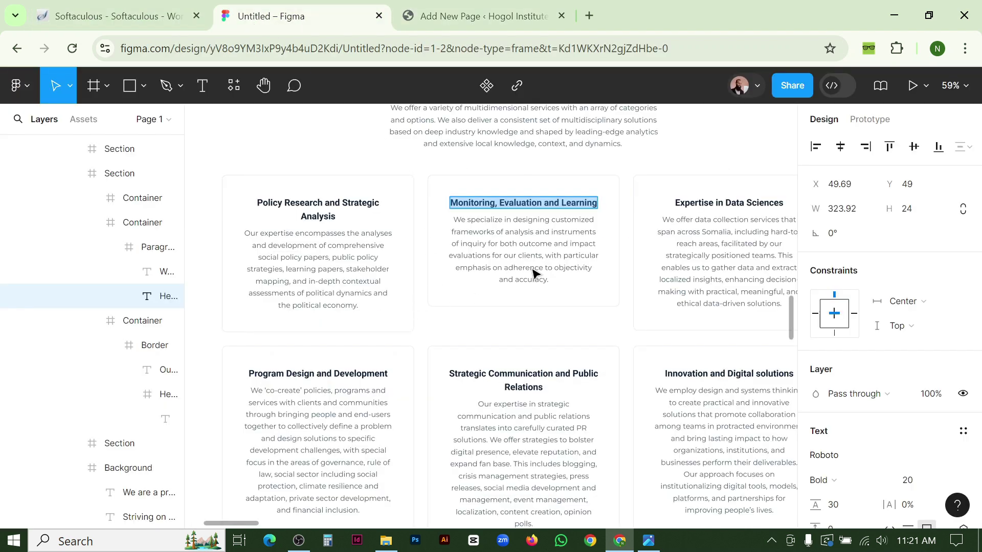
Copy the Expertise in Data Sciences heading from Figma into a new page's title
click(729, 202)
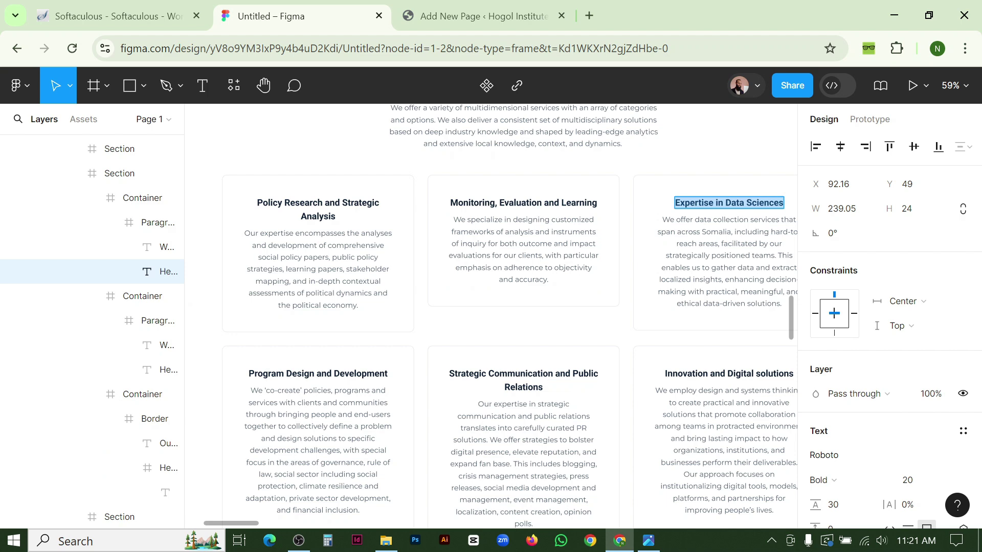
click(410, 15)
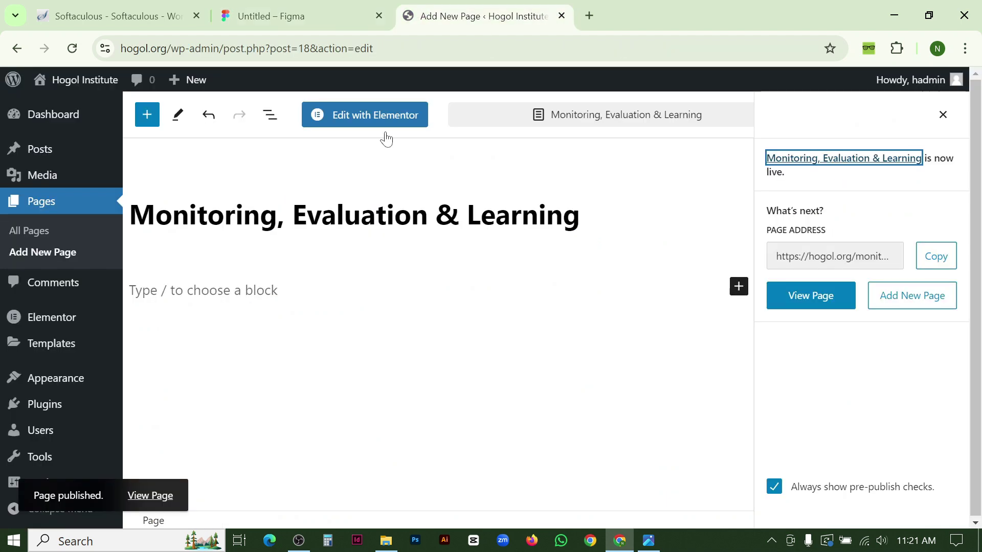
click(63, 255)
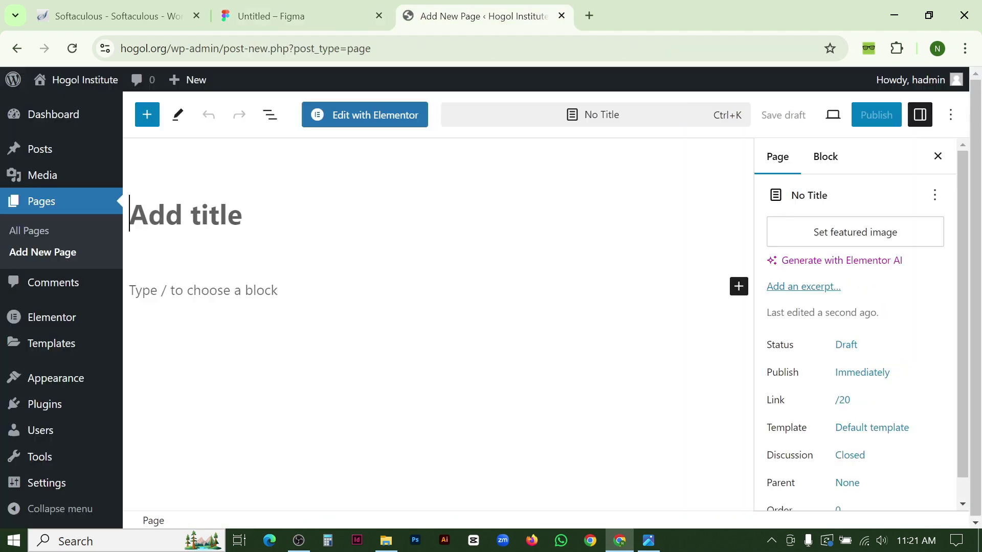
text(Expertise in Data Sciences)
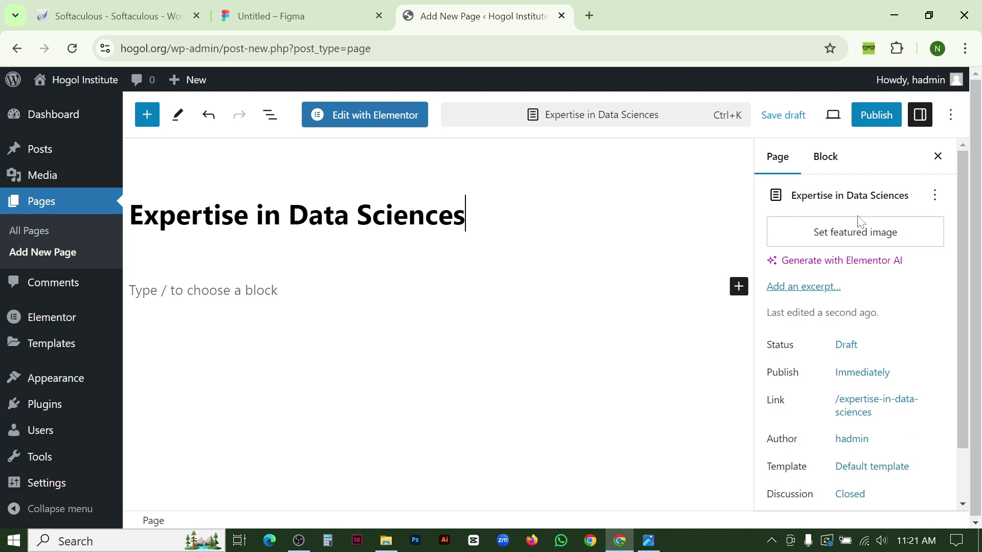
Apply the Elementor Full Width template and publish the page
click(850, 466)
click(850, 427)
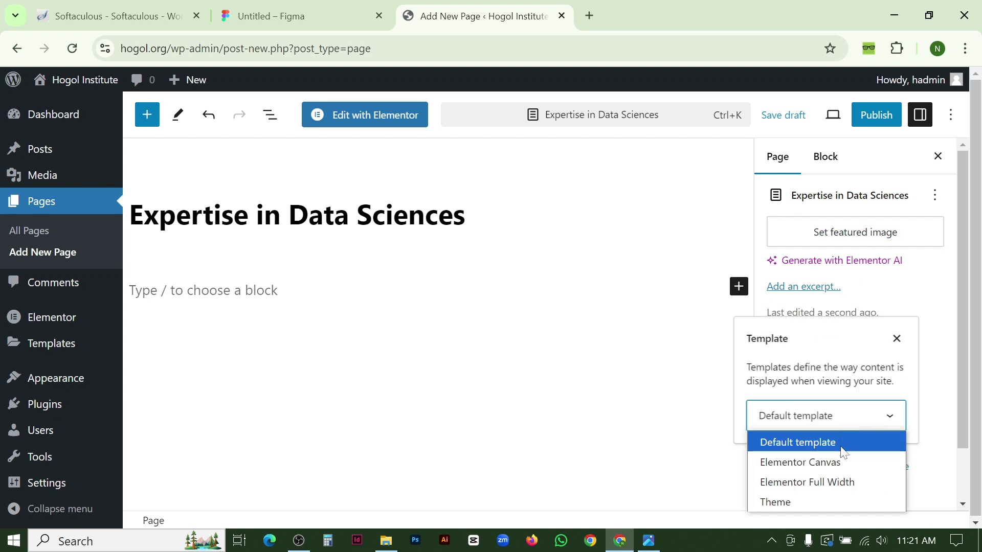
click(826, 482)
click(877, 115)
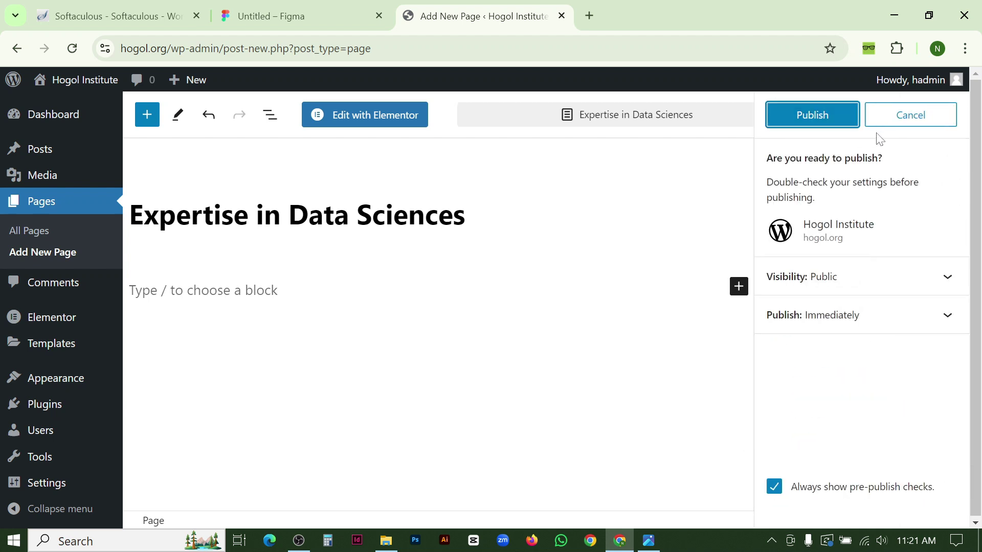
click(821, 117)
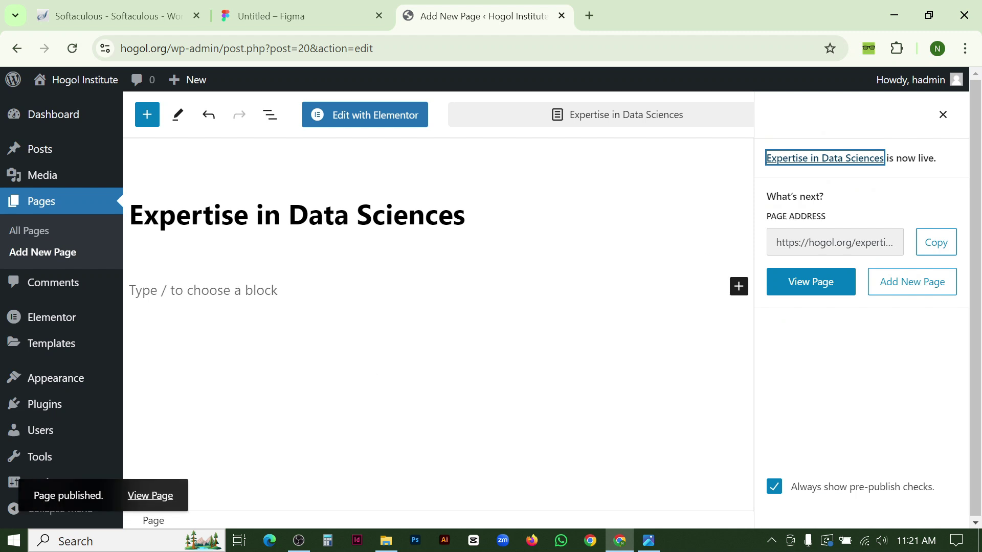
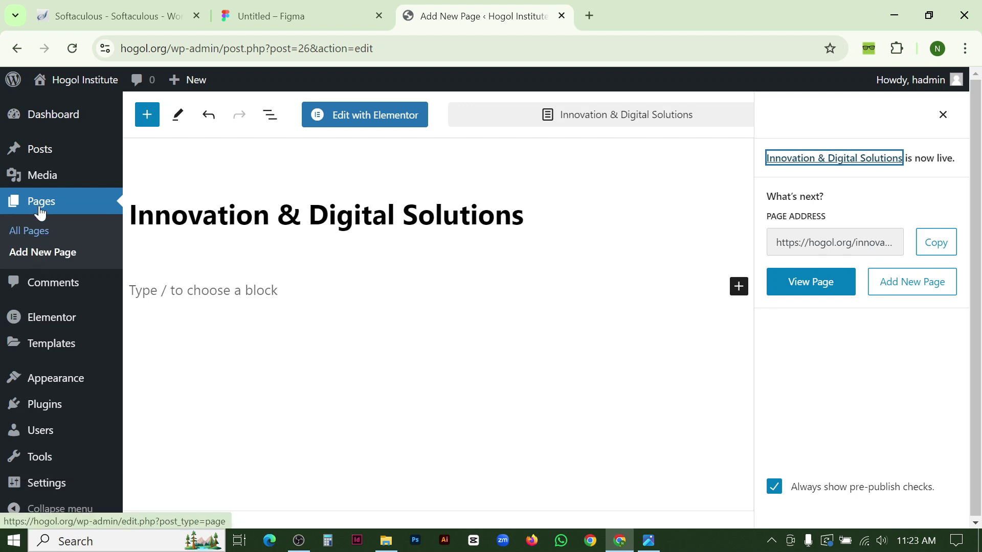
Open the list of all WordPress pages
click(36, 237)
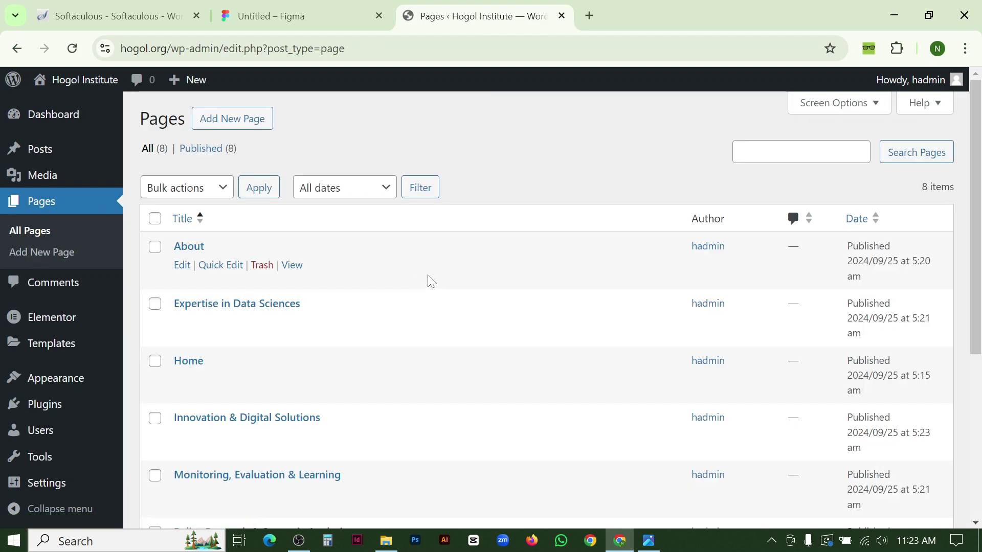
scroll(430, 278, down, 4)
scroll(425, 285, up, 5)
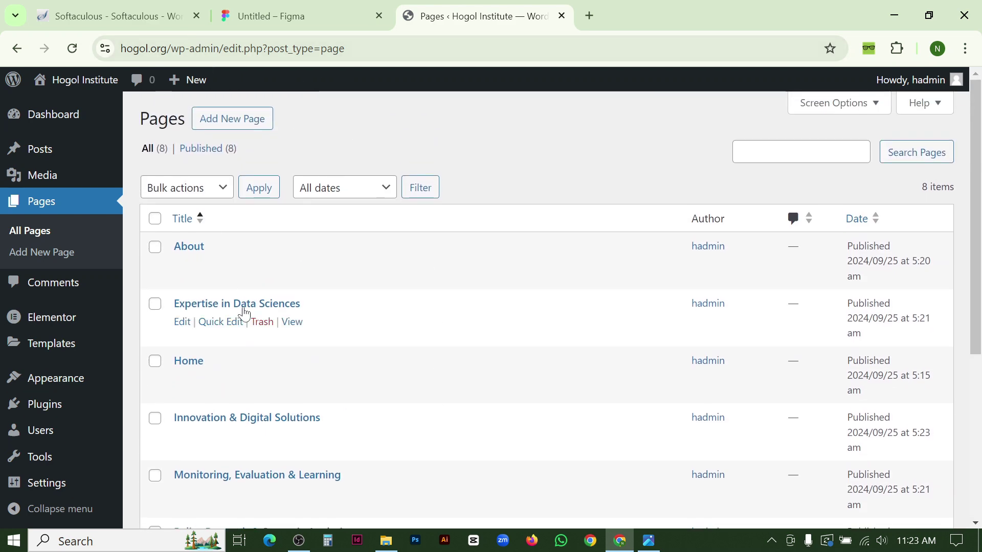
Pan the Figma design to inspect the navigation header and sunset hero, then return to WordPress
click(245, 32)
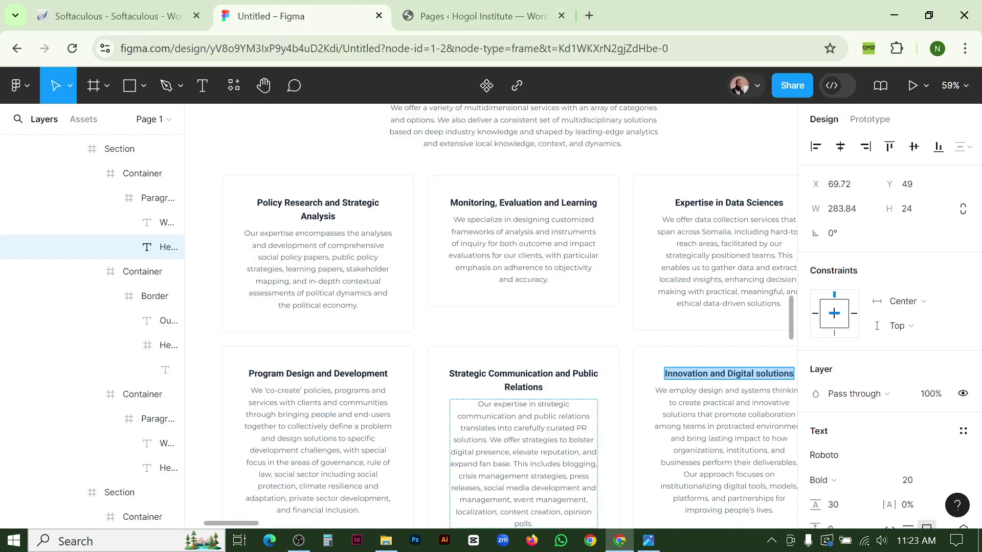
scroll(561, 421, up, 6)
scroll(561, 421, up, 6)
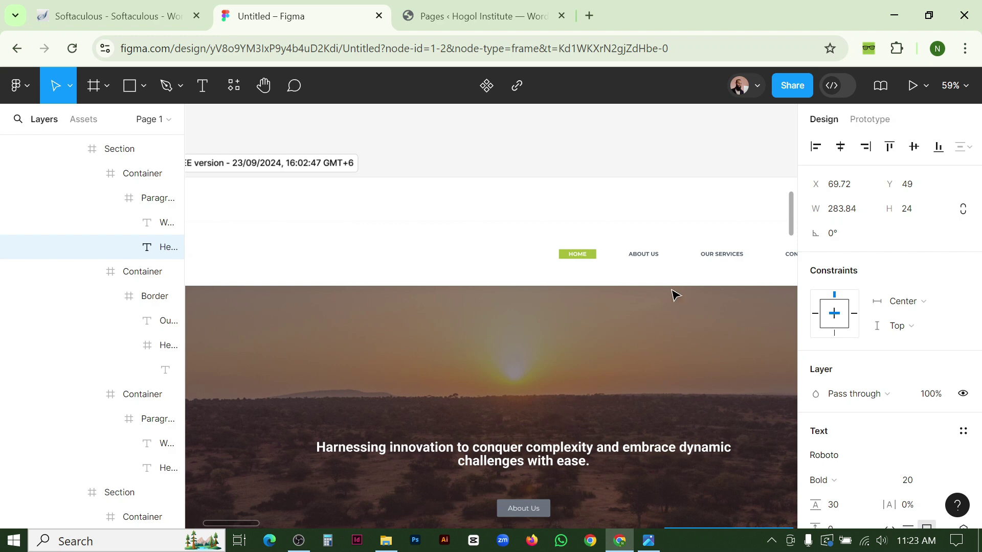
drag(719, 254, 505, 222)
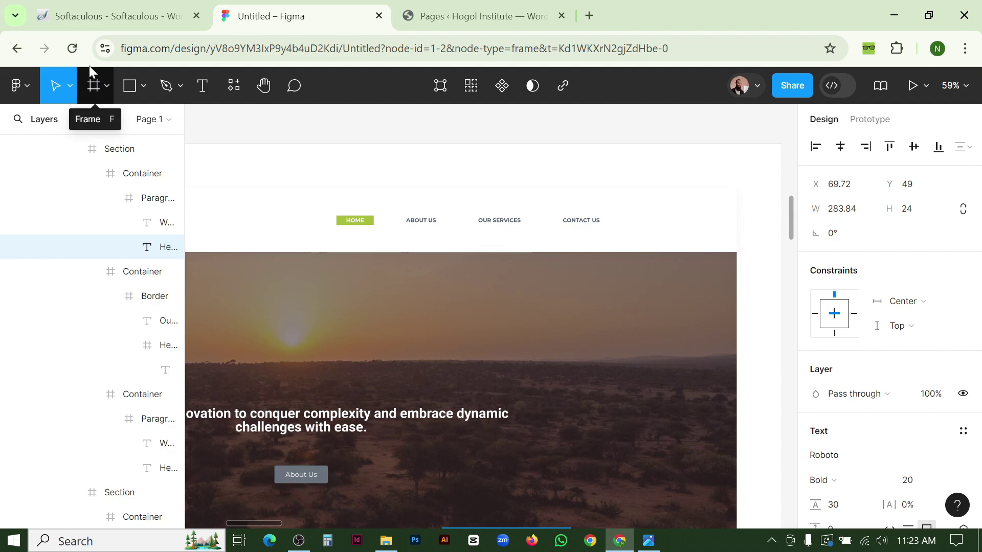
click(106, 12)
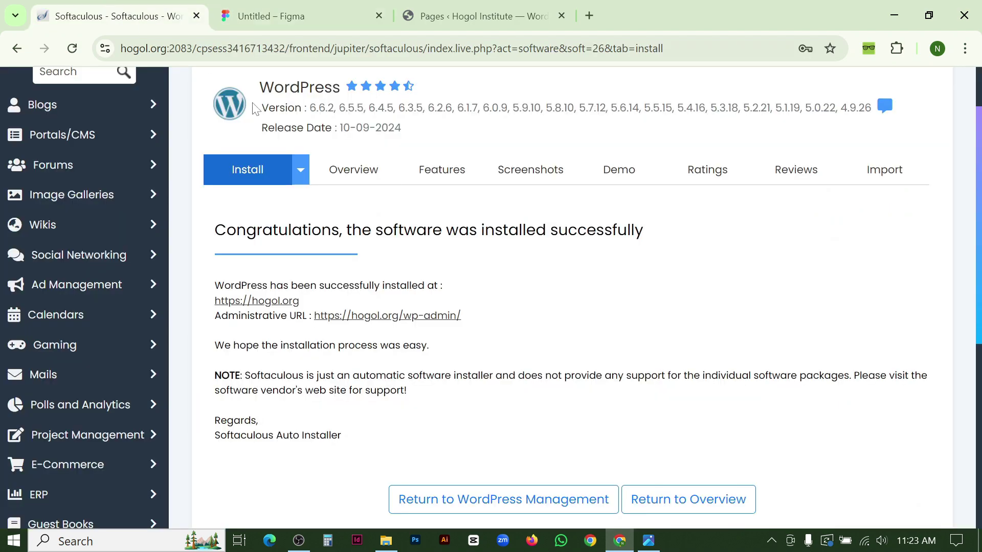
click(276, 17)
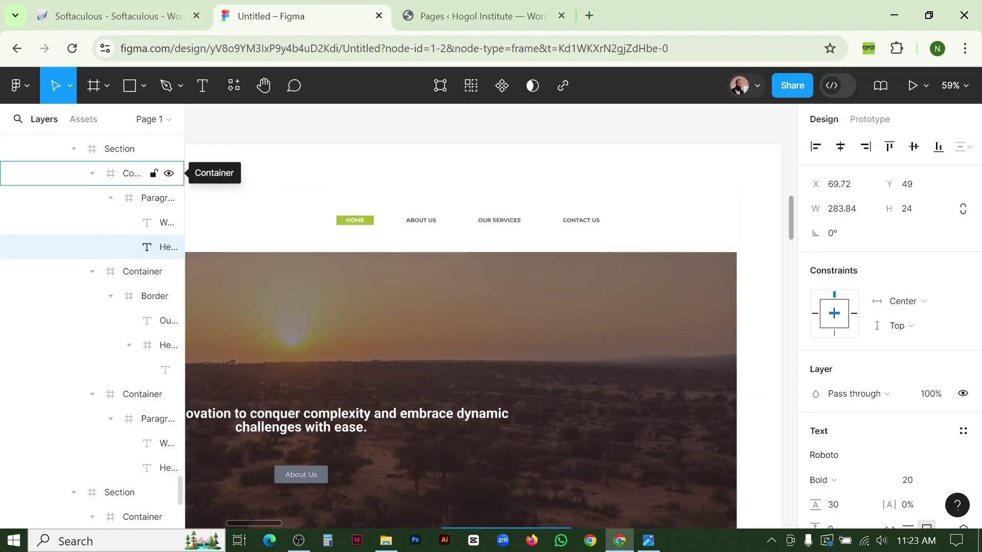
click(476, 16)
Start a new page titled 'Contact'
click(228, 114)
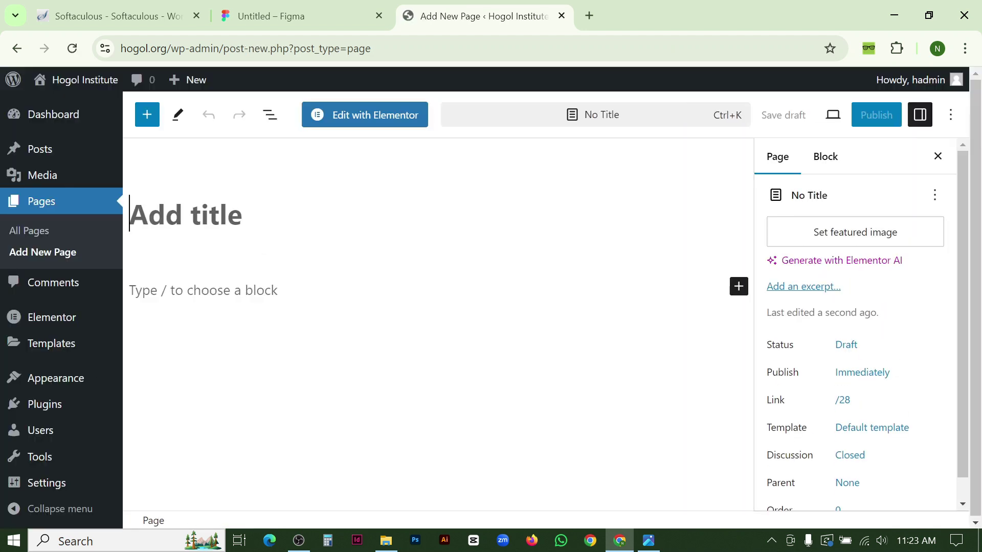
text(Cony)
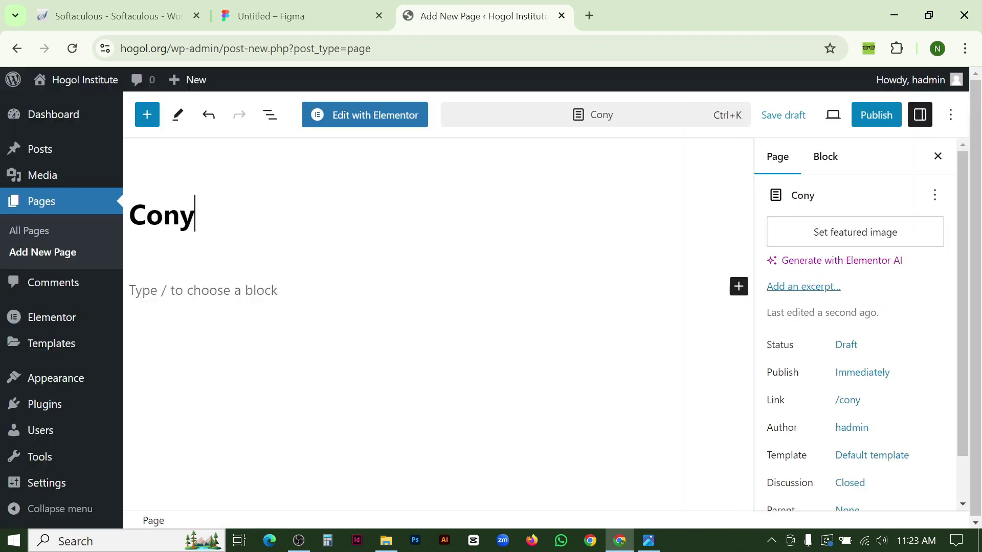
key(BackSpace)
text(tact)
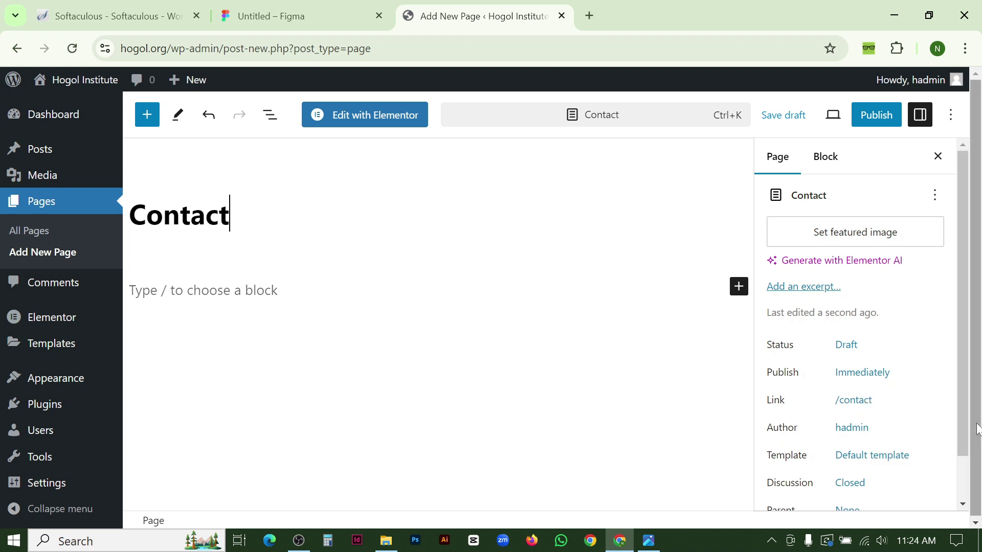
Apply the Elementor Full Width template, publish the Contact page, and start another new page
scroll(885, 409, down, 1)
click(875, 409)
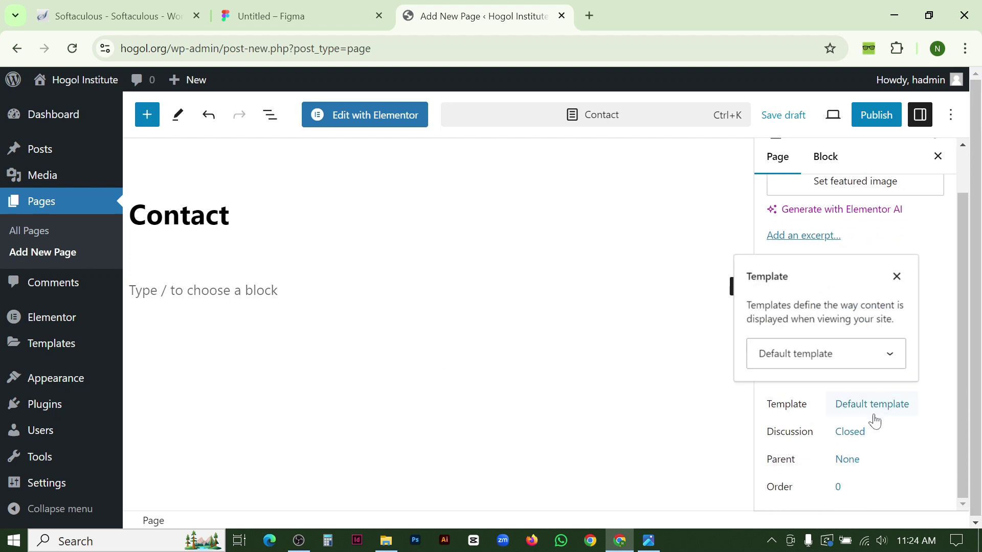
click(846, 362)
click(813, 417)
click(872, 120)
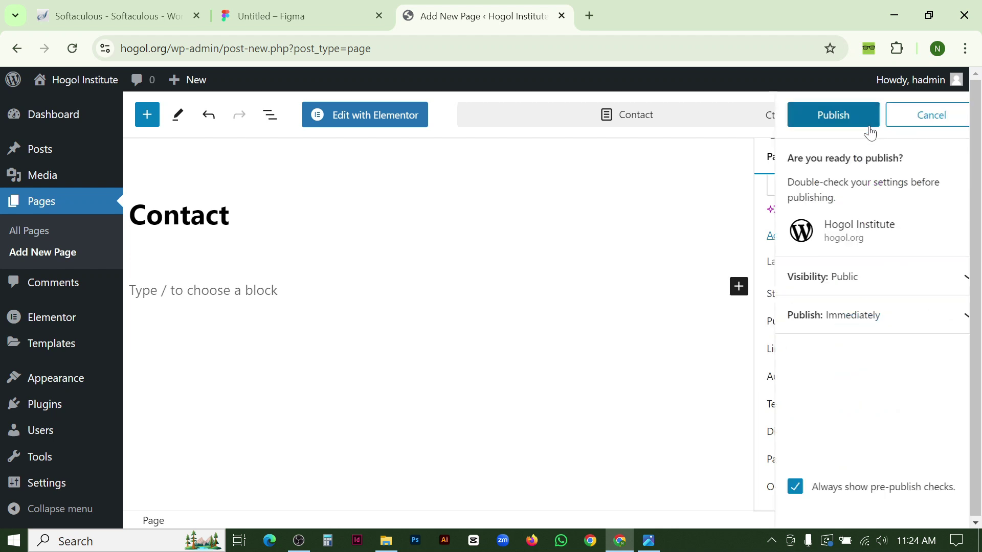
click(824, 125)
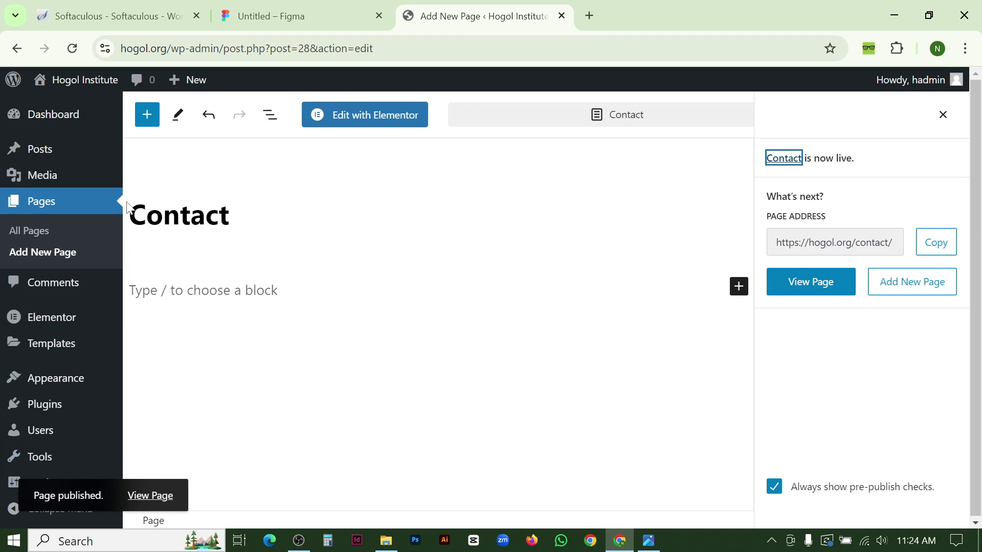
click(26, 254)
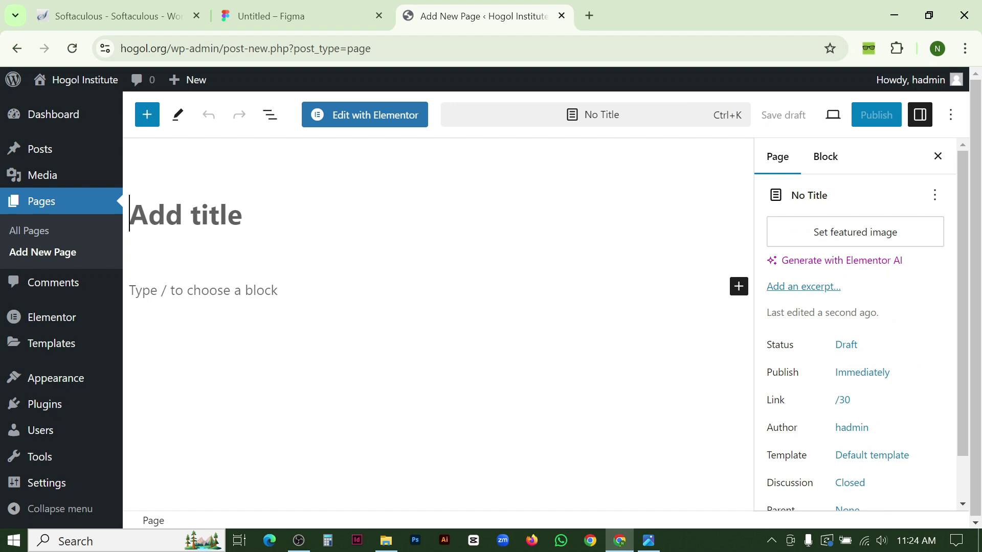
Title the new page 'Latest News'
text(B)
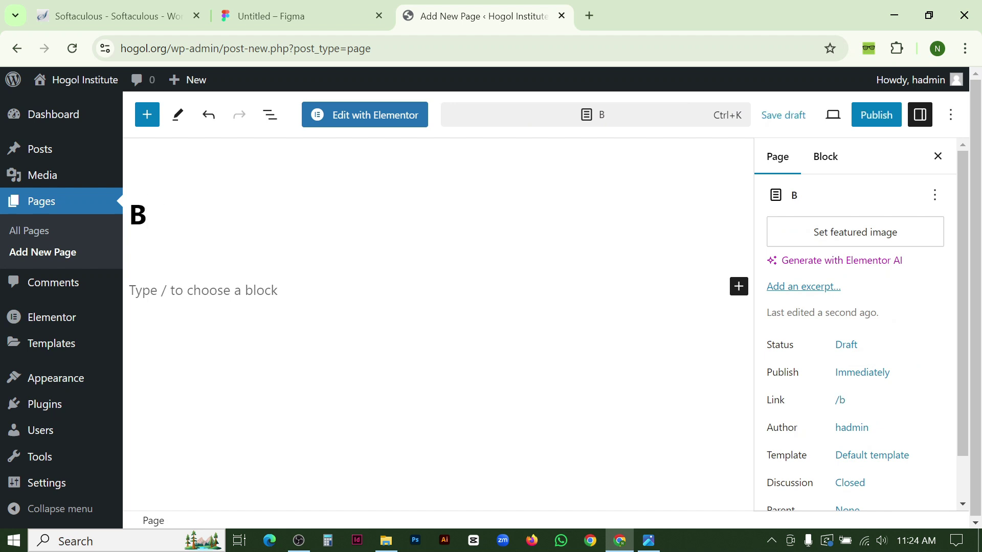
key(BackSpace)
text(Late)
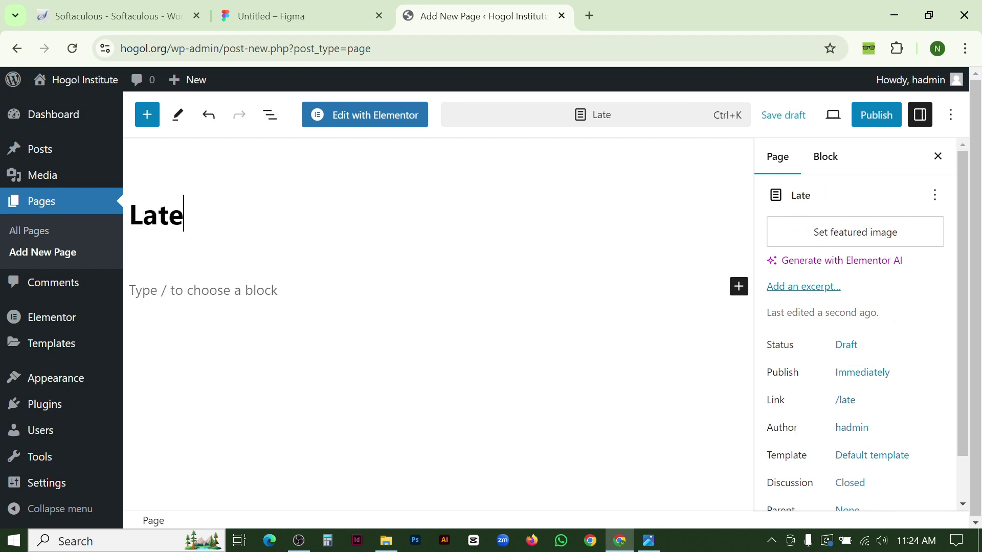
text(st News)
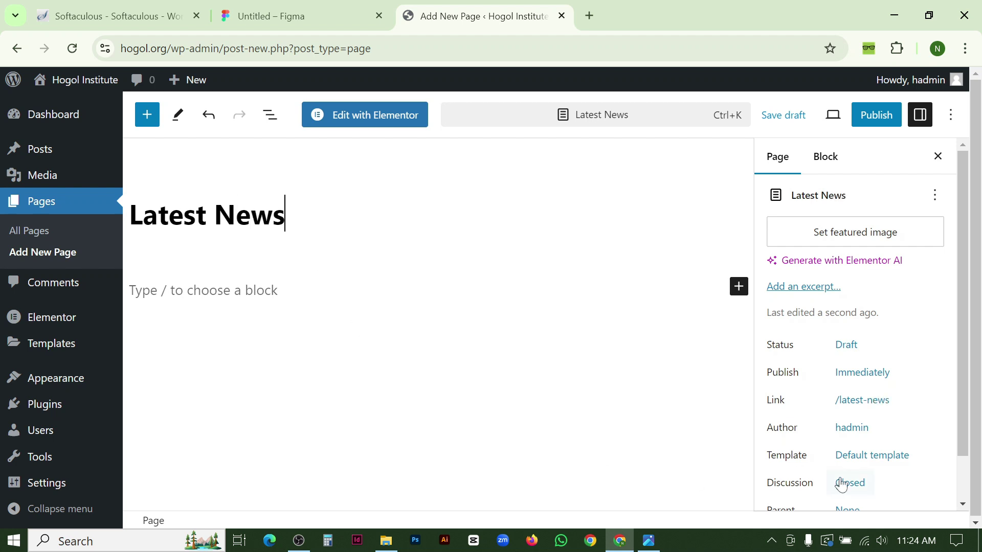
Apply the Elementor Full Width template and publish the Latest News page
scroll(849, 475, down, 1)
click(854, 409)
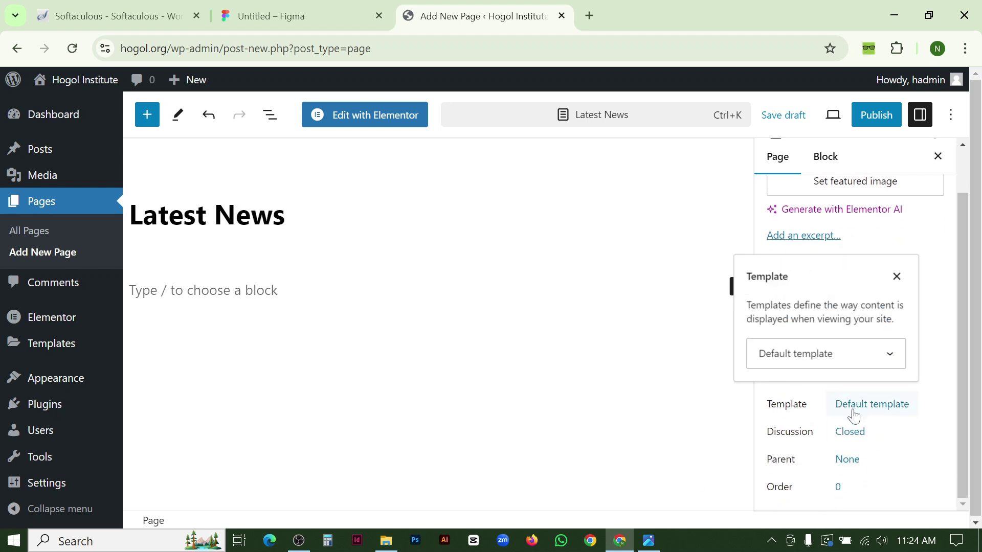
click(831, 359)
click(798, 419)
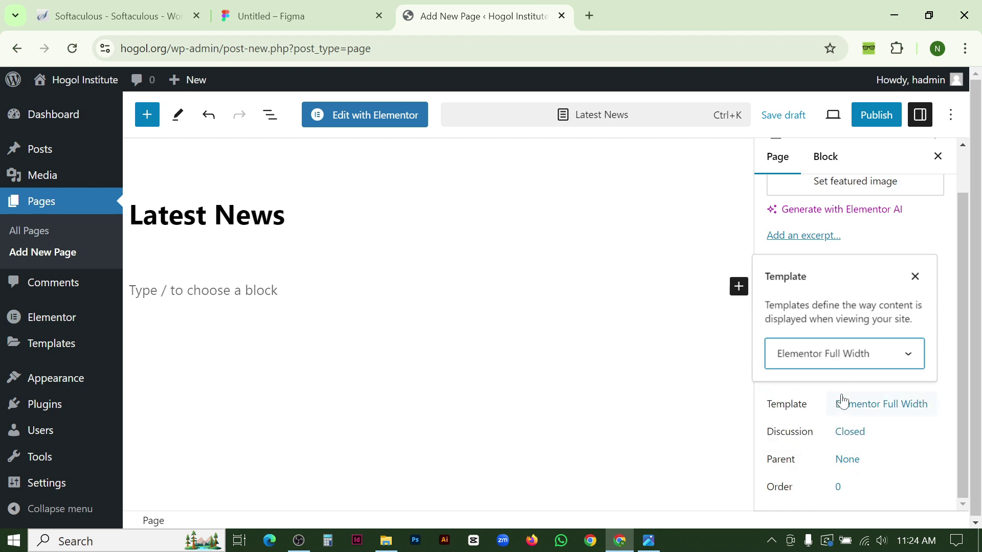
scroll(843, 402, up, 1)
click(878, 118)
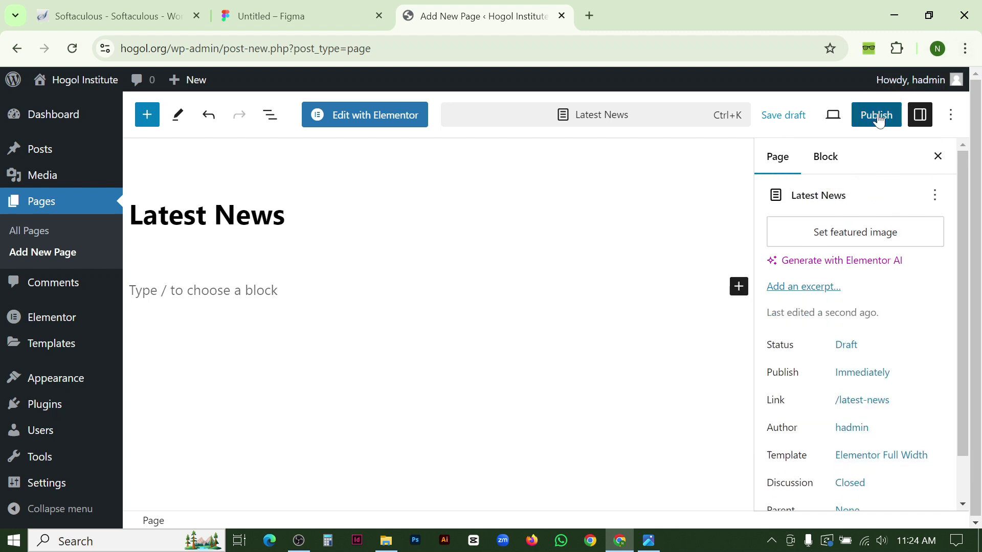
click(822, 116)
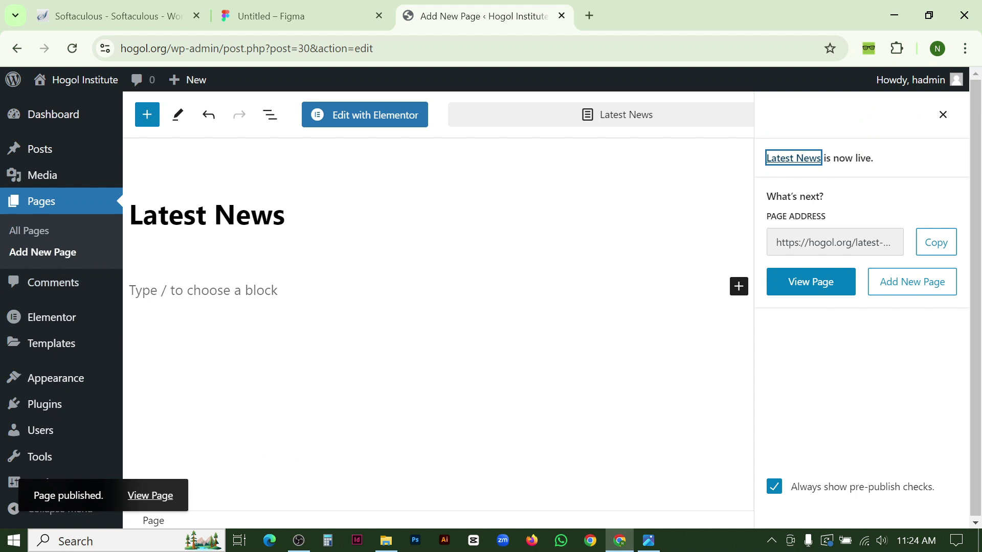
Under Appearance > Menus, create a menu named 'Header Menu'
mouse_move(54, 379)
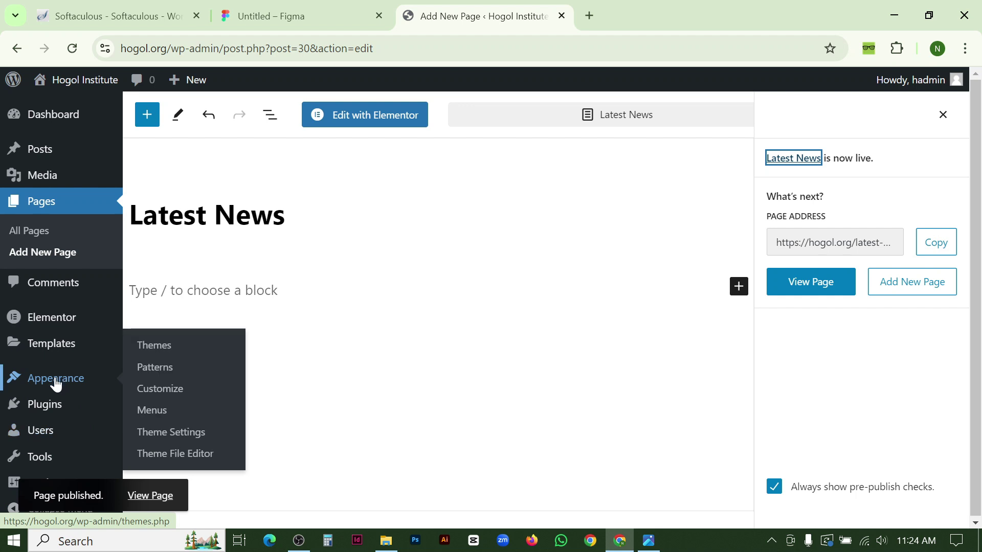
click(159, 412)
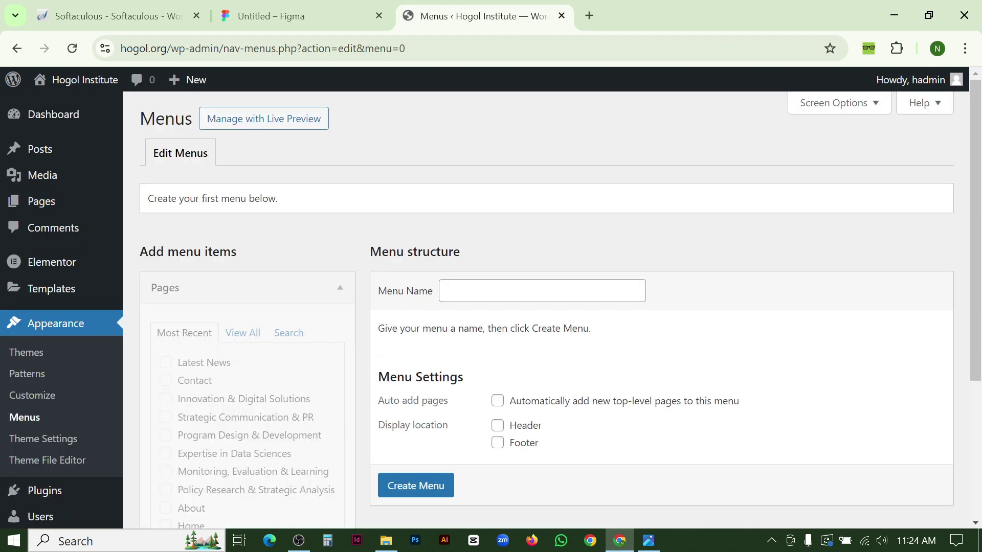
click(531, 291)
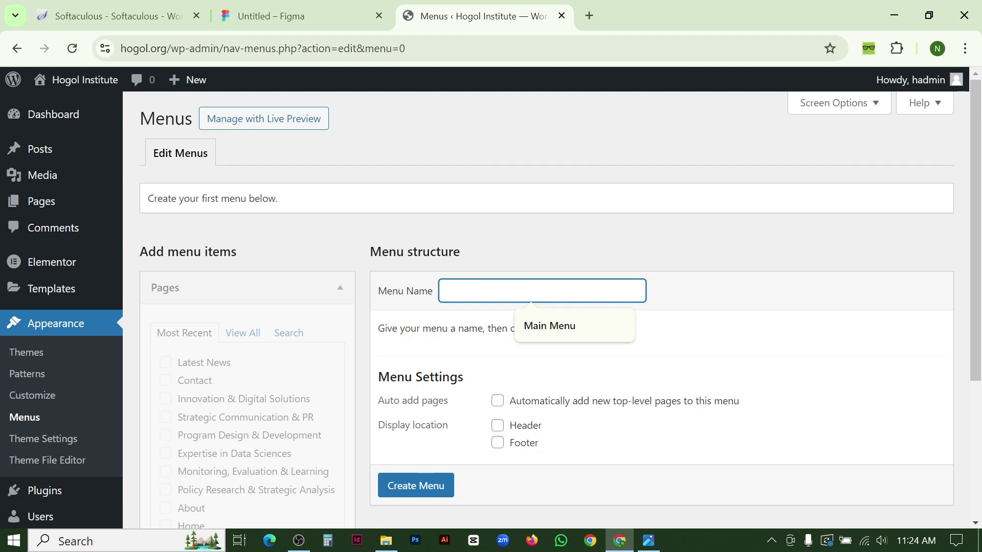
text(Header Menu)
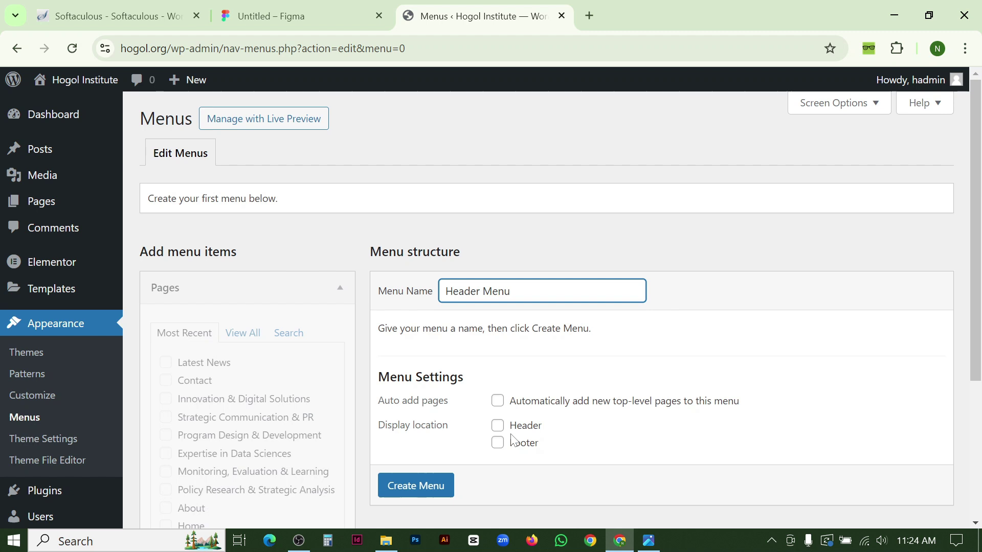
scroll(385, 491, down, 1)
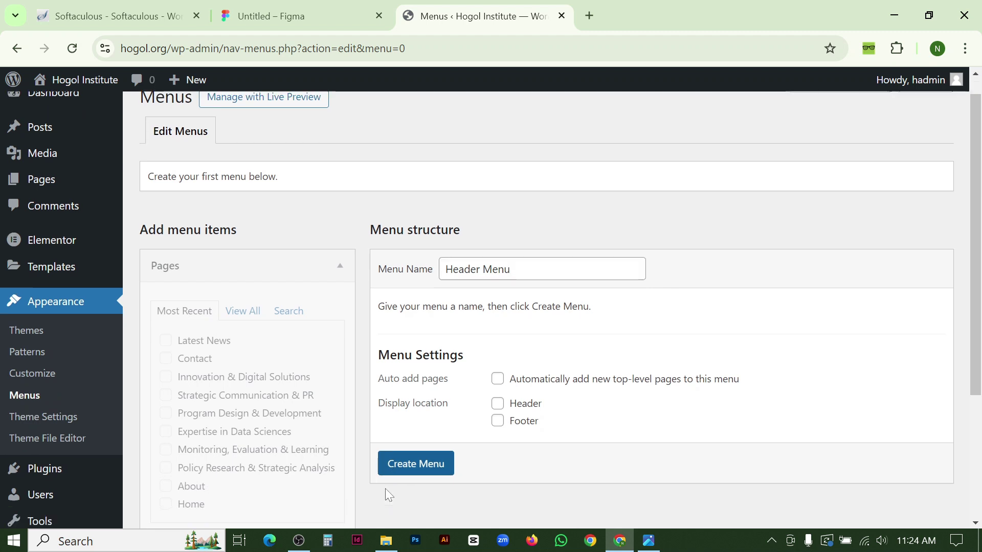
click(404, 476)
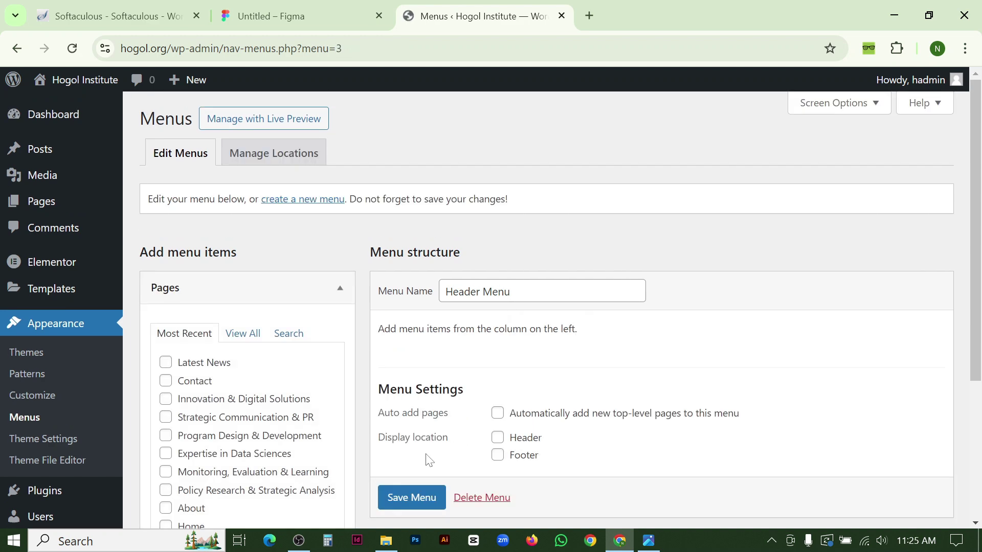
Add all site pages to the Header Menu
scroll(477, 366, down, 4)
scroll(449, 357, up, 4)
scroll(444, 352, down, 2)
scroll(225, 276, down, 2)
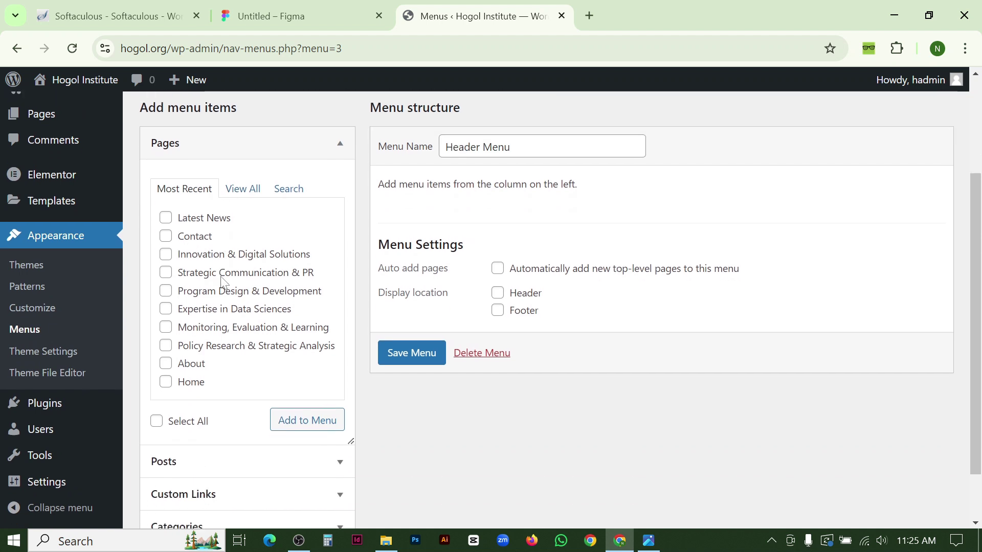
click(246, 181)
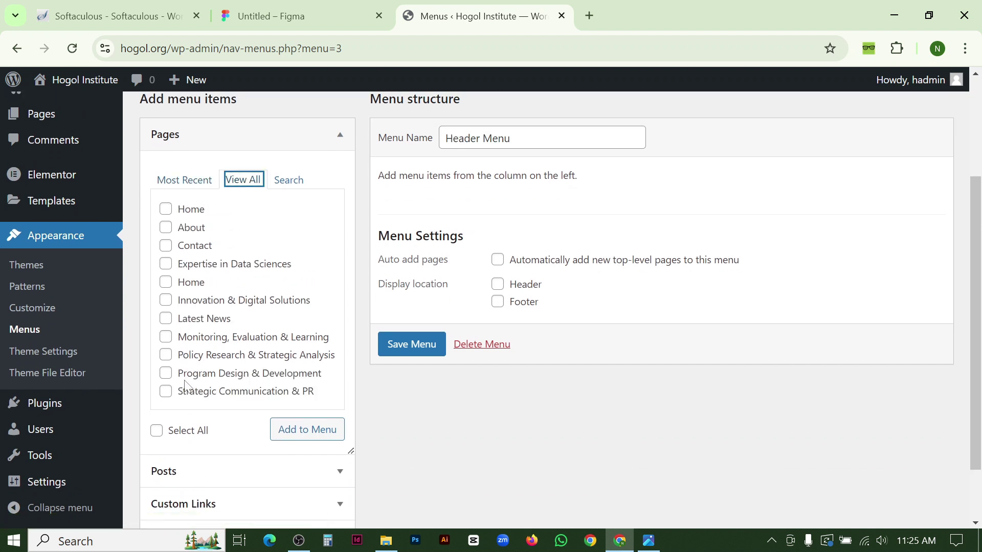
click(170, 435)
click(156, 432)
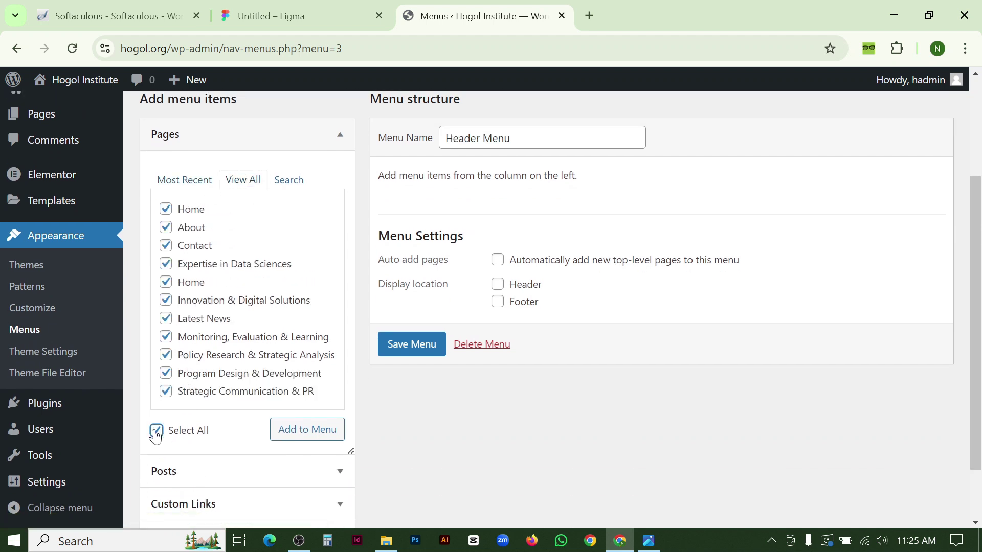
click(295, 435)
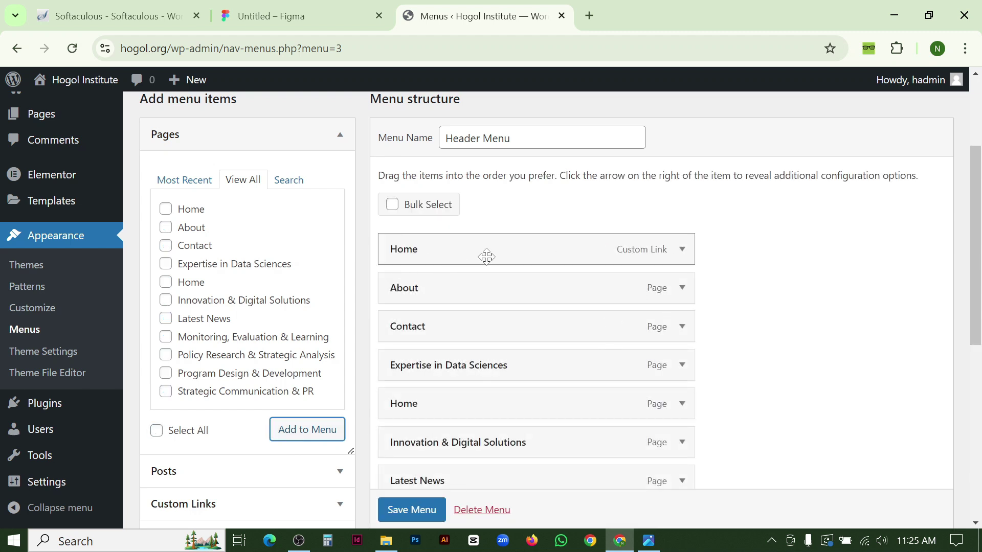
Remove the Home custom link and move the Home page above About
click(681, 250)
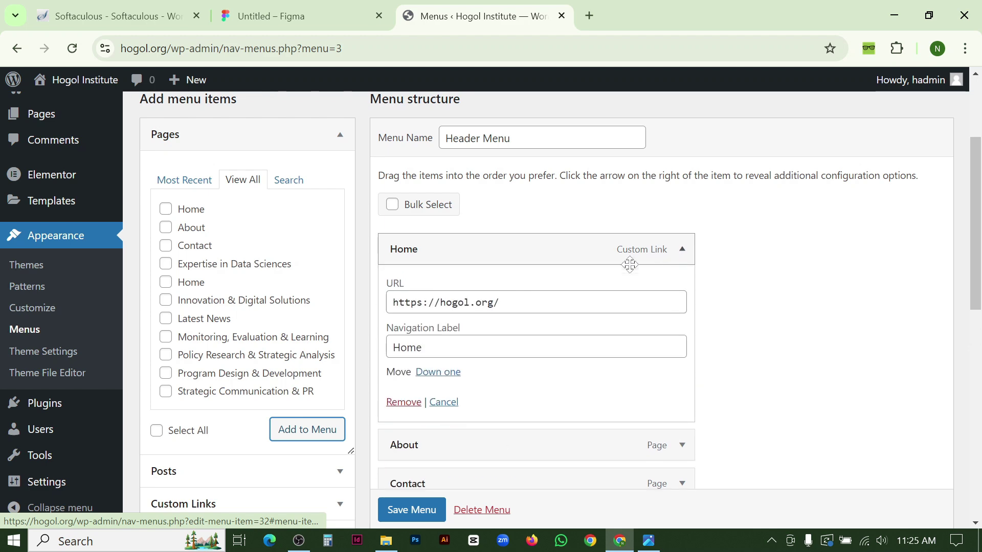
click(403, 402)
scroll(557, 306, down, 3)
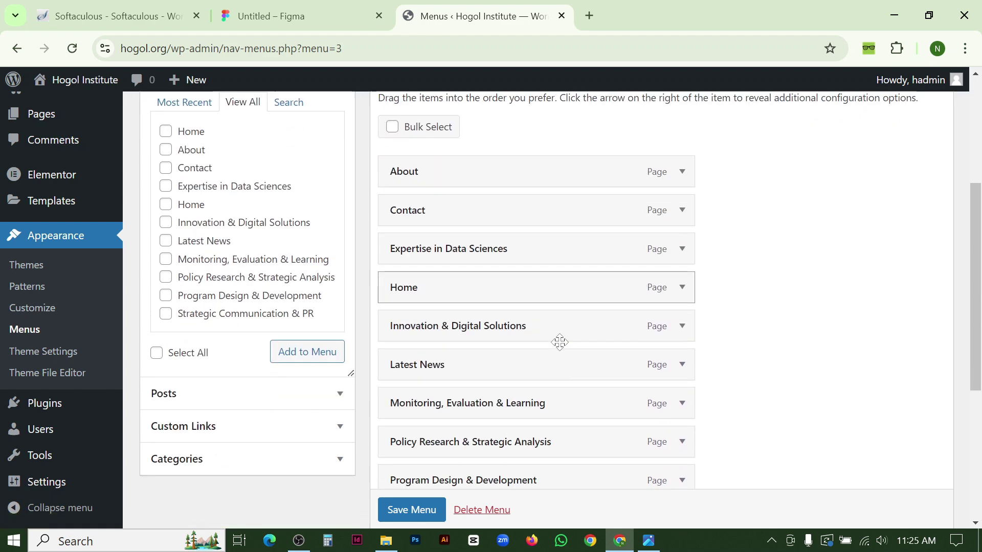
scroll(549, 295, up, 3)
drag(458, 353, 433, 241)
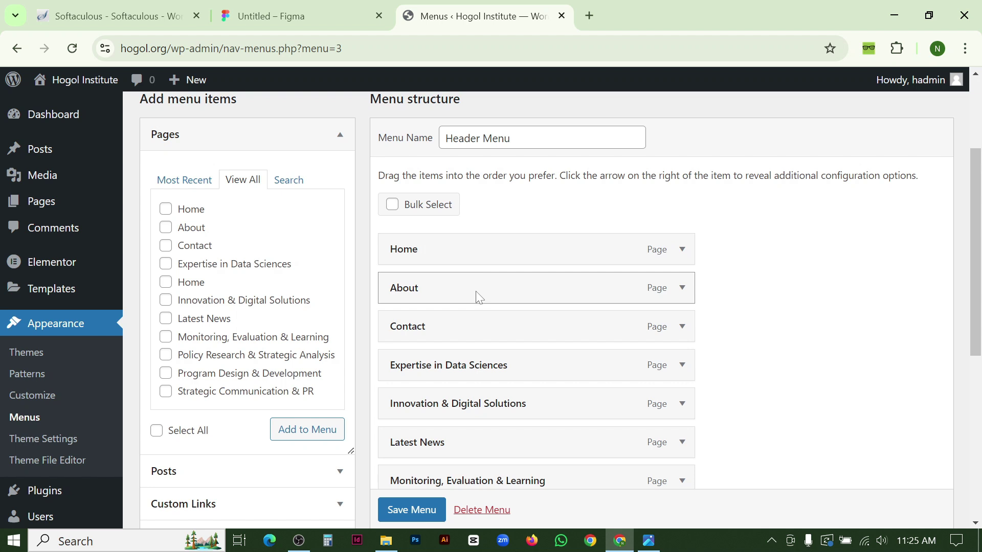
scroll(475, 297, down, 2)
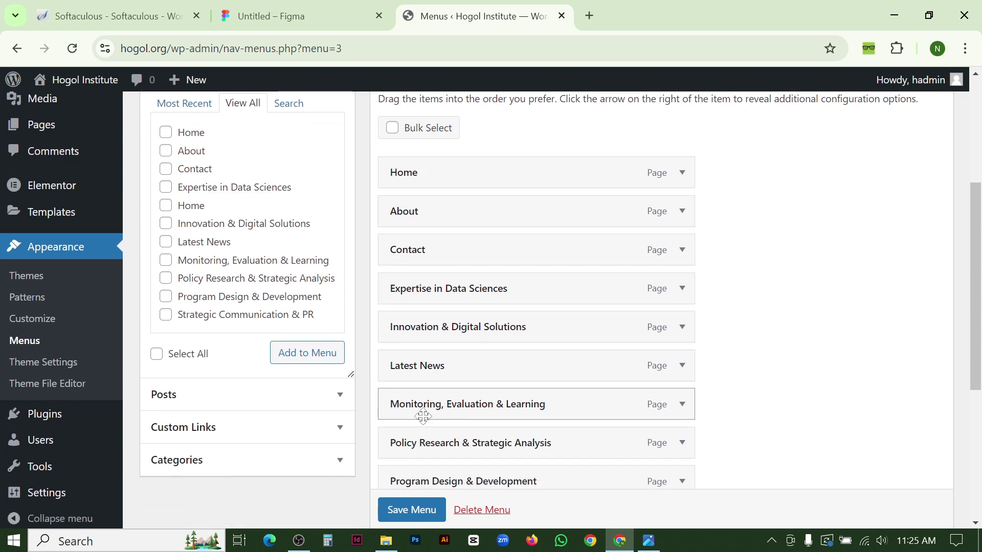
scroll(438, 313, down, 2)
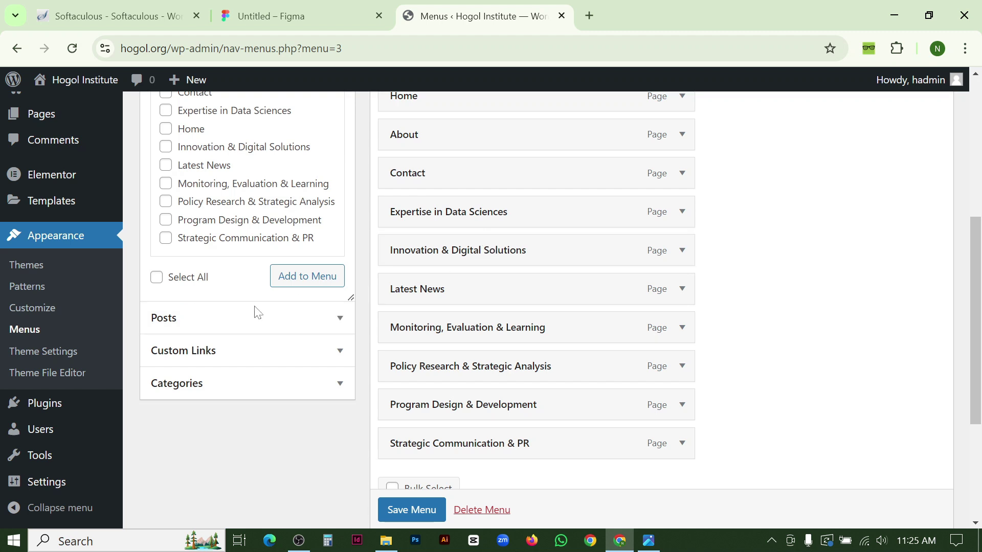
Add an 'Our Services' custom link with URL # to the Header Menu
click(184, 352)
scroll(212, 276, up, 1)
scroll(214, 276, up, 3)
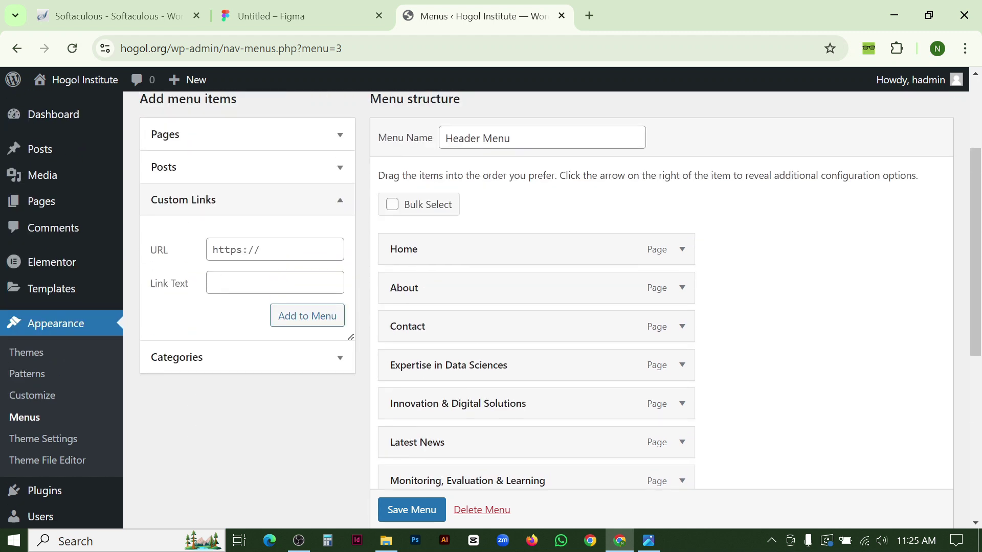
click(214, 250)
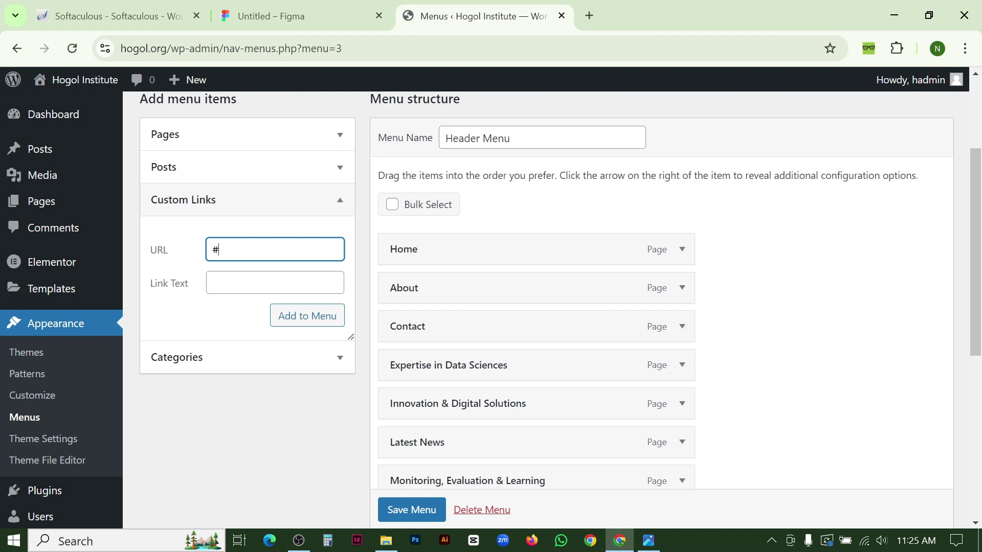
key(Tab)
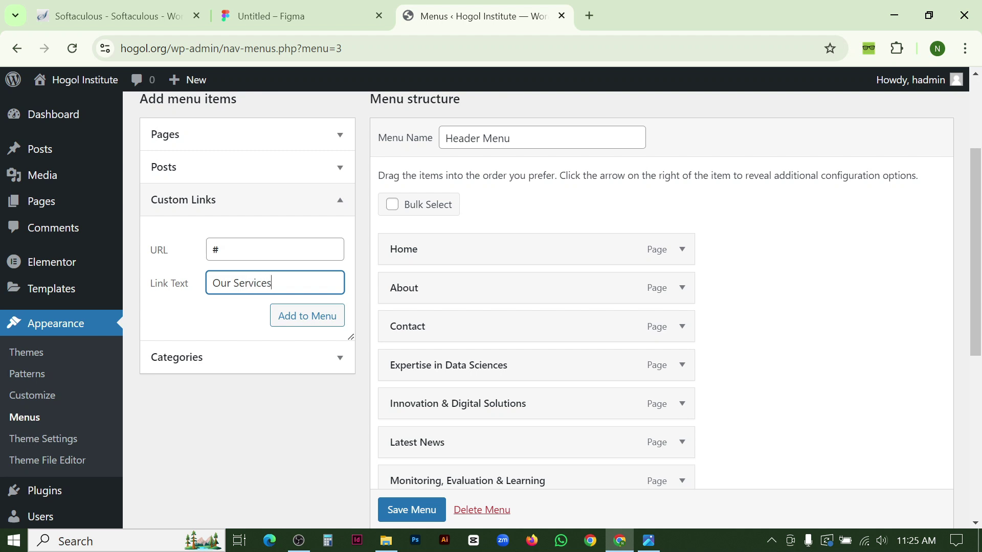
click(297, 319)
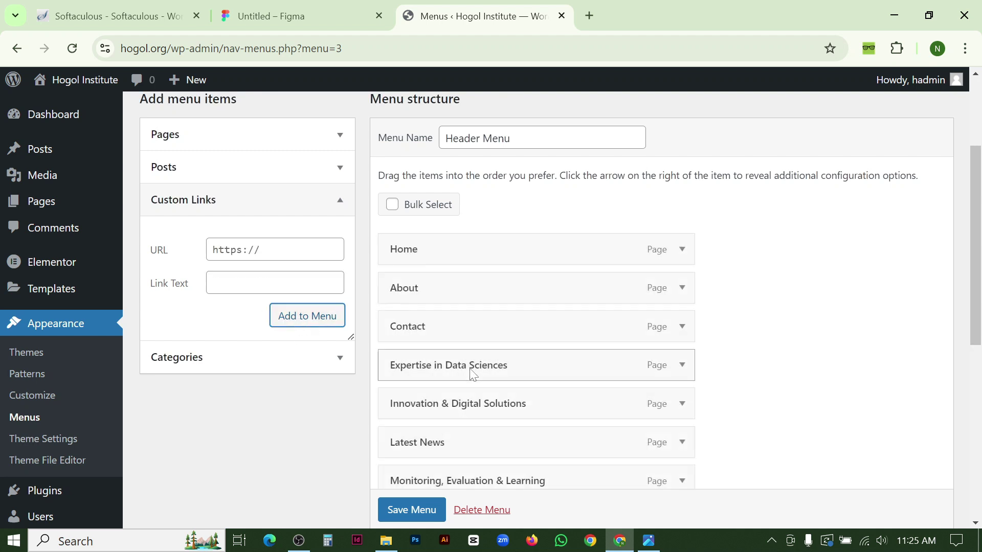
Move Our Services directly below About and expand the Contact item's settings
scroll(504, 404, down, 5)
scroll(451, 416, up, 1)
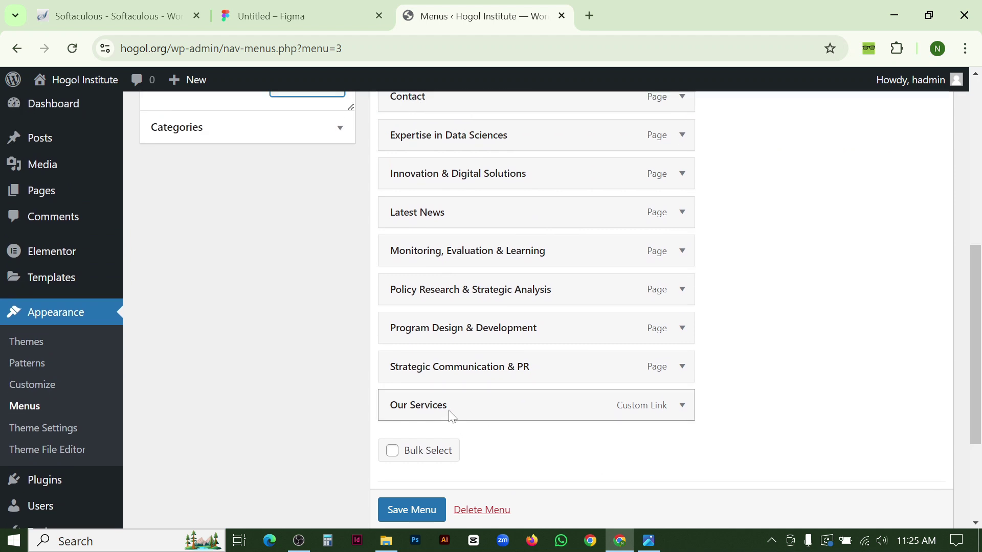
drag(452, 416, 412, 336)
scroll(452, 401, up, 3)
scroll(449, 285, down, 1)
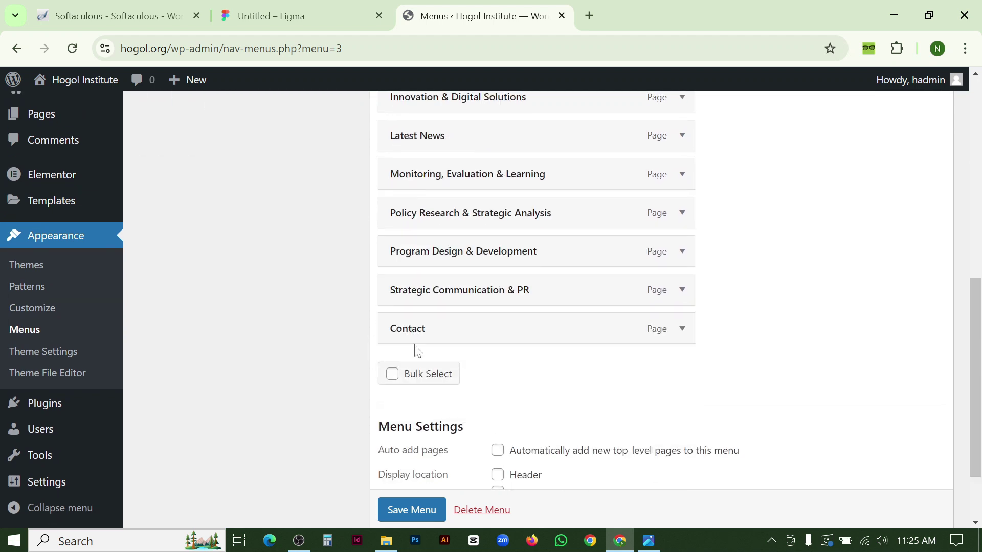
click(682, 330)
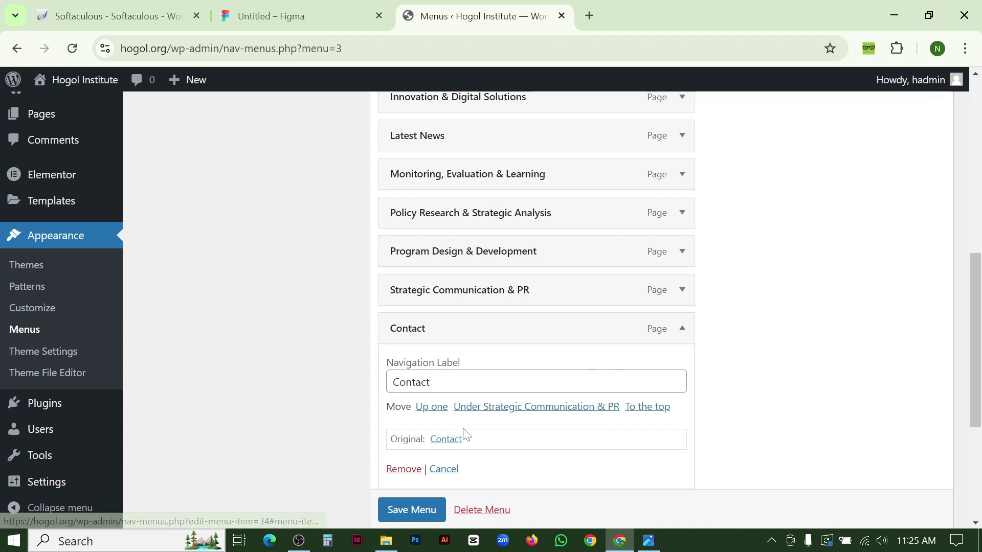
Remove Contact from the menu and move Latest News below Strategic Communication & PR
click(398, 467)
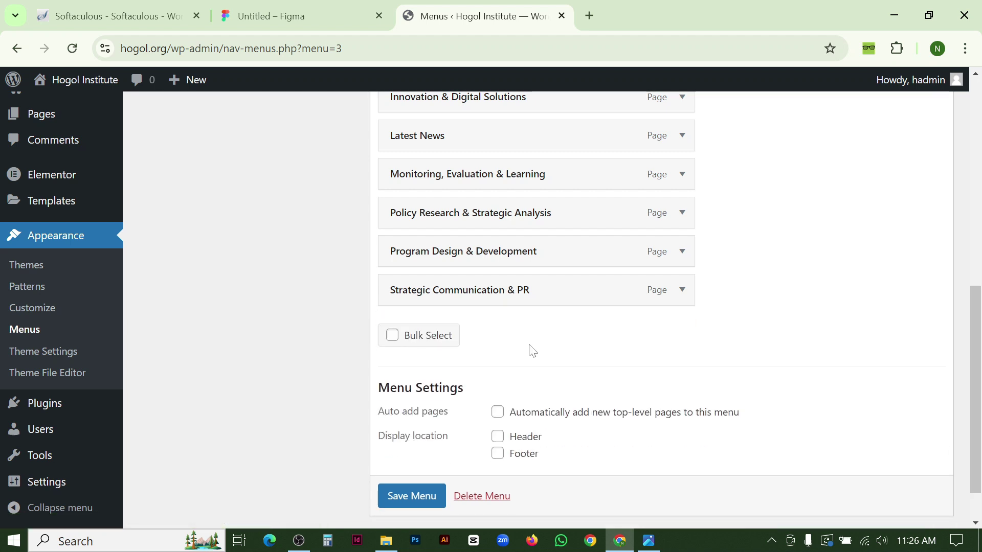
scroll(532, 351, up, 2)
drag(447, 220, 436, 377)
scroll(463, 370, up, 3)
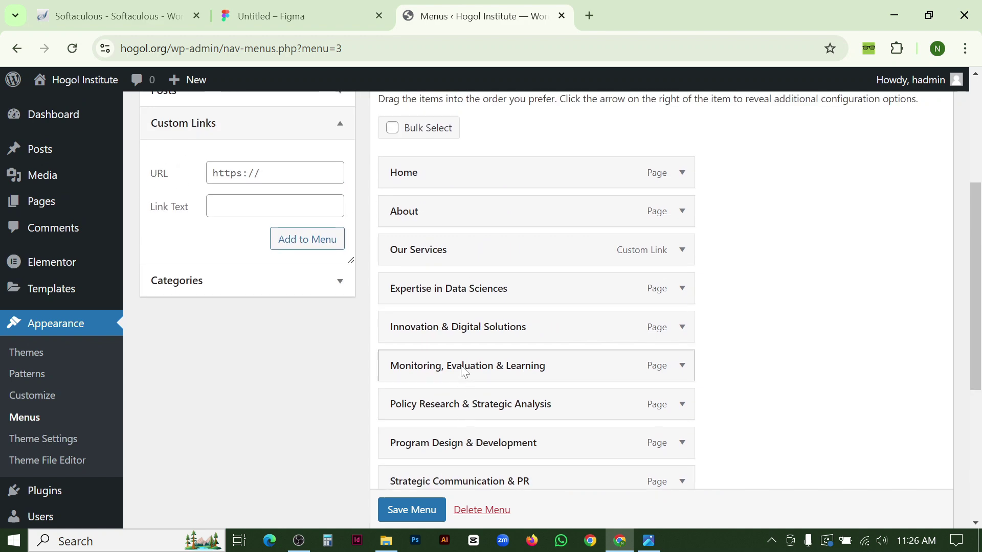
Compare against the navigation in the Figma design, then return to the menu editor
click(271, 16)
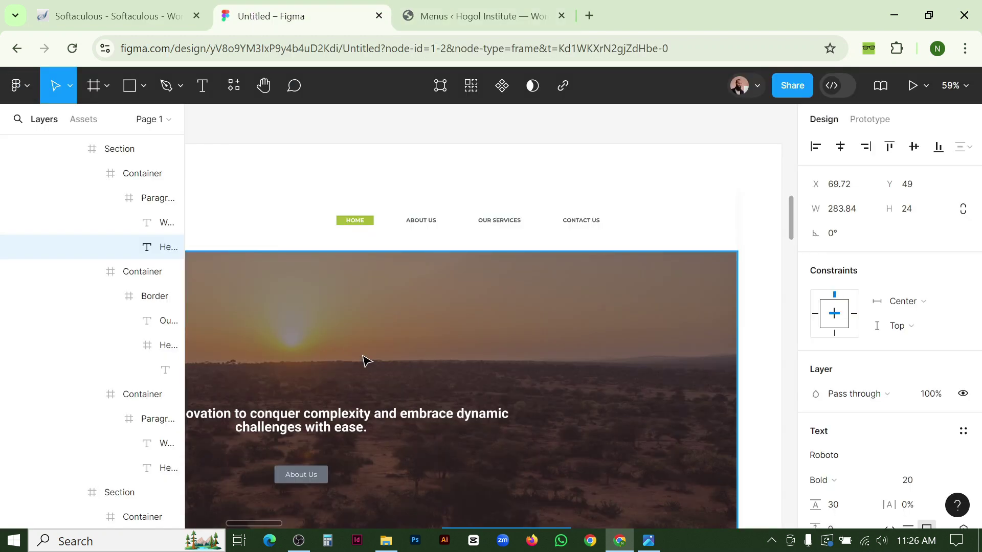
scroll(384, 287, down, 3)
scroll(376, 291, down, 5)
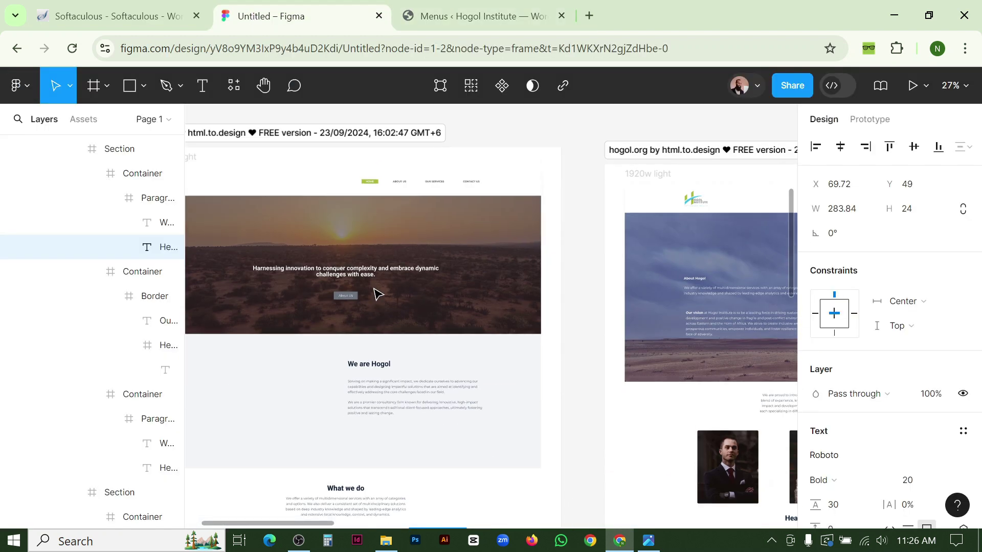
scroll(259, 307, down, 2)
scroll(259, 314, up, 3)
scroll(285, 268, down, 2)
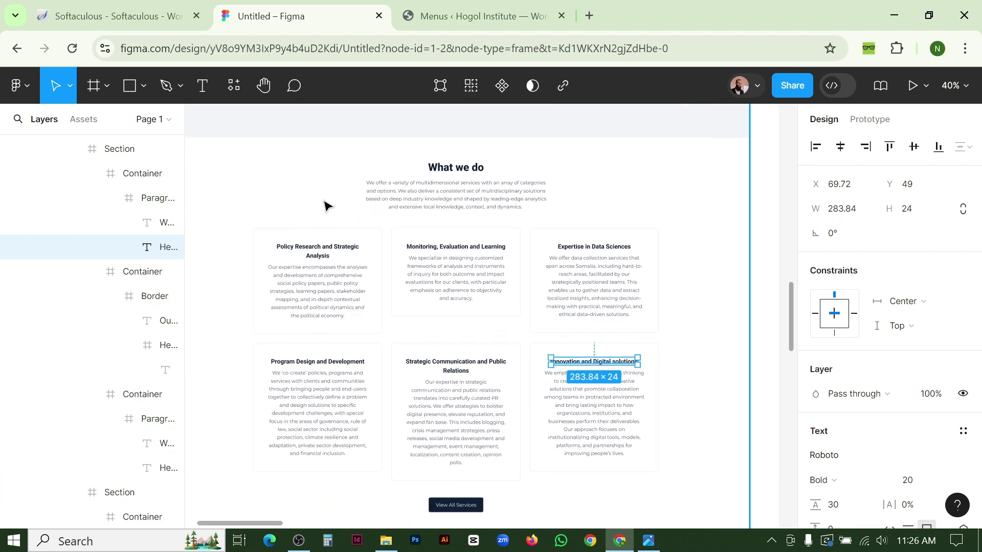
click(476, 16)
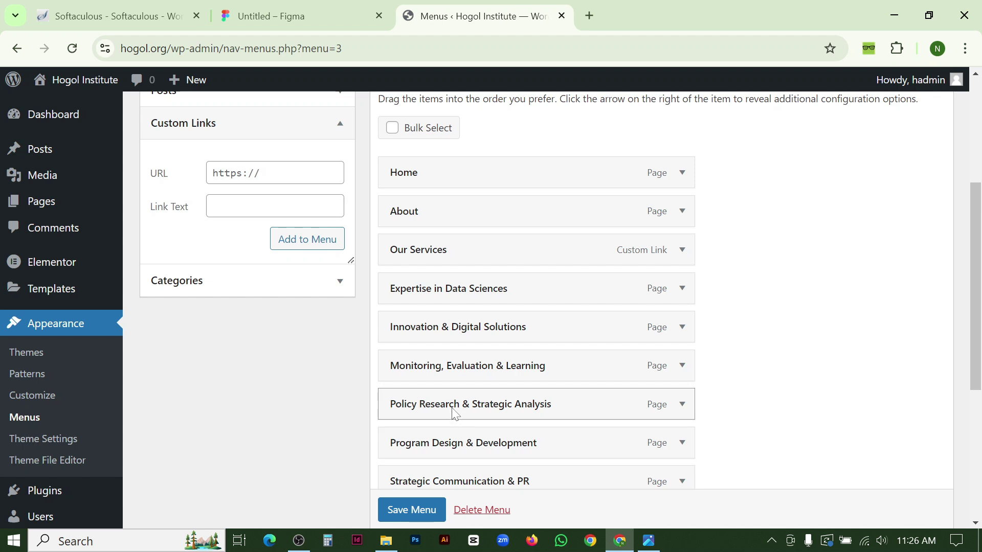
Nest Policy Research, Monitoring Evaluation & Learning, and Expertise in Data Sciences under Our Services
drag(455, 414, 467, 280)
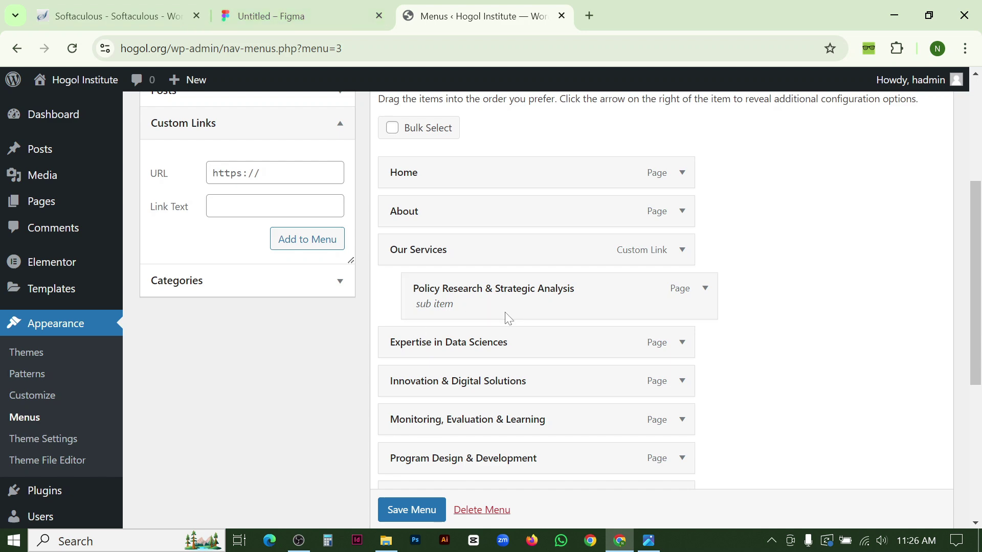
click(299, 17)
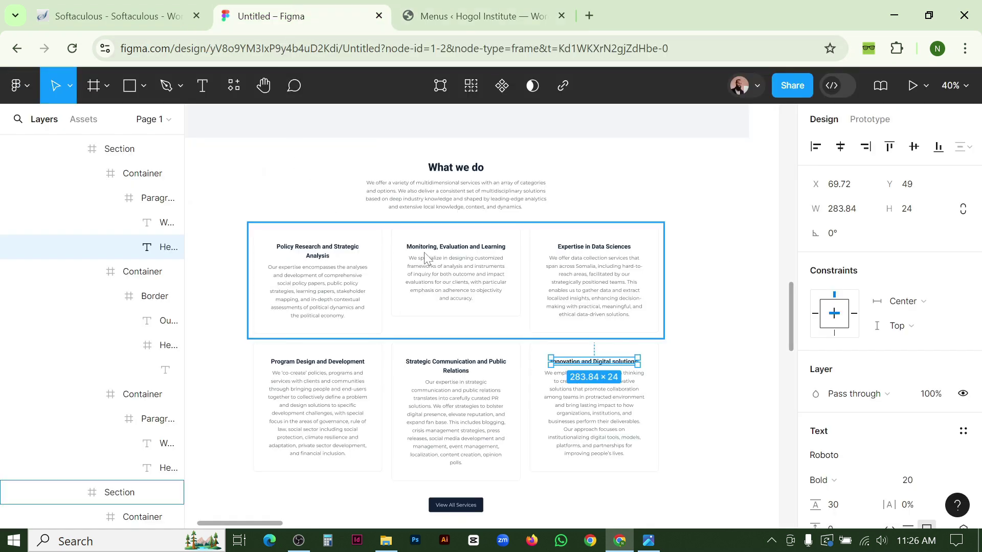
click(447, 13)
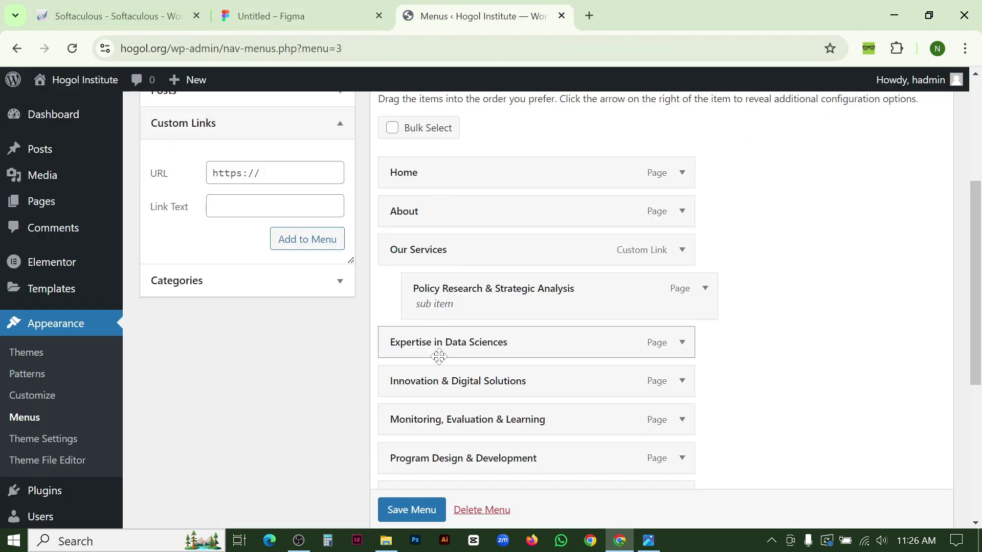
drag(443, 418, 437, 342)
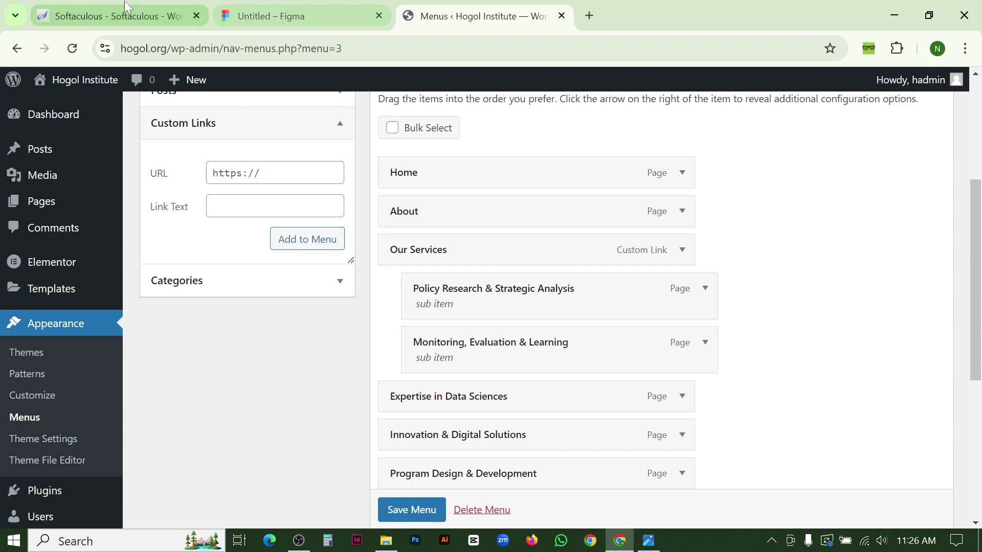
click(118, 16)
click(276, 16)
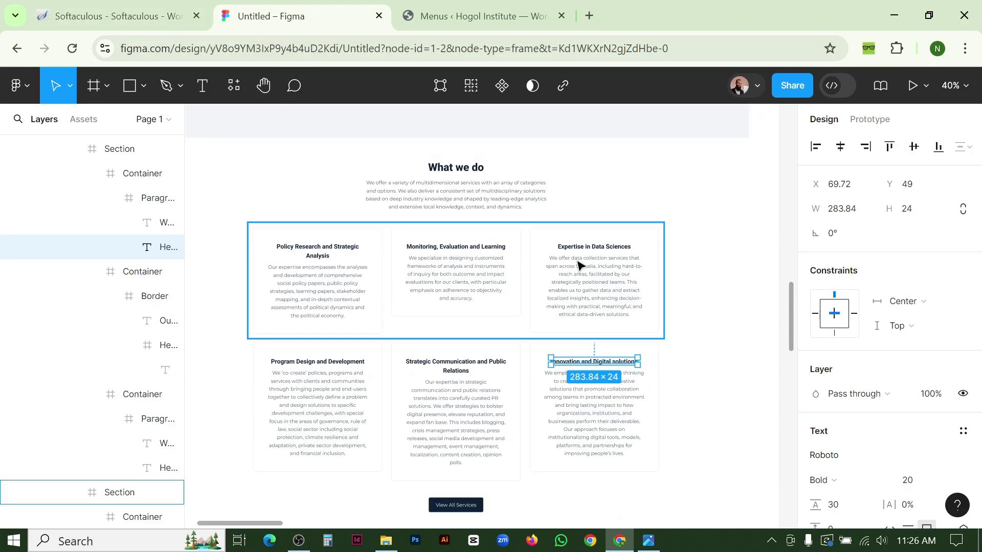
click(506, 15)
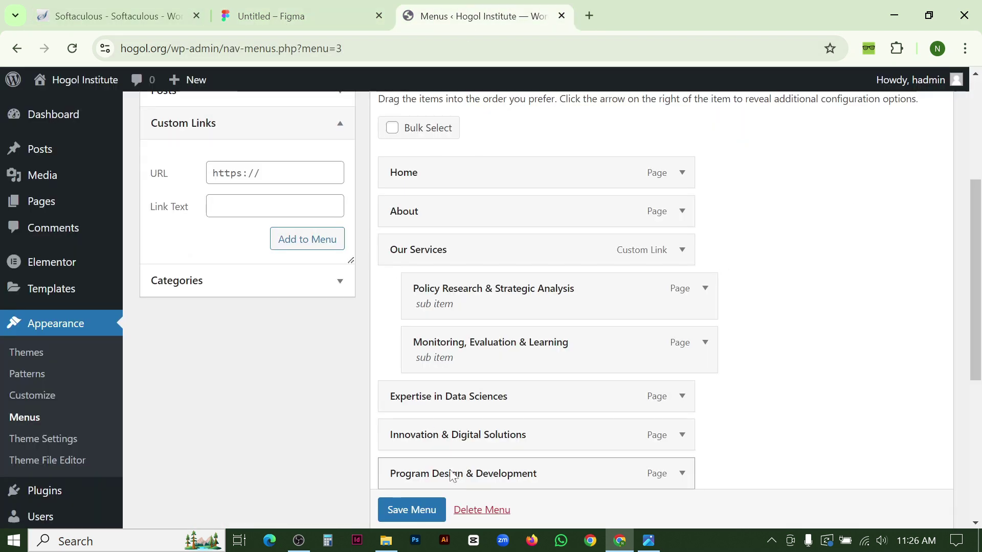
drag(456, 400, 436, 389)
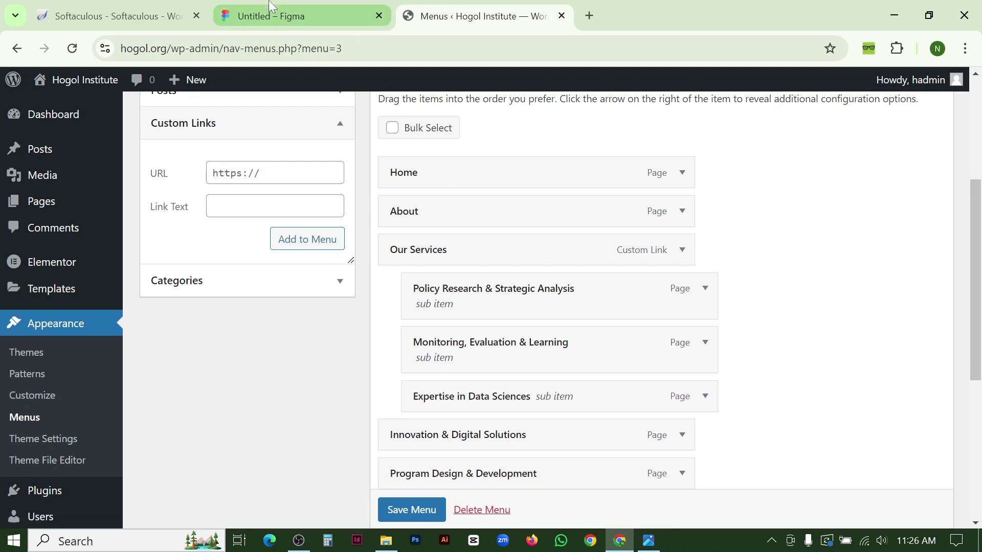
Nest Program Design & Development, the next service, and Innovation & Digital Solutions under Our Services
click(255, 5)
click(318, 376)
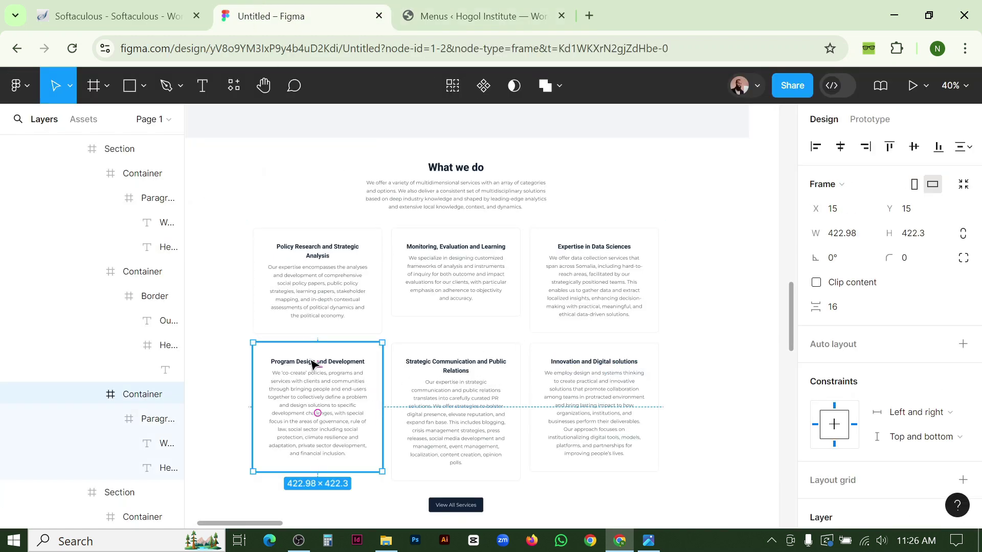
click(464, 4)
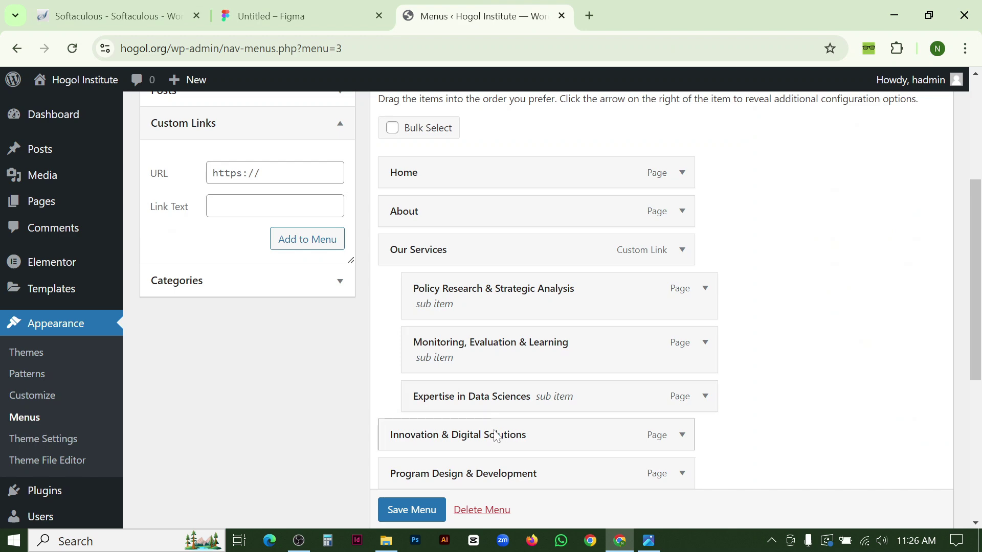
drag(484, 471, 444, 412)
click(286, 15)
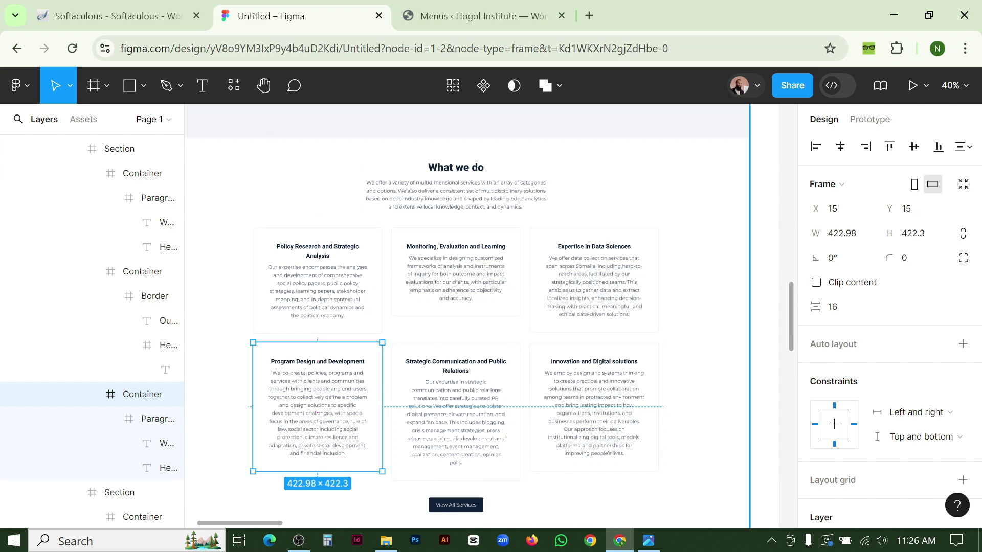
click(113, 15)
click(440, 16)
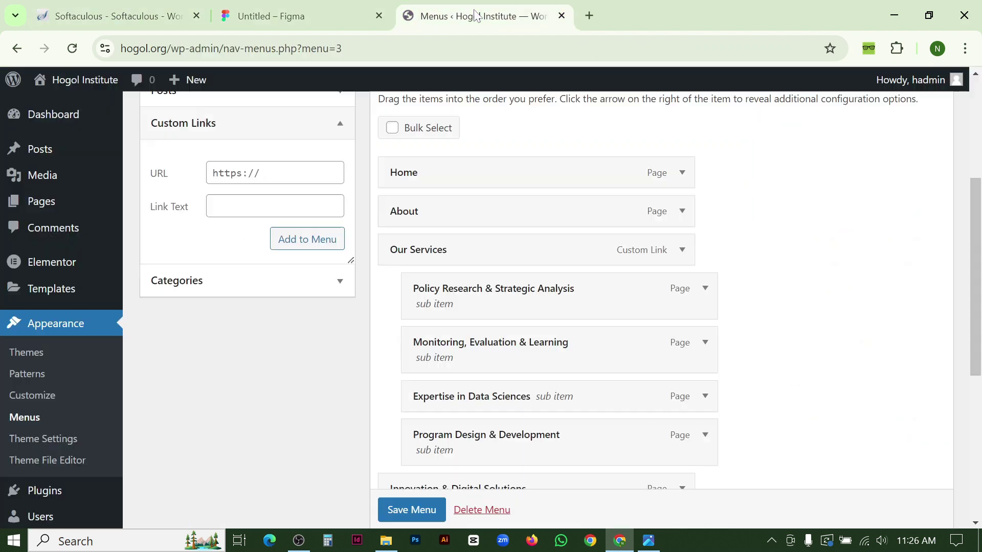
scroll(463, 461, down, 3)
drag(427, 376, 468, 339)
click(311, 10)
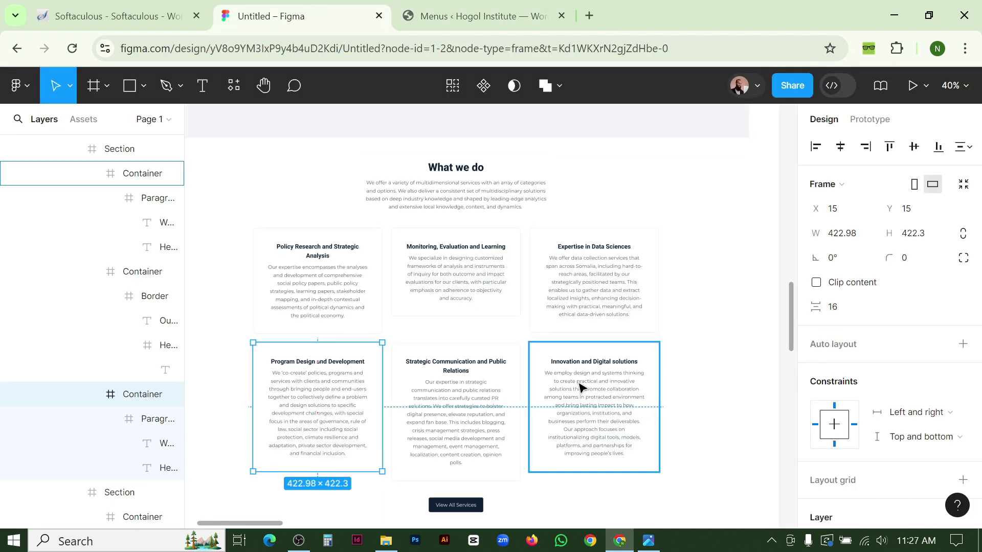
click(415, 16)
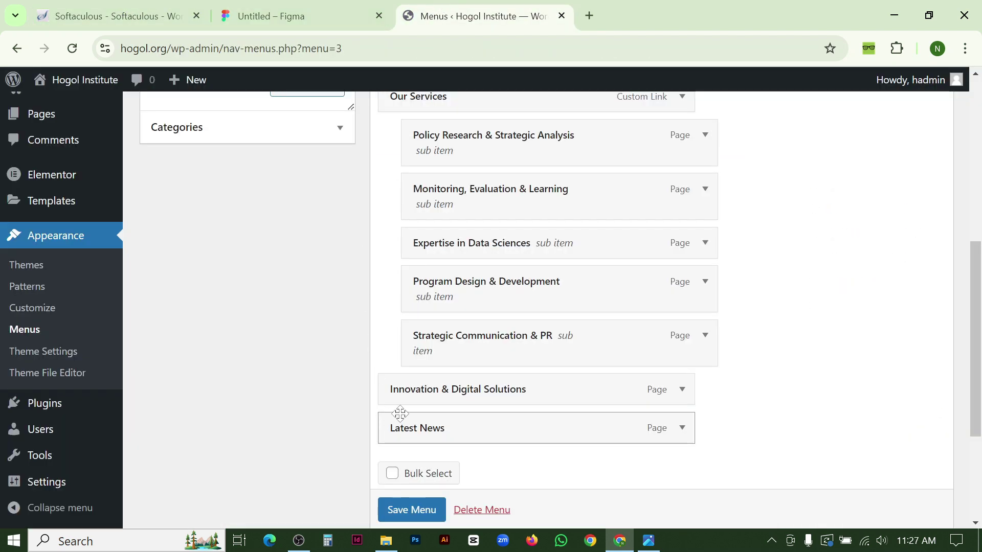
drag(407, 399, 461, 366)
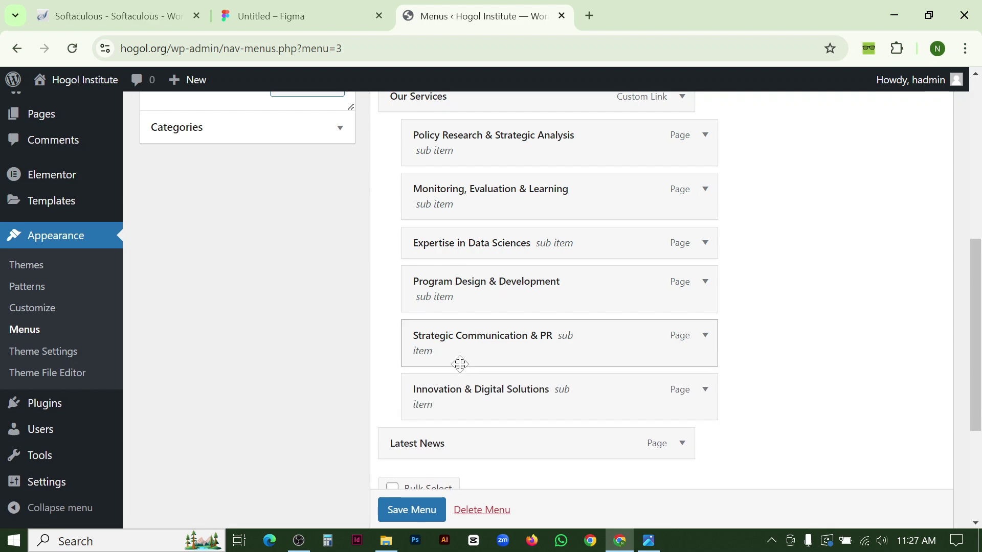
scroll(473, 384, down, 2)
scroll(471, 378, up, 10)
Save the Header Menu
click(411, 510)
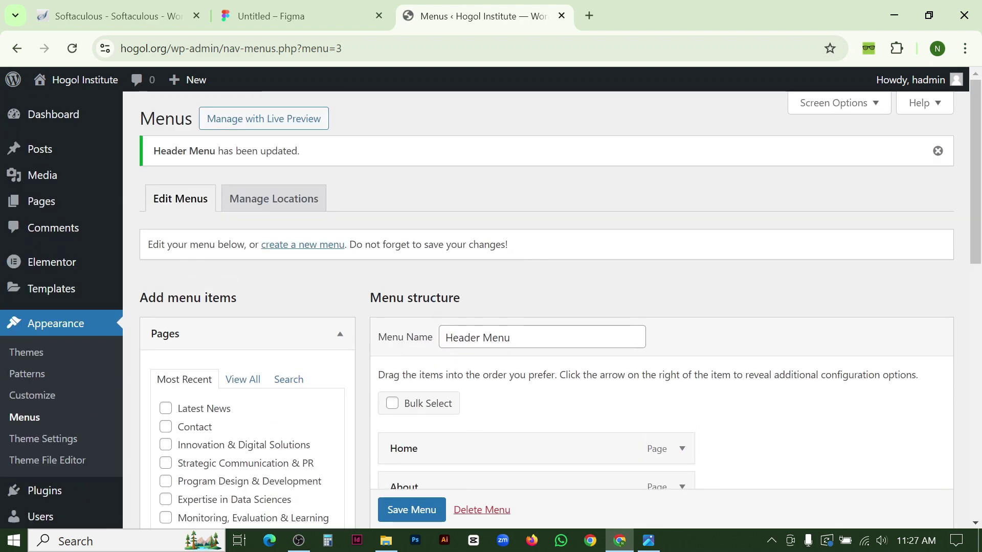
scroll(460, 486, down, 3)
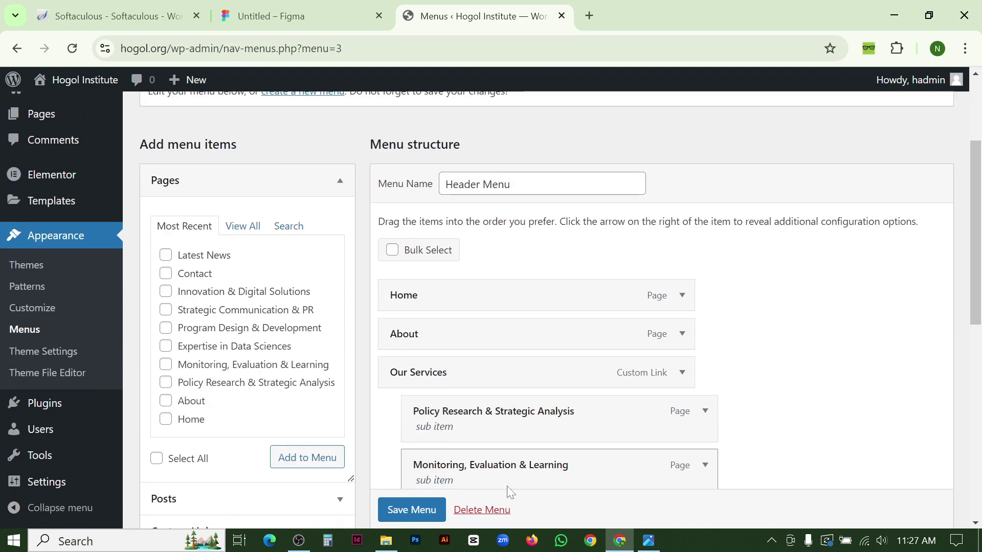
click(411, 509)
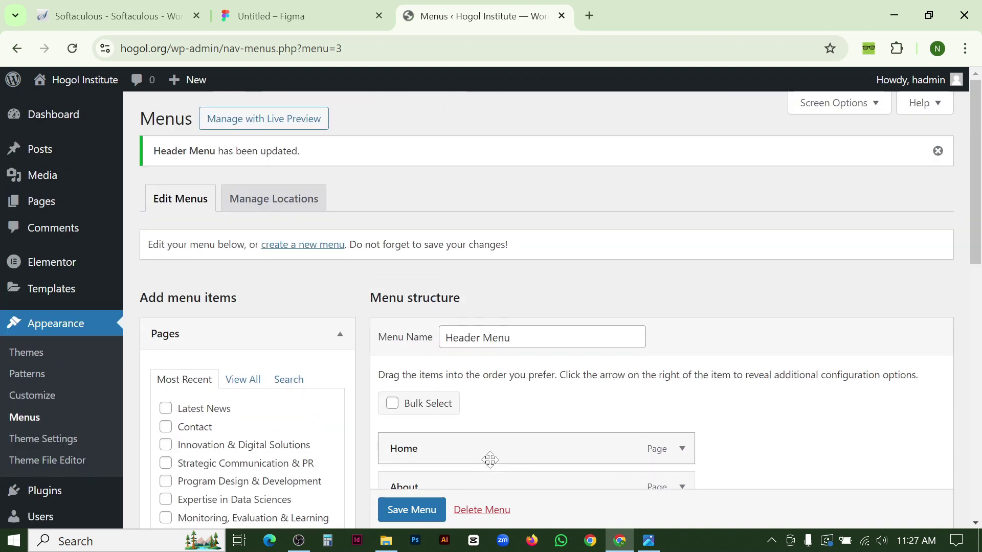
scroll(429, 431, down, 15)
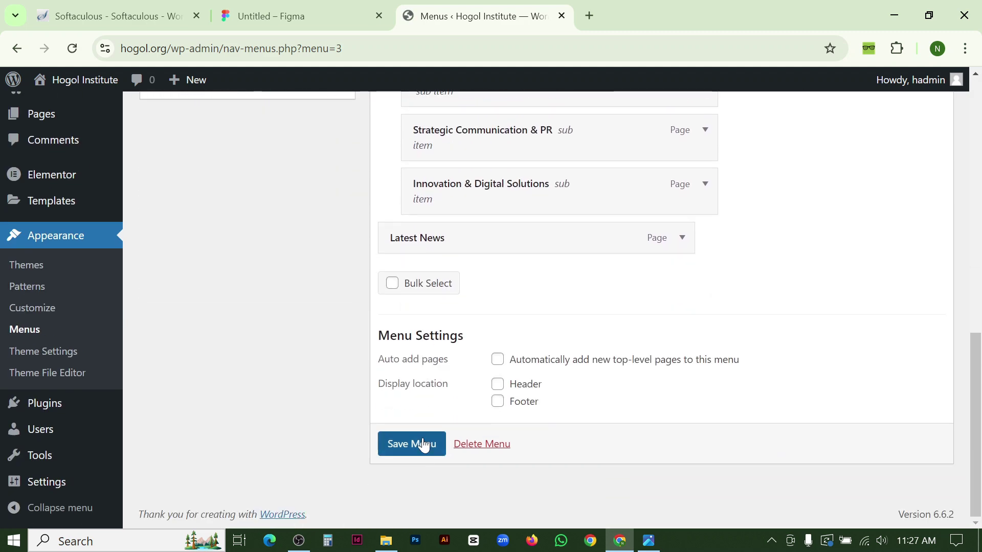
scroll(419, 444, up, 9)
scroll(423, 443, up, 5)
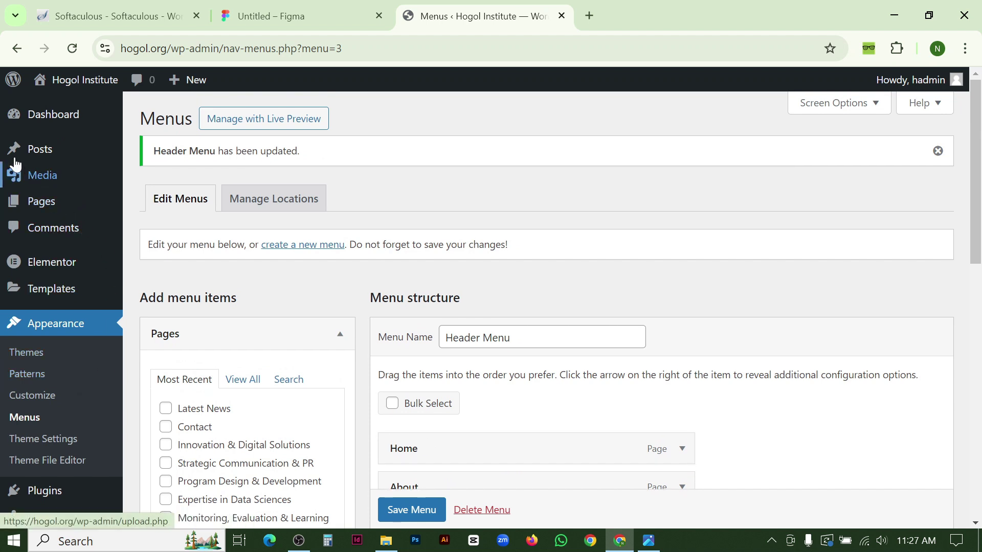
Open the Home page from All Pages in the block editor
mouse_move(72, 120)
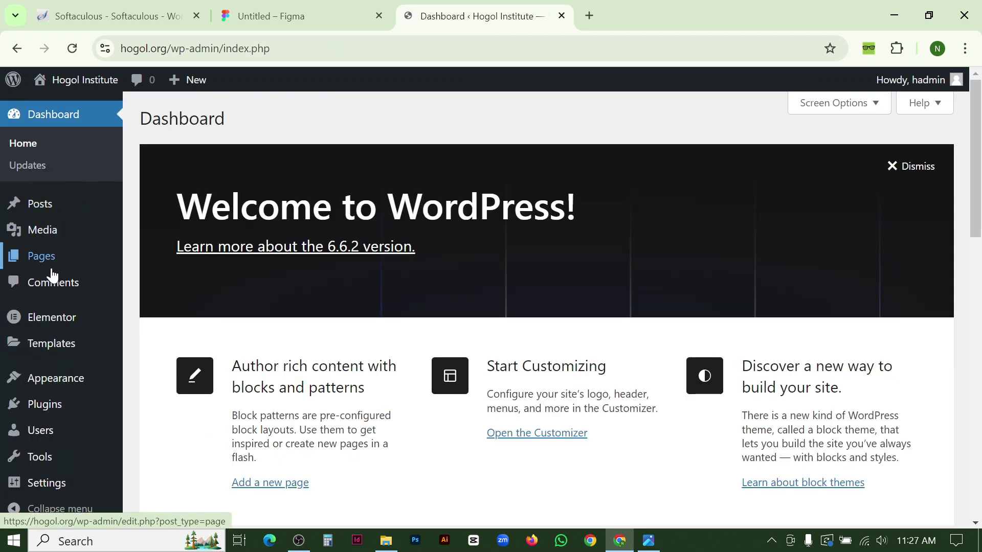
mouse_move(75, 276)
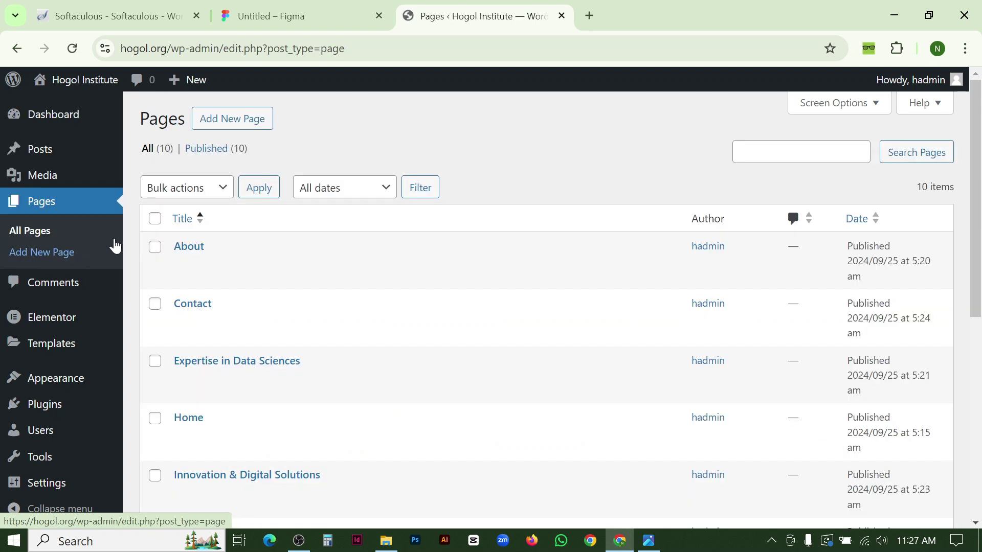
mouse_move(276, 246)
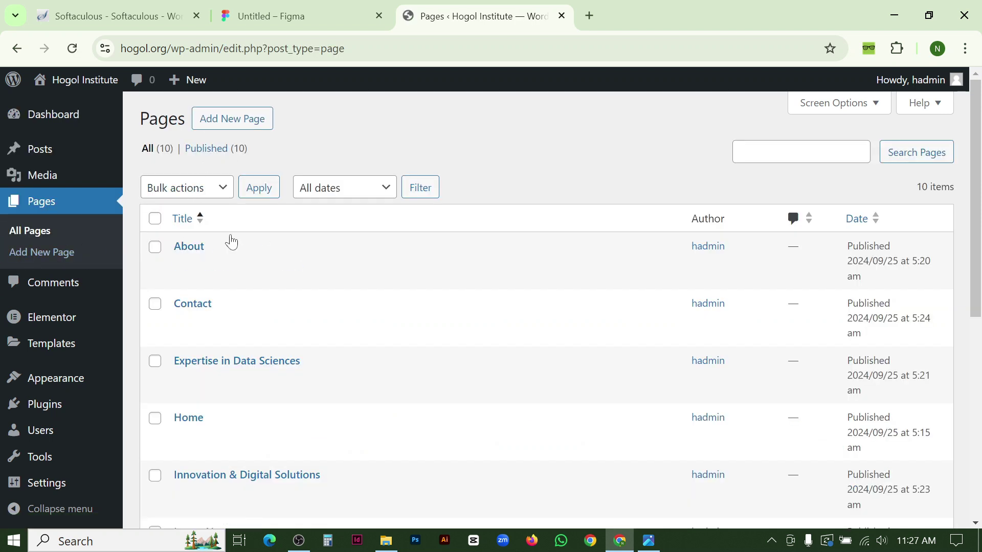
scroll(208, 409, down, 1)
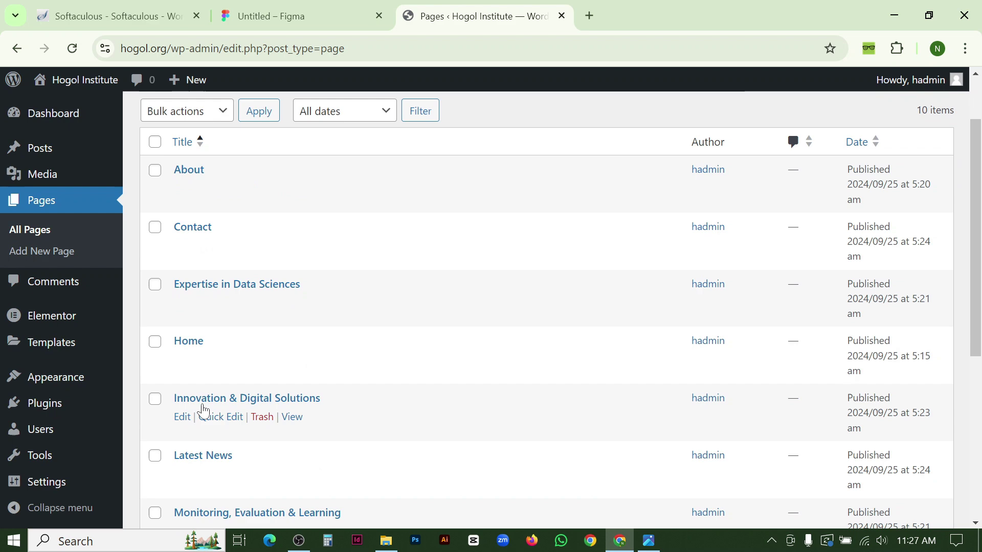
click(184, 342)
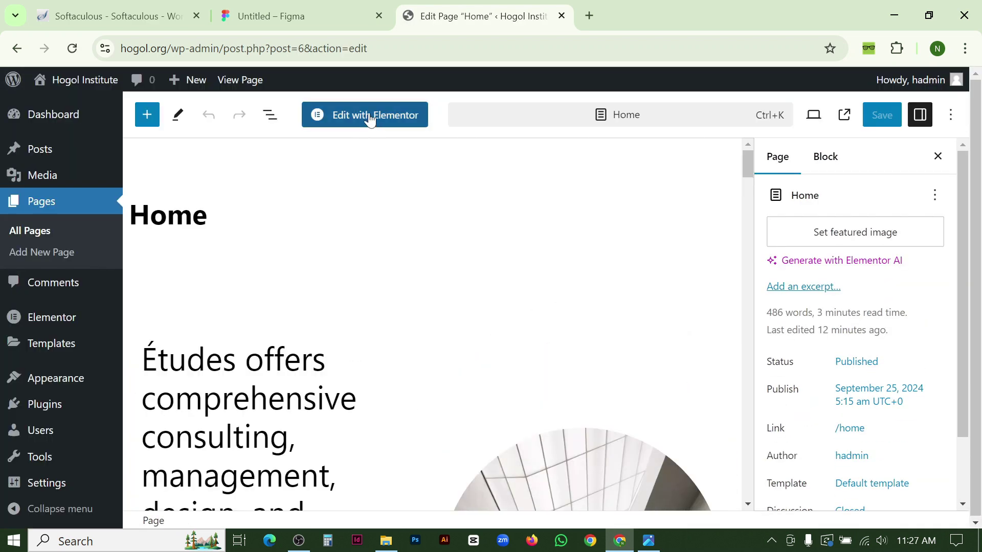
Launch Elementor on the Home page, dismiss notifications, and delete its only container
click(370, 116)
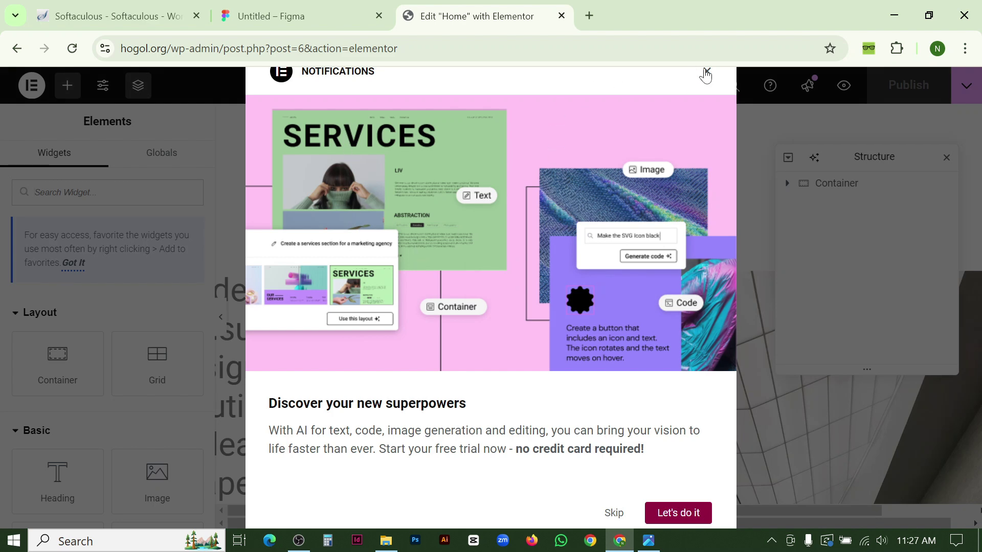
click(705, 72)
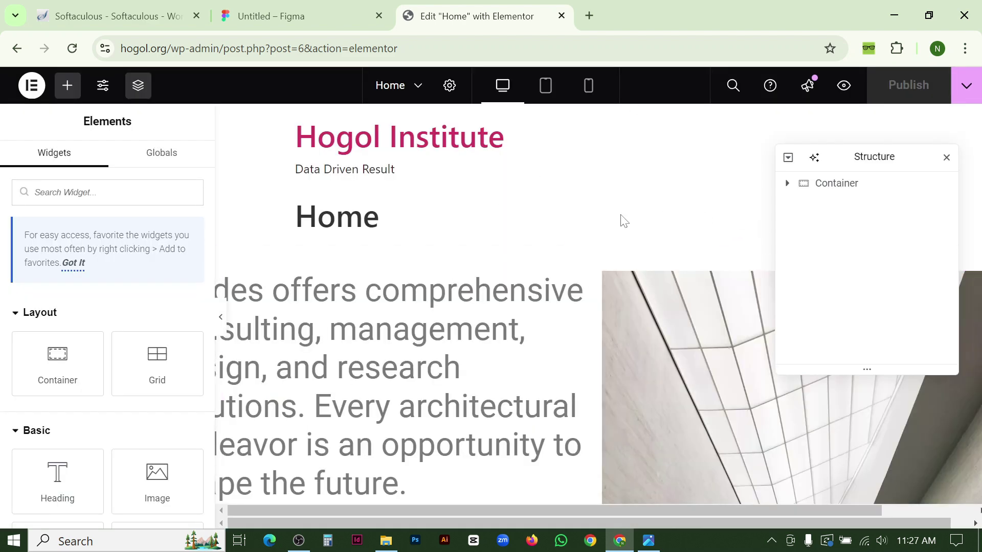
scroll(680, 346, down, 10)
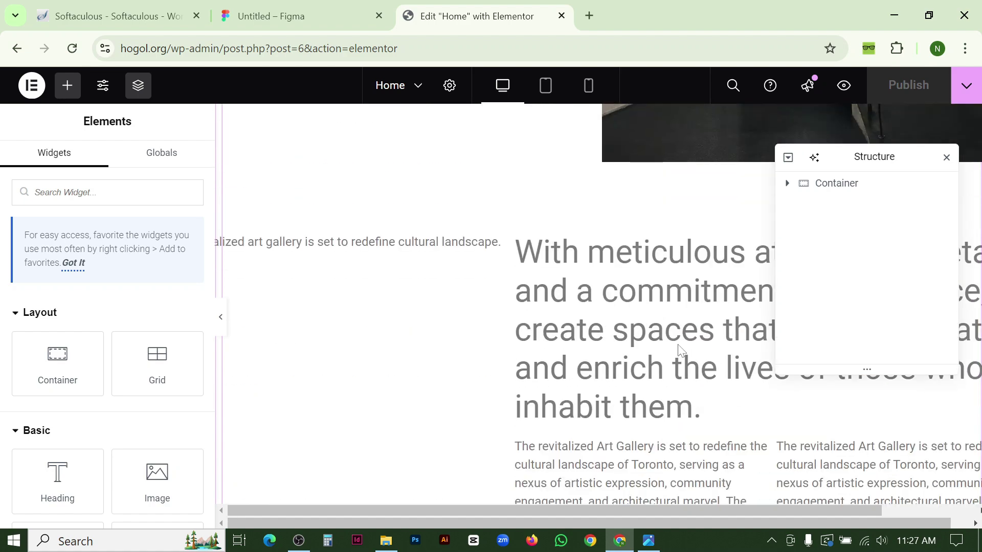
scroll(676, 343, up, 7)
scroll(671, 341, up, 3)
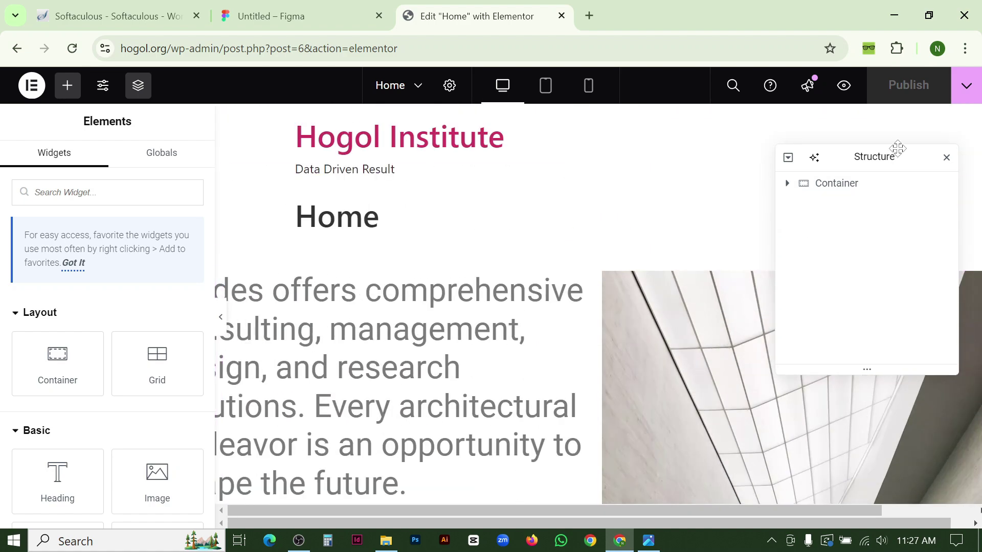
click(841, 190)
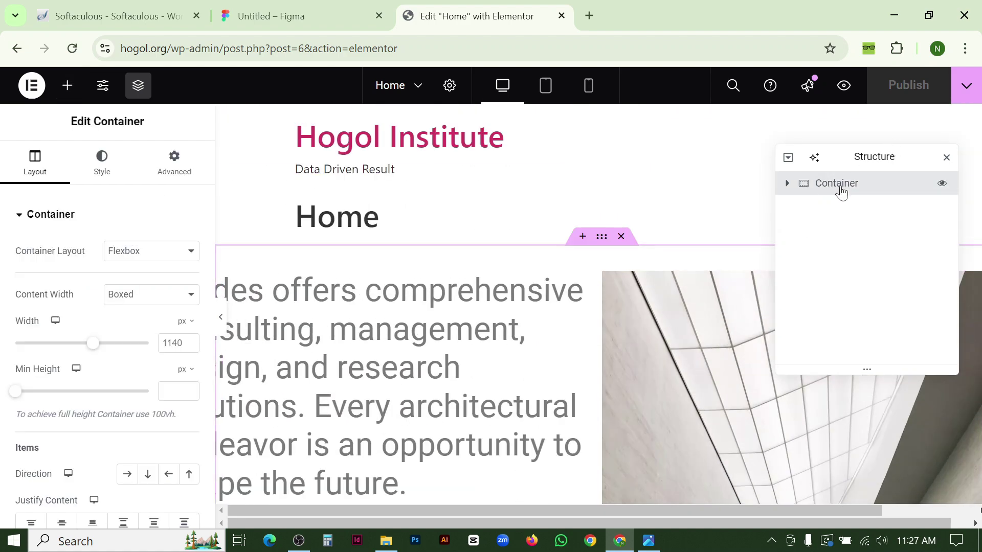
click(620, 236)
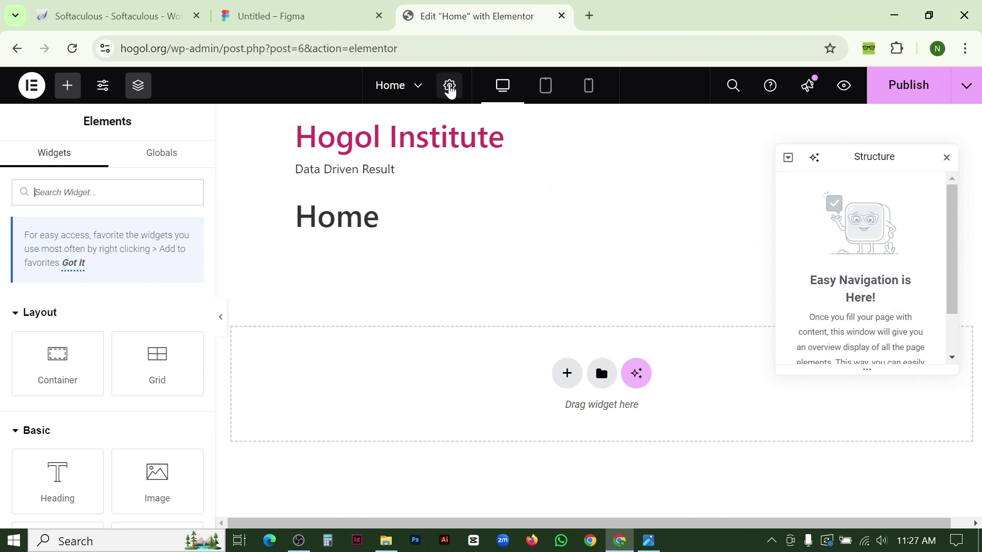
Set the Home page layout to Elementor Full Width and publish it
click(450, 88)
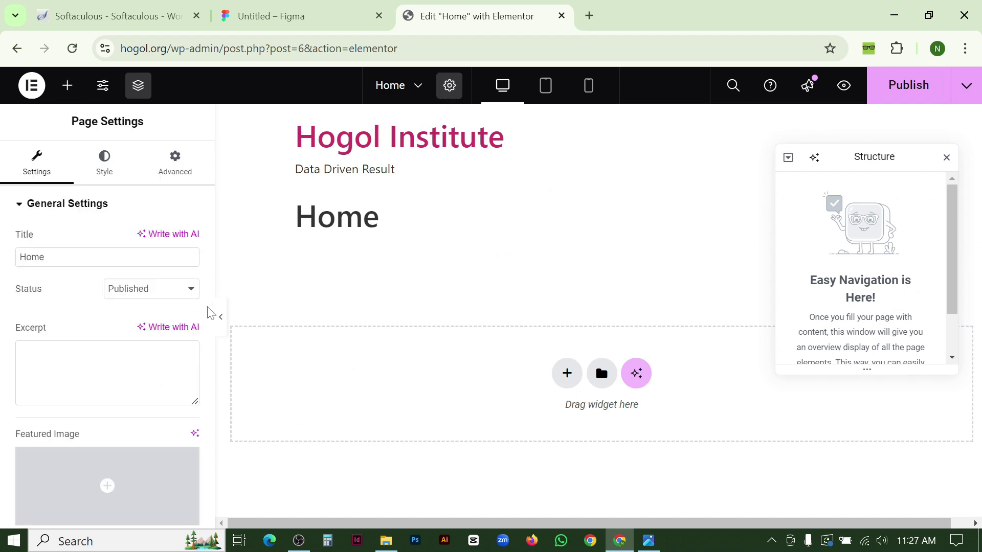
scroll(165, 355, down, 5)
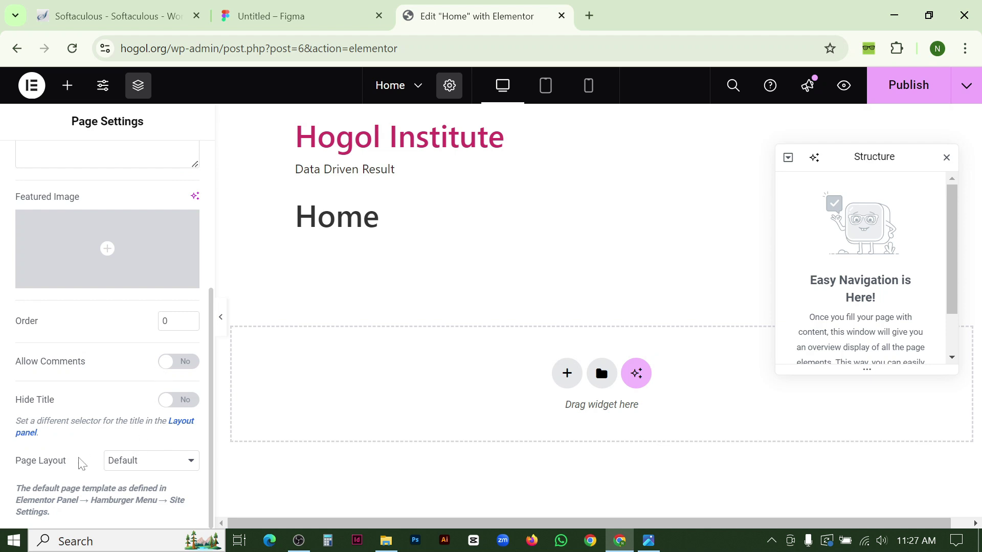
click(135, 462)
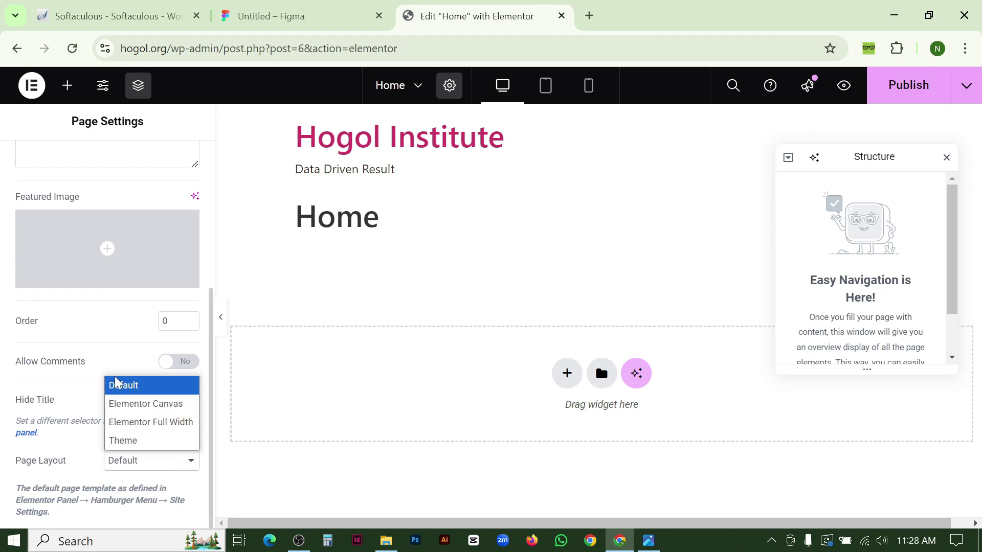
click(127, 423)
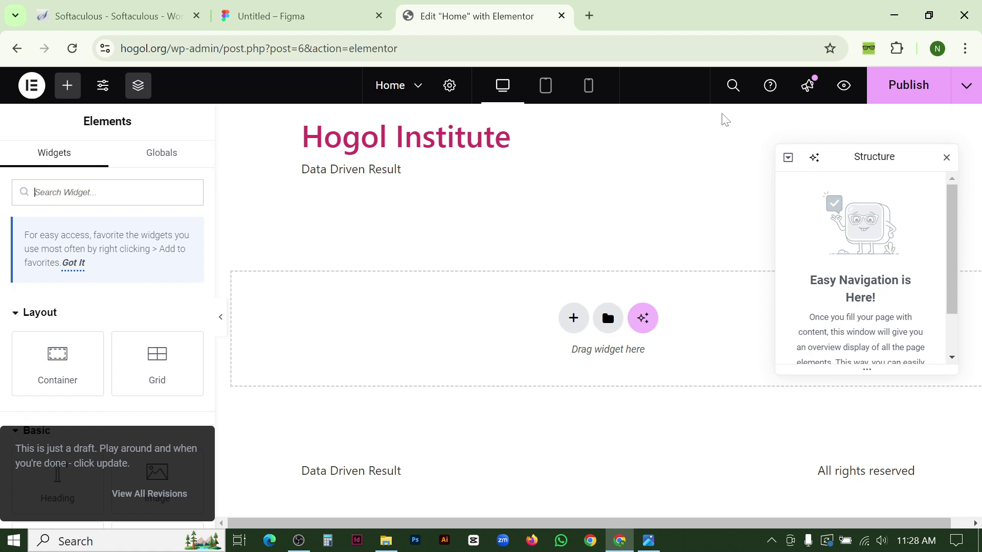
click(889, 88)
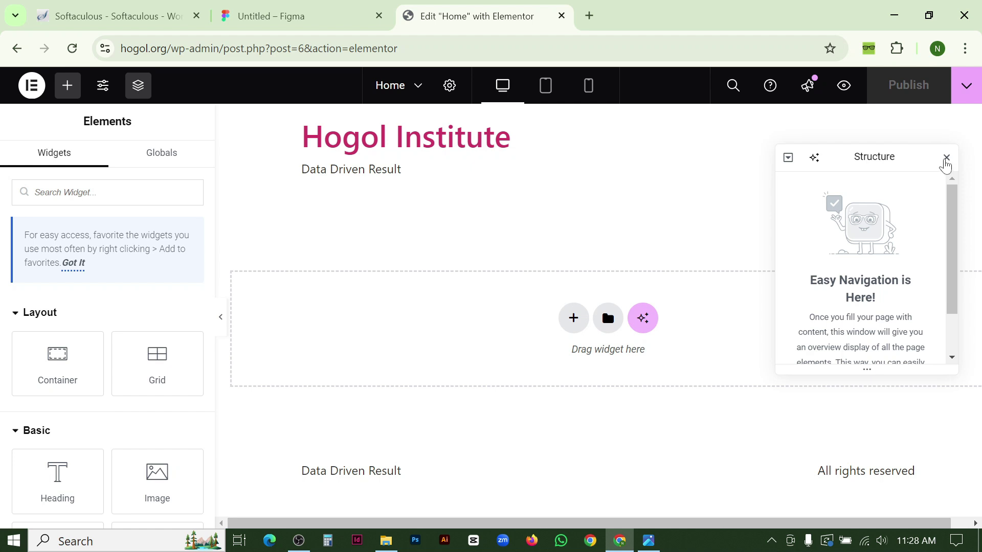
Close the Structure panel and open Site Settings > Global Colors
click(945, 158)
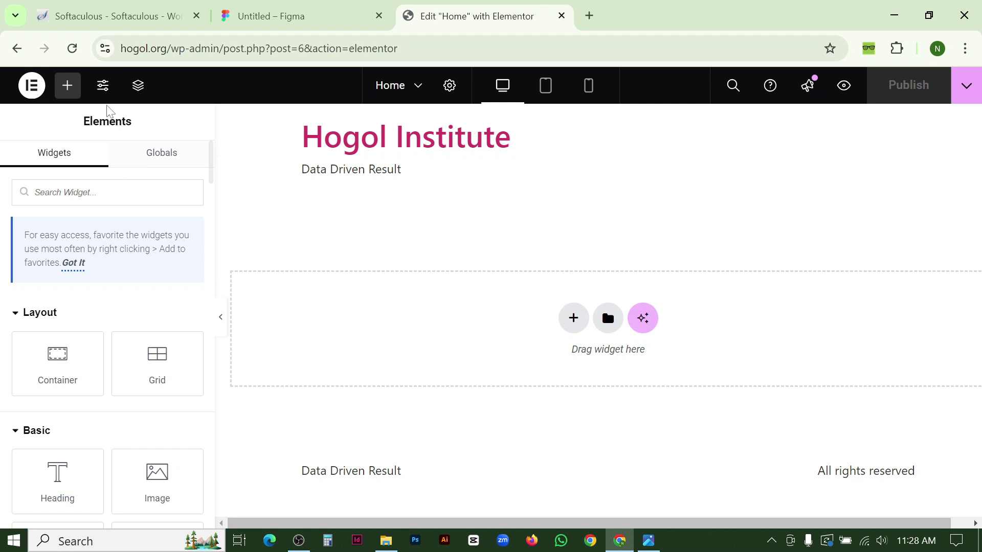
click(103, 94)
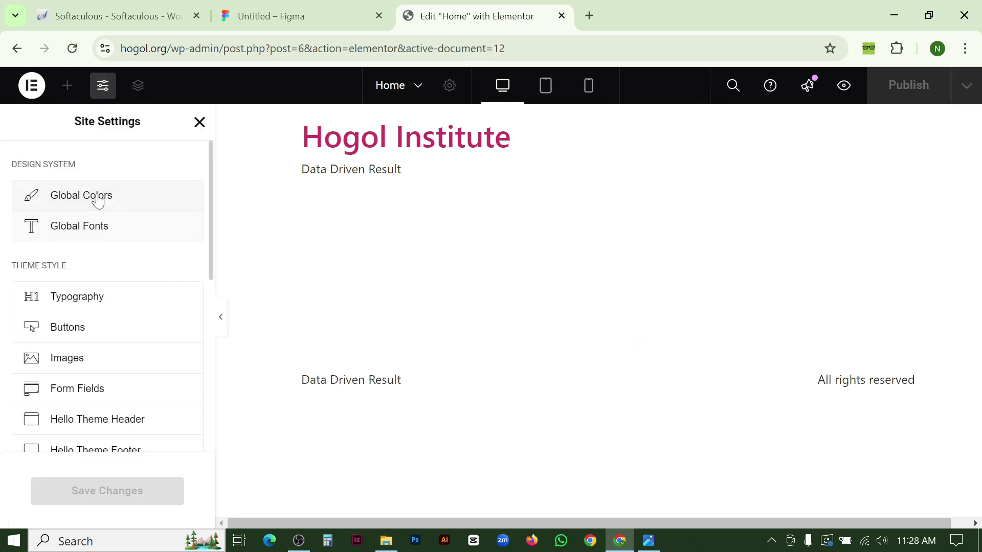
click(99, 201)
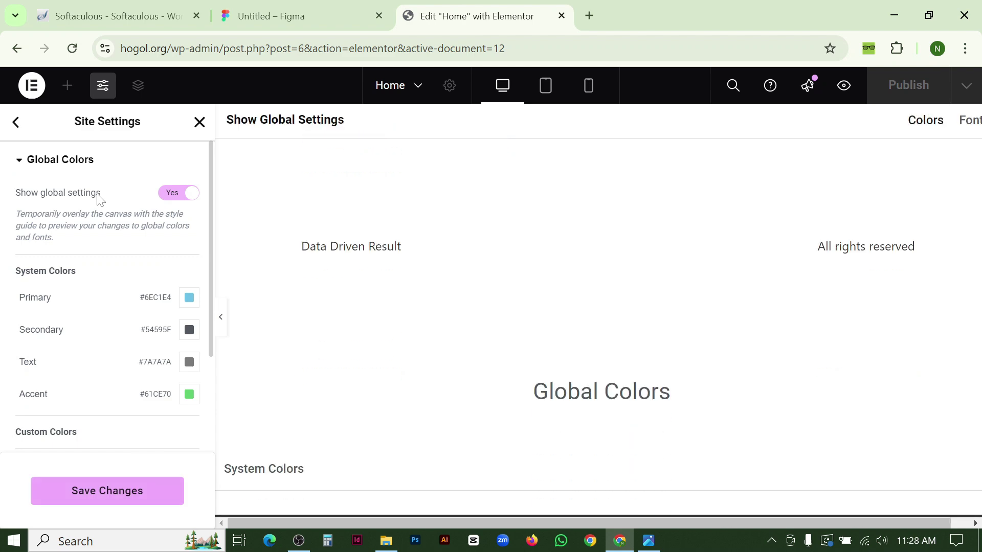
click(276, 16)
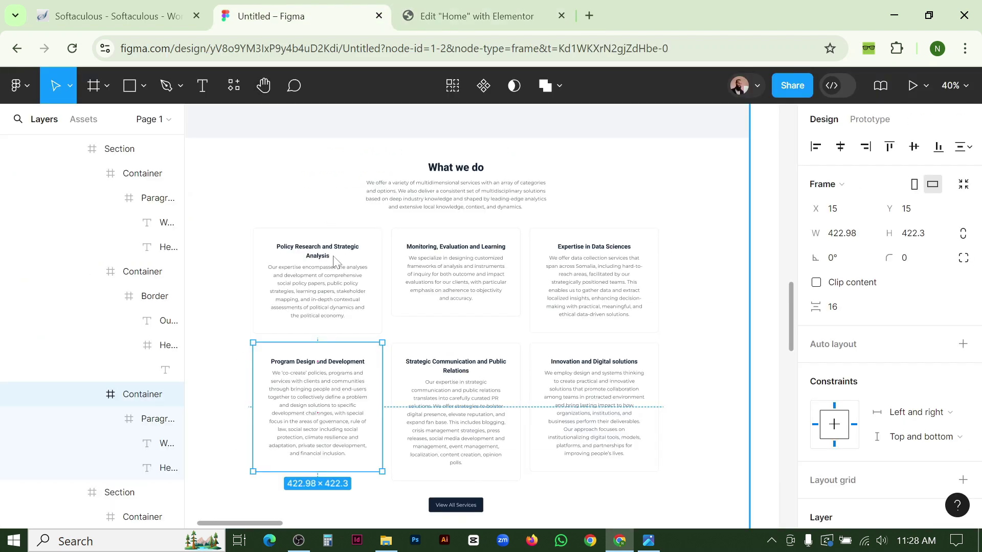
Pan and zoom the Figma canvas over the page frames toward the colour swatch frames
scroll(341, 284, down, 5)
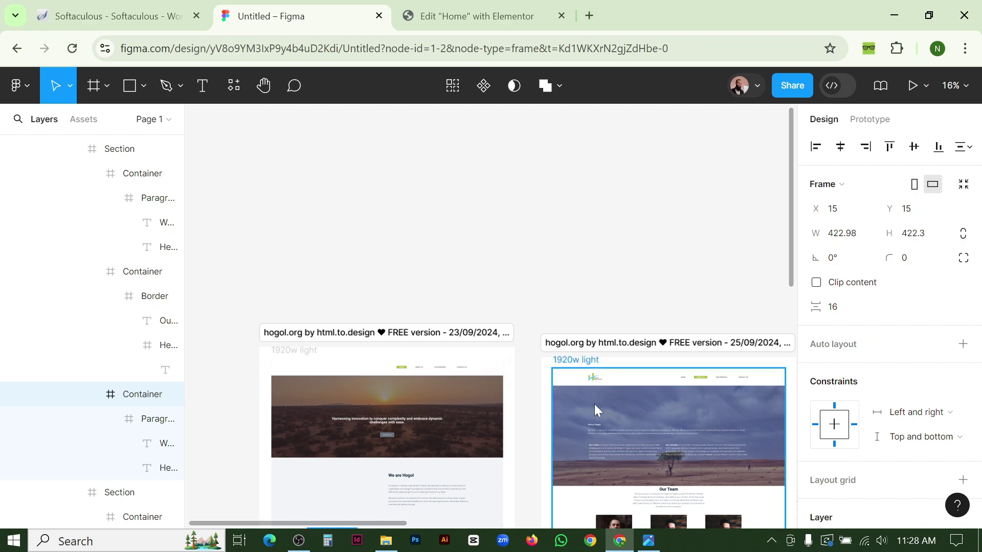
scroll(627, 394, up, 4)
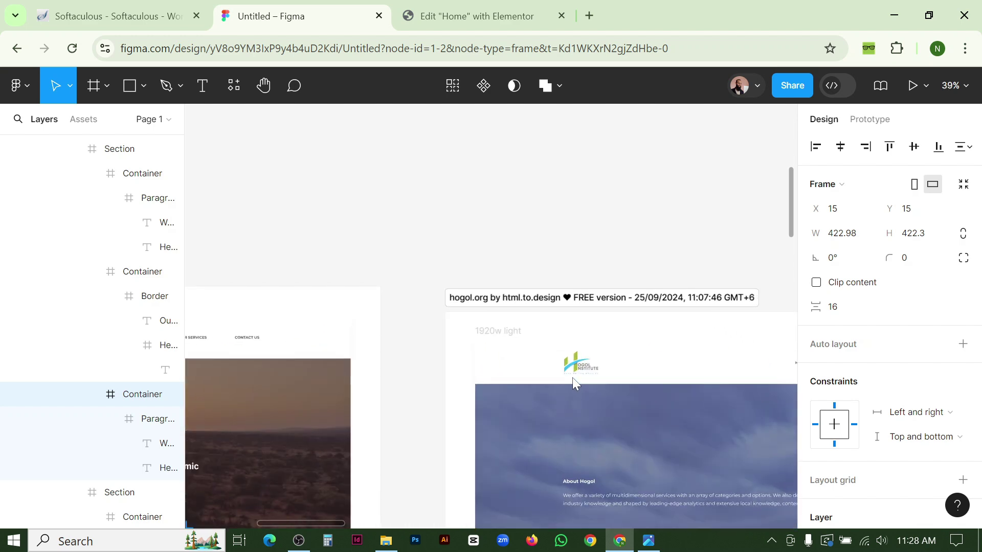
scroll(572, 378, up, 3)
scroll(573, 373, down, 6)
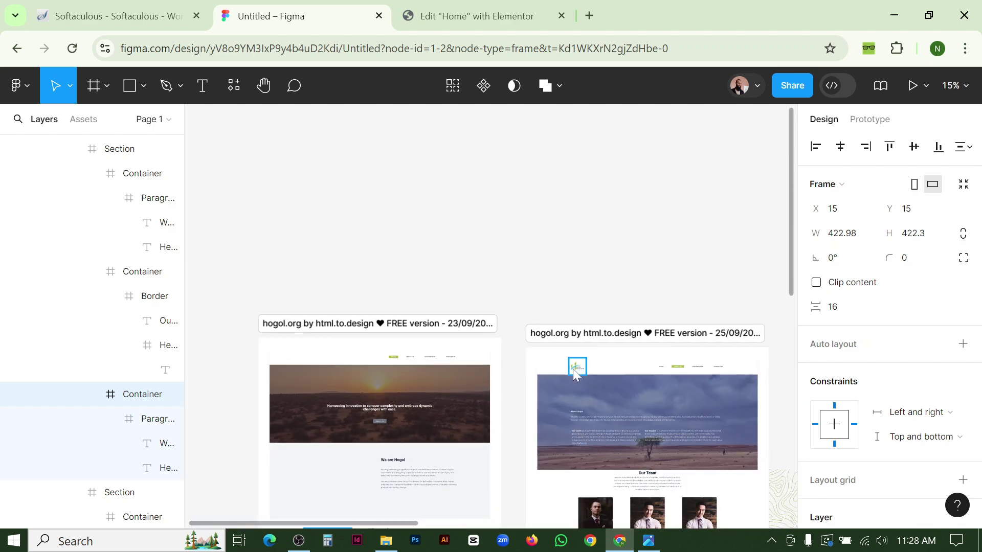
scroll(409, 352, down, 4)
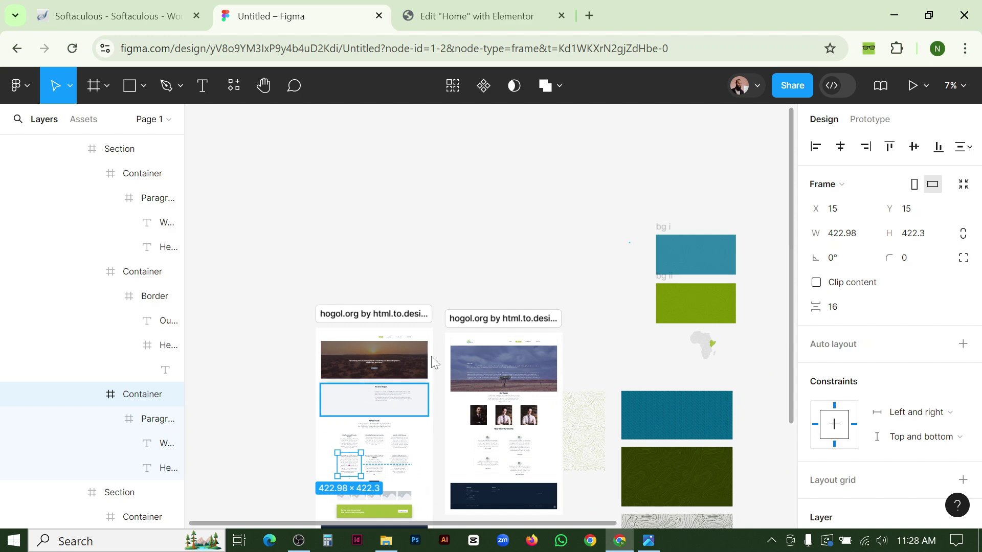
drag(649, 302, 613, 164)
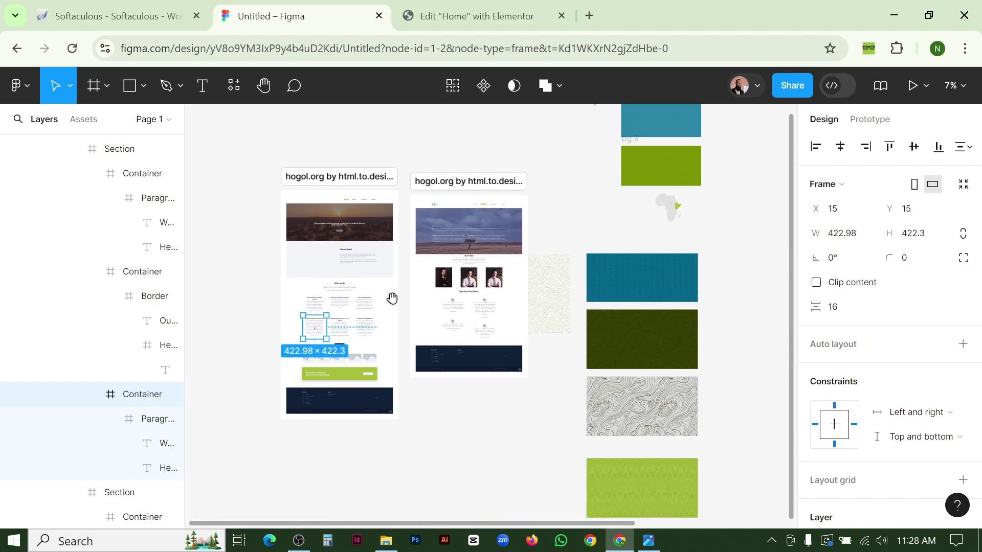
drag(392, 298, 580, 418)
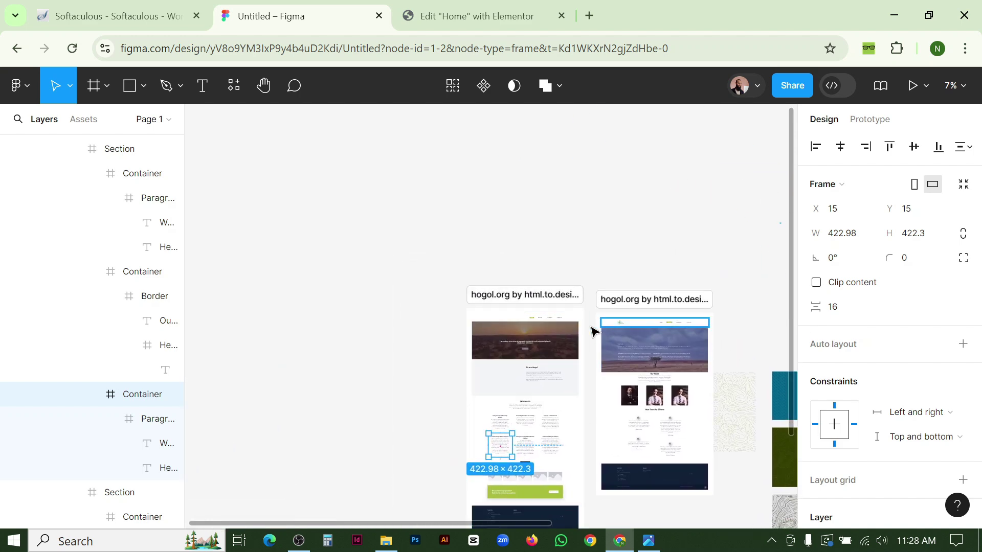
scroll(563, 327, up, 3)
scroll(404, 389, down, 2)
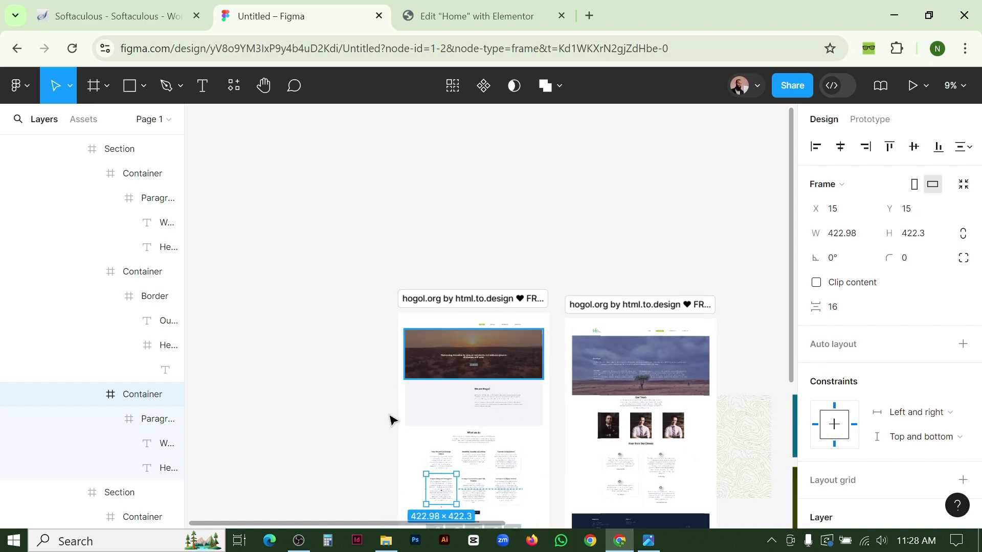
scroll(390, 420, down, 5)
scroll(497, 391, down, 2)
drag(568, 330, 334, 461)
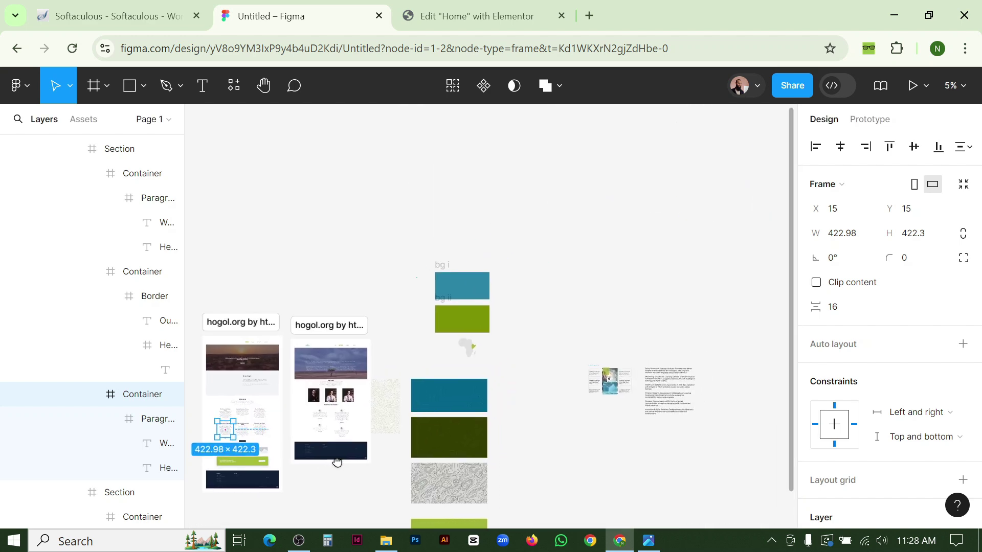
Move the small cyan 3DC2F0 Rectangle 5 to the left, near the bg frames
scroll(408, 372, up, 1)
scroll(439, 399, up, 5)
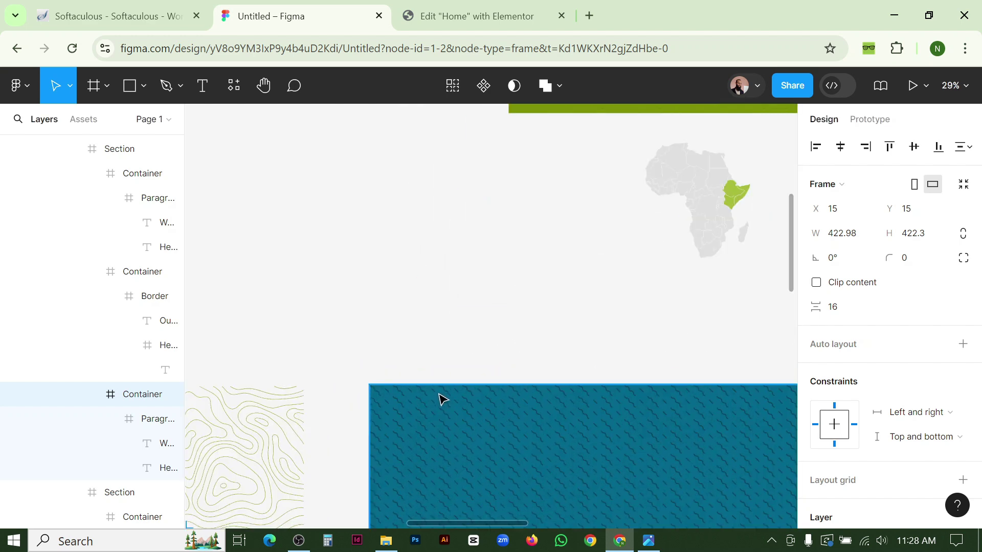
scroll(441, 399, up, 5)
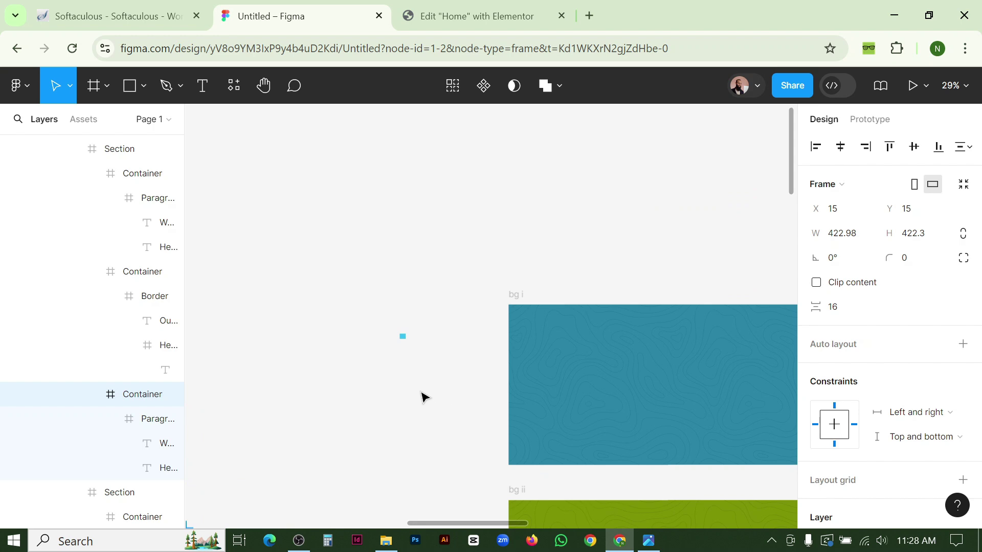
scroll(390, 353, up, 10)
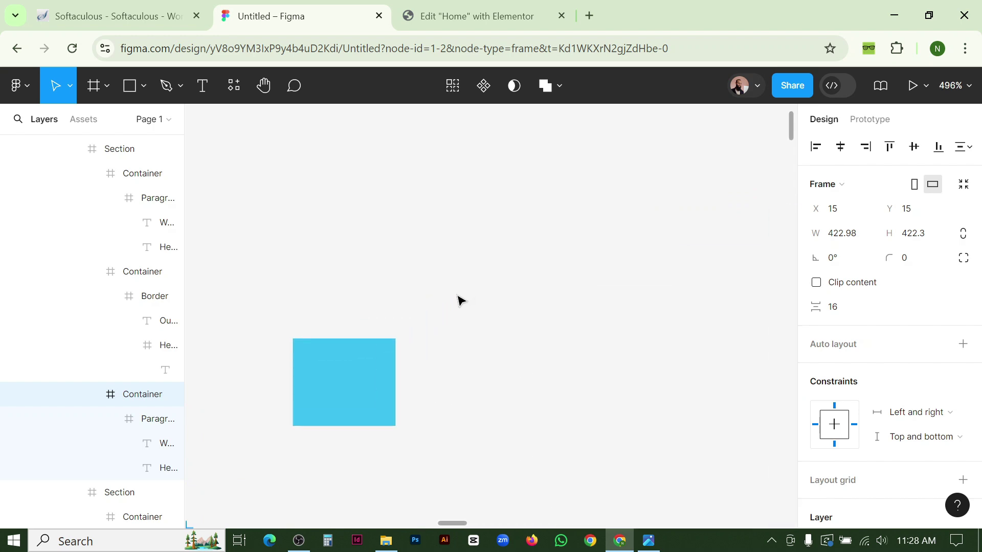
scroll(459, 300, down, 10)
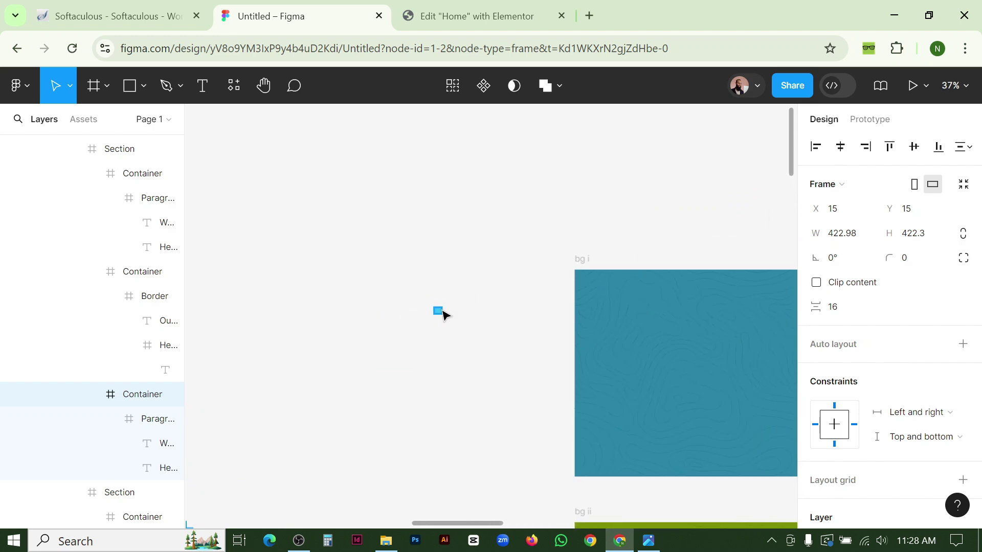
scroll(443, 315, down, 2)
drag(439, 323, 248, 288)
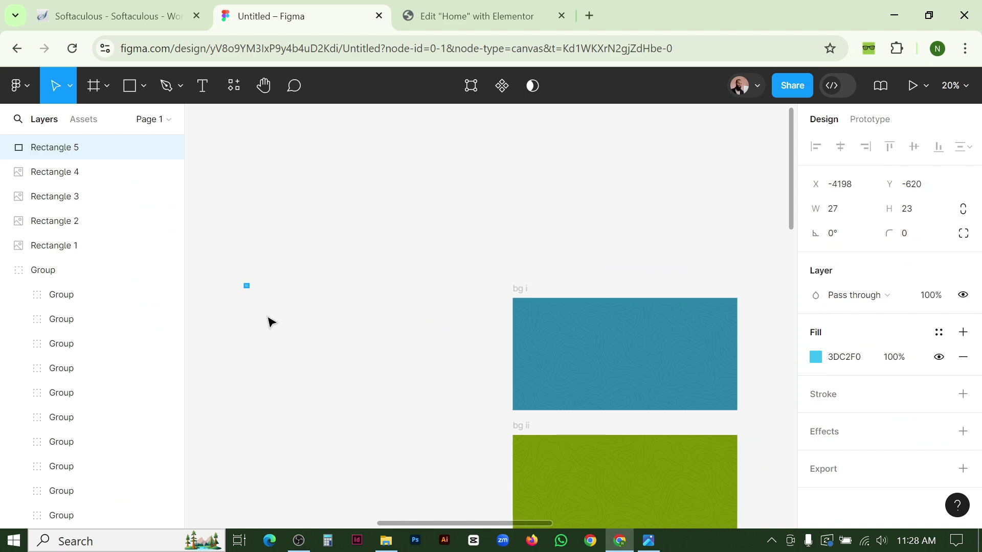
scroll(268, 320, down, 2)
drag(279, 337, 551, 405)
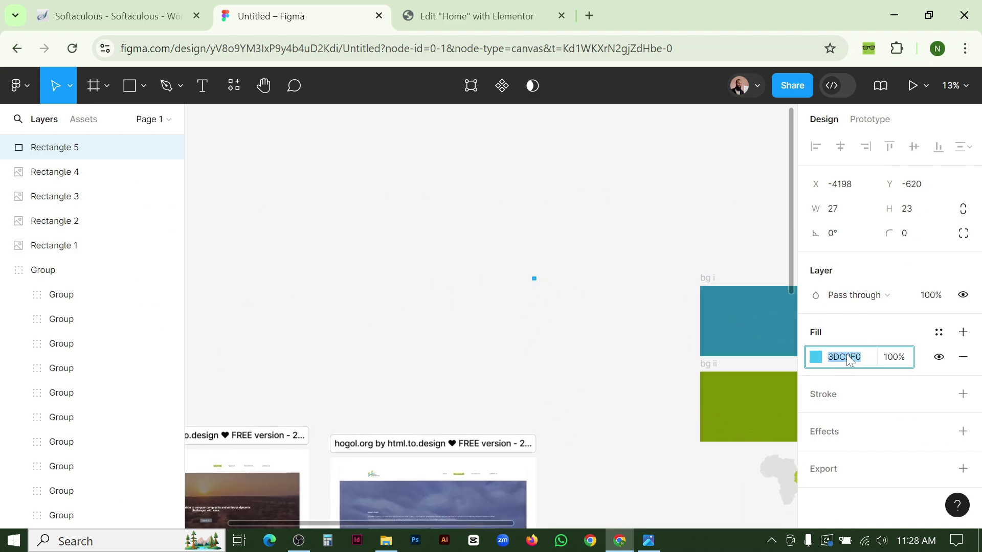
Paste 3DC2F0 as the Secondary global colour, replacing #54595F
click(414, 18)
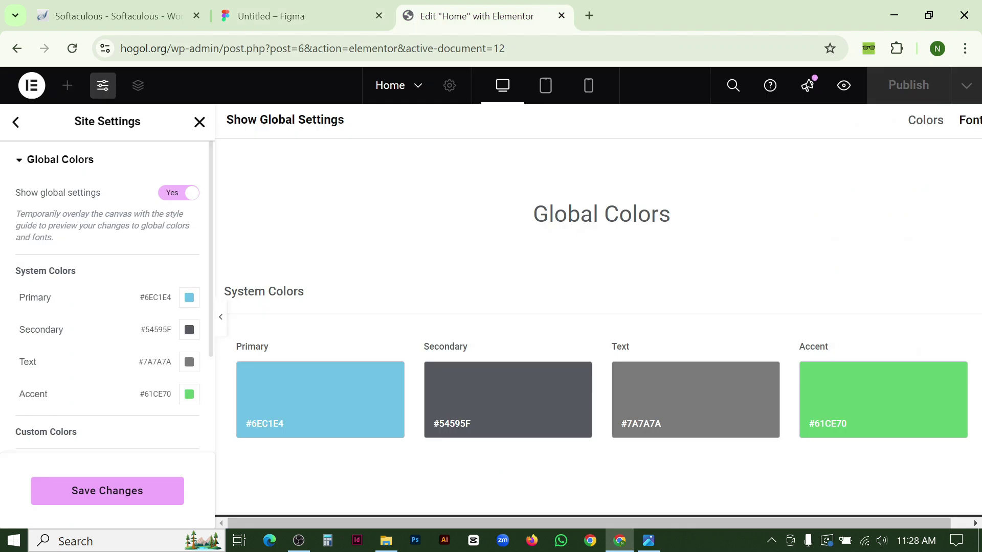
click(189, 331)
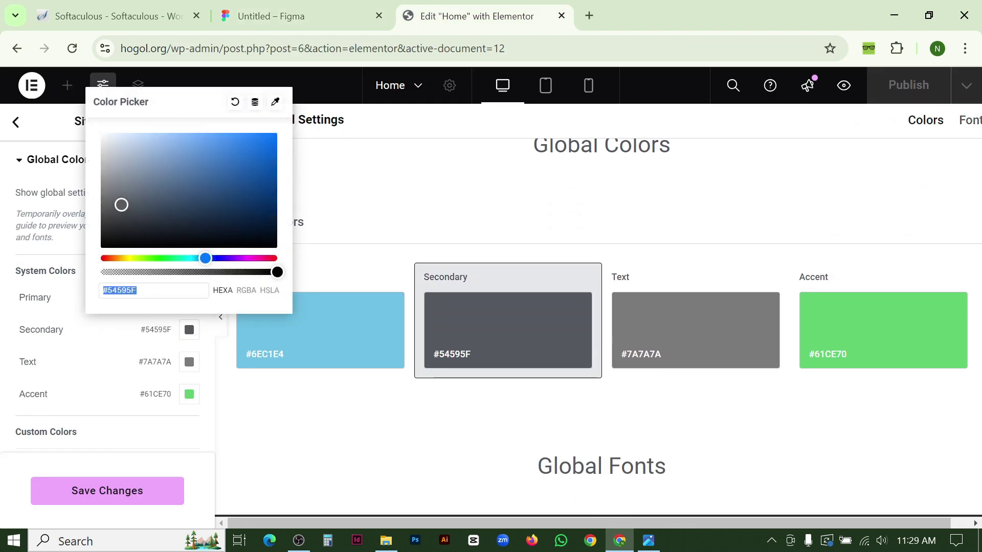
text(3DC2F0)
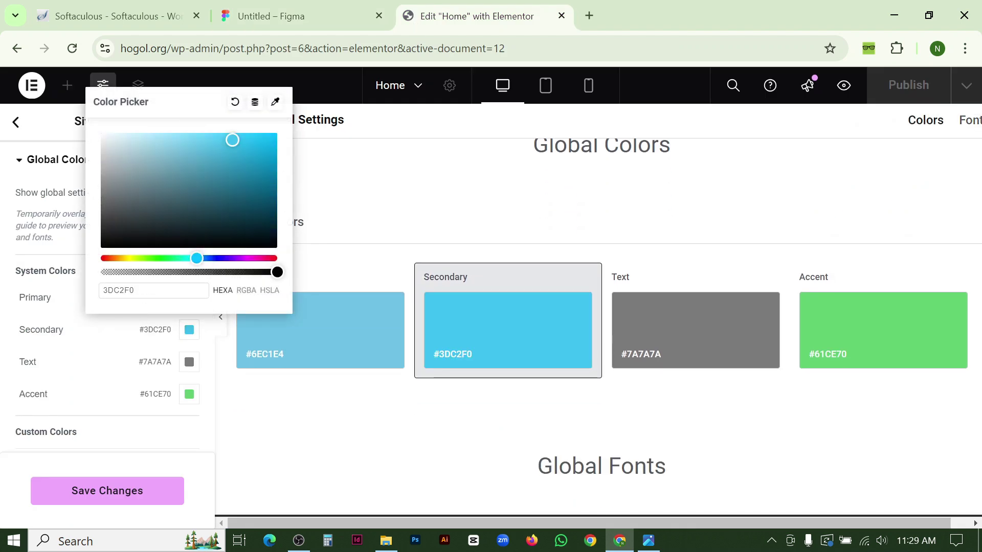
click(4, 353)
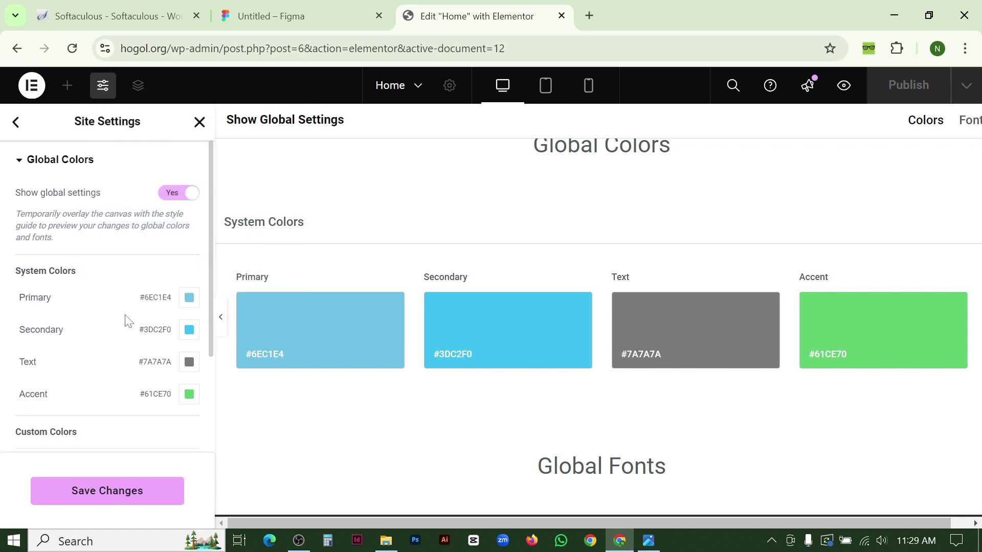
Select the hogol header's green HOME navigation button to get its A5BC3C fill
click(311, 15)
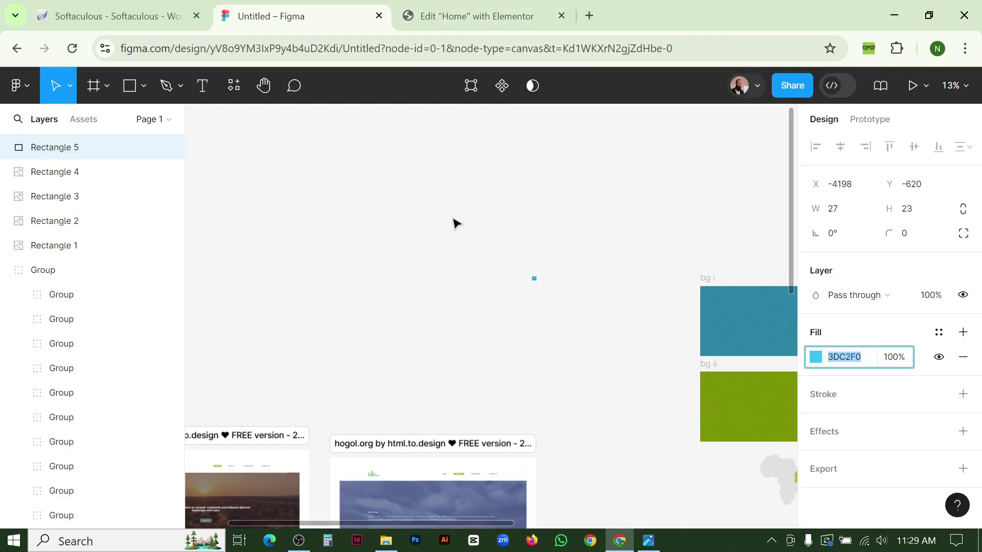
scroll(468, 382, down, 2)
drag(555, 241, 320, 372)
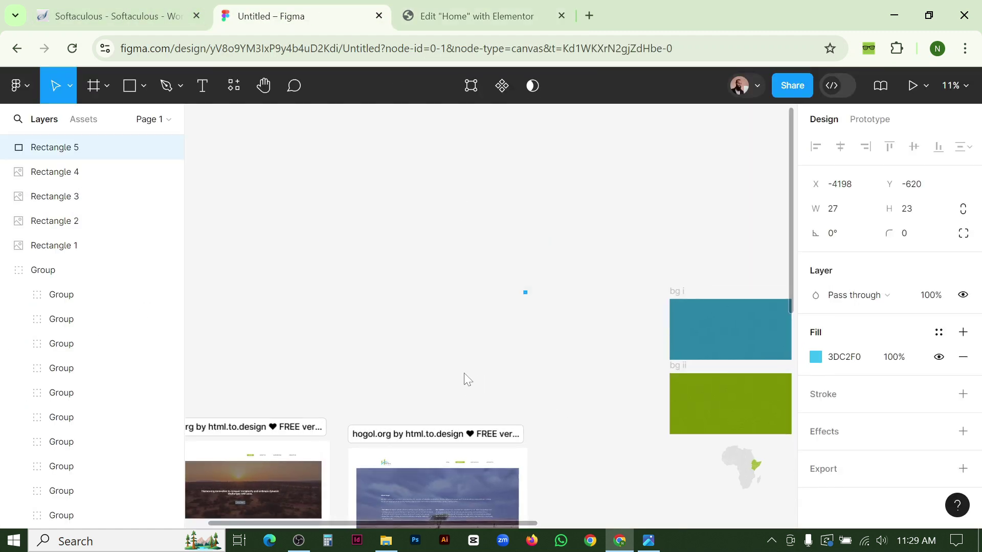
key(space)
drag(448, 318, 585, 271)
scroll(460, 342, up, 6)
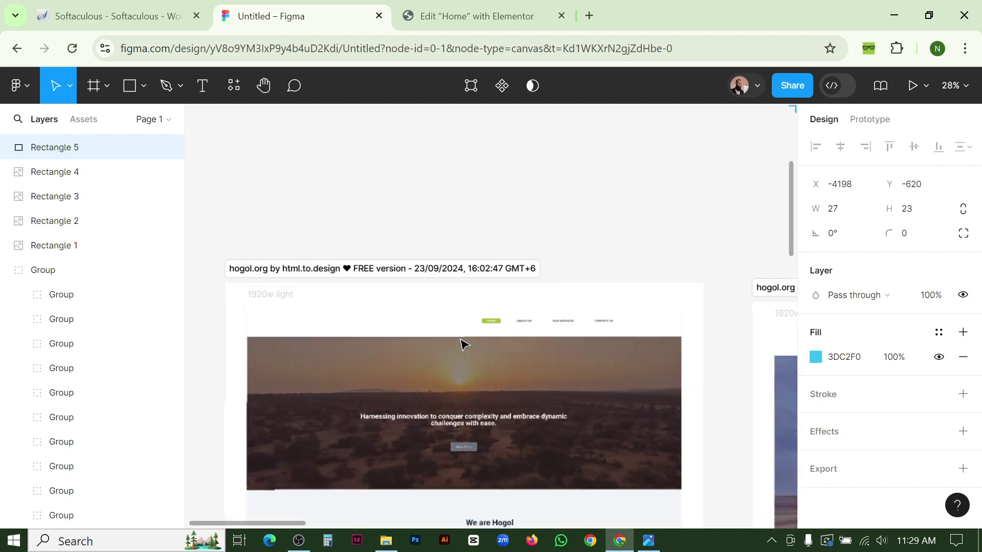
scroll(522, 322, up, 5)
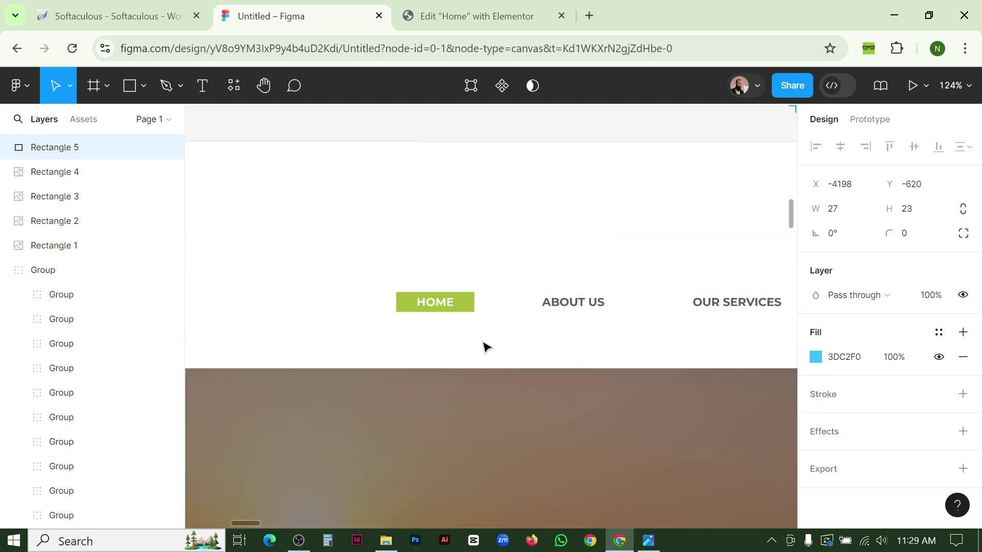
click(456, 299)
scroll(876, 407, down, 5)
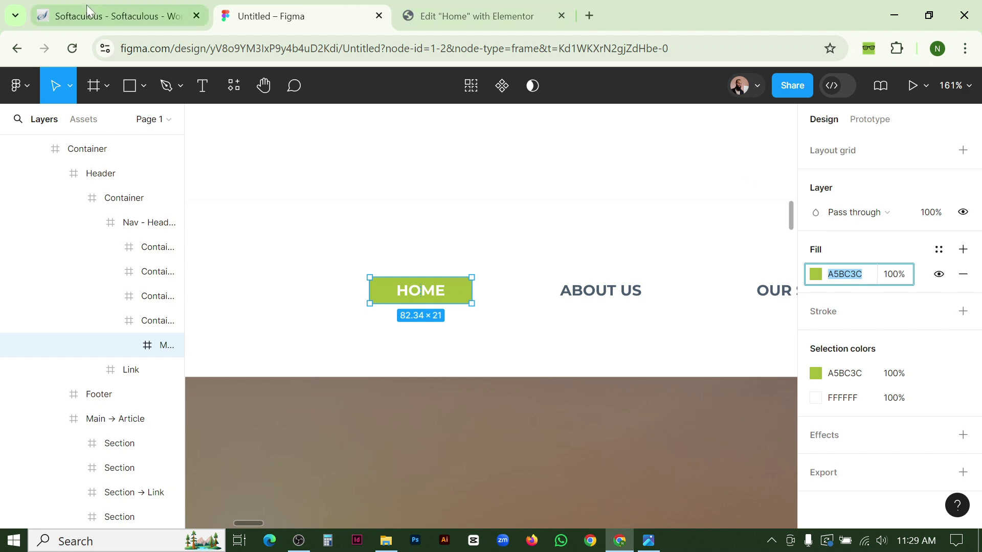
click(512, 13)
Set the Primary colour to #A5BC3C and darken Text to #2E2B2B
click(190, 299)
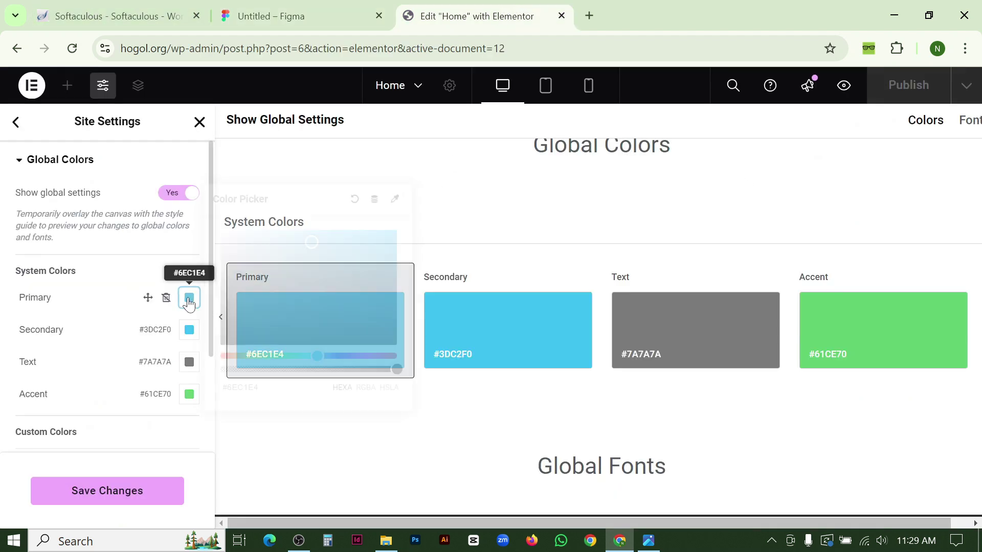
text(A5BC3C)
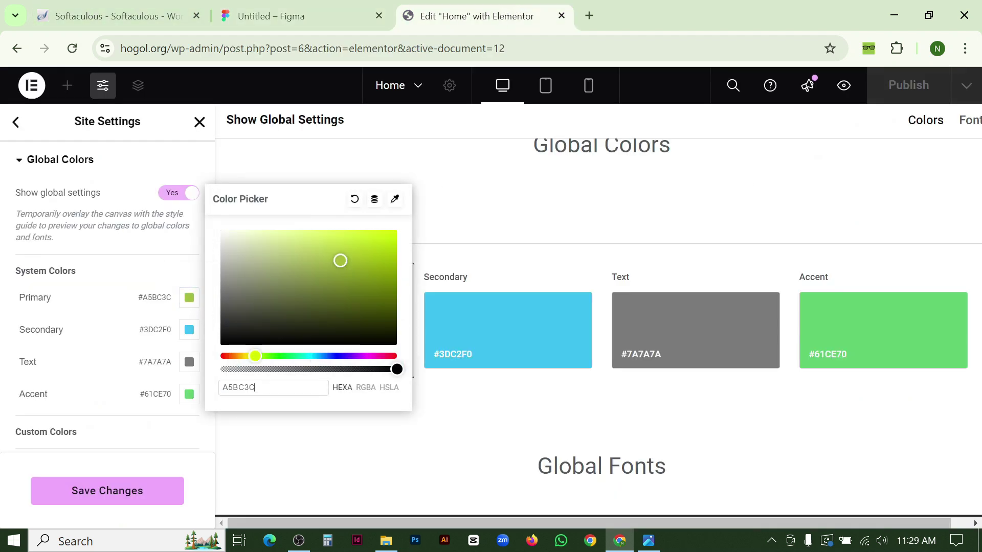
right_click(41, 137)
click(6, 301)
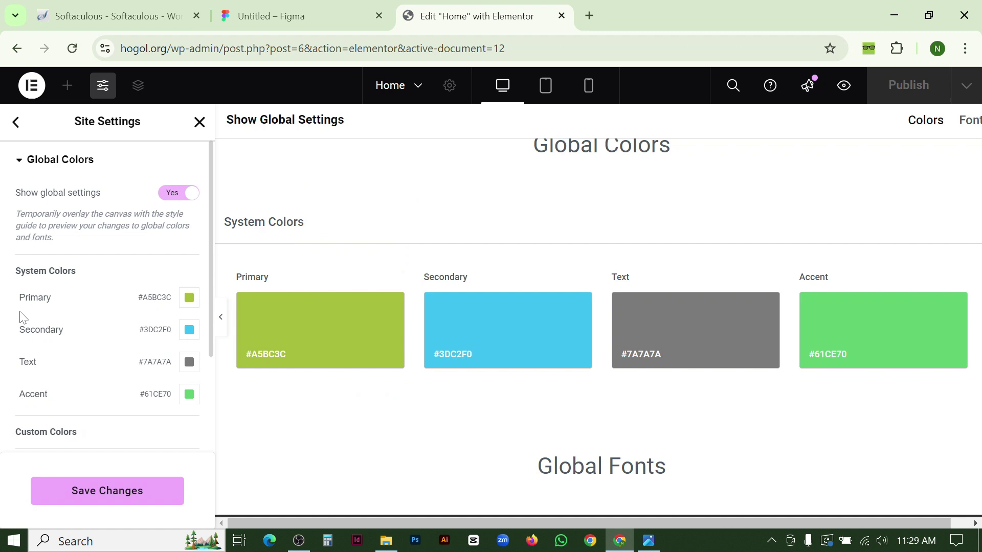
click(190, 362)
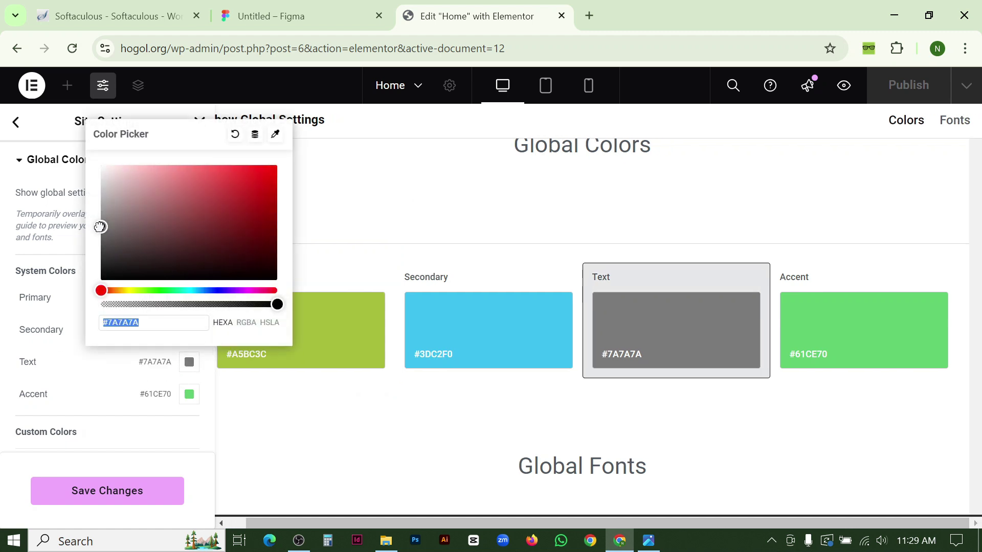
drag(100, 227, 112, 260)
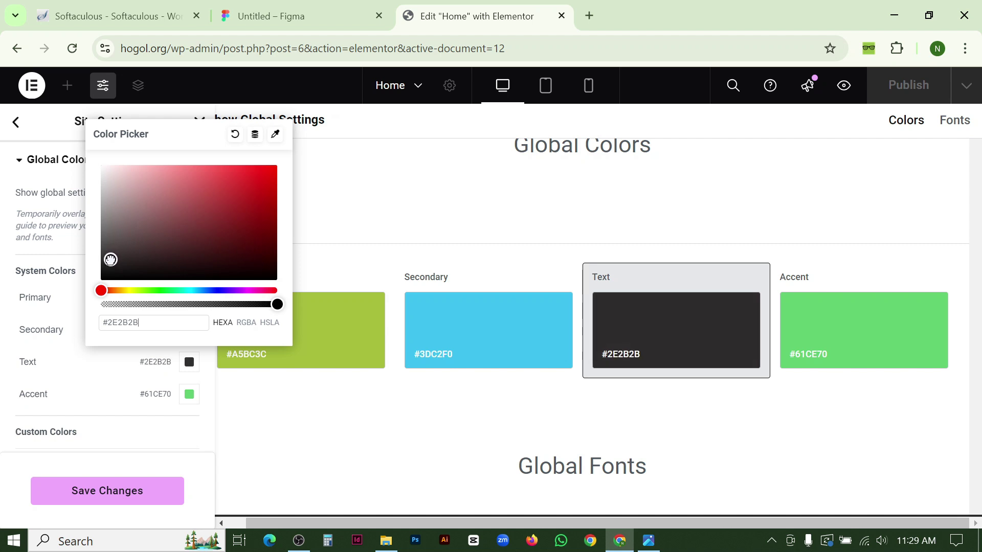
click(4, 319)
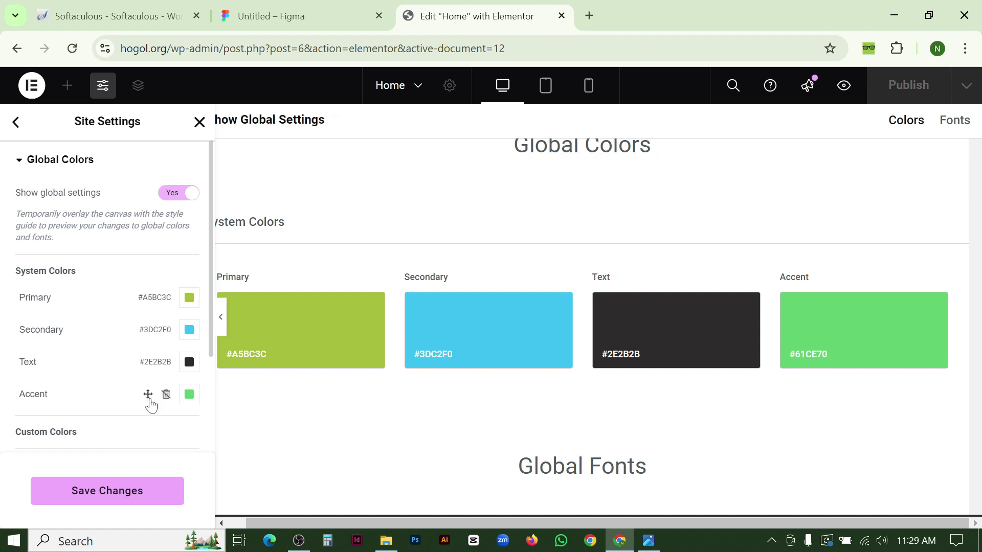
Paste A5BC3C into Accent and lighten it to the pale green #EDF3D1
click(189, 396)
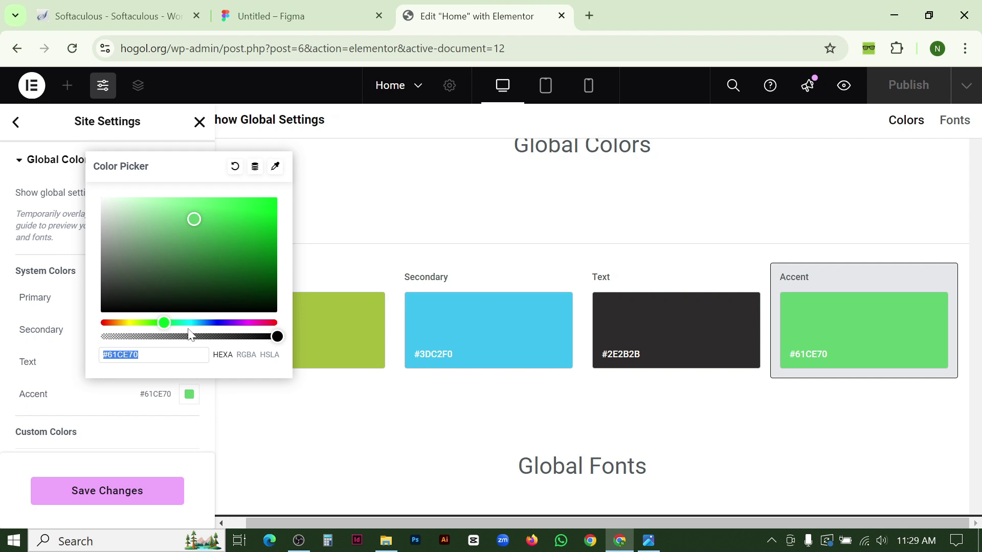
text(A5BC3C)
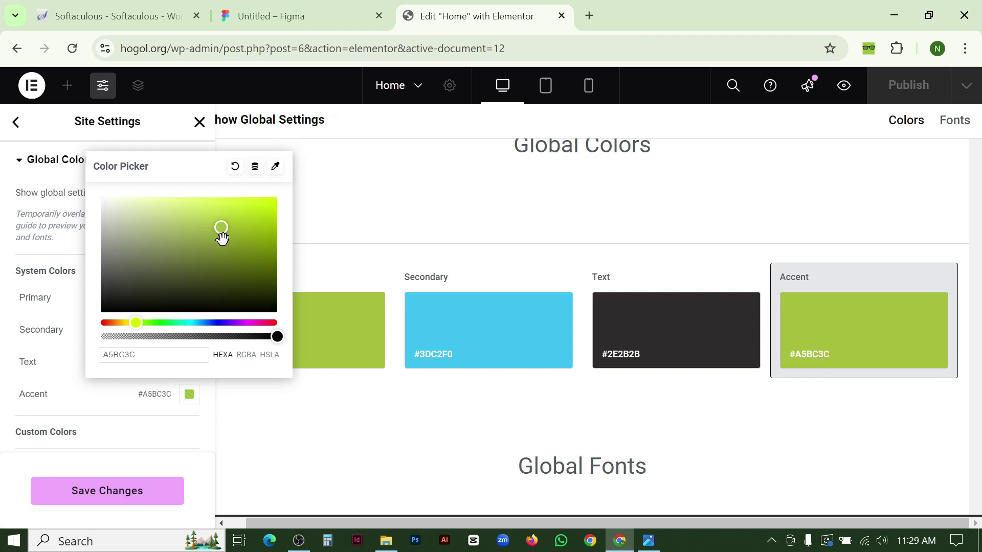
drag(221, 228, 126, 203)
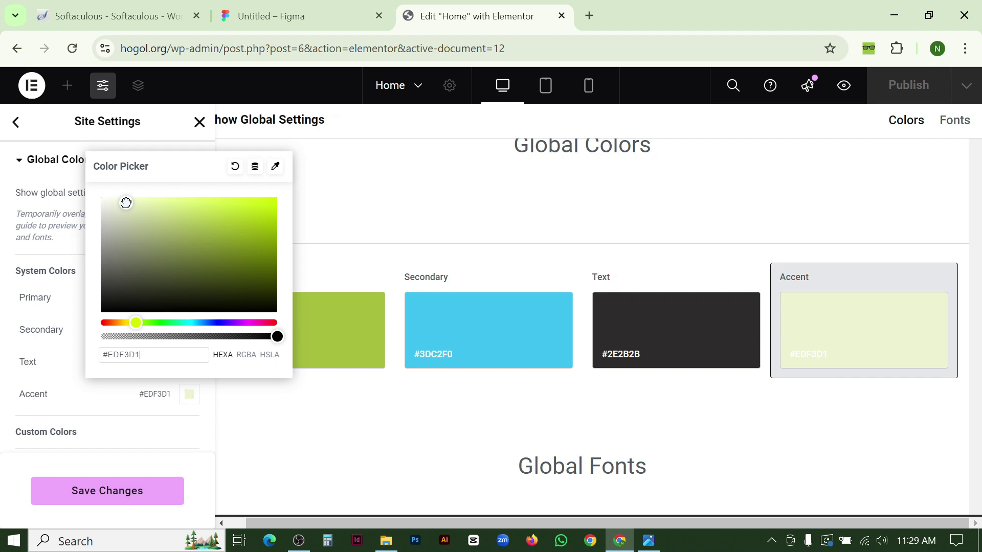
click(5, 352)
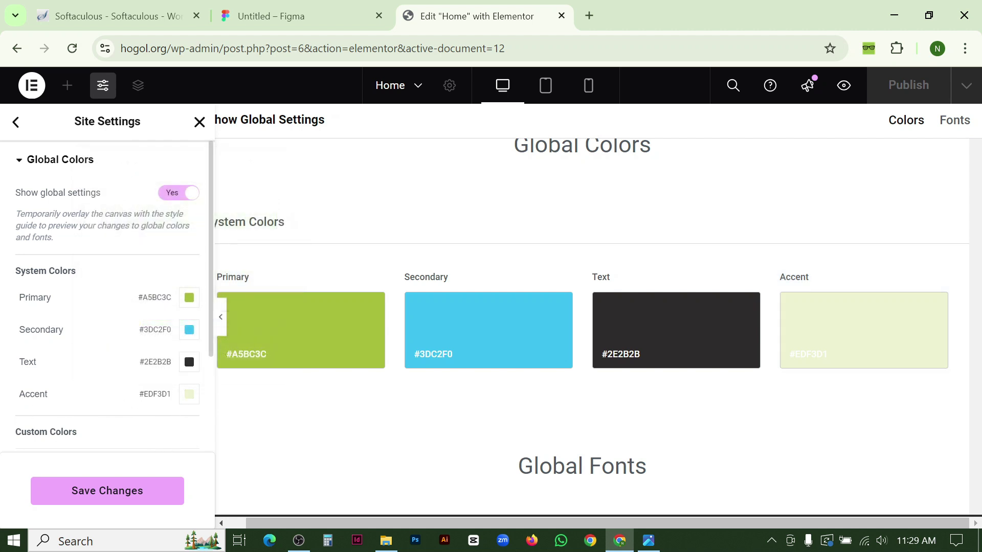
scroll(53, 450, down, 3)
Add a custom colour named White set to pure #FFFFFF
click(82, 336)
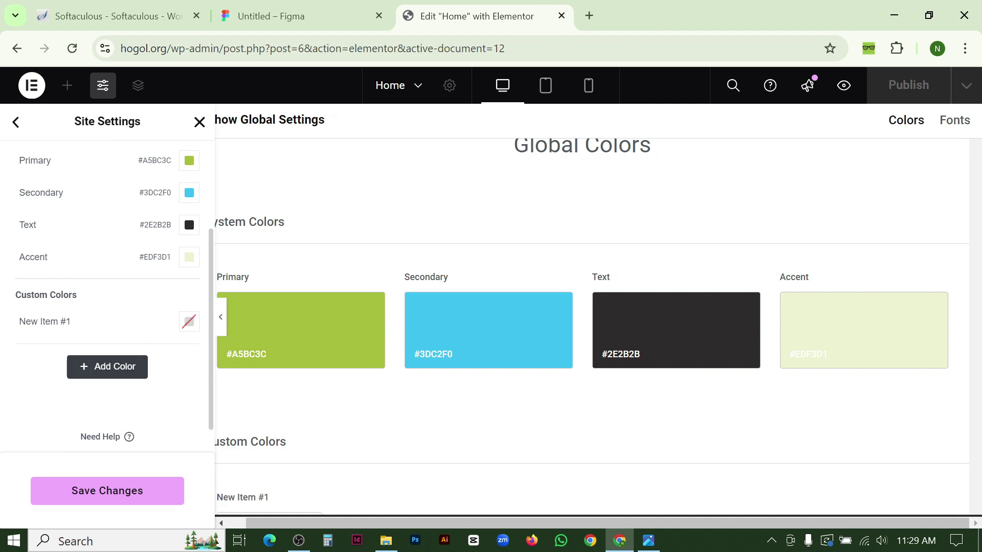
double_click(50, 321)
key(ctrl+a)
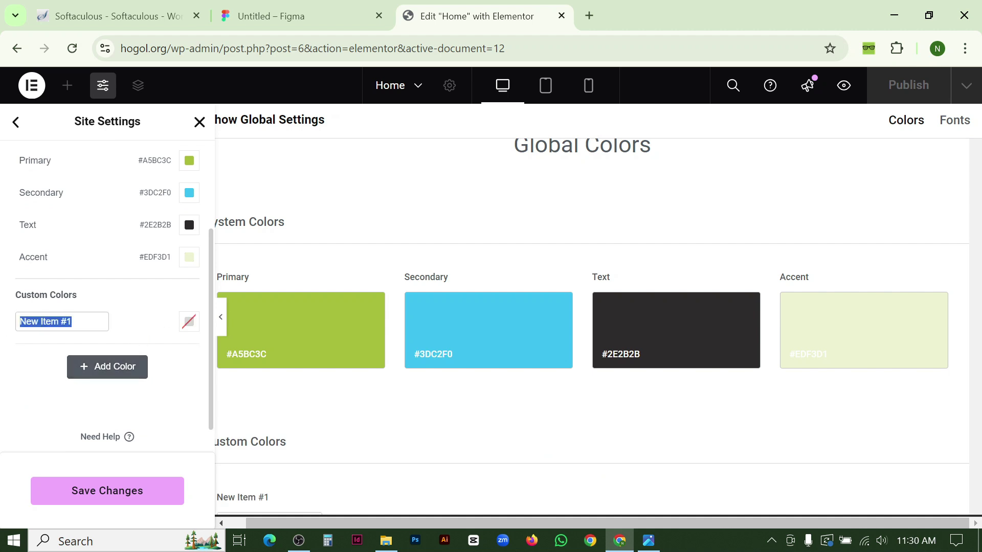
text(White)
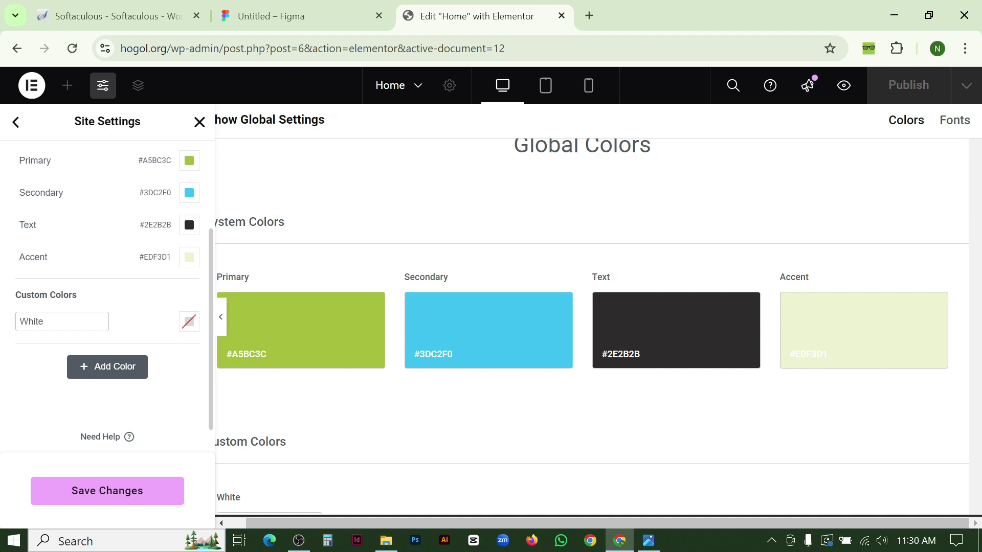
click(189, 321)
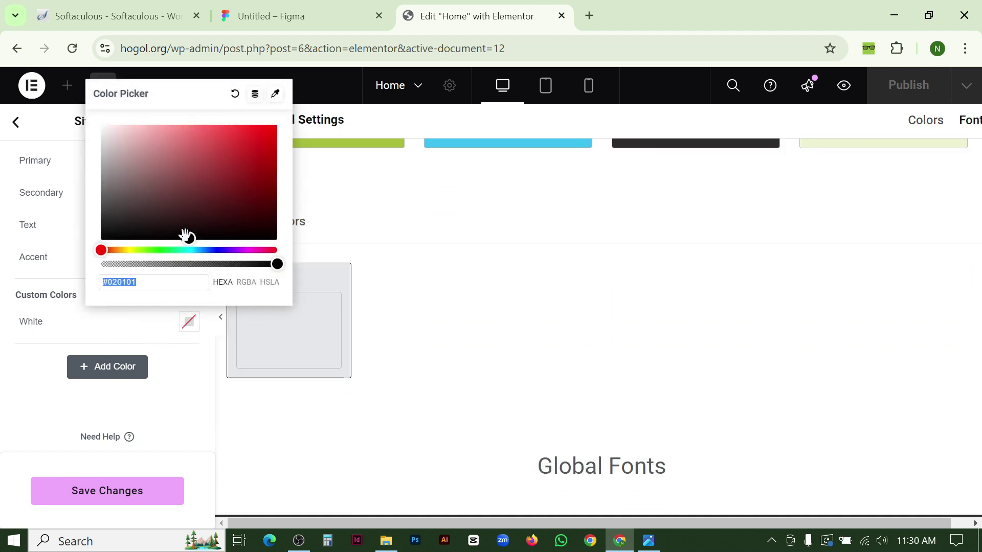
click(115, 164)
drag(79, 127, 31, 89)
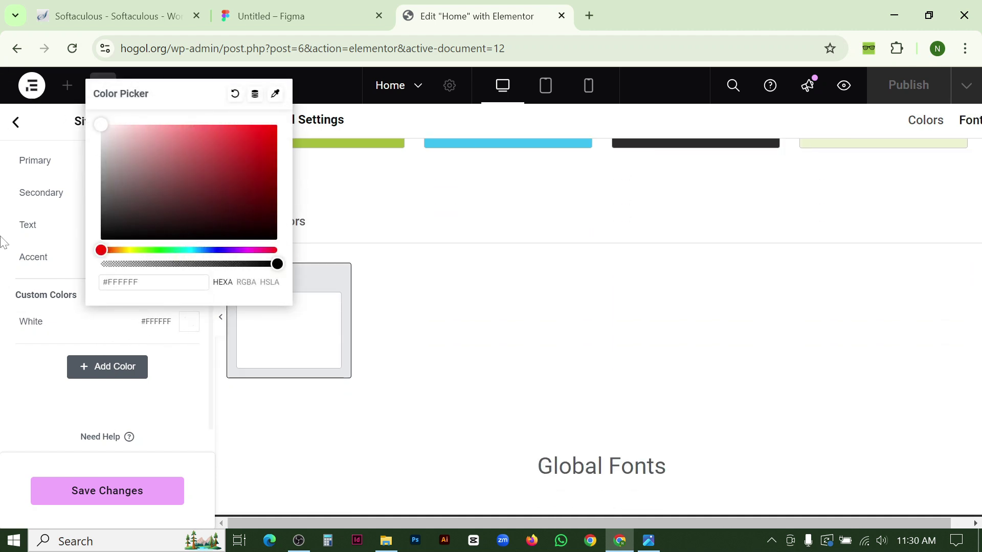
click(0, 290)
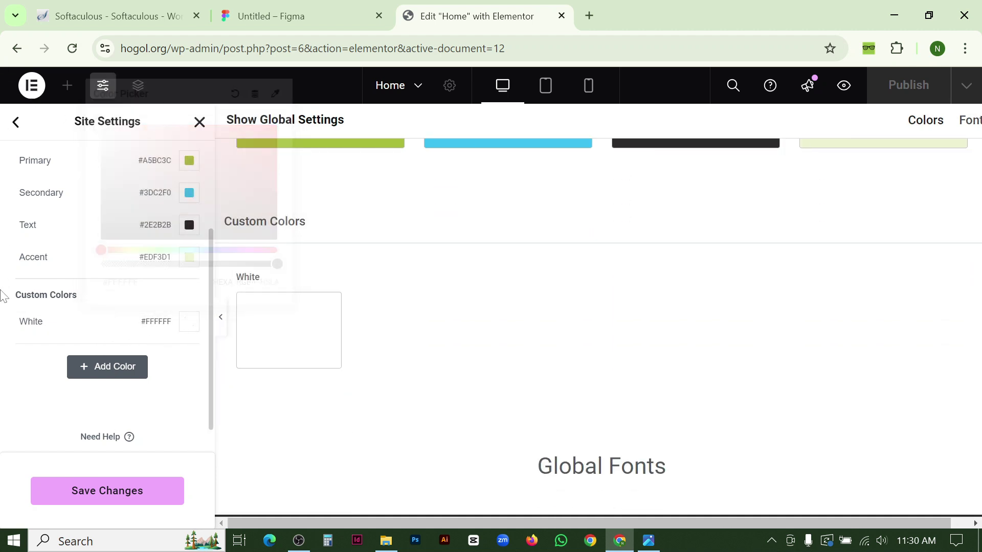
Add a custom colour 'Primary Dark', darkening A5BC3C to olive #394115
click(132, 374)
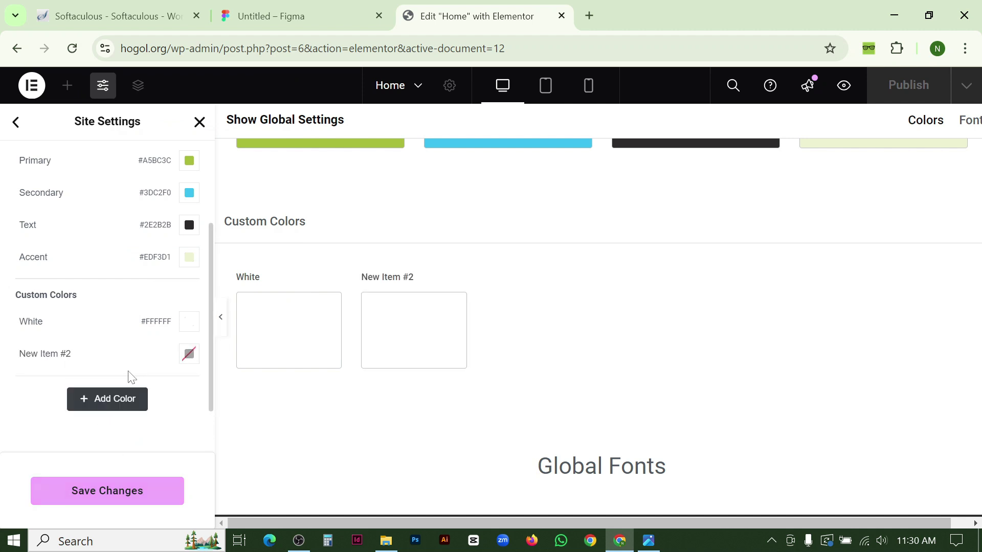
click(188, 354)
text(A5BC3C)
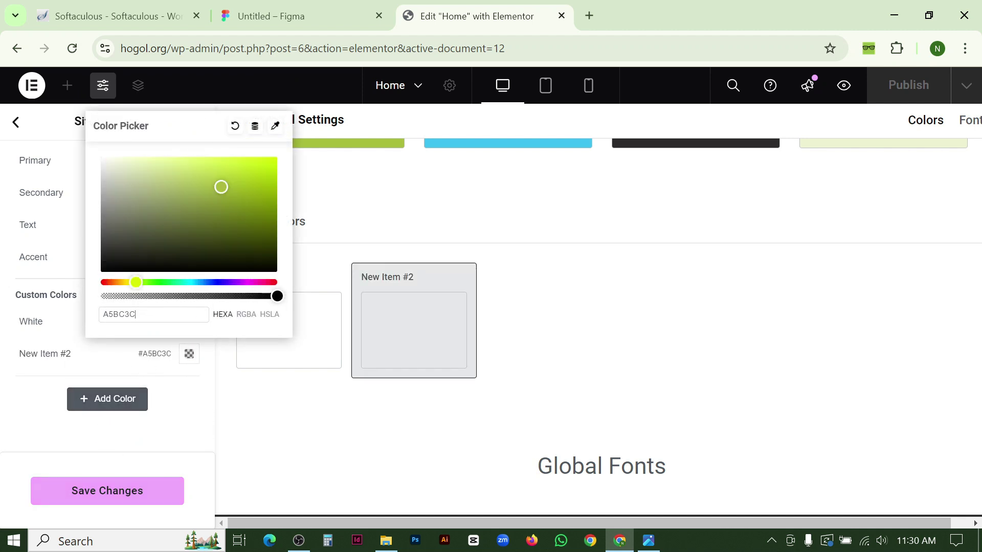
drag(221, 186, 221, 243)
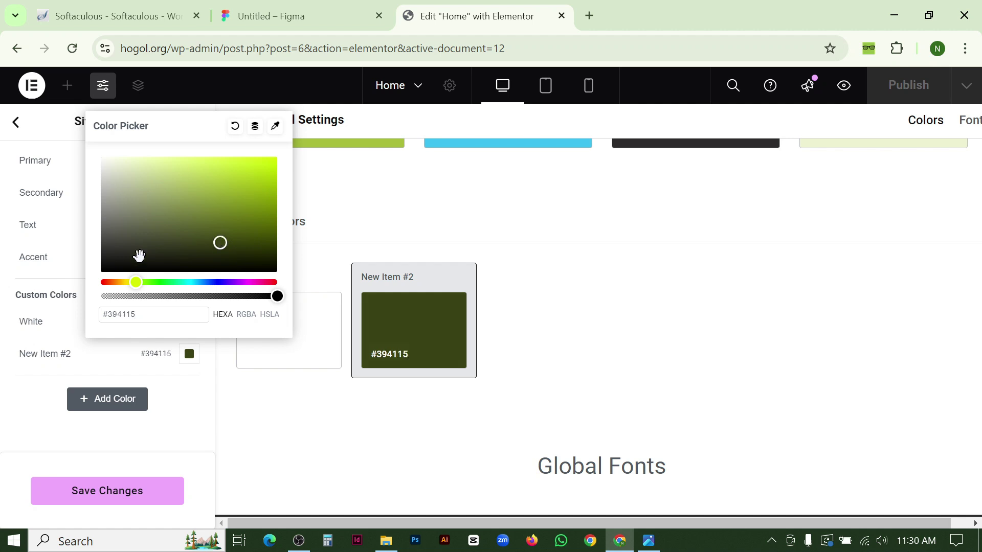
click(2, 357)
click(53, 353)
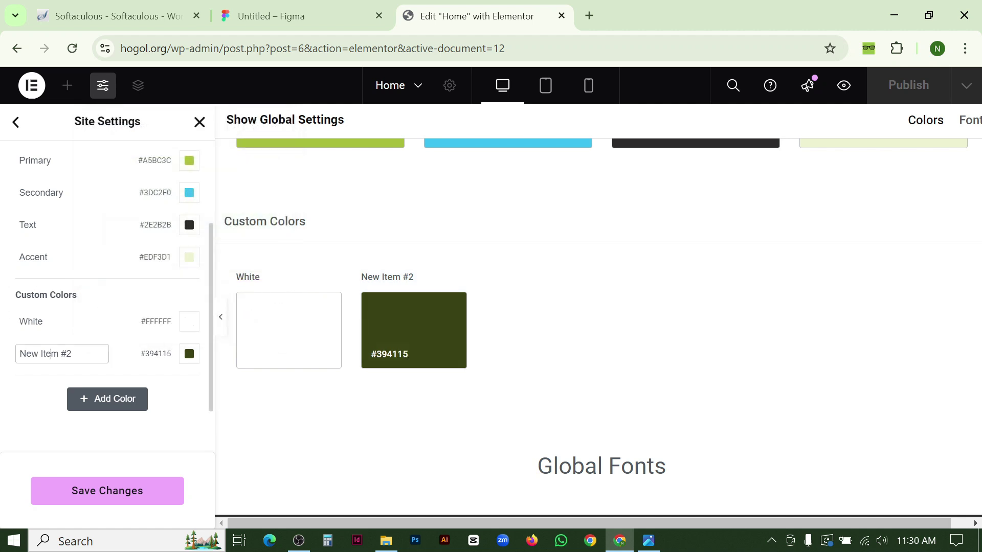
key(ctrl+a)
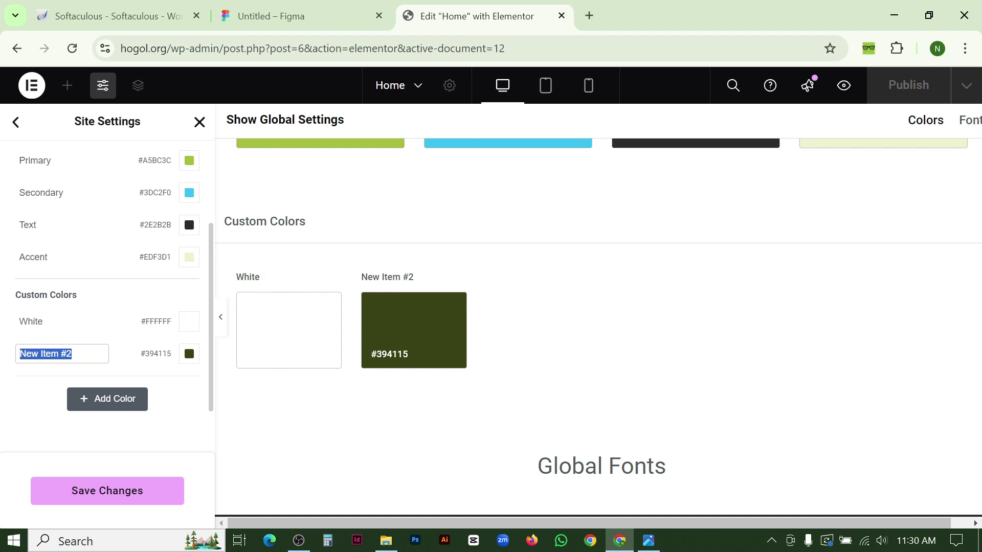
text(Primary Dark)
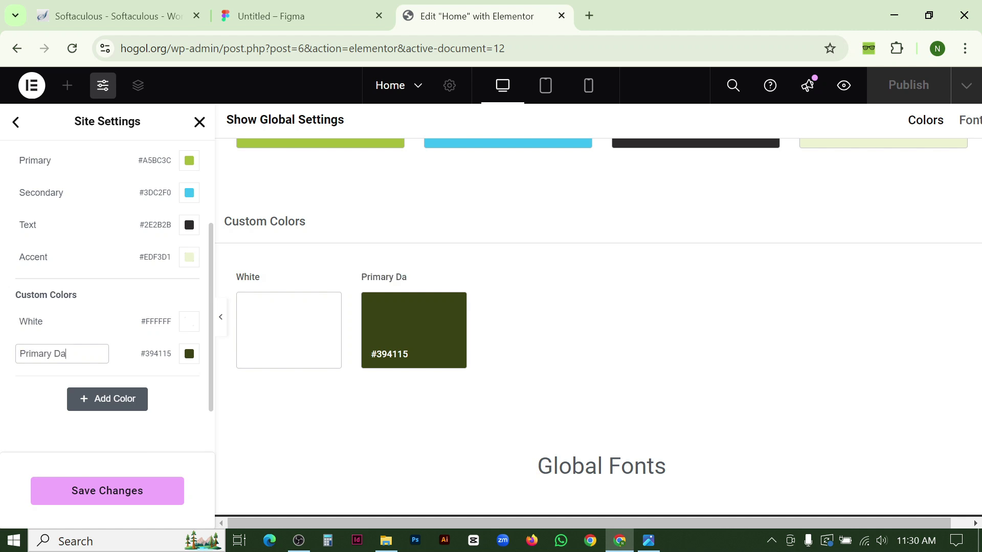
click(117, 402)
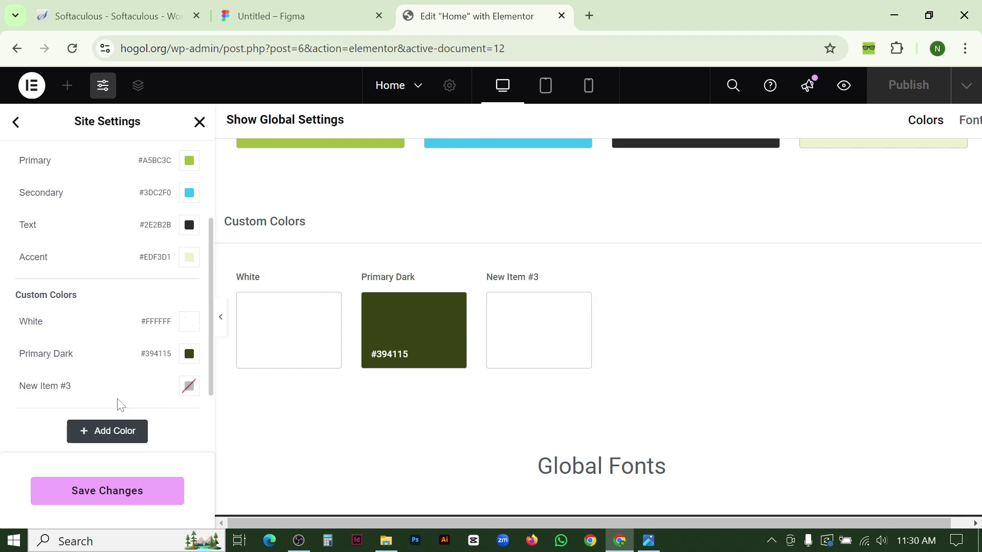
Fill New Item #3 with Secondary's 3DC2F0 and darken it to teal #164555
mouse_move(148, 204)
click(188, 193)
key(ctrl+c)
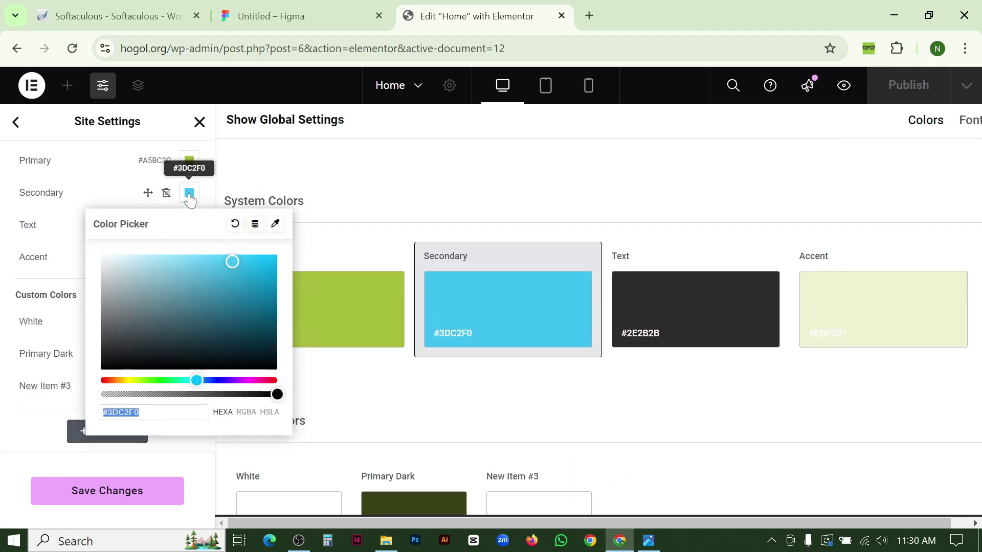
click(2, 408)
click(192, 388)
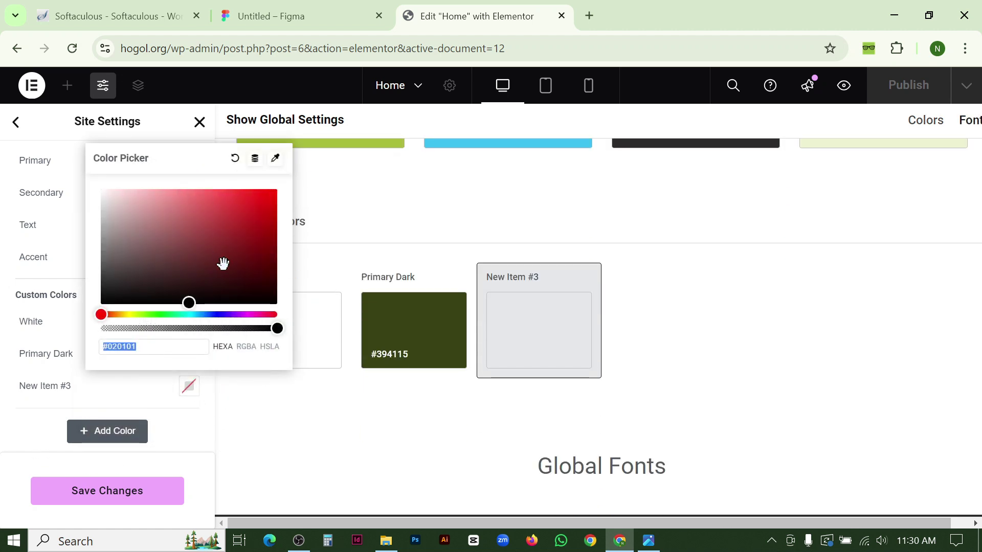
key(ctrl+v)
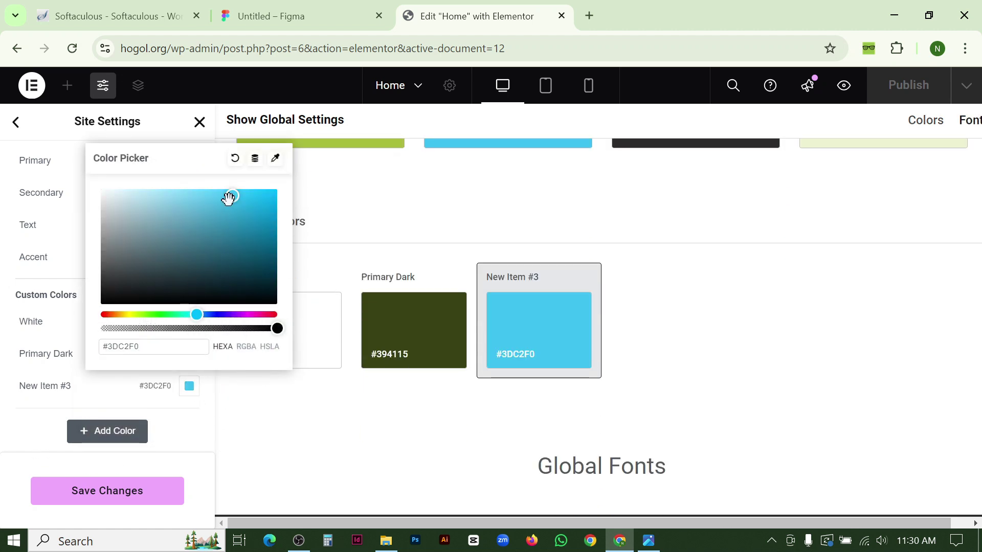
drag(233, 196, 232, 265)
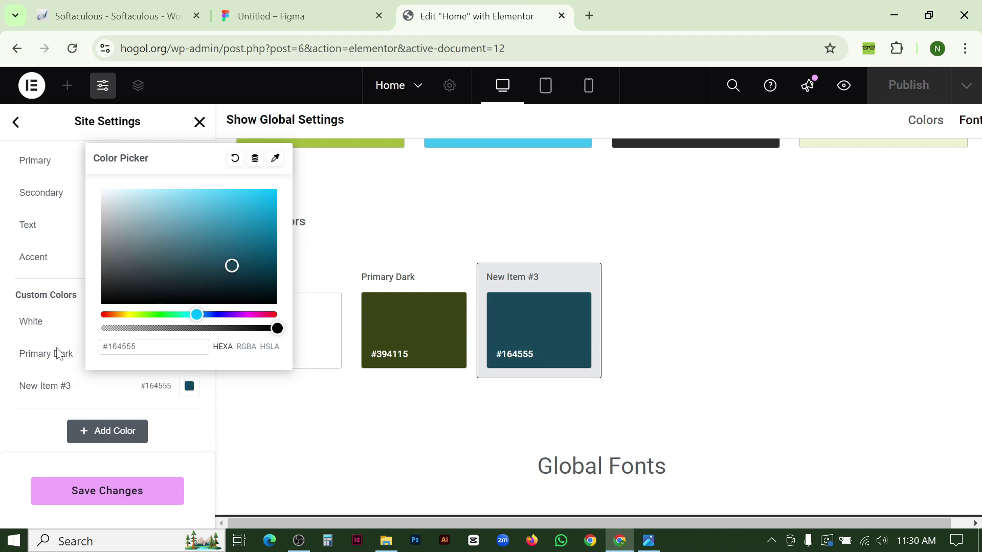
Name the colour 'Second Dark', fixing the 'Secound' misspelling via spellcheck
triple_click(29, 387)
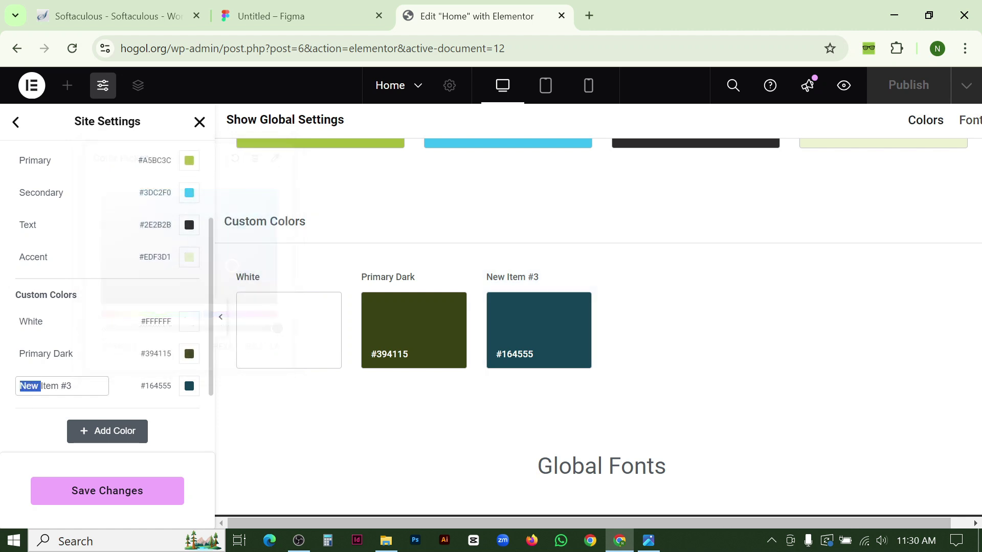
text(Se)
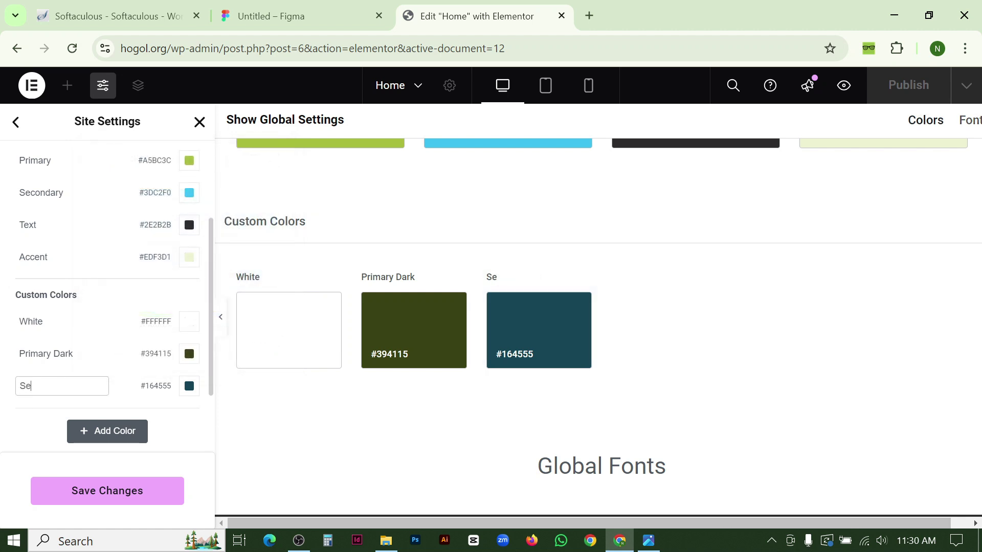
text(cound Dark)
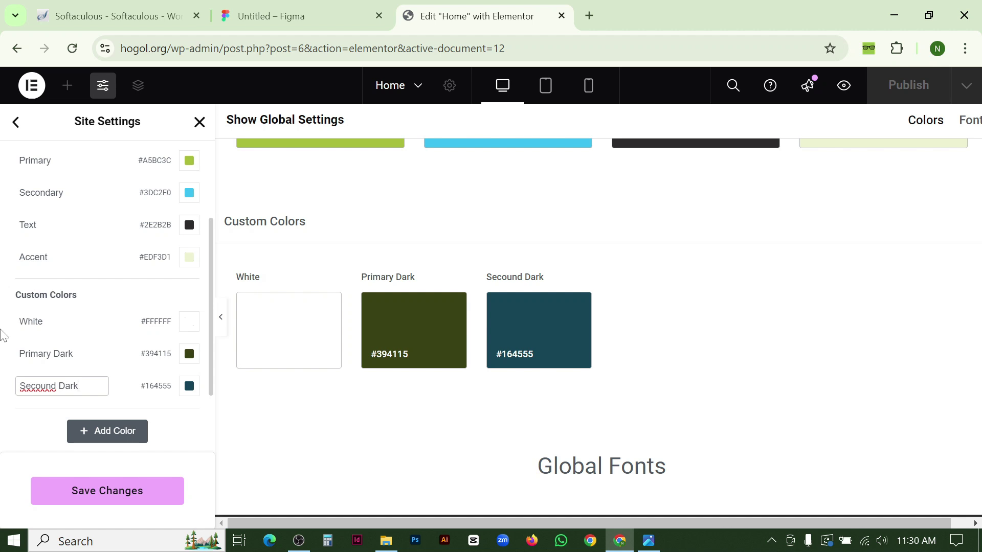
double_click(34, 386)
right_click(35, 386)
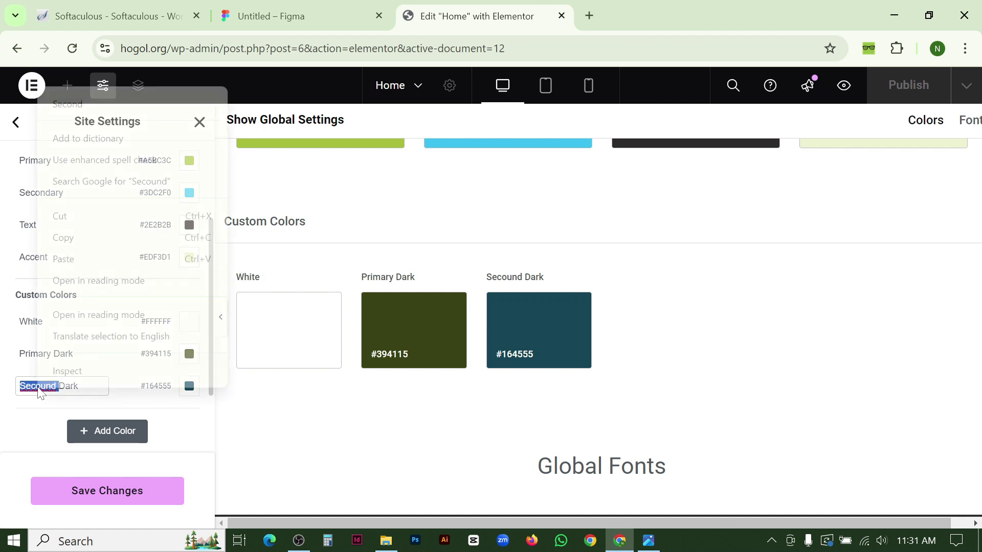
click(85, 108)
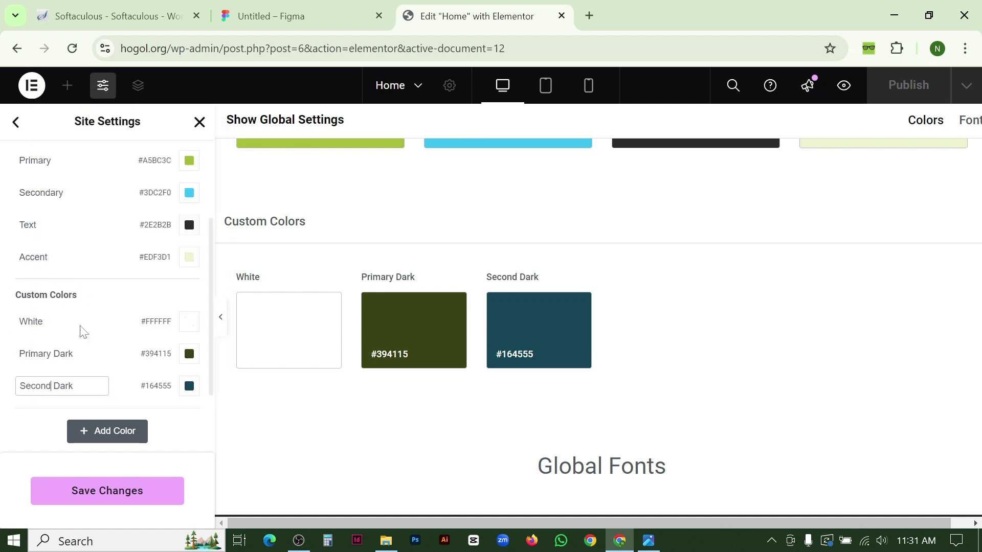
click(107, 439)
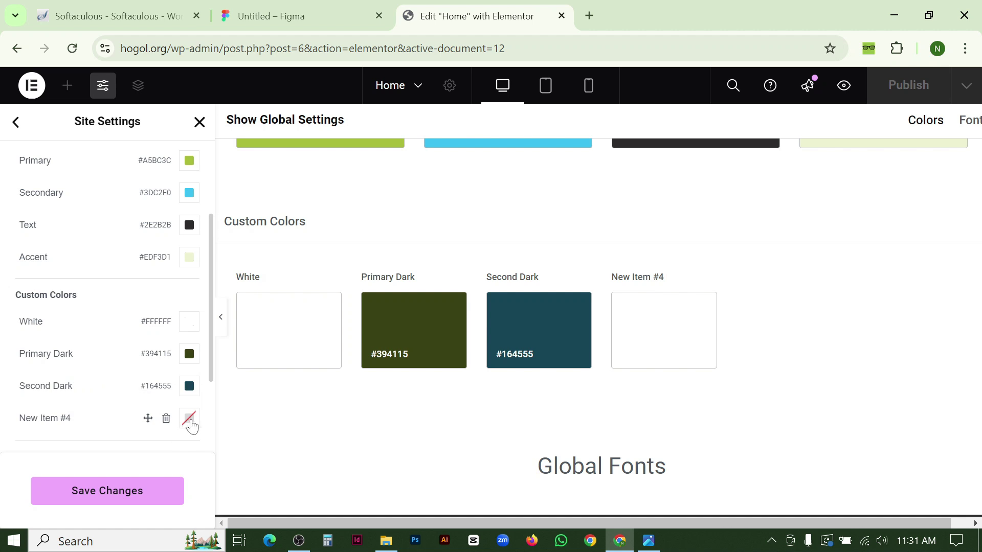
Make New Item #4 the translucent blue #3DC2F030 and name it '2nd Tp'
click(190, 419)
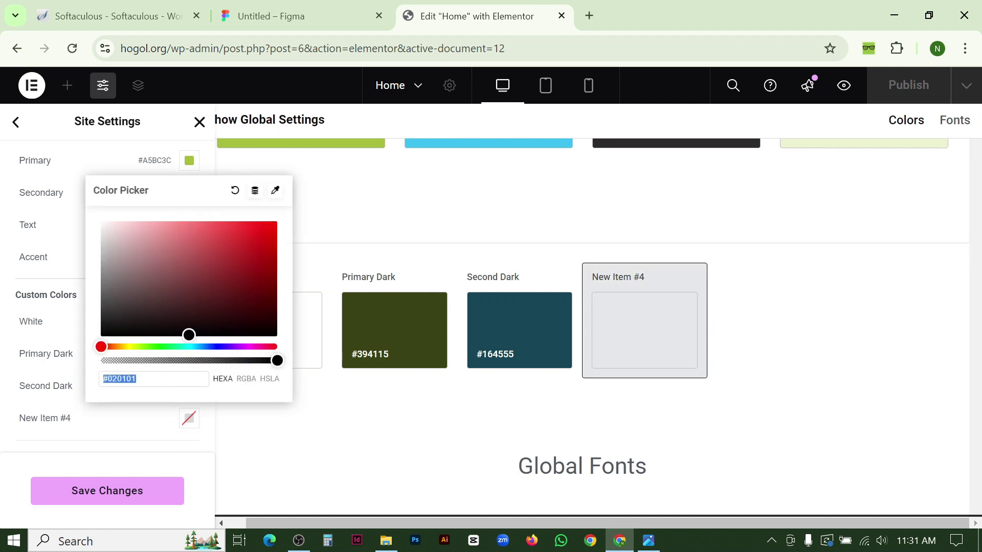
text(#3DC2F0)
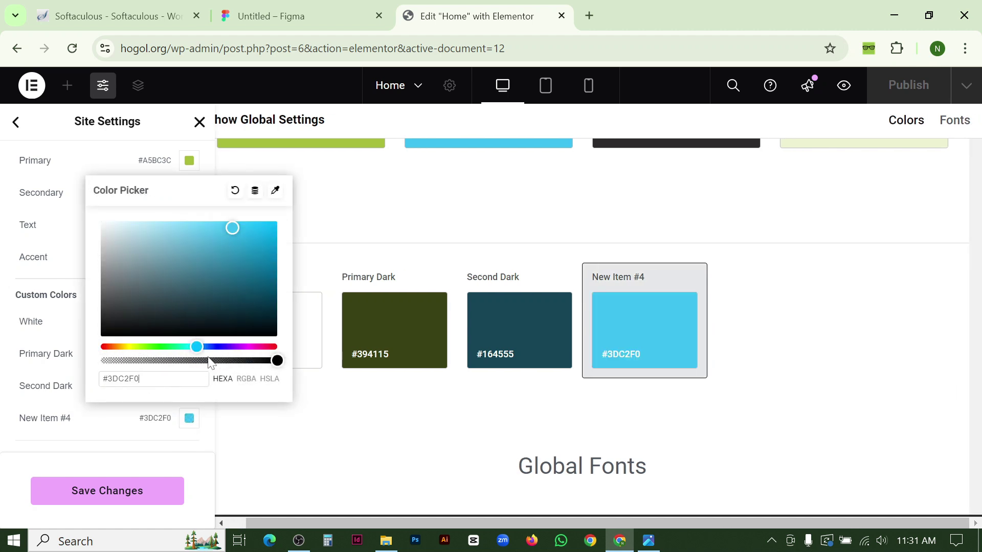
drag(275, 361, 136, 360)
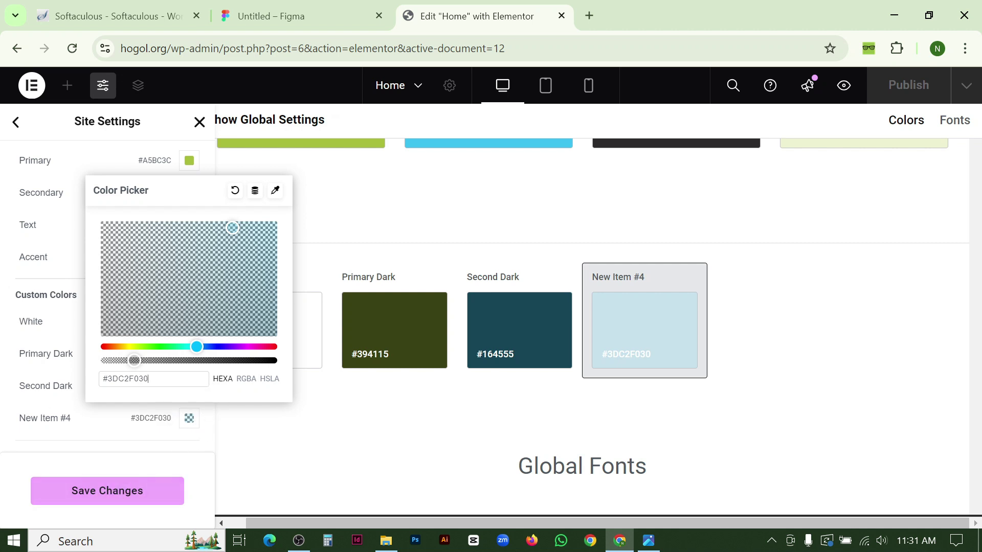
click(1, 413)
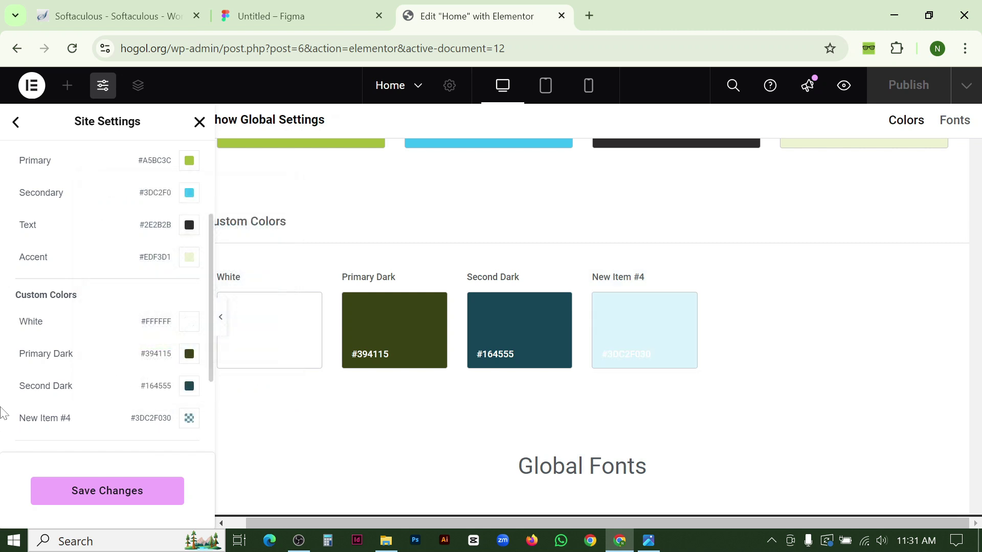
click(47, 418)
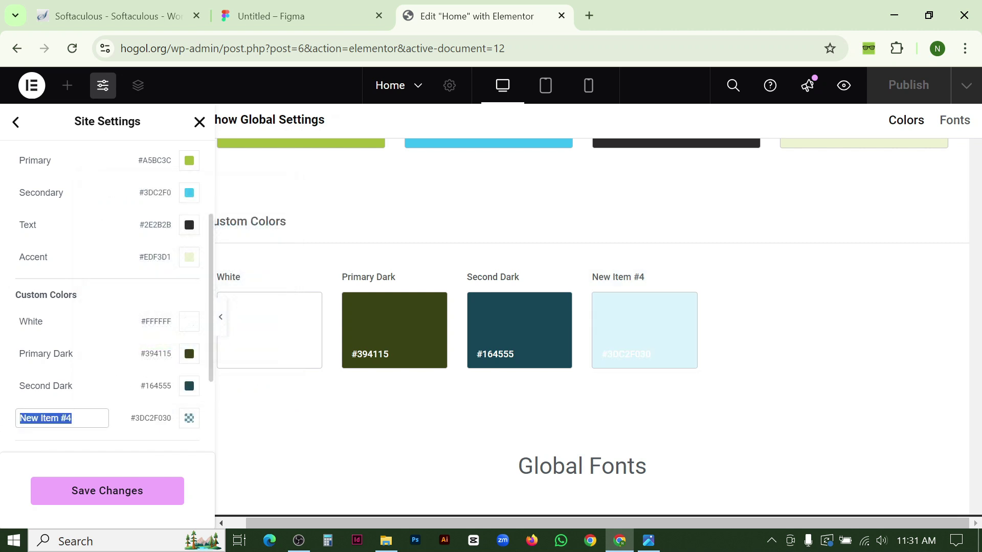
text(2nd Tp)
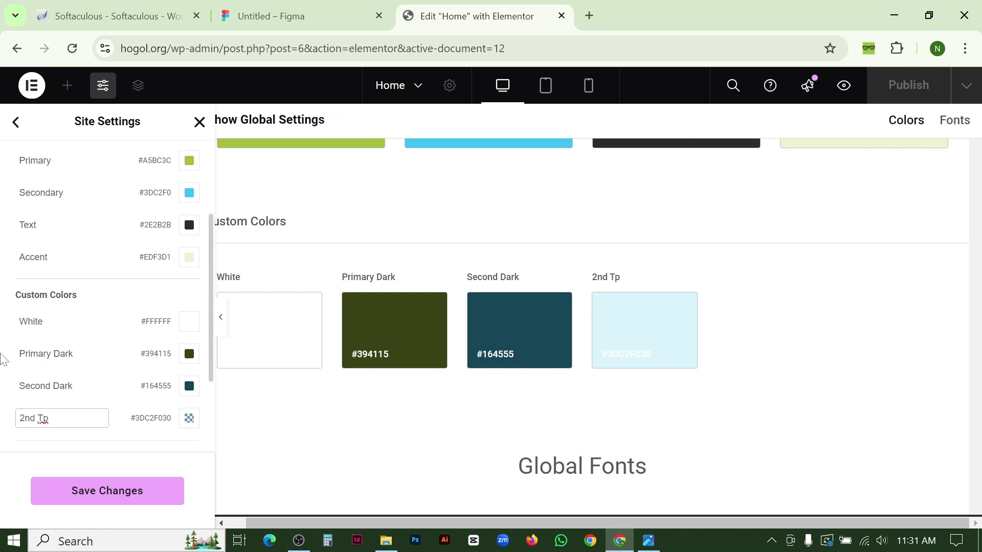
click(7, 384)
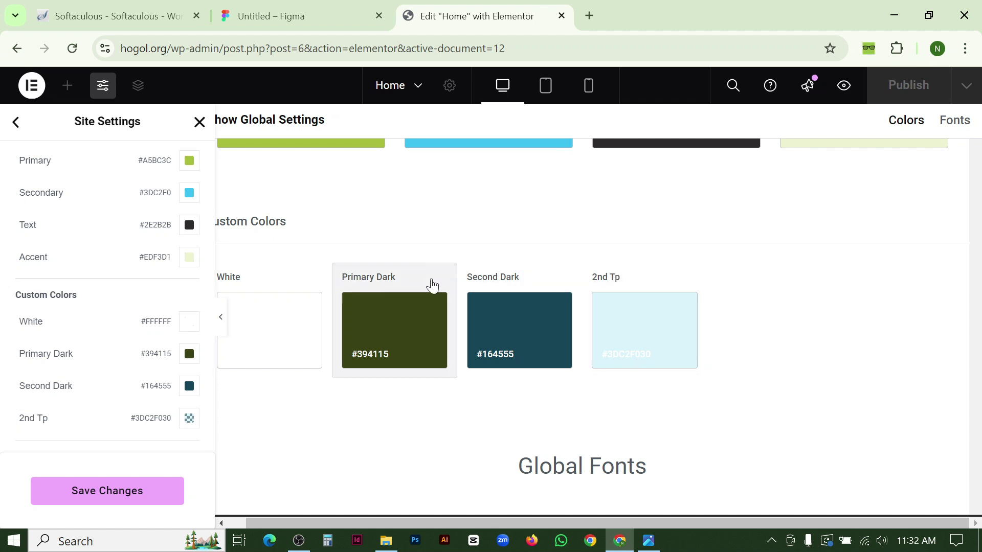
Add a fifth custom colour from Primary's A5BC3C, made translucent at #A5BC3C30
click(189, 160)
key(ctrl+c)
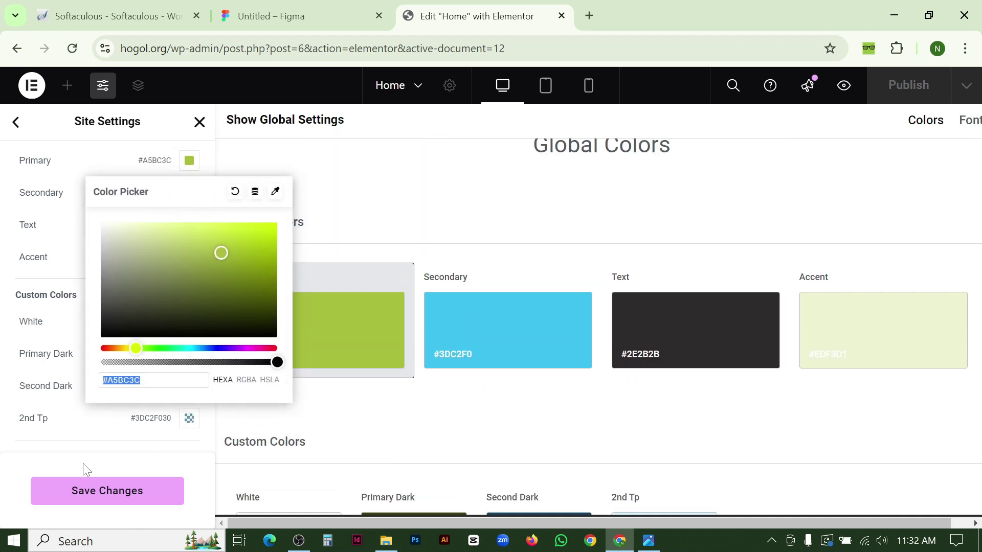
click(91, 437)
scroll(115, 404, down, 3)
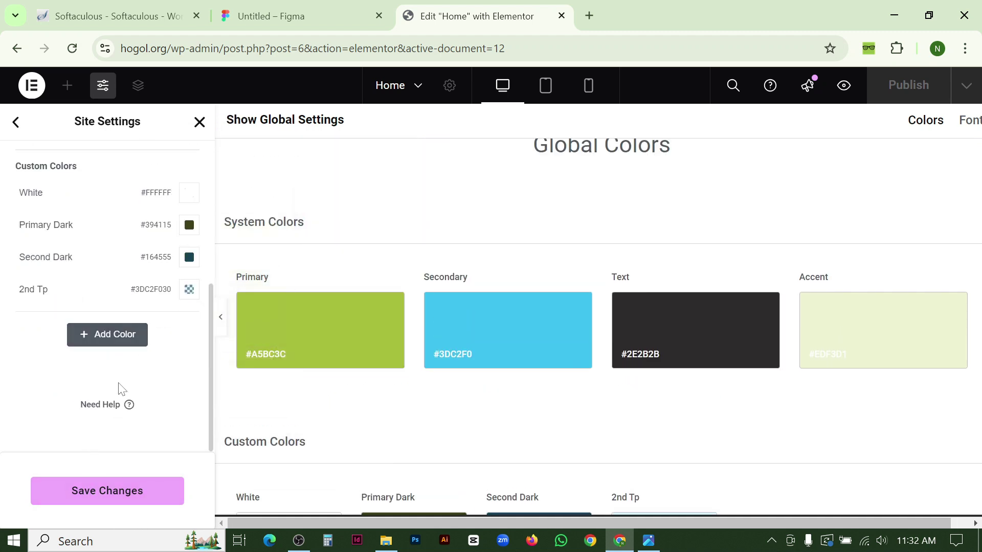
click(109, 335)
click(189, 328)
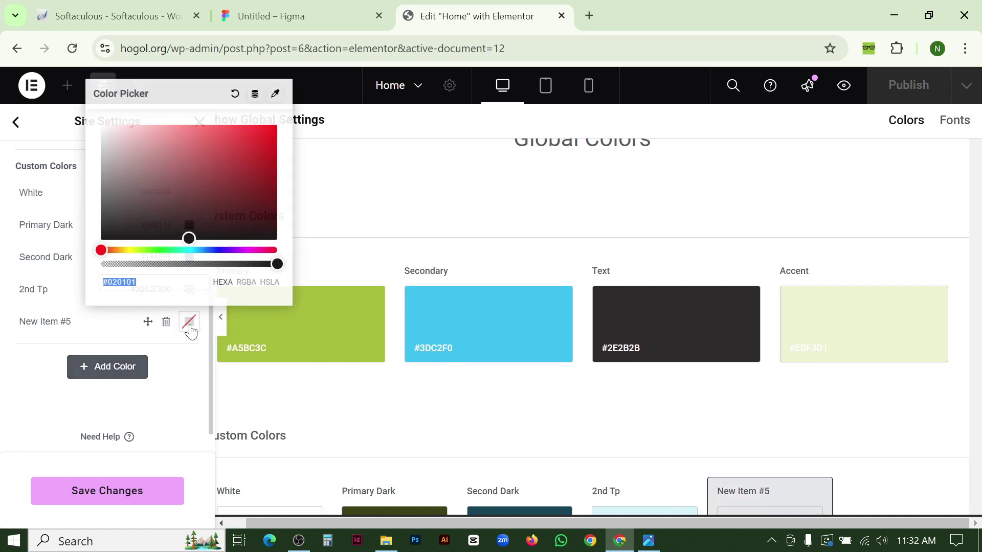
key(ctrl+v)
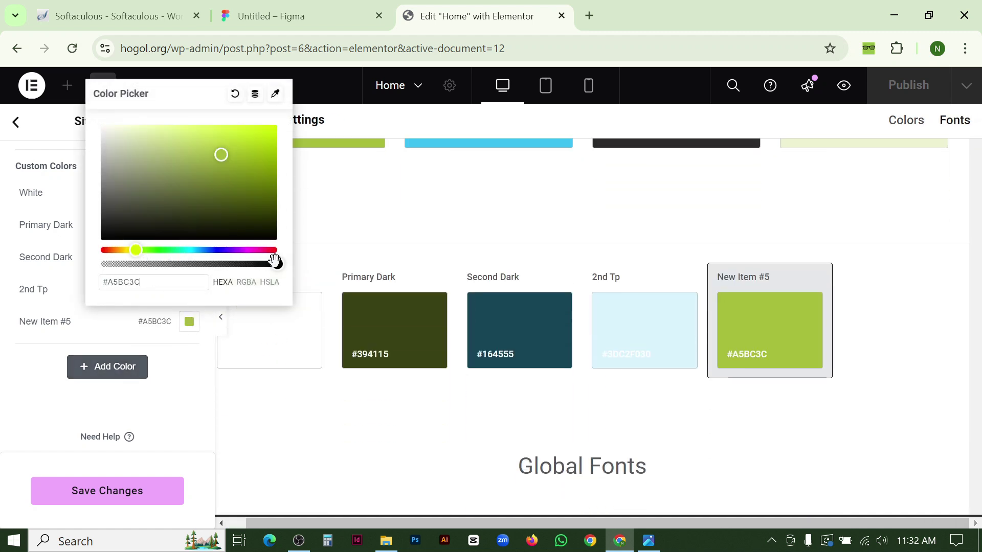
drag(276, 264, 135, 264)
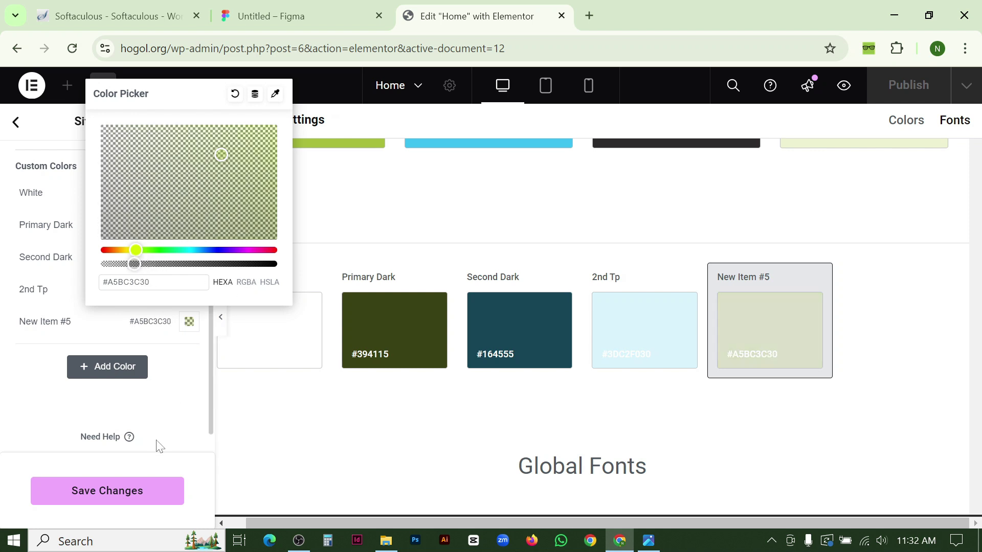
Name the new colour 'primary tp' and review the custom colour list
click(153, 282)
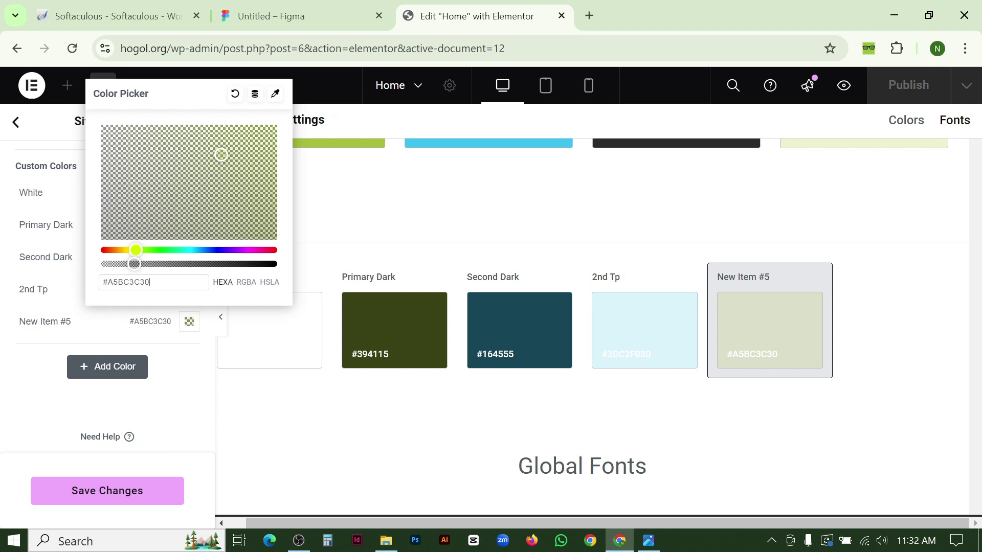
click(57, 321)
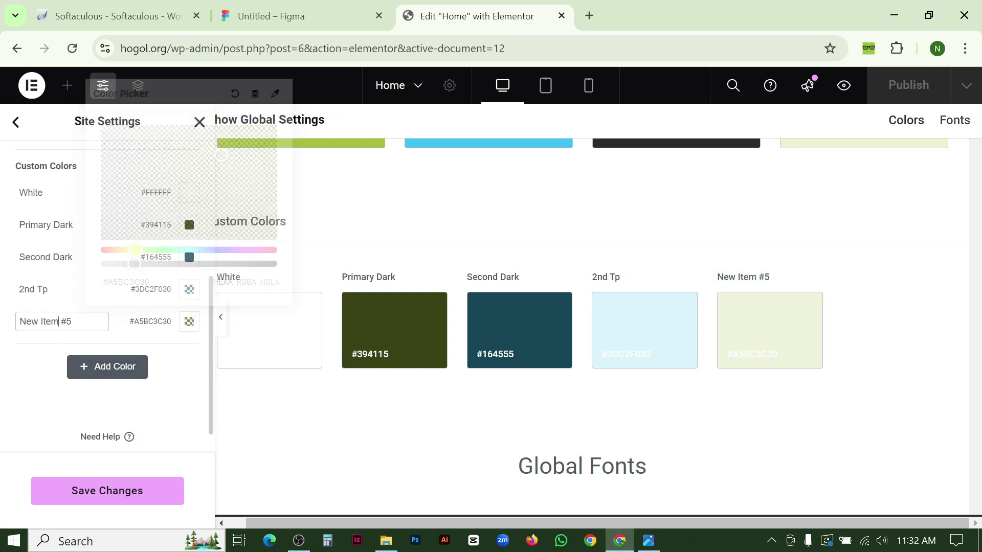
text(primary tp)
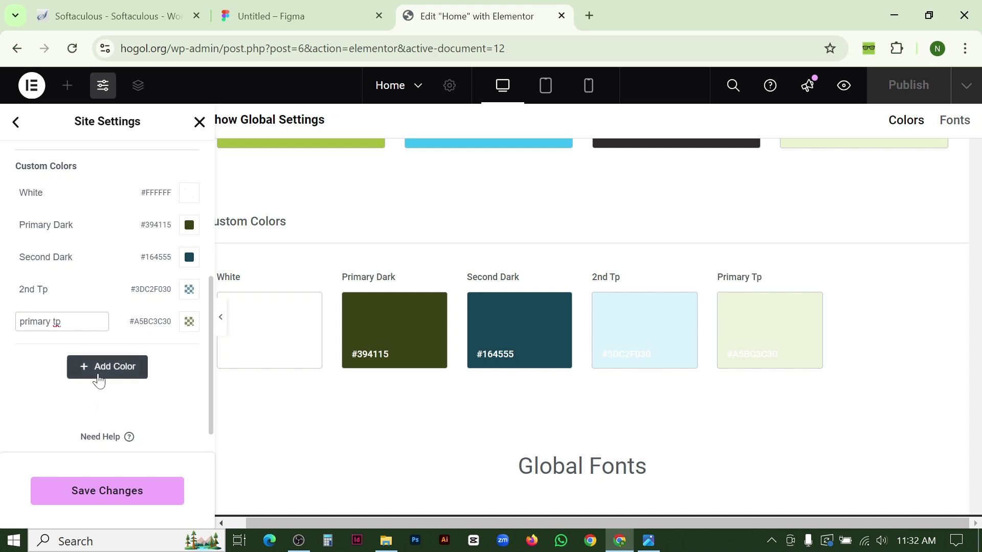
click(44, 368)
scroll(160, 325, up, 5)
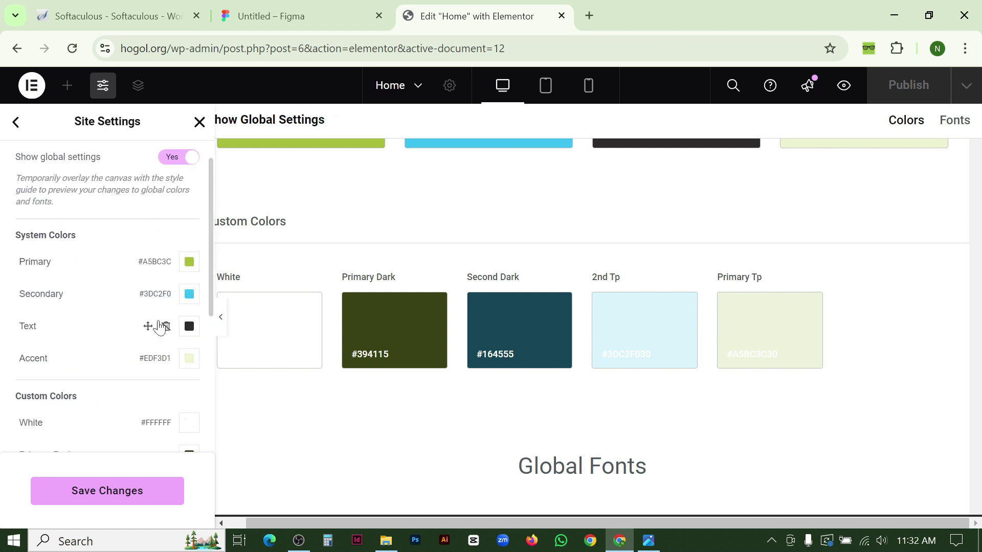
scroll(160, 328, down, 3)
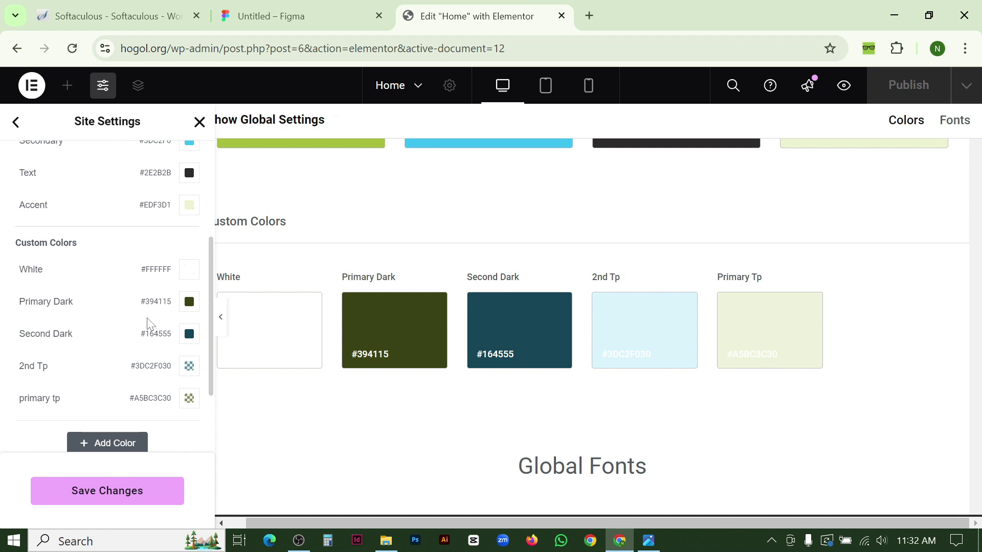
Save the global colour changes and return to the main Site Settings menu
click(114, 495)
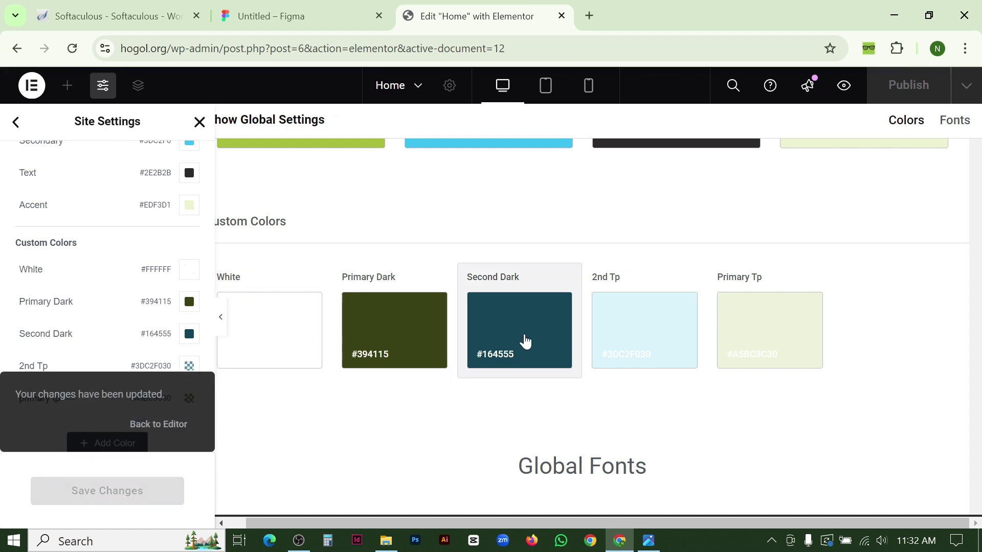
scroll(118, 309, up, 4)
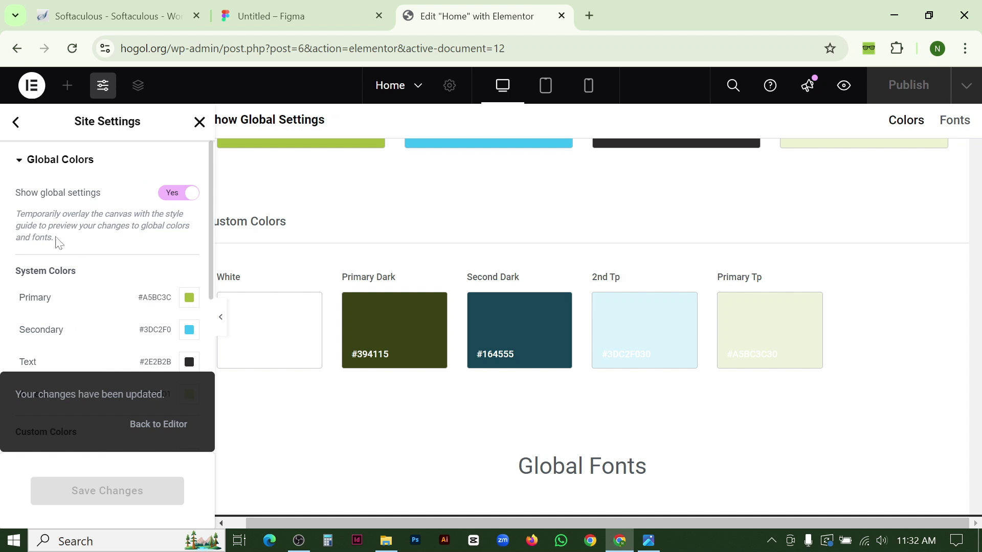
click(16, 122)
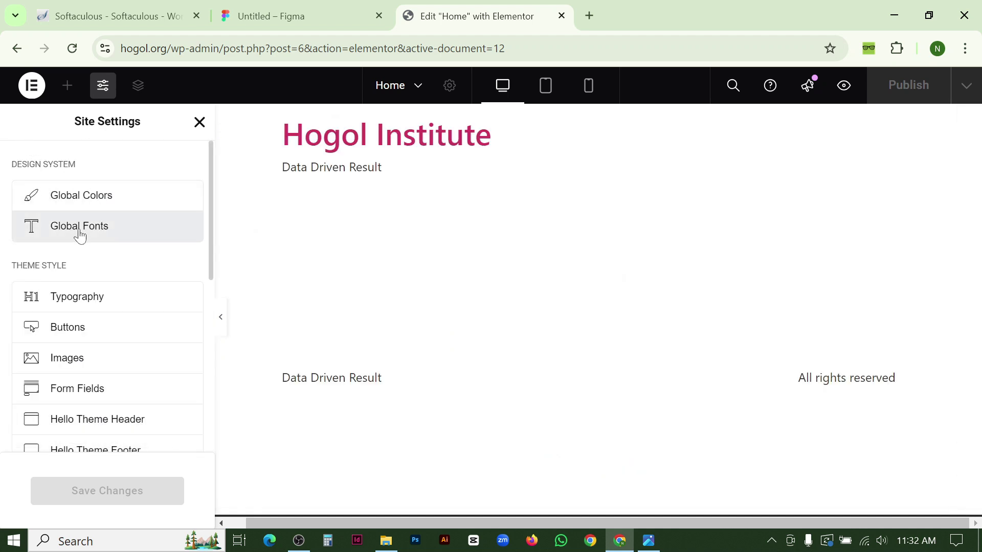
In Global Fonts, search 'mon' for the Primary font family and pick Montserrat
click(80, 236)
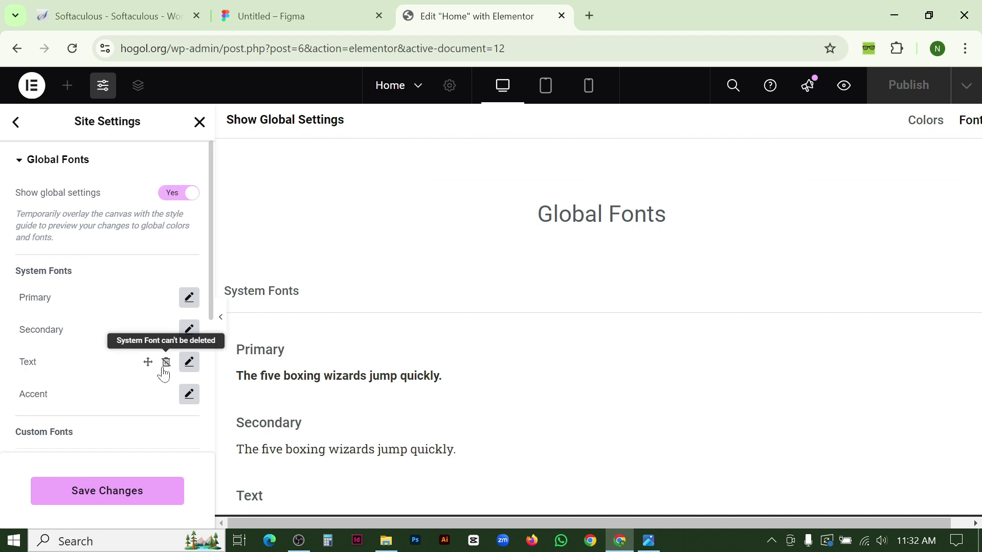
click(189, 297)
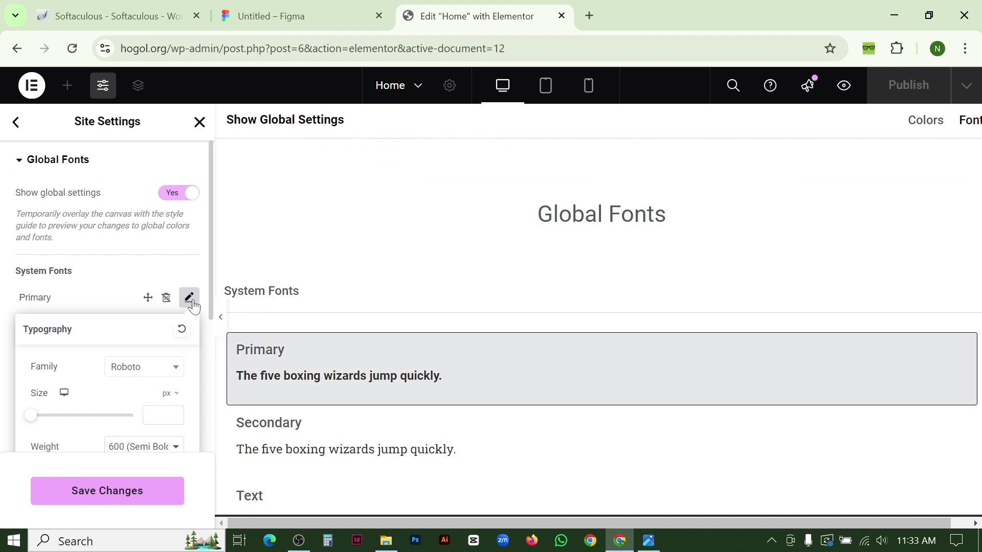
click(125, 369)
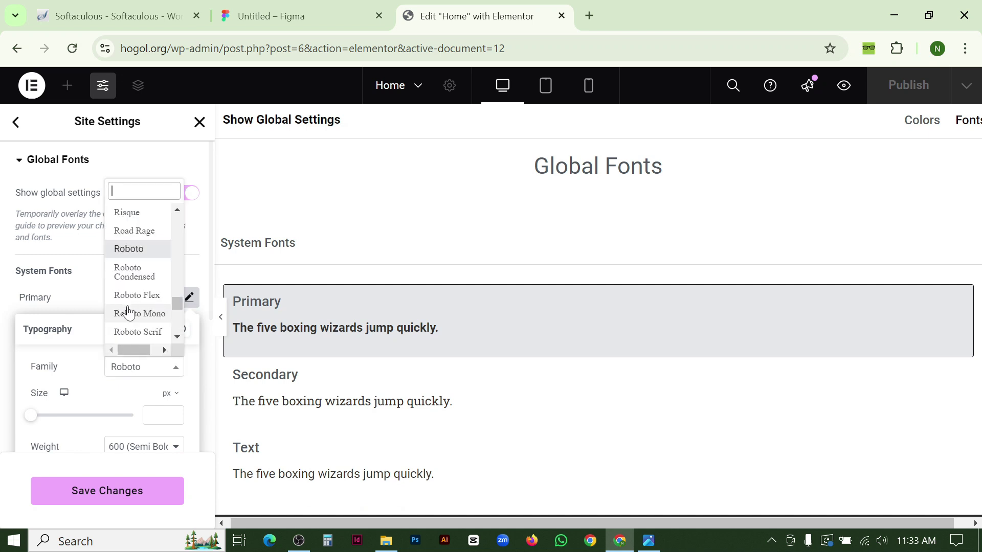
text(mos)
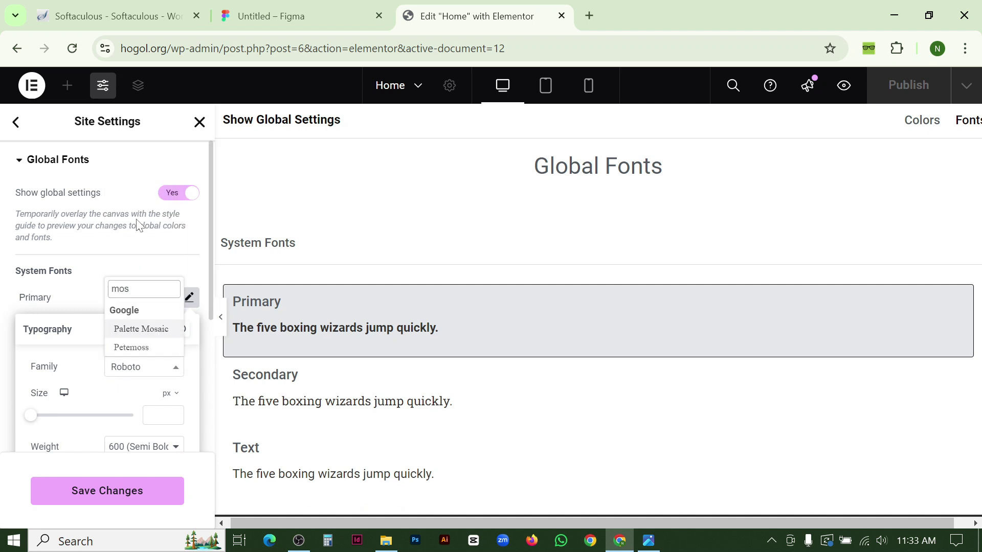
key(BackSpace)
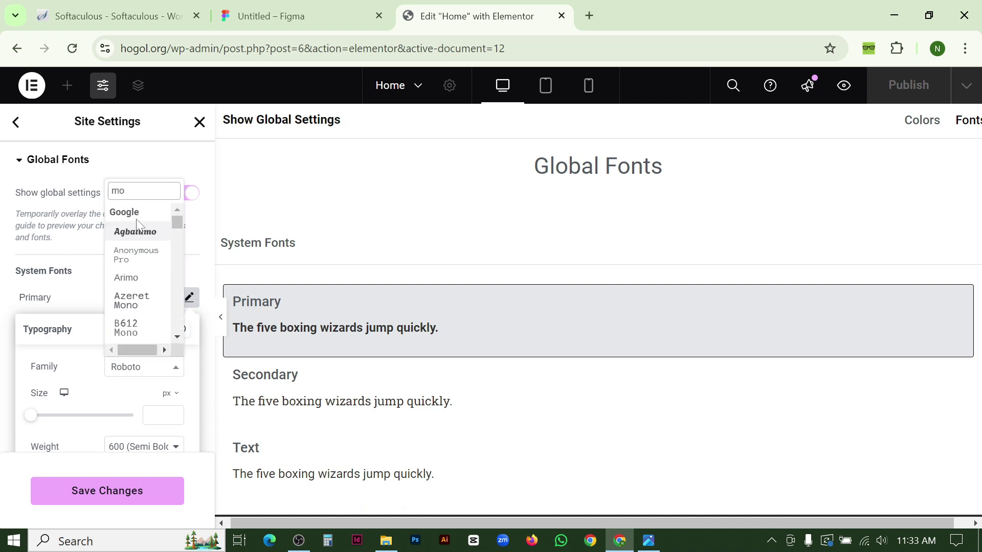
text(n)
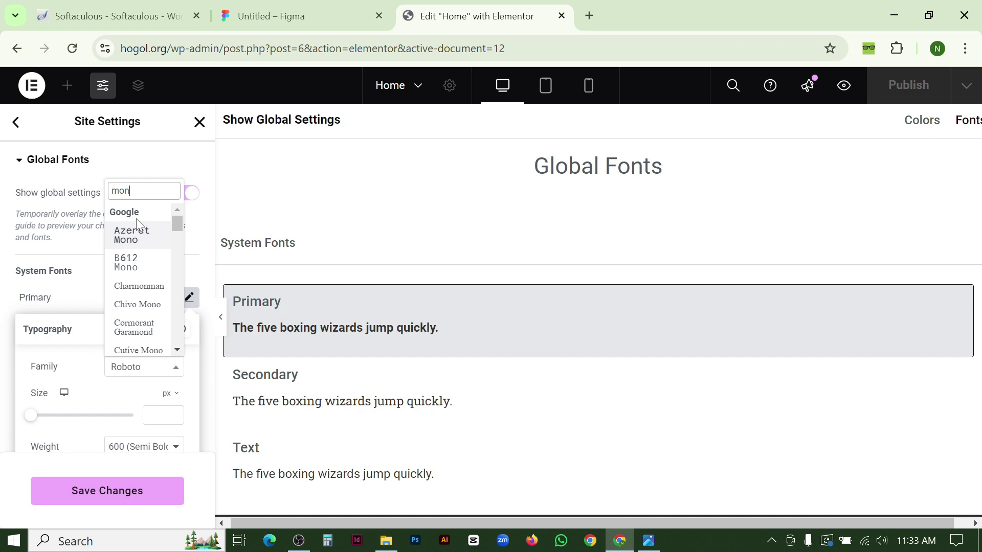
scroll(137, 318, down, 4)
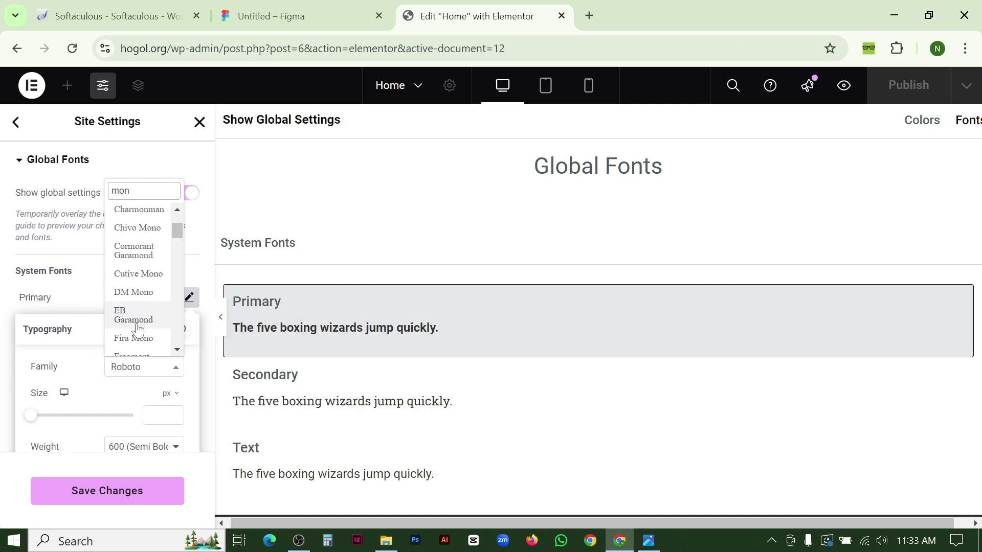
scroll(137, 329, down, 3)
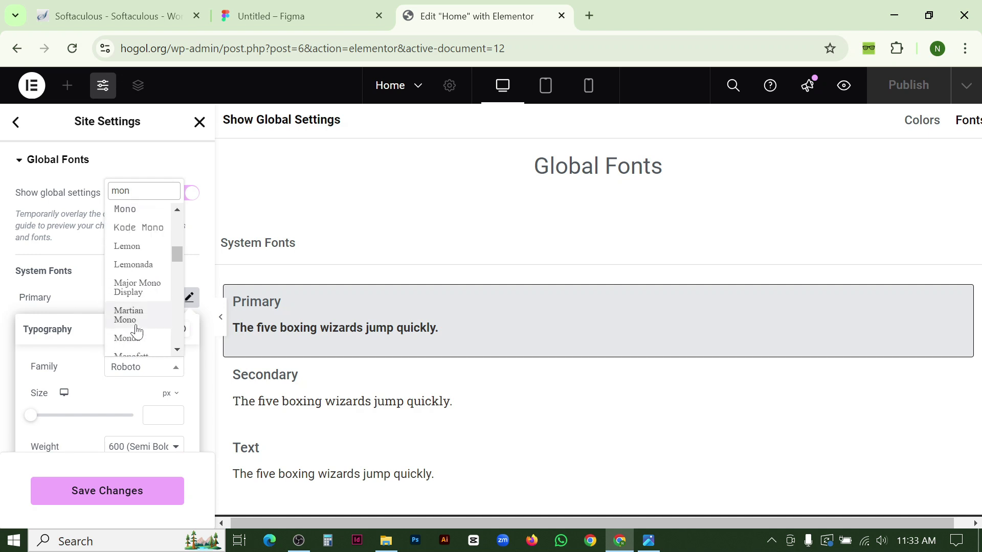
scroll(137, 331, down, 2)
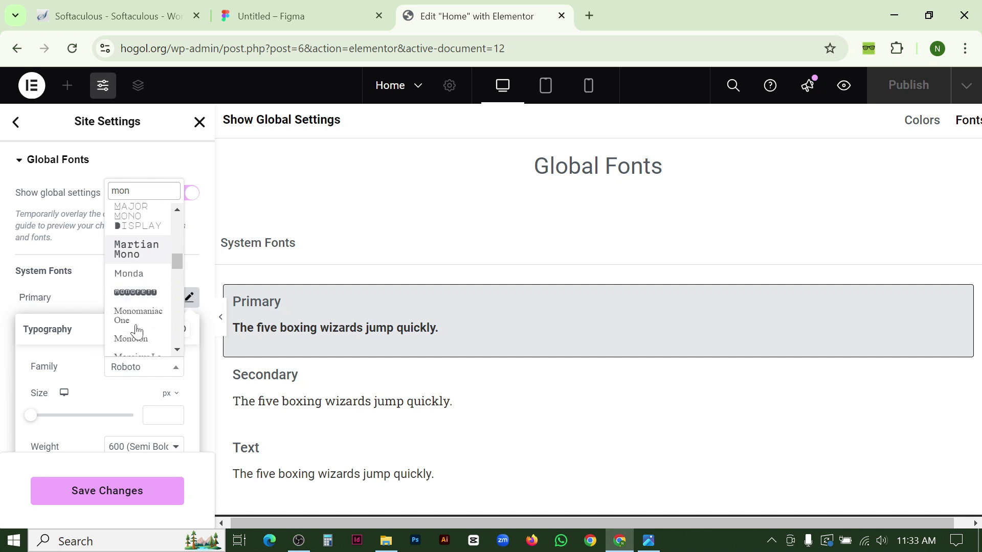
scroll(143, 320, up, 2)
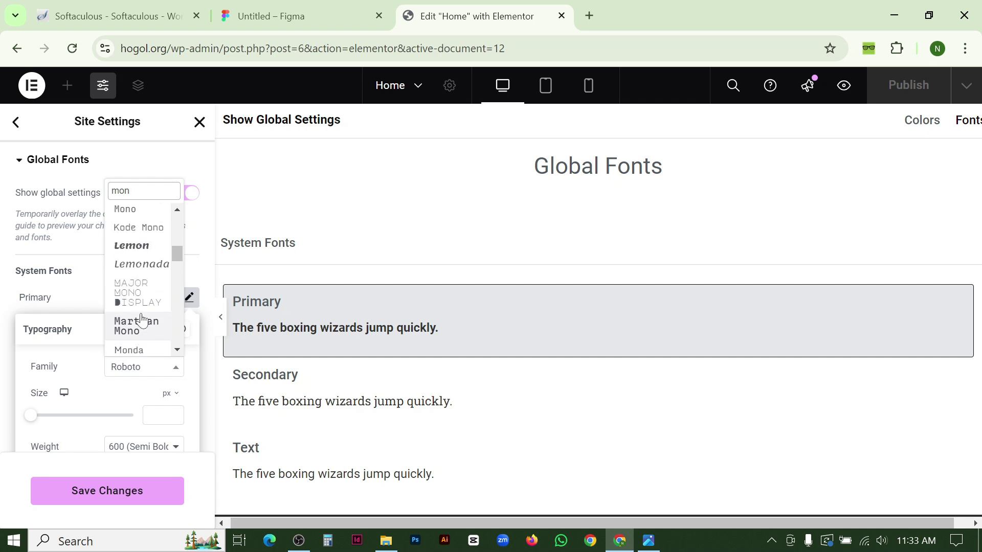
scroll(142, 321, down, 5)
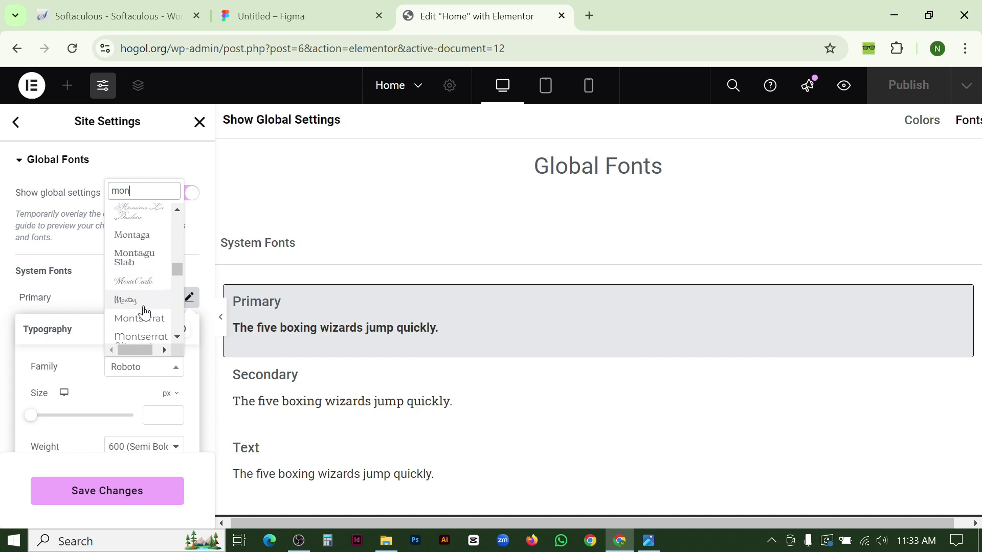
click(141, 320)
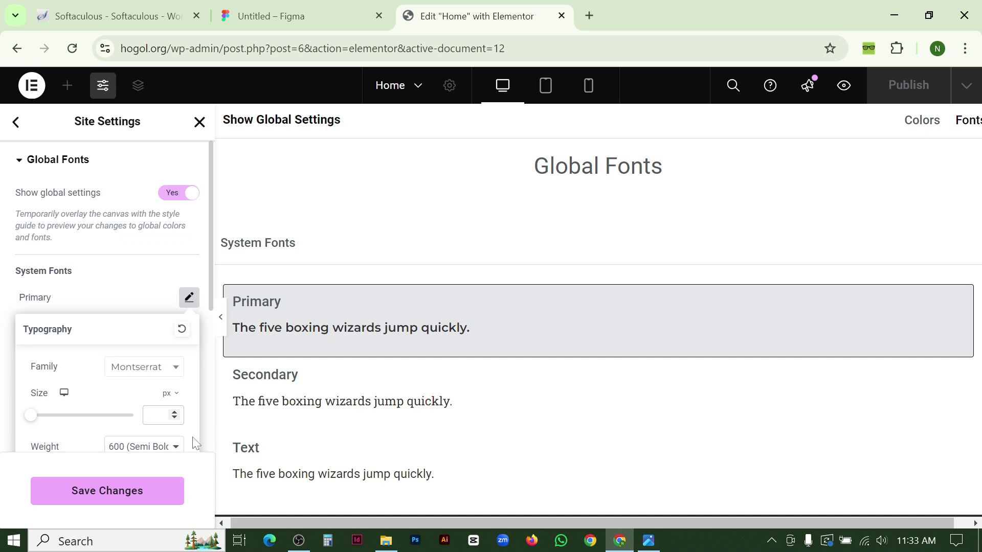
Give the Primary font a 40 px size and 600 (Semi Bold) weight, then save
text(36)
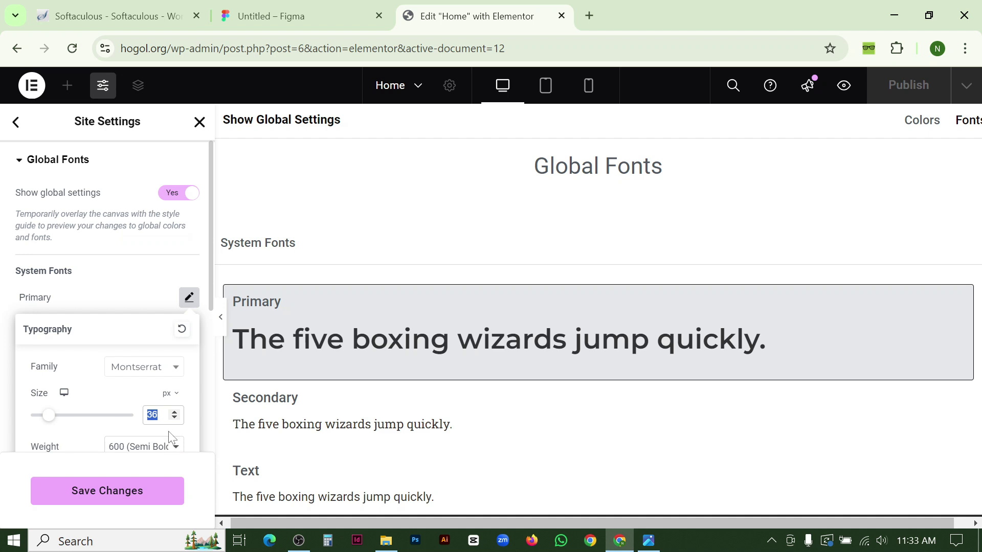
text(40)
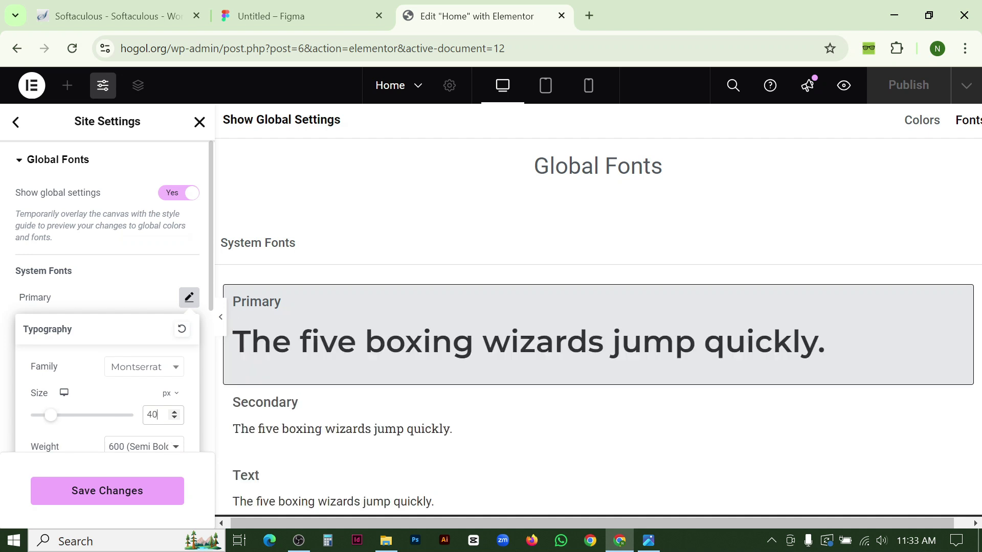
scroll(131, 358, down, 2)
click(134, 371)
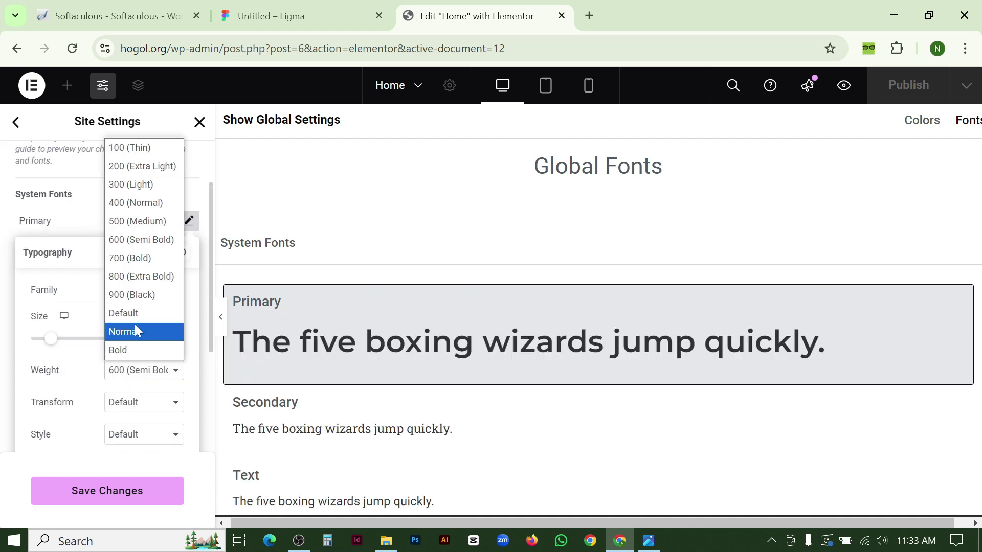
click(139, 258)
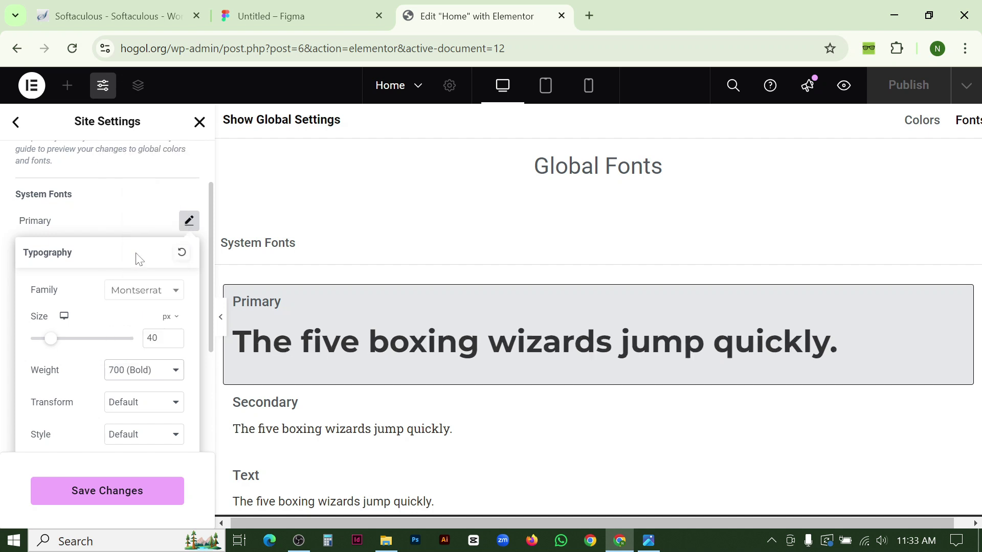
click(143, 297)
click(141, 364)
click(127, 381)
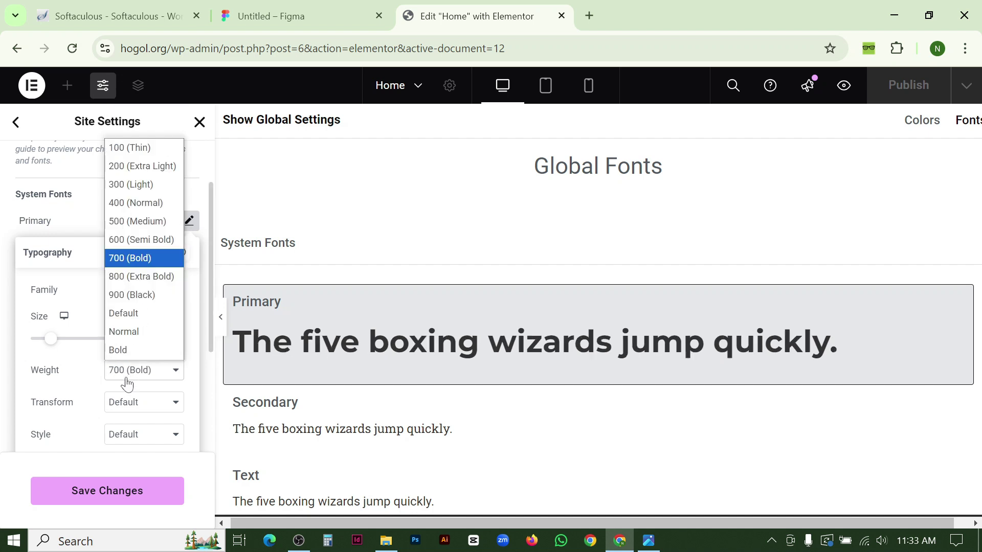
click(132, 240)
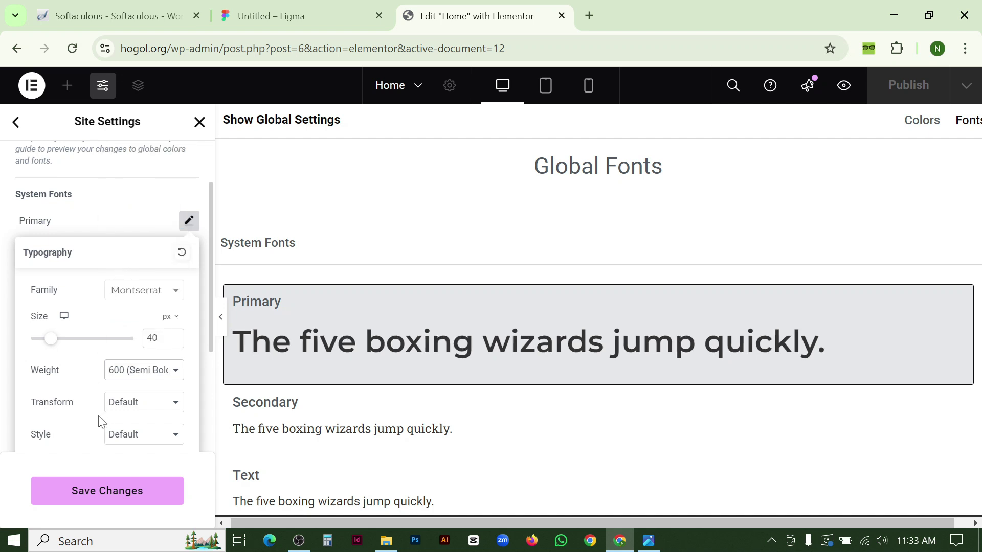
scroll(101, 421, down, 3)
click(103, 492)
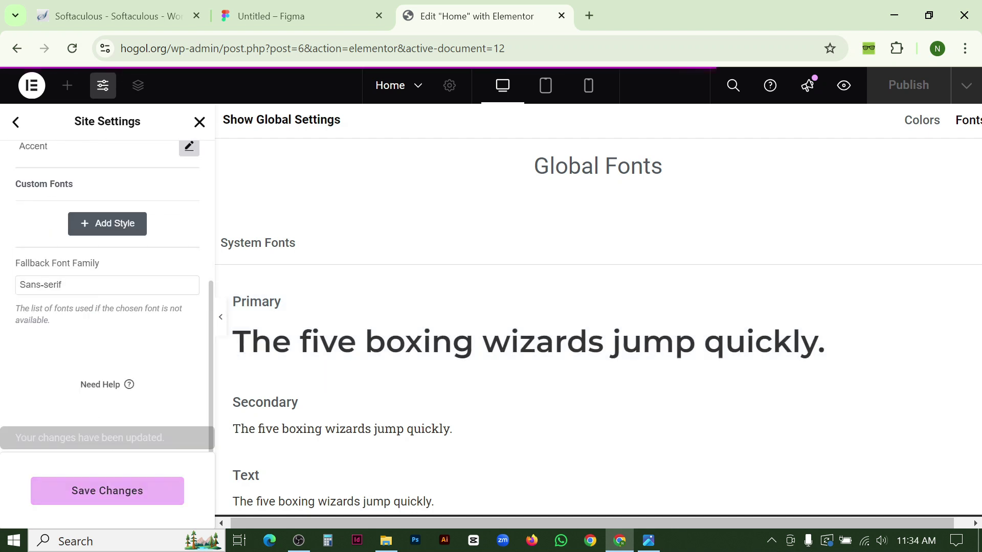
scroll(104, 285, up, 5)
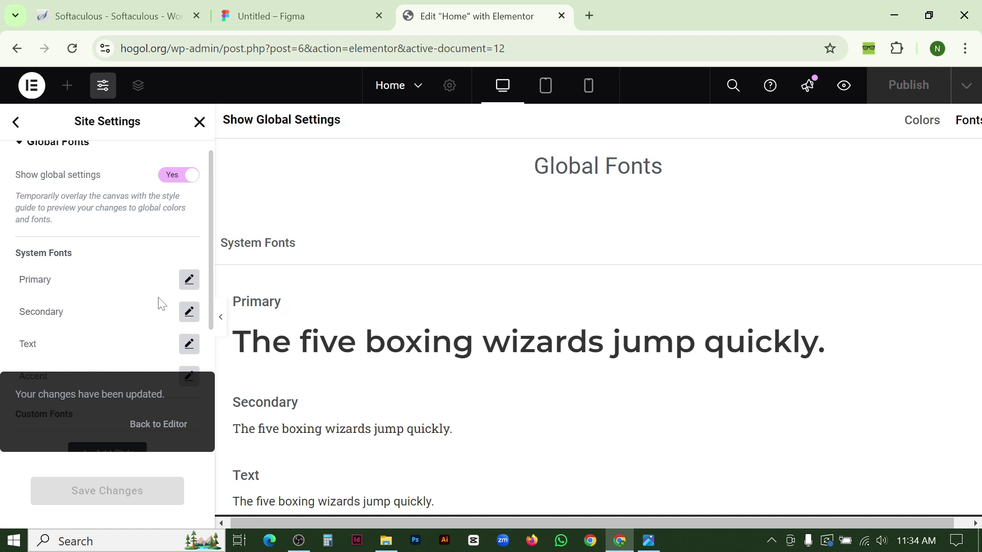
Set the Secondary global font family to Montserrat
click(189, 312)
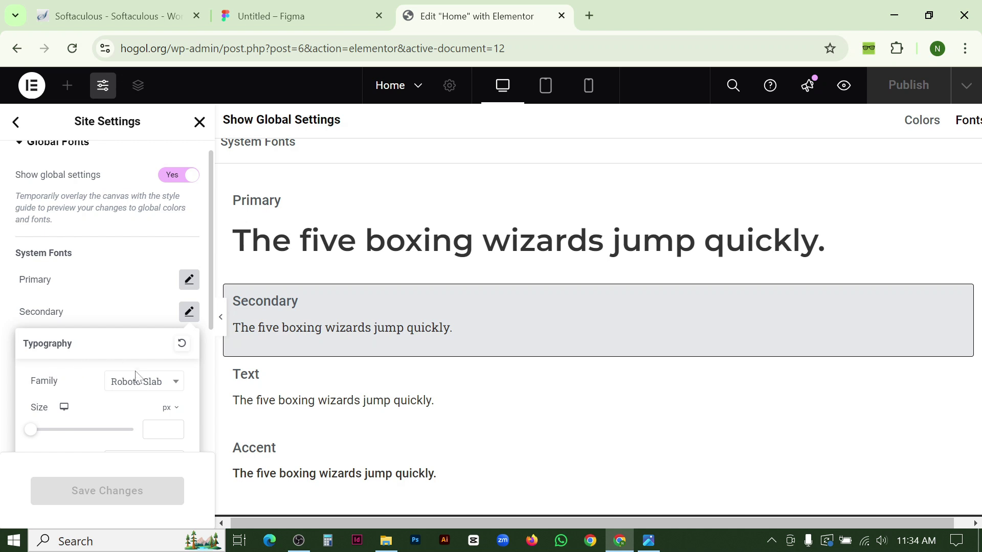
click(140, 388)
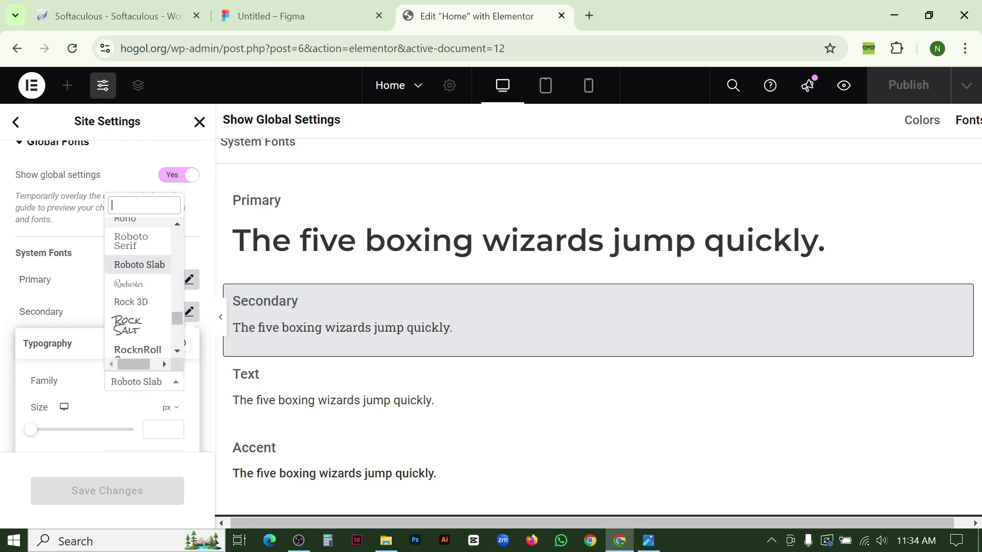
text(mons)
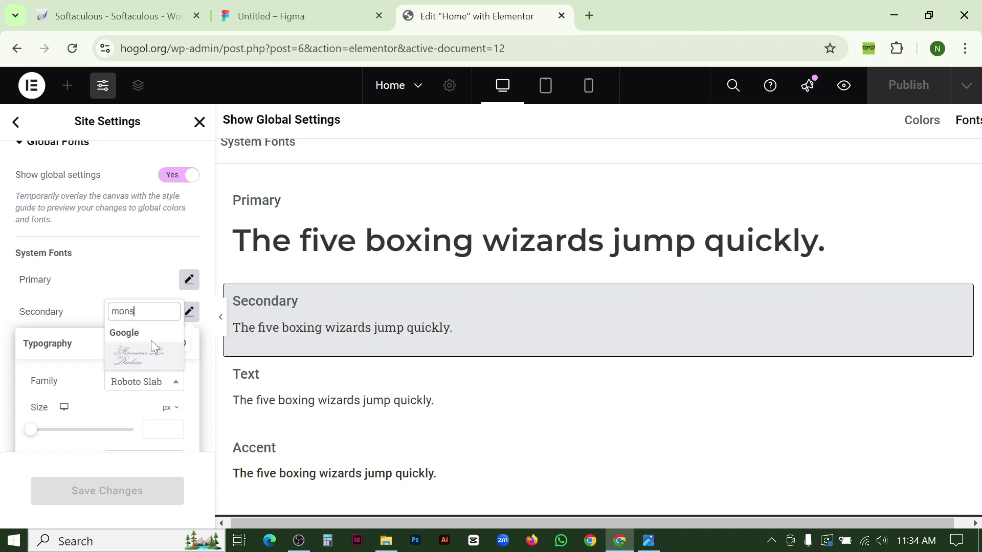
key(BackSpace)
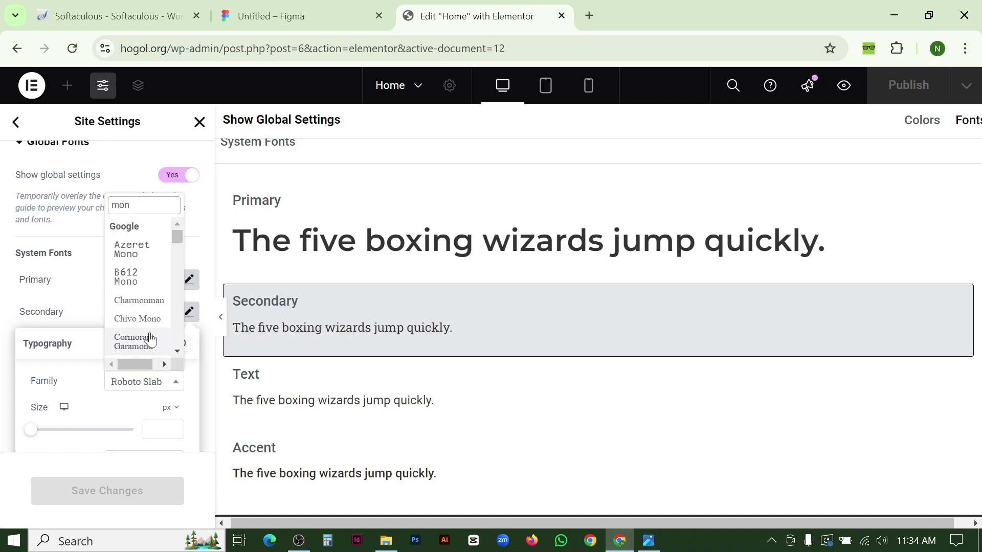
scroll(149, 340, down, 10)
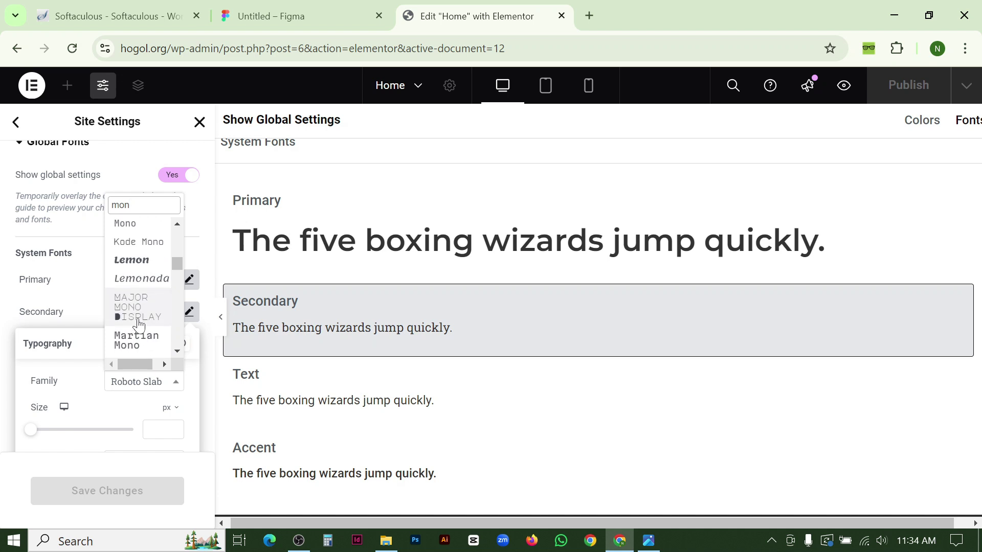
scroll(138, 326, down, 5)
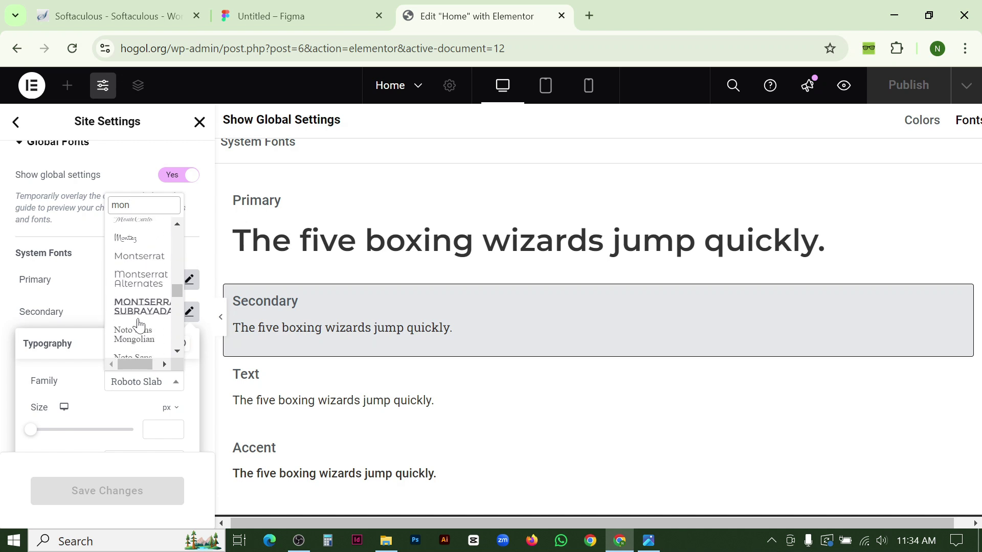
scroll(139, 325, down, 8)
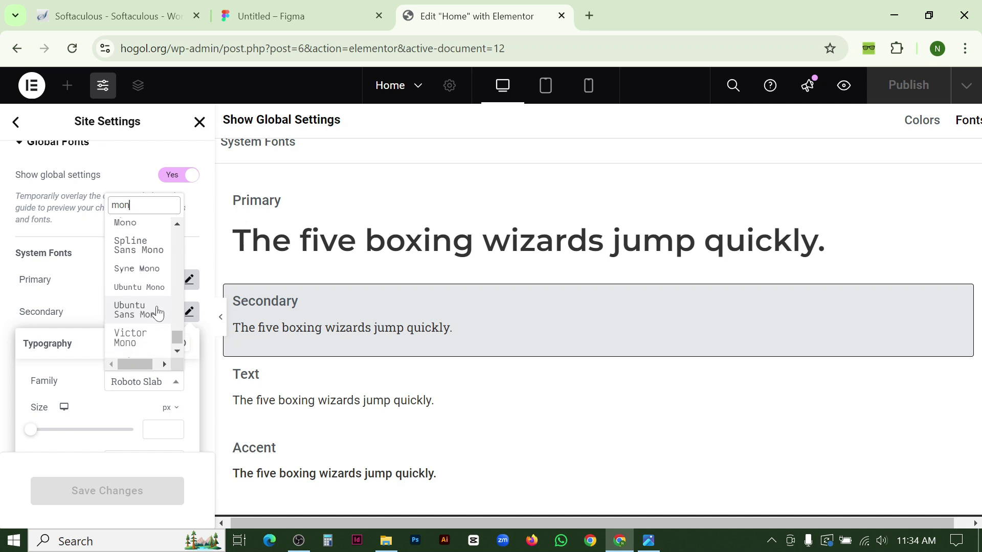
scroll(157, 314, up, 7)
scroll(157, 314, up, 5)
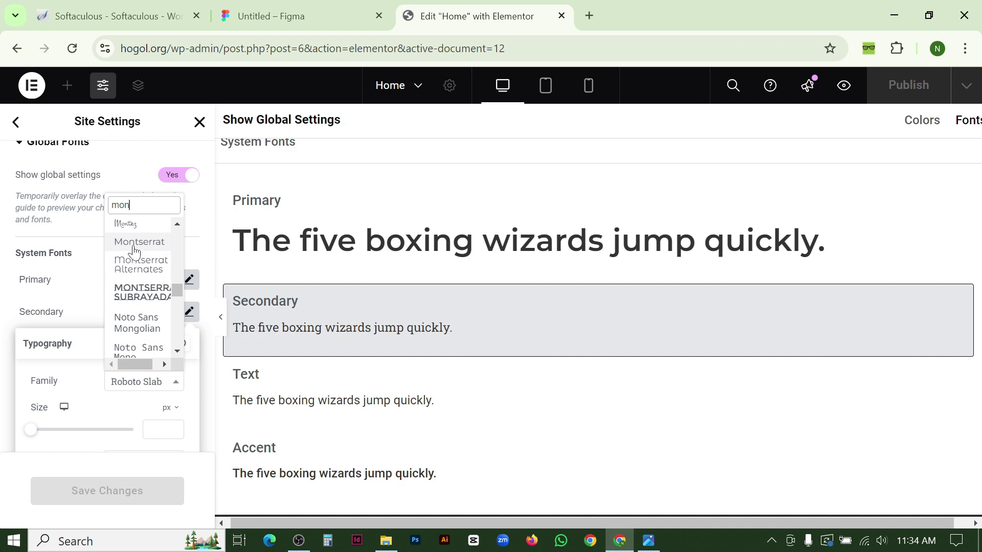
click(134, 245)
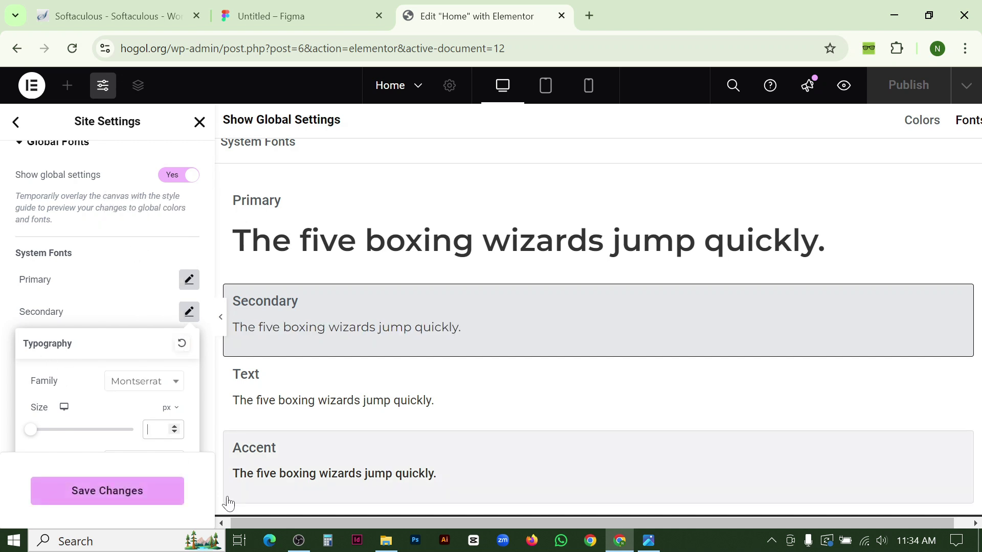
Give the Secondary font 25 px size and 600 (Semi Bold) weight, then save
text(30)
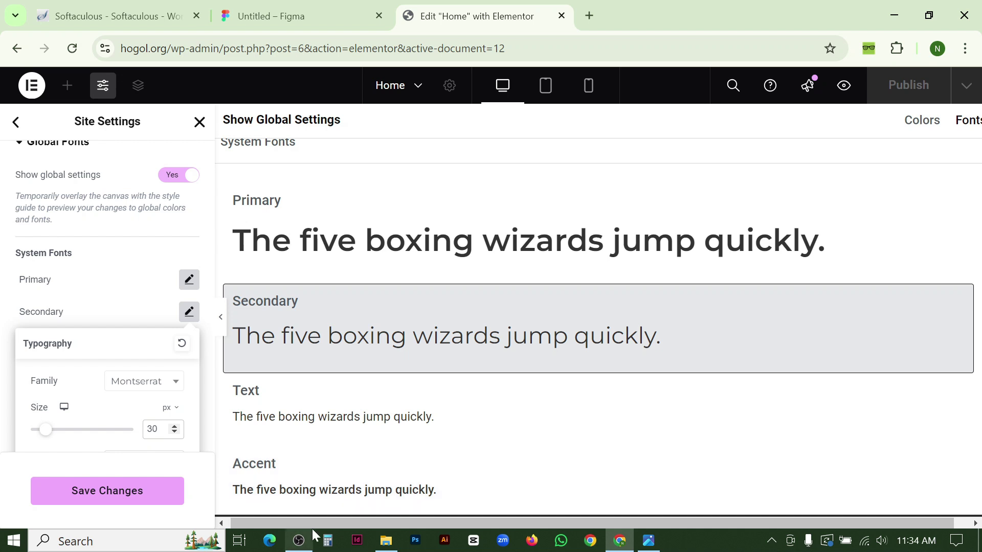
mouse_move(312, 529)
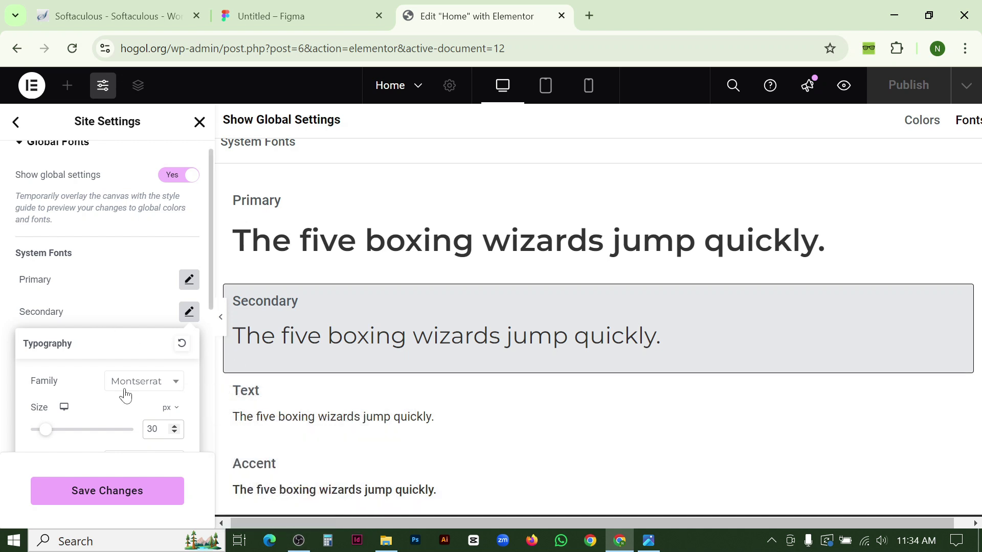
scroll(154, 379, down, 2)
click(149, 384)
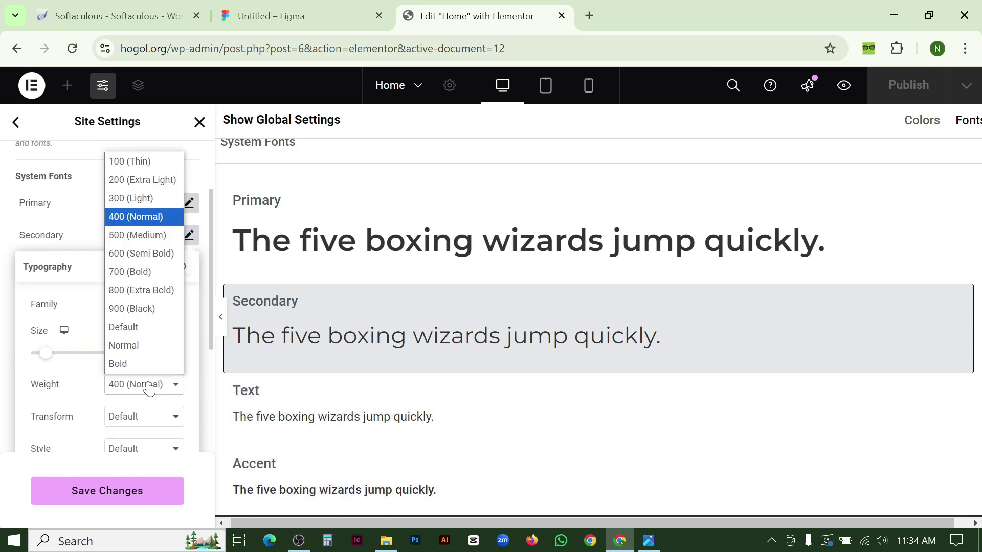
click(142, 254)
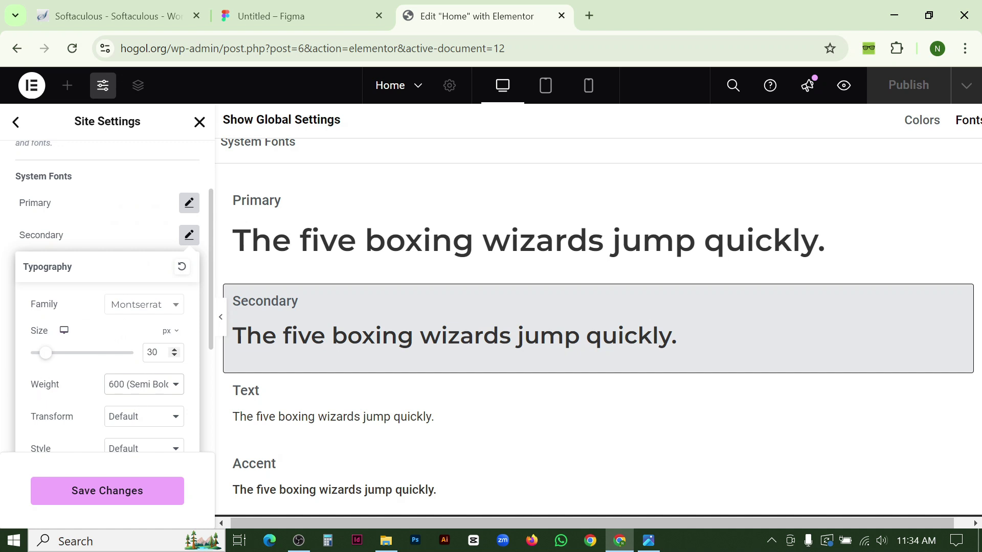
double_click(153, 353)
text(25)
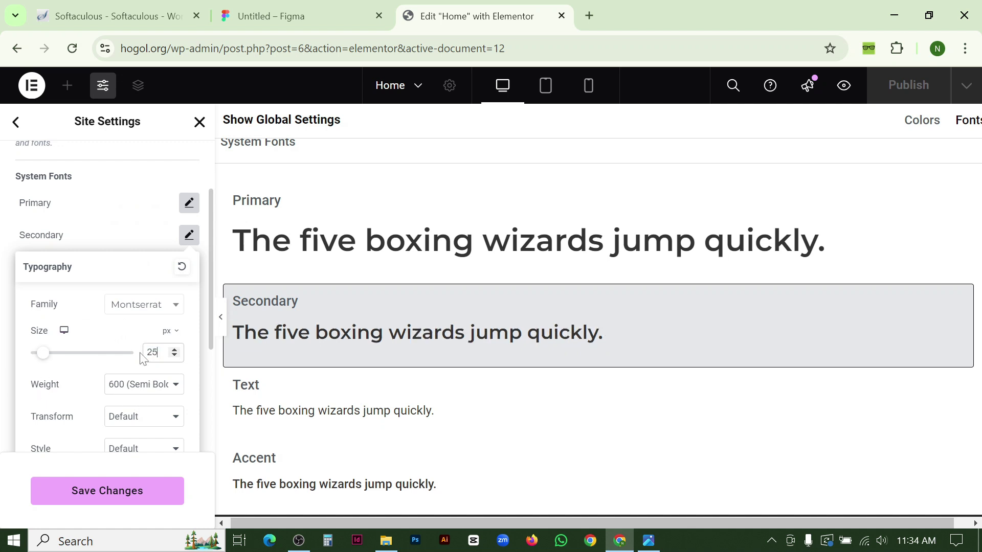
scroll(124, 449, down, 3)
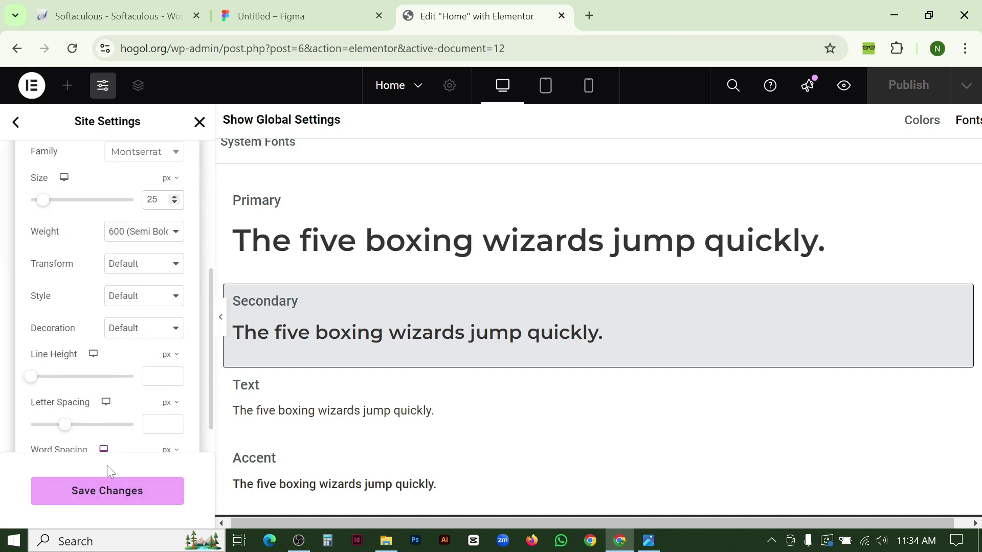
click(105, 492)
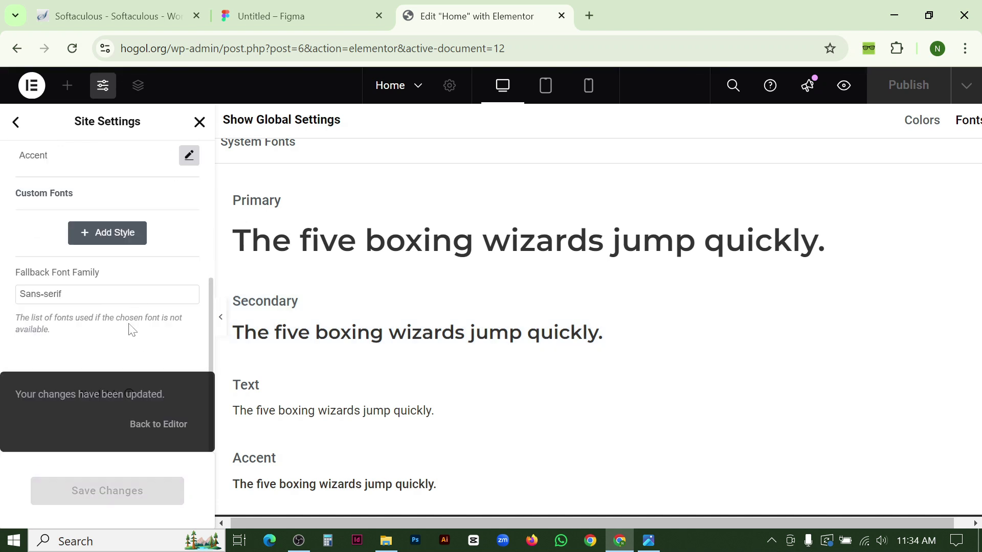
scroll(92, 321, down, 1)
scroll(67, 225, up, 4)
scroll(65, 272, down, 2)
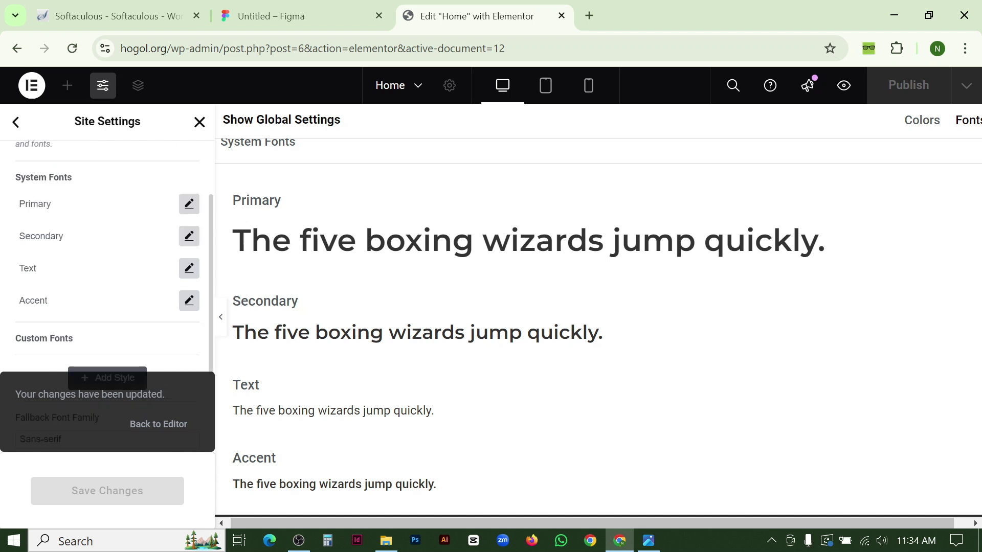
Switch the Text font family to Open Sans, size 14 px, and save the change
click(189, 268)
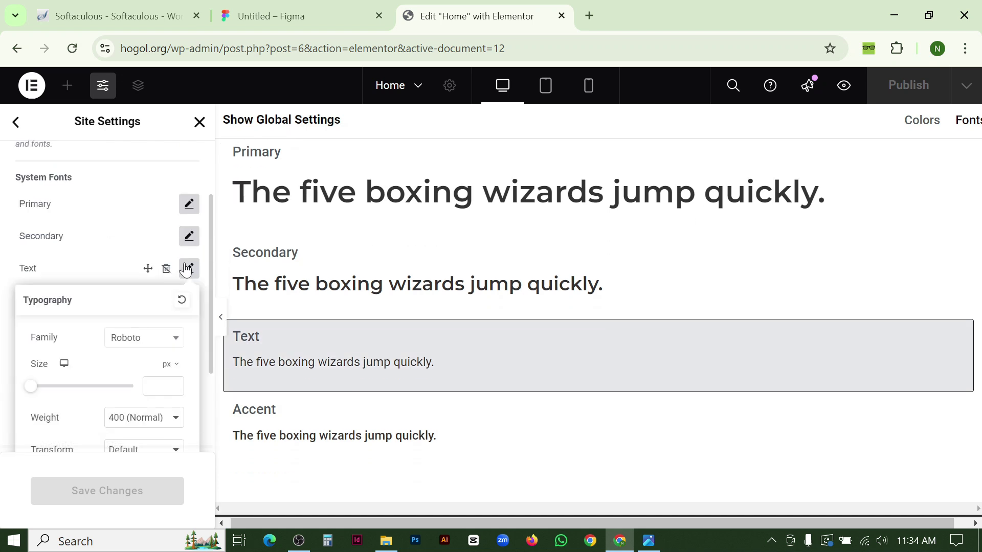
click(135, 336)
text(op)
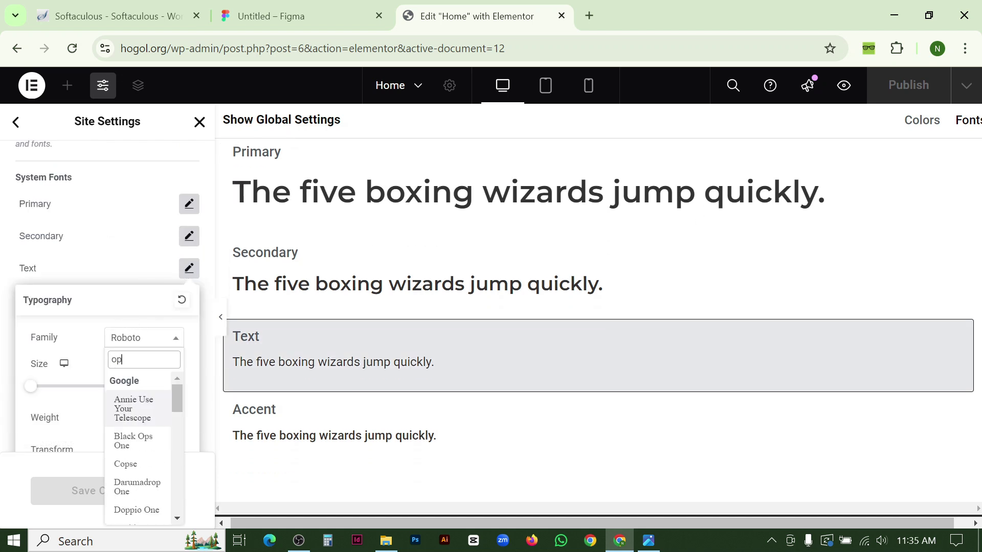
text(en)
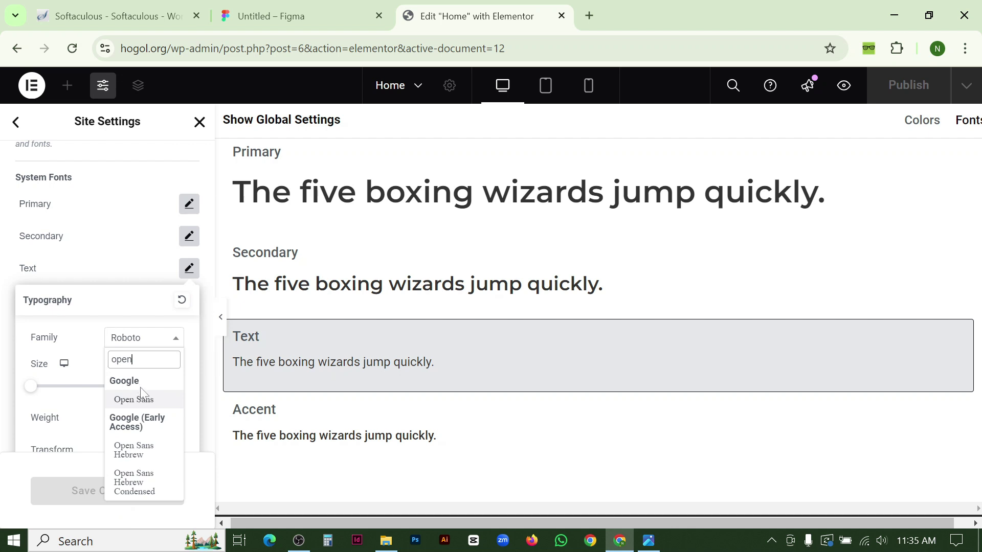
click(134, 400)
text(14)
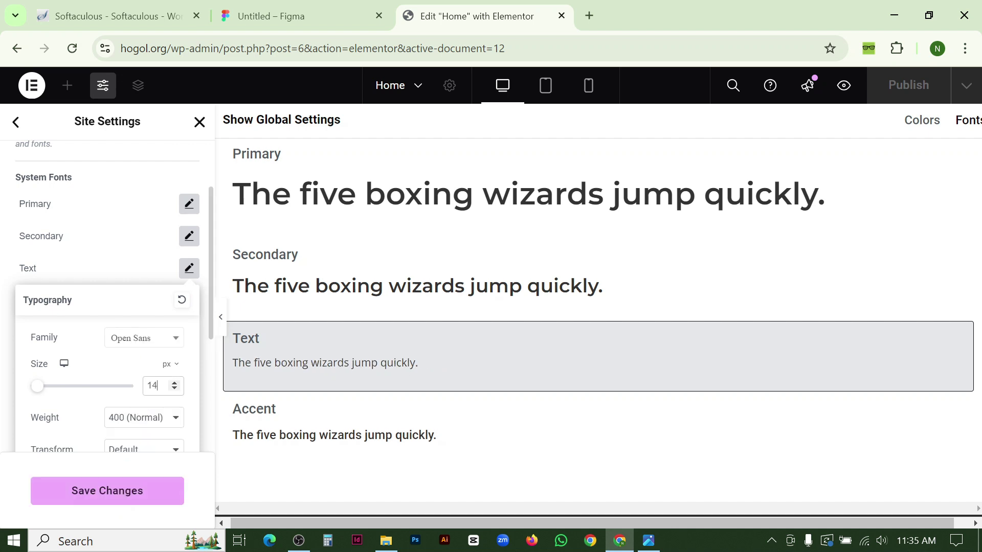
scroll(136, 412, down, 2)
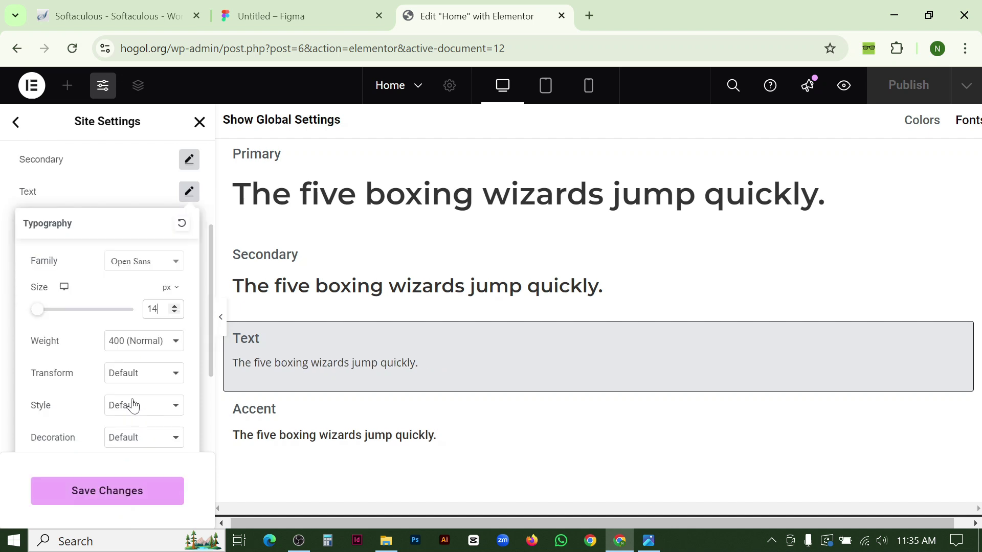
scroll(136, 412, down, 2)
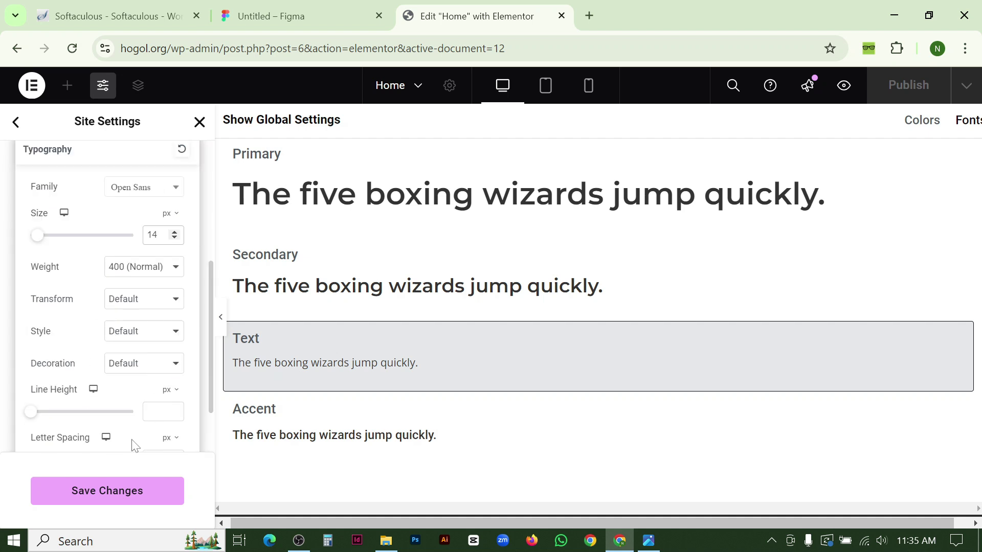
click(118, 491)
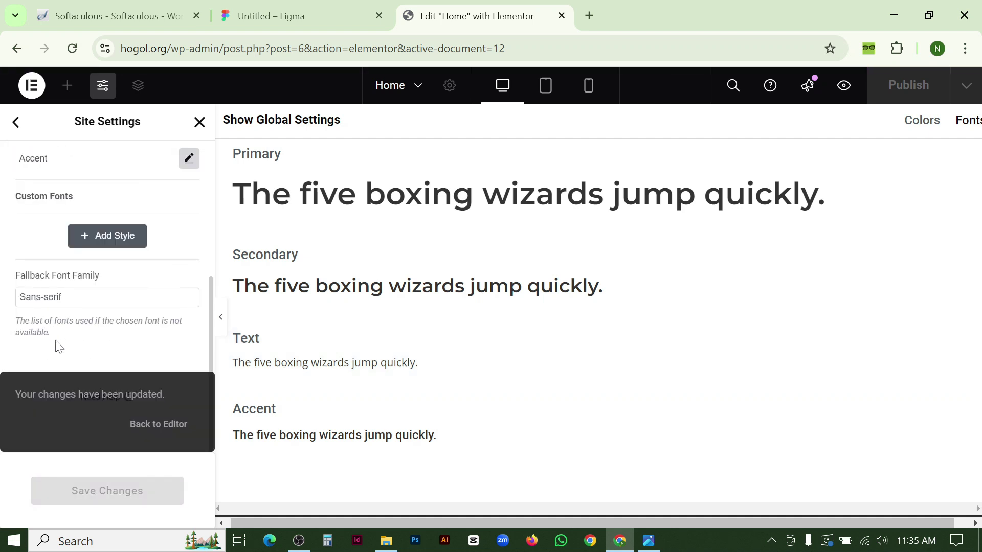
scroll(94, 338, up, 2)
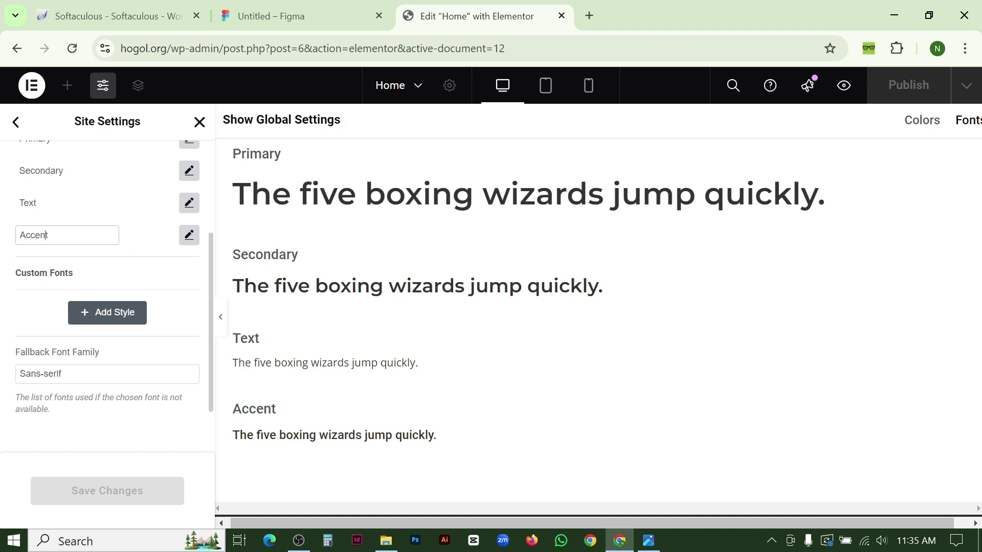
Switch the Accent font family to Poppins with 600 (Semi Bold) weight and save
click(189, 238)
click(147, 313)
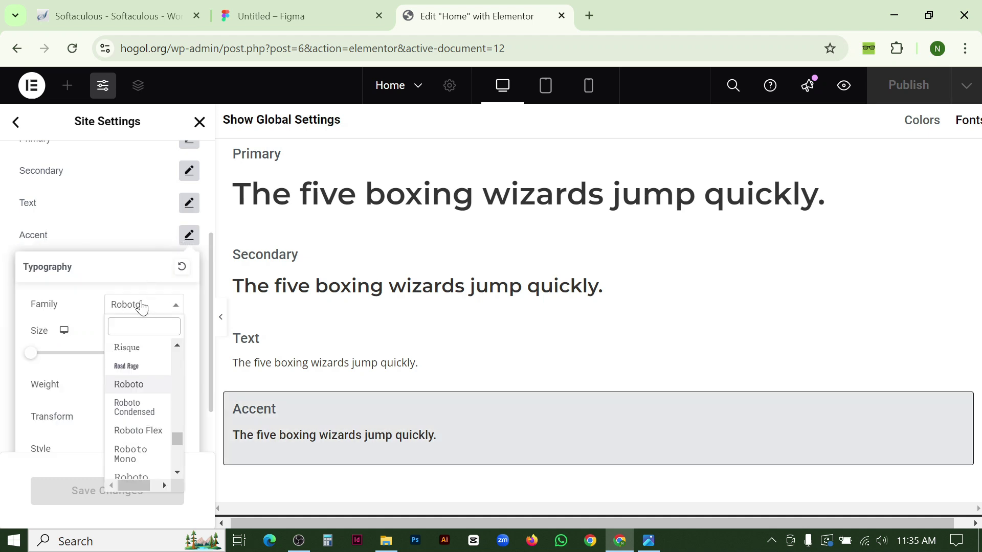
text(popp)
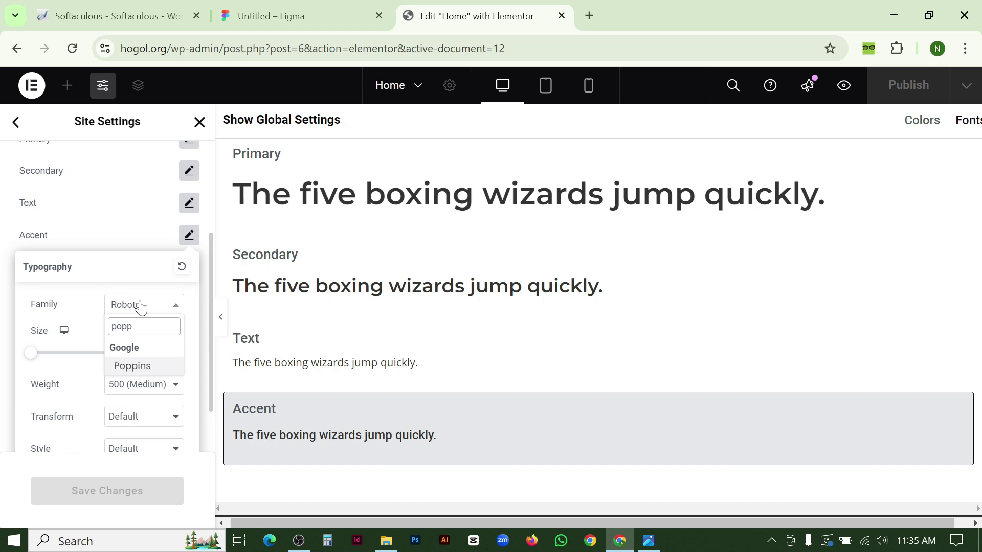
click(137, 368)
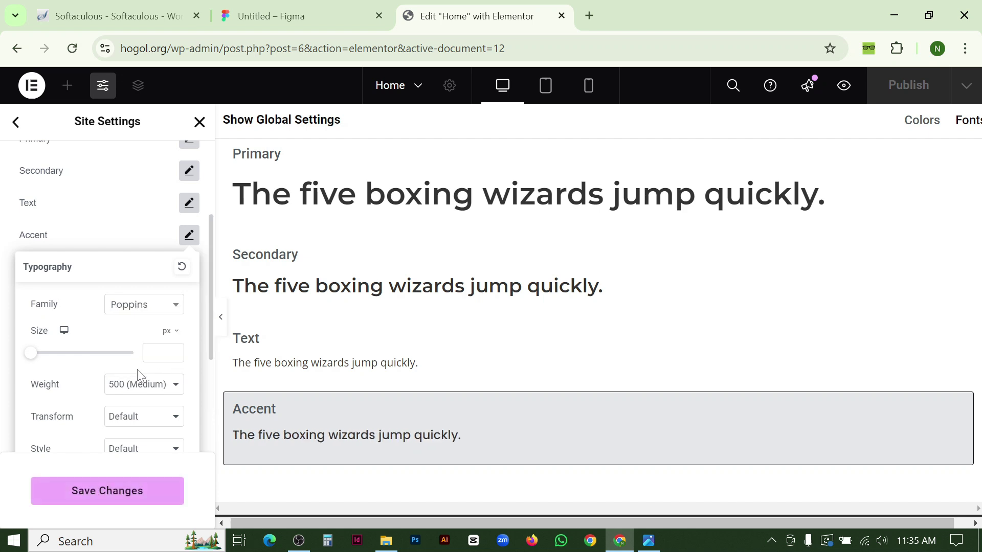
scroll(137, 376, down, 1)
click(137, 308)
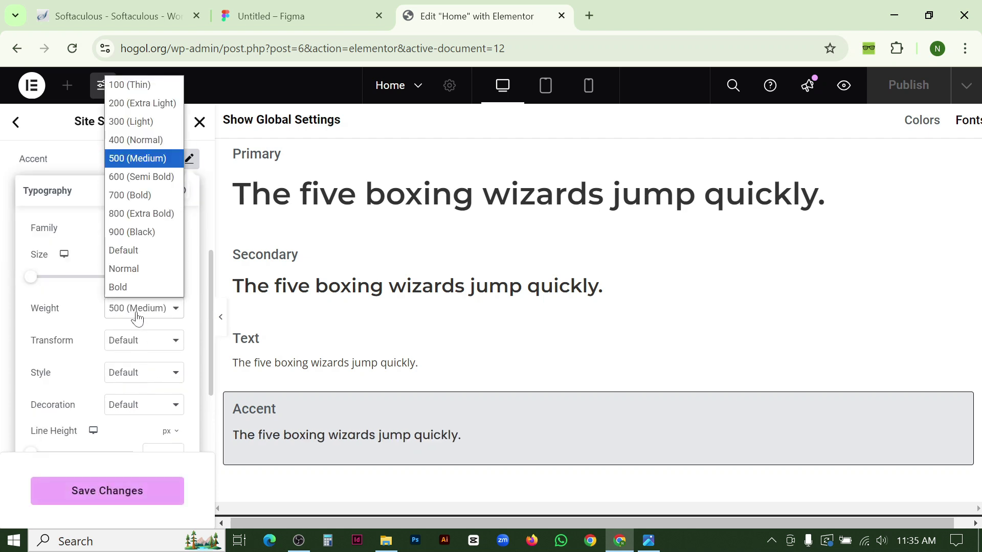
click(131, 178)
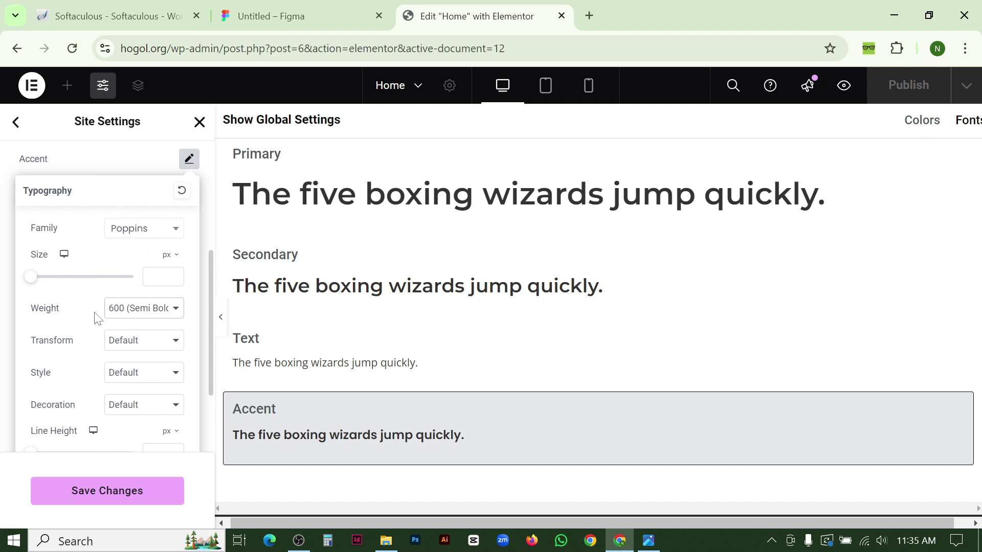
scroll(122, 404, down, 1)
click(103, 491)
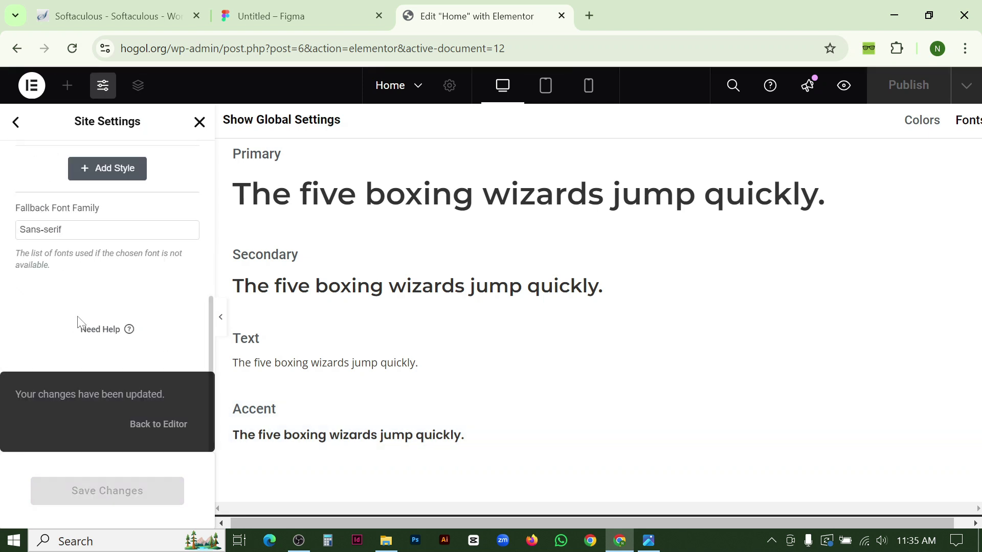
scroll(76, 283, up, 2)
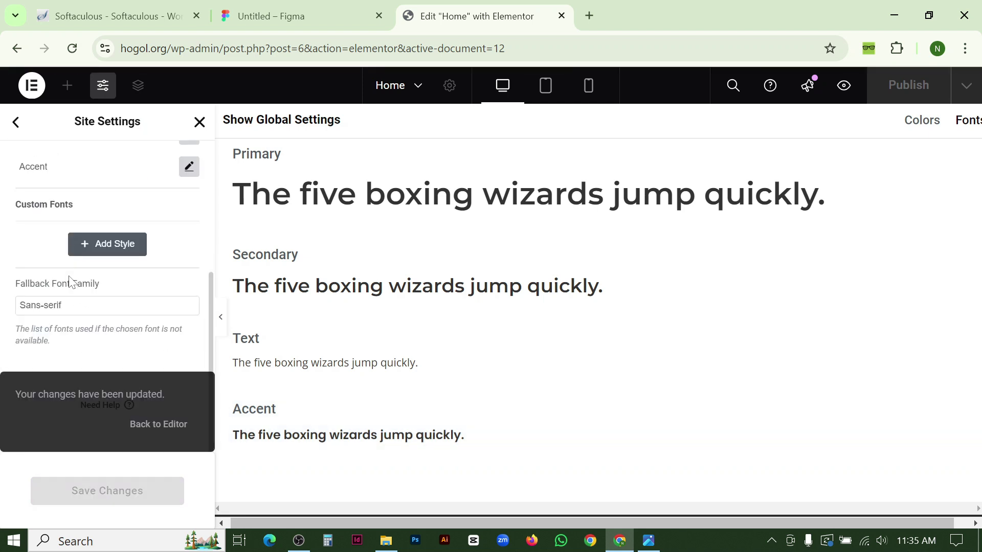
Add a new custom font item and set its family to Montserrat
click(119, 250)
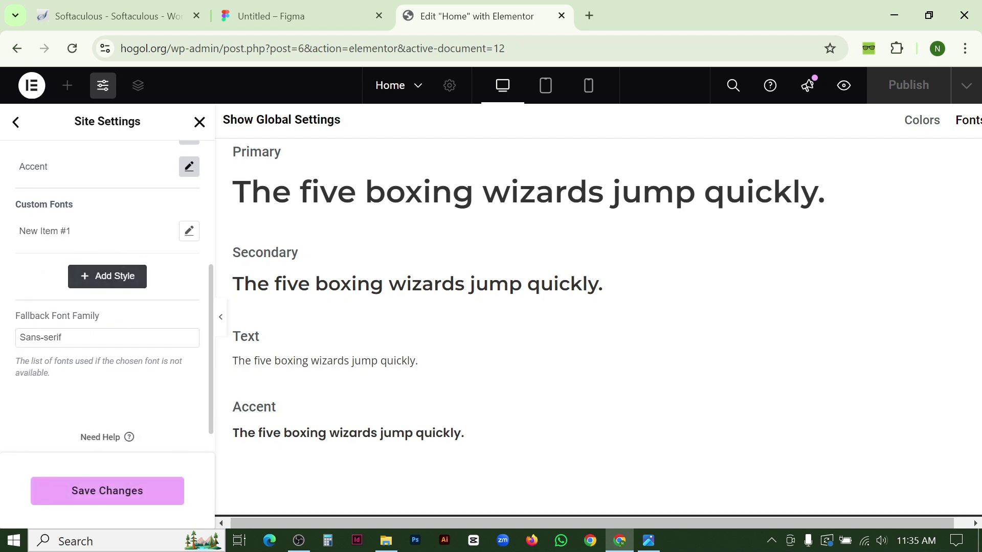
click(71, 338)
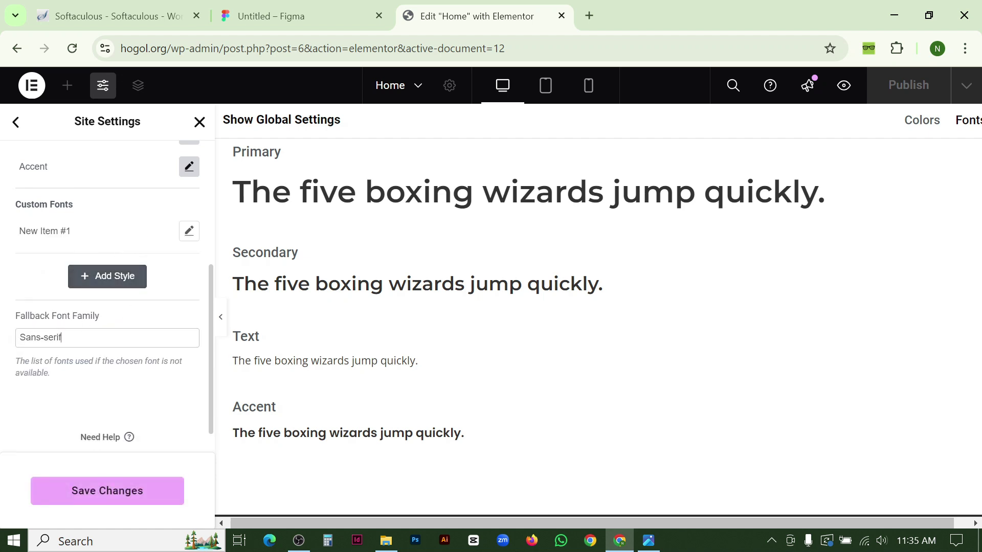
click(189, 231)
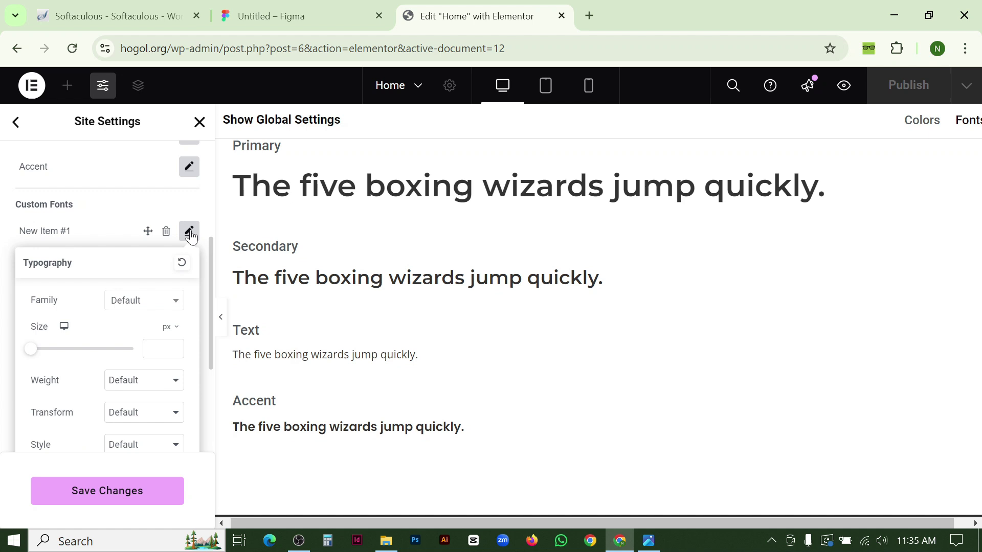
click(158, 309)
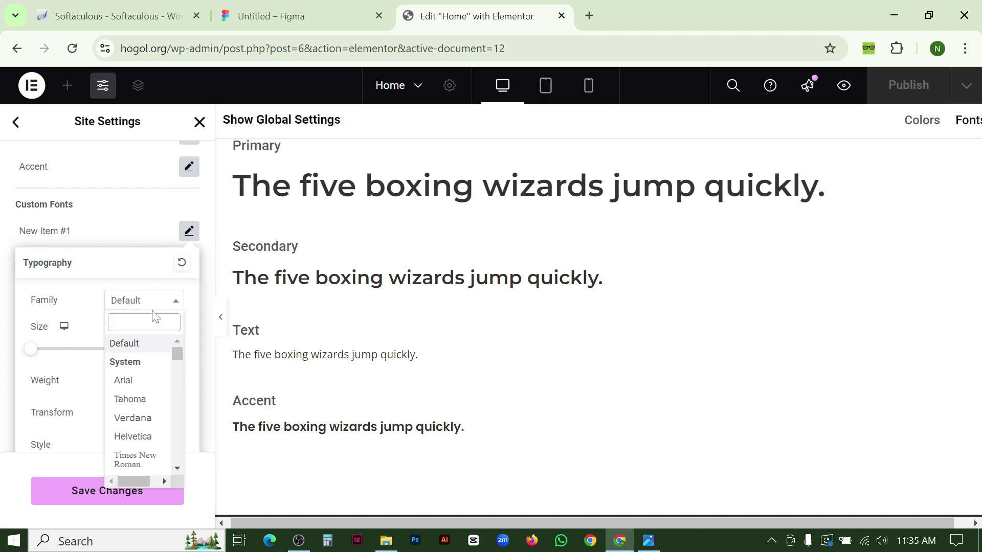
text(mo)
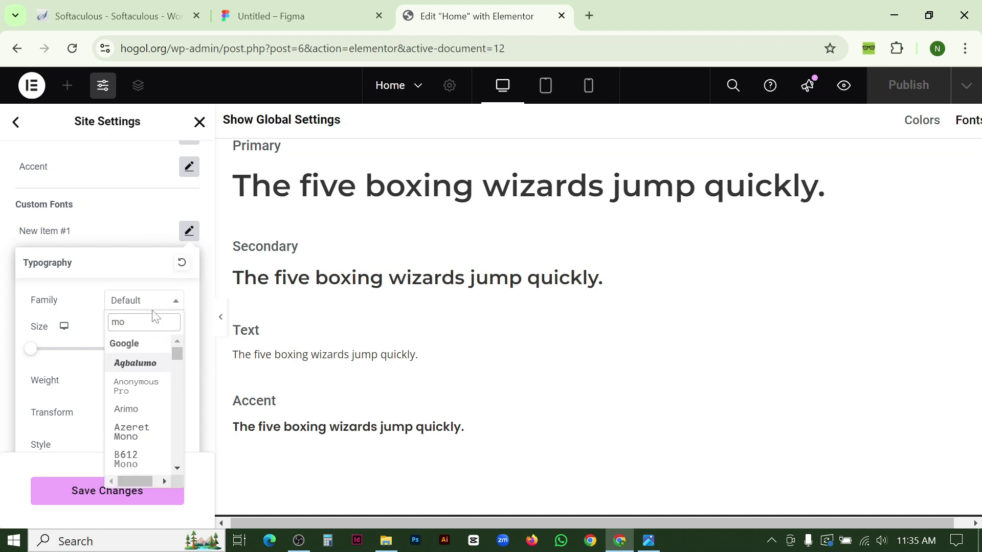
text(s)
key(BackSpace)
text(n)
scroll(131, 404, down, 8)
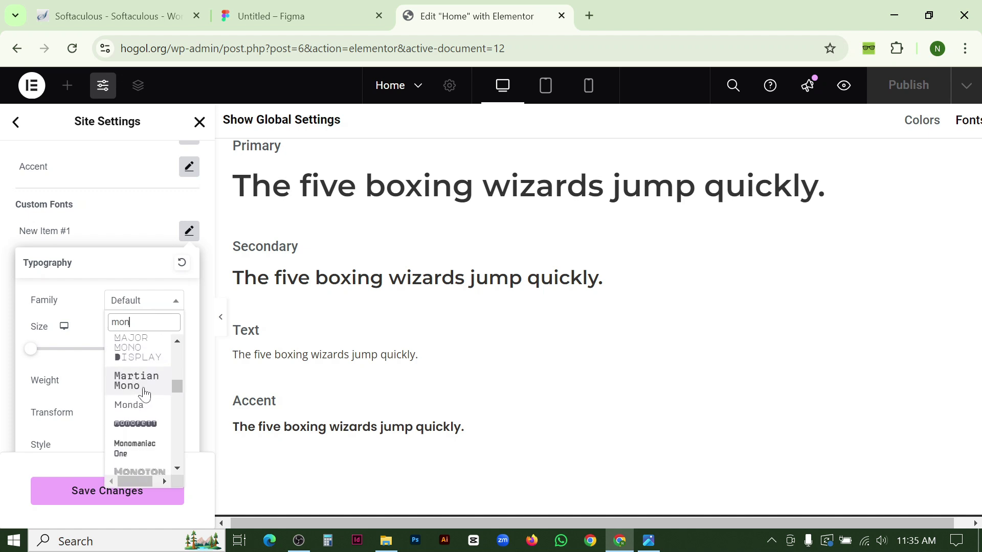
scroll(144, 396, down, 4)
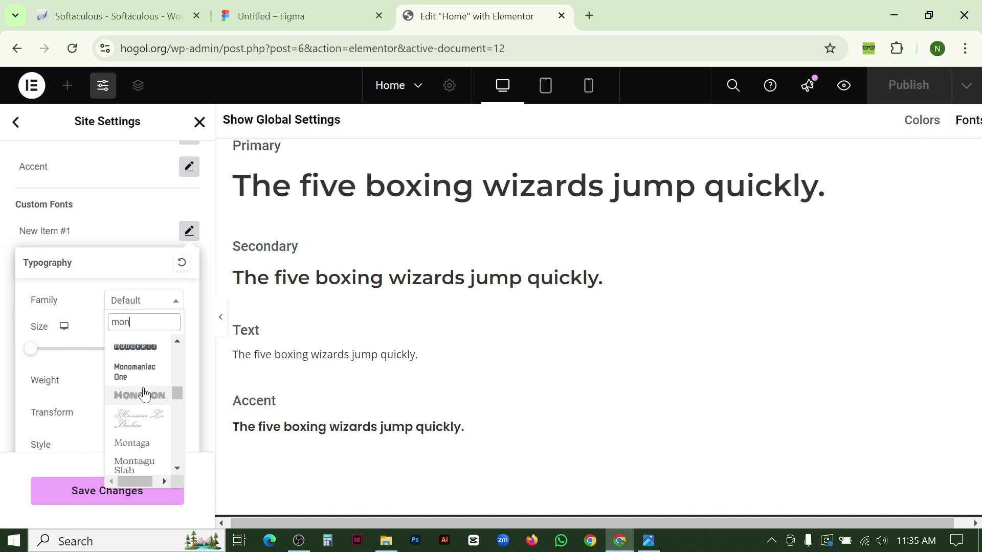
click(141, 450)
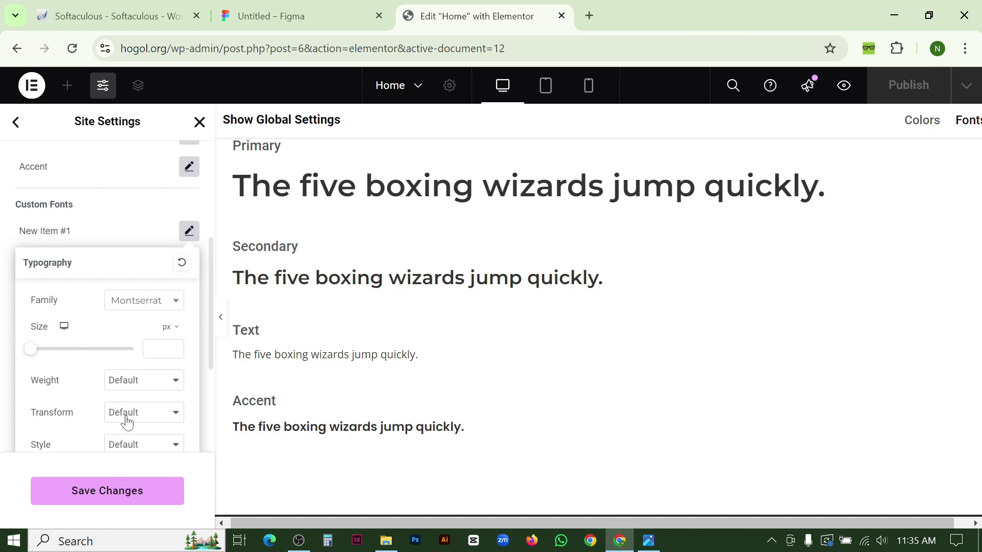
Give the custom font 56 px size and 700 (Bold) weight, then save
click(156, 349)
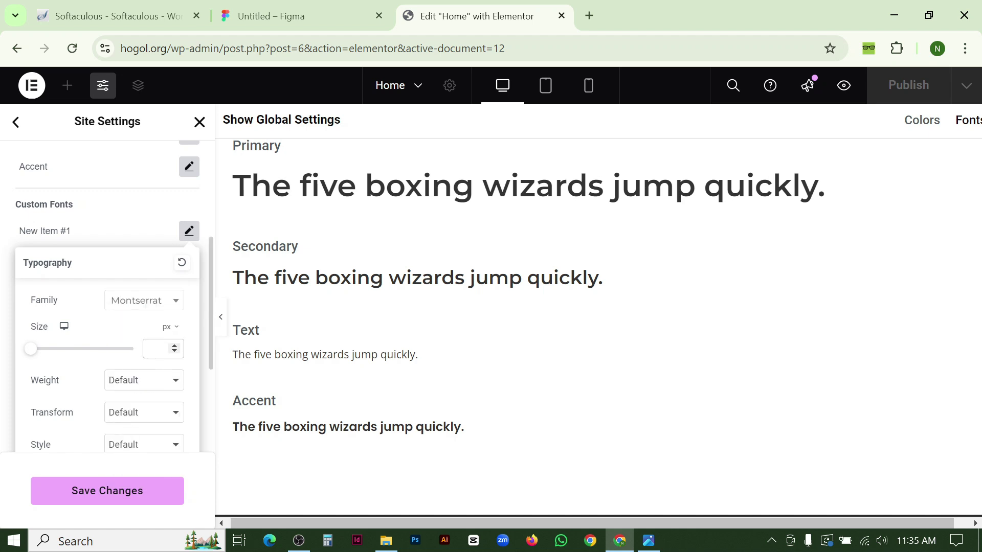
text(50)
text(6)
click(123, 380)
click(120, 271)
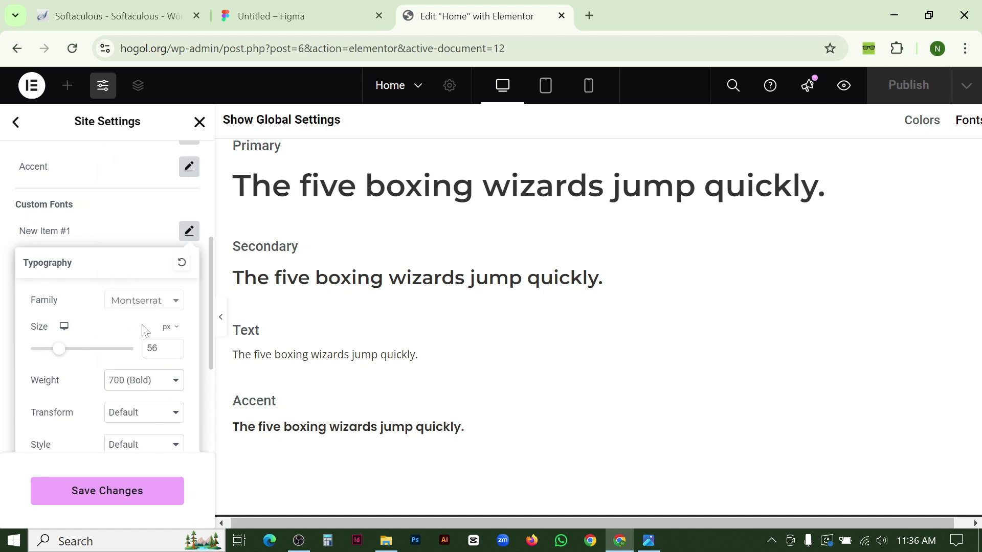
click(100, 496)
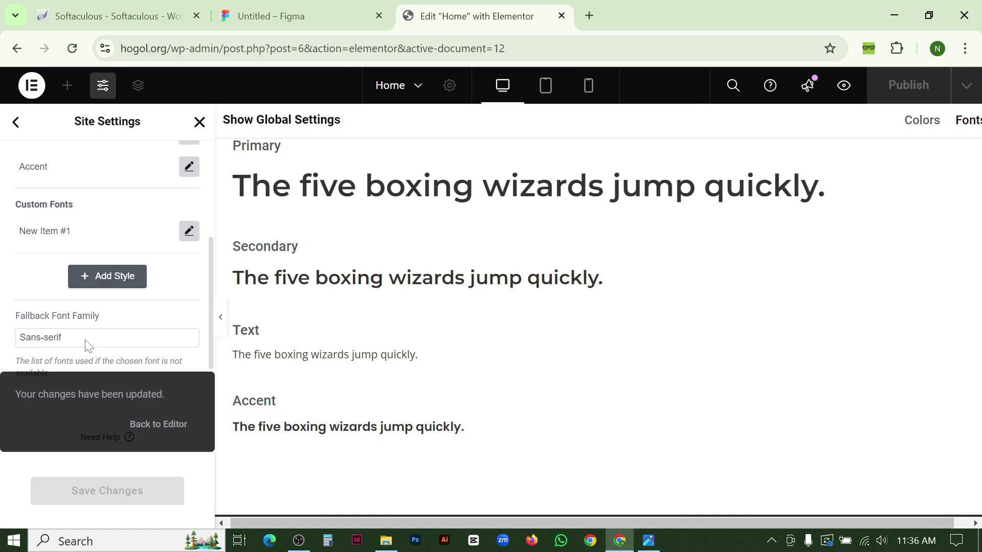
scroll(97, 245, down, 1)
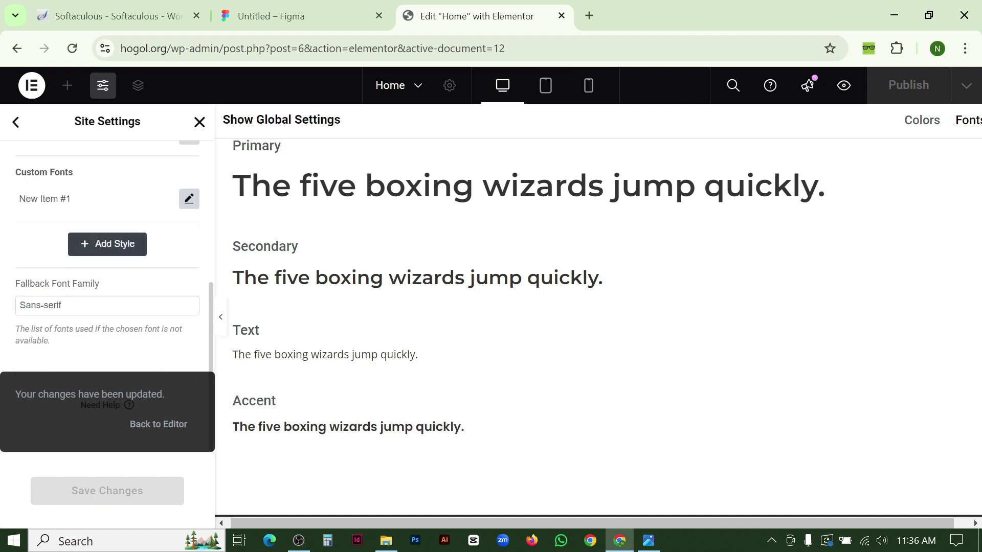
scroll(82, 307, up, 2)
Rename the custom font item to 'Big Title' and save it
click(189, 276)
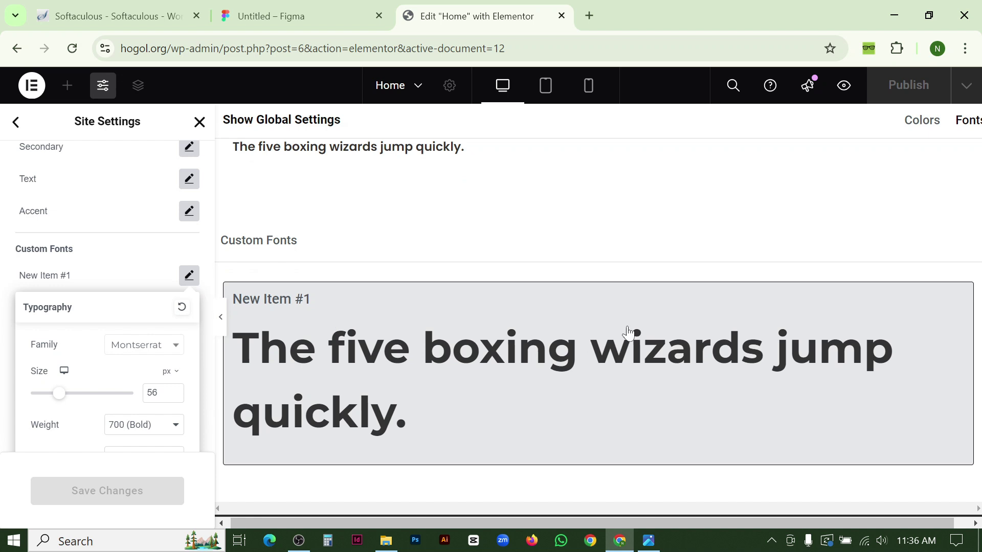
click(96, 267)
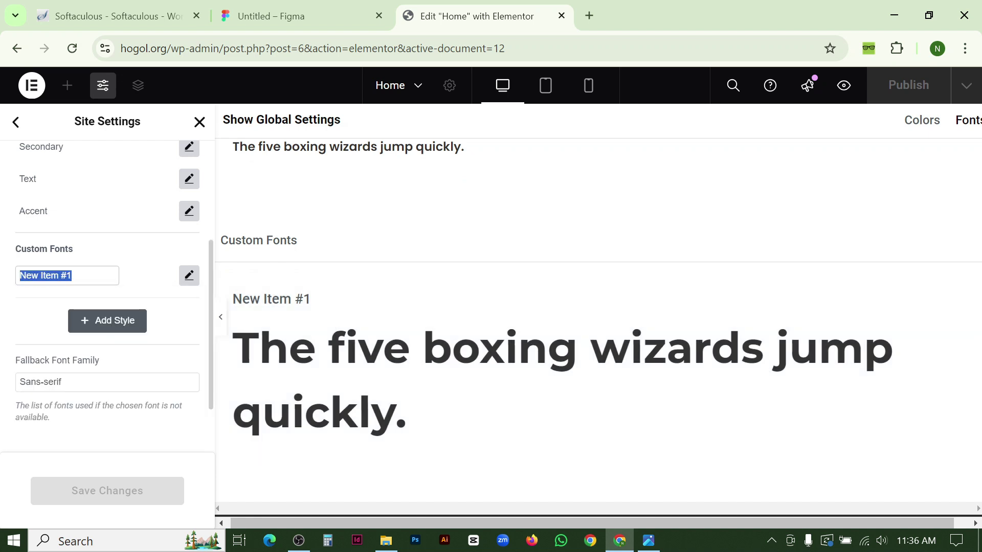
text(Big)
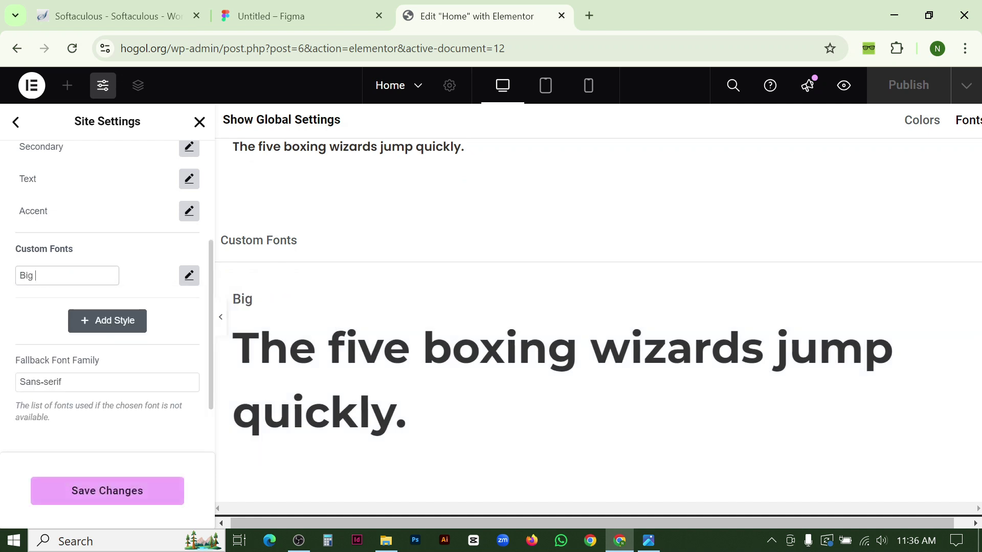
text( Title)
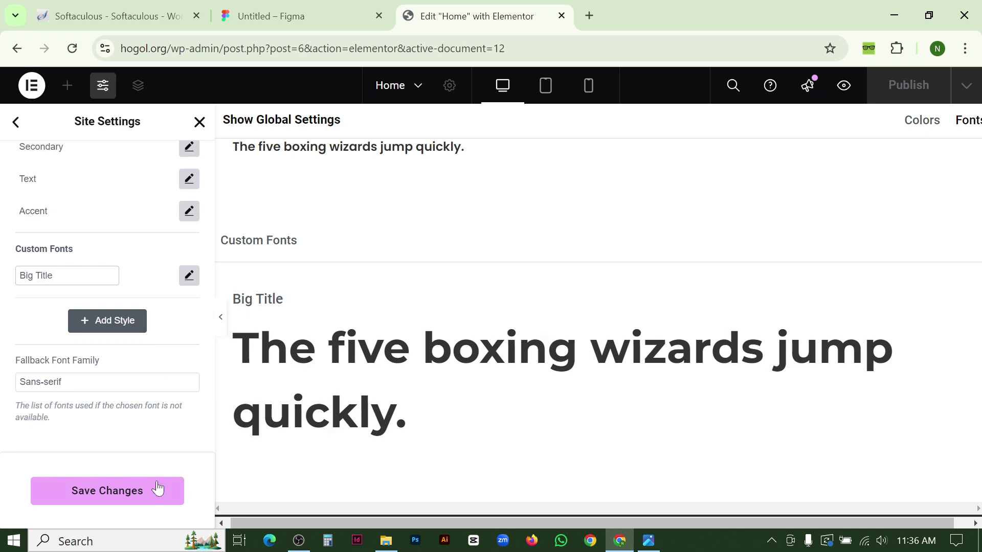
click(156, 489)
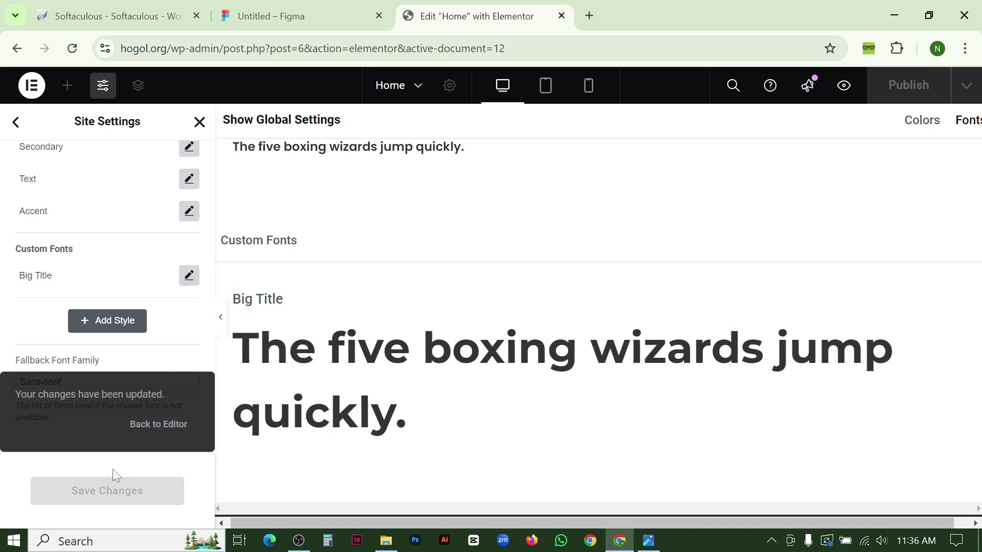
Return to Site Settings and open the Site Logo image picker under Site Identity
scroll(138, 286, up, 3)
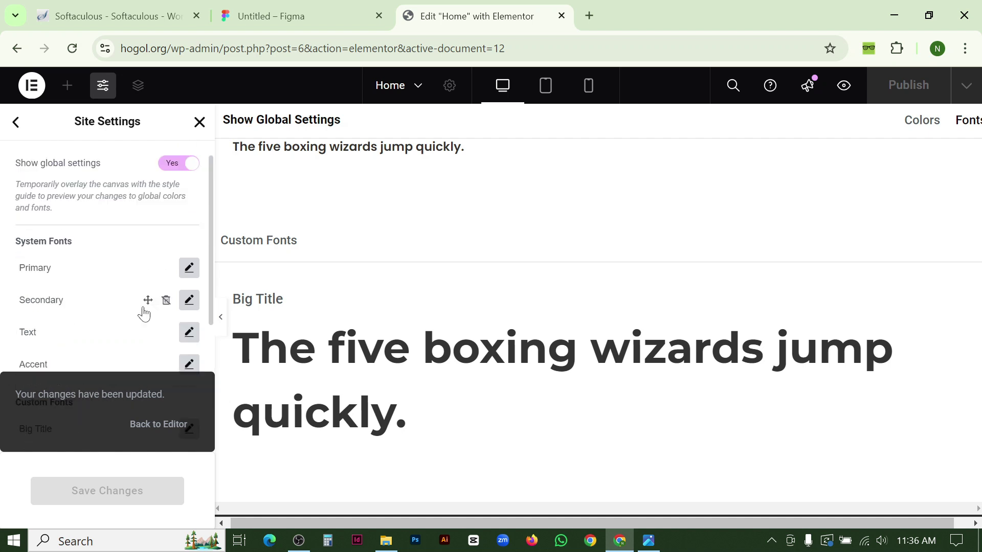
scroll(144, 312, down, 4)
scroll(140, 315, up, 5)
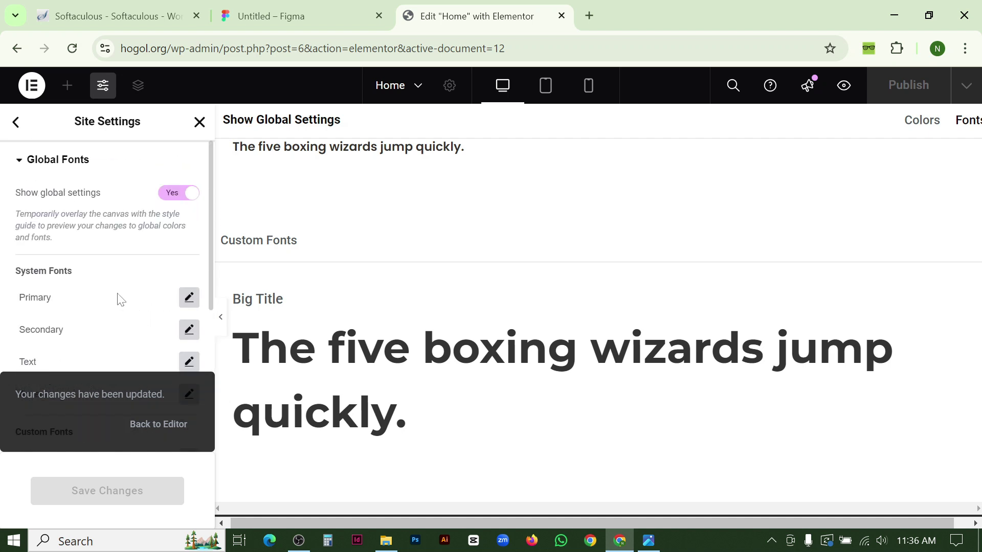
click(15, 123)
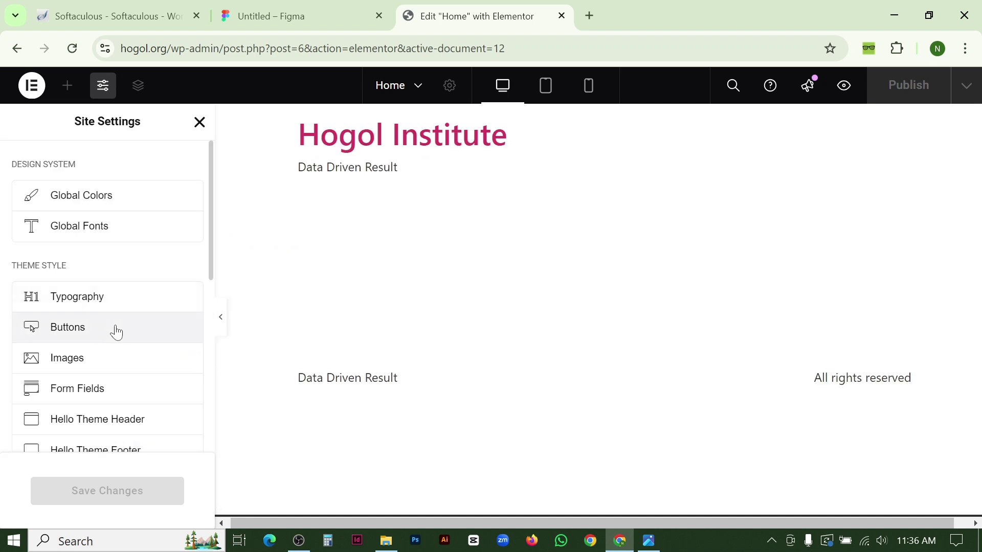
scroll(117, 332, down, 2)
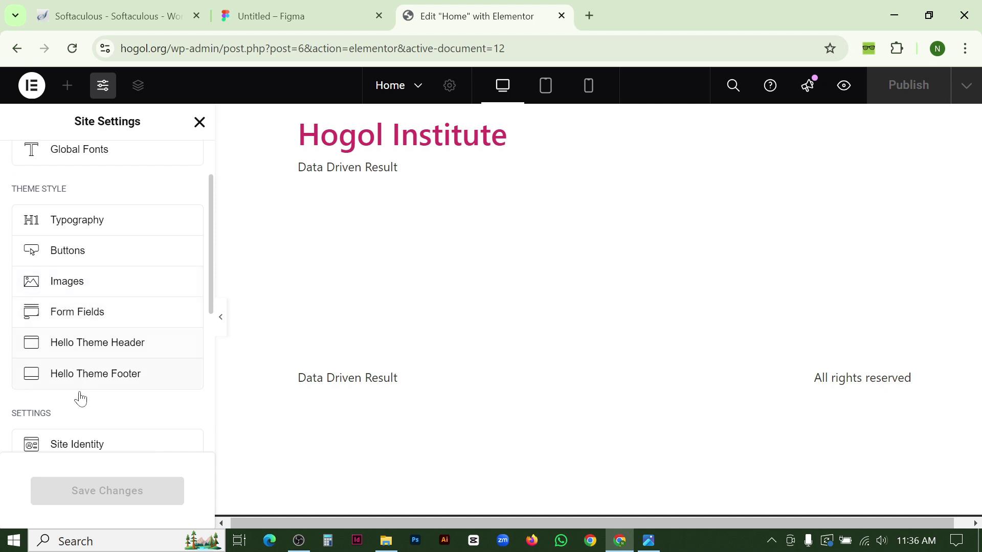
scroll(81, 398, down, 2)
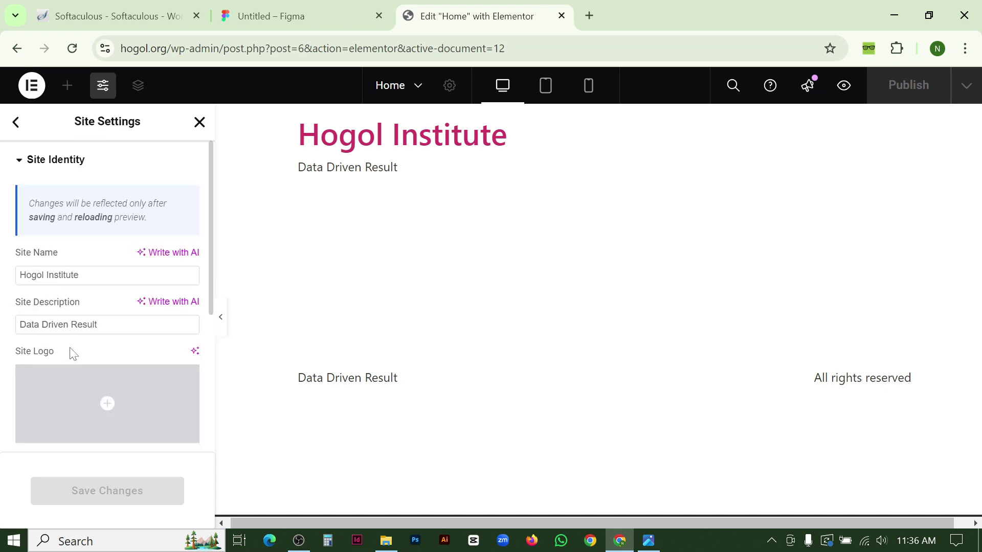
scroll(84, 317, down, 2)
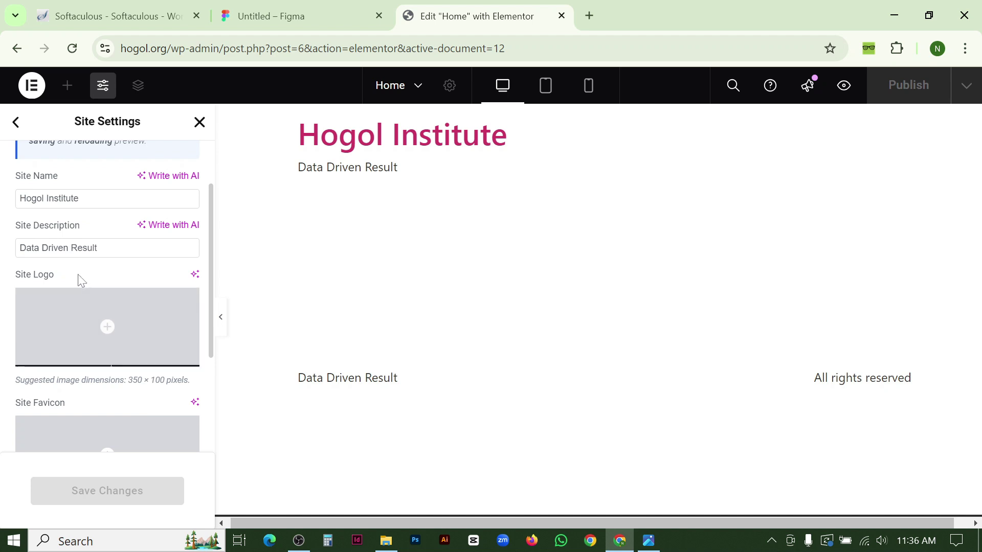
click(137, 316)
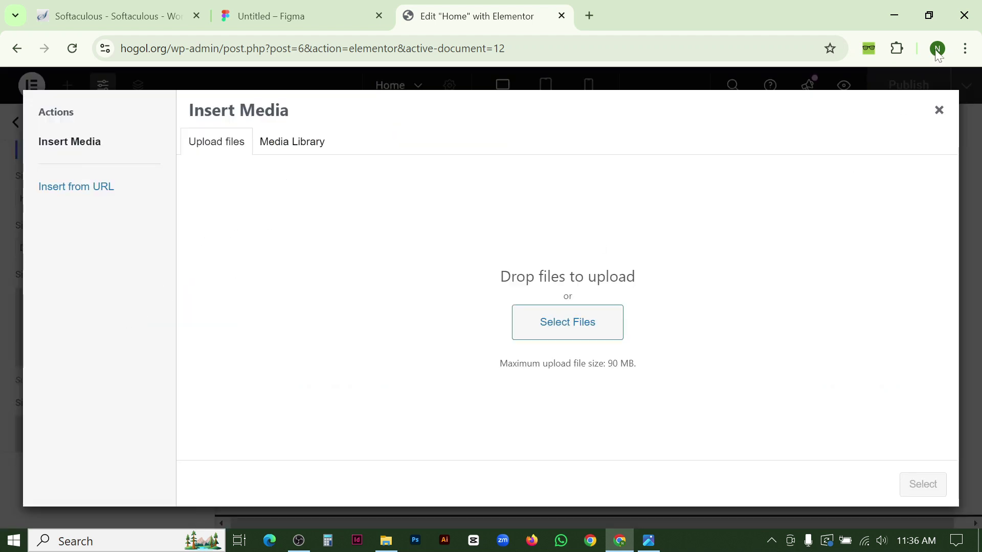
click(894, 15)
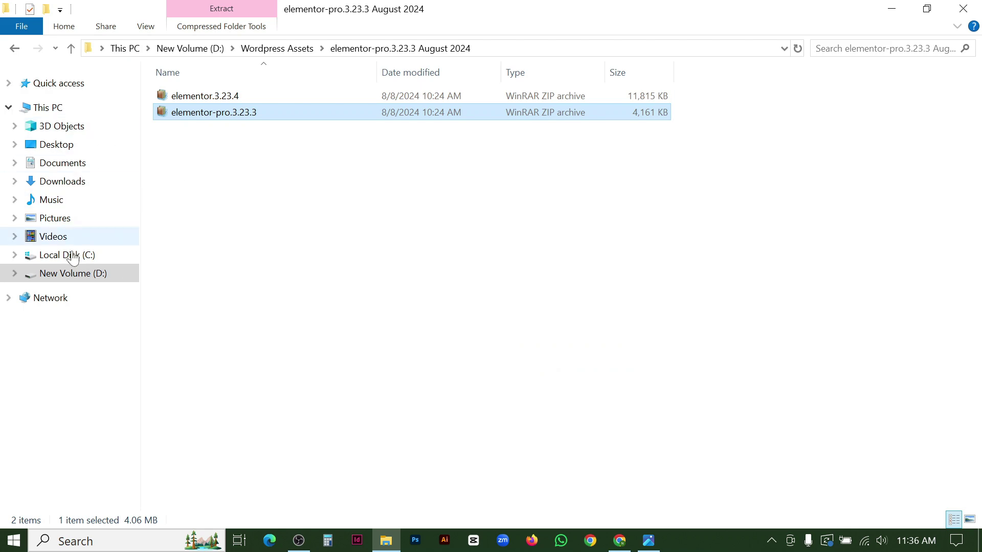
Drag the eight Hogol images from D:\Client Hub\Somalia clients\Hogol into the upload dialog
click(66, 274)
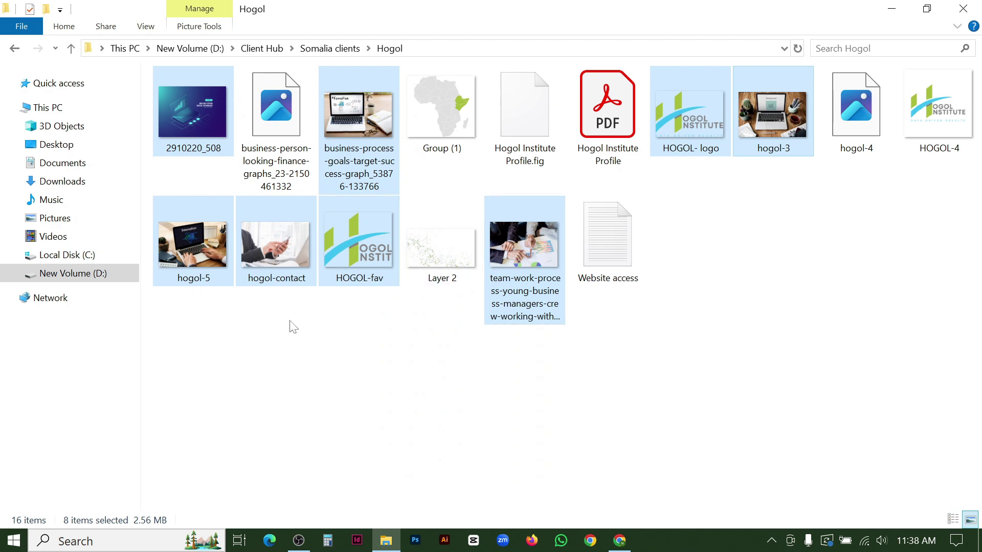
drag(357, 134, 557, 412)
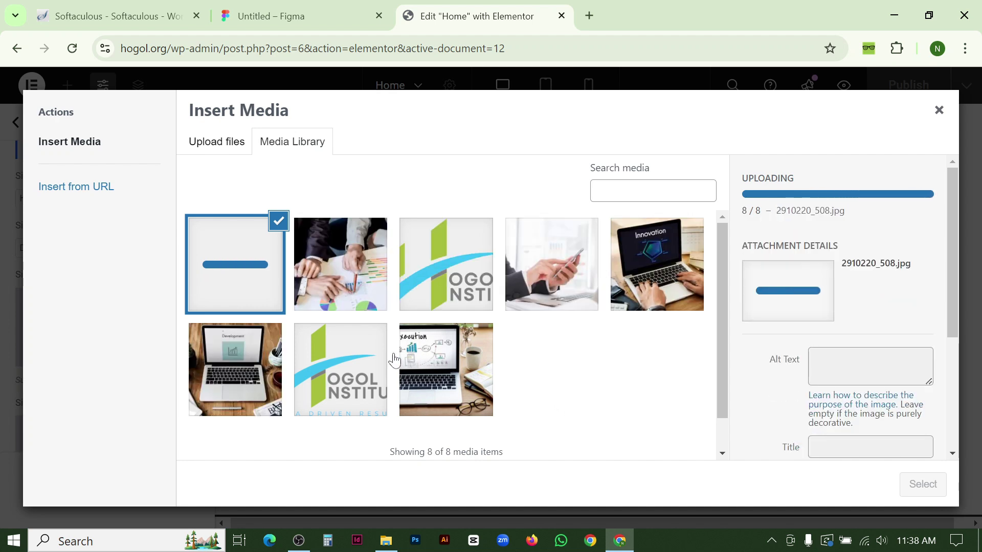
Set HOGOL-logo as the site logo
click(347, 369)
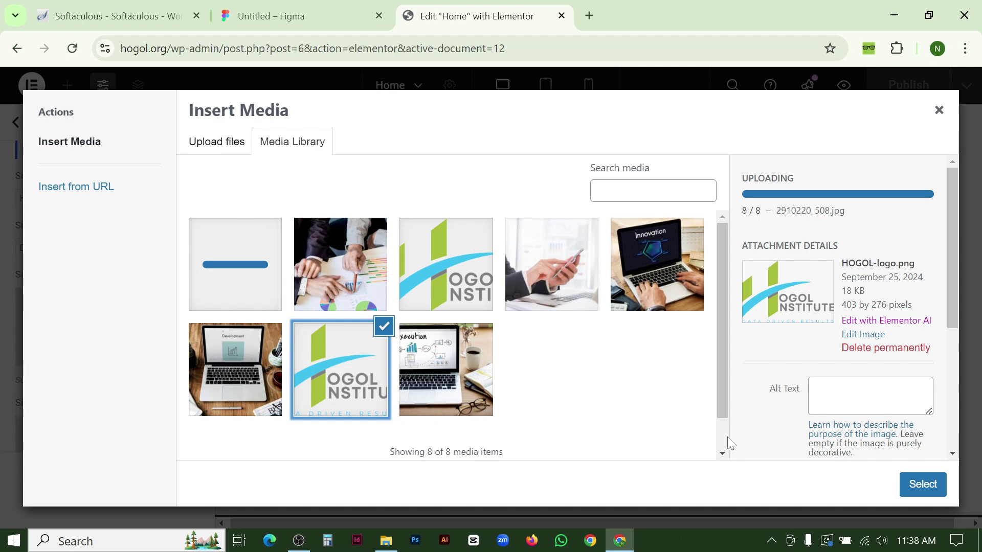
click(921, 485)
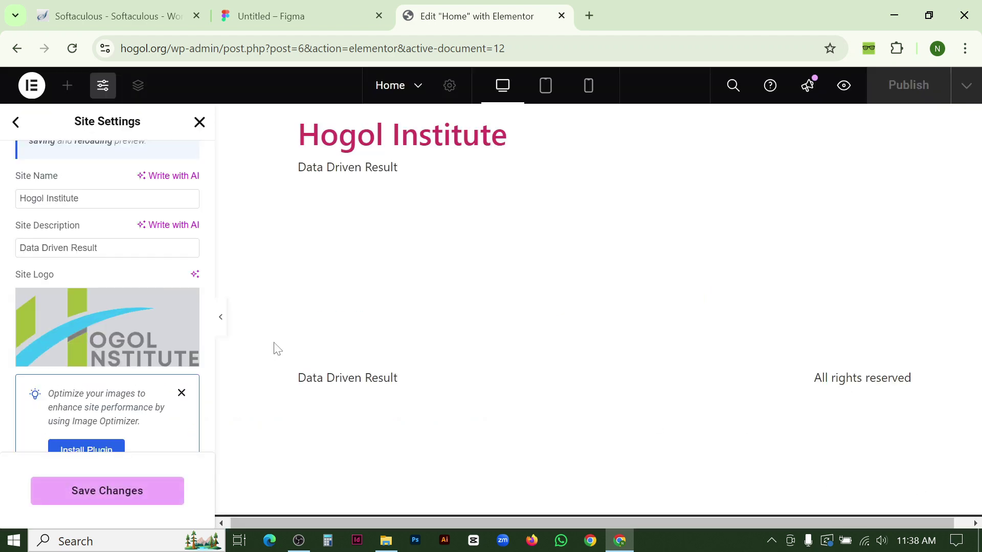
scroll(132, 320, down, 3)
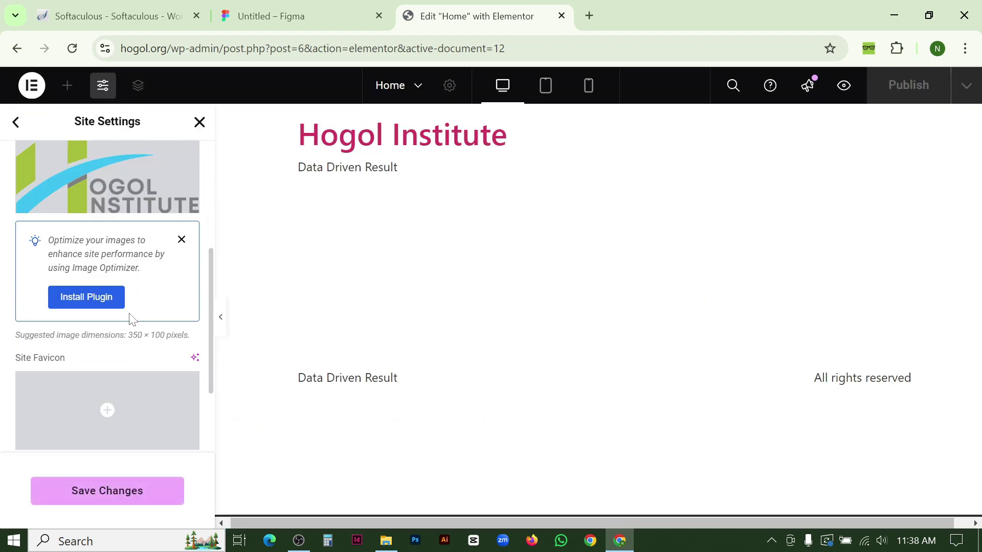
Set HOGOL-fav as the site favicon, save, and return to editing the Home page
click(73, 409)
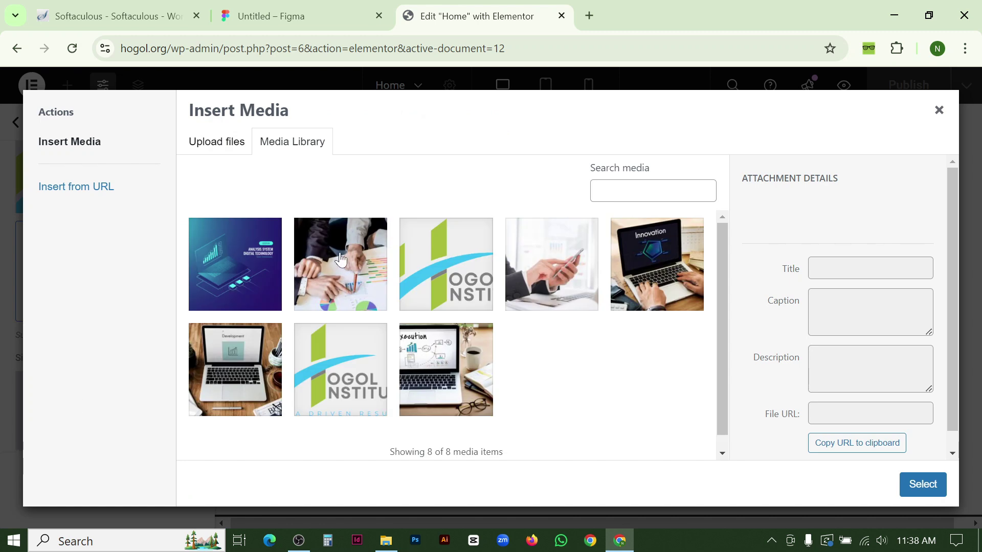
click(456, 286)
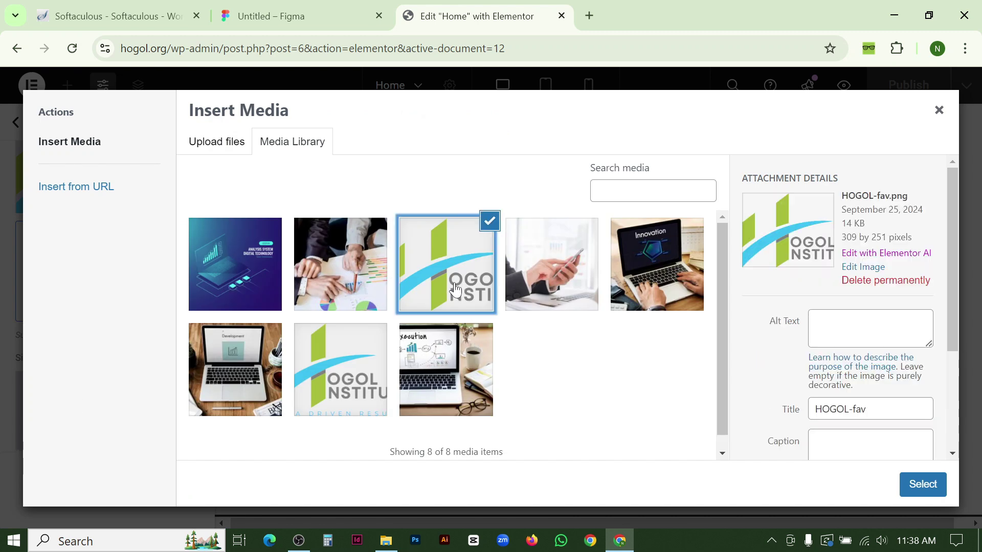
click(920, 486)
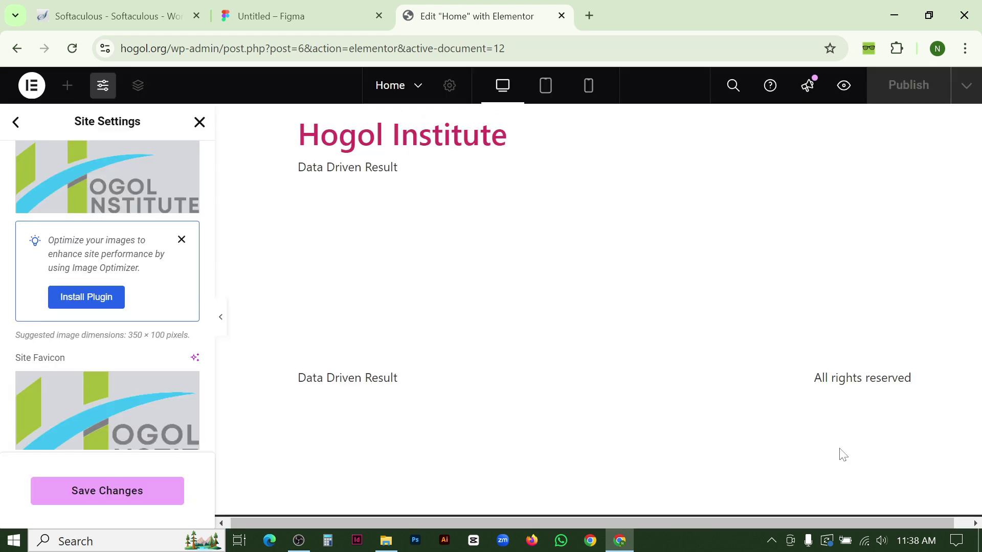
scroll(127, 404, down, 5)
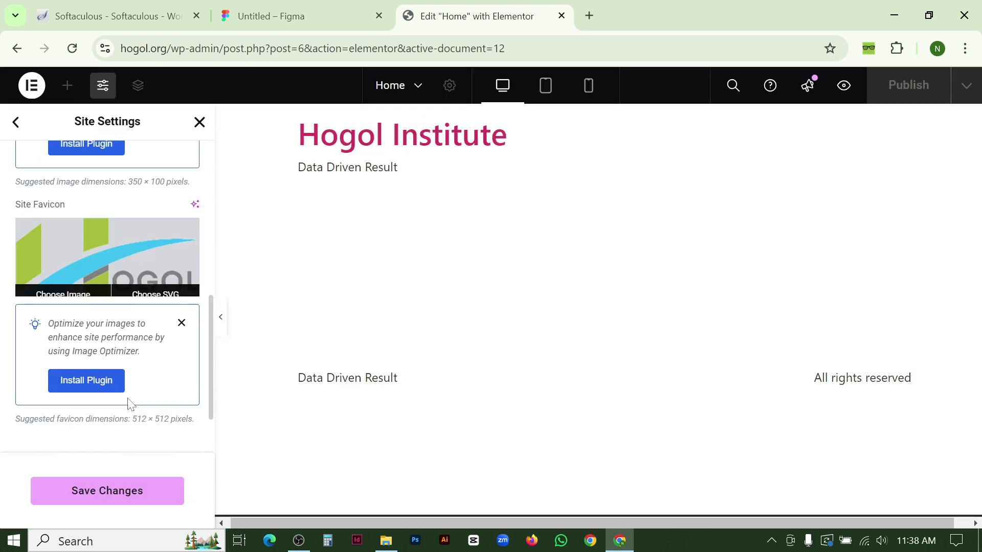
click(101, 495)
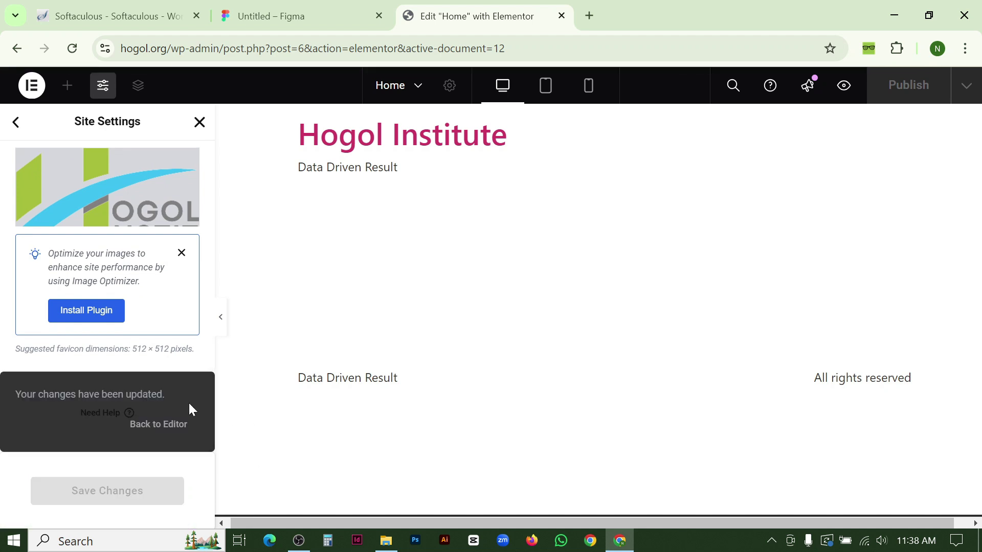
click(176, 429)
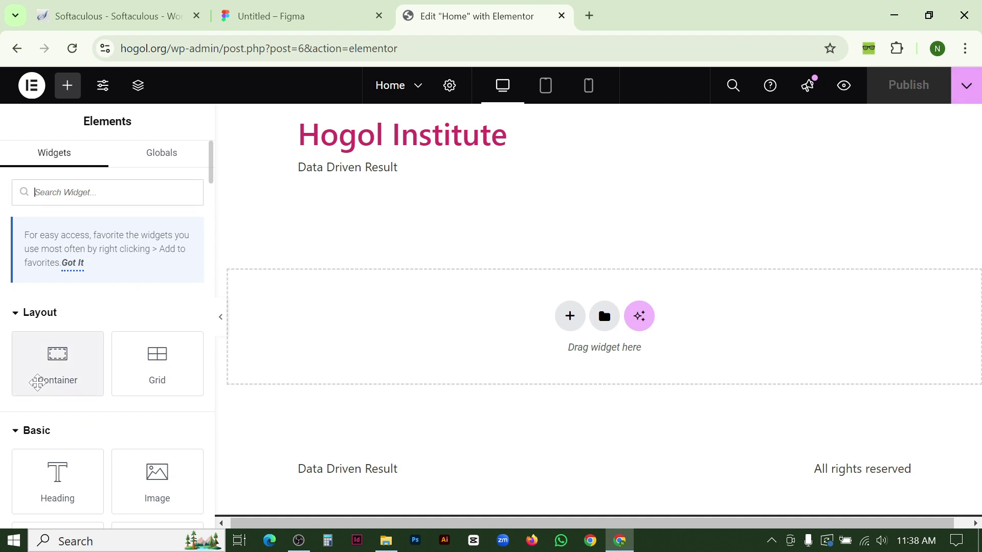
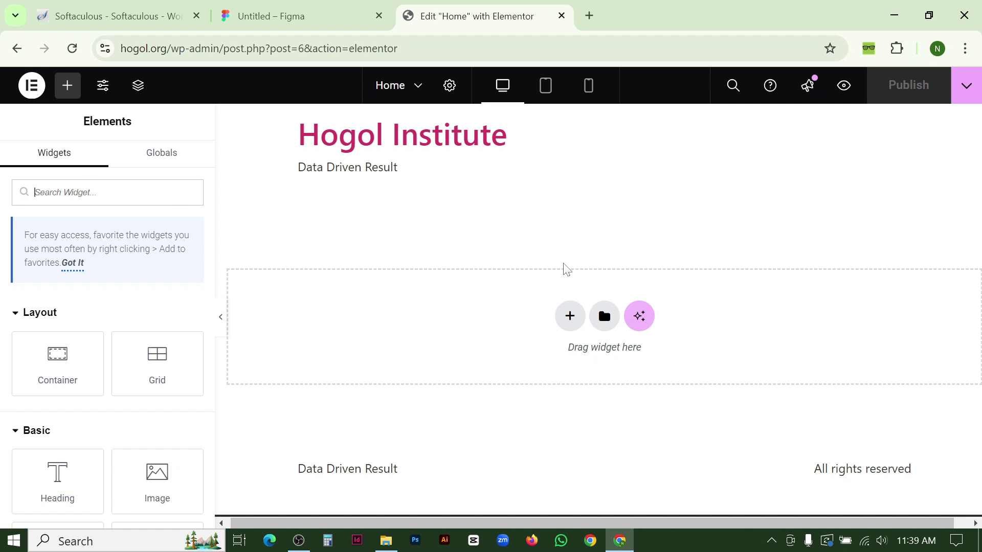
Add a new Flexbox section with a two-column structure below the heading
drag(530, 527, 607, 526)
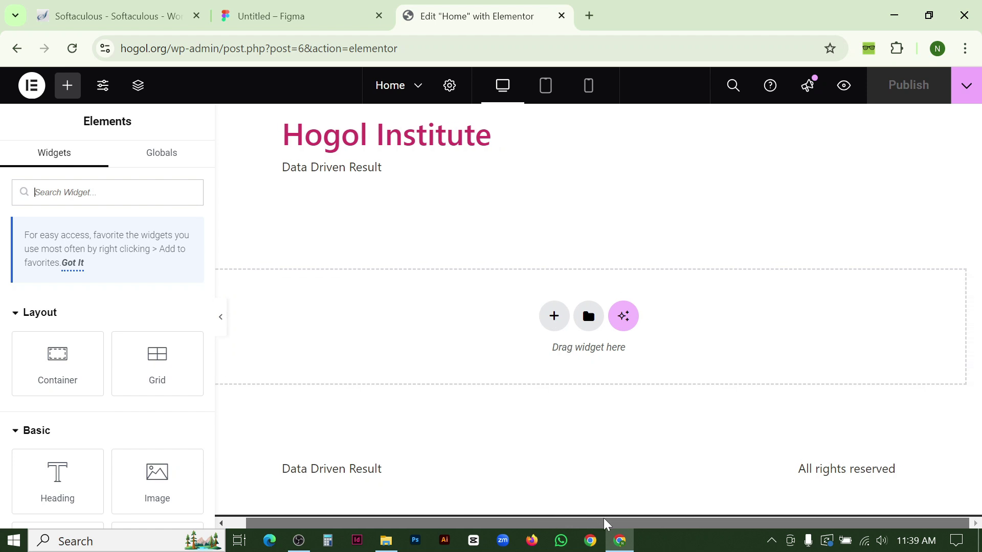
click(554, 316)
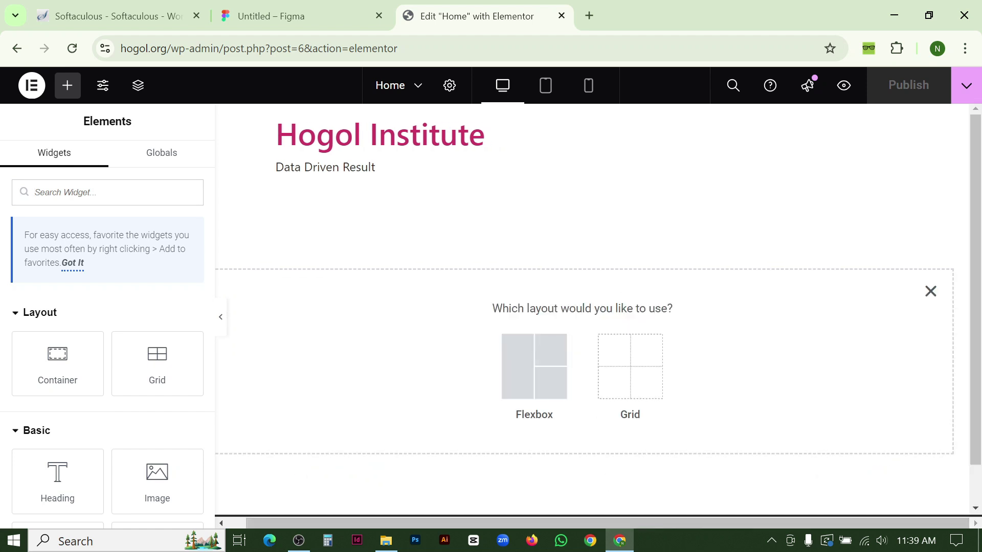
click(532, 361)
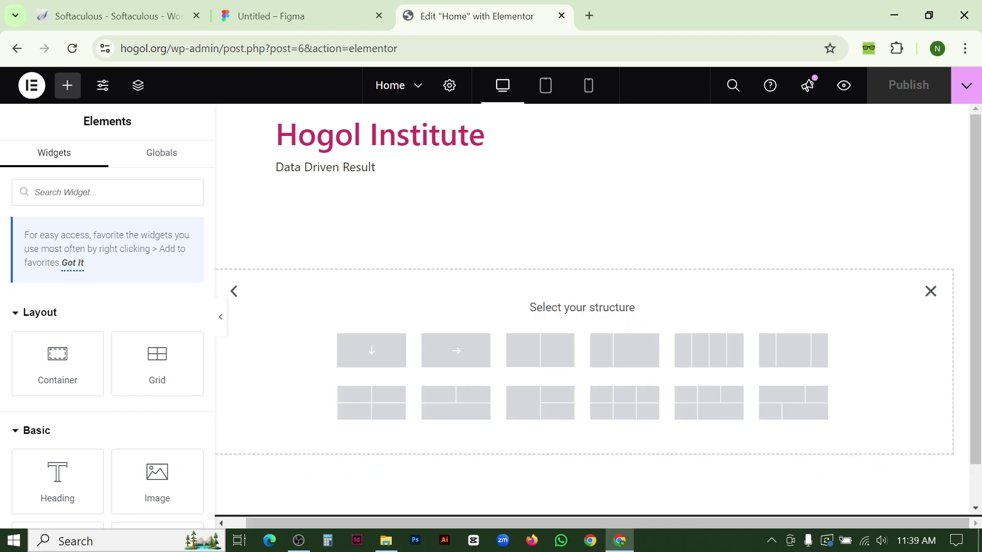
click(541, 345)
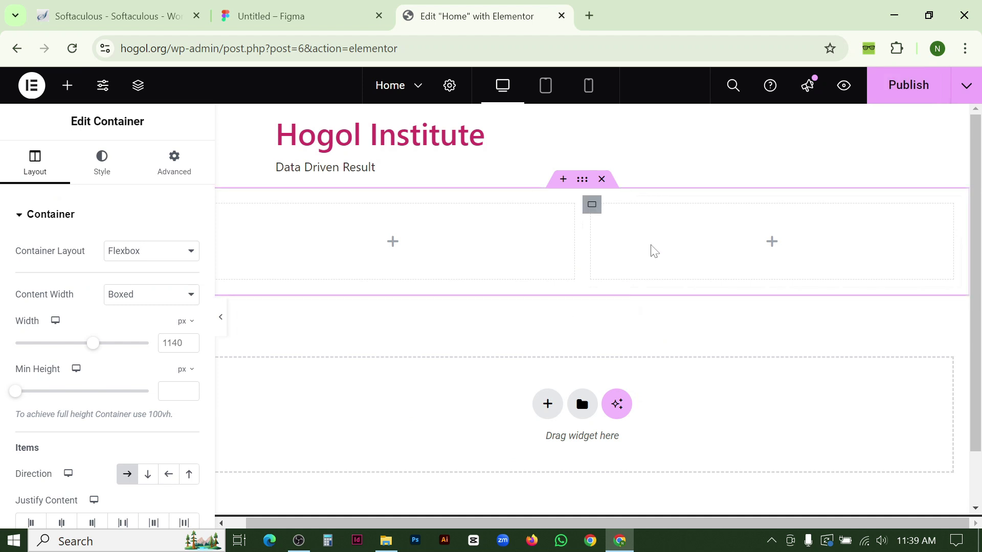
click(592, 207)
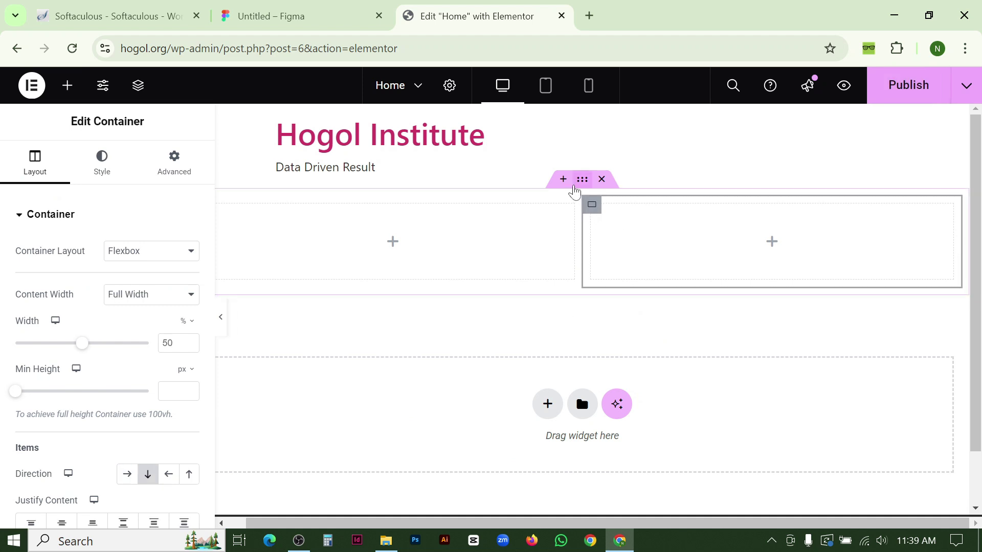
Give the outer section a classic background in the global light green Accent colour
click(582, 182)
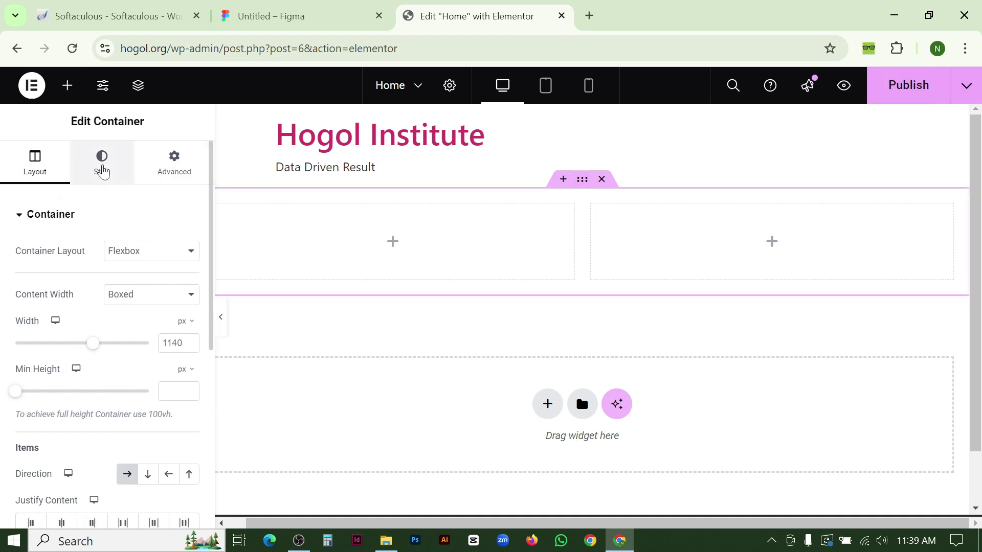
click(102, 165)
click(128, 283)
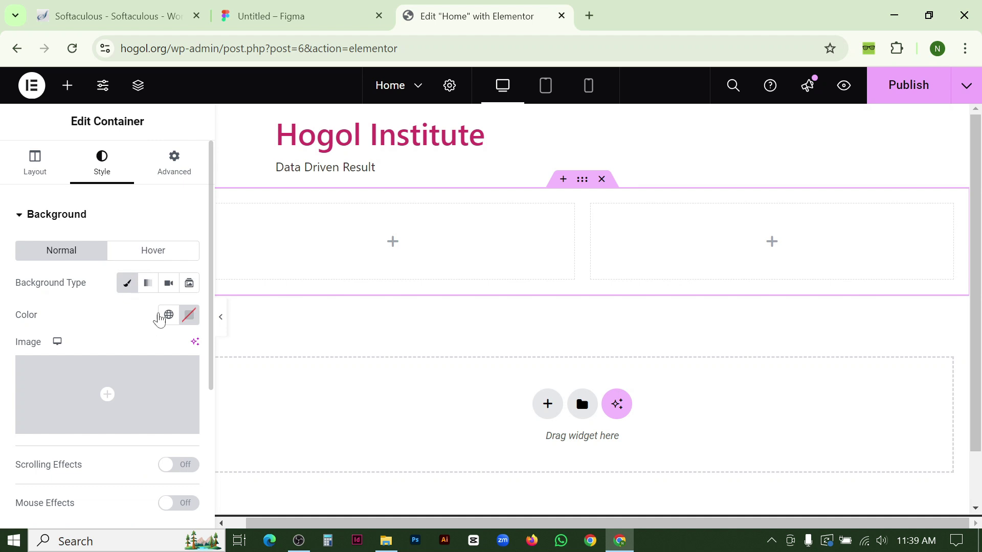
click(169, 315)
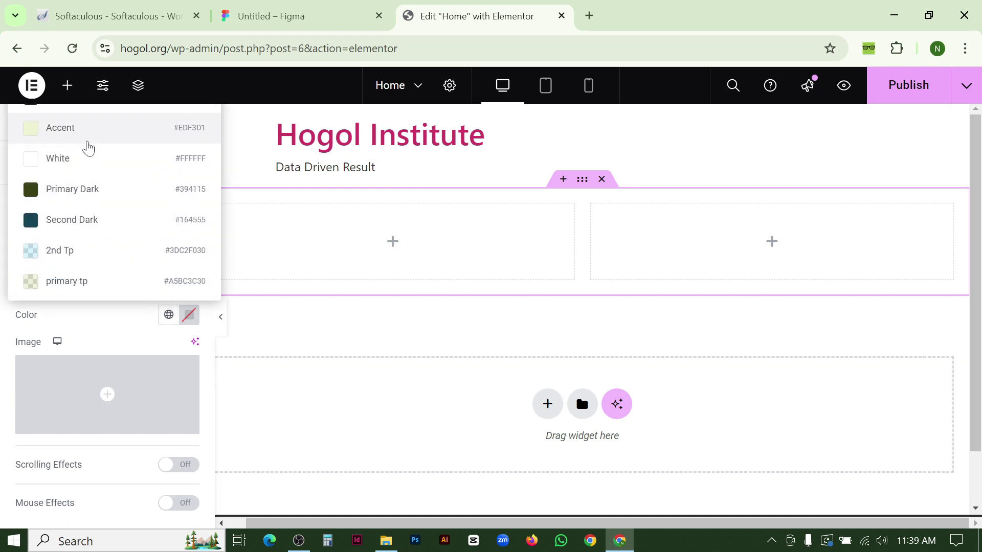
click(88, 140)
scroll(596, 340, down, 1)
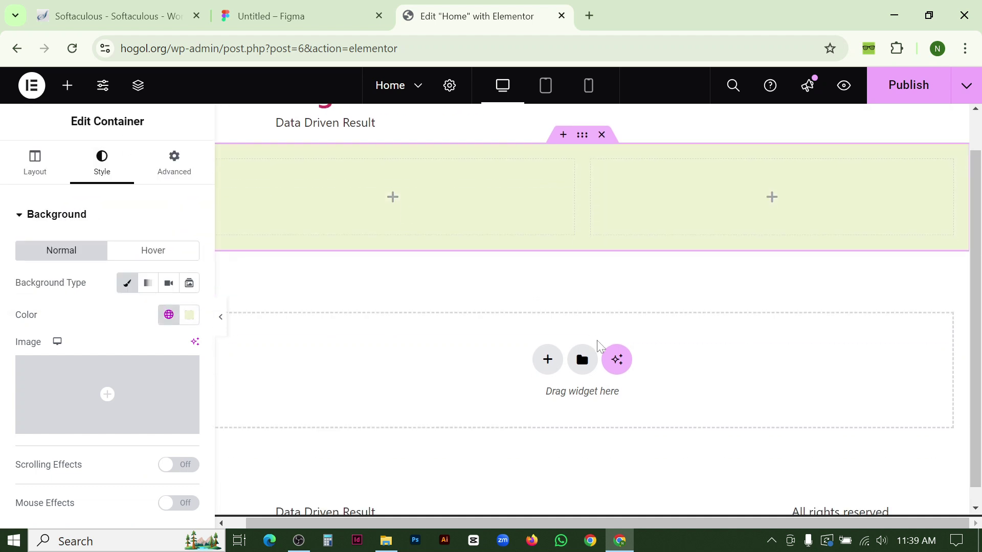
scroll(595, 340, up, 1)
scroll(596, 340, down, 1)
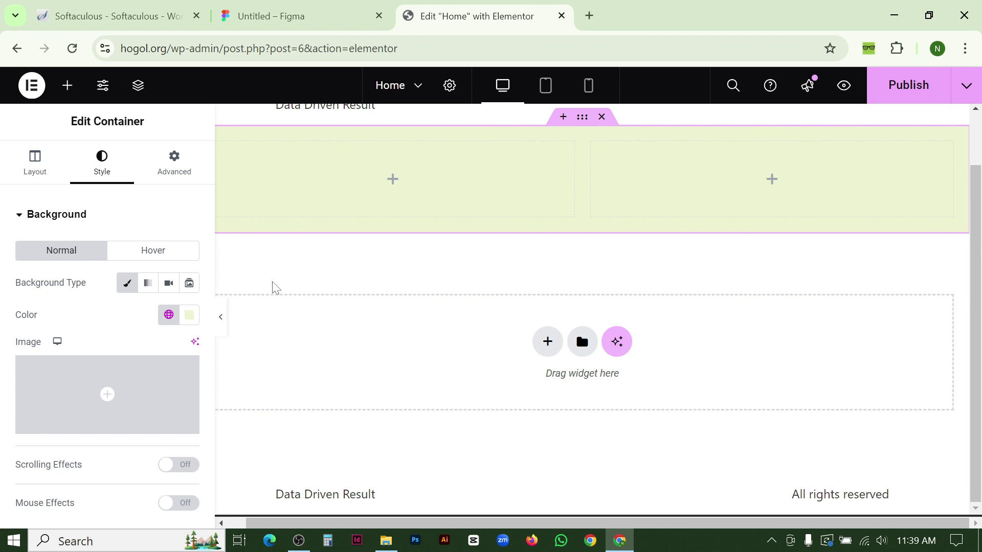
Set the right column's classic background image to the Execution laptop photo
click(591, 142)
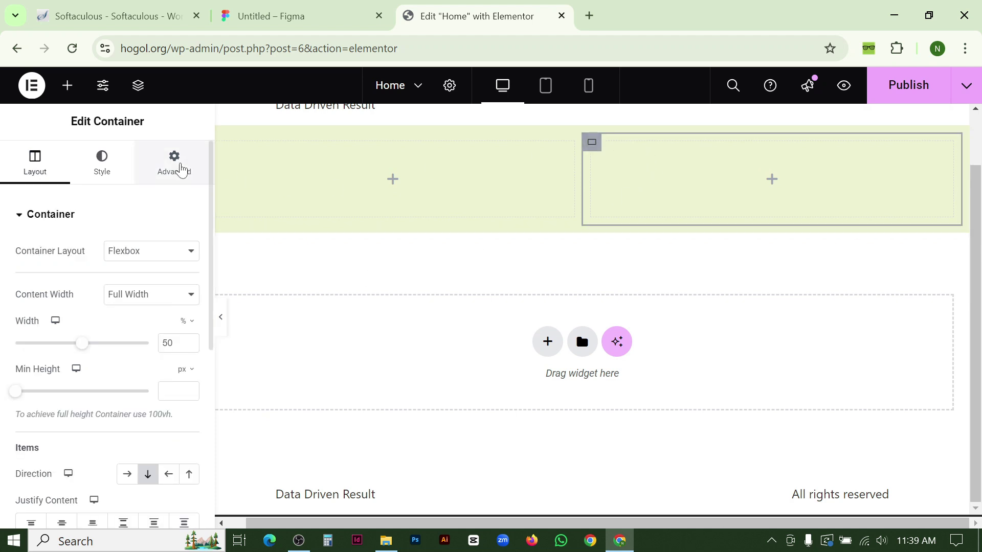
click(109, 172)
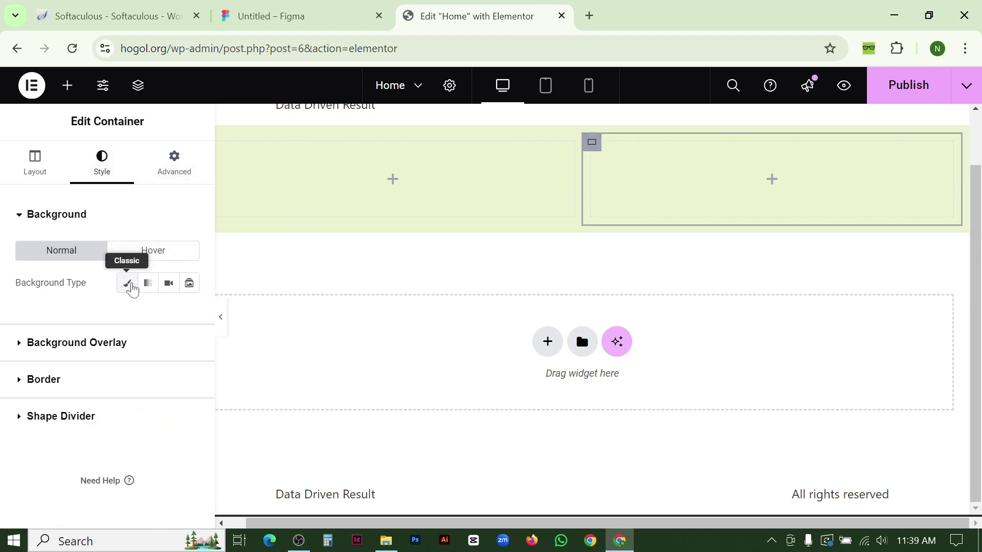
click(132, 289)
click(172, 318)
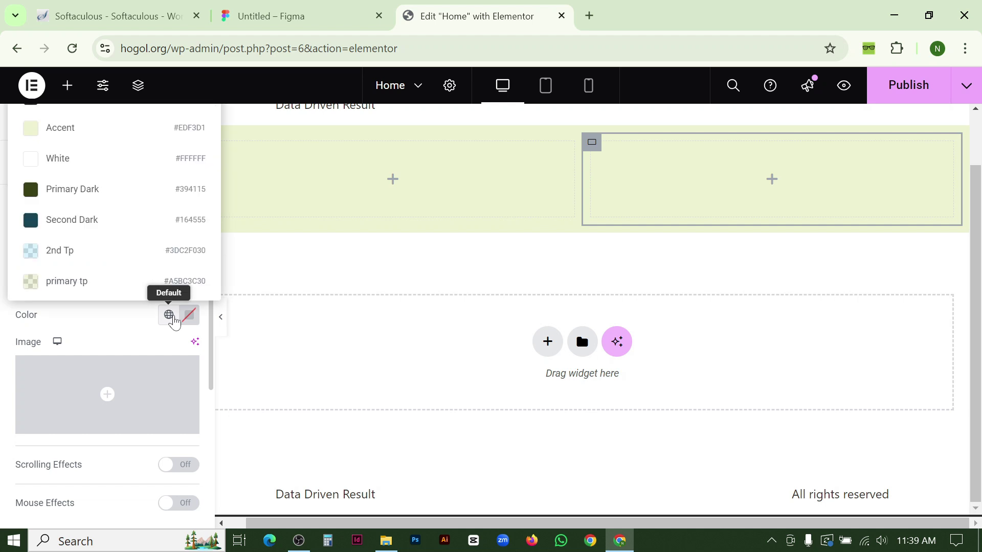
click(149, 408)
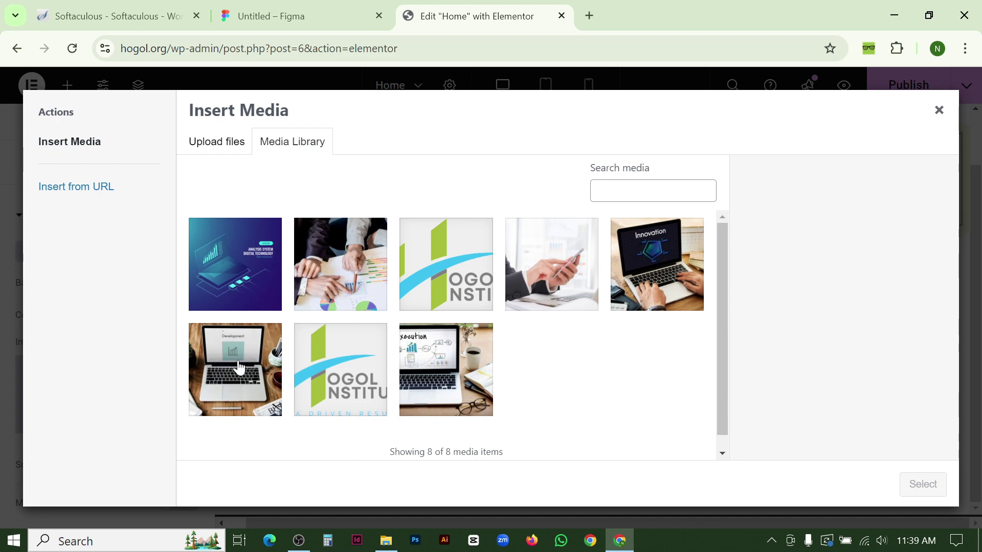
click(458, 354)
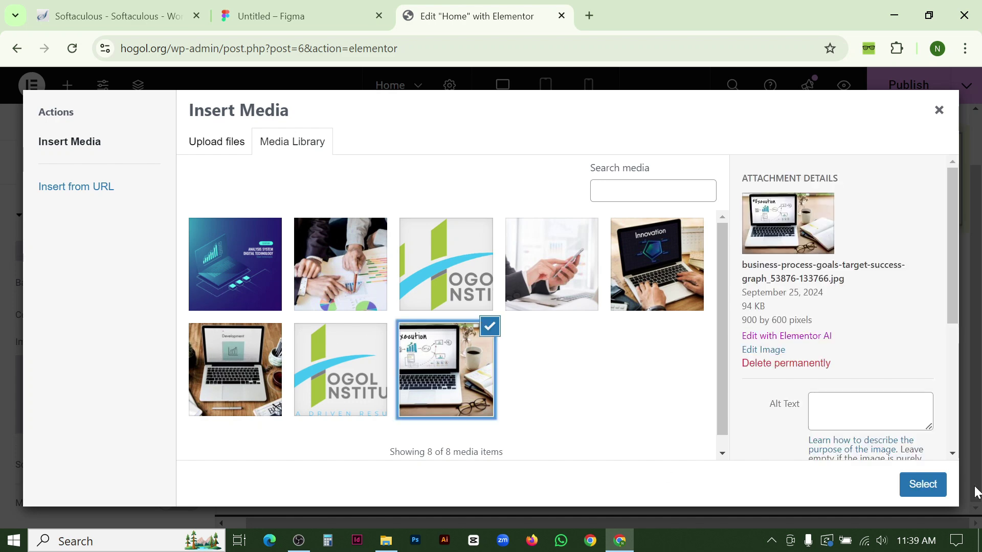
click(915, 485)
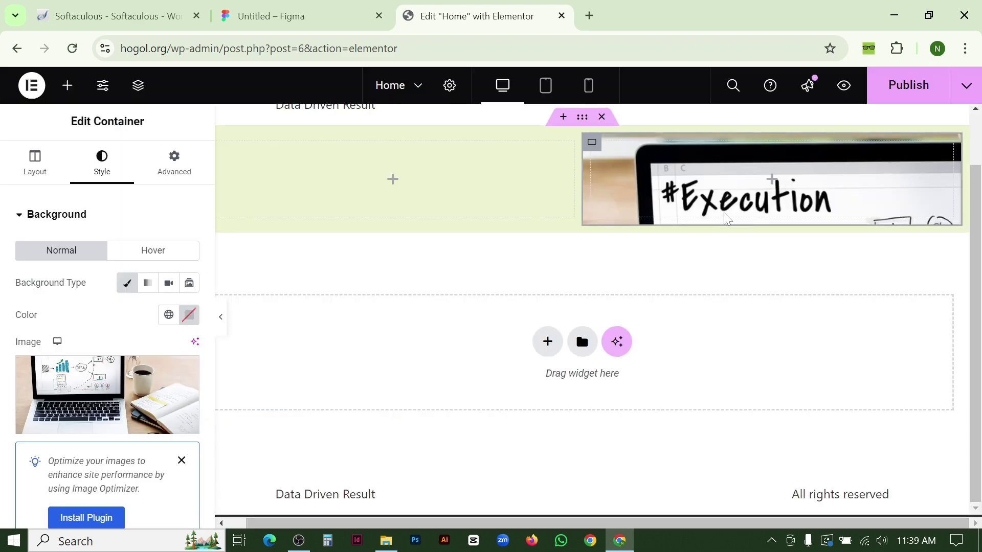
scroll(735, 219, up, 1)
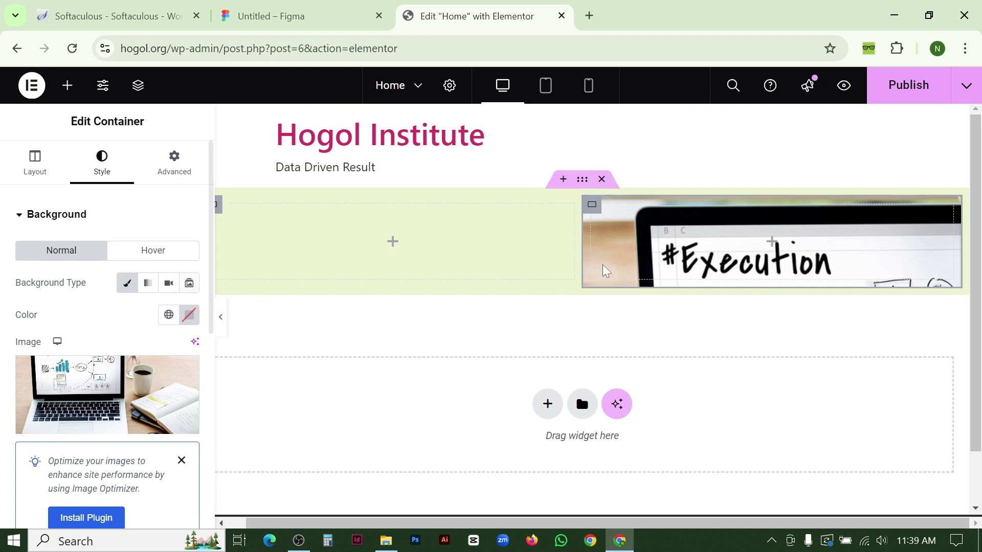
Make the section full width with a minimum height of 500
click(584, 182)
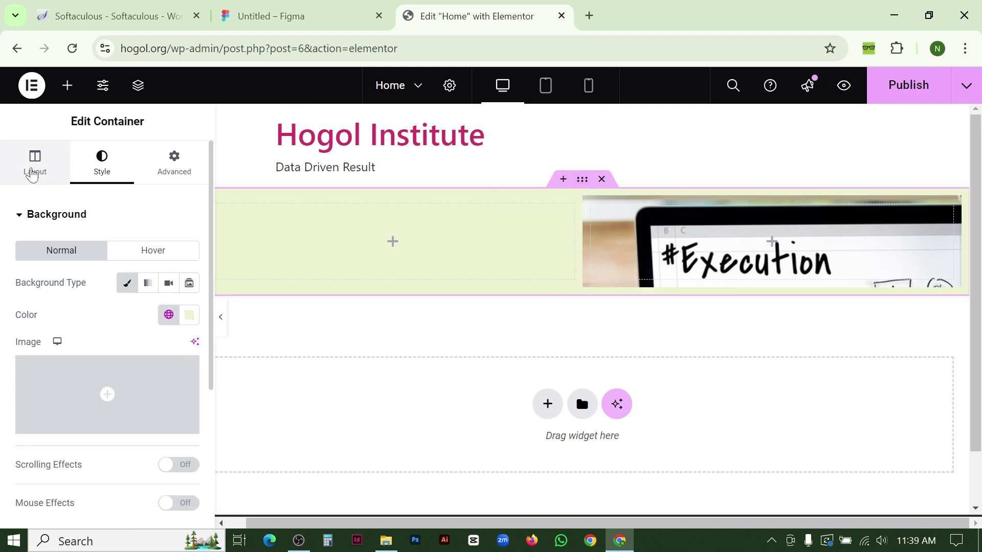
click(34, 167)
scroll(128, 303, down, 2)
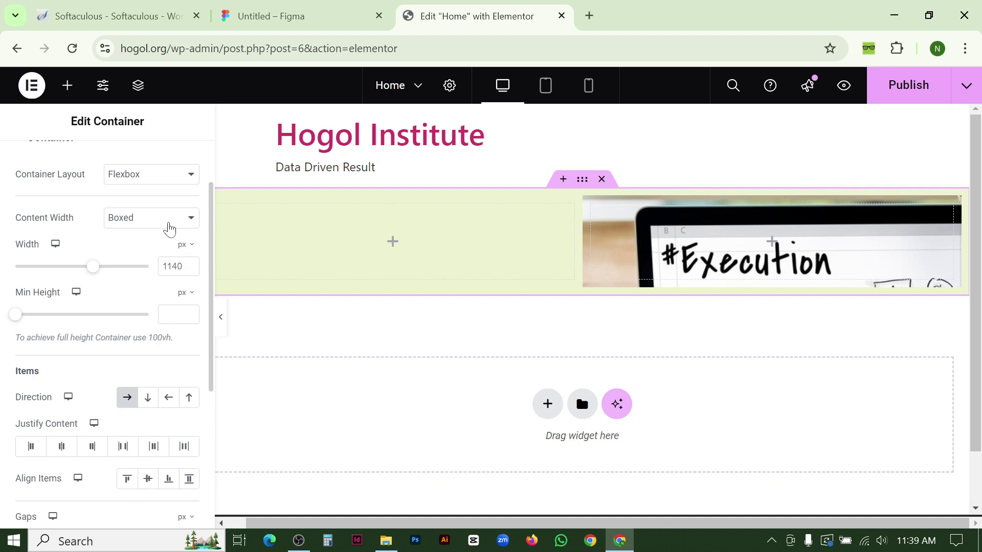
click(169, 229)
click(145, 257)
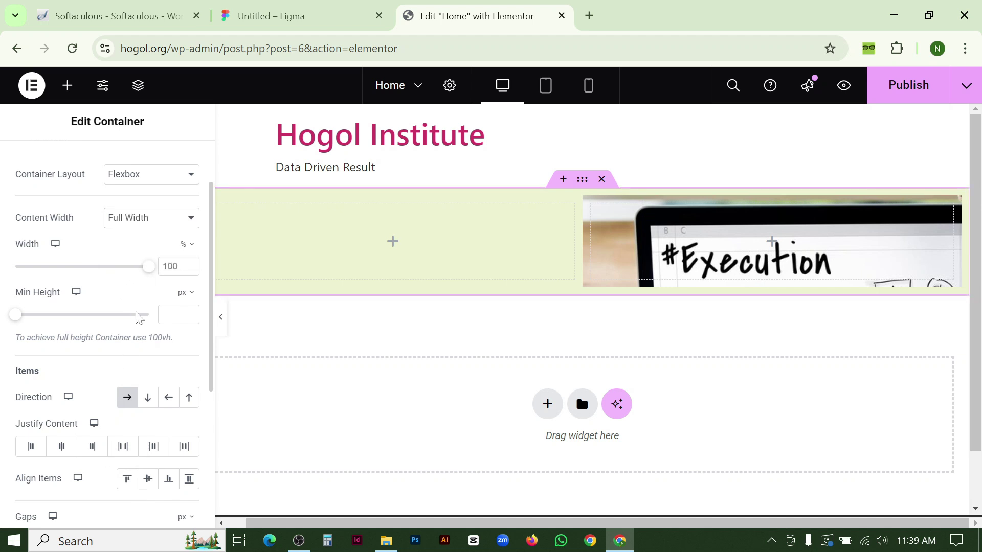
drag(12, 314, 57, 326)
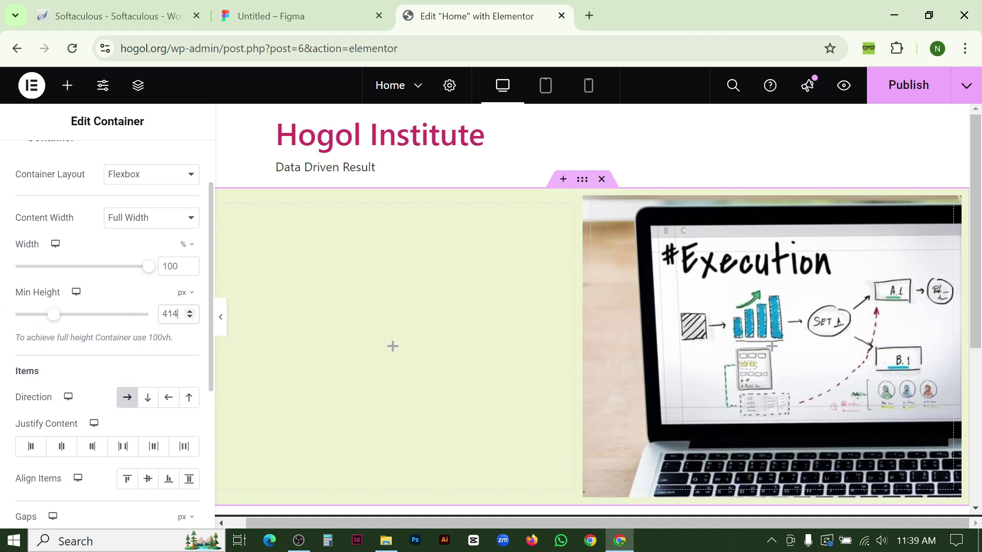
double_click(174, 314)
text(500)
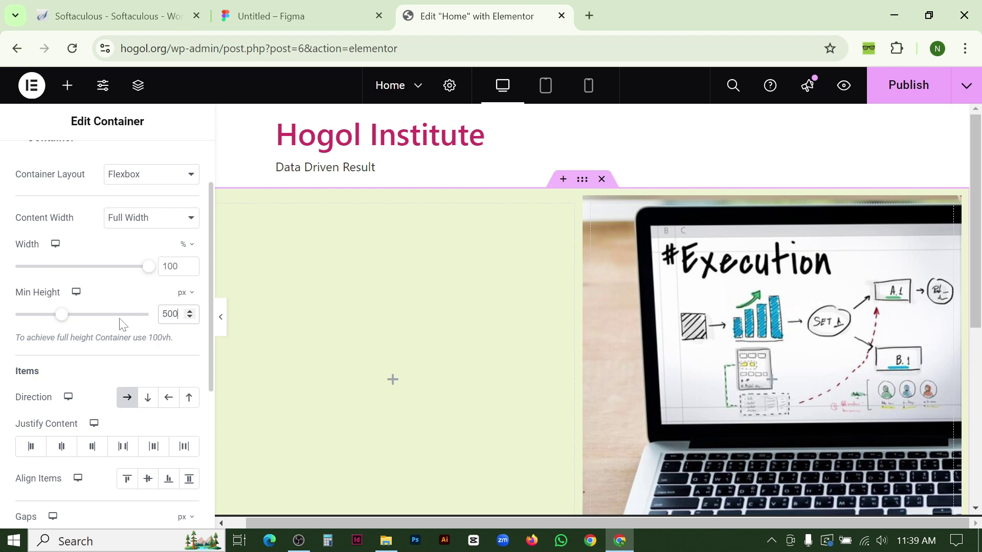
Preview the section, then set the empty left column's width to 30%
click(221, 317)
scroll(687, 289, down, 2)
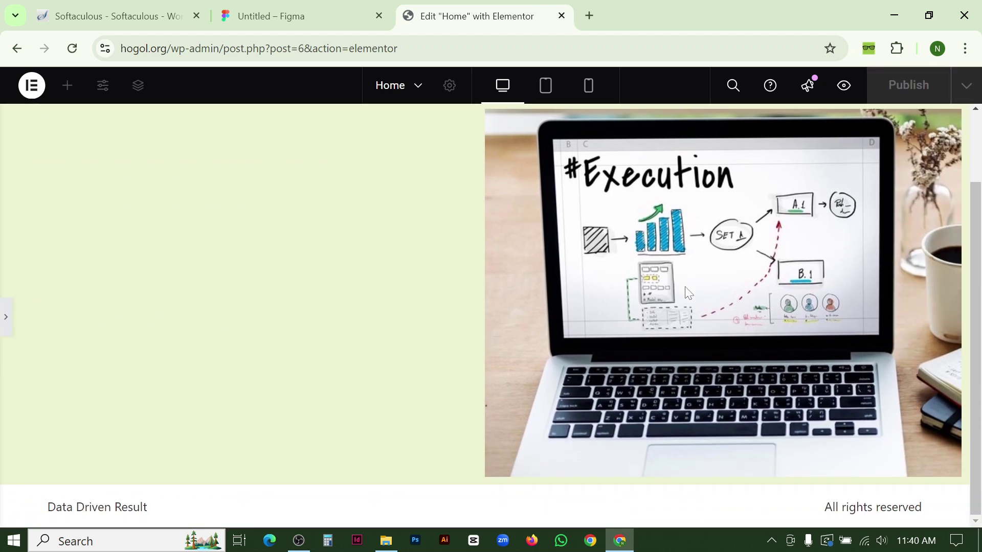
scroll(688, 292, up, 2)
scroll(688, 293, up, 1)
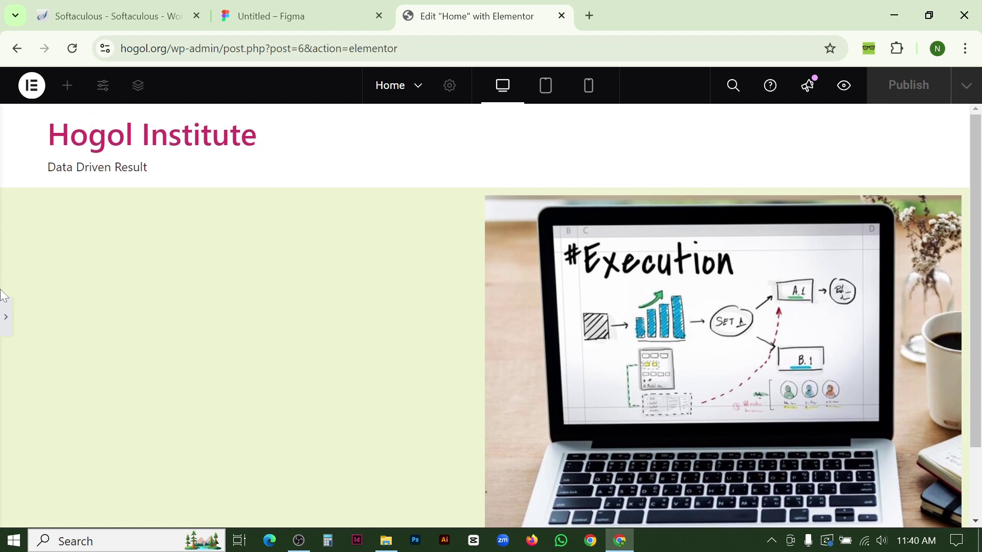
click(3, 312)
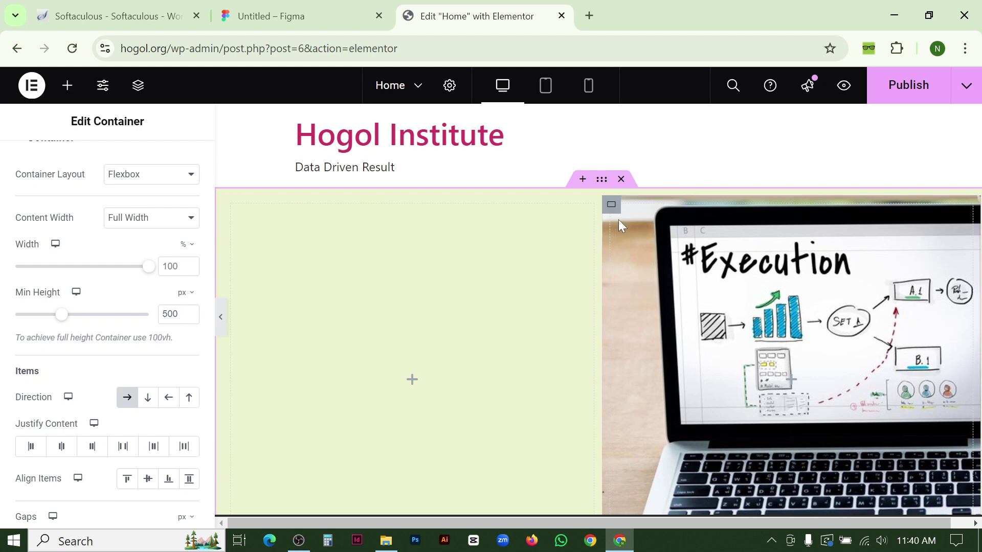
click(611, 206)
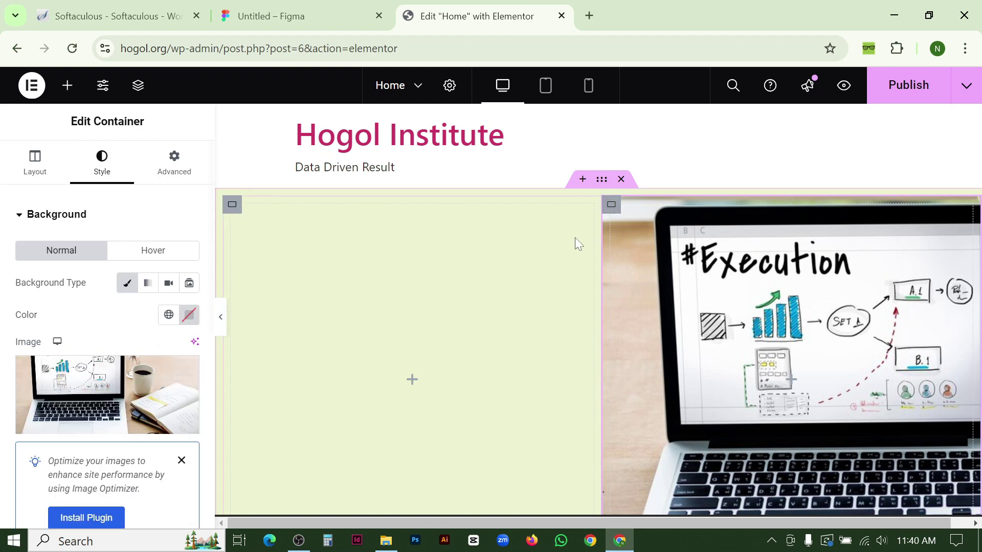
click(232, 206)
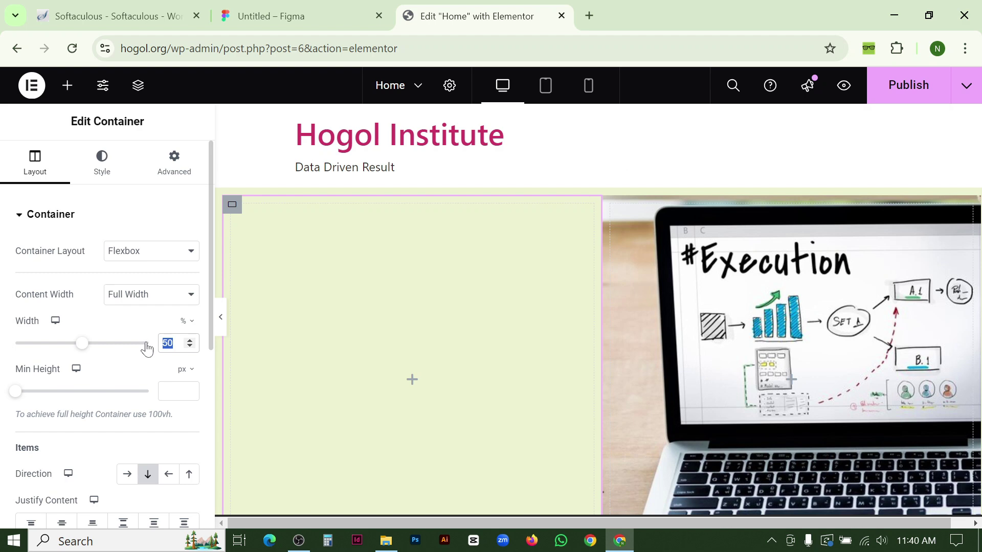
text(25)
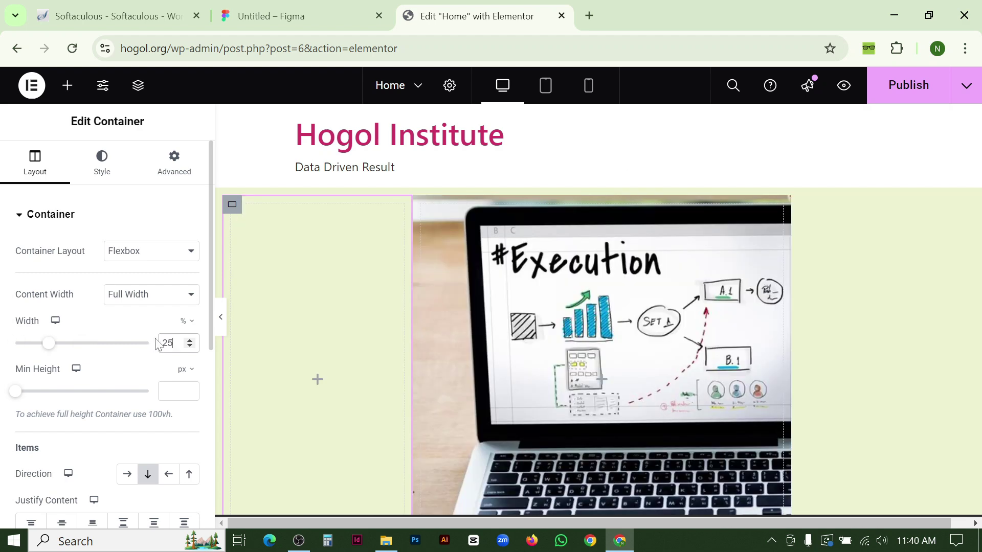
drag(175, 344, 128, 344)
text(30)
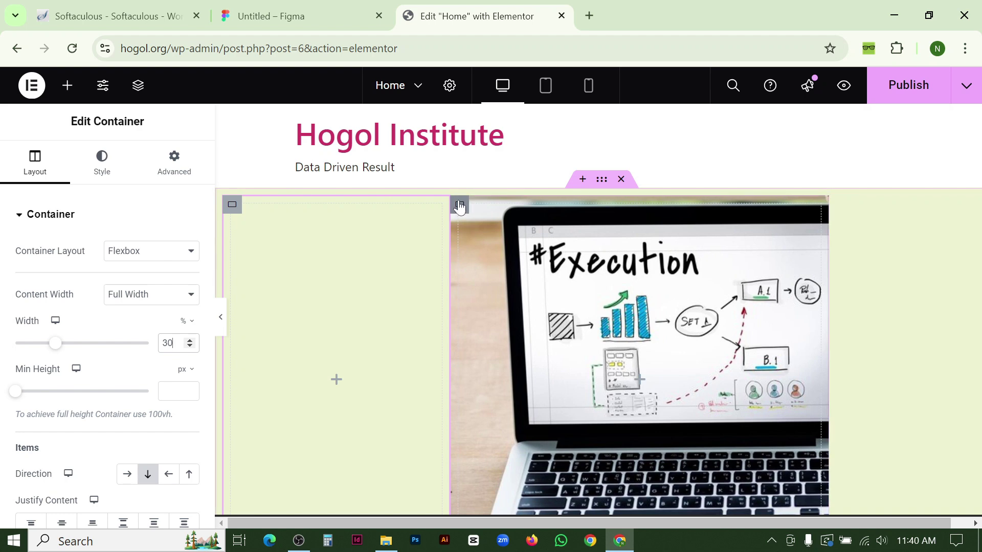
Set the image column's width to 70% and preview the wider laptop photo
click(459, 206)
click(53, 176)
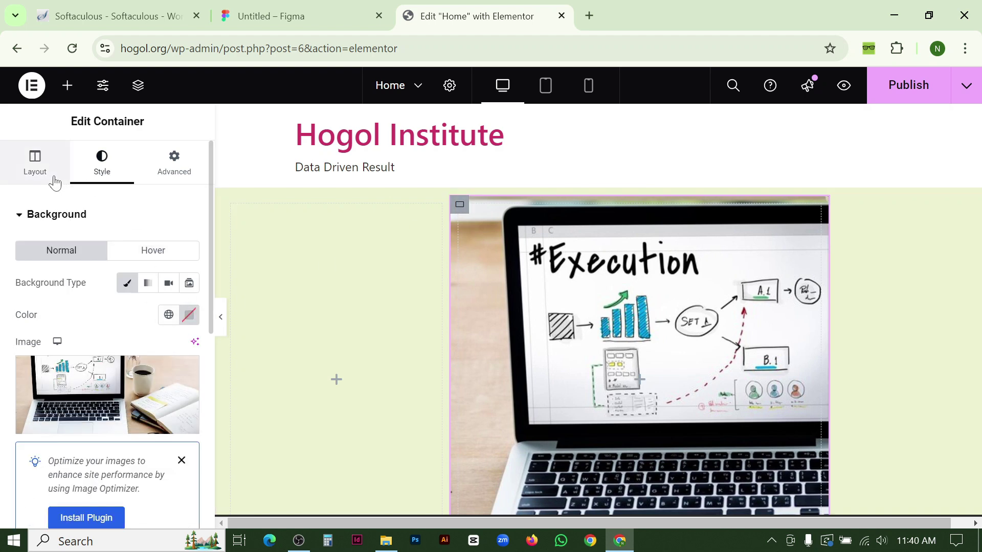
double_click(168, 343)
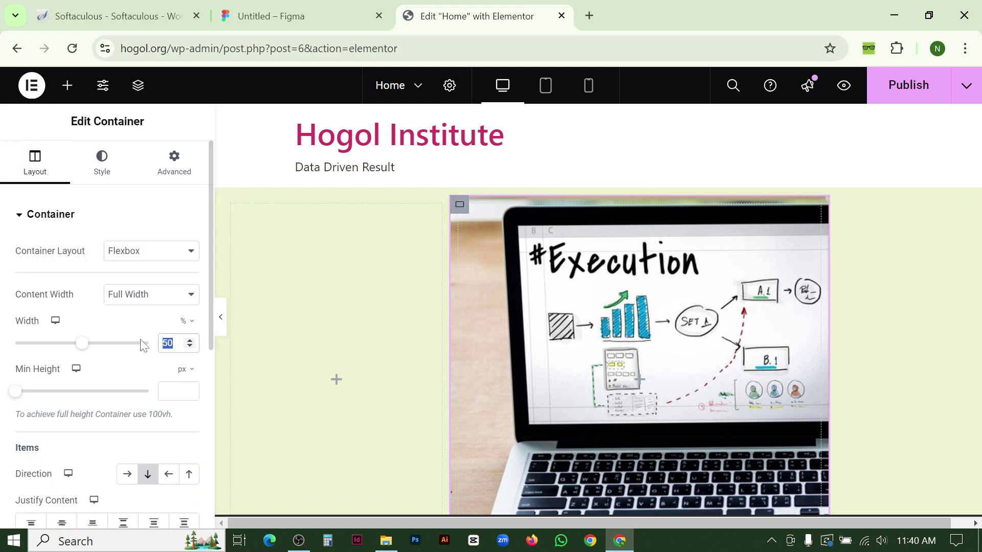
text(70)
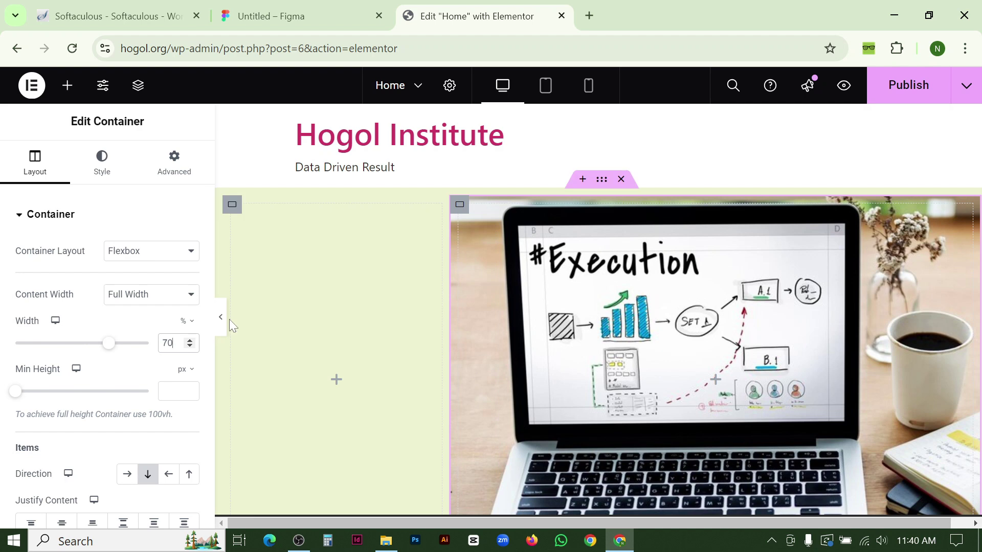
click(222, 318)
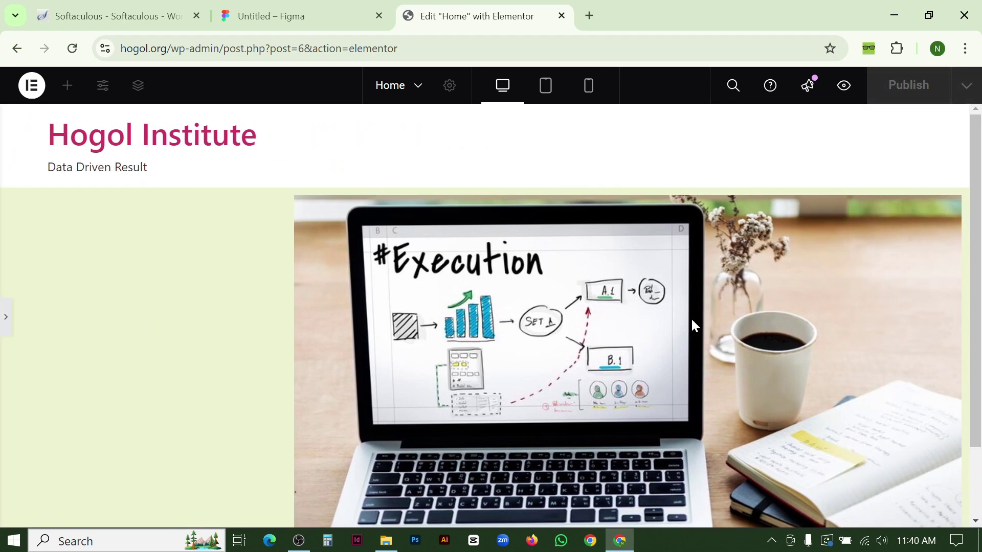
click(6, 325)
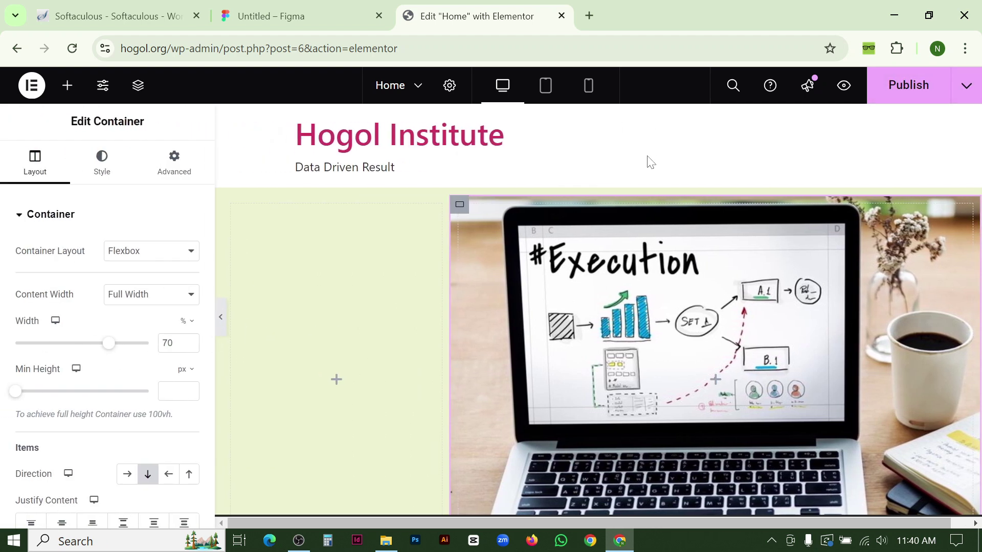
click(600, 180)
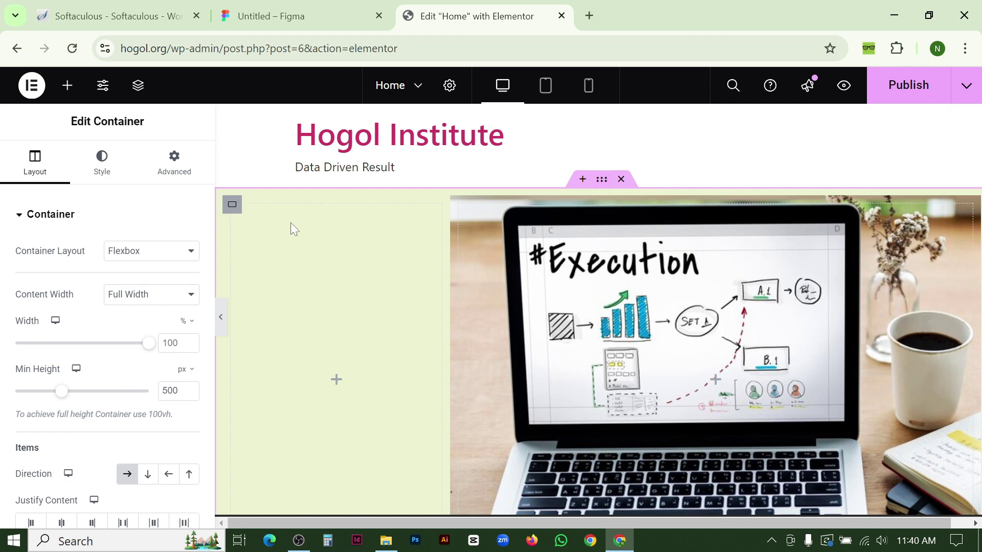
click(191, 175)
click(184, 306)
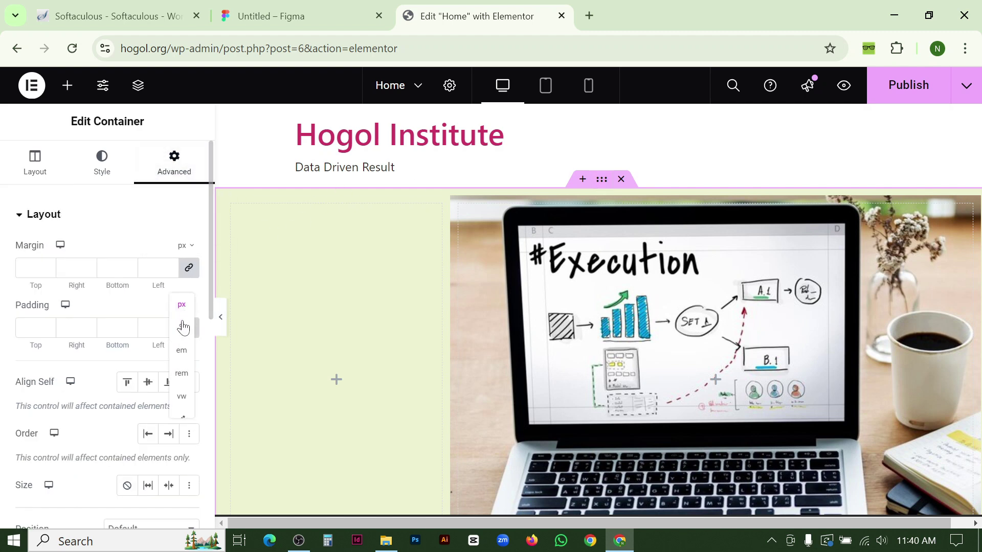
click(183, 328)
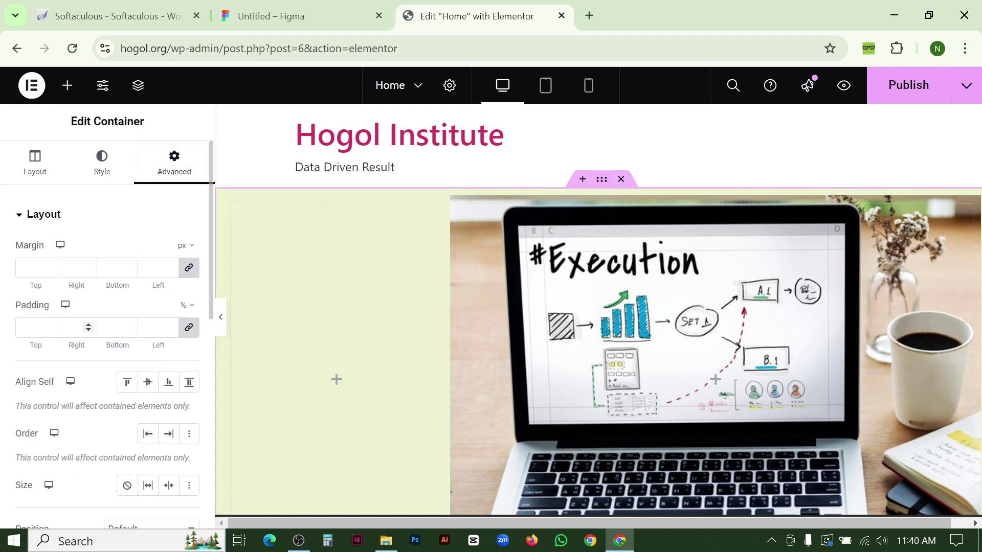
text(6)
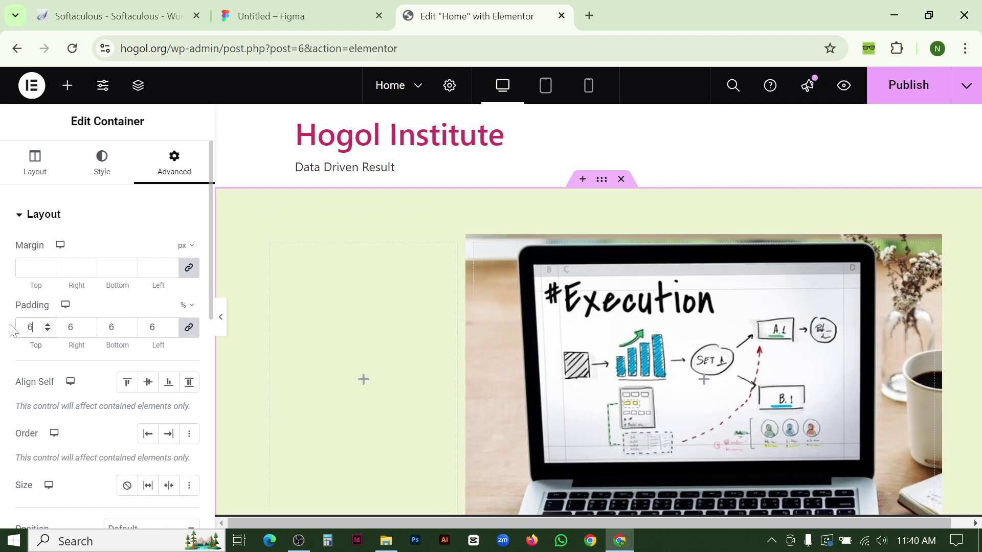
scroll(446, 294, down, 2)
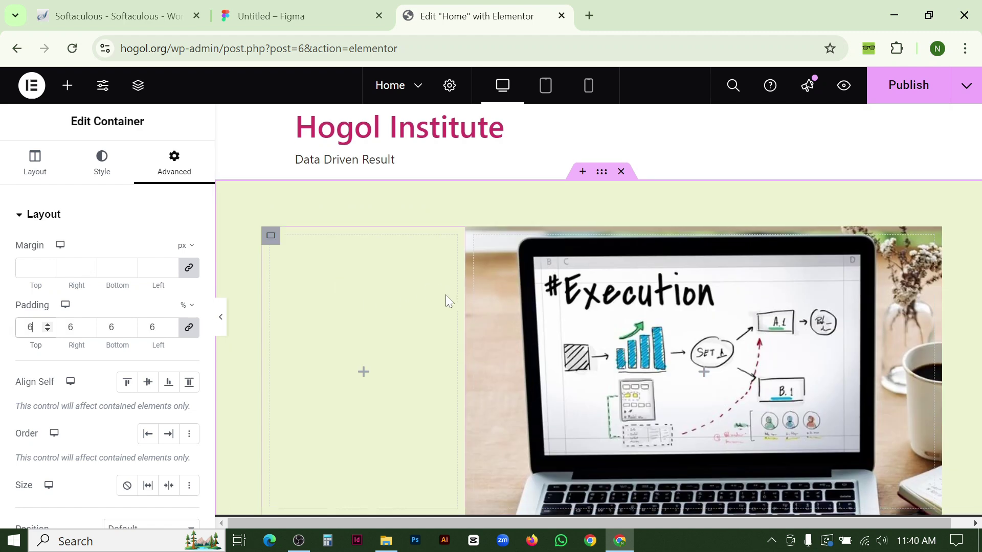
scroll(445, 297, down, 2)
scroll(390, 298, up, 2)
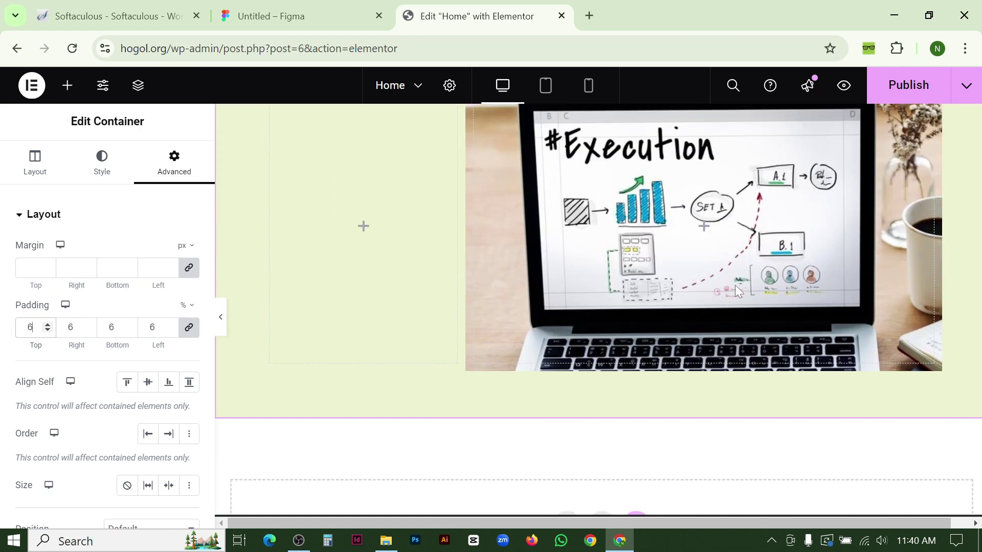
scroll(536, 307, up, 3)
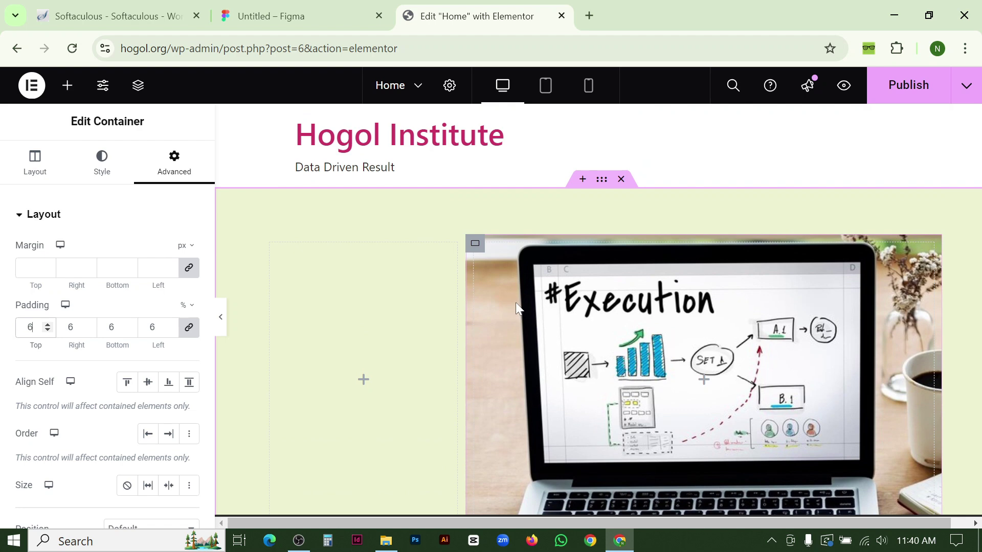
scroll(584, 267, down, 5)
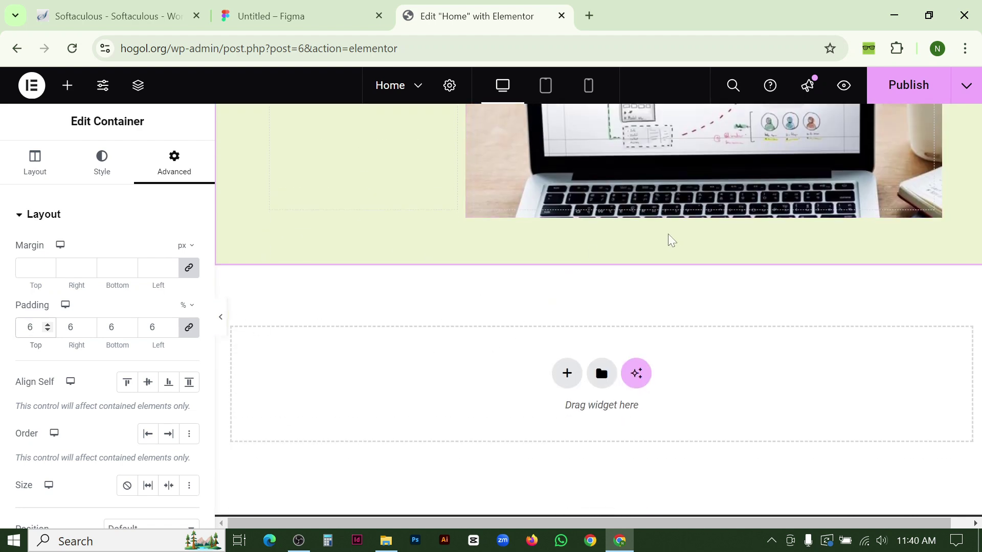
scroll(731, 263, up, 5)
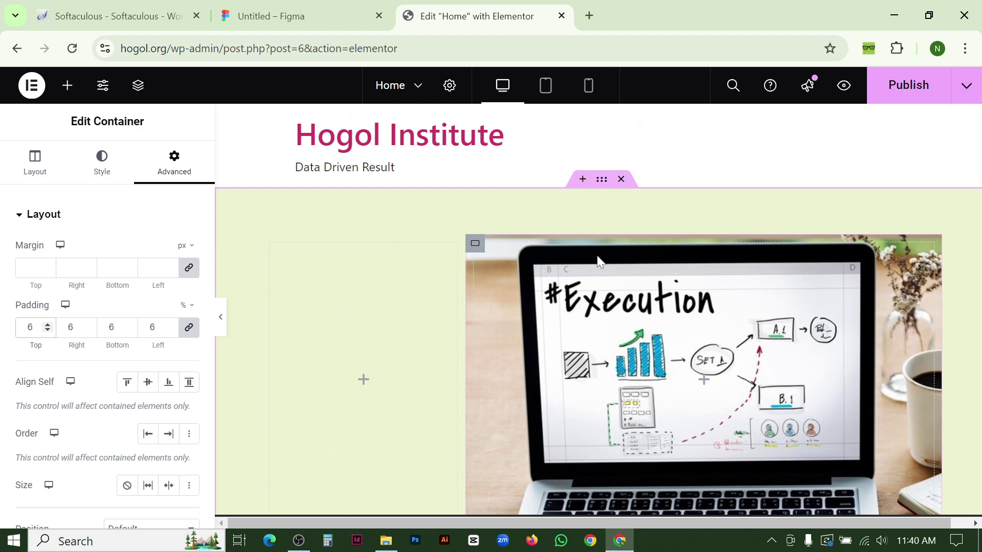
click(476, 246)
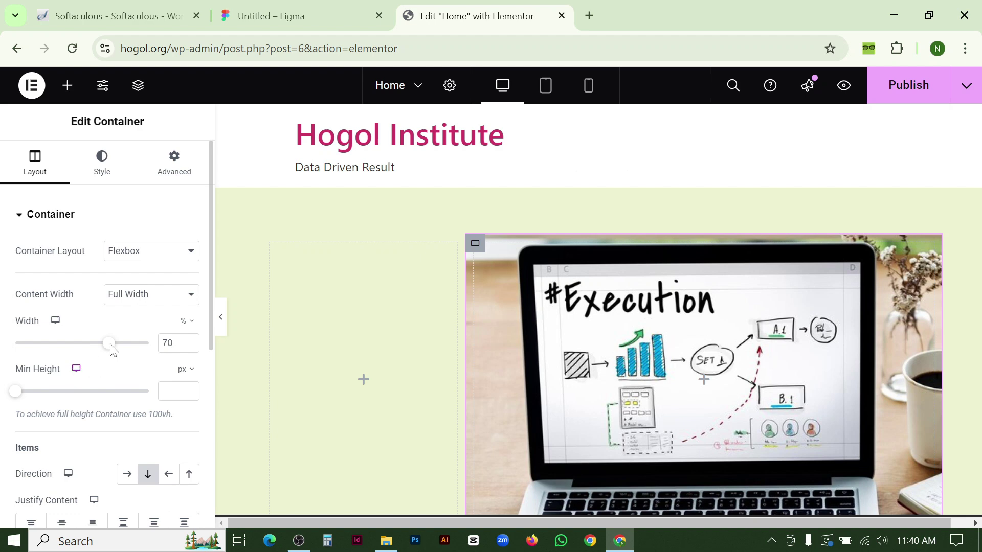
click(179, 163)
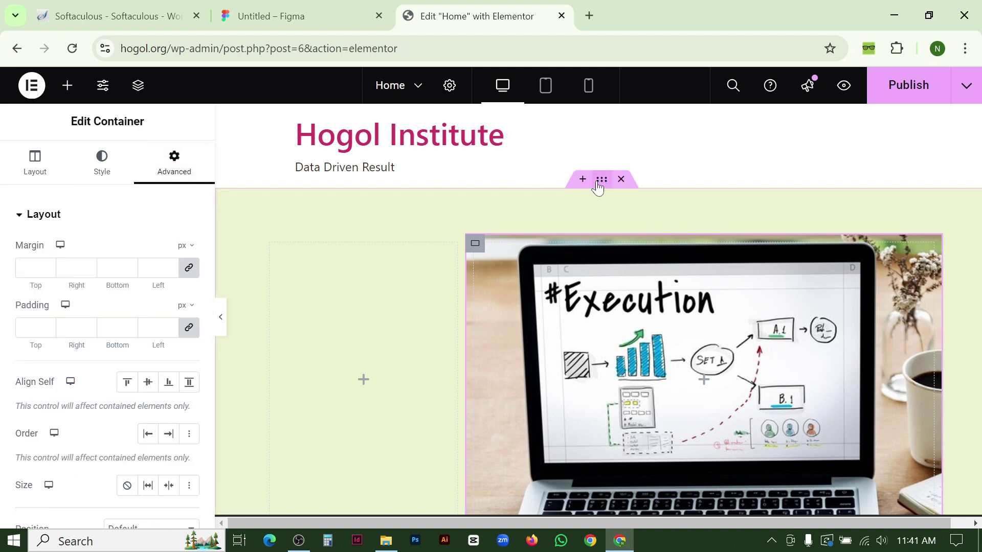
click(599, 182)
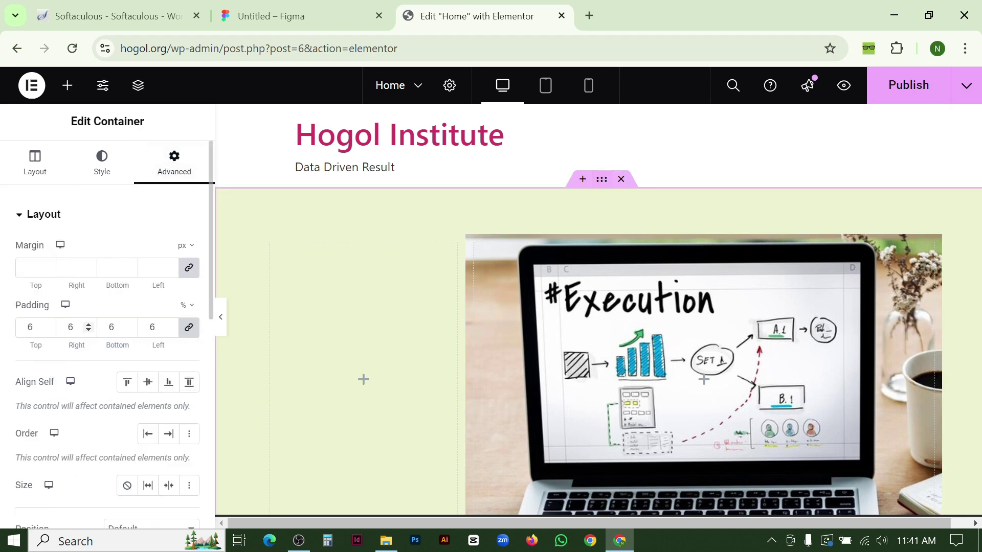
click(189, 328)
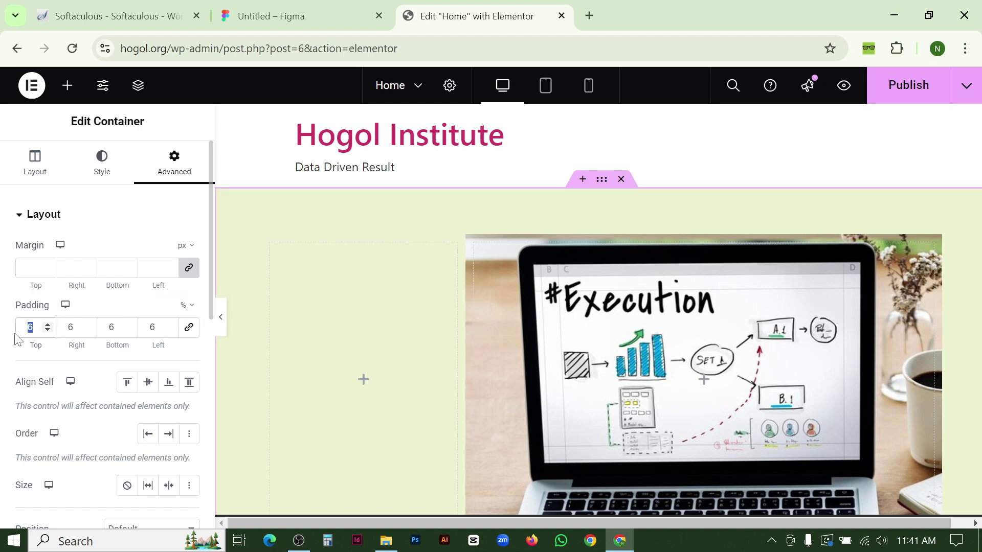
text(0)
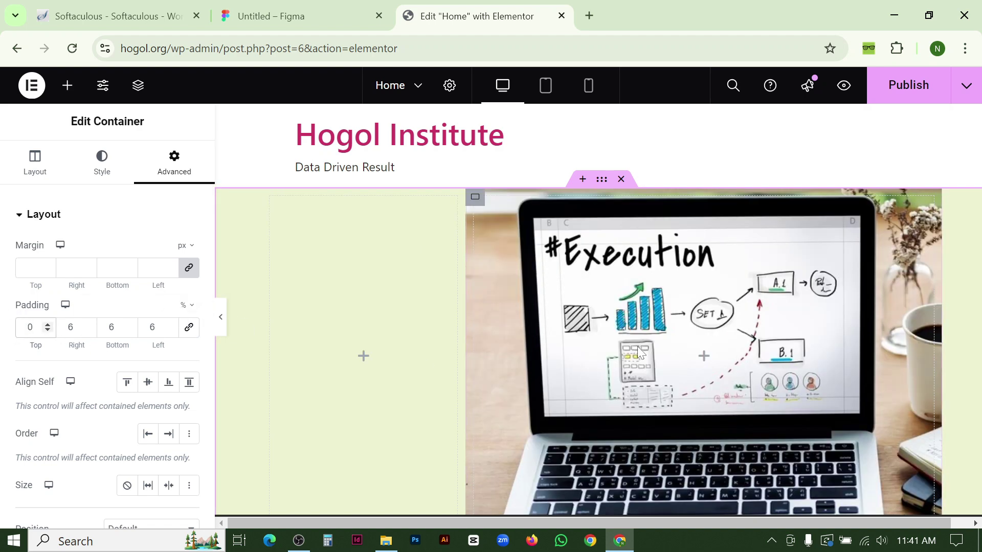
scroll(635, 344, down, 3)
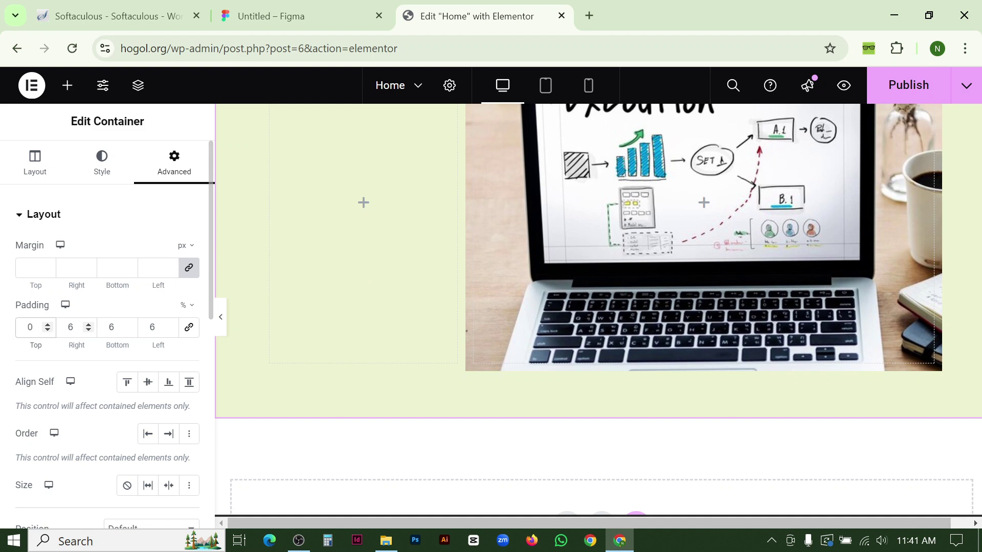
key(Tab)
key(Tab)
text(0)
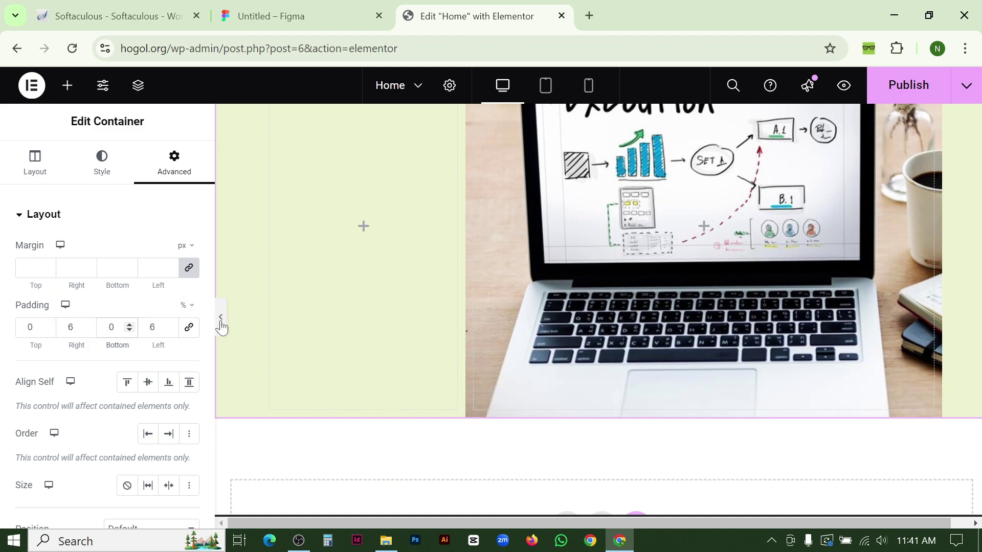
click(220, 317)
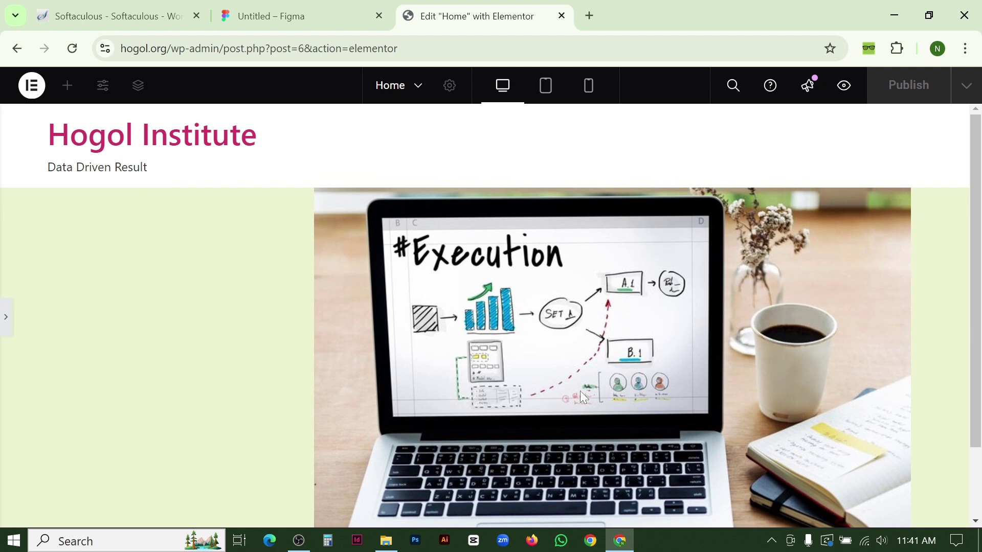
click(3, 316)
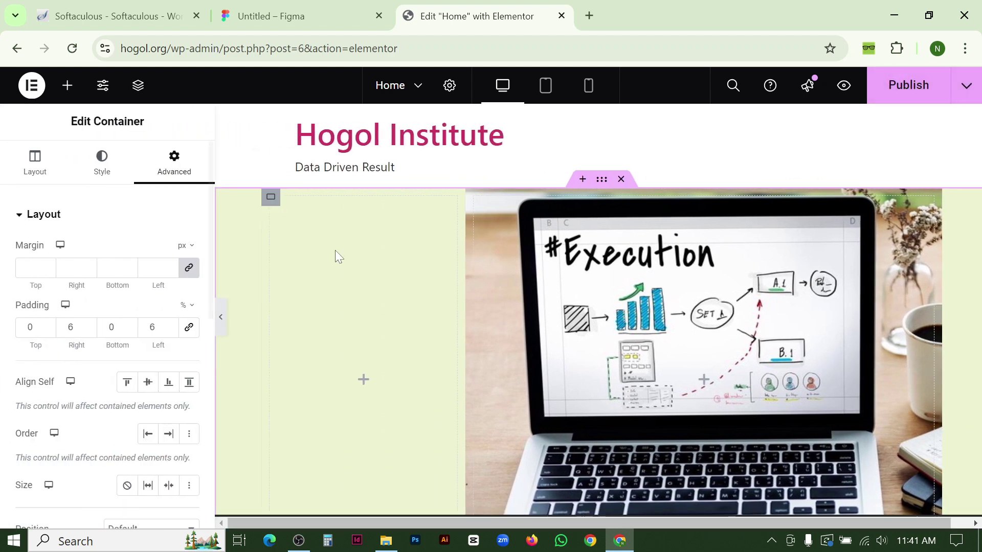
click(186, 331)
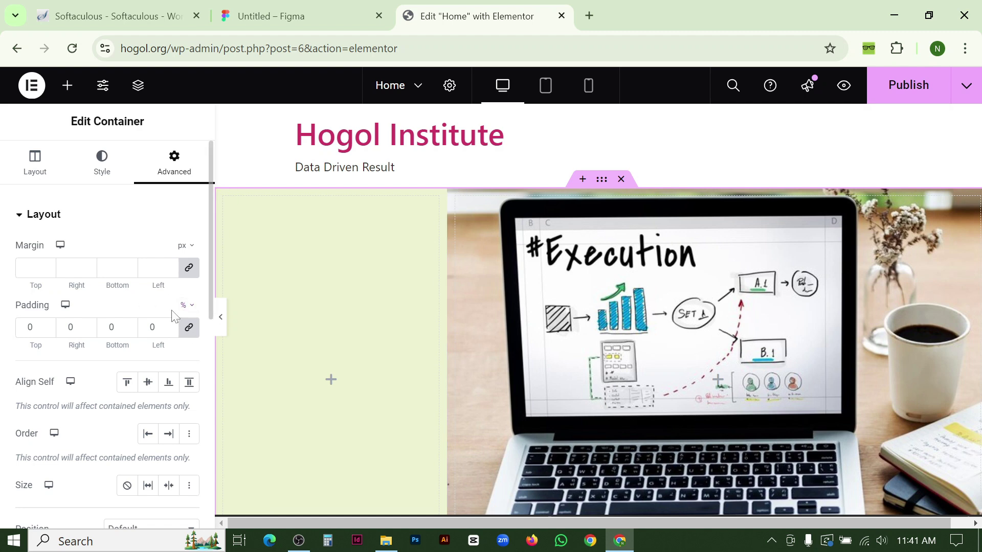
click(220, 317)
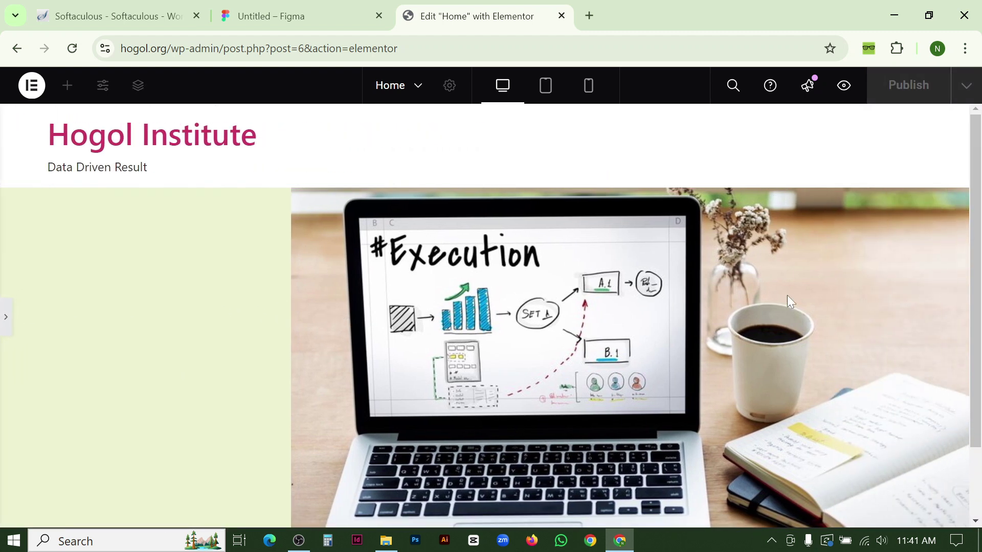
scroll(825, 294, down, 3)
scroll(527, 308, up, 2)
Give the image container a 15 px border radius in its Border settings
click(6, 317)
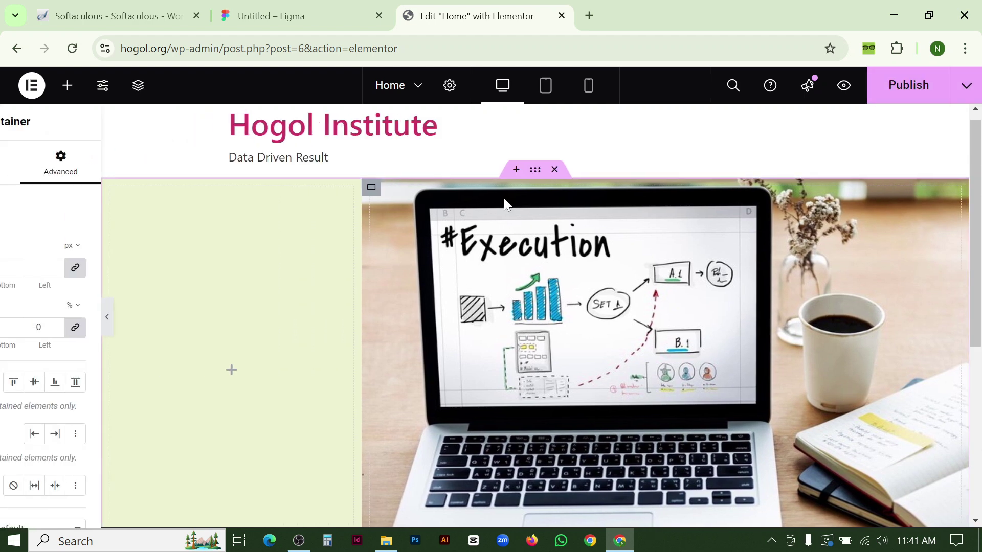
click(457, 189)
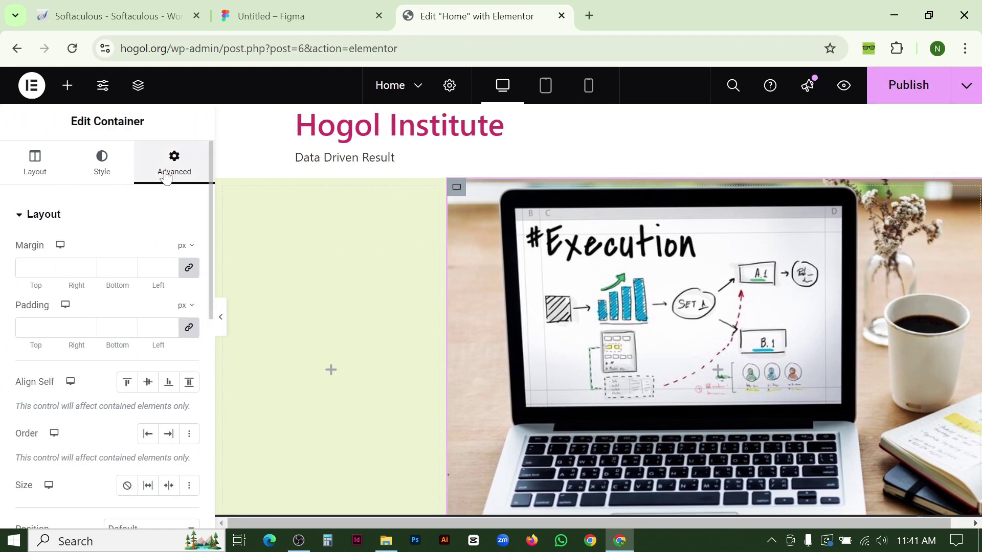
scroll(126, 302, down, 6)
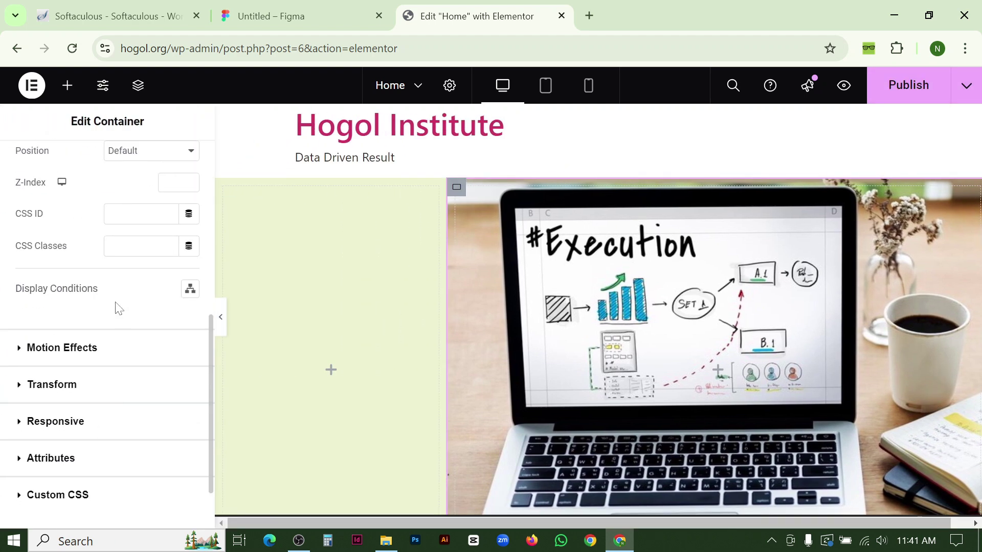
scroll(105, 230, up, 6)
click(100, 180)
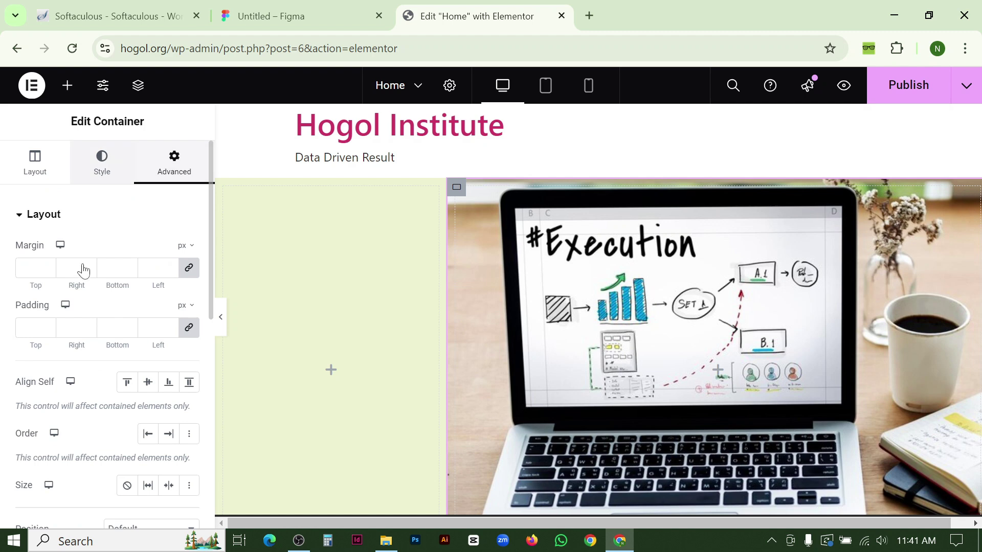
scroll(84, 283, down, 4)
scroll(86, 297, down, 4)
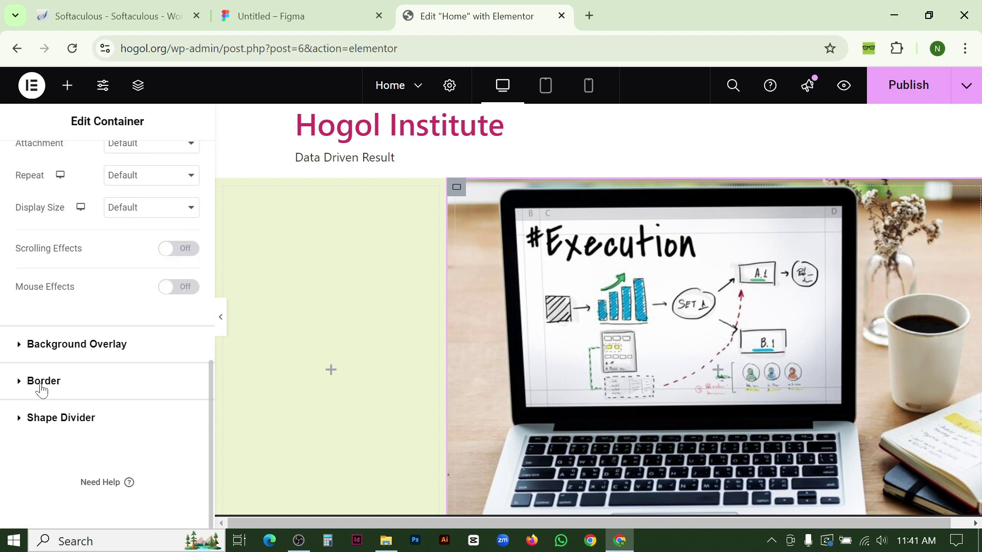
click(41, 387)
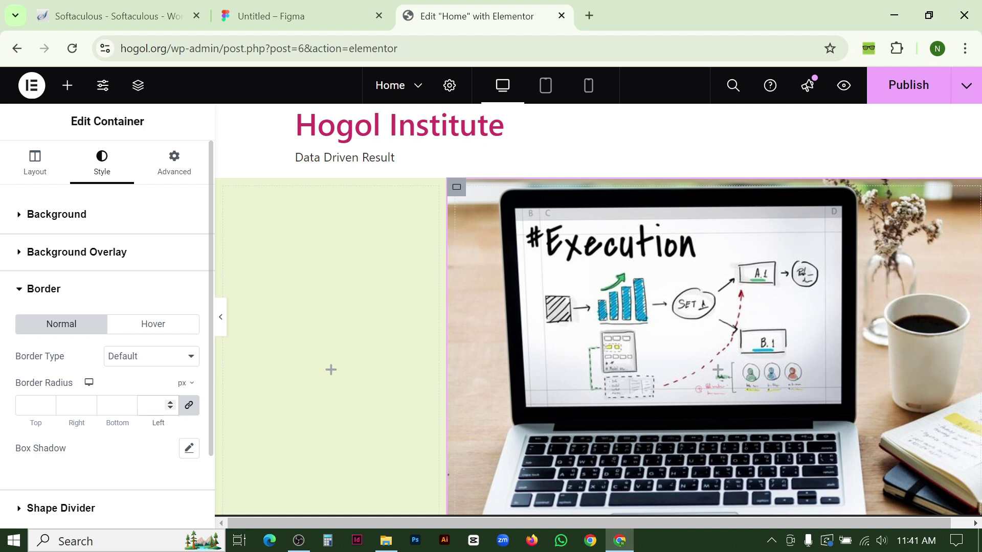
text(50)
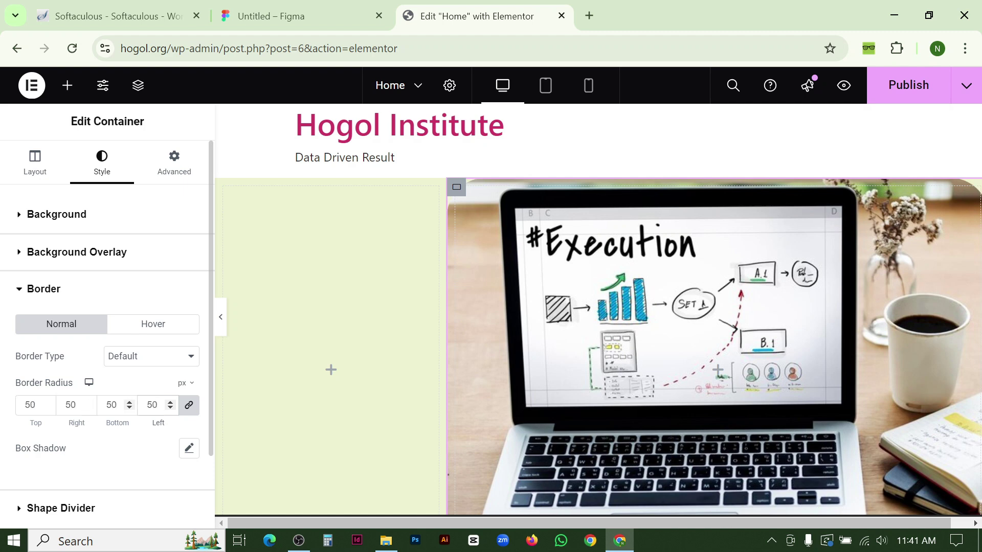
double_click(112, 405)
text(15)
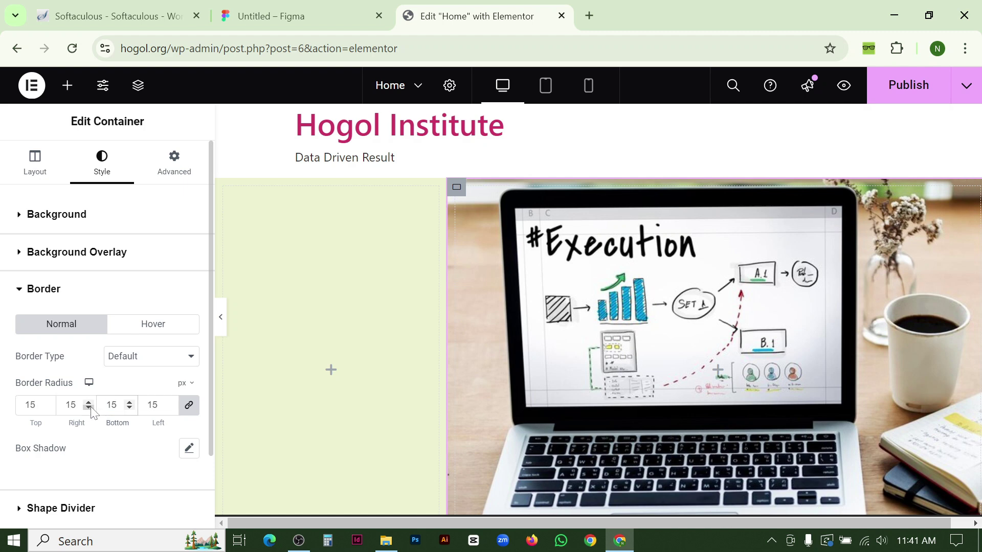
Unlink the corner values and set the right and bottom radius to 0
click(221, 317)
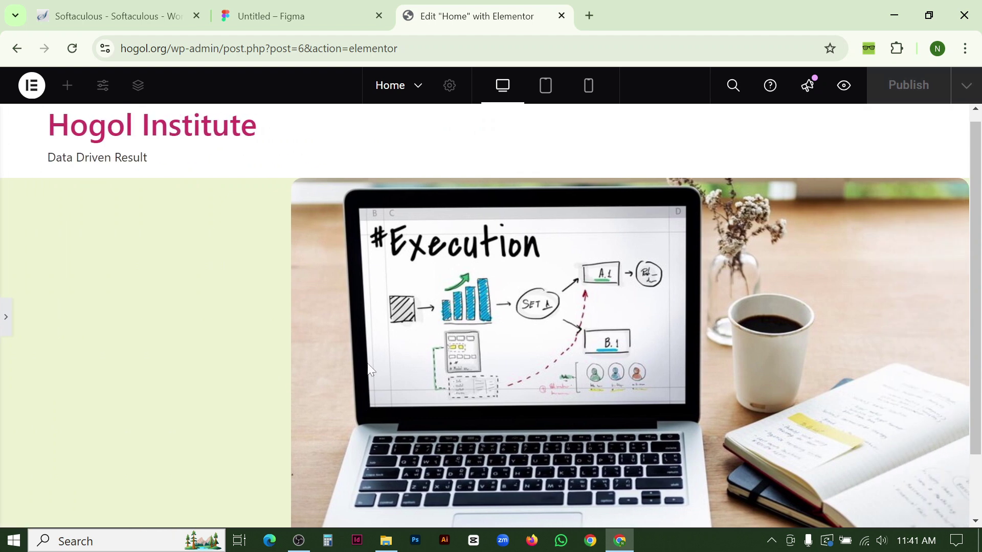
scroll(568, 336, down, 1)
scroll(567, 336, up, 1)
scroll(564, 335, down, 1)
scroll(565, 336, up, 1)
scroll(565, 335, down, 1)
scroll(378, 235, up, 1)
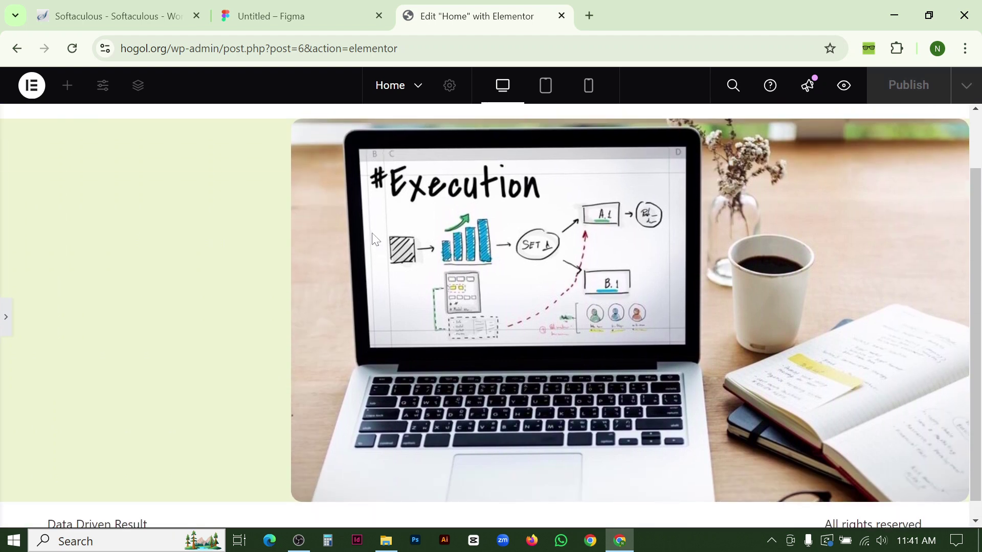
scroll(325, 412, down, 1)
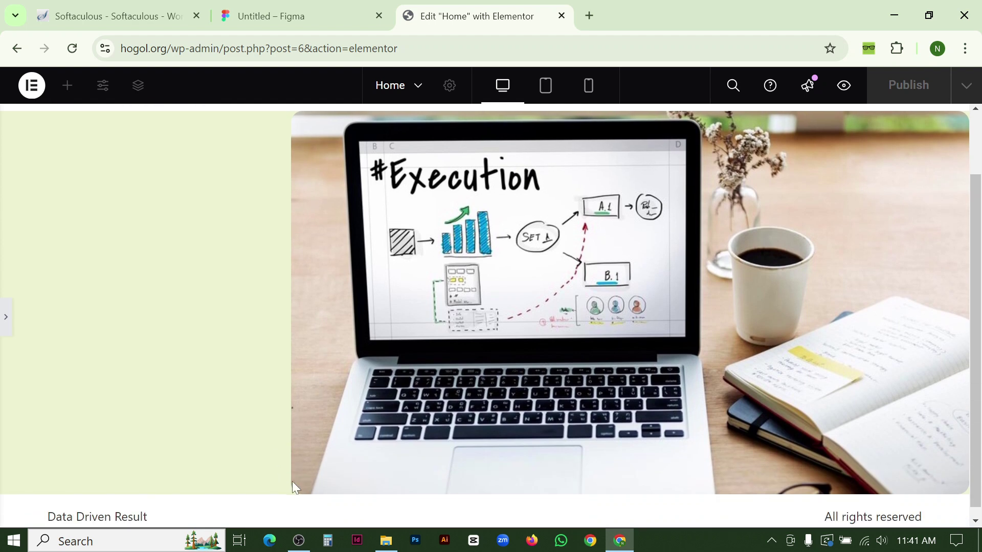
click(5, 316)
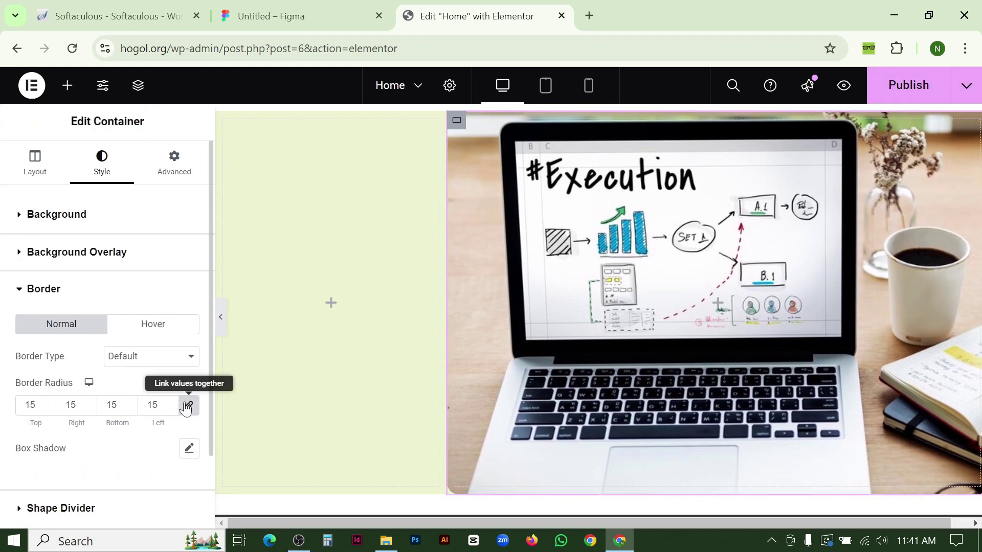
click(188, 411)
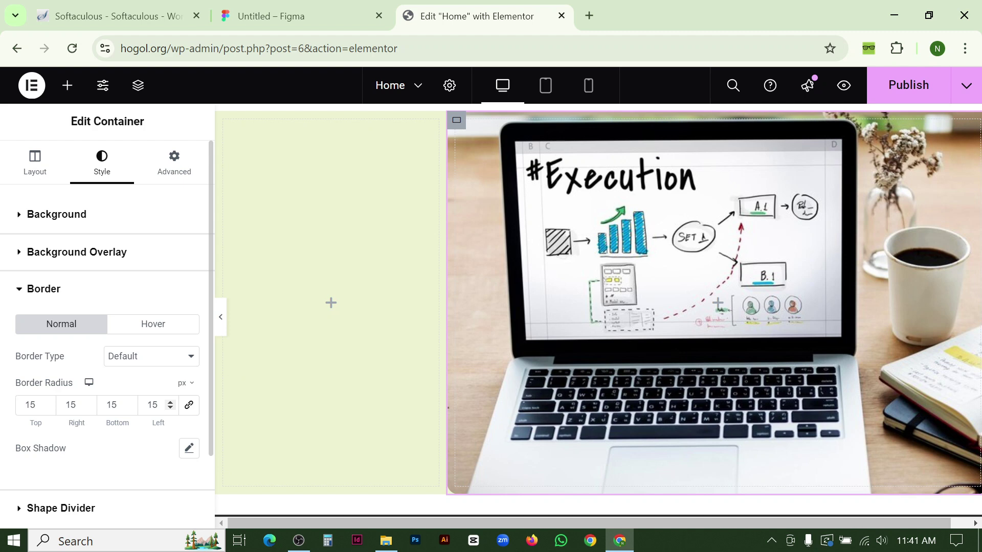
drag(160, 406, 88, 407)
text(0)
scroll(104, 435, down, 2)
click(75, 328)
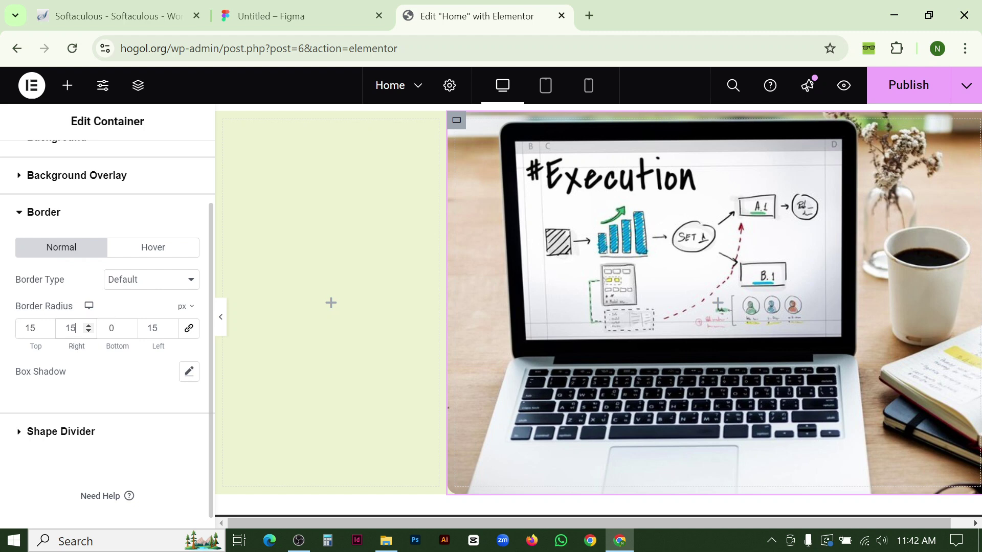
Preview the image with rounded left corners and square right corners
click(220, 317)
scroll(830, 280, up, 3)
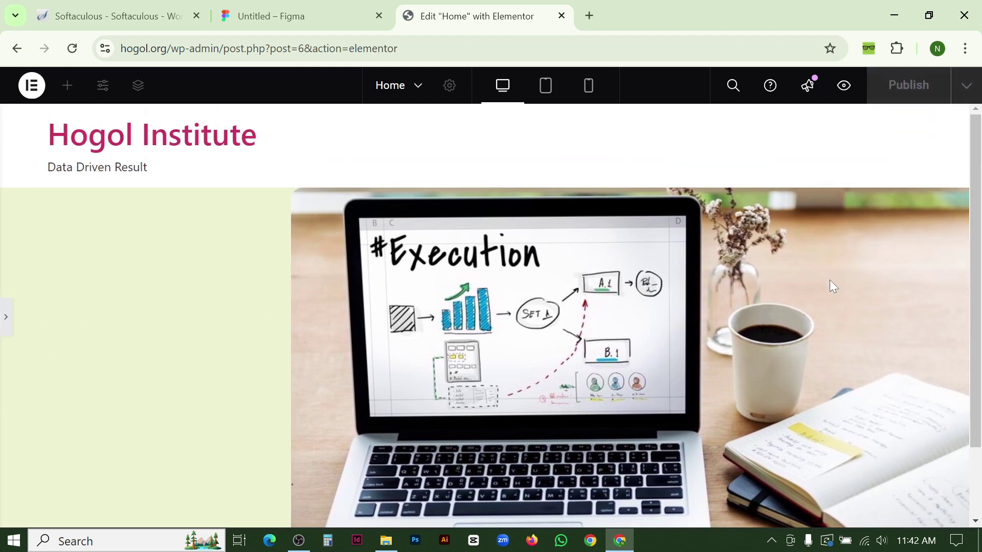
scroll(324, 345, down, 3)
scroll(422, 432, up, 3)
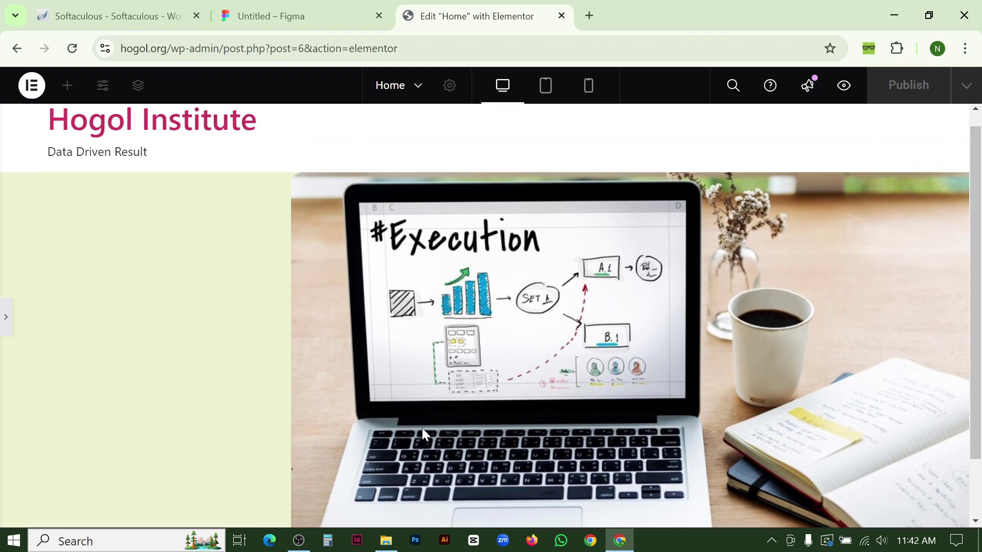
click(3, 320)
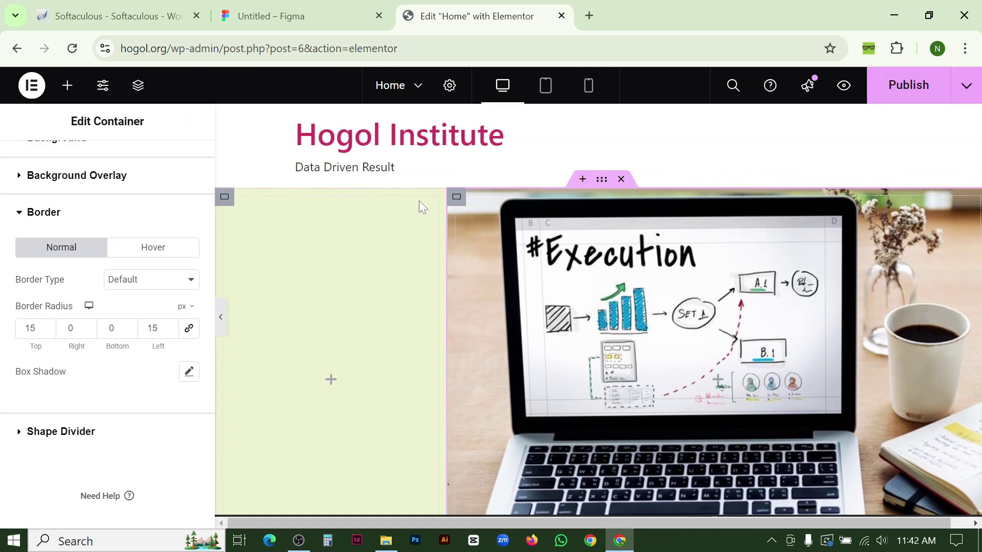
Drag a Text Editor widget with lorem ipsum placeholder into the left green column
click(224, 199)
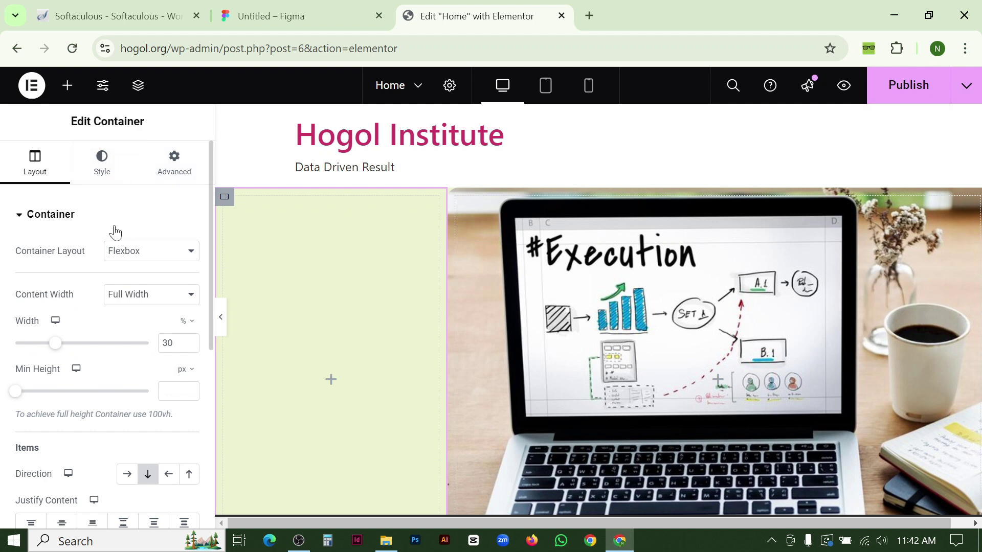
click(67, 85)
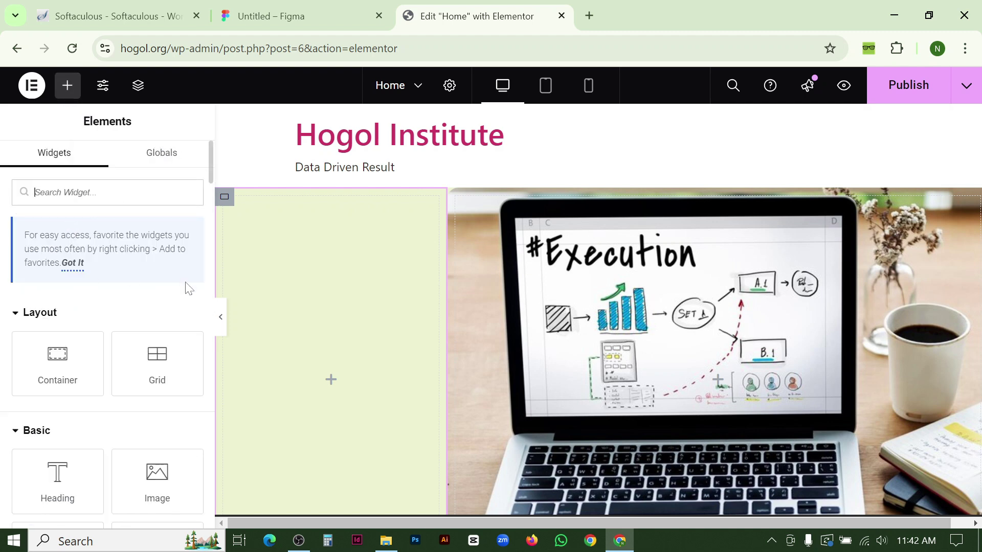
scroll(102, 455, down, 3)
drag(57, 401, 270, 293)
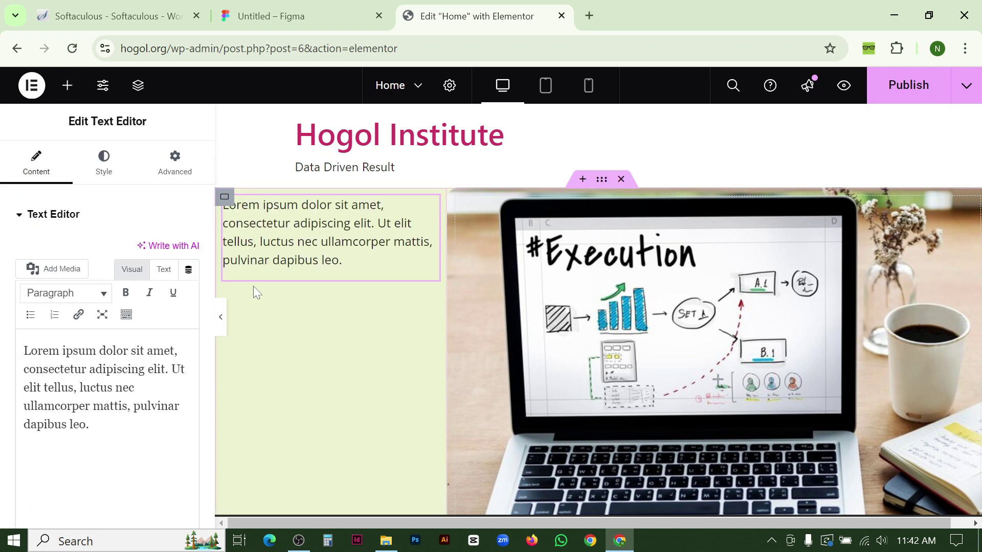
click(221, 318)
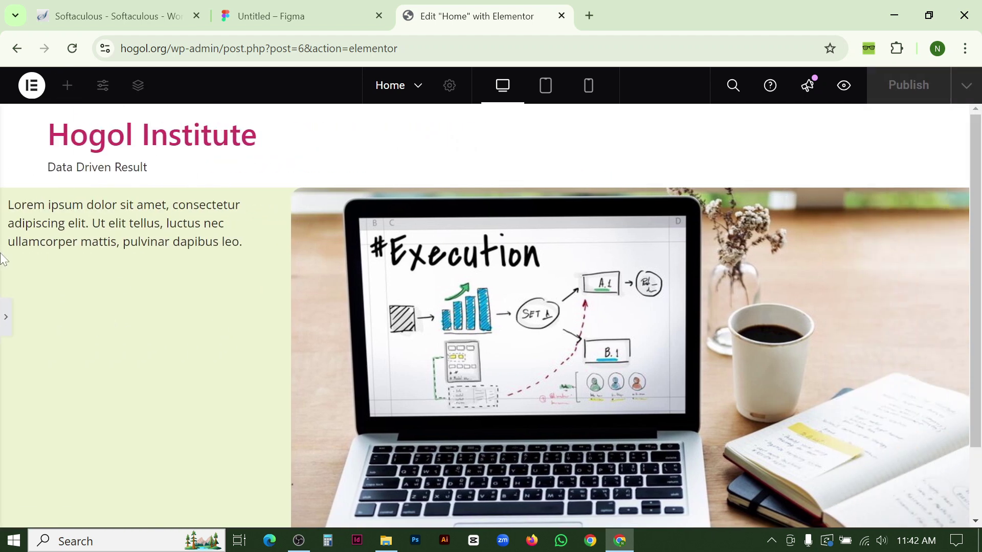
click(2, 317)
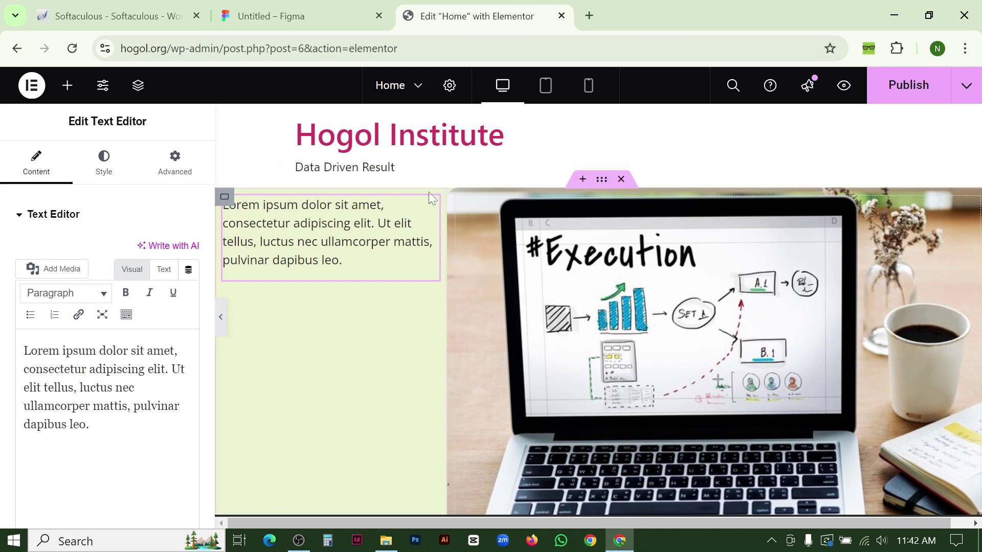
Switch the left column's padding units to percent and set 6% left padding
click(225, 197)
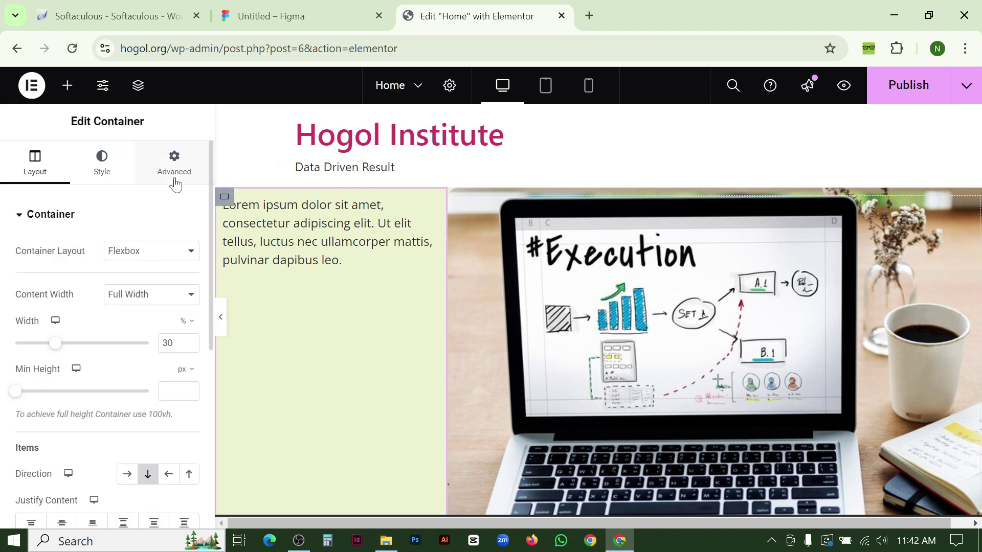
click(173, 170)
click(186, 306)
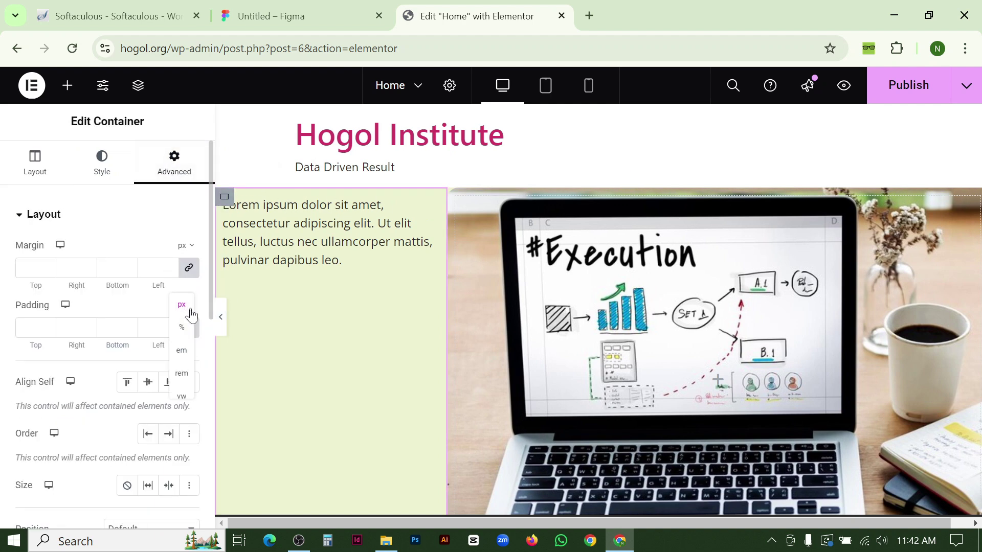
click(189, 329)
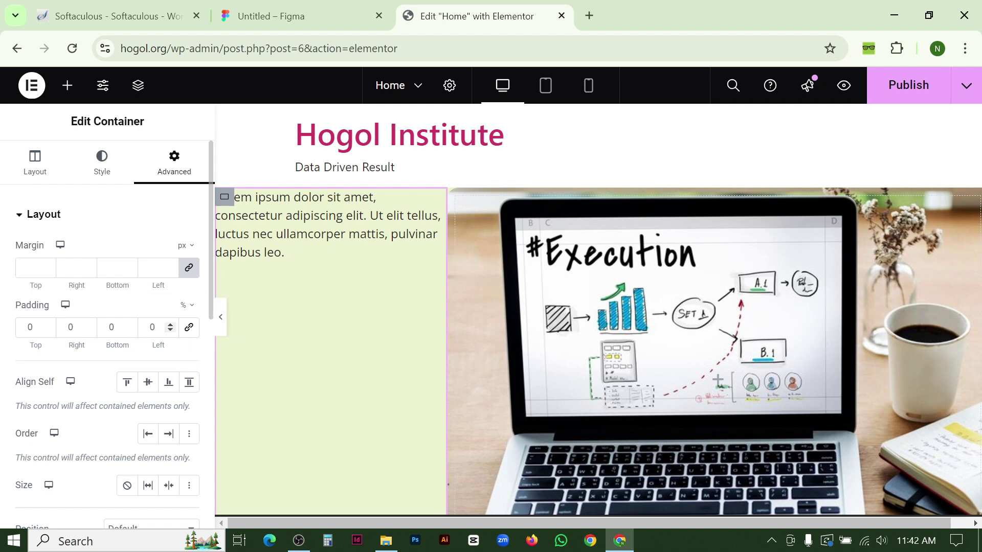
text(6)
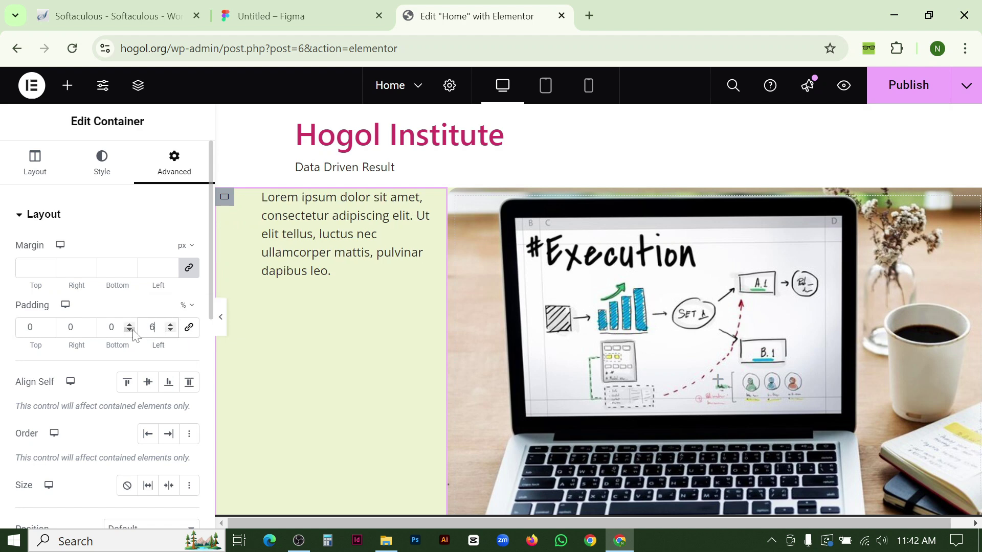
click(220, 327)
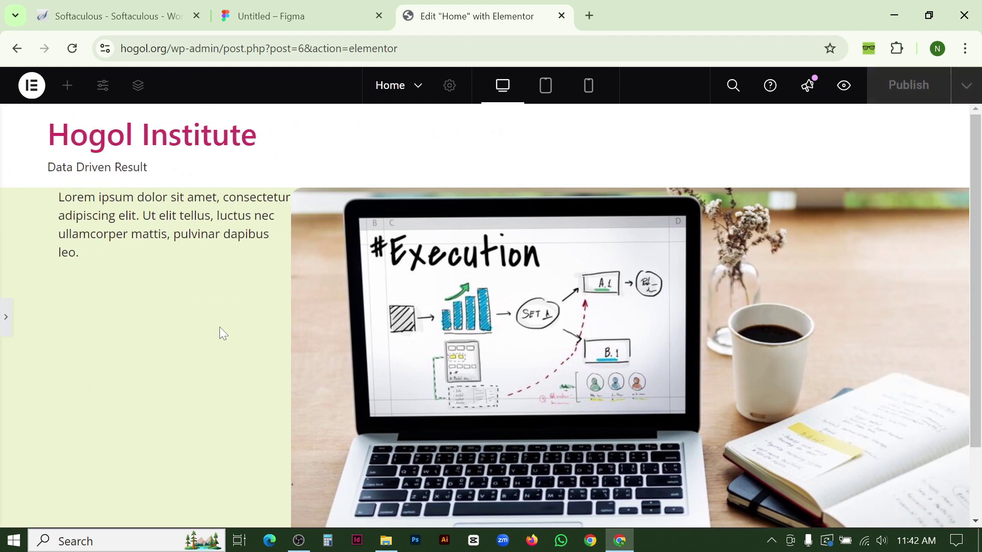
click(4, 314)
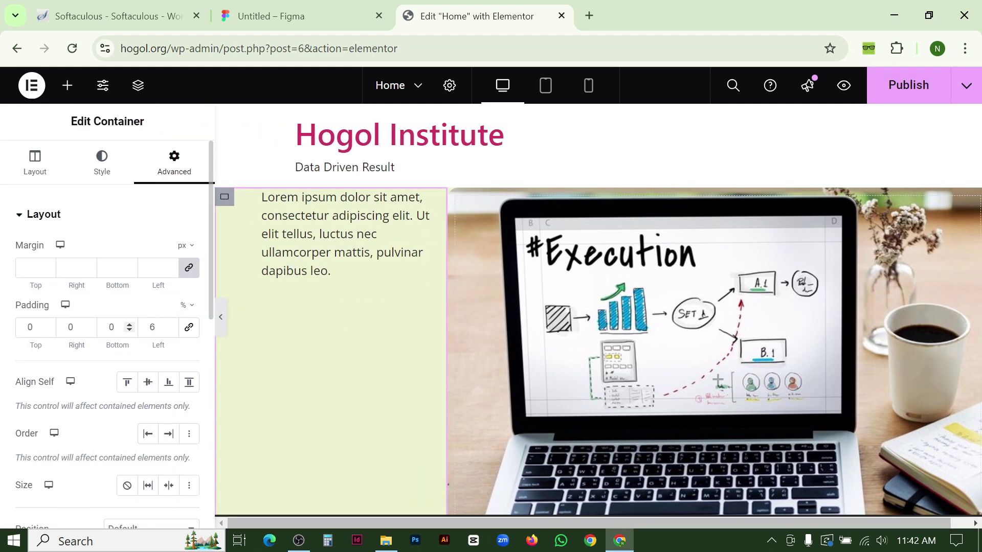
text(6)
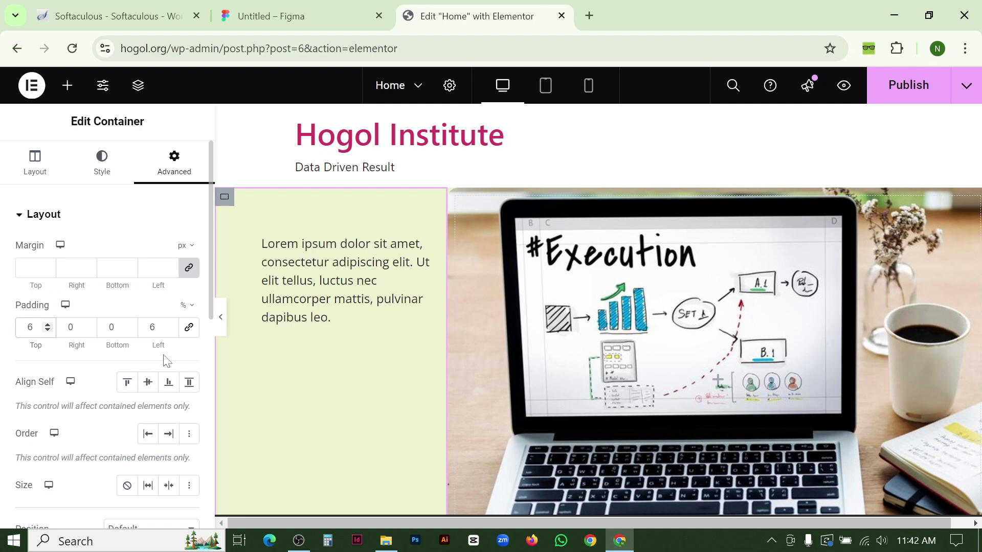
click(220, 318)
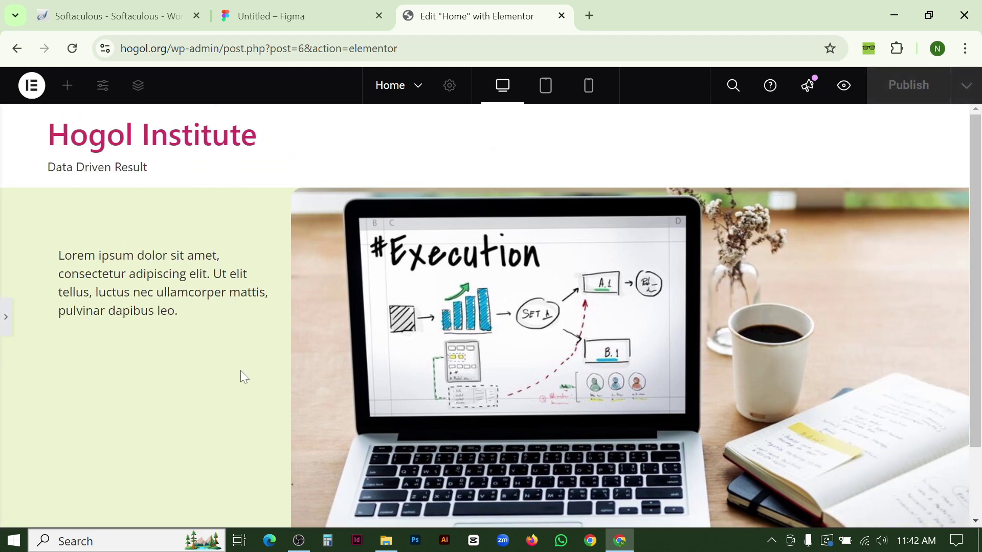
scroll(240, 371, down, 2)
scroll(240, 370, up, 2)
click(4, 332)
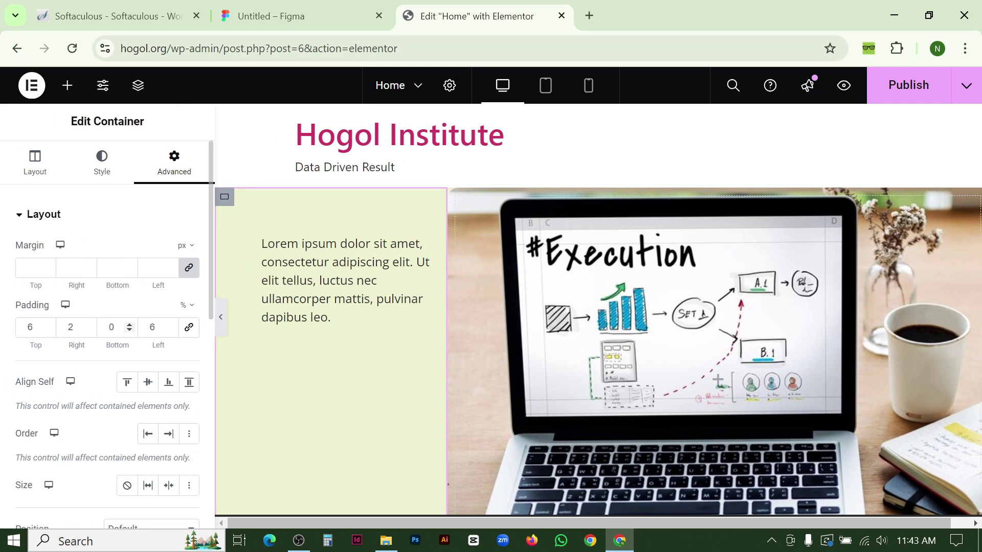
Set the top padding to 2% and preview the raised paragraph
click(31, 328)
text(2)
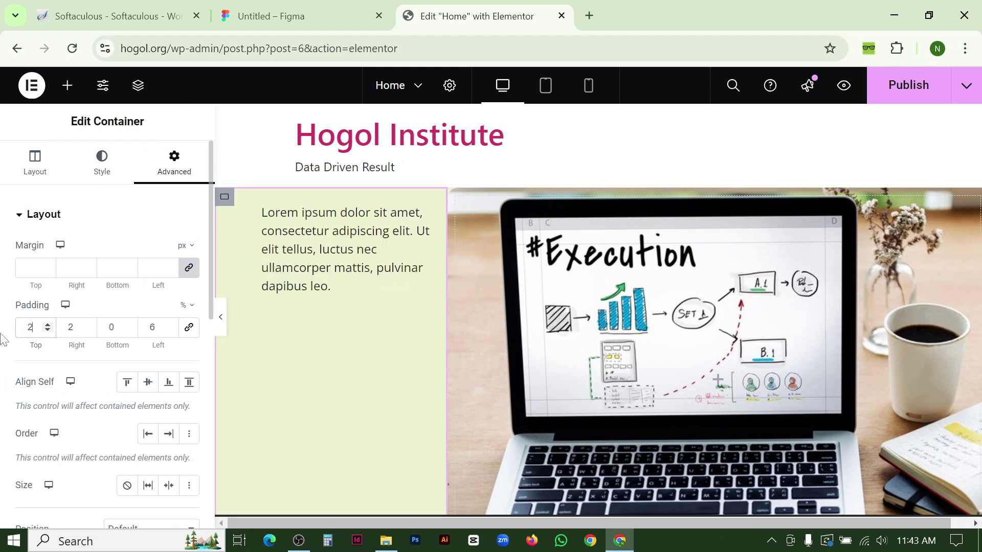
click(221, 317)
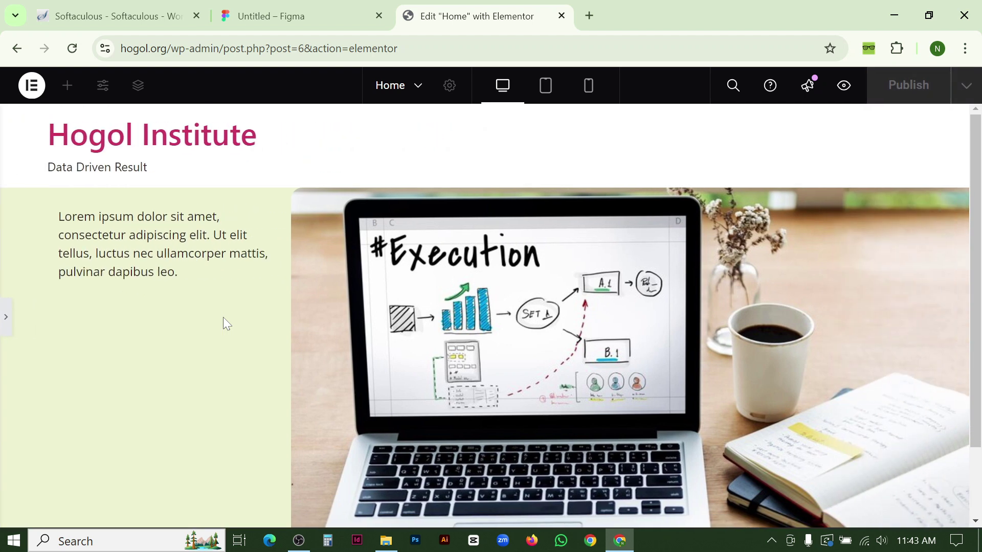
scroll(261, 352, down, 2)
scroll(531, 290, up, 2)
click(5, 328)
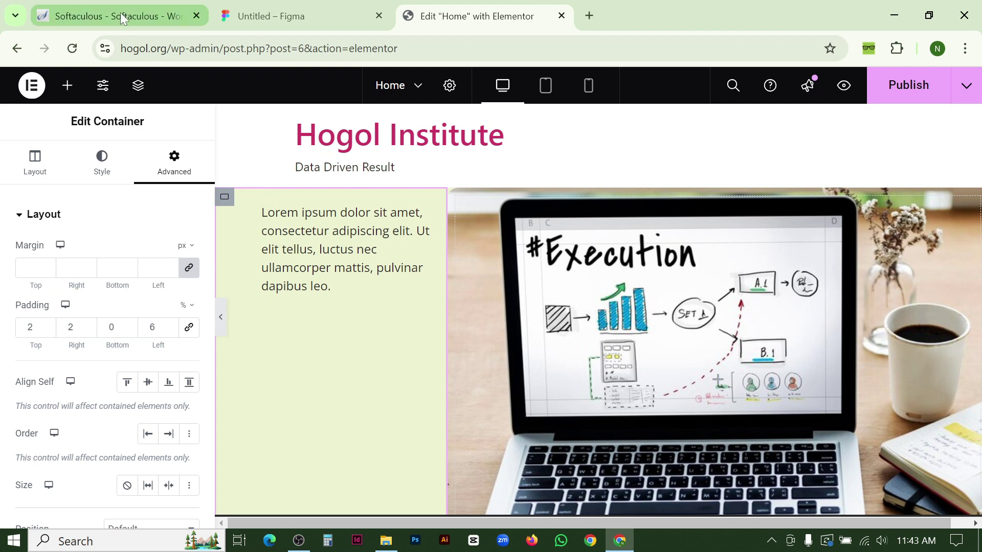
Search Google for 'hogol' in a new tab and copy the Hogol Institute result's description
click(593, 13)
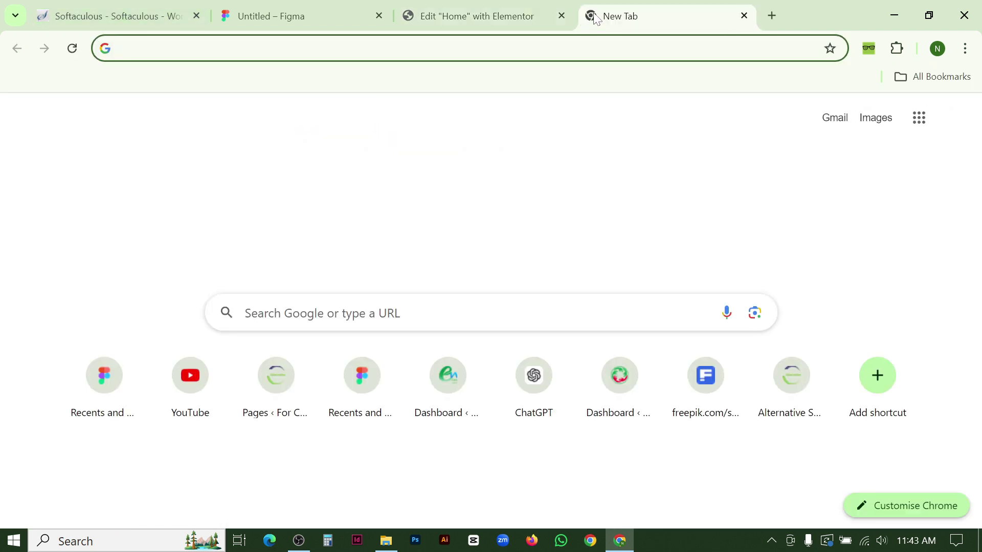
text(ho)
key(Right)
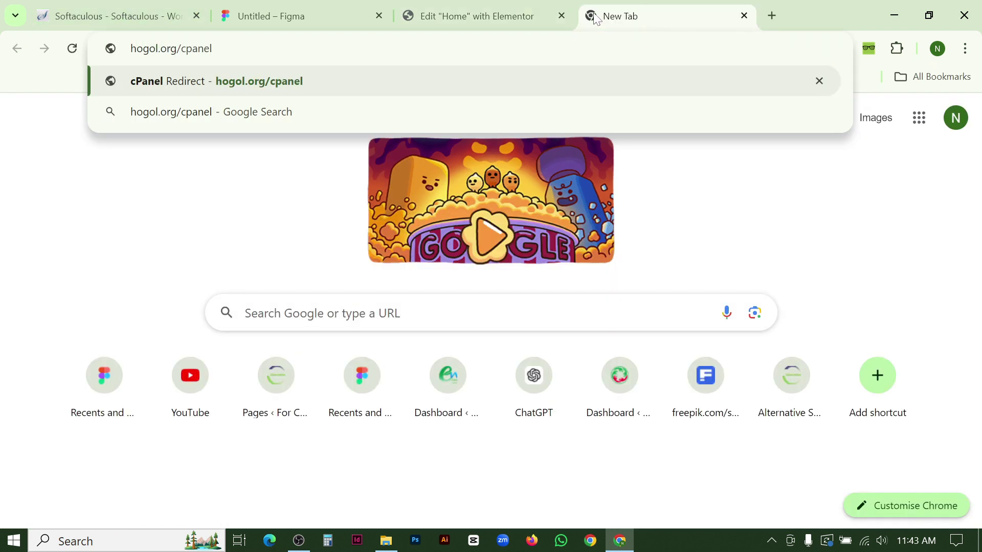
key(BackSpace)
key(BackSpace)
key(BackSpace)
key(BackSpace)
key(BackSpace)
key(BackSpace)
key(BackSpace)
key(BackSpace)
key(BackSpace)
key(BackSpace)
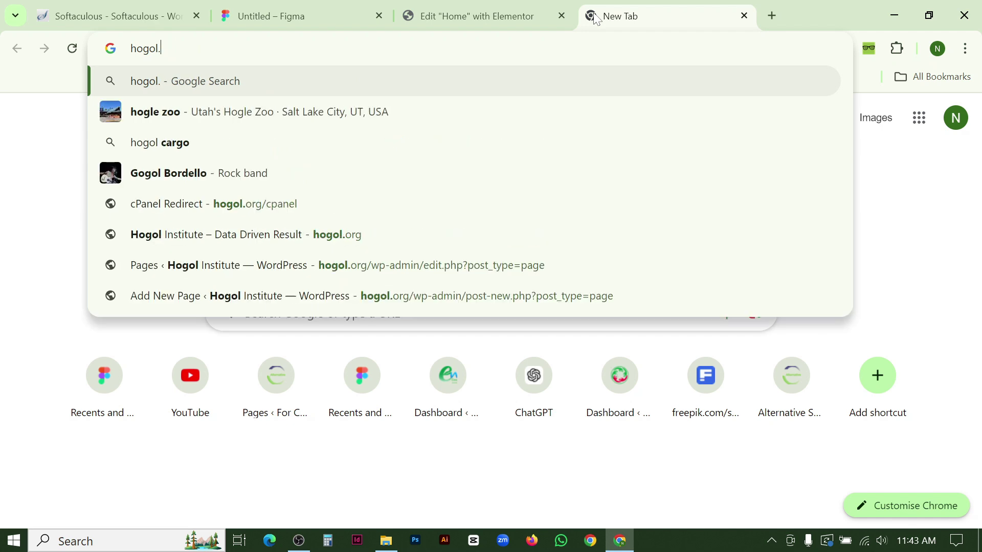
key(BackSpace)
key(Return)
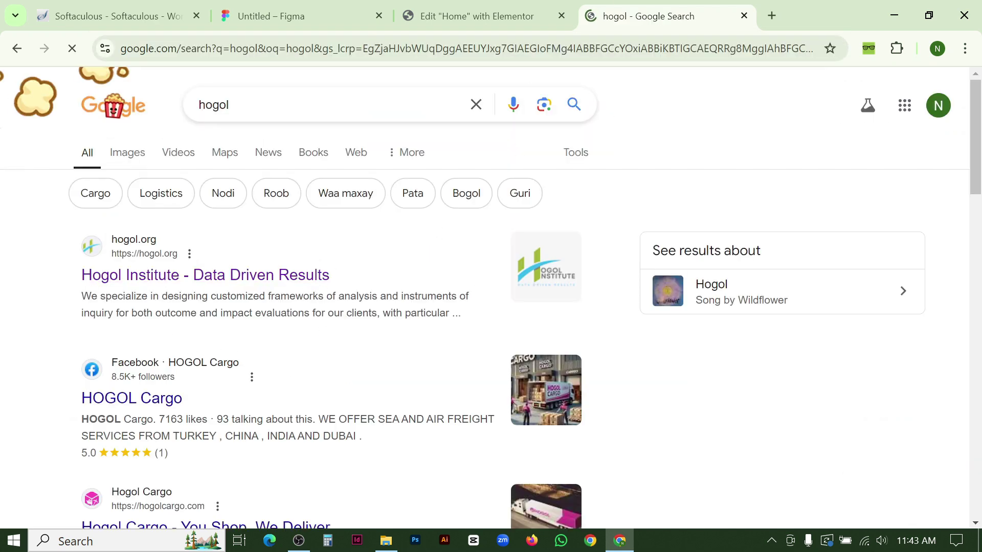
drag(82, 295, 464, 319)
key(ctrl+c)
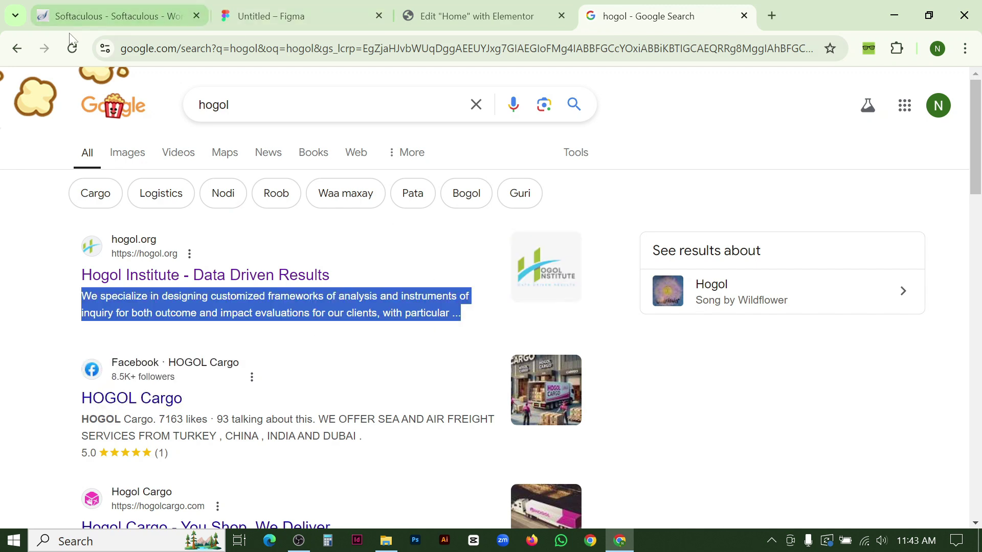
click(476, 16)
Replace the Lorem ipsum paragraph with the pasted Hogol Institute description
click(274, 259)
key(ctrl+a)
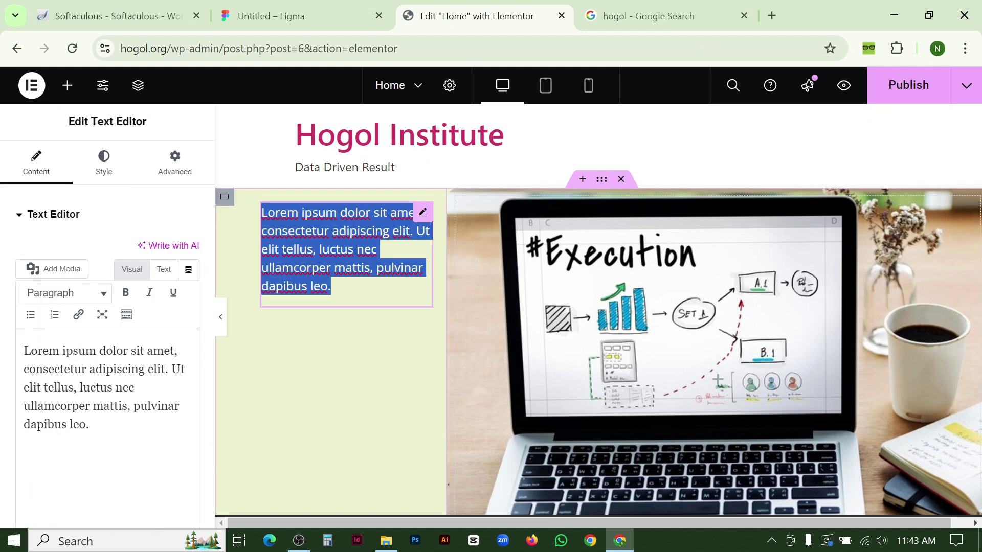
key(ctrl+v)
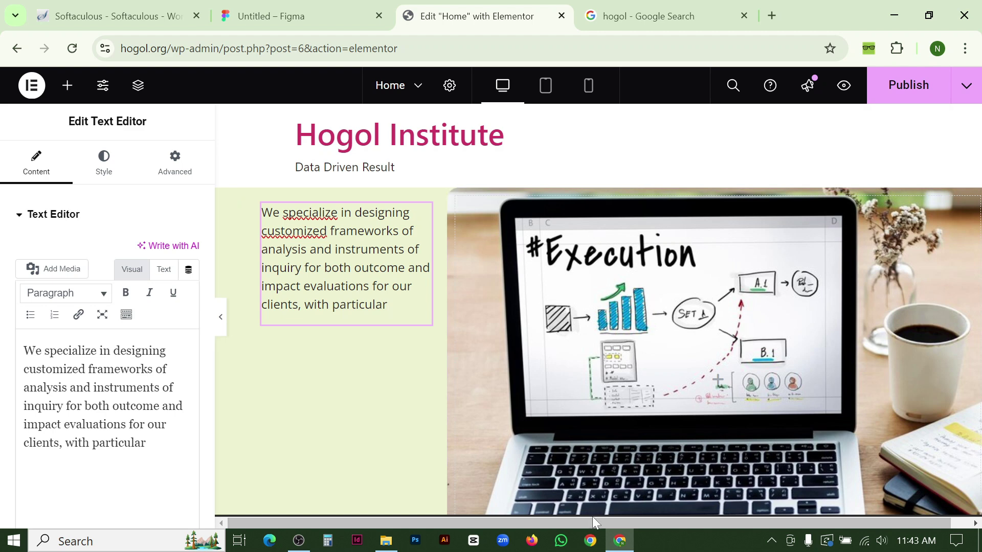
click(271, 16)
Pan and zoom the Figma design to the 1920w light top frame
click(491, 182)
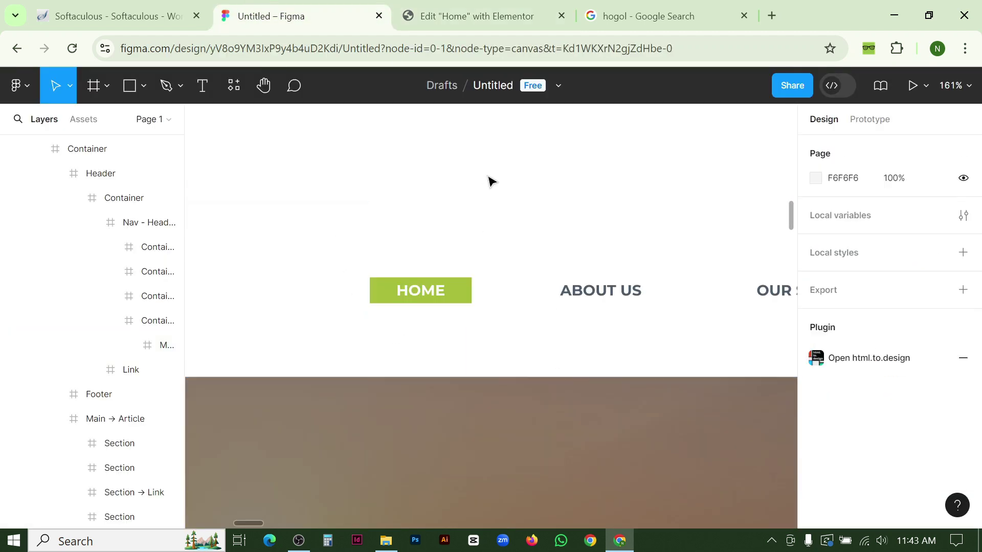
scroll(299, 287, down, 5)
scroll(297, 285, down, 2)
drag(252, 345, 555, 157)
scroll(658, 459, down, 1)
scroll(658, 457, left, 1)
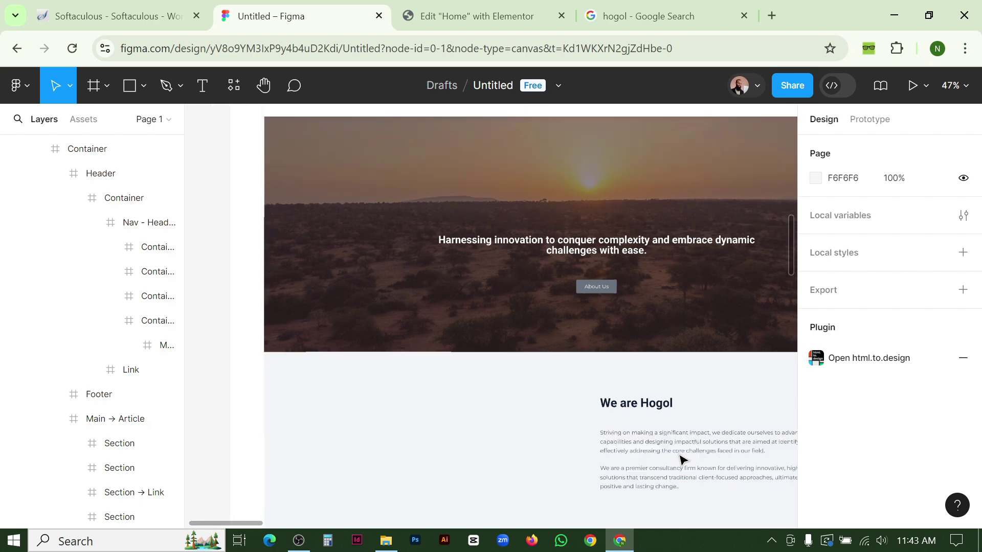
scroll(680, 458, up, 2)
click(542, 319)
Scroll to the What we do section and select its entire intro paragraph
scroll(518, 235, down, 3)
scroll(517, 234, right, 3)
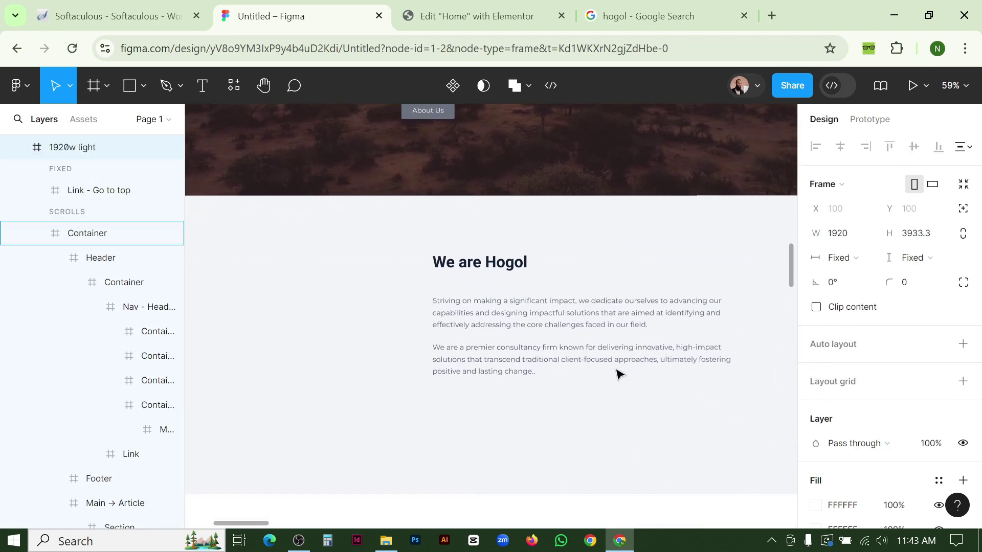
scroll(616, 371, down, 5)
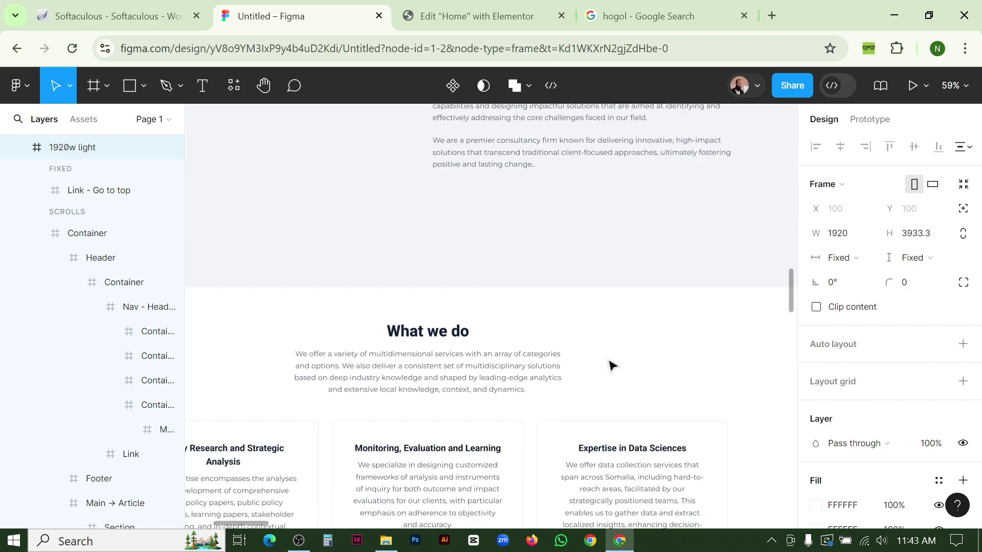
scroll(471, 416, up, 3)
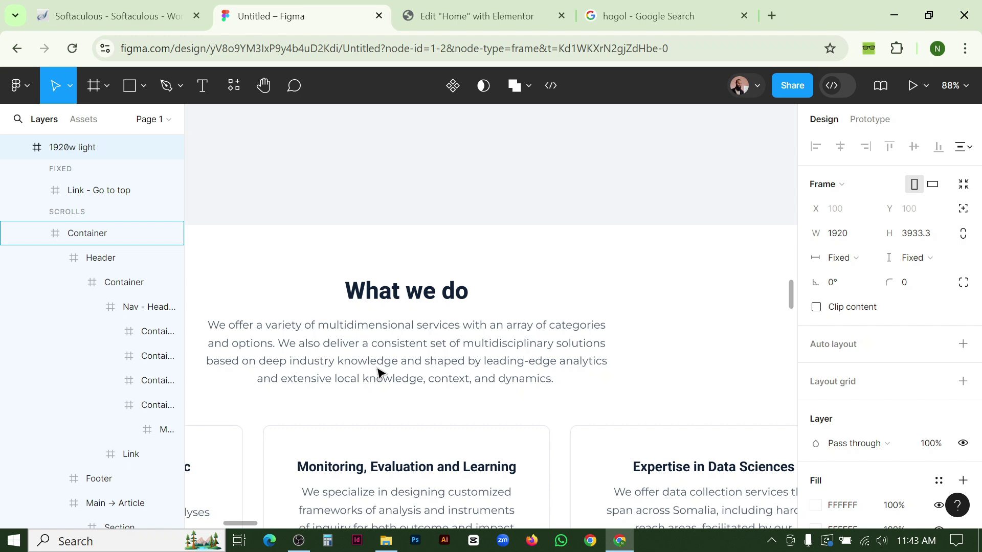
scroll(379, 372, down, 4)
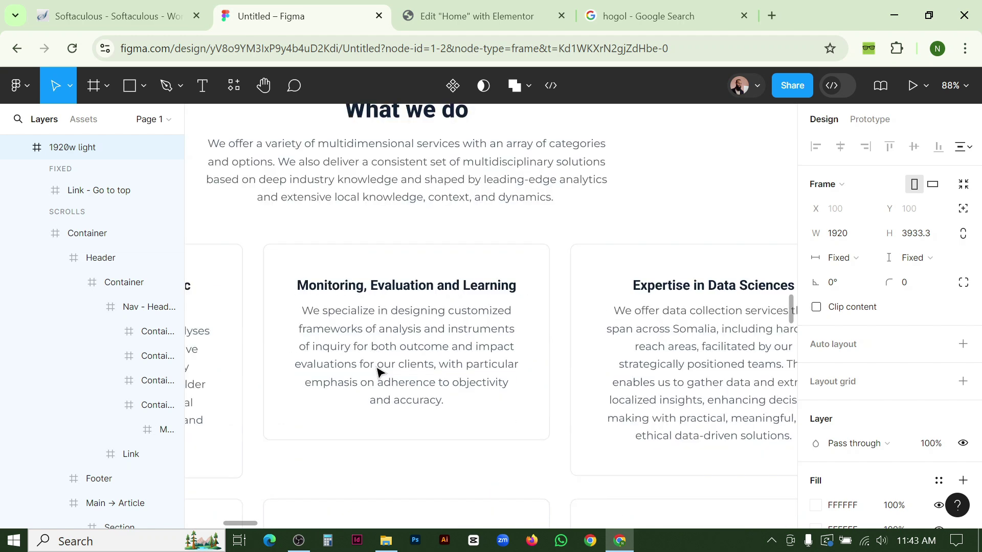
scroll(379, 372, down, 2)
scroll(371, 287, up, 1)
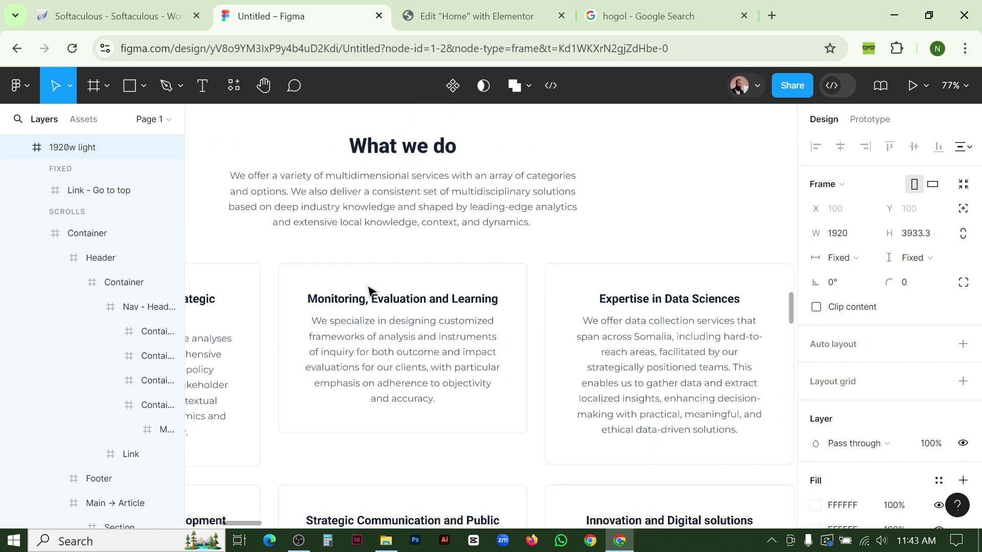
triple_click(383, 195)
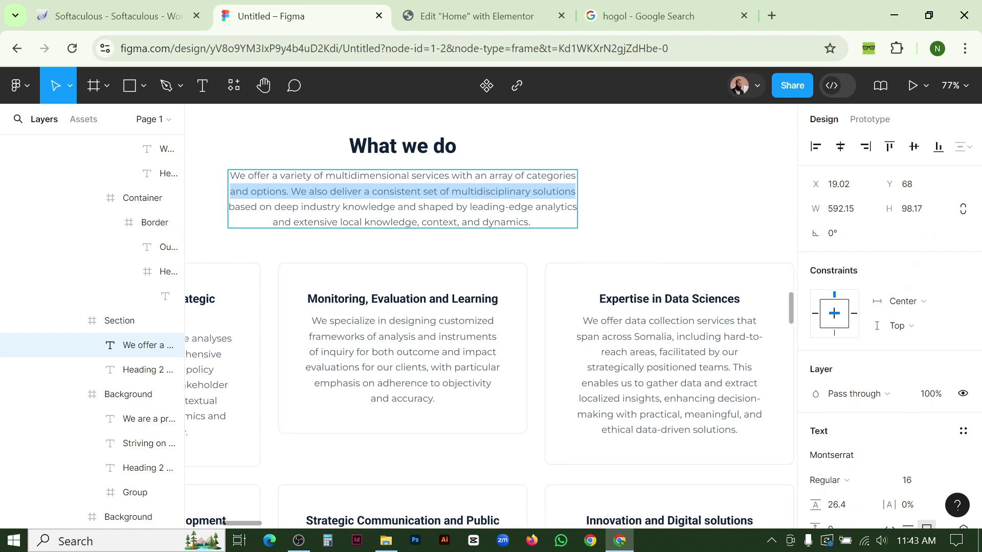
key(ctrl+a)
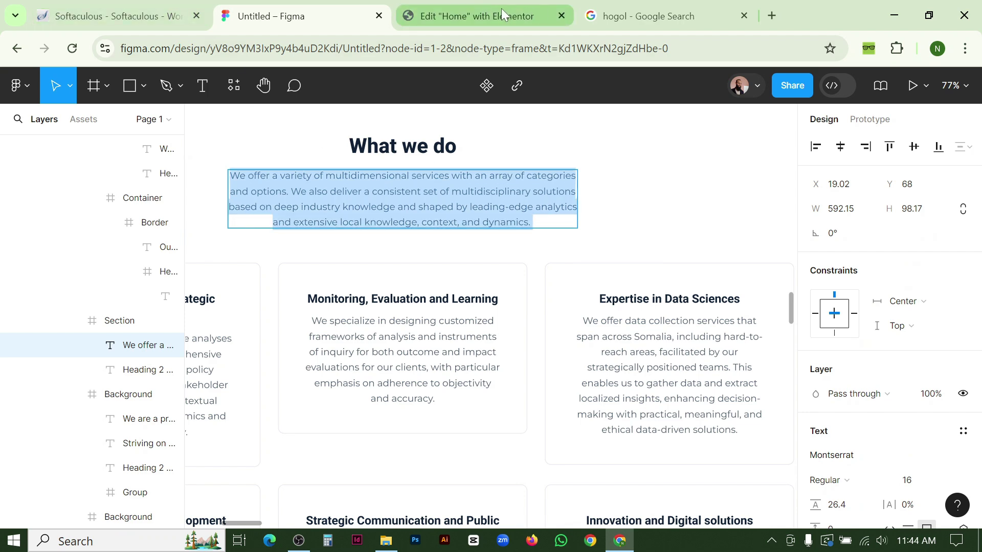
click(504, 14)
Delete ', with particular' so the paragraph ends at 'for our clients.'
double_click(281, 257)
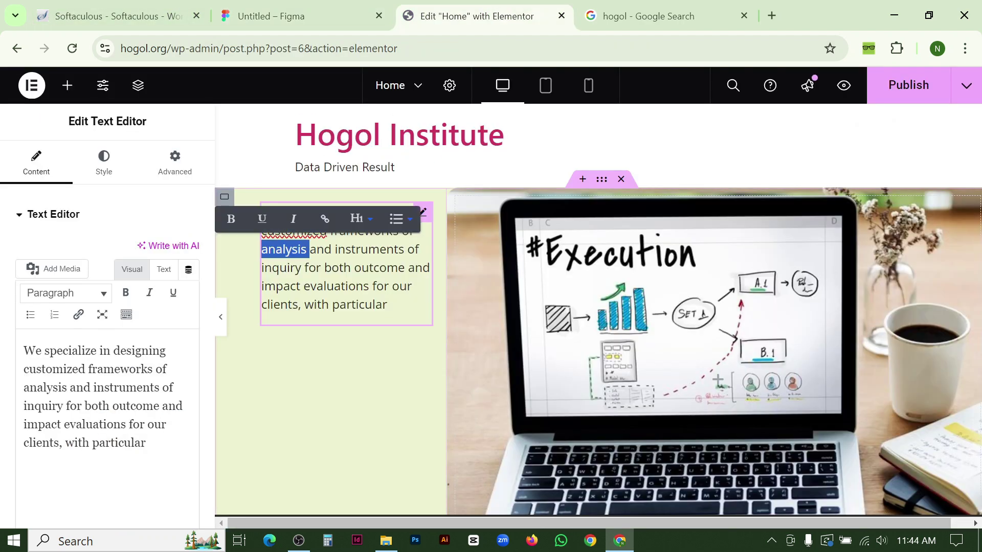
click(314, 314)
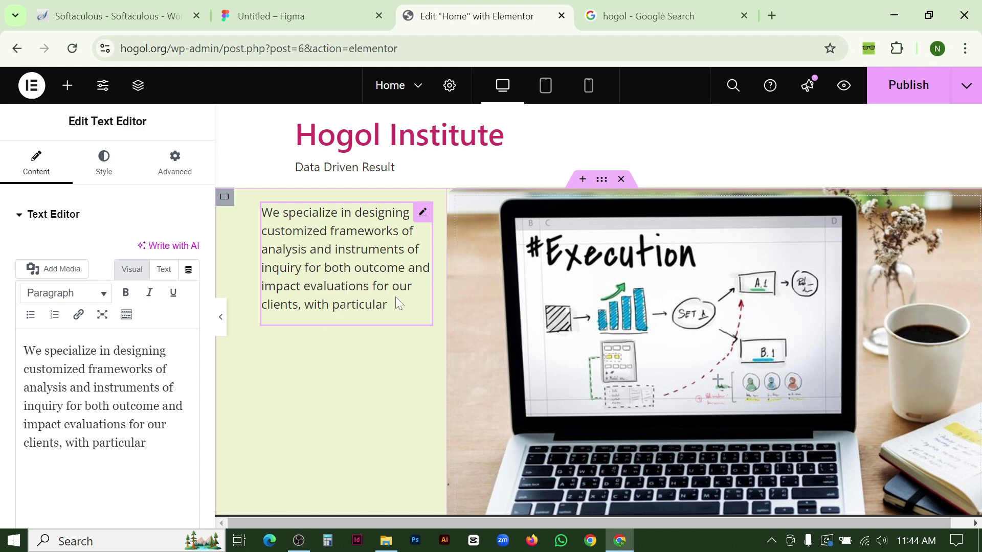
double_click(343, 308)
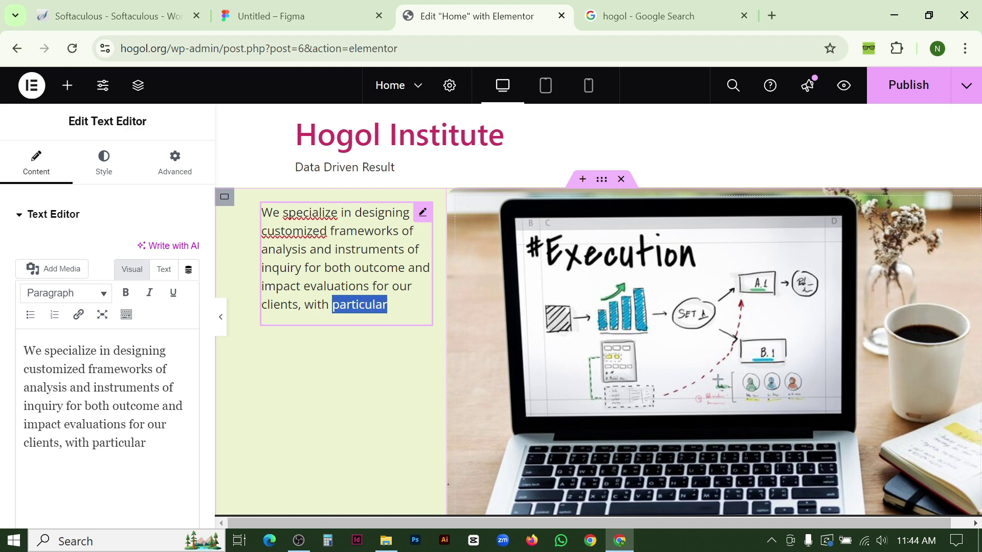
key(Right)
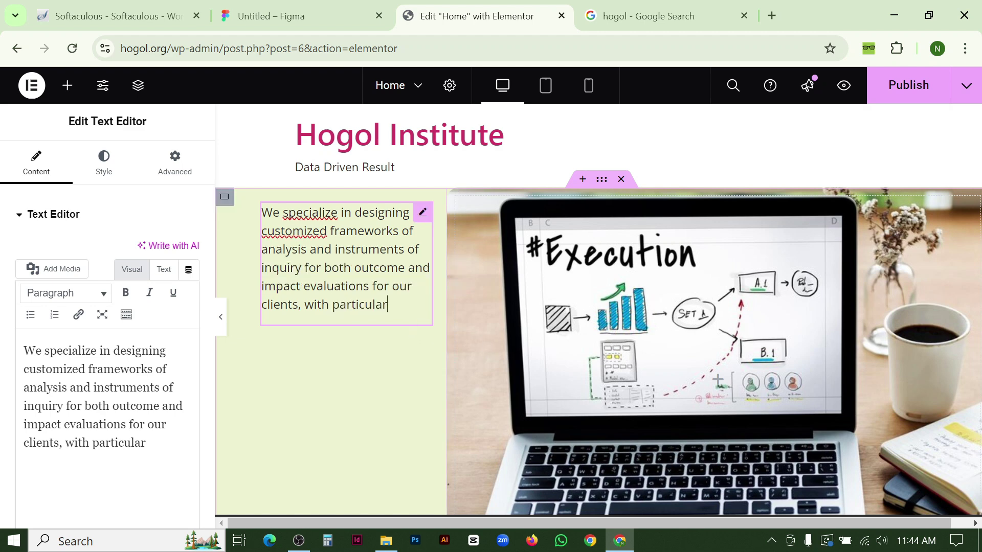
mouse_move(386, 305)
mouse_down()
mouse_move(301, 305)
mouse_move(387, 305)
mouse_up()
triple_click(300, 305)
key(BackSpace)
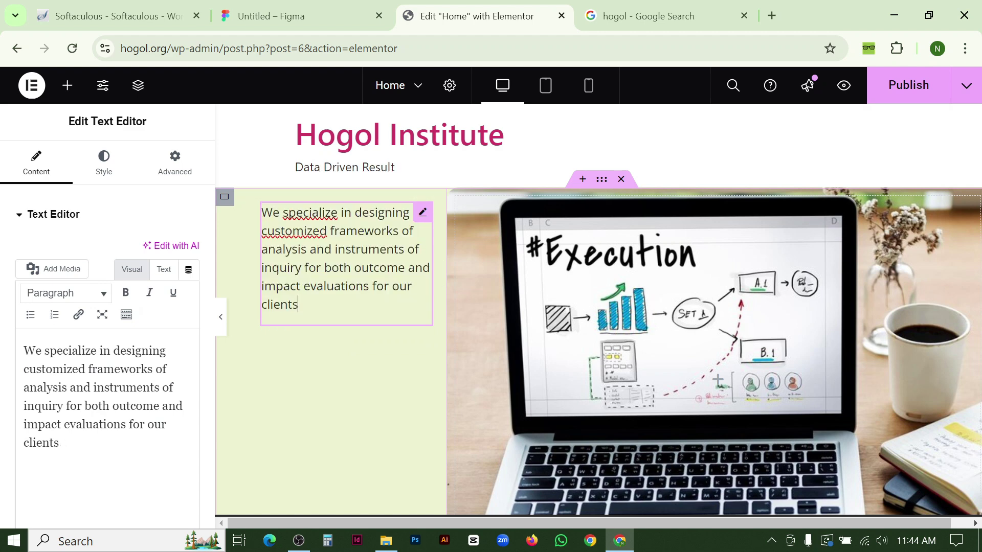
Save and publish the Home page, then preview the result
key(ctrl+s)
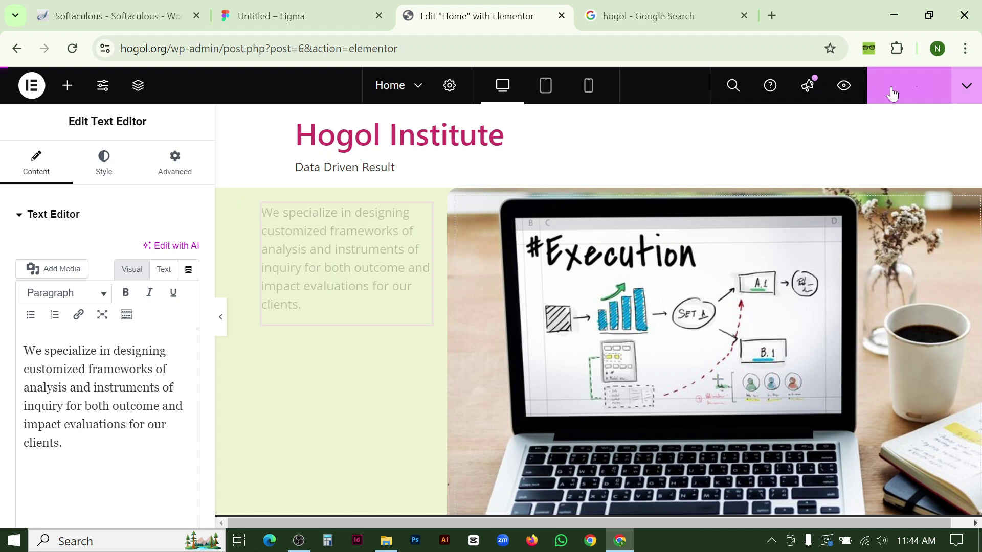
click(220, 320)
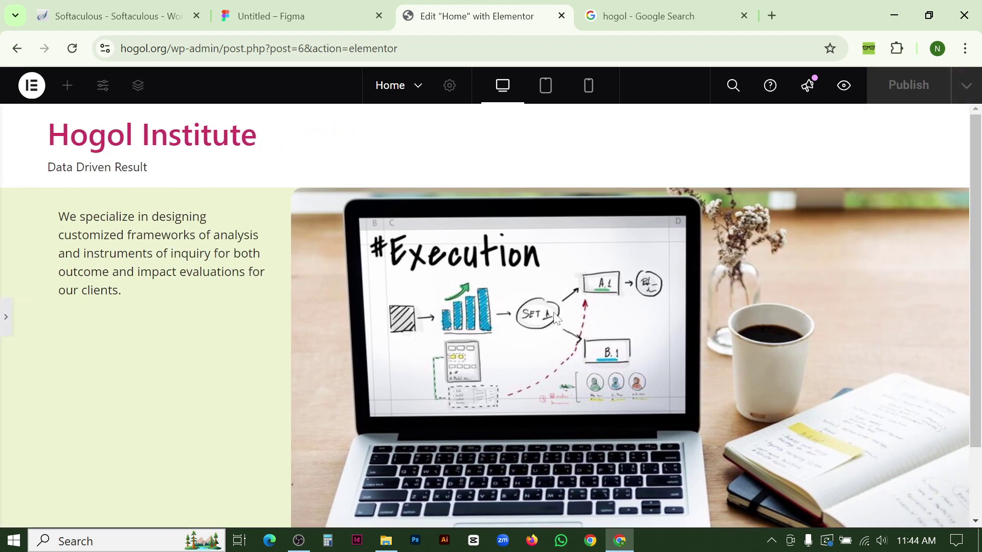
click(4, 330)
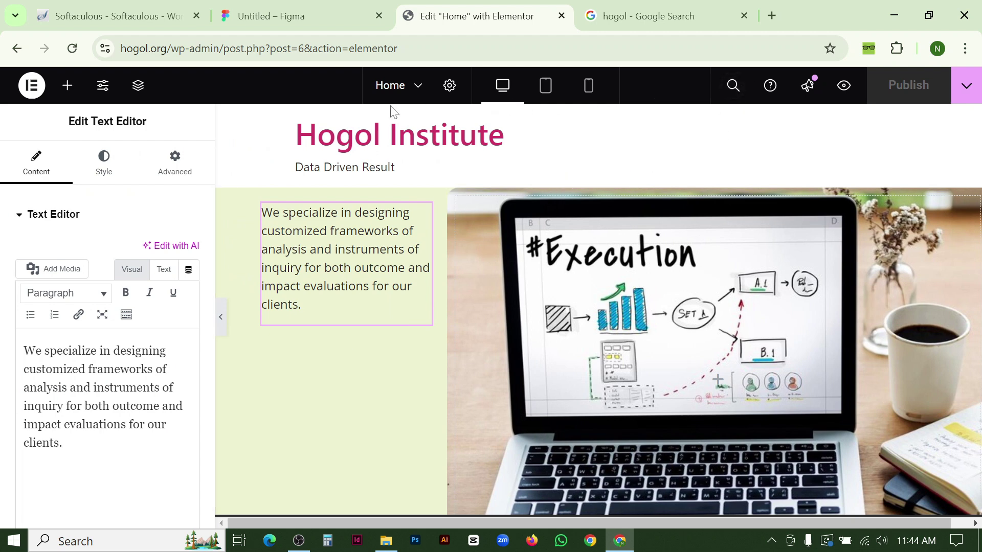
Switch the Home page layout to Elementor Canvas and preview it with the panel hidden
click(449, 85)
scroll(193, 450, down, 3)
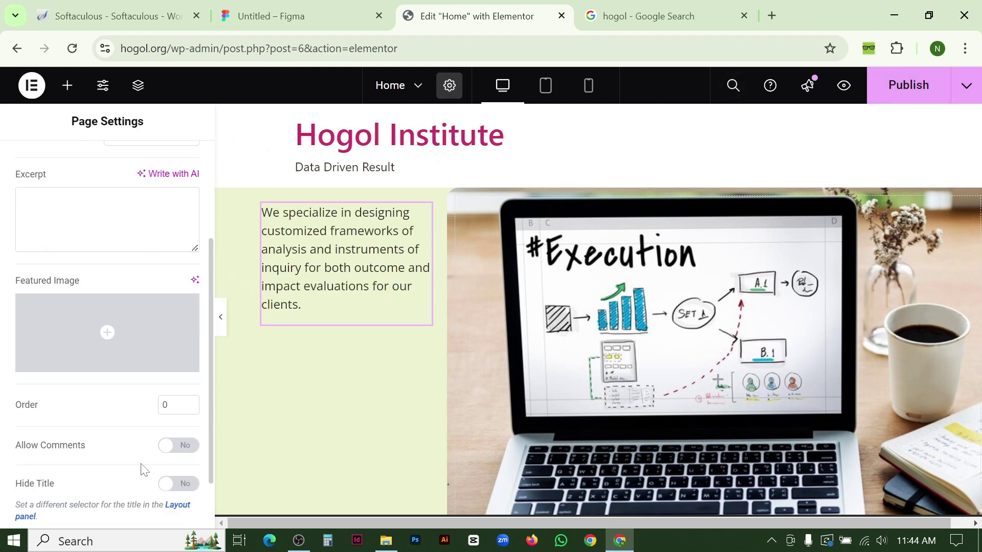
scroll(167, 504, down, 1)
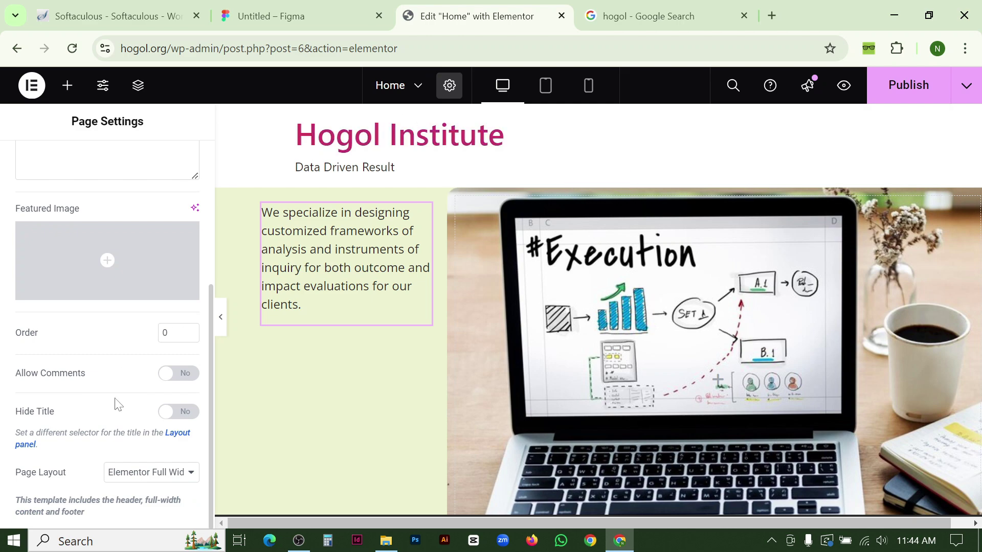
click(148, 473)
click(137, 416)
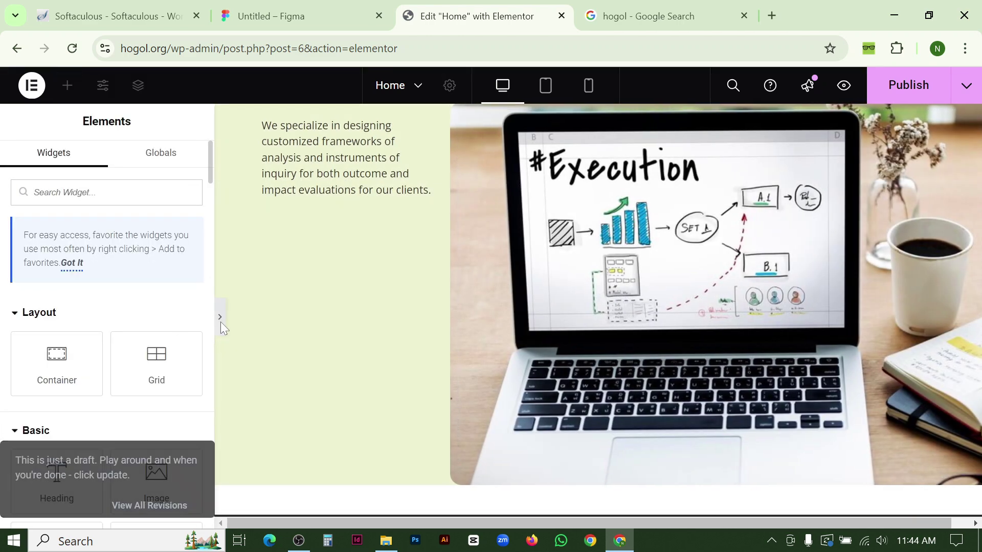
click(220, 318)
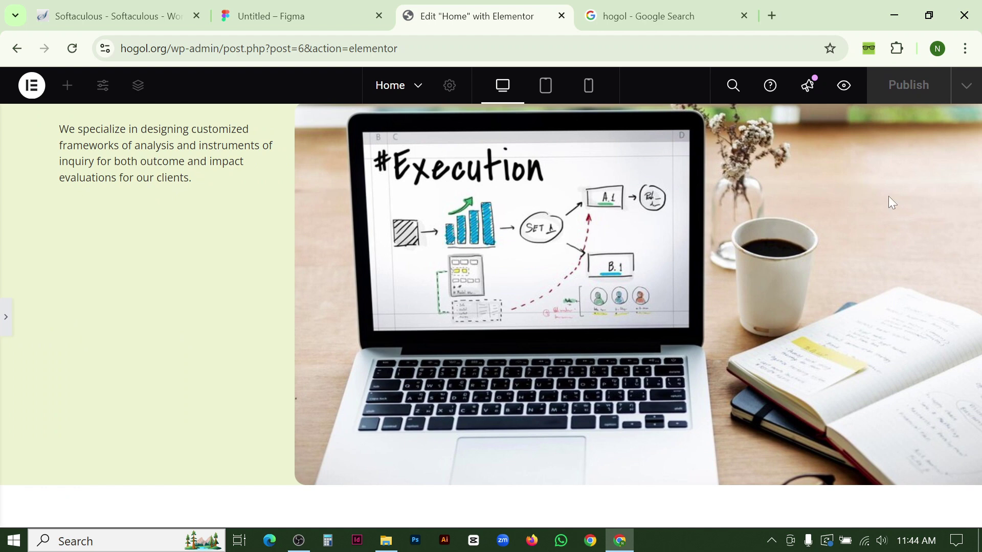
click(6, 322)
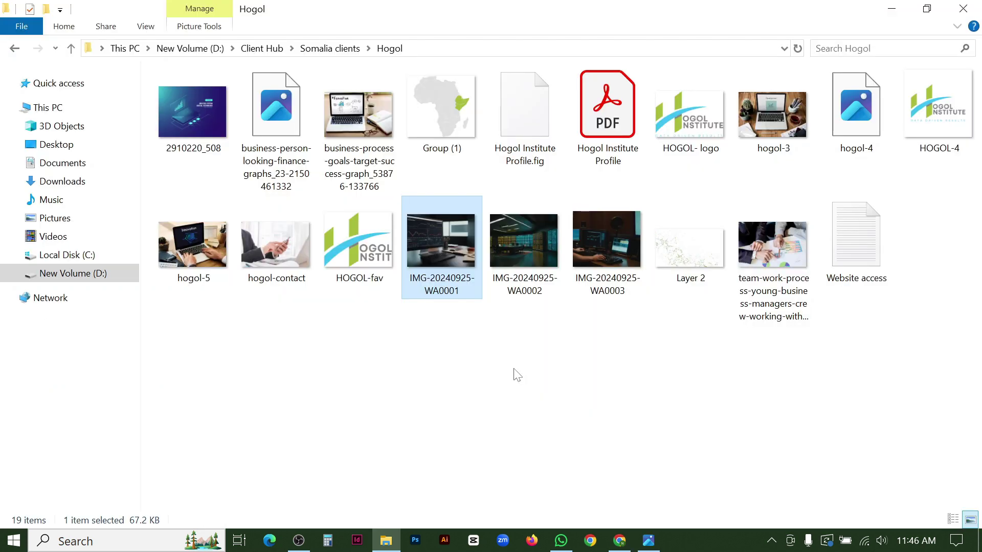
Preview IMG-20240925-WA0001 in Photos, close the viewers, and drag the file onto the browser
click(483, 316)
click(443, 225)
double_click(443, 229)
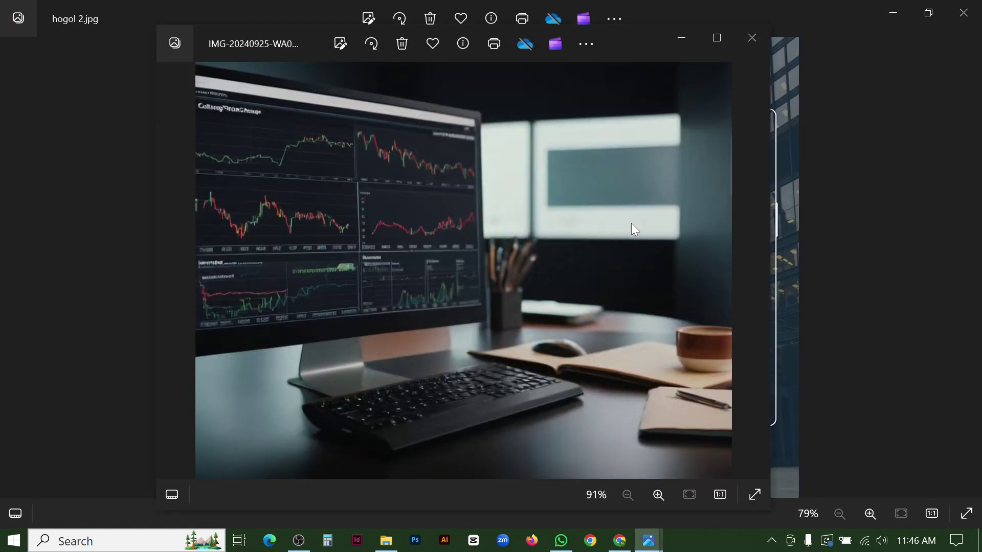
click(964, 12)
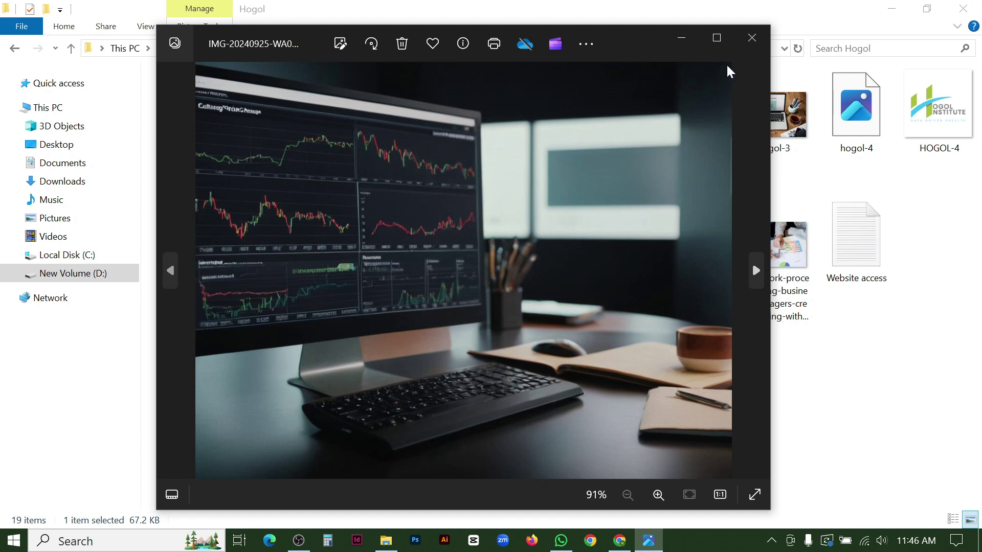
click(753, 38)
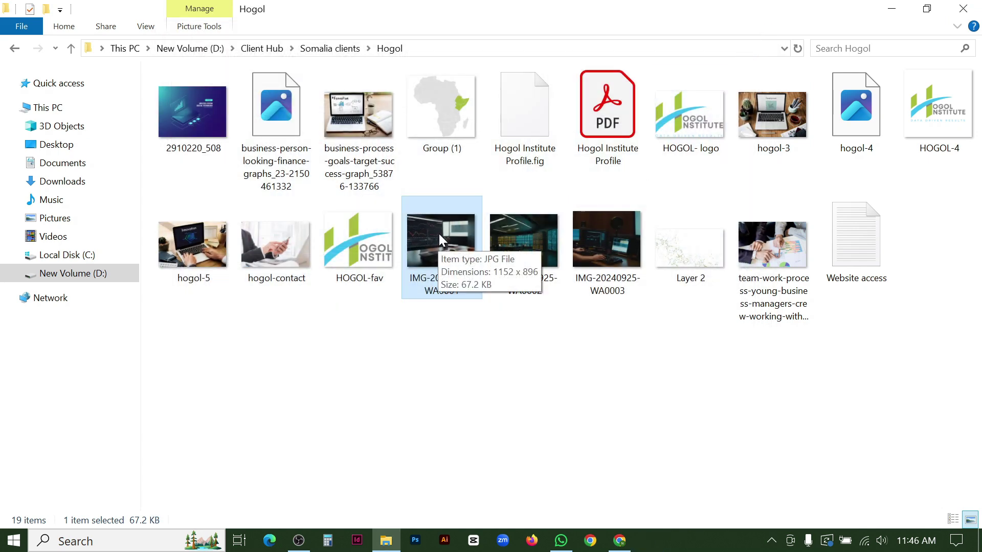
drag(437, 233, 586, 454)
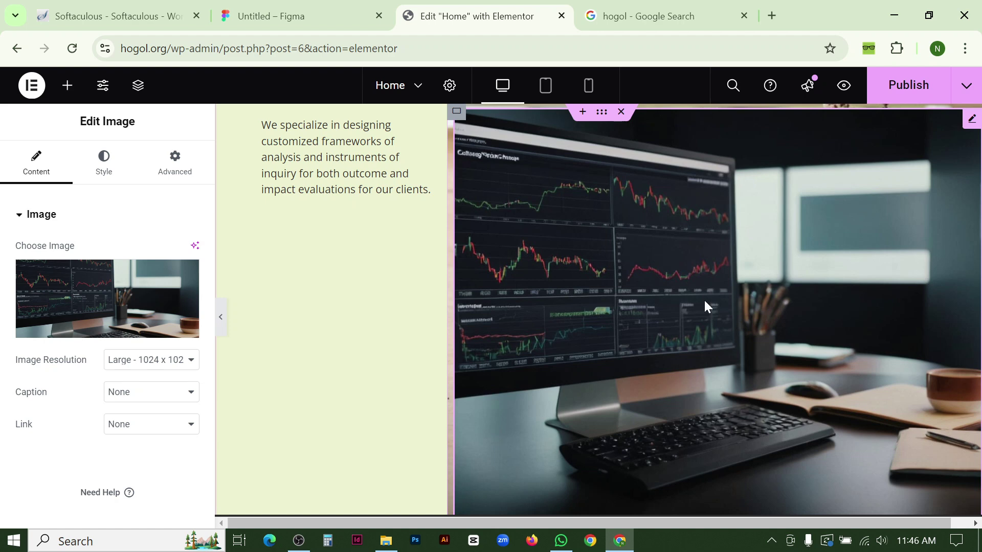
Delete the monitor-with-charts Image widget and select the hero's image column container
right_click(966, 124)
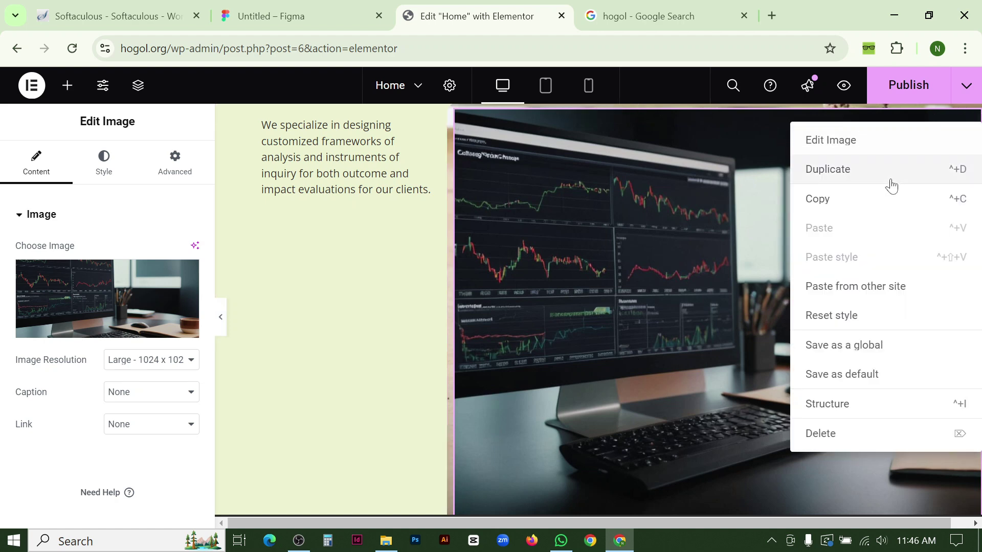
click(826, 444)
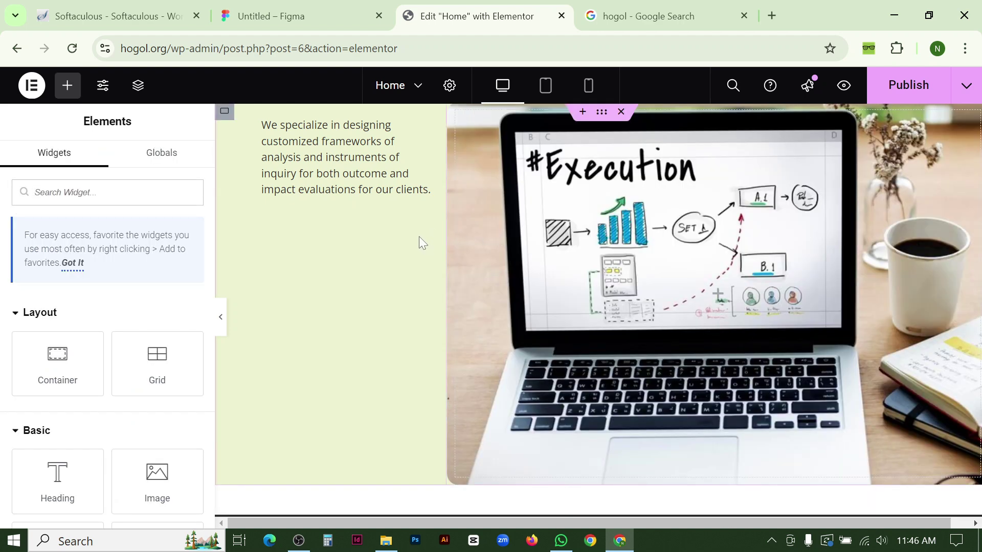
click(737, 231)
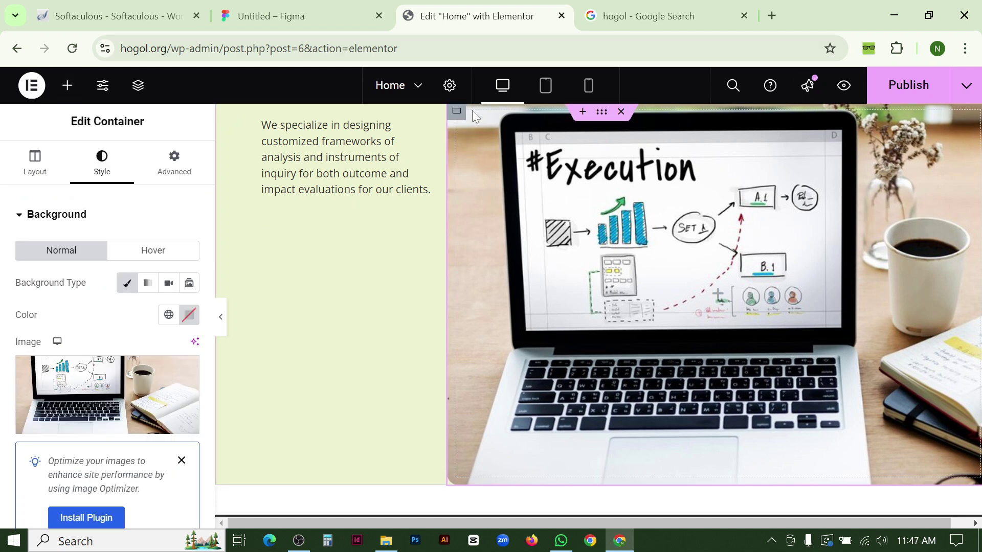
Set the column's background image to IMG-20240925-WA0001 at Full resolution
click(72, 381)
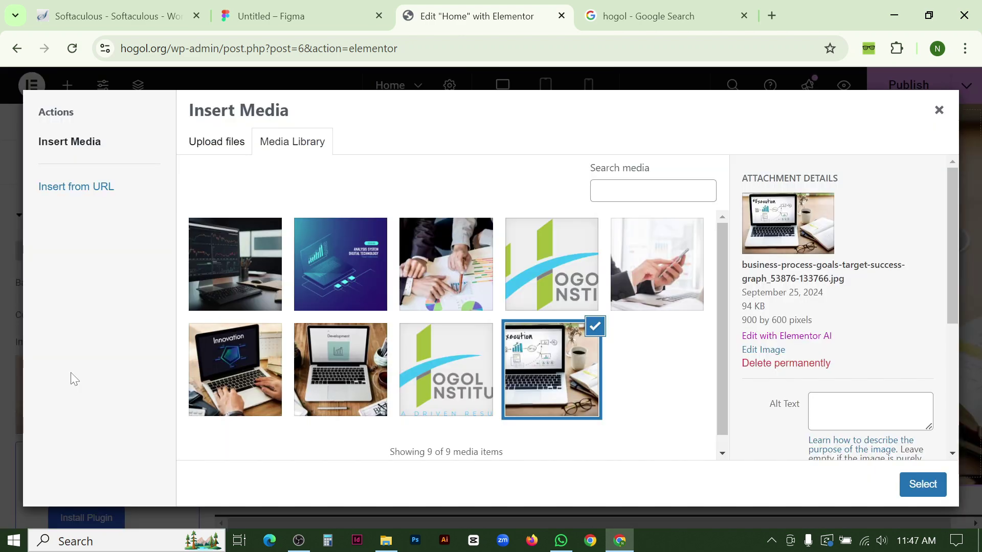
click(217, 256)
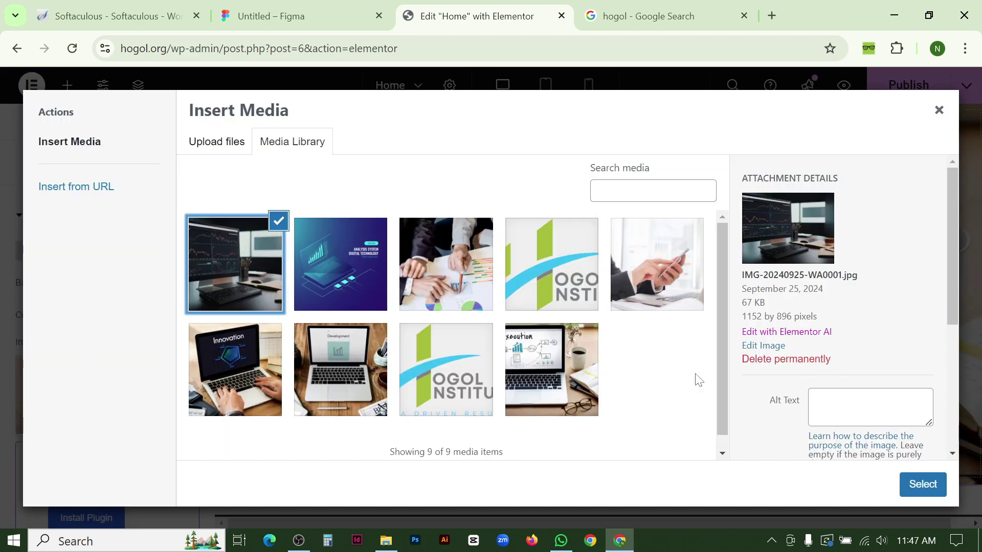
click(922, 485)
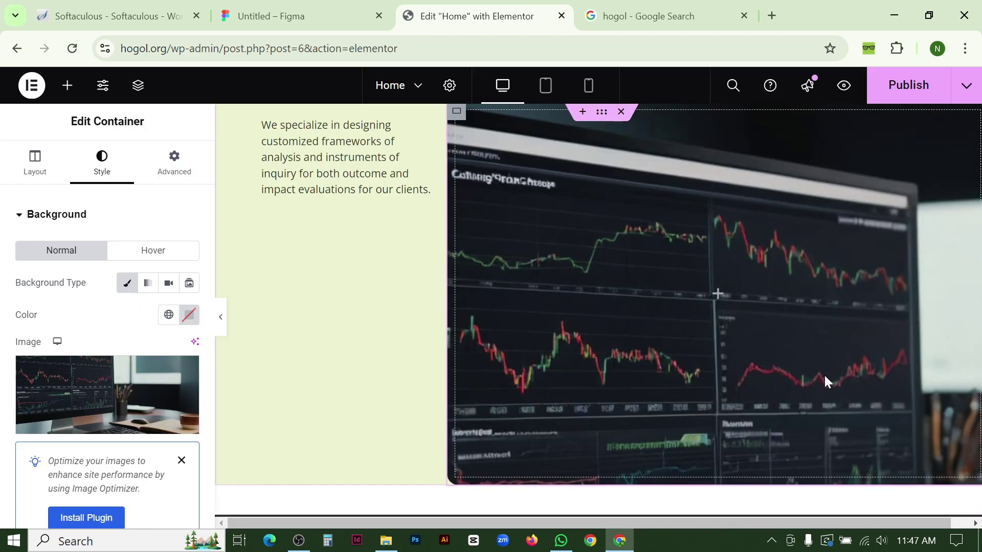
scroll(107, 393, down, 3)
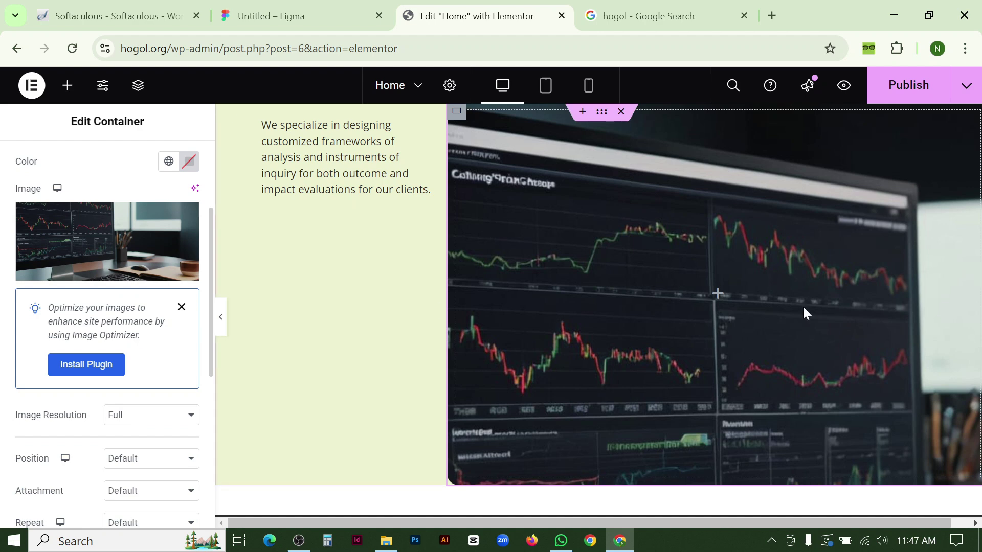
scroll(839, 348, down, 2)
scroll(826, 337, up, 2)
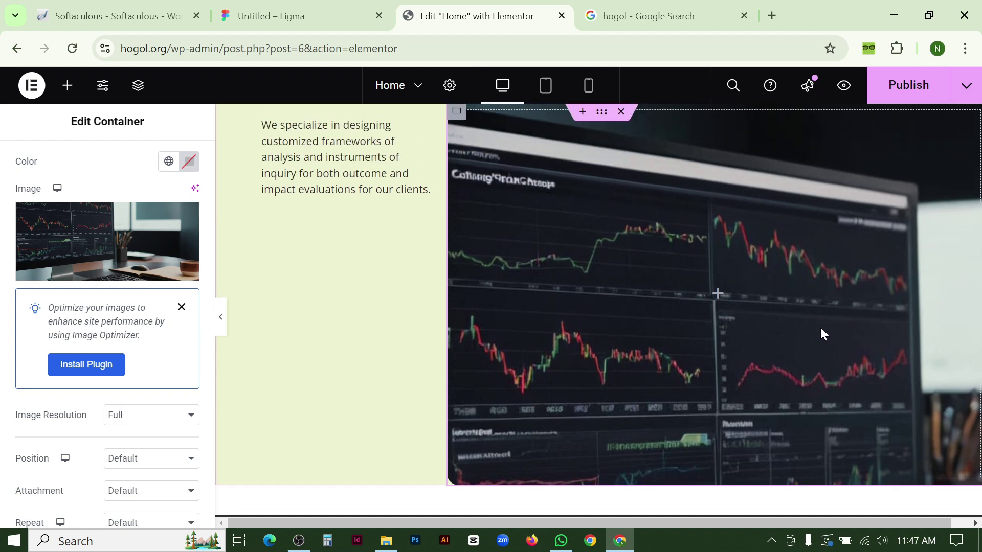
click(145, 418)
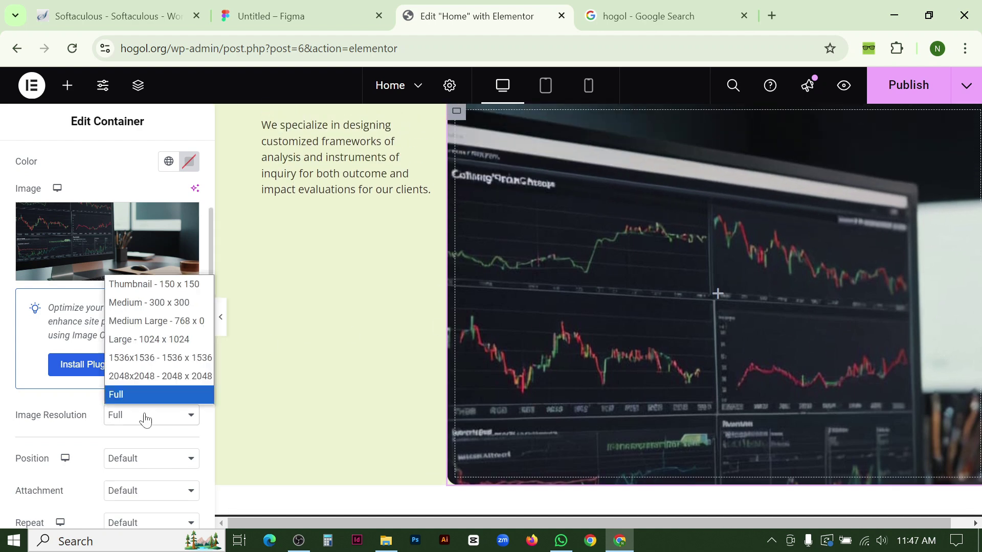
click(145, 418)
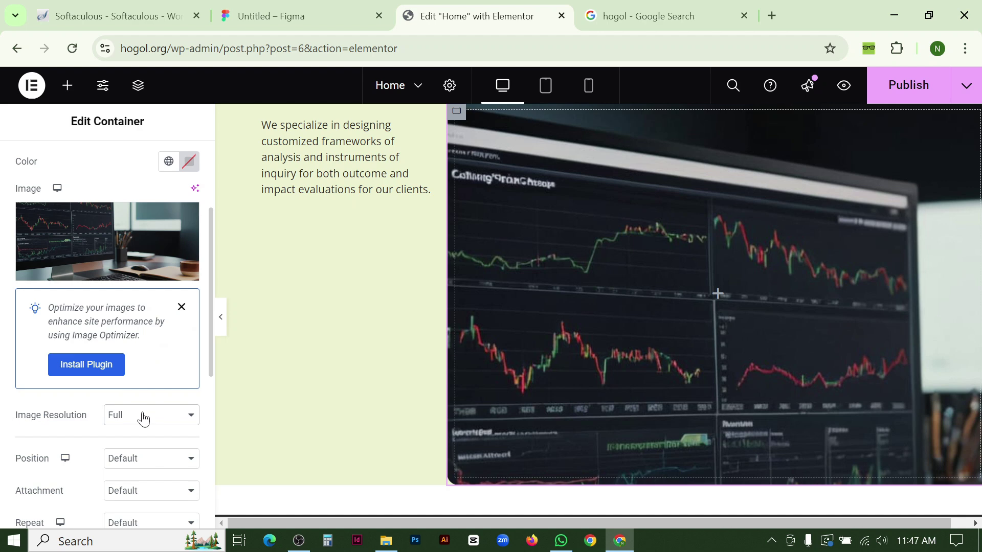
Set background position to Center Center, attachment Default, No-repeat, and Cover display size
click(134, 458)
click(134, 274)
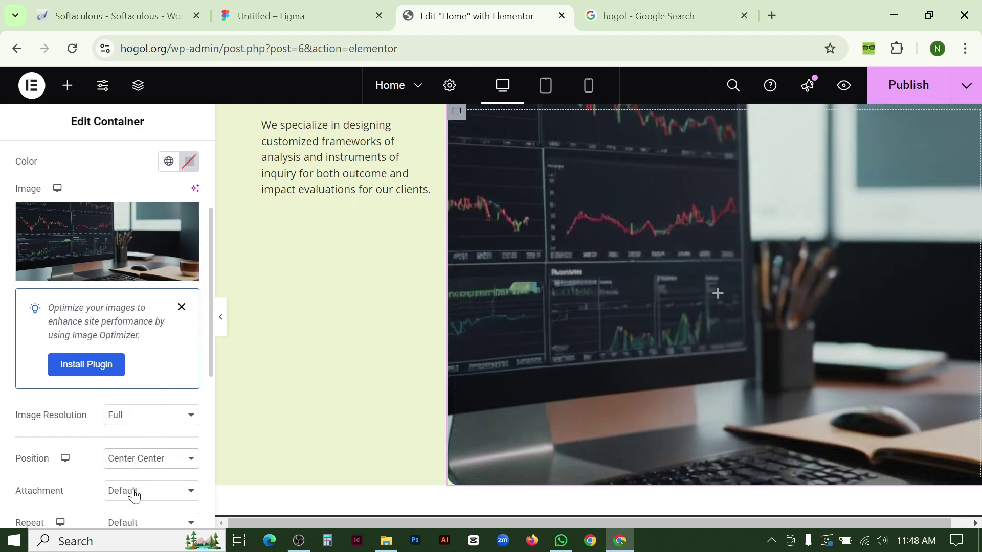
click(131, 492)
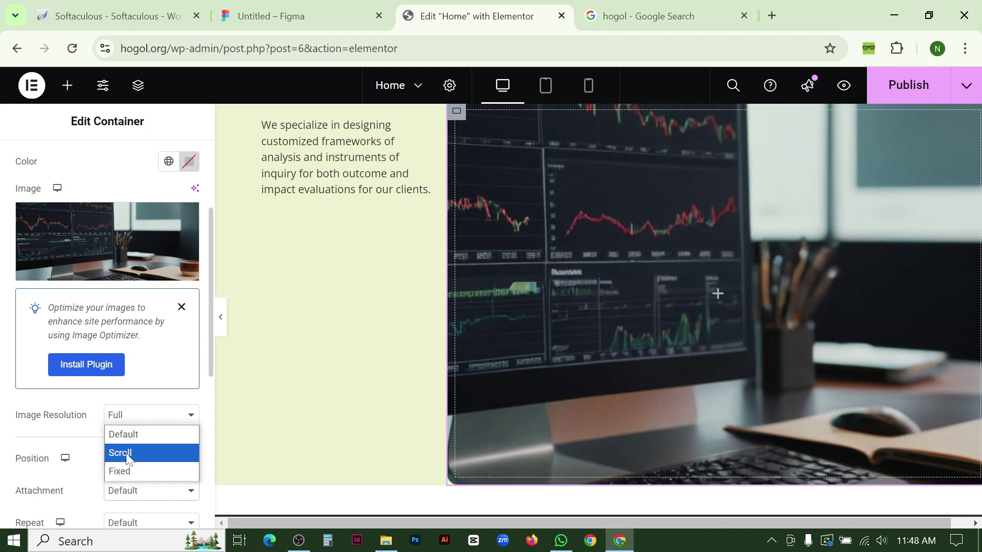
click(126, 435)
scroll(132, 463, down, 1)
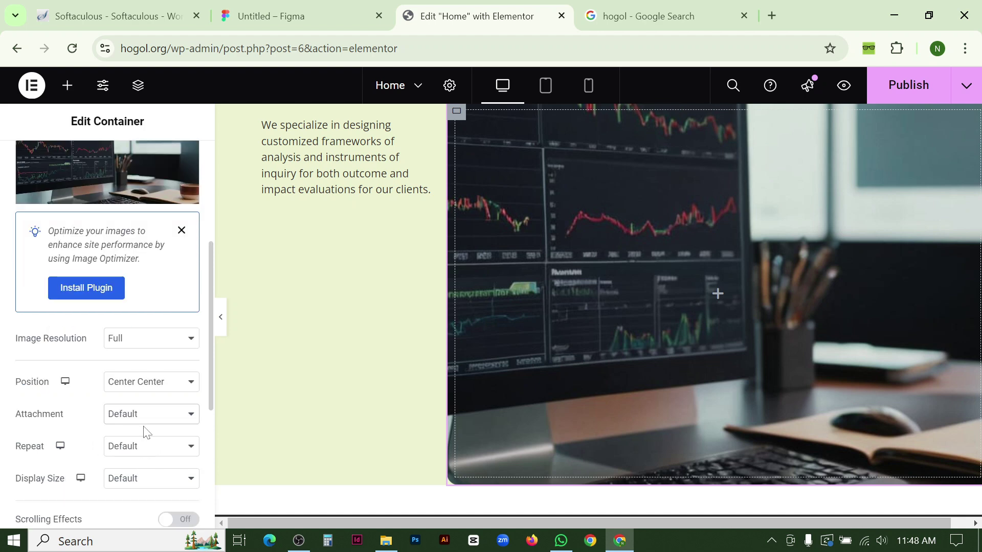
click(129, 458)
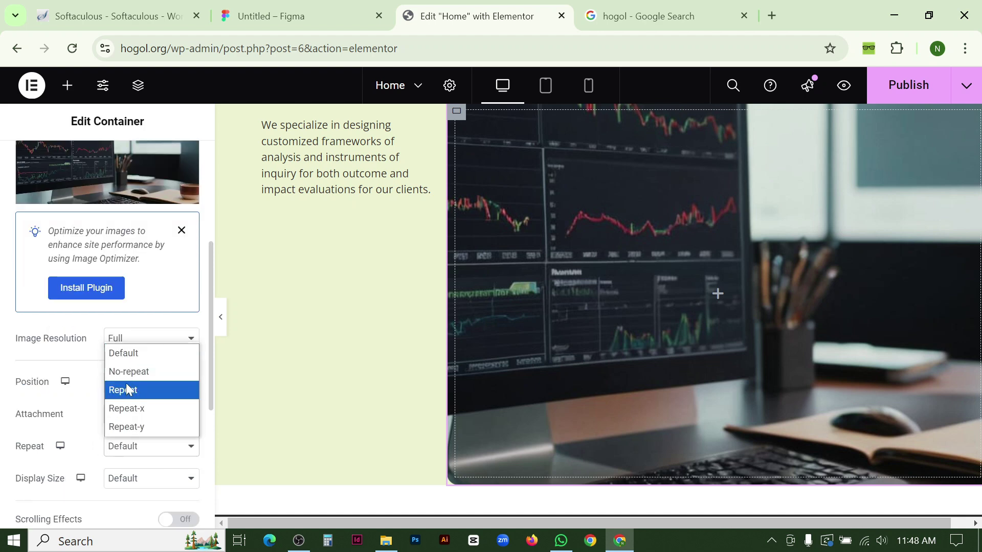
click(128, 372)
click(131, 480)
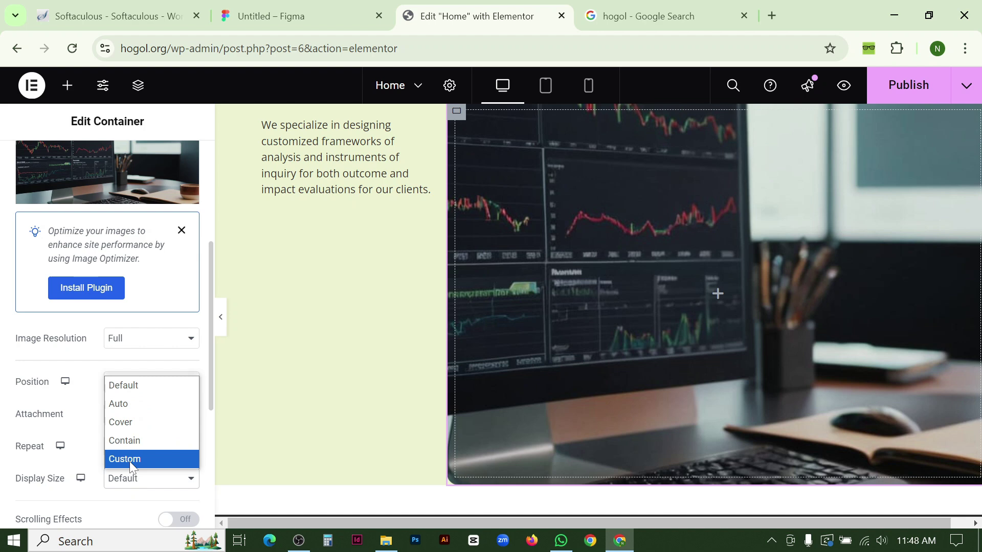
click(128, 422)
Add a classic Second Dark (#164555) background overlay at about 0.7 opacity to the image container
click(222, 318)
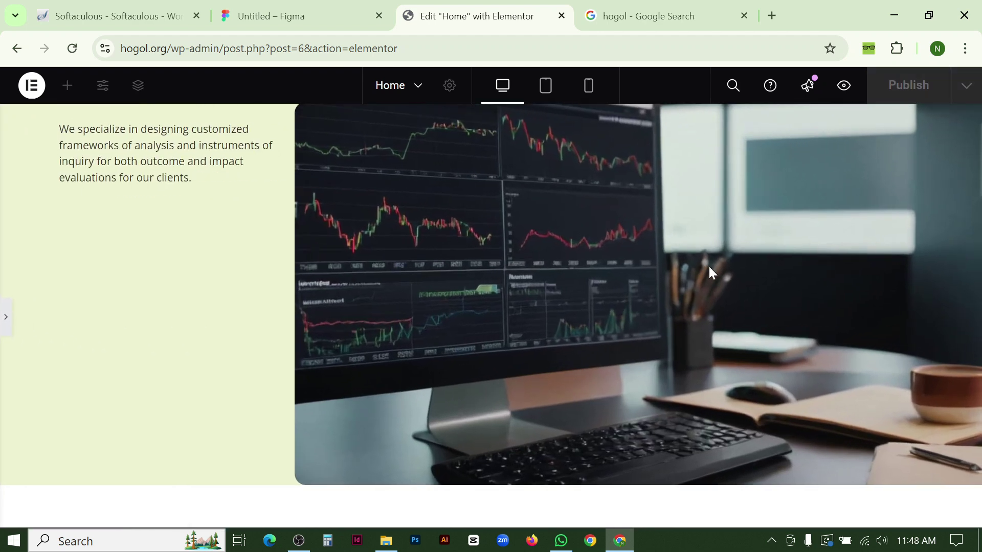
click(5, 322)
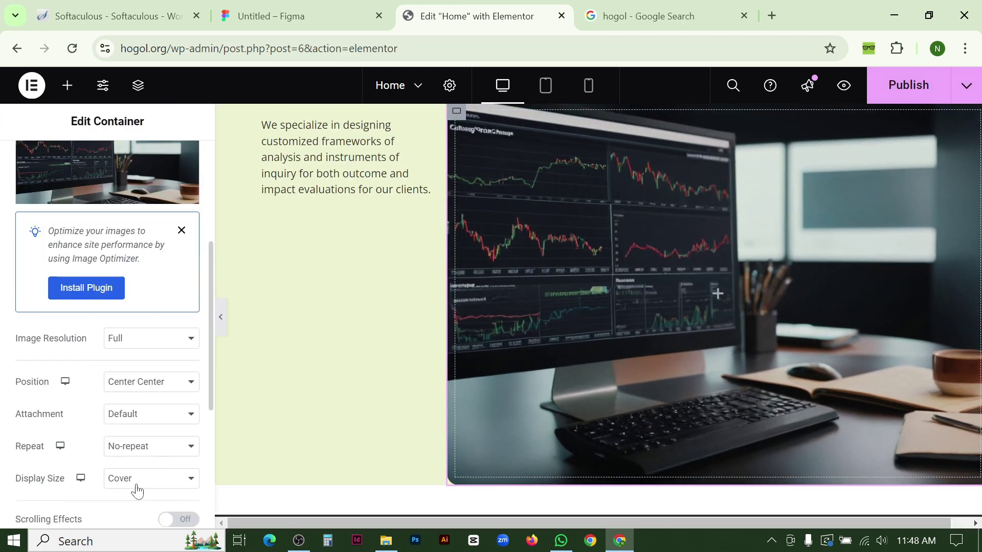
scroll(128, 485, down, 5)
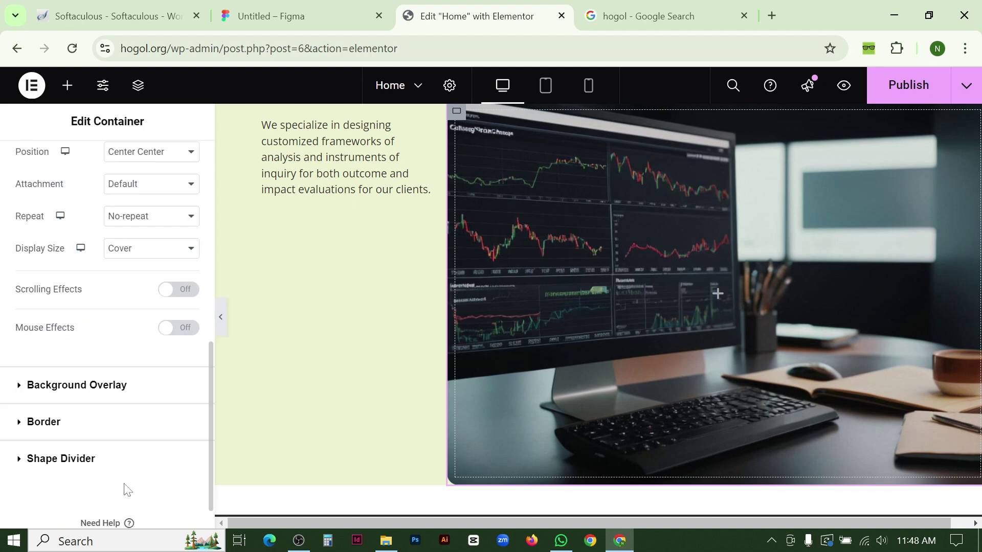
click(75, 391)
click(172, 328)
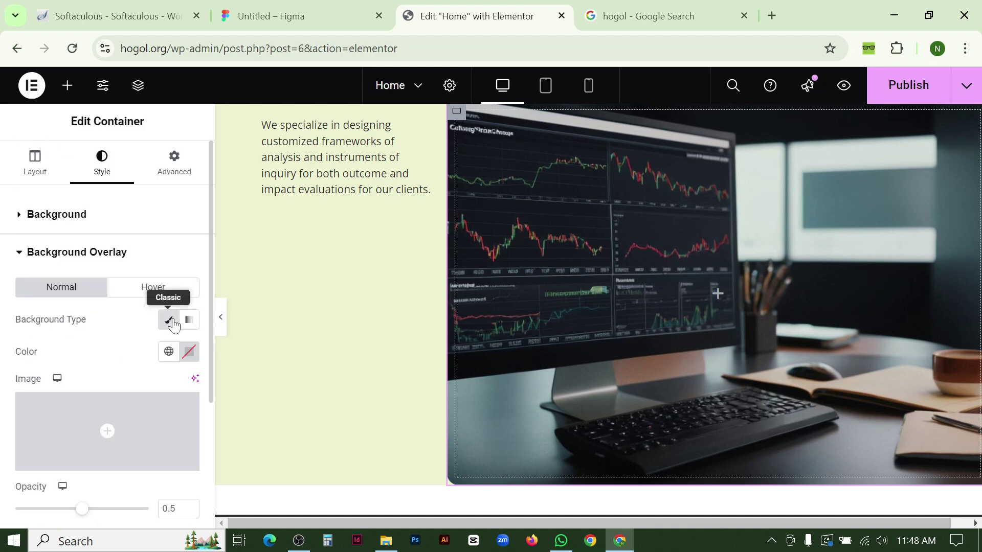
click(169, 351)
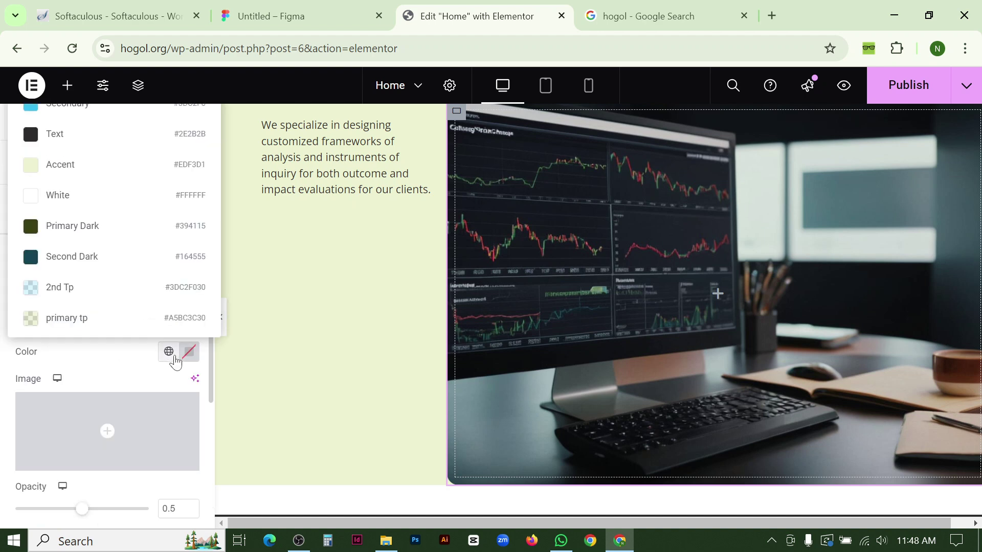
click(78, 257)
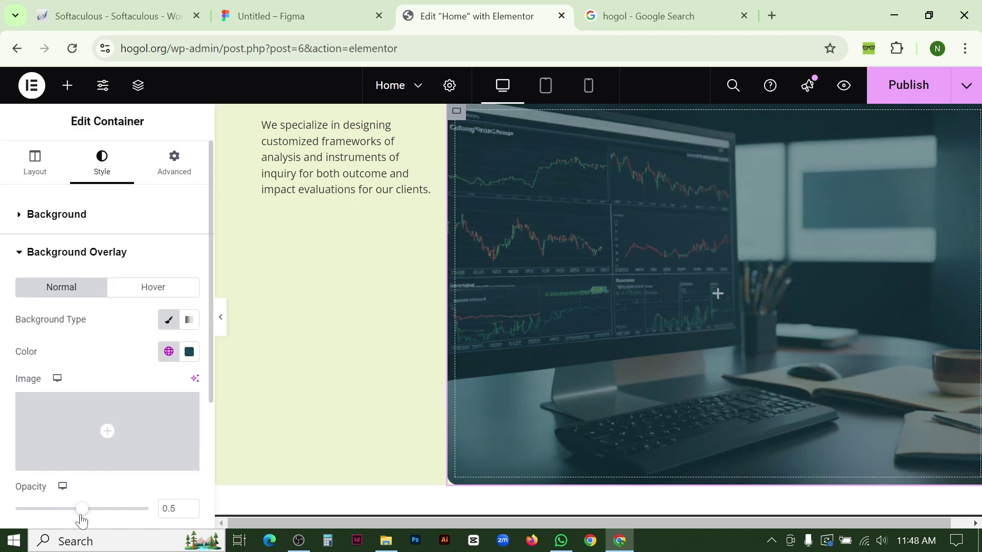
drag(81, 512, 107, 515)
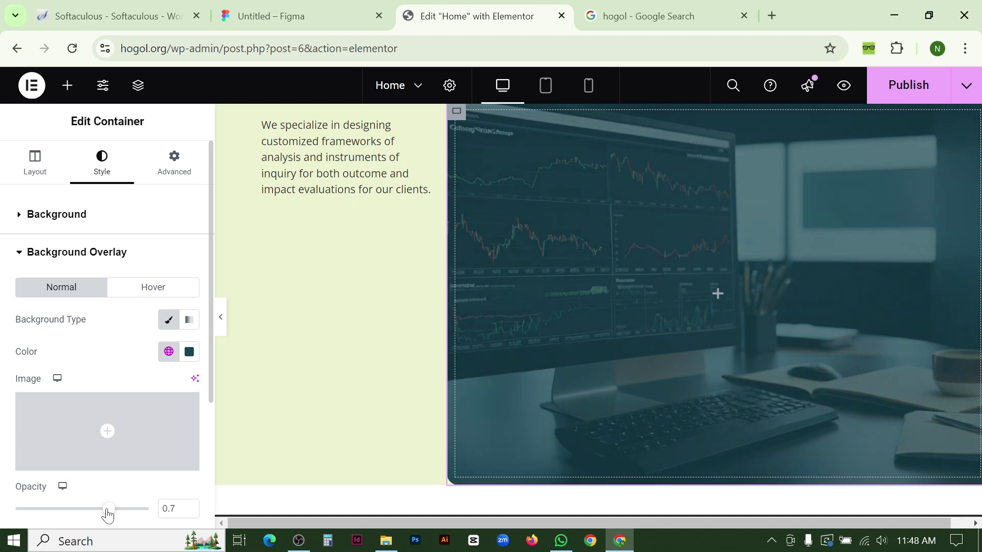
click(220, 317)
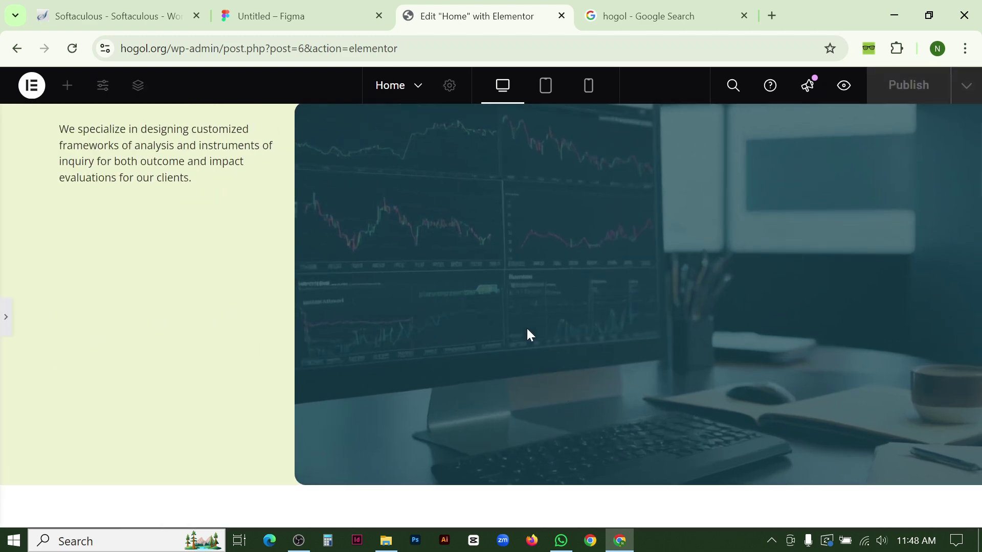
Show the page's Structure navigator for the hero's image container
click(5, 317)
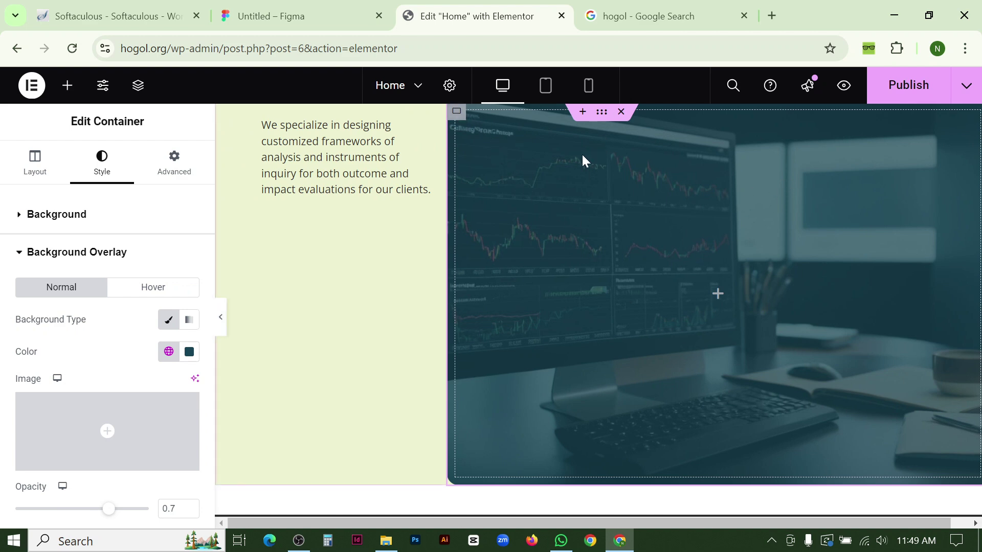
right_click(462, 116)
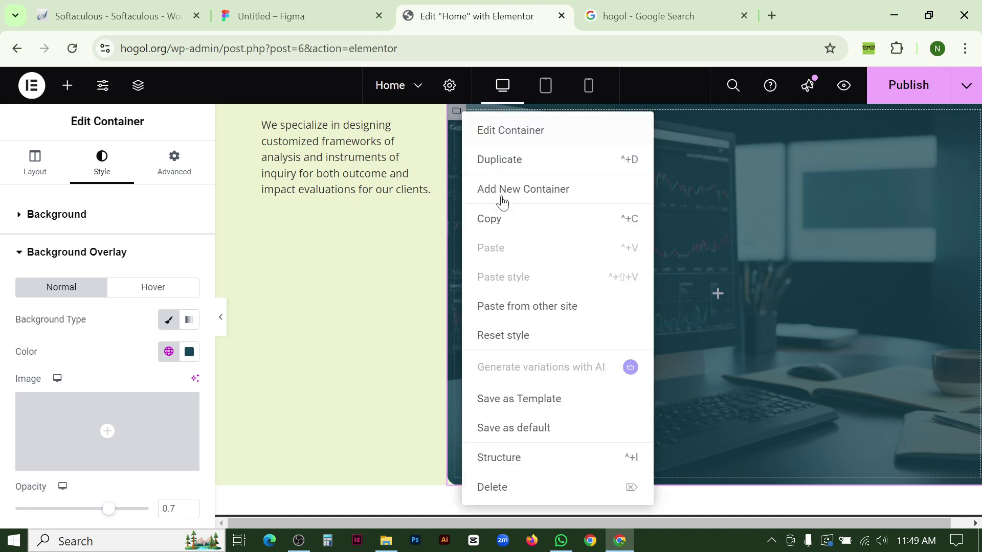
click(850, 244)
scroll(652, 180, down, 2)
scroll(621, 225, up, 2)
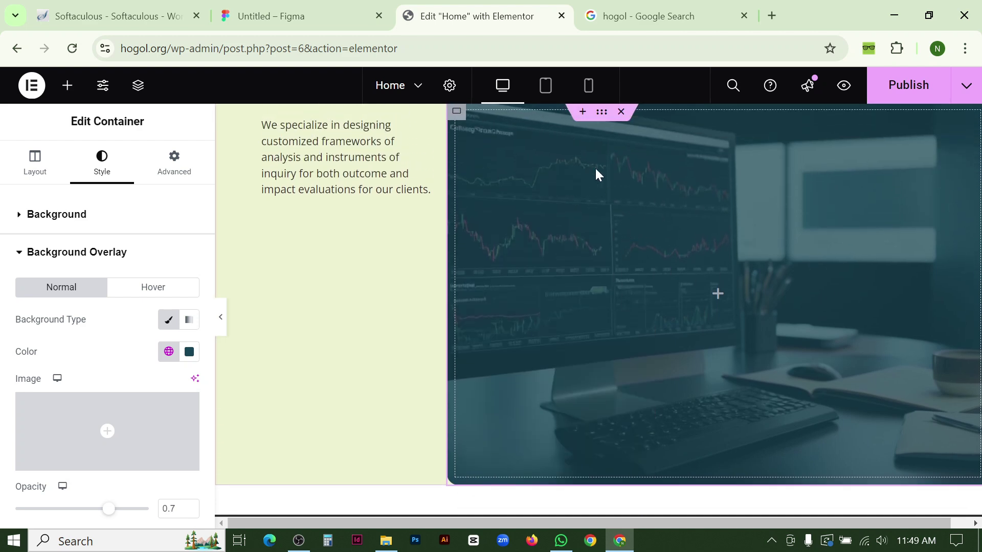
click(56, 96)
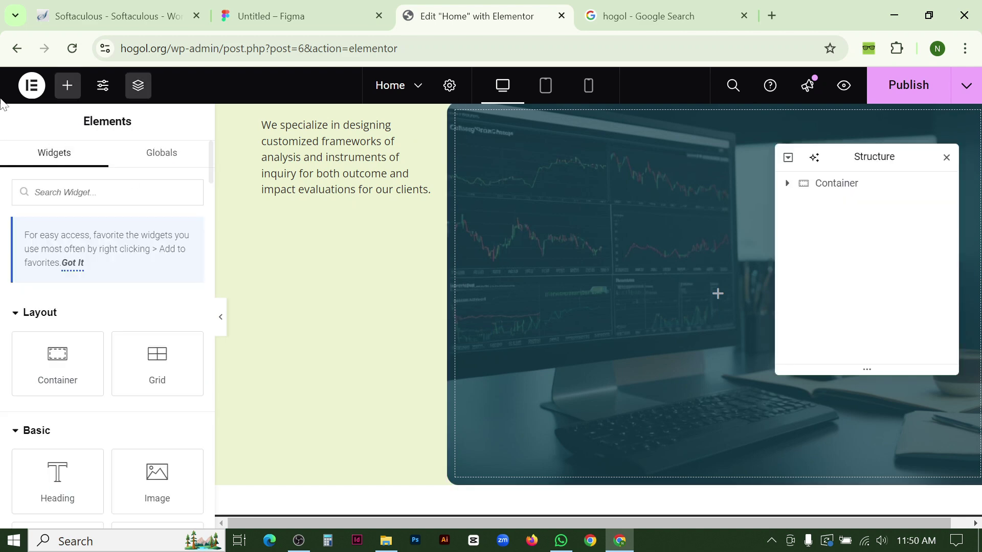
Turn on 'Show quick edit options' in Elementor User Preferences
click(32, 88)
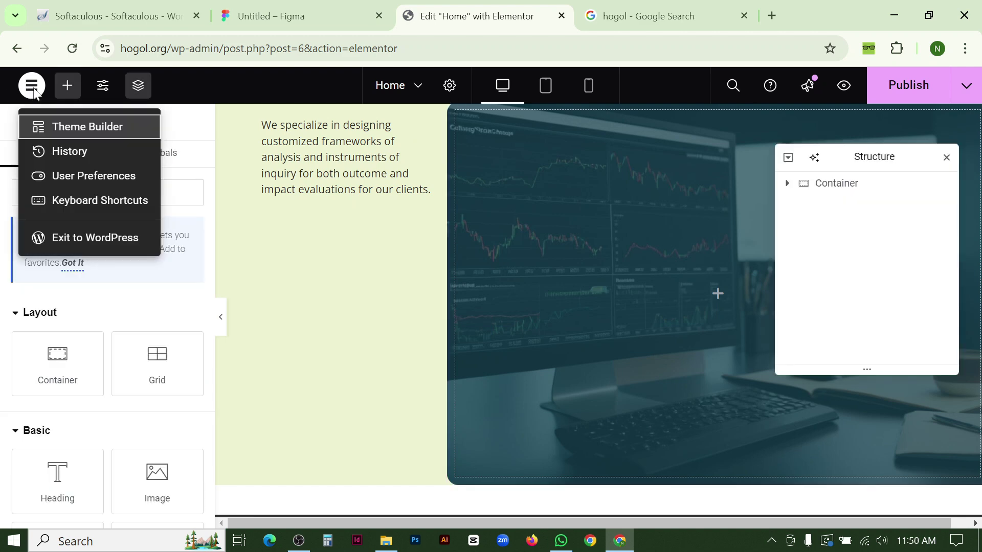
click(97, 176)
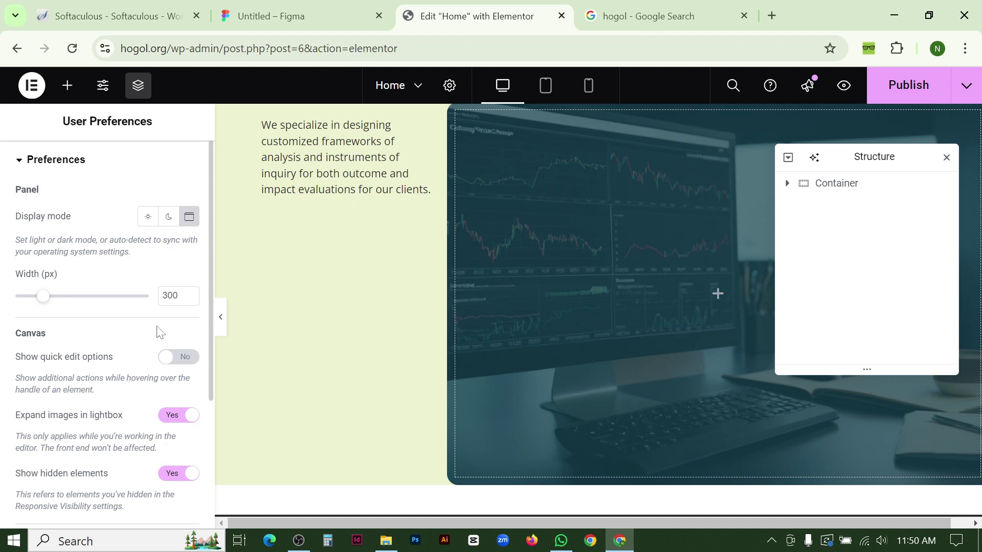
scroll(119, 324, down, 3)
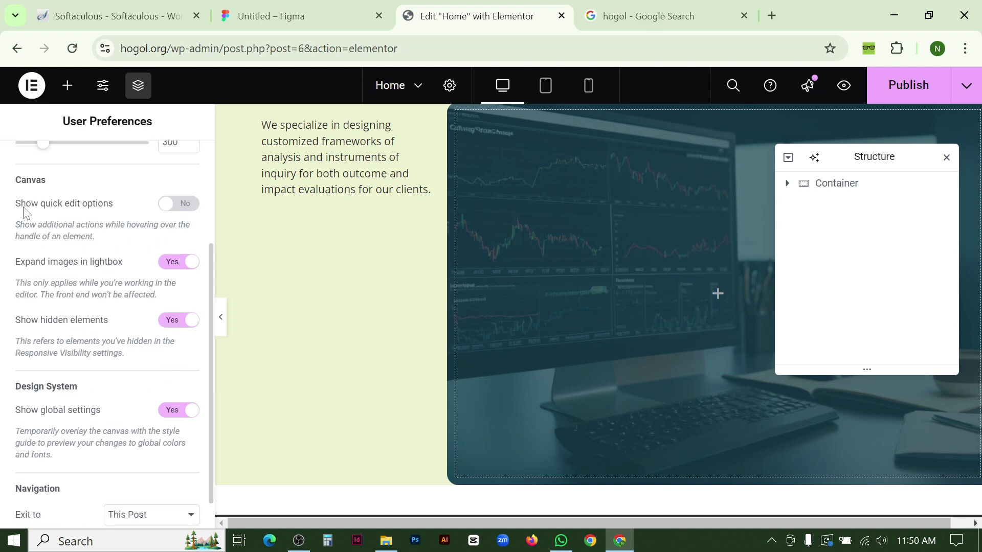
scroll(126, 432, down, 1)
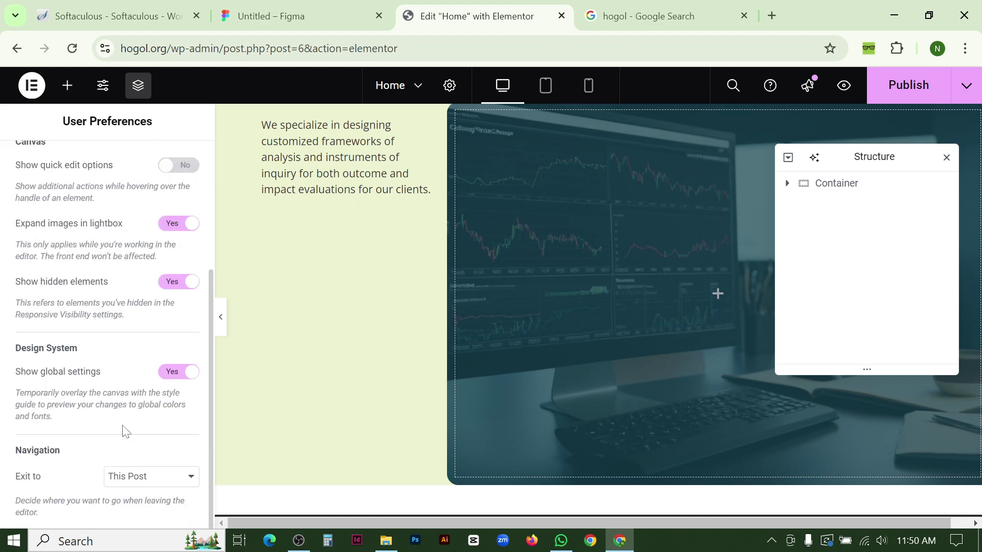
scroll(125, 432, up, 3)
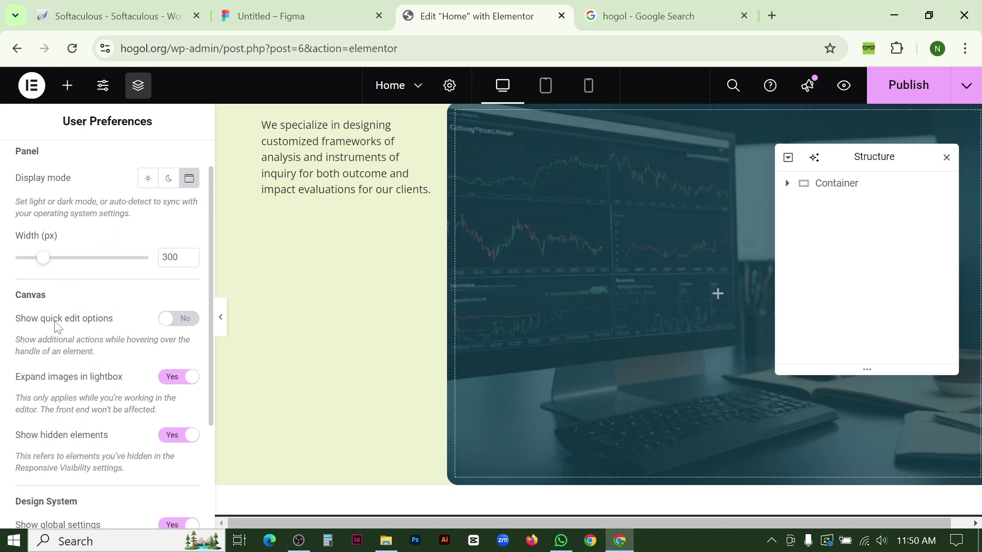
click(170, 326)
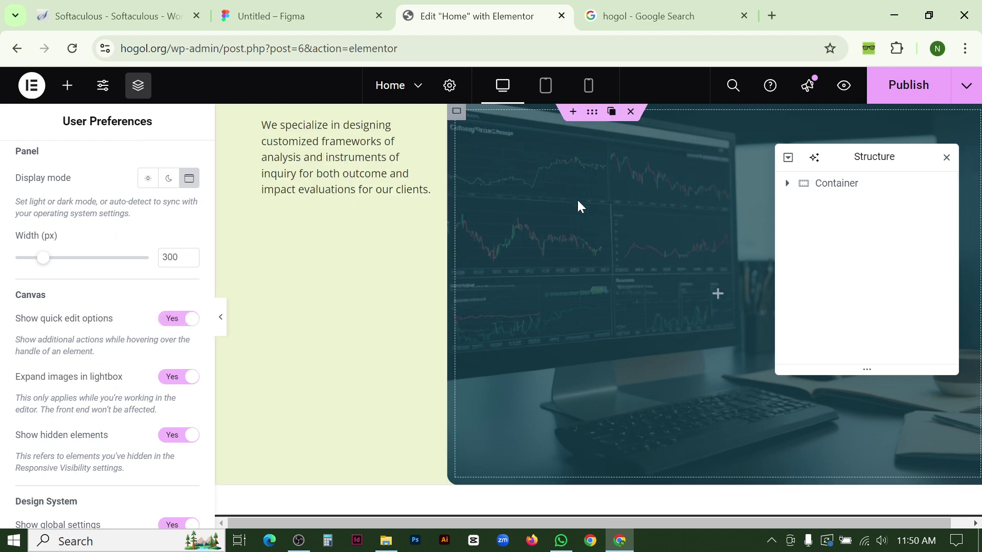
Publish the page and close the Structure navigator
mouse_move(456, 118)
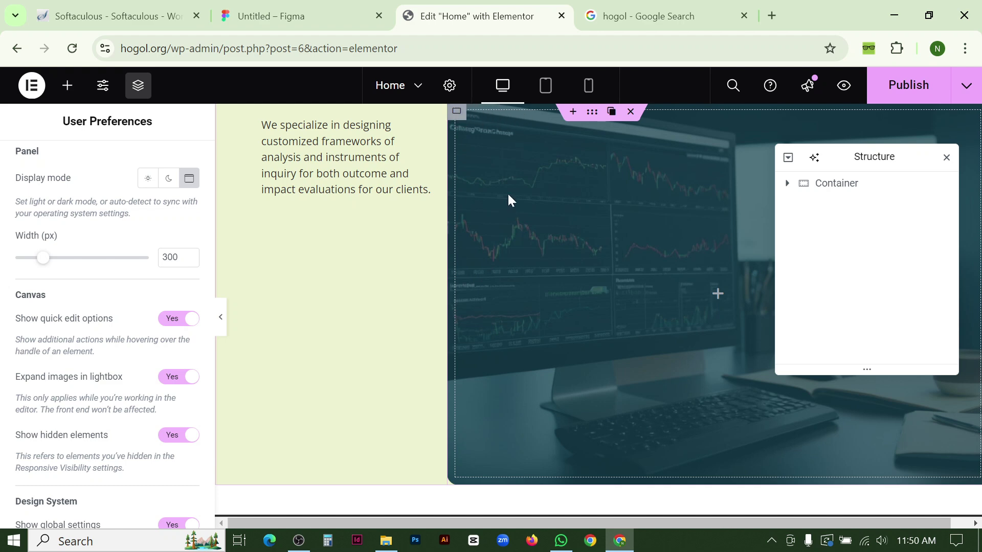
click(907, 85)
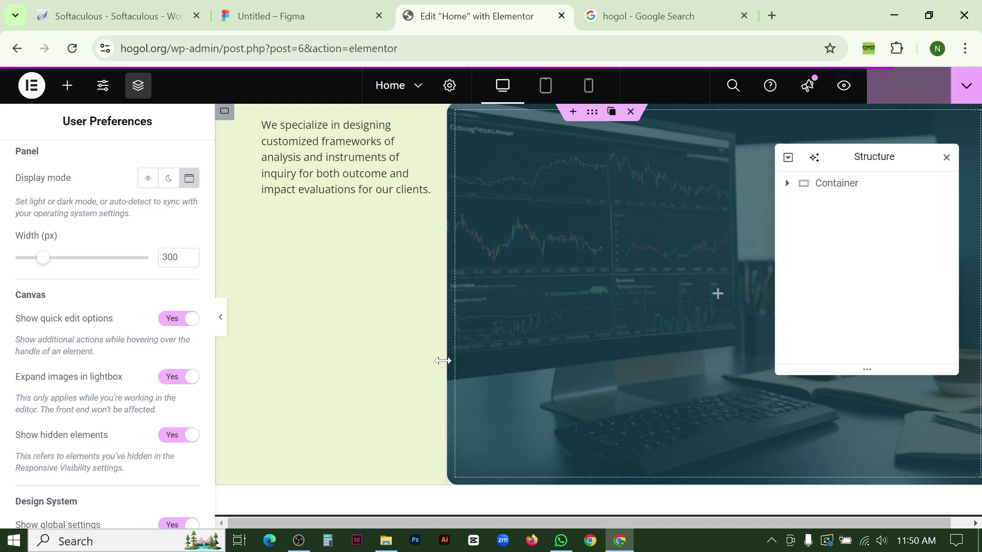
scroll(444, 346, down, 1)
scroll(450, 345, up, 1)
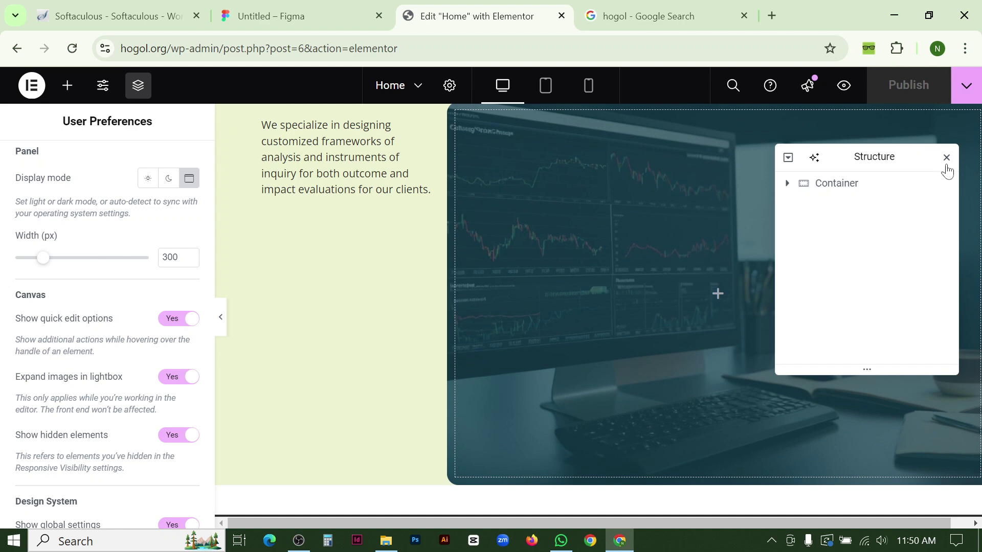
click(946, 157)
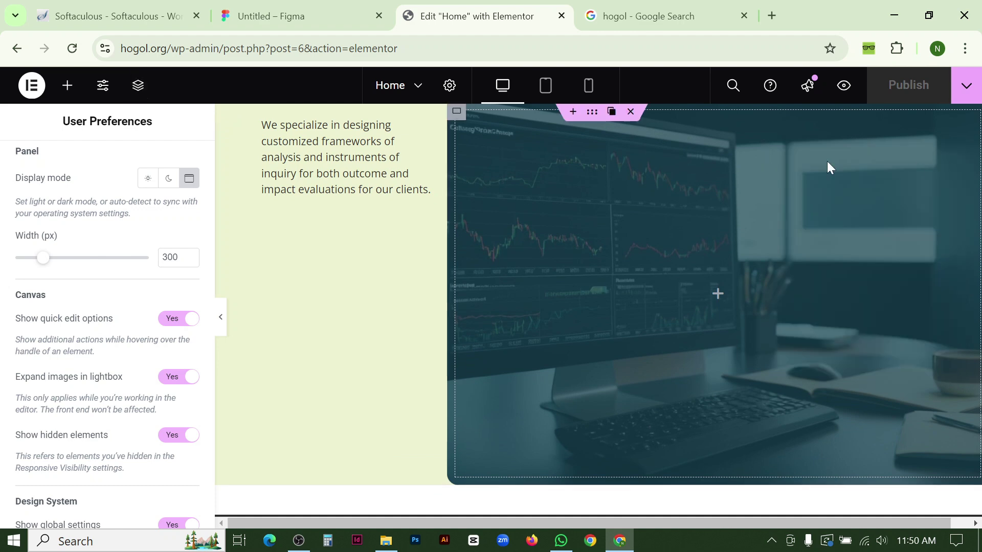
Align the image container's content to the bottom in its layout settings
click(456, 116)
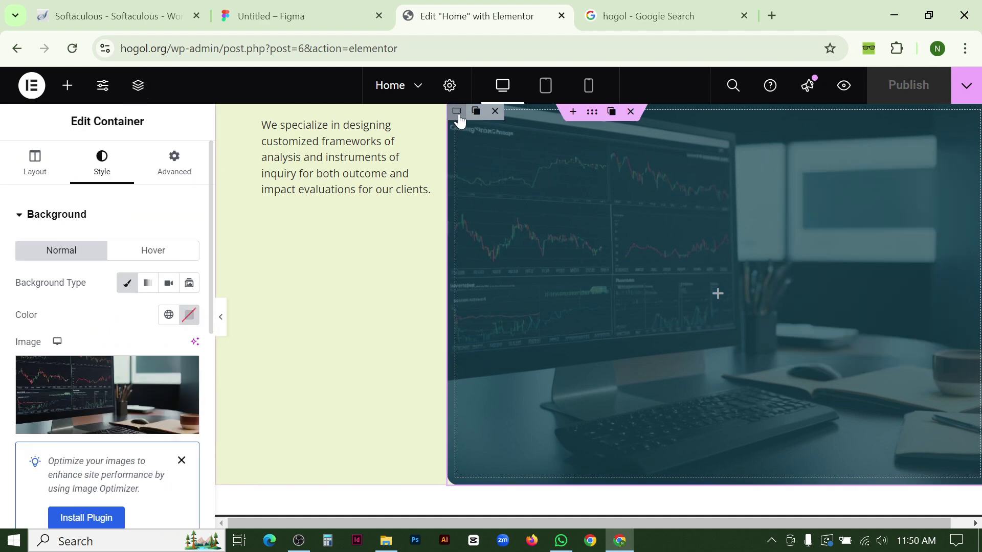
scroll(69, 363, down, 2)
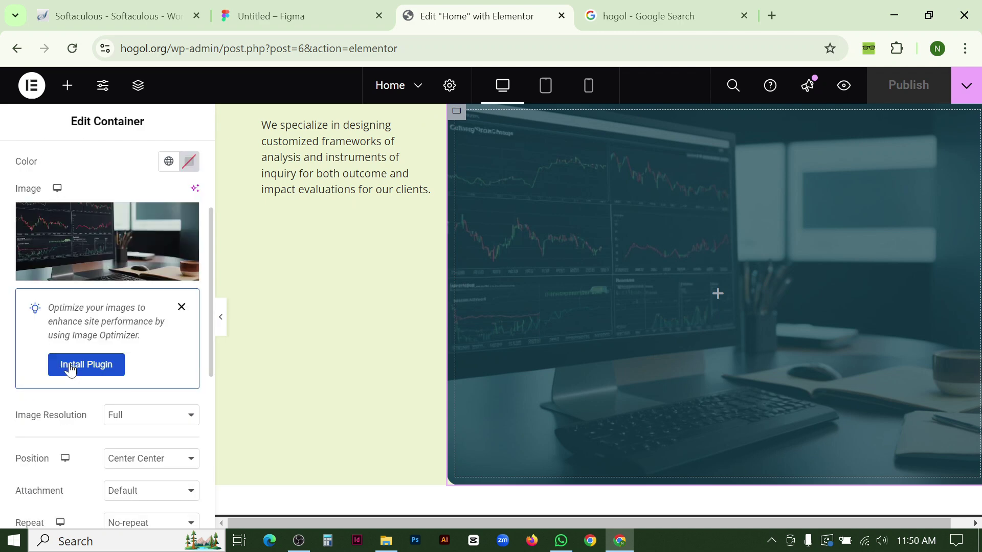
scroll(69, 364, up, 1)
scroll(70, 366, down, 3)
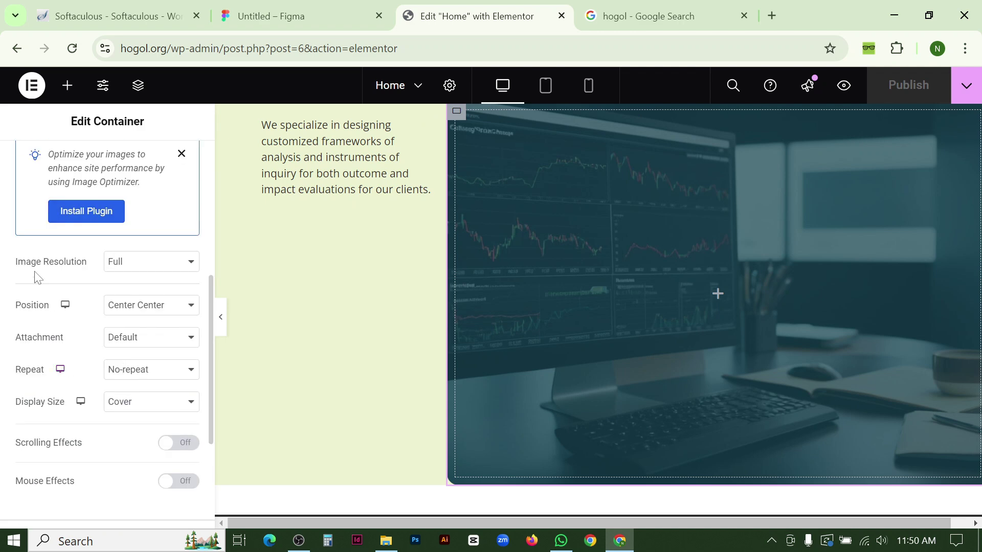
scroll(38, 276, up, 5)
click(33, 175)
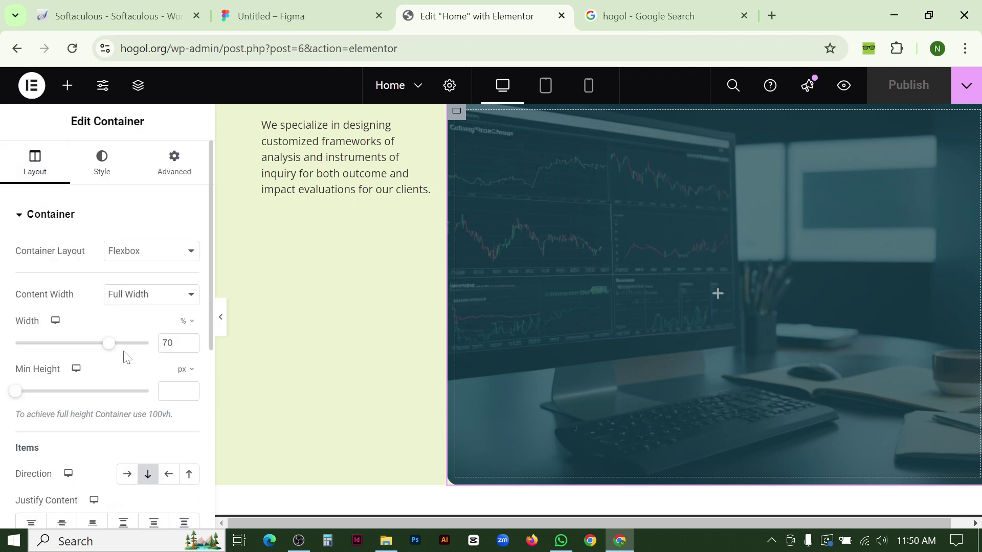
scroll(127, 359, down, 2)
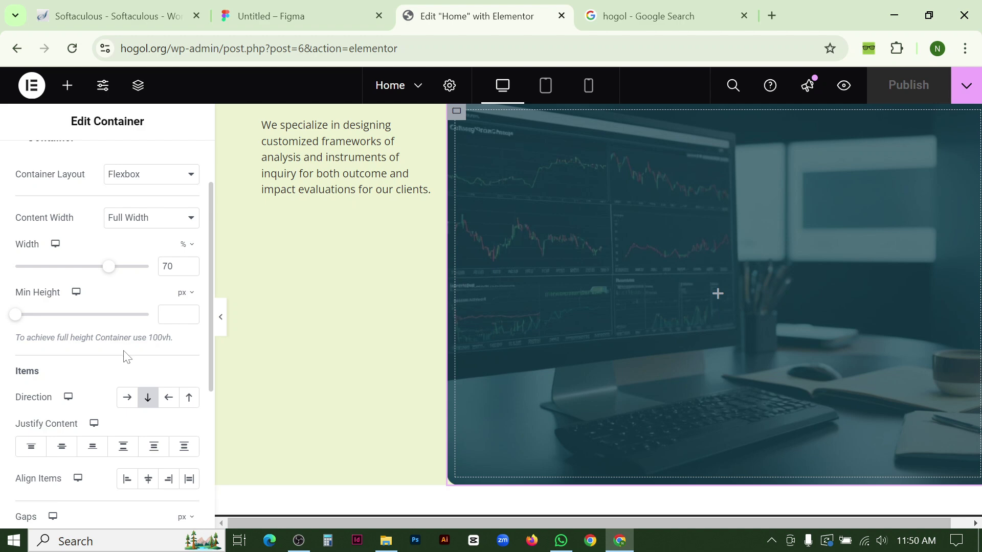
click(96, 452)
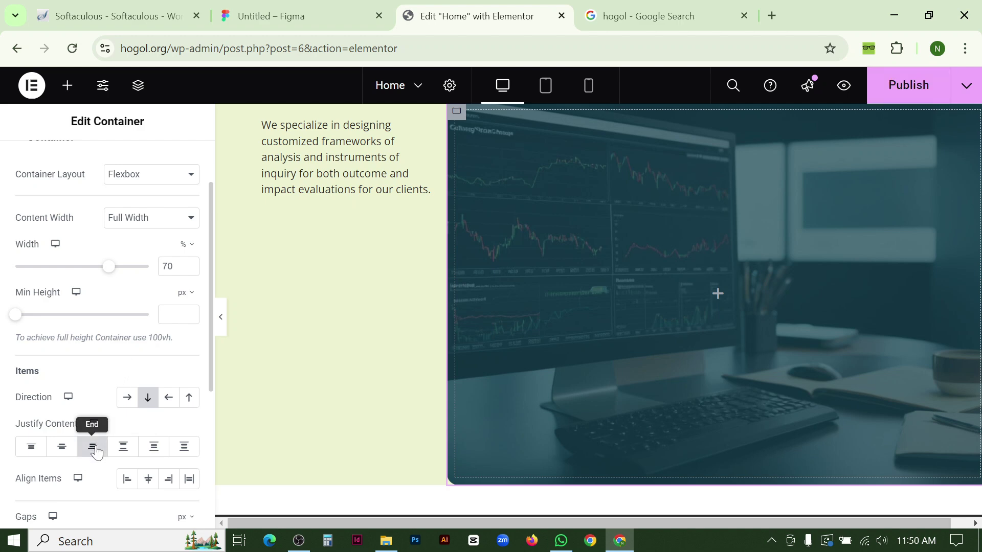
Add a Heading widget at the container's bottom reading 'Hogol Institute'
click(67, 85)
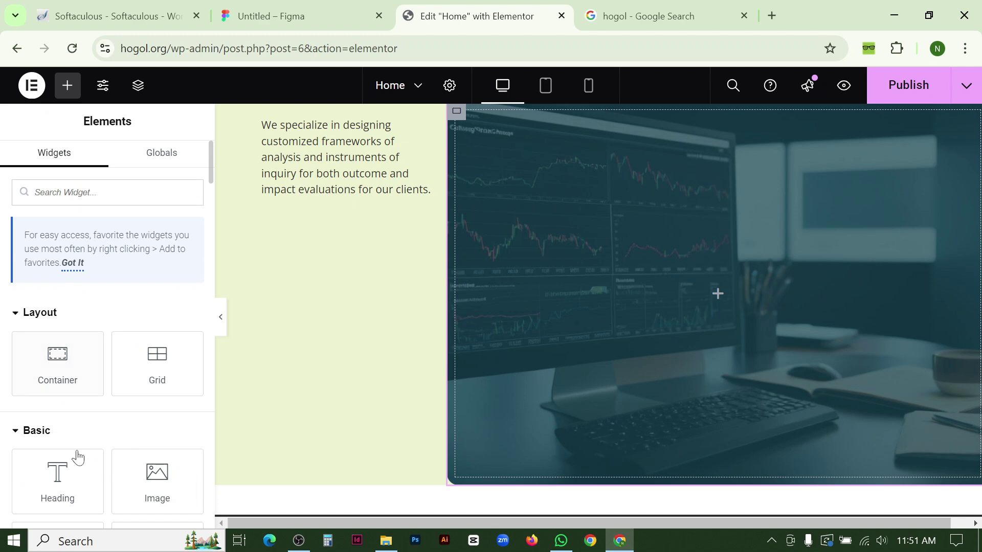
drag(76, 455, 537, 366)
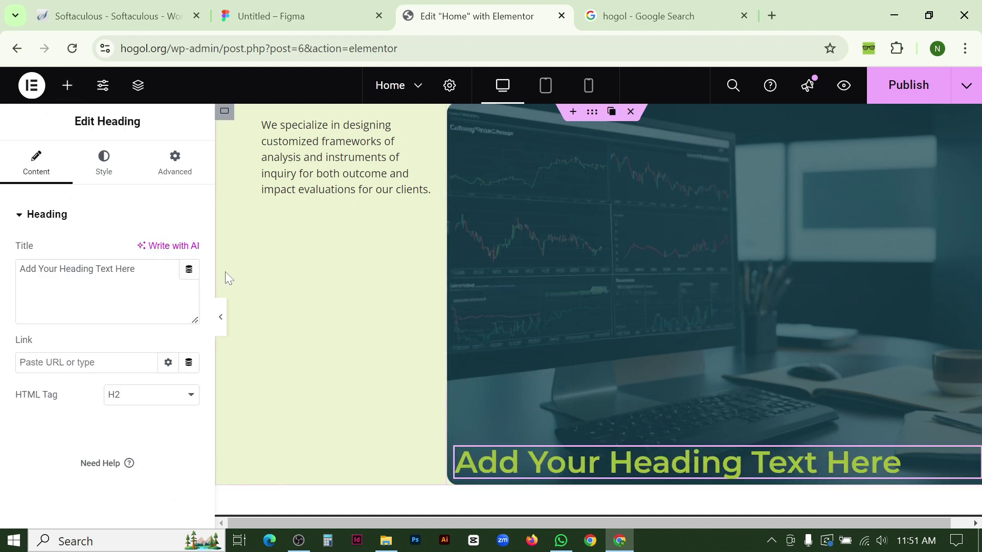
drag(154, 270, 1, 279)
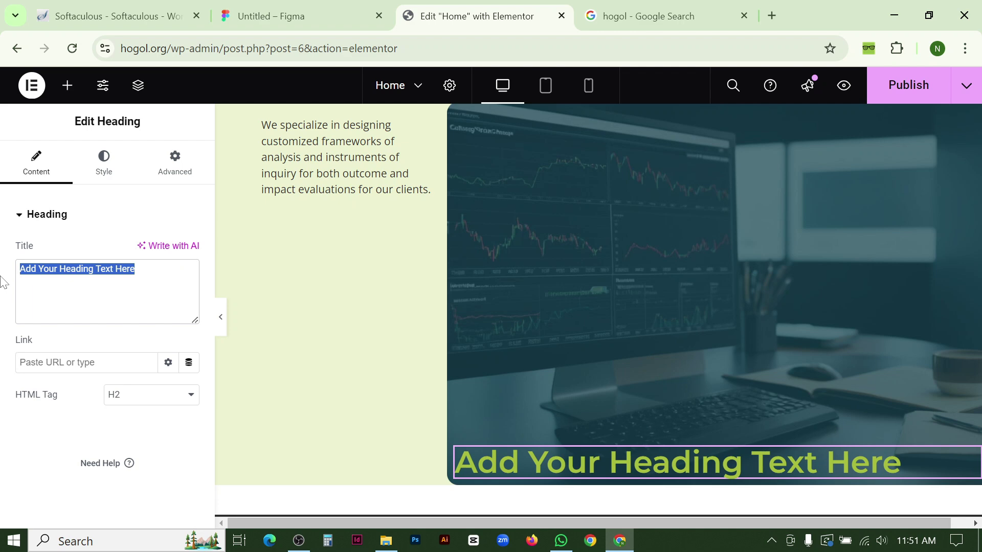
text(Hogol)
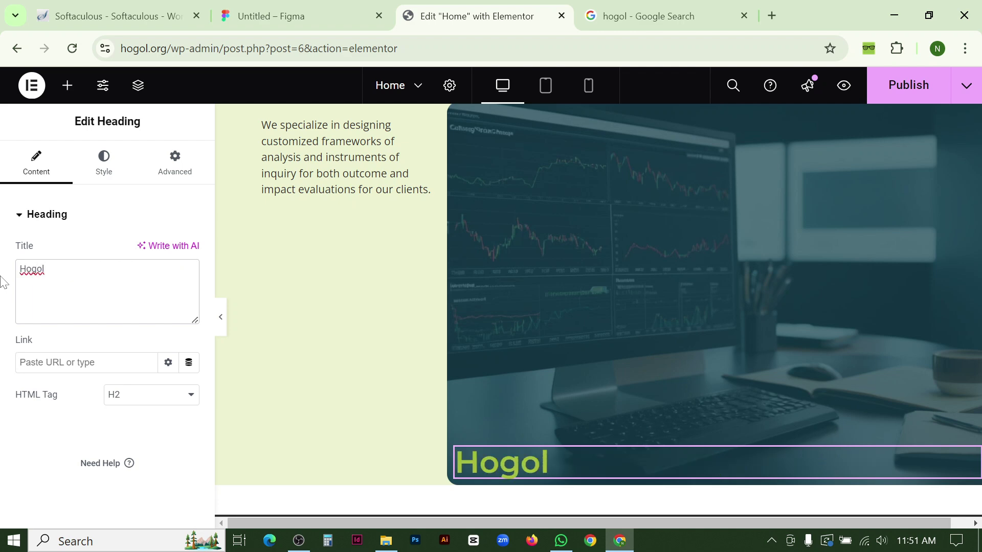
text( Ins)
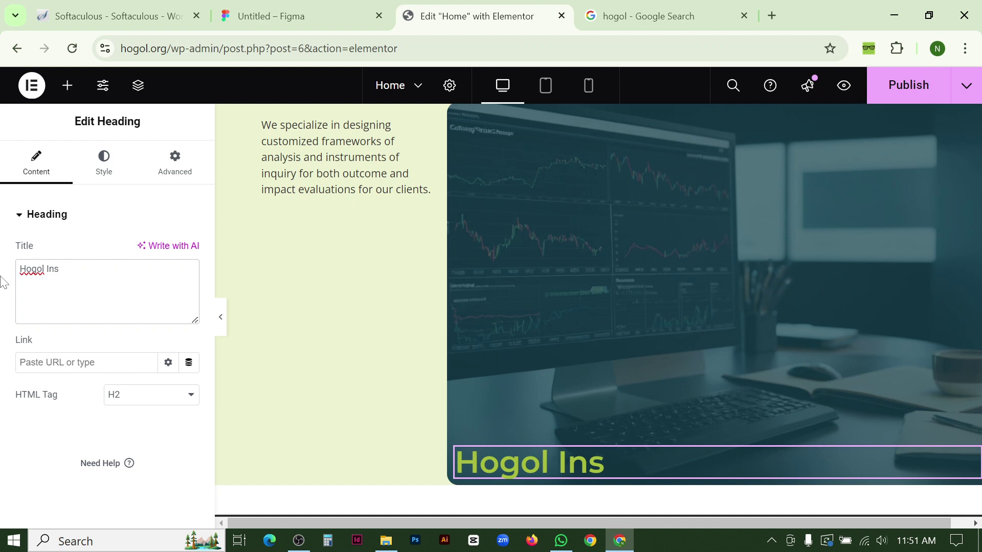
text(tit)
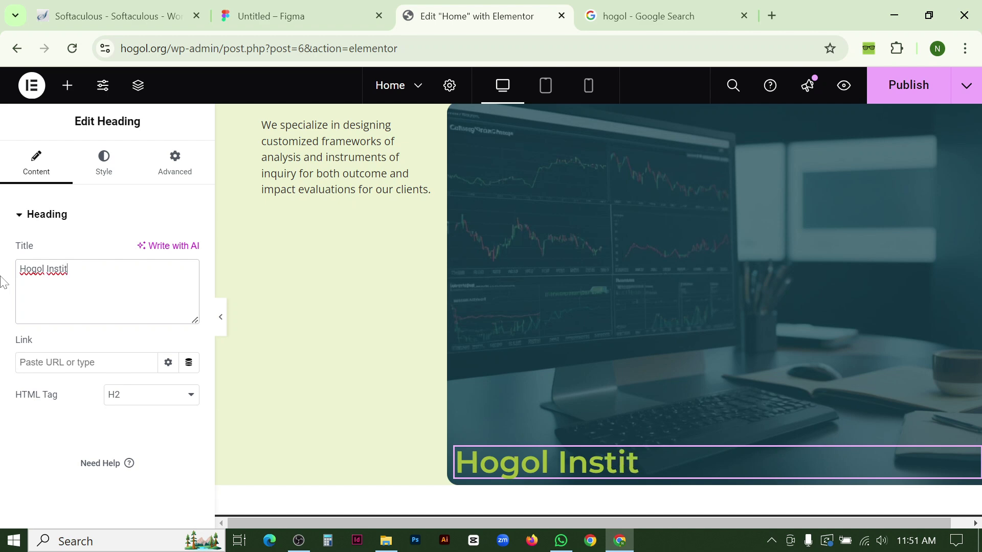
text(ute)
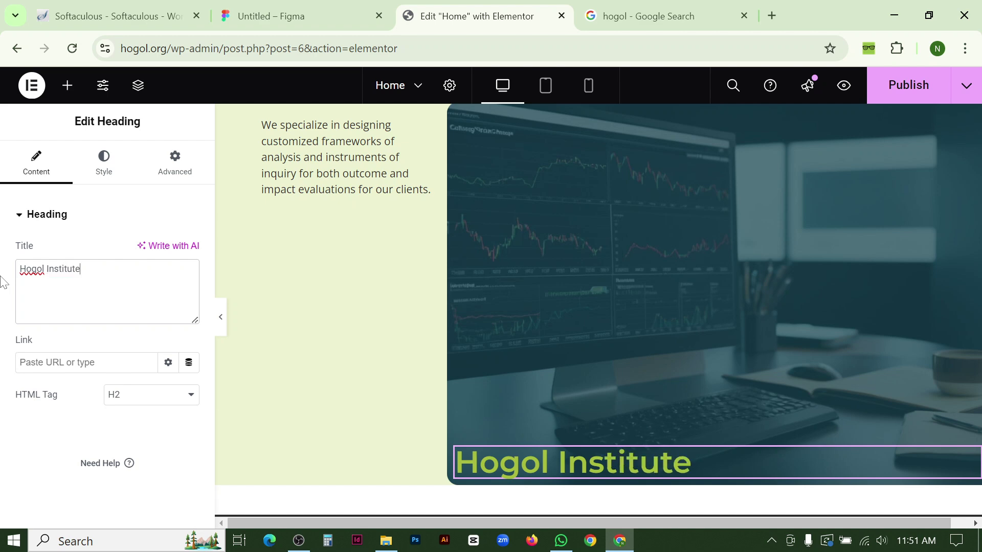
Apply the Big Title global typography to the heading and preview it
click(104, 163)
click(167, 319)
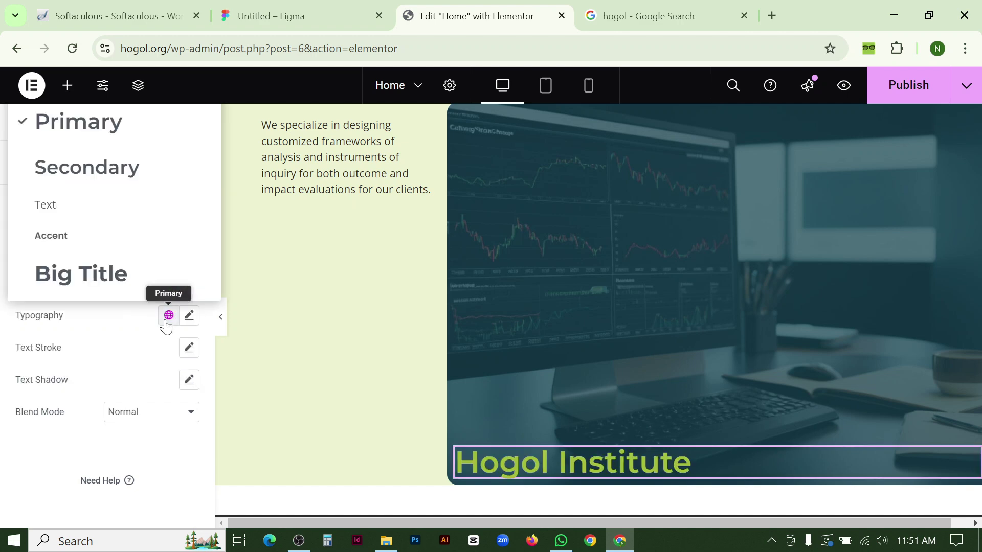
click(104, 270)
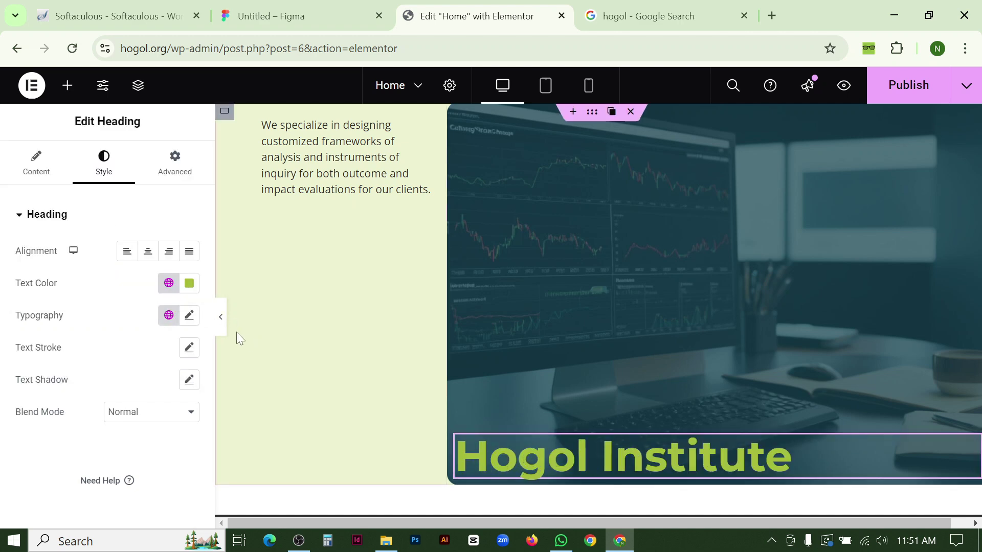
click(221, 317)
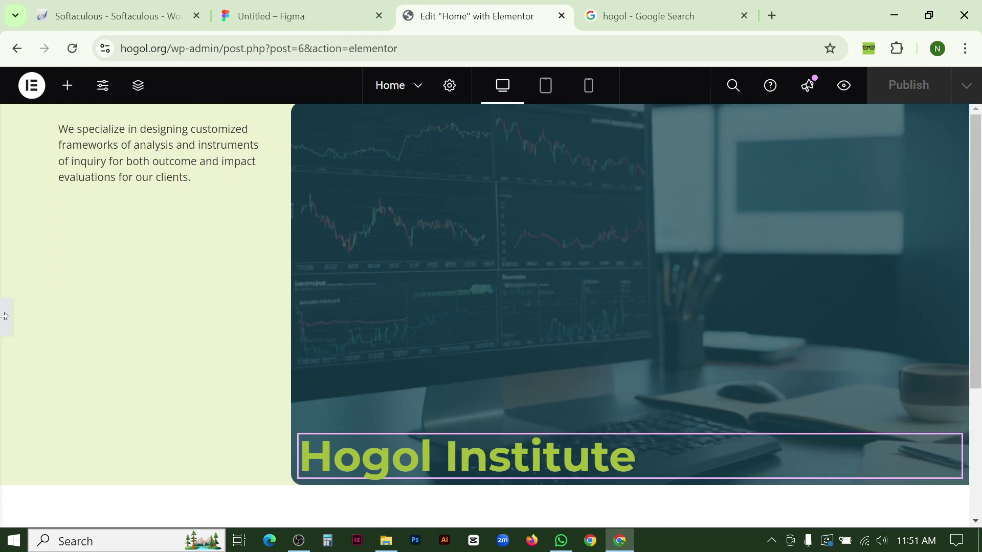
Set the heading's text transform to Uppercase and dismiss the global fonts tip
click(3, 319)
click(188, 322)
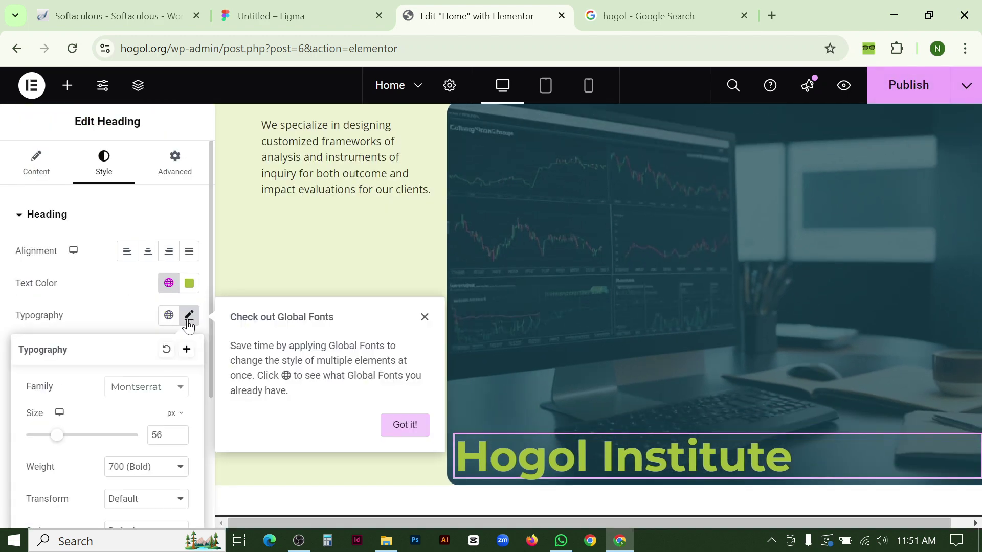
scroll(176, 420, down, 3)
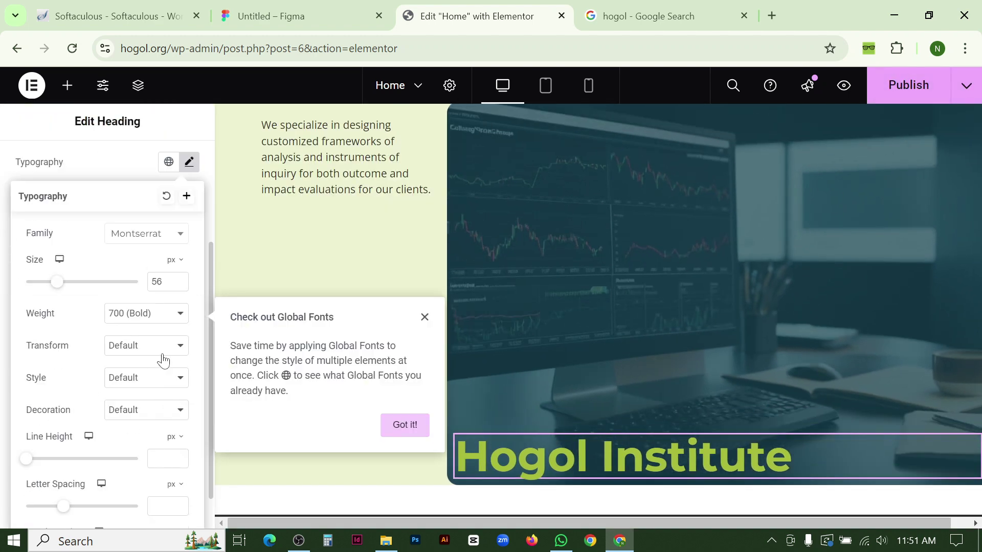
click(159, 354)
click(148, 425)
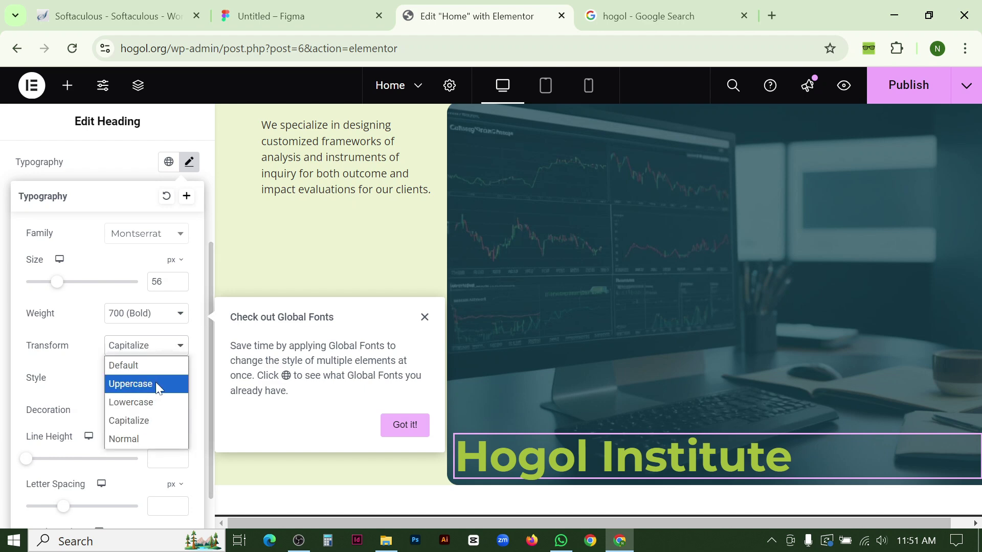
click(155, 384)
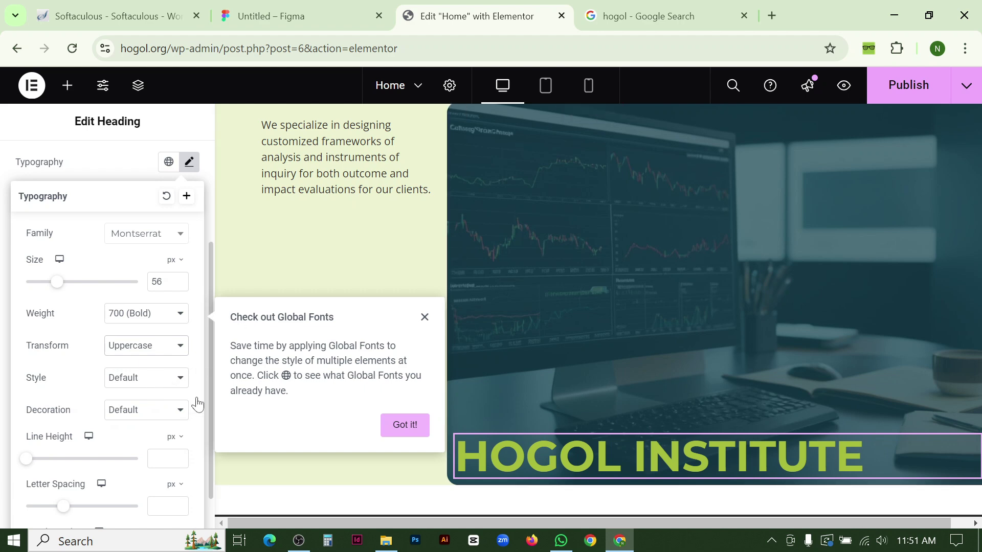
click(405, 425)
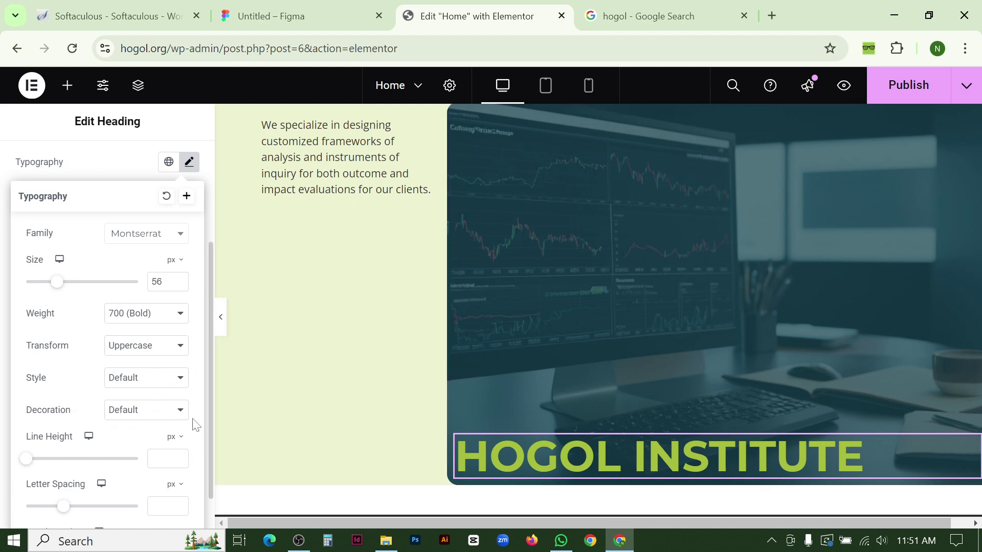
click(220, 322)
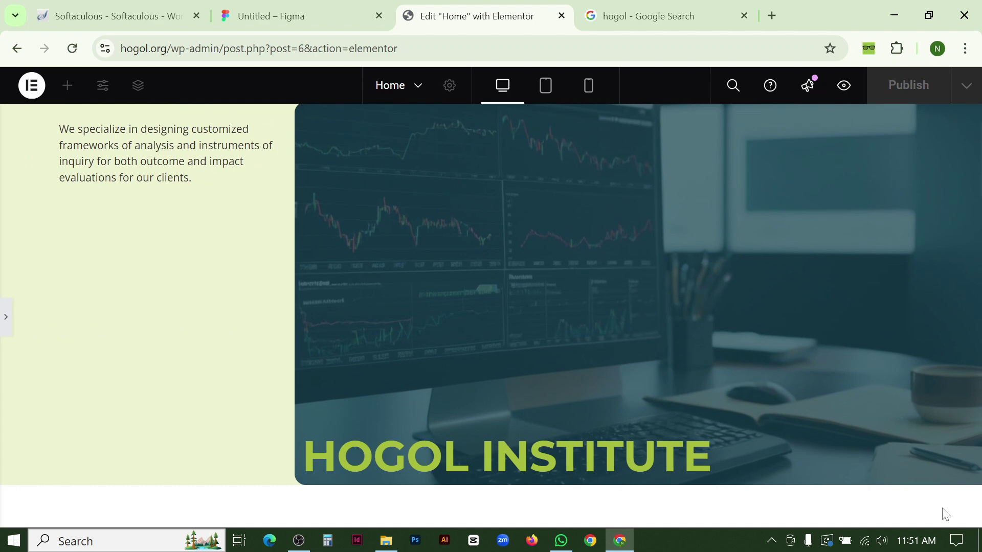
Set the heading's text colour to the global White
click(2, 312)
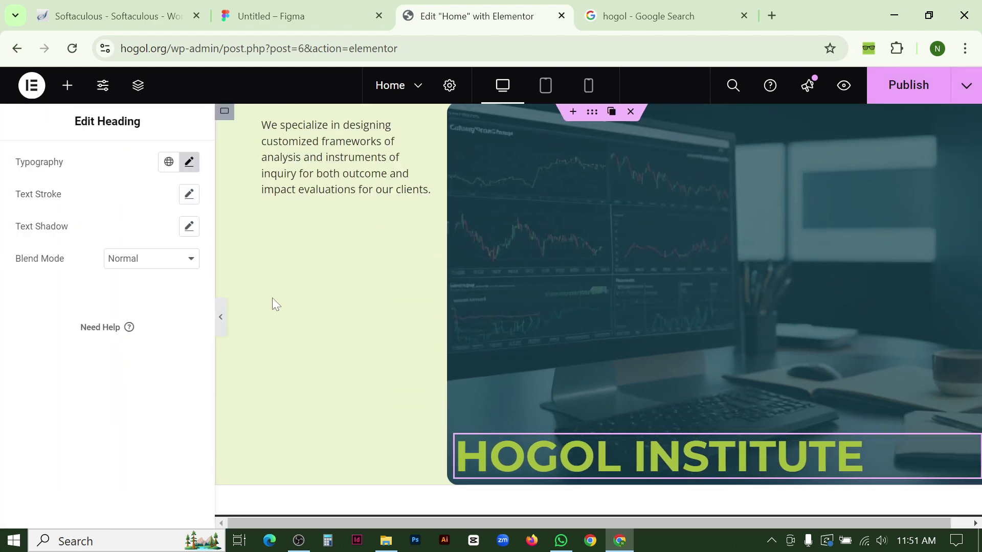
click(169, 283)
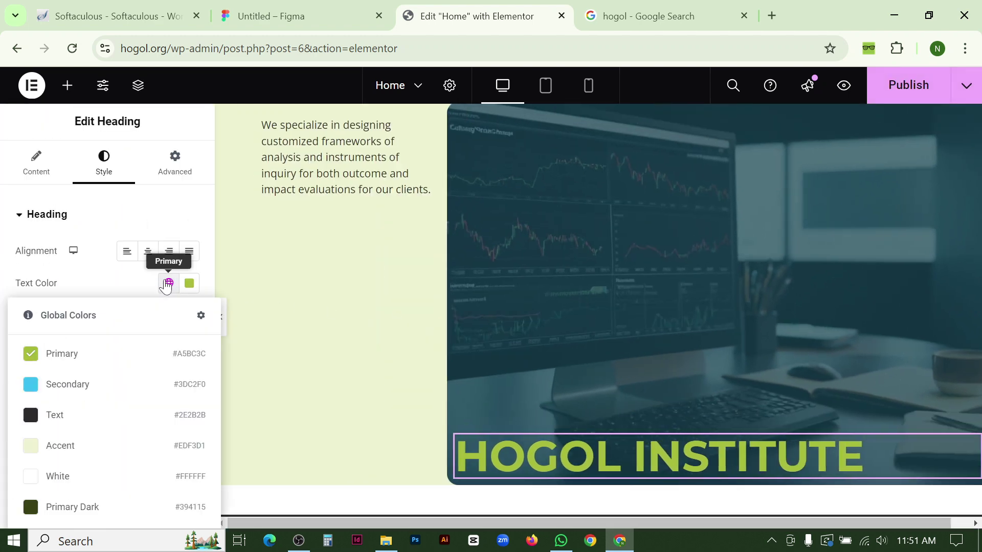
click(57, 480)
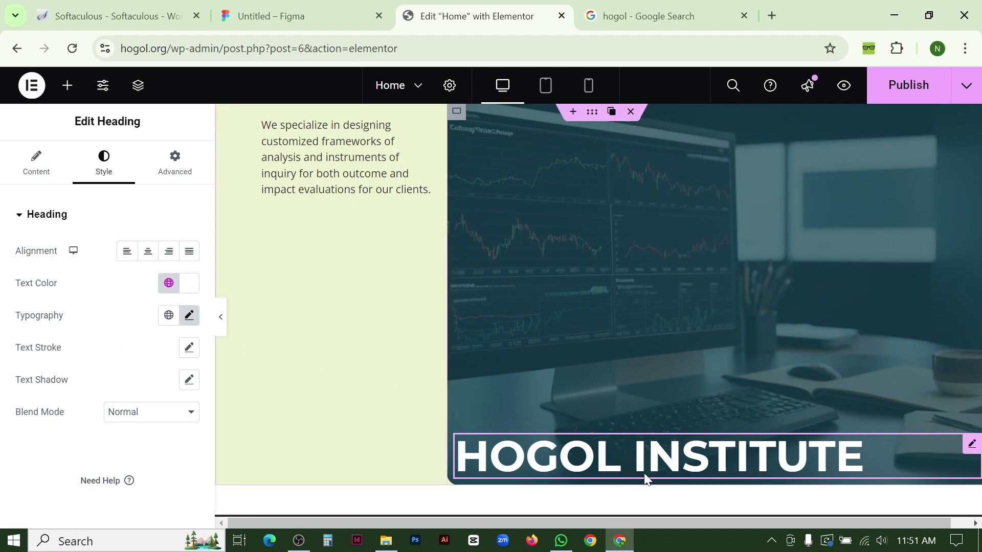
Adjust the image container's padding values (3, then 0), unlinking sides and entering 30
click(592, 112)
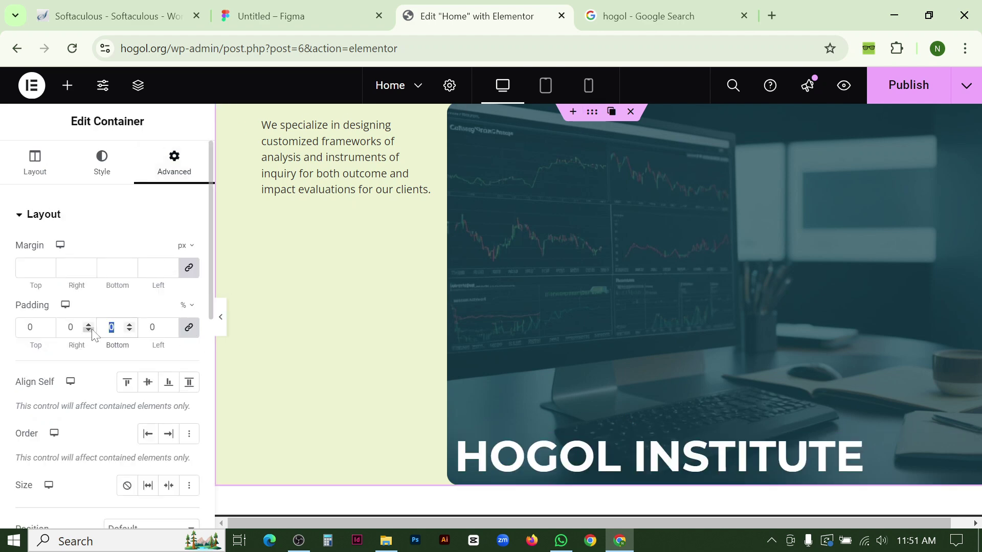
text(3)
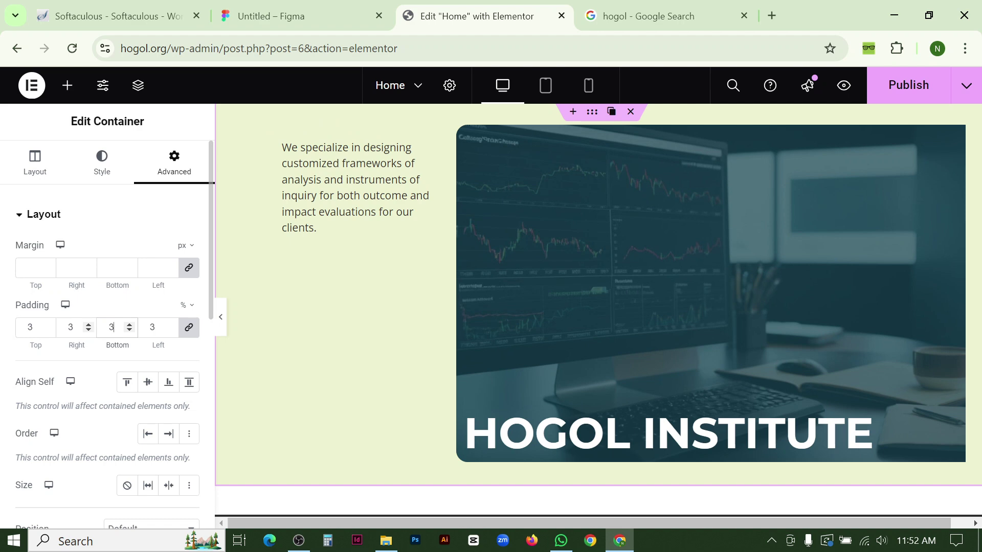
drag(117, 329, 92, 331)
text(0)
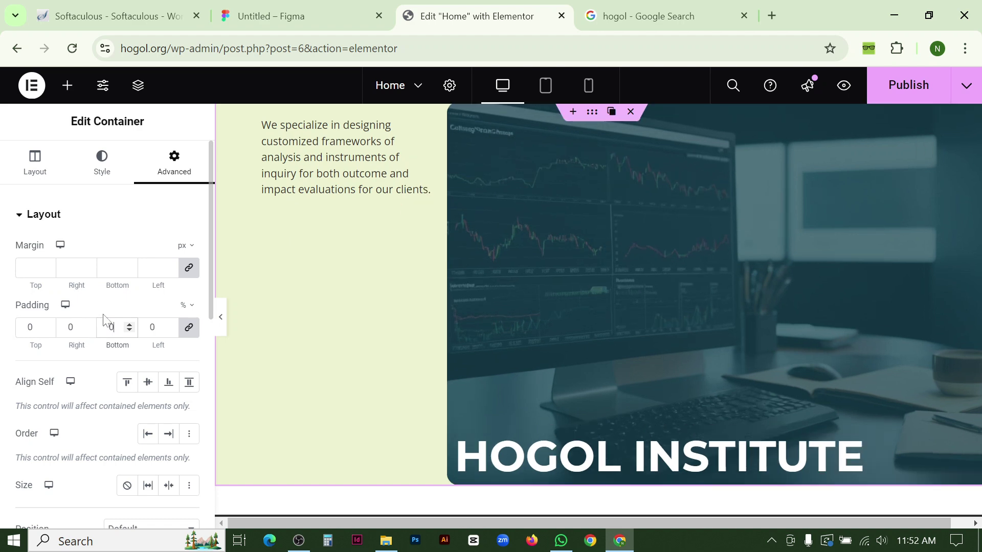
click(182, 330)
text(3)
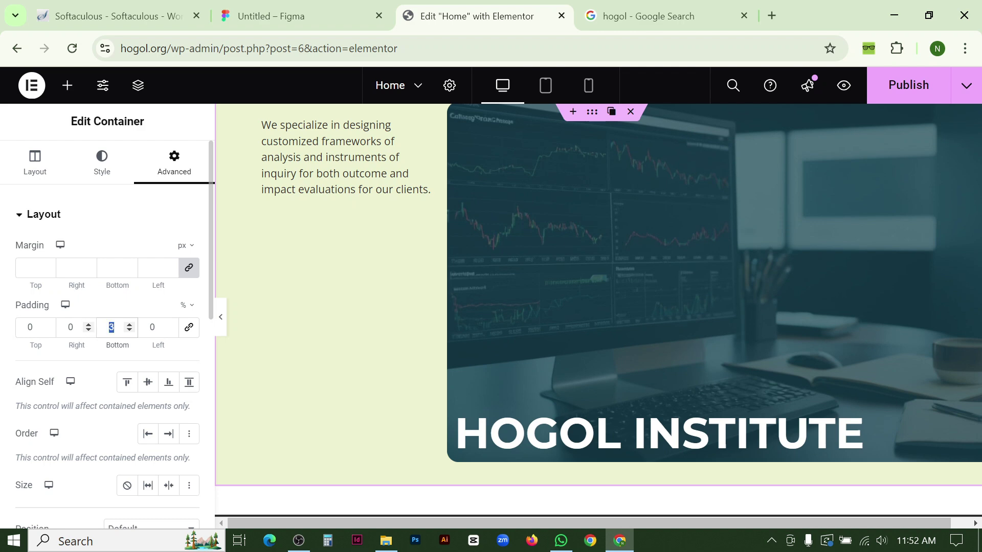
text(0)
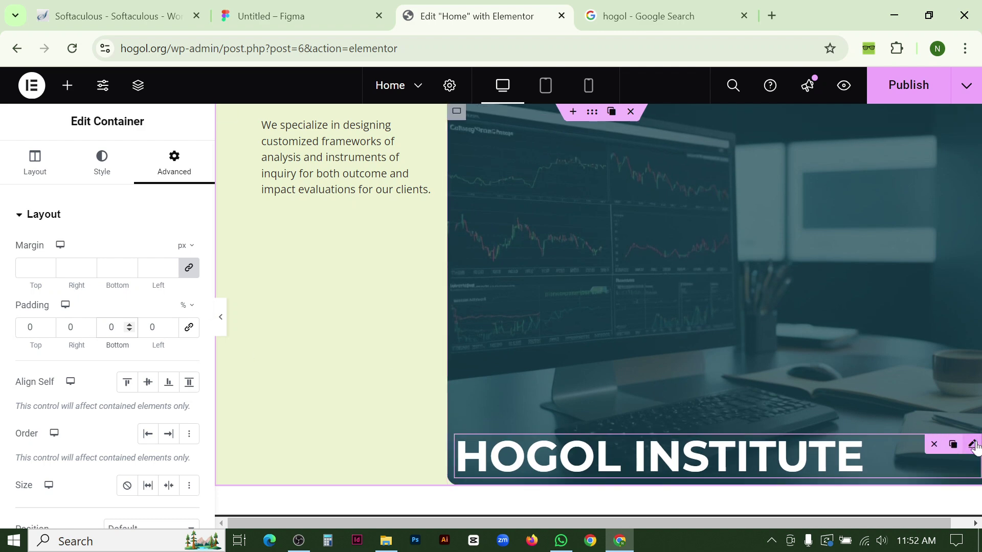
Unlink the heading's padding, switch its unit to percent, and zero the sides
click(974, 444)
click(175, 168)
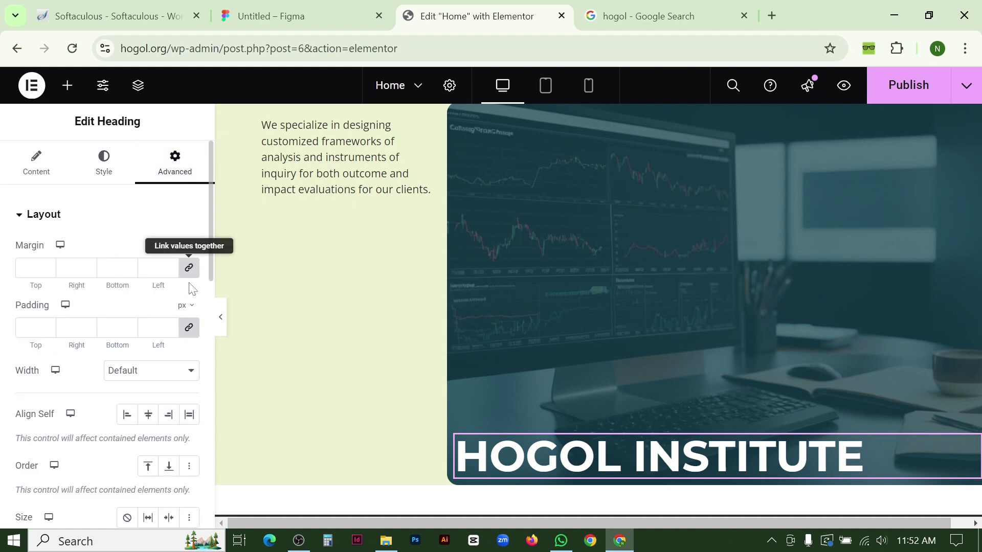
click(190, 327)
click(197, 308)
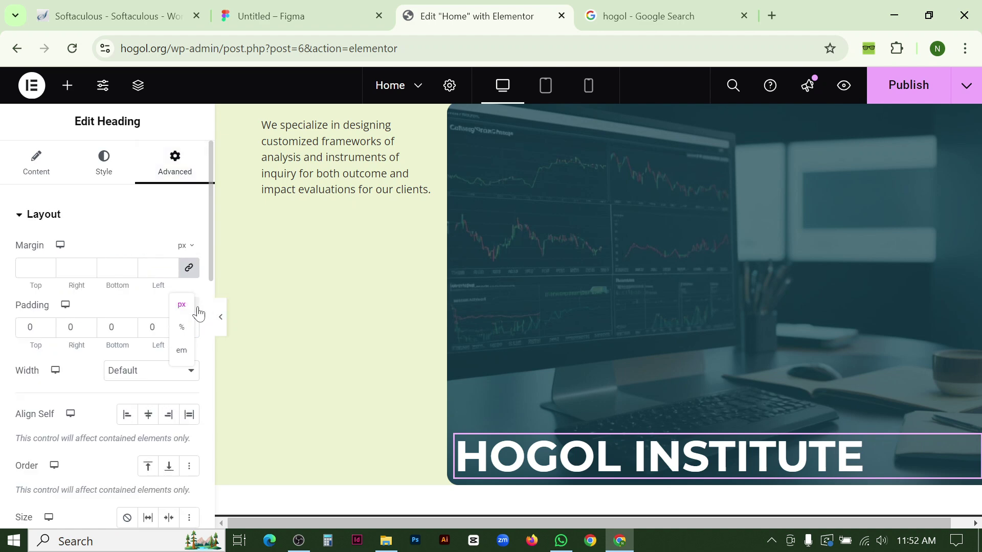
click(181, 327)
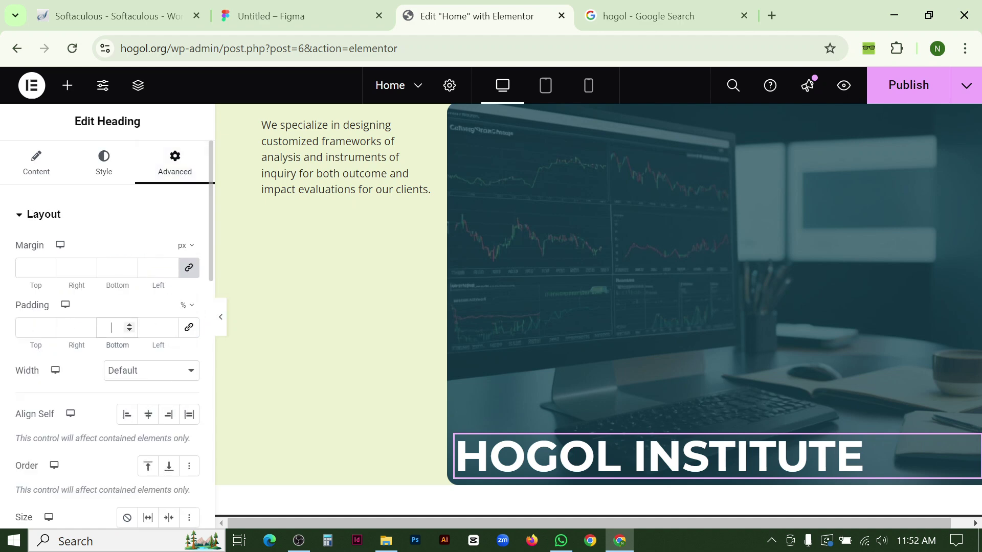
click(170, 330)
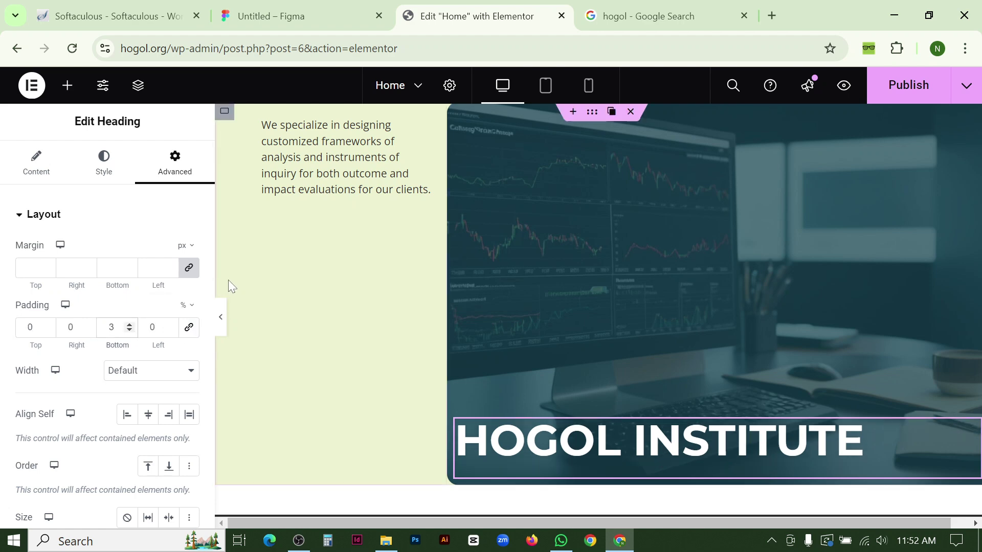
click(220, 318)
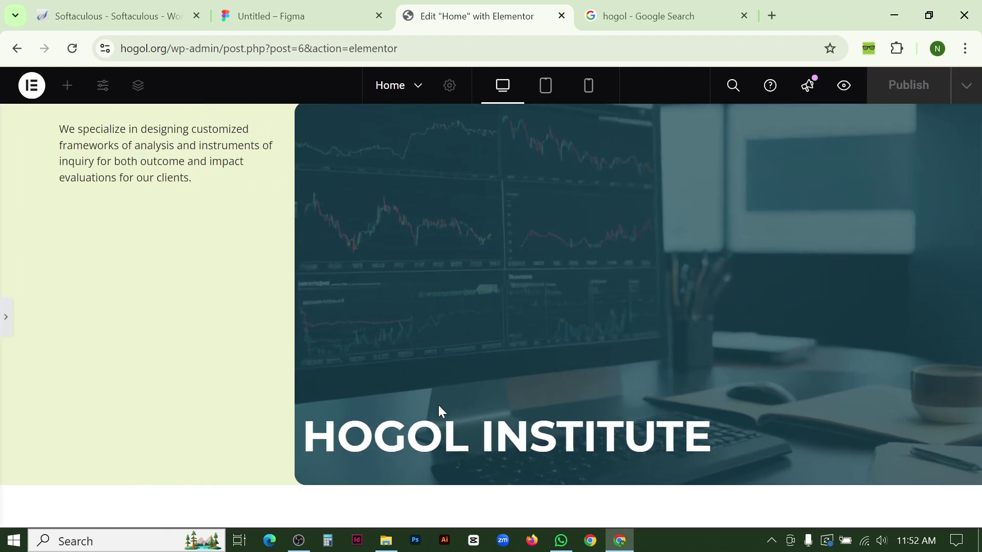
click(3, 313)
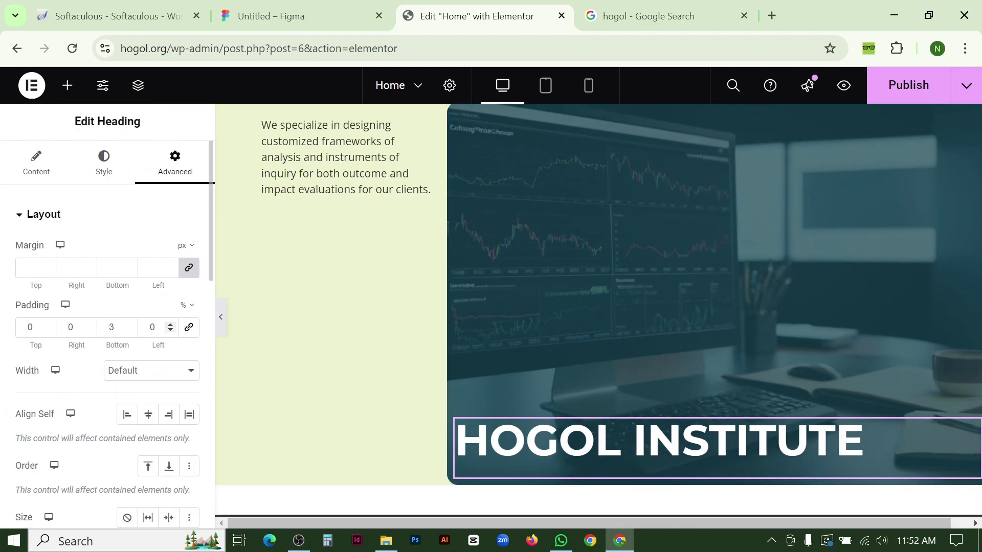
Set the heading's left padding to 3% and preview the inset
double_click(152, 328)
text(3)
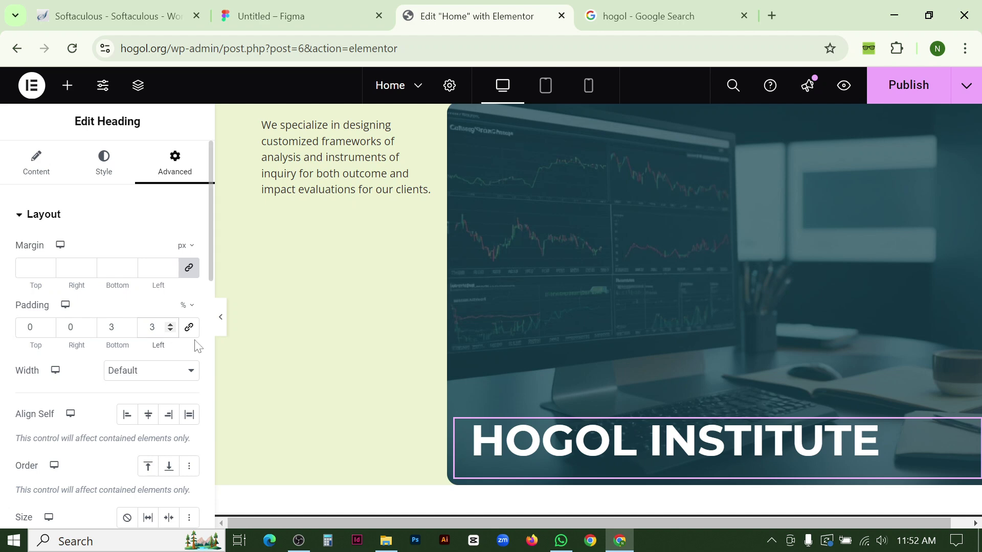
click(220, 318)
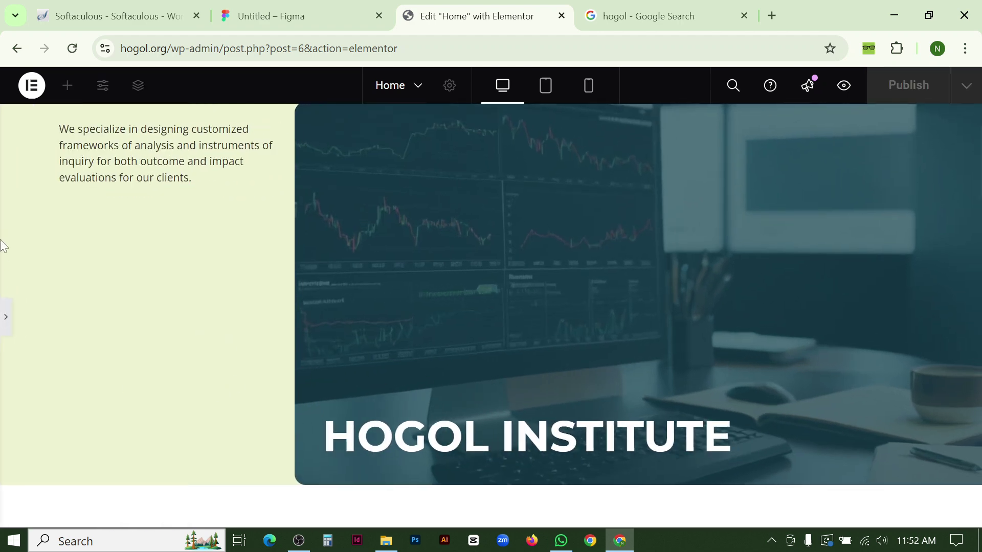
click(6, 318)
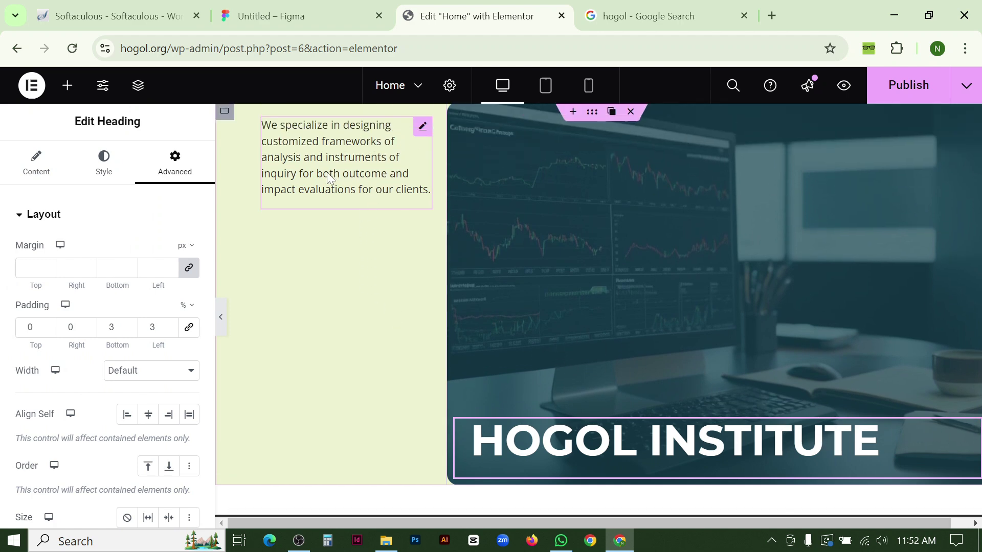
Set the left text column container's Justify Content to Space Between
click(225, 112)
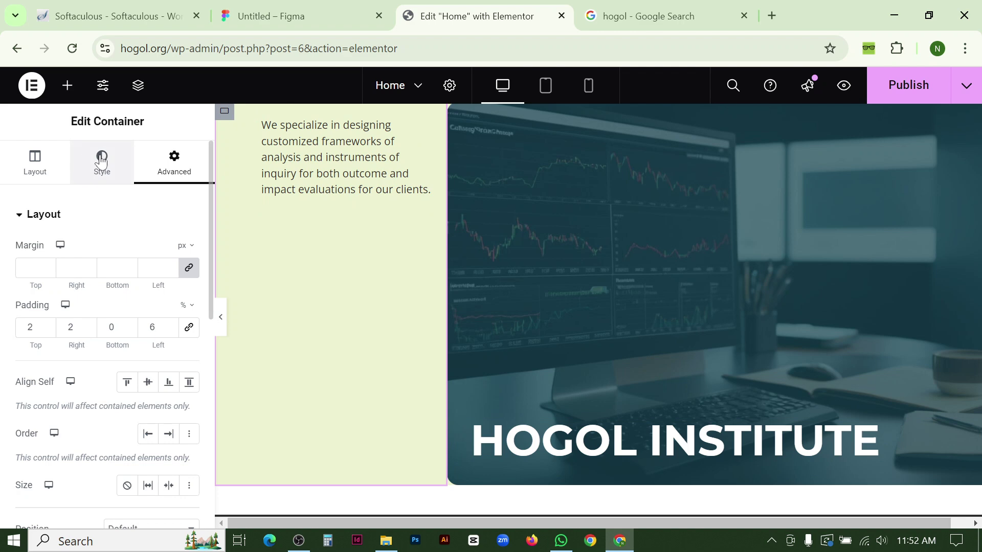
click(42, 169)
scroll(88, 310, down, 3)
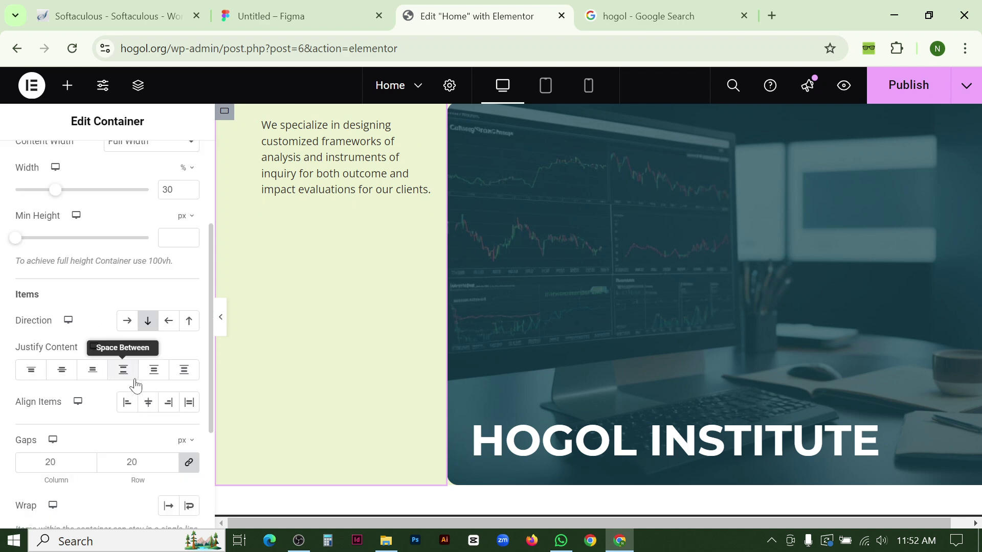
click(128, 375)
Search widgets for 'ico' and drop an Icon List under the description paragraph
click(65, 85)
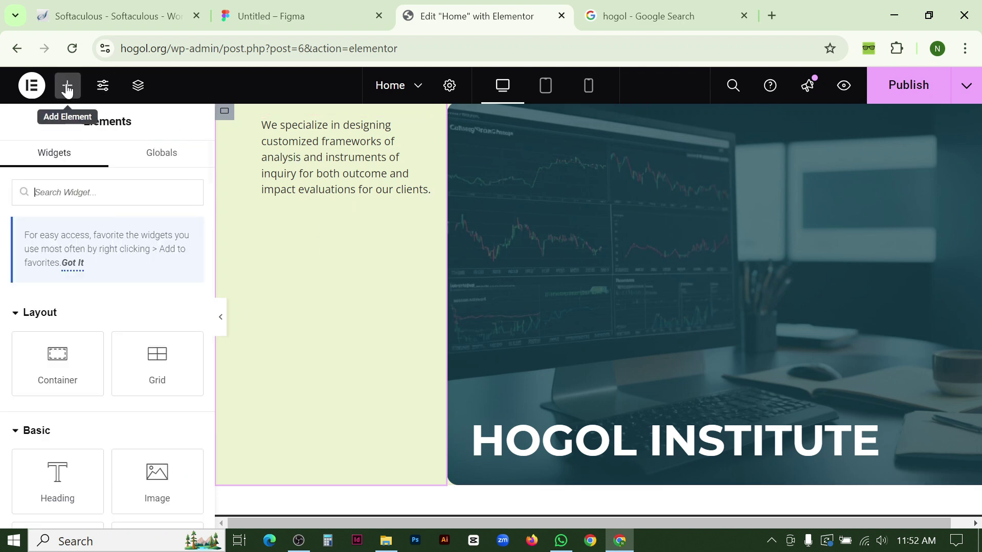
scroll(97, 338, down, 2)
scroll(99, 342, down, 4)
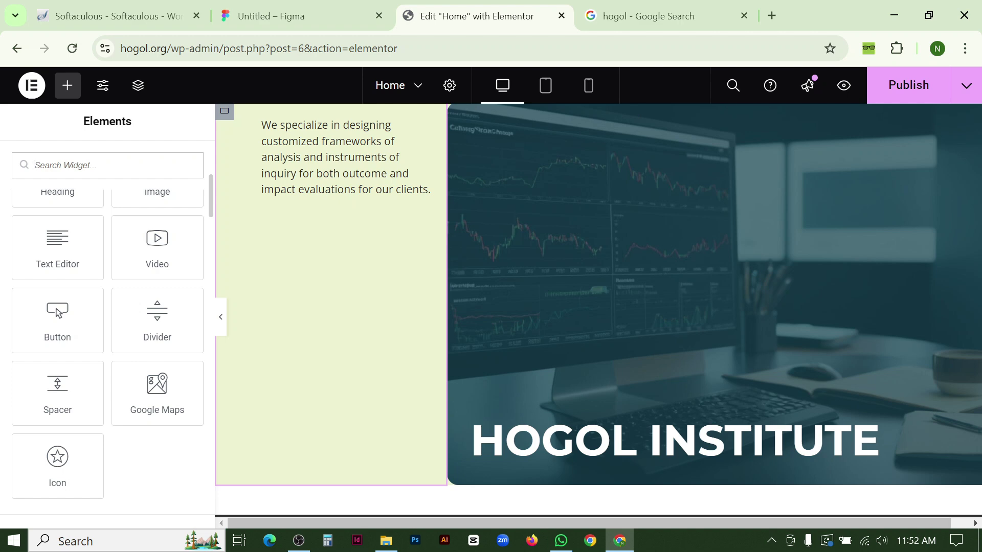
click(136, 169)
text(icon)
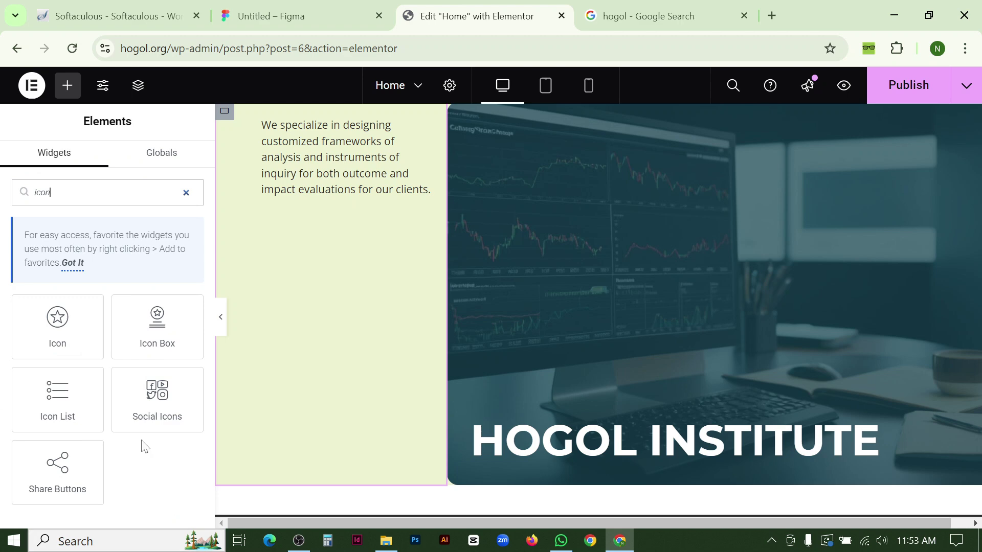
drag(57, 399, 329, 205)
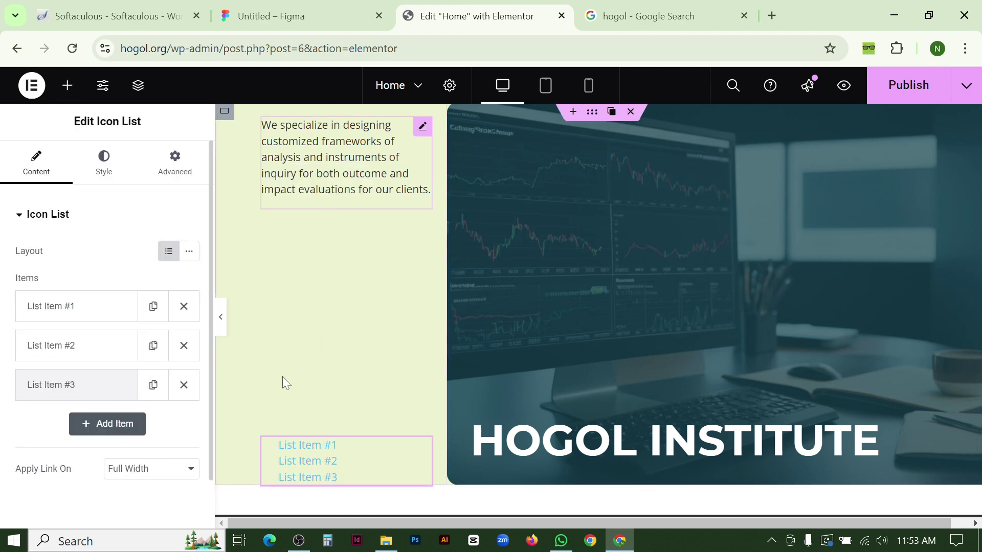
Delete List Item #2 and #3, leaving only List Item #1 expanded
click(183, 345)
click(184, 345)
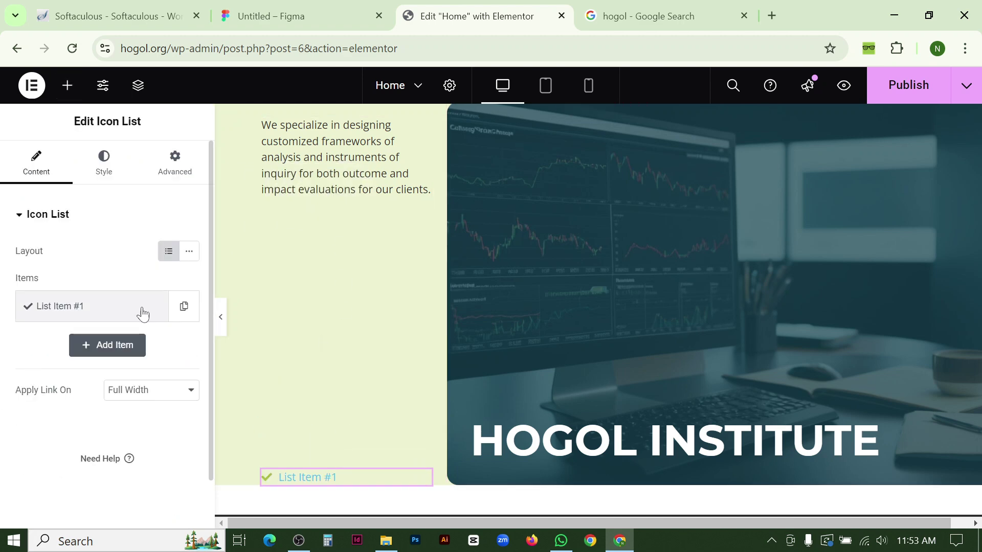
click(123, 310)
Replace the item's check mark with the solid Map marker icon found by searching 'map'
click(129, 419)
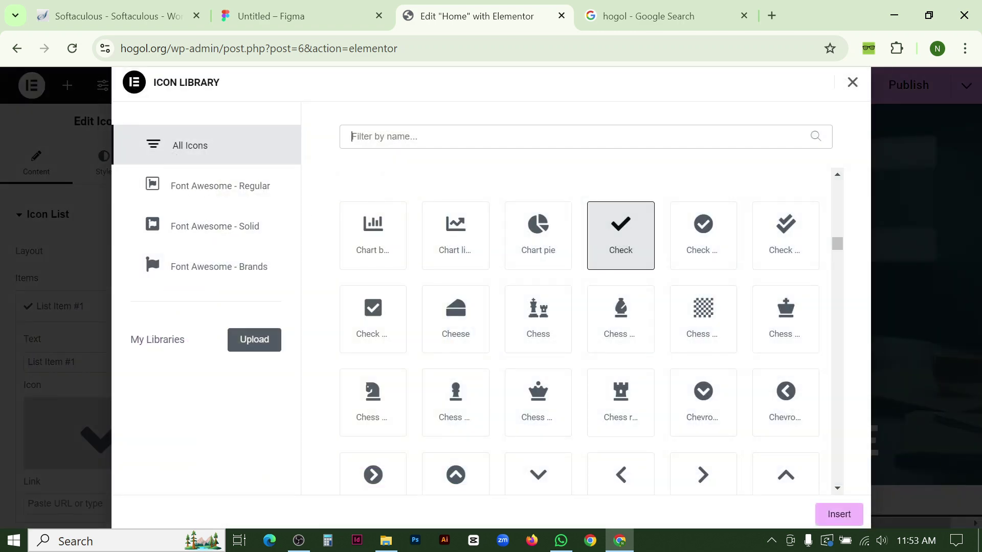
text(loca)
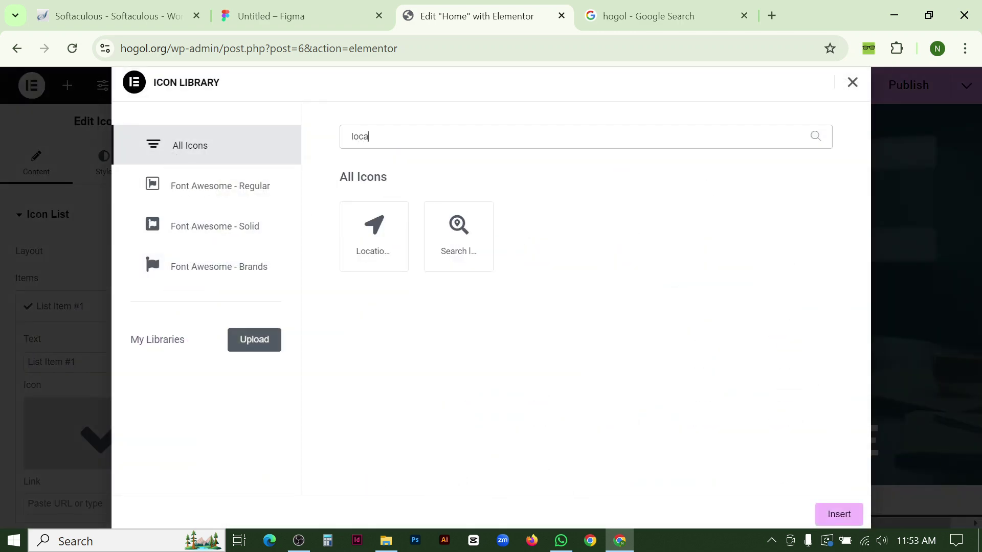
key(BackSpace)
key(BackSpace)
key(BackSpace)
key(BackSpace)
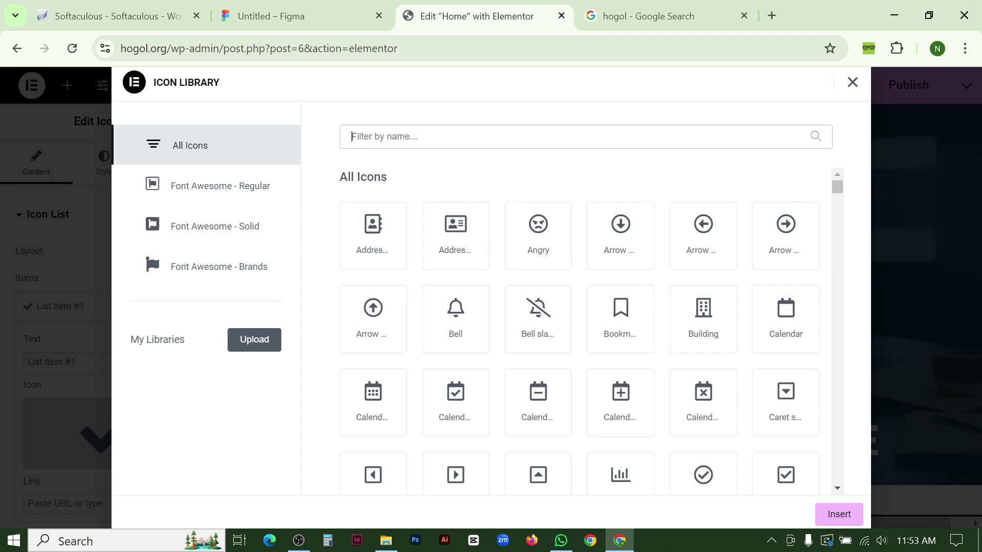
text(pin)
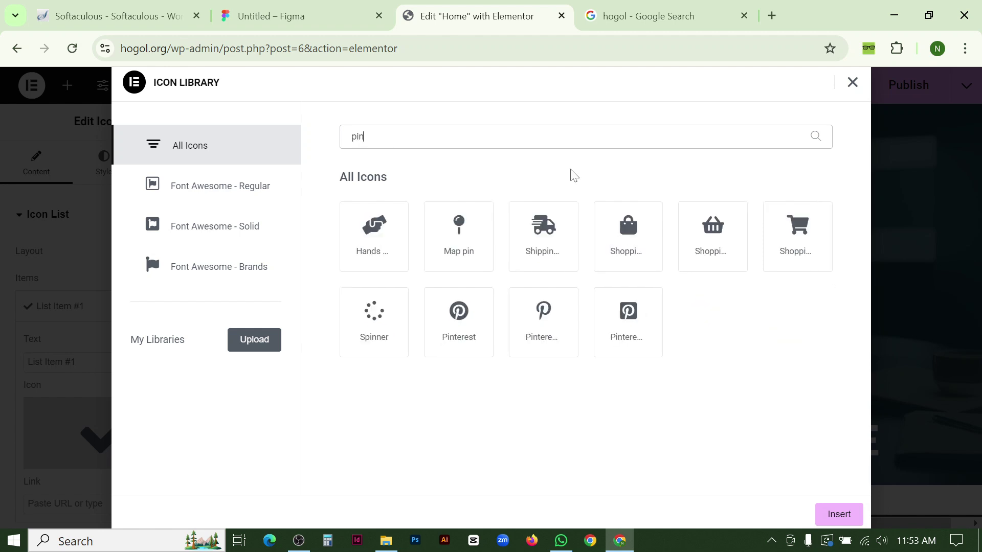
key(ctrl+a)
text(map)
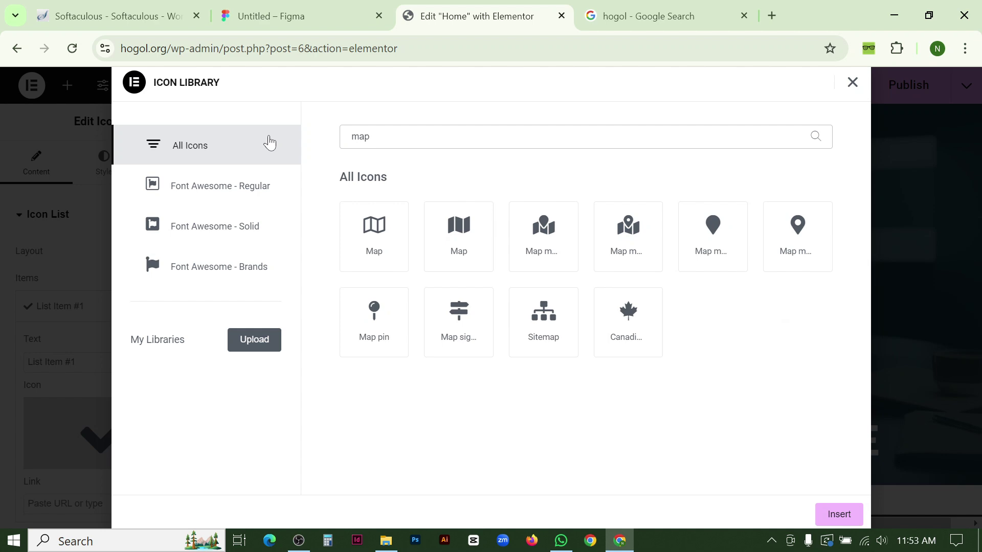
click(805, 235)
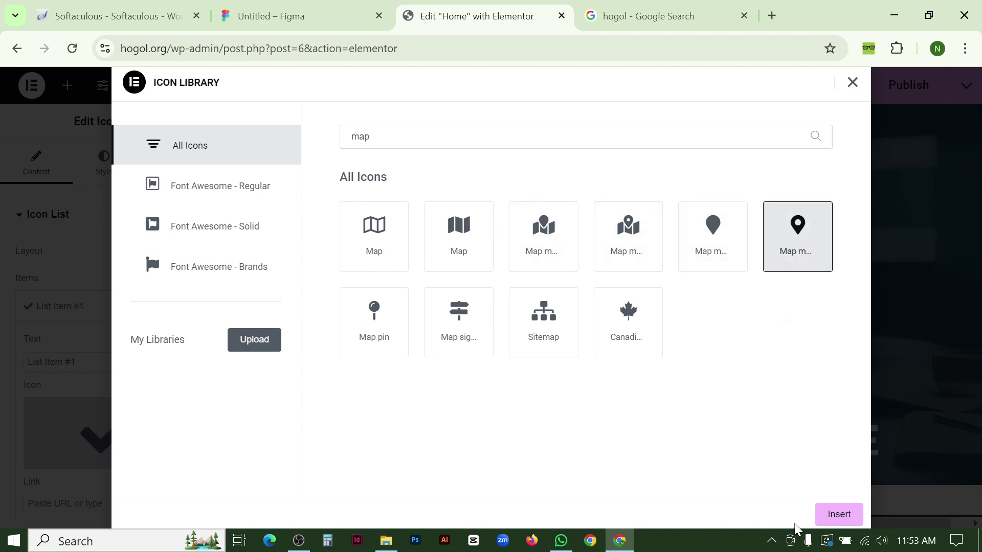
click(821, 520)
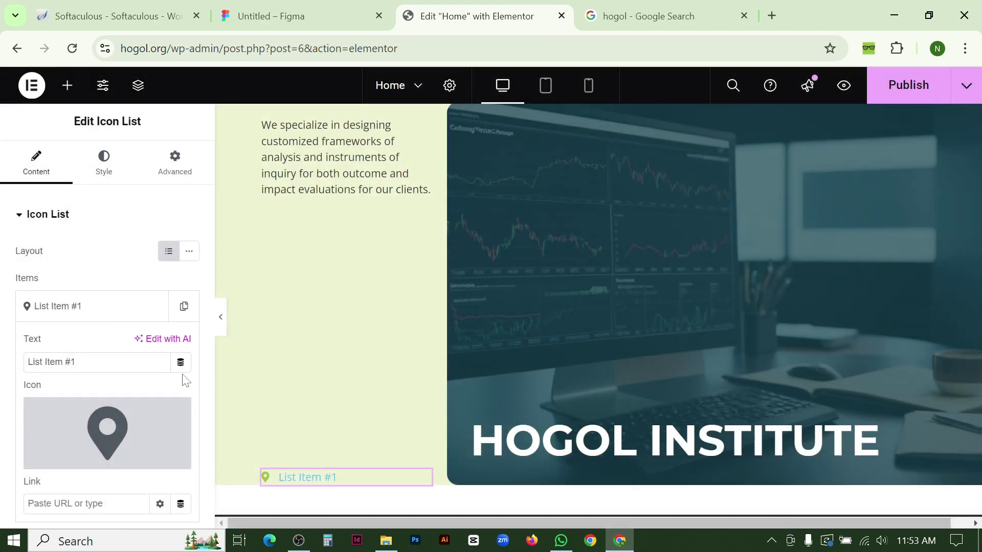
click(103, 425)
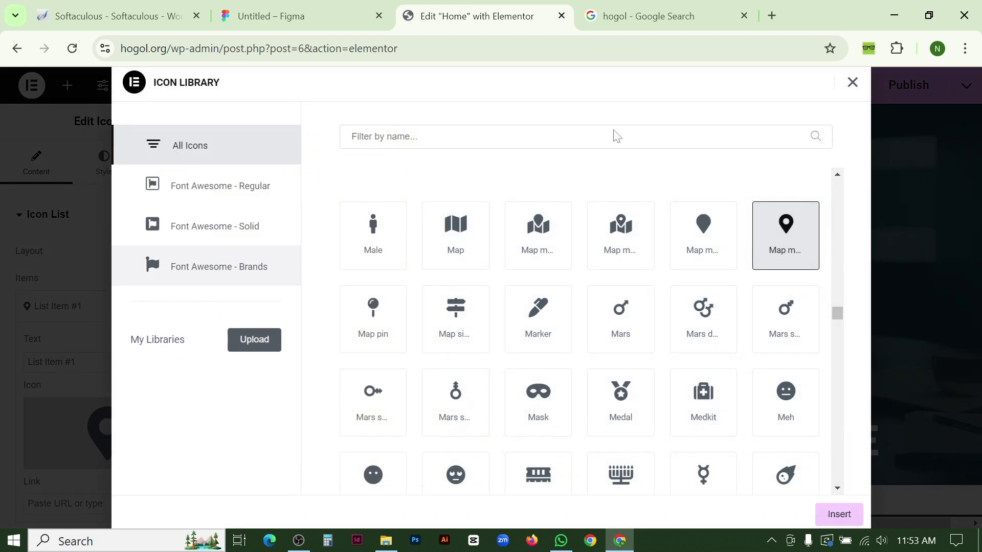
click(852, 82)
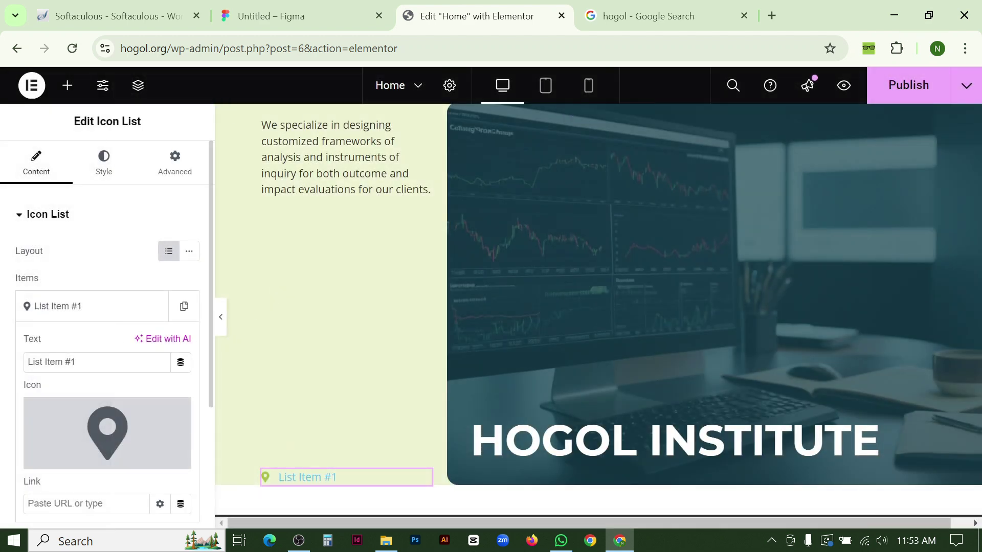
Change the list item text from 'List Item #1' to 'Nairobi, Kenya'
drag(80, 362, 1, 381)
text(Nairobi, Kenya)
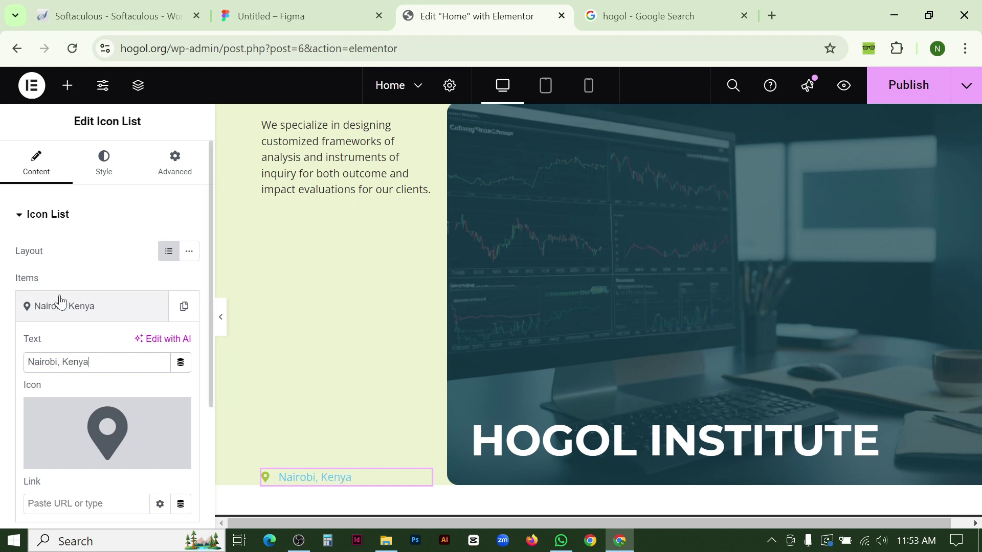
Set the list icon colour to the global 'Text' colour in the Style tab
click(105, 164)
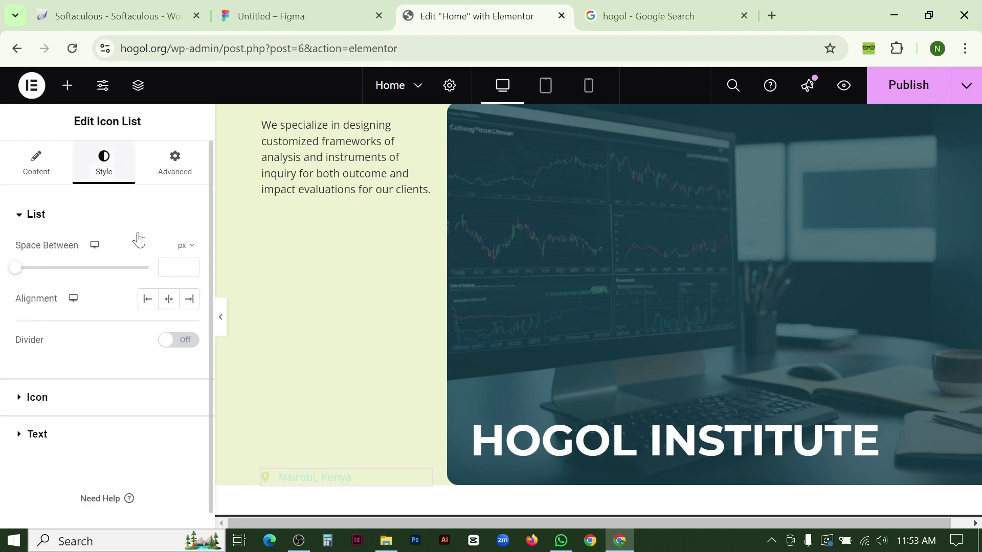
click(39, 397)
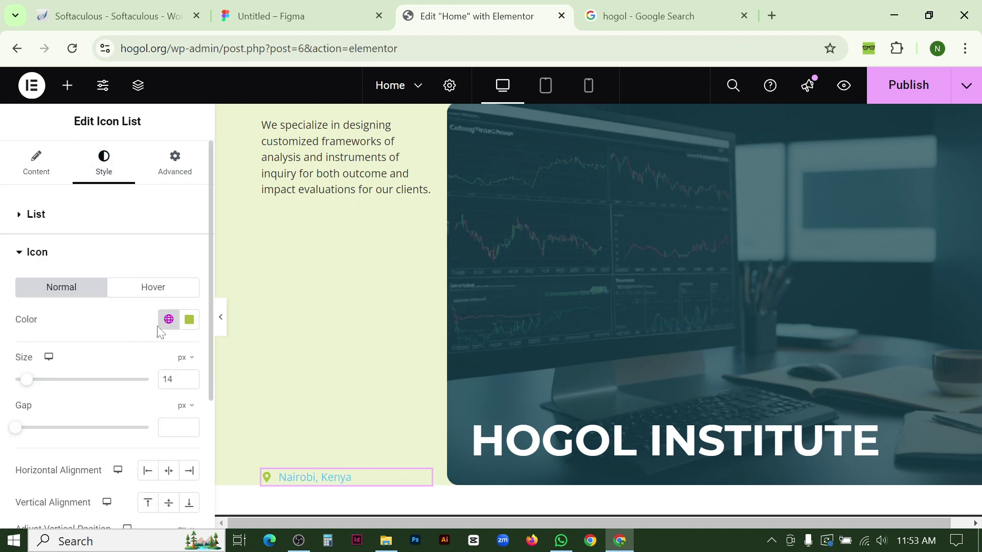
click(169, 319)
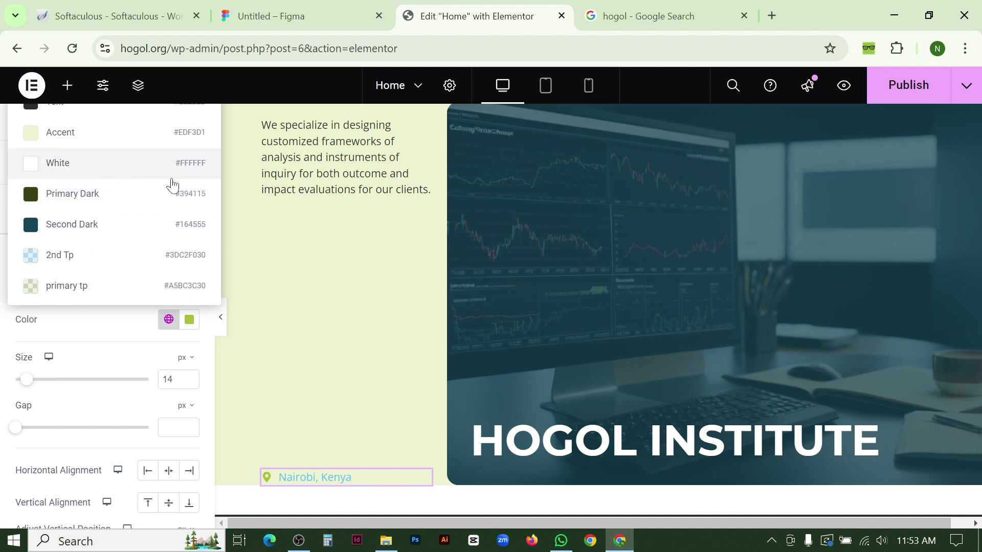
click(295, 354)
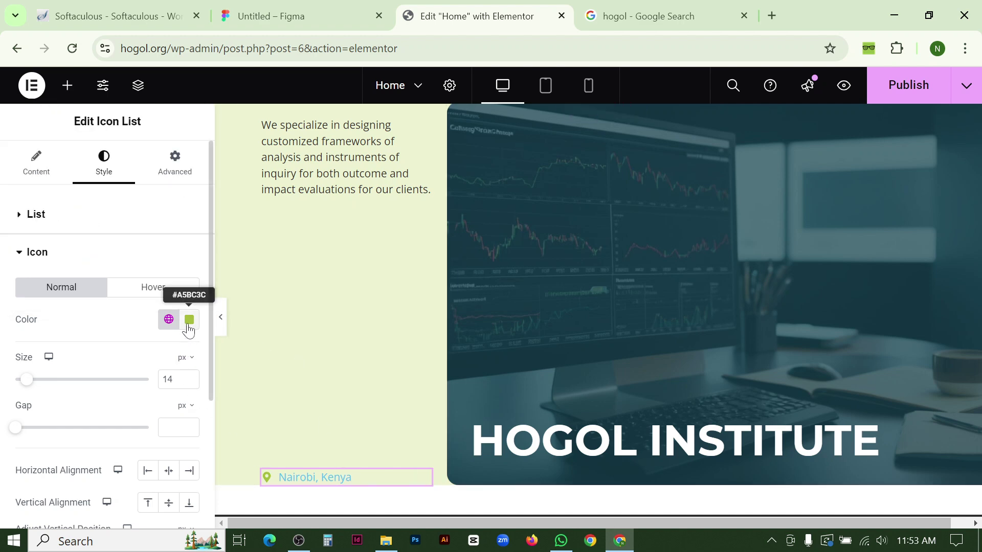
click(169, 320)
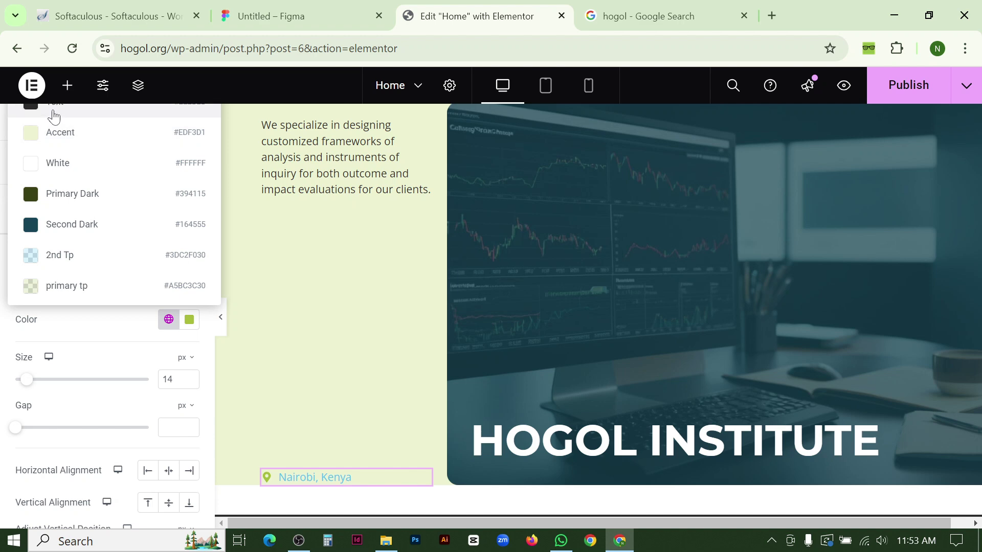
click(51, 112)
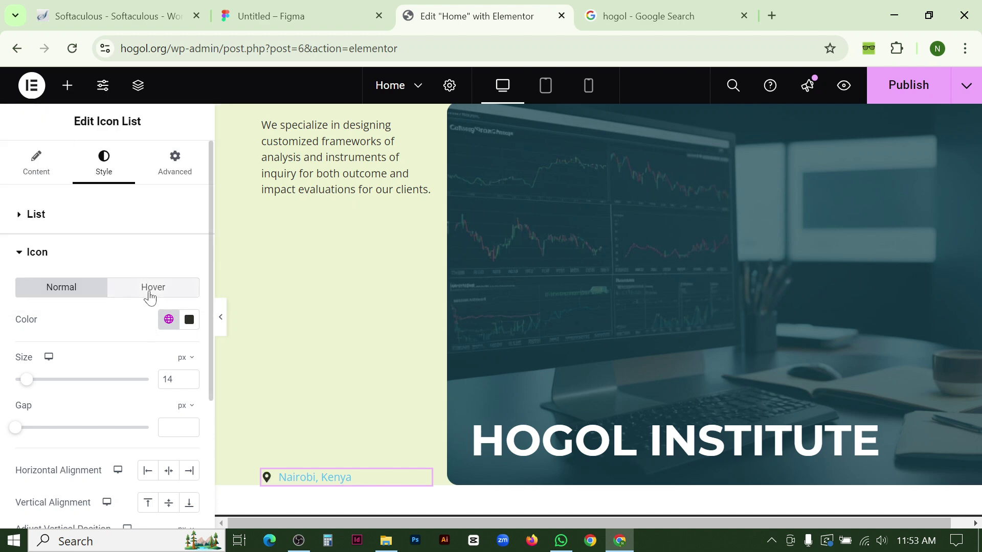
click(32, 256)
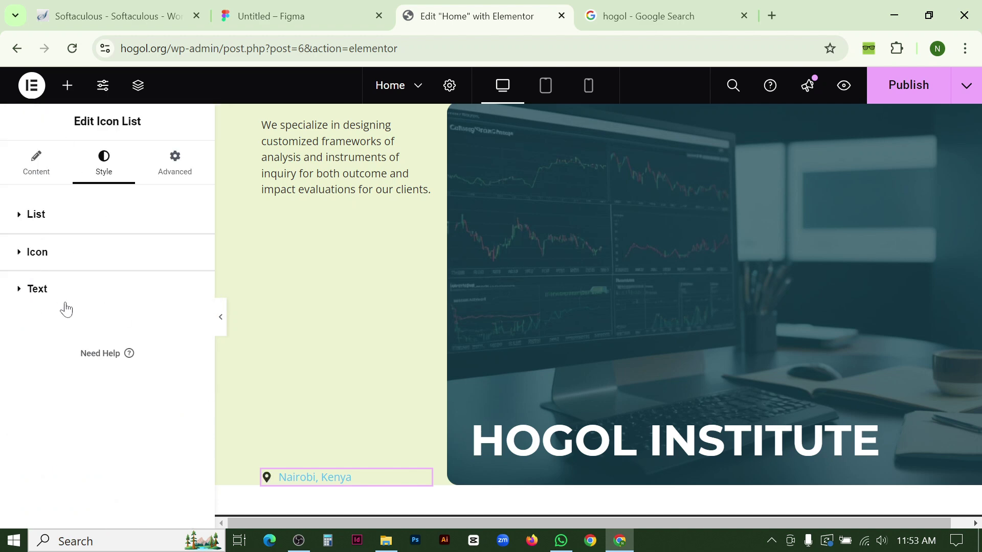
Make the list text the global 'Second Dark' teal, preview it, then open the Advanced settings
click(51, 296)
click(168, 420)
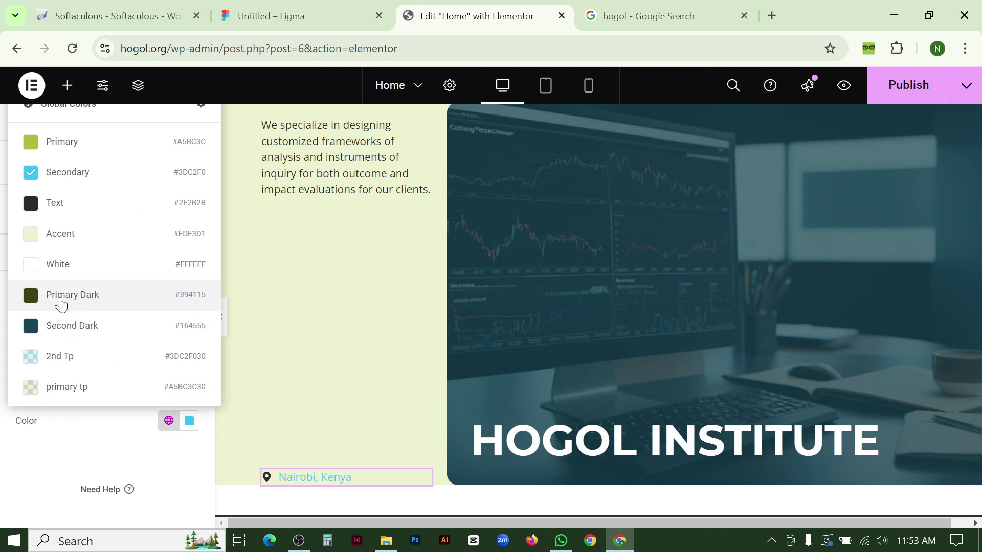
click(56, 327)
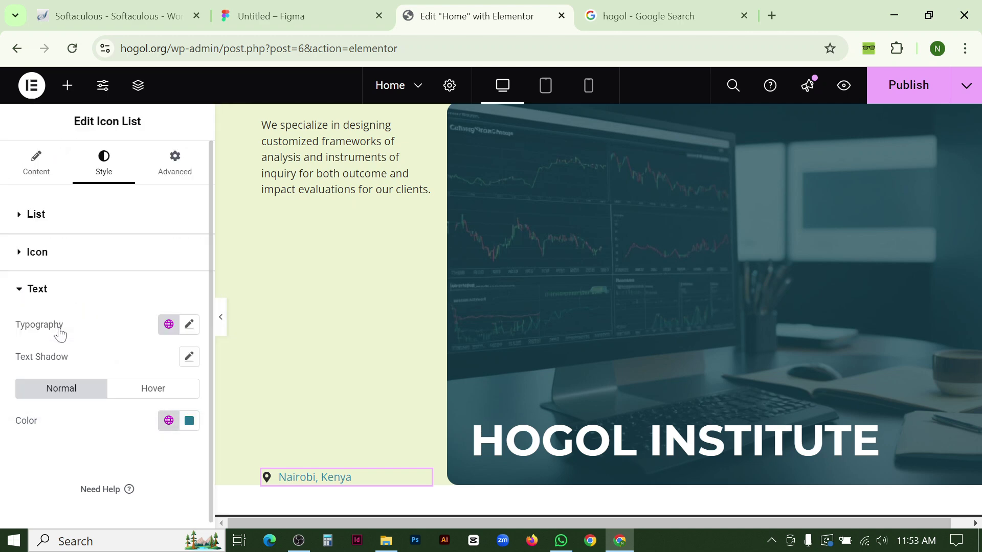
click(220, 317)
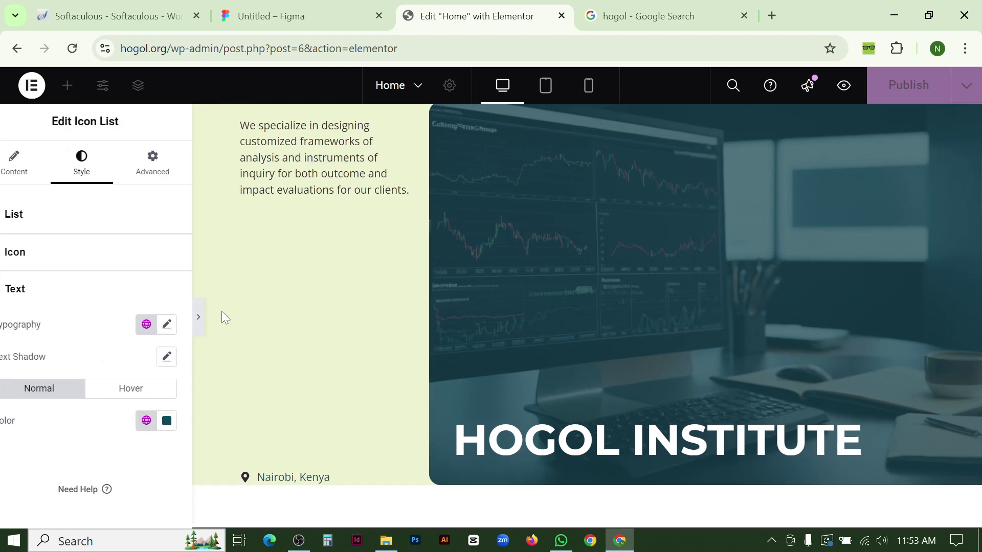
click(2, 320)
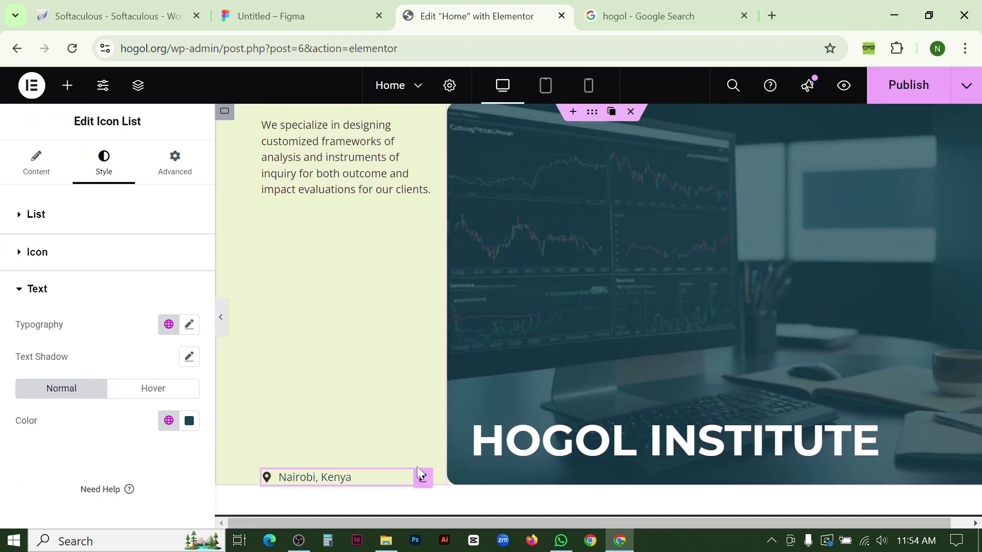
click(178, 173)
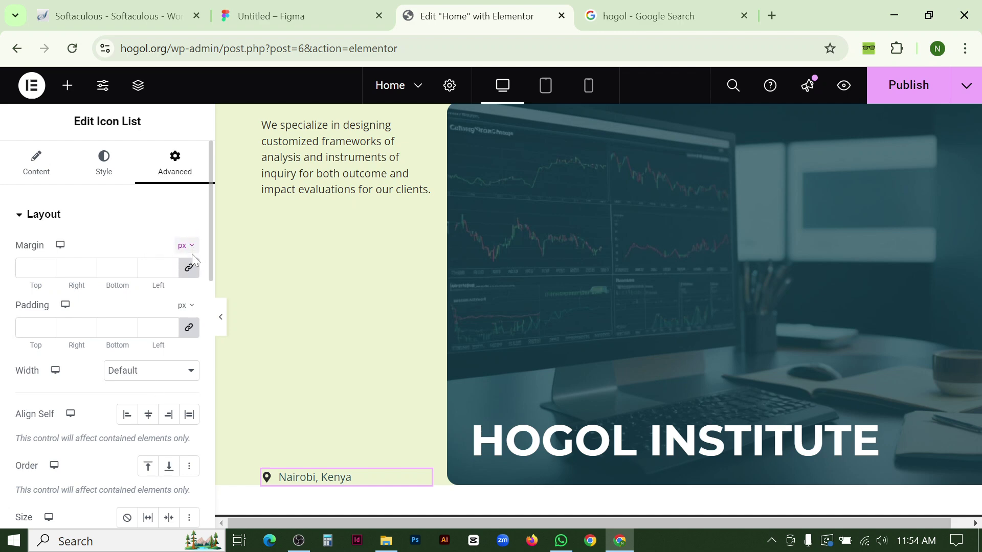
Unlink the list's padding in %, try 3 on the bottom, then reset it to 0
click(189, 327)
drag(121, 329, 86, 327)
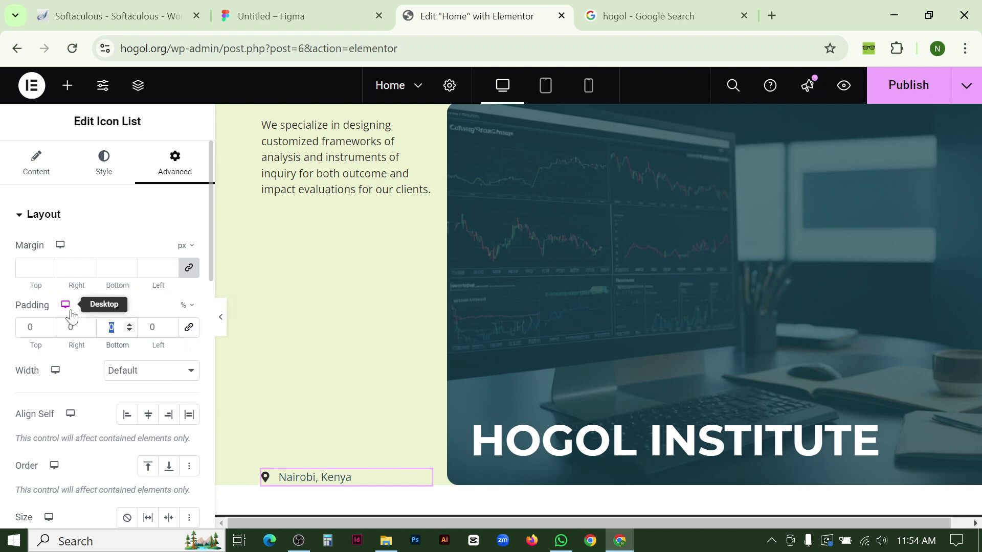
text(3)
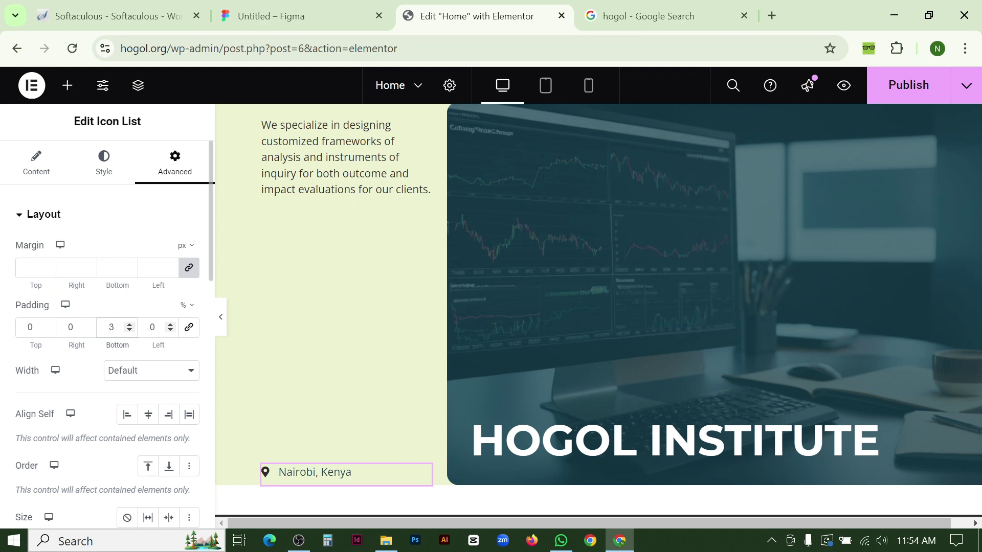
scroll(129, 324, up, 14)
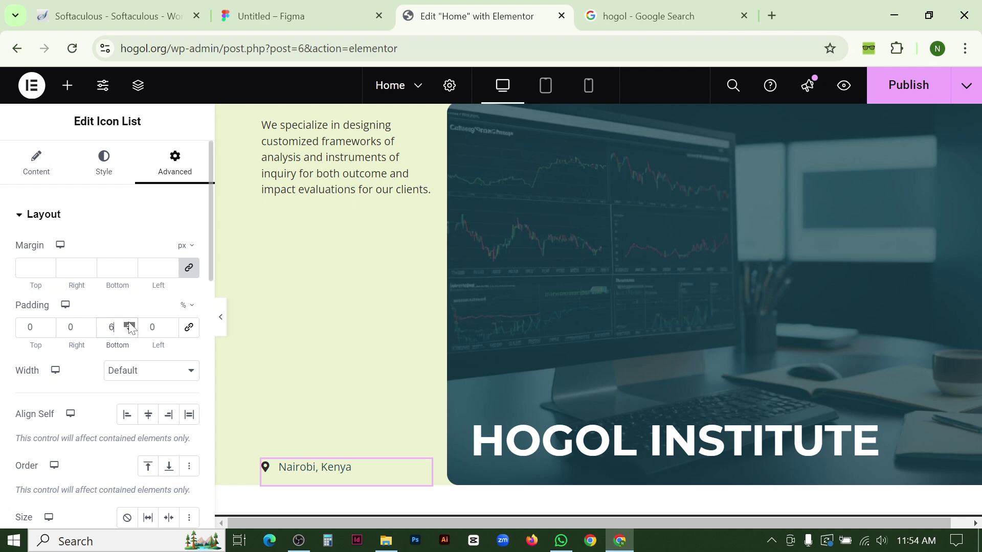
double_click(111, 327)
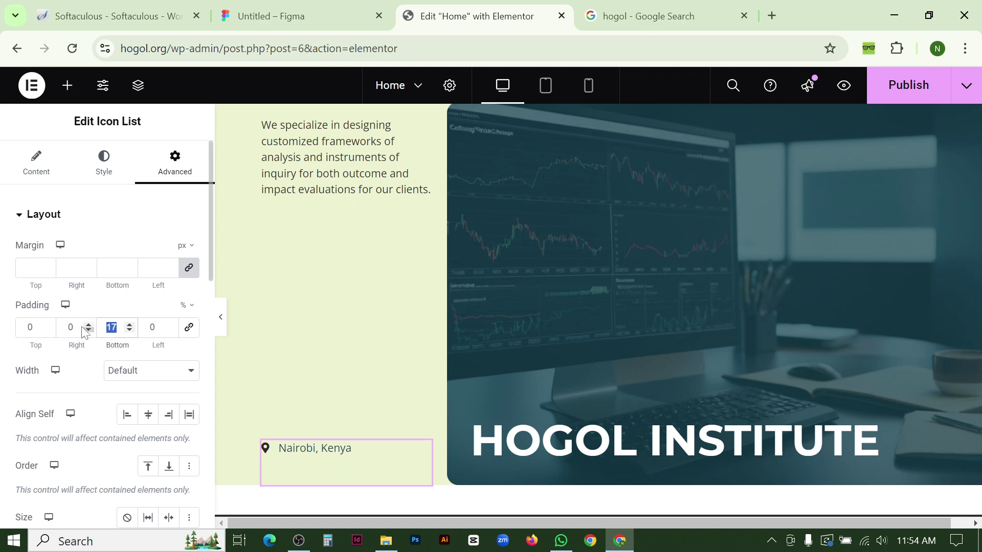
text(0)
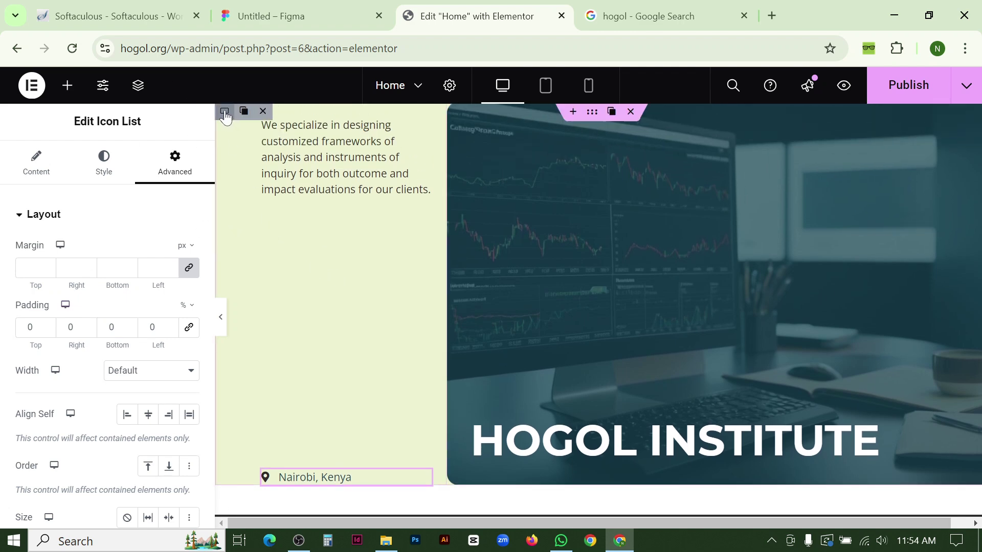
Select the hero's left text column and give it 3% bottom padding
click(224, 111)
click(171, 163)
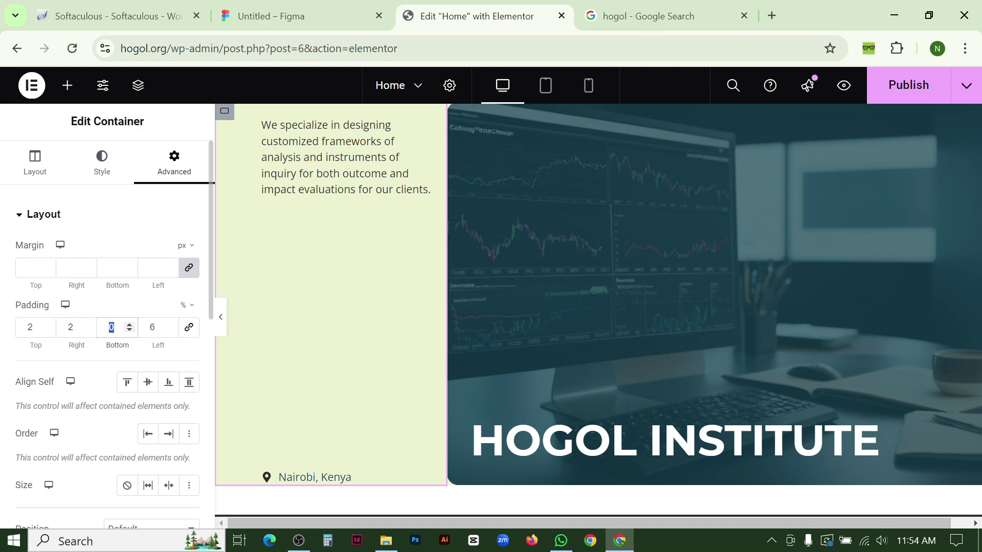
text(3)
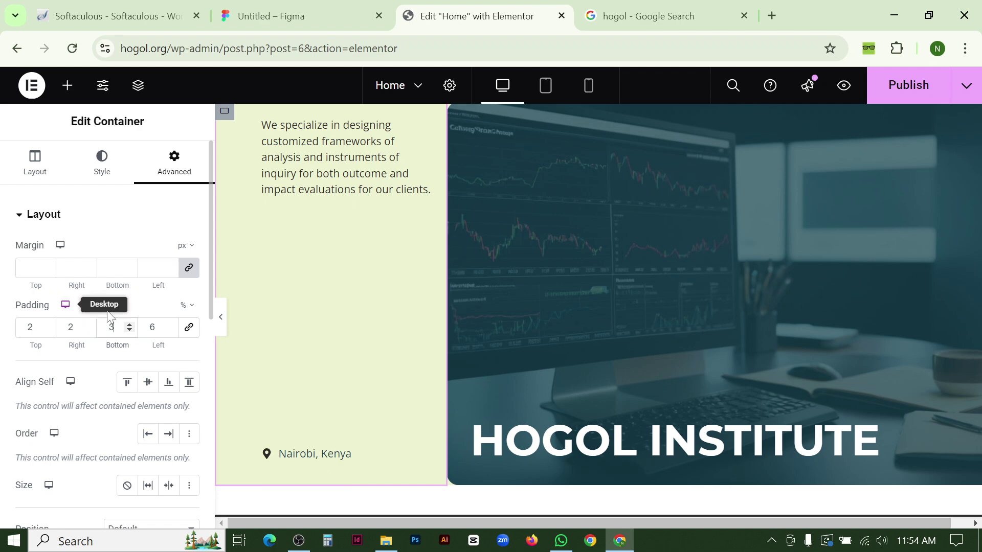
click(219, 322)
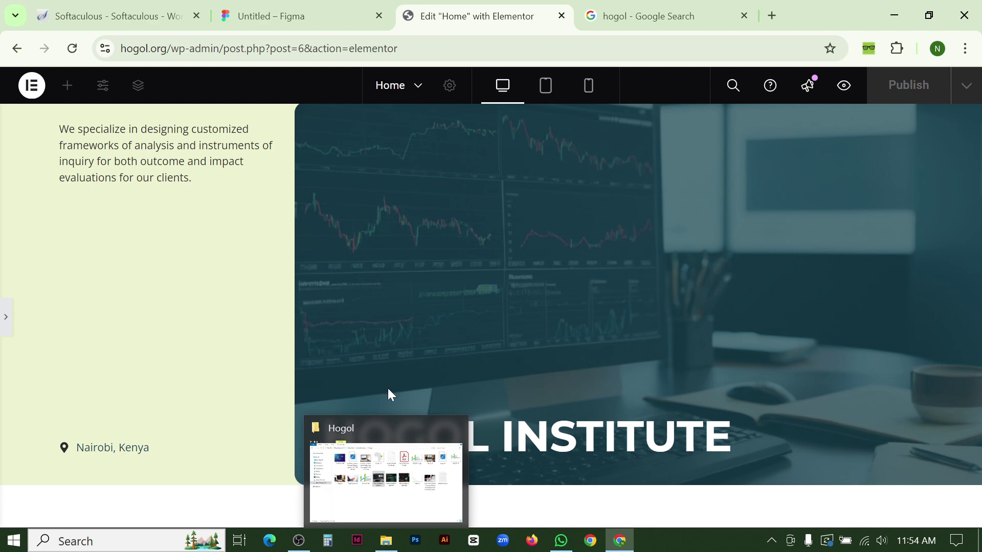
click(4, 310)
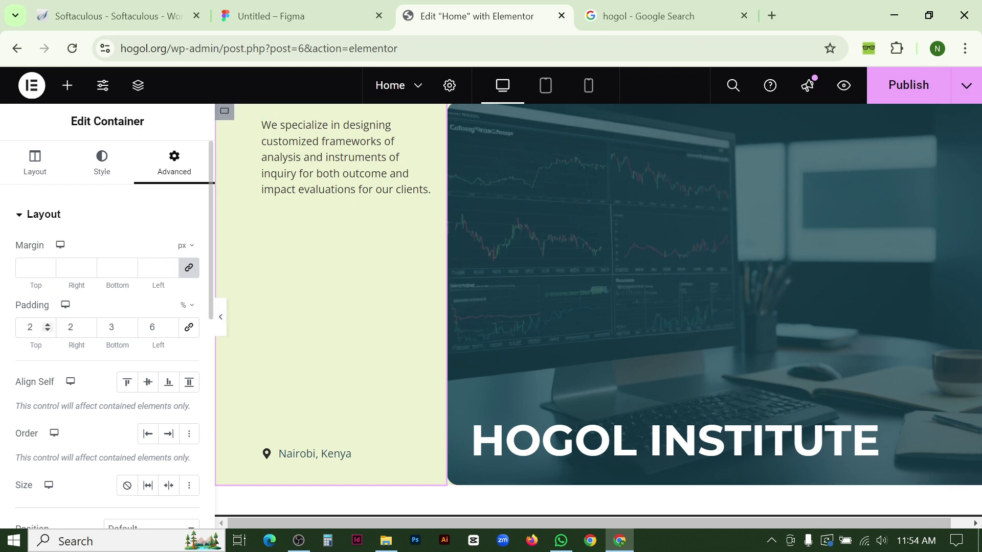
Set the column's left padding to 6% and top padding to 12%, previewing the layout
text(6)
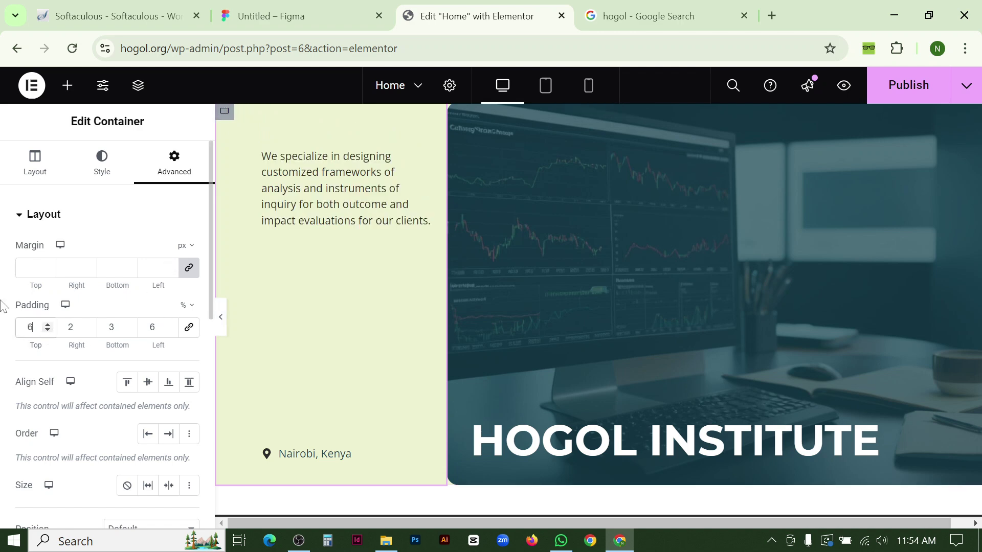
click(221, 321)
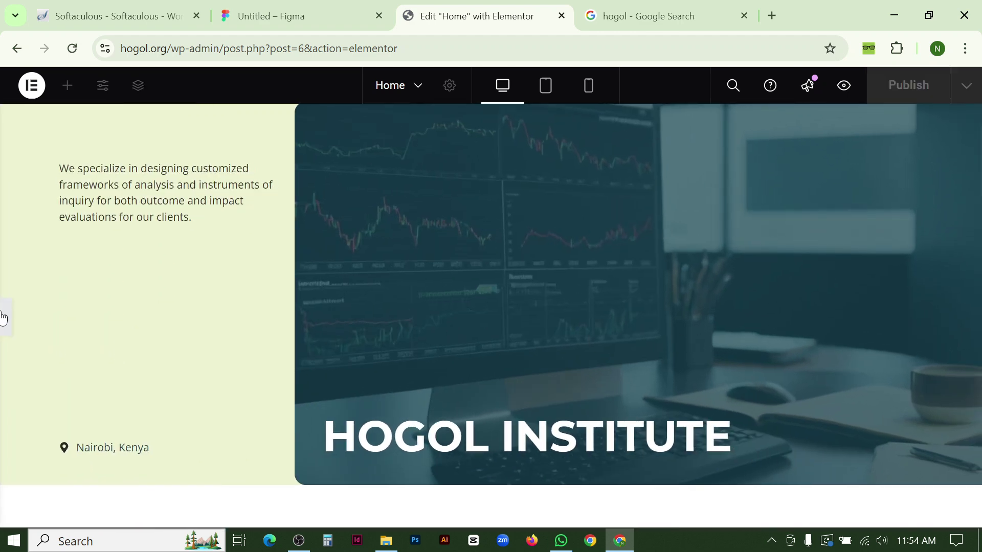
click(5, 318)
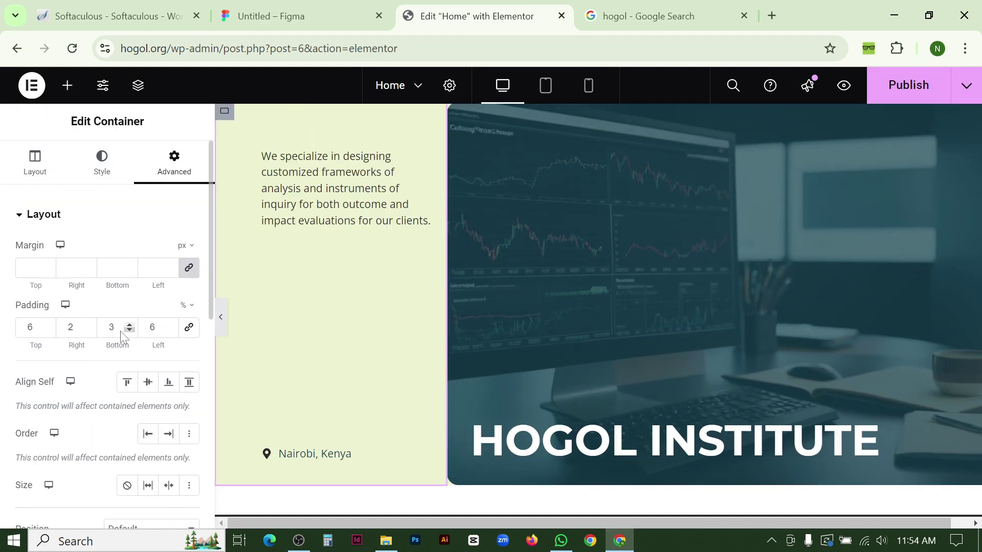
drag(35, 327, 4, 335)
text(12)
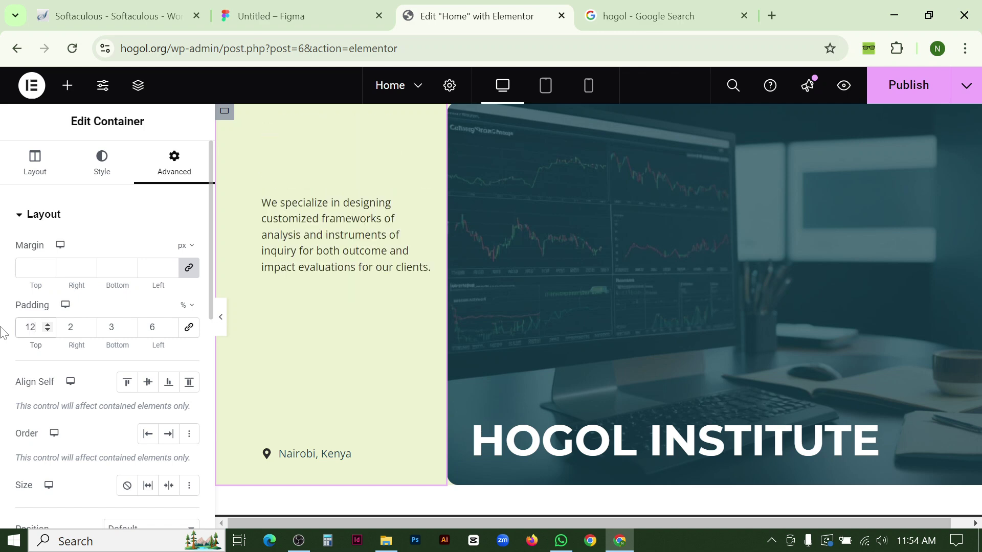
click(220, 321)
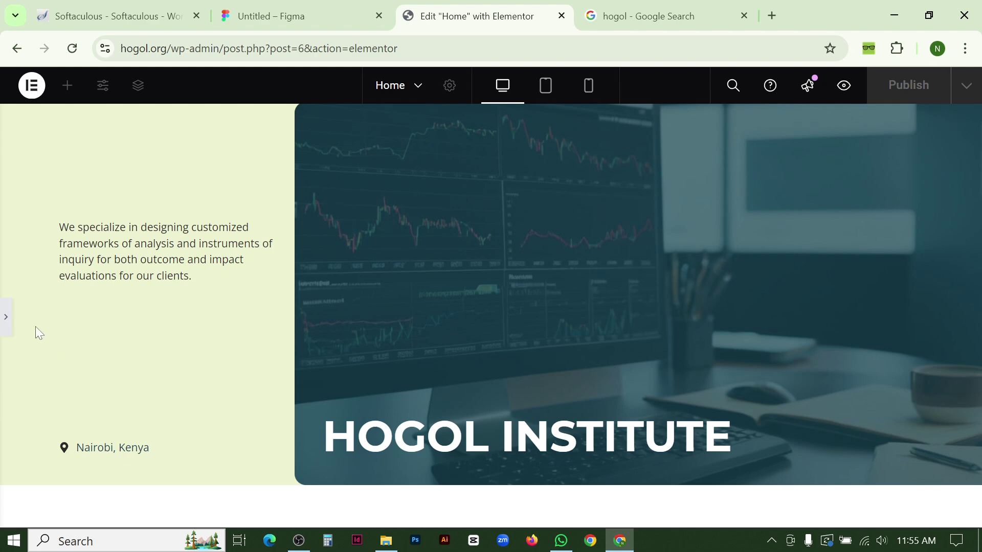
click(5, 316)
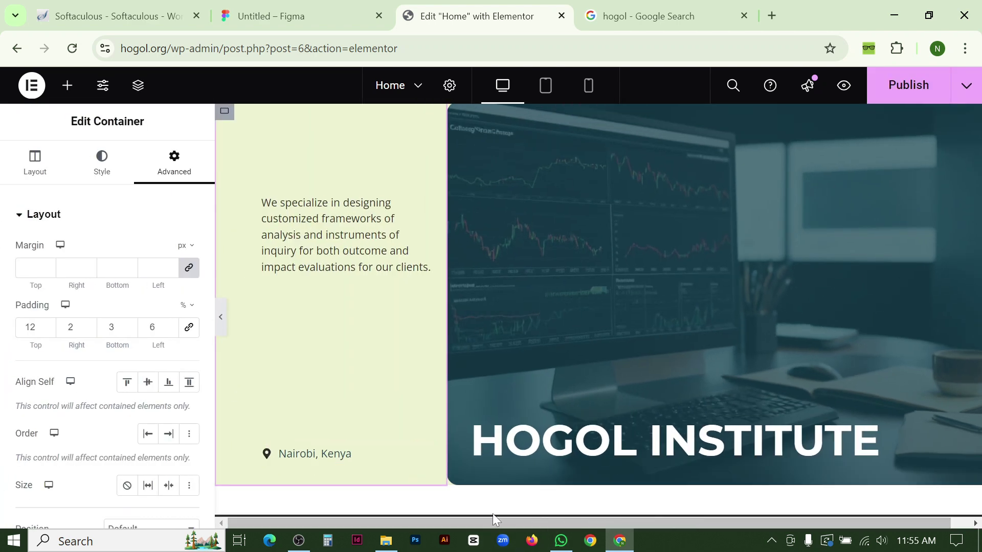
Publish the updated Home page and preview the result
click(916, 92)
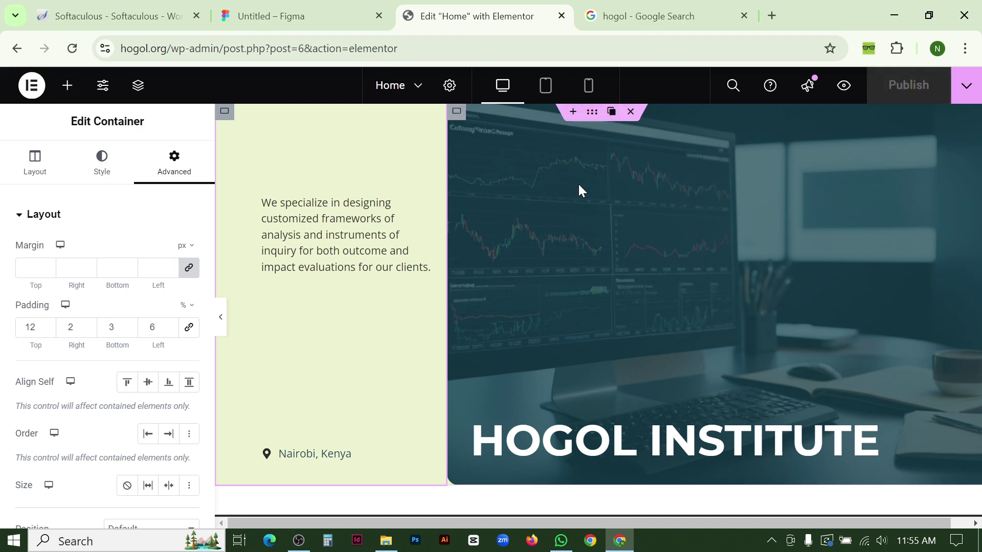
scroll(413, 350, down, 2)
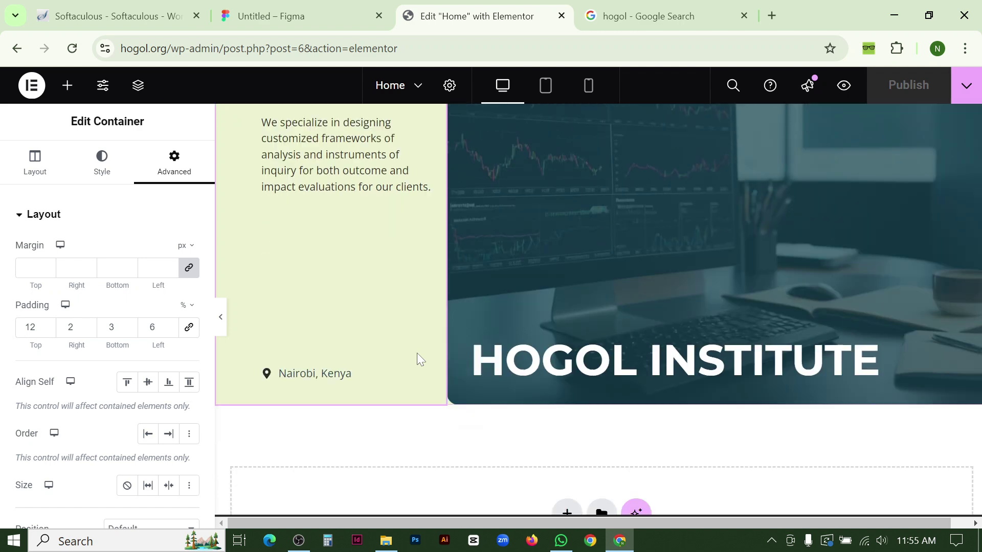
scroll(418, 351, up, 2)
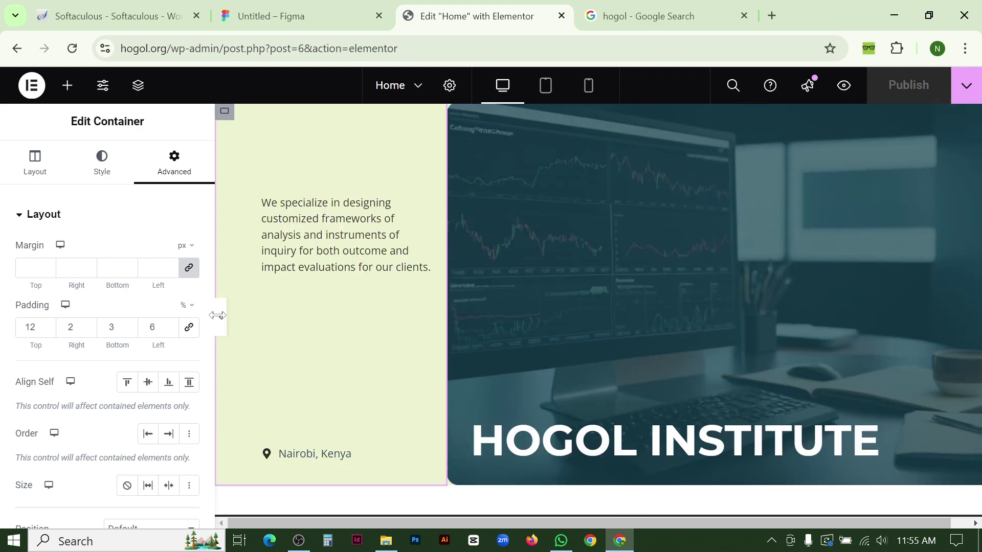
click(220, 318)
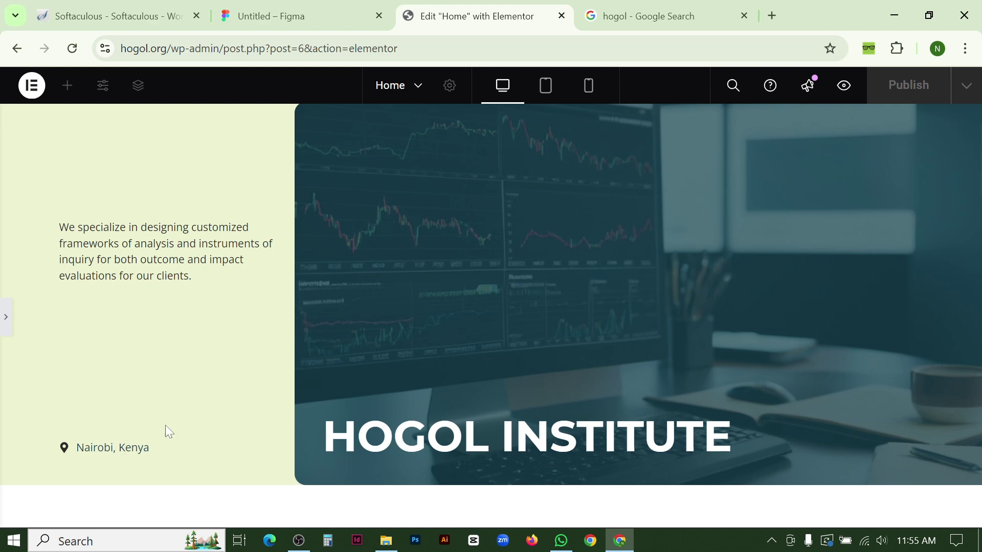
click(4, 320)
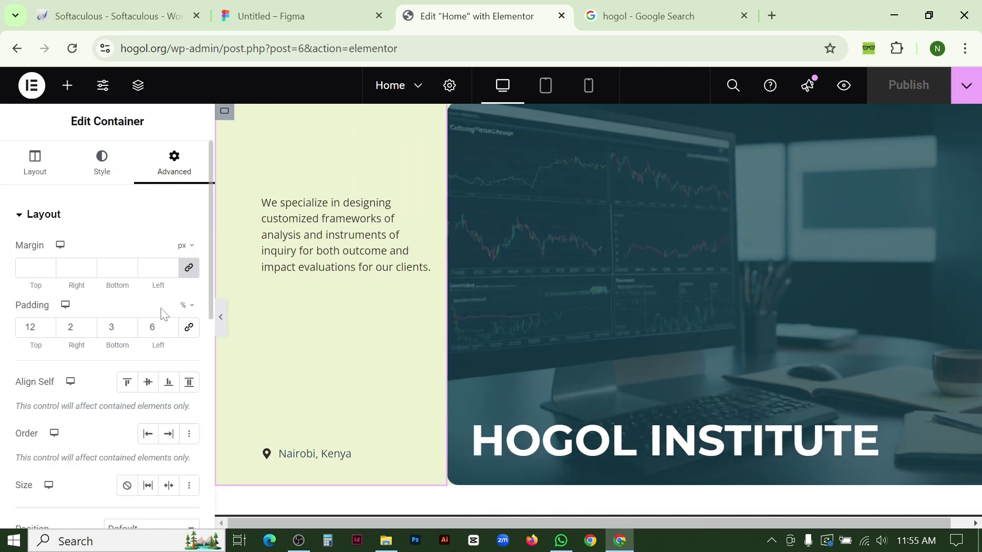
Exit Elementor to the dashboard and add a new Header template in Theme Builder
click(31, 86)
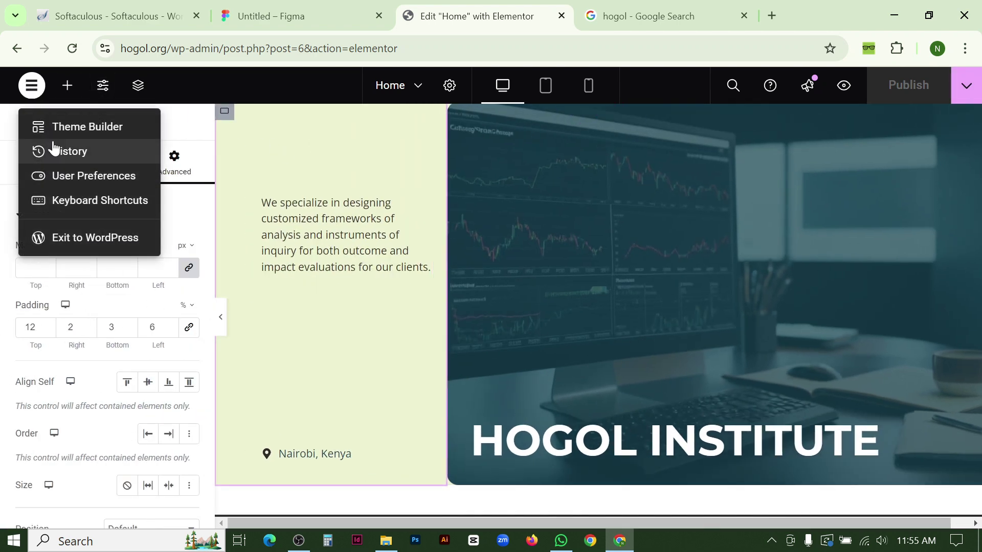
click(63, 242)
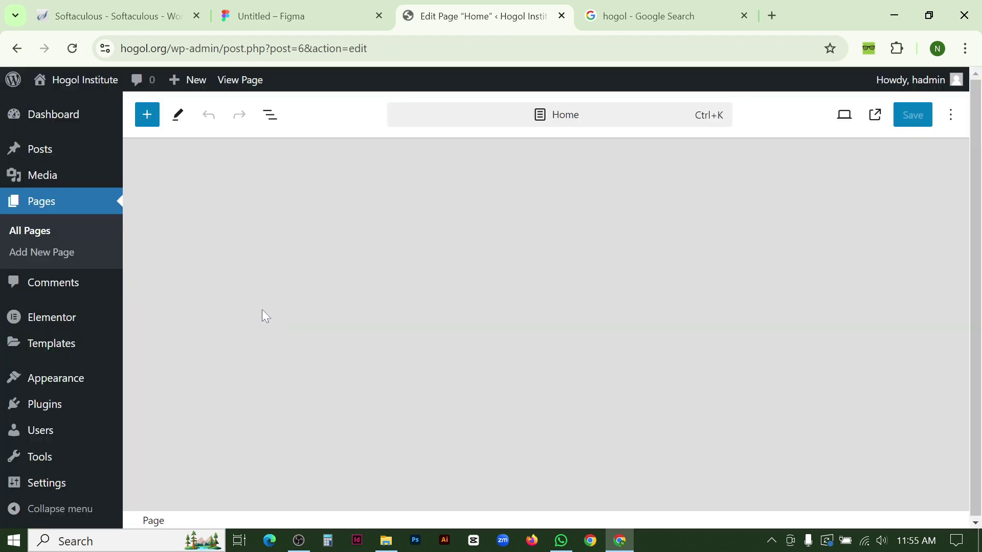
mouse_move(11, 382)
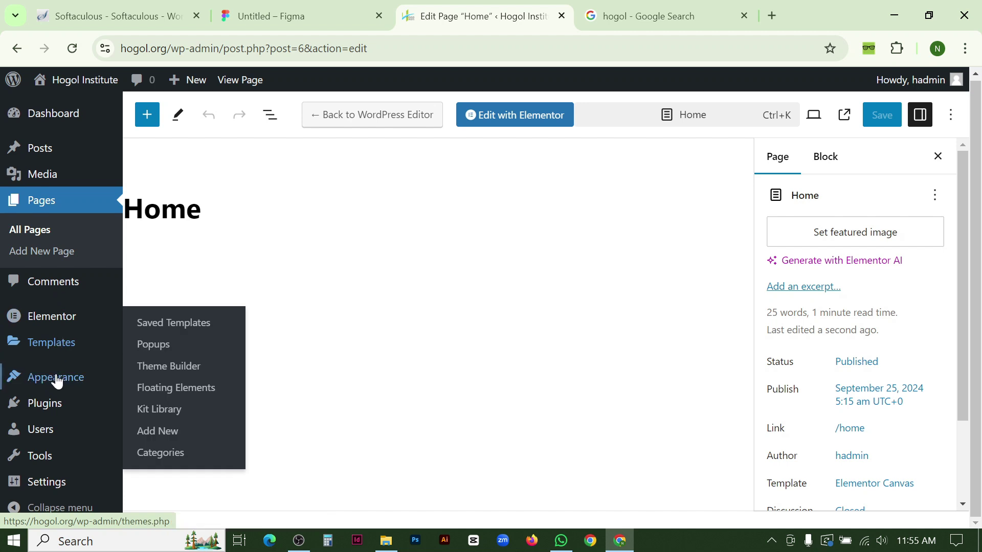
mouse_move(55, 329)
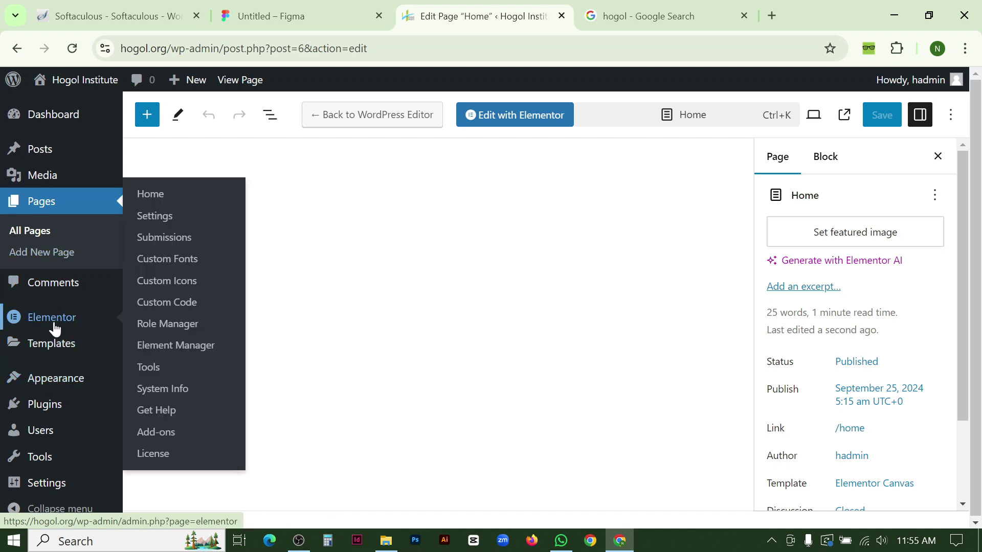
mouse_move(47, 347)
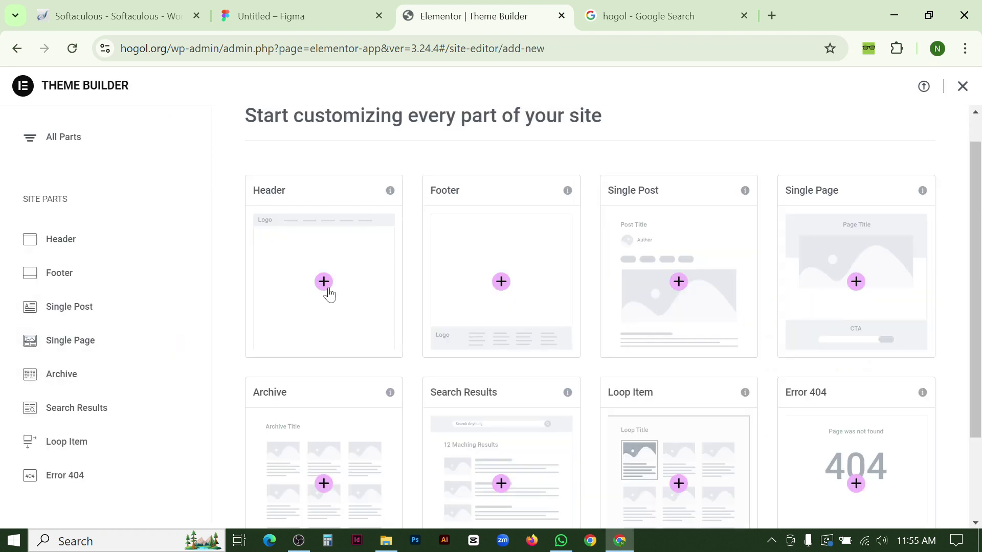
click(314, 286)
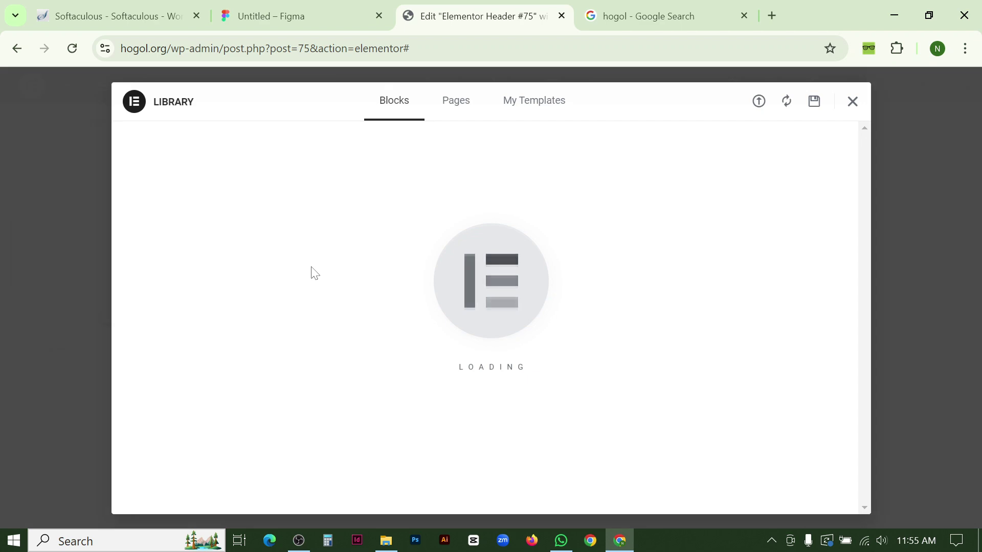
Dismiss the template library and add a full-width two-column flexbox container to the header
click(853, 102)
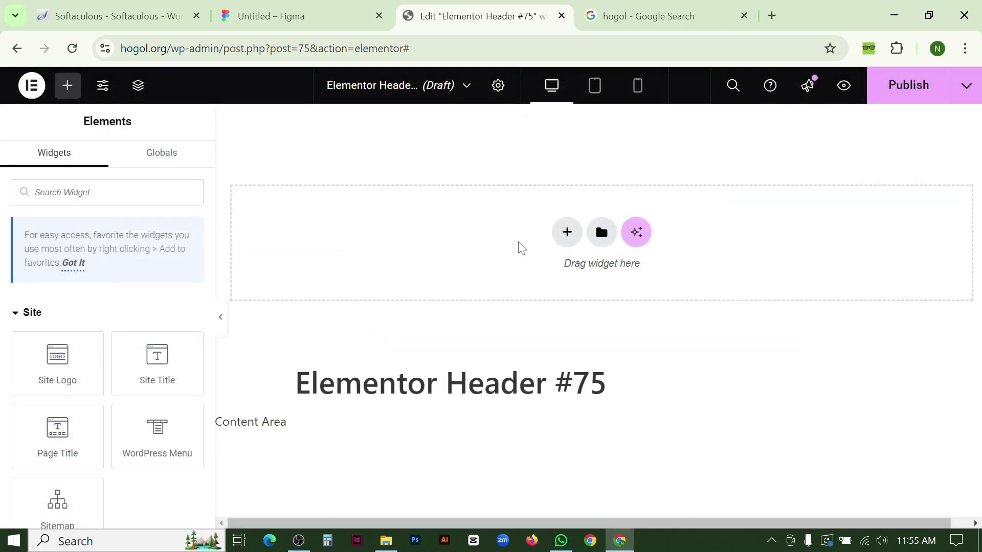
click(567, 232)
click(560, 264)
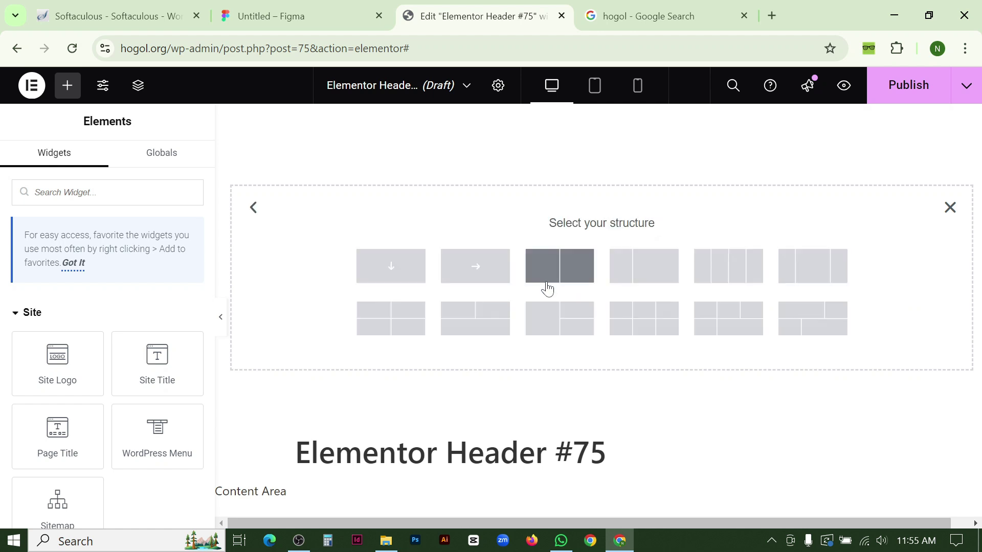
click(560, 277)
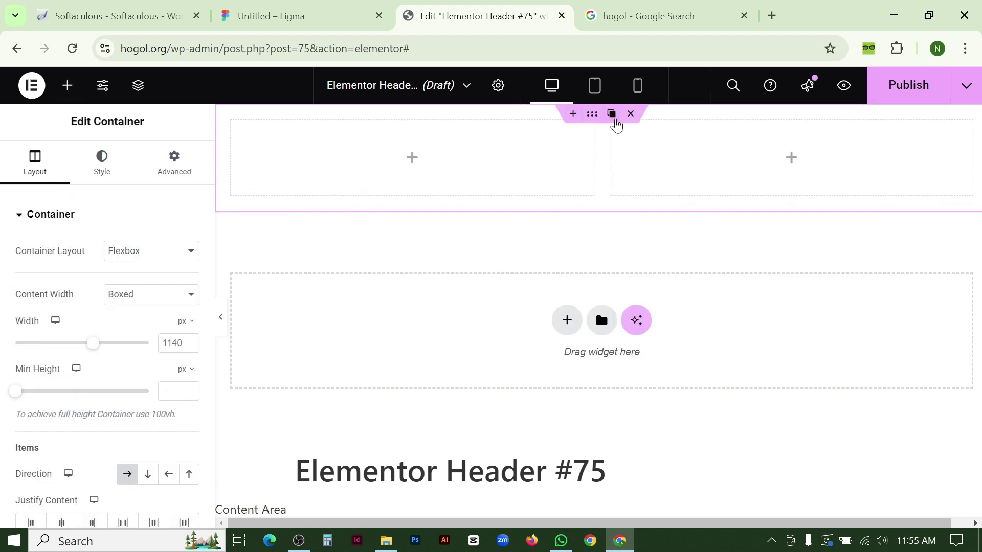
click(151, 294)
click(132, 331)
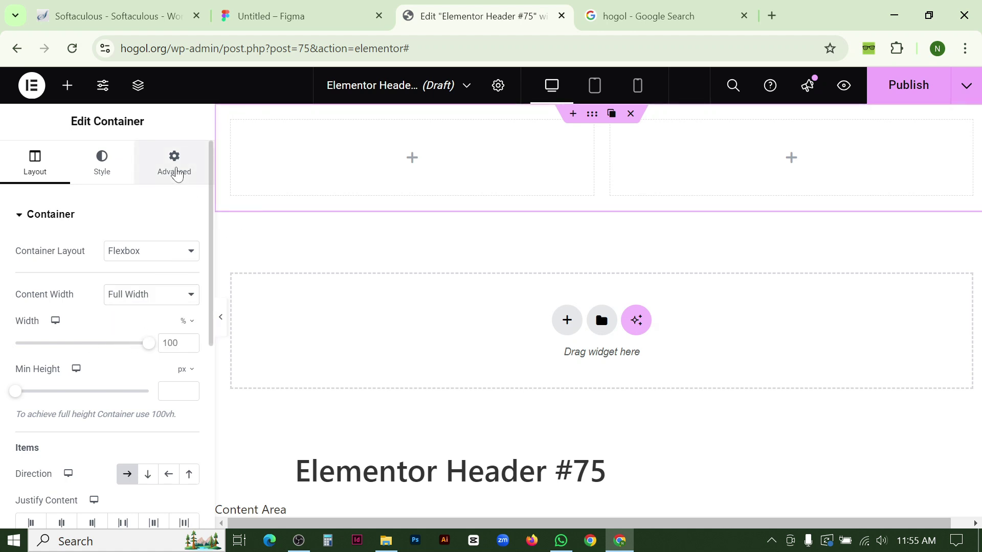
Give the header container 6% left and right padding with 0% top and bottom
click(177, 174)
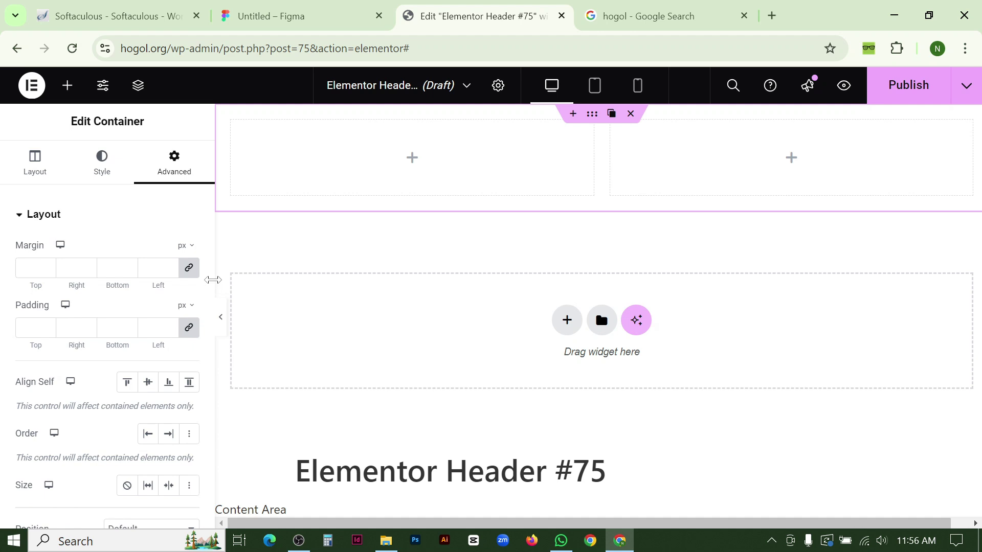
click(187, 306)
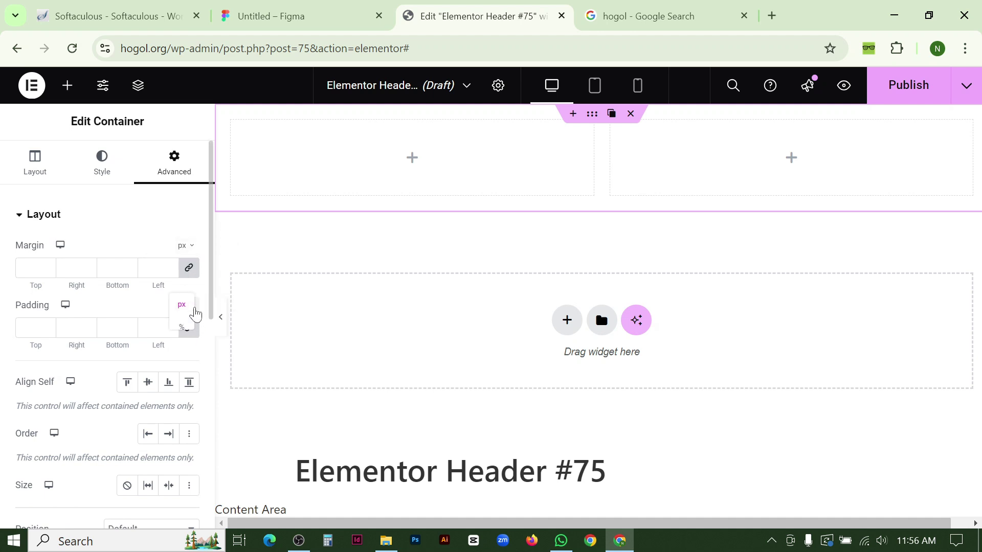
click(184, 328)
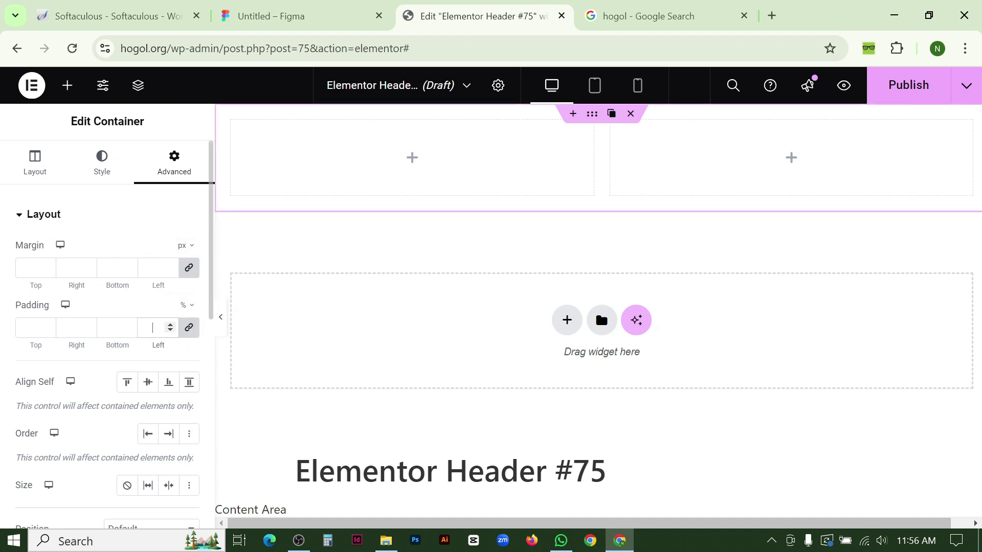
click(152, 328)
text(65)
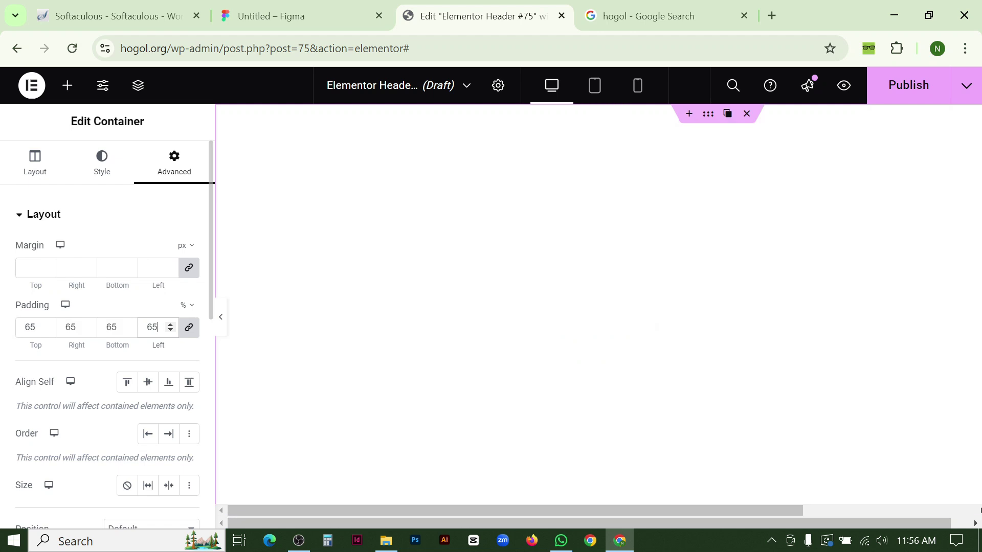
key(BackSpace)
key(BackSpace)
text(6)
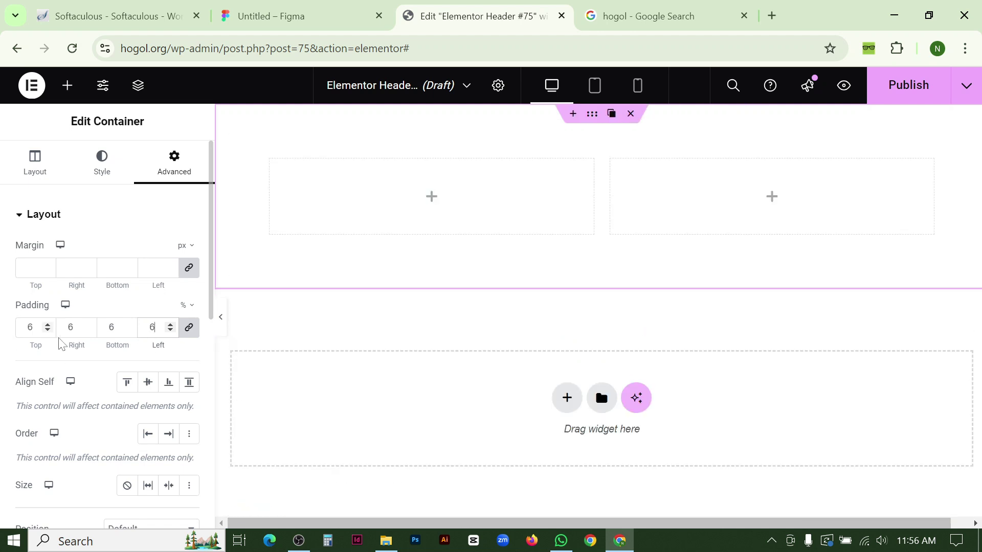
click(188, 327)
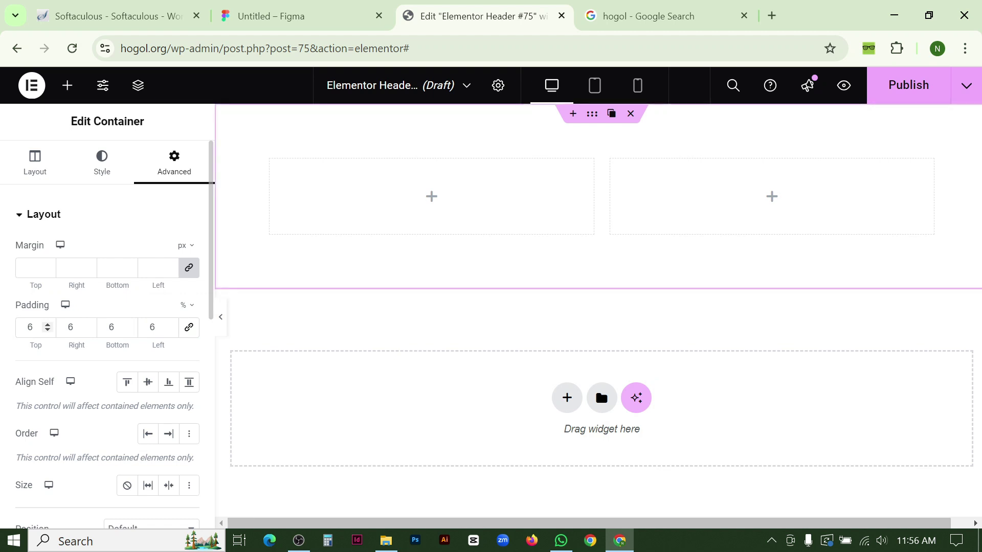
text(0)
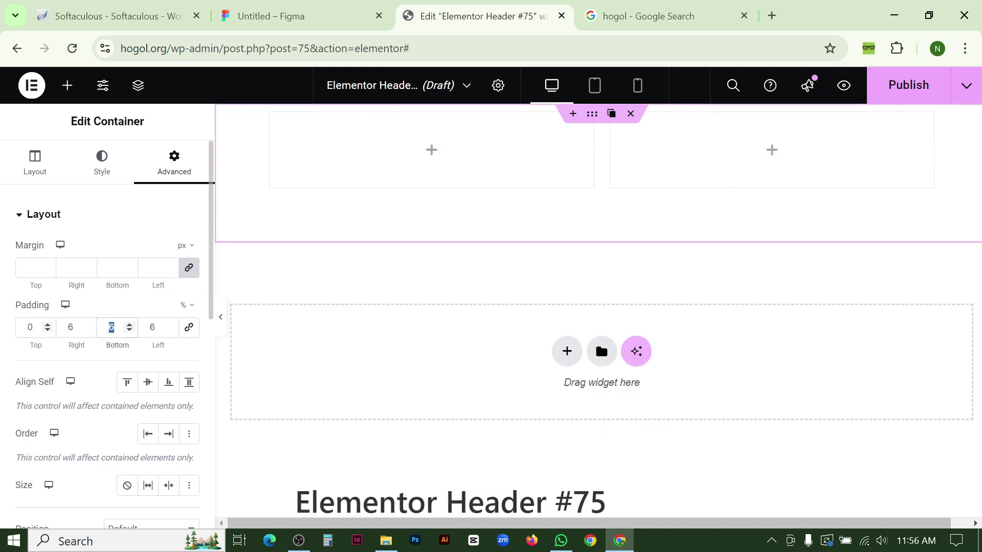
text(0)
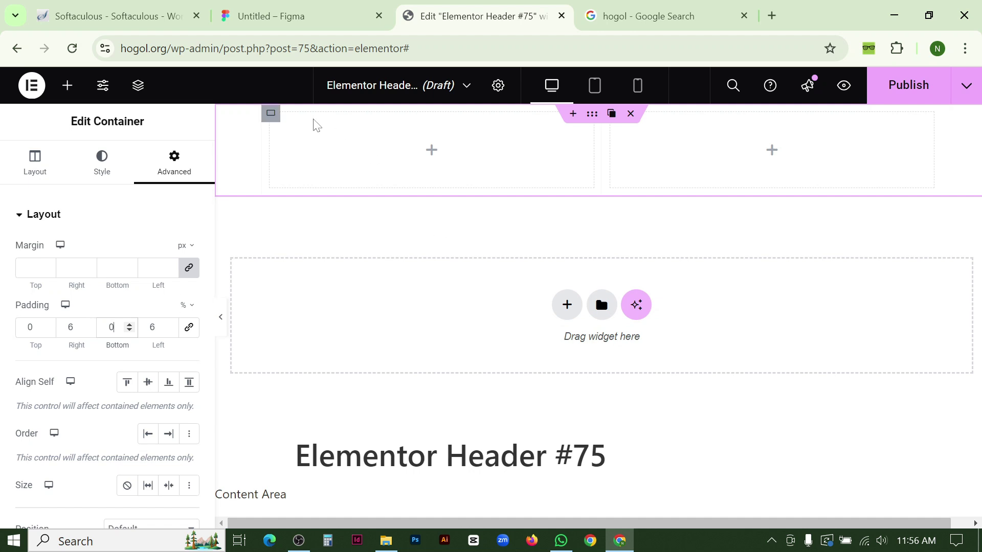
Set the left inner column width to 30% and the right column to 70%
click(271, 114)
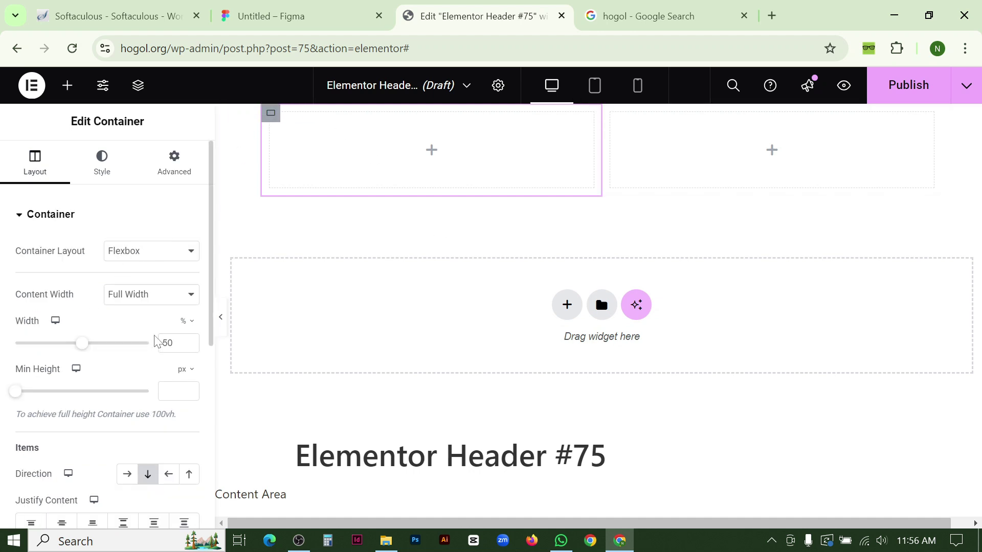
text(330)
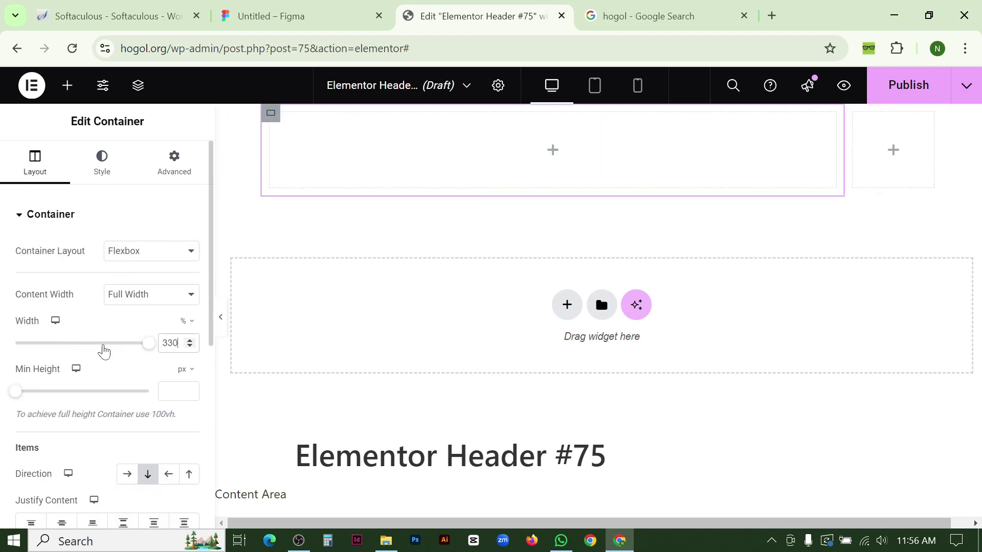
key(BackSpace)
key(BackSpace)
text(0)
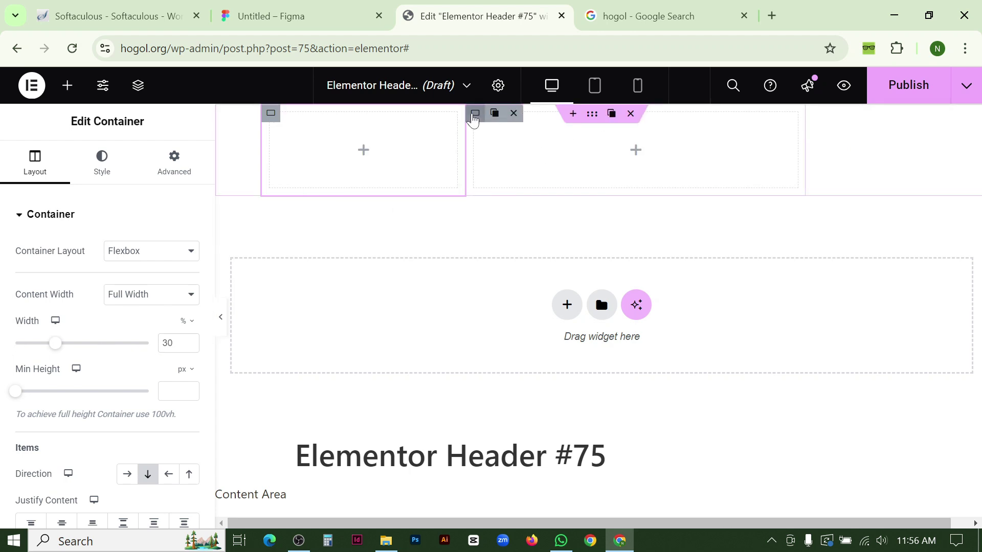
click(475, 112)
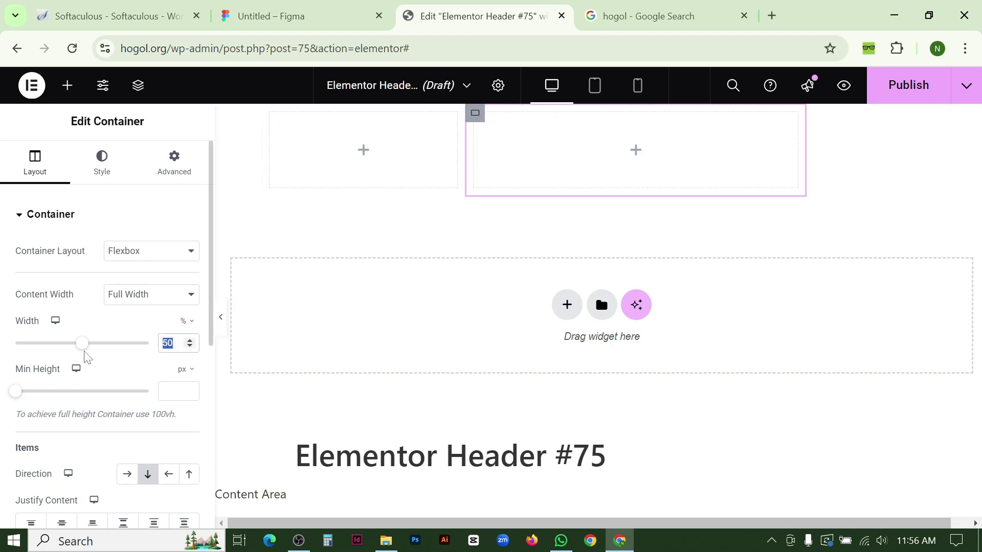
text(70)
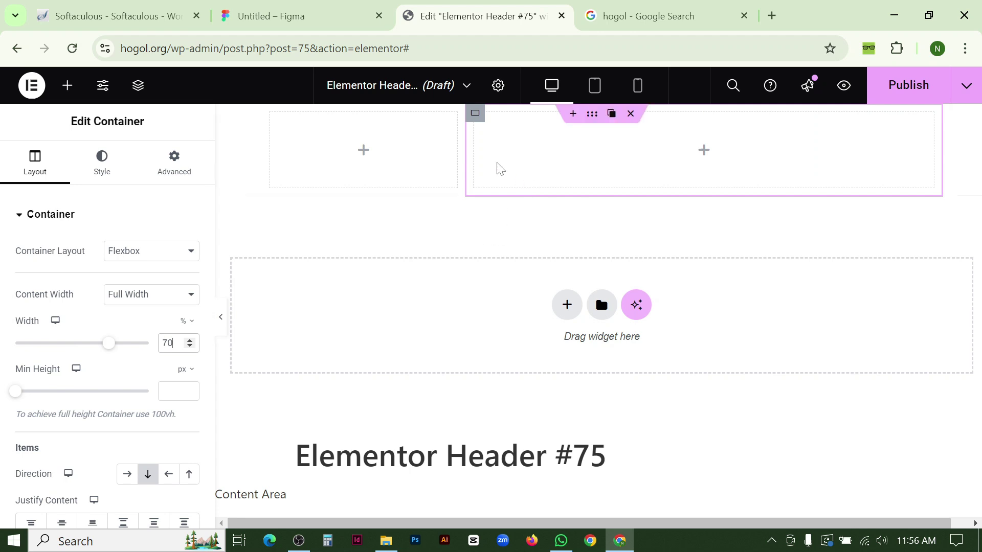
click(269, 117)
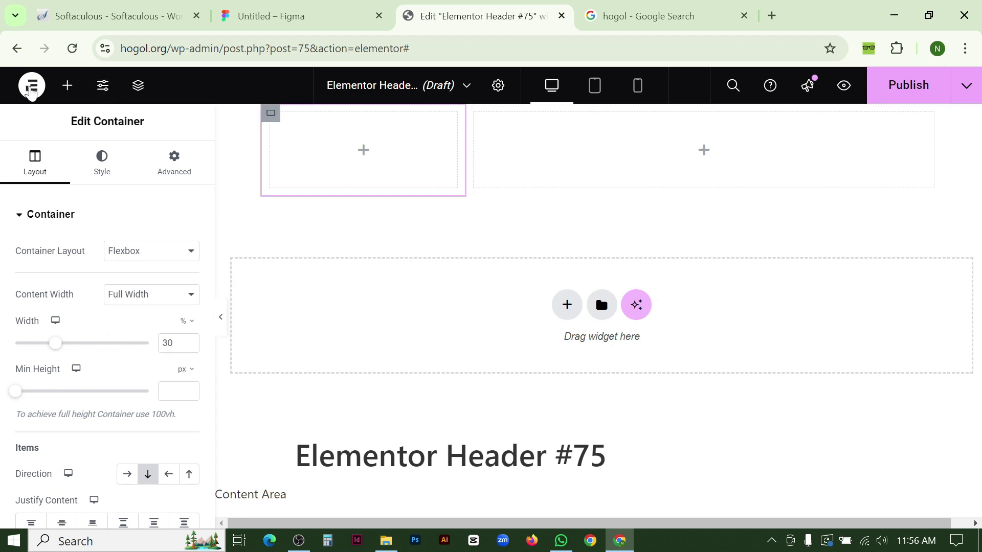
click(67, 88)
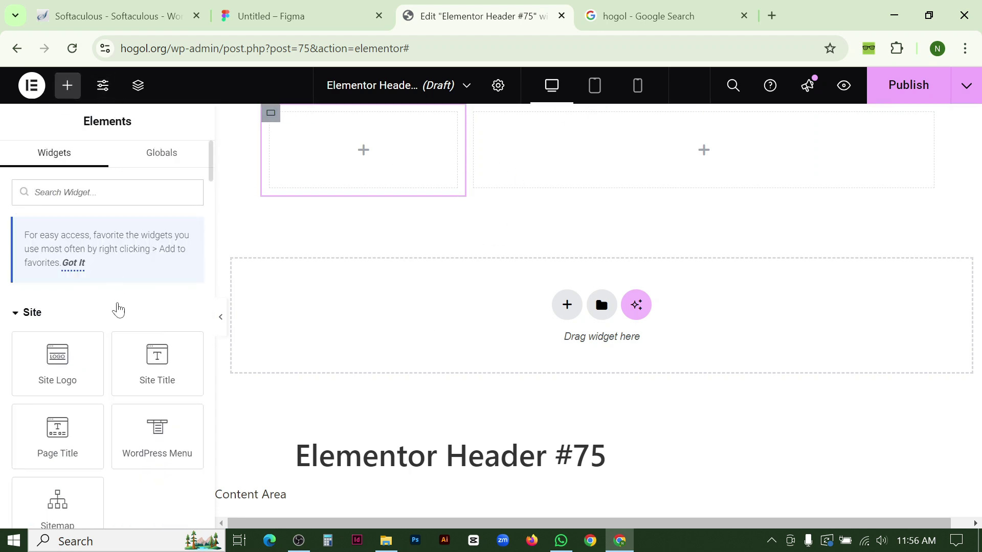
Place a Site Logo widget in the left header column
scroll(132, 332, down, 5)
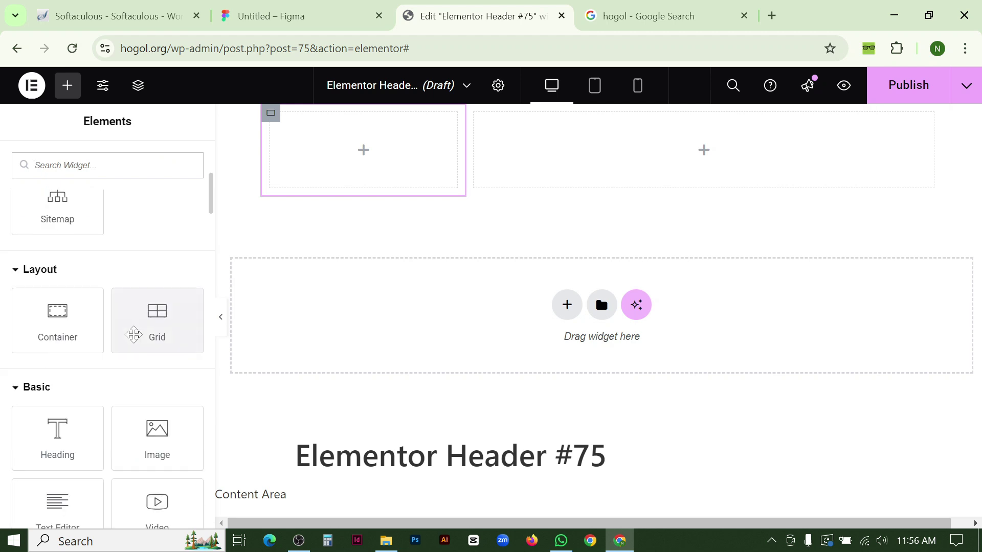
scroll(132, 334, up, 2)
scroll(133, 343, up, 4)
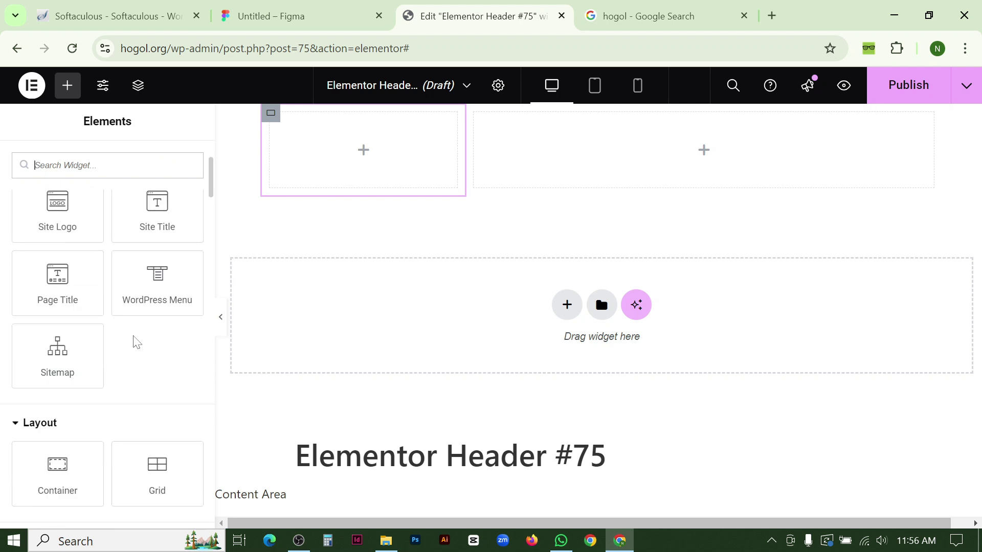
scroll(157, 357, up, 2)
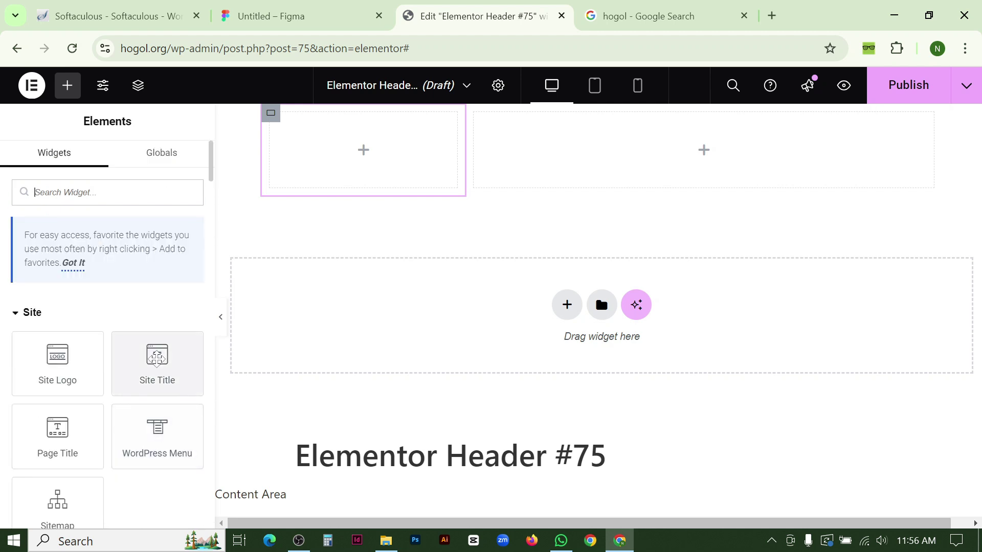
drag(66, 373, 361, 175)
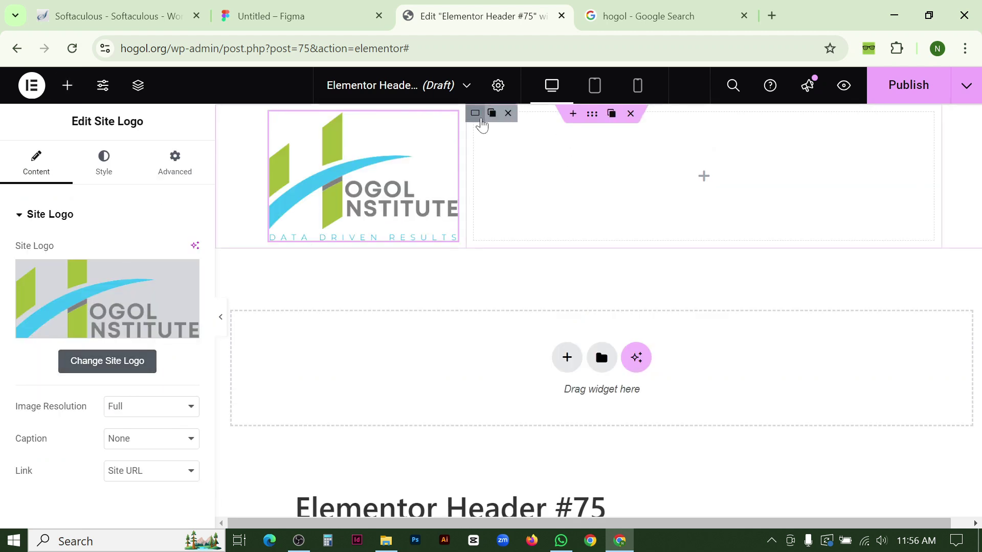
Add the WordPress Menu widget to the right column and set its direction to Row
click(475, 112)
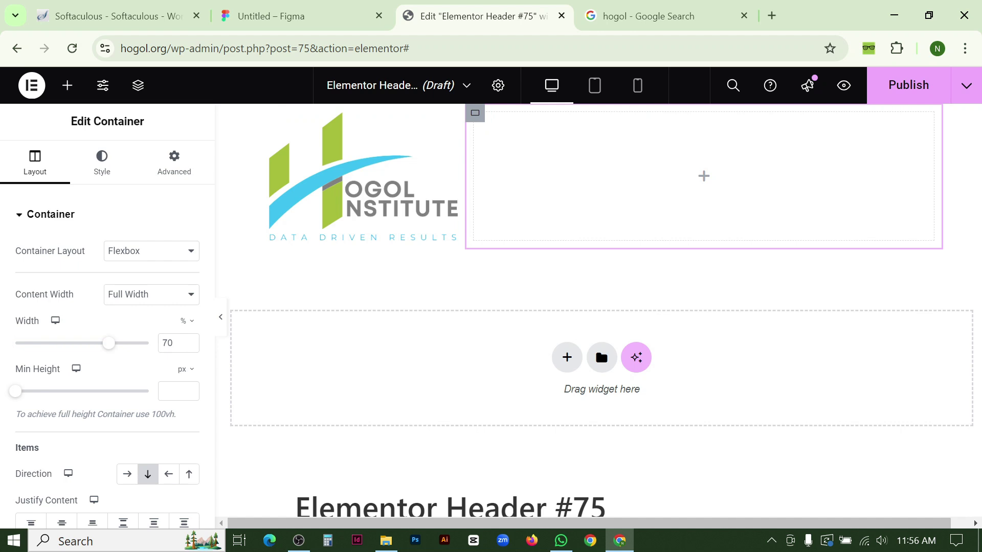
click(67, 85)
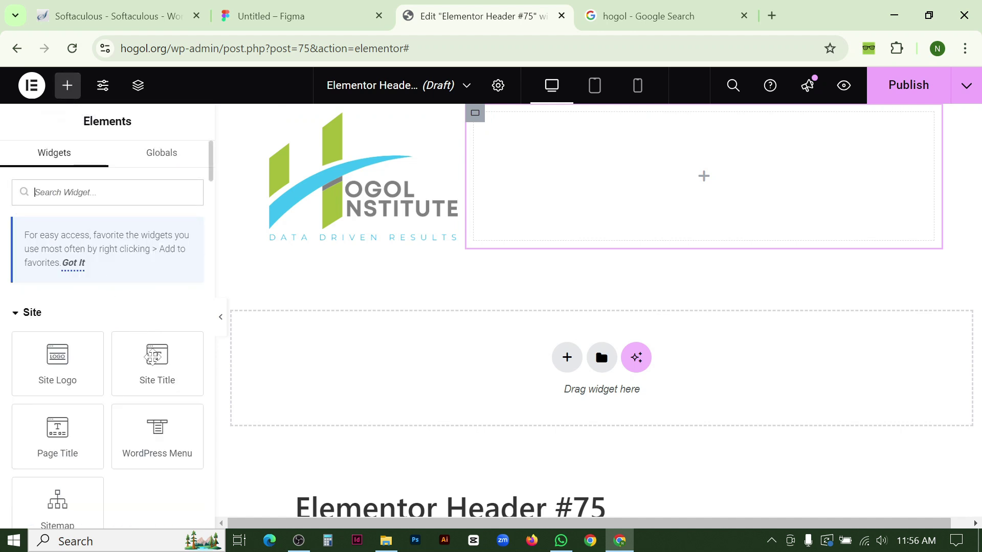
drag(157, 432, 569, 185)
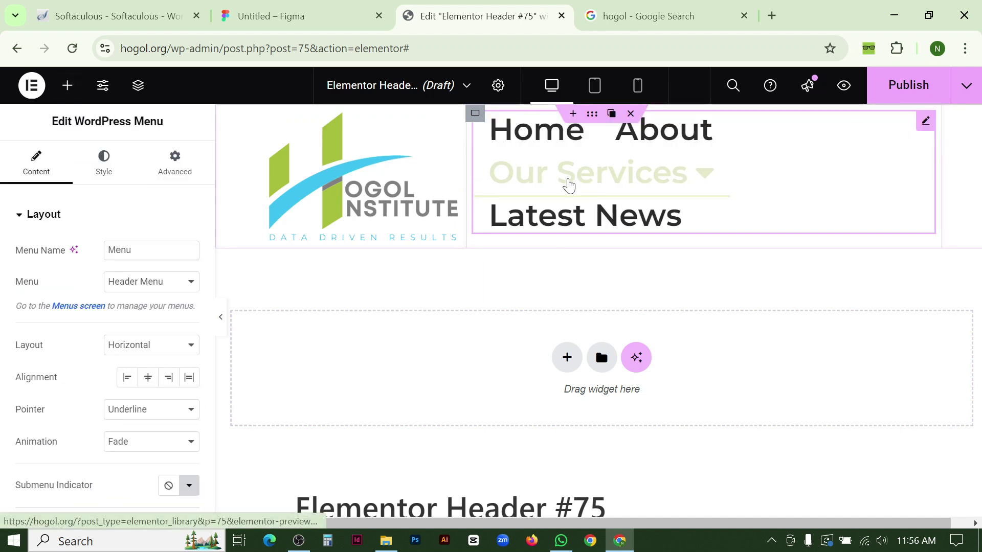
click(475, 113)
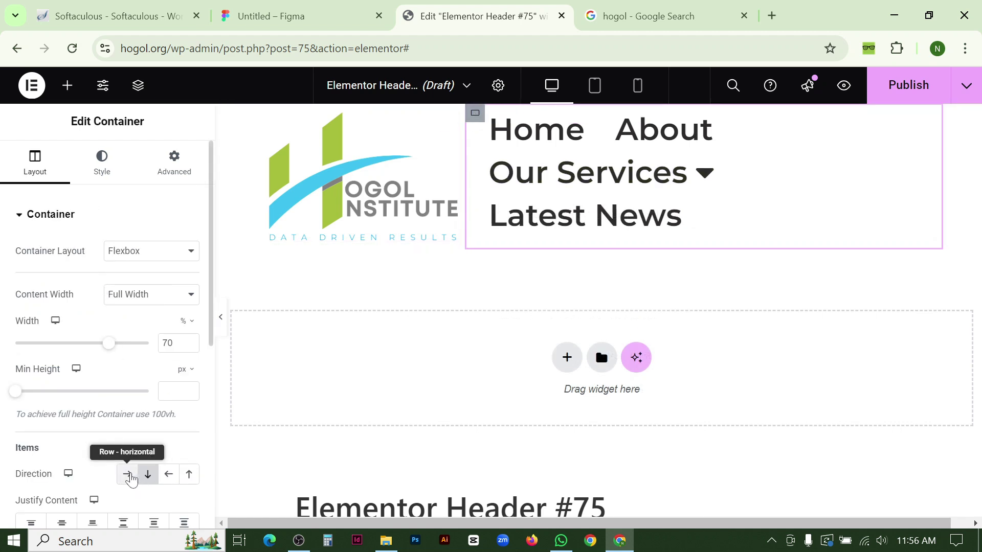
click(128, 475)
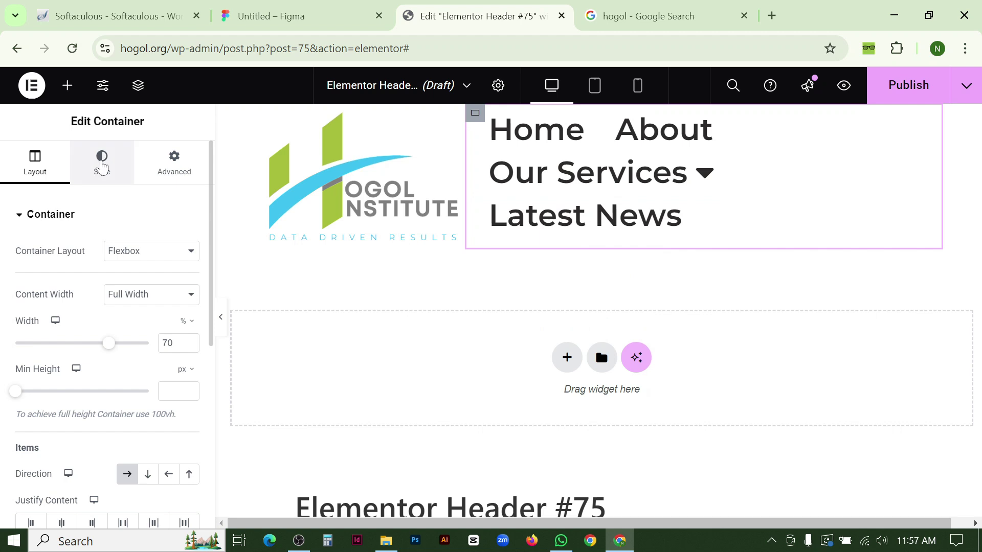
click(101, 159)
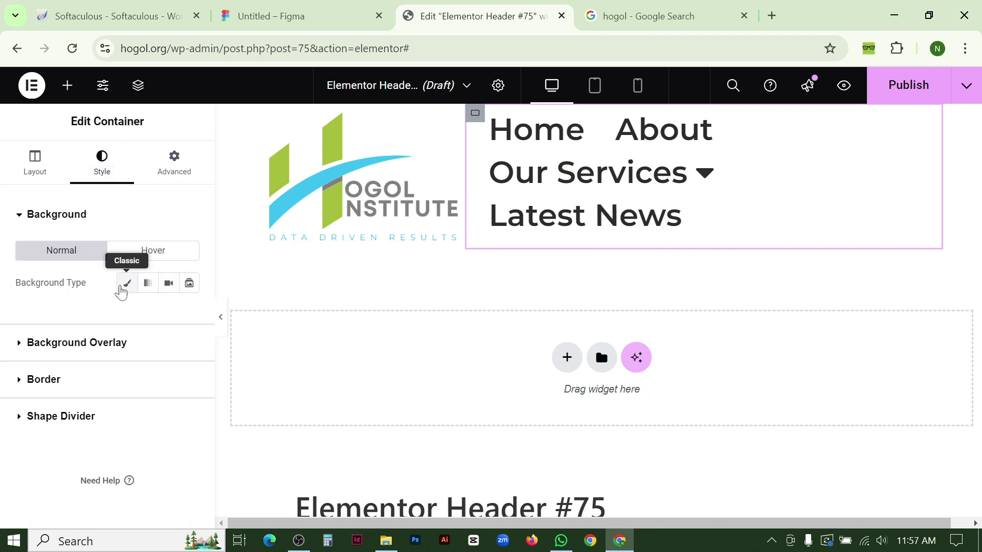
Style the menu typography with the global Text font
click(925, 124)
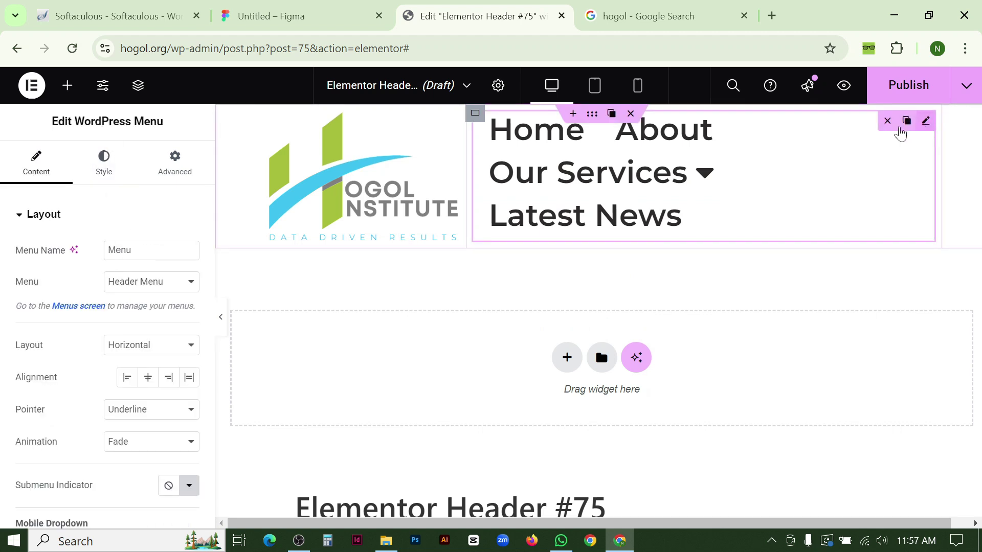
click(102, 162)
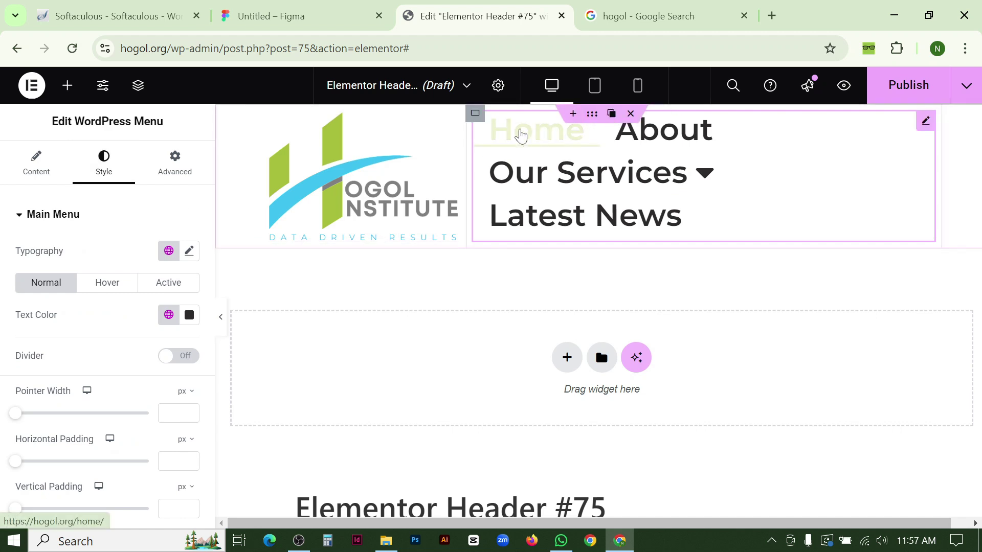
scroll(153, 389, down, 5)
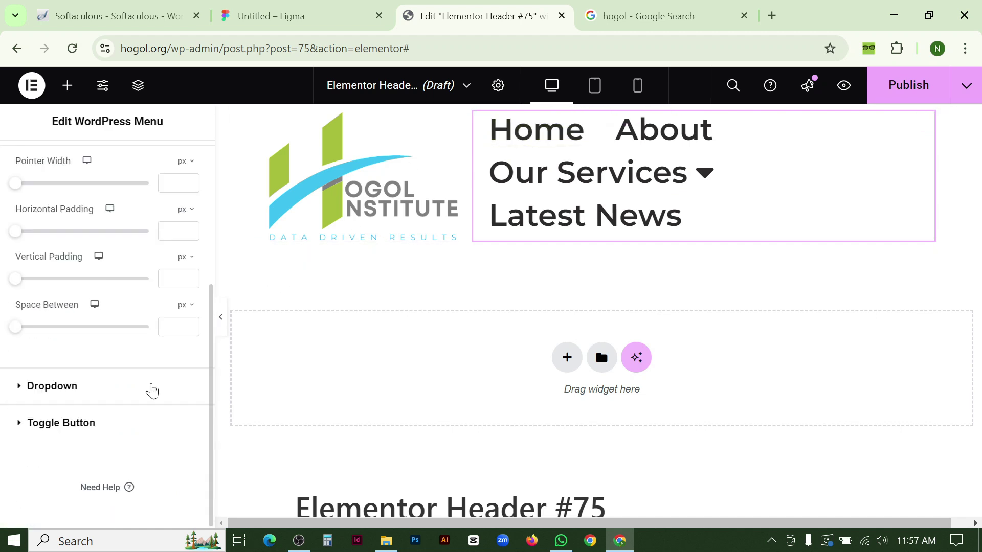
scroll(147, 383, up, 5)
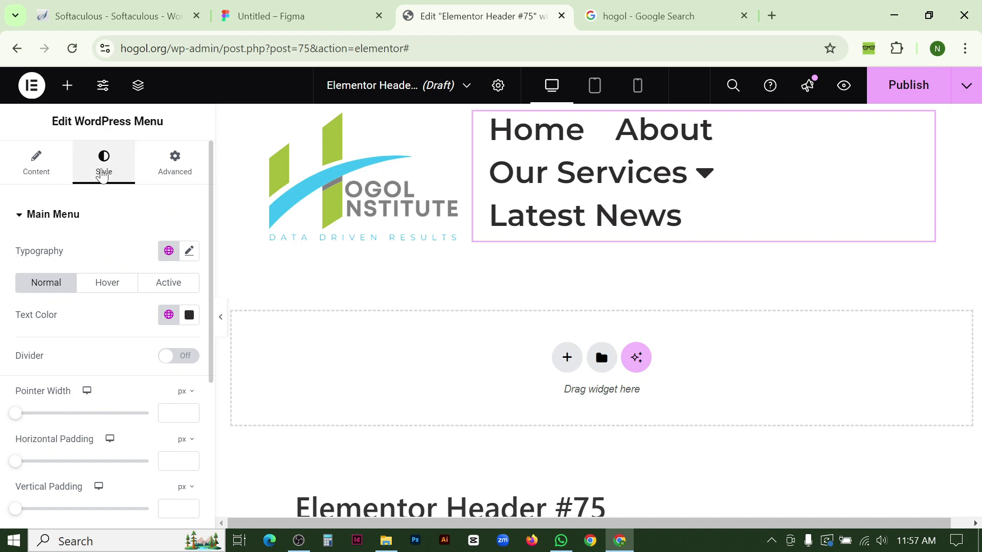
click(169, 252)
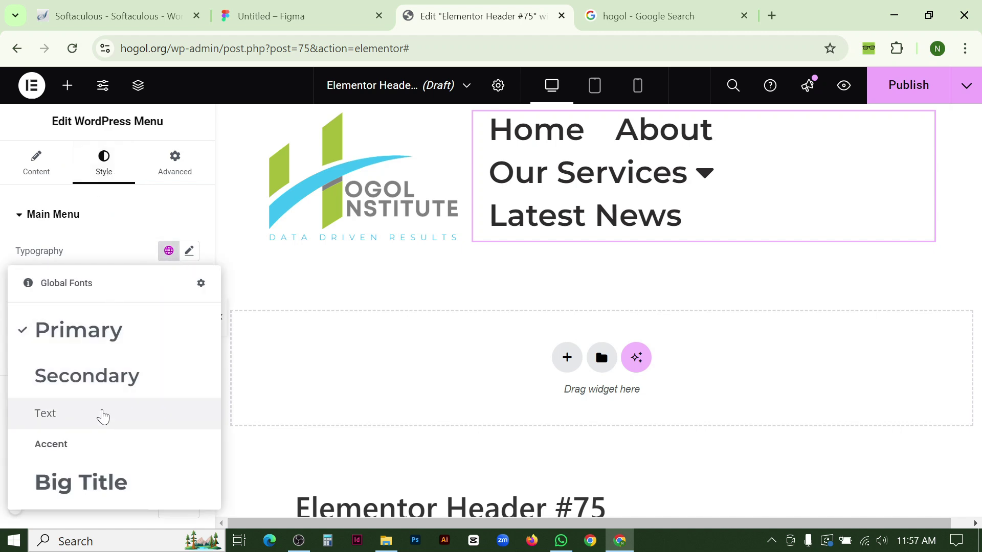
click(45, 417)
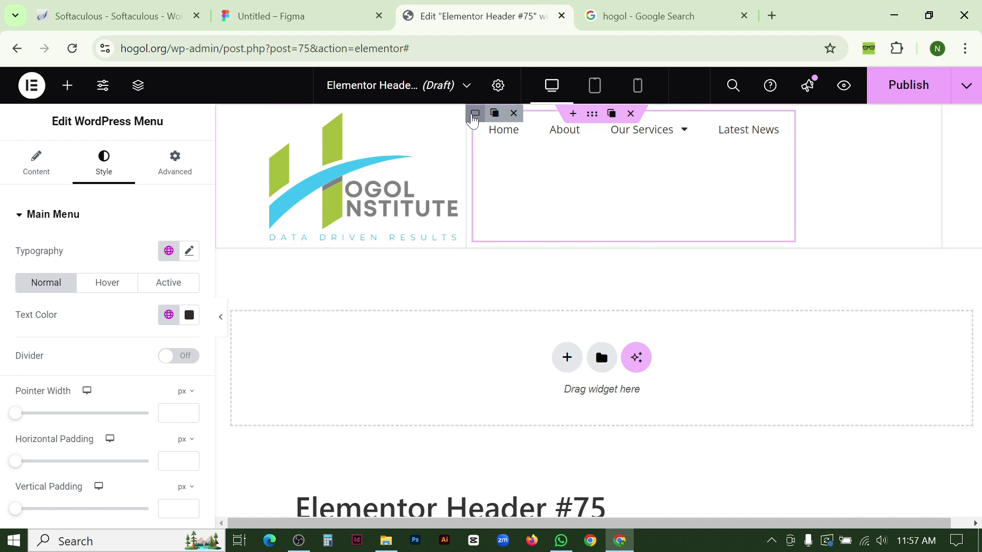
click(474, 115)
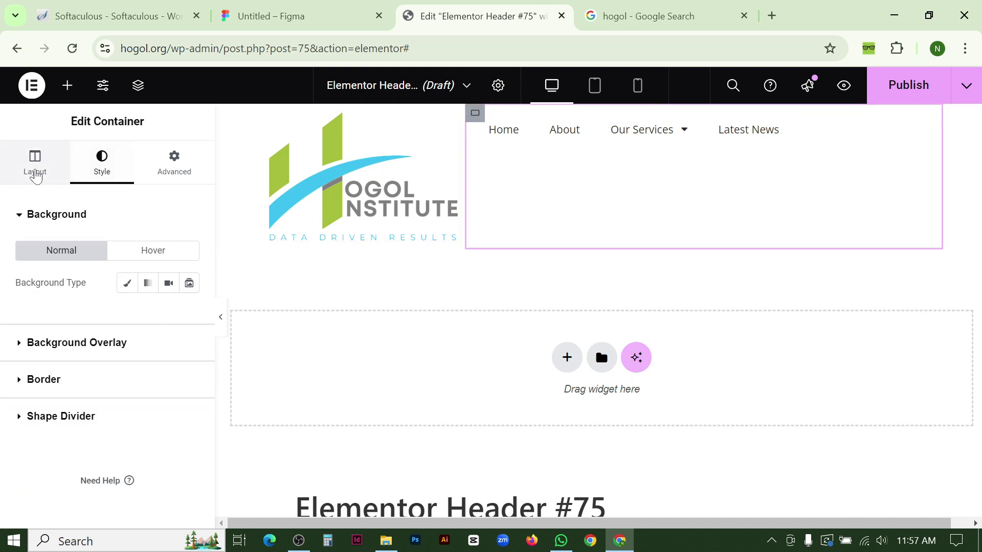
click(32, 174)
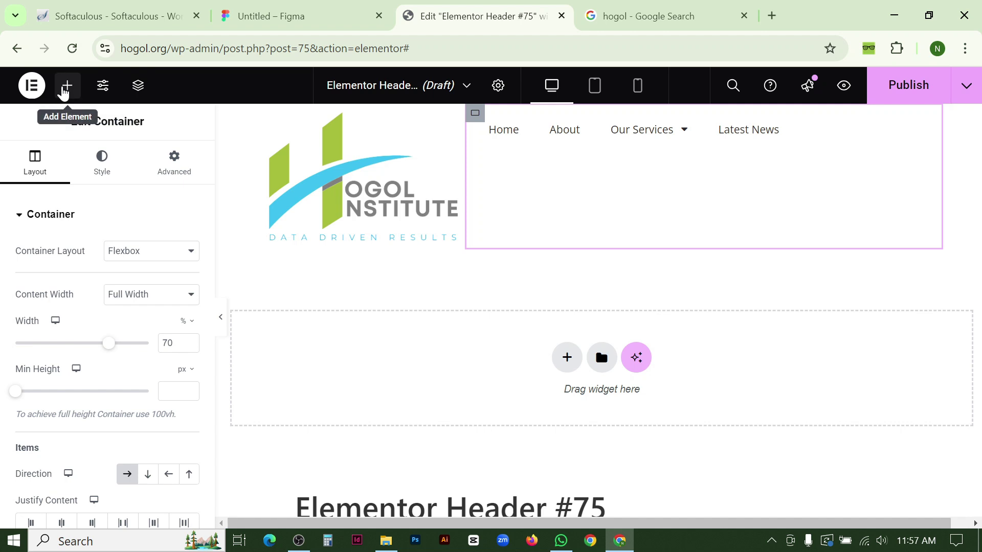
Add a Button widget to the header and move it right of the menu
click(67, 85)
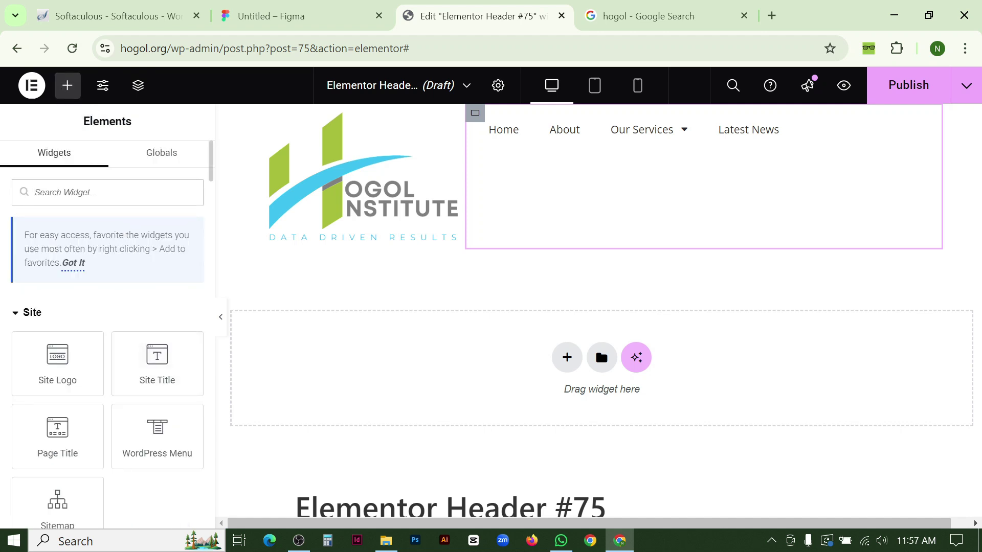
text(butt)
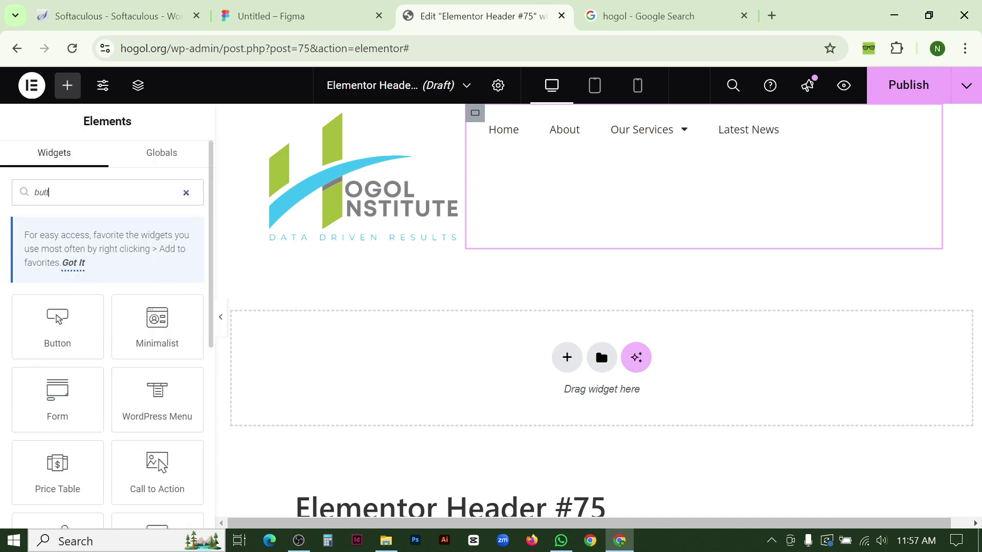
drag(51, 320, 846, 158)
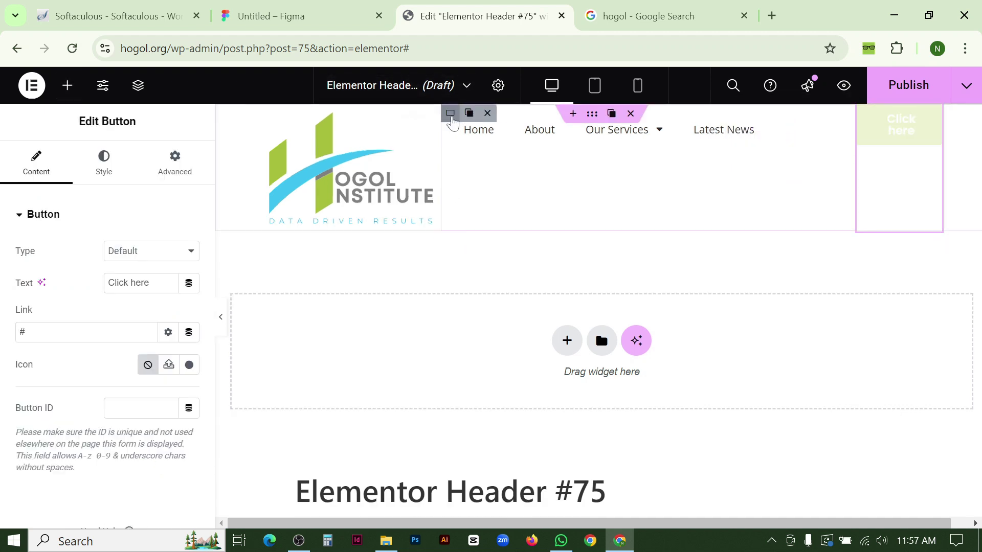
click(450, 114)
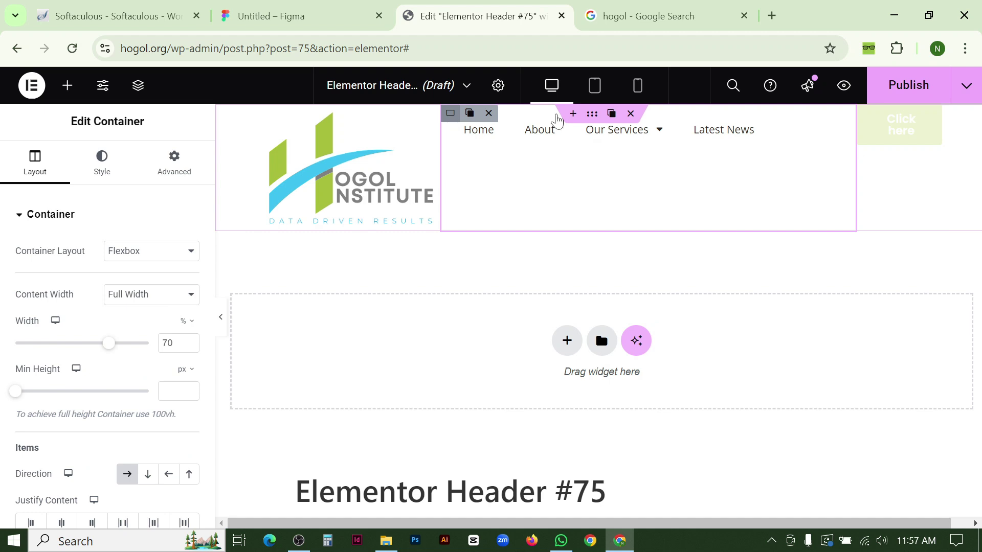
drag(931, 115, 744, 129)
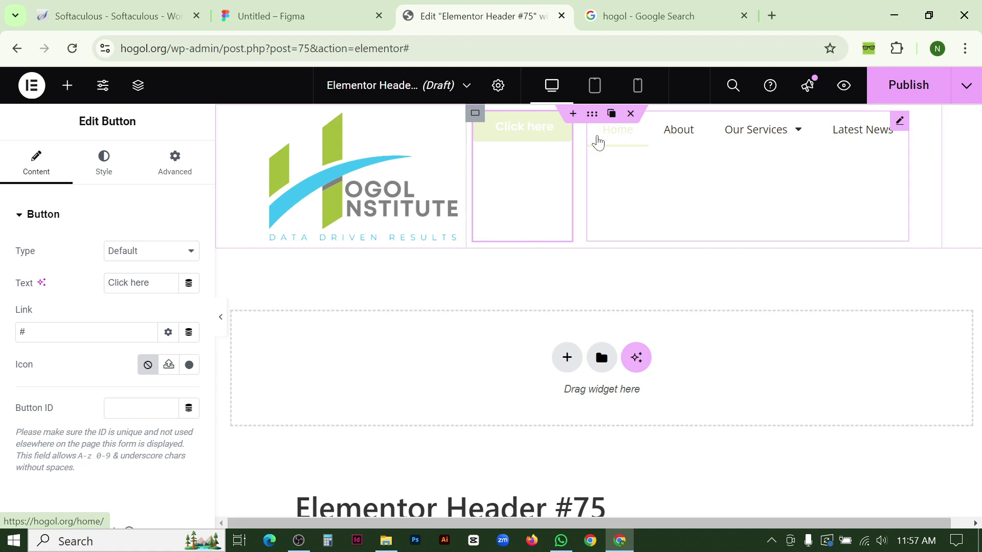
click(475, 113)
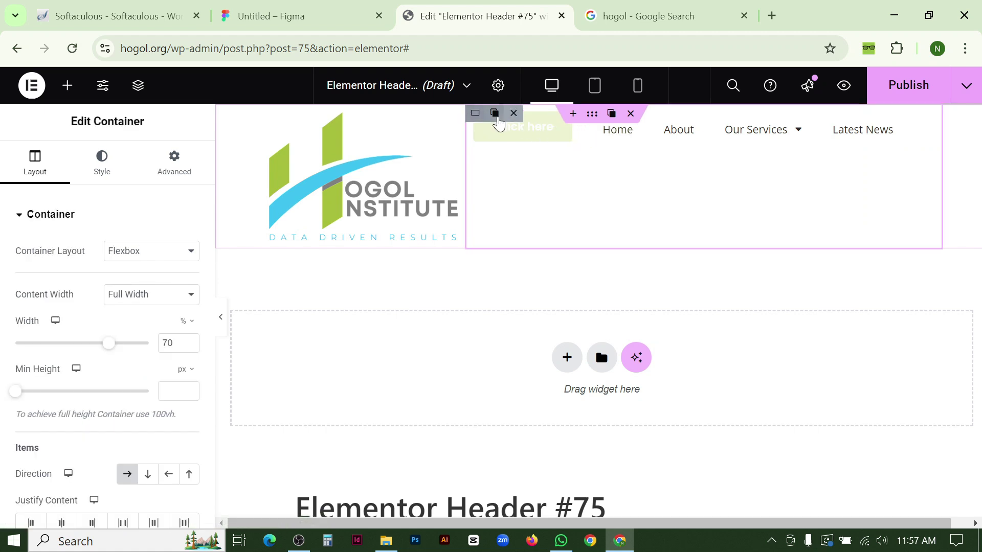
drag(560, 131, 909, 136)
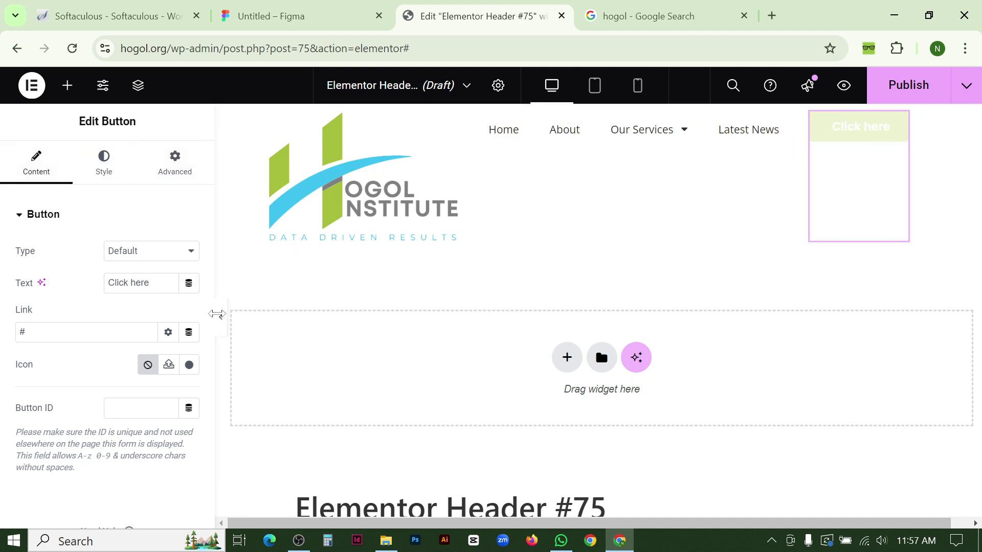
click(218, 317)
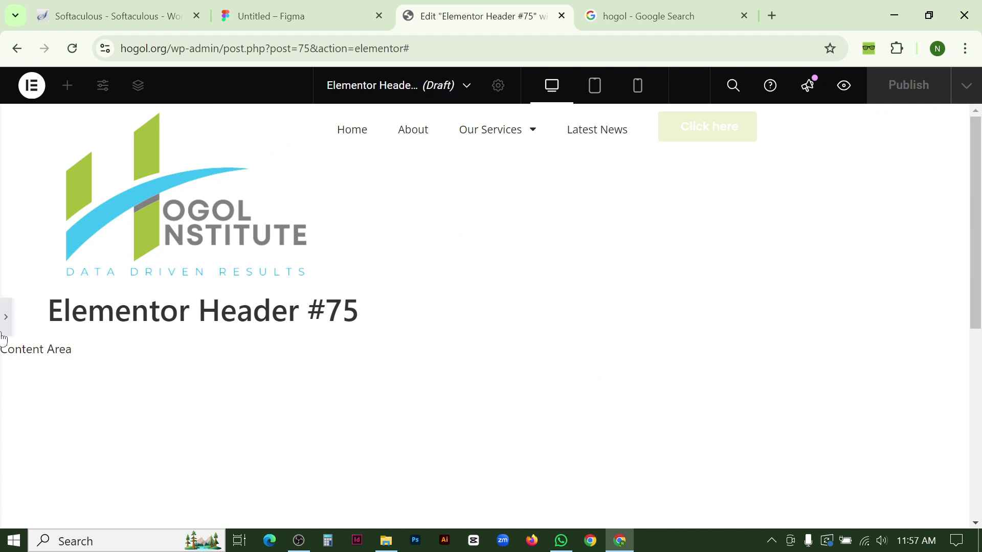
click(5, 320)
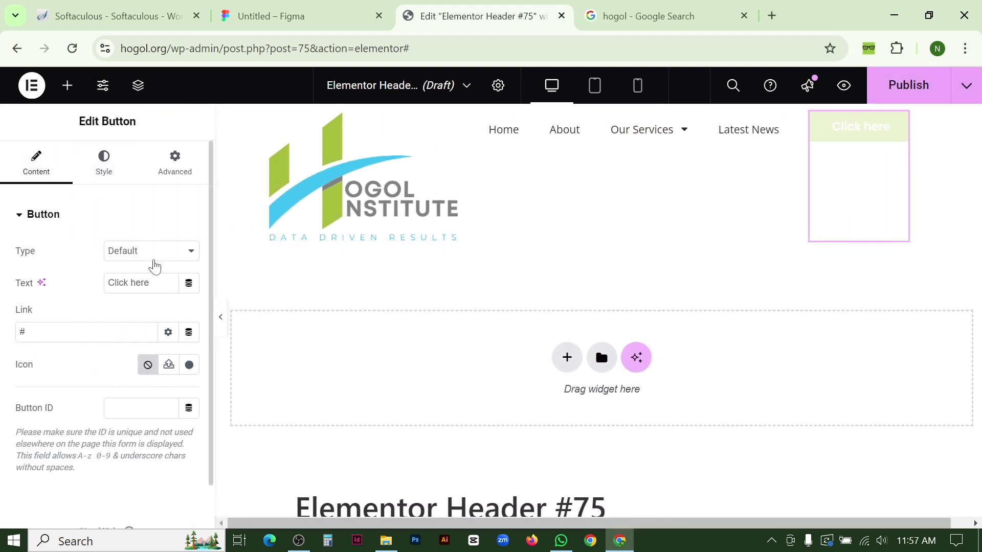
Change the button text to 'Contact' and link it to the Contact page
drag(150, 283, 87, 287)
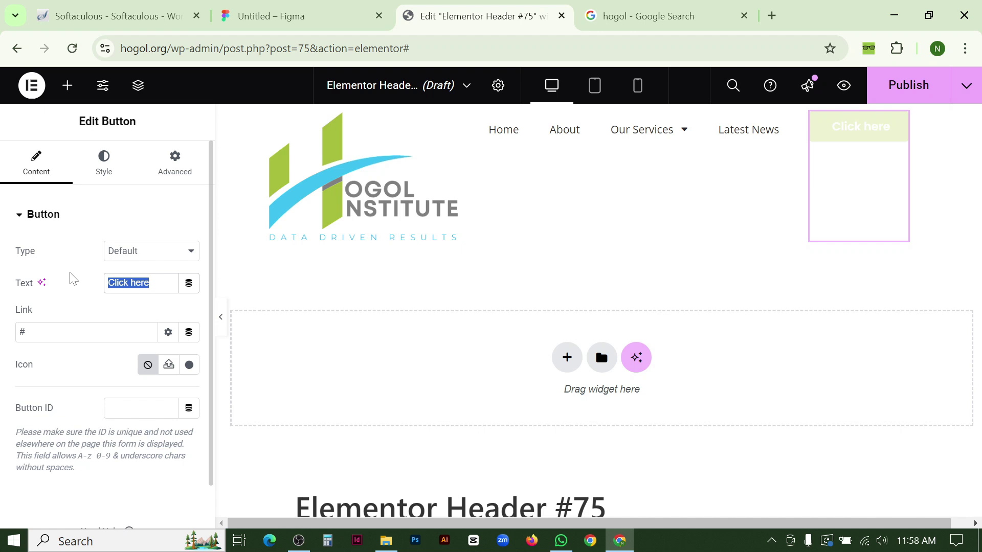
text(Co)
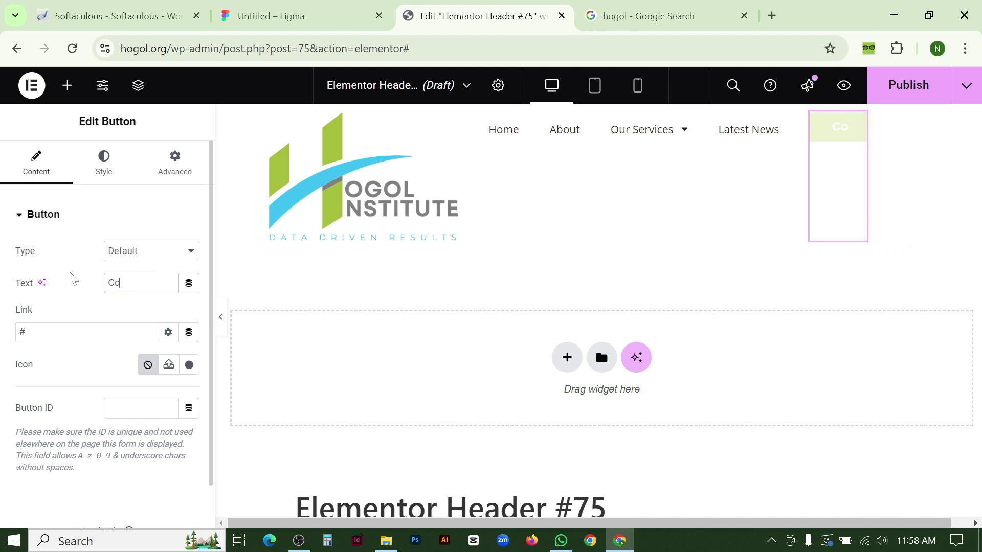
text(ntact)
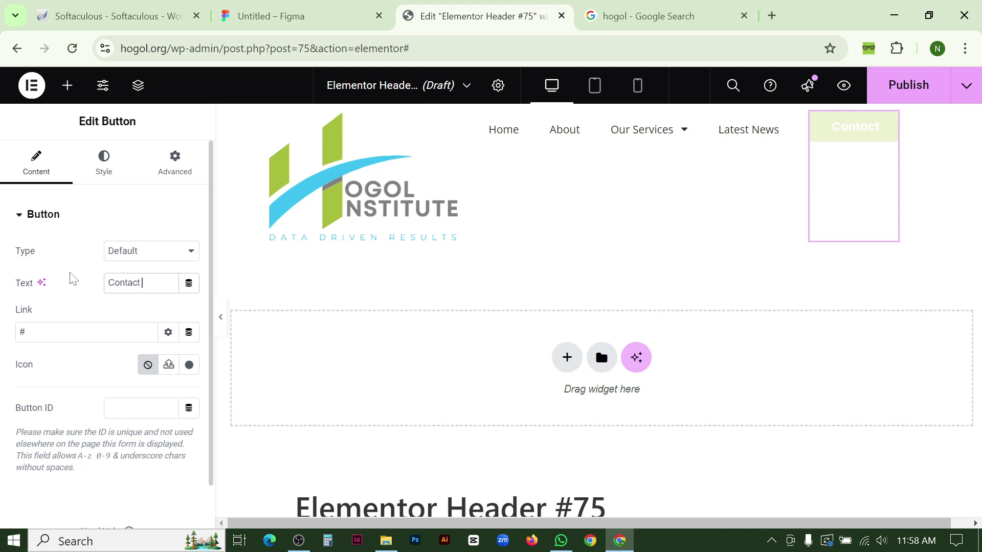
key(Tab)
text(contact)
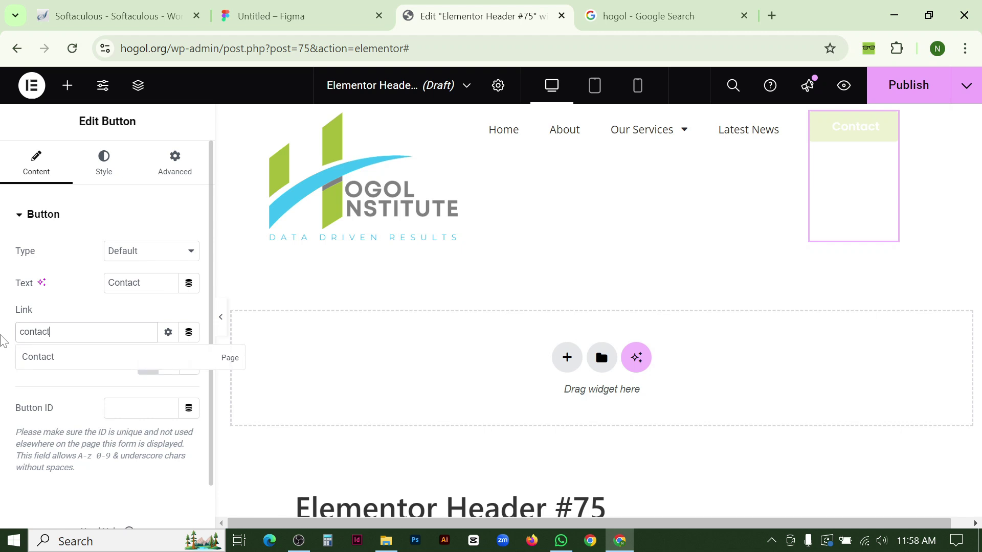
click(38, 358)
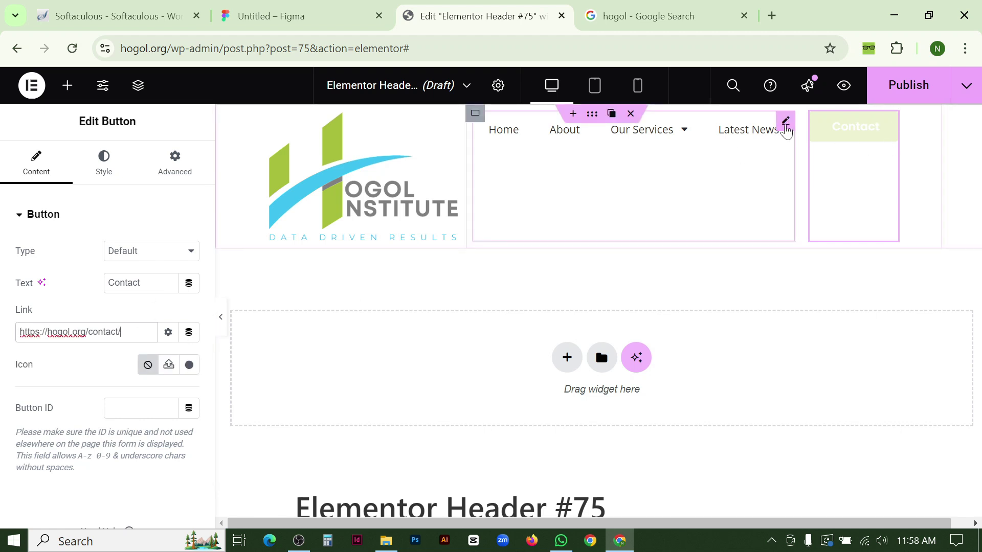
Set the site logo's link to a custom URL pointing to the Home page
click(449, 126)
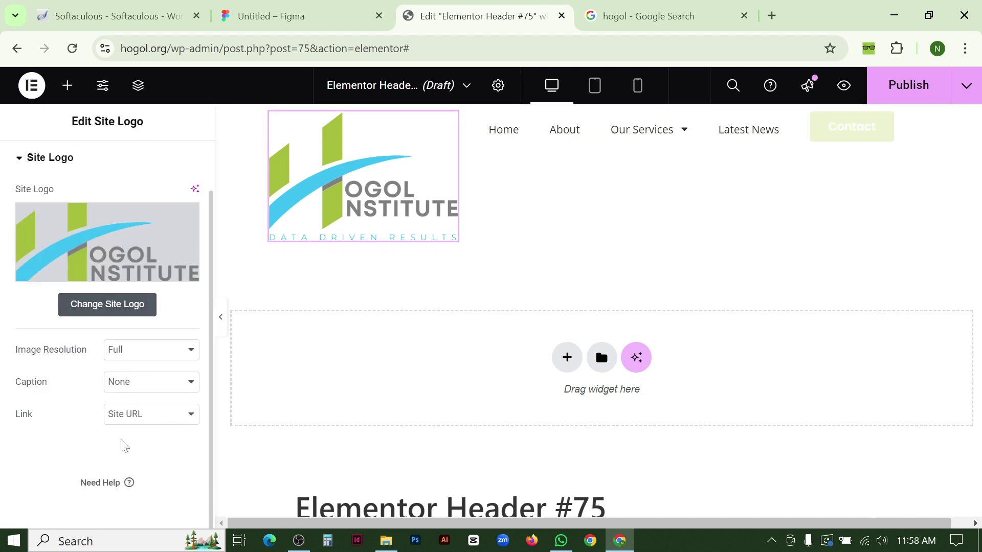
click(135, 415)
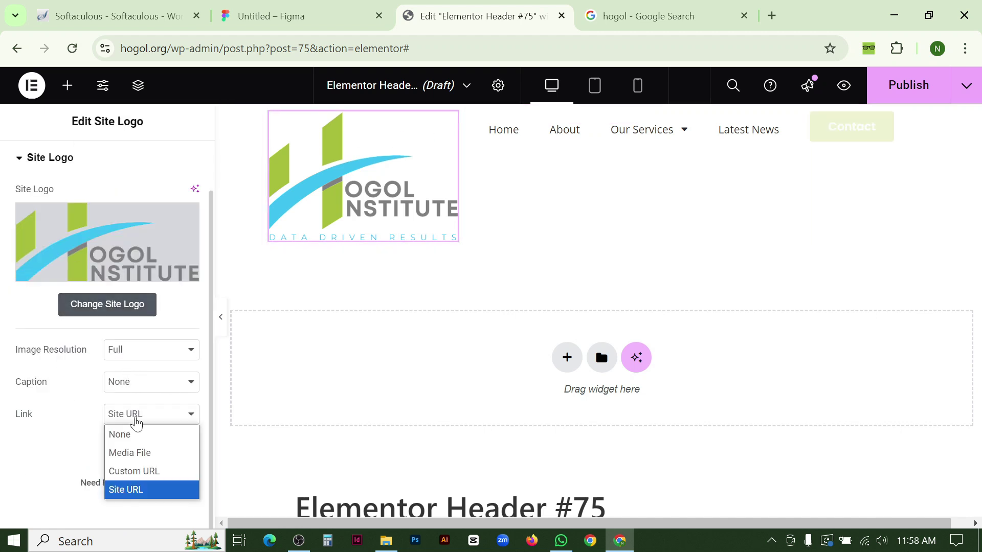
click(134, 487)
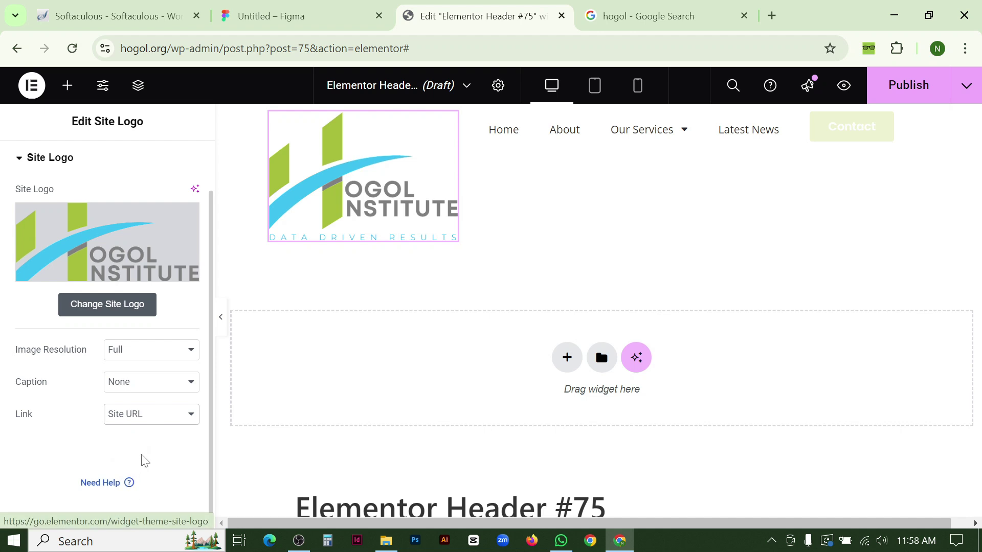
click(149, 412)
click(143, 473)
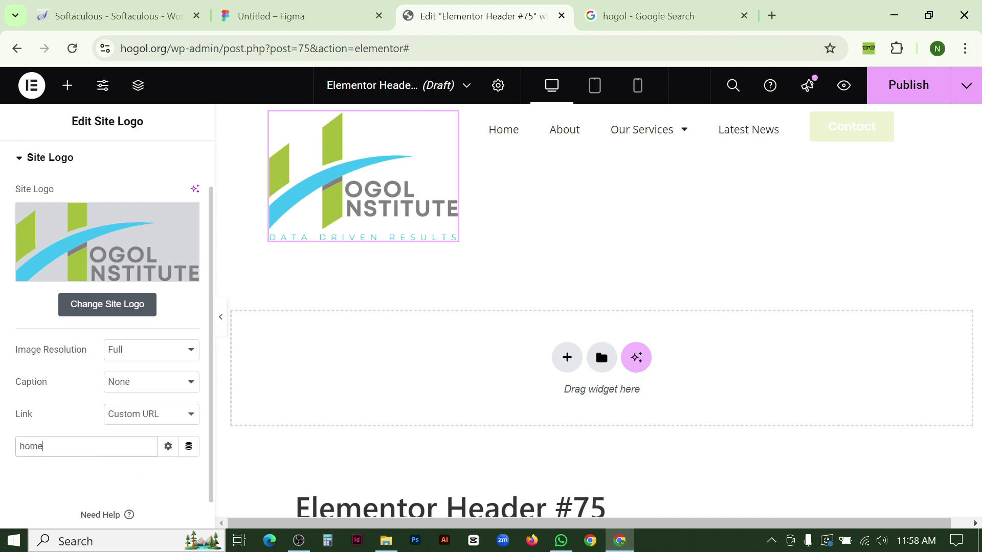
text(home)
click(74, 470)
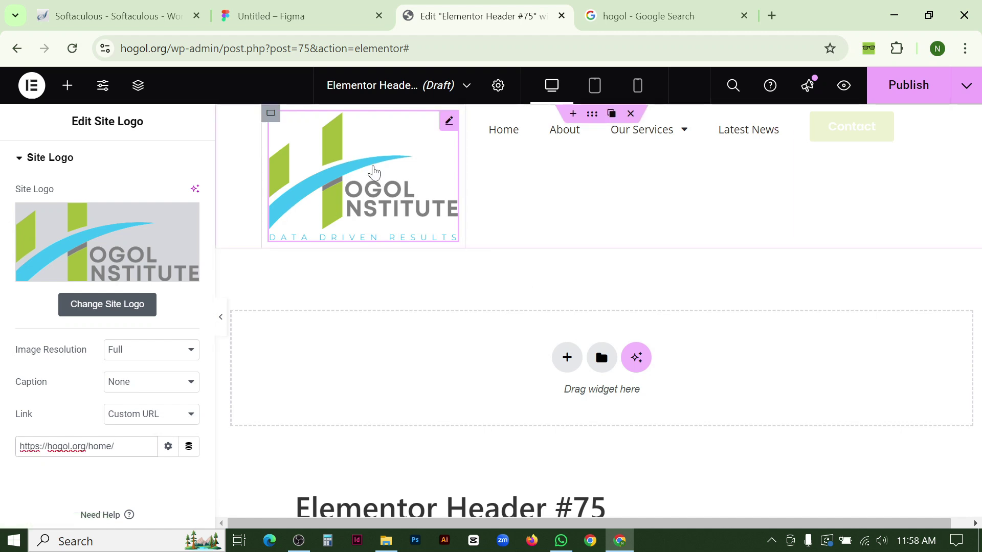
In the logo's Style tab, set width to 38% and alignment to Left
click(451, 127)
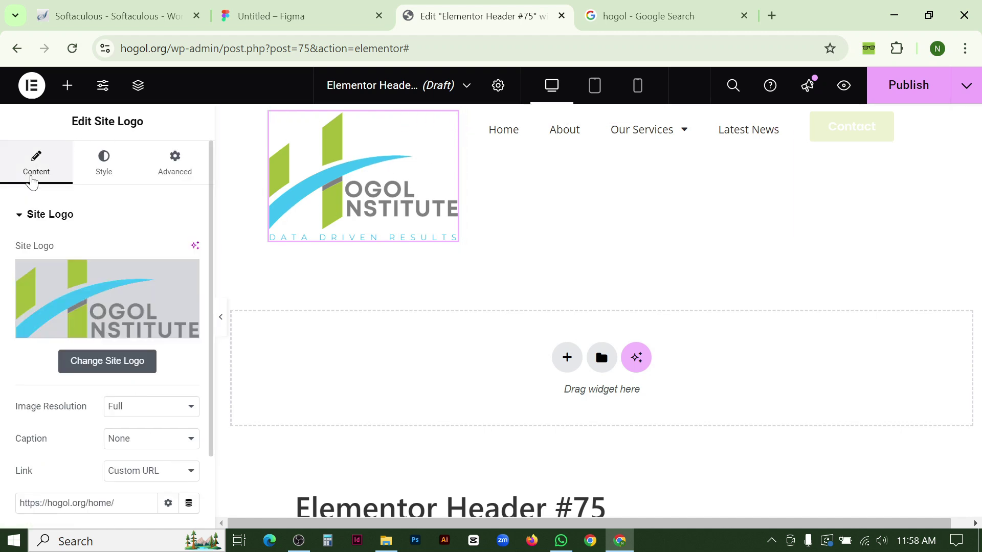
click(106, 163)
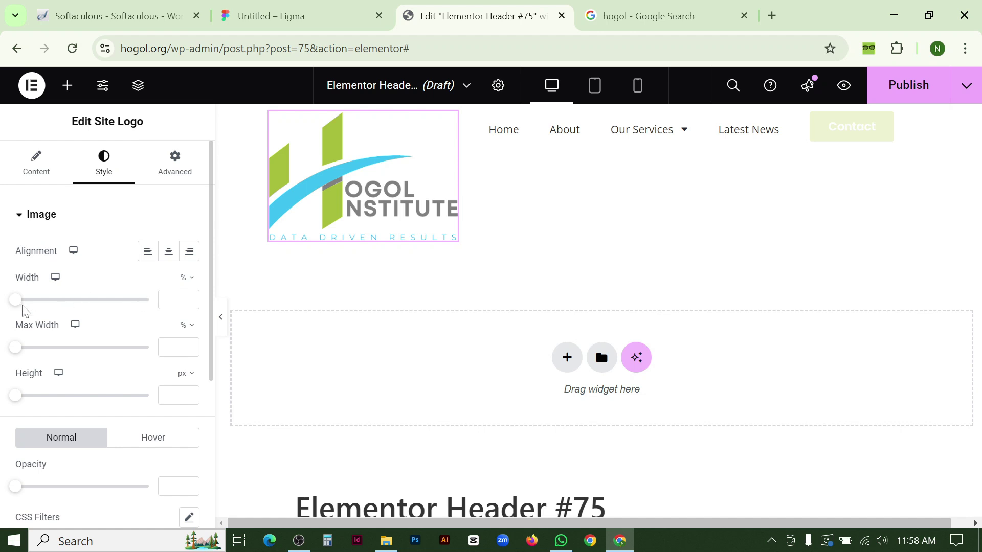
drag(20, 305, 61, 308)
drag(189, 300, 188, 299)
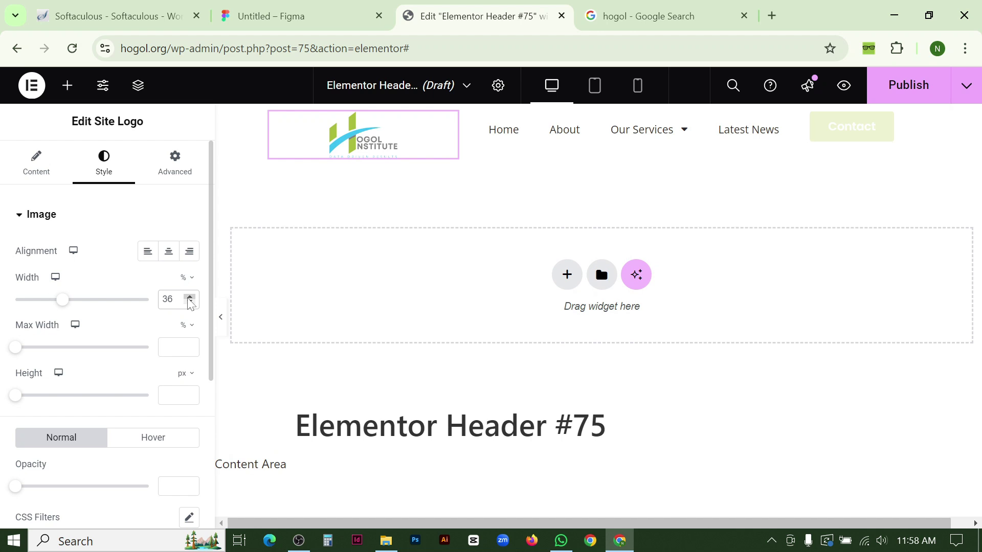
click(189, 298)
click(189, 298)
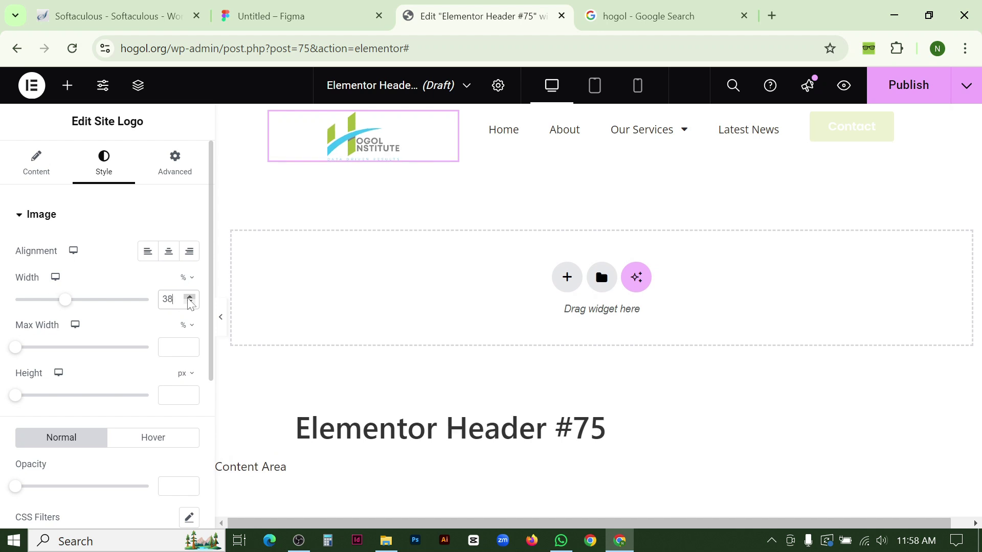
click(148, 252)
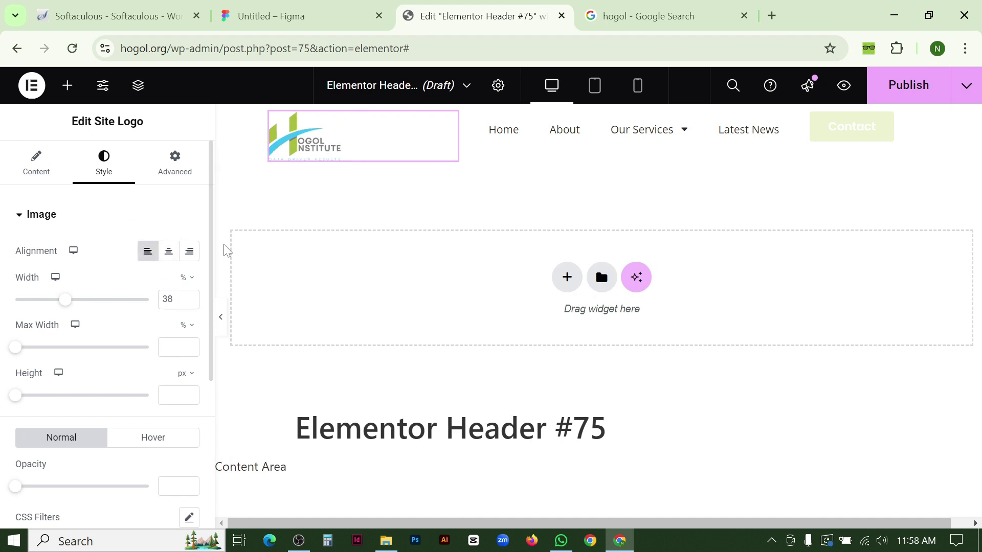
click(222, 322)
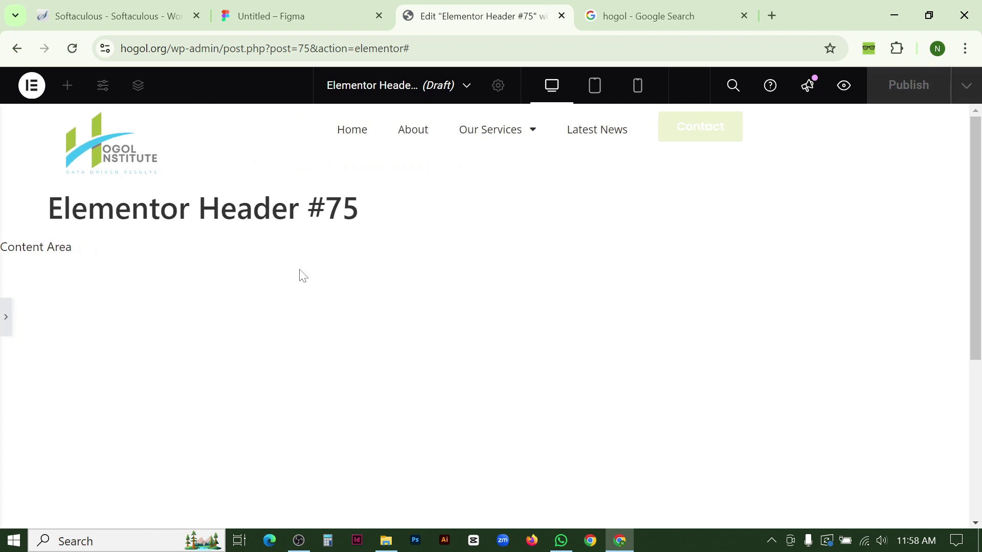
click(3, 306)
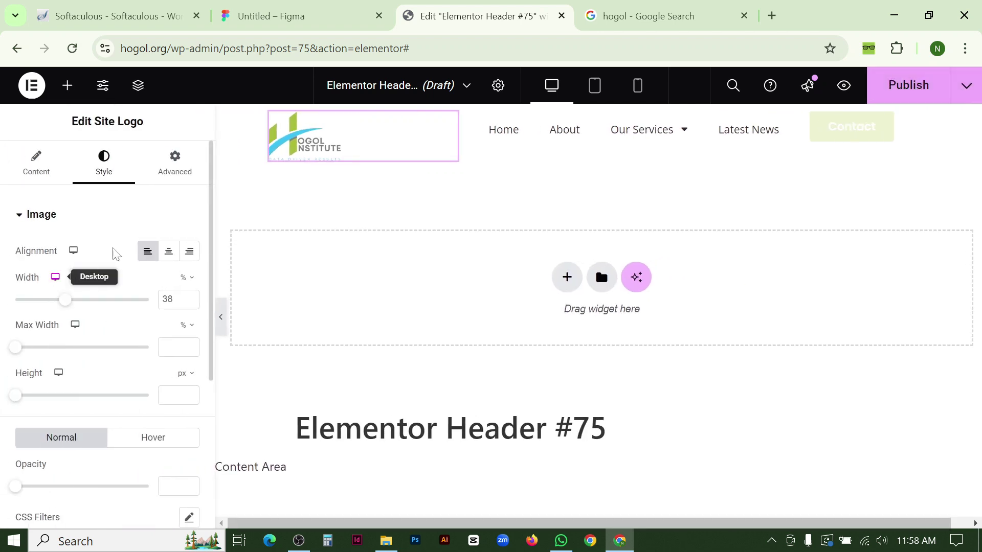
Reduce the logo width to 30% and preview the header
click(190, 303)
click(190, 302)
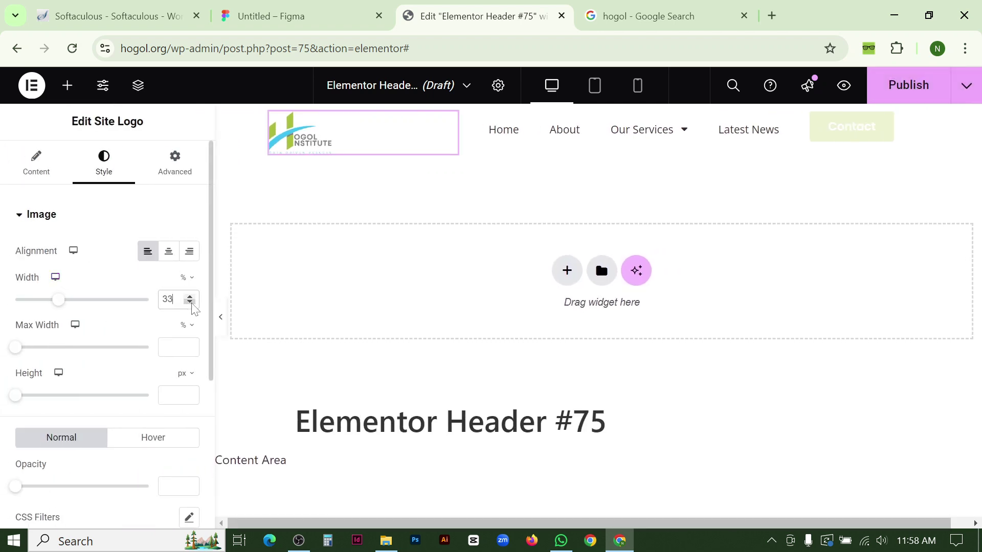
click(189, 303)
click(190, 303)
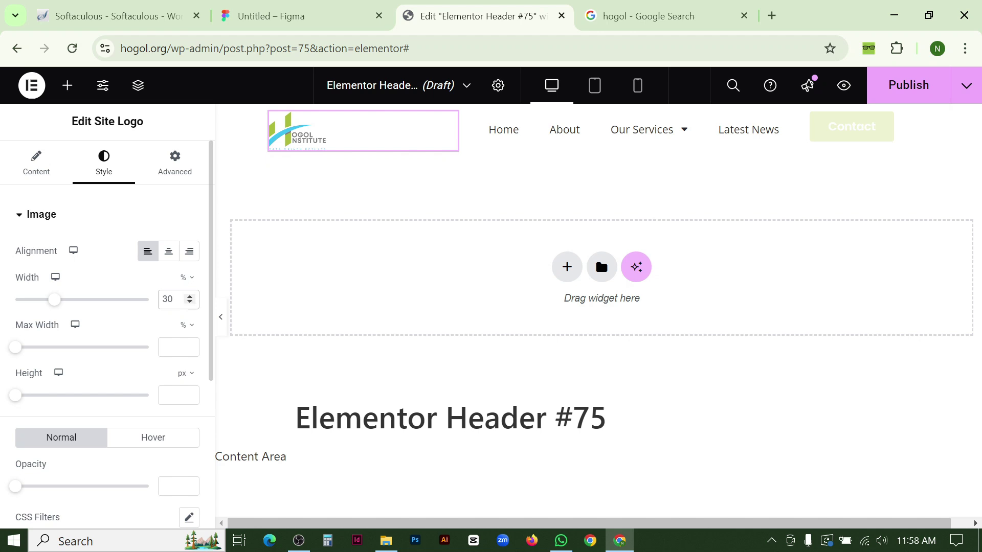
click(220, 317)
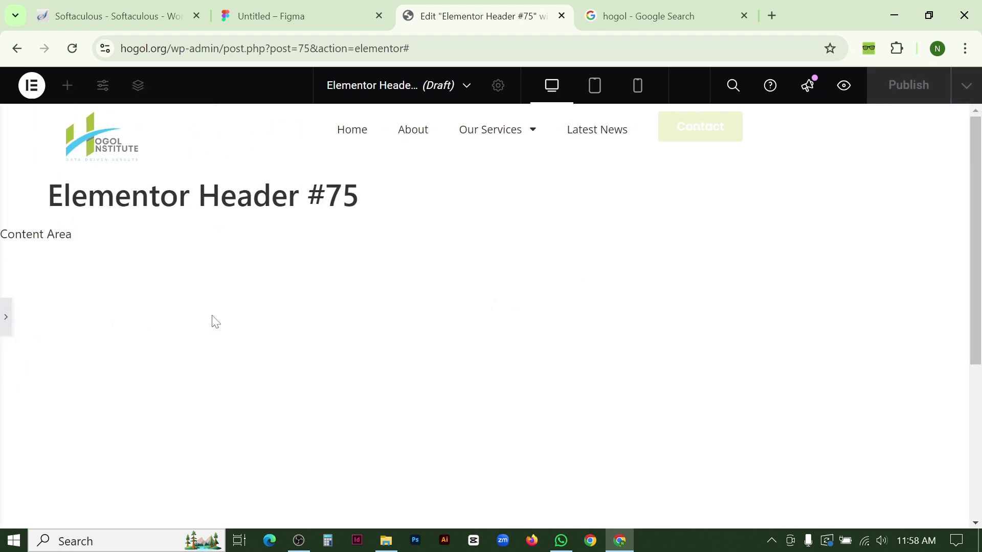
click(3, 317)
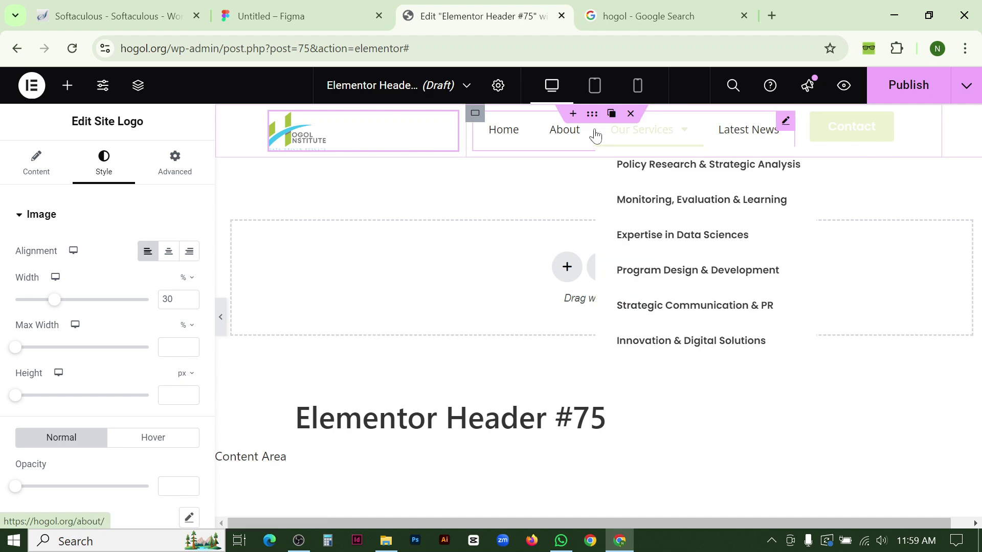
Set the header row container's Align Items to Center and preview it
click(786, 121)
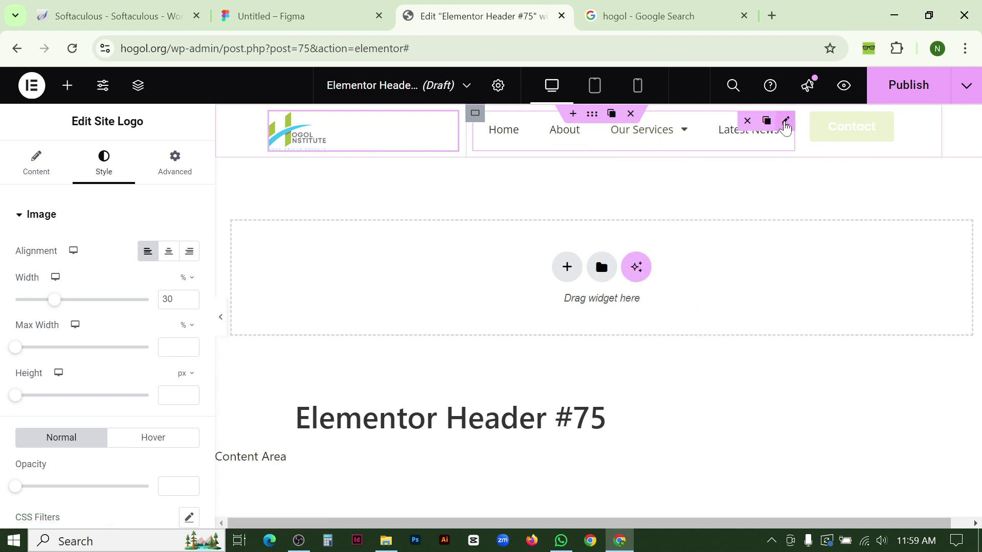
click(597, 116)
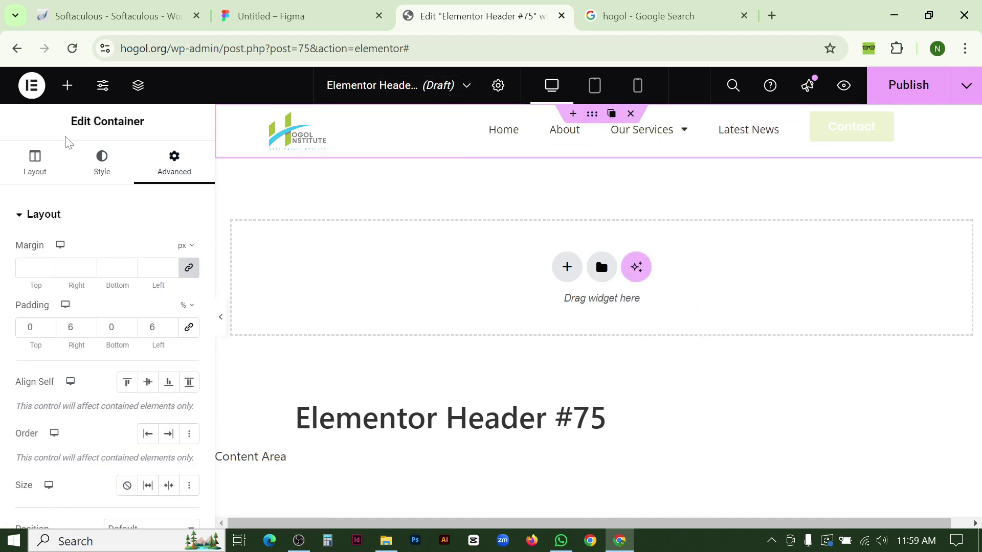
click(30, 174)
scroll(171, 289, down, 5)
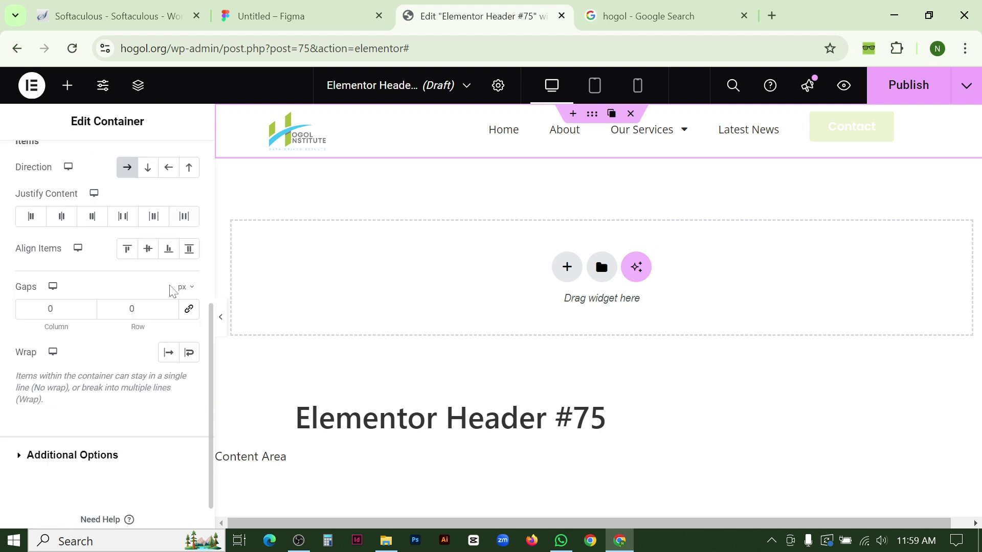
click(148, 250)
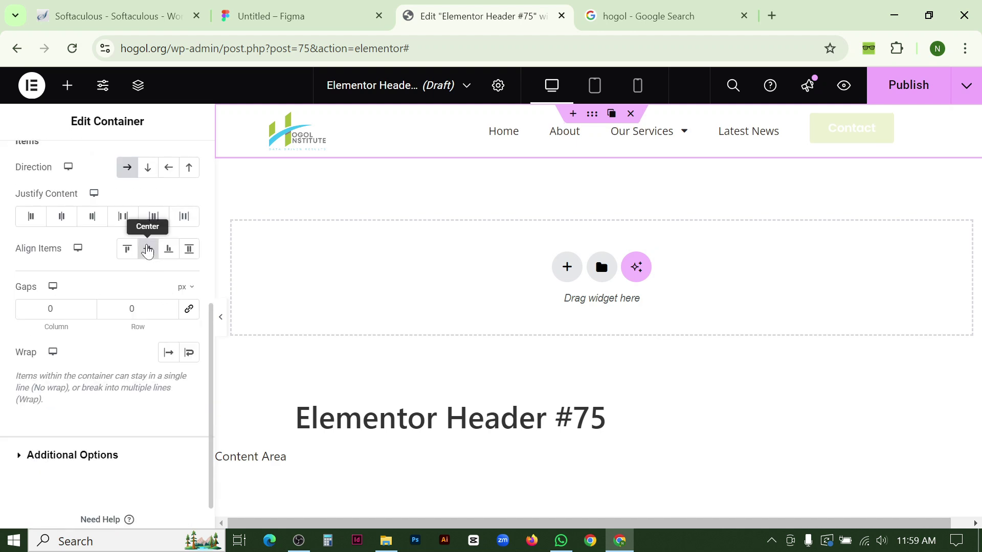
click(223, 321)
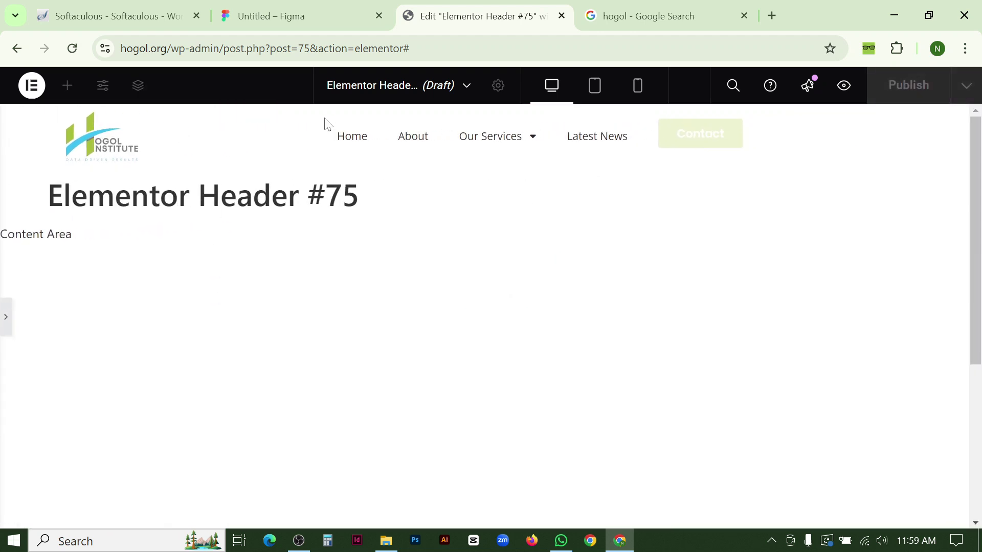
click(5, 317)
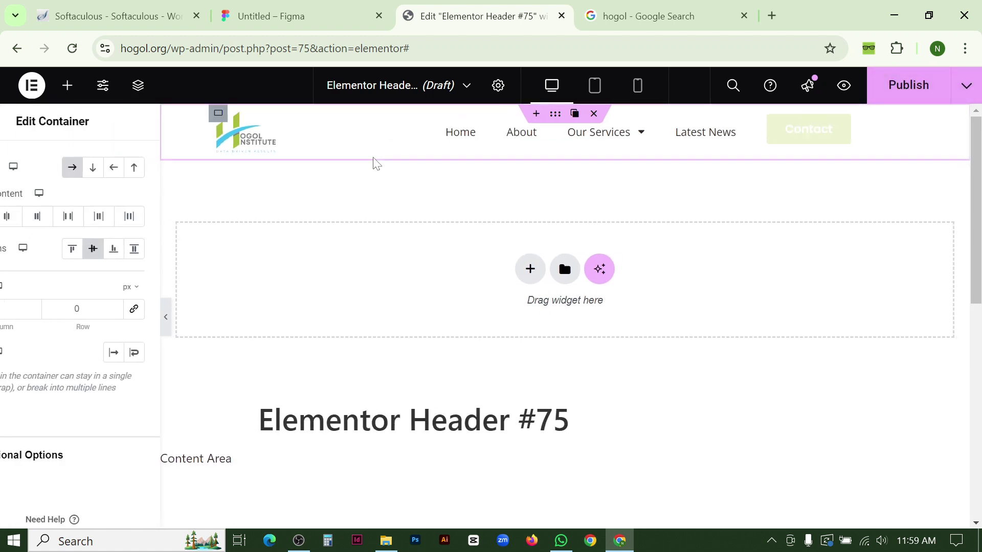
Set the inner navigation container's Justify Content to Space Between, separating menu and Contact button
click(475, 114)
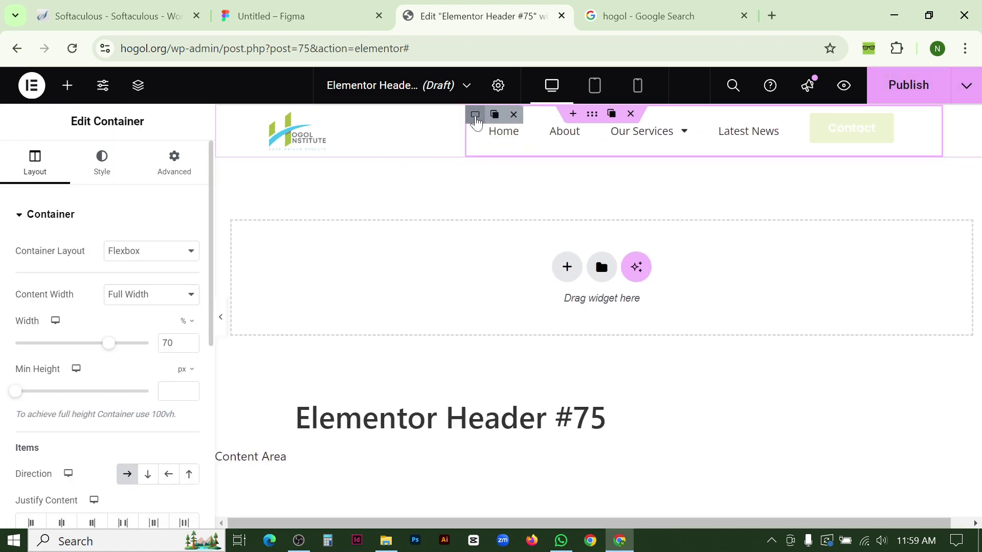
scroll(179, 450, down, 3)
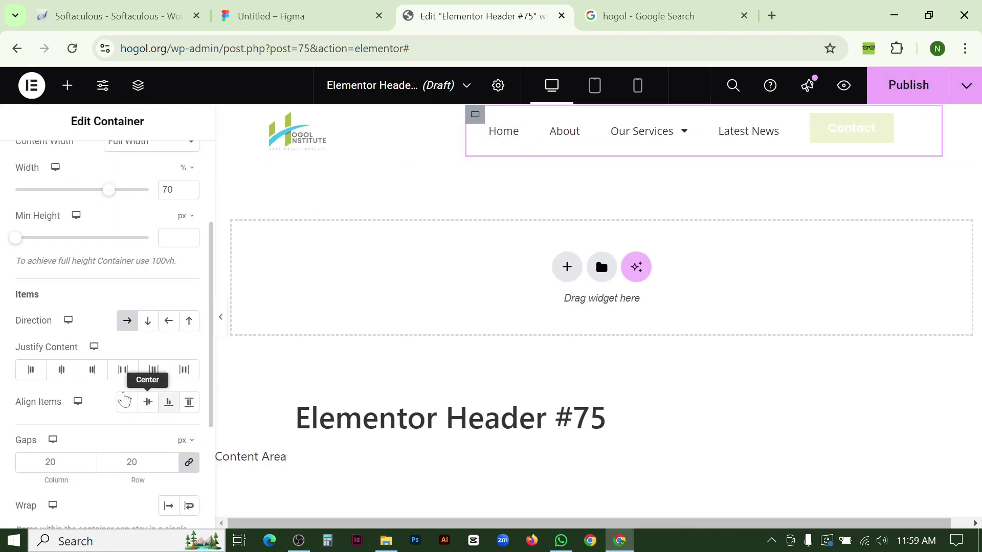
click(101, 373)
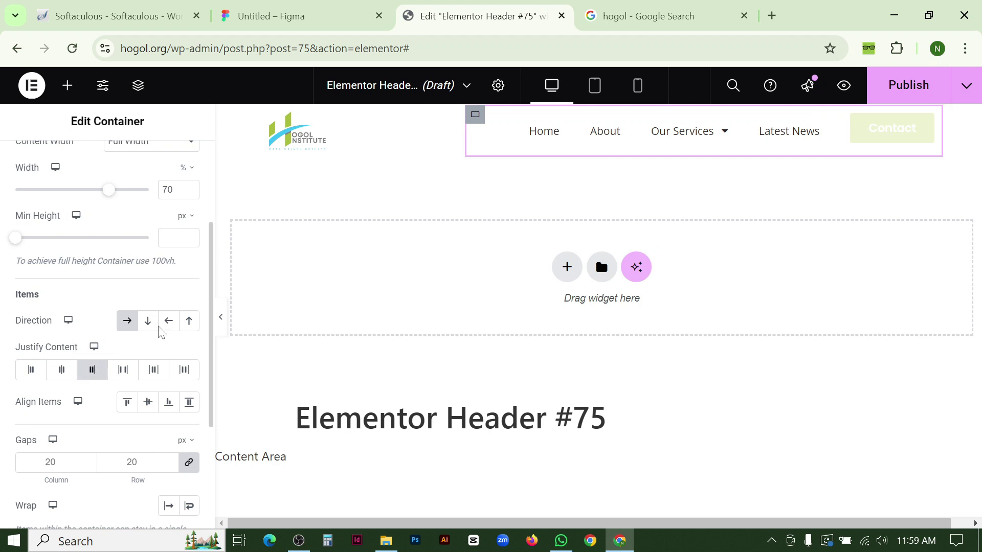
click(221, 321)
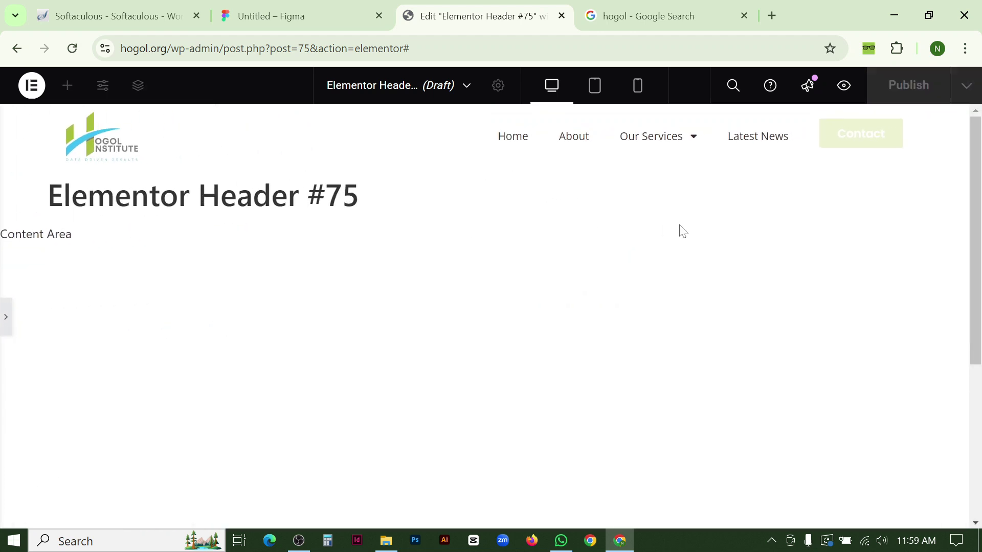
scroll(683, 232, down, 2)
click(4, 322)
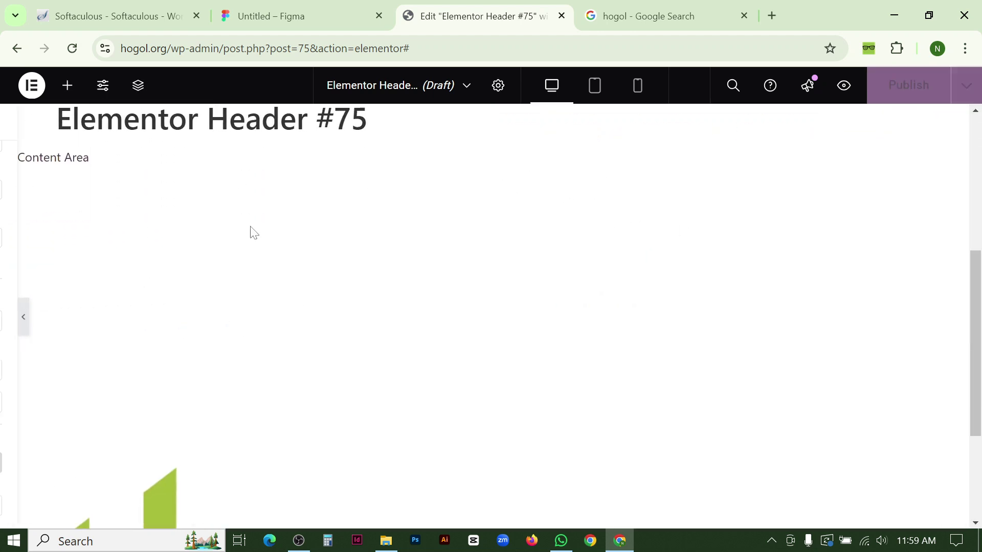
scroll(617, 190, up, 2)
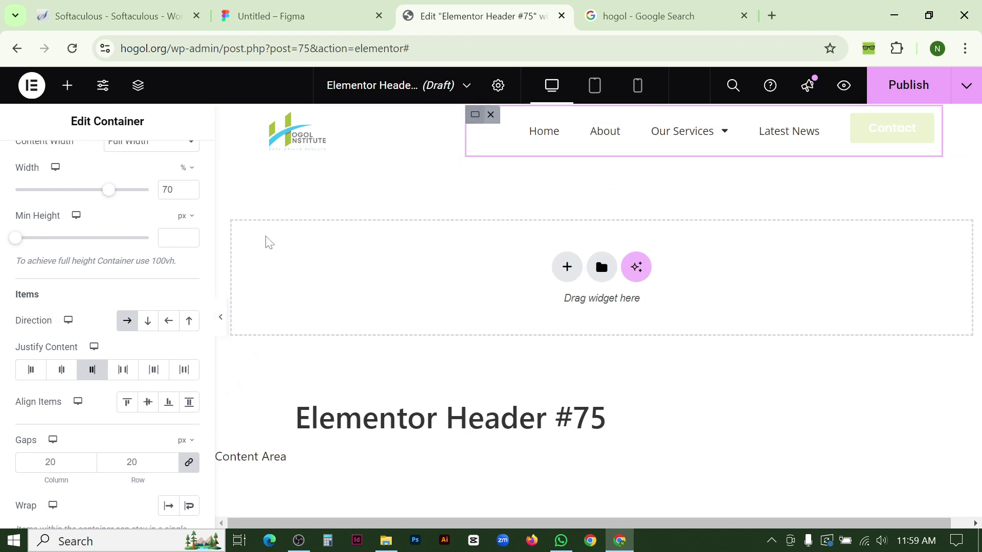
scroll(146, 366, up, 2)
click(123, 446)
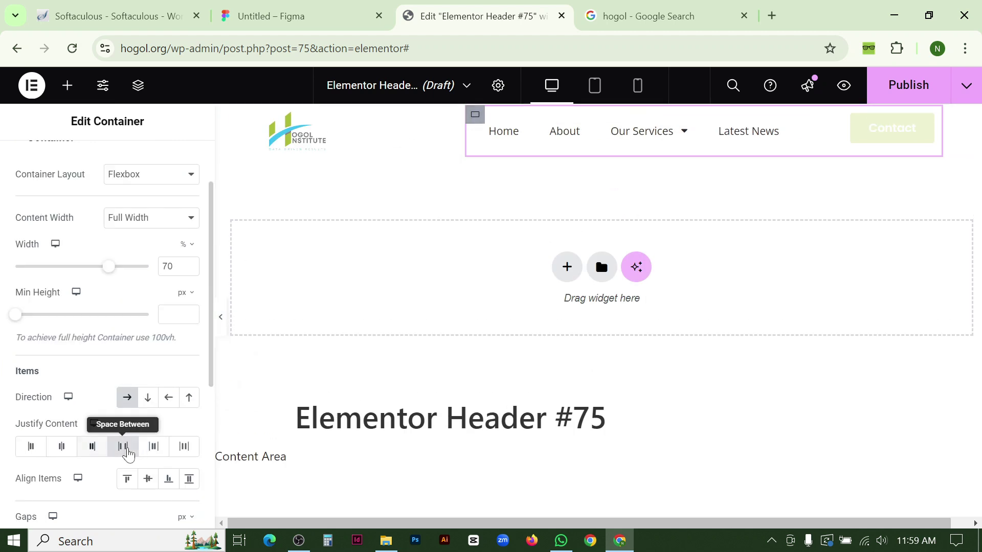
click(223, 320)
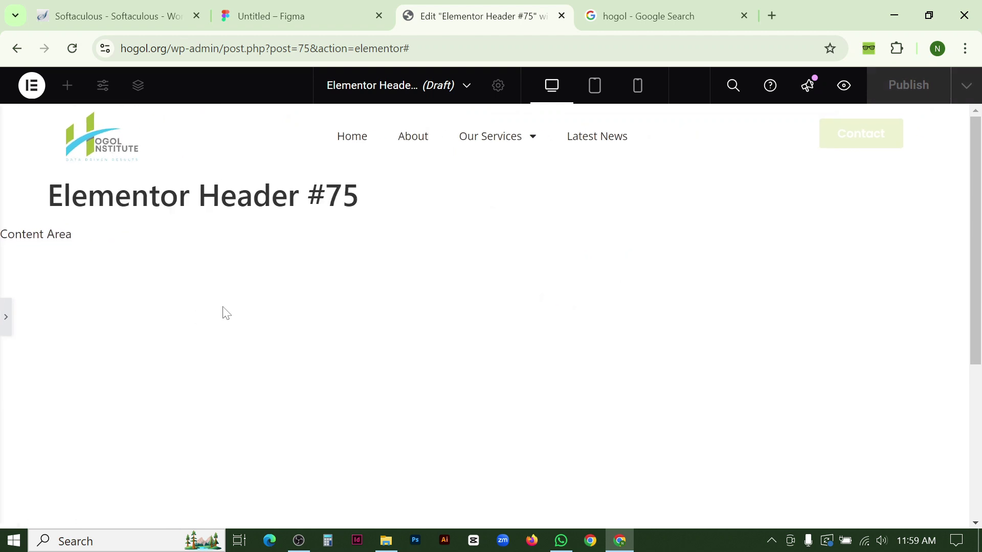
click(4, 314)
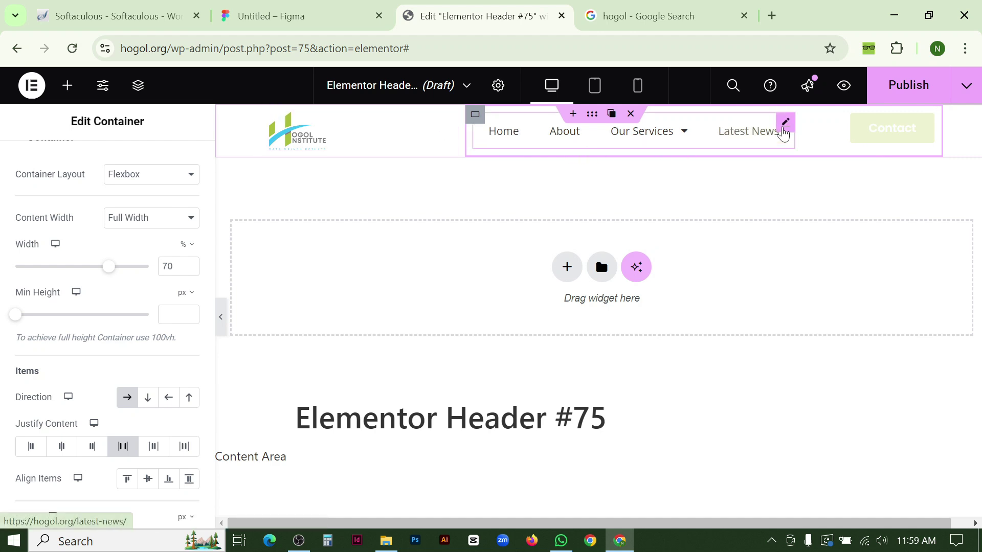
Select the header navigation menu and preview it with the editing panel hidden
click(782, 126)
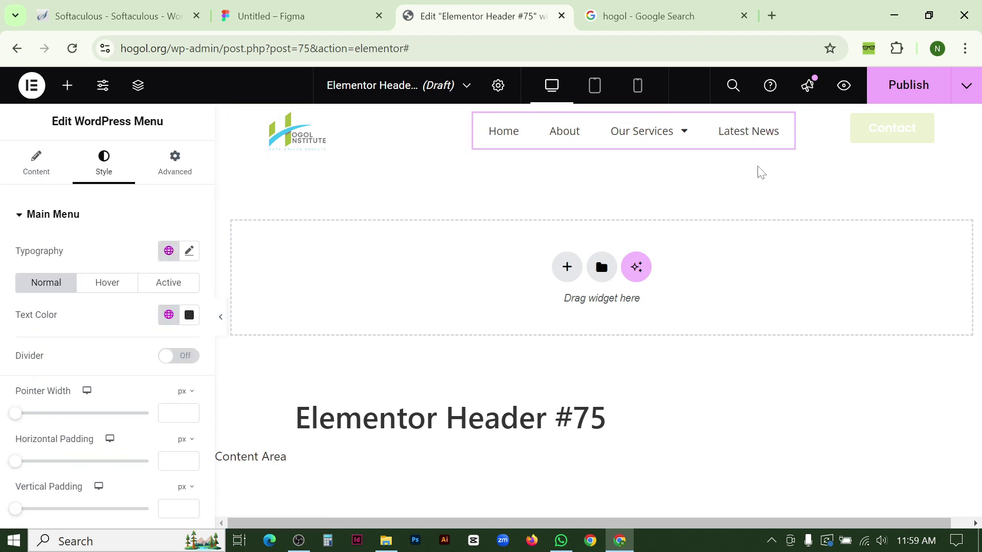
mouse_move(655, 147)
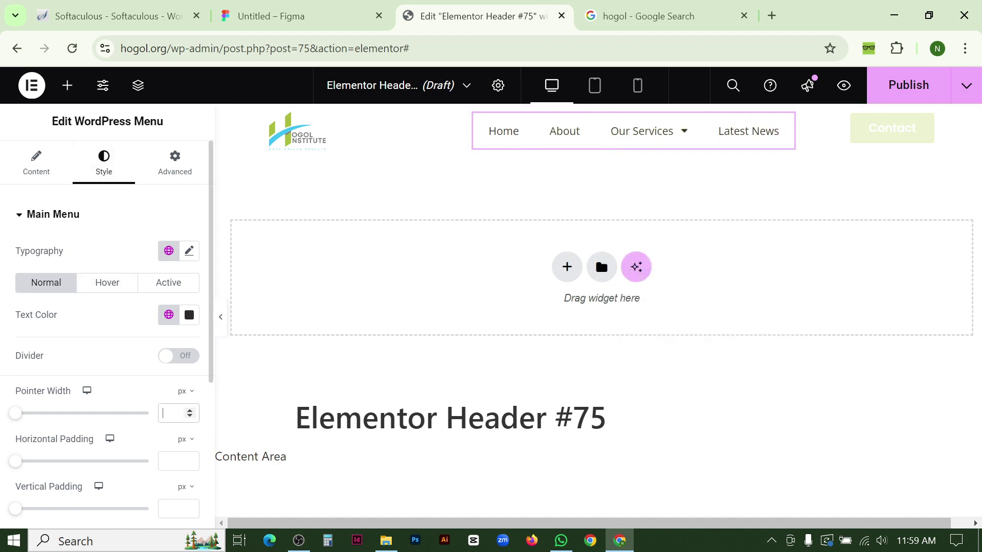
right_click(377, 265)
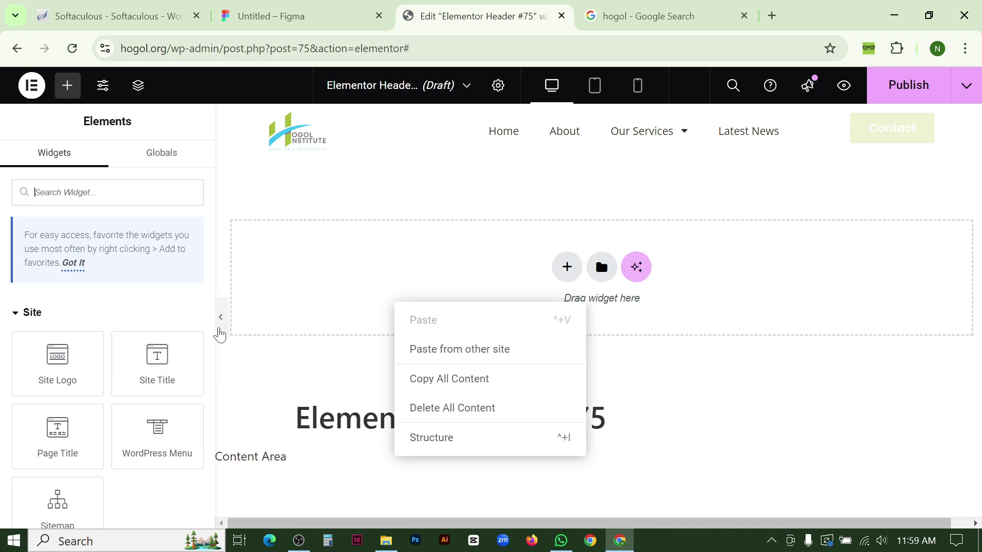
click(219, 323)
click(224, 324)
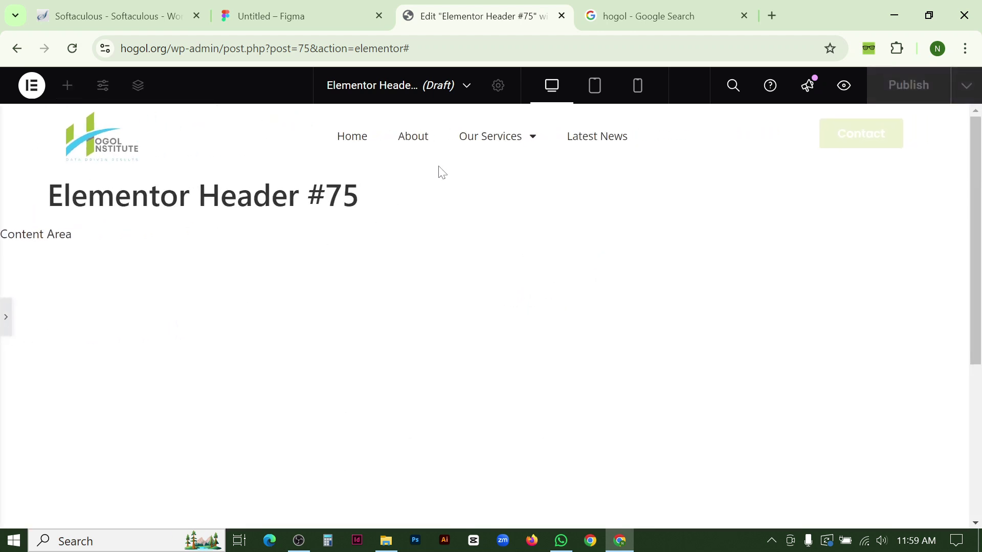
mouse_move(485, 144)
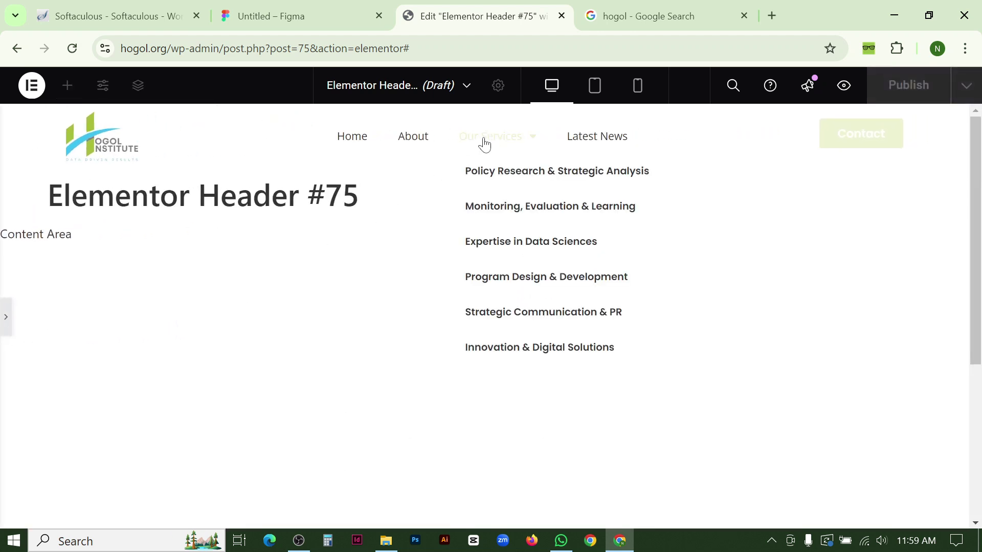
click(5, 320)
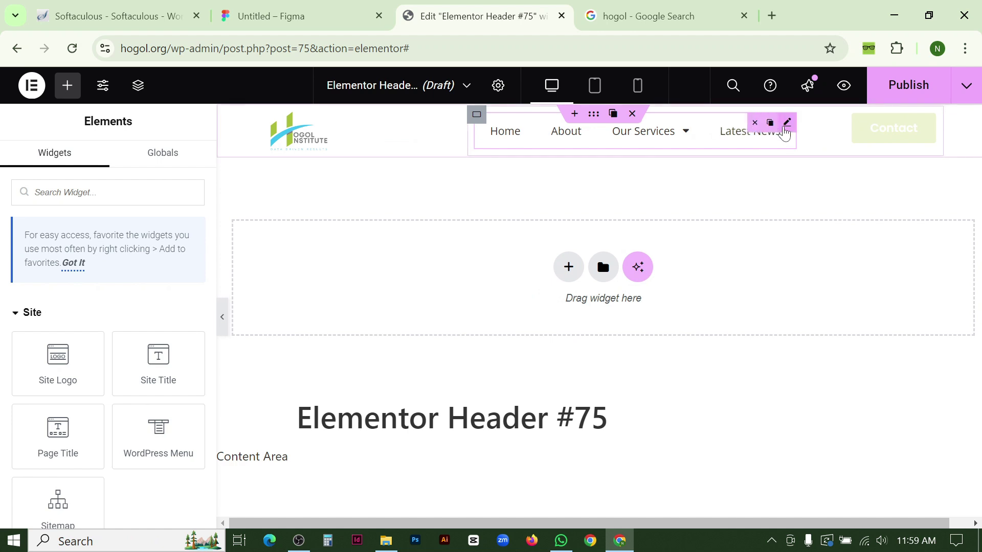
Apply the Accent global font to the menu and set its font size to 14 px
click(786, 125)
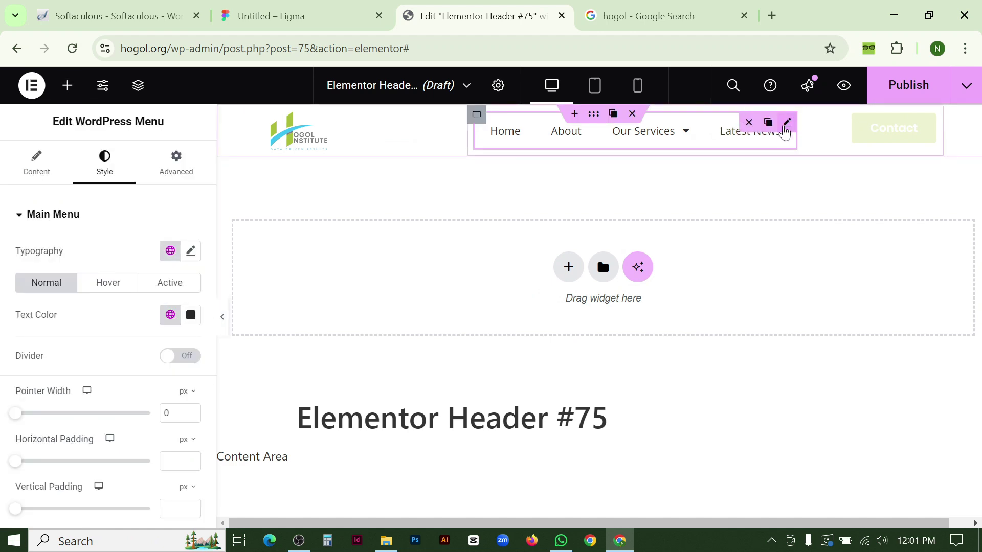
click(165, 251)
click(84, 444)
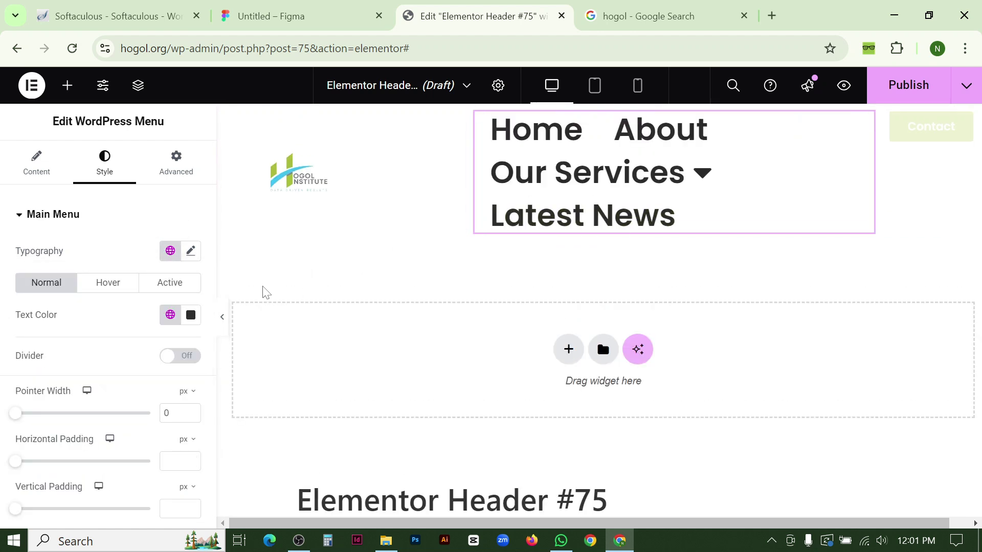
click(167, 253)
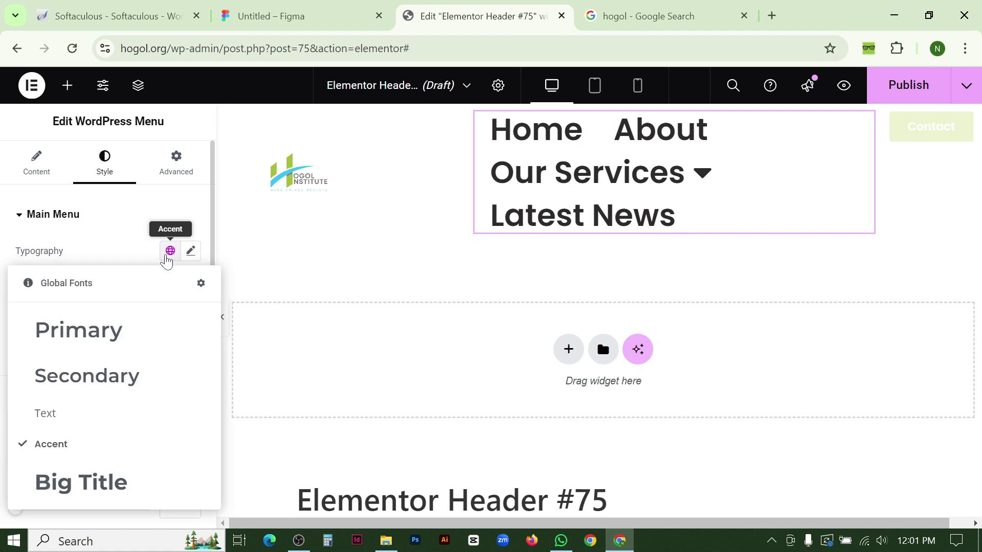
click(105, 444)
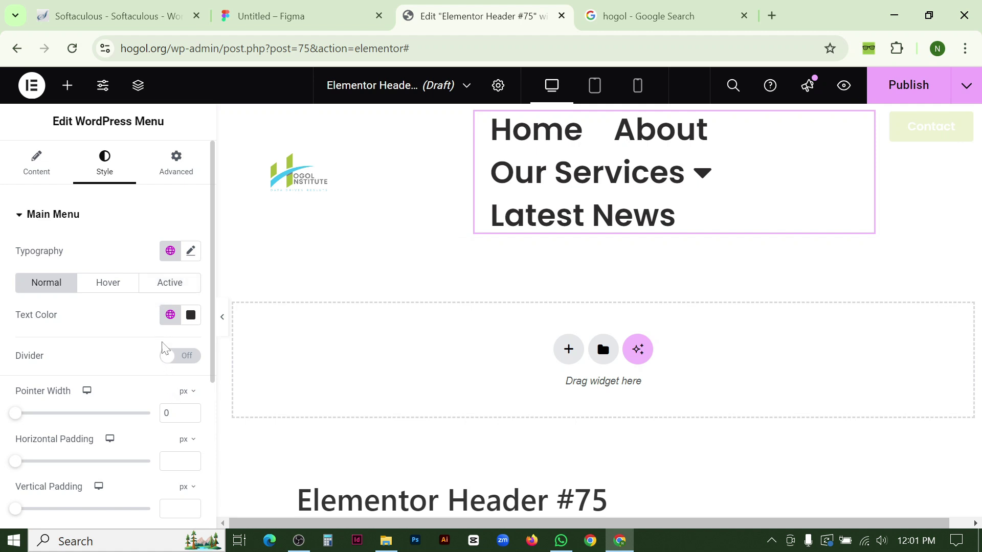
click(192, 252)
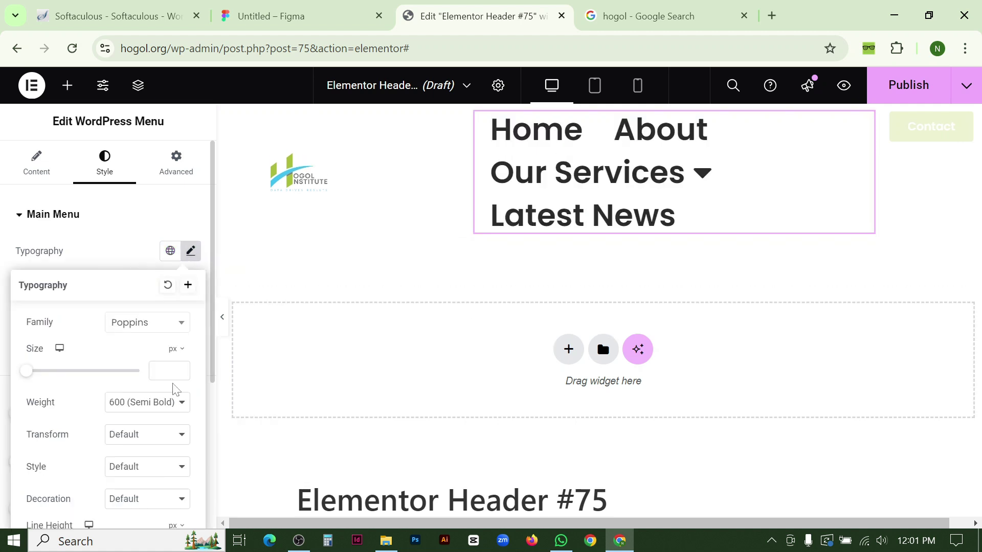
text(14)
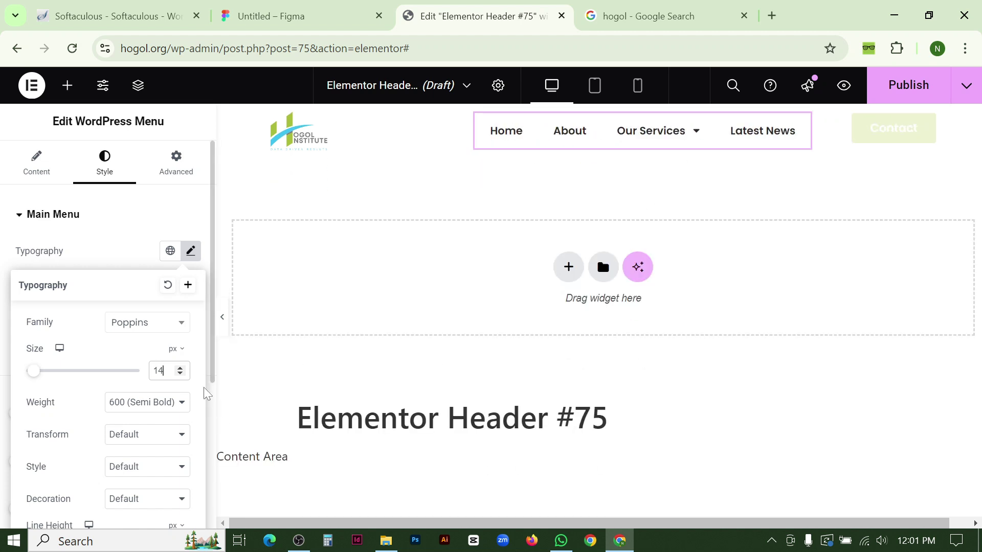
scroll(182, 366, down, 3)
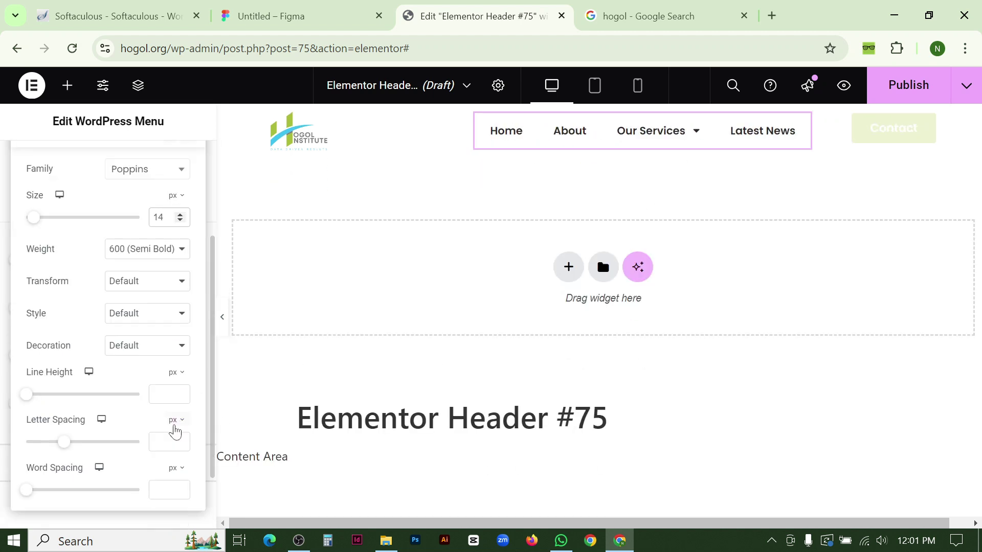
click(894, 128)
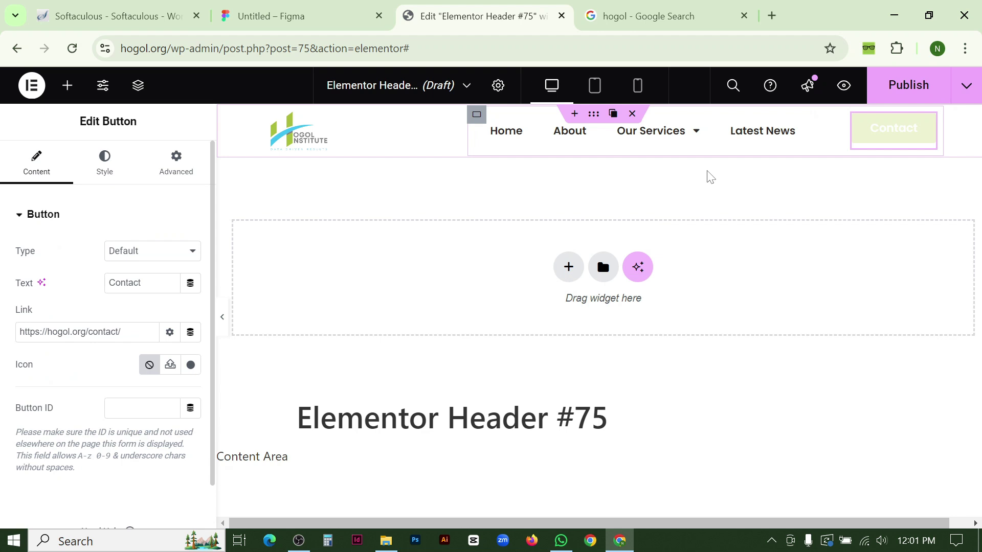
Publish Header #75 with an Include / Entire Site display condition
click(112, 158)
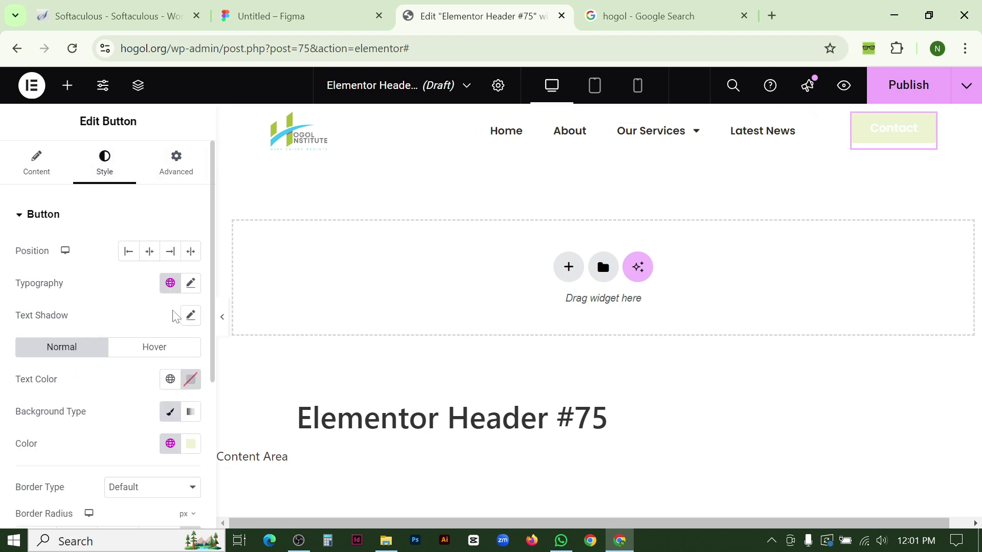
click(190, 287)
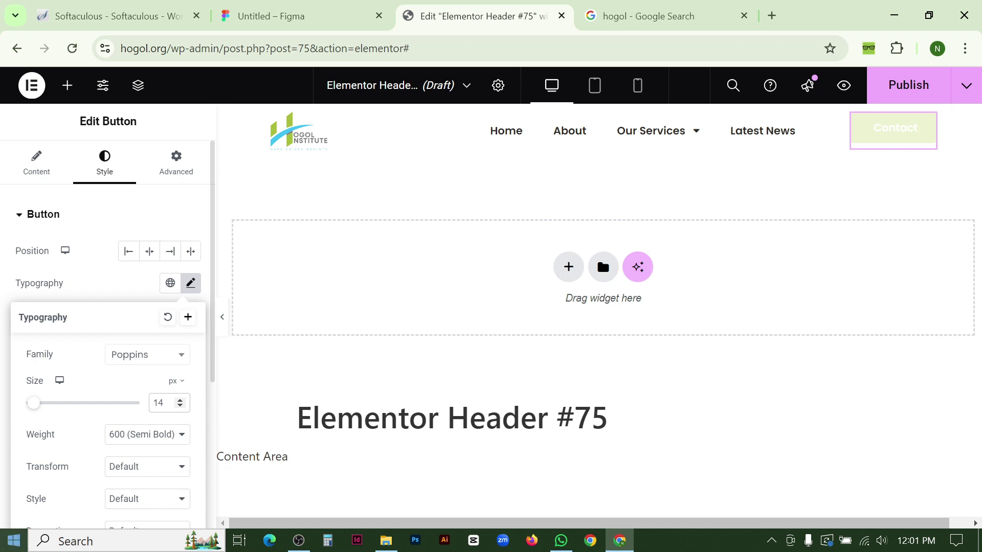
click(901, 99)
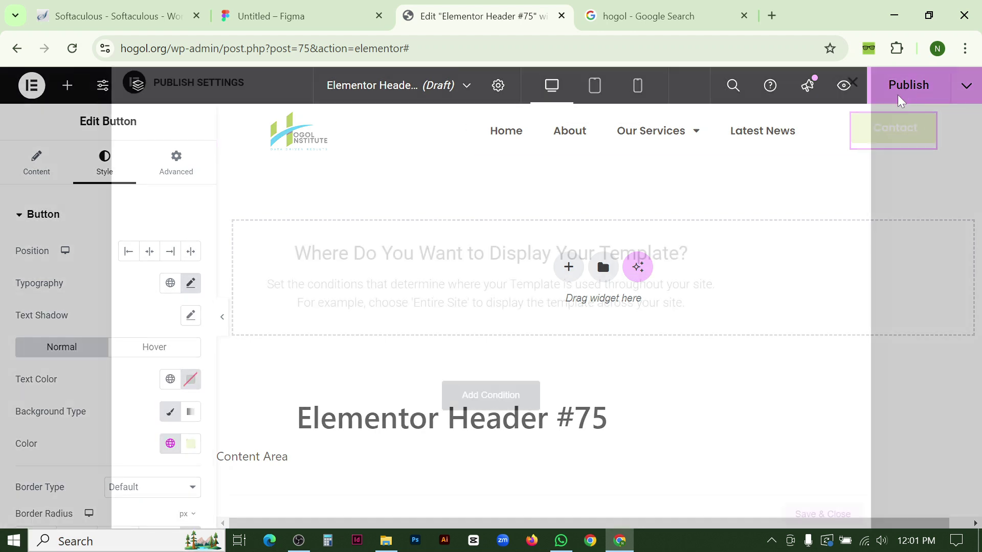
click(520, 402)
scroll(496, 391, down, 1)
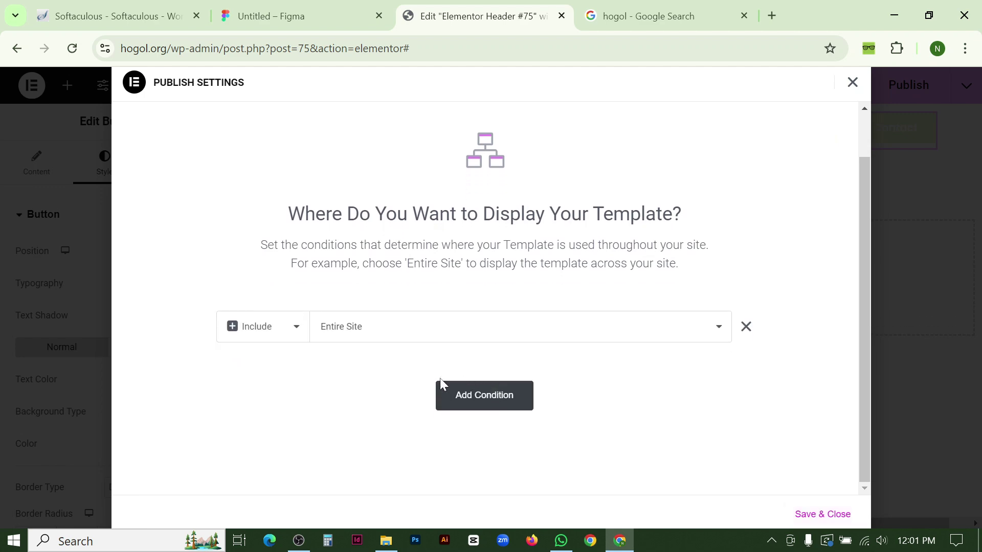
click(833, 516)
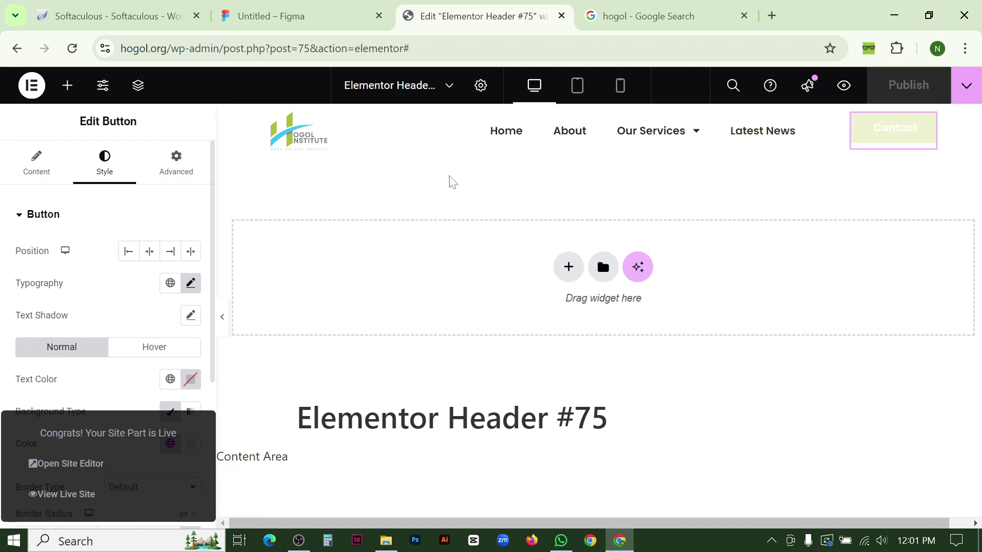
Give the header container a Classic background with colour alpha dragged to 0
click(594, 115)
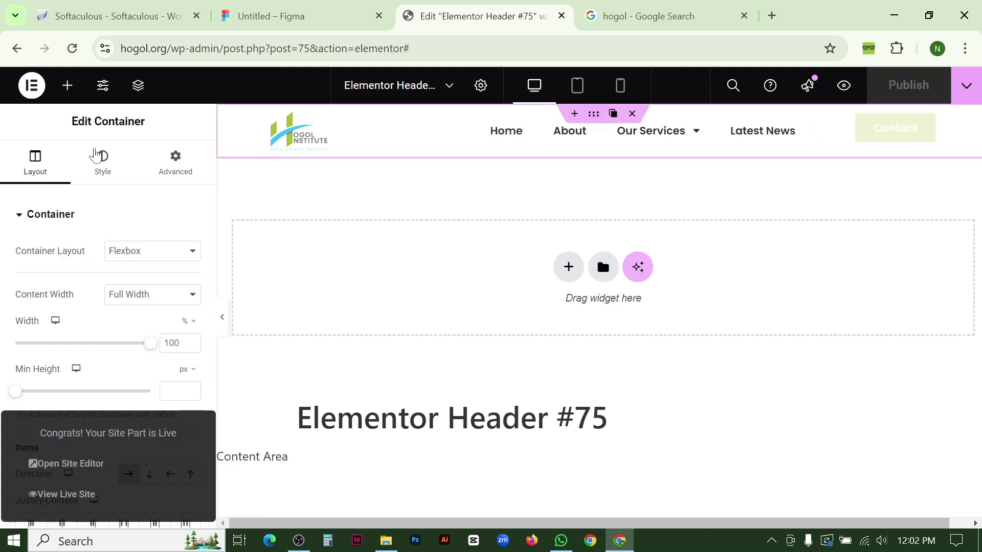
click(102, 162)
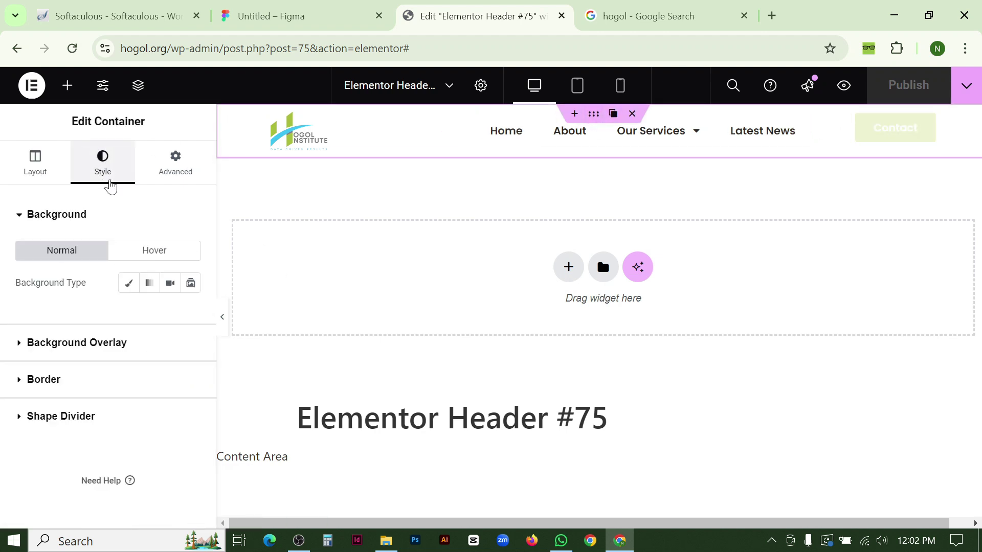
click(129, 289)
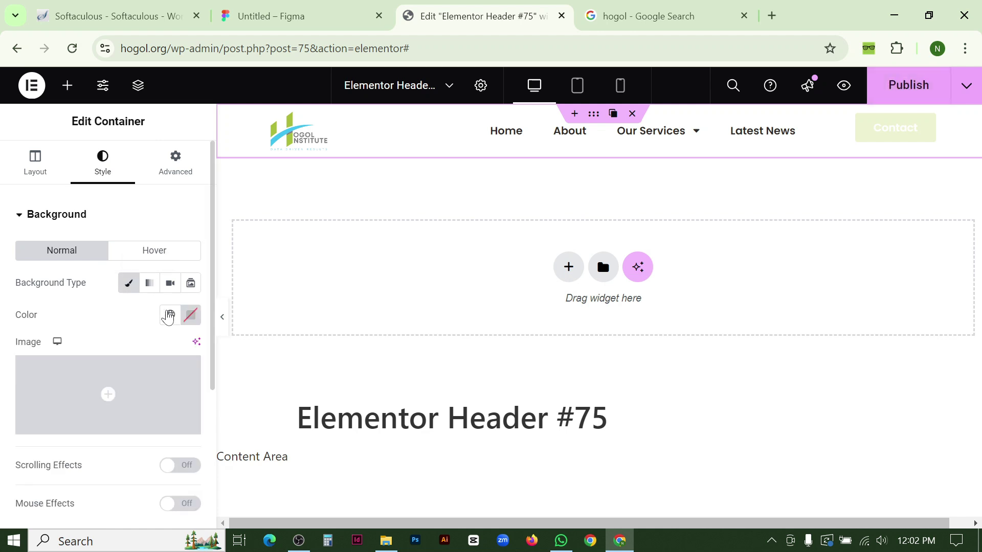
click(190, 316)
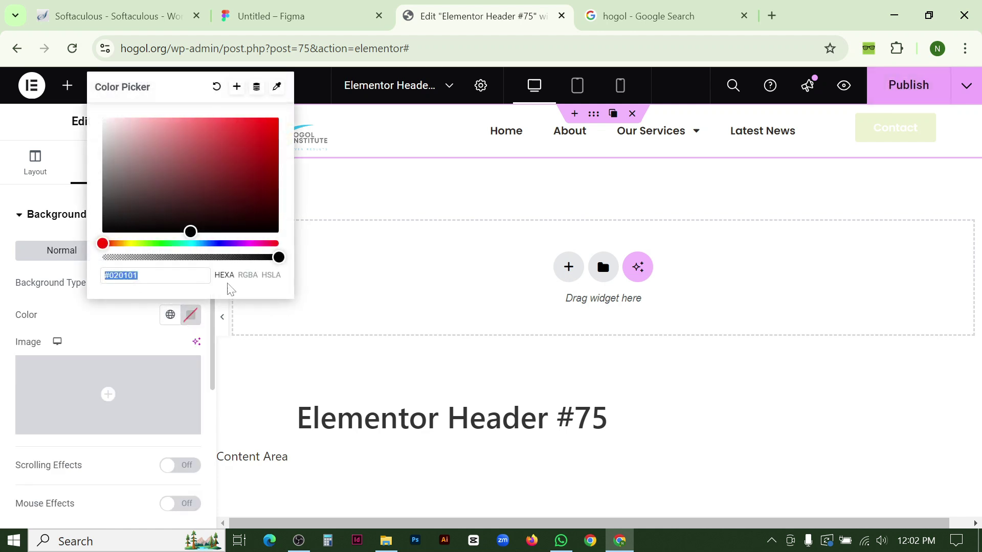
drag(247, 254, 14, 246)
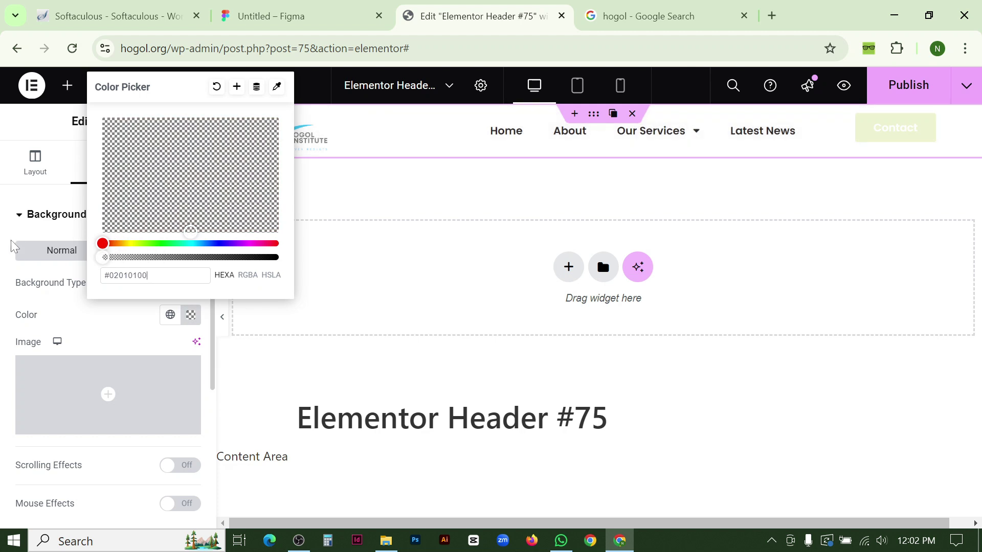
click(1, 236)
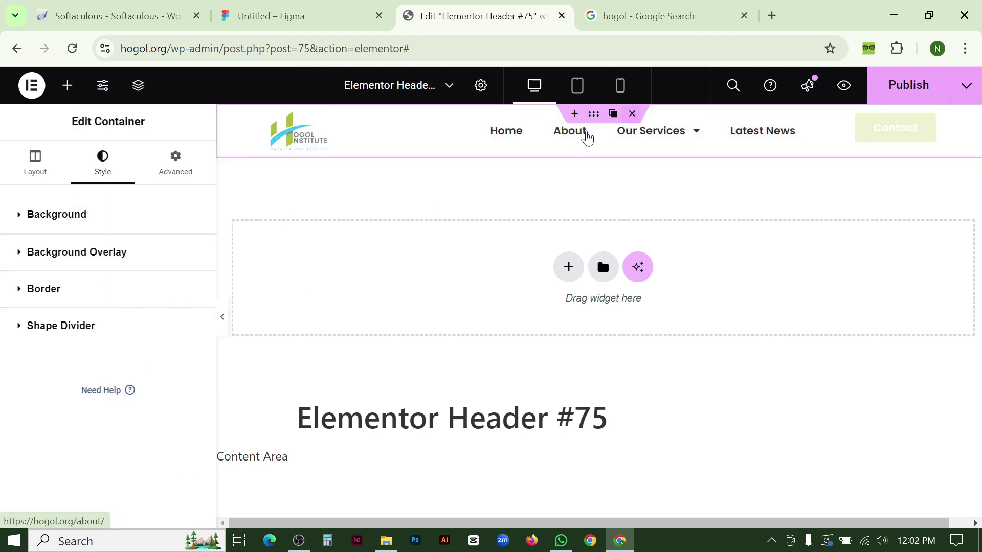
Colour the menu text White and its hover text Primary green, with browser zoom at 80%
click(772, 130)
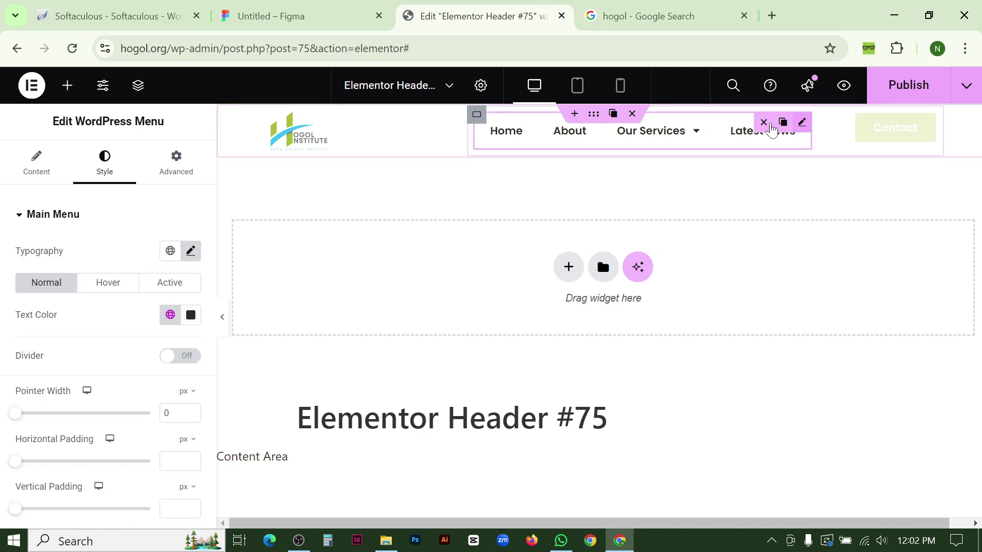
click(170, 315)
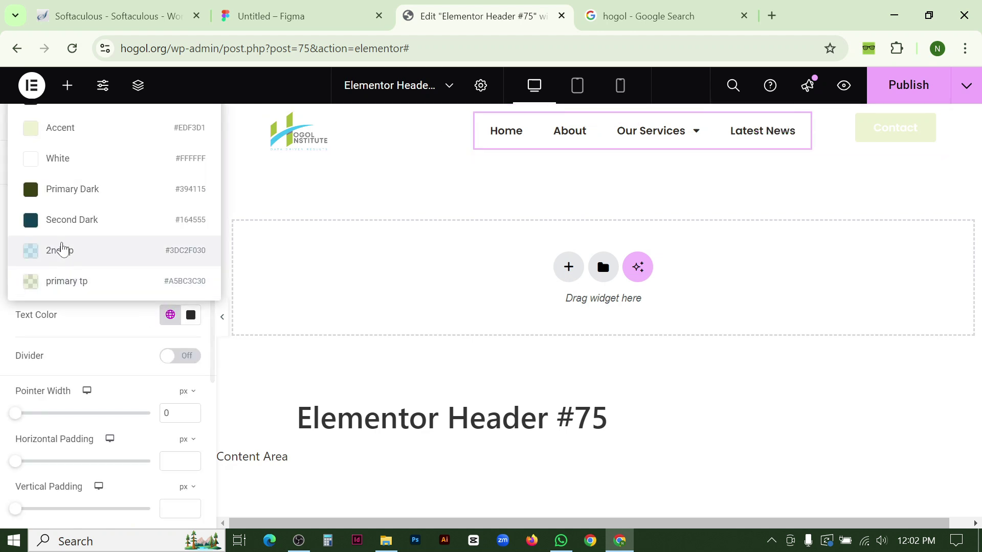
click(59, 158)
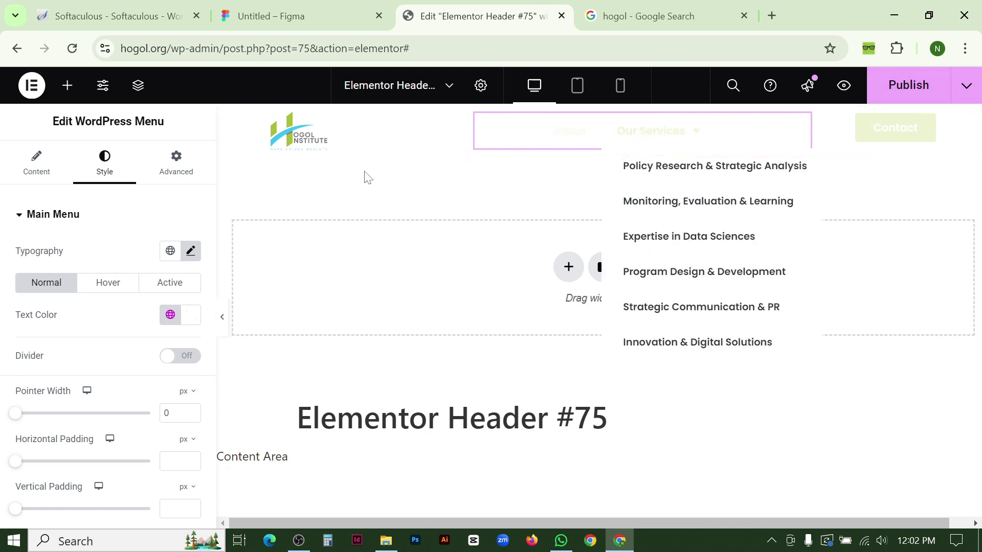
click(108, 285)
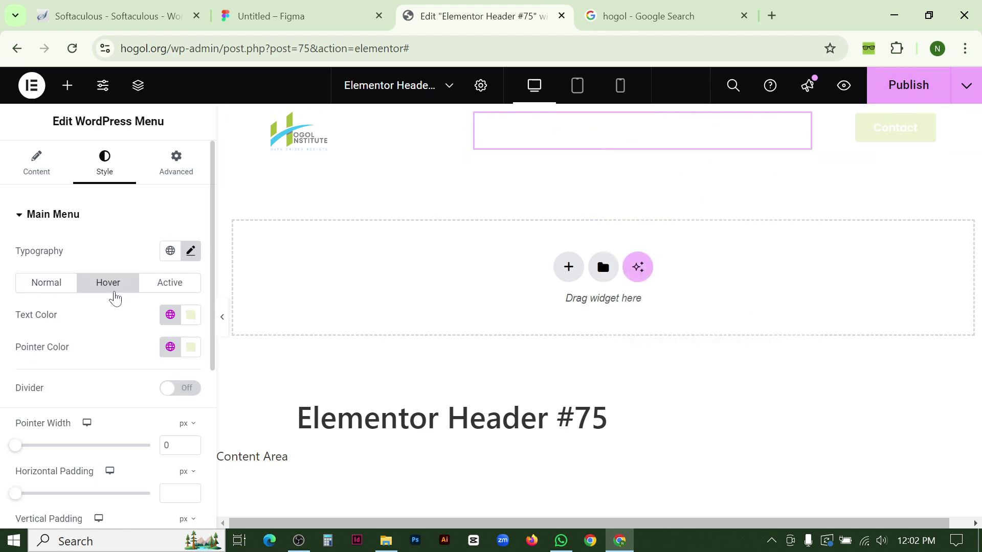
click(170, 316)
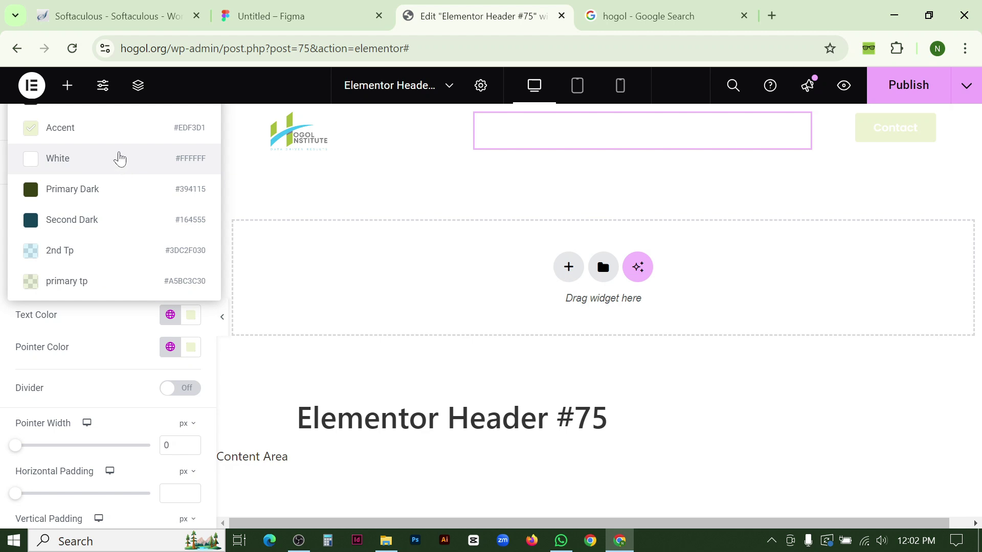
click(965, 49)
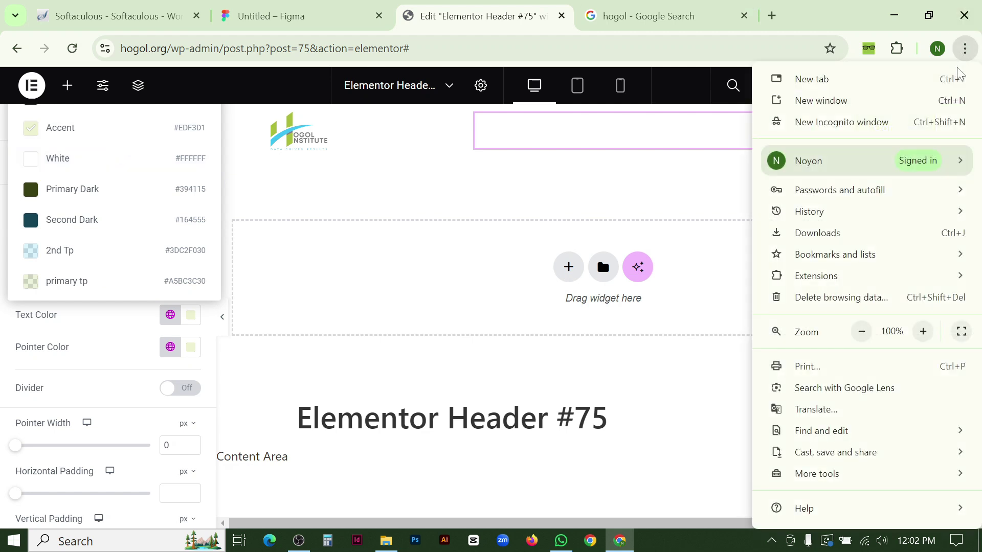
click(871, 333)
click(94, 321)
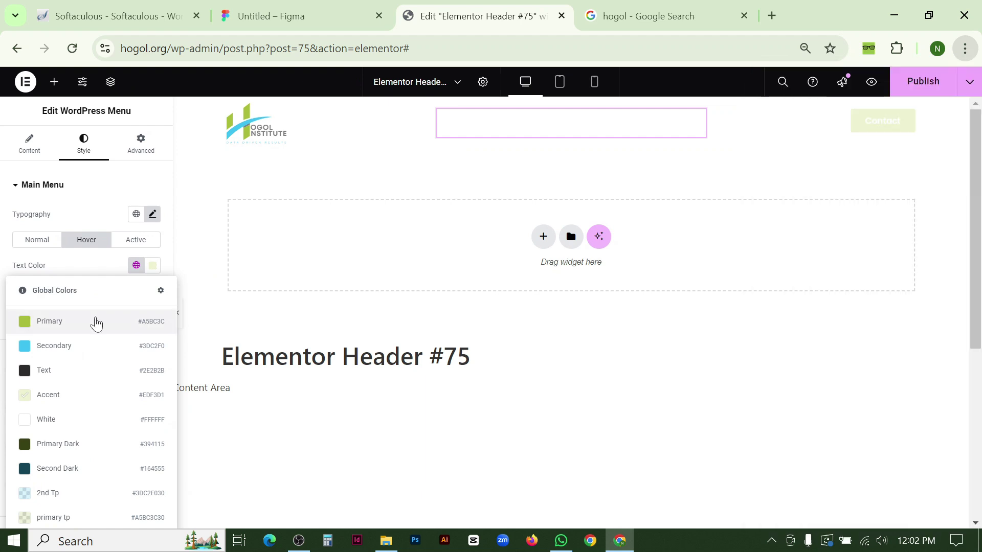
click(94, 321)
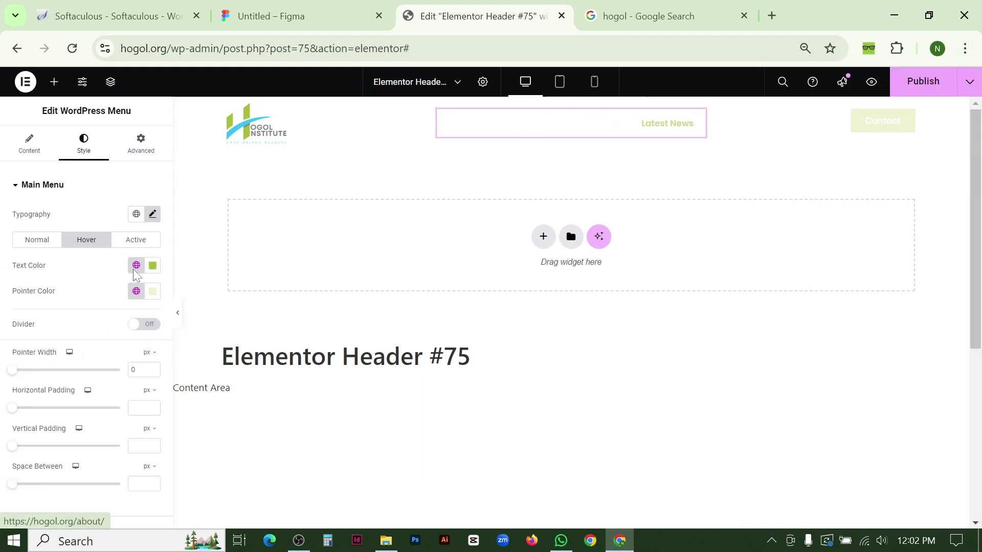
Make the active menu text Secondary blue and restore browser zoom to 100%
click(137, 246)
click(136, 266)
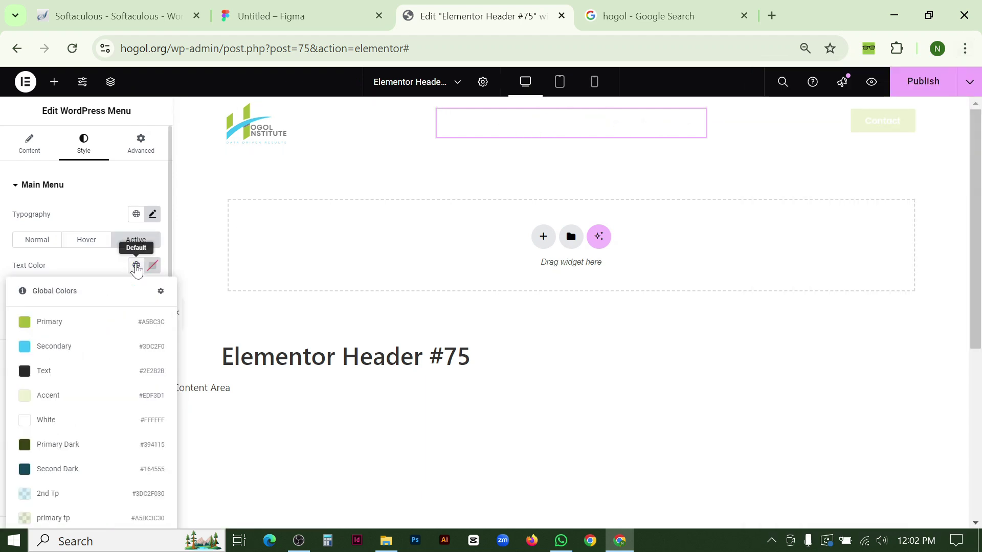
click(58, 353)
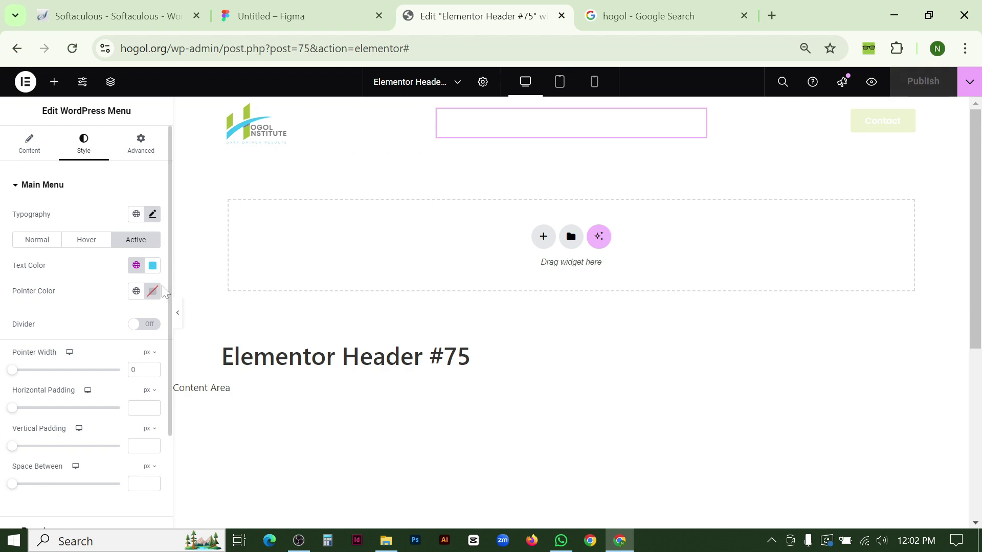
click(965, 48)
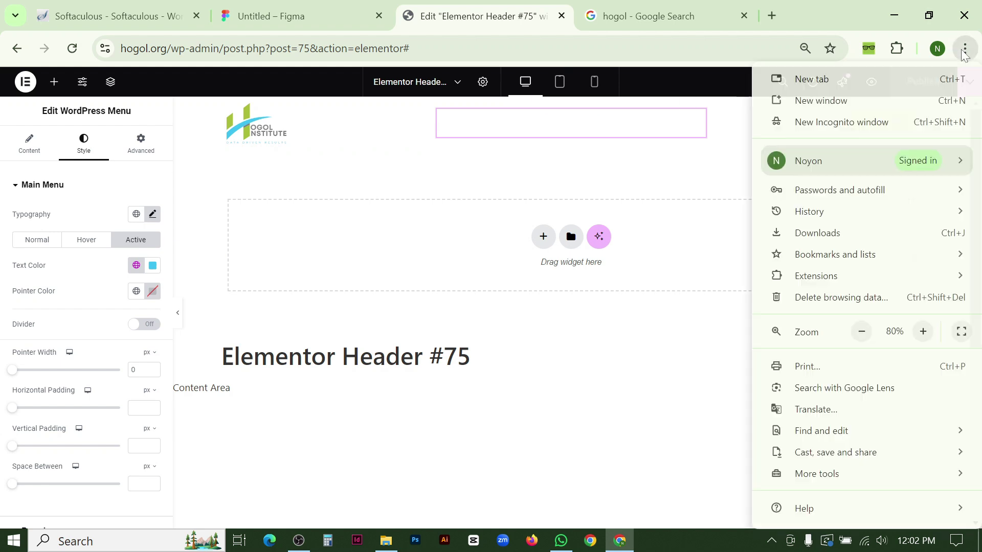
click(922, 332)
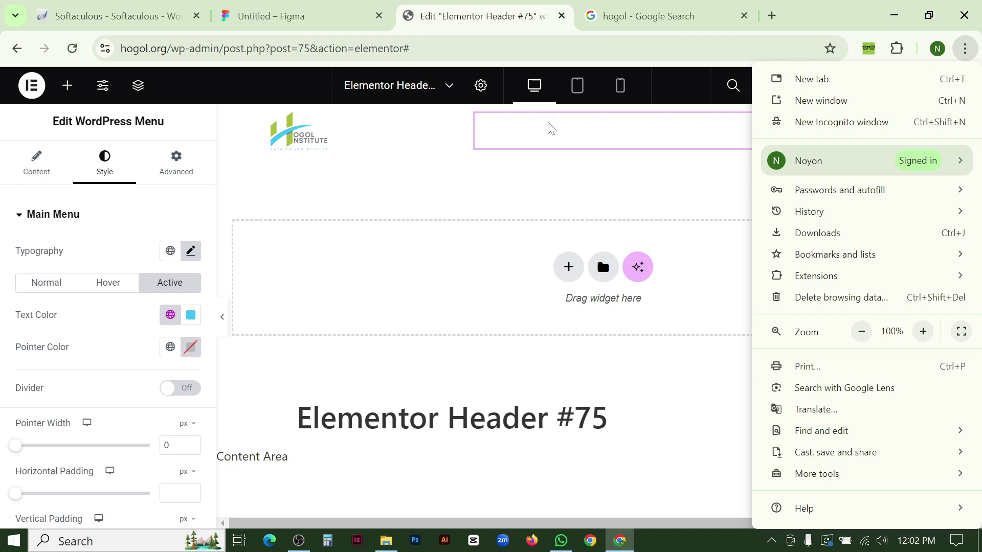
click(588, 199)
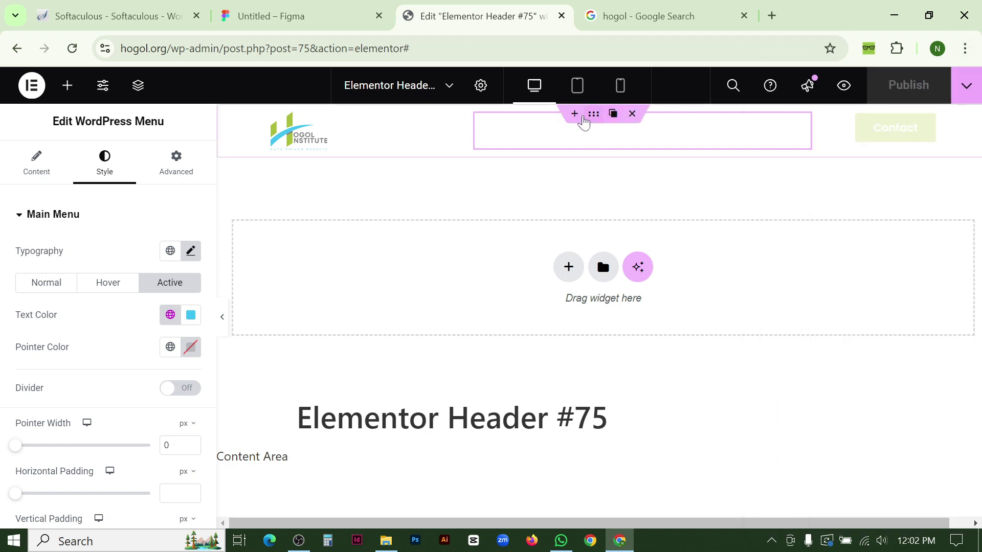
Delete a stray empty section above the header and reselect the header container
click(577, 111)
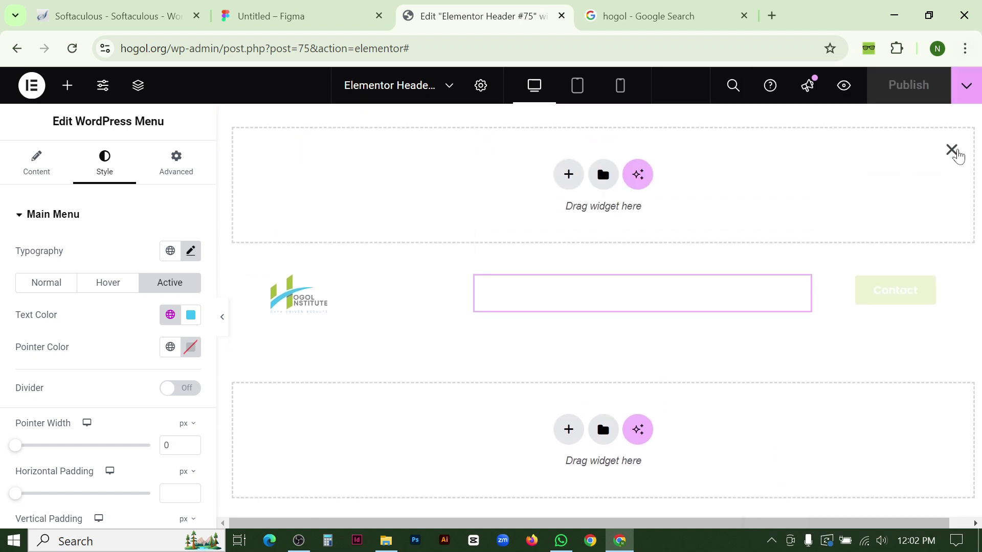
click(954, 151)
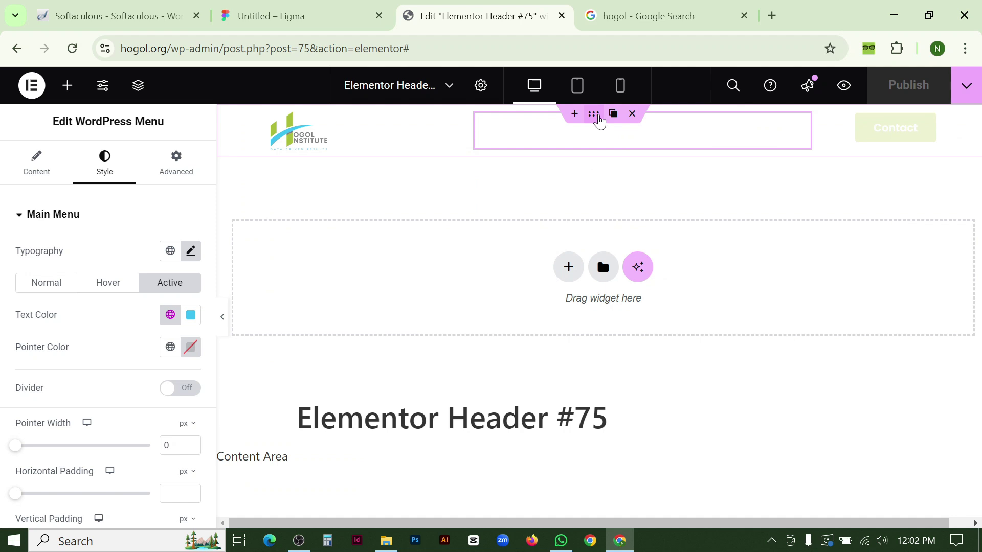
click(599, 118)
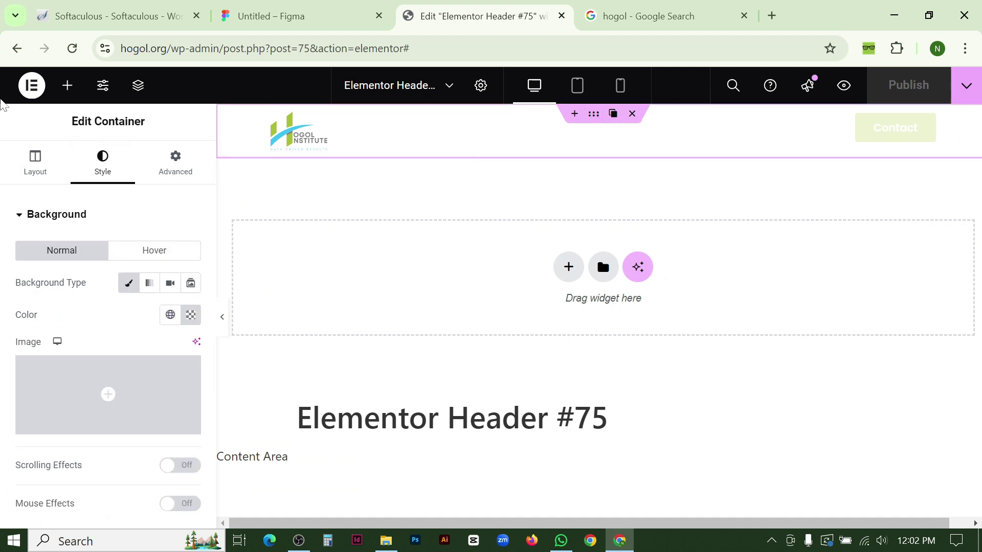
click(31, 85)
Go from the dashboard's Pages list to editing the Home page in Elementor
click(67, 239)
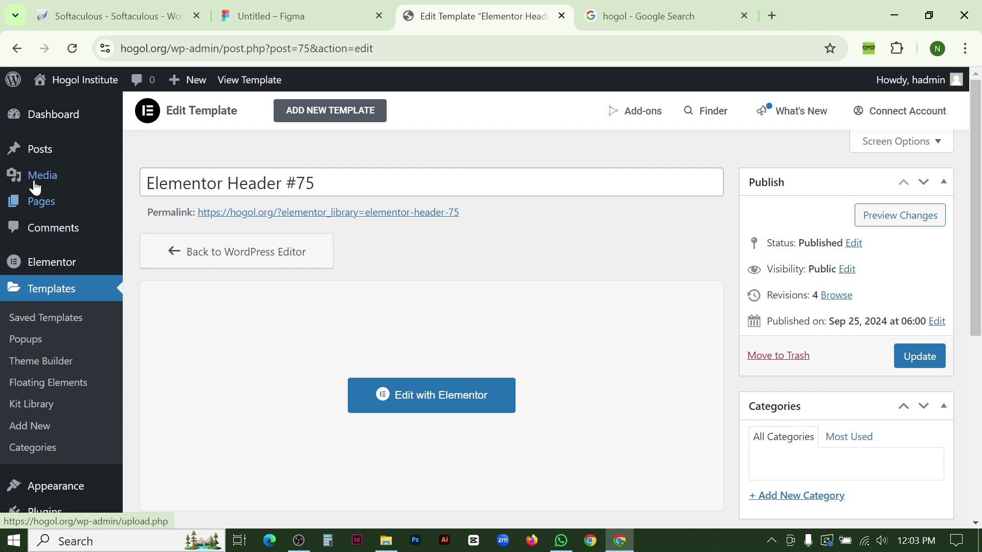
click(36, 203)
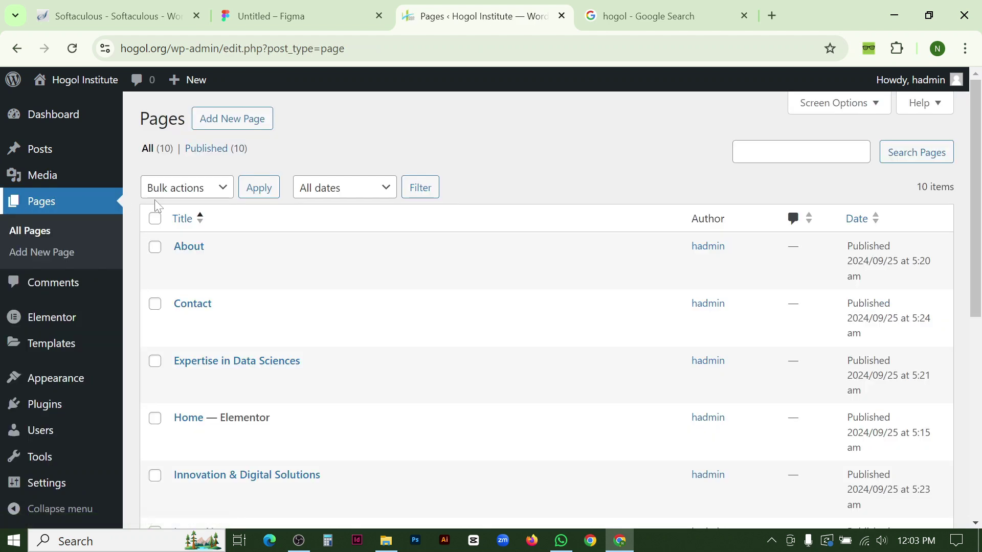
scroll(245, 424, down, 1)
scroll(245, 425, down, 1)
click(340, 358)
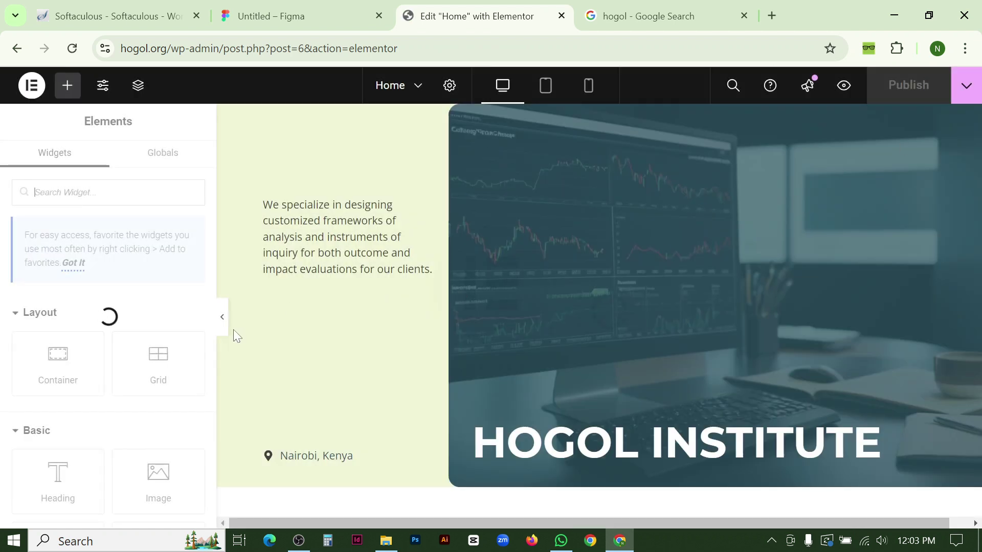
scroll(736, 163, down, 1)
scroll(603, 198, up, 1)
scroll(601, 199, down, 1)
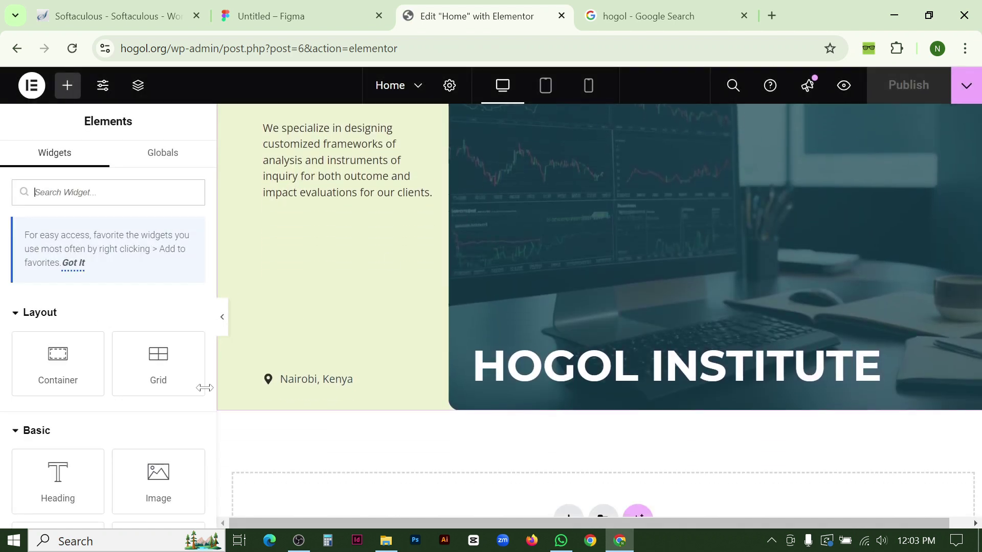
Set the Home page layout to Elementor Full Width and publish it
click(449, 86)
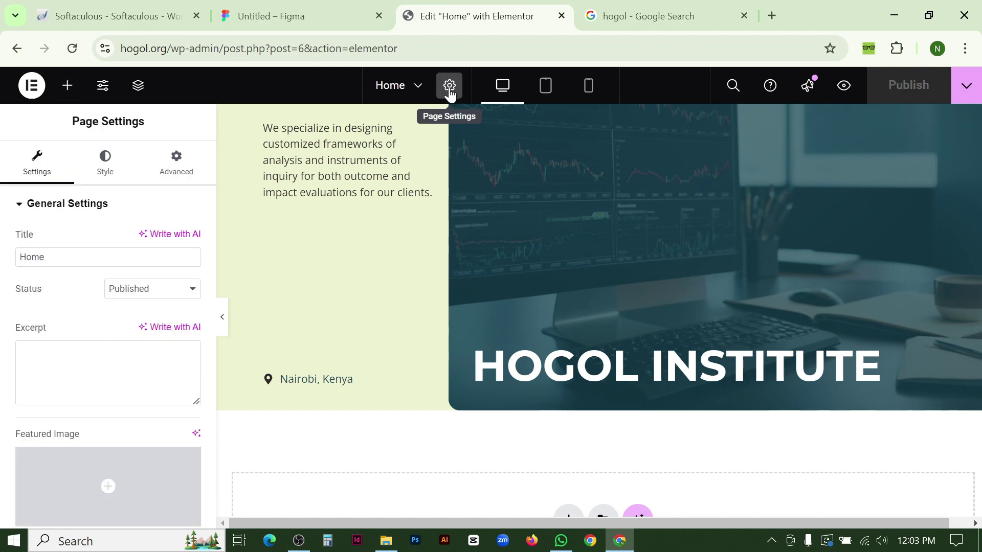
scroll(110, 387, down, 4)
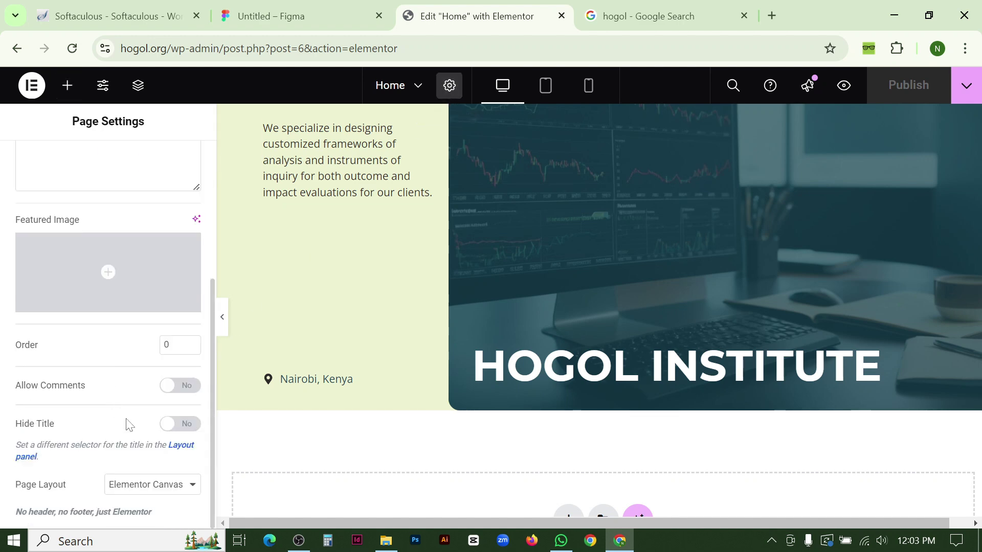
click(173, 481)
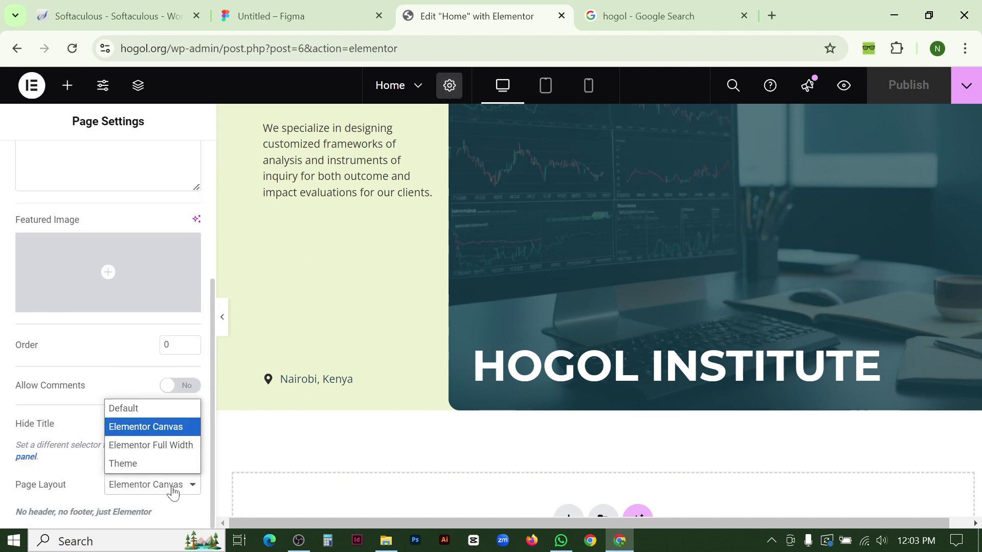
click(158, 446)
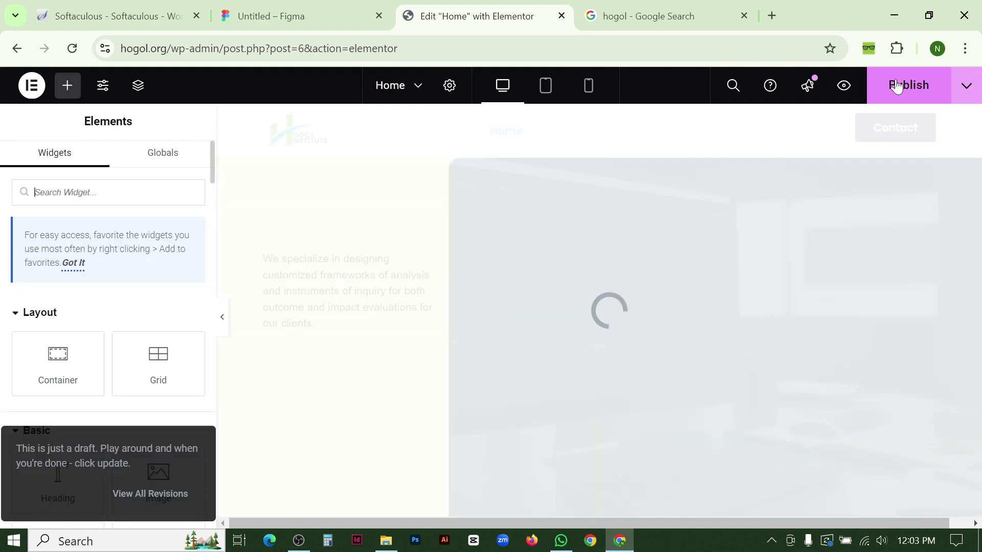
click(896, 86)
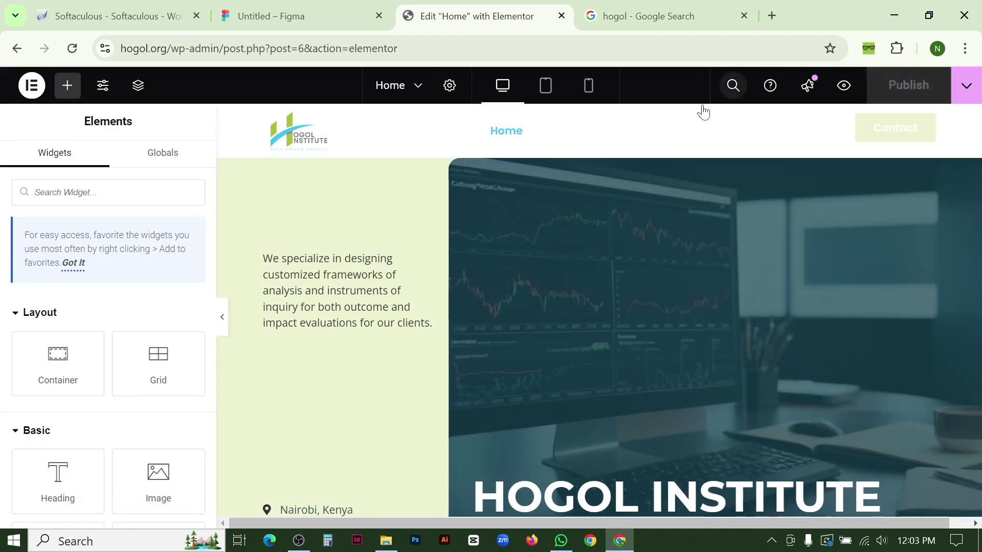
Select the header container, open its Advanced layout settings and unlink the margins
click(222, 318)
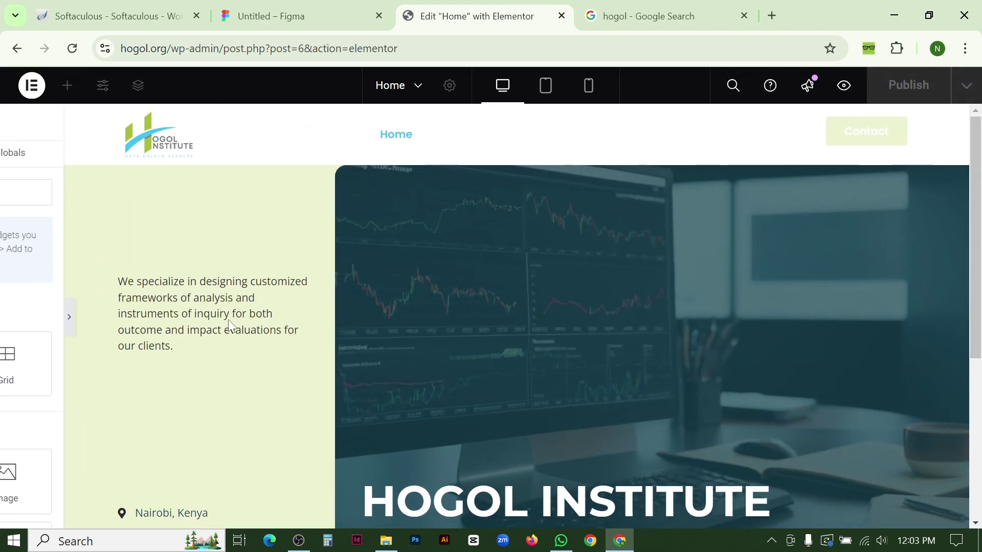
click(5, 319)
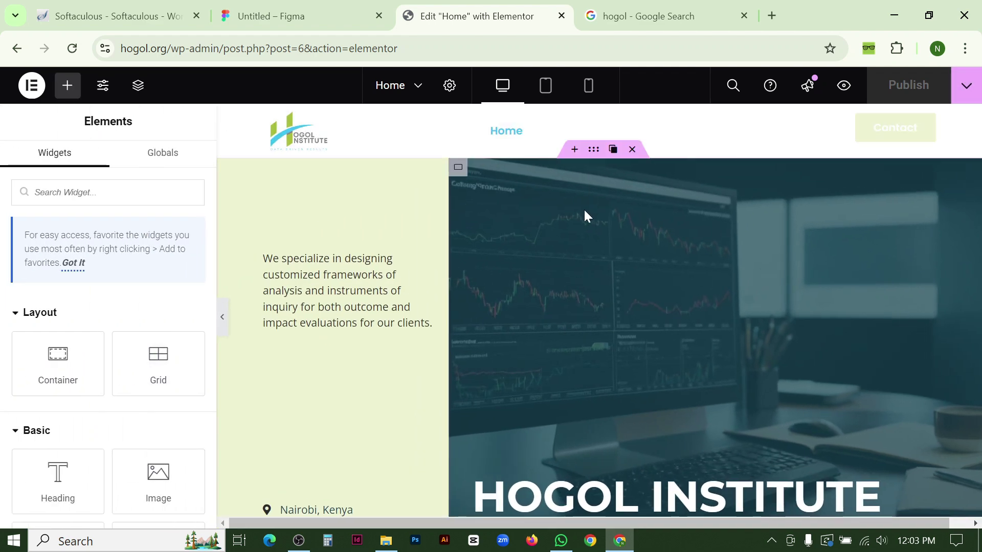
click(604, 118)
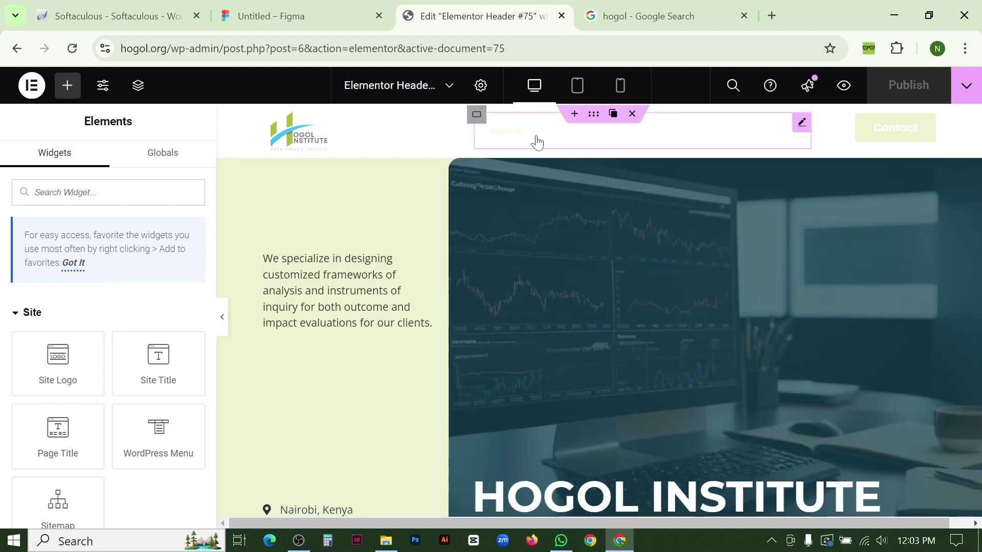
click(592, 116)
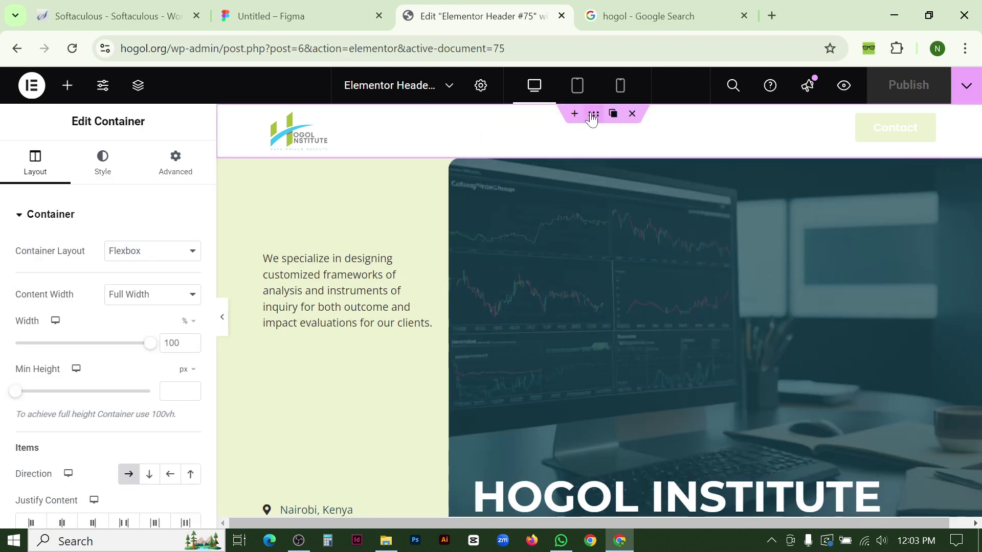
scroll(162, 170, down, 2)
scroll(169, 166, up, 2)
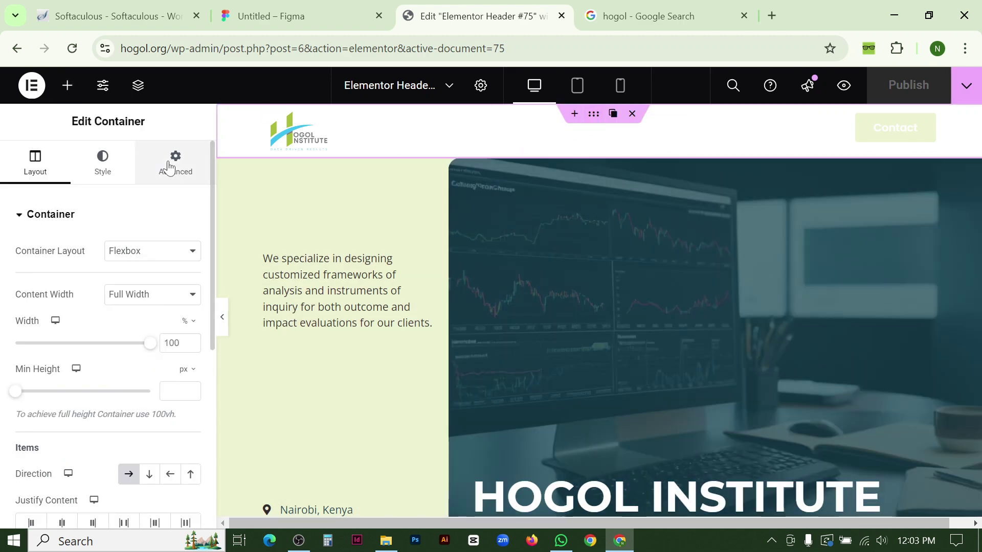
click(182, 169)
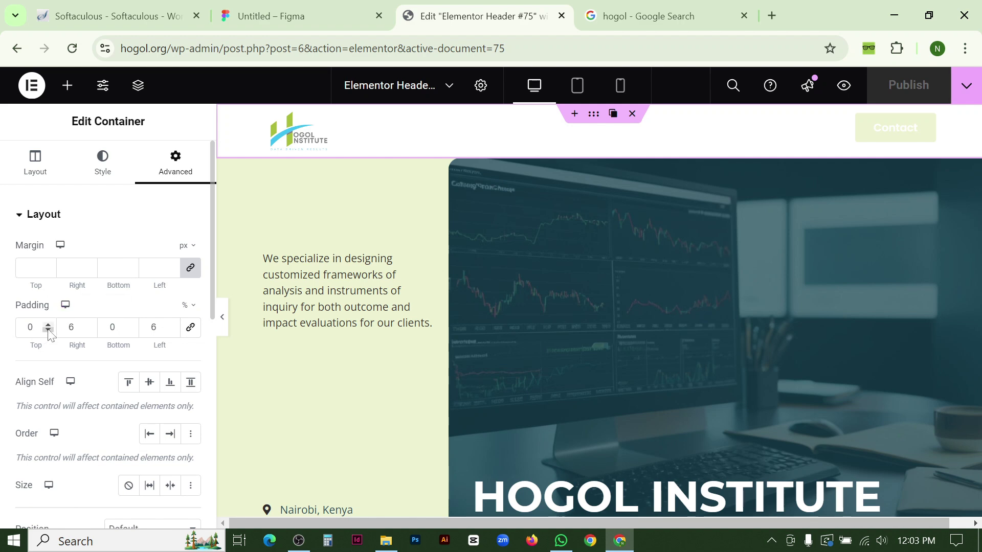
click(190, 274)
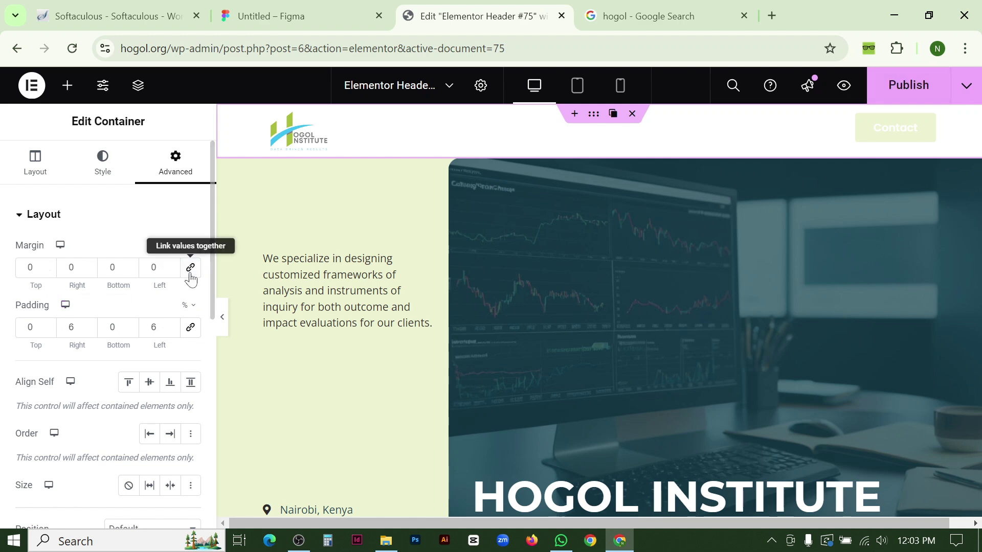
Try a negative top margin on the header, then reset it to 0
drag(49, 272, 46, 271)
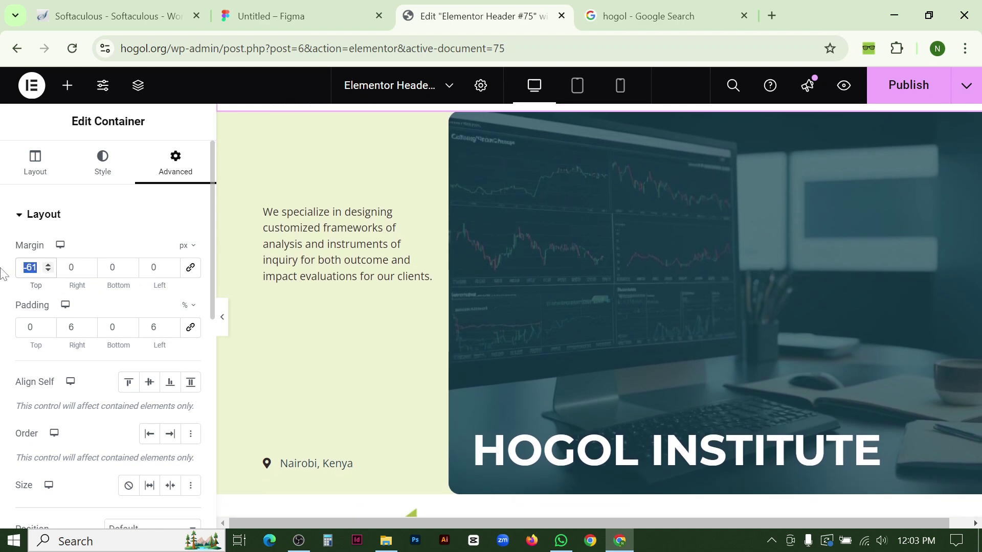
text(0)
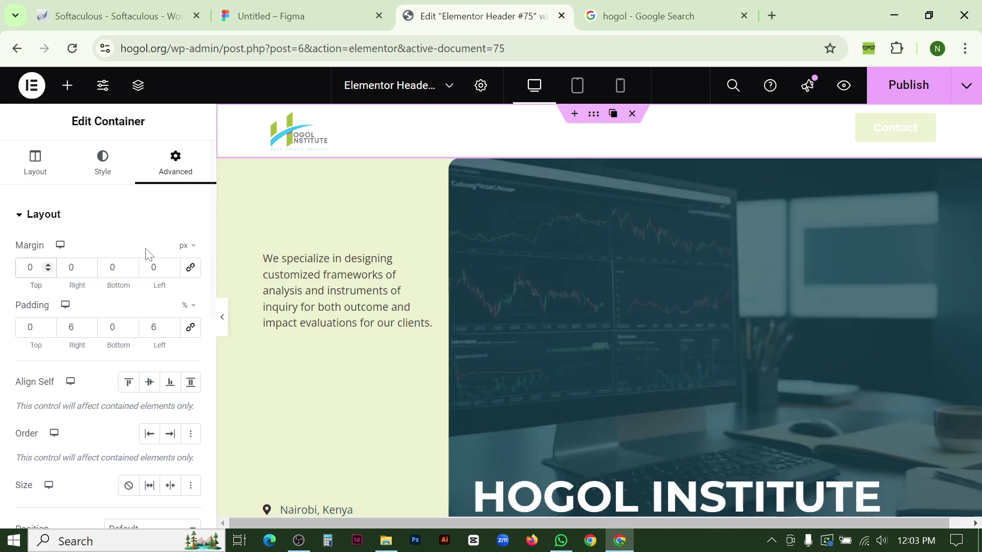
click(48, 271)
drag(48, 270, 45, 271)
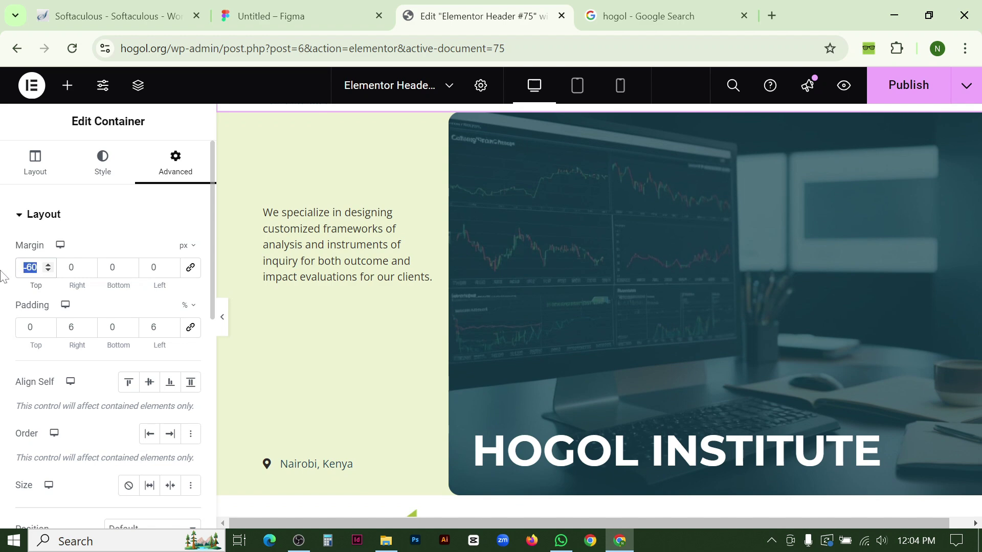
text(0)
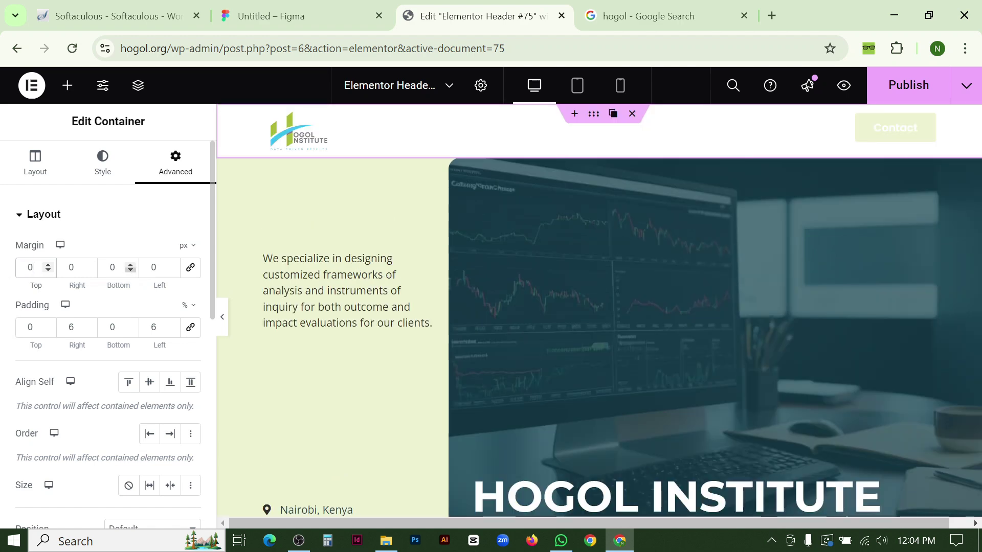
Set a negative bottom margin, adjusting it through -70 to -85 while previewing
drag(135, 272, 135, 275)
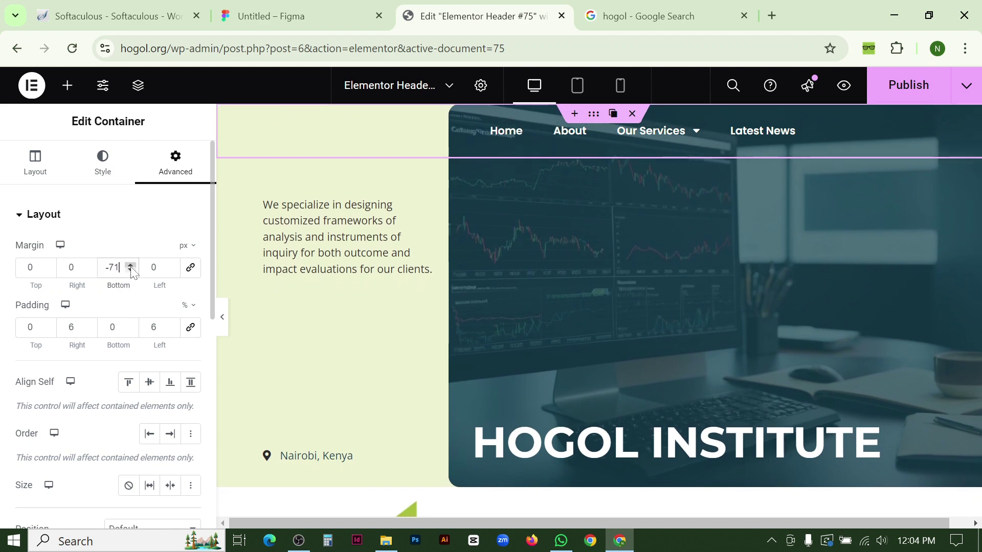
click(131, 266)
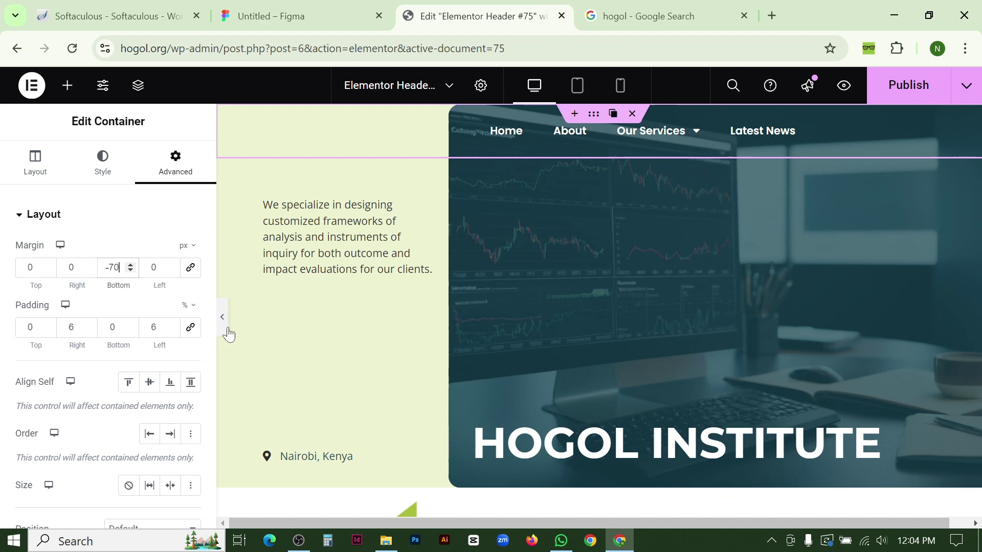
click(223, 318)
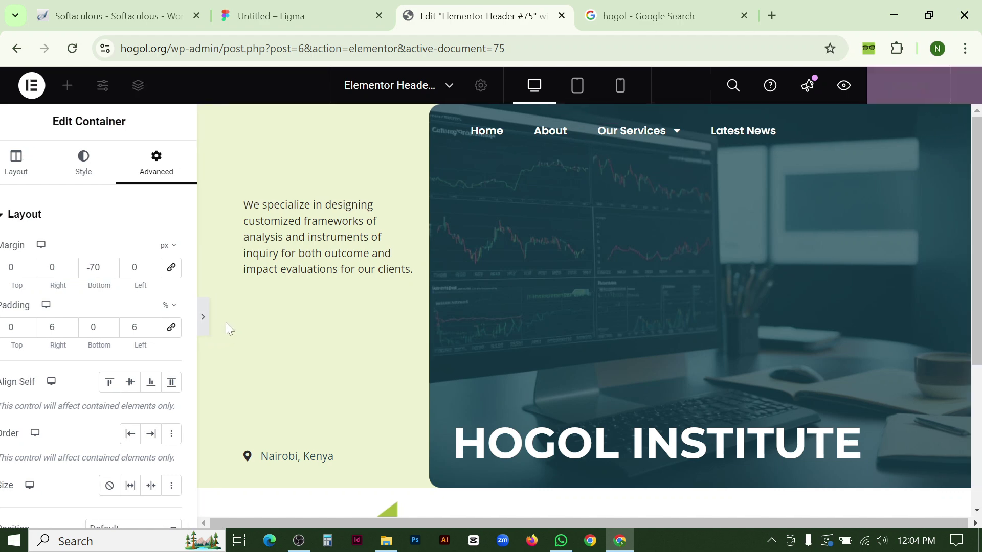
click(6, 317)
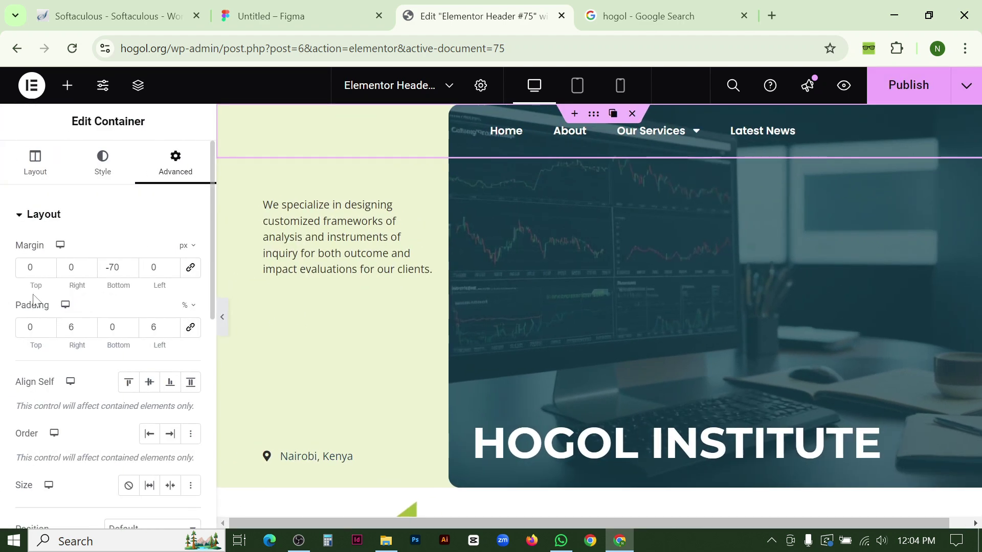
click(129, 266)
key(Up)
key(Up)
key(Up)
key(Up)
key(Up)
key(Up)
key(Up)
key(Up)
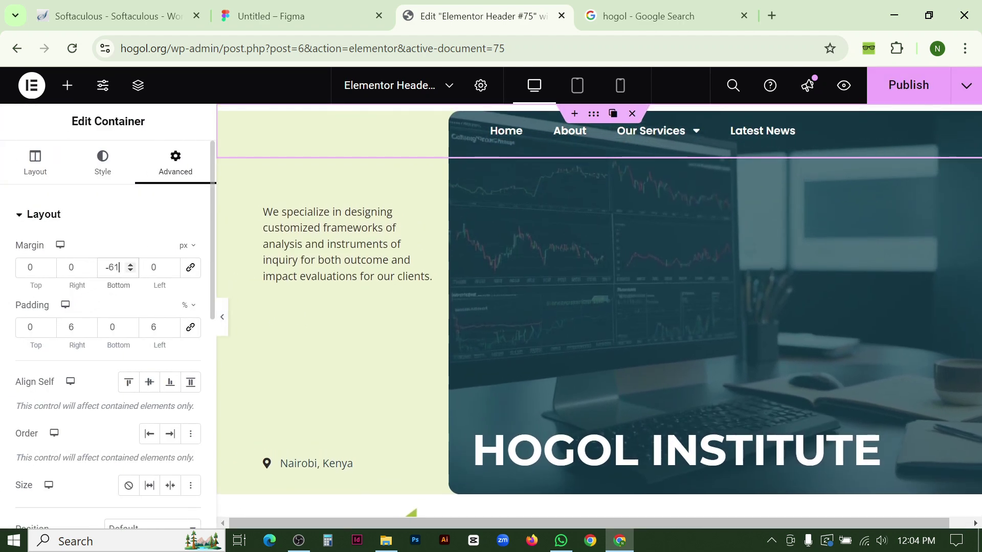
key(Down)
key(Down)
key(Down)
key(Down)
key(Down)
key(Down)
key(Down)
key(Down)
key(Down)
key(Down)
key(Down)
key(Down)
key(Down)
key(Down)
key(Down)
key(Down)
key(Down)
key(Down)
key(Down)
key(Down)
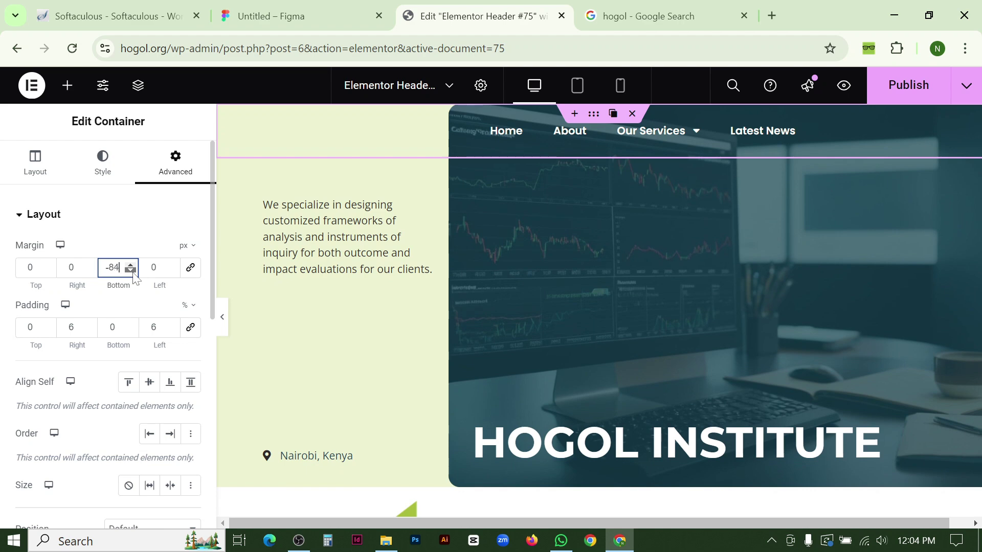
click(222, 317)
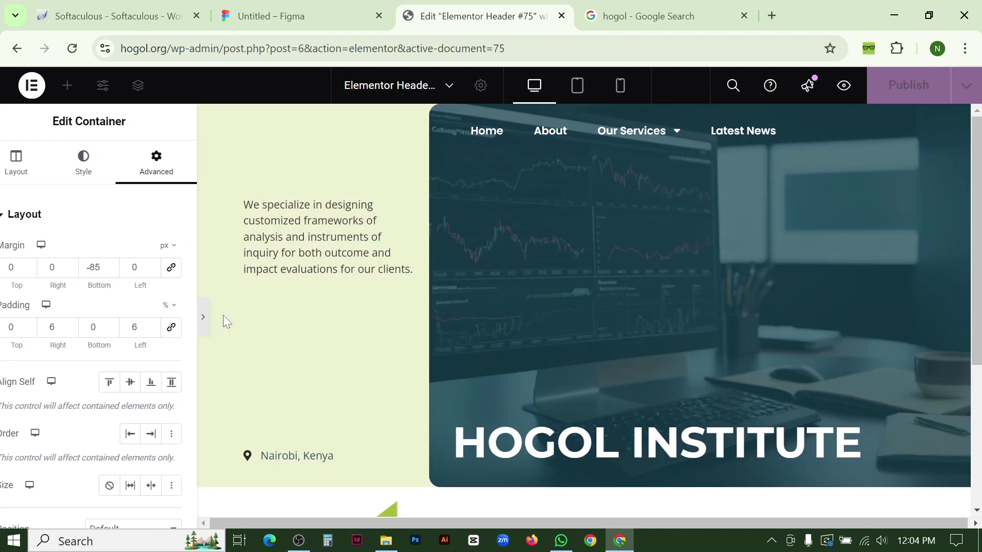
click(6, 317)
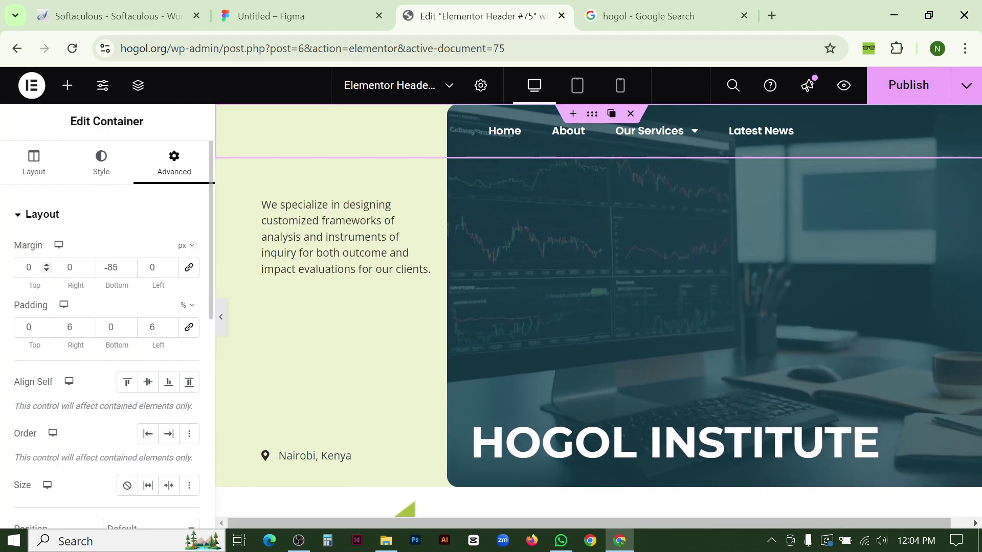
Fine-tune the bottom margin through -80 and -83, settling back on -85 px
drag(120, 268, 108, 268)
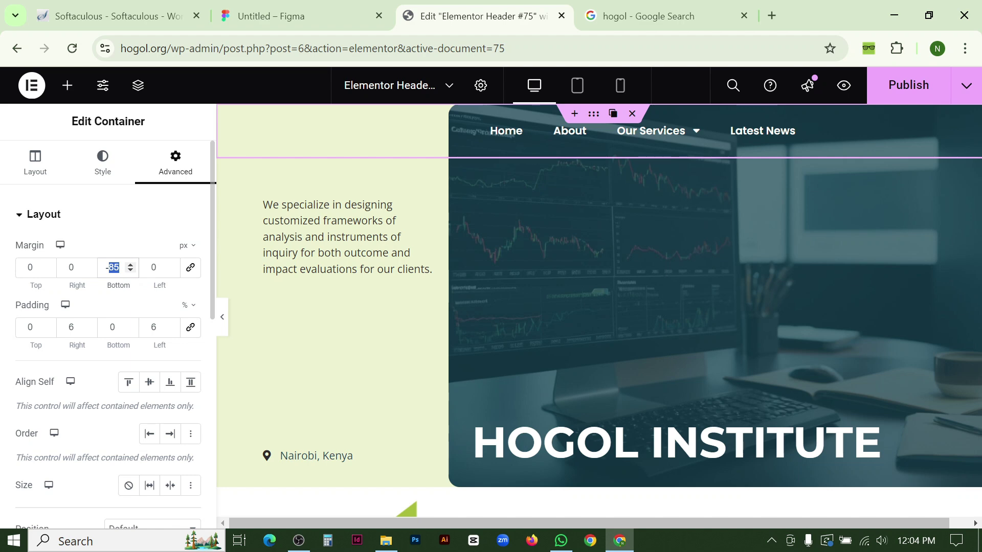
text(80)
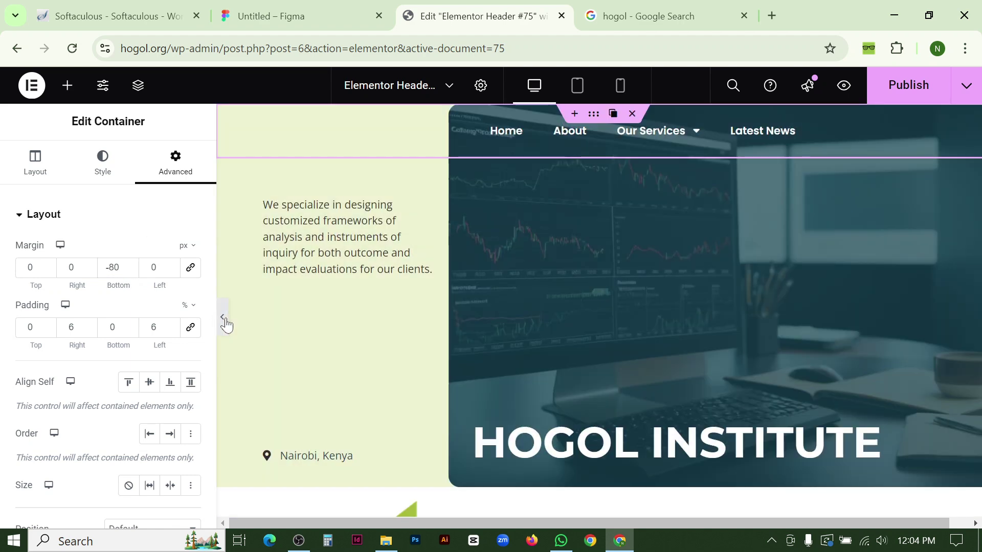
click(222, 317)
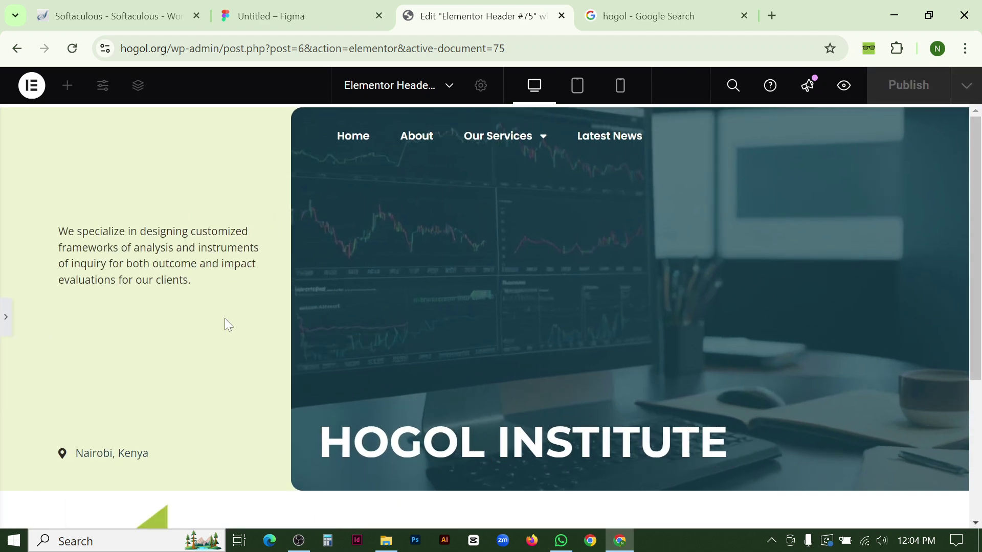
click(3, 317)
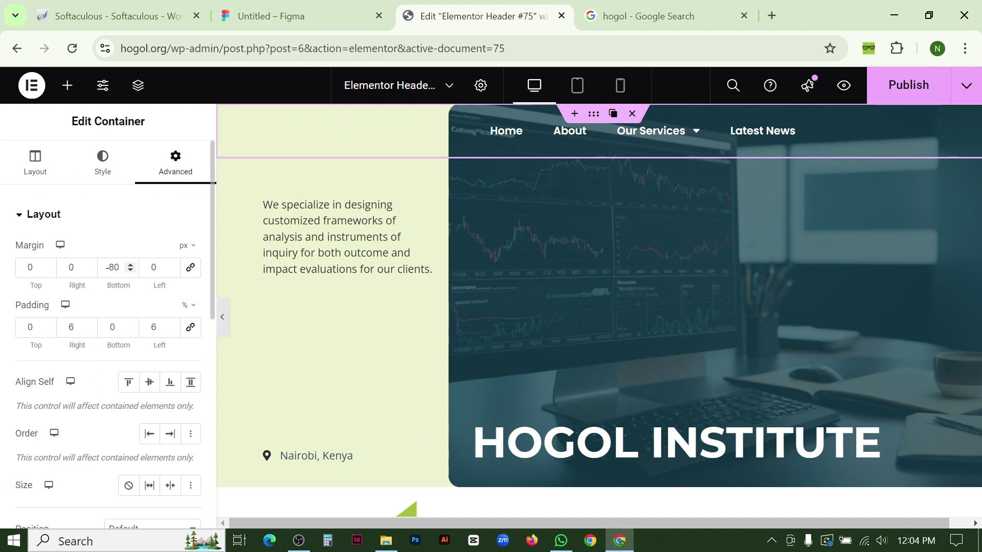
click(132, 271)
click(133, 271)
click(133, 271)
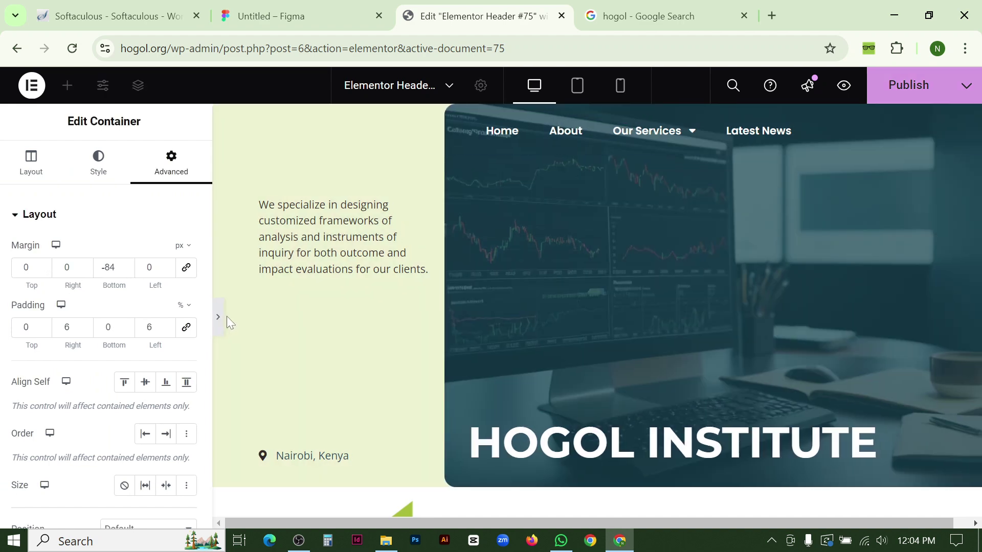
click(221, 317)
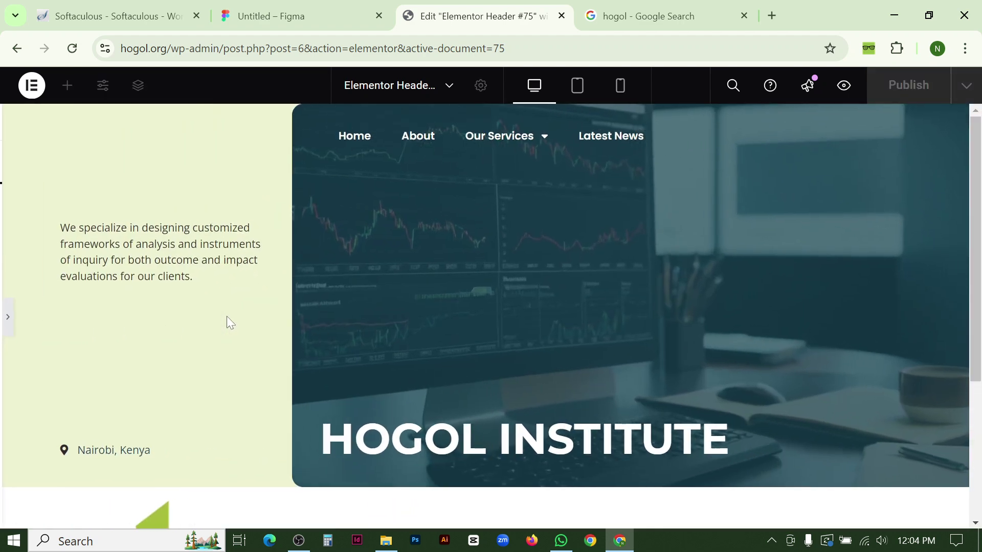
click(3, 318)
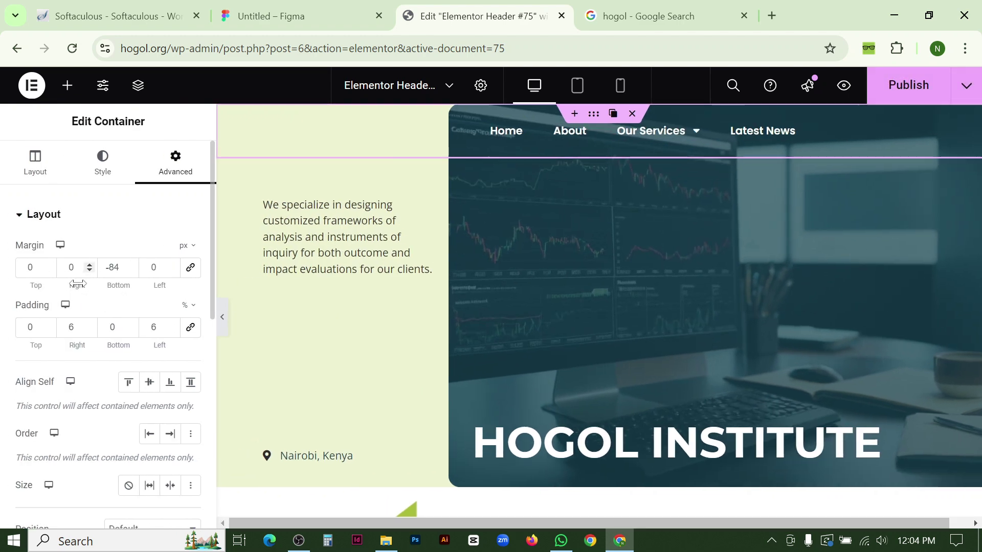
click(131, 271)
click(132, 271)
click(225, 318)
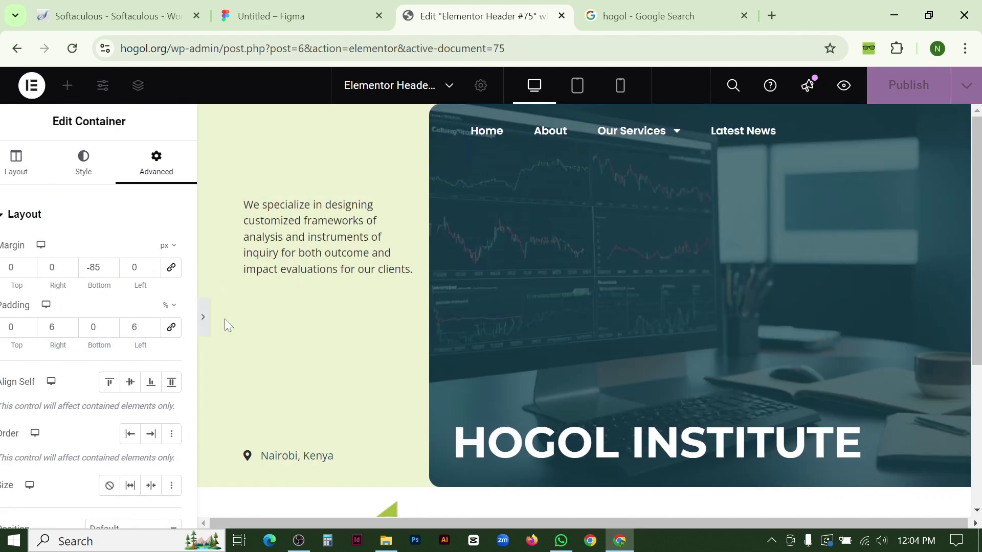
click(5, 321)
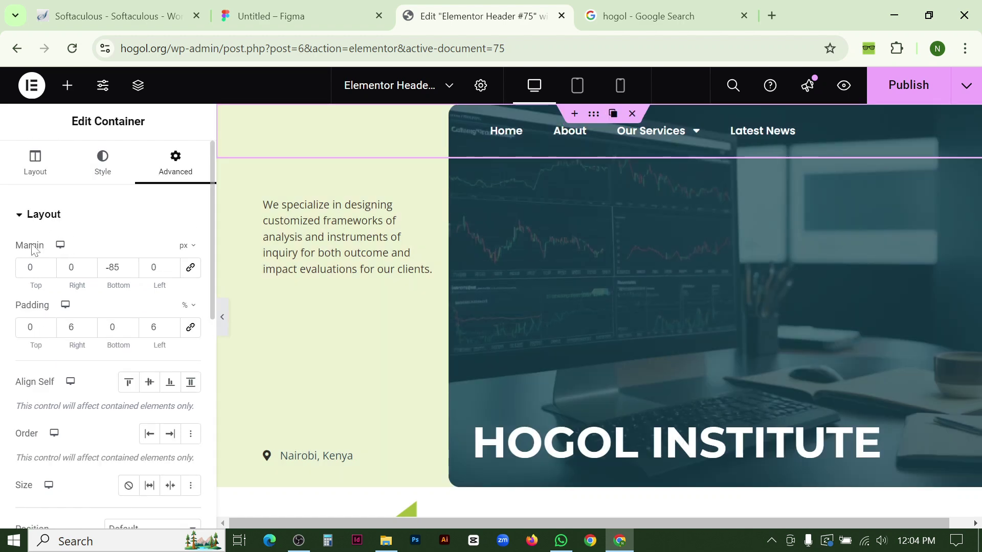
Set the header container's Z-Index to 2 and preview the header over the hero
scroll(114, 425, down, 3)
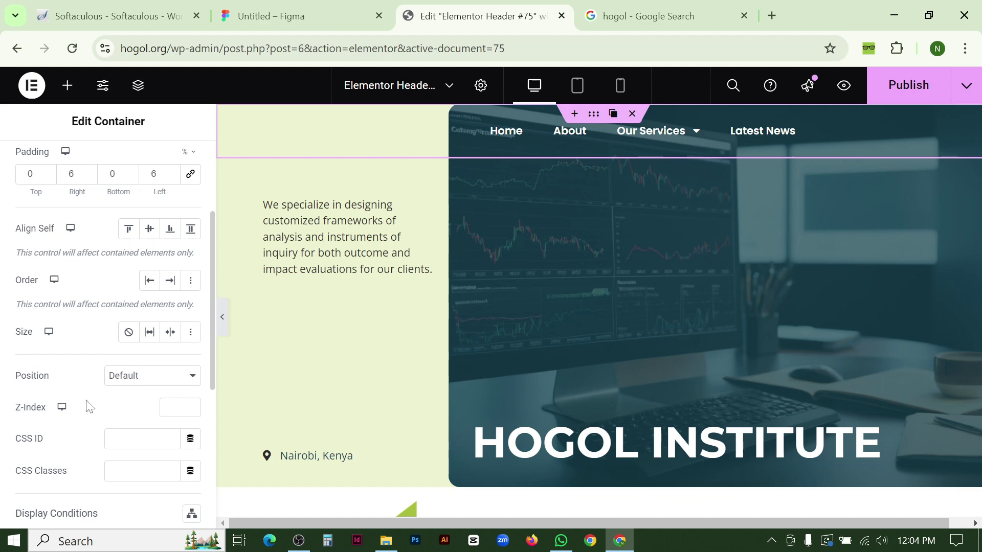
click(188, 413)
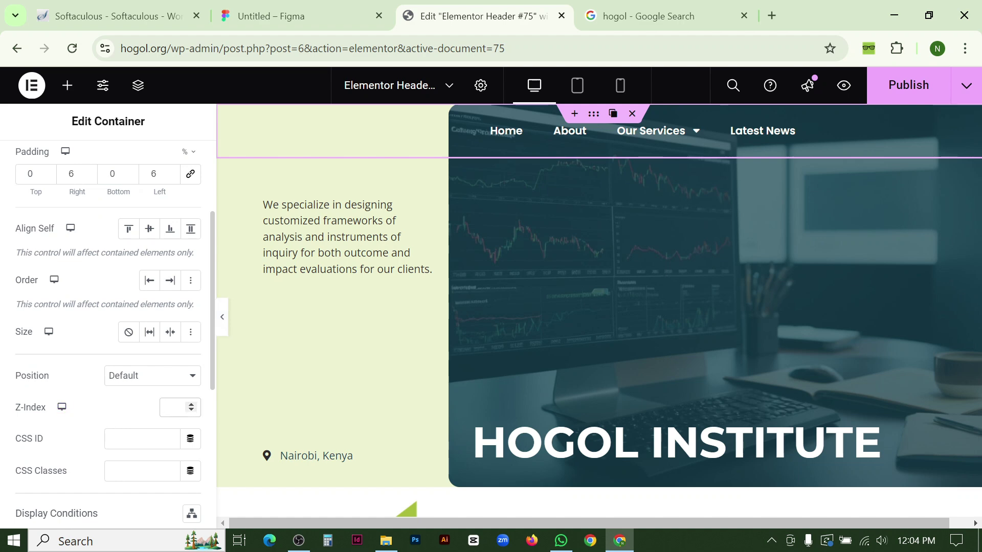
text(2)
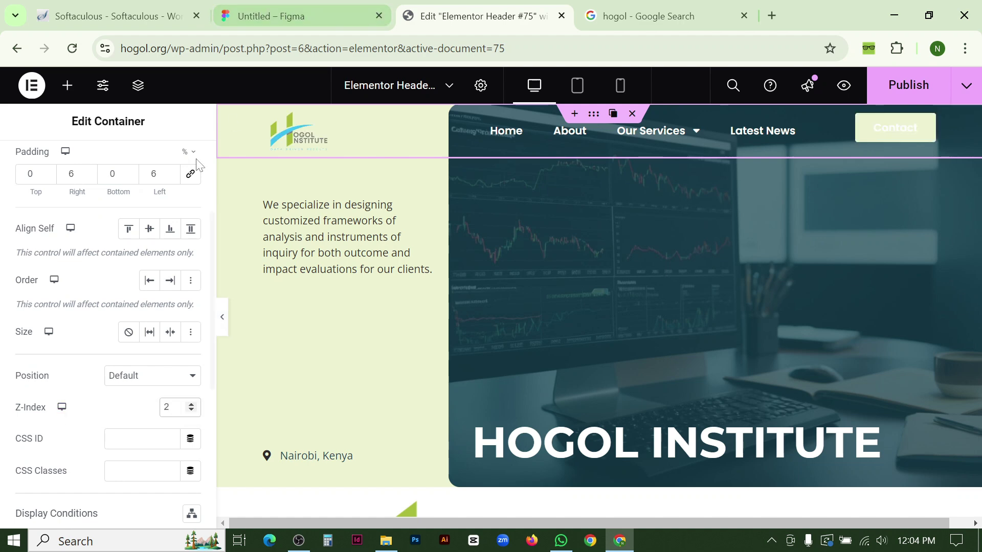
click(224, 322)
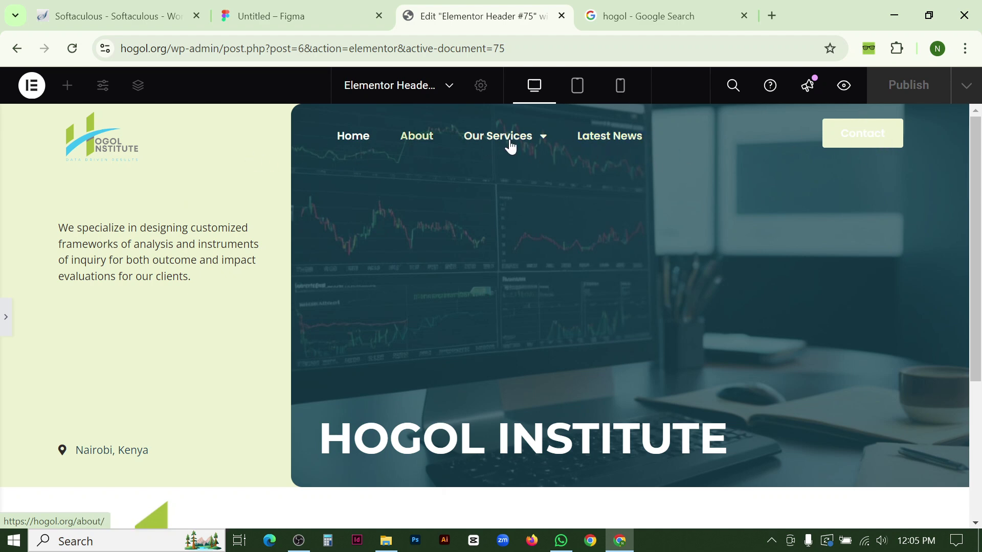
click(5, 325)
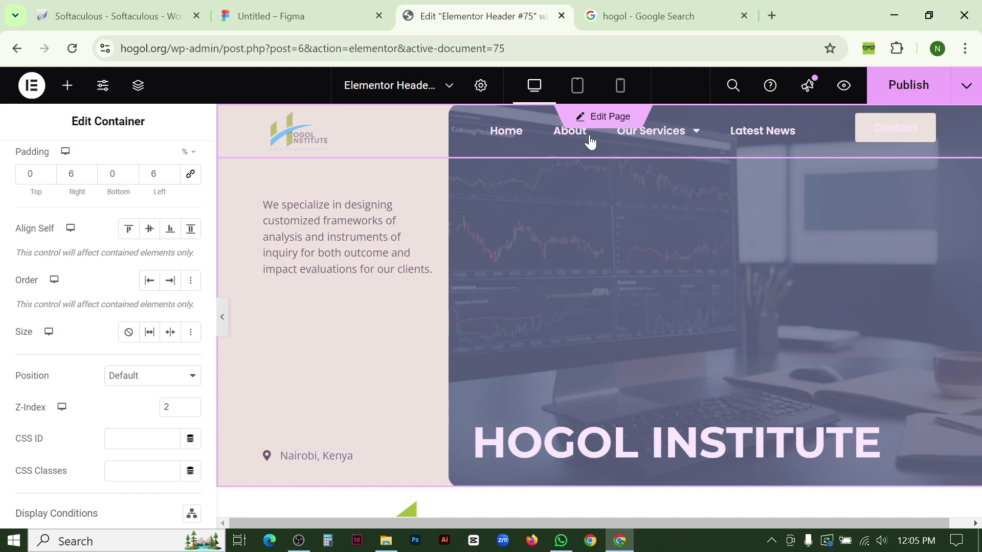
scroll(701, 335, down, 4)
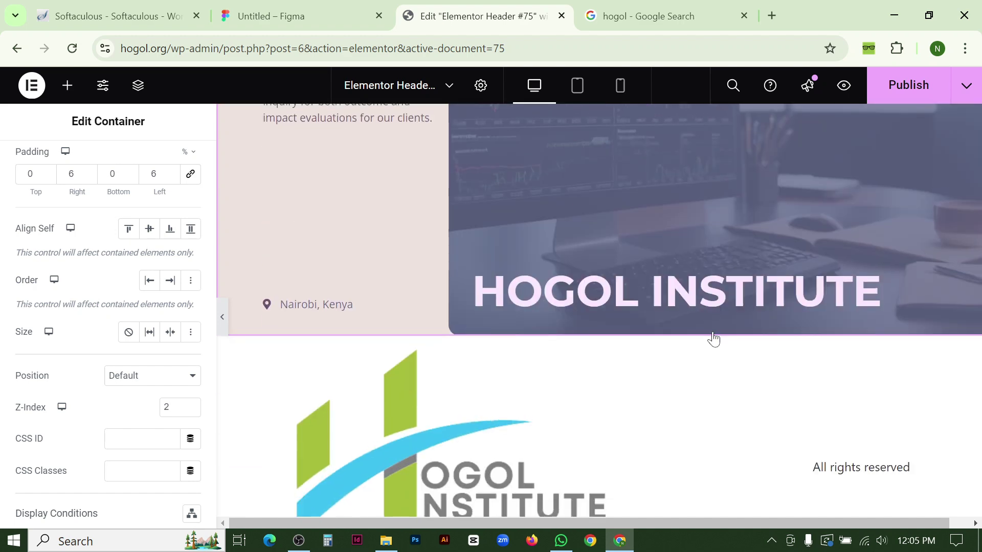
scroll(480, 212, up, 3)
scroll(804, 249, down, 1)
scroll(596, 344, up, 3)
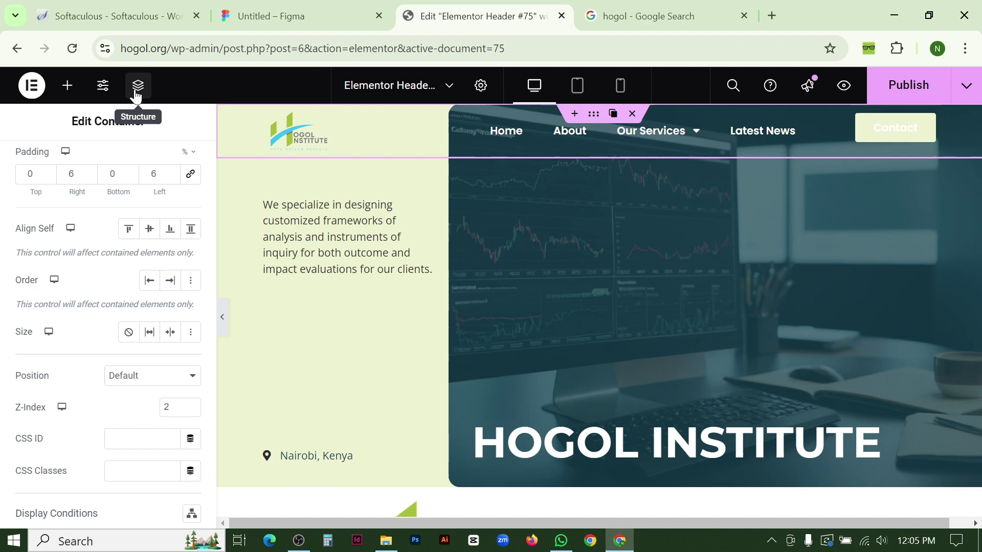
Expand the header's containers in the Navigator and select the Contact button
click(136, 88)
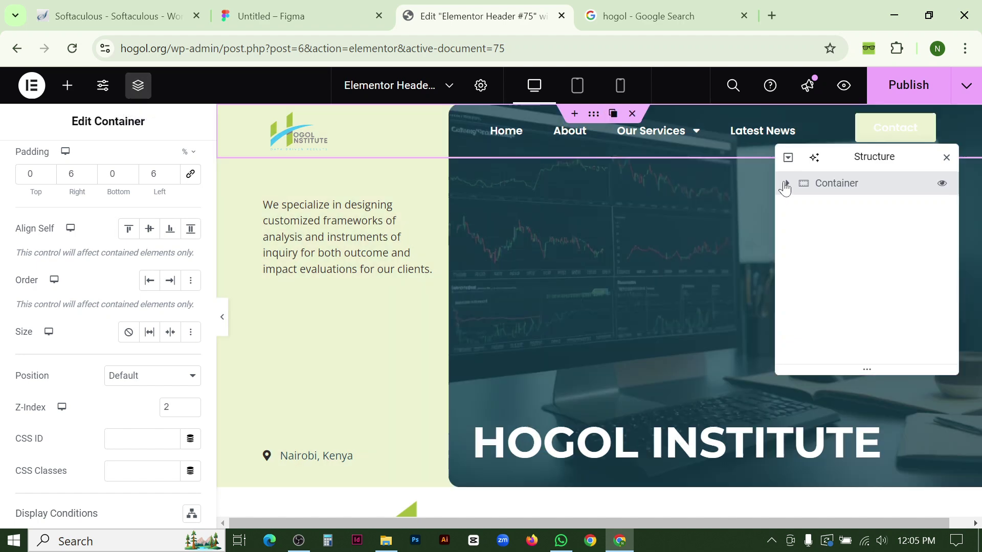
click(786, 188)
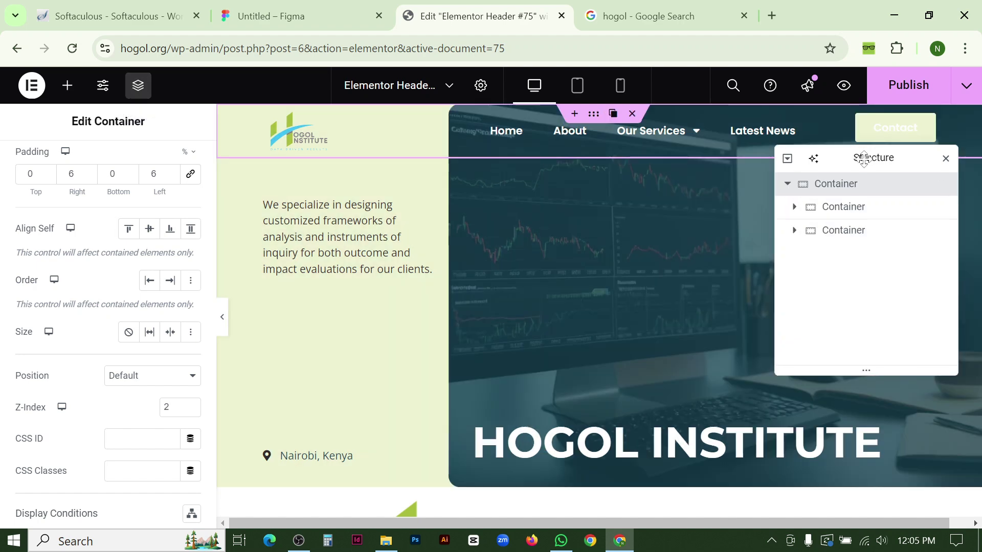
drag(871, 158, 563, 202)
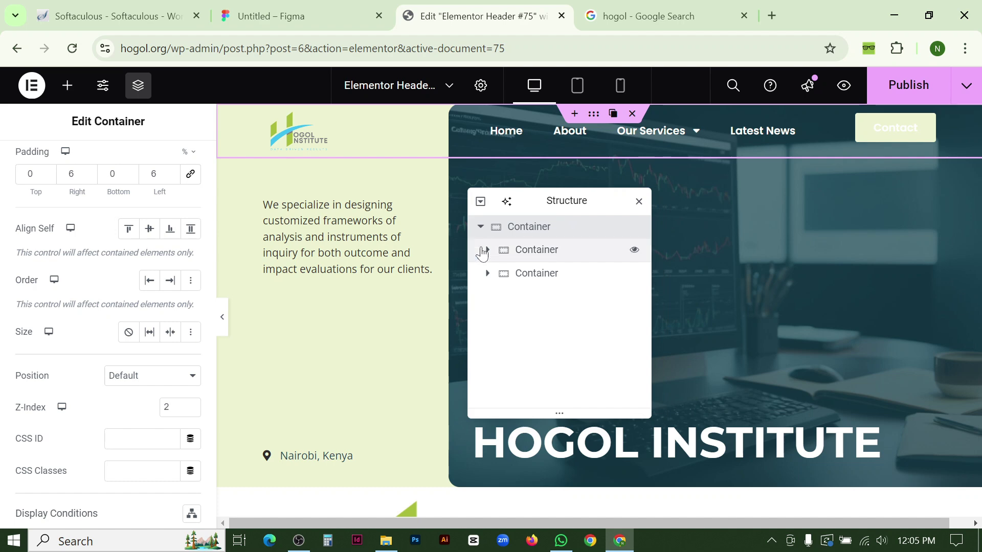
click(493, 252)
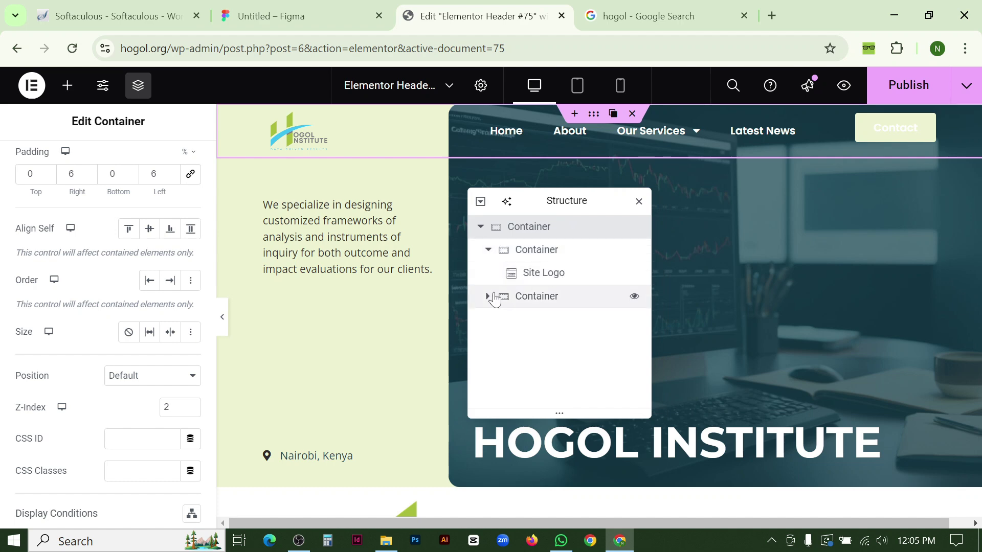
click(492, 297)
click(560, 325)
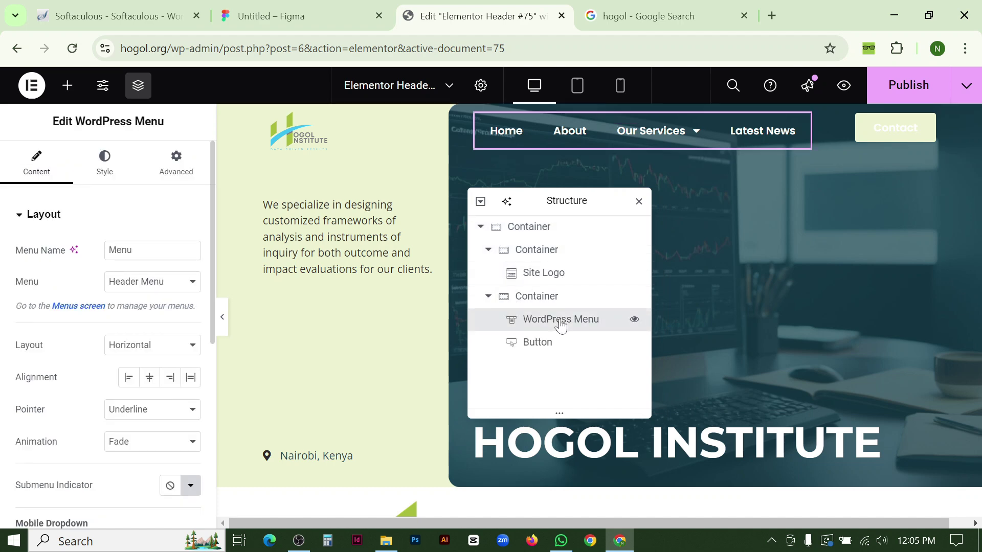
click(542, 343)
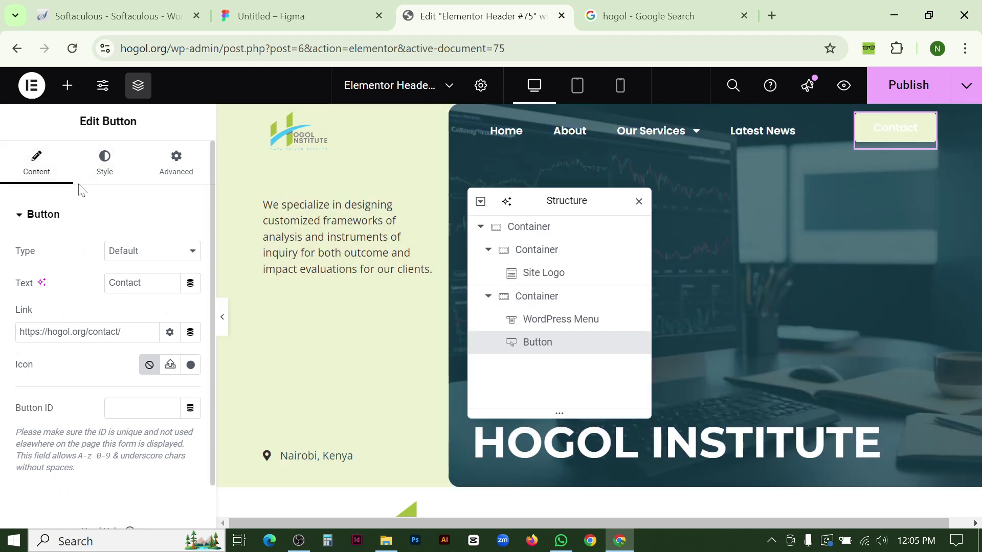
Set the Contact button's normal background to the primary tp global colour
click(98, 171)
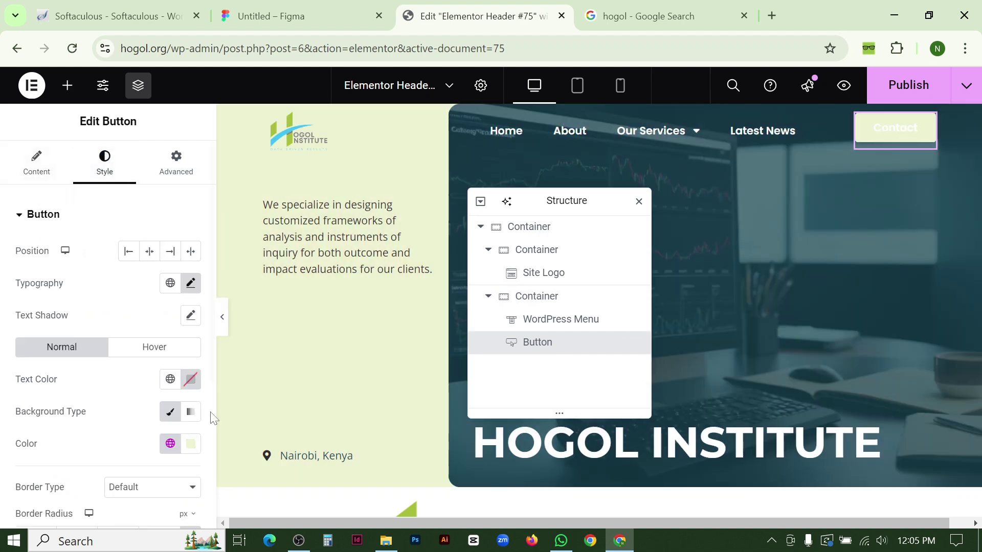
click(171, 444)
click(121, 379)
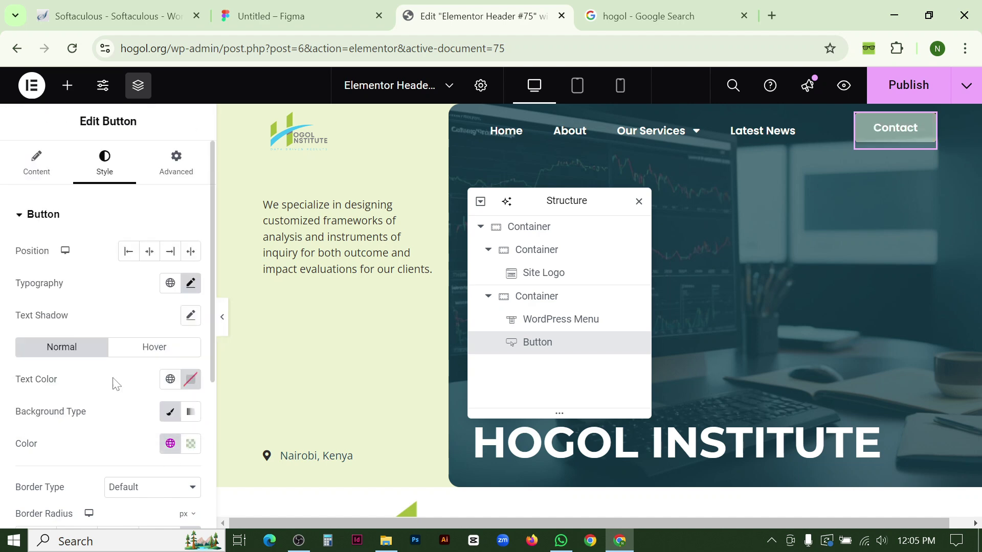
click(222, 317)
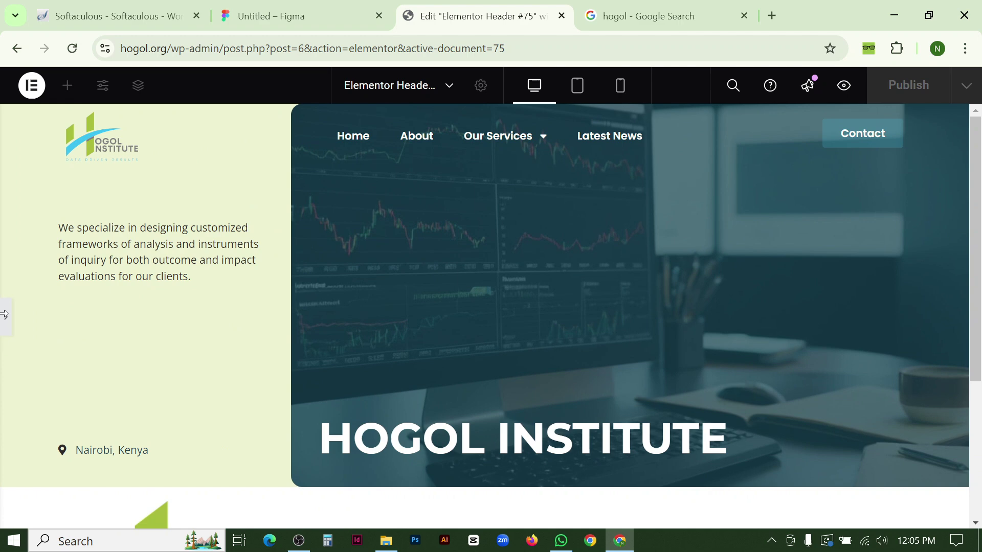
click(4, 314)
click(171, 444)
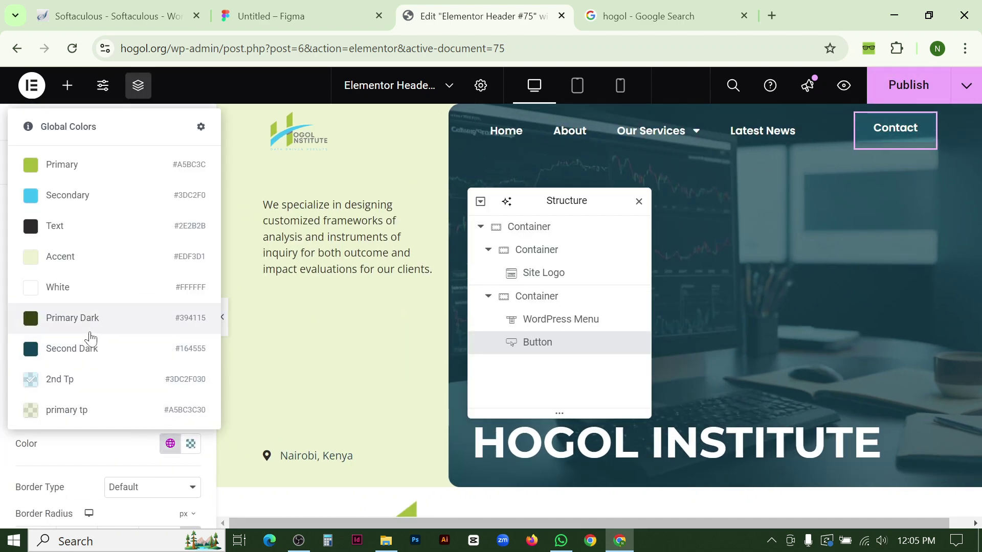
click(70, 409)
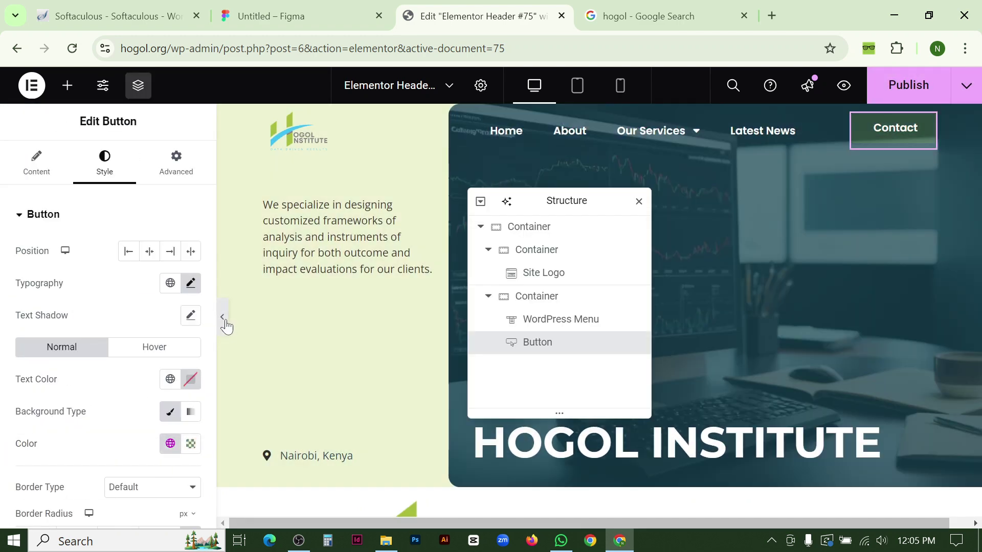
click(226, 321)
Set the Contact button's hover background to the 2nd Tp global colour
scroll(760, 332, down, 2)
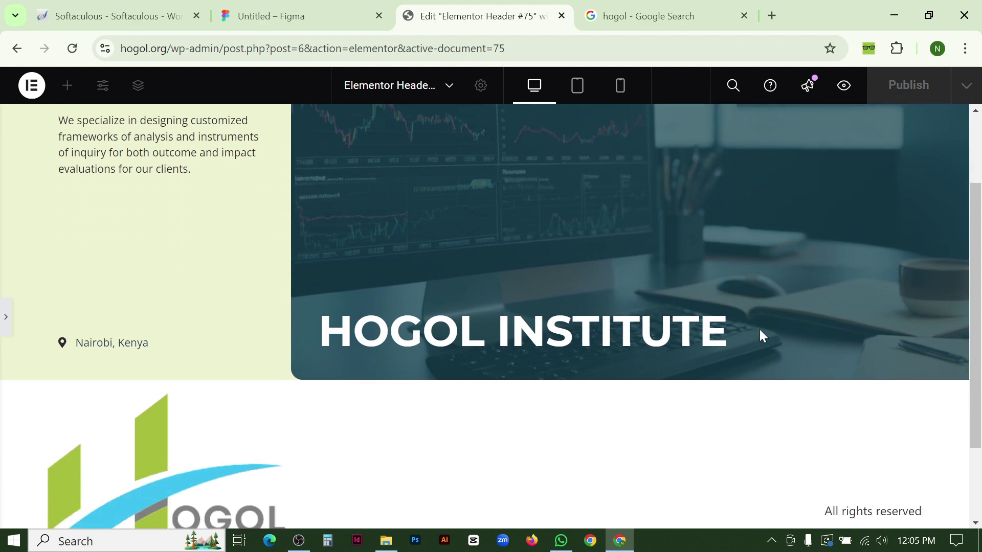
scroll(762, 333, up, 2)
scroll(761, 331, down, 2)
scroll(762, 331, up, 2)
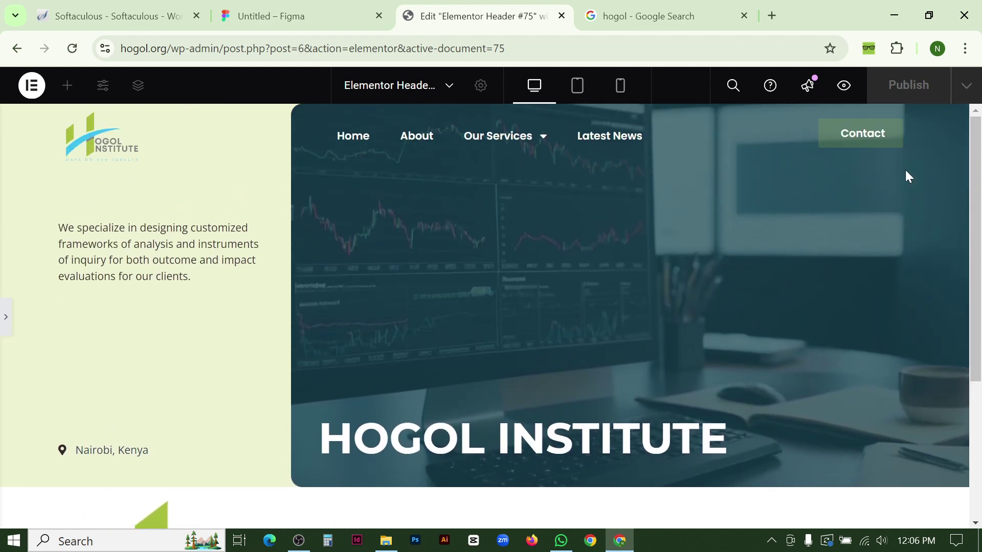
click(5, 322)
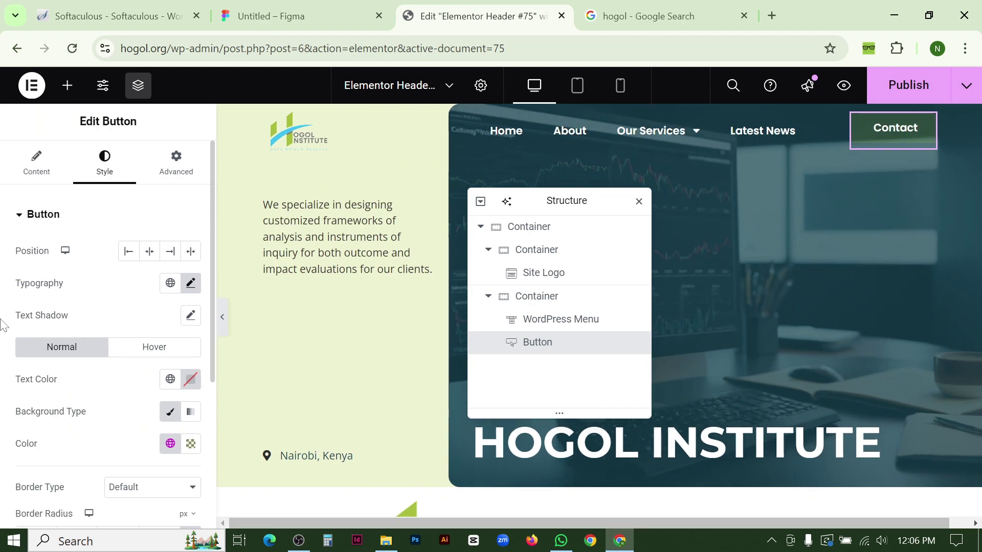
click(153, 349)
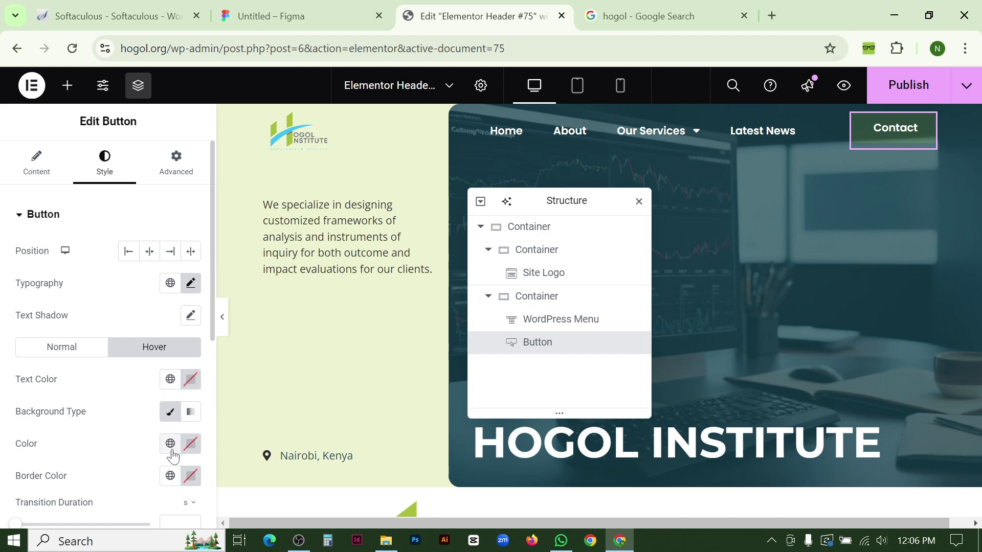
click(170, 443)
click(125, 382)
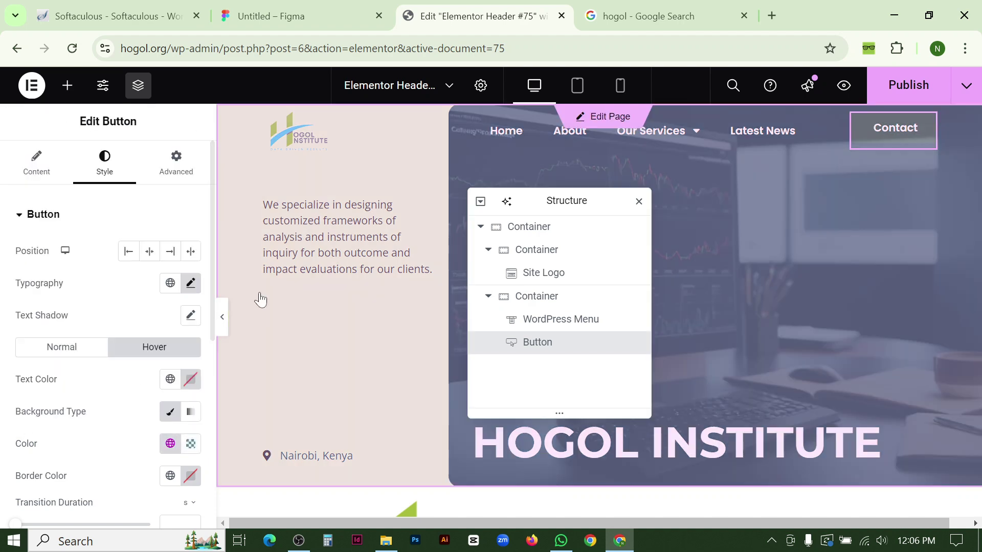
Preview the page several times to check the green Contact button over the hero
click(222, 318)
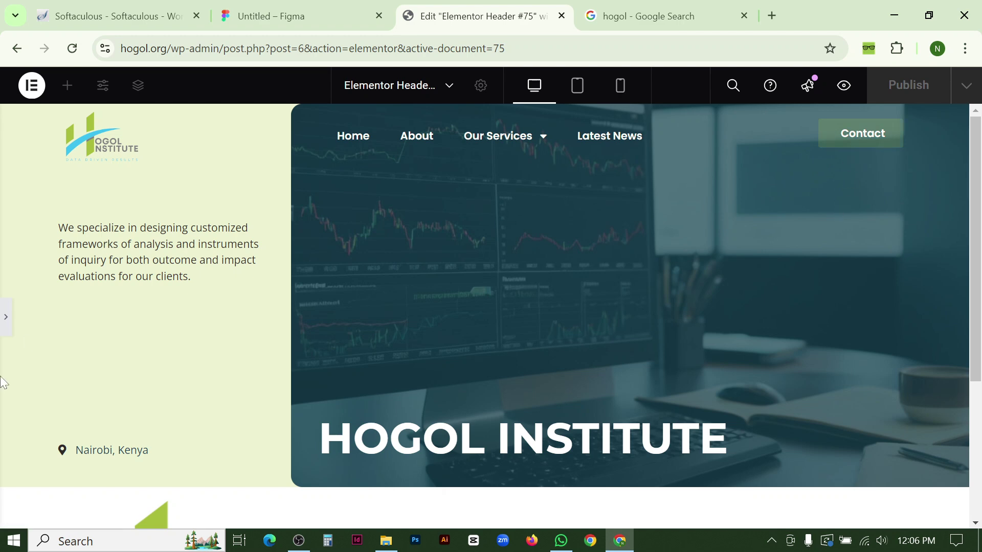
click(5, 326)
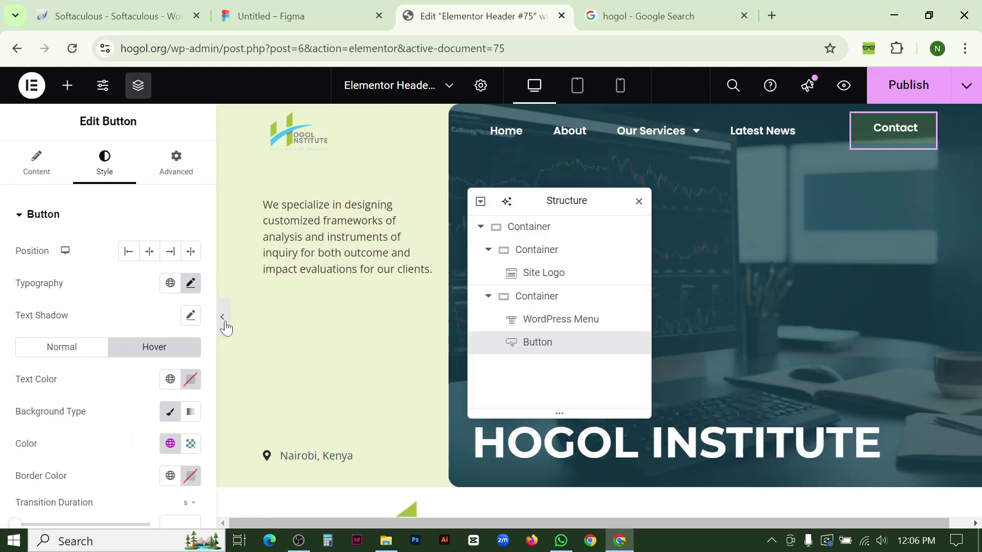
click(223, 318)
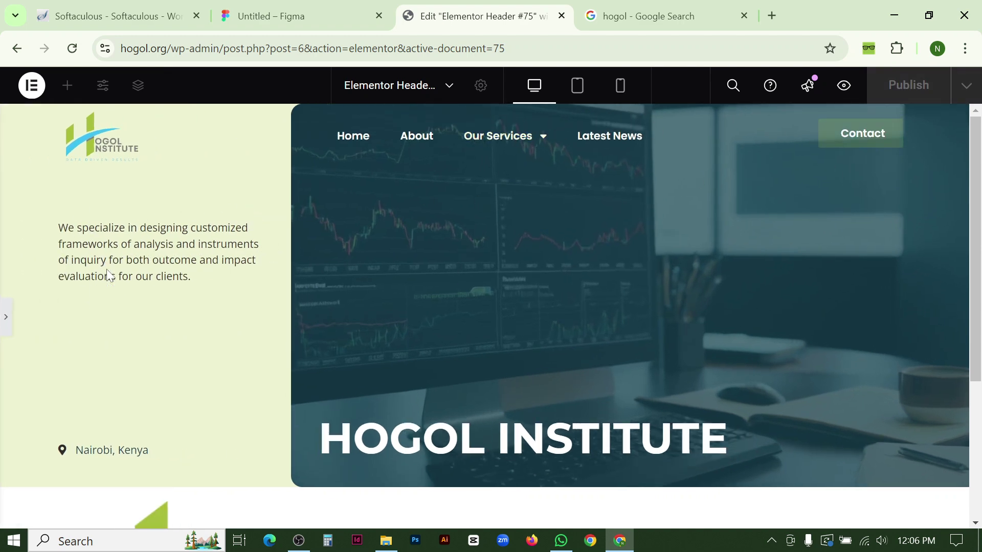
click(4, 322)
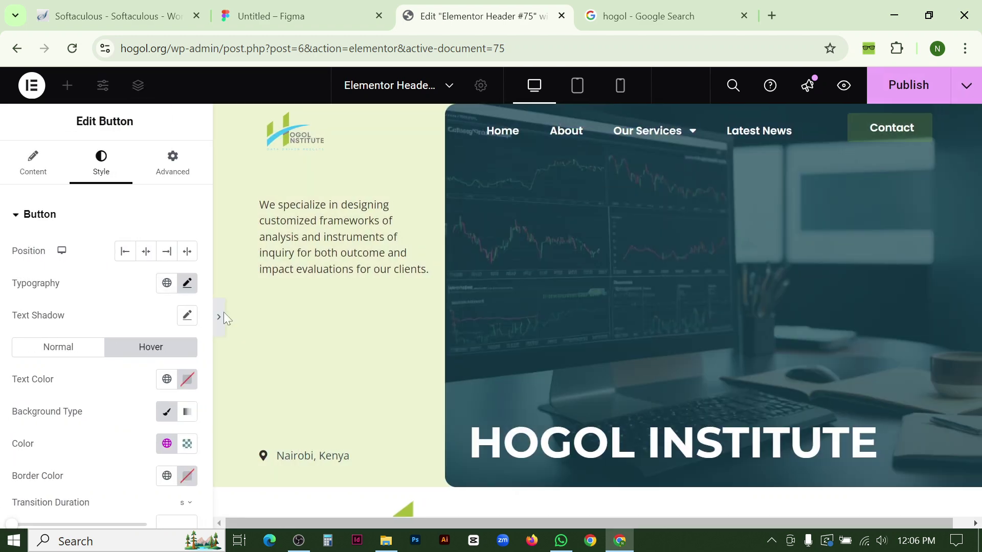
click(223, 318)
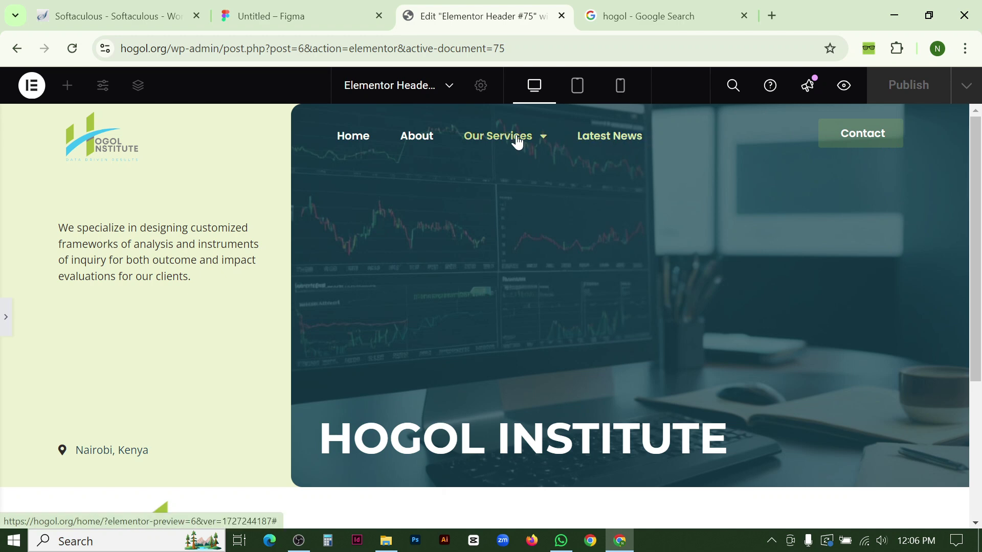
click(7, 317)
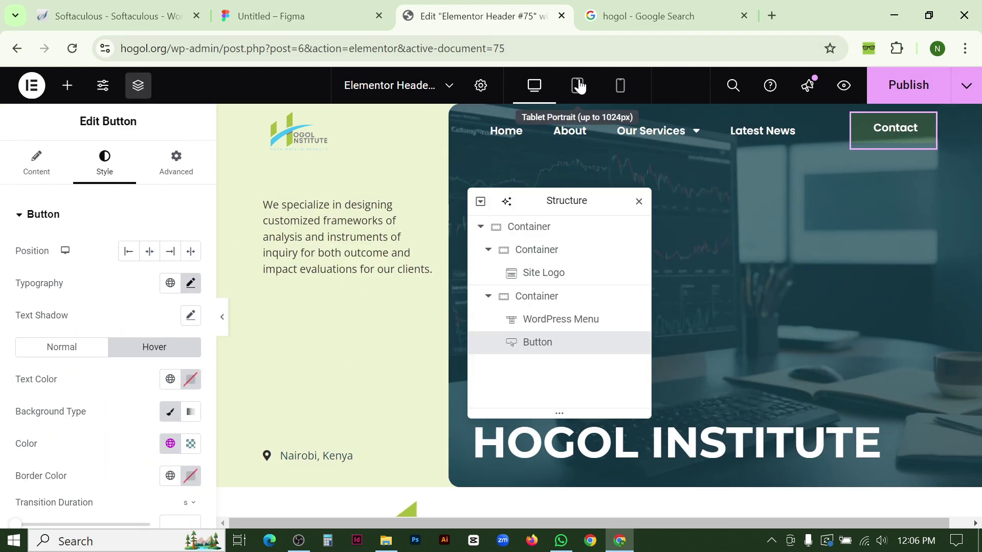
Switch to tablet portrait view, preview the layout, and select the whole header container
click(577, 85)
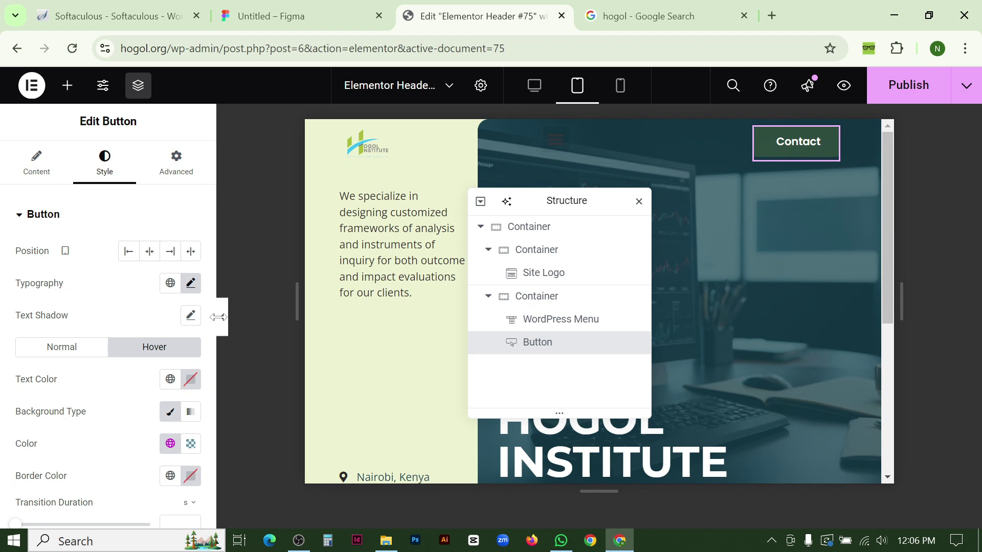
click(222, 317)
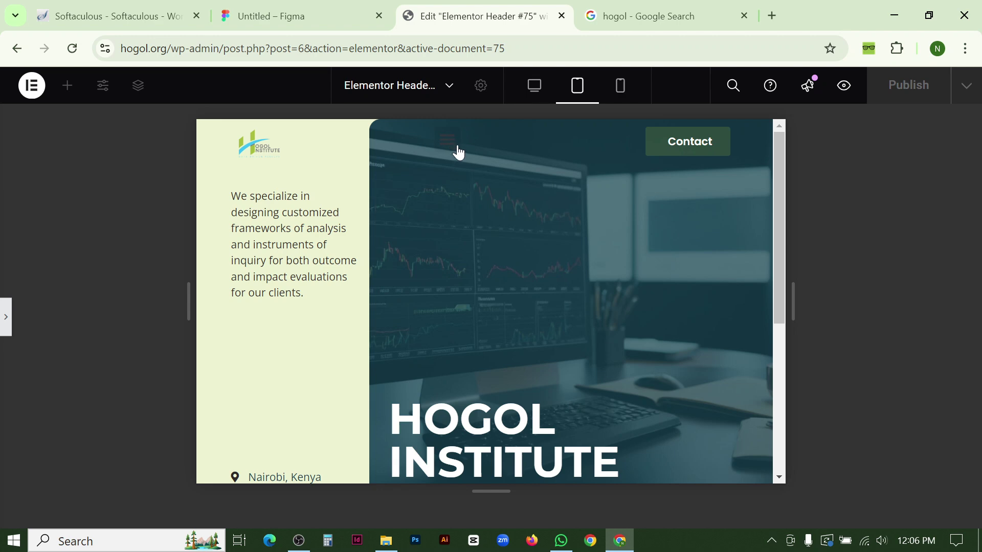
click(4, 321)
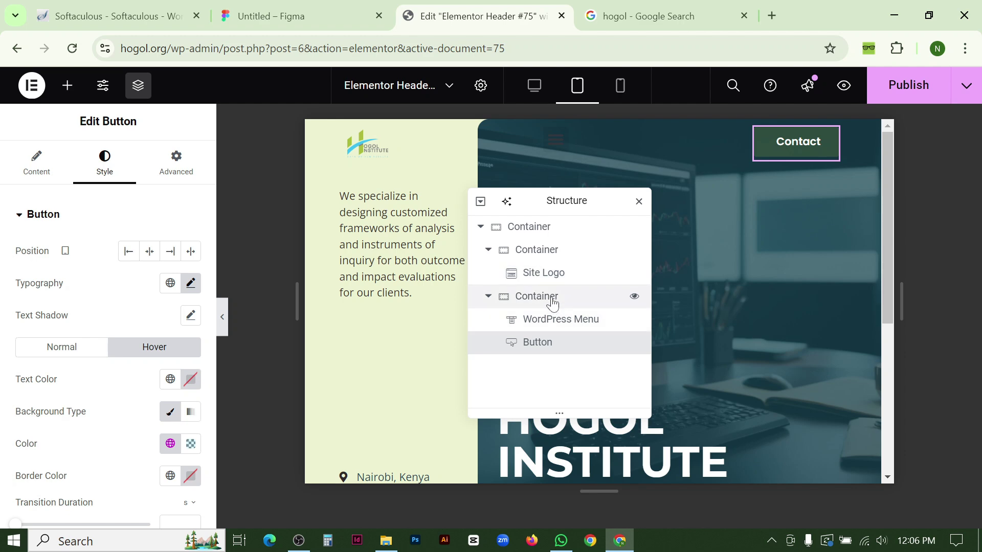
click(553, 304)
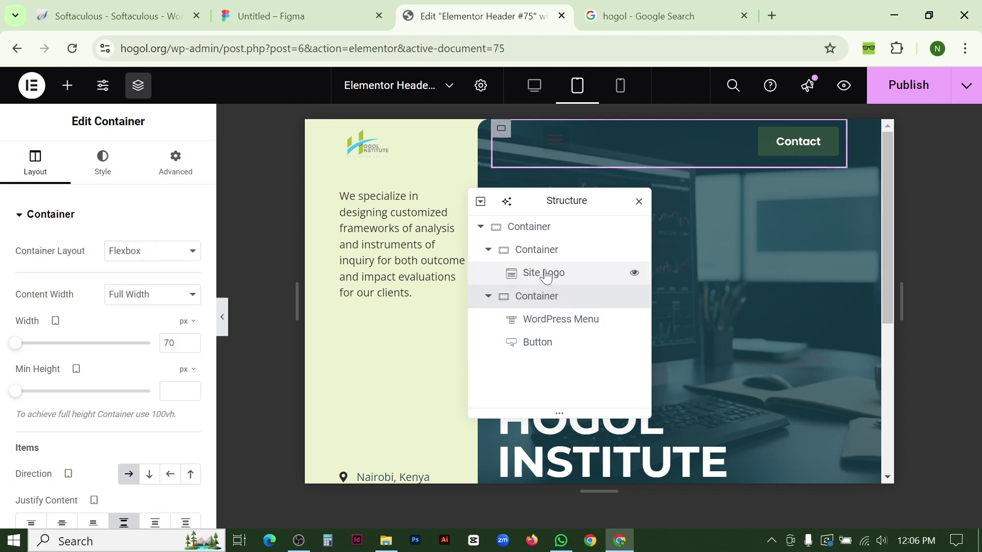
click(553, 228)
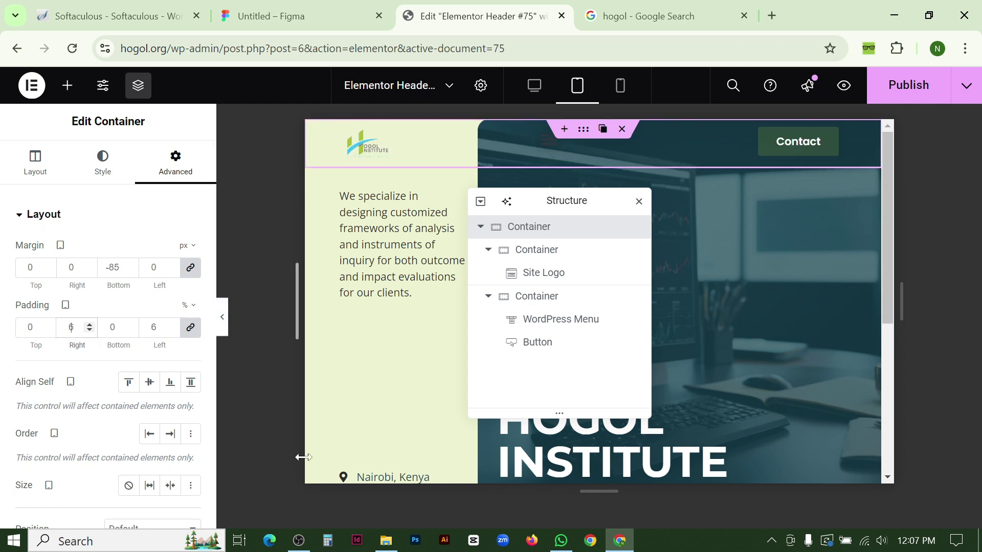
Set the header's tablet padding to 0% top and bottom and 3% left and right, then preview it
key(BackSpace)
text(3)
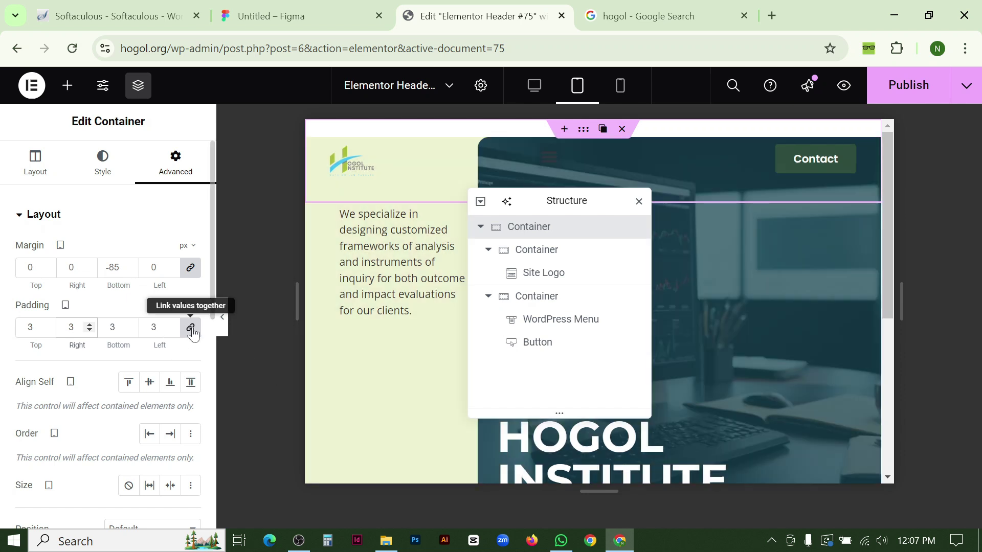
click(189, 330)
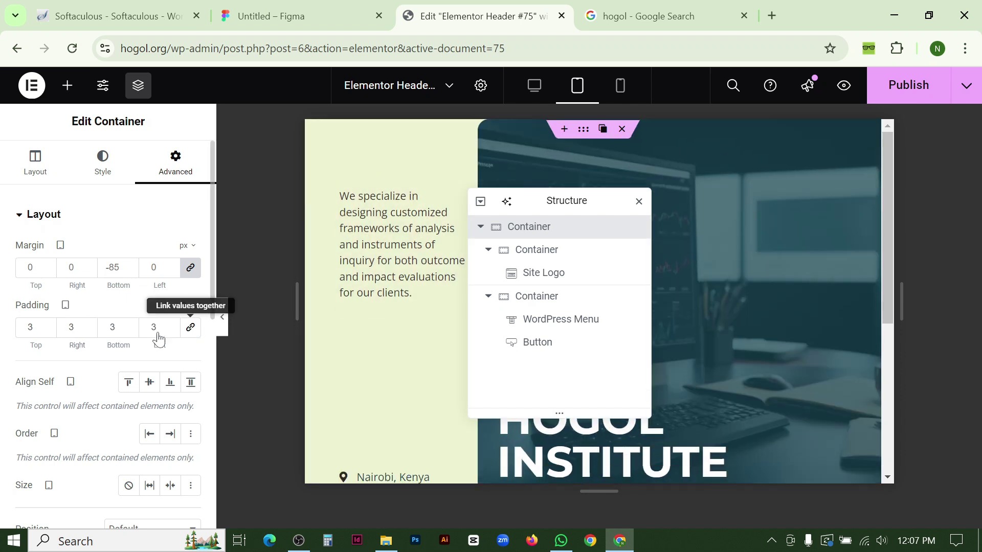
text(0)
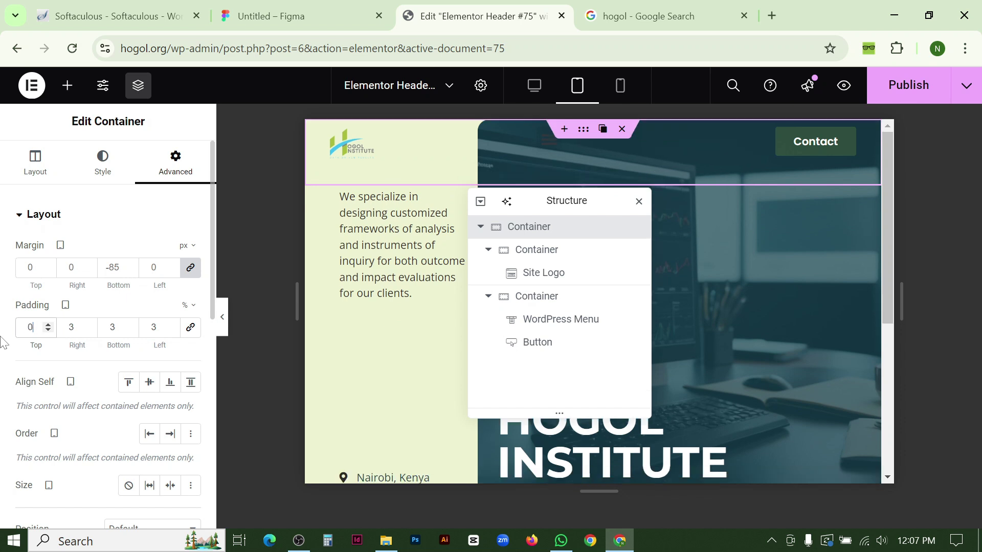
key(Tab)
key(Tab)
text(0)
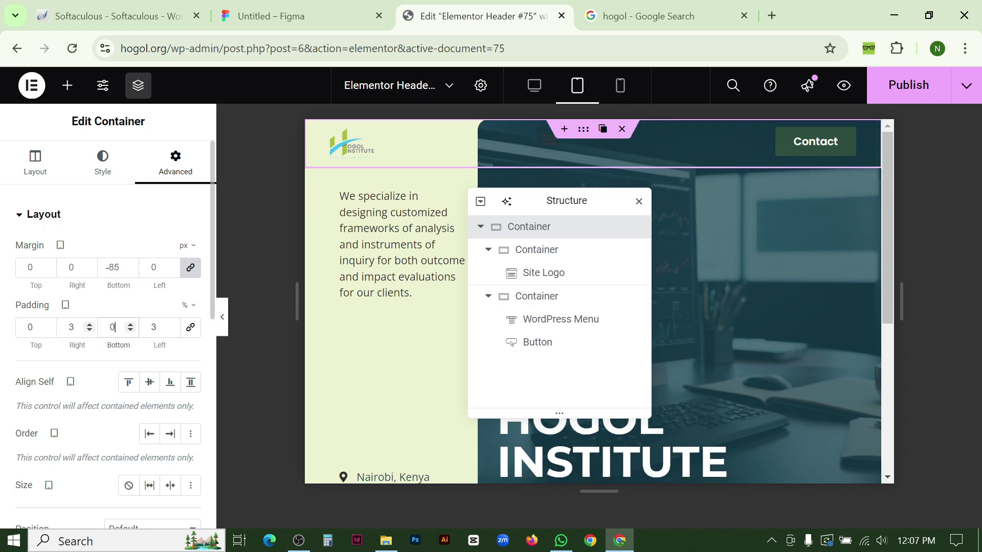
click(221, 317)
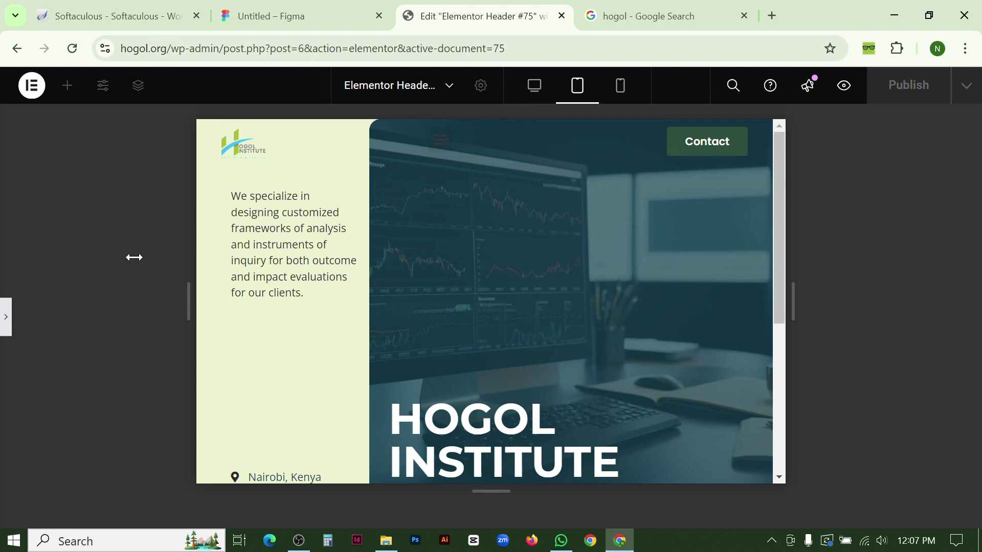
click(4, 315)
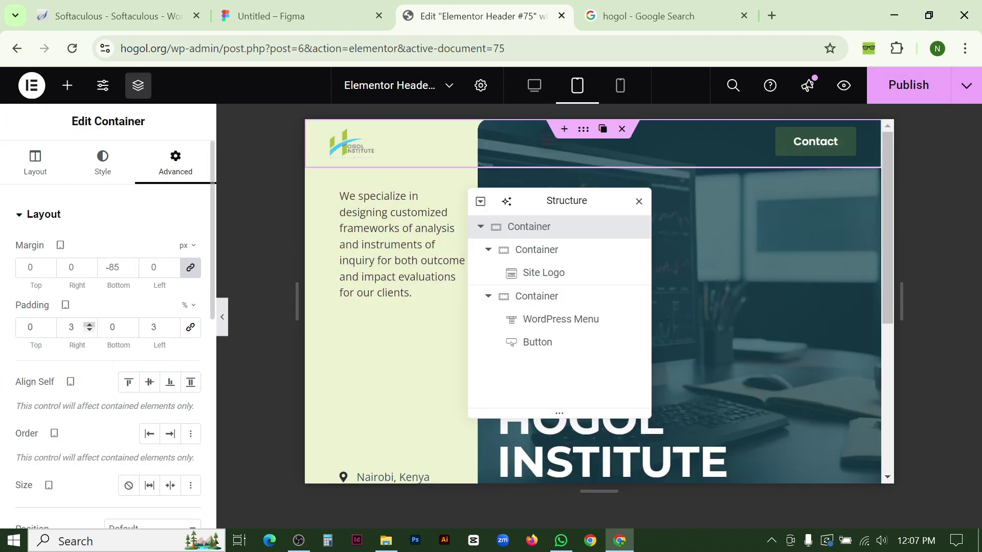
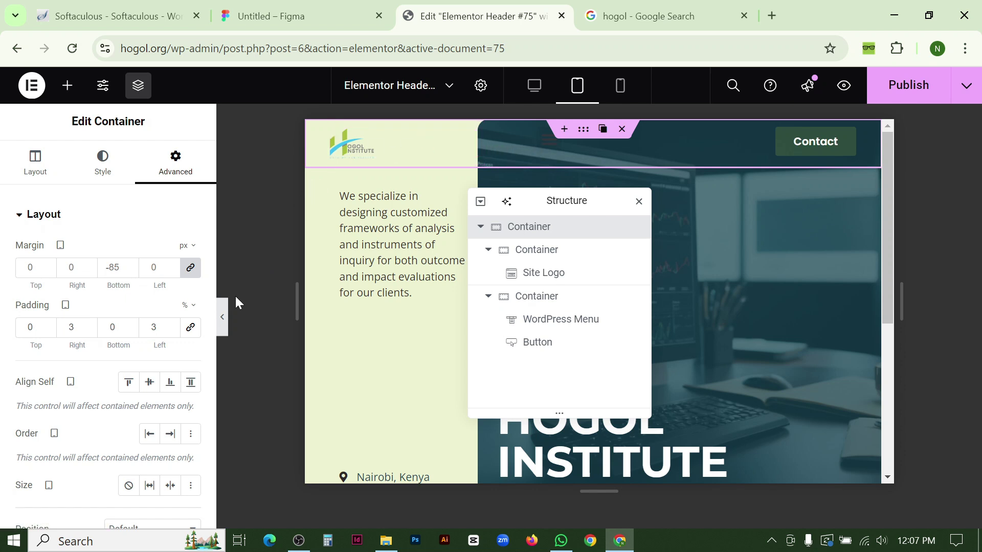
Preview the header, select its logo and right-hand containers, then open the WordPress Menu widget
click(224, 318)
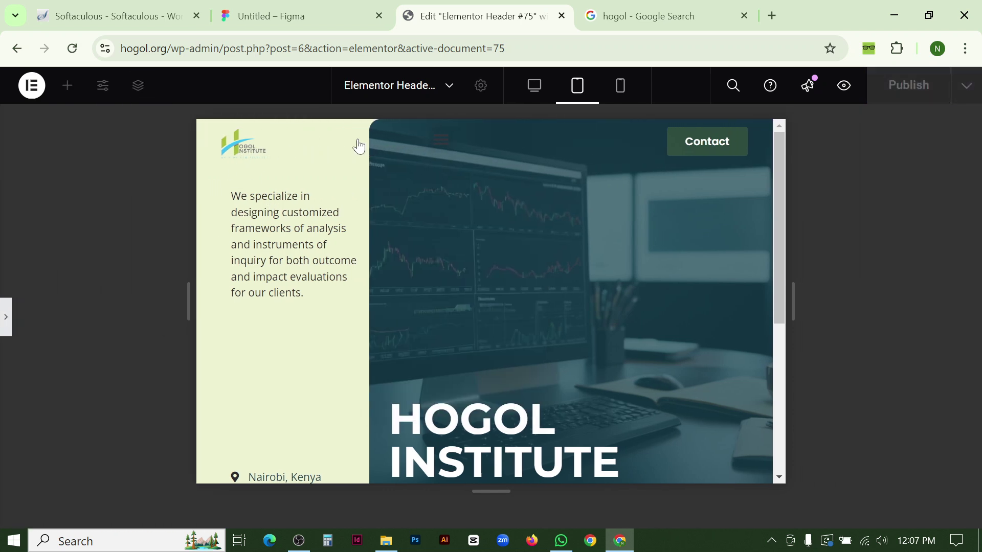
click(5, 312)
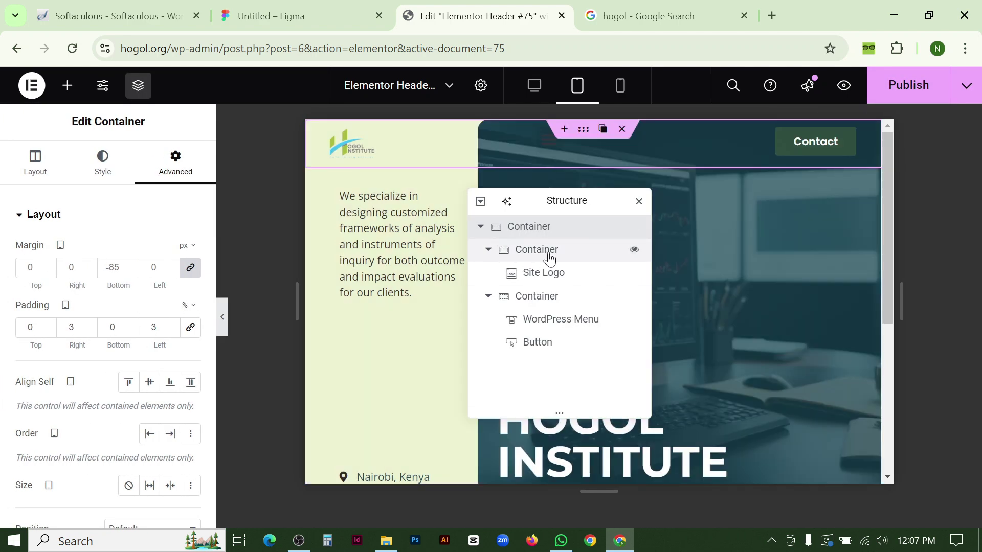
click(550, 259)
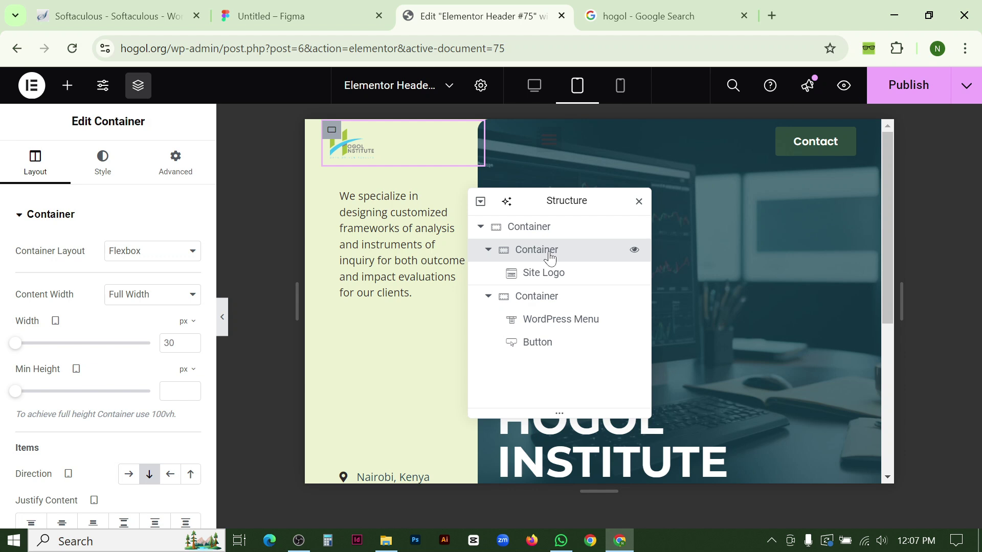
click(530, 301)
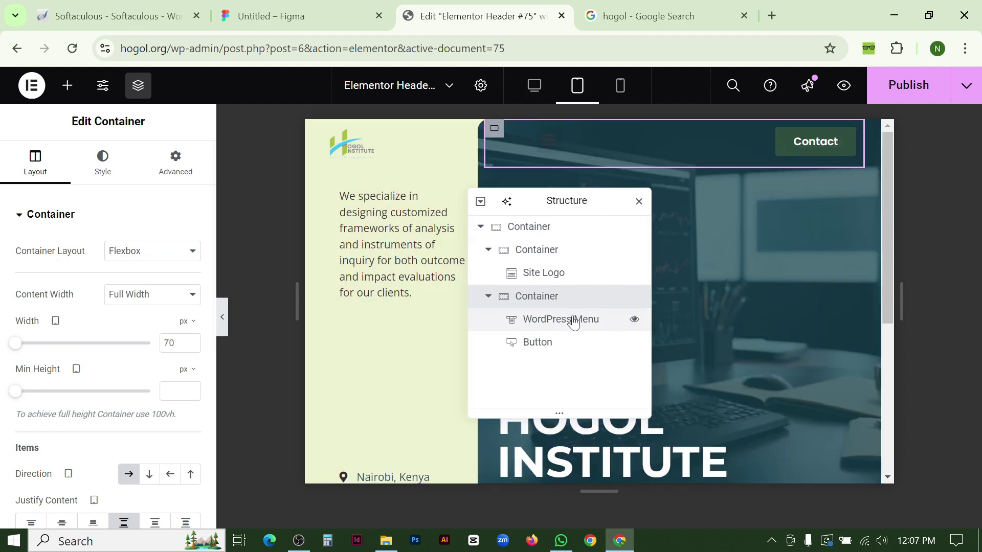
click(569, 326)
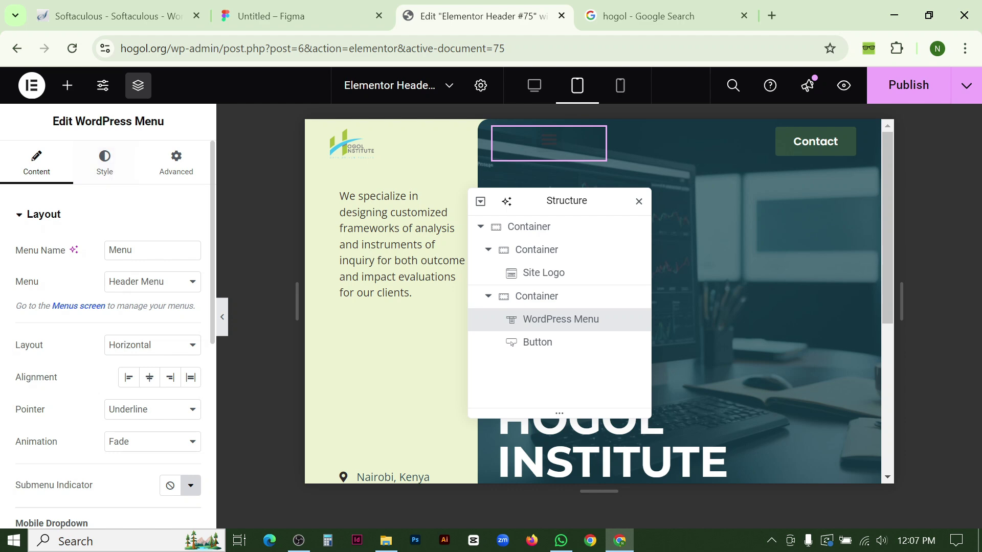
Set the mobile dropdown to Full Width and preview the opened menu on tablet
scroll(116, 337, down, 5)
scroll(112, 333, down, 2)
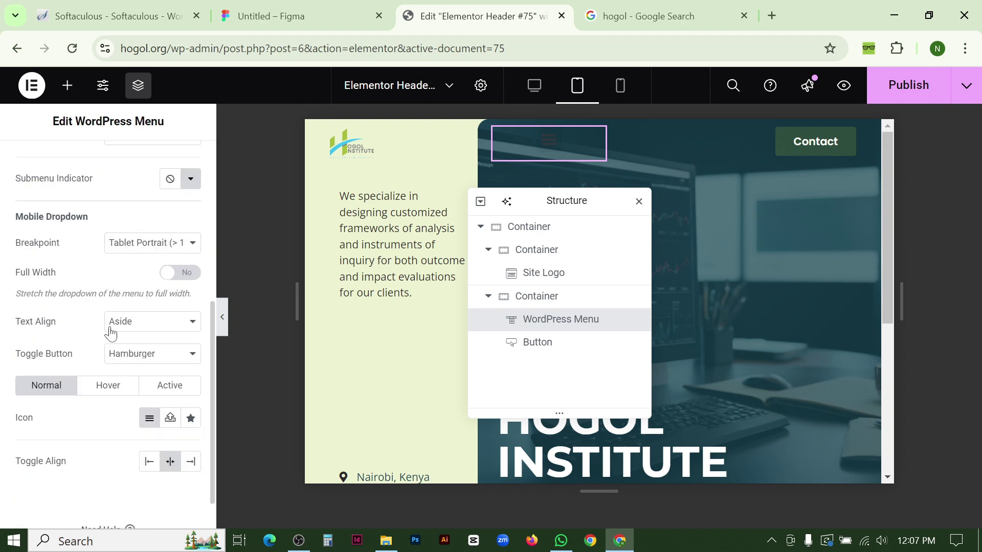
scroll(110, 335, up, 1)
scroll(108, 358, down, 2)
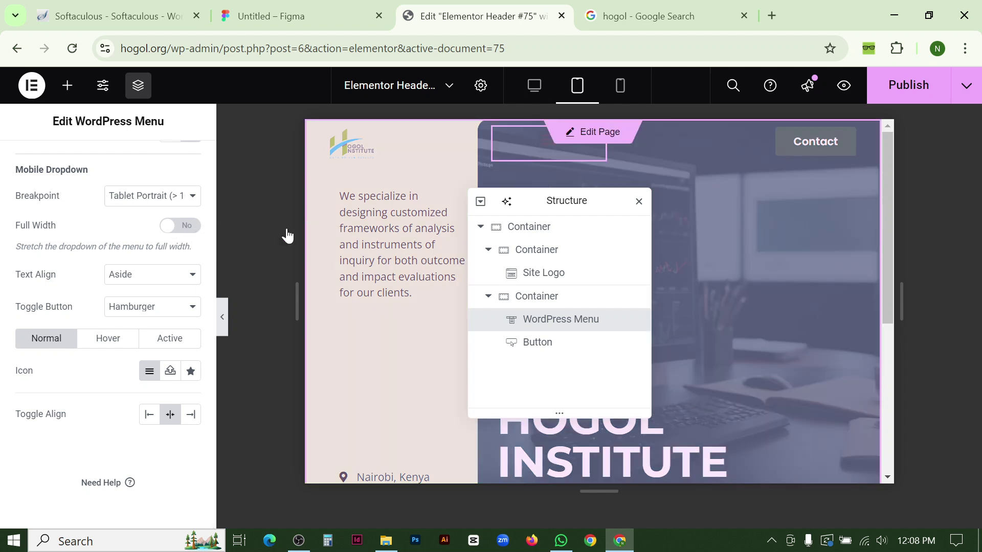
click(223, 322)
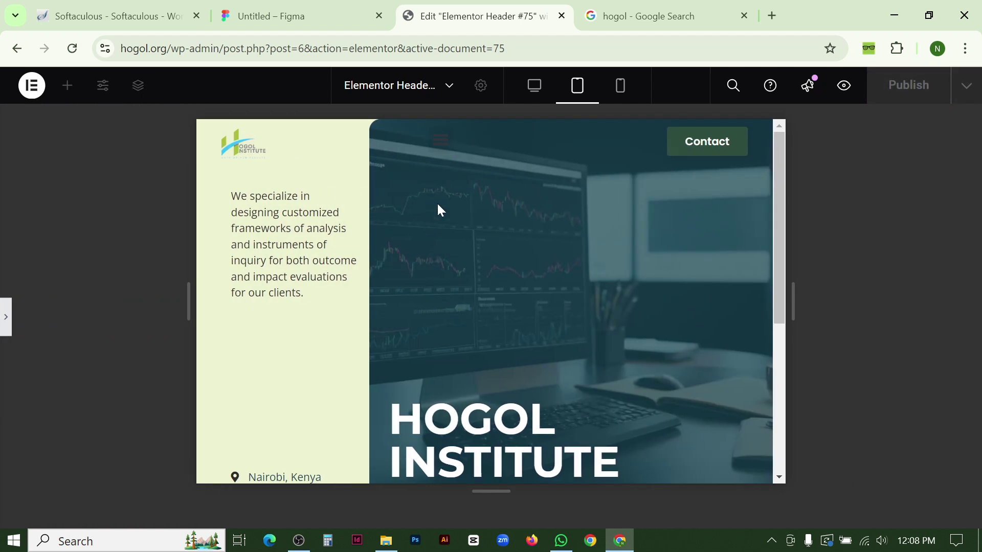
click(434, 149)
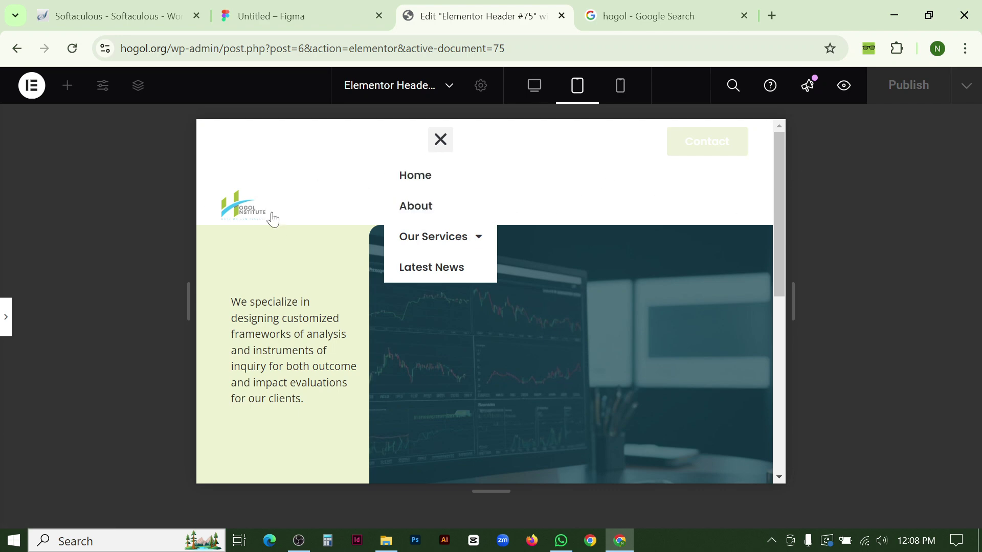
click(5, 317)
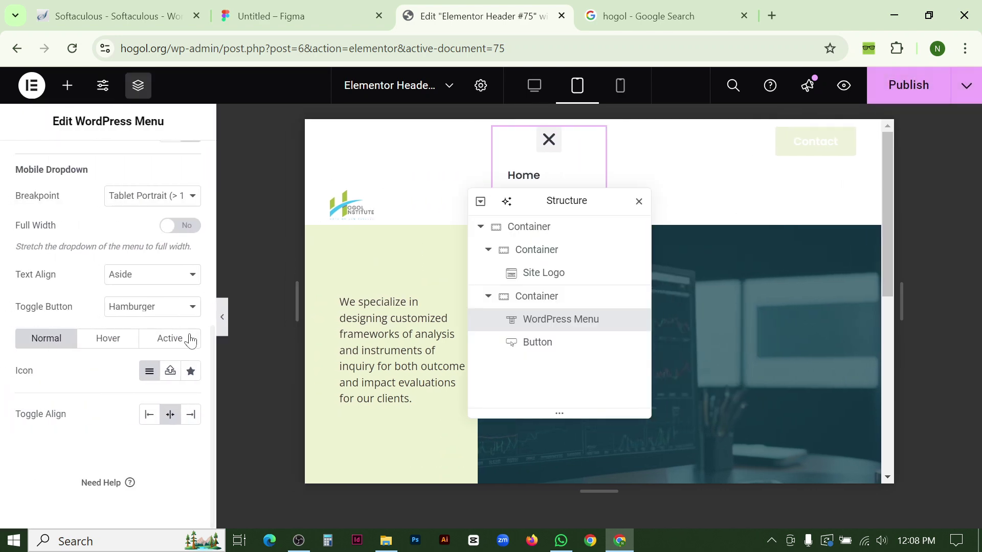
click(174, 235)
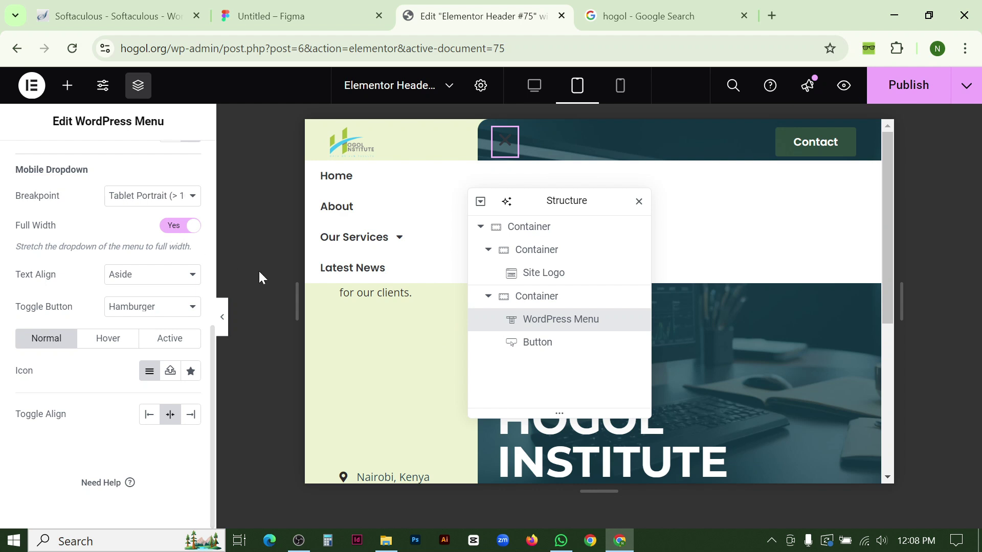
click(222, 327)
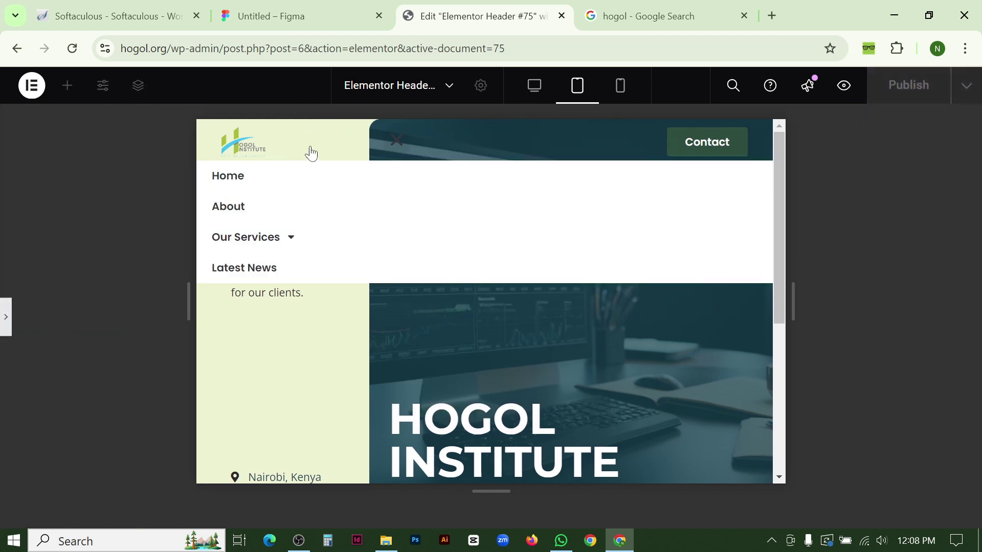
click(399, 142)
click(403, 146)
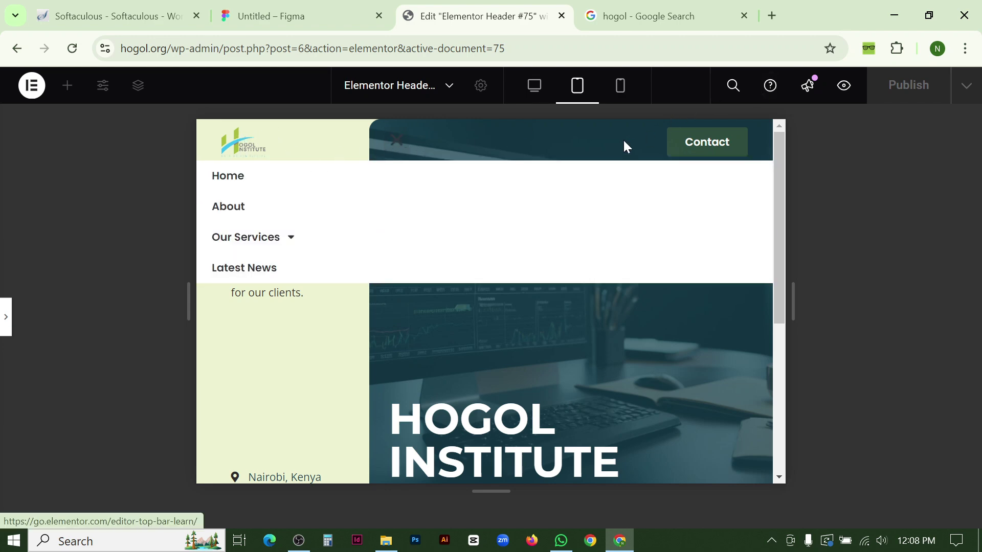
click(6, 317)
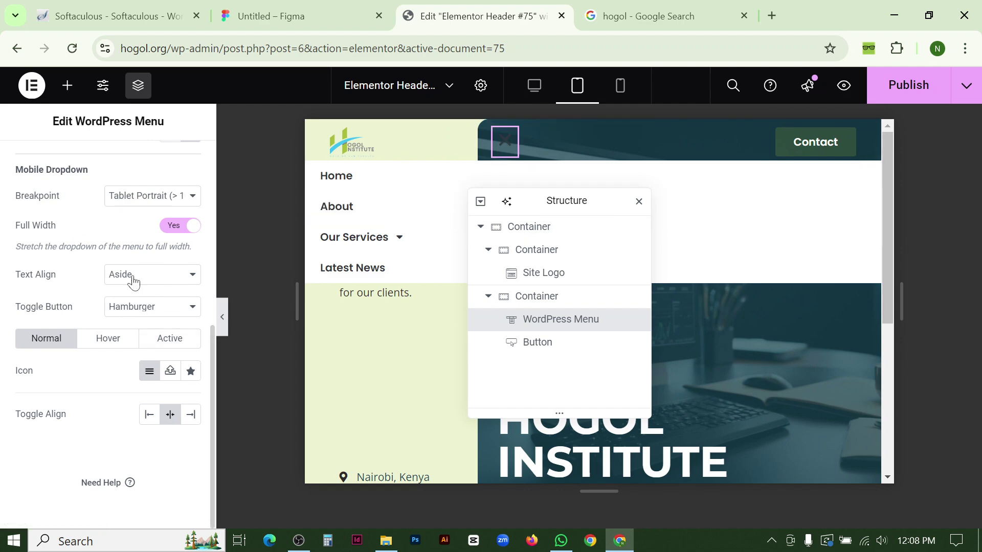
Set the toggle button colour to the global White and preview the header
scroll(133, 280, up, 7)
click(106, 163)
scroll(127, 323, down, 5)
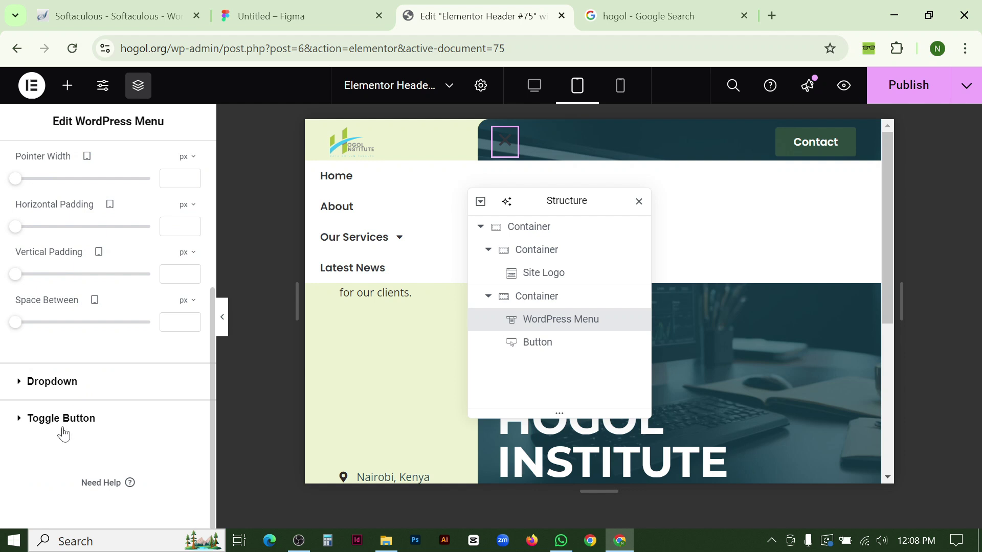
click(63, 430)
click(170, 357)
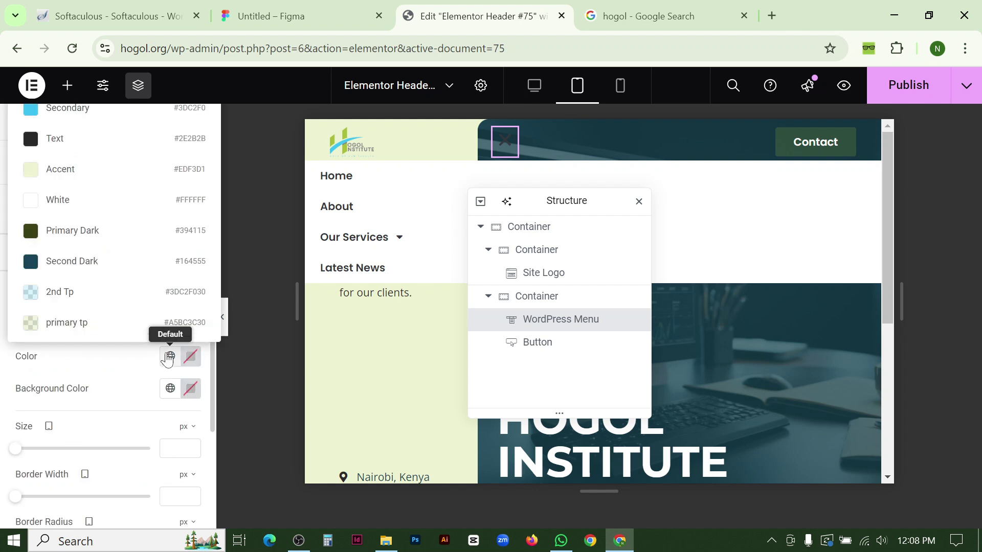
click(65, 205)
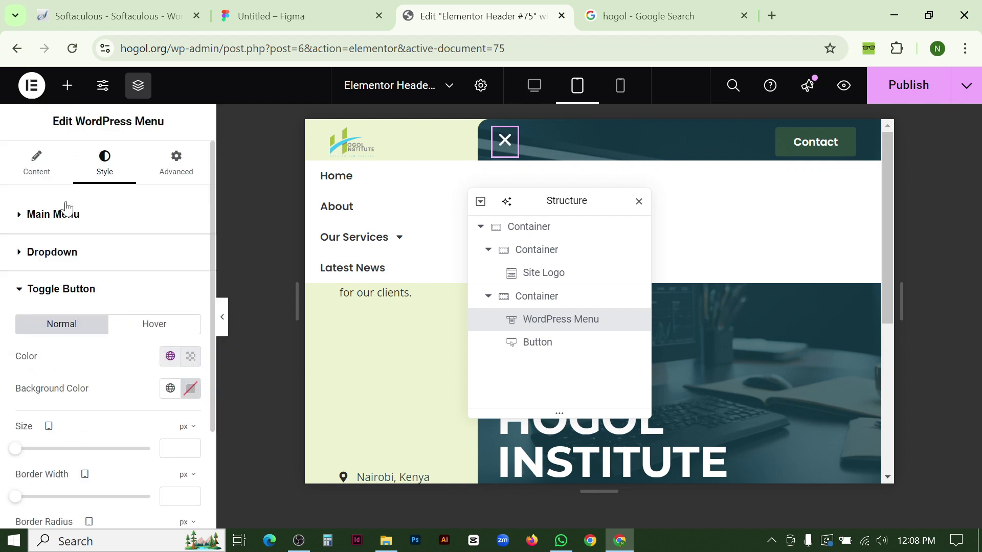
click(223, 323)
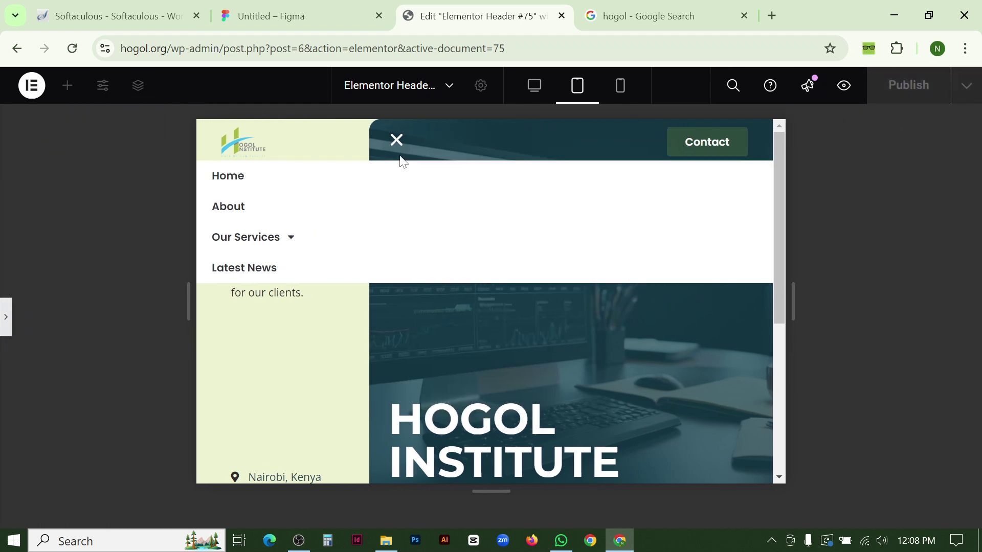
click(396, 139)
click(6, 317)
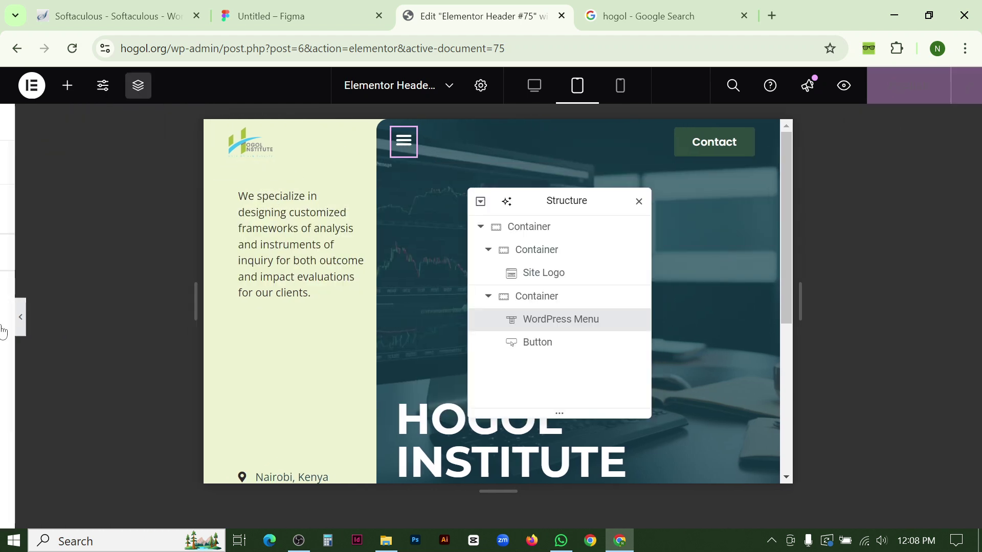
click(222, 318)
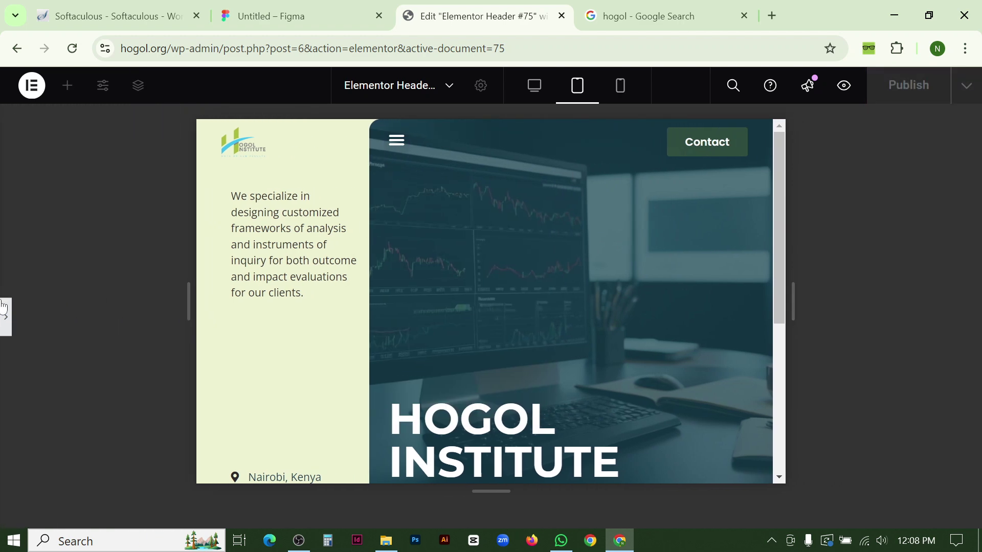
click(6, 317)
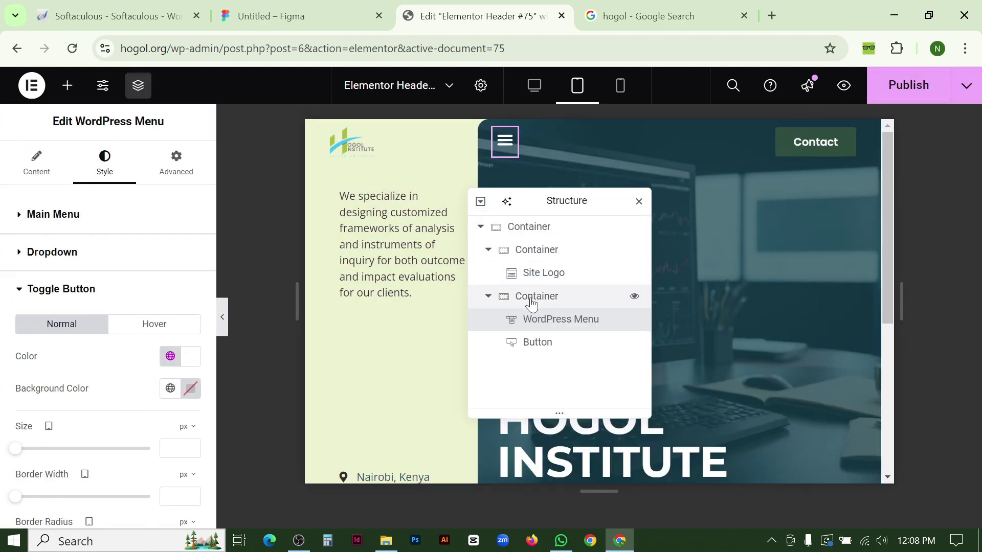
Set the menu-and-Contact container's Align Items and Justify Content to End on tablet
click(532, 301)
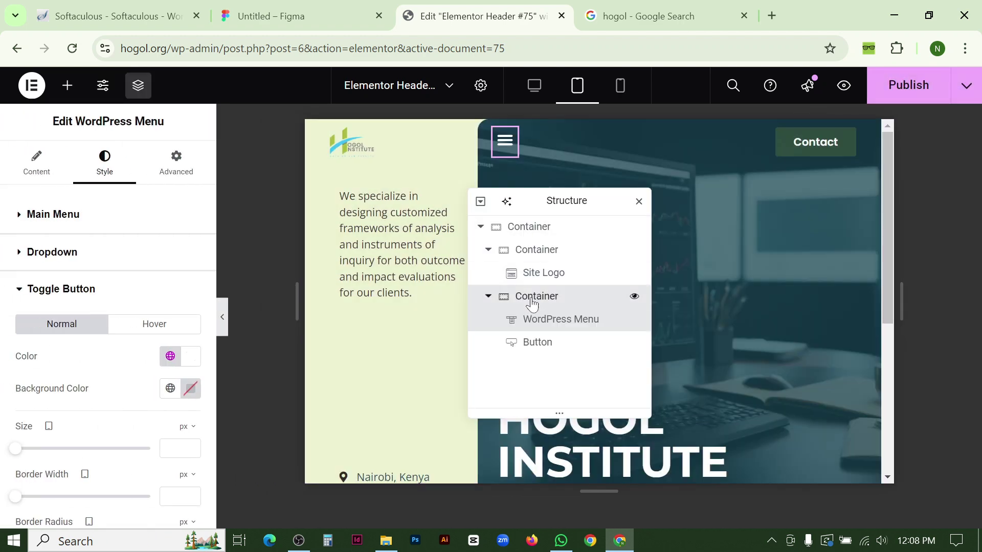
scroll(156, 454, down, 4)
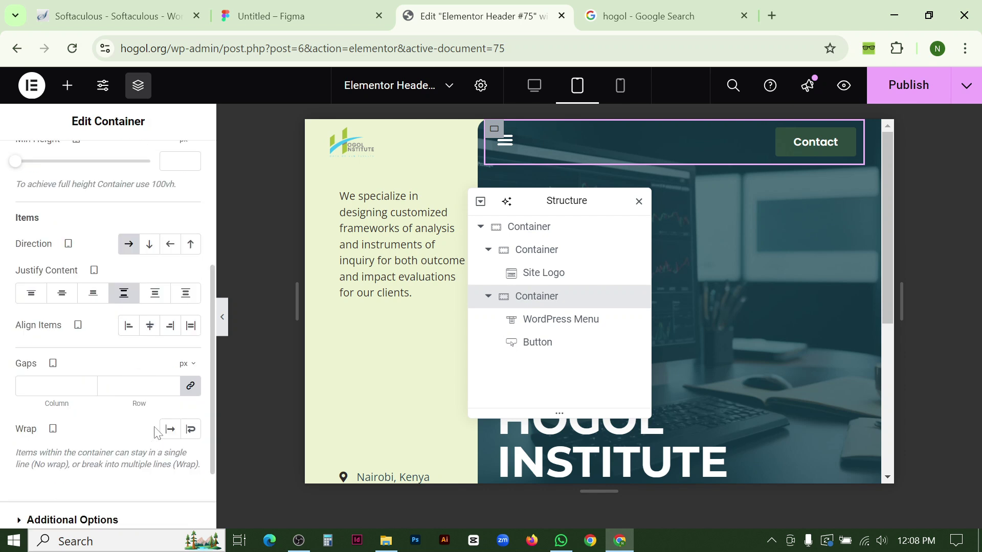
click(170, 327)
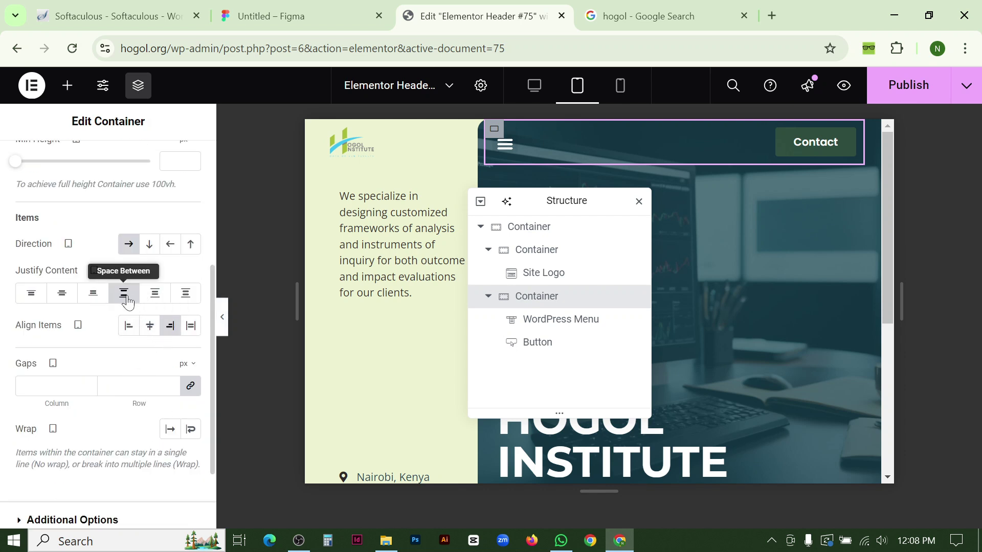
click(32, 302)
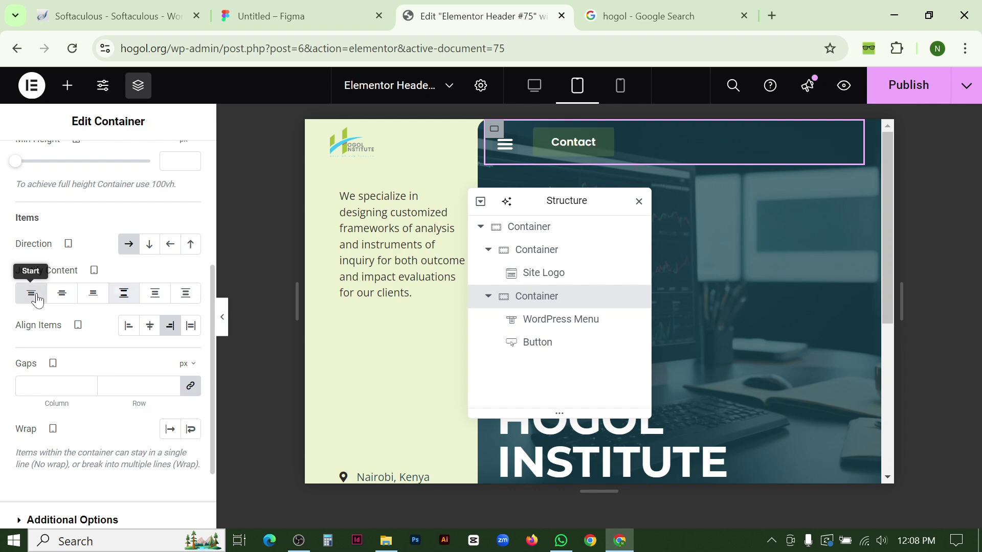
click(94, 295)
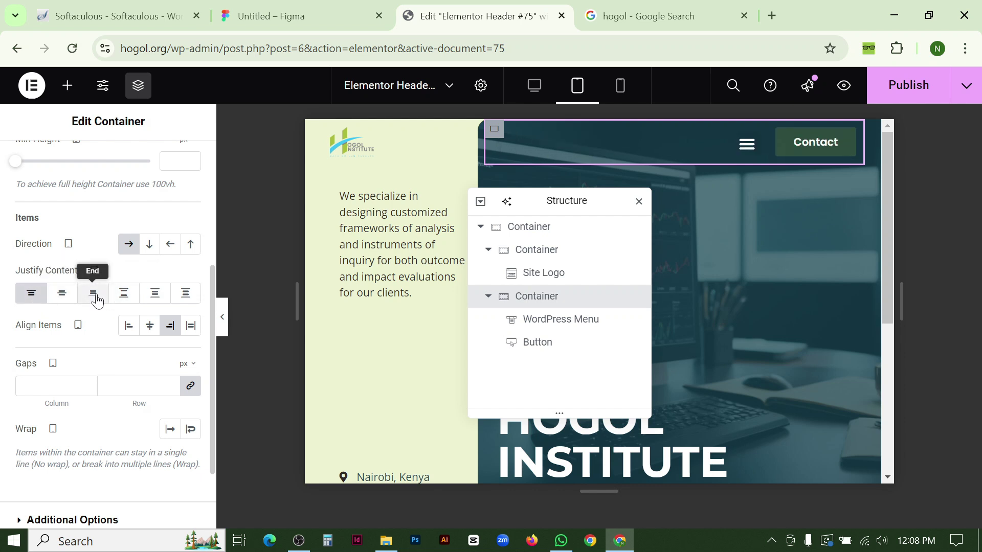
click(222, 317)
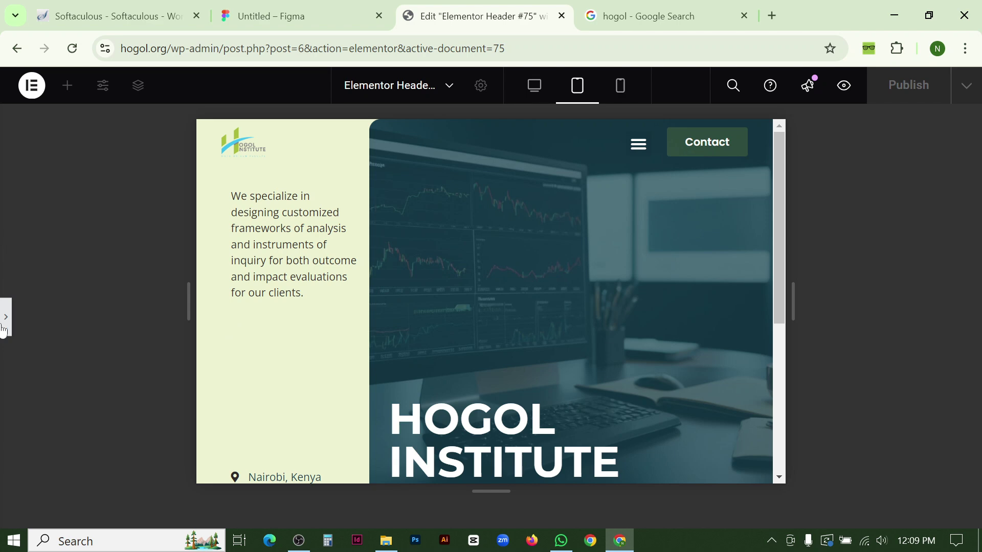
click(5, 328)
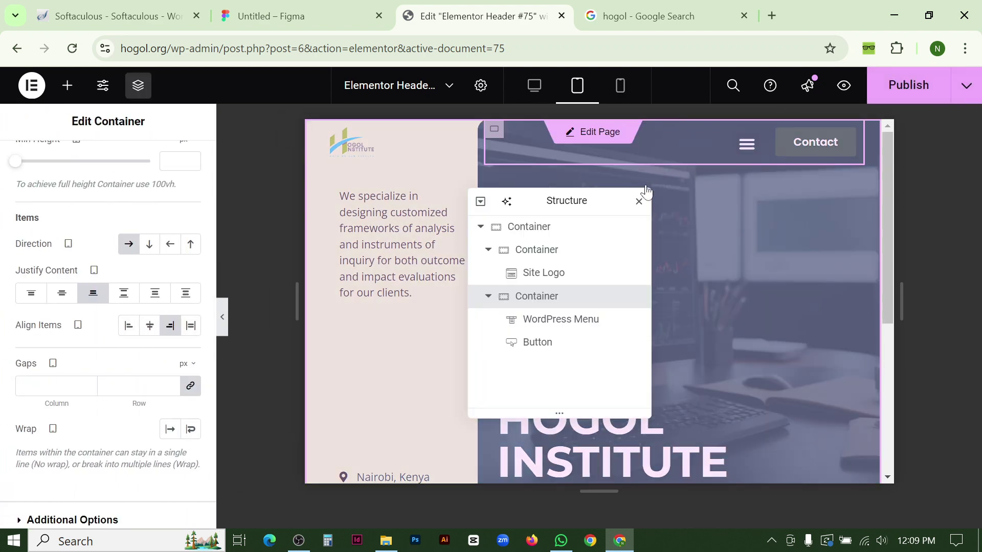
scroll(128, 304, up, 5)
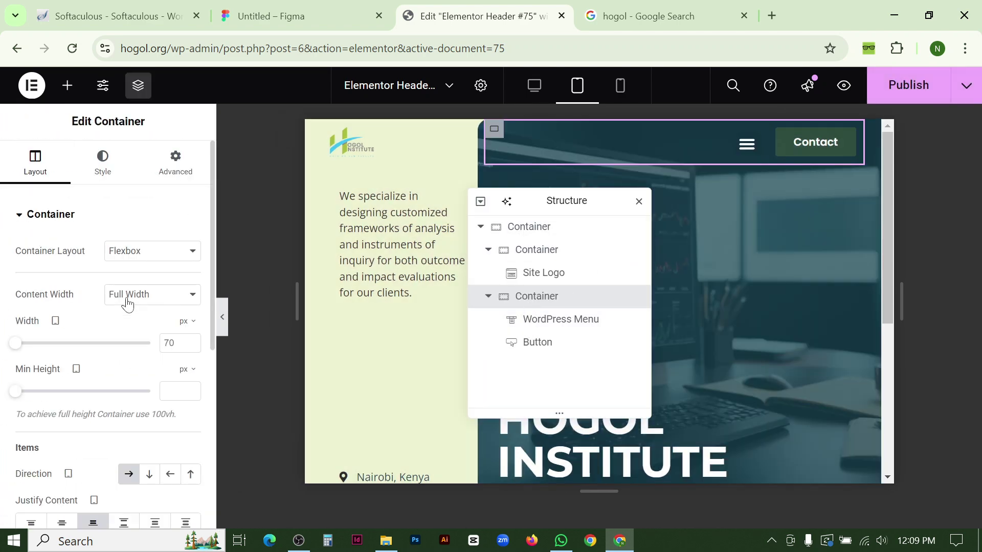
scroll(118, 378, down, 6)
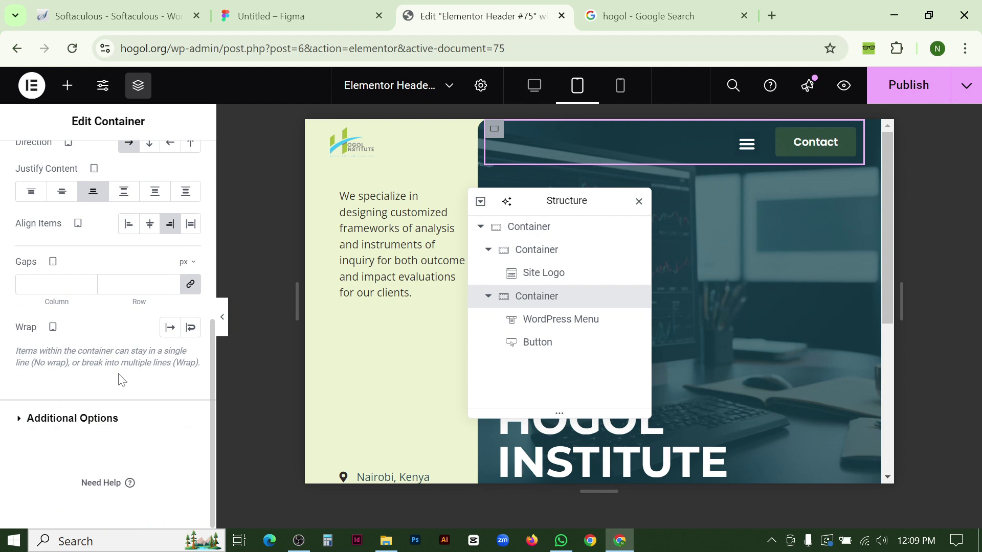
scroll(119, 379, up, 4)
scroll(108, 353, up, 2)
scroll(105, 351, down, 6)
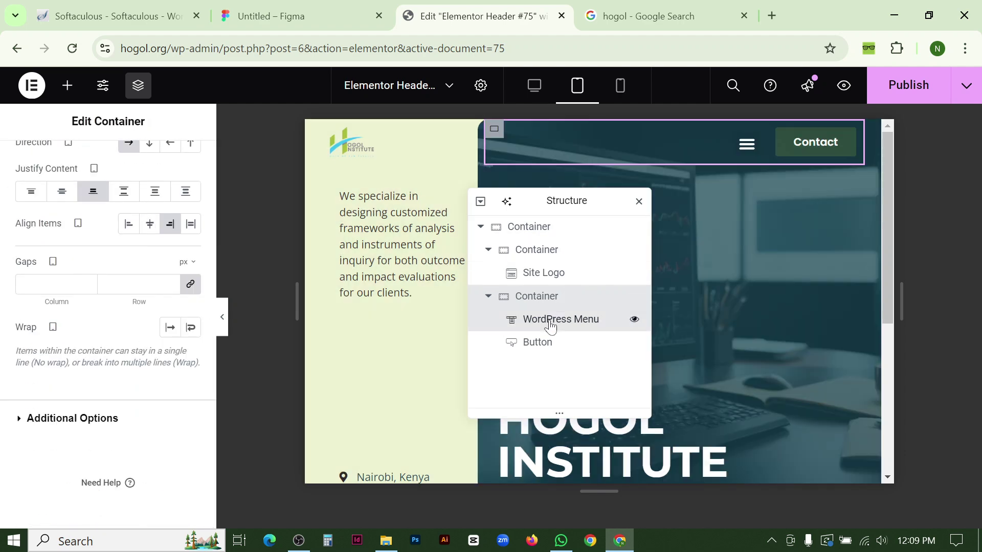
Select the WordPress Menu widget and reset its Content-tab toggle icon to the default
click(544, 319)
scroll(125, 294, down, 5)
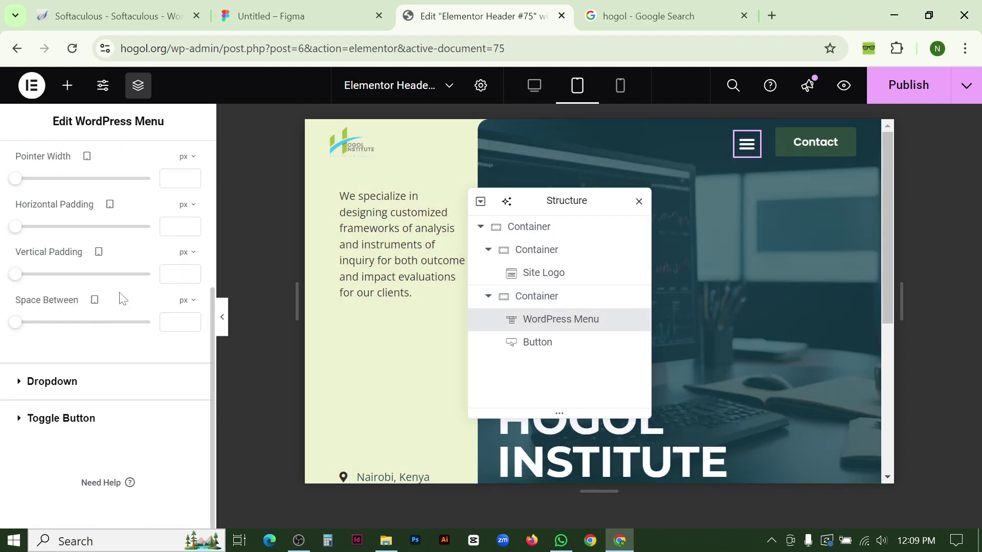
click(49, 420)
scroll(113, 401, down, 2)
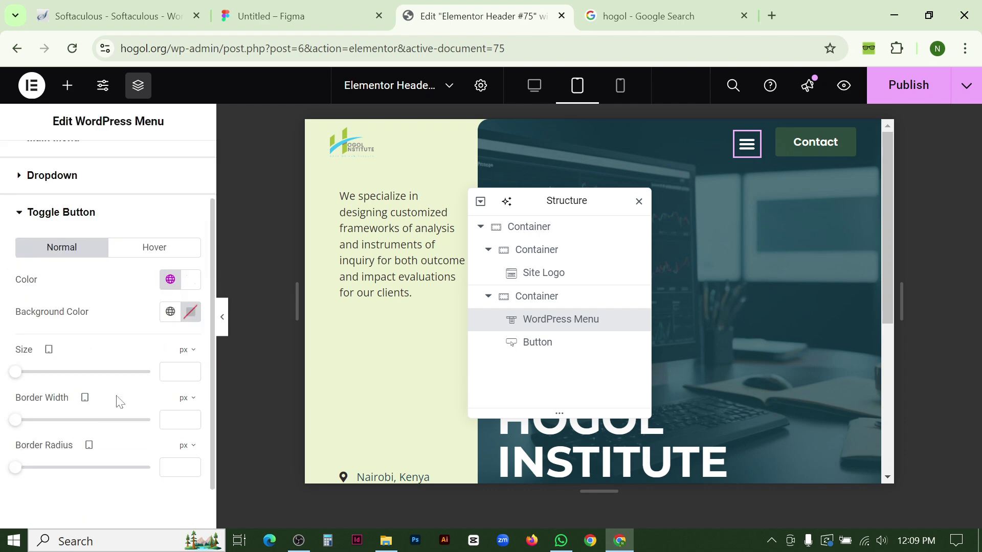
scroll(119, 401, up, 2)
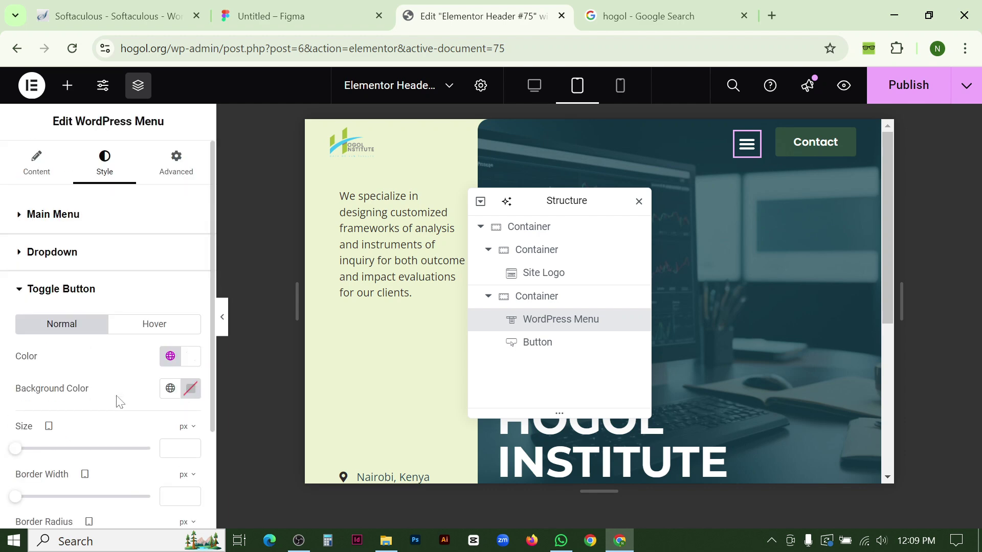
click(37, 163)
scroll(94, 327, down, 5)
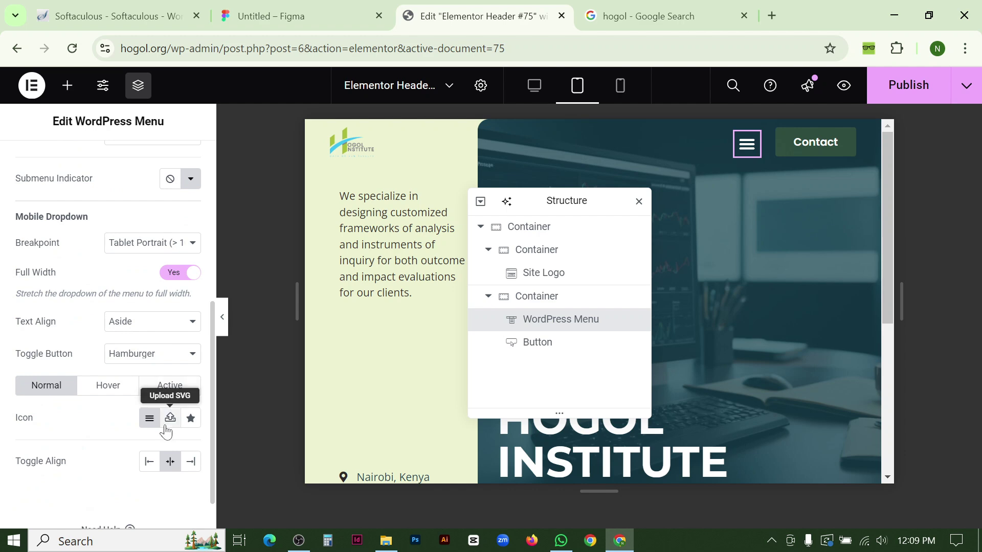
click(150, 422)
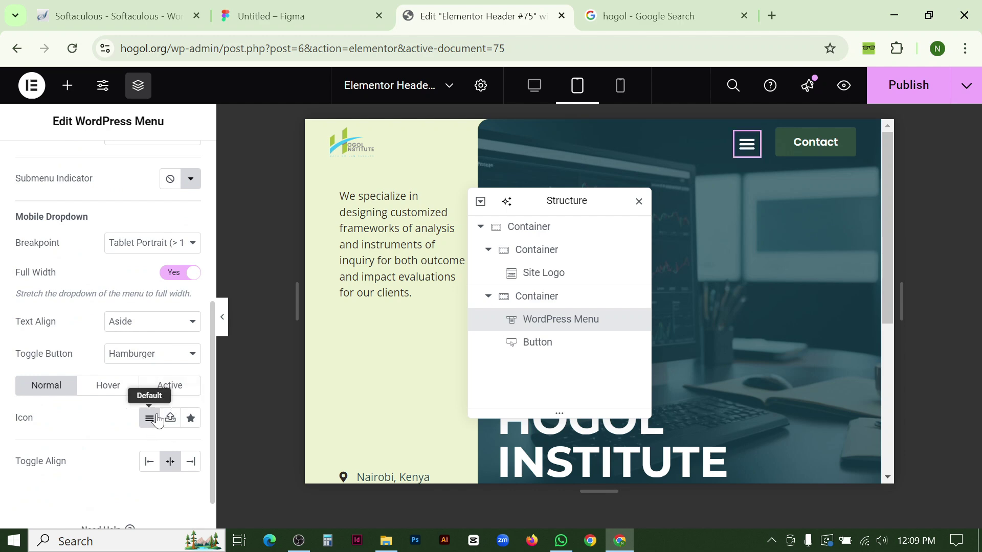
Browse All Icons in the Icon Library, try Equals, and insert Grip lines as the toggle icon
click(189, 423)
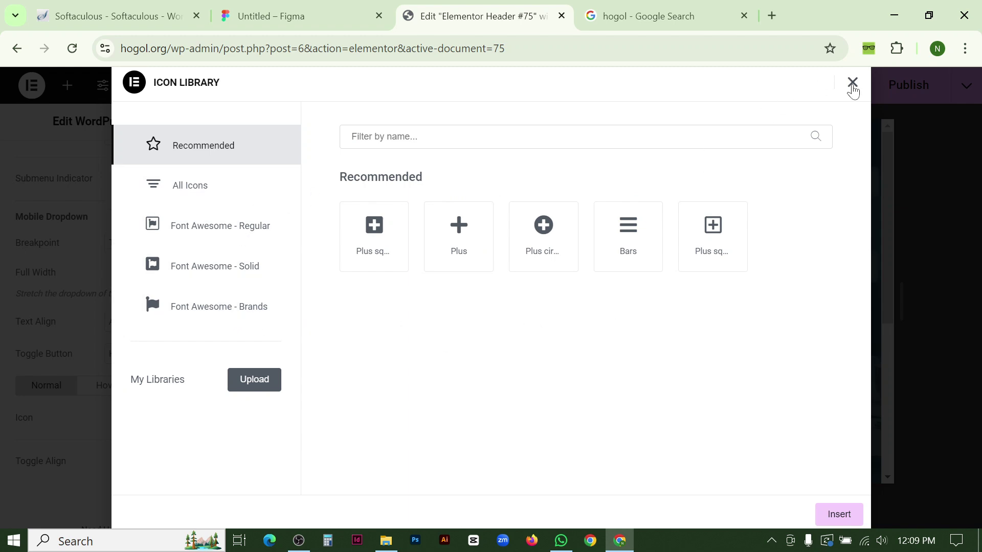
click(202, 190)
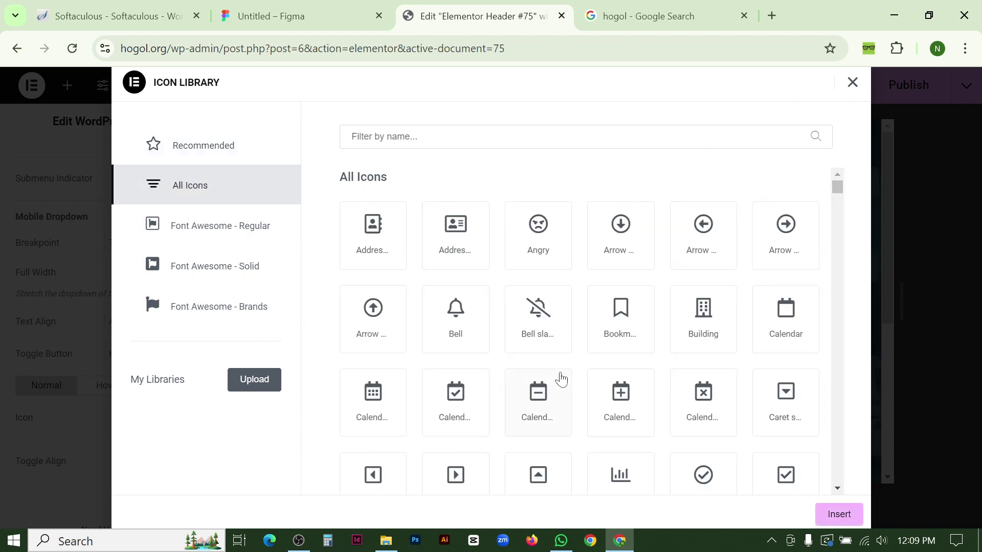
scroll(573, 383, down, 13)
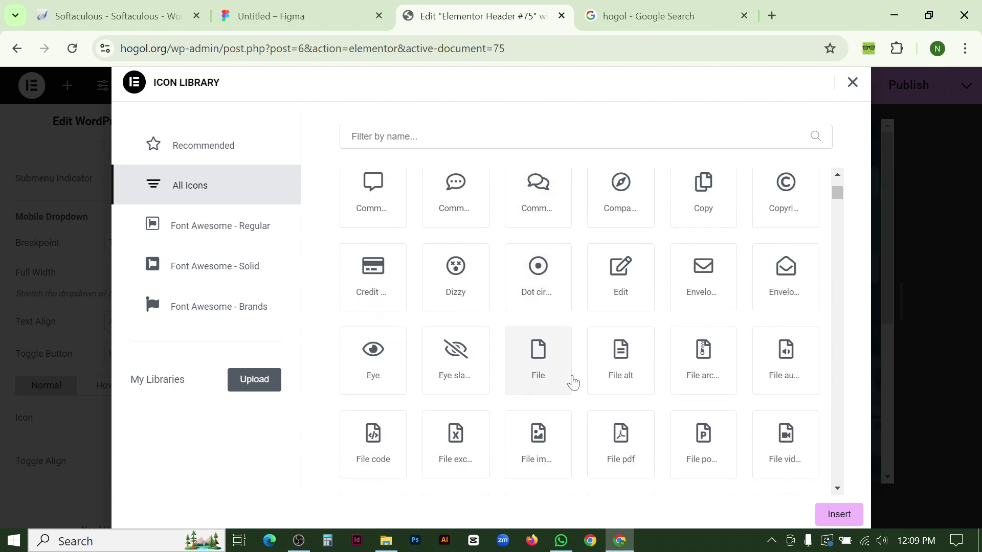
scroll(573, 382, down, 12)
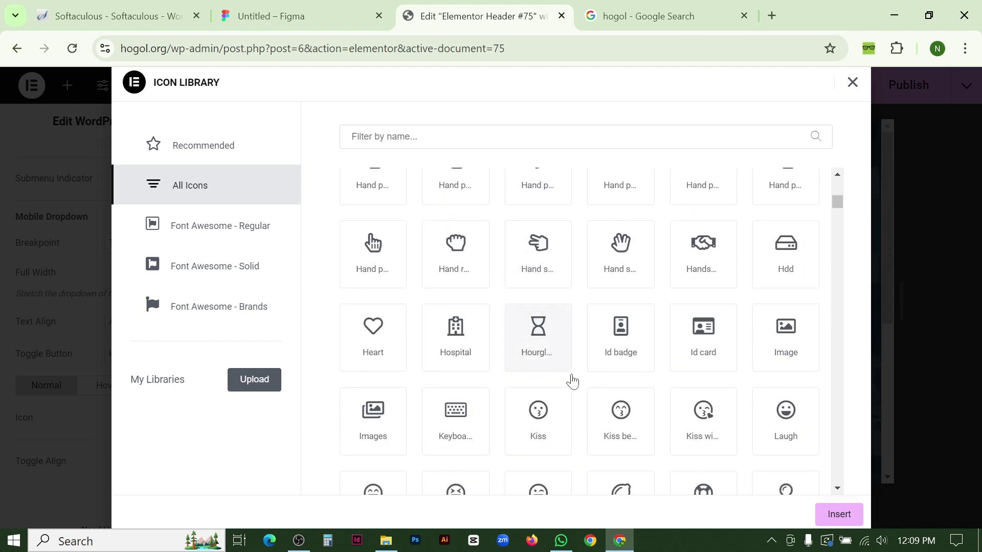
scroll(573, 381, down, 7)
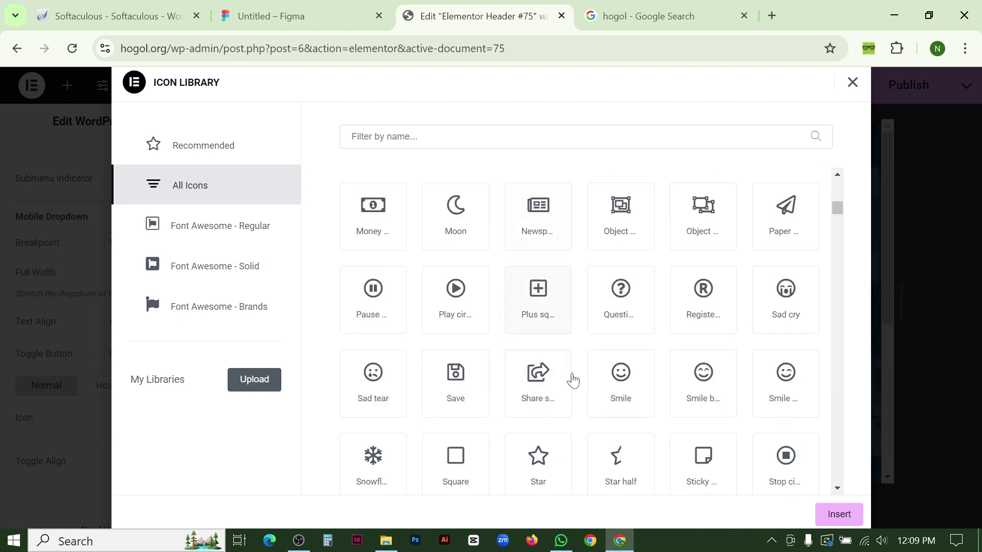
scroll(573, 381, down, 5)
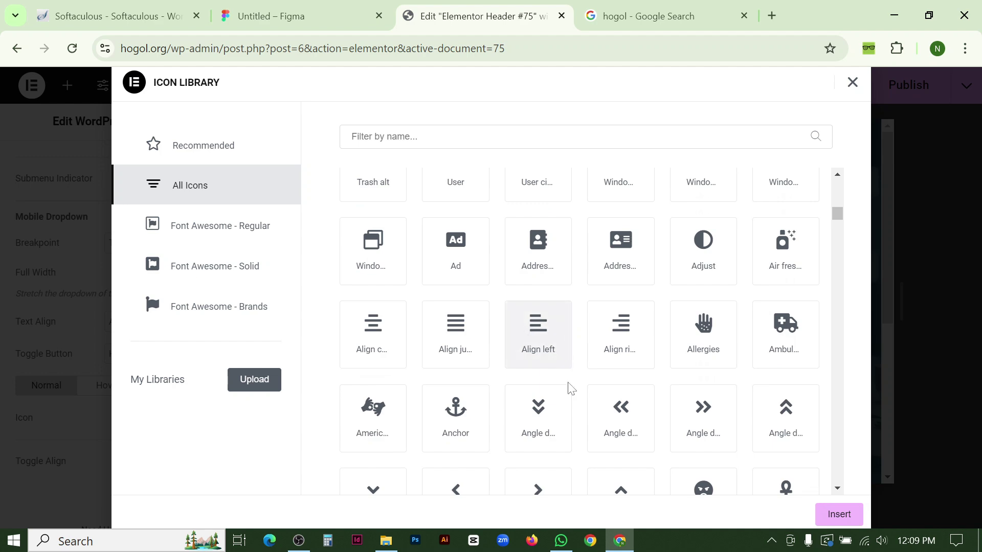
scroll(571, 388, down, 10)
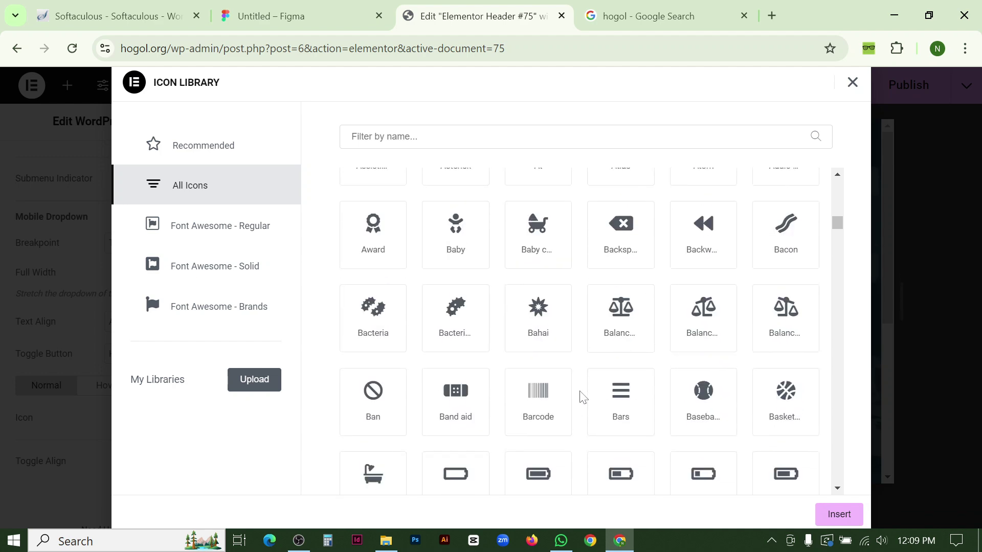
scroll(583, 396, down, 10)
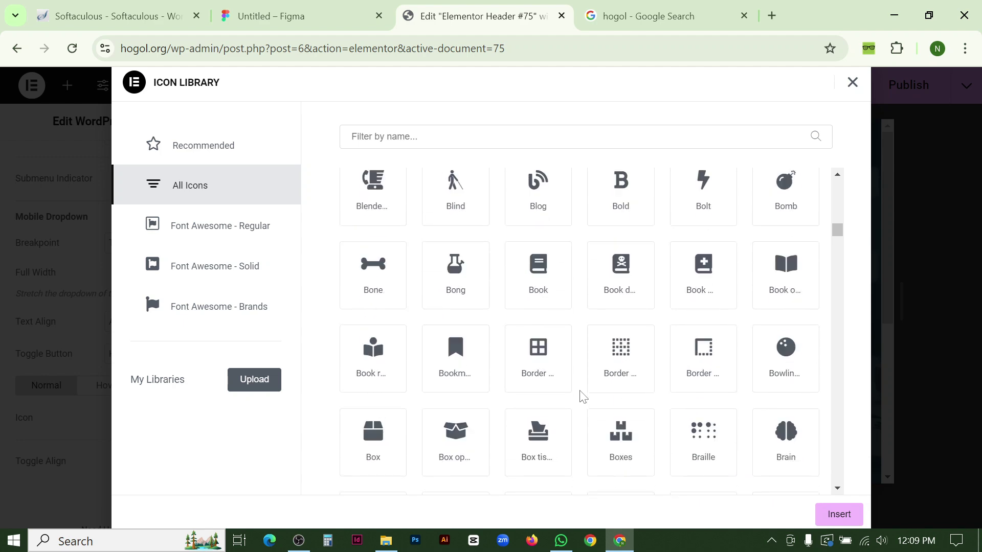
scroll(583, 397, down, 10)
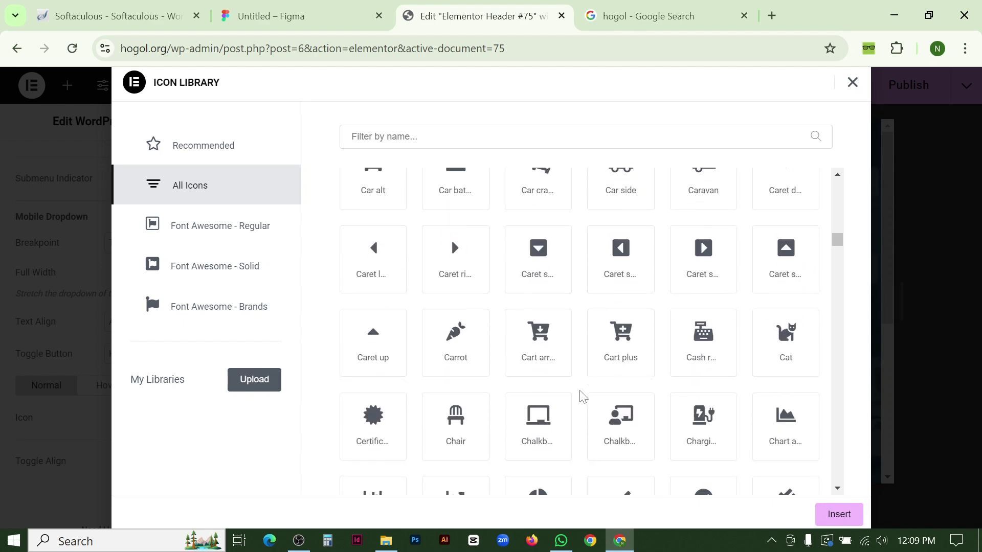
scroll(501, 322, down, 10)
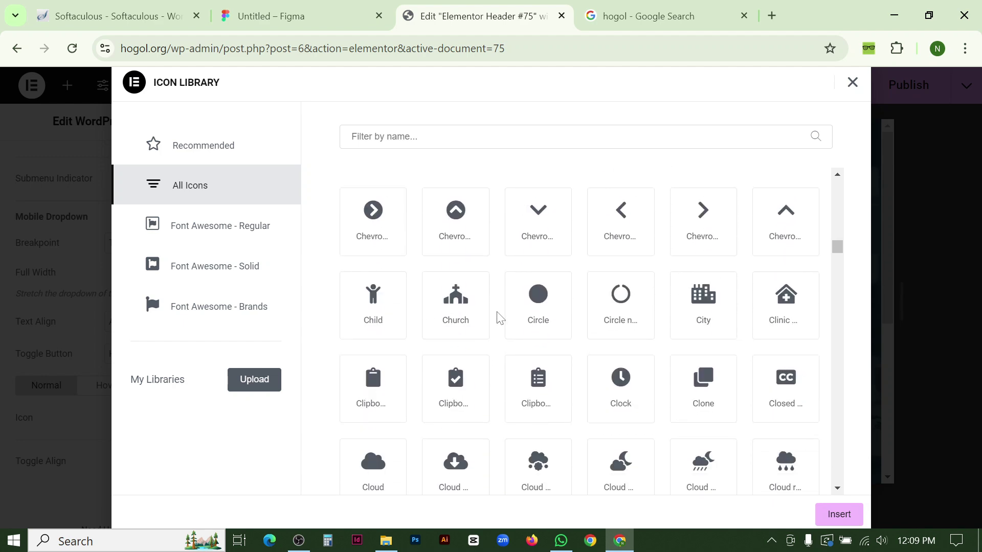
scroll(501, 318, down, 10)
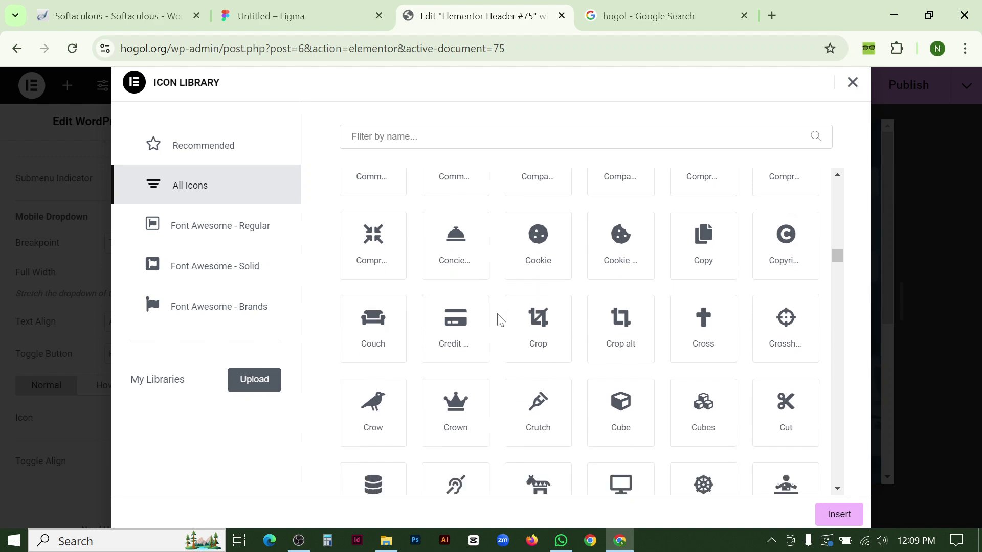
scroll(500, 319, down, 10)
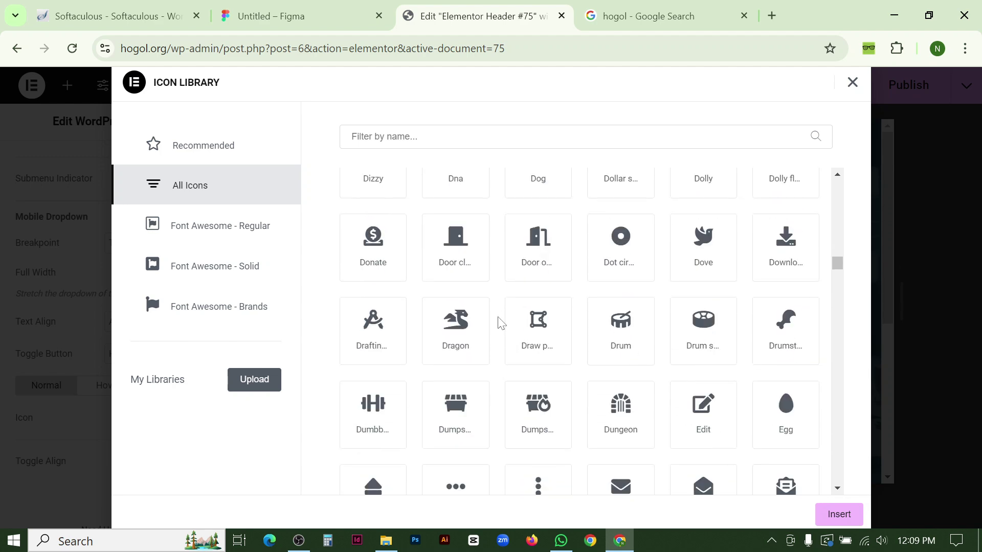
scroll(500, 323, down, 5)
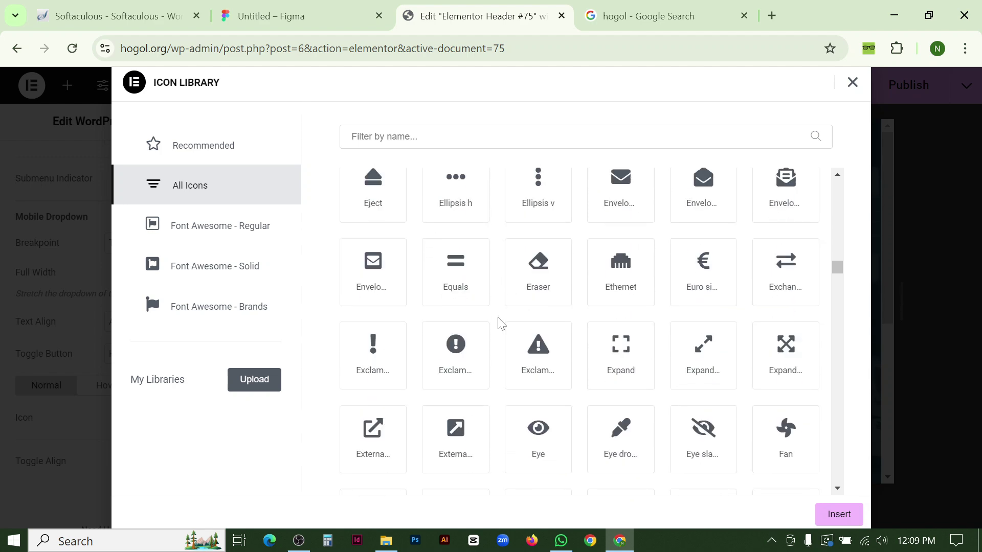
click(458, 273)
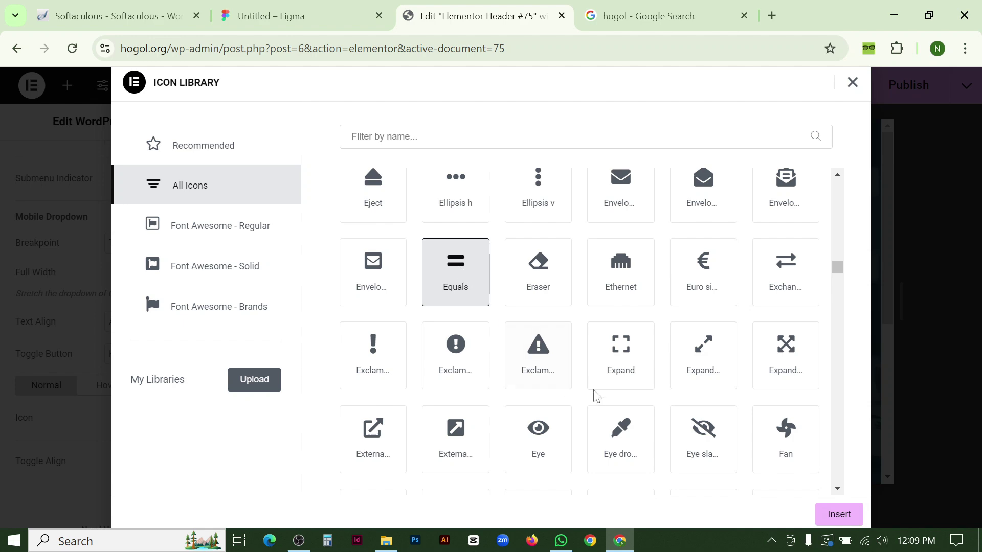
scroll(597, 396, down, 9)
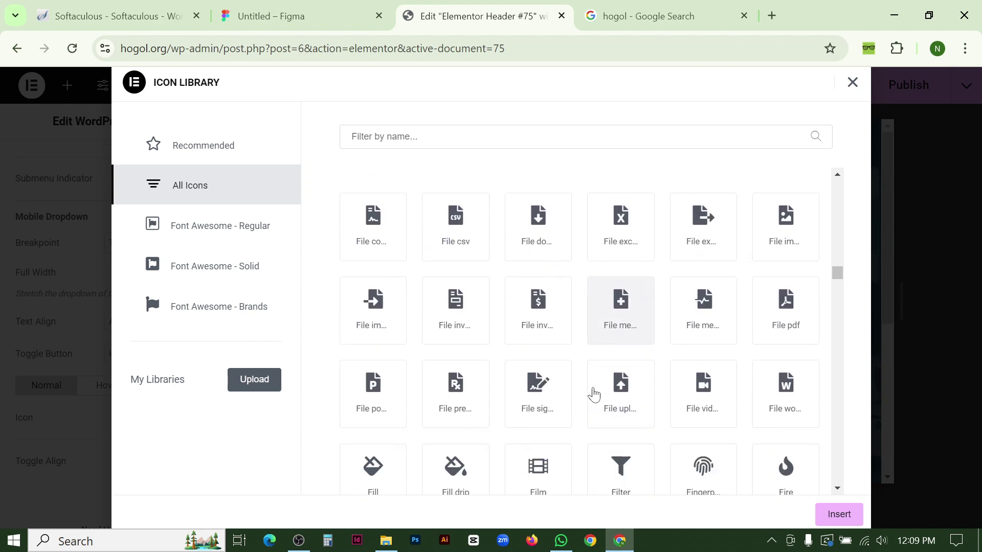
scroll(593, 395, down, 15)
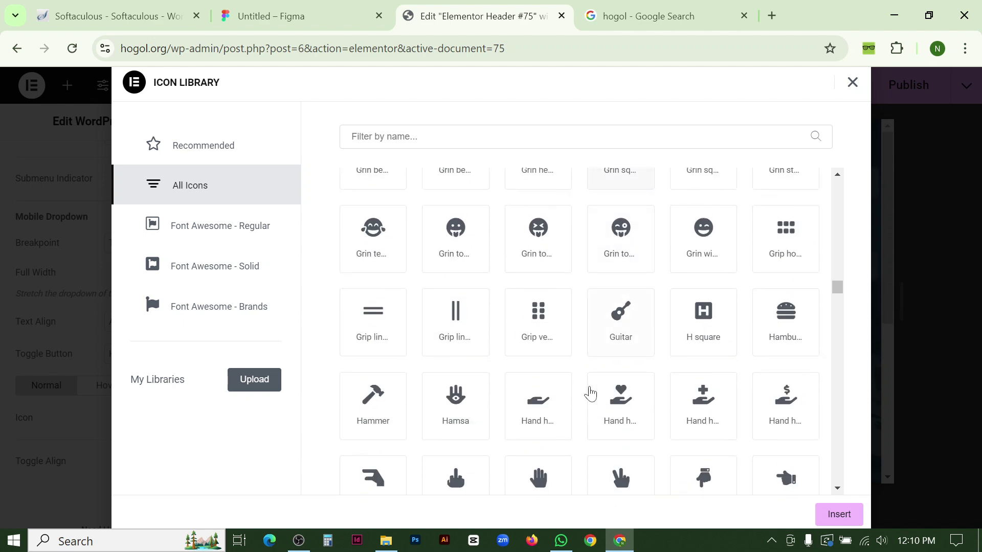
scroll(589, 391, up, 3)
click(366, 467)
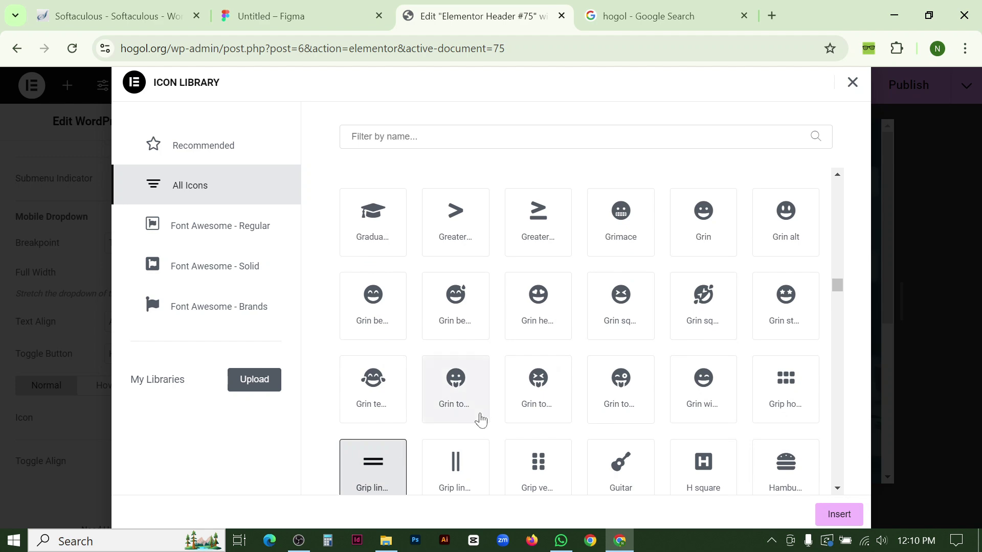
scroll(703, 464, down, 3)
click(833, 515)
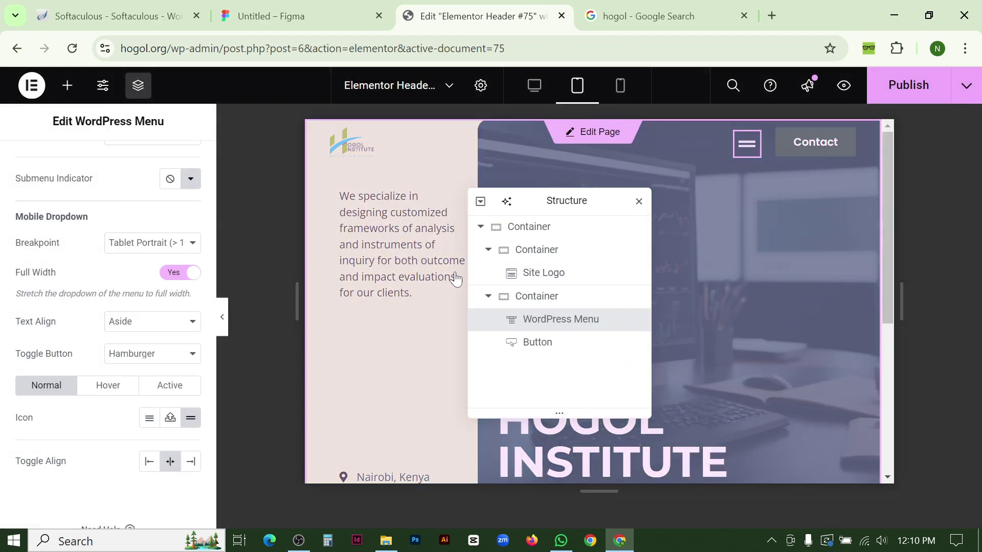
Set the Main Menu normal text colour to Second Dark, then change it to the global White
click(105, 390)
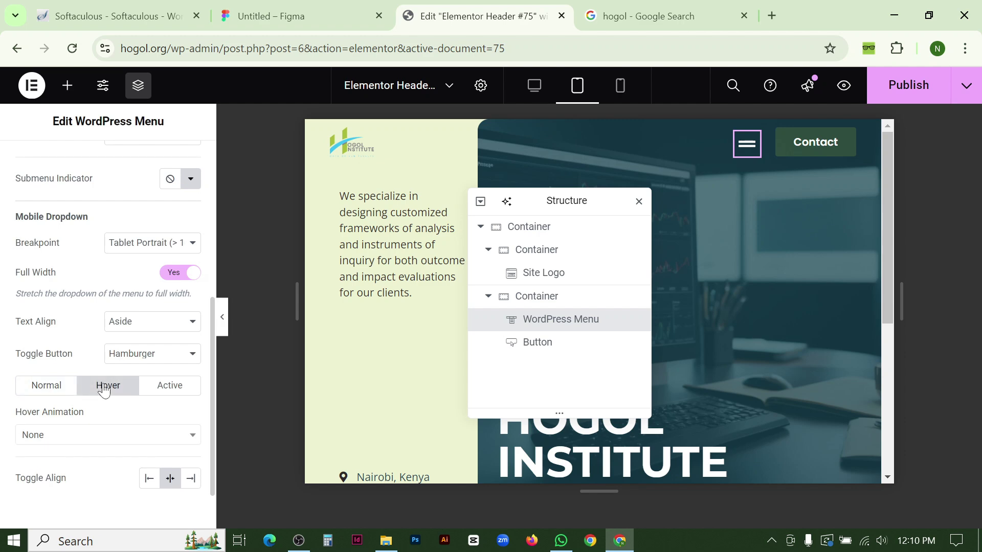
scroll(125, 358, up, 6)
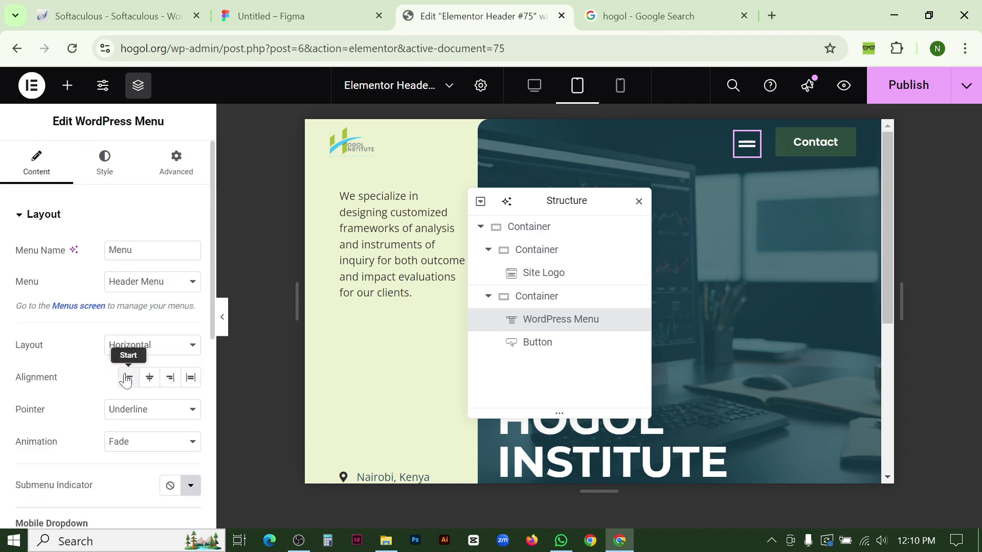
scroll(125, 379, down, 7)
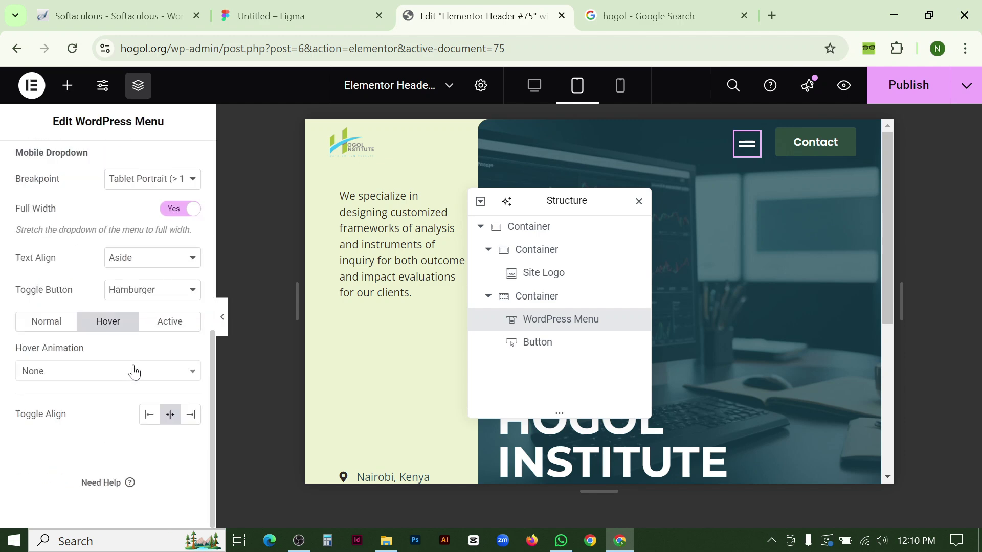
scroll(72, 256, up, 8)
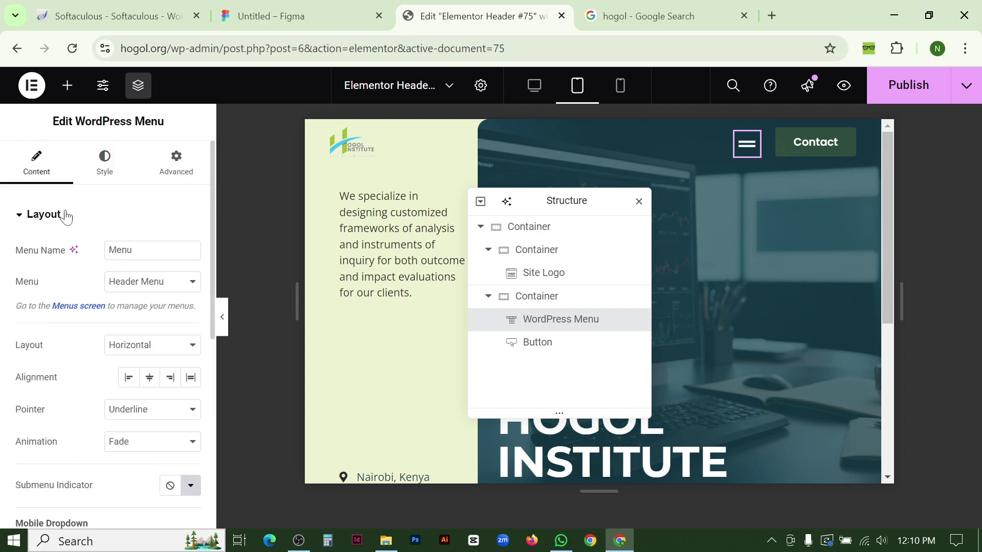
click(96, 171)
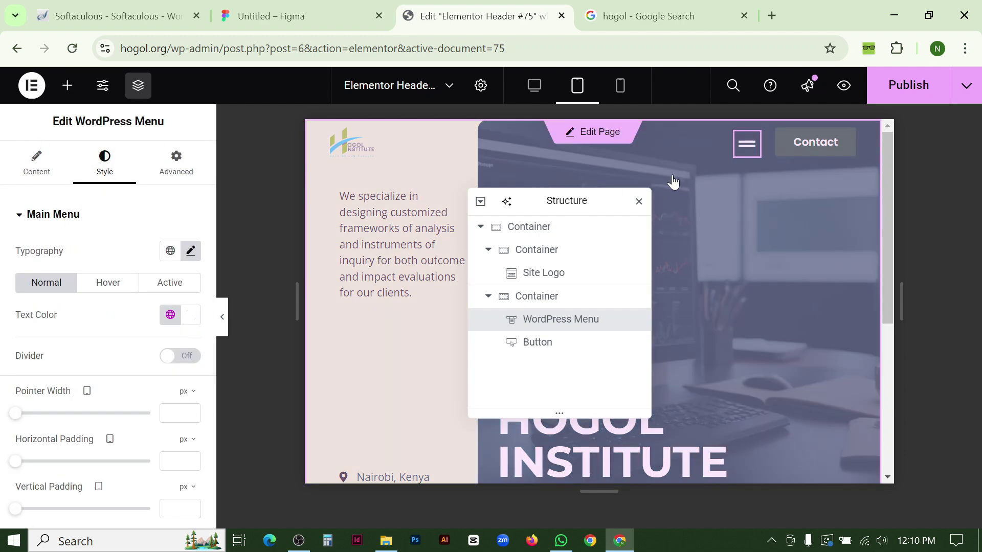
click(170, 315)
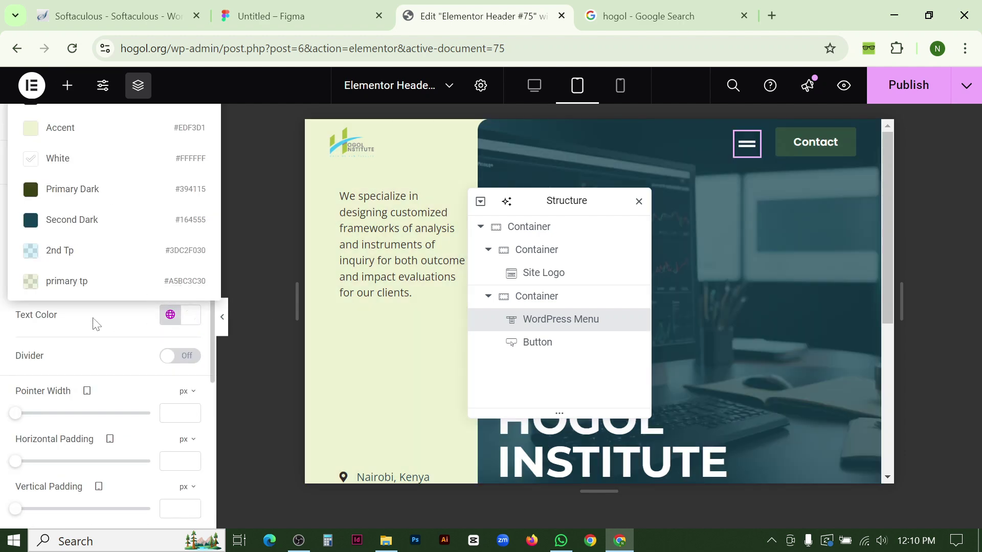
click(41, 226)
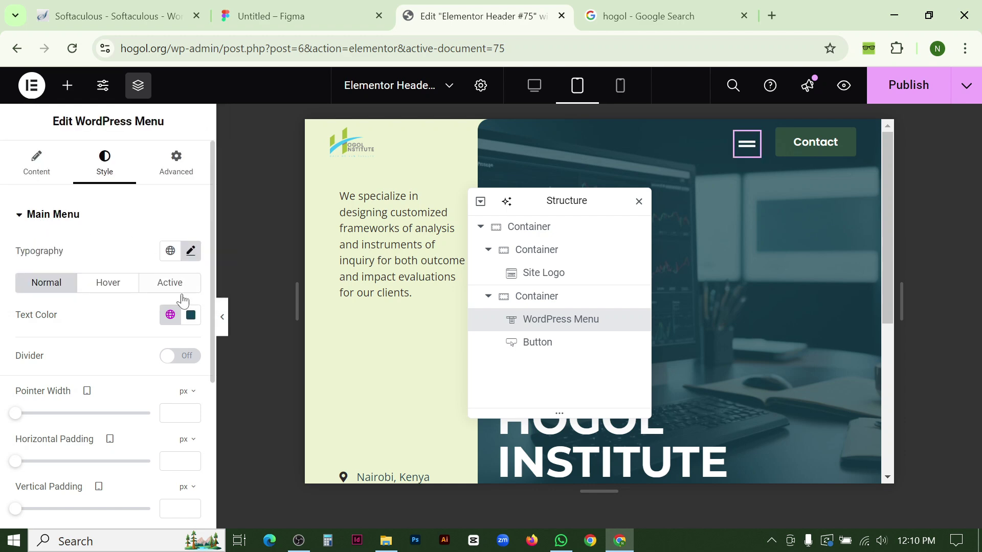
scroll(165, 325, down, 3)
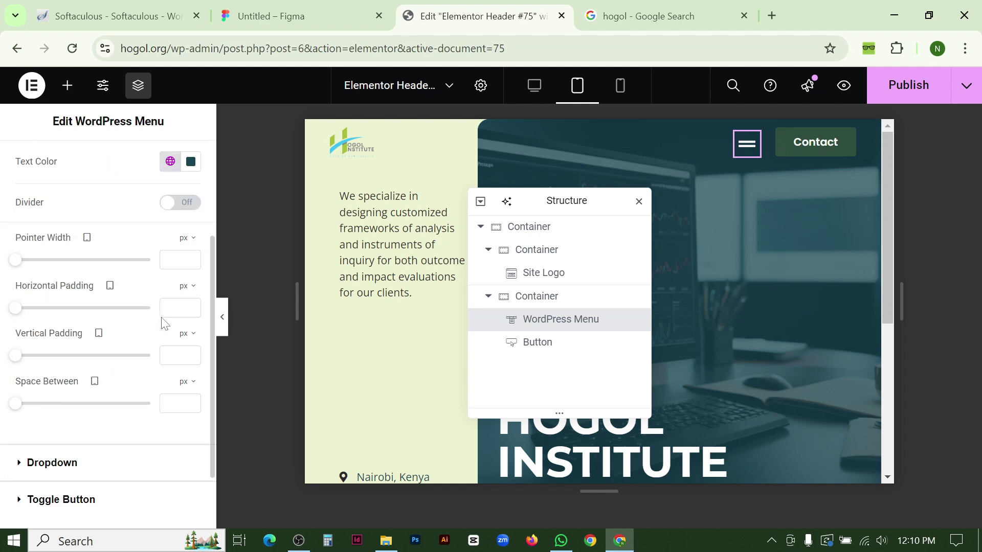
scroll(157, 318, up, 2)
click(171, 238)
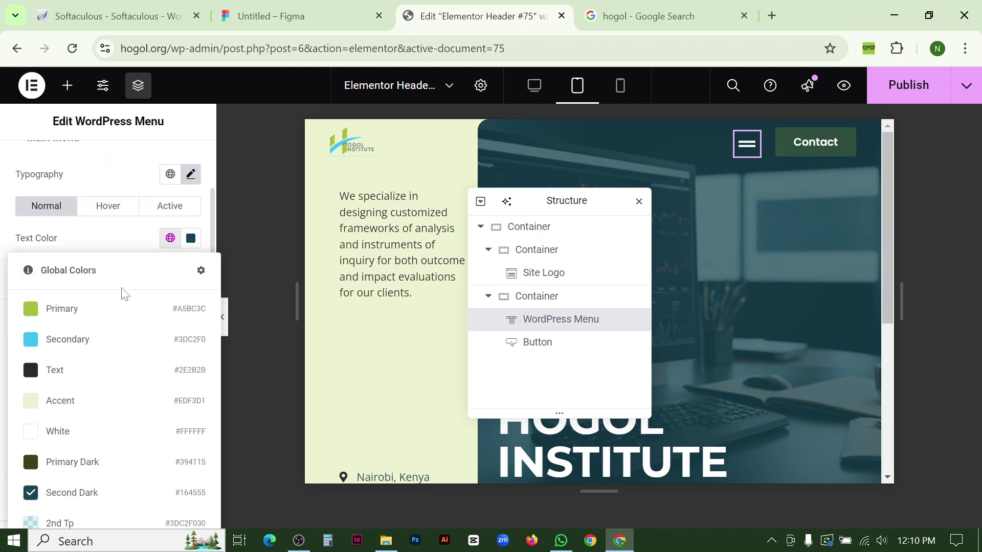
click(70, 429)
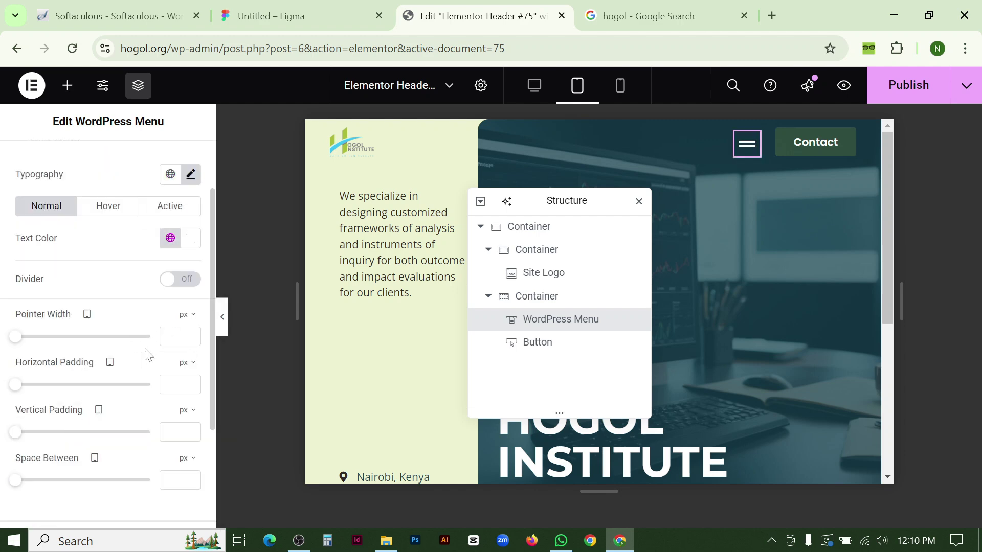
scroll(148, 353, down, 3)
Set the toggle icon colour to the global Secondary light blue and preview it
click(82, 428)
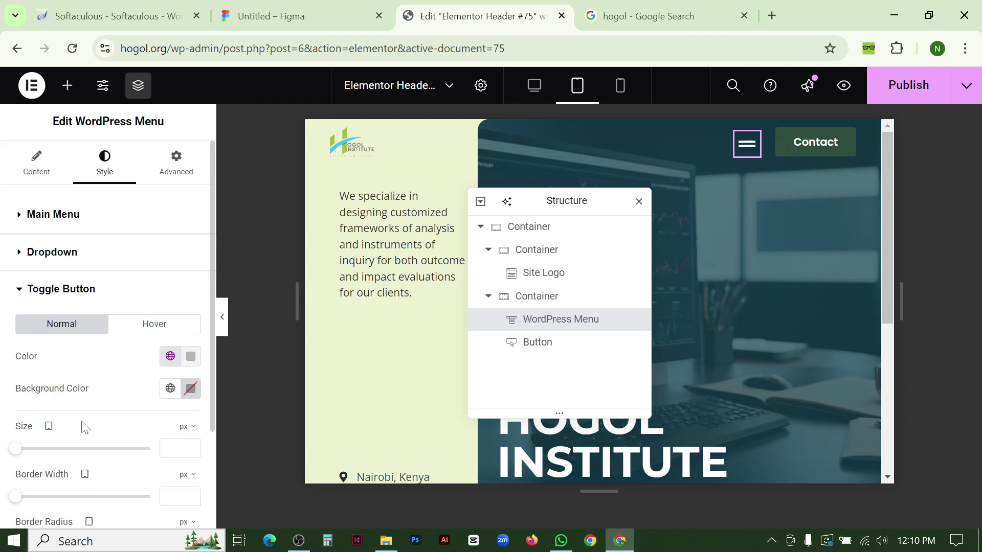
click(171, 360)
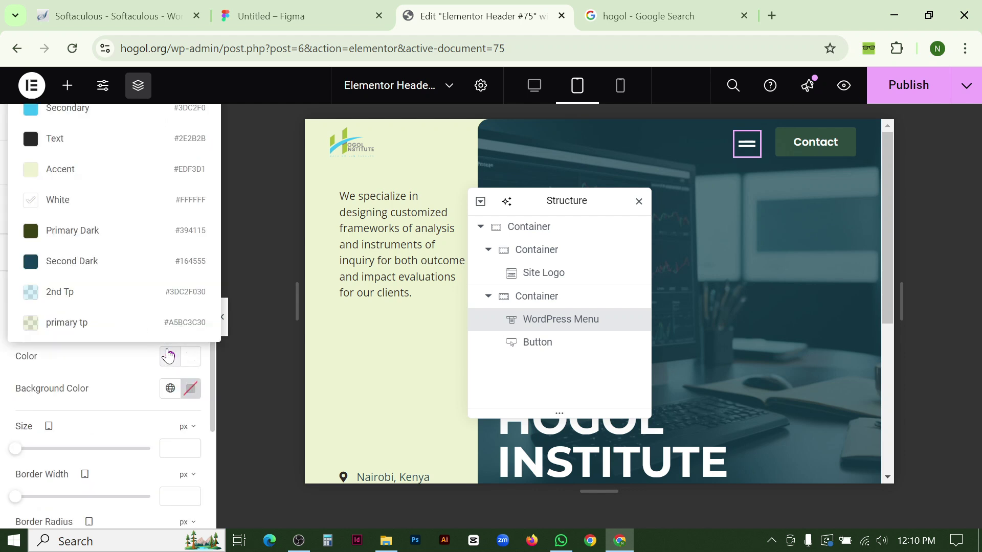
click(83, 117)
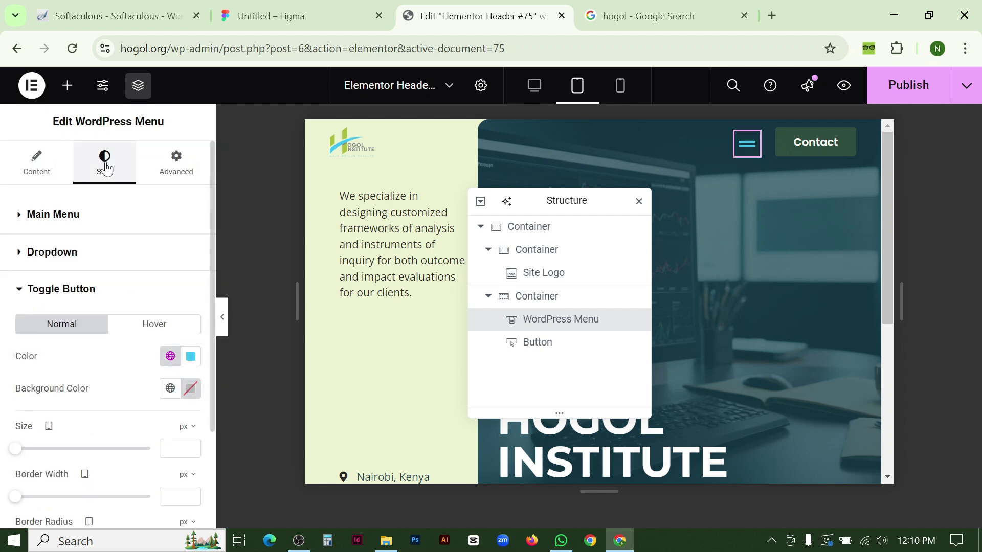
click(222, 317)
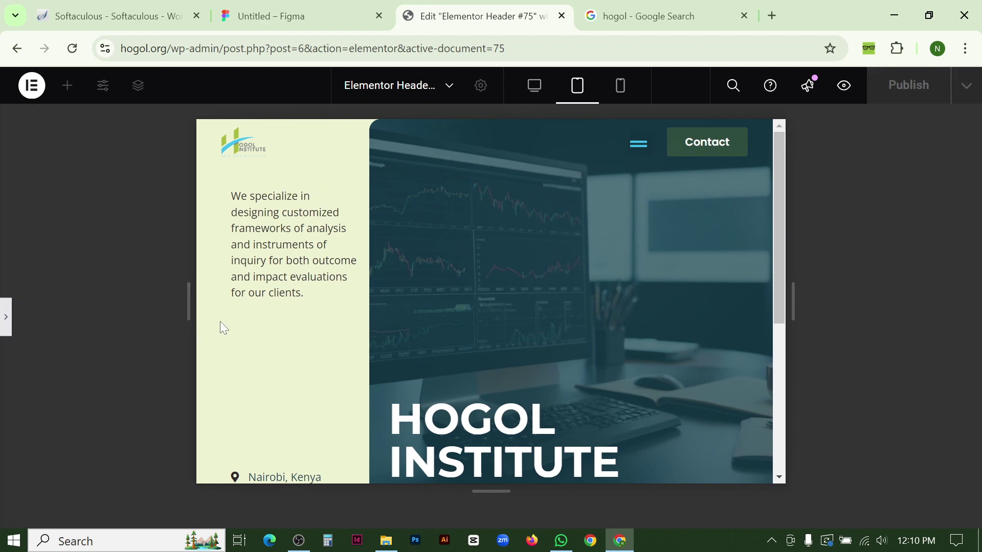
click(6, 317)
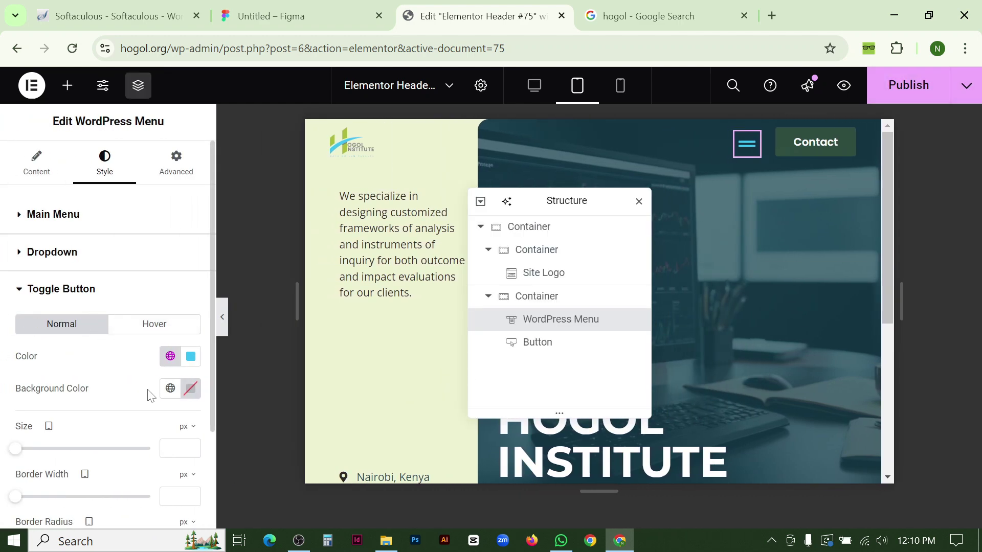
Give the toggle a 2nd Tp background with alpha lowered to a nearly transparent #3DC2F00D
click(170, 388)
click(76, 353)
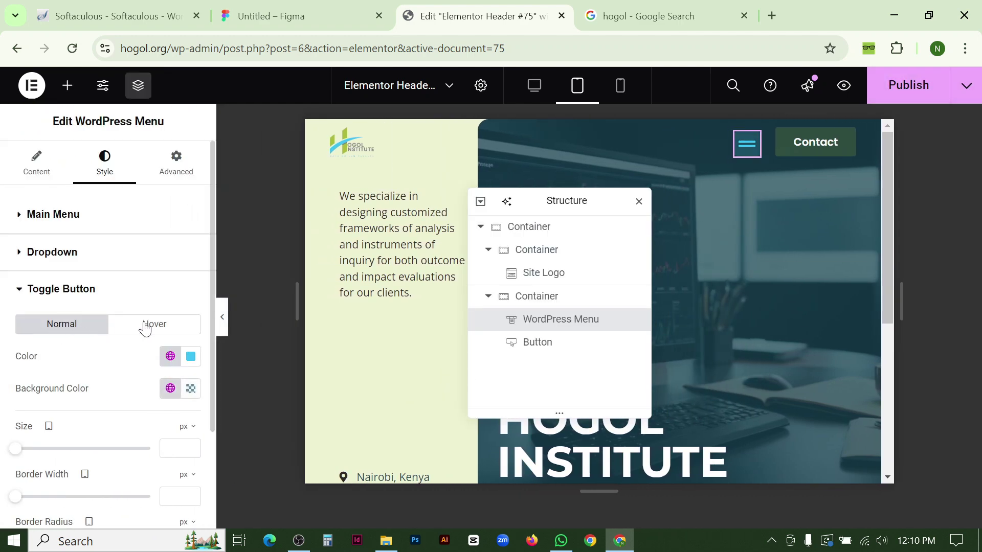
click(222, 317)
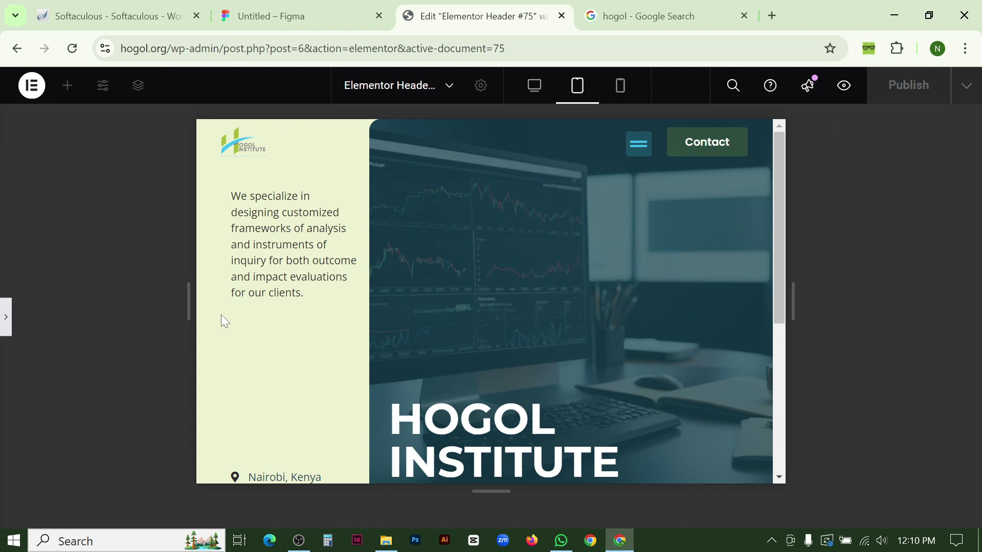
click(6, 317)
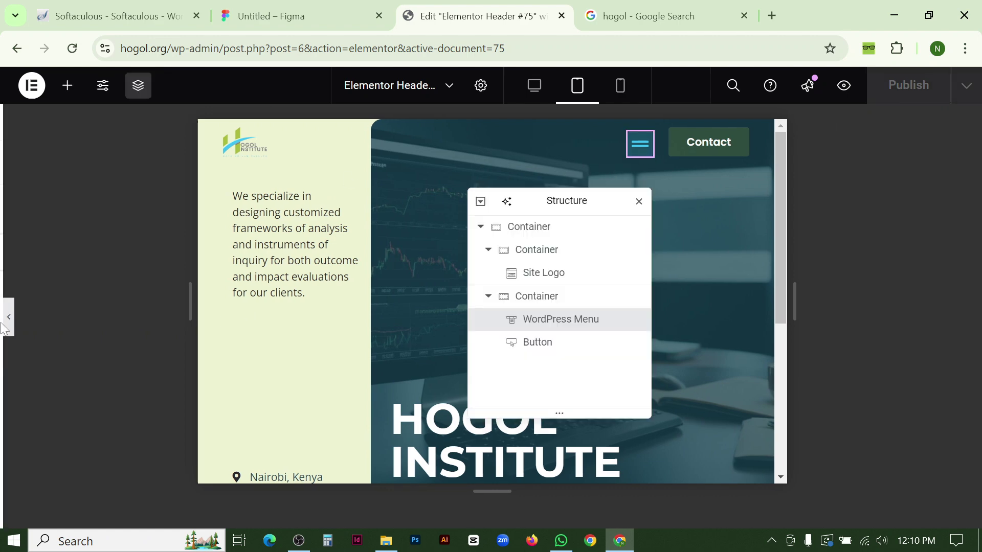
click(189, 390)
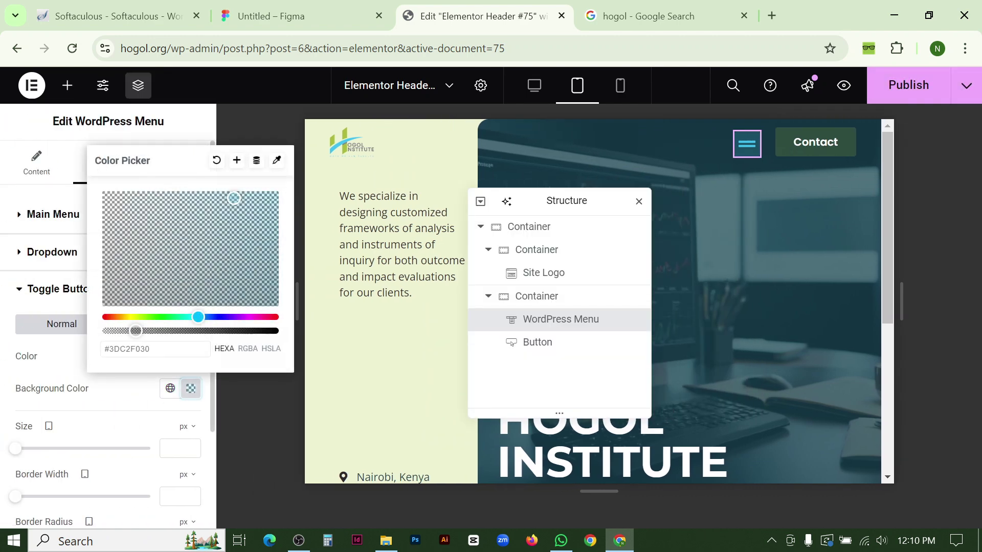
drag(134, 332, 111, 331)
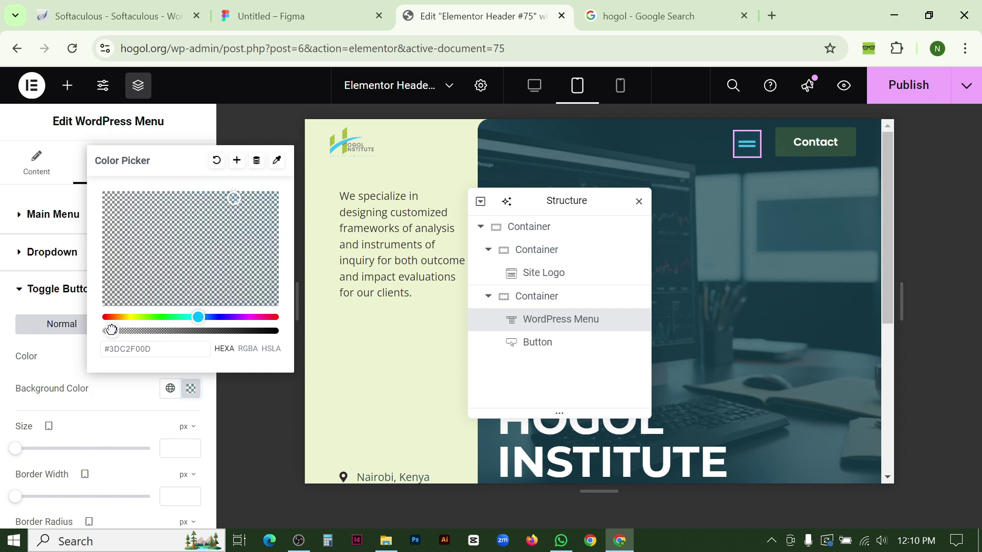
click(3, 345)
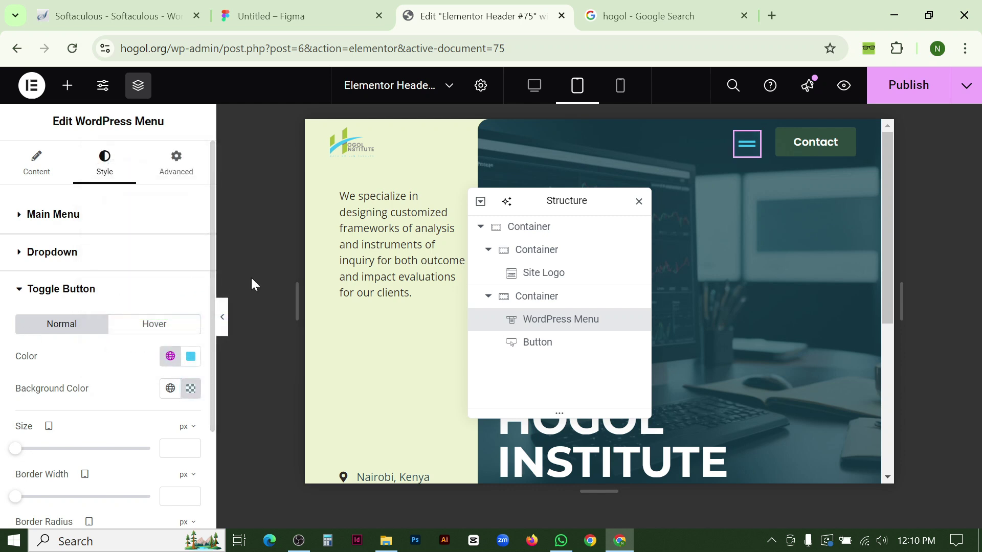
click(132, 329)
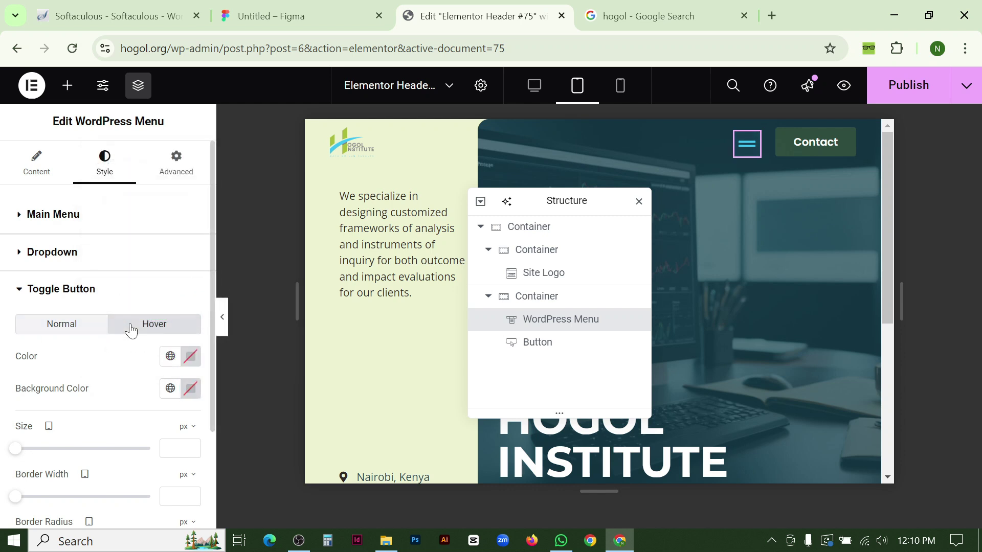
click(178, 356)
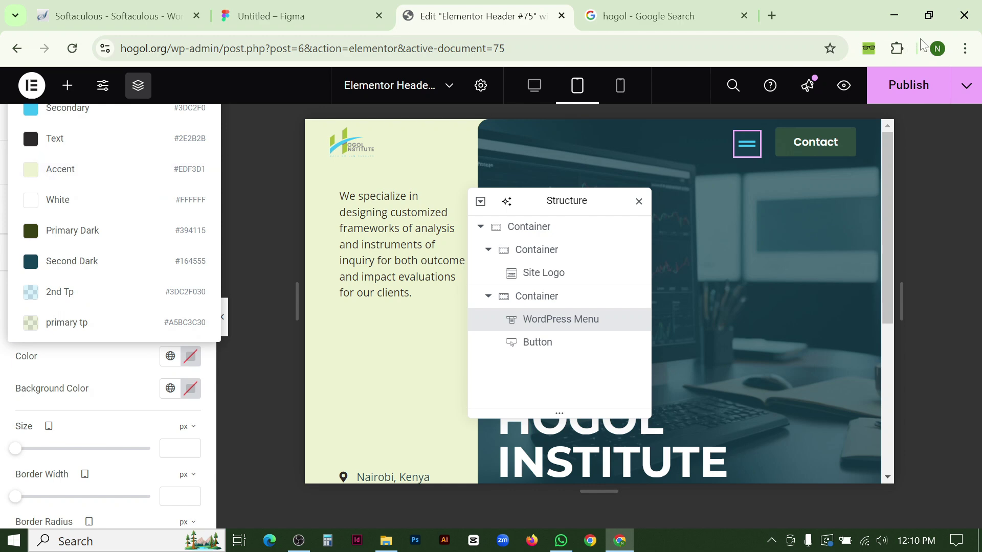
click(965, 48)
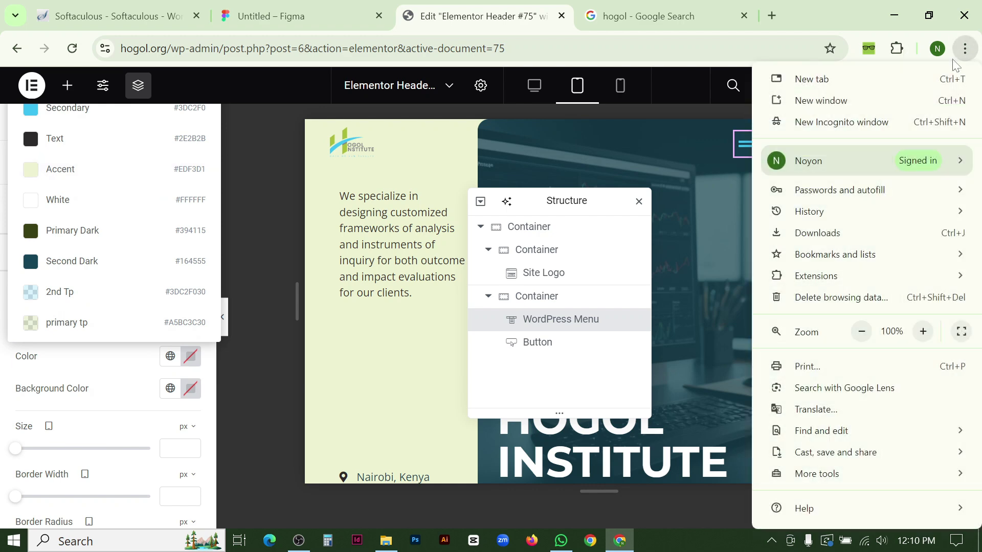
Zoom the browser page to 80% and close the Structure navigator
click(862, 333)
click(863, 333)
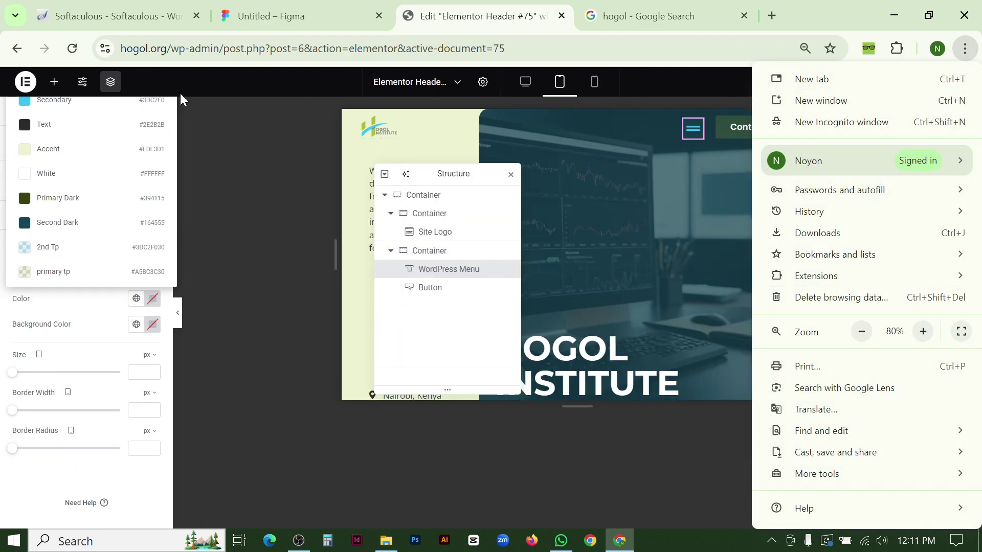
drag(152, 317, 134, 315)
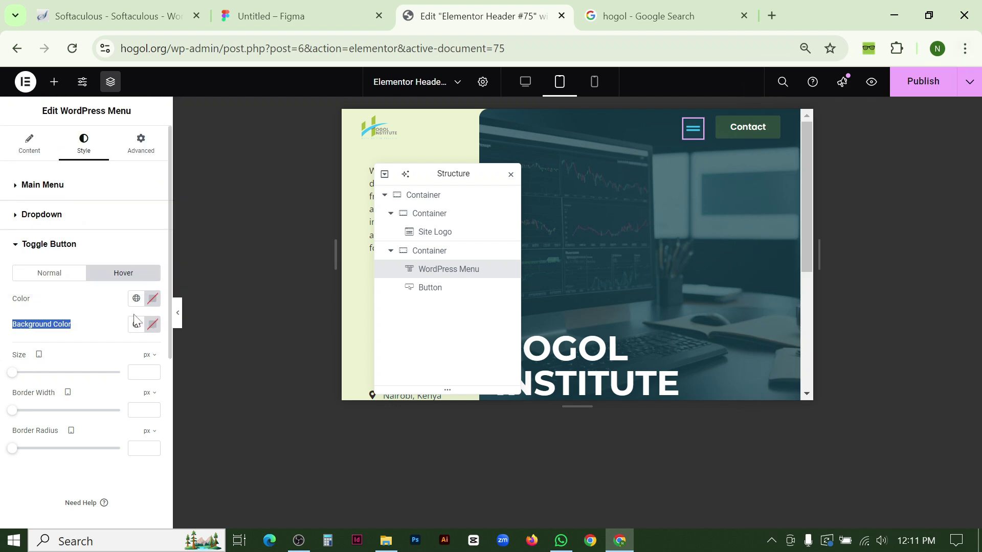
click(136, 299)
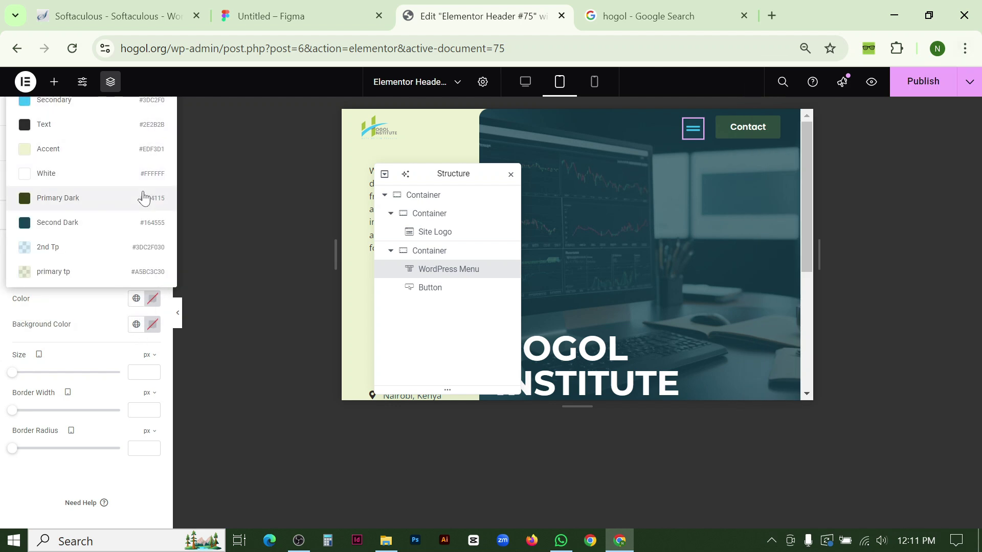
click(235, 238)
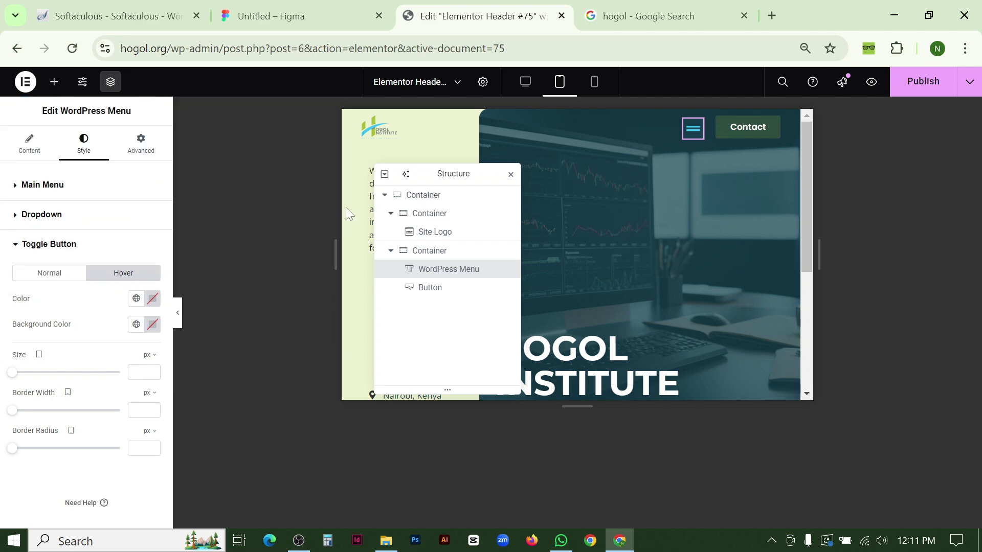
click(511, 175)
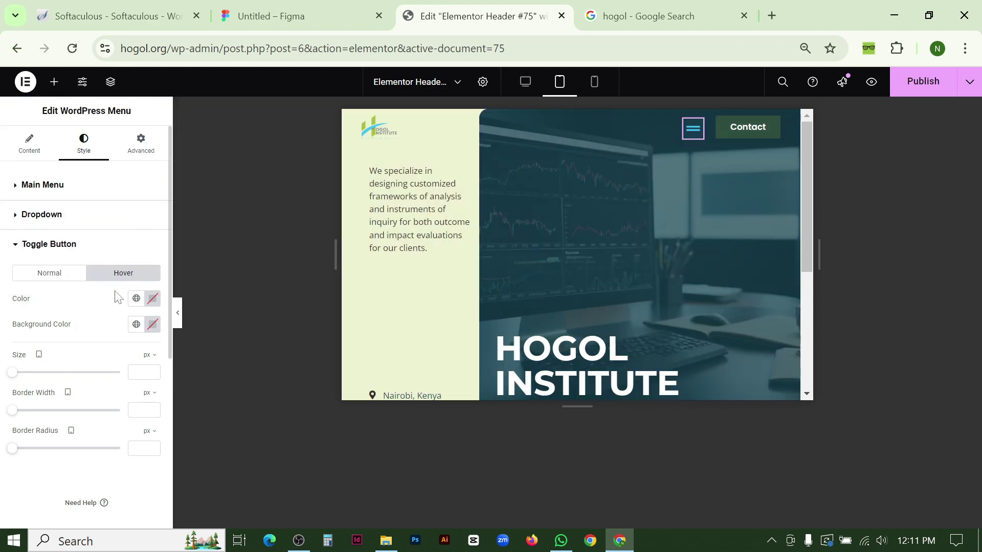
Try a custom olive-yellow hover colour for the toggle icon and preview it
click(140, 301)
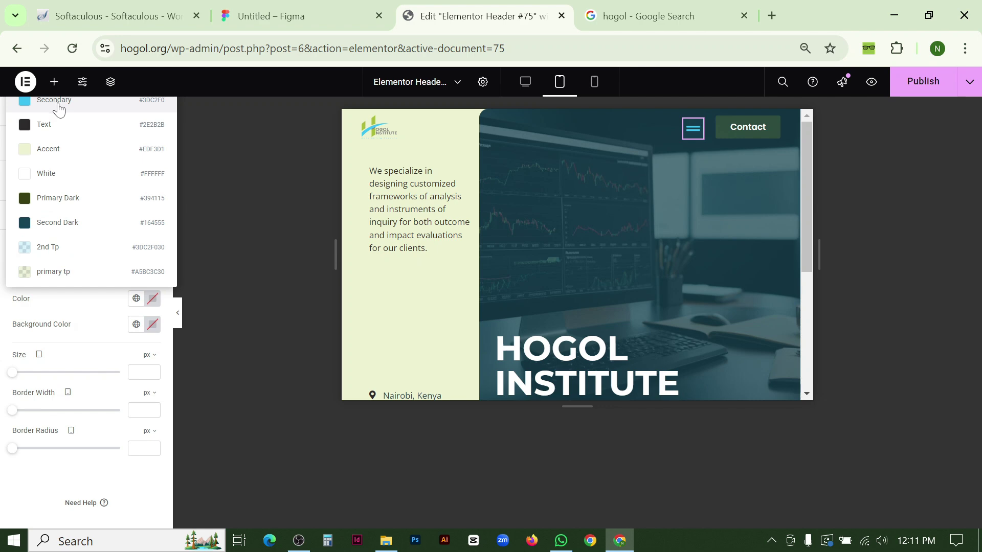
click(154, 301)
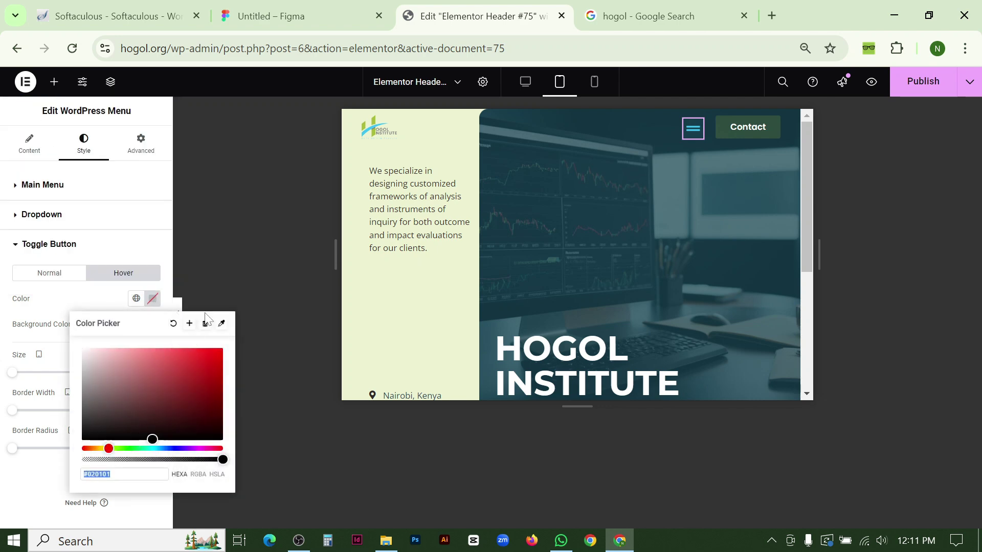
click(106, 448)
drag(174, 379, 188, 377)
click(3, 325)
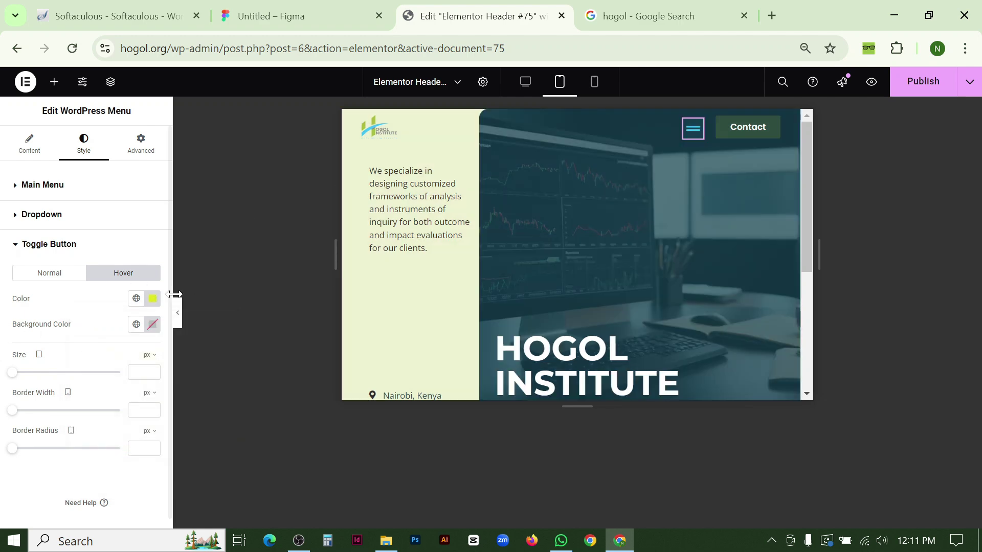
click(178, 313)
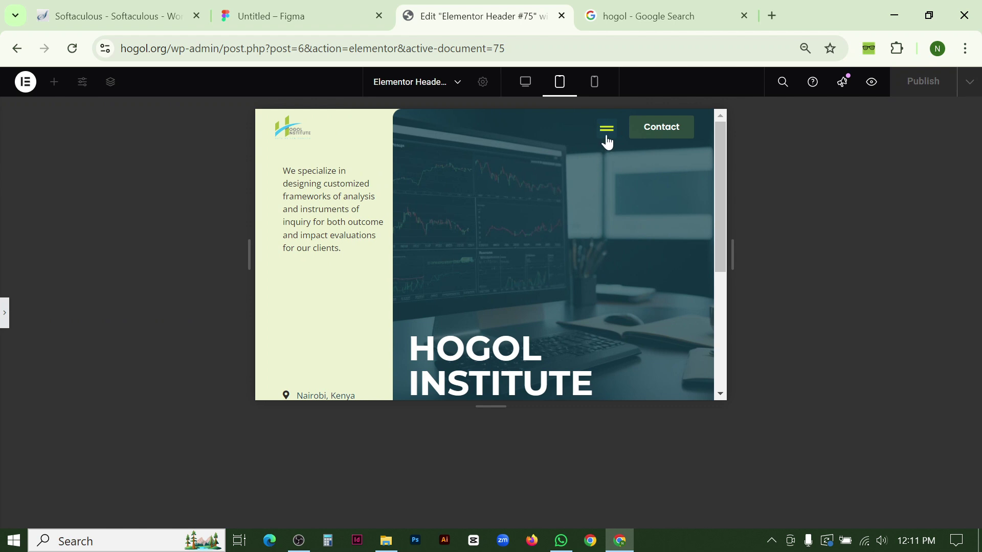
click(5, 313)
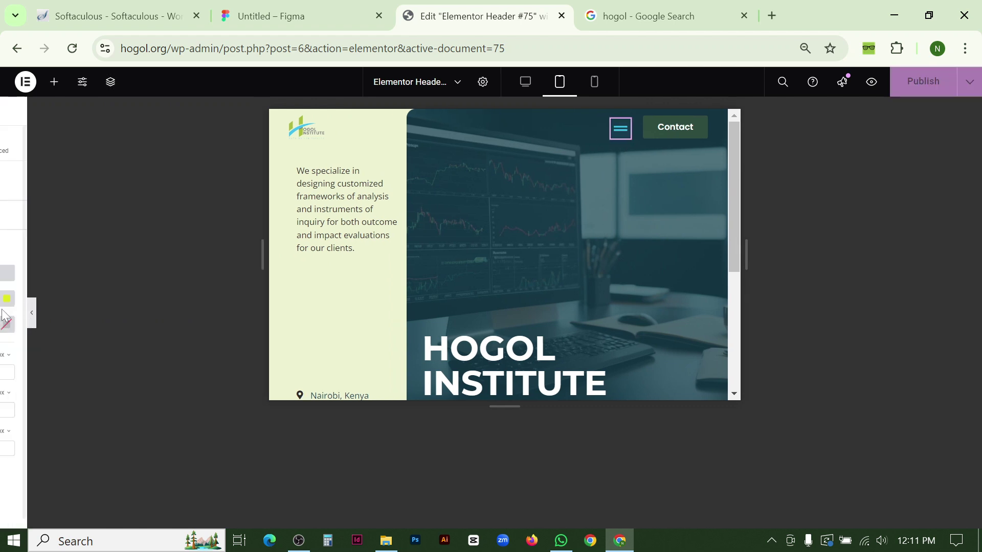
Set the toggle's hover colour to global primary tp at full opacity and preview it
click(135, 299)
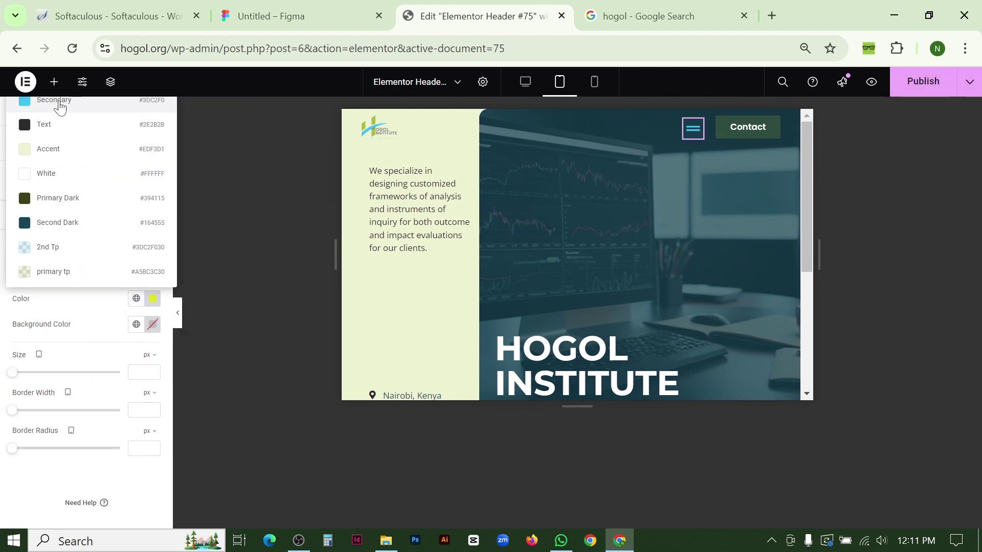
drag(86, 122, 22, 151)
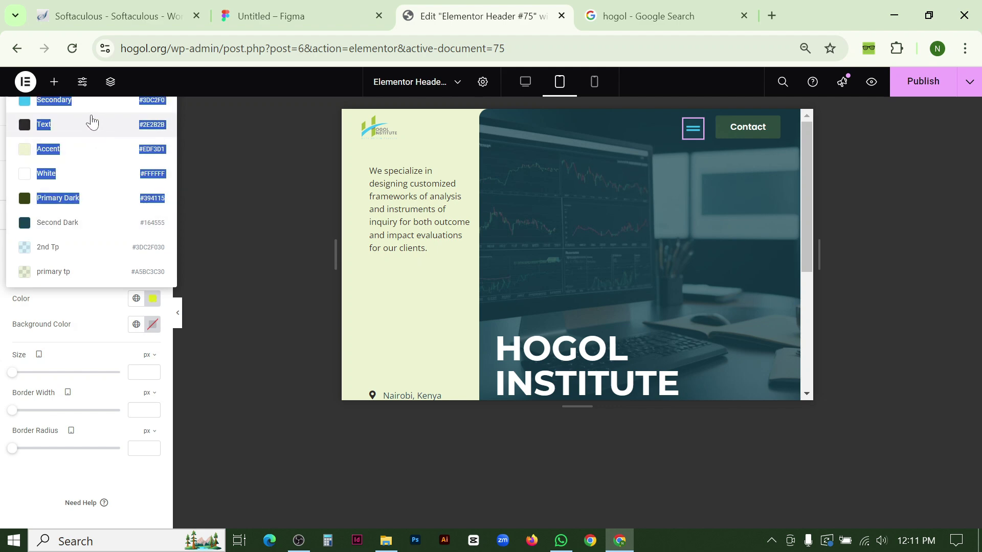
click(56, 278)
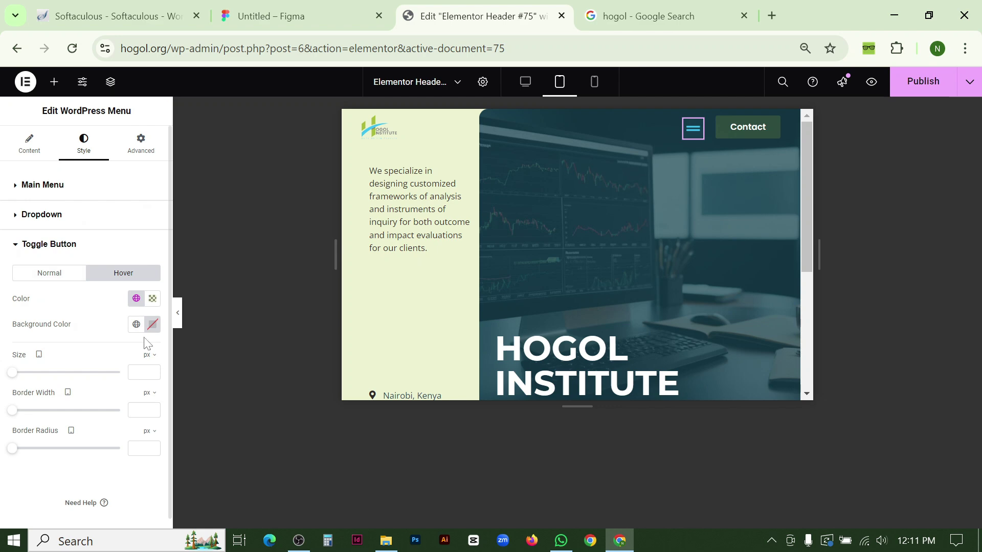
click(153, 299)
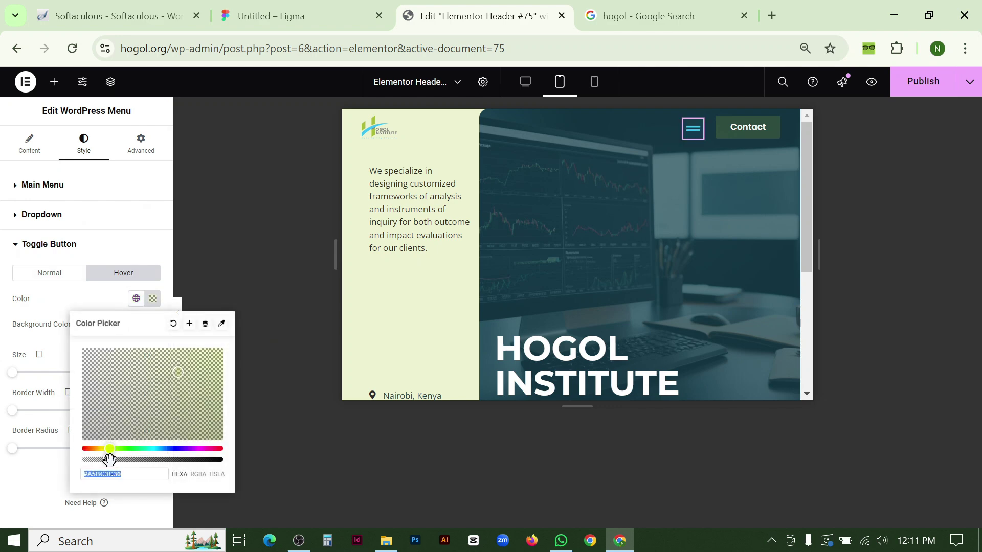
drag(109, 459, 264, 464)
click(251, 240)
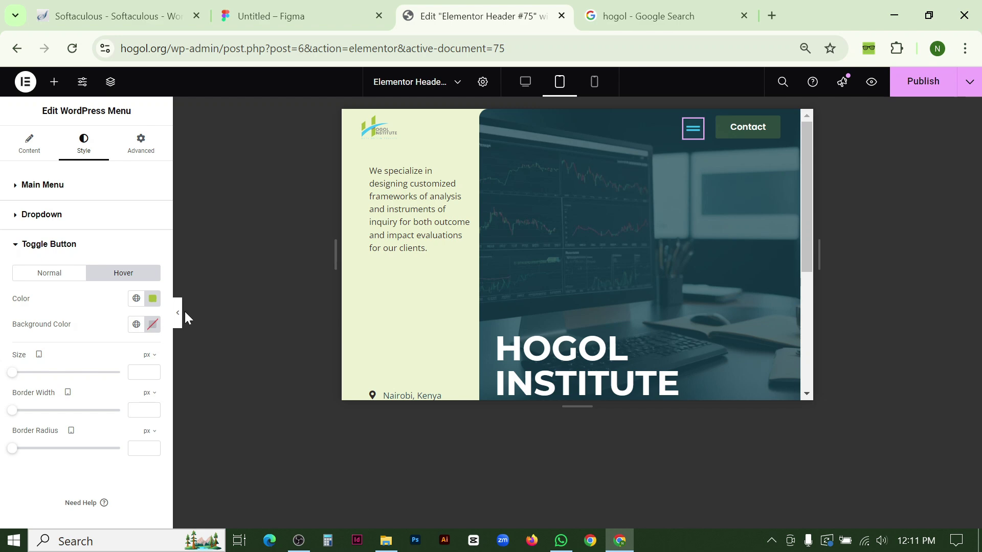
click(179, 312)
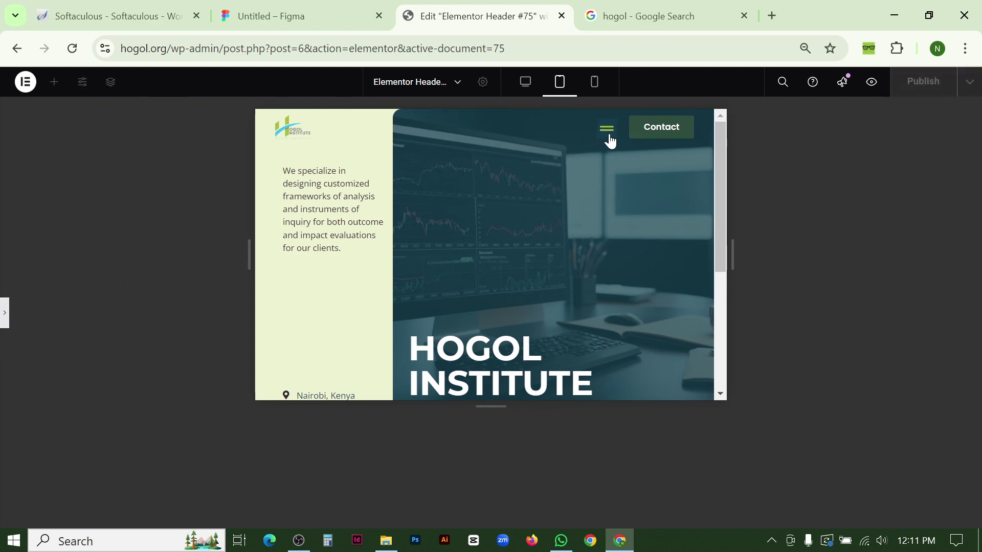
click(5, 313)
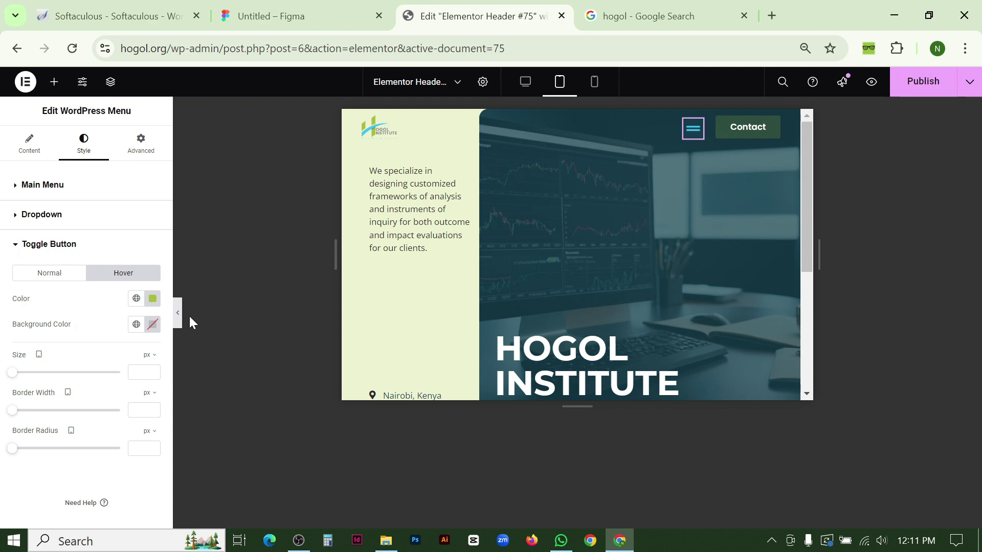
Reset the browser zoom to 100% and select the navigation menu widget
click(965, 48)
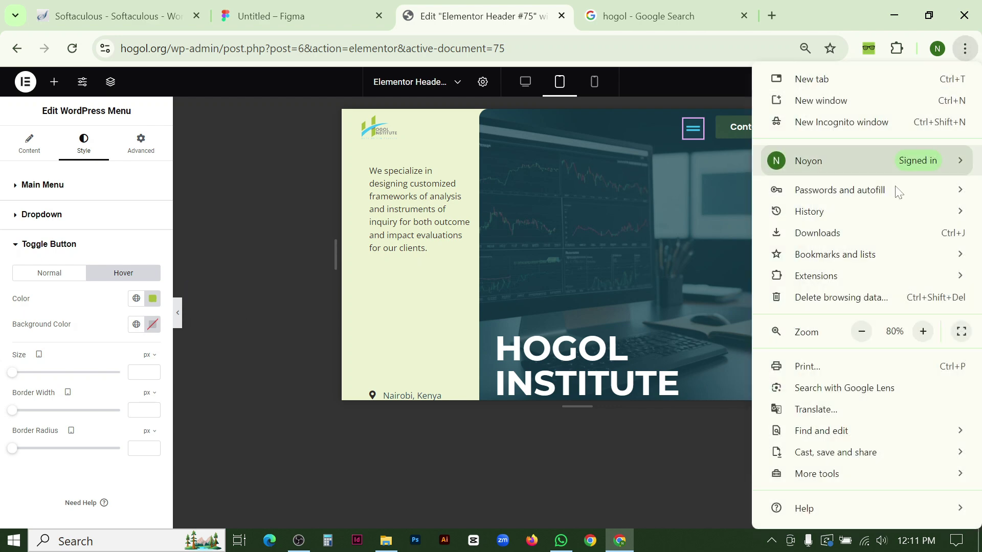
click(923, 332)
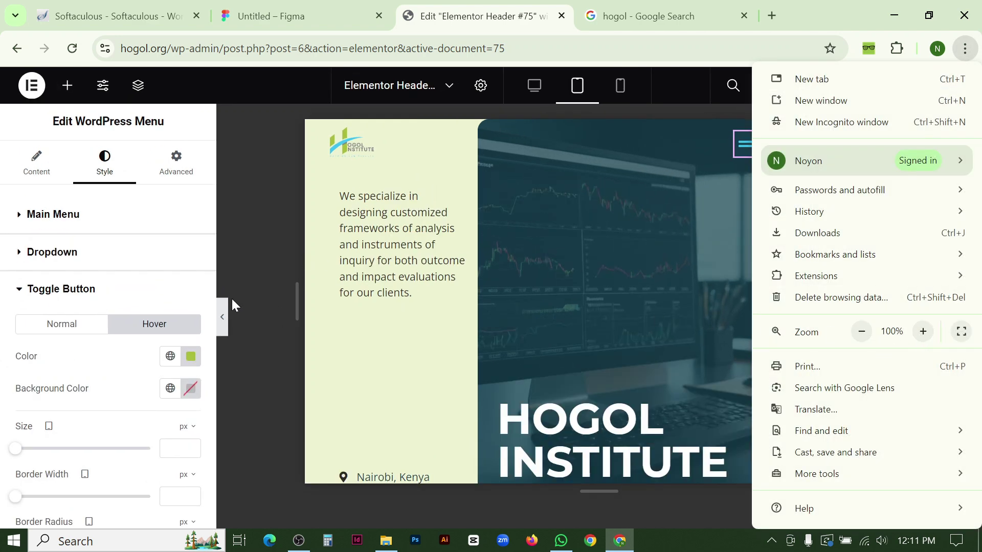
click(224, 318)
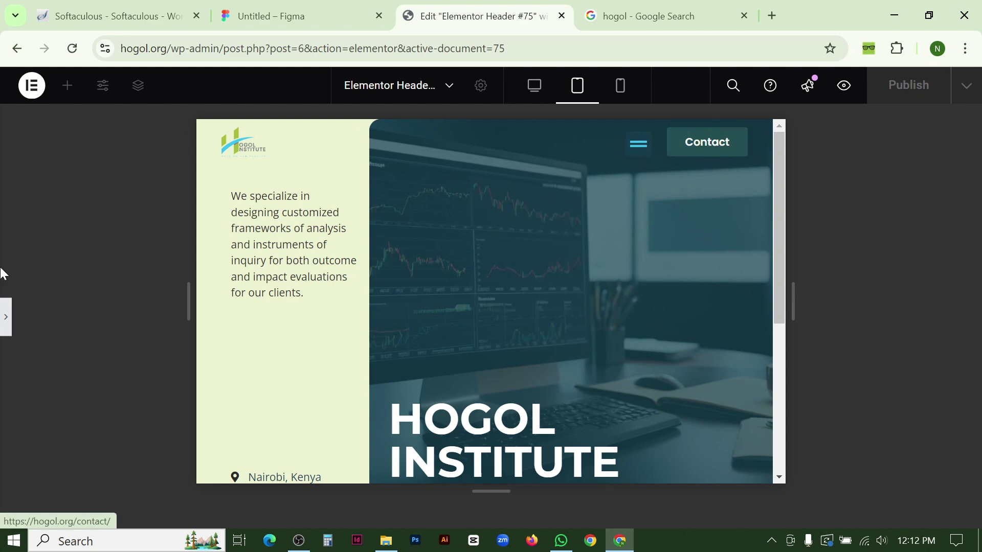
click(638, 144)
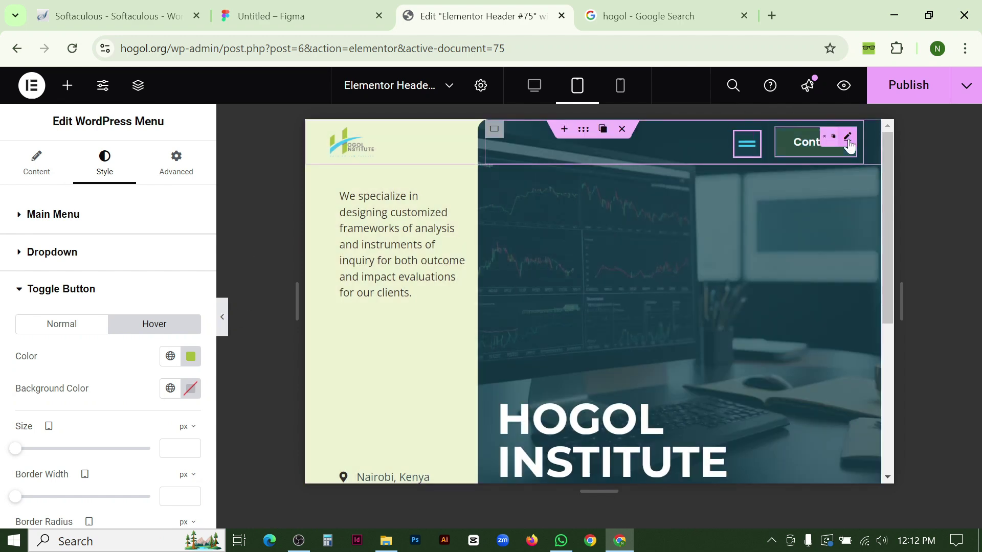
Give the Contact button global Primary green hover text and publish the header
click(848, 139)
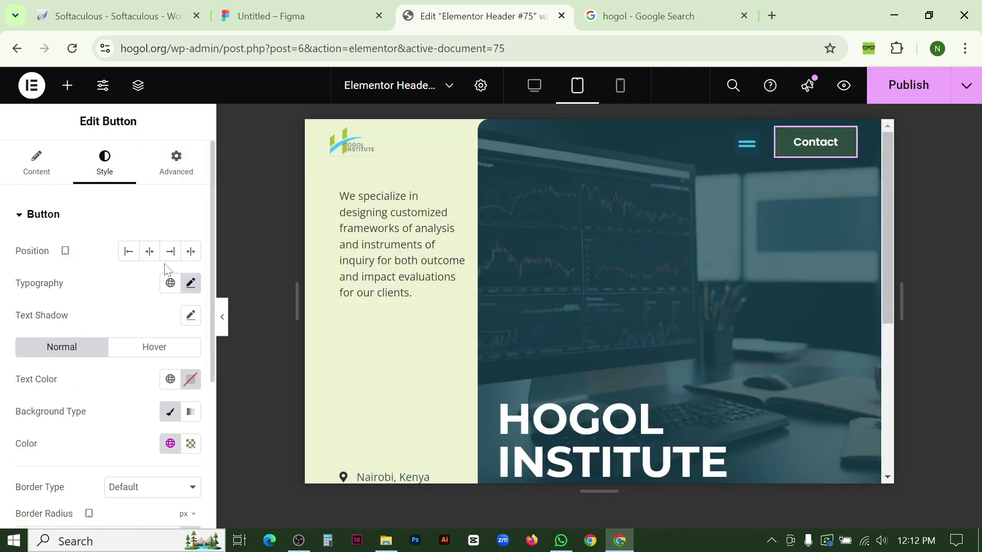
click(156, 353)
click(170, 379)
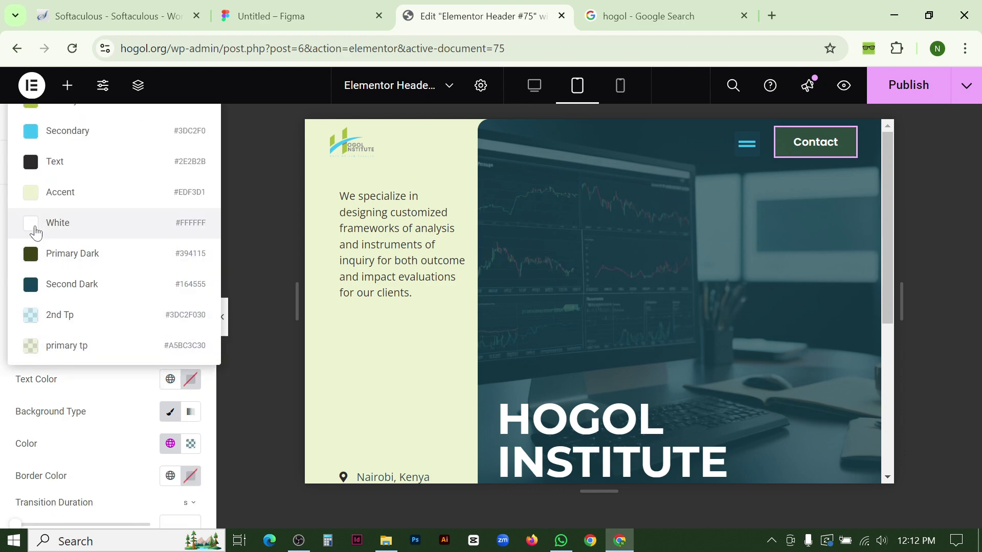
click(46, 110)
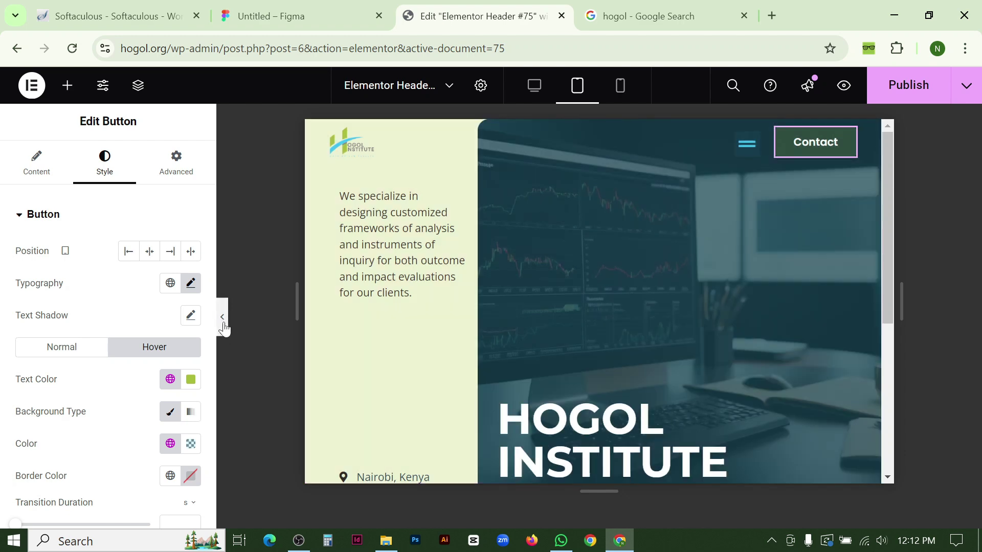
click(222, 318)
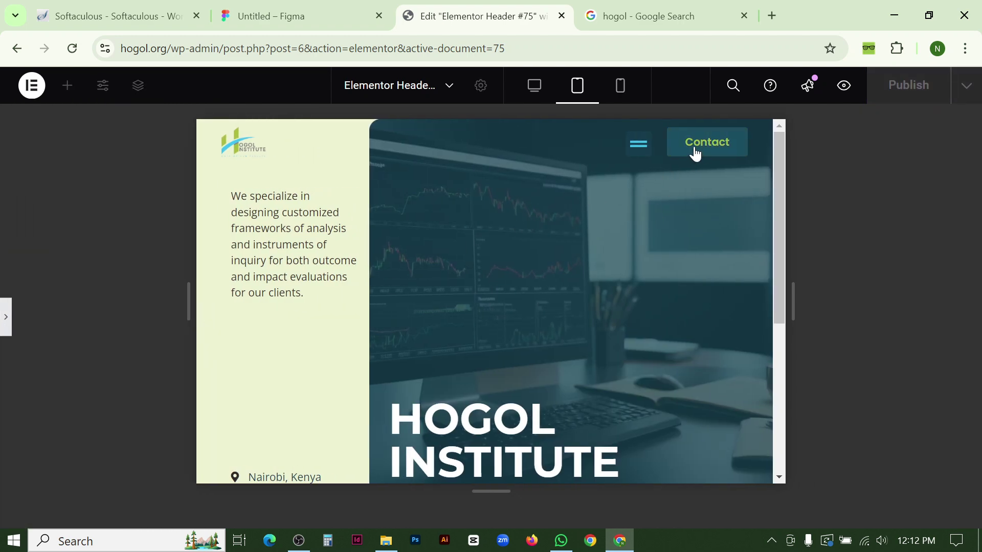
click(6, 317)
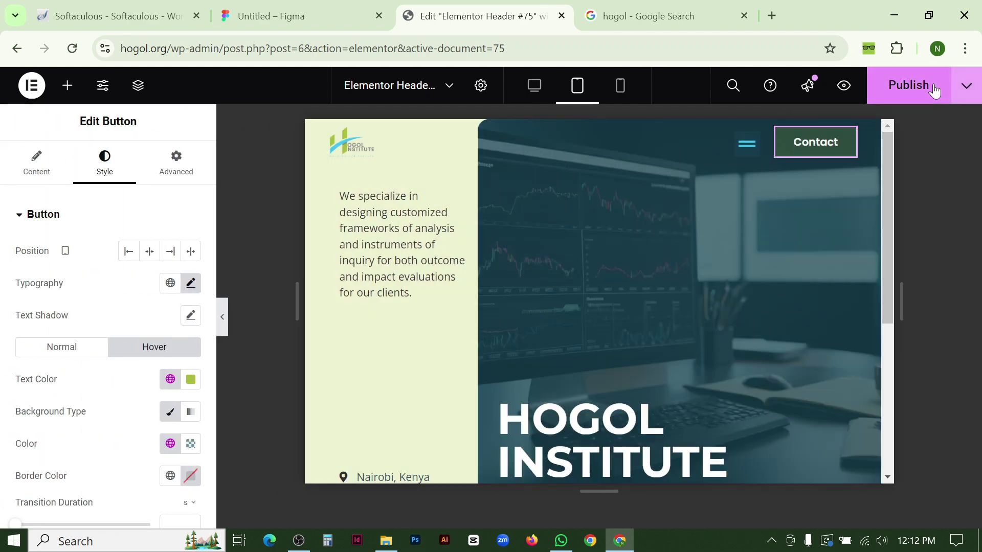
click(904, 86)
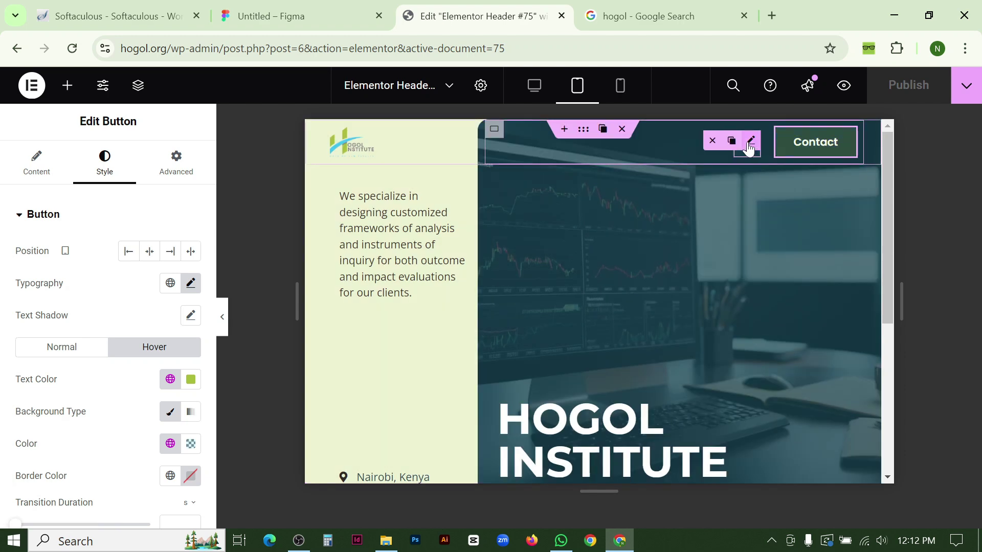
click(748, 145)
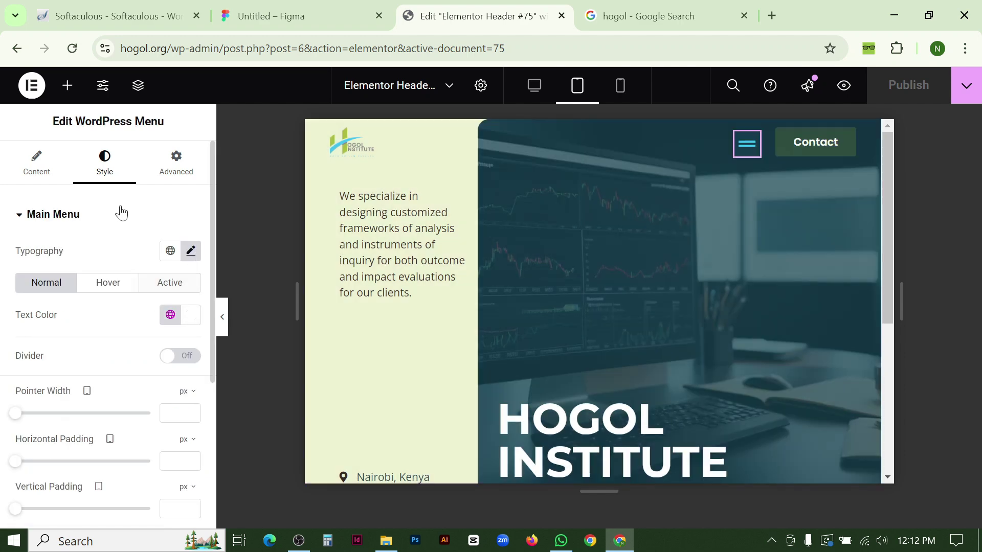
Set the dropdown's normal background to Second Dark and its link text to Primary green
scroll(117, 313, down, 5)
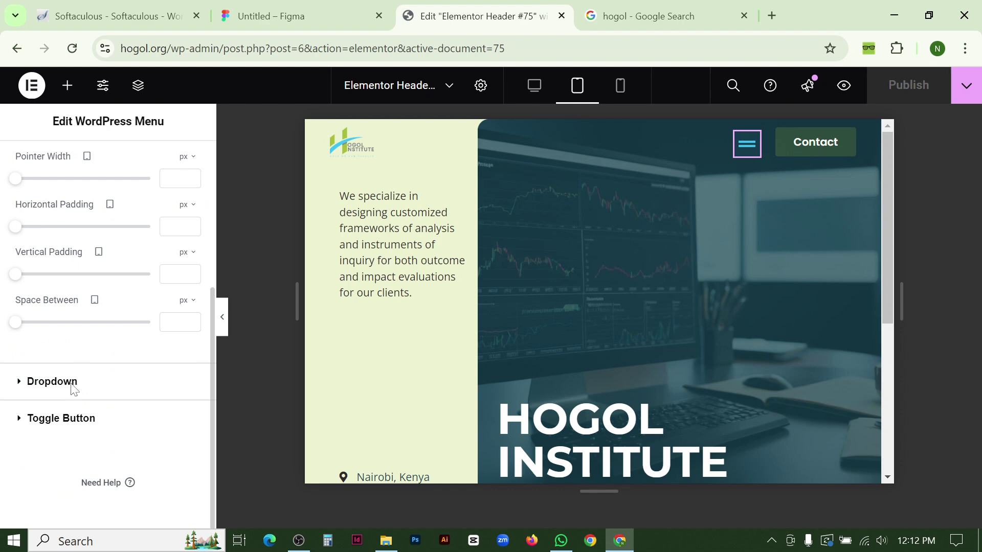
click(52, 382)
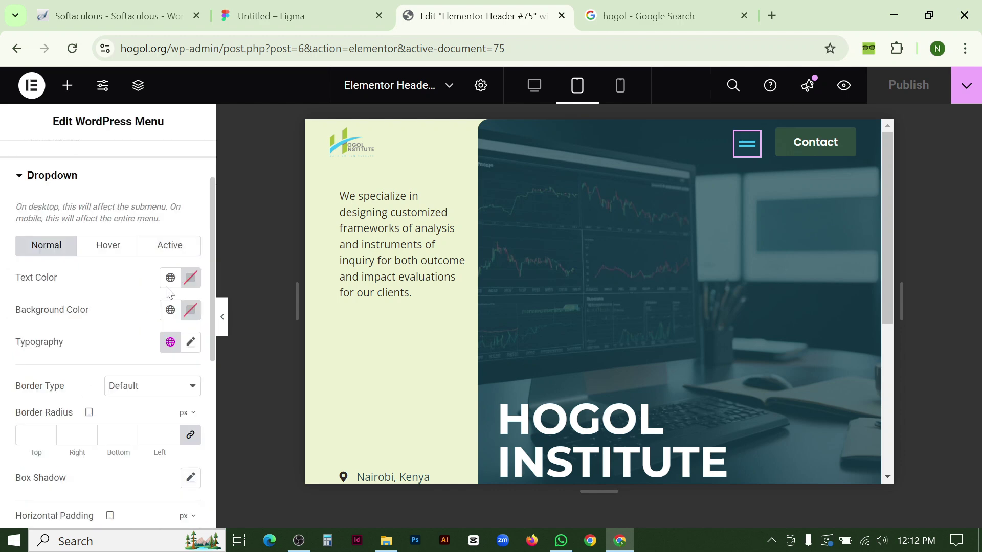
click(170, 309)
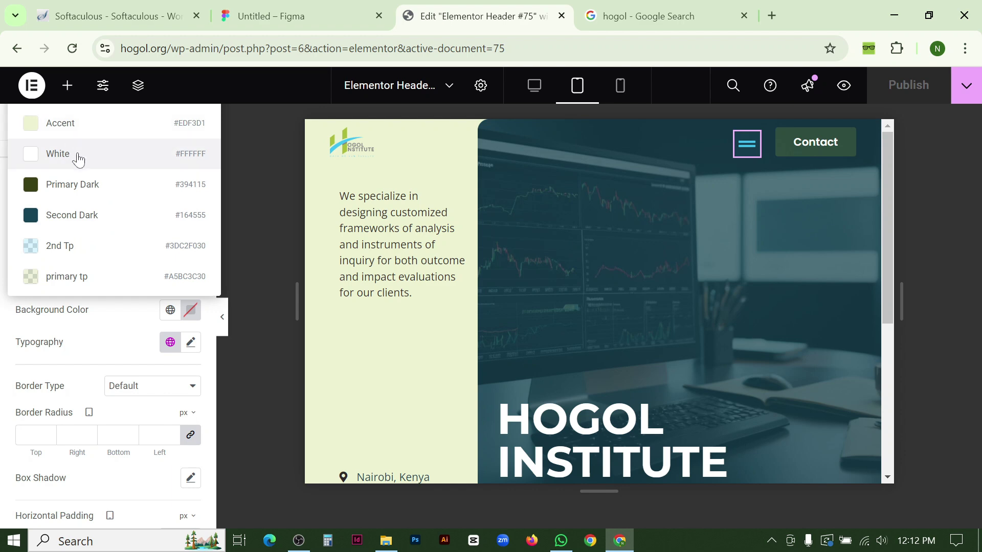
click(56, 216)
click(220, 315)
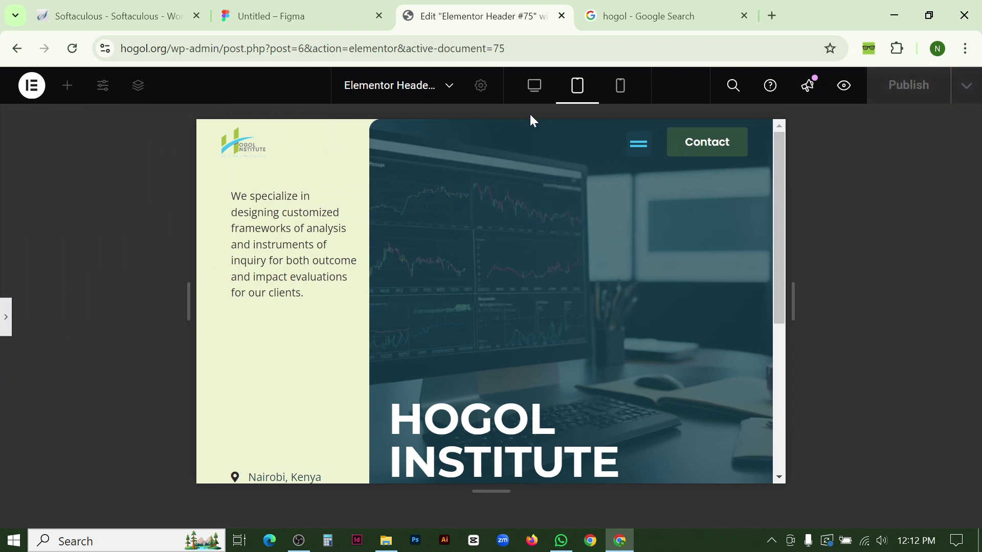
click(635, 146)
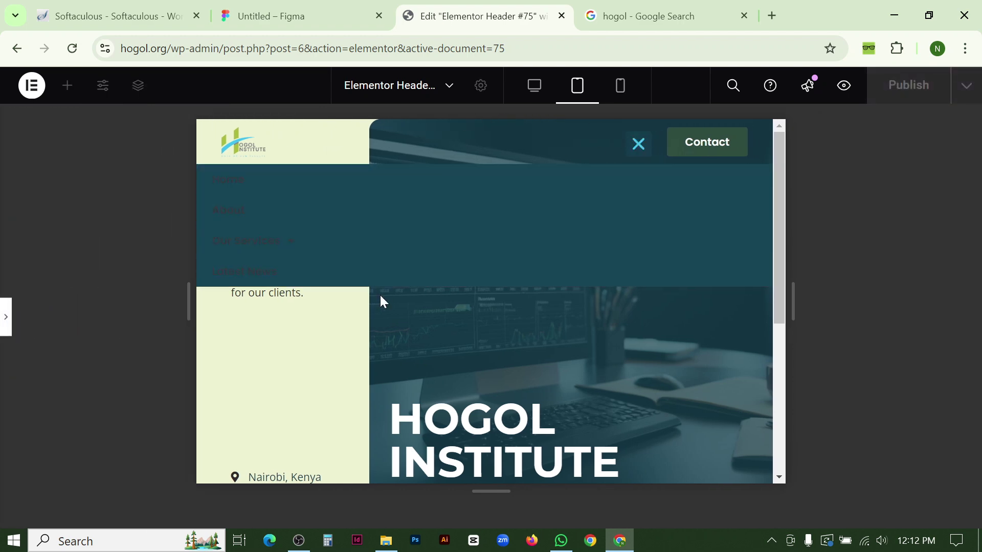
click(4, 325)
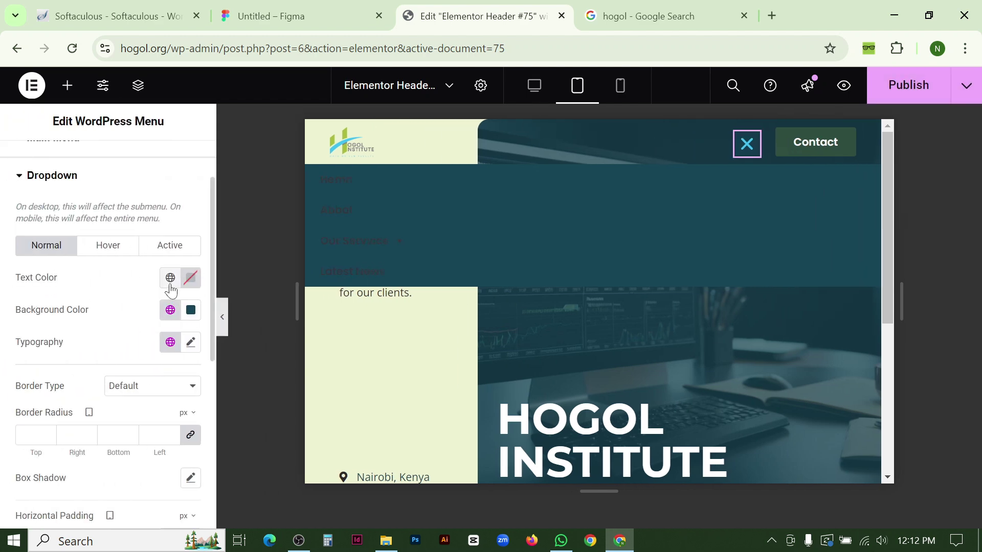
click(170, 278)
click(41, 345)
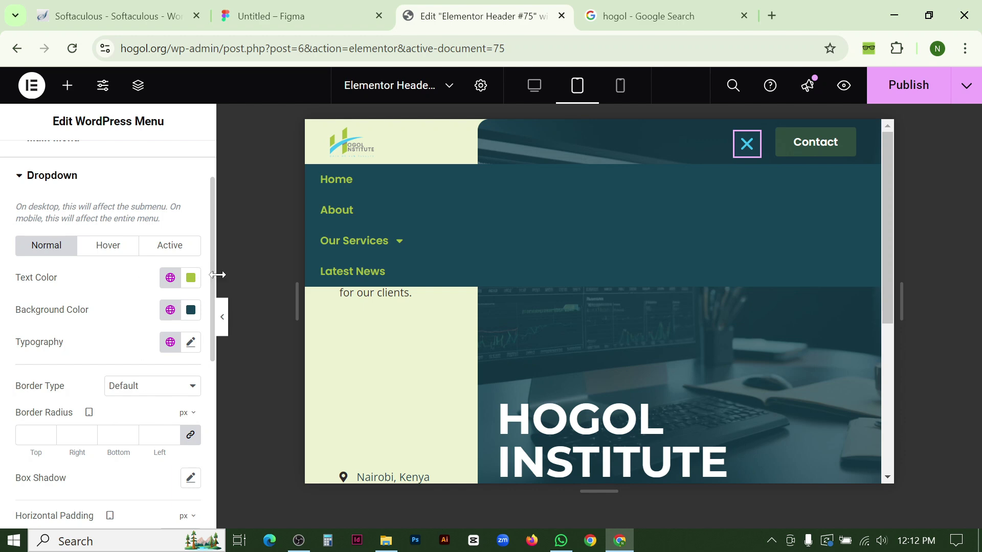
click(118, 249)
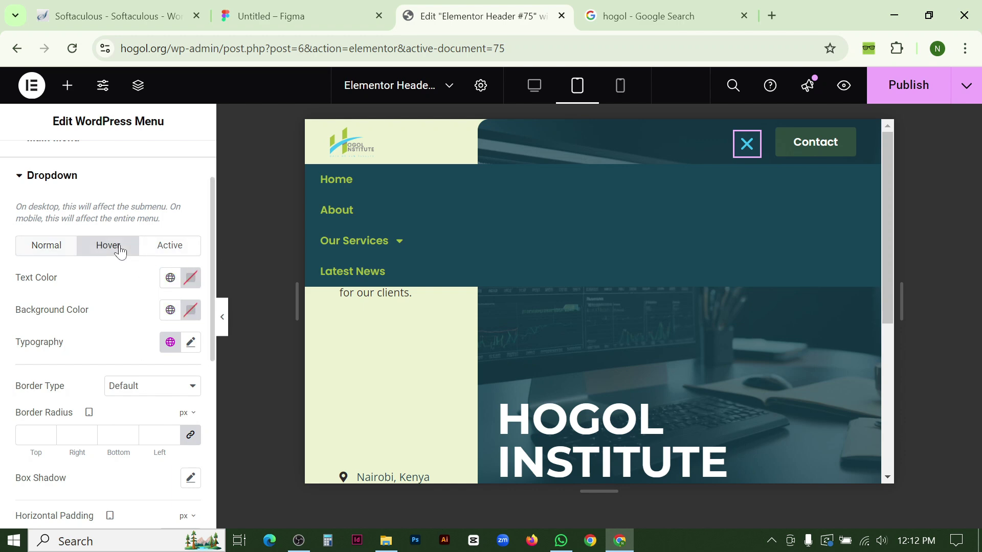
Set dropdown hover text colour to Secondary and hover background to 2nd Tp
click(170, 277)
click(73, 378)
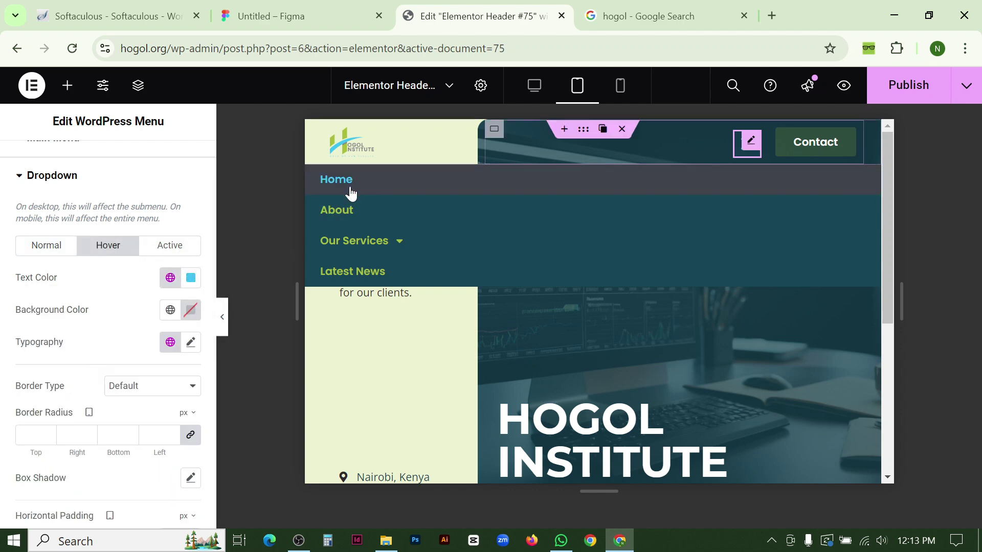
click(170, 310)
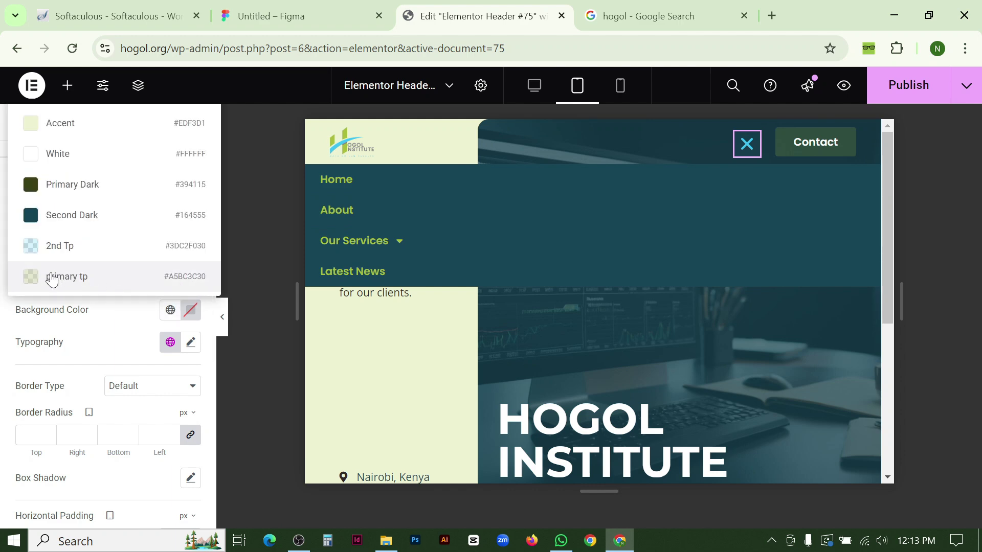
click(48, 246)
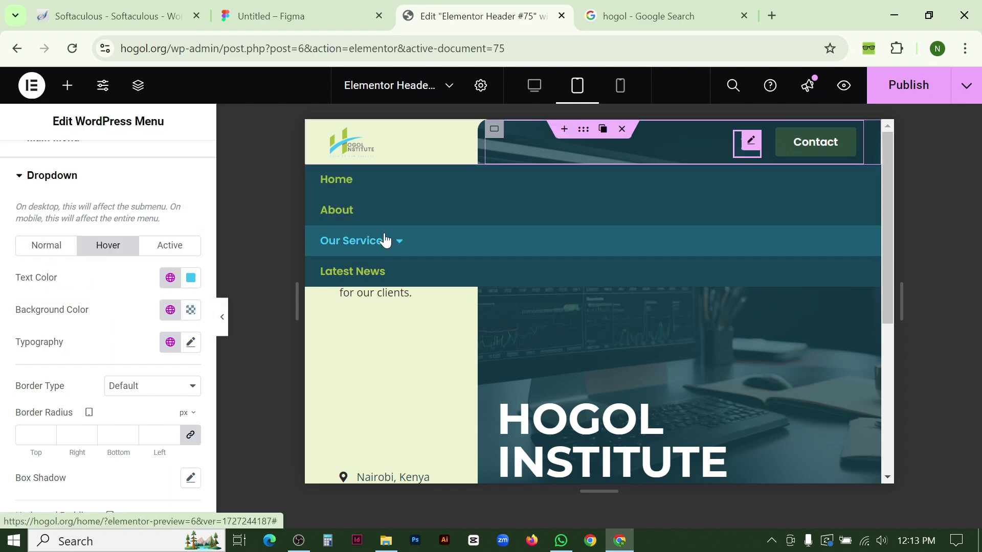
Set the dropdown's active-link text colour to Secondary
click(184, 252)
click(171, 281)
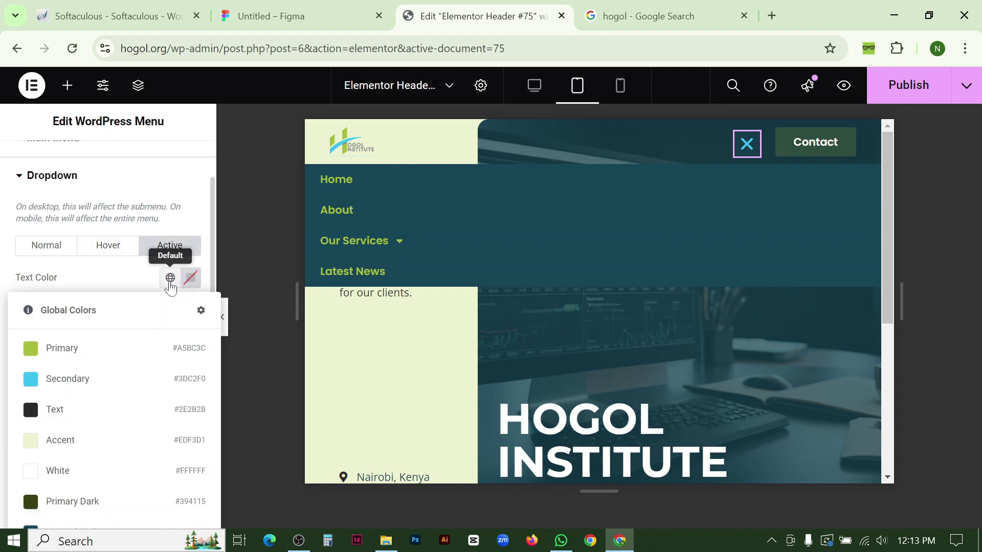
click(74, 377)
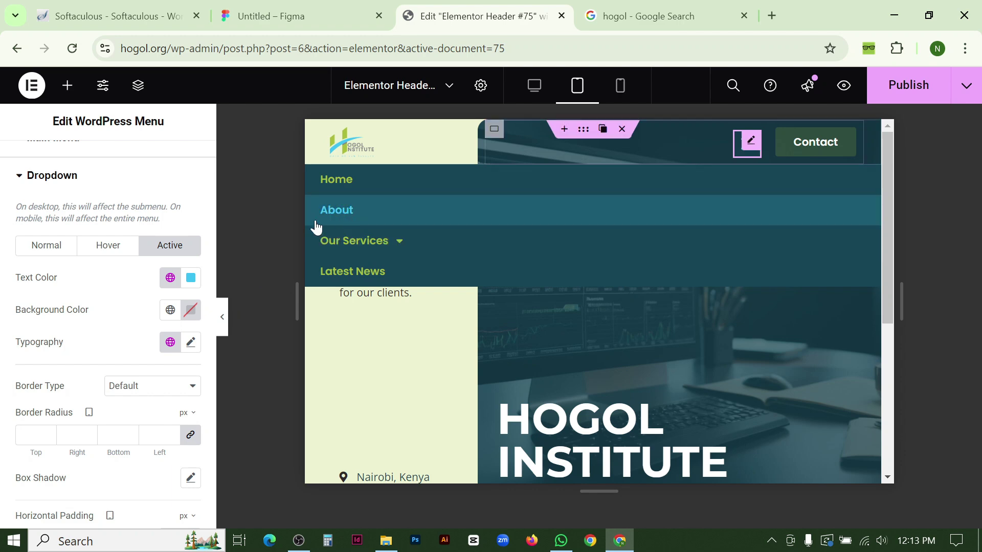
scroll(72, 241, up, 1)
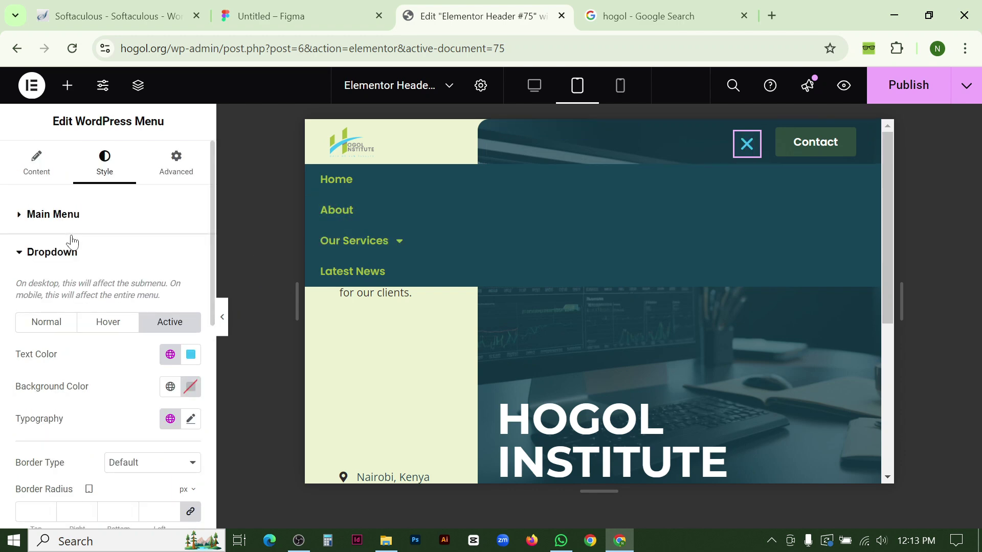
Add side and vertical padding to the dropdown menu items in Style > Dropdown
click(43, 219)
scroll(96, 343, down, 2)
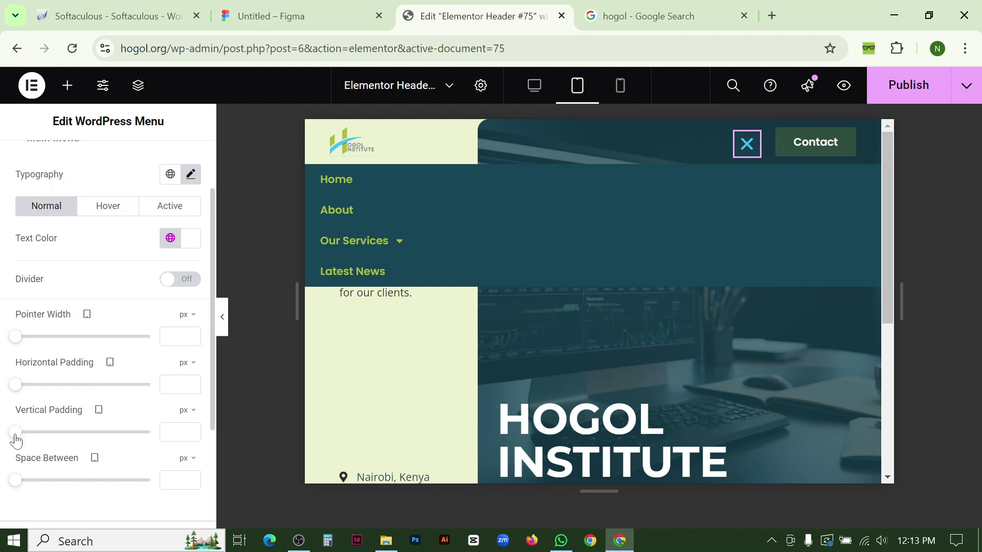
mouse_move(16, 439)
mouse_down()
mouse_move(62, 439)
mouse_move(2, 440)
mouse_up()
scroll(79, 318, down, 2)
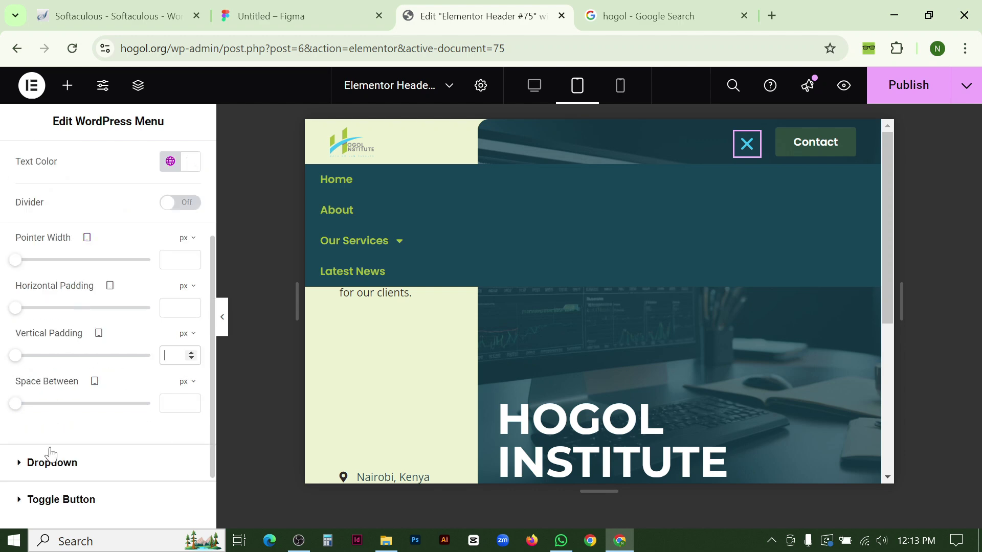
click(61, 462)
scroll(112, 346, down, 5)
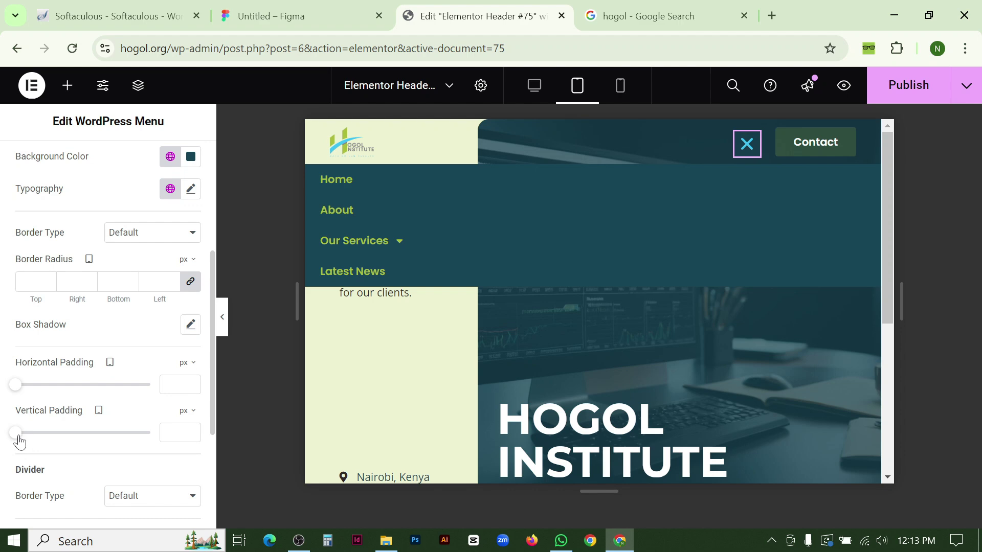
drag(19, 442, 39, 447)
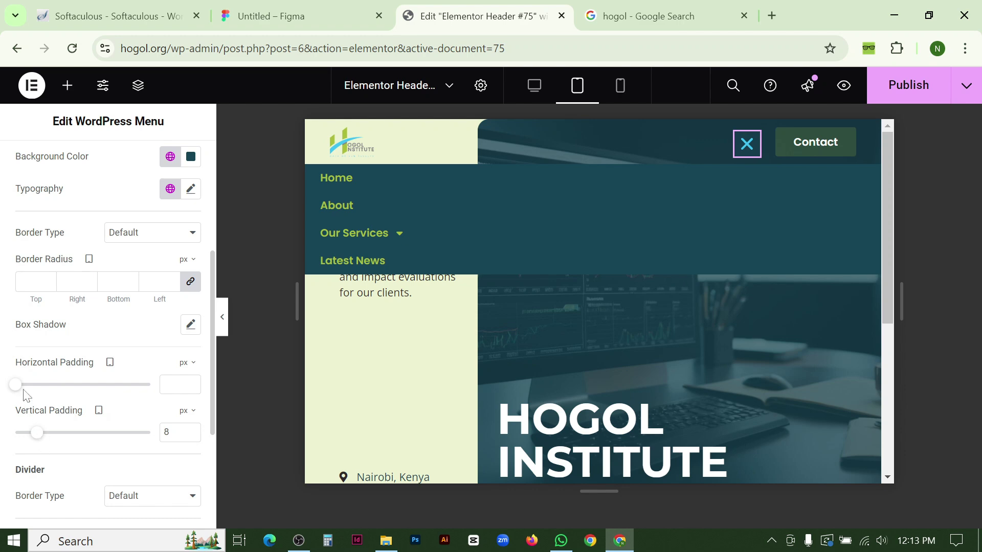
drag(19, 387, 57, 403)
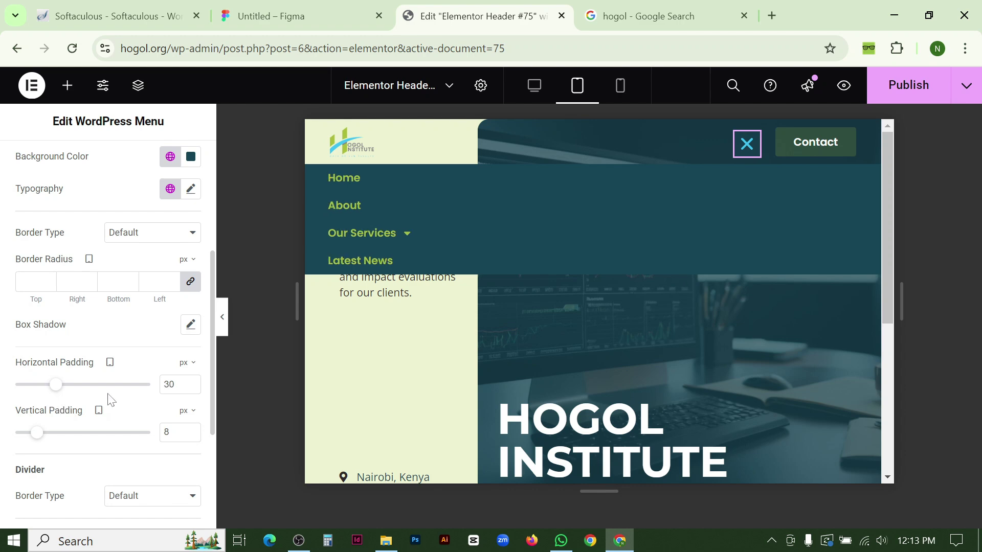
Set the dropdown distance to 15 px below the header
scroll(114, 394, down, 1)
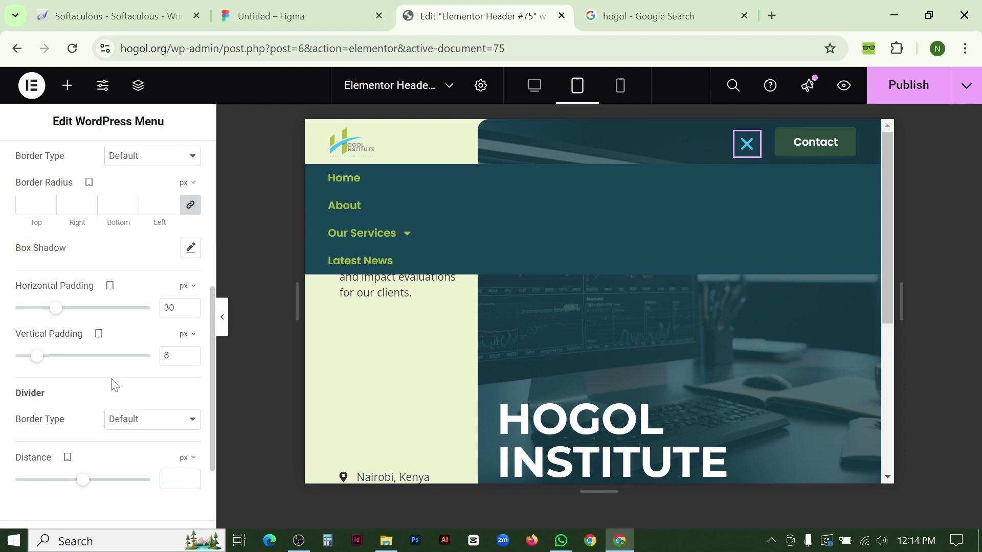
mouse_move(84, 489)
mouse_down()
mouse_move(99, 486)
mouse_move(93, 496)
mouse_up()
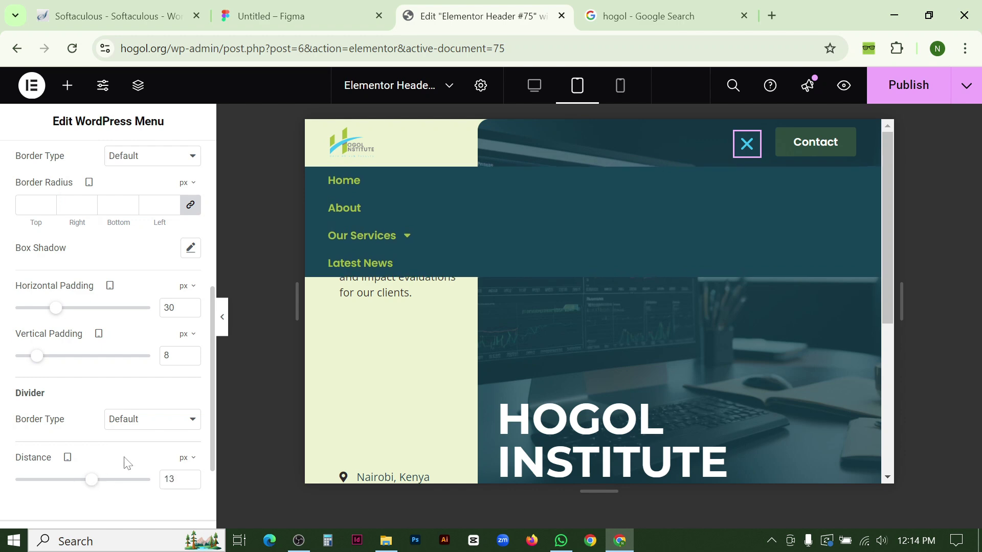
click(192, 478)
click(192, 479)
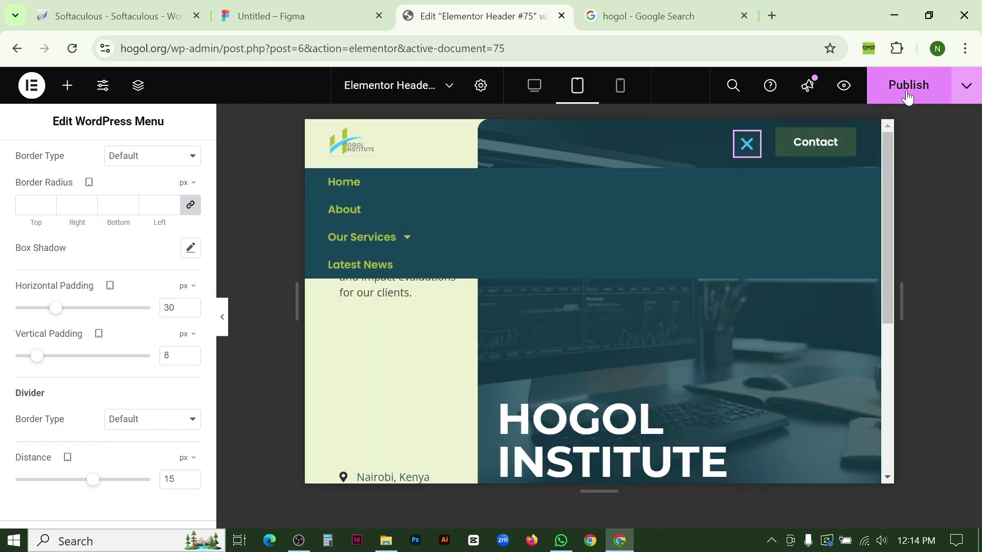
Publish the header changes and preview the result
click(905, 88)
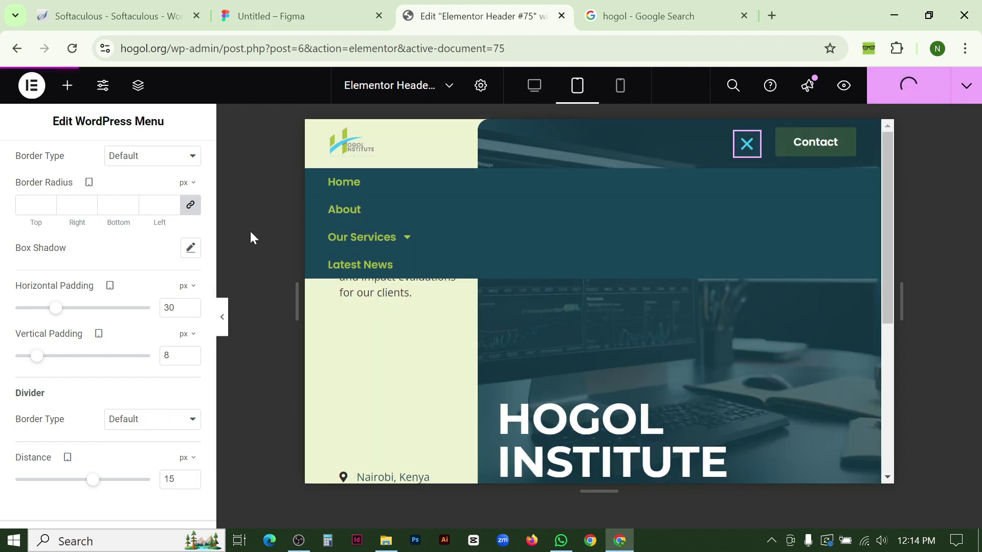
click(222, 318)
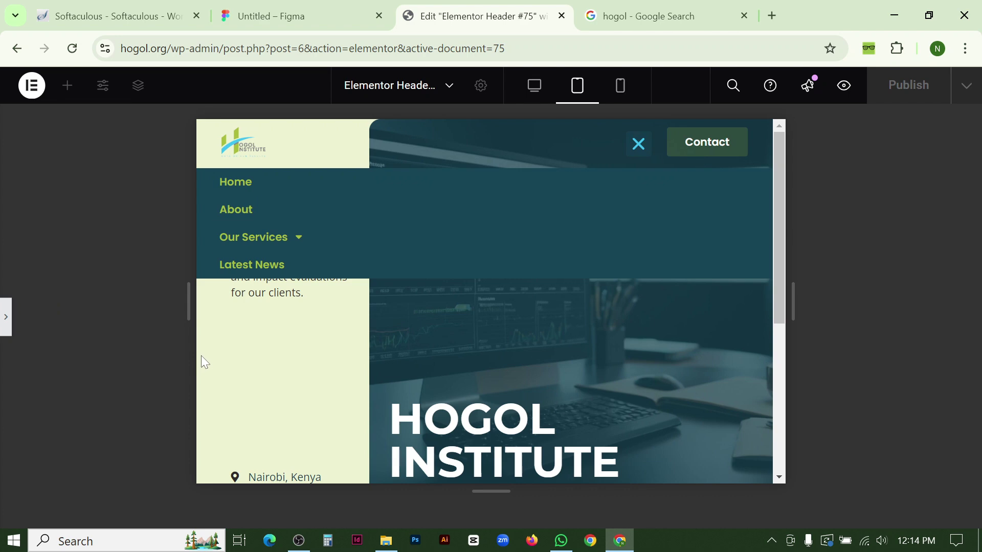
click(5, 318)
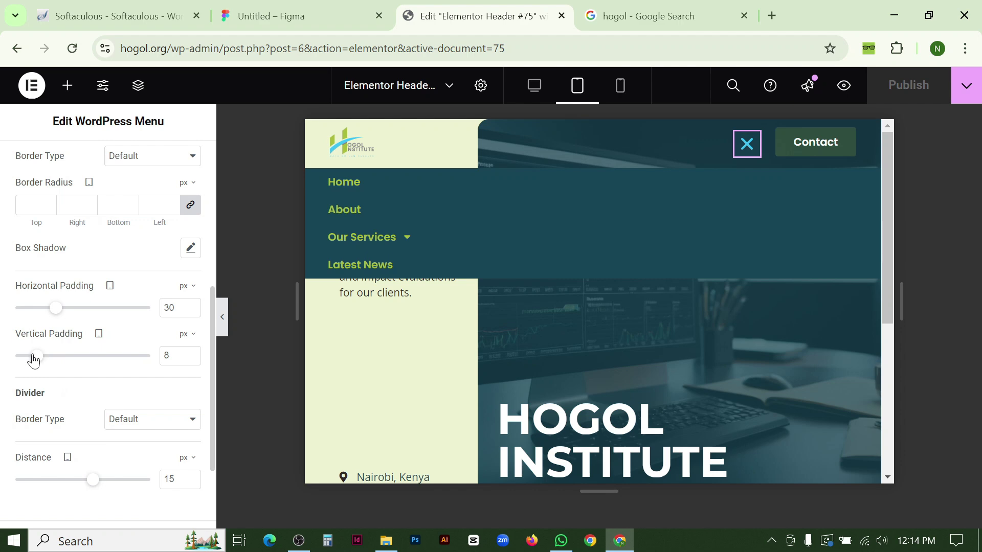
Raise the dropdown items' vertical padding to 15 px and preview the menu
drag(34, 360, 54, 364)
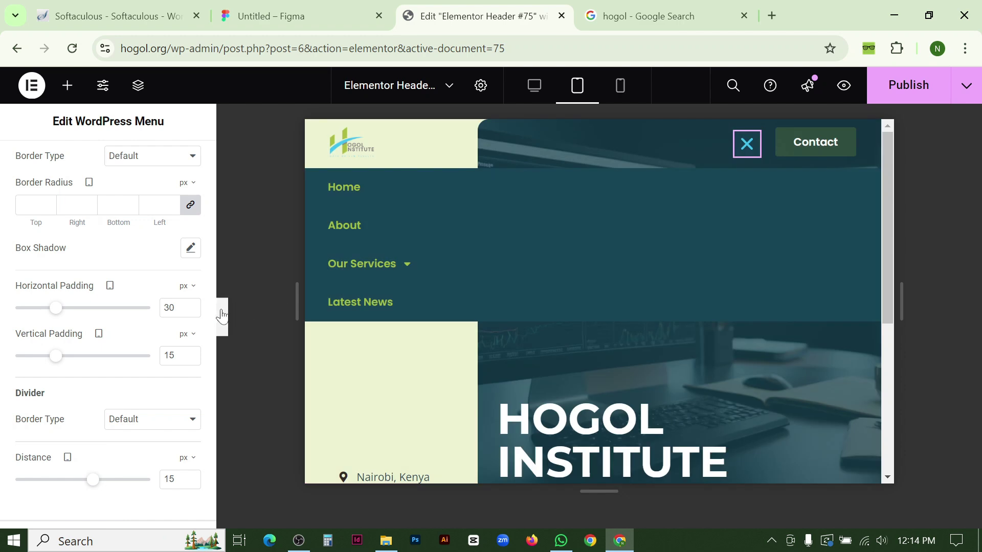
click(222, 319)
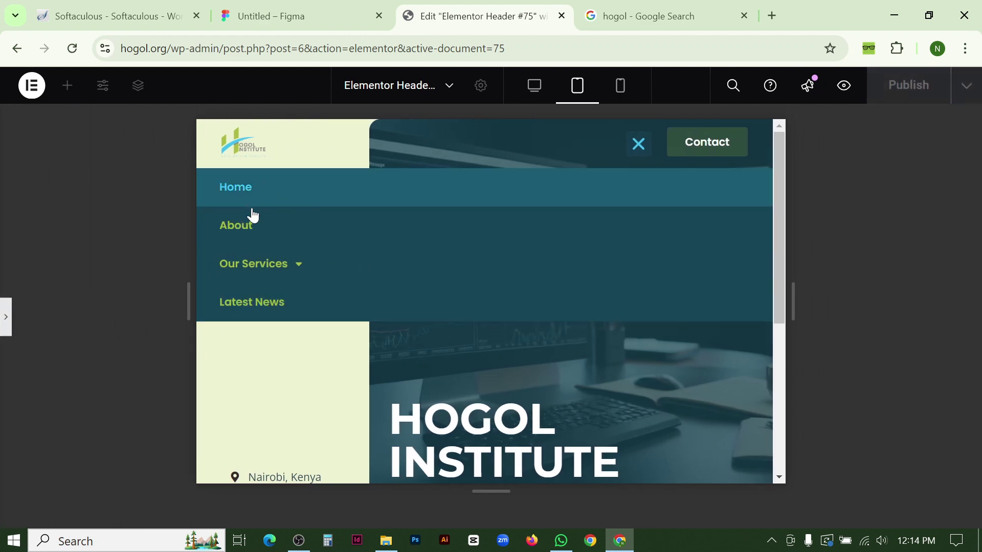
click(2, 318)
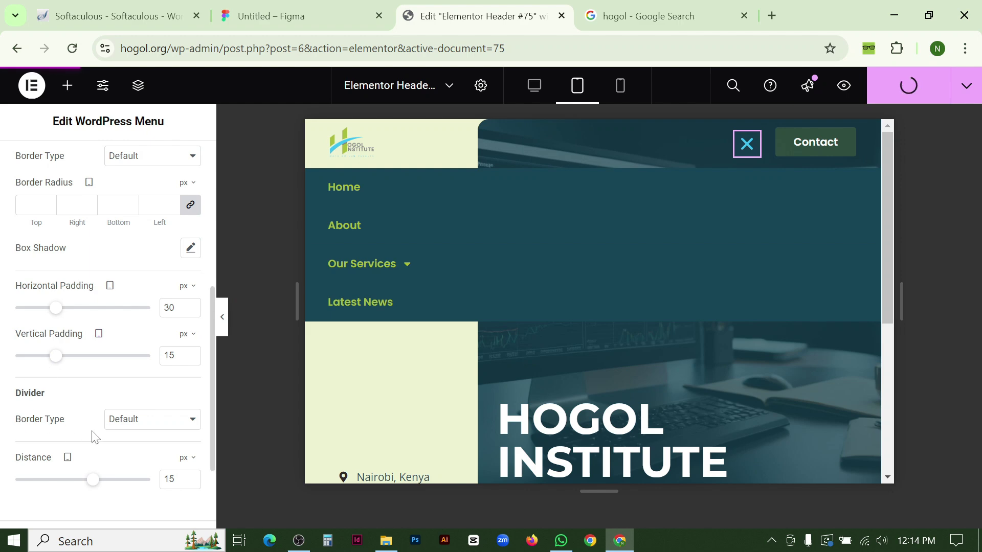
scroll(94, 437, up, 2)
scroll(97, 439, down, 4)
scroll(97, 436, up, 6)
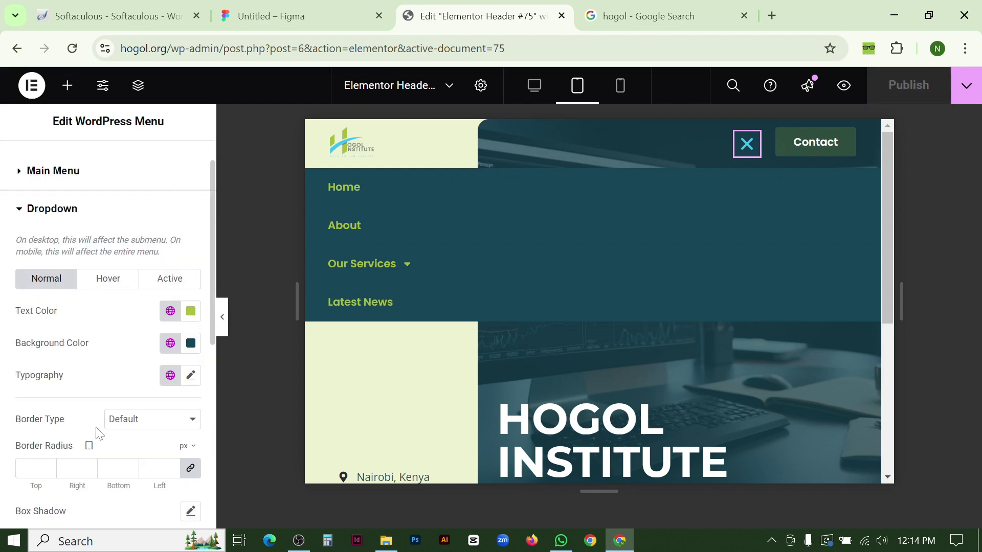
Switch the preview to Desktop and check the Our Services submenu
click(533, 86)
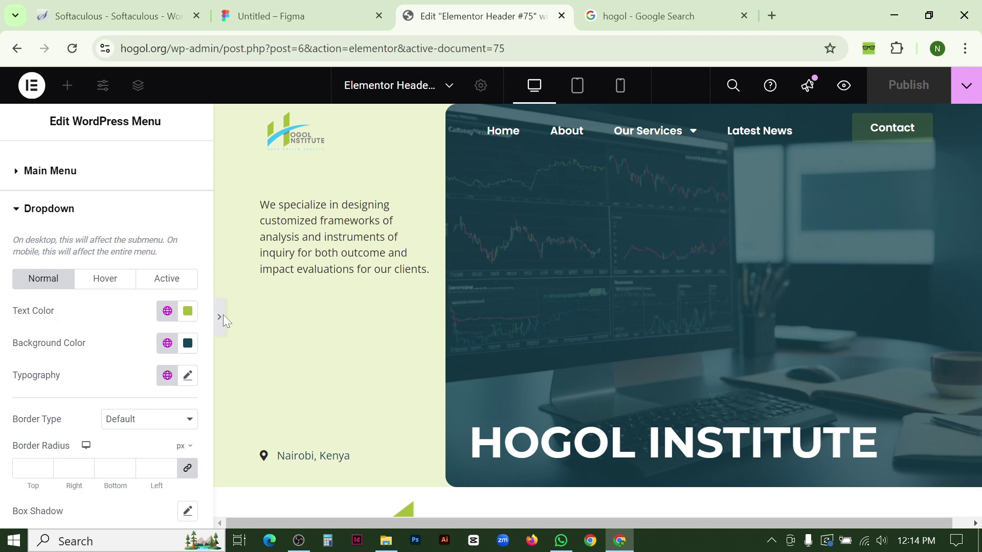
click(222, 317)
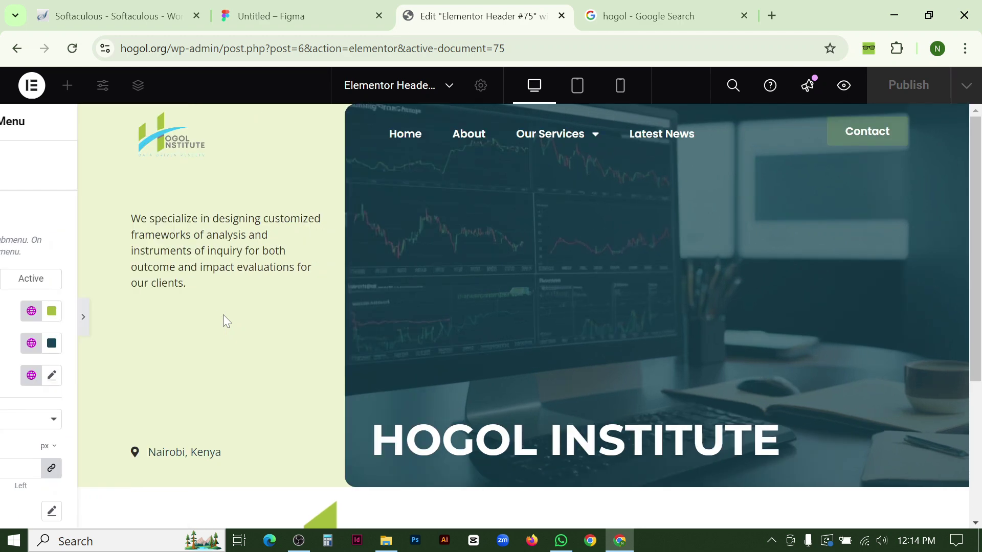
mouse_move(547, 140)
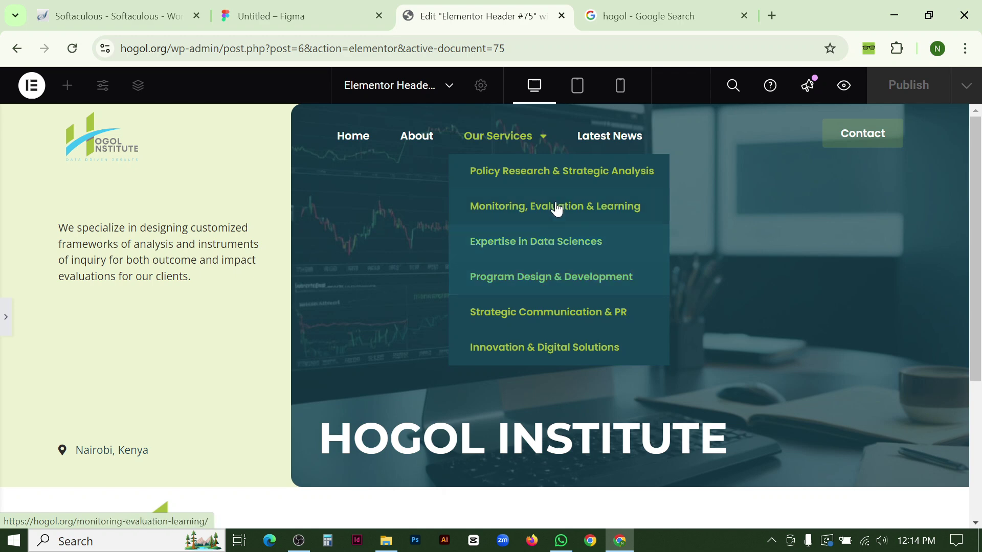
click(6, 316)
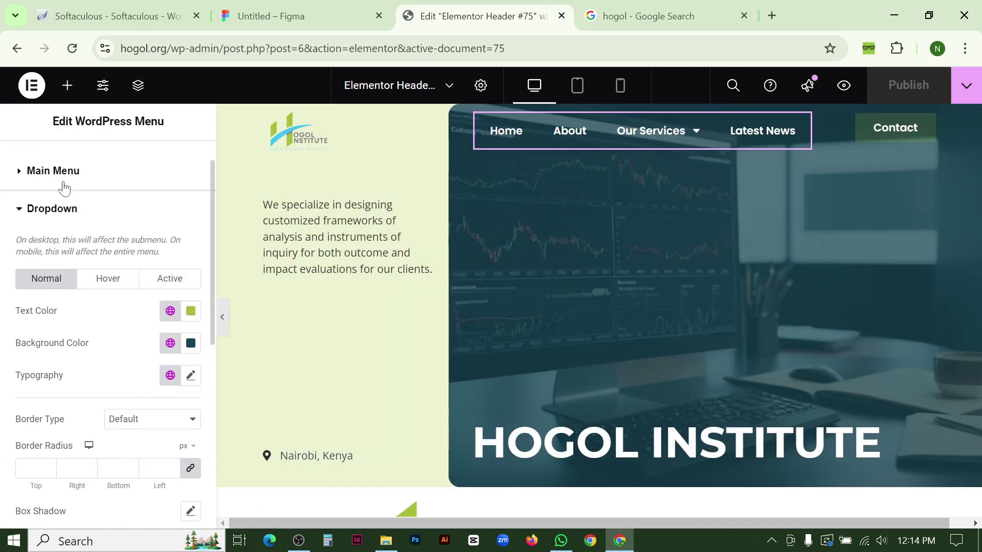
Add horizontal padding to the desktop main menu items
click(60, 176)
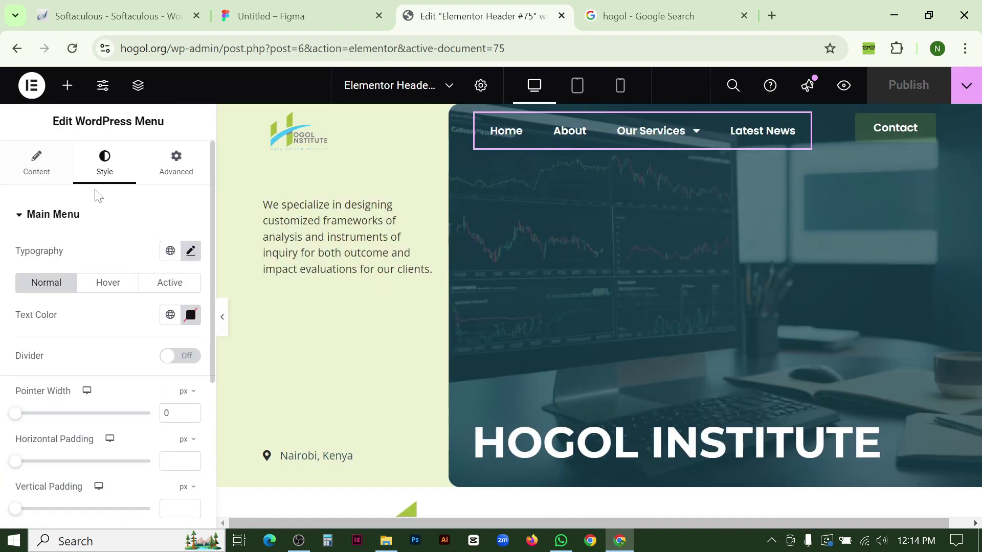
scroll(156, 280, down, 2)
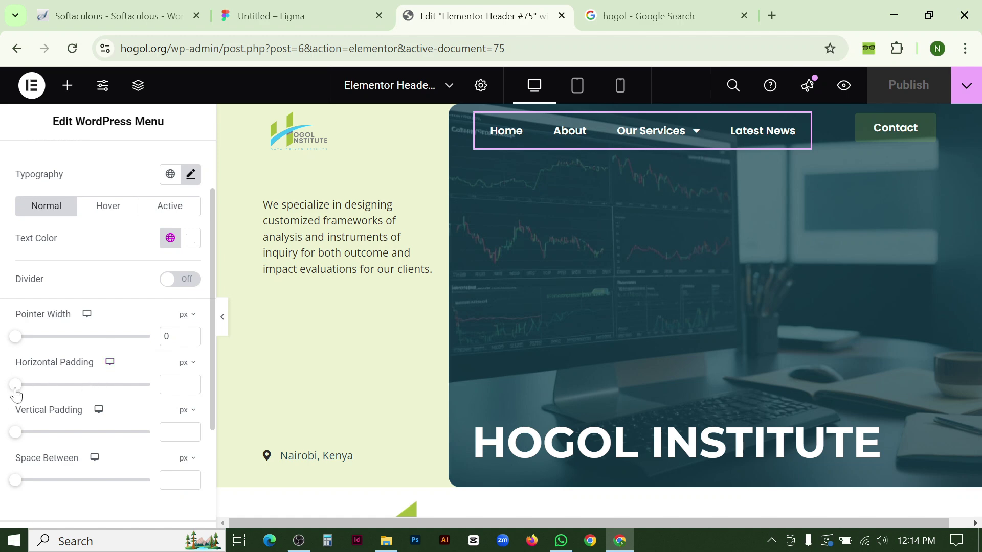
drag(21, 390, 62, 389)
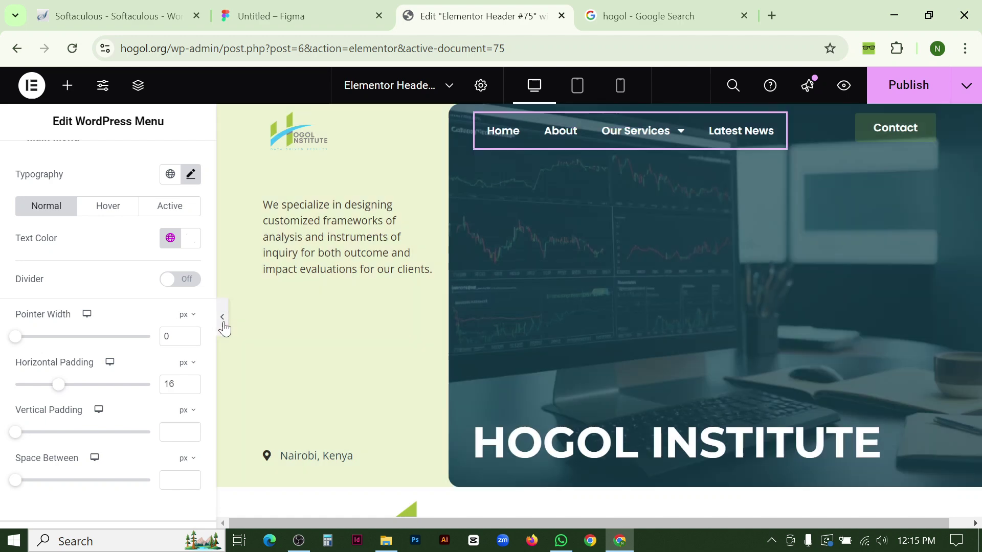
Clear the main menu's 16 px horizontal padding value
click(222, 318)
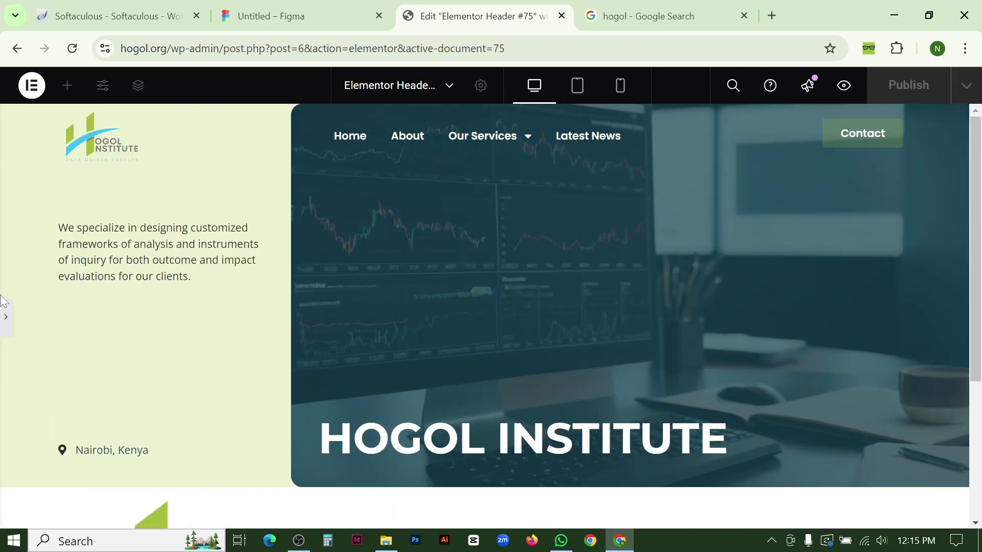
click(6, 317)
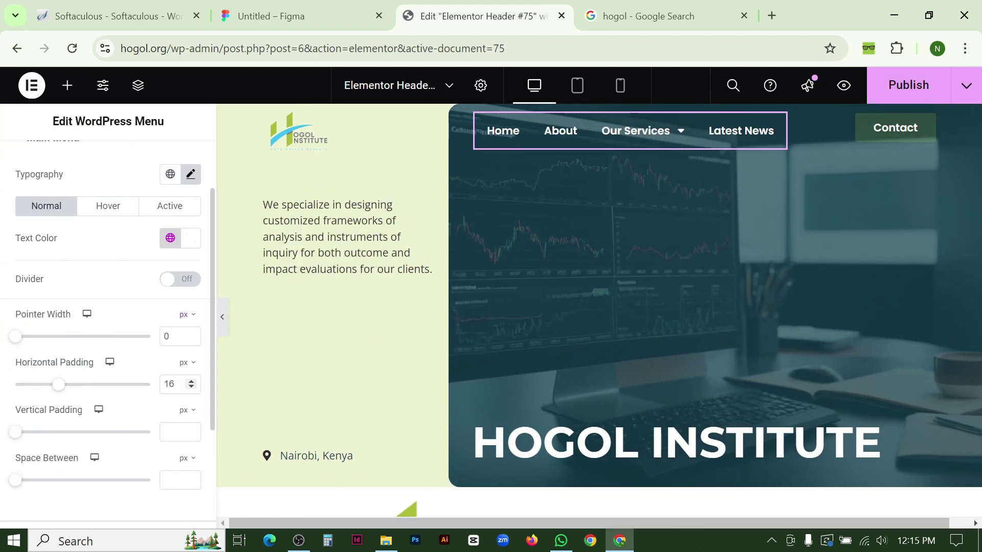
drag(178, 385, 50, 377)
key(BackSpace)
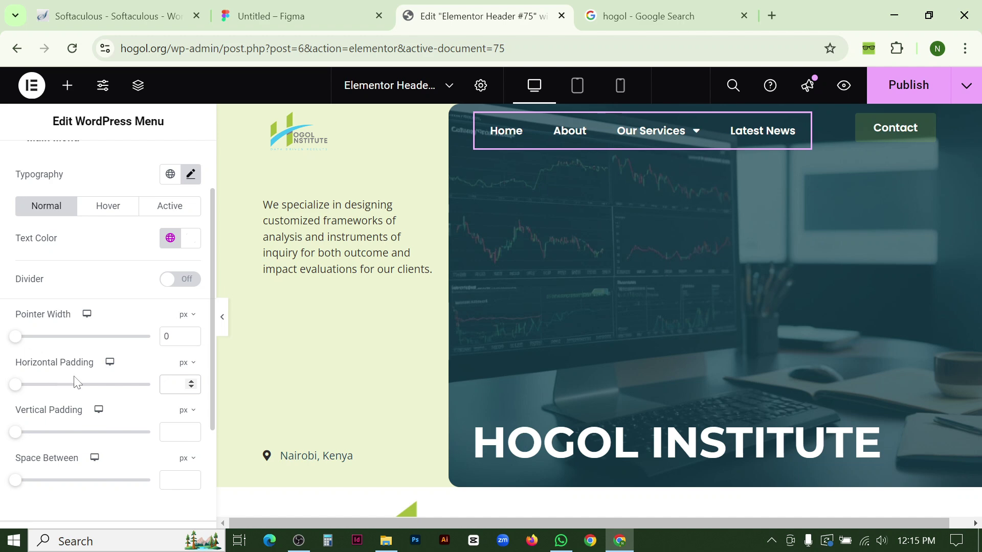
Give the desktop dropdown items 27 px side padding and check the submenu
scroll(75, 382, down, 3)
click(76, 391)
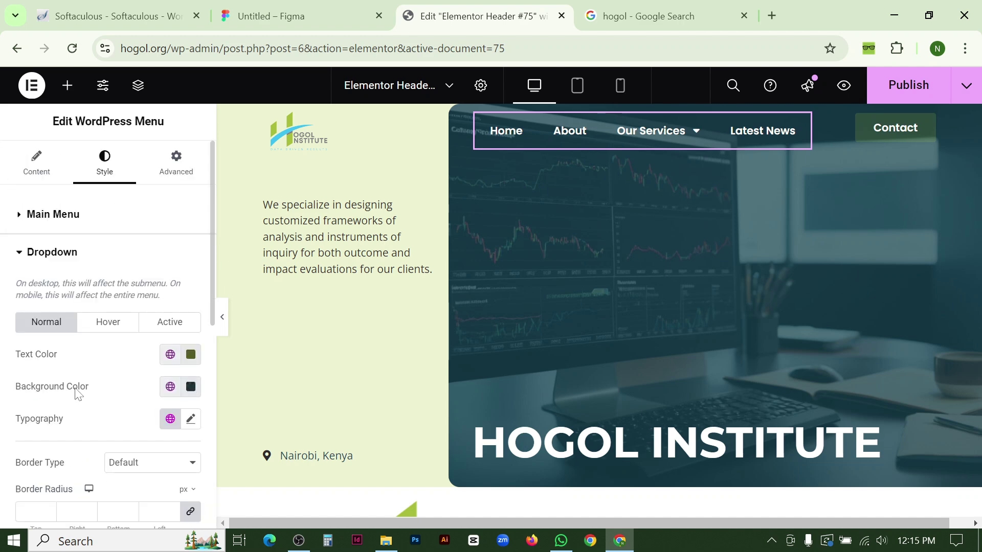
scroll(87, 368, down, 5)
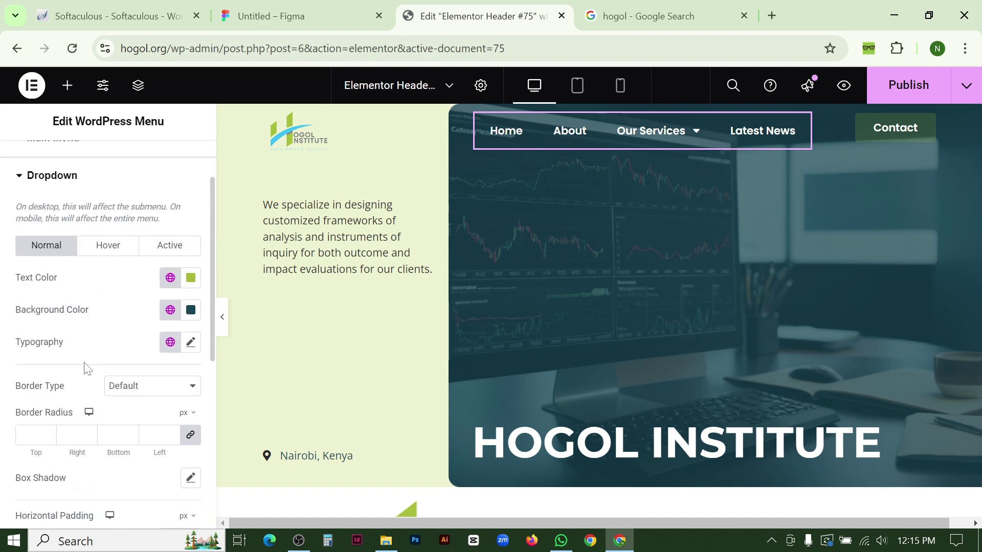
drag(17, 389, 60, 392)
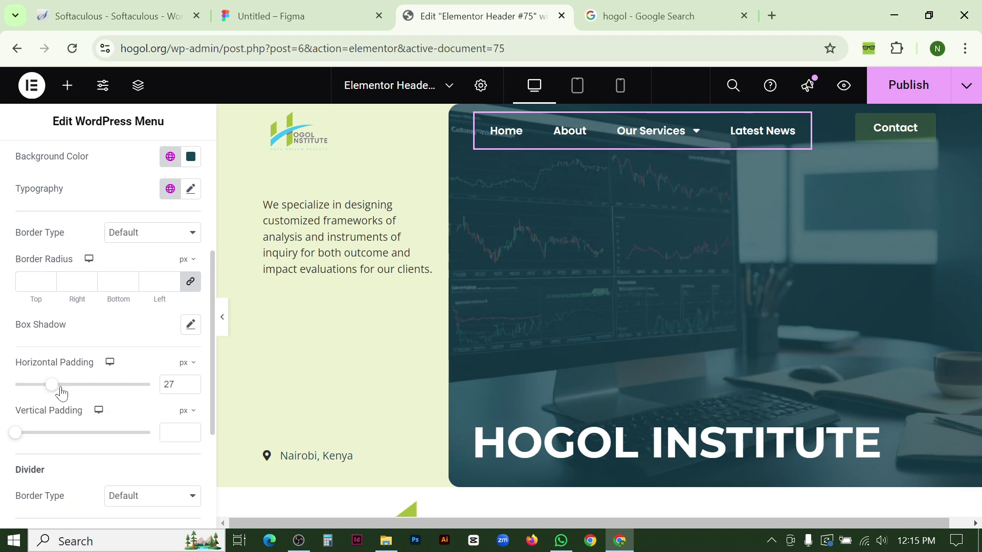
click(222, 317)
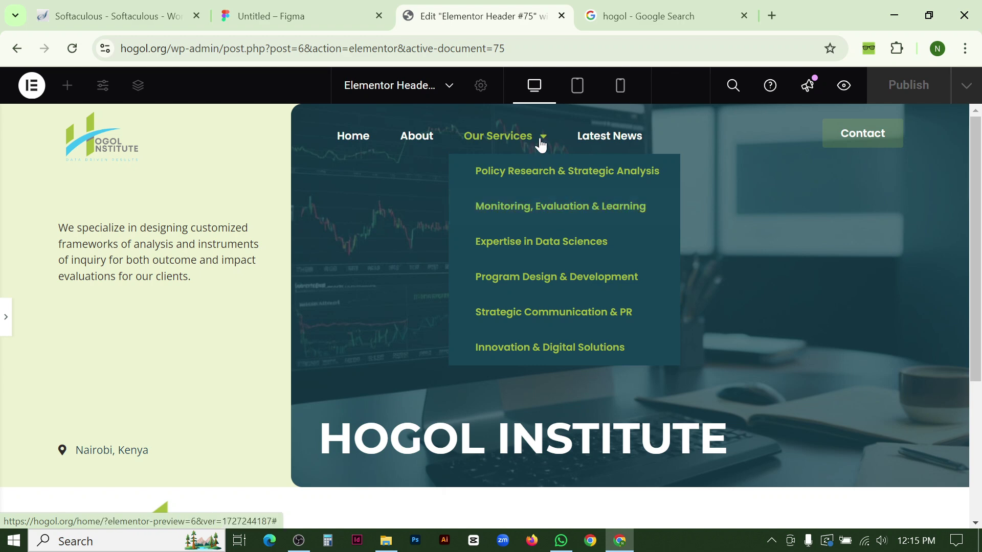
click(6, 317)
right_click(2, 317)
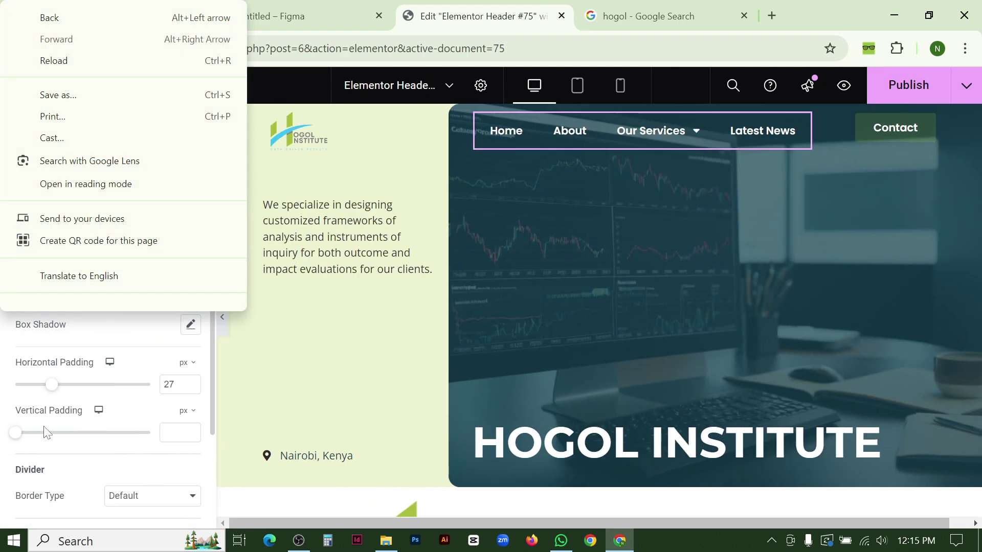
click(11, 440)
scroll(80, 410, down, 3)
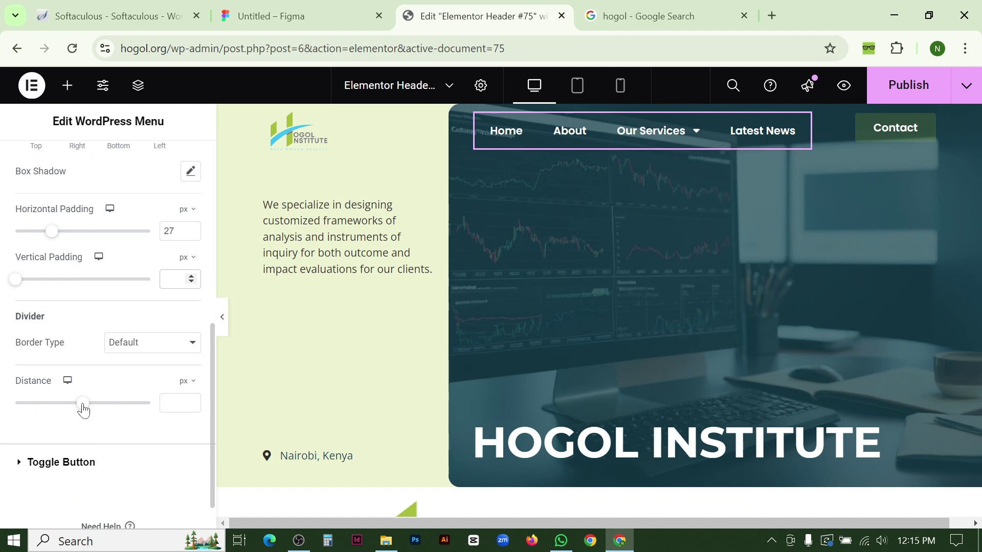
scroll(86, 404, up, 7)
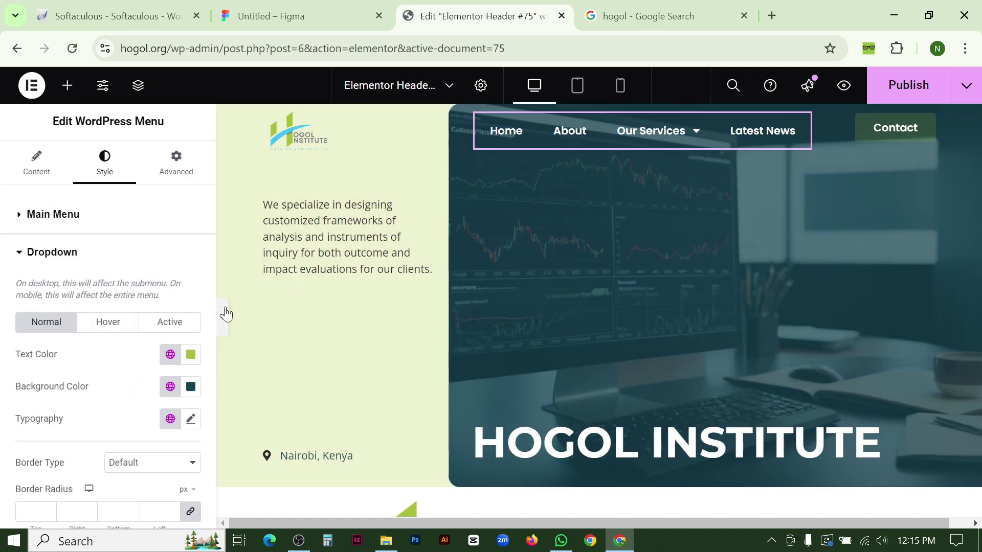
click(223, 316)
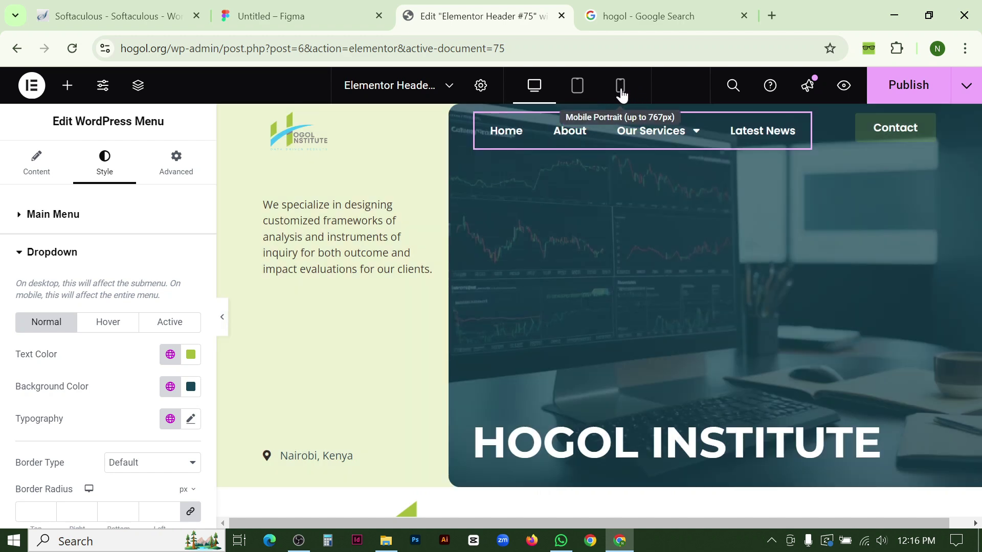
Preview the header in Mobile Portrait with the stacked dropdown
click(619, 88)
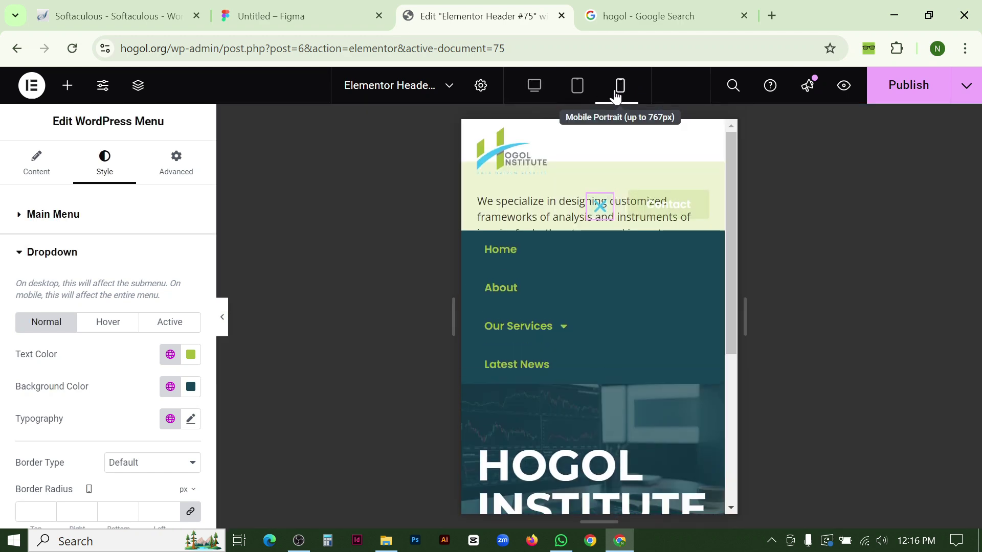
click(223, 316)
scroll(554, 197, down, 4)
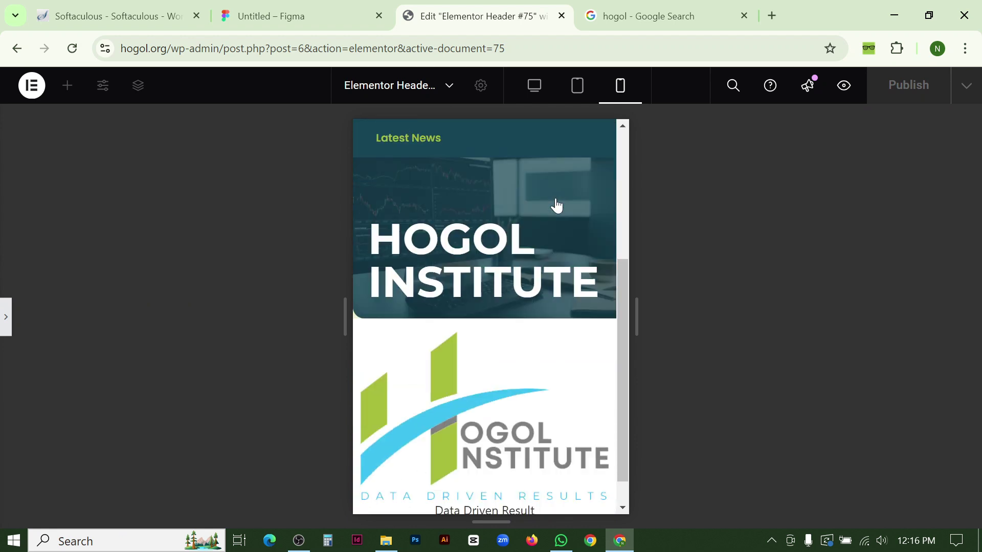
scroll(555, 198, up, 4)
click(5, 309)
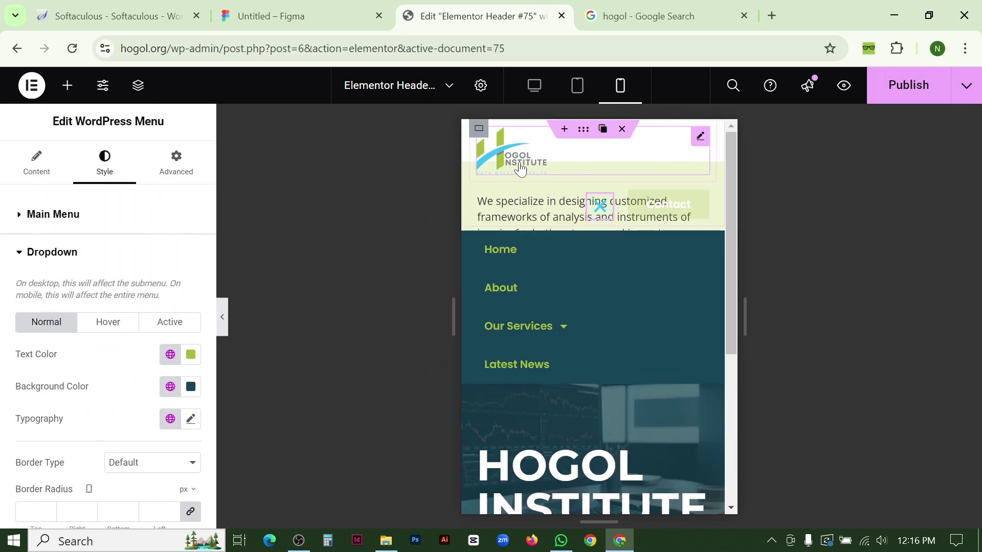
Show the Structure navigator, select the outer Container, and dock it beside the preview
click(138, 85)
click(532, 230)
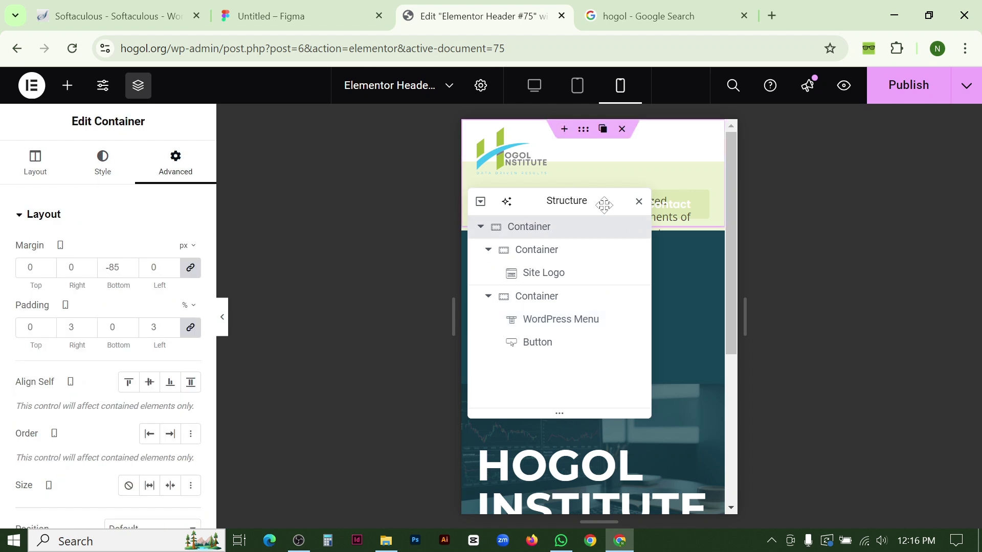
drag(605, 204, 848, 217)
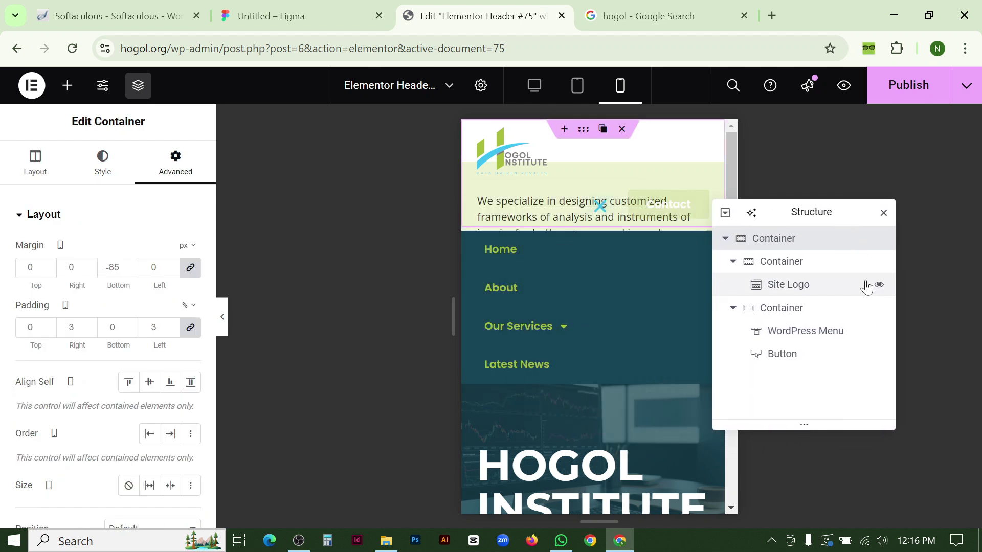
Switch the container widths to % and set the menu-and-button container to 70%
click(766, 271)
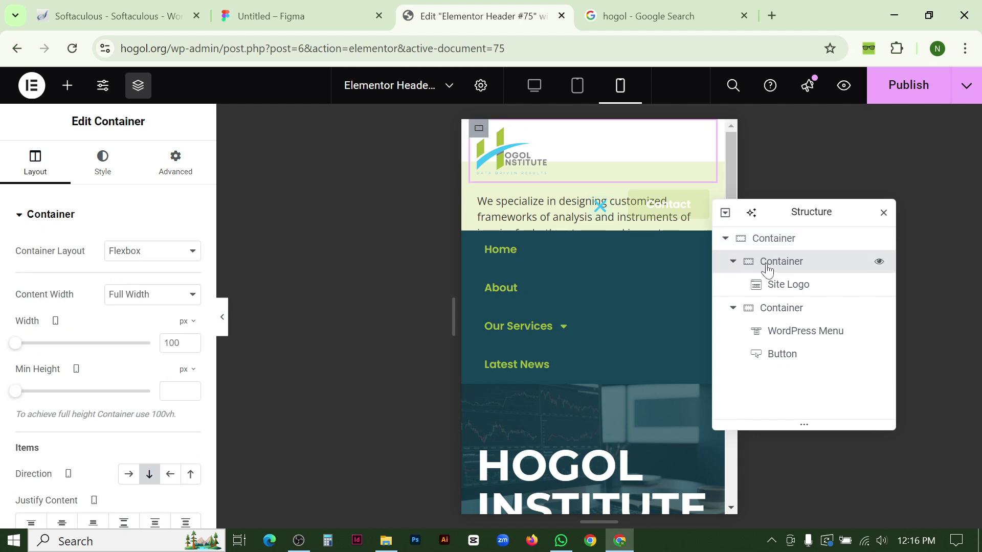
click(193, 327)
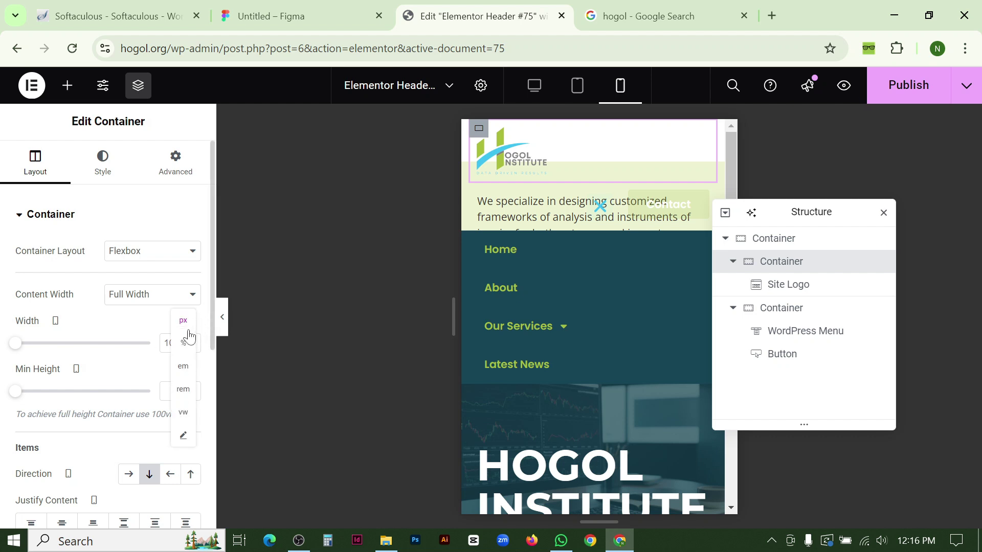
click(185, 342)
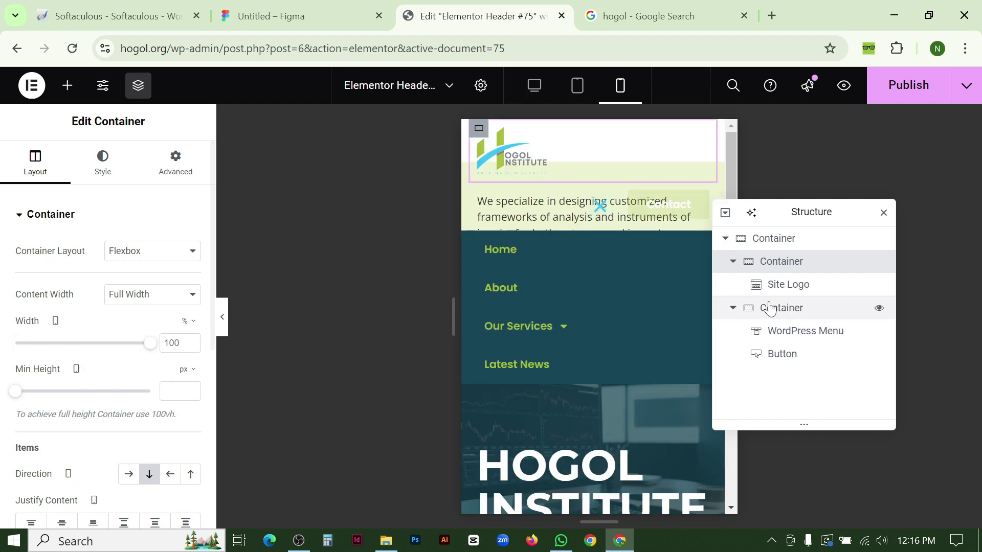
click(777, 309)
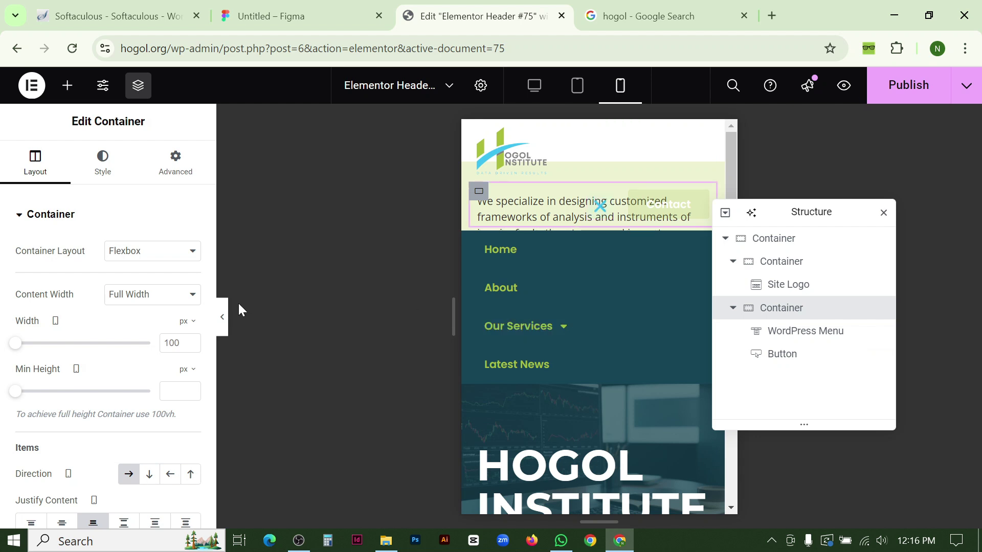
click(187, 321)
click(184, 341)
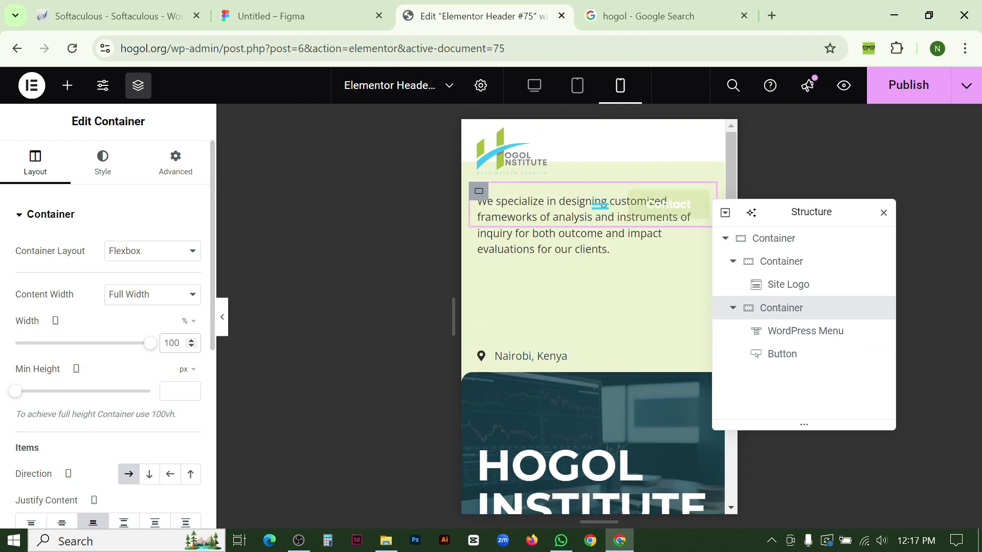
key(ctrl+a)
text(70)
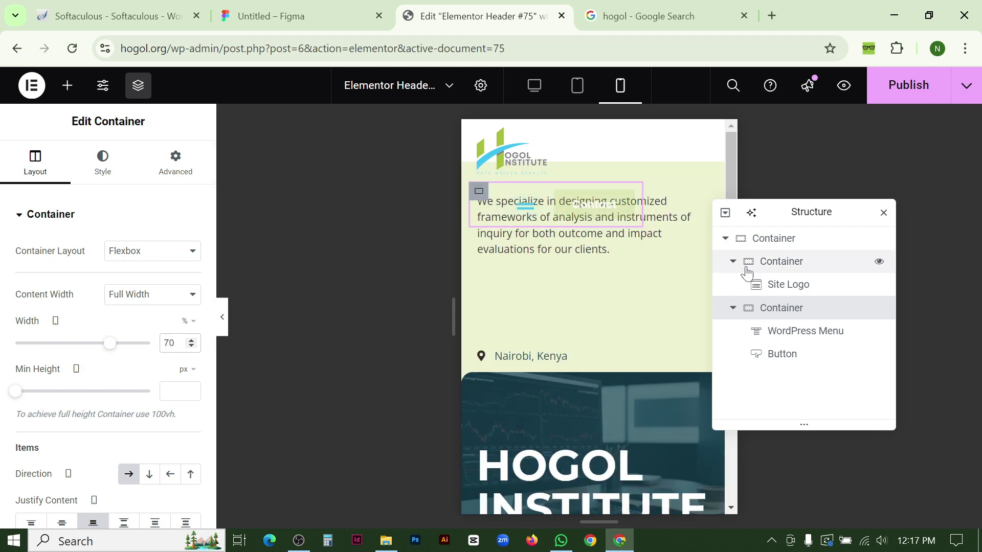
Set the logo container width to 30% and preview the one-row header
click(770, 263)
click(164, 344)
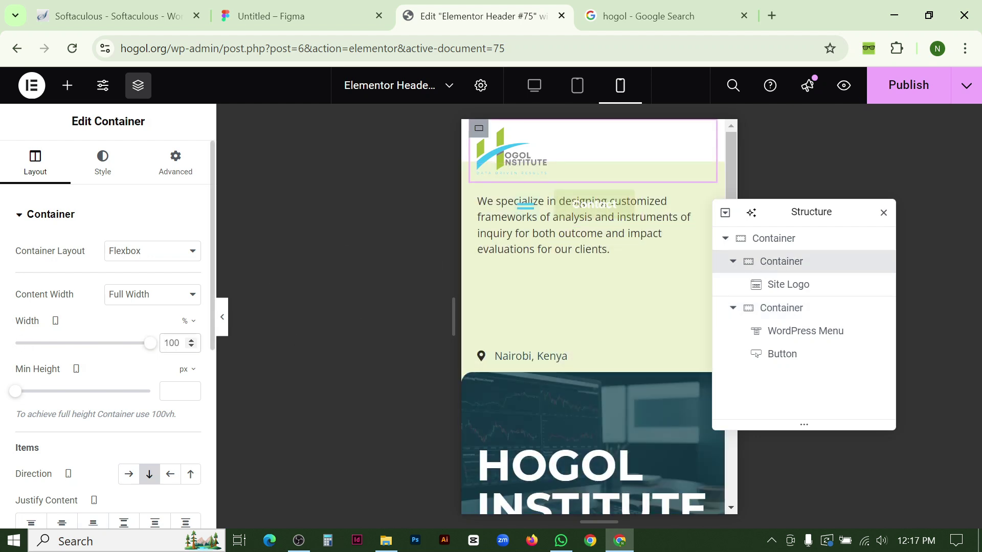
key(ctrl+a)
text(30)
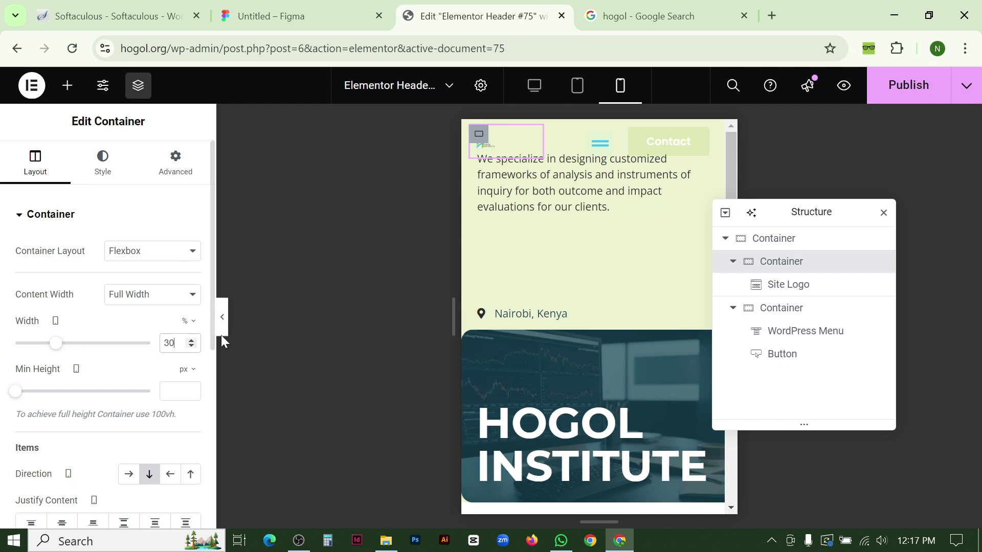
click(222, 317)
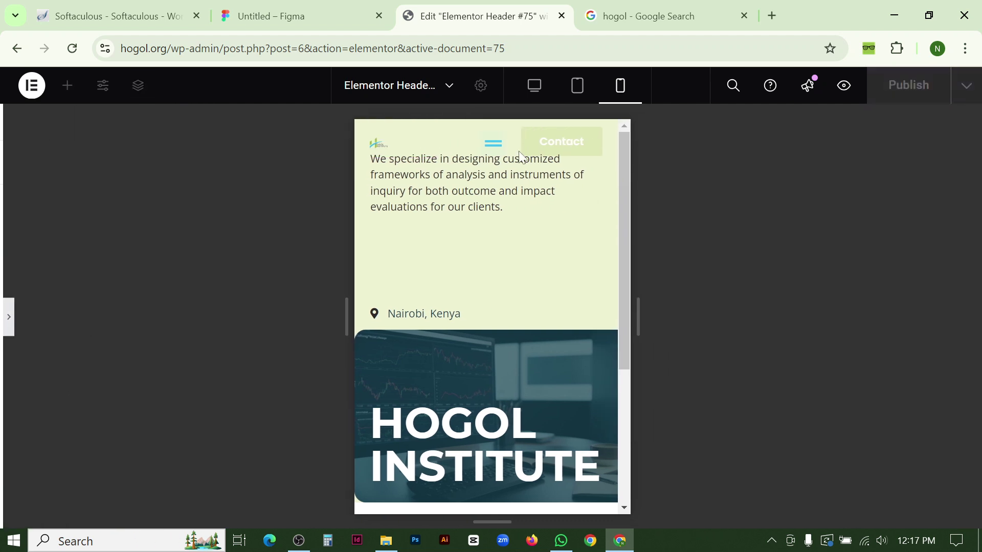
click(4, 314)
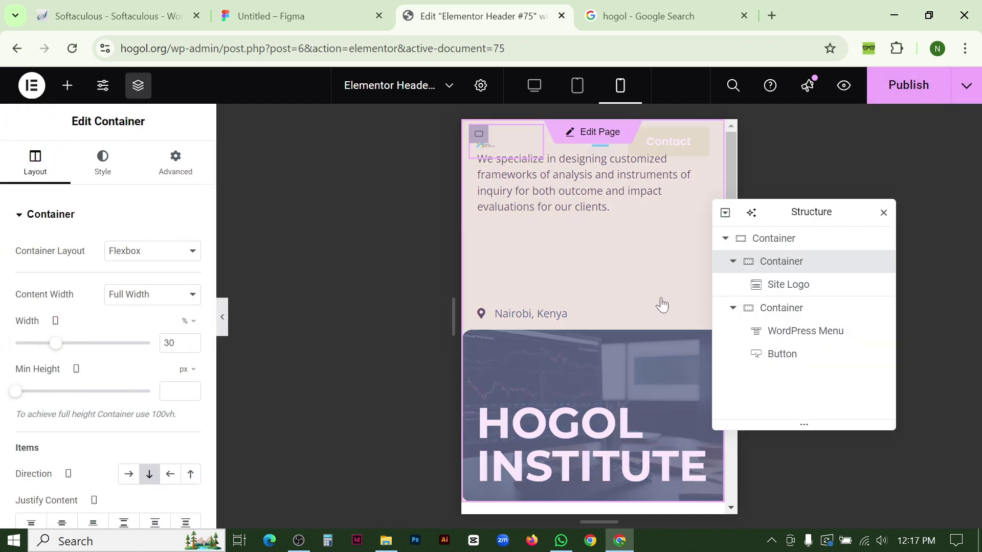
Increase the Site Logo's image width in stages to 82%, previewing after each change
click(779, 285)
click(105, 164)
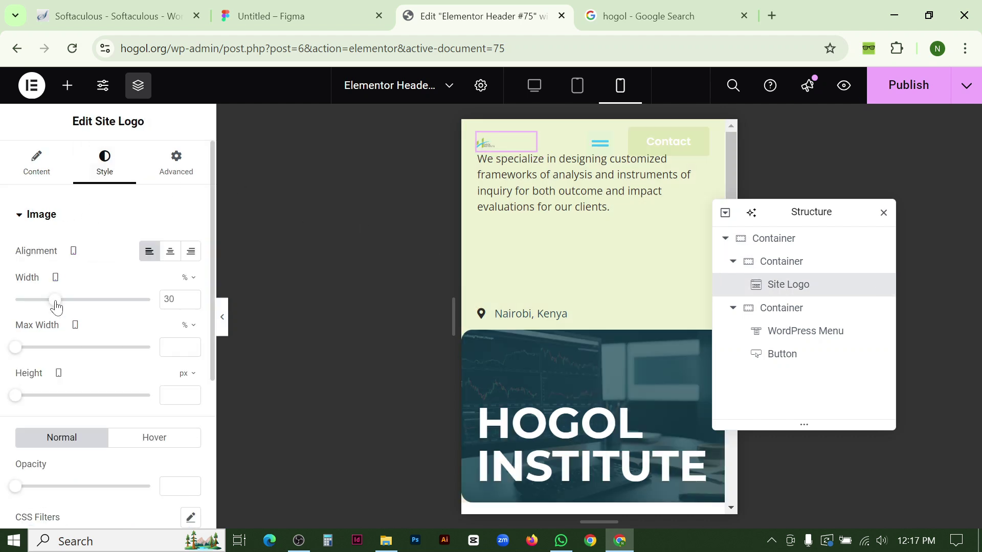
drag(56, 305, 101, 313)
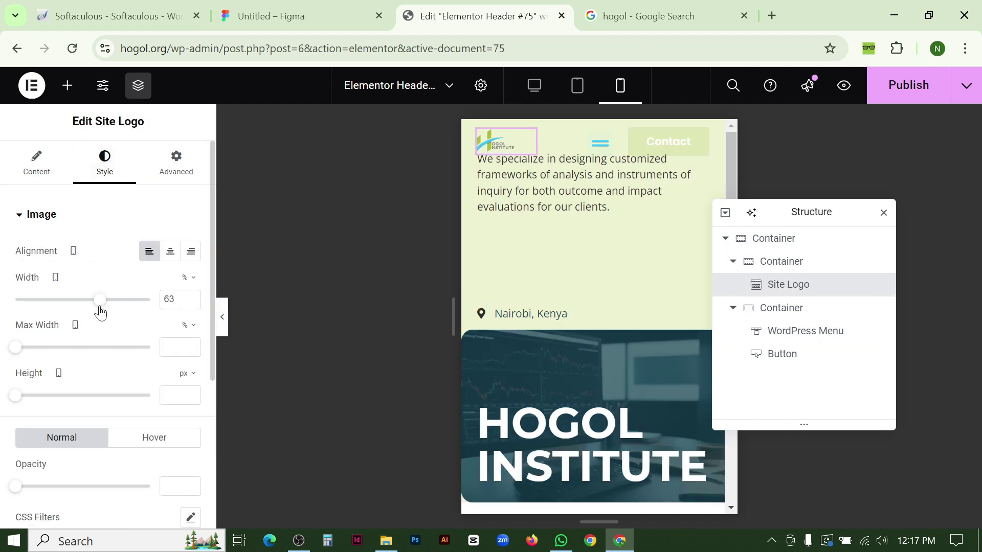
click(221, 324)
click(3, 312)
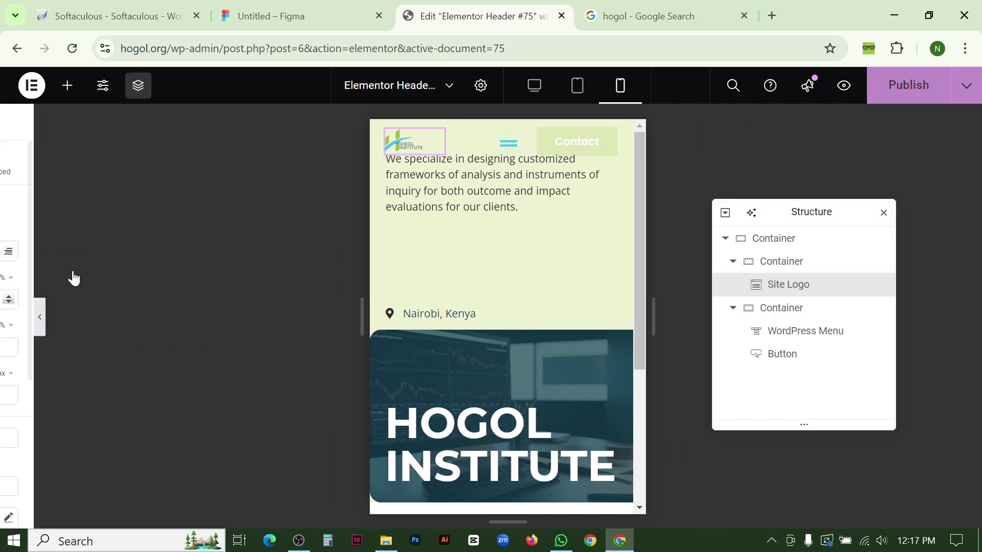
click(192, 296)
click(193, 297)
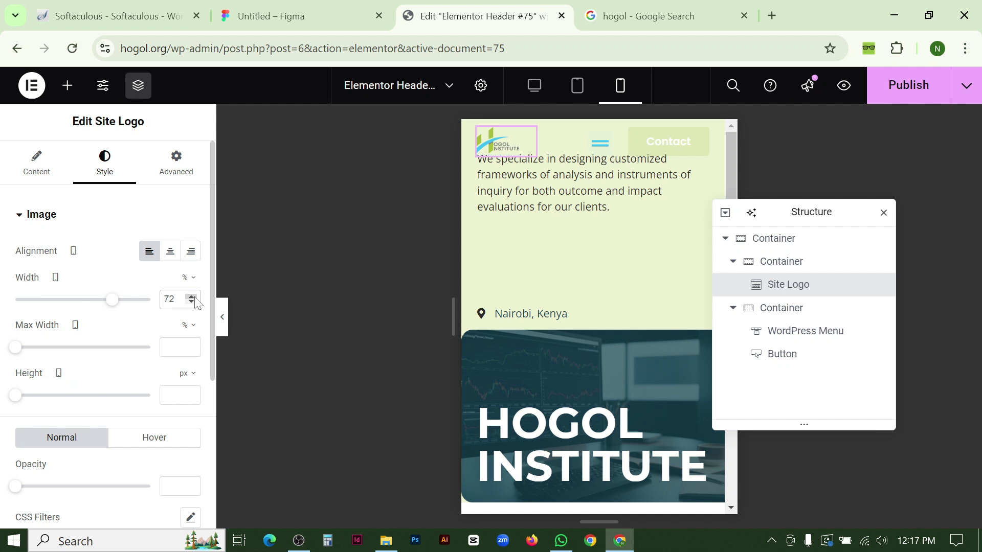
click(222, 318)
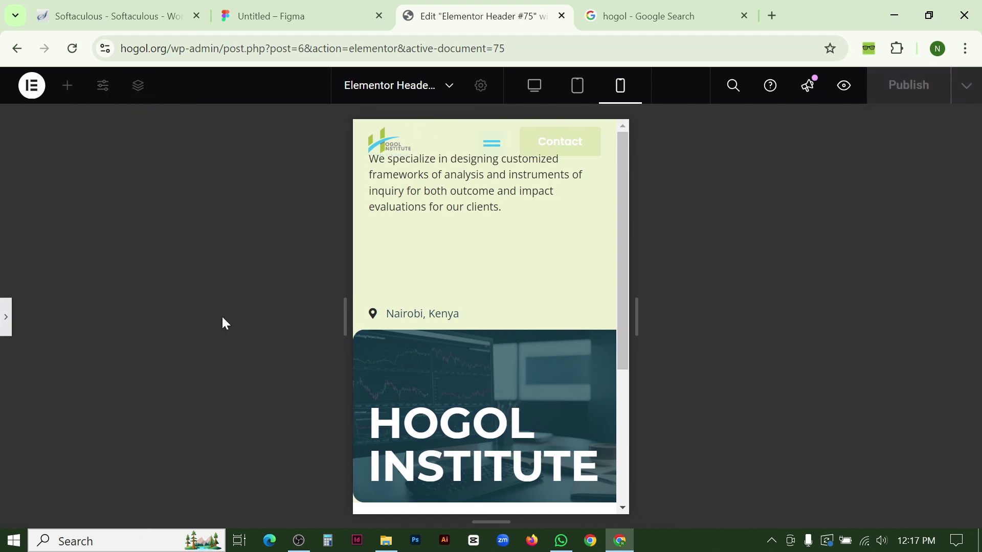
click(4, 318)
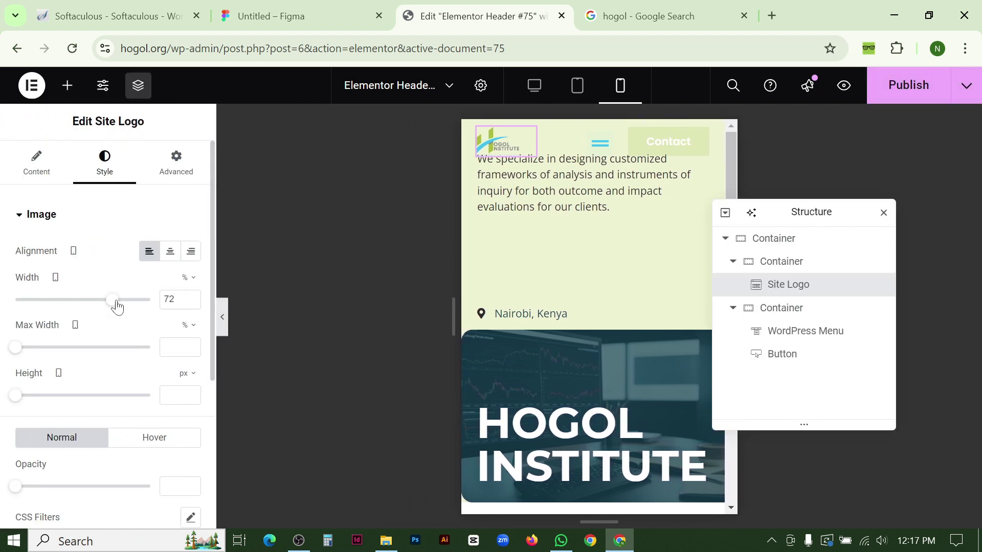
mouse_move(116, 301)
mouse_down()
mouse_move(150, 300)
mouse_move(127, 305)
mouse_up()
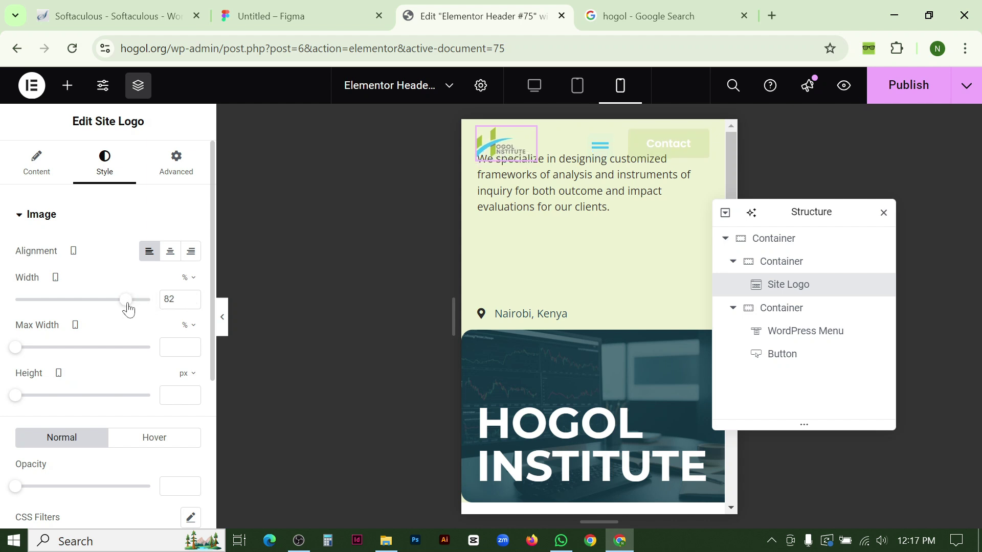
click(222, 318)
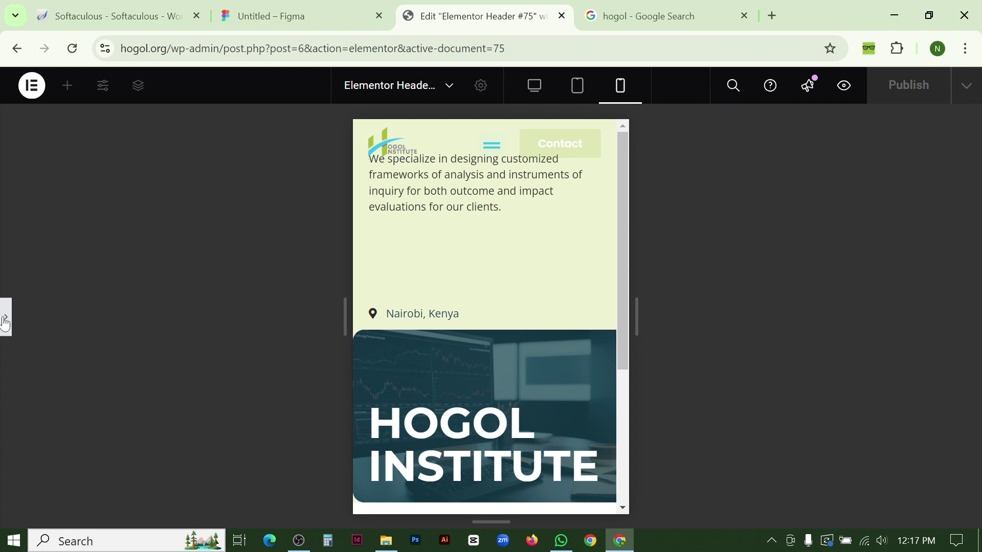
click(5, 322)
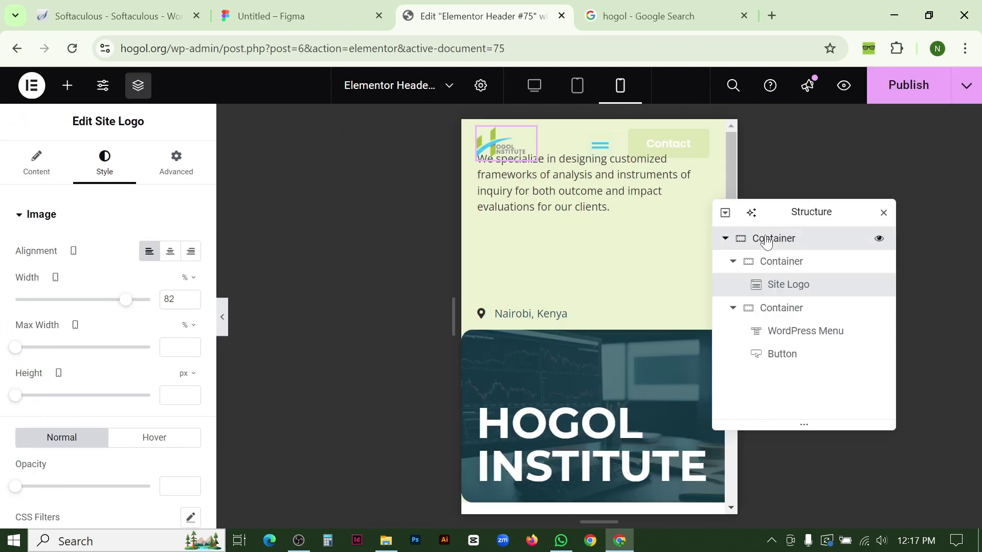
Give the outer header container 2% left/right padding with 0 top and bottom
click(766, 241)
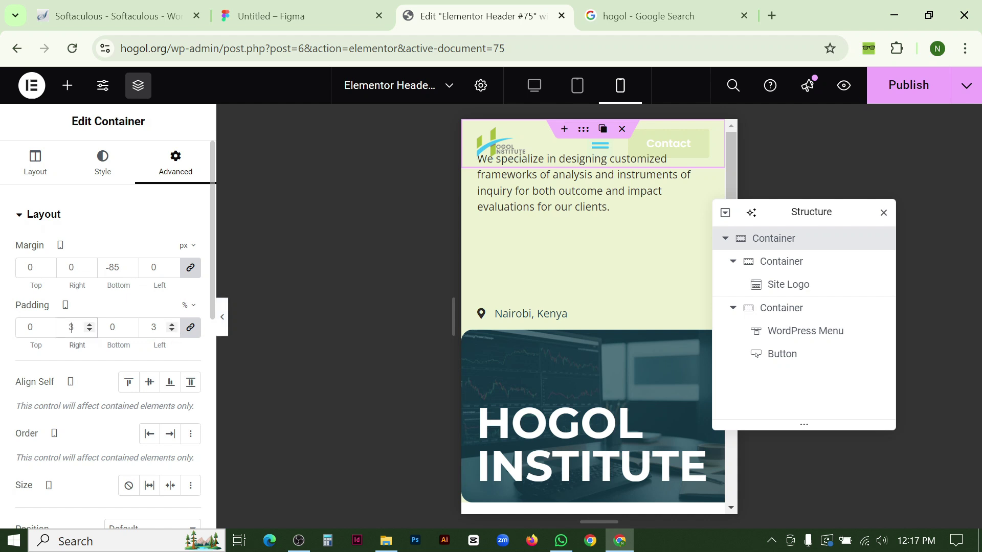
double_click(71, 328)
text(2)
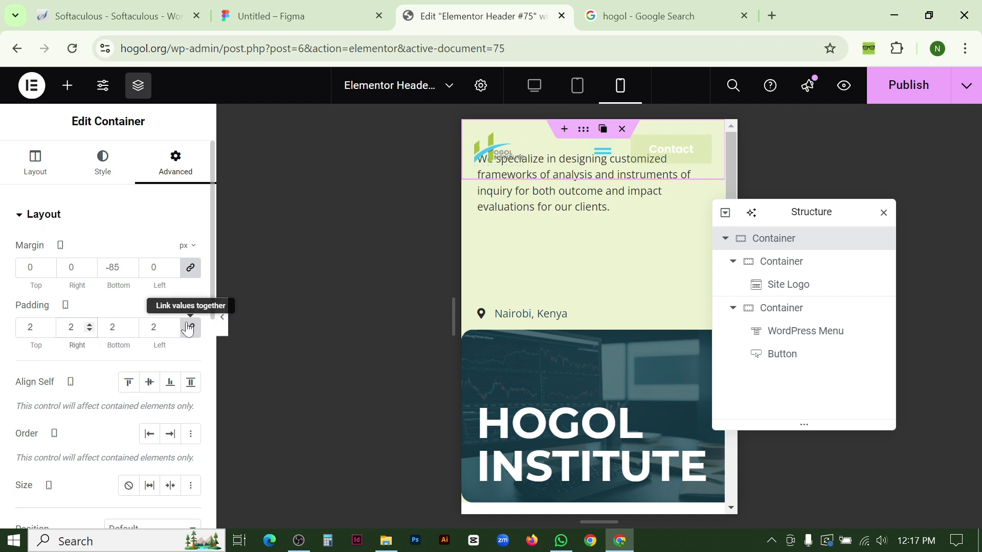
click(190, 329)
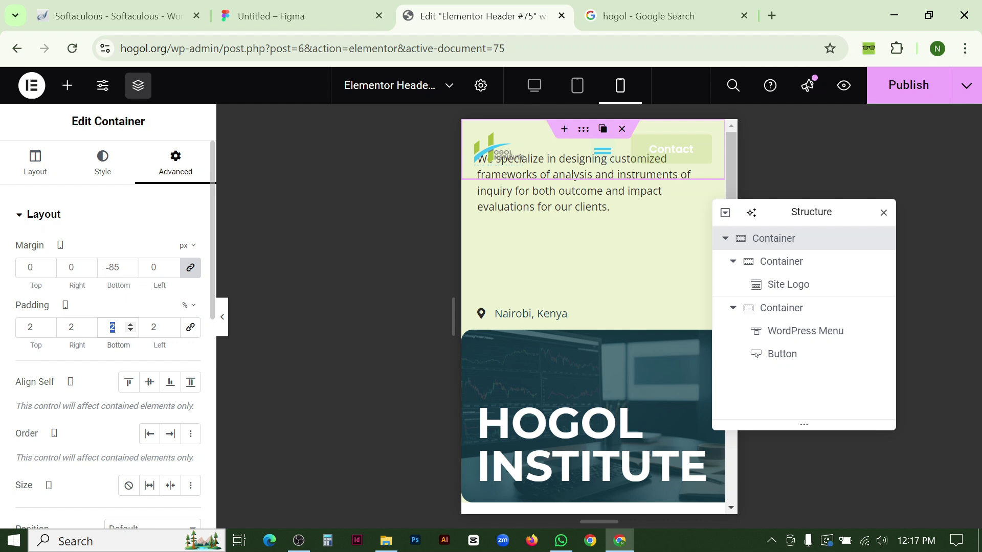
text(0)
double_click(23, 327)
text(0)
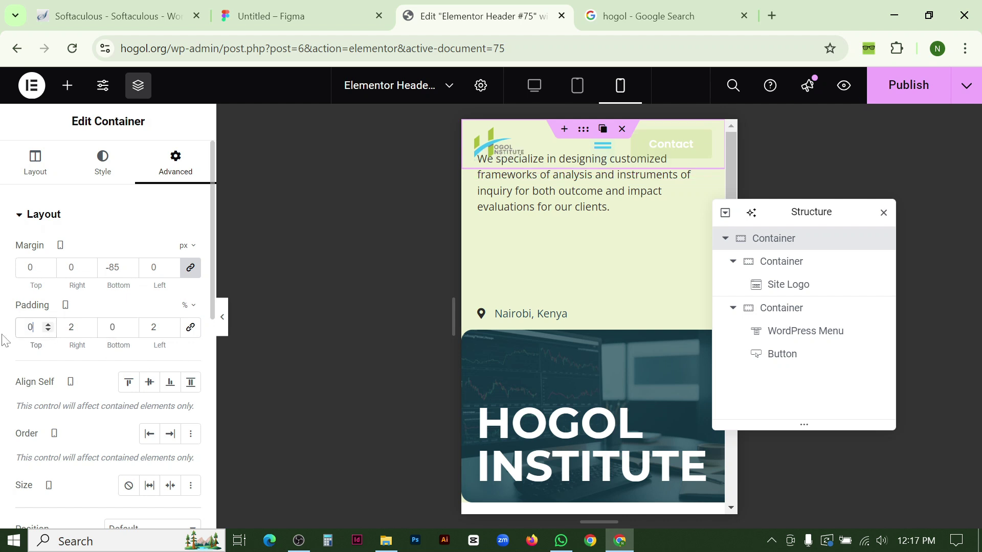
click(222, 317)
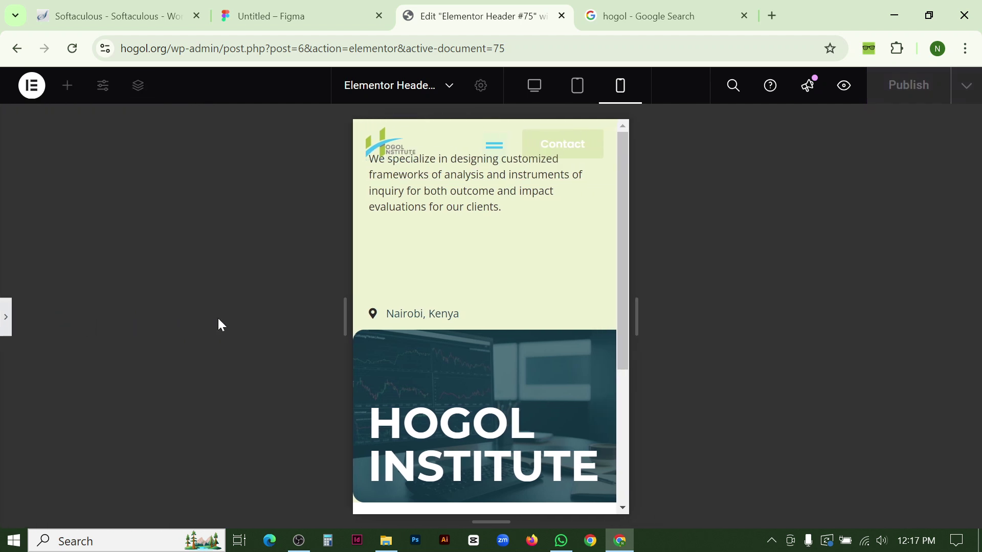
click(5, 317)
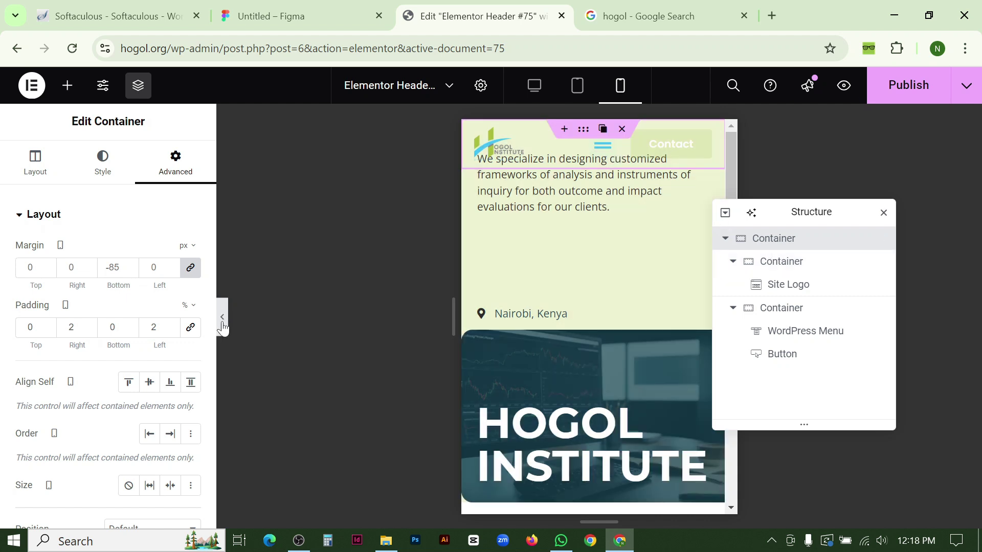
Preview the mobile hamburger menu by opening and closing it
click(223, 325)
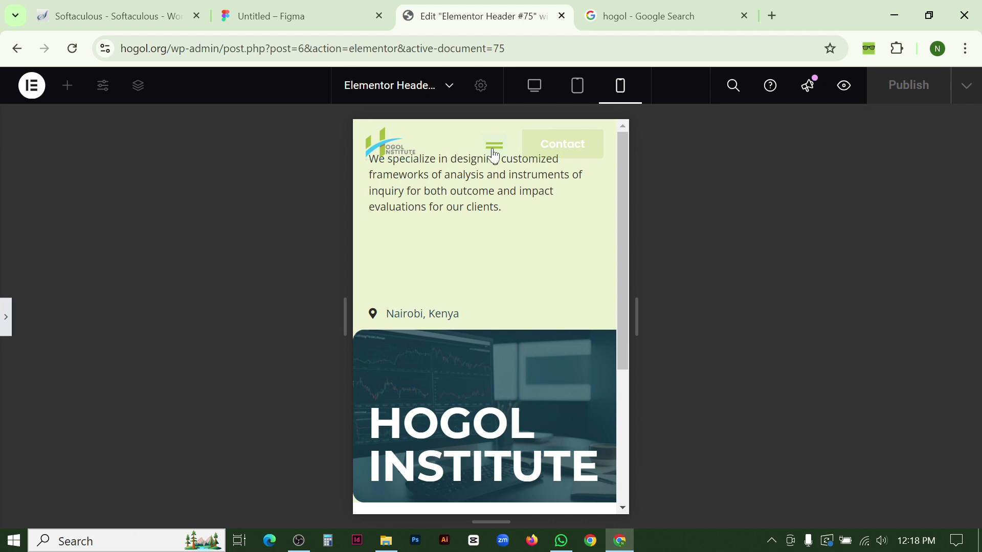
click(495, 146)
click(494, 146)
click(5, 317)
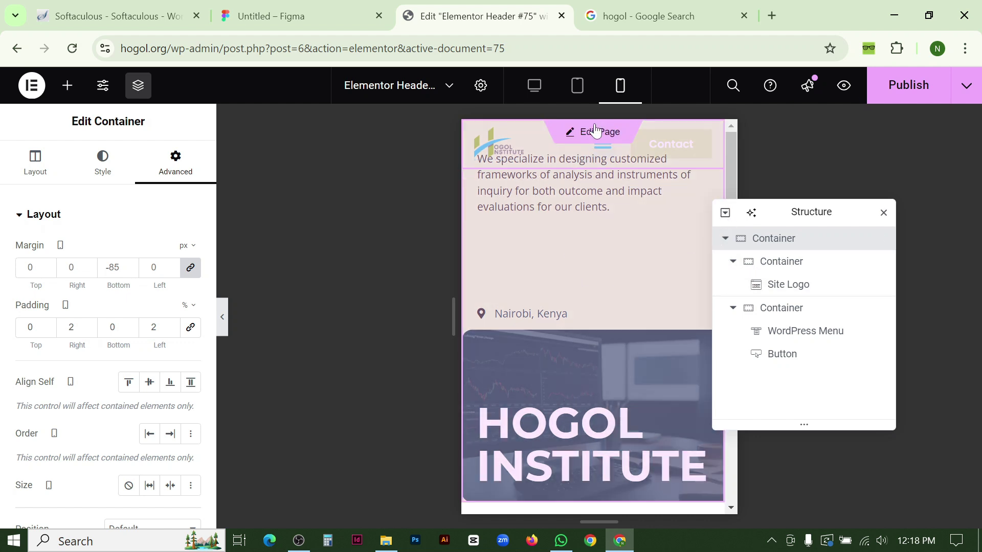
Publish the header, recheck the mobile menu, and select the WordPress Menu widget
click(908, 92)
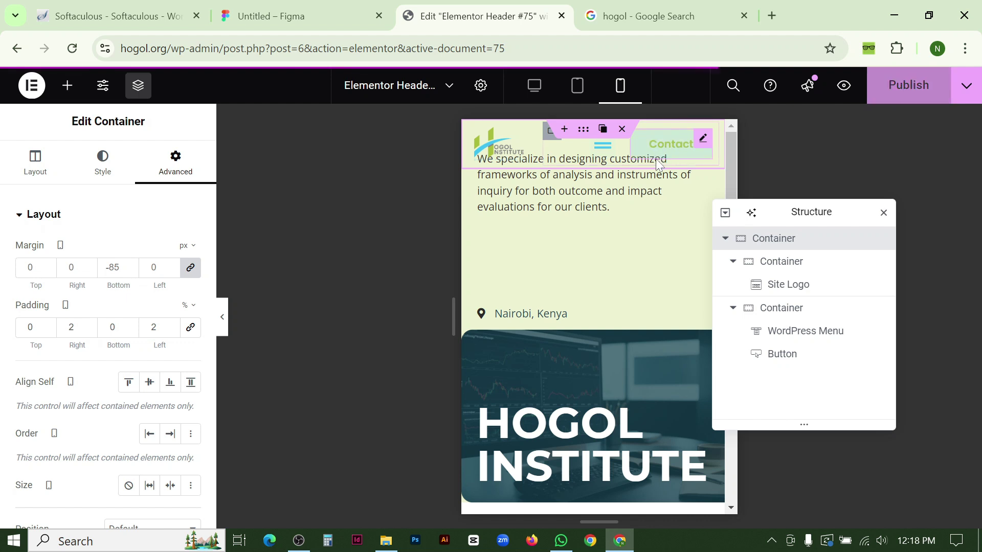
click(221, 320)
click(494, 145)
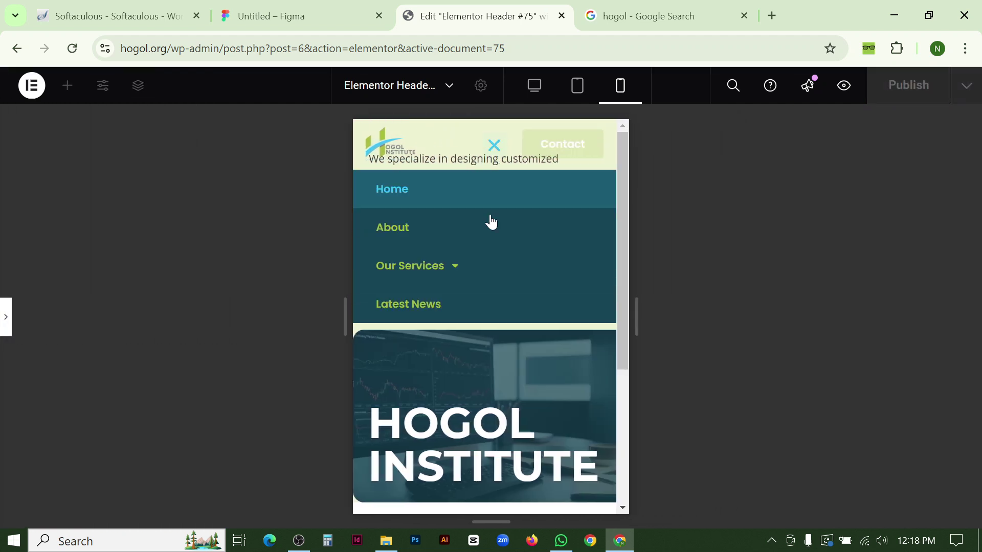
click(6, 317)
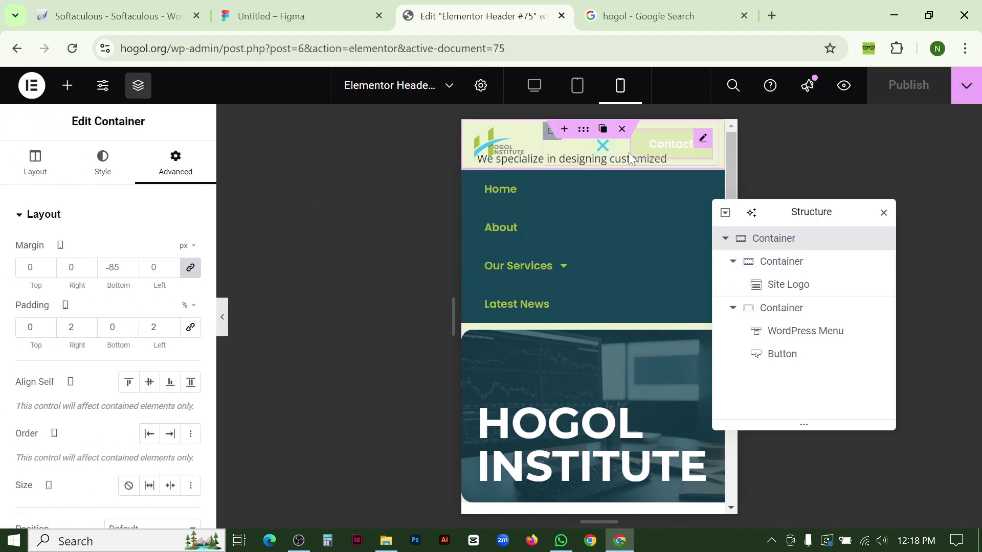
click(593, 245)
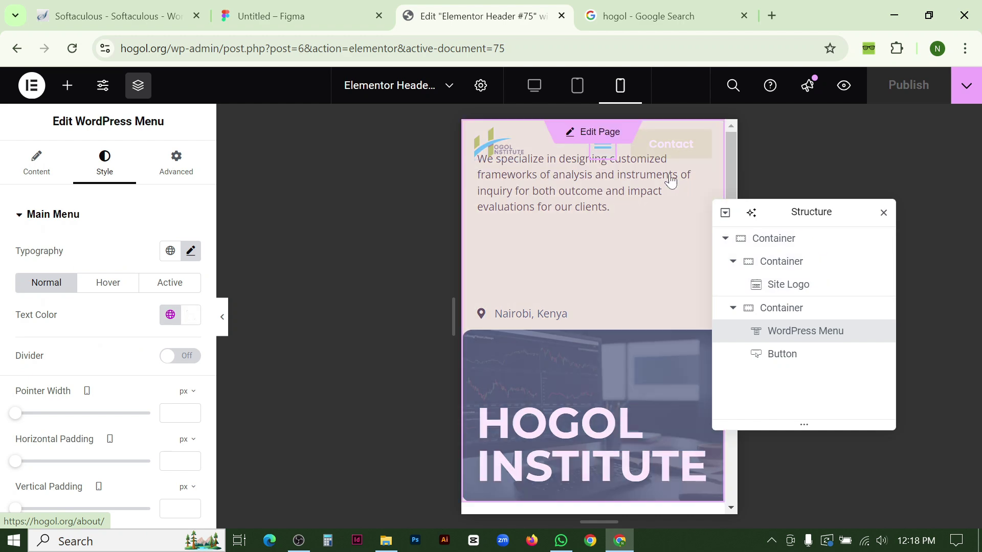
Open the Home page in Elementor and select the hero's inner text Container
click(600, 132)
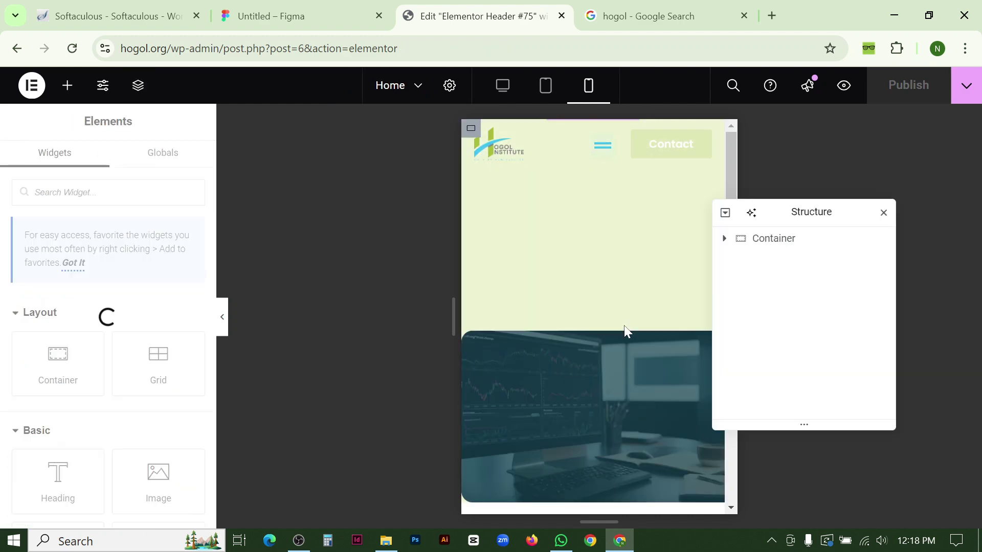
click(765, 243)
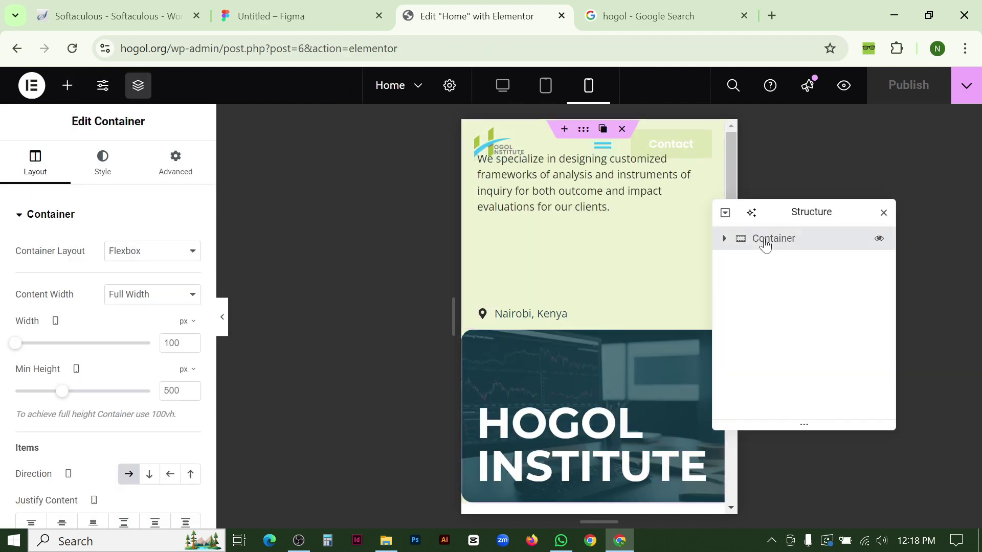
click(725, 239)
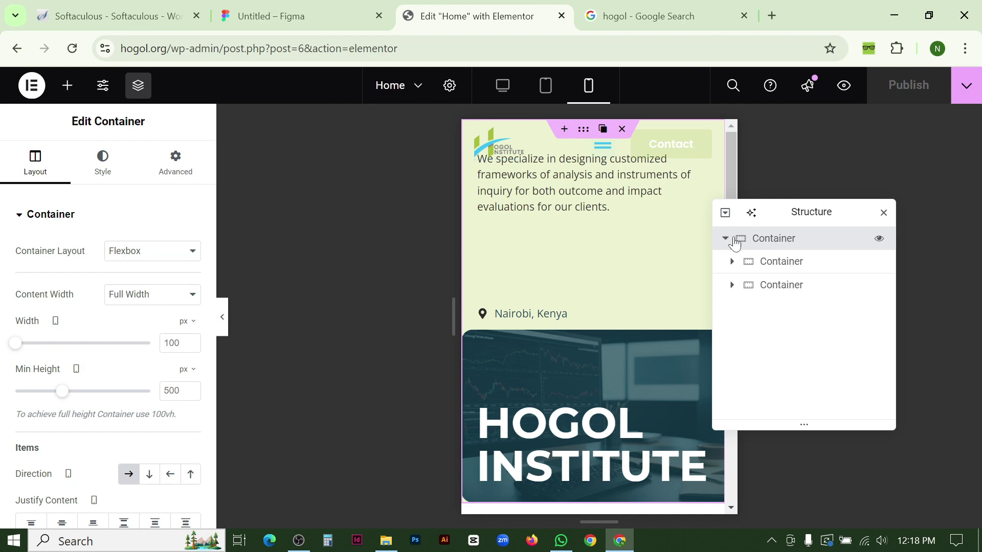
click(776, 263)
click(731, 264)
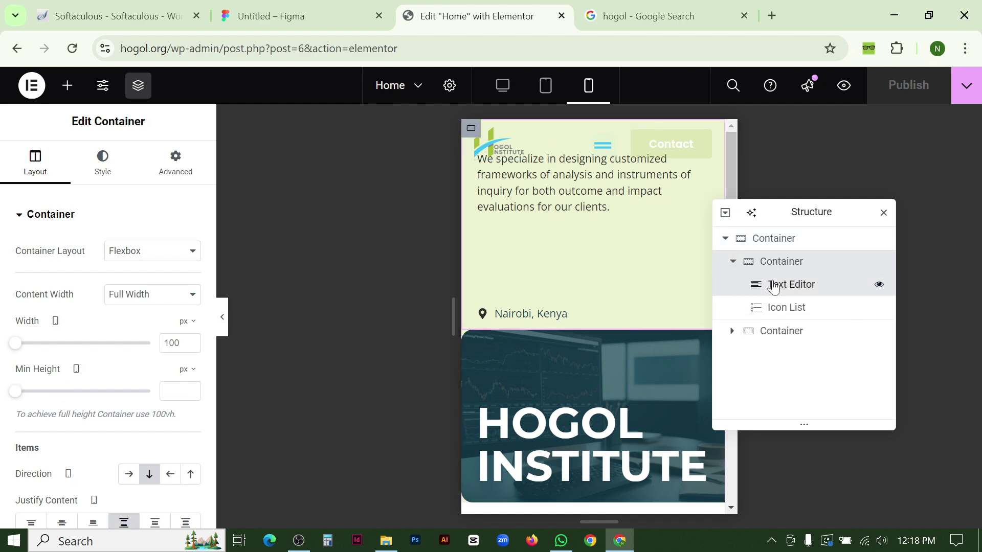
click(772, 285)
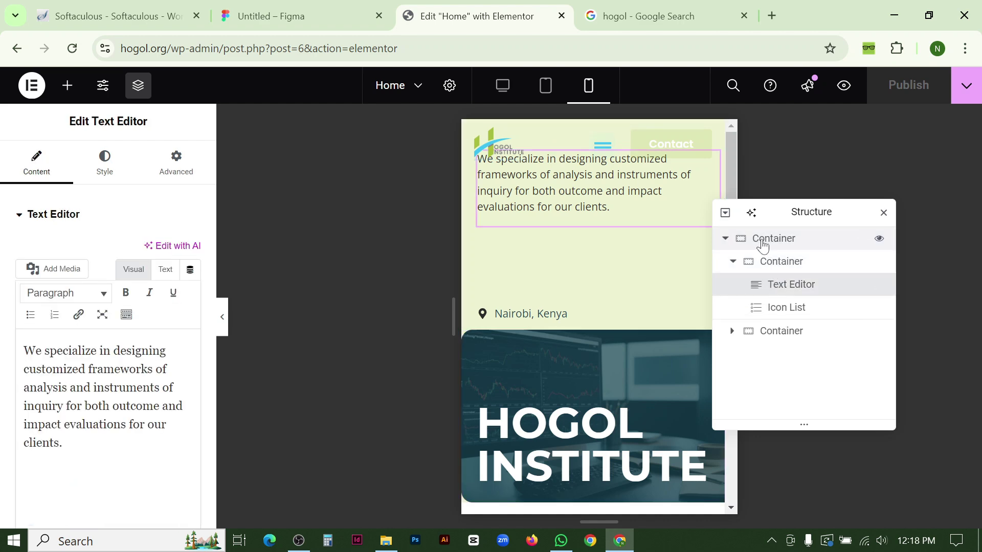
click(757, 262)
Give that container linked 2% padding on all sides and preview it
click(170, 184)
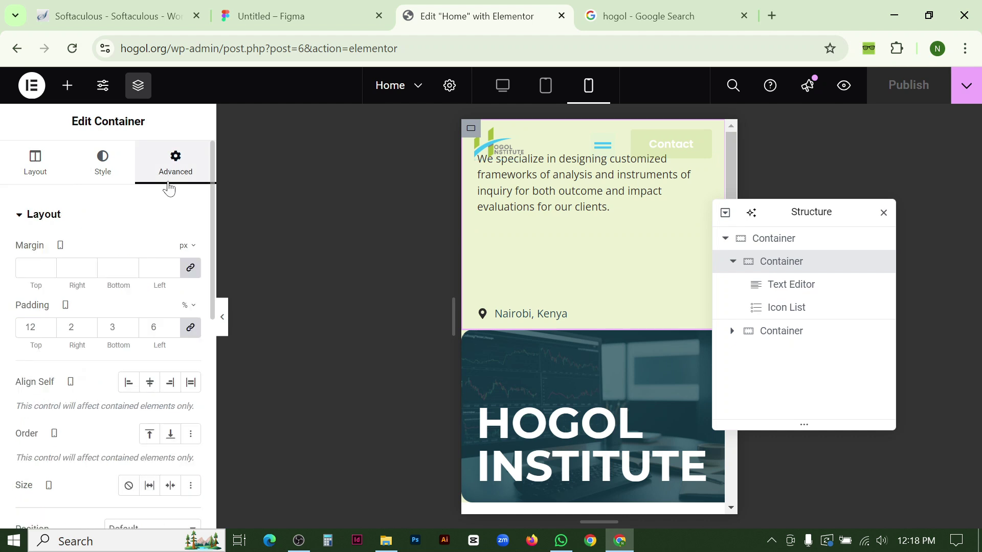
click(50, 324)
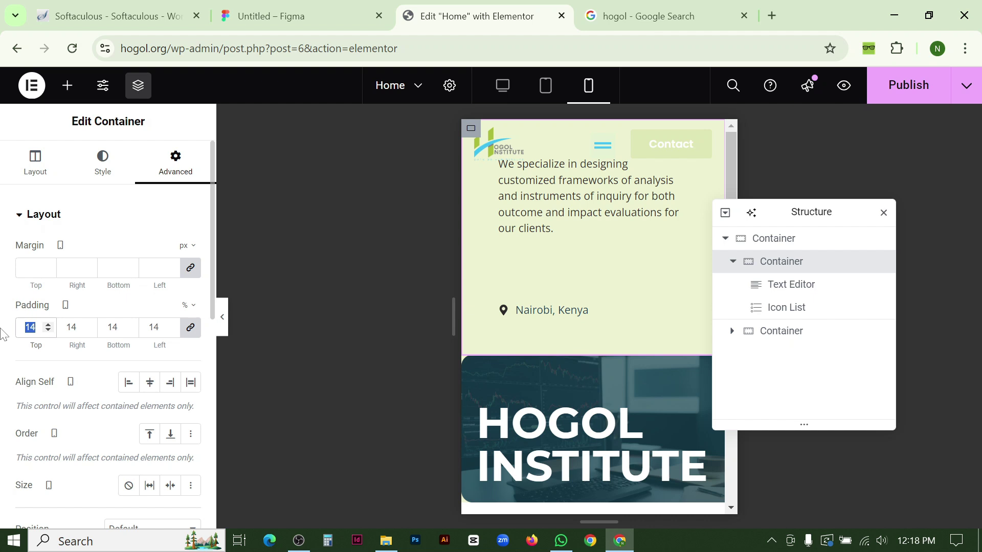
text(0)
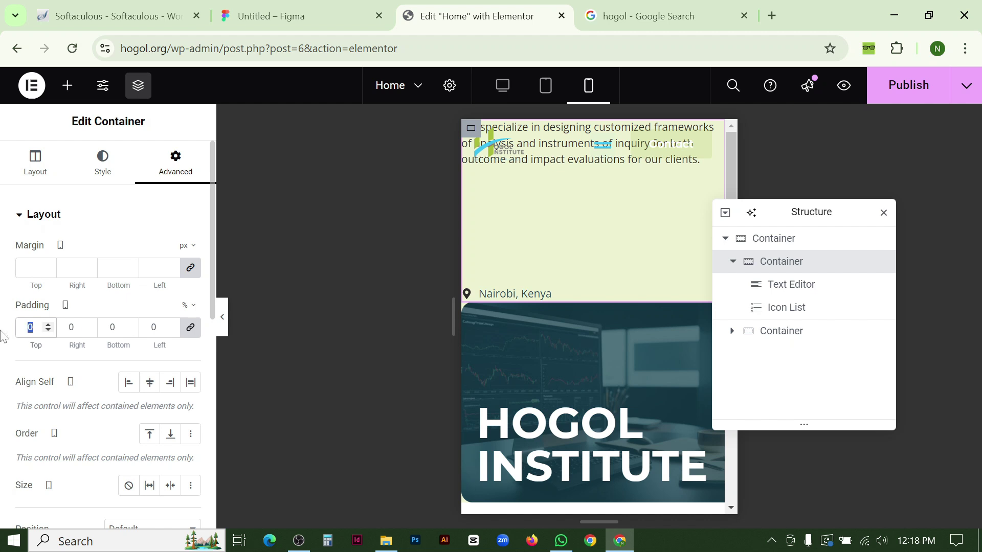
text(2)
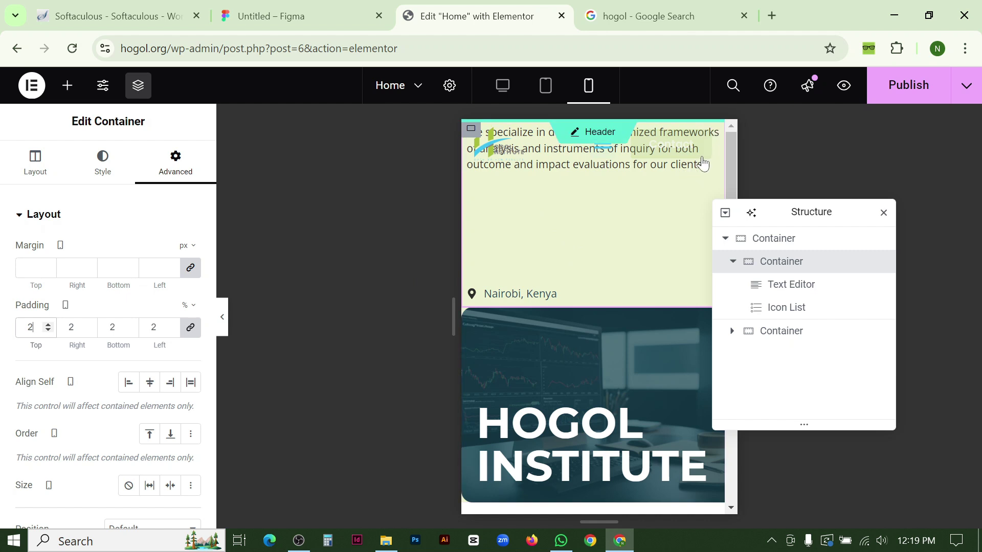
scroll(608, 228, down, 1)
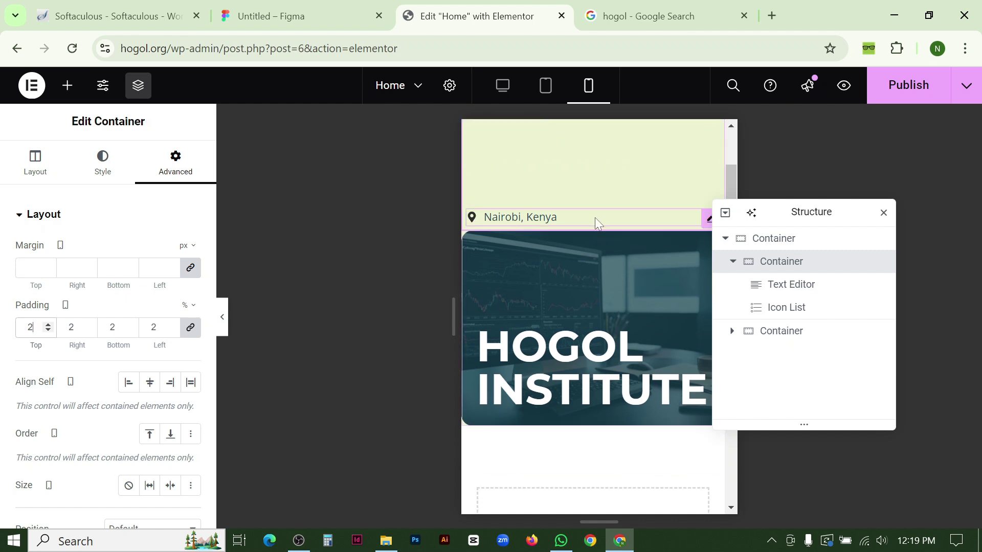
scroll(594, 222, down, 1)
scroll(595, 223, up, 2)
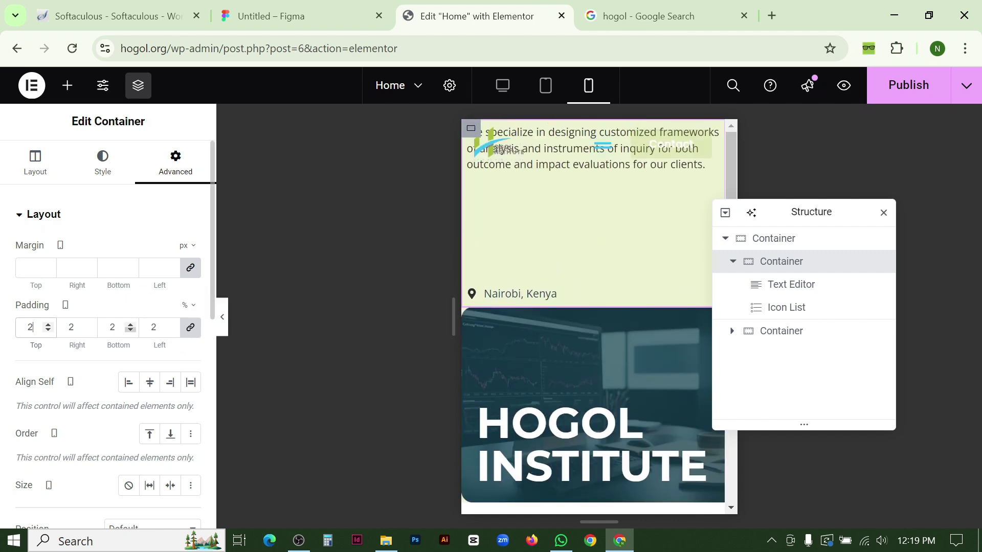
click(222, 317)
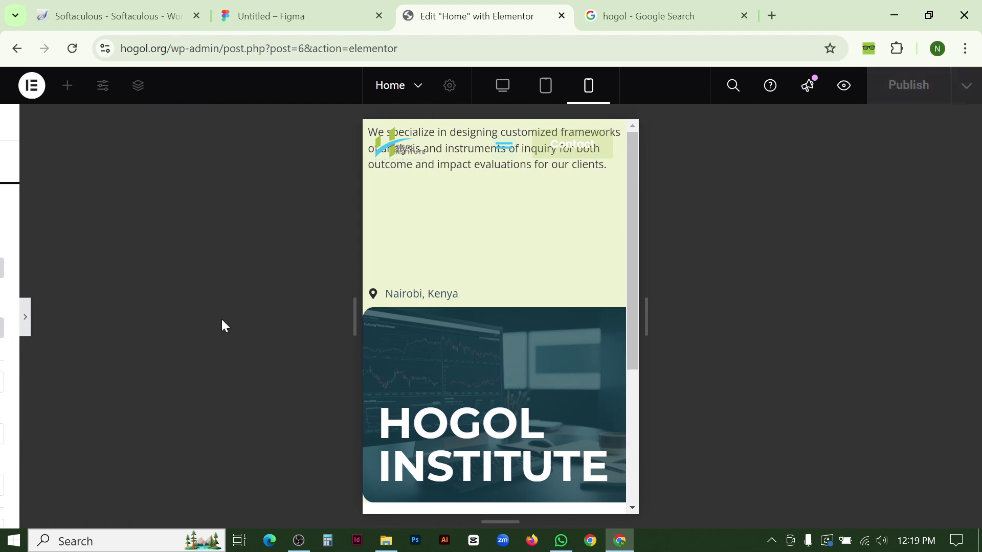
click(4, 327)
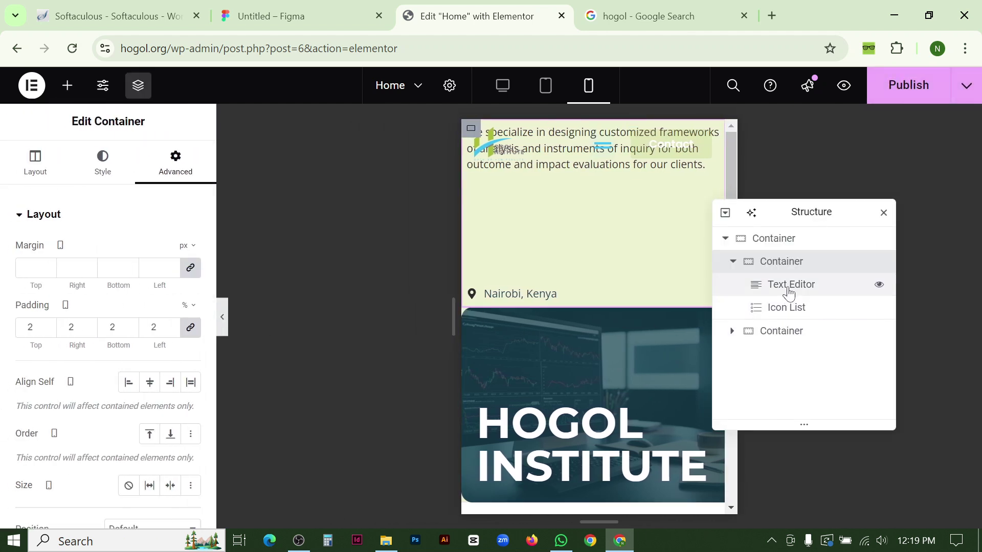
Switch the hero paragraph widget's padding to percent with unlinked sides to push it below the header
click(788, 286)
click(175, 171)
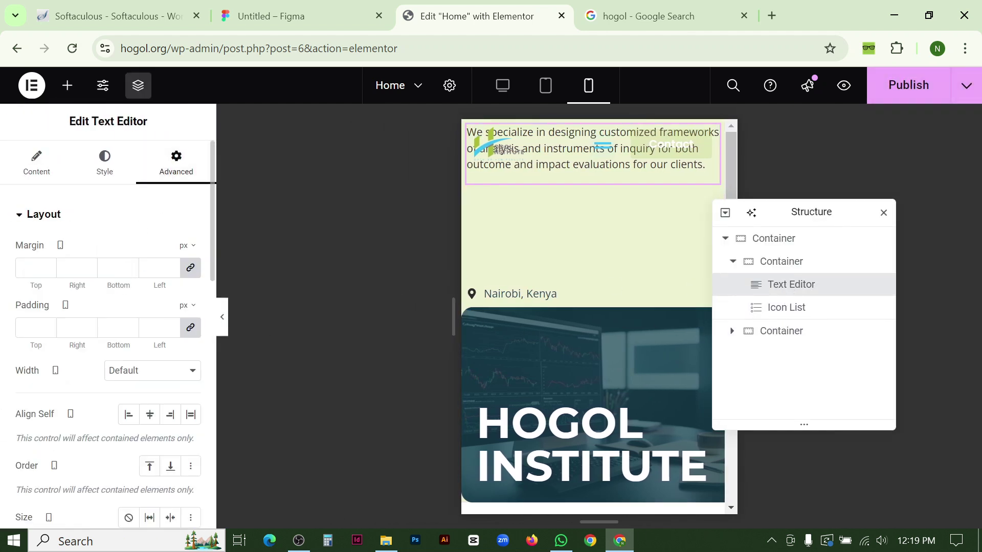
click(197, 305)
click(189, 322)
click(193, 329)
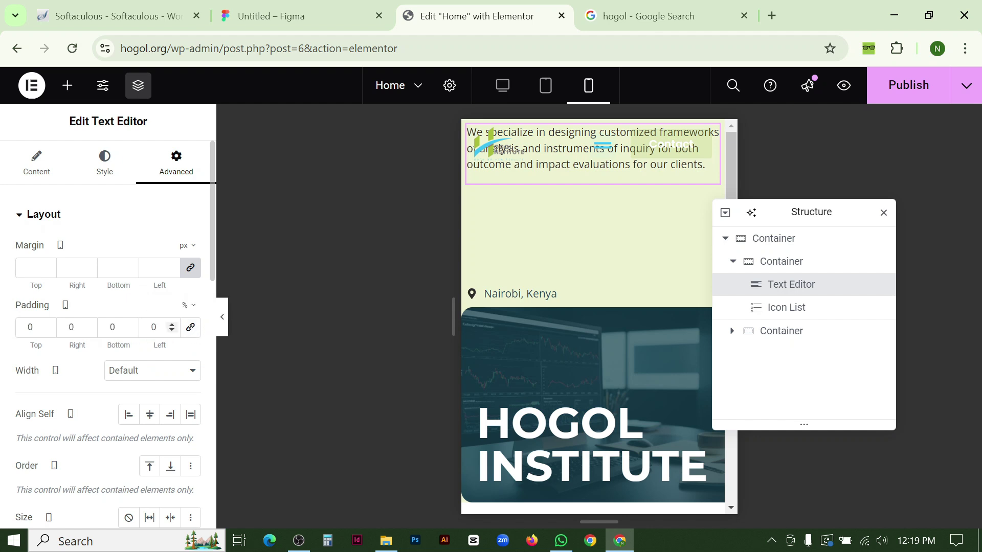
drag(49, 325, 49, 326)
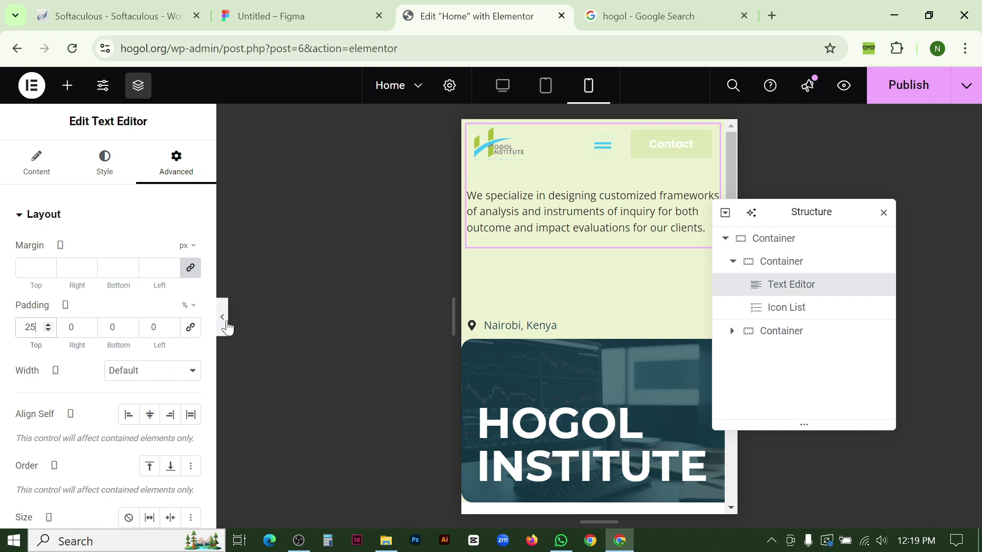
Give the inner text container 3% padding on all sides, preview it, and start editing the header
click(222, 317)
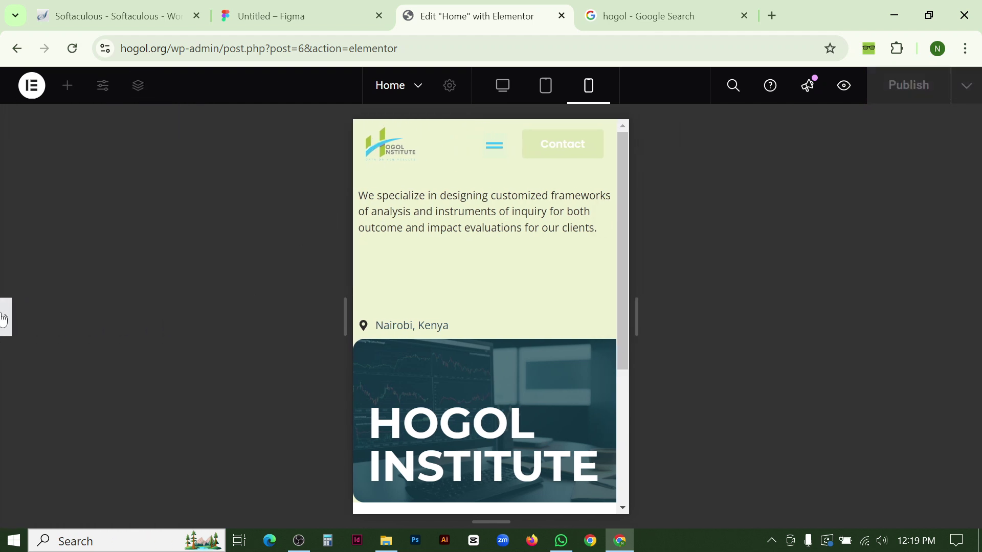
click(4, 318)
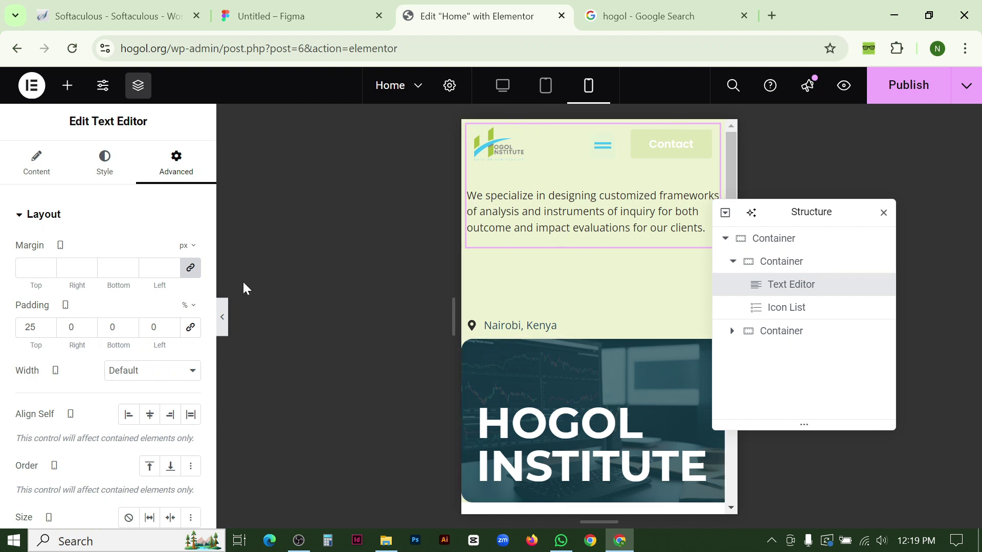
click(222, 316)
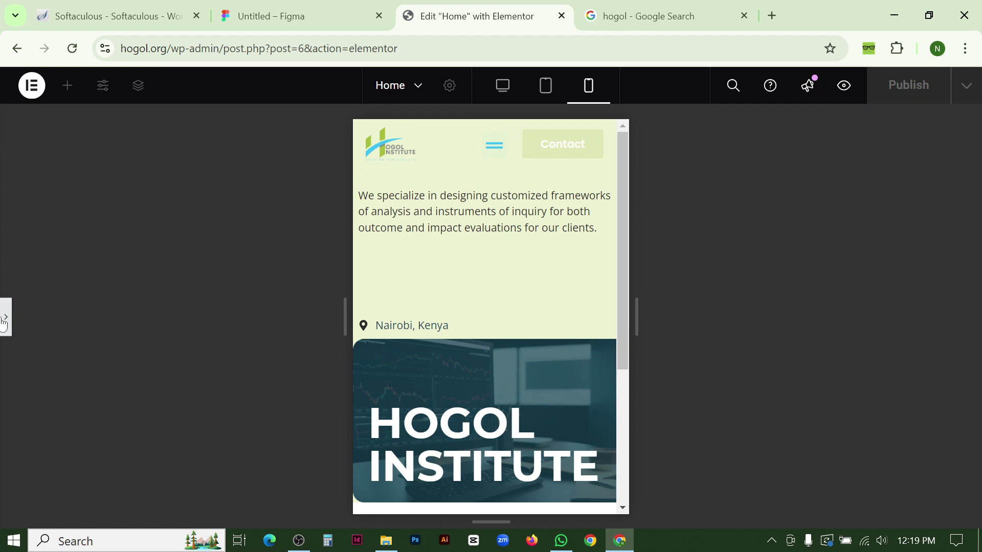
click(5, 317)
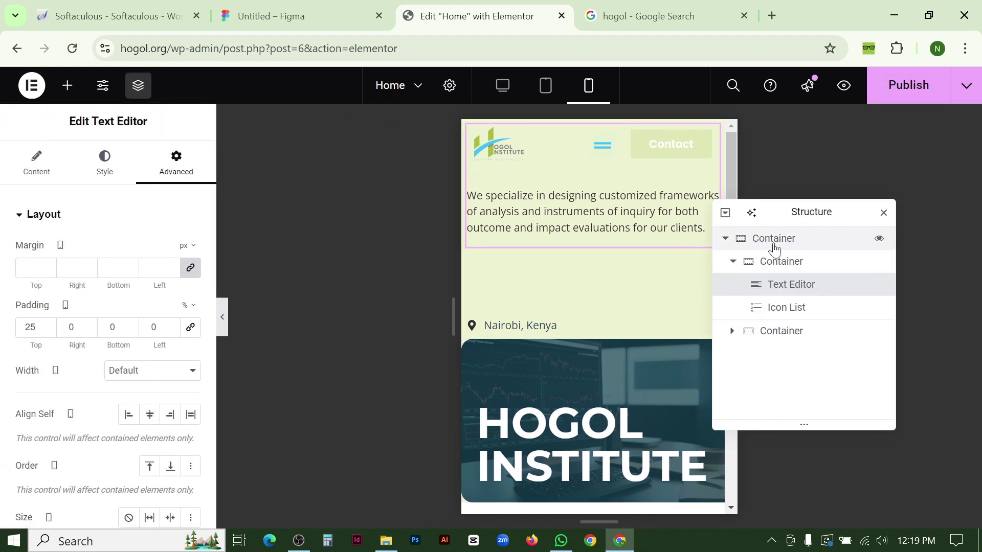
click(748, 236)
click(167, 175)
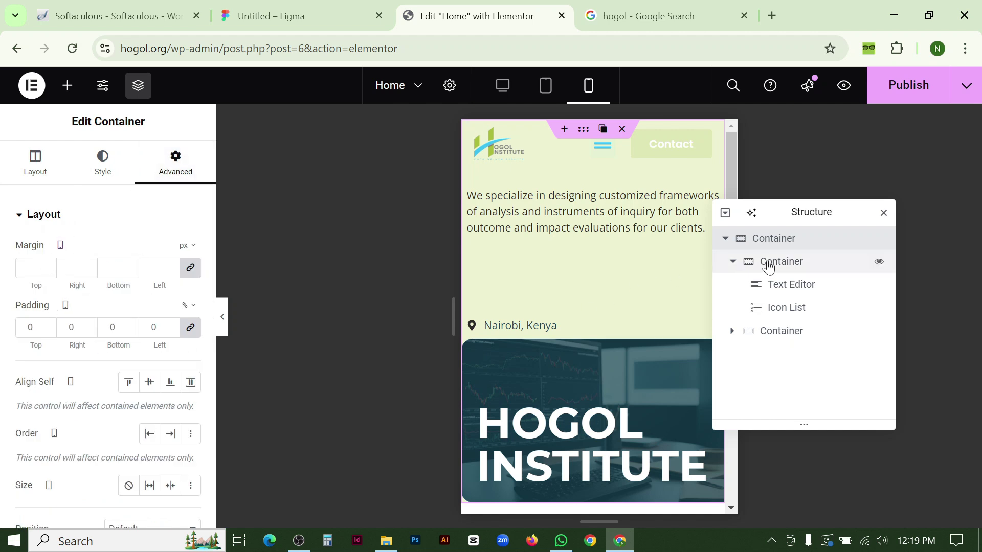
click(776, 264)
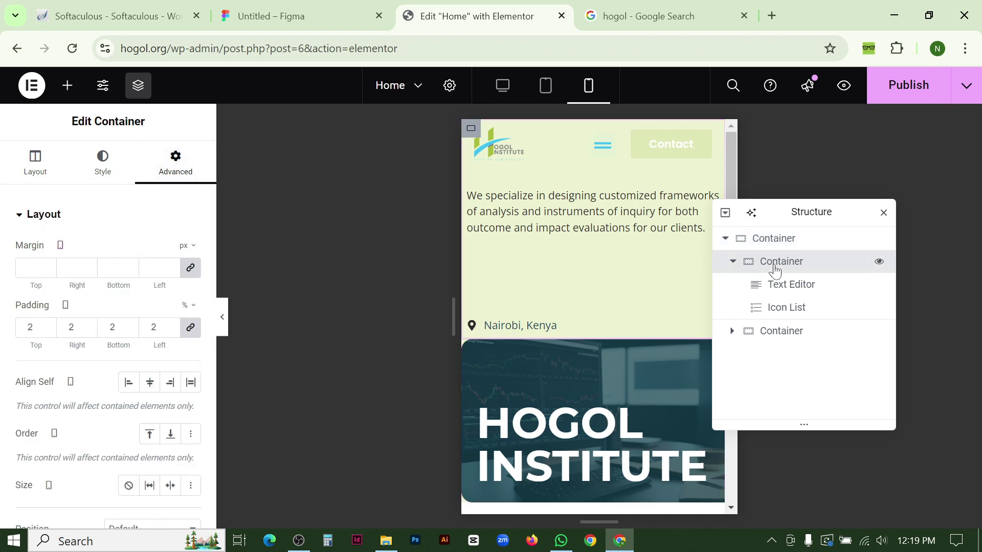
click(48, 329)
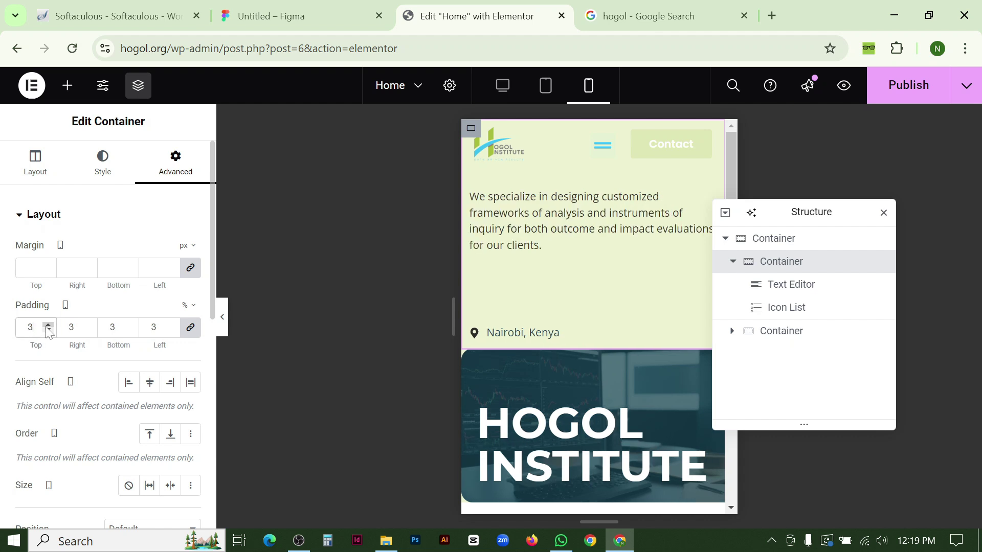
click(223, 317)
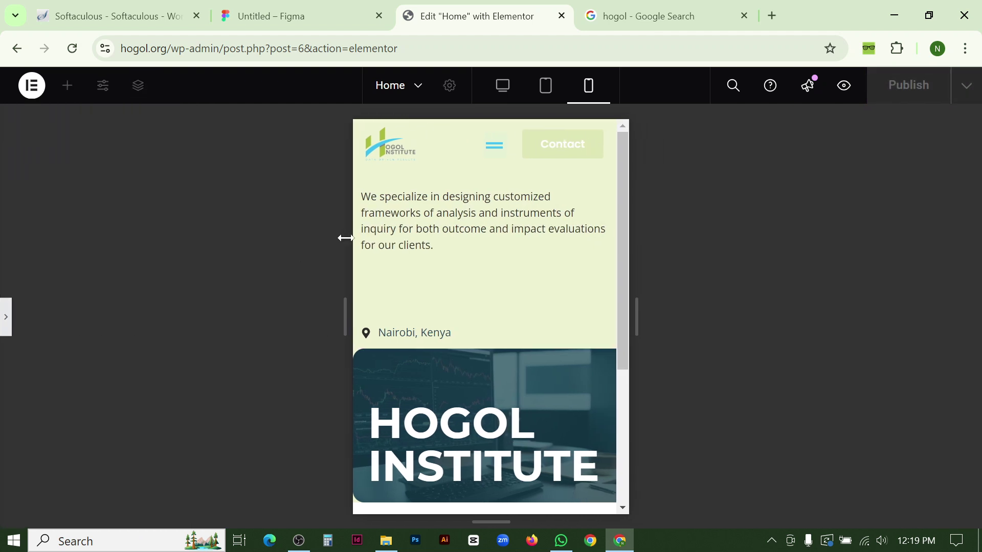
click(6, 316)
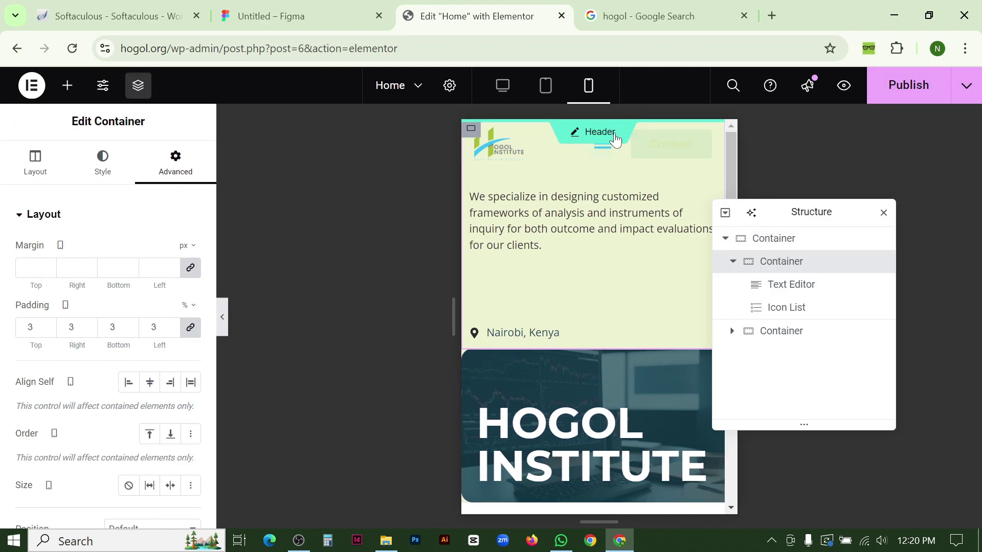
click(595, 131)
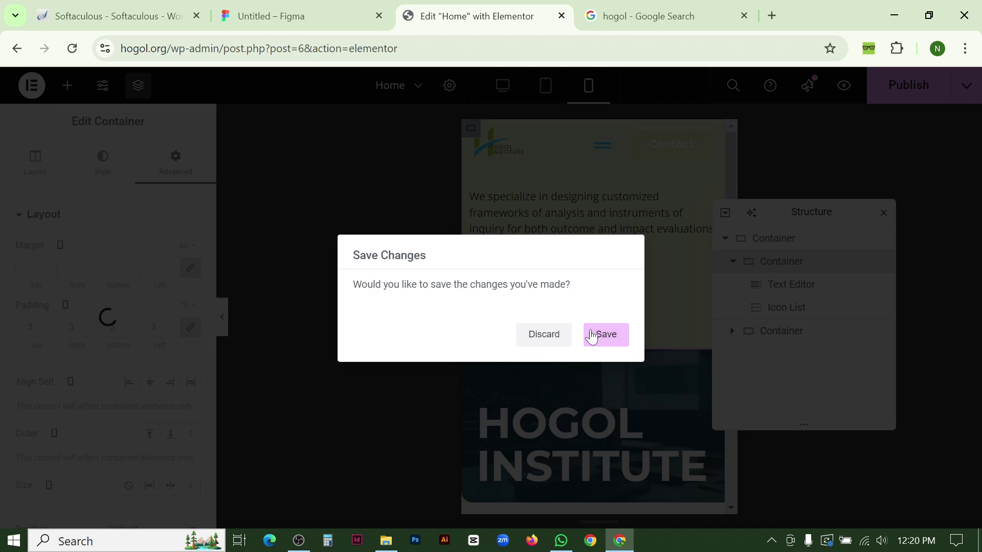
Save the Home page, then set the header container's left and right padding to 3
click(595, 333)
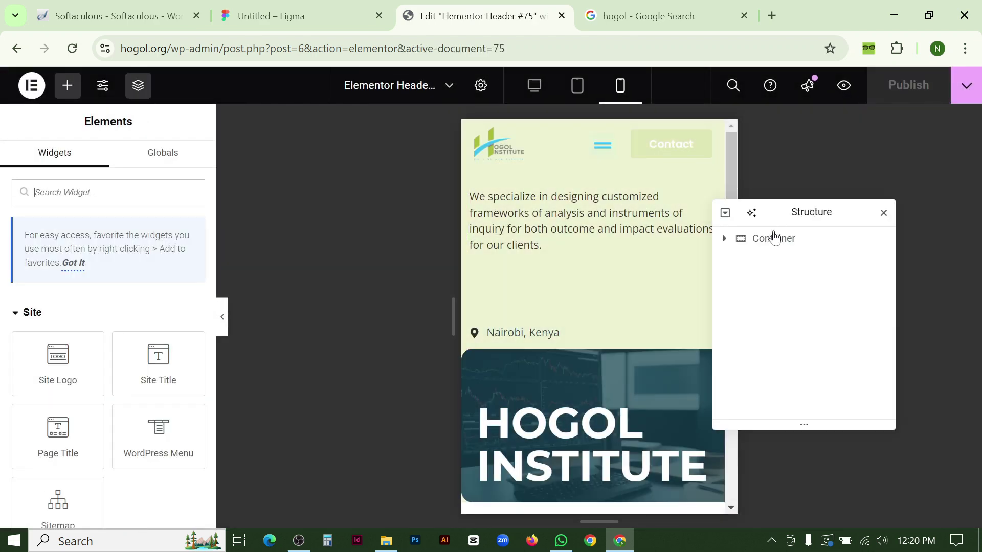
click(768, 242)
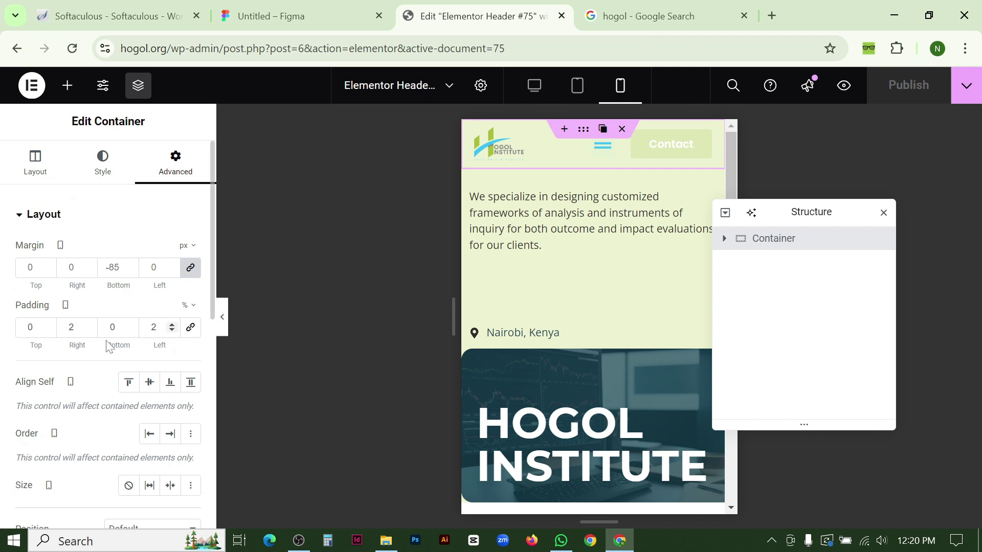
click(724, 239)
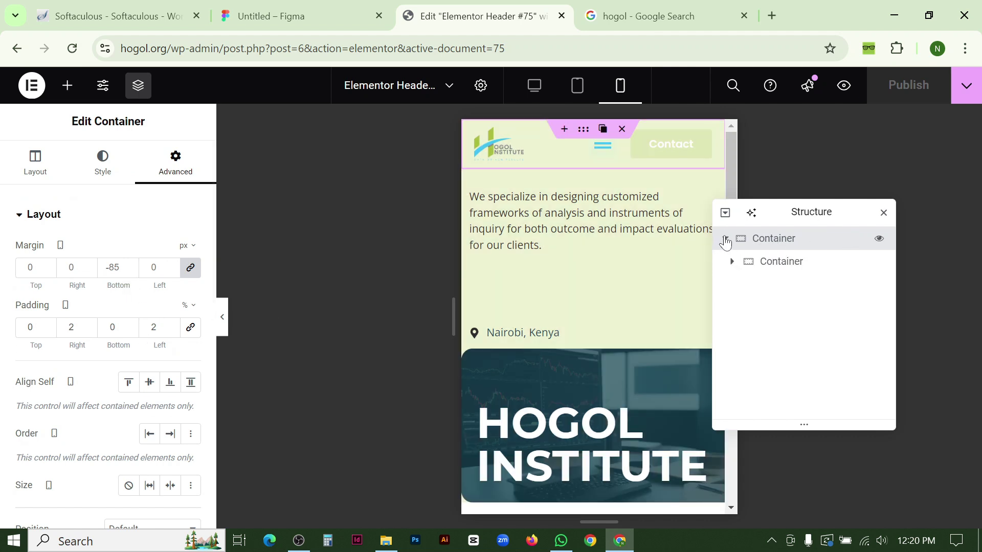
click(90, 328)
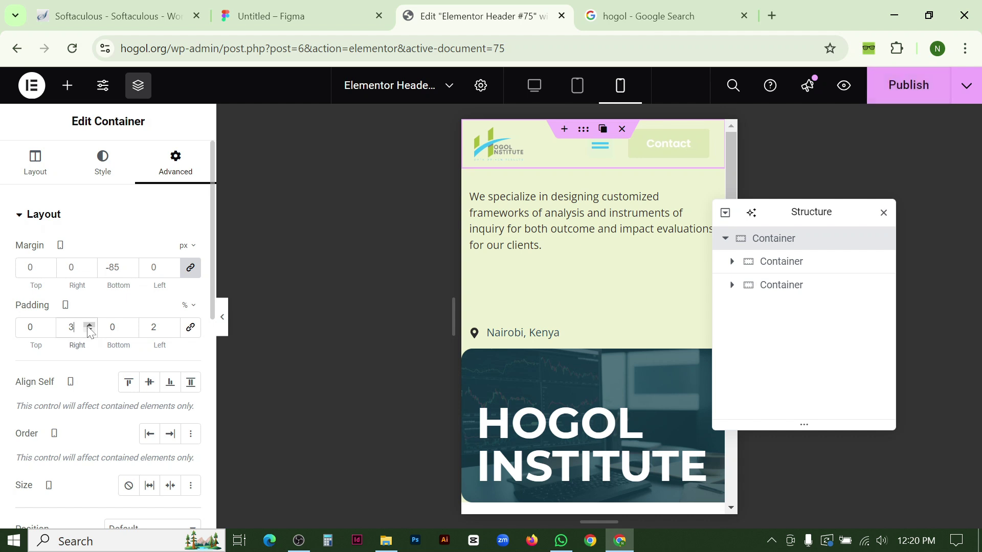
Set the header's logo container padding to 0 and preview the result
click(773, 269)
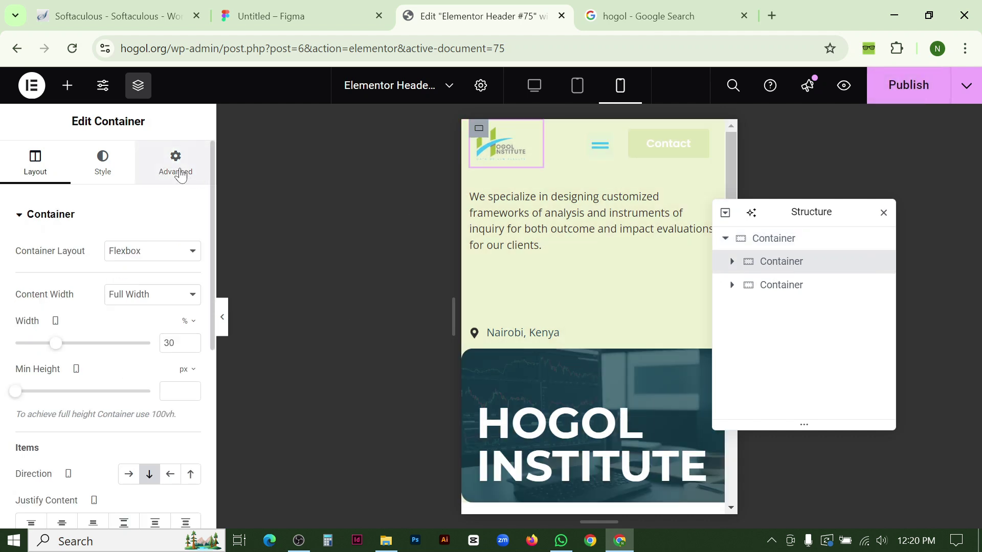
click(176, 164)
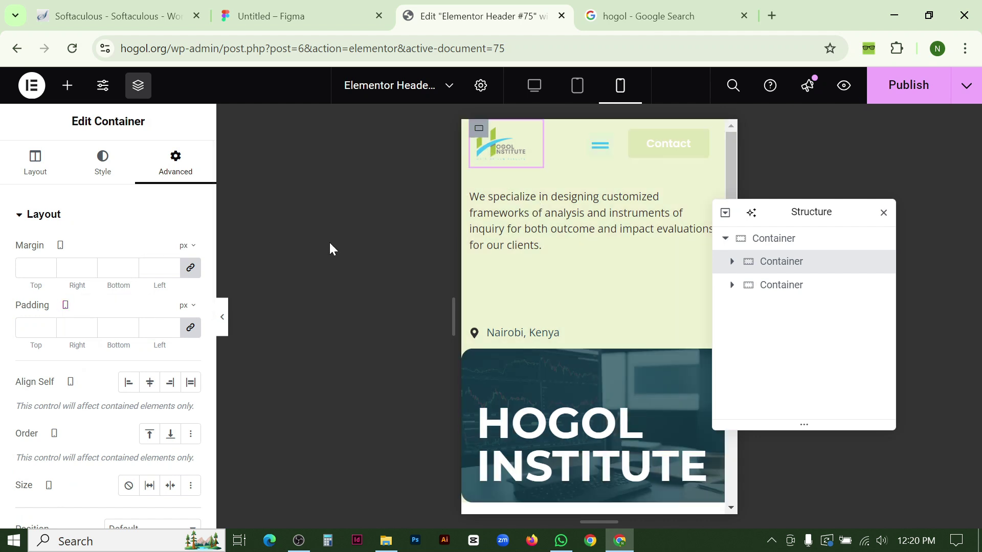
click(190, 327)
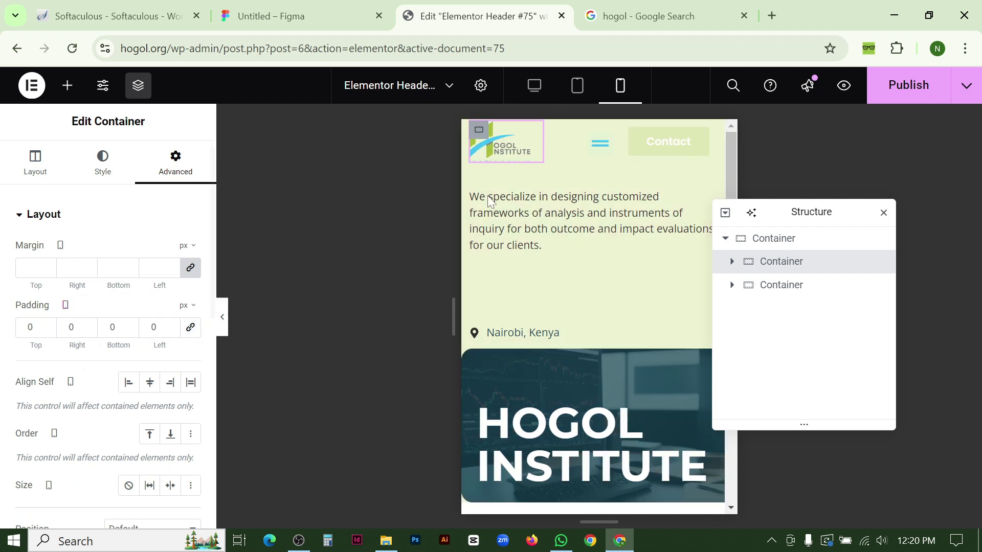
click(223, 317)
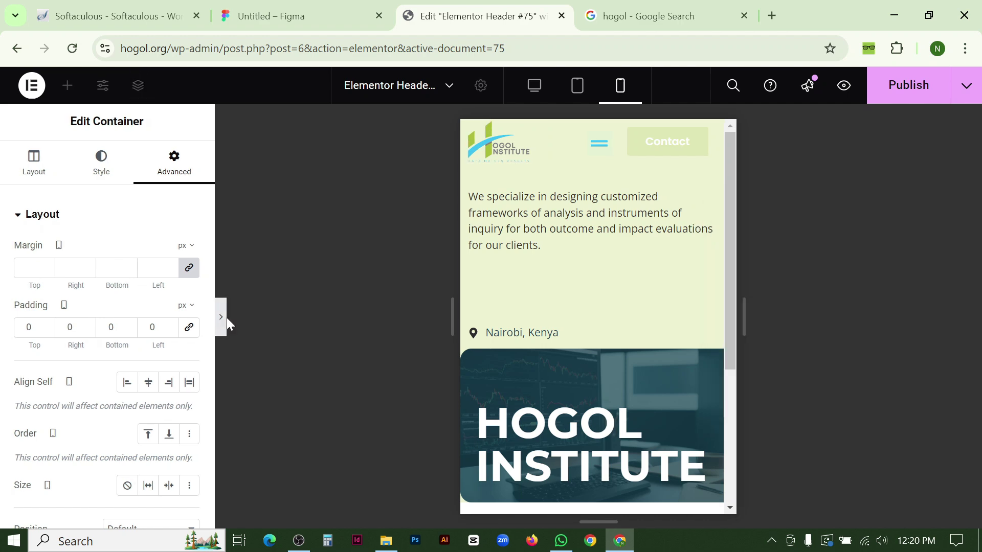
scroll(370, 260, down, 3)
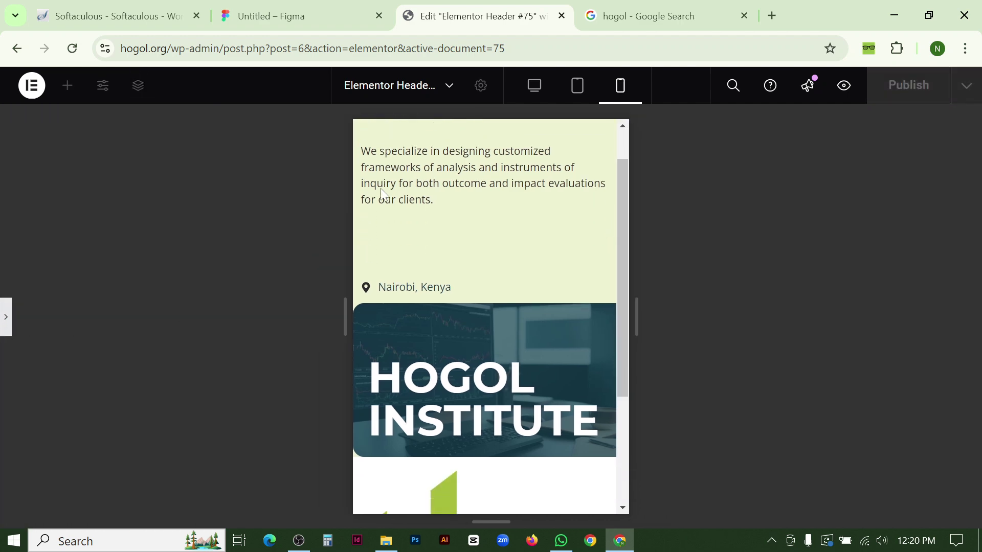
scroll(379, 190, up, 3)
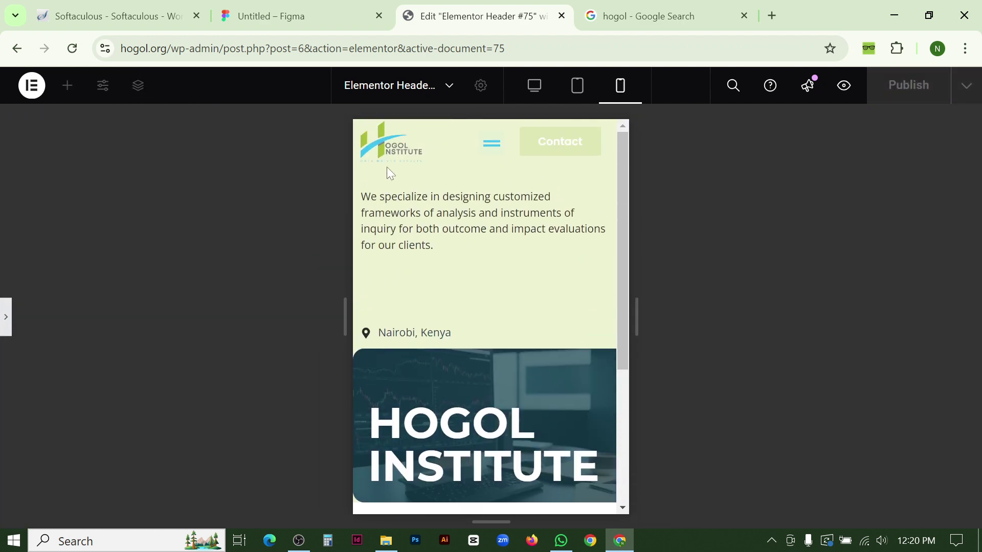
click(6, 317)
Set the header's menu container padding to 0 px and preview the header
click(757, 291)
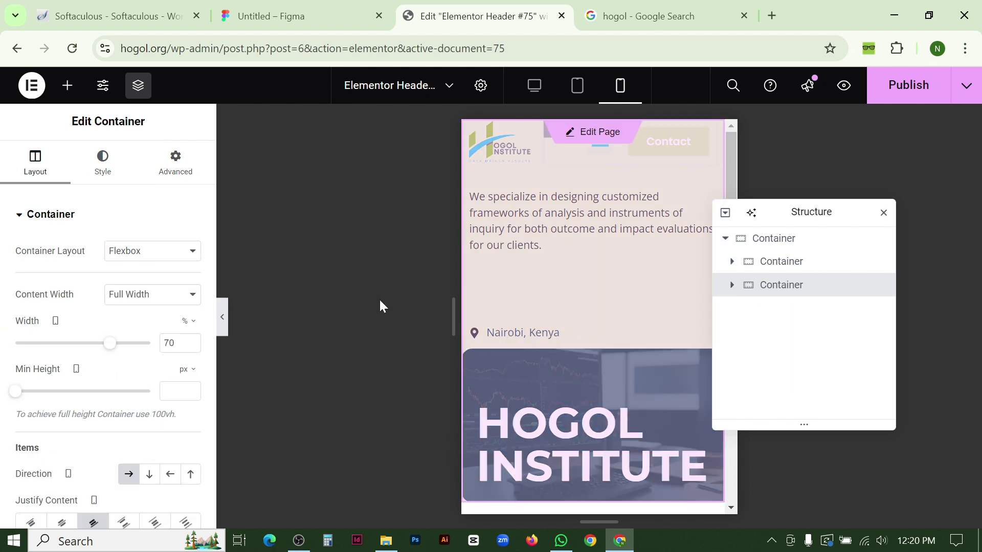
click(175, 161)
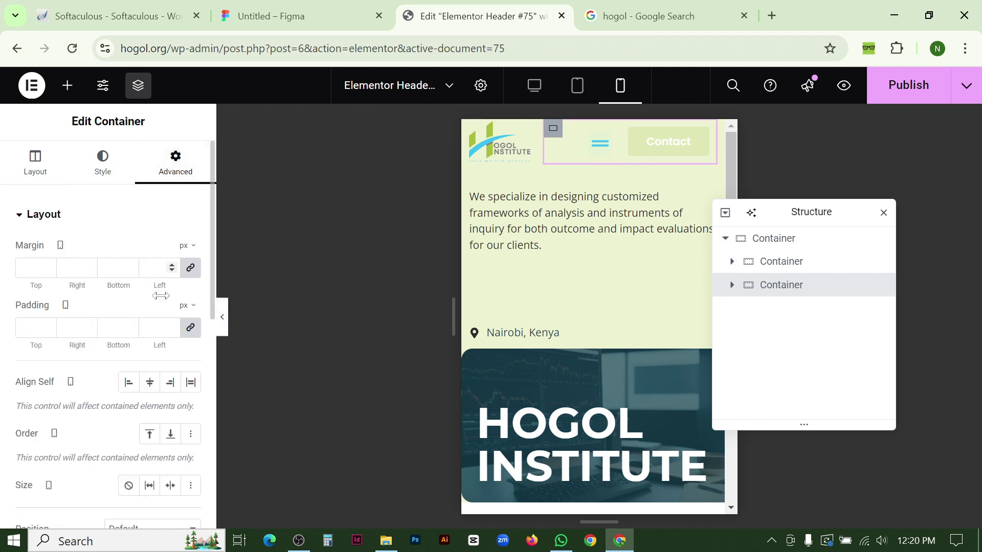
click(190, 328)
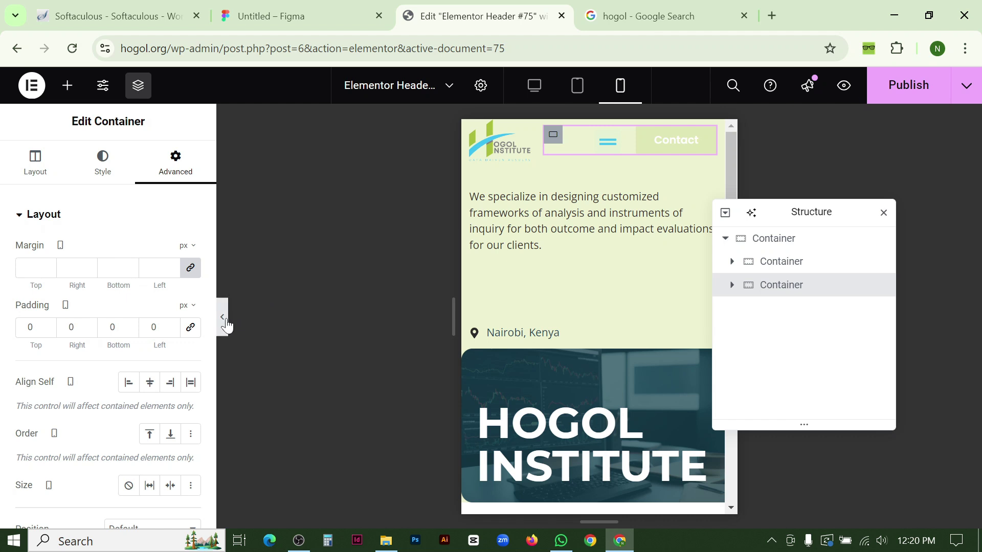
click(222, 317)
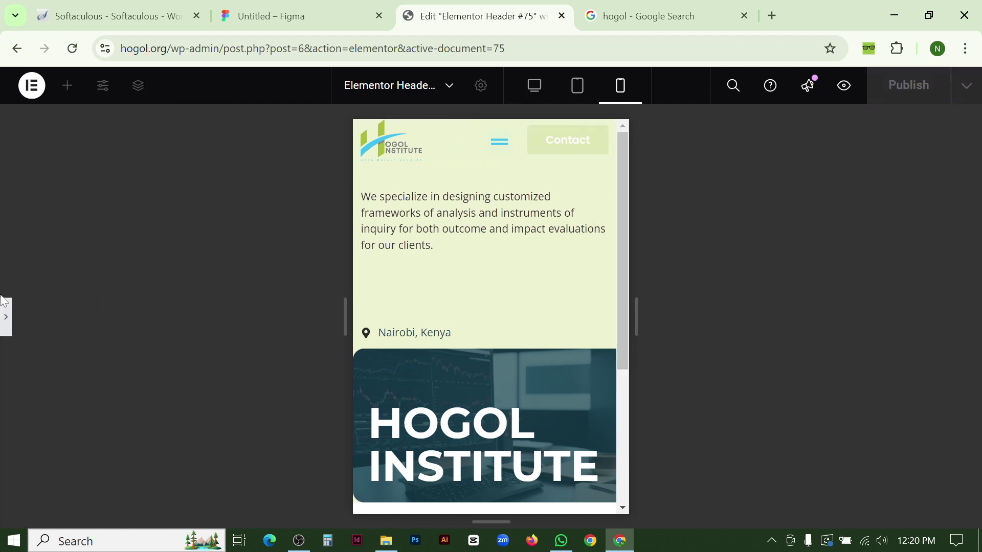
click(3, 317)
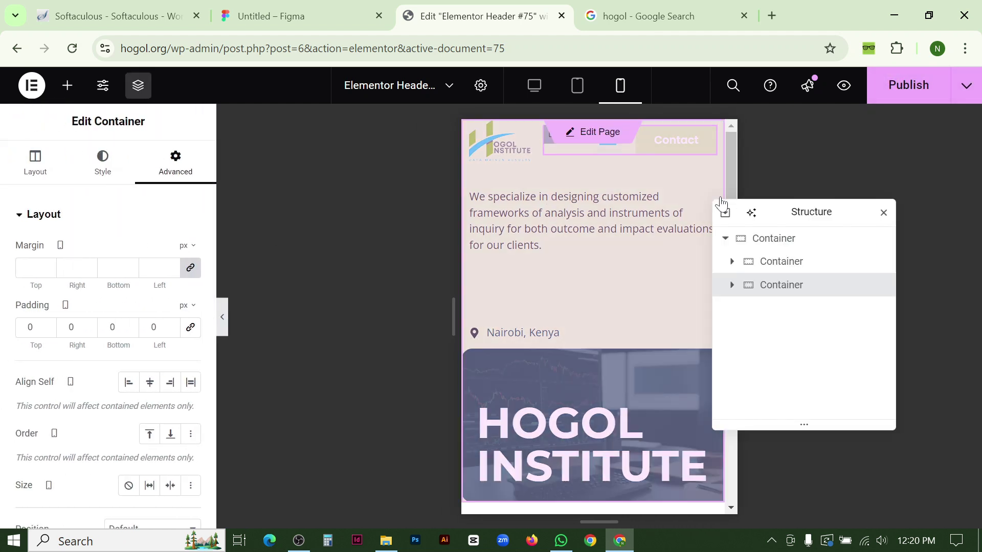
click(222, 318)
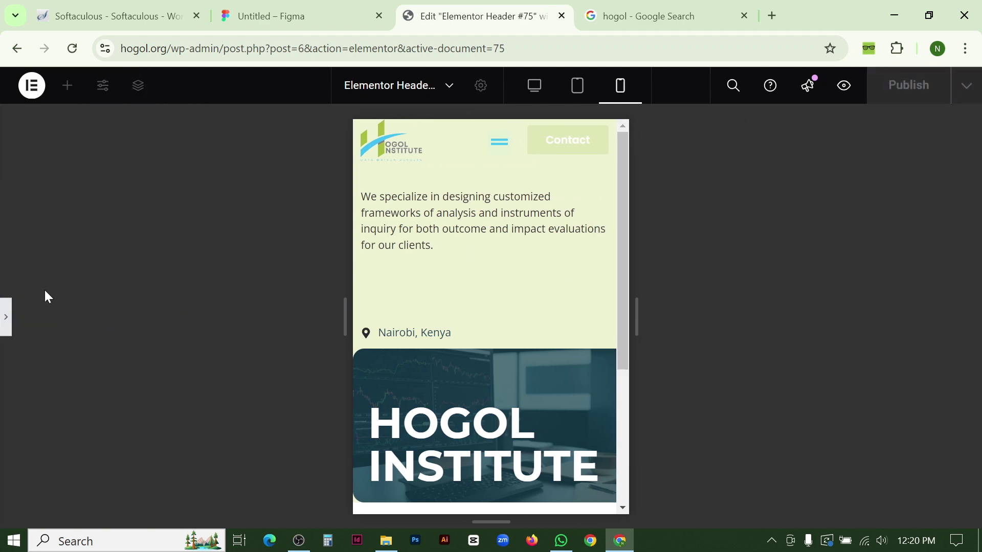
click(6, 317)
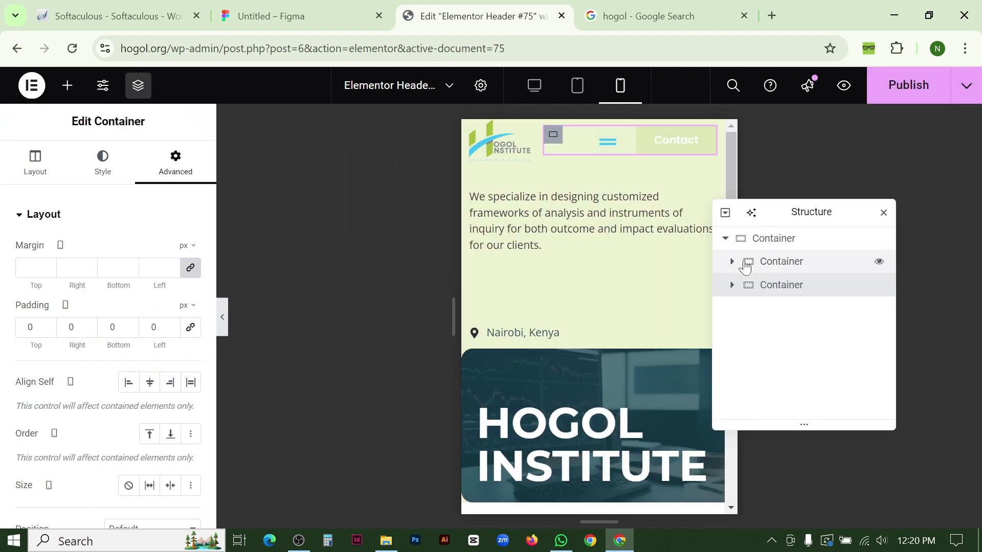
Save the header changes and return to editing the Home page's top container
click(593, 131)
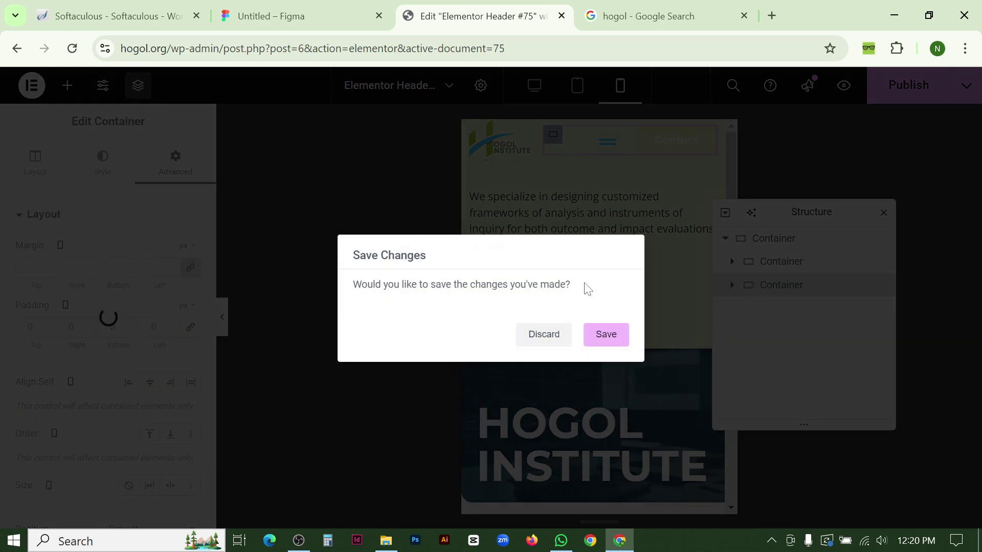
click(605, 334)
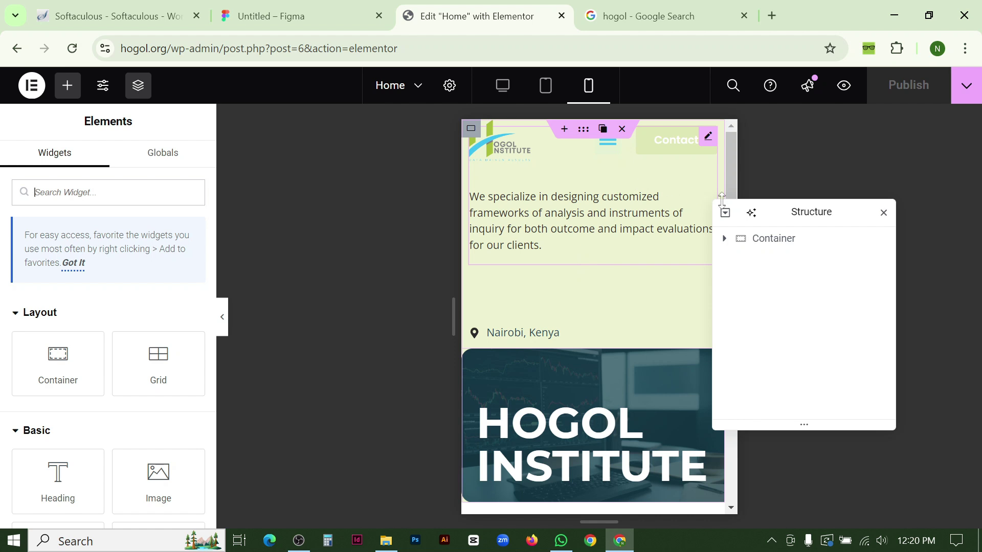
click(753, 249)
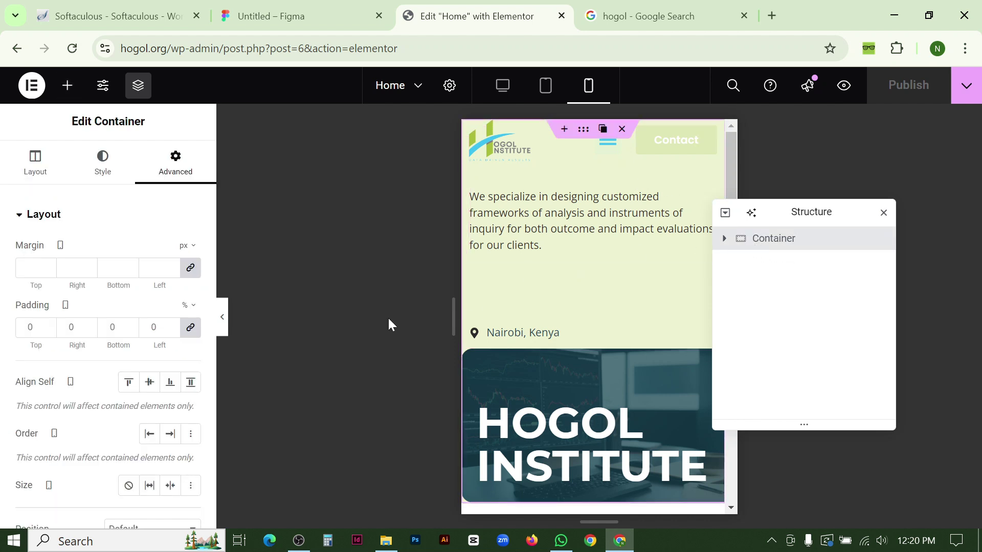
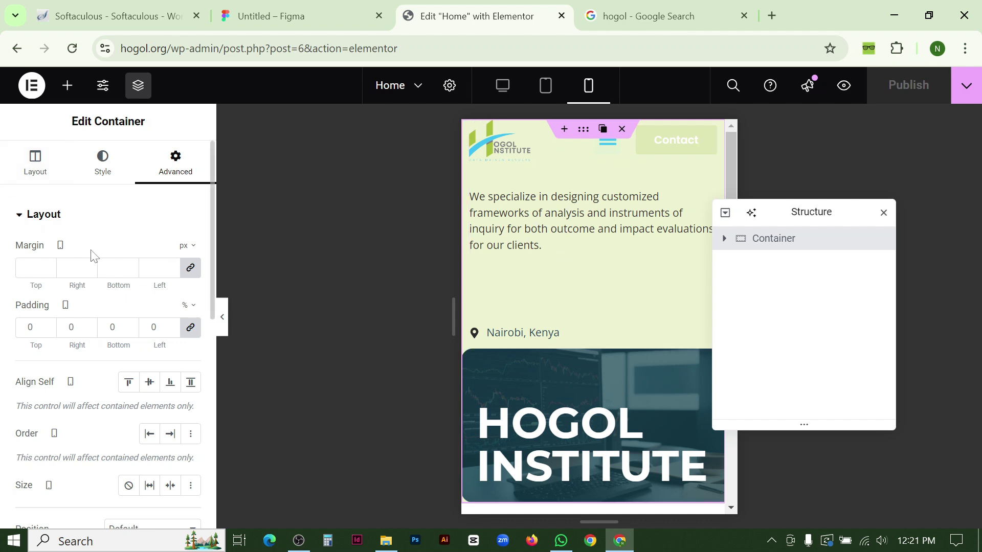
Set the parent container's direction to Row-reversed so the image shows above the intro text
click(47, 181)
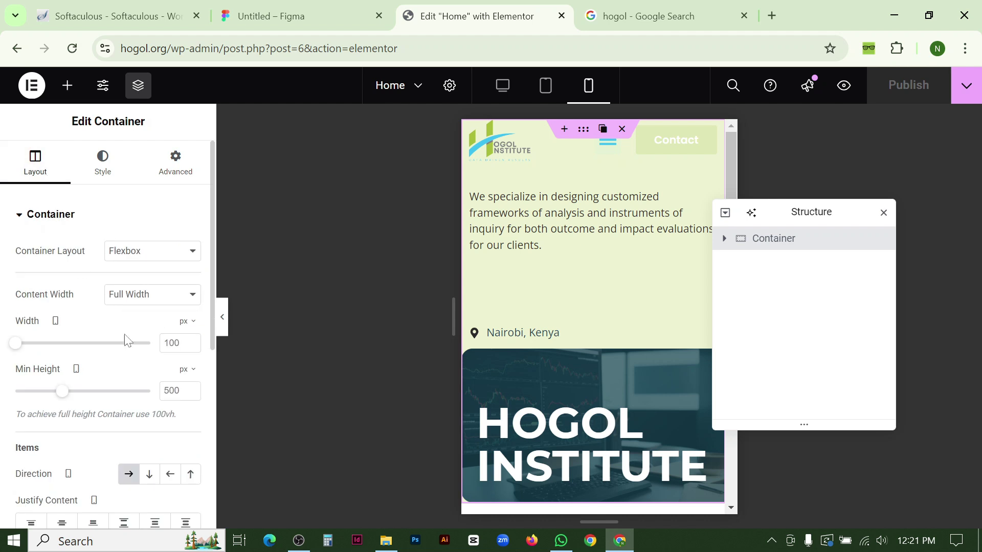
scroll(142, 359, down, 1)
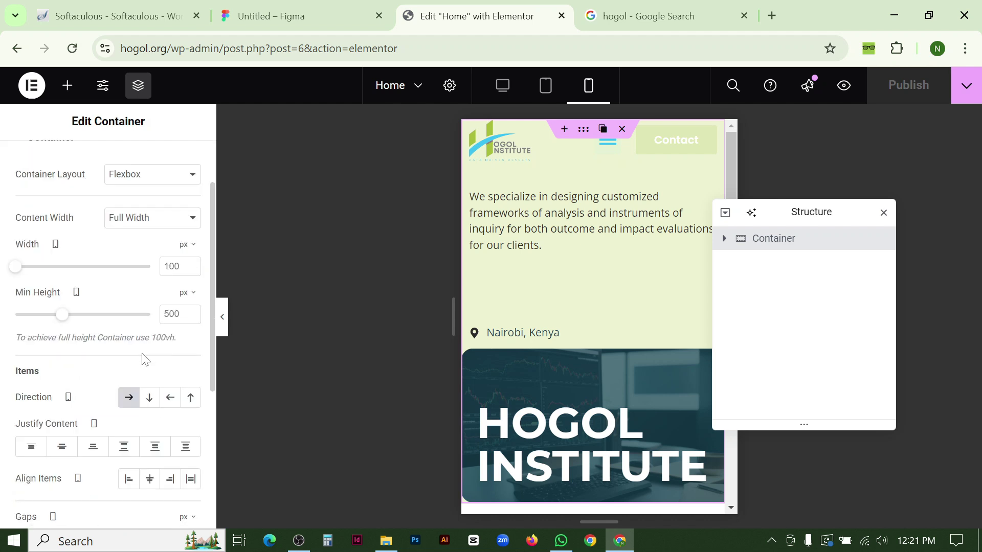
click(171, 402)
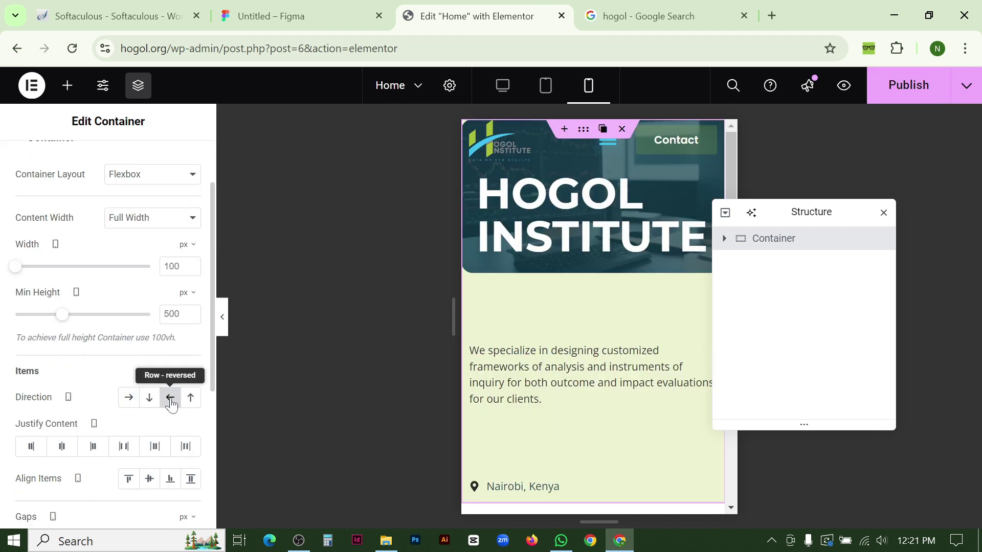
click(222, 320)
click(3, 312)
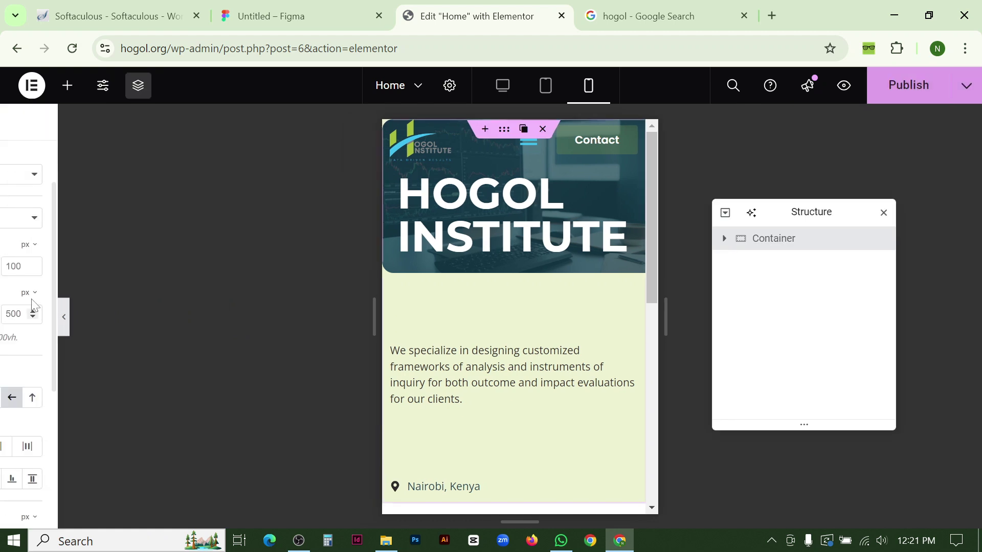
Give the HOGOL INSTITUTE image container a 350 px minimum height
click(725, 239)
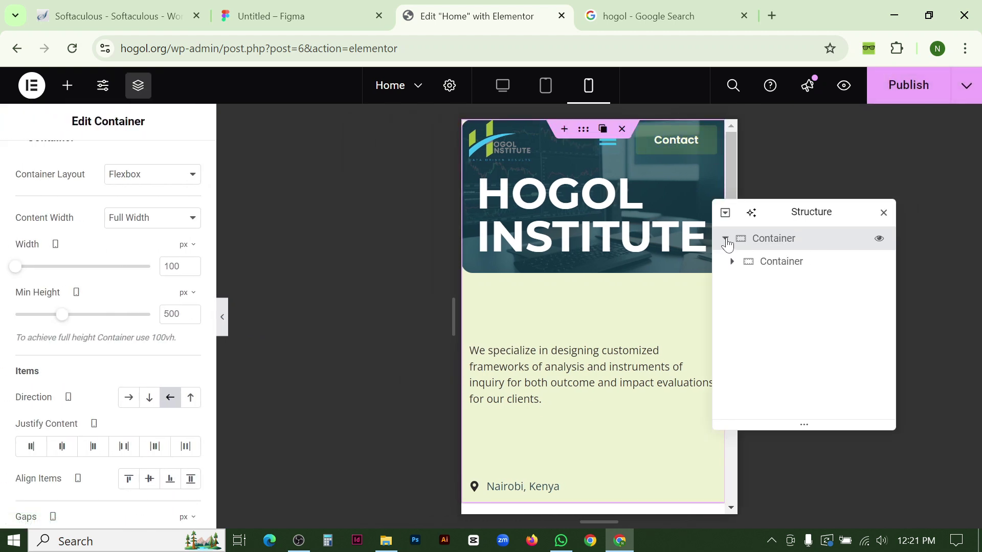
click(754, 261)
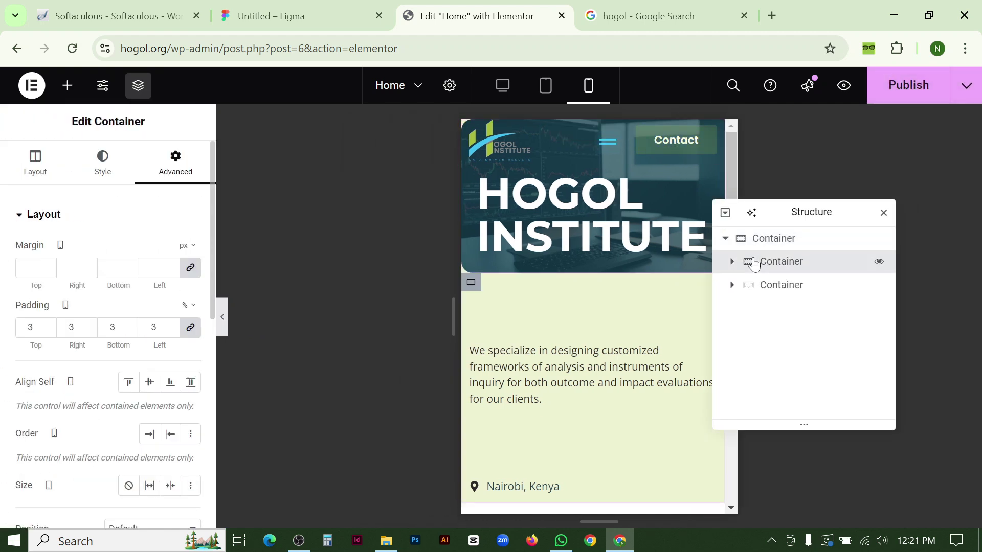
click(772, 287)
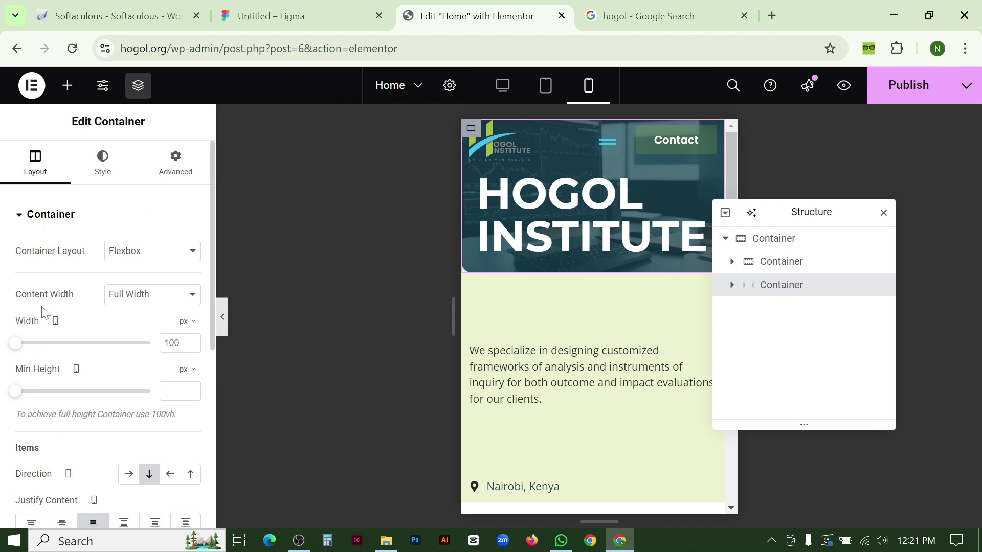
drag(17, 400, 50, 408)
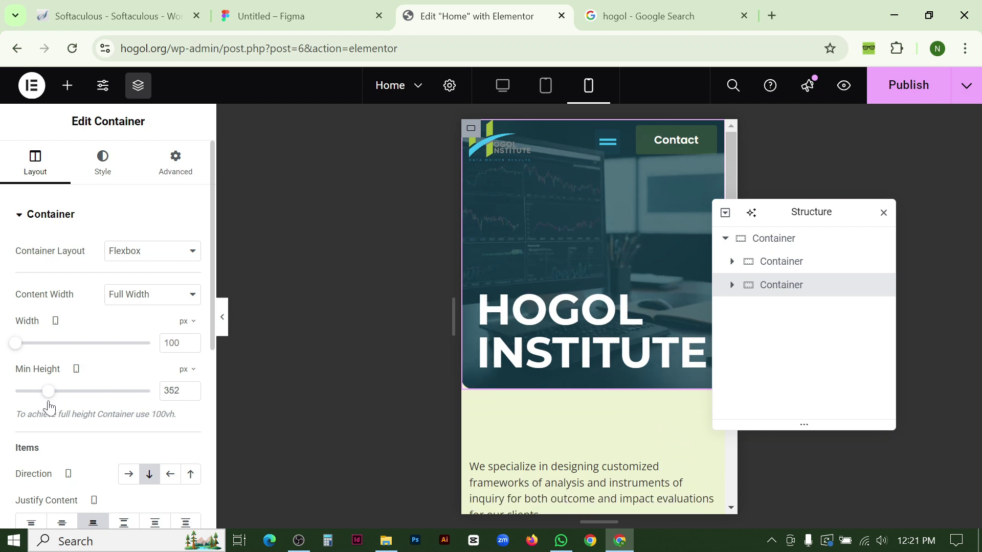
drag(181, 391, 146, 396)
text(350)
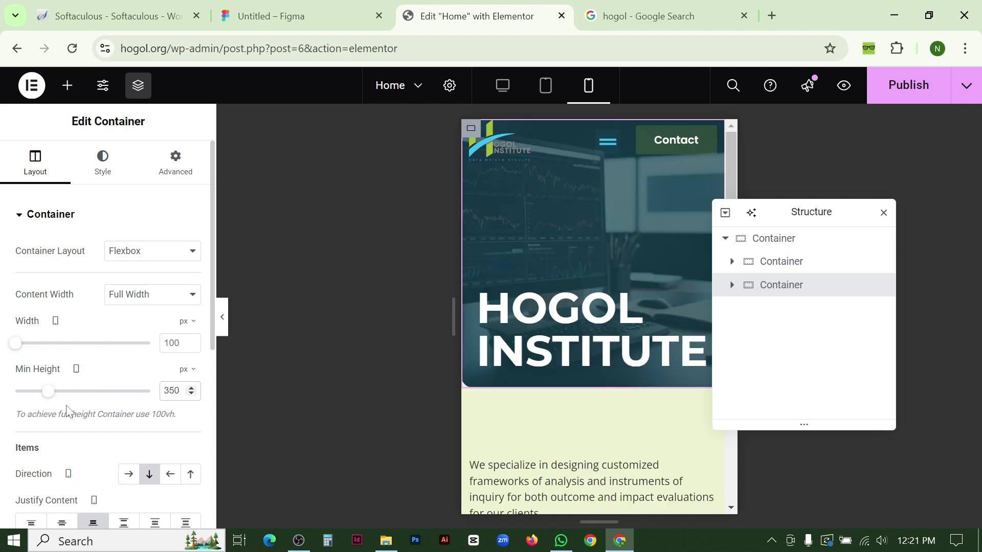
click(781, 271)
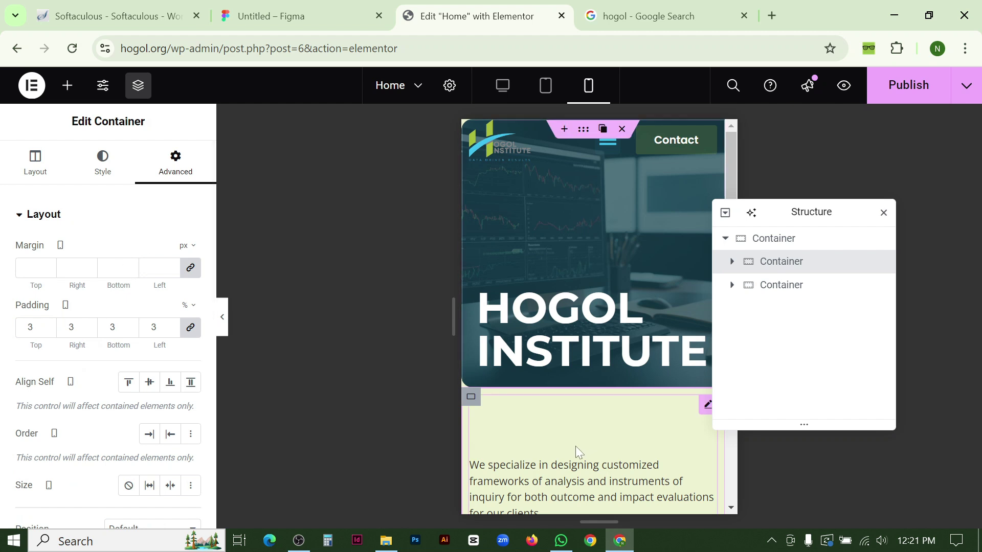
Set the text container's Justify Content to Start
mouse_move(469, 404)
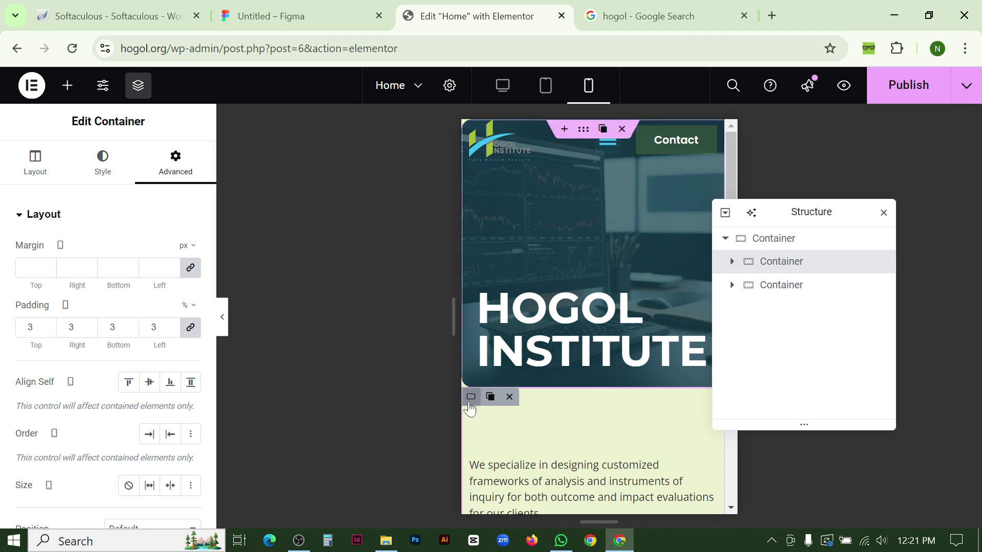
click(45, 174)
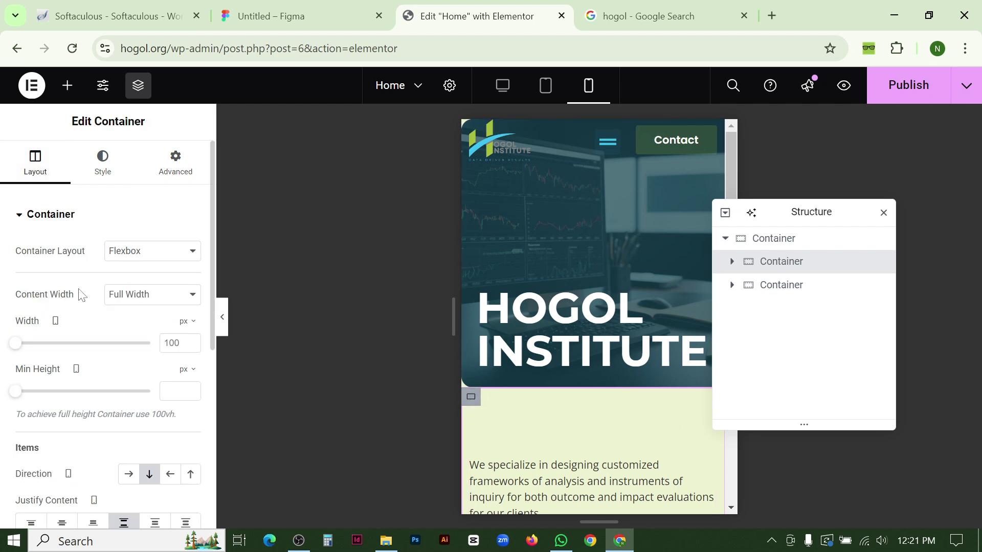
scroll(143, 404, down, 2)
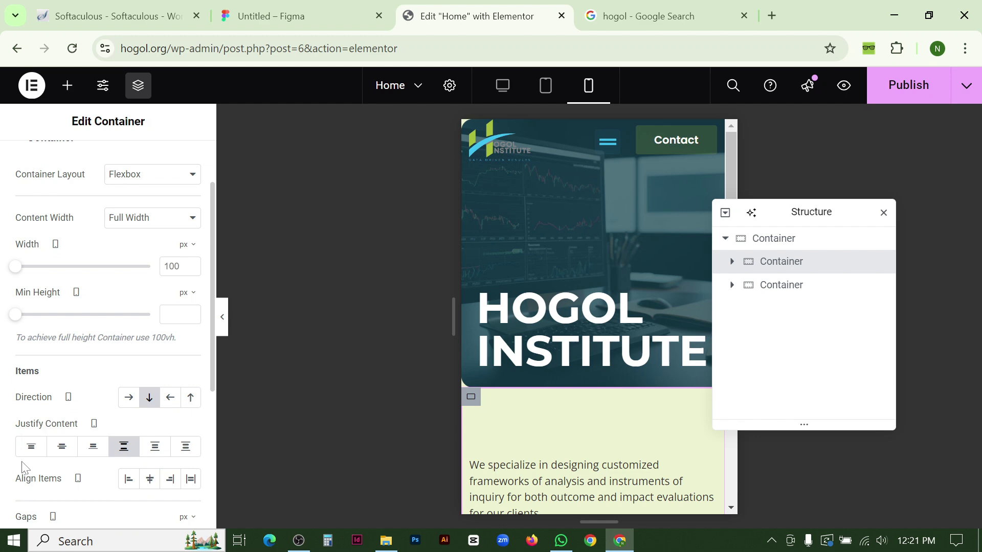
click(31, 448)
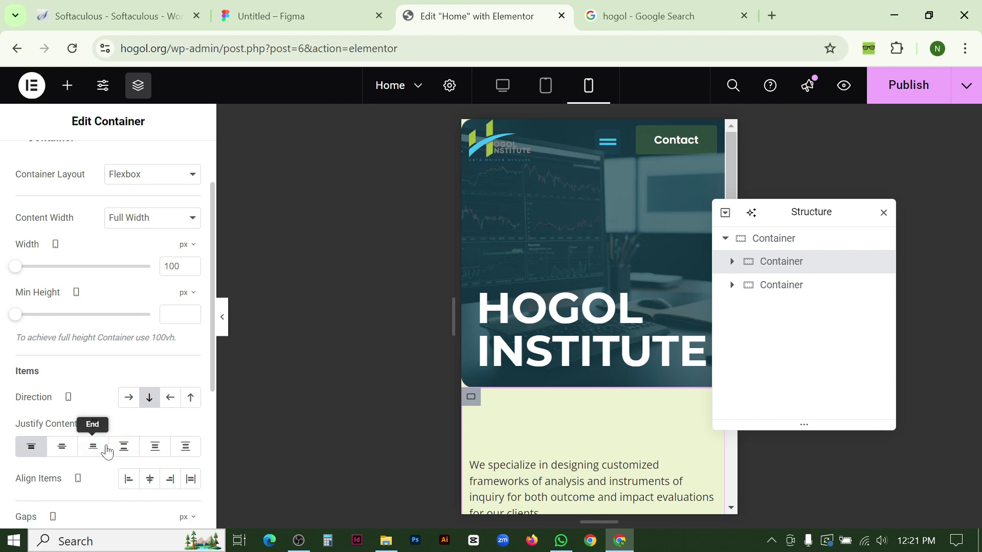
Reduce the intro paragraph's mobile top padding from 25 to 5 and preview it
click(708, 407)
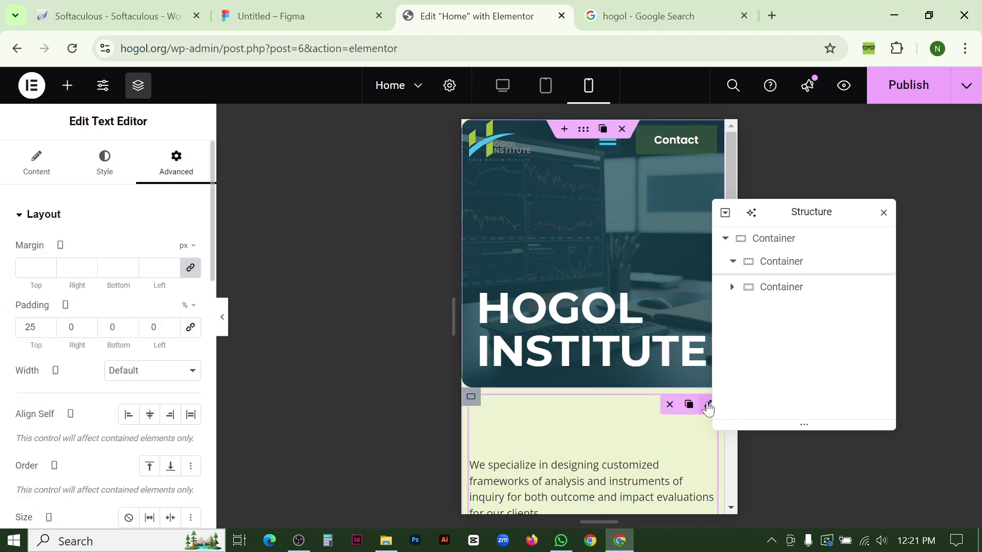
drag(46, 327, 13, 338)
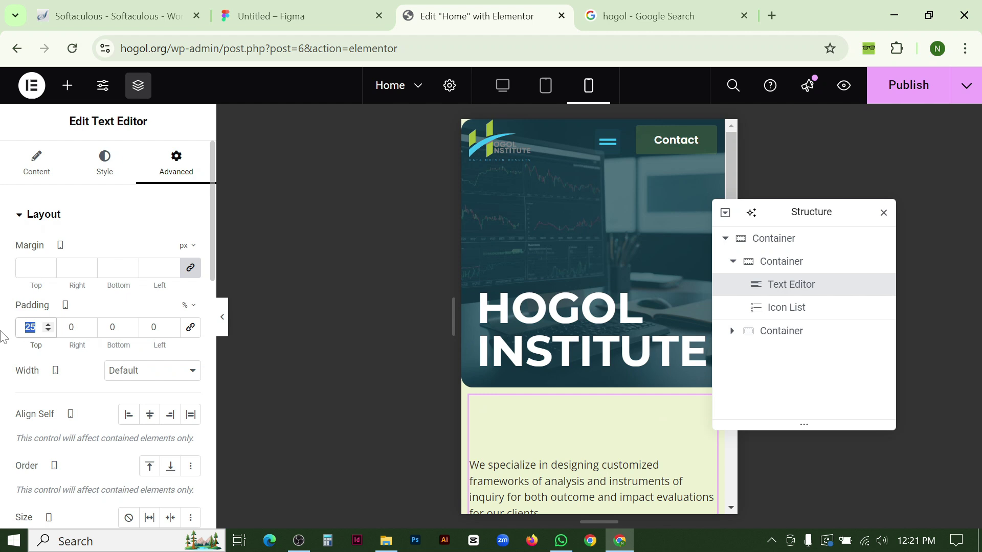
text(5)
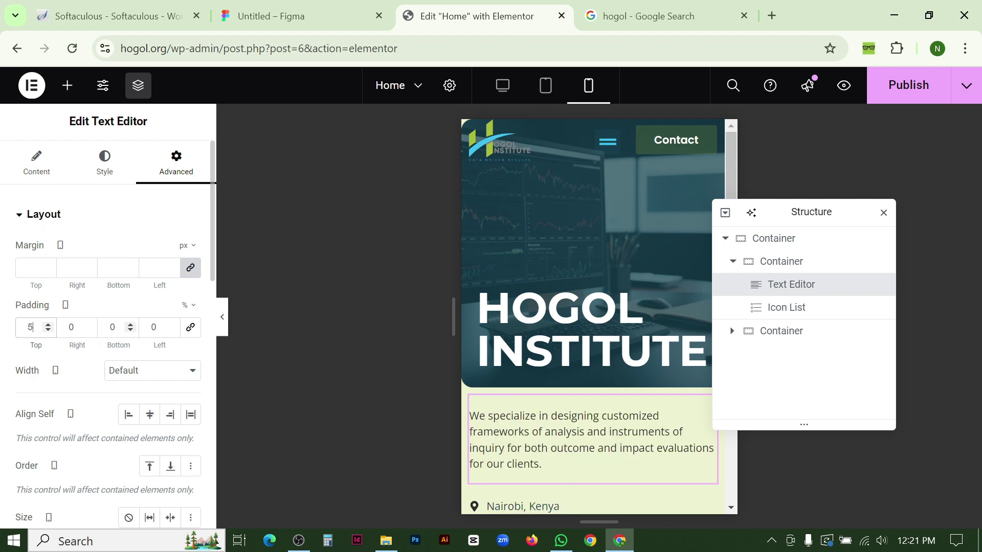
click(221, 322)
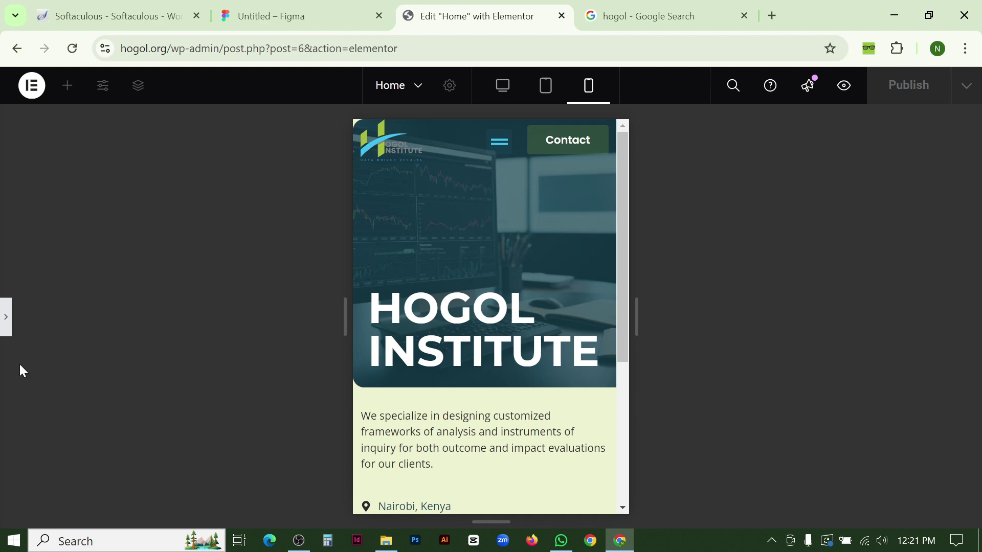
click(6, 317)
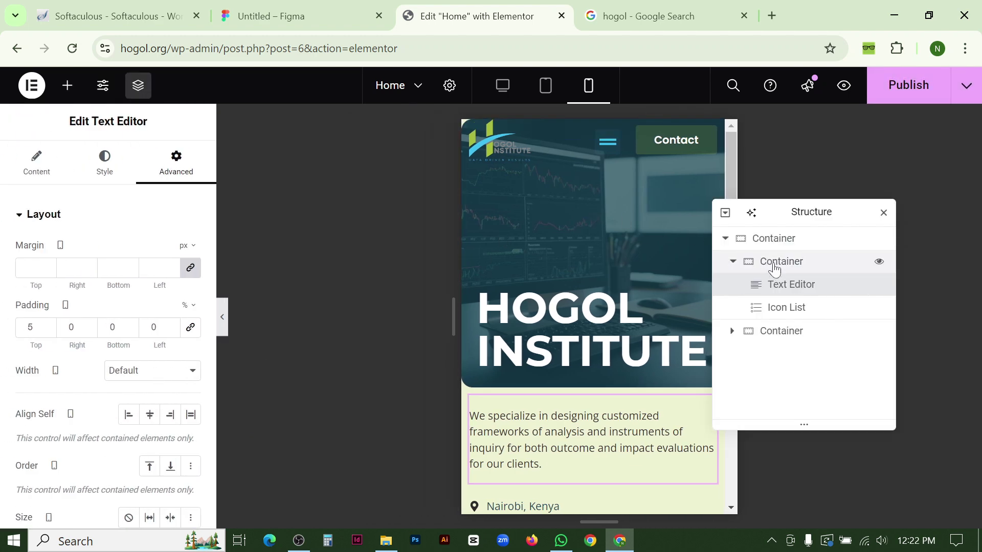
Open the Border settings in the image container's Style tab and preview the banner
click(765, 264)
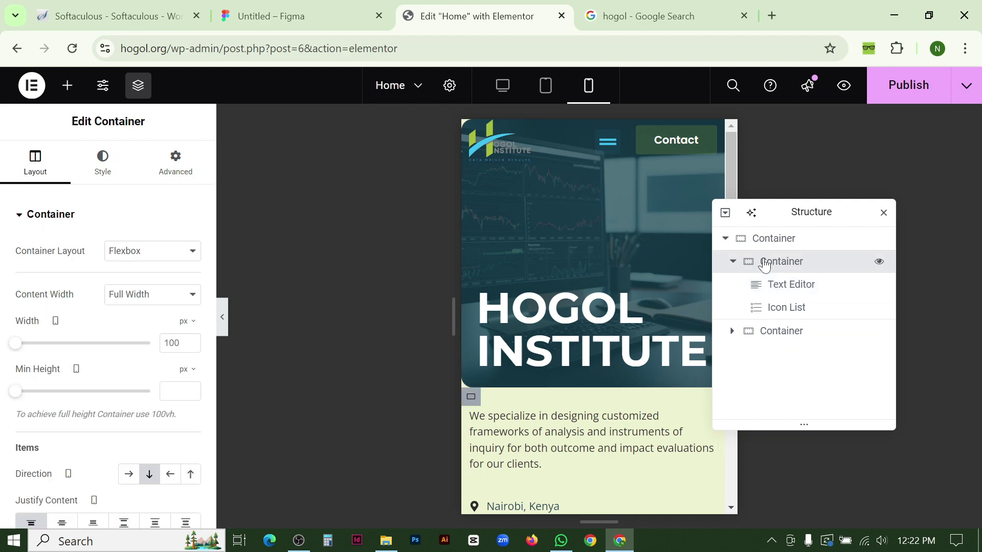
click(770, 337)
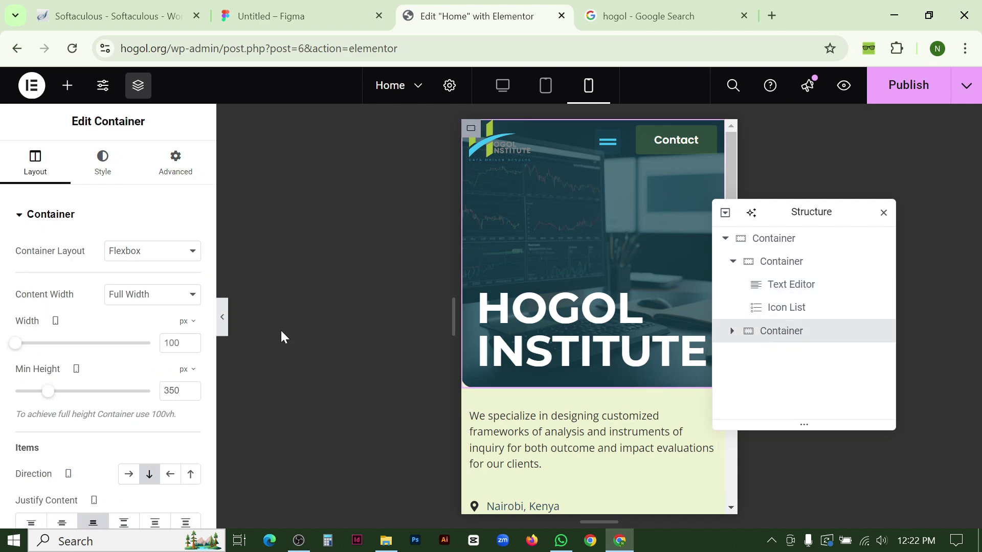
click(175, 159)
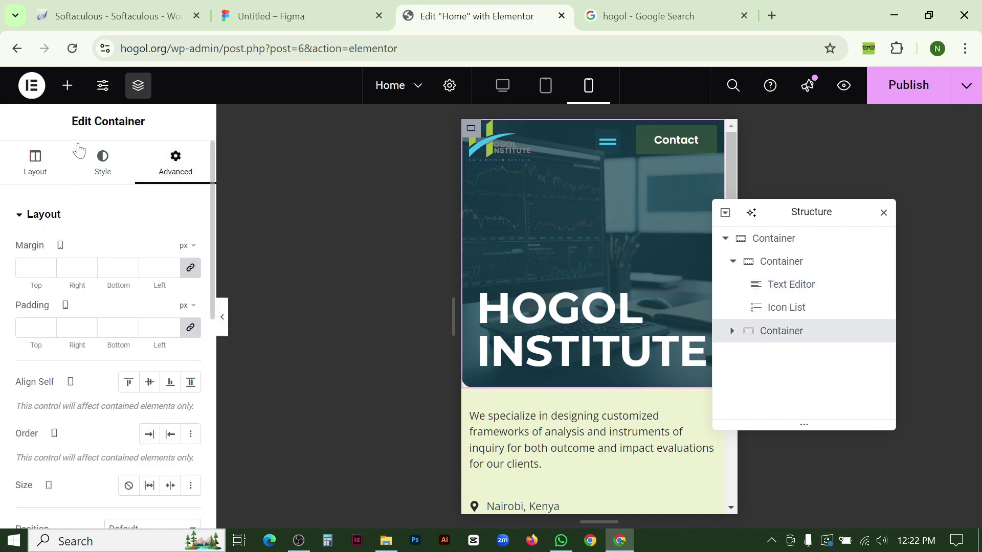
click(102, 162)
scroll(89, 312, down, 5)
scroll(88, 310, up, 1)
scroll(91, 317, down, 1)
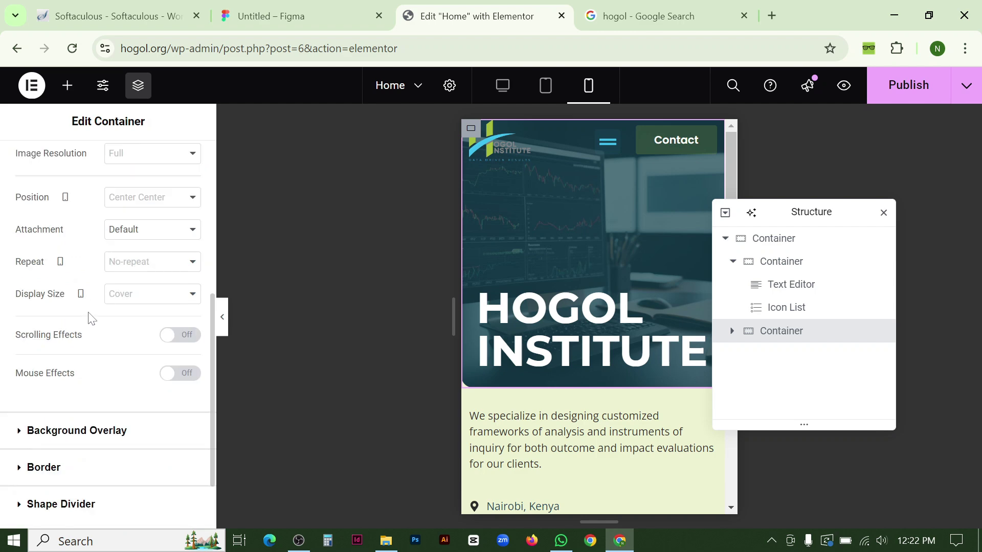
scroll(87, 327, down, 2)
click(43, 391)
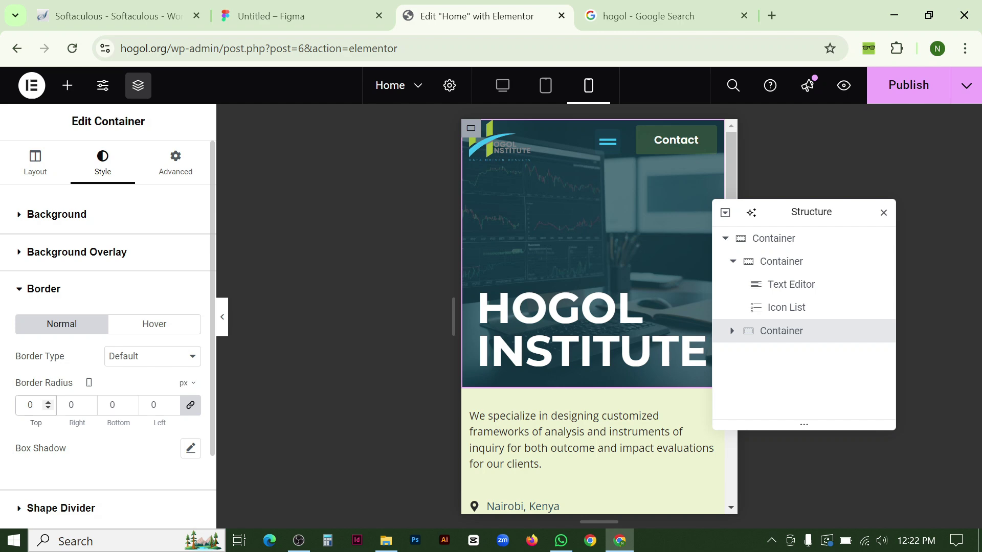
click(225, 319)
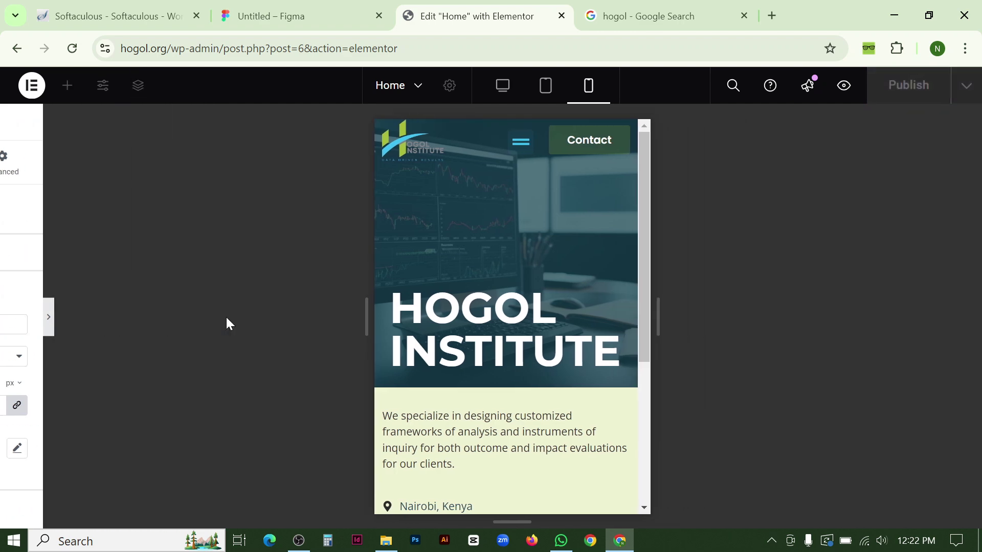
scroll(551, 353, down, 3)
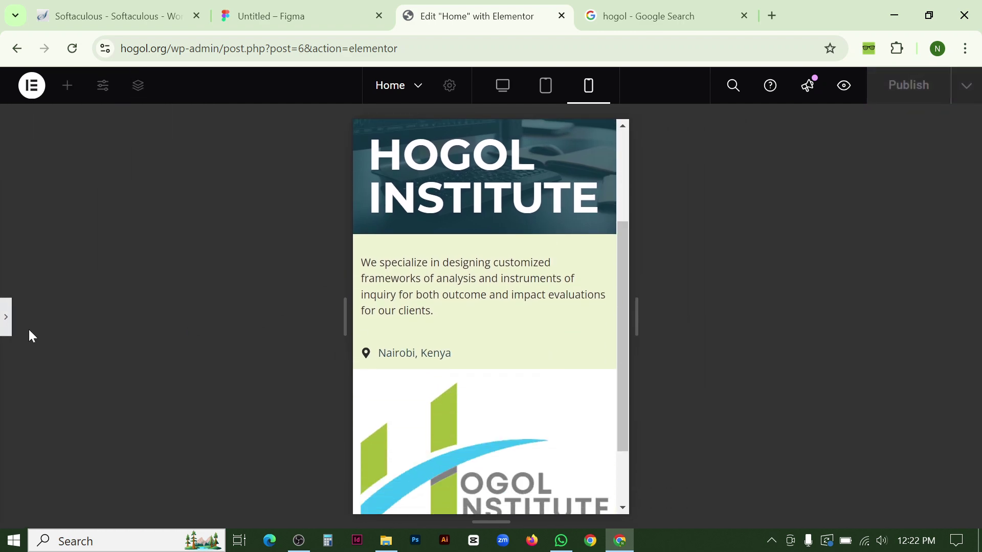
click(6, 318)
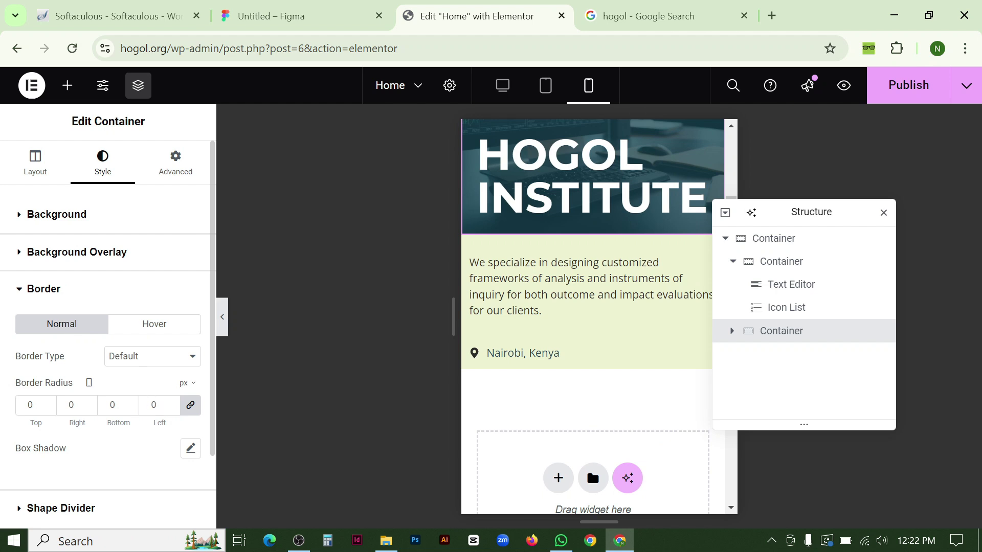
Unlink the border radius and set 0 top, 0 right, 15 bottom, 15 left px
drag(118, 406, 89, 407)
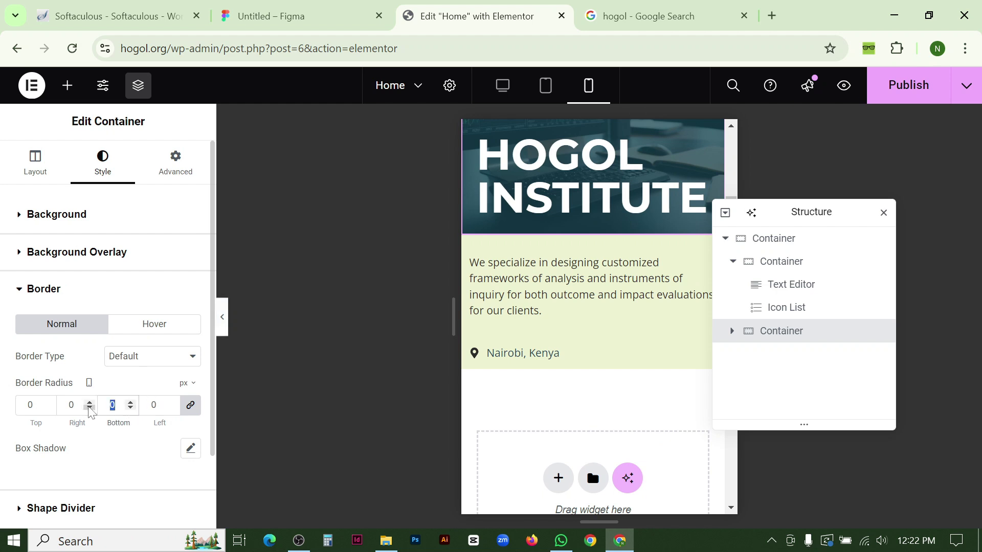
text(15)
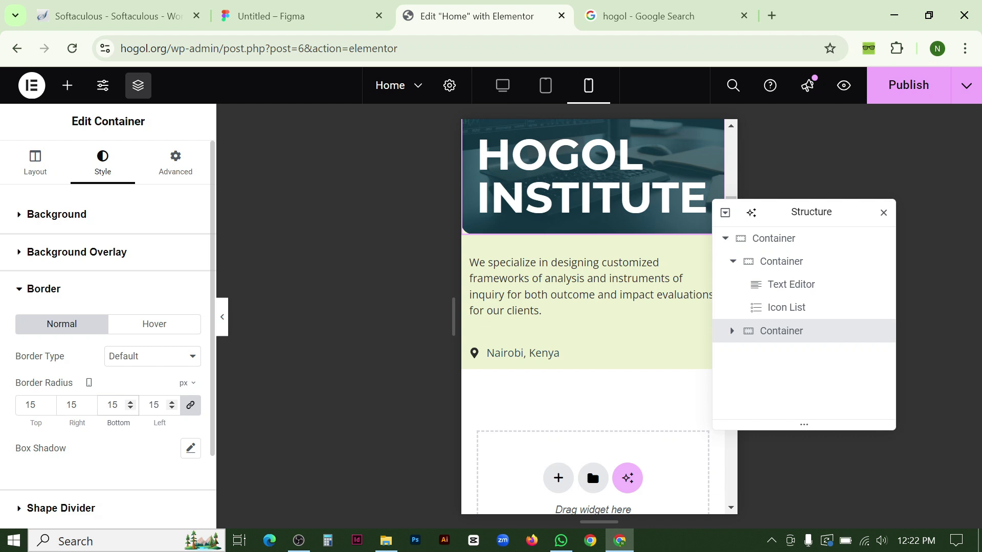
drag(121, 406, 88, 406)
text(0)
click(186, 410)
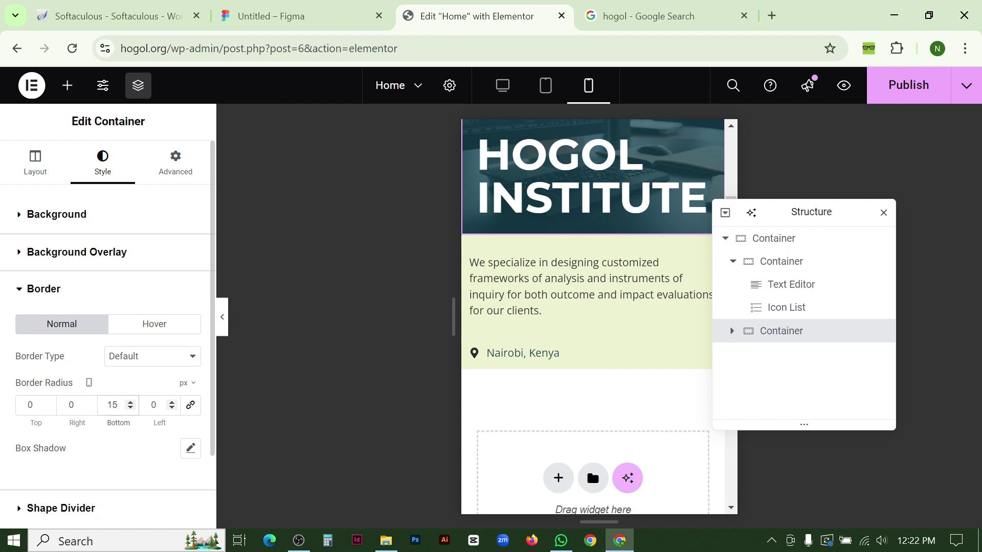
scroll(537, 317, down, 2)
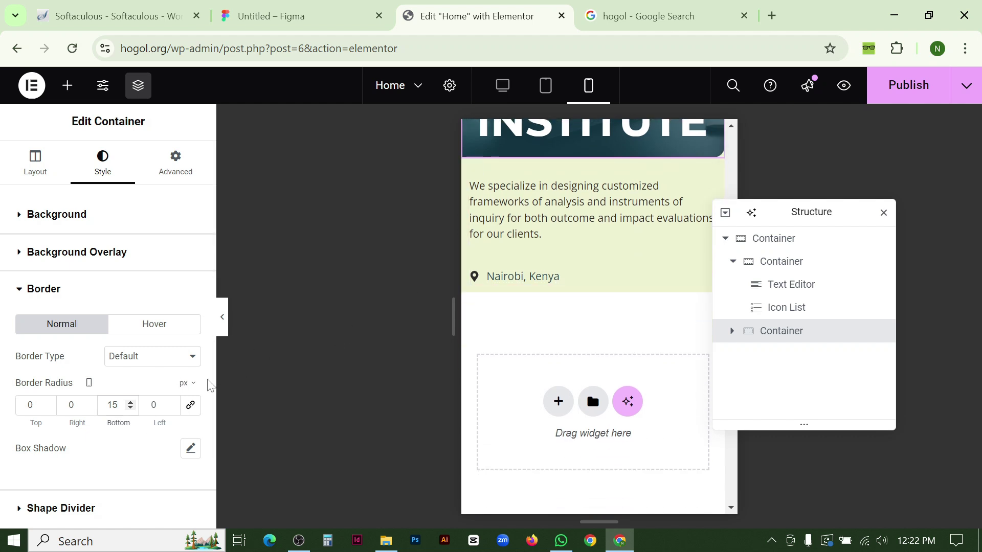
double_click(72, 405)
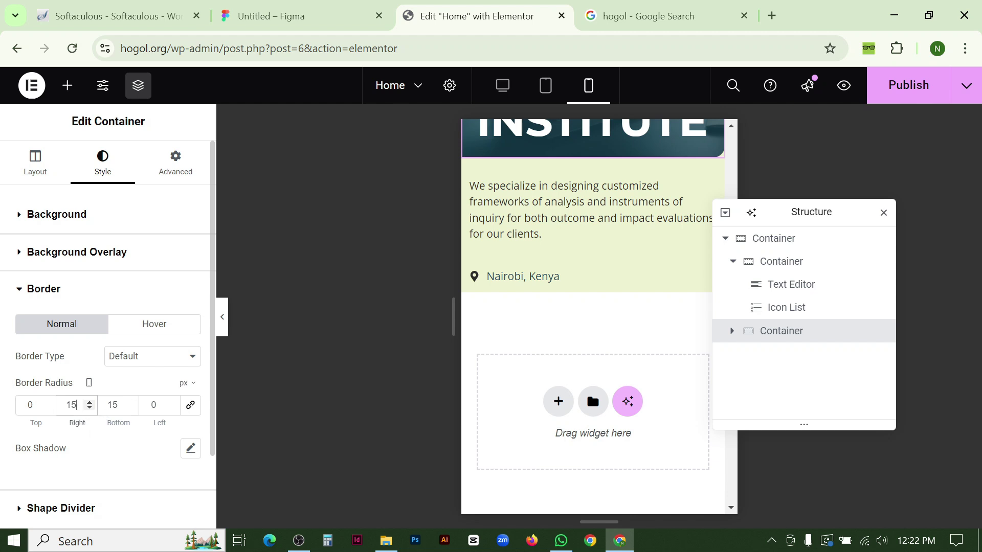
scroll(575, 256, up, 5)
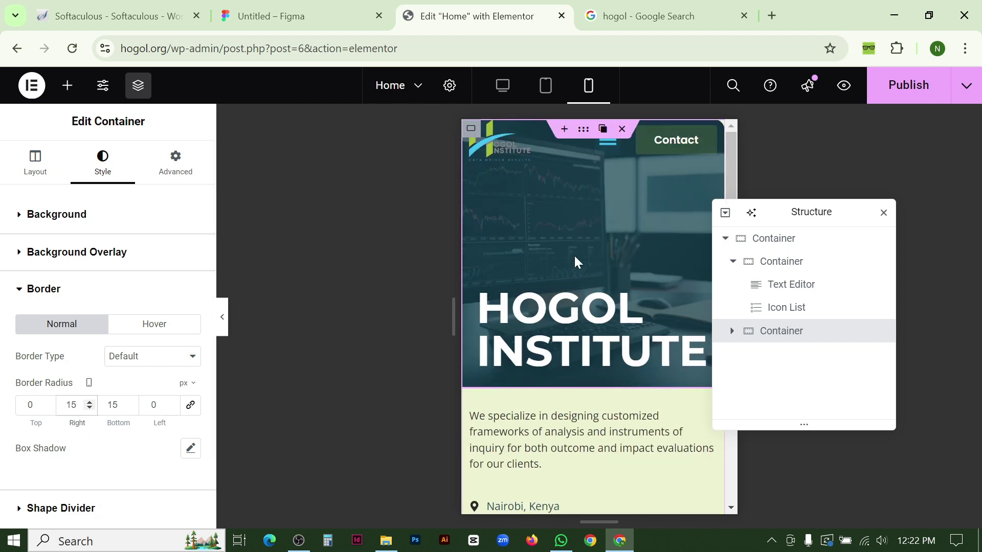
drag(77, 405, 48, 406)
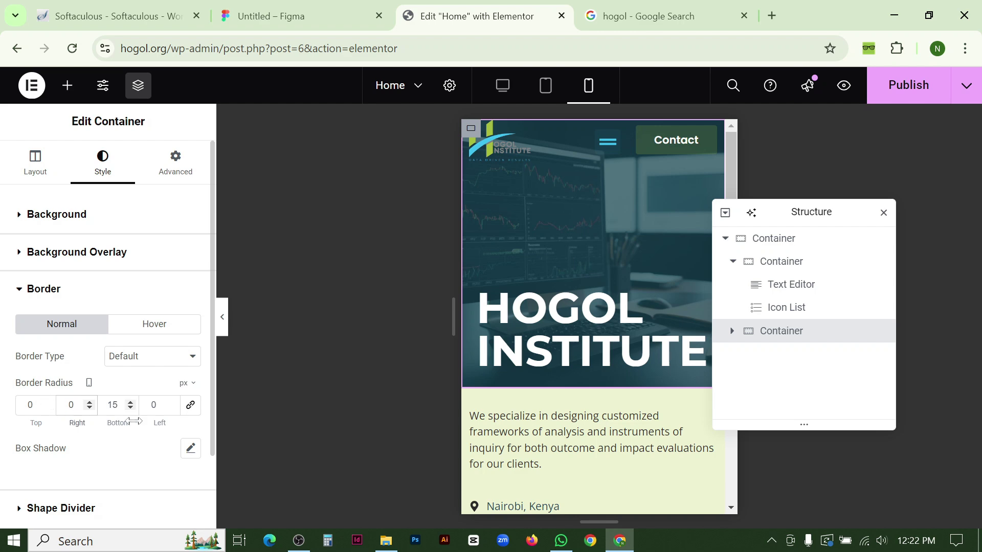
drag(160, 405, 133, 407)
Preview the mobile hero banner with the editing panels hidden
click(222, 317)
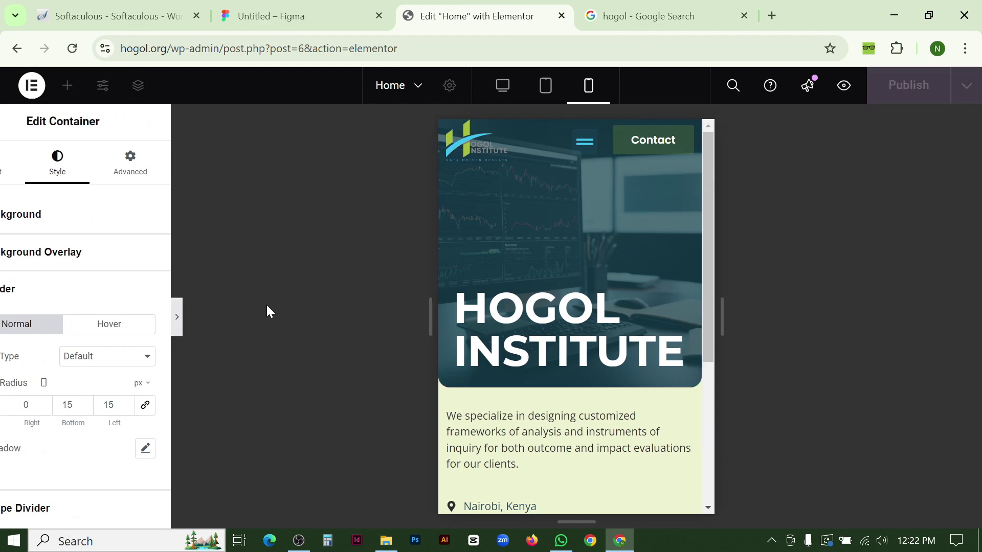
scroll(502, 399, down, 1)
scroll(498, 378, up, 1)
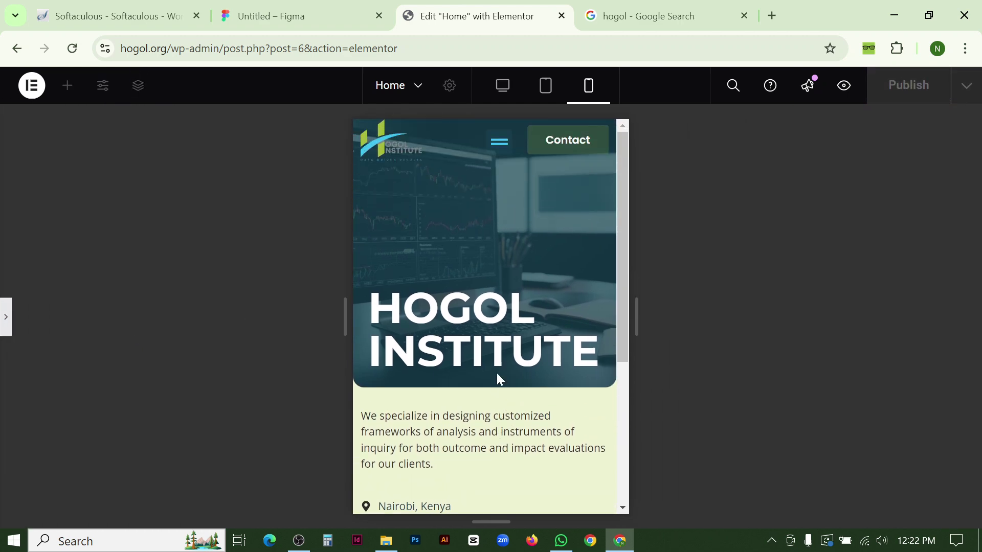
scroll(455, 402, down, 3)
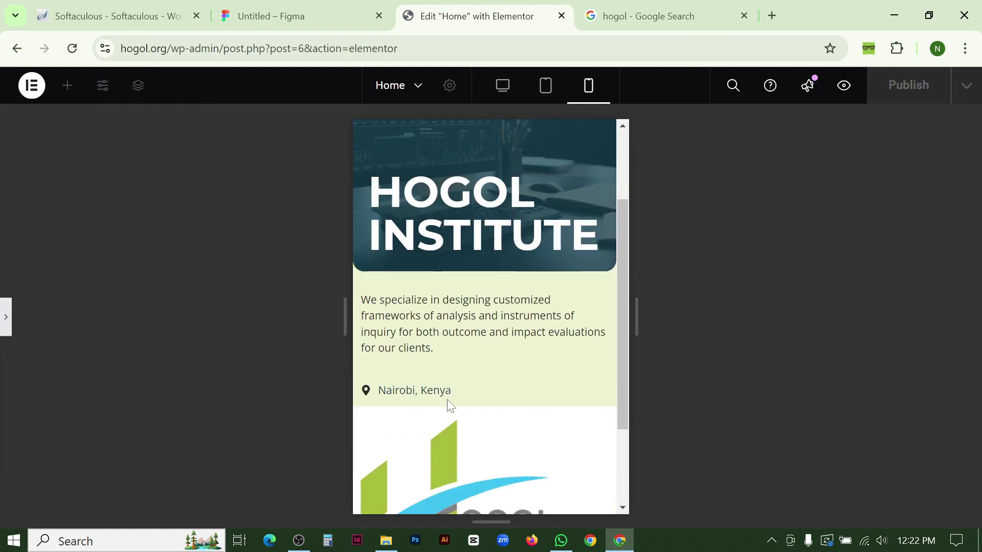
click(4, 317)
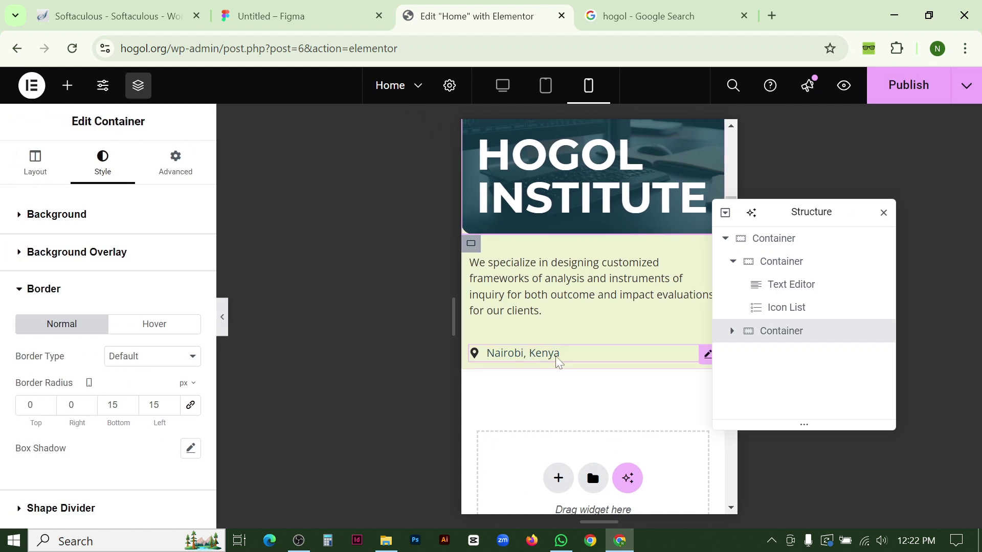
click(222, 317)
scroll(563, 389, up, 3)
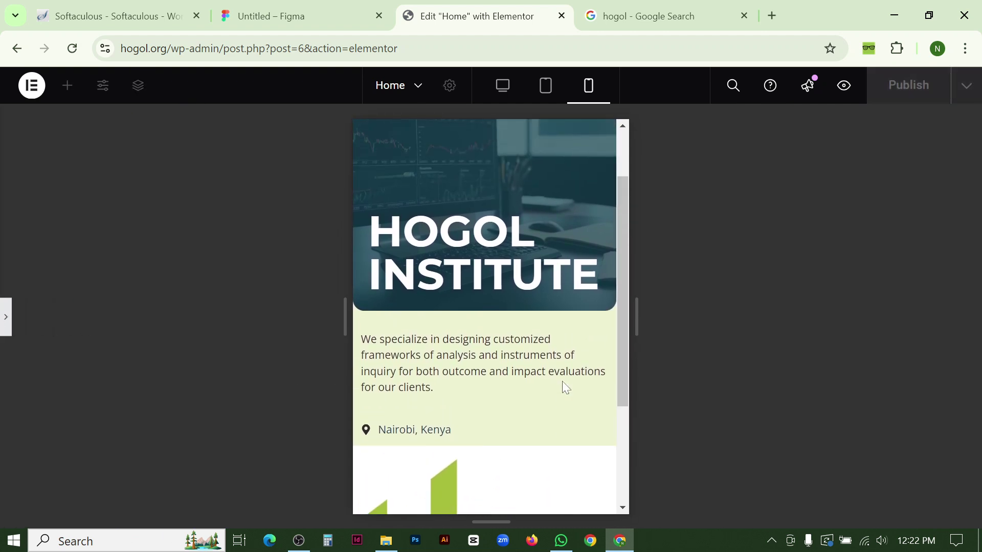
click(4, 327)
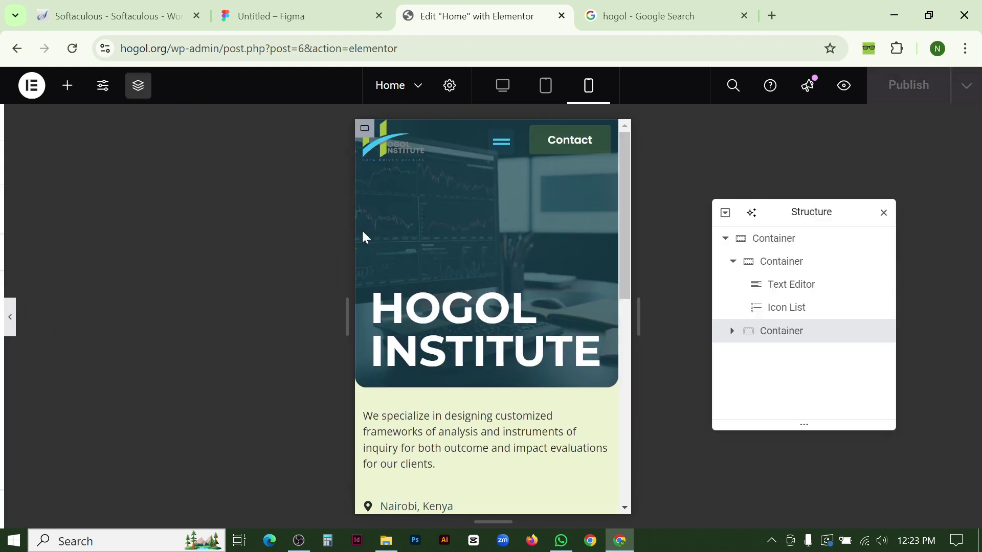
Lower the hero banner container's minimum height to 320 px and preview it
click(790, 265)
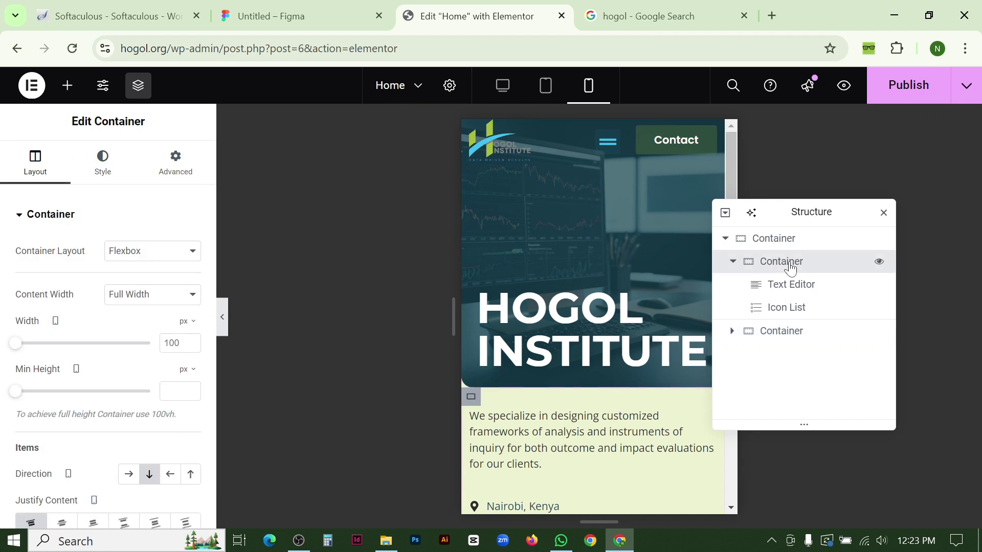
click(778, 333)
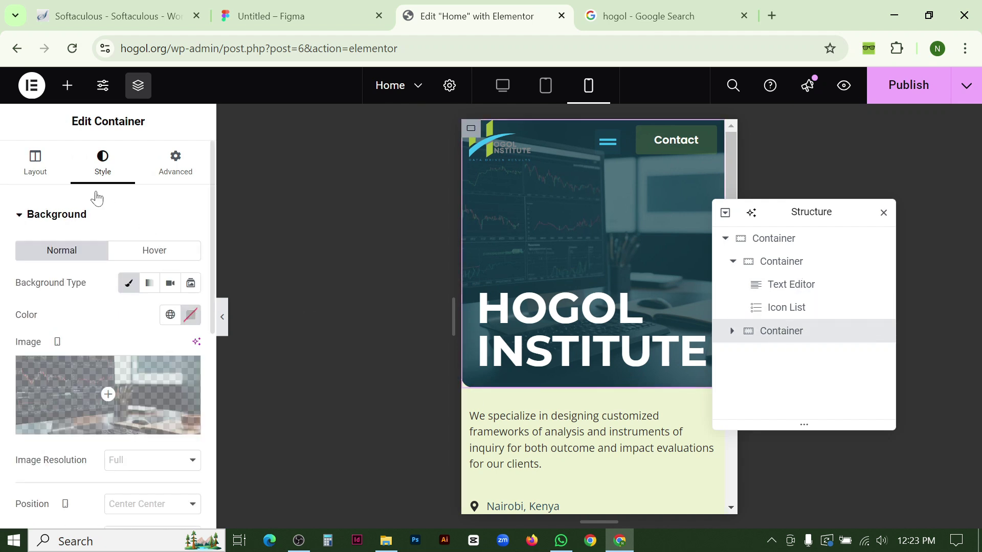
click(36, 159)
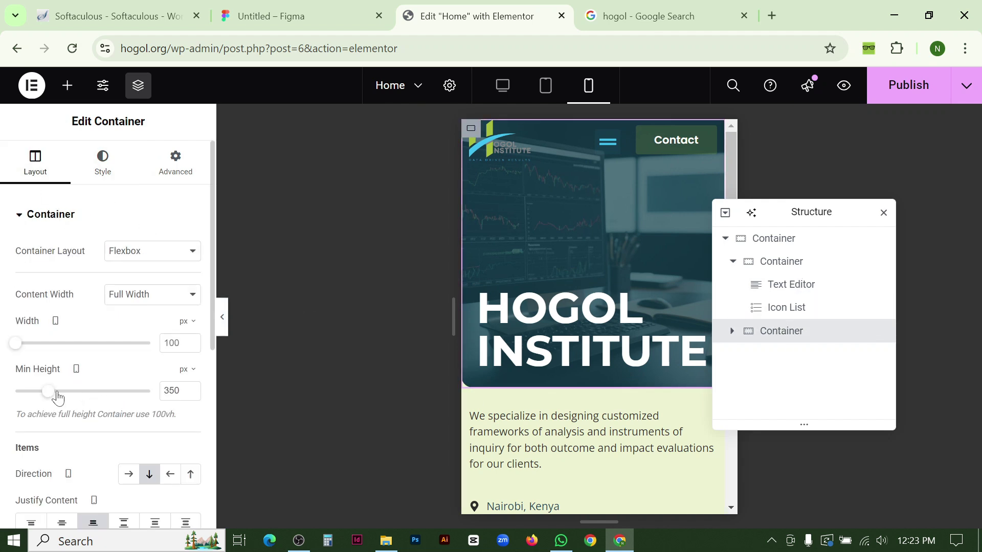
drag(48, 392, 46, 392)
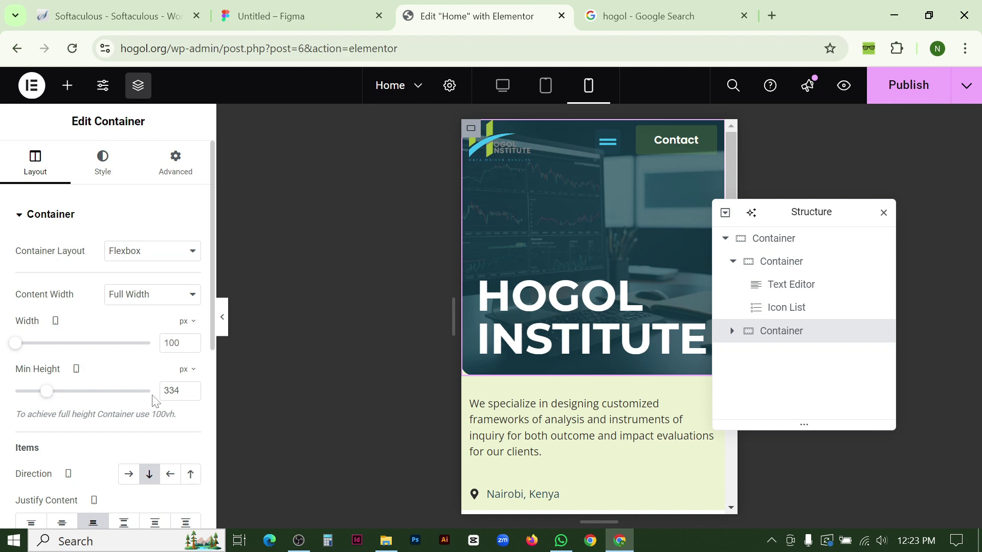
drag(184, 392, 90, 394)
text(320)
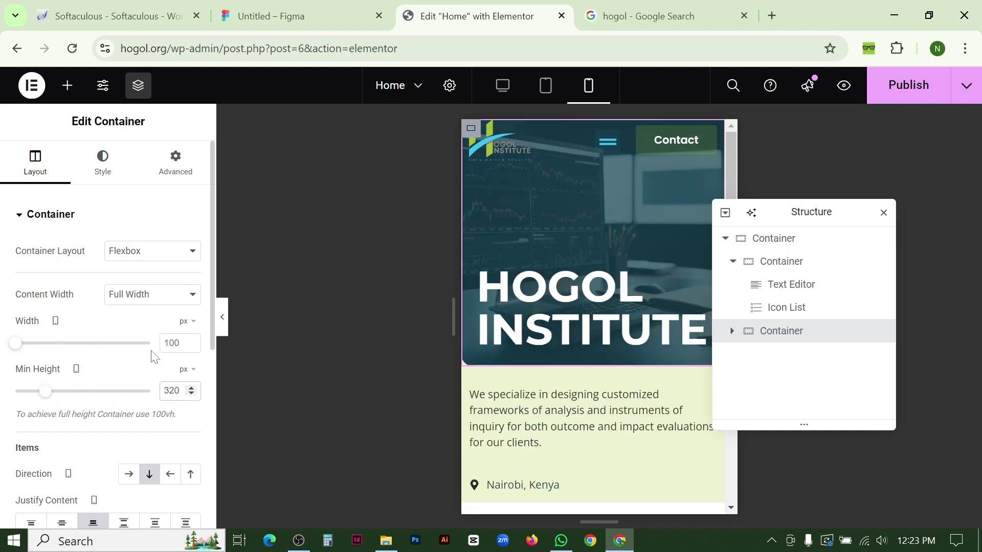
click(222, 317)
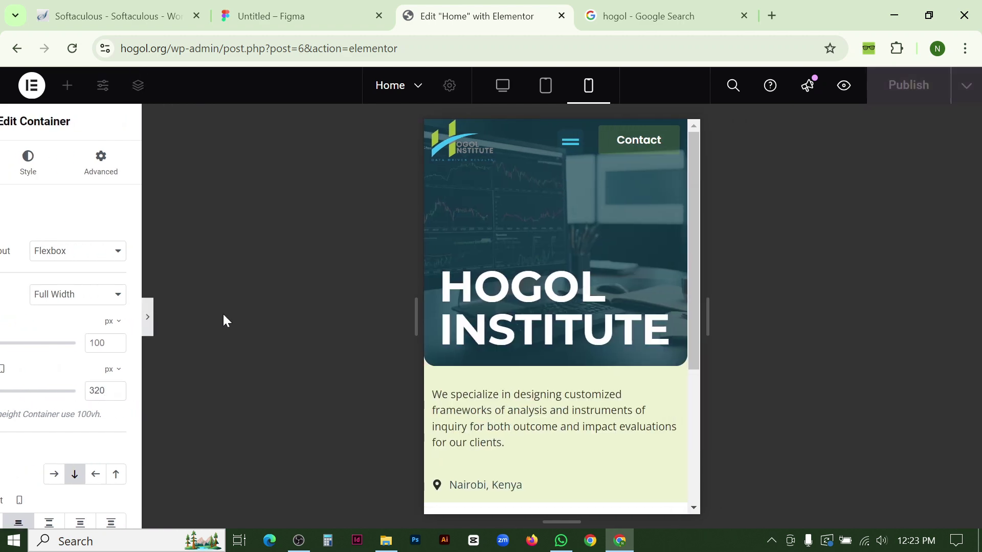
Set the text-and-location container's minimum height to 205 px
click(3, 311)
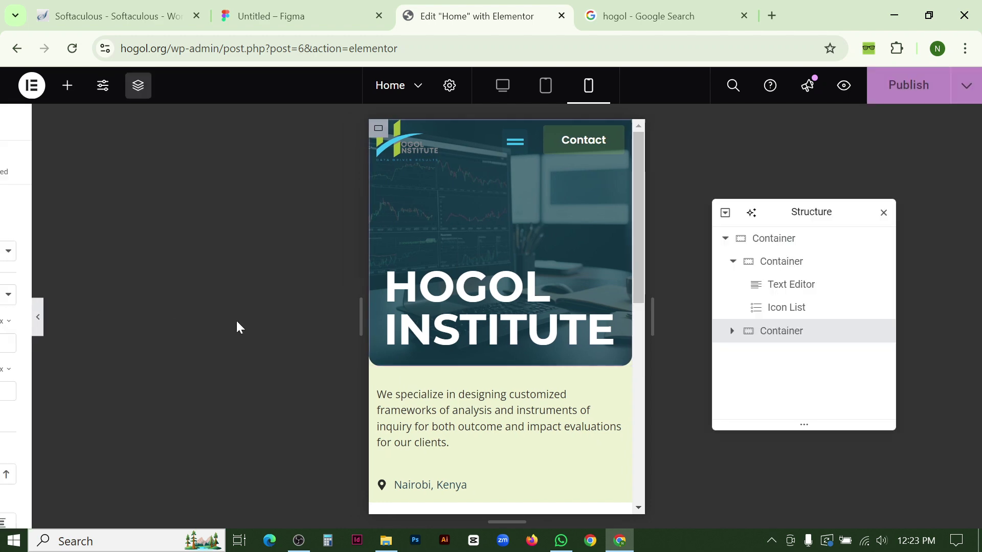
click(774, 269)
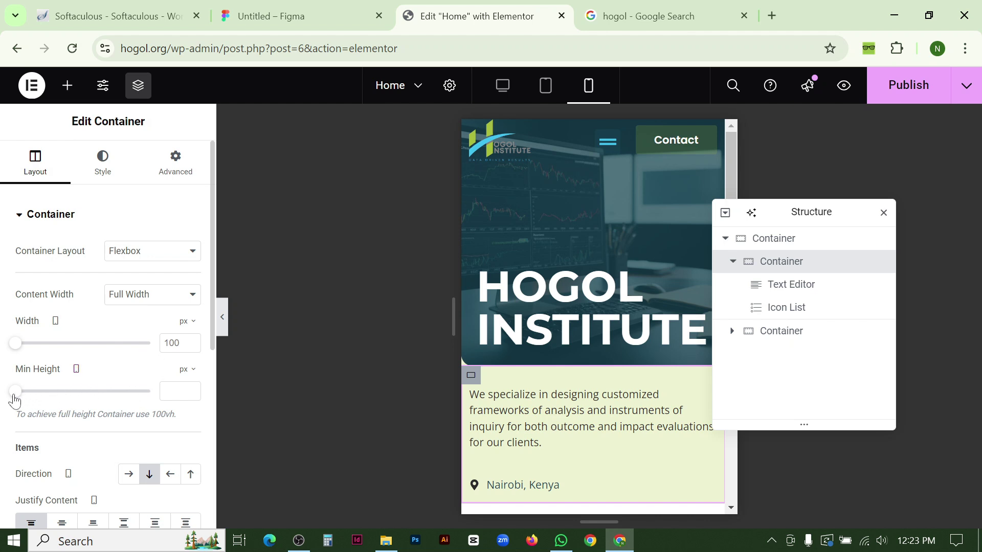
click(15, 394)
drag(16, 402, 35, 407)
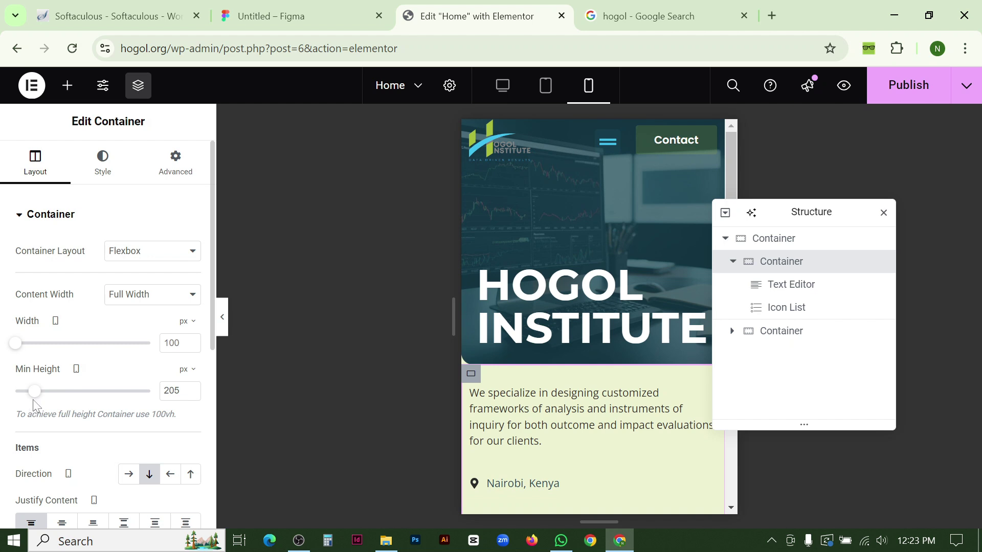
Preview the mobile layout and publish the Home page
click(223, 317)
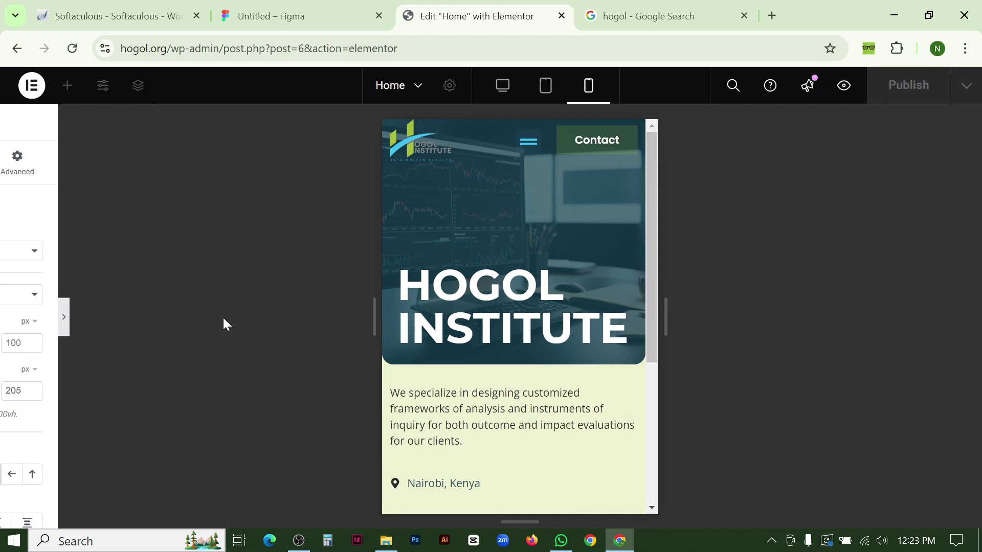
scroll(575, 458, down, 2)
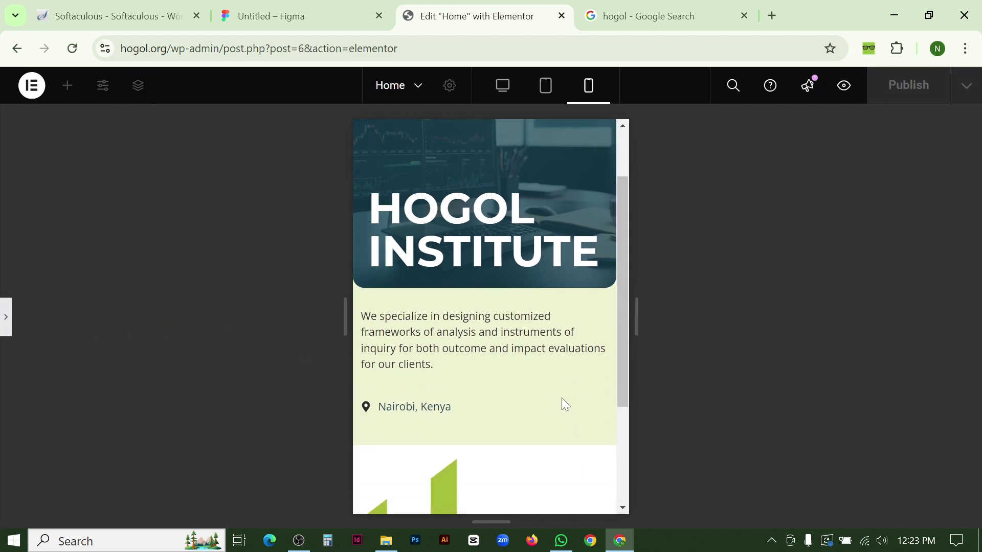
scroll(561, 399, up, 2)
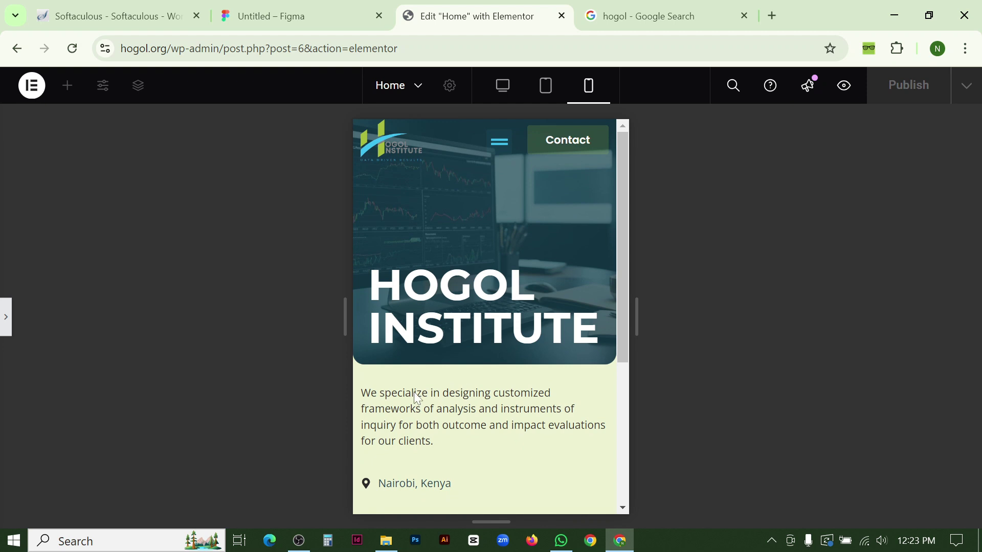
click(4, 310)
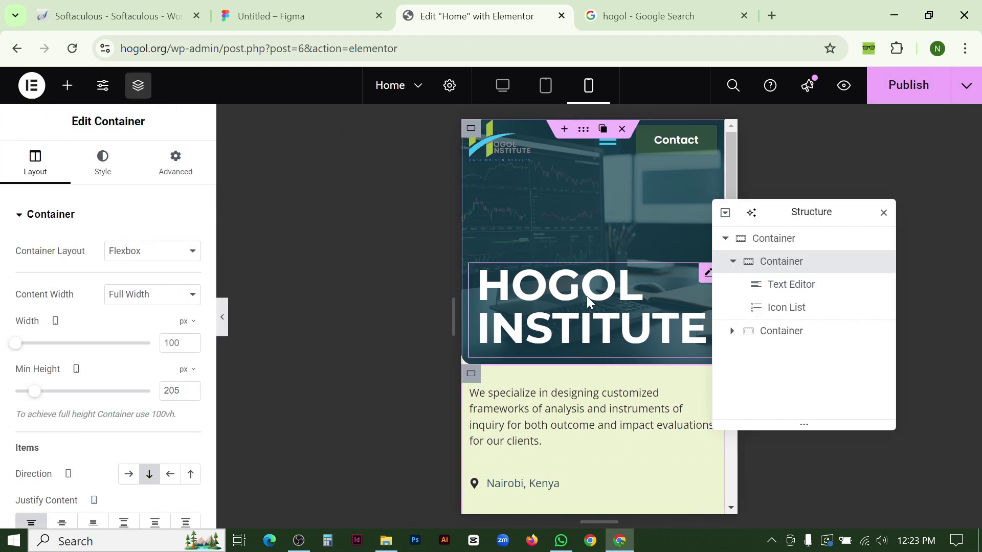
click(222, 317)
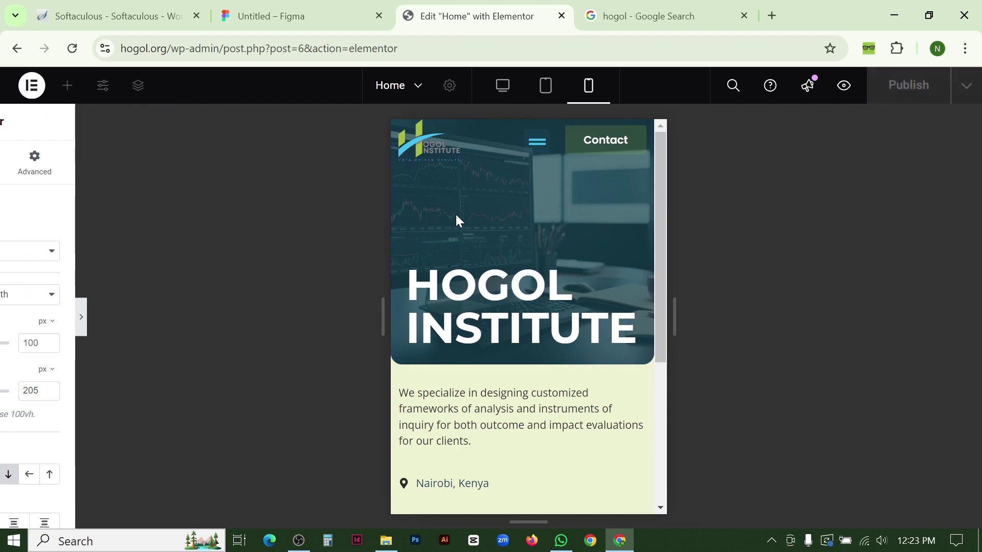
click(5, 318)
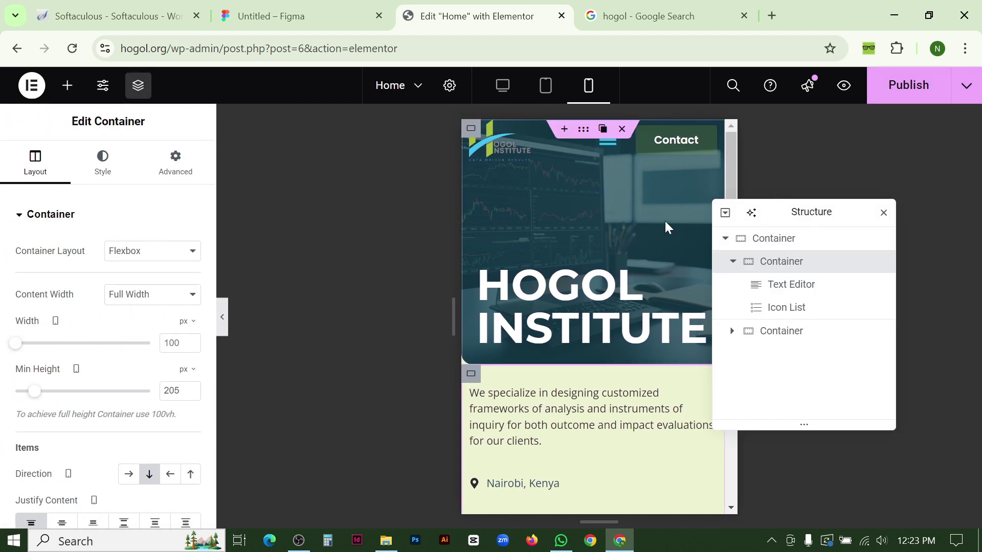
click(892, 87)
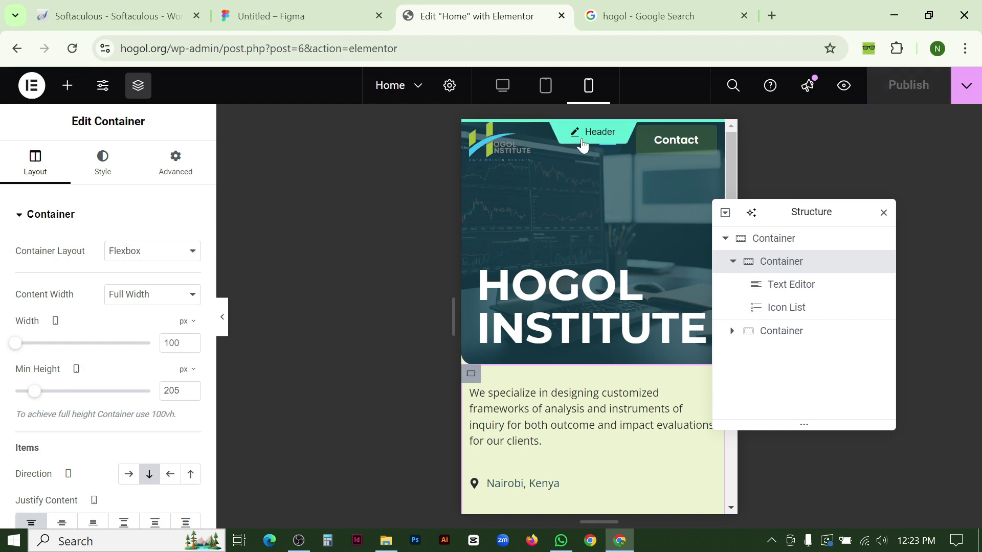
Raise the site header's main container top padding to 3%
click(583, 140)
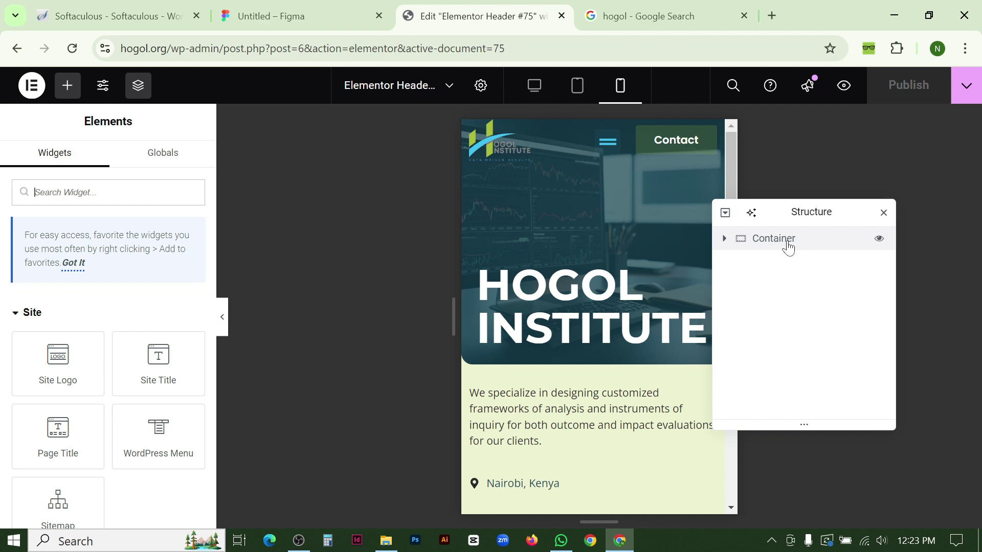
click(788, 247)
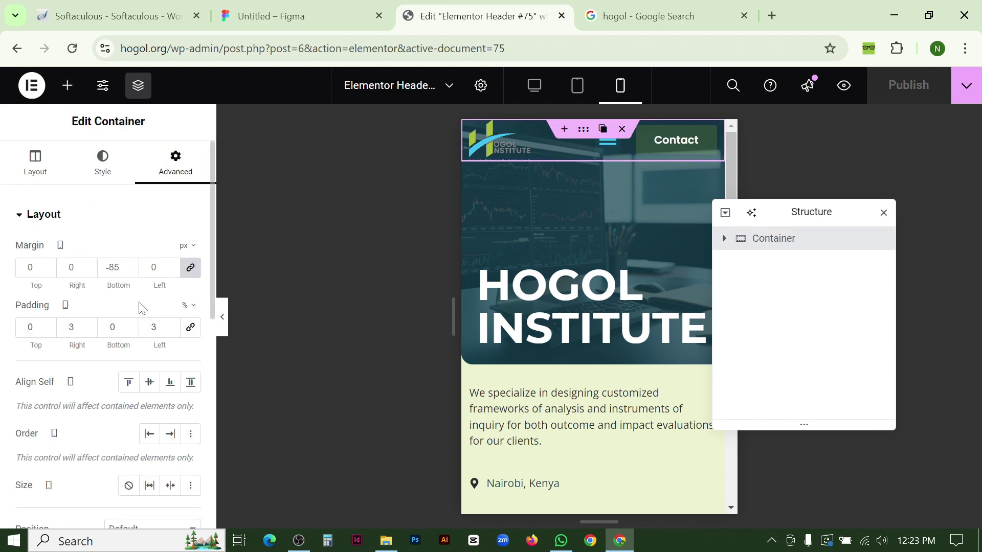
click(48, 325)
click(48, 325)
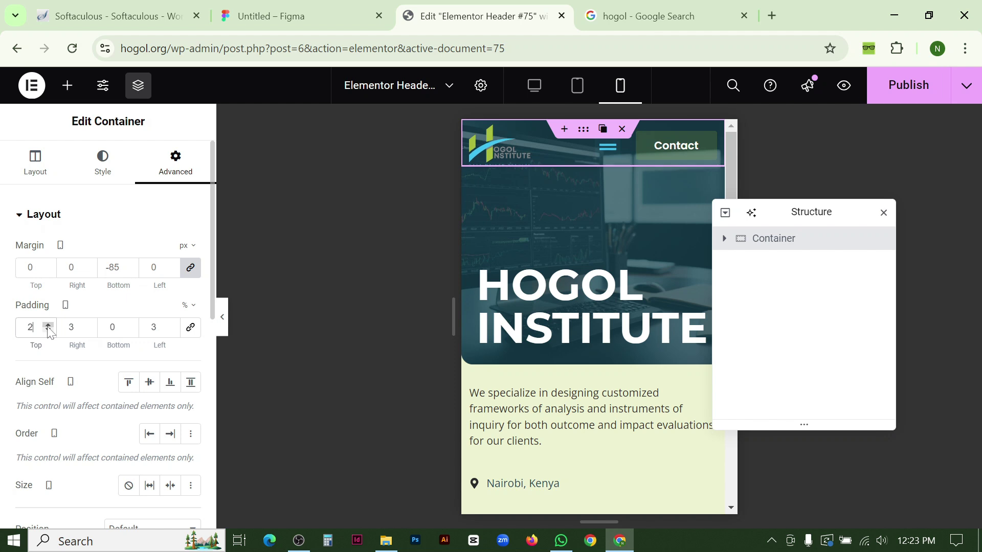
click(48, 325)
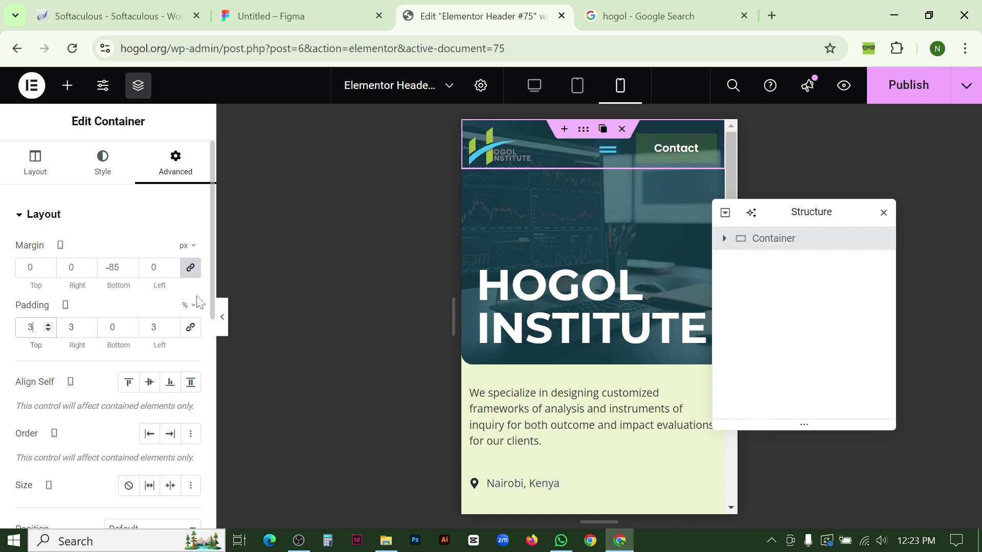
Test the mobile hamburger menu, publish the header, and return to the Home page
click(223, 318)
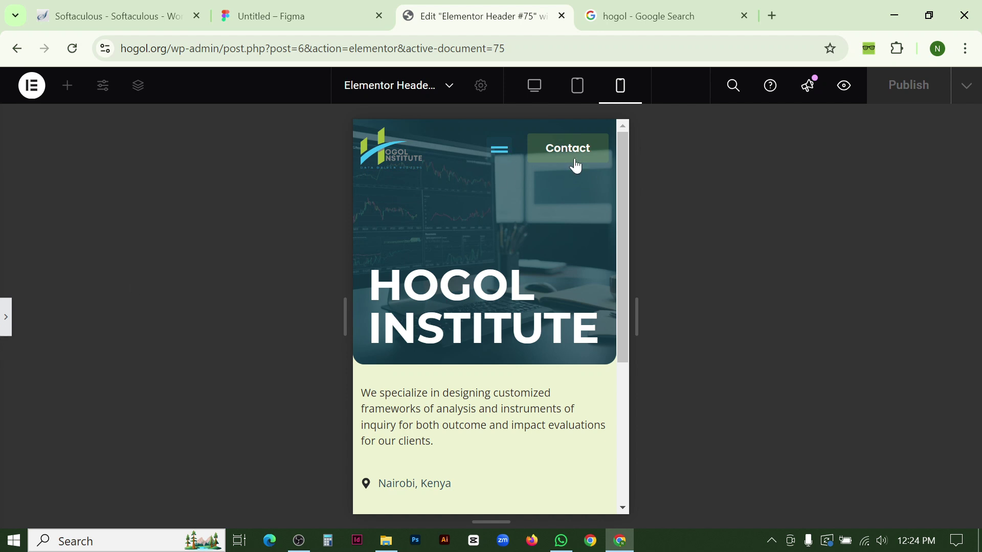
click(499, 154)
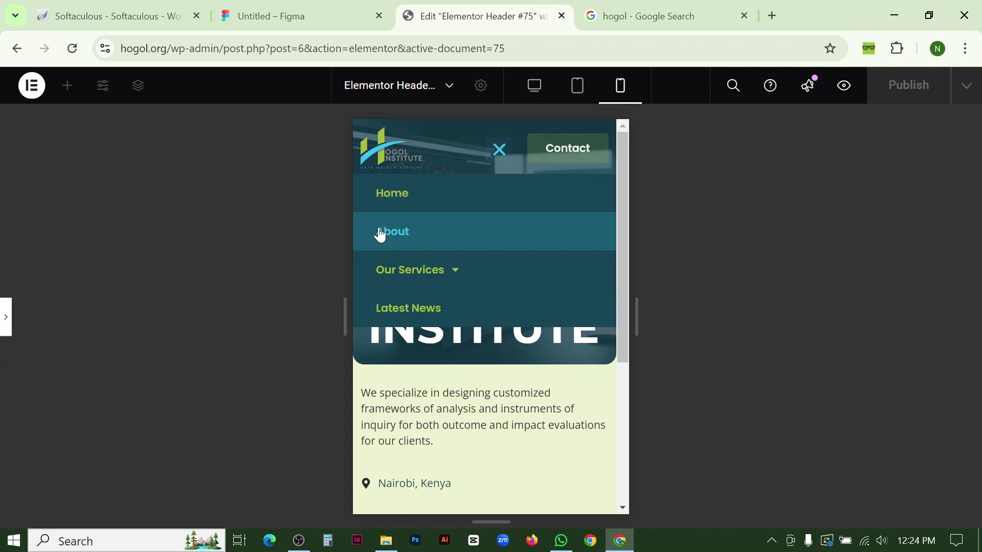
click(497, 153)
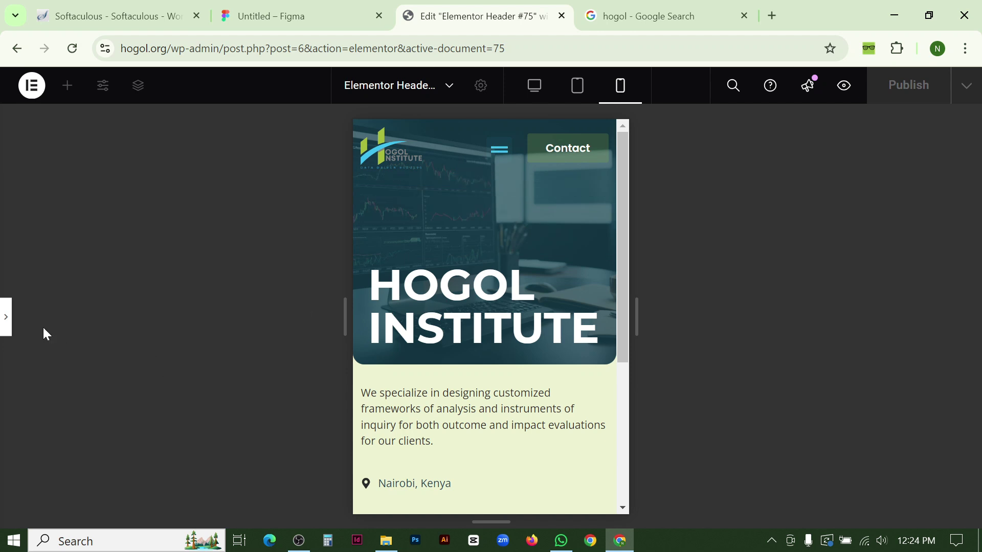
click(5, 323)
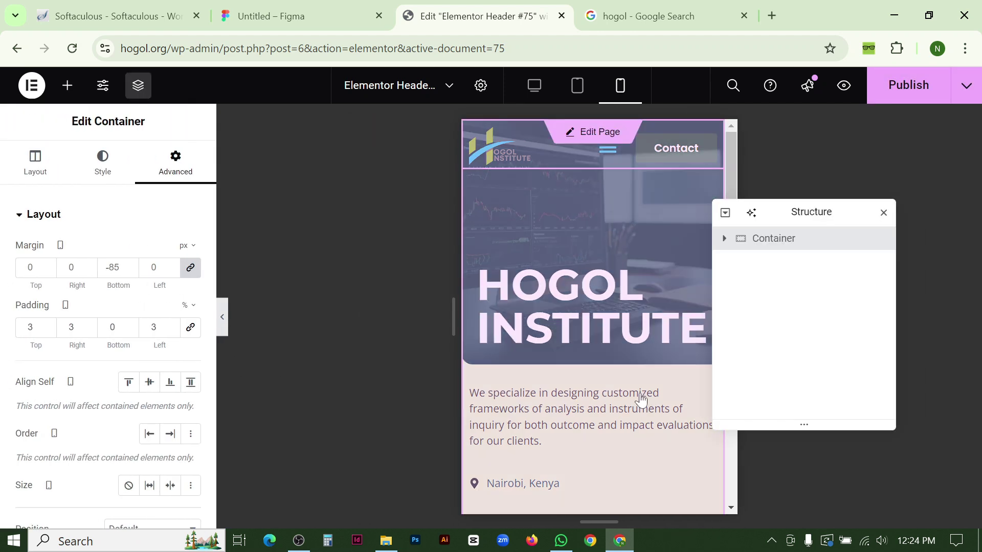
click(884, 212)
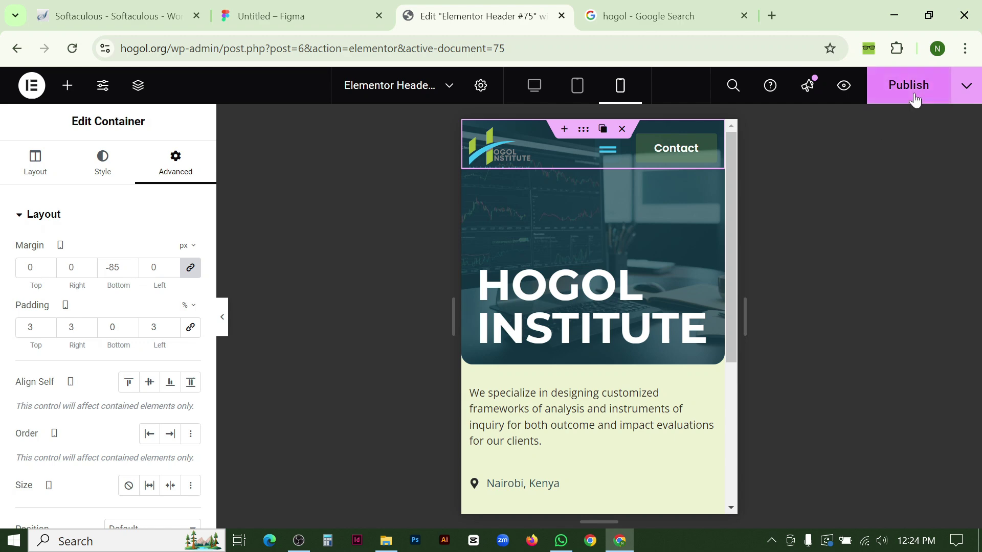
click(913, 96)
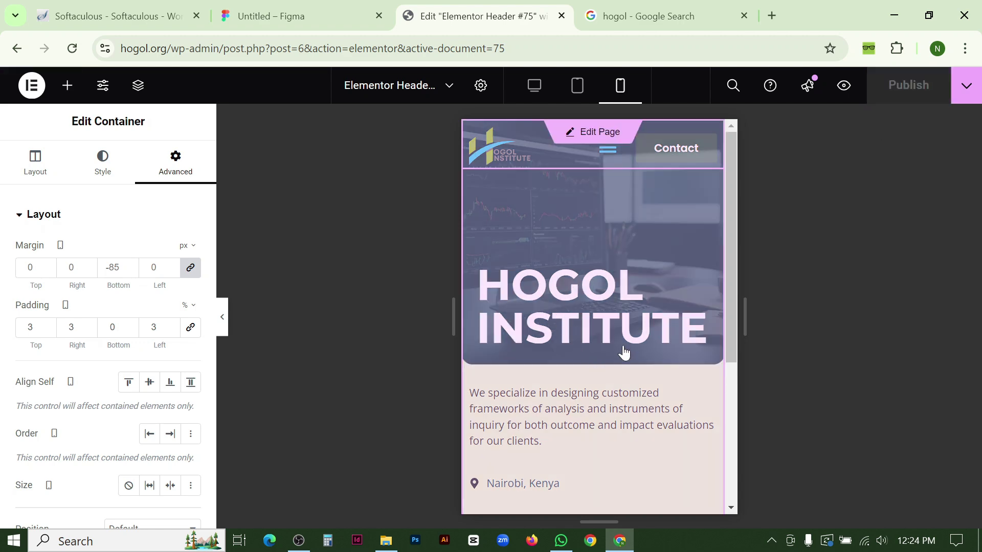
click(593, 132)
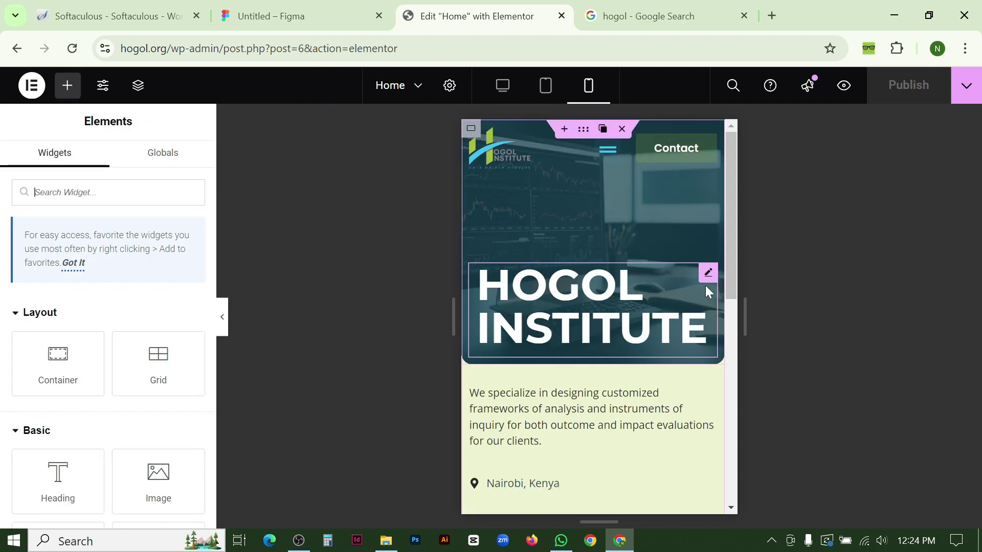
Shrink the HOGOL INSTITUTE heading's font size to 48 and publish
click(709, 274)
click(104, 164)
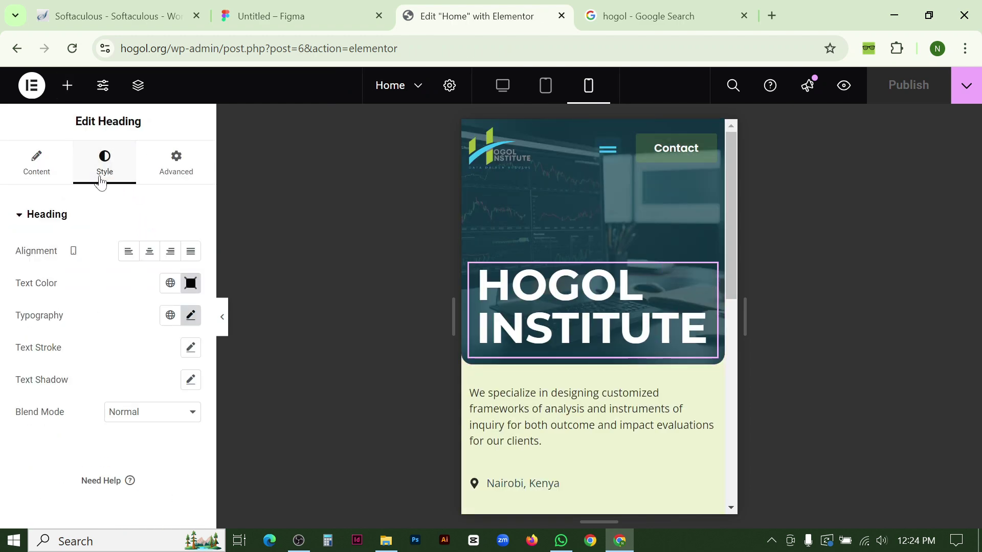
click(190, 316)
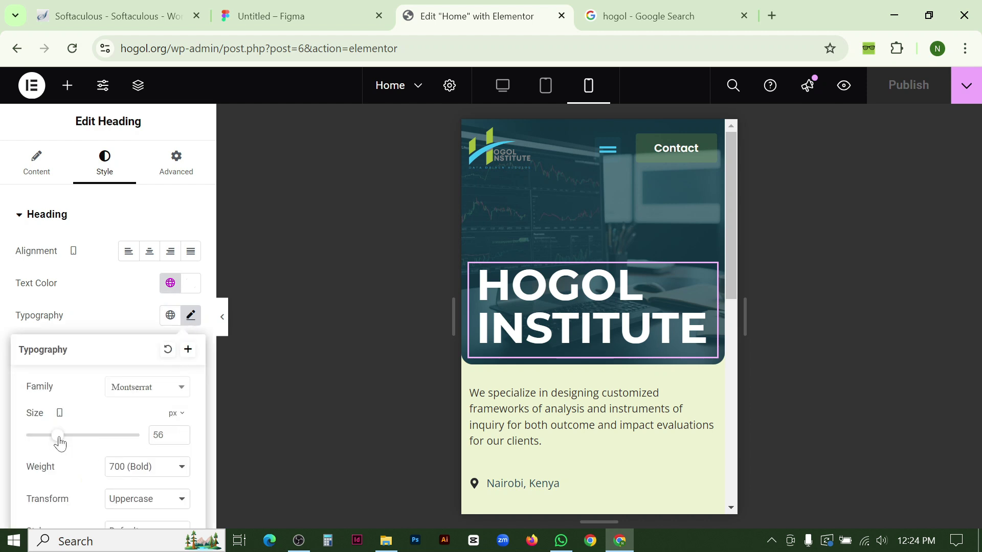
drag(60, 444, 56, 444)
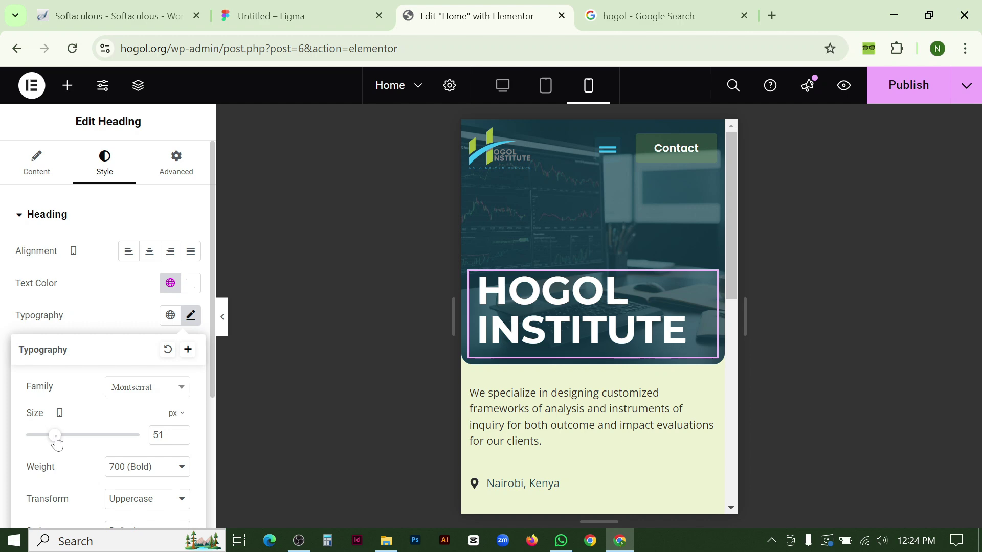
drag(57, 443, 54, 441)
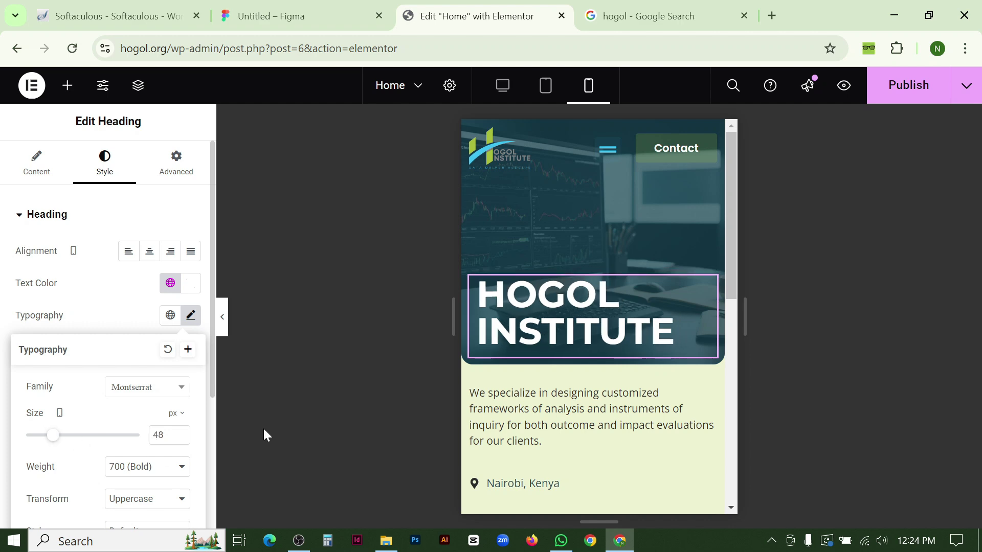
click(908, 84)
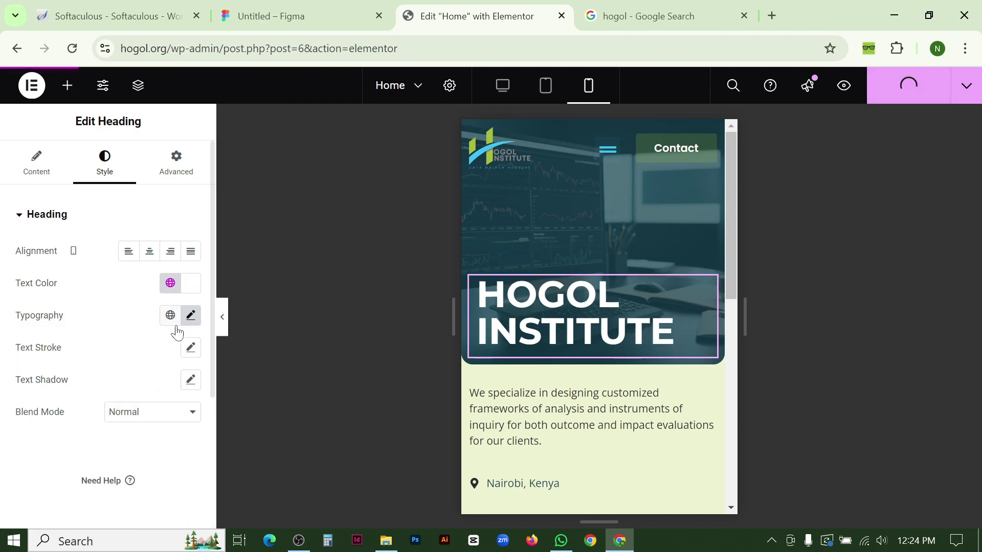
Preview the page, then bring up the heading's Advanced spacing settings
click(223, 317)
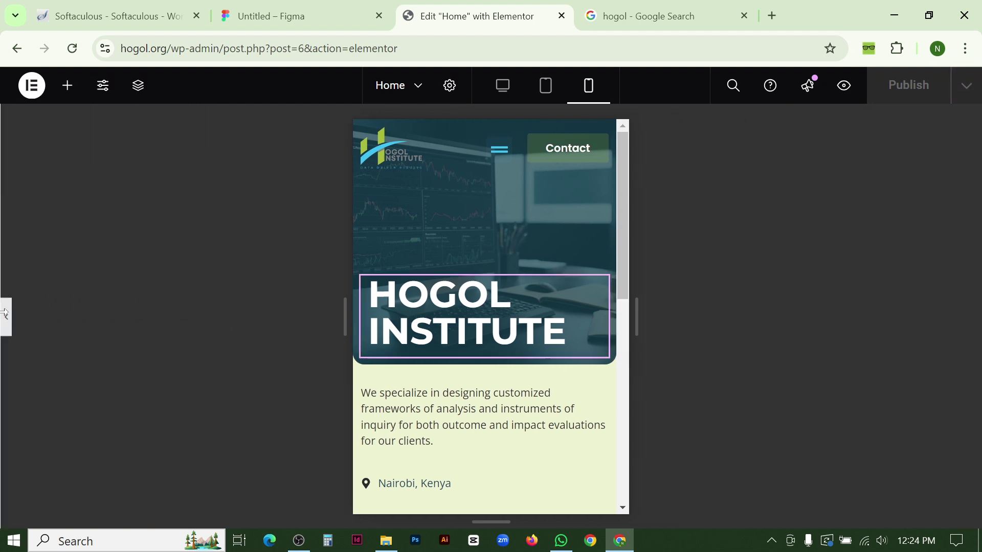
click(461, 319)
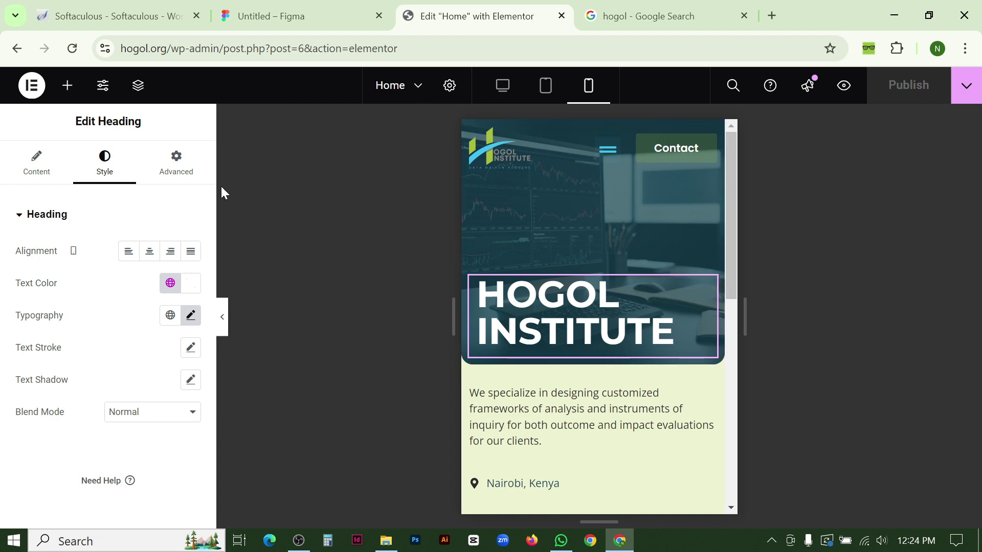
click(176, 163)
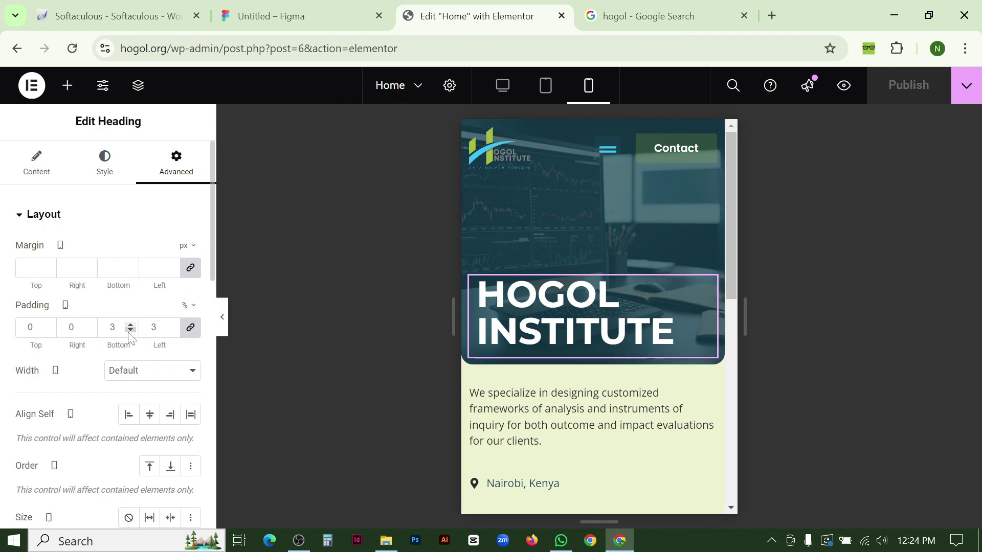
Try different mobile padding values on the heading, previewing each result
click(172, 331)
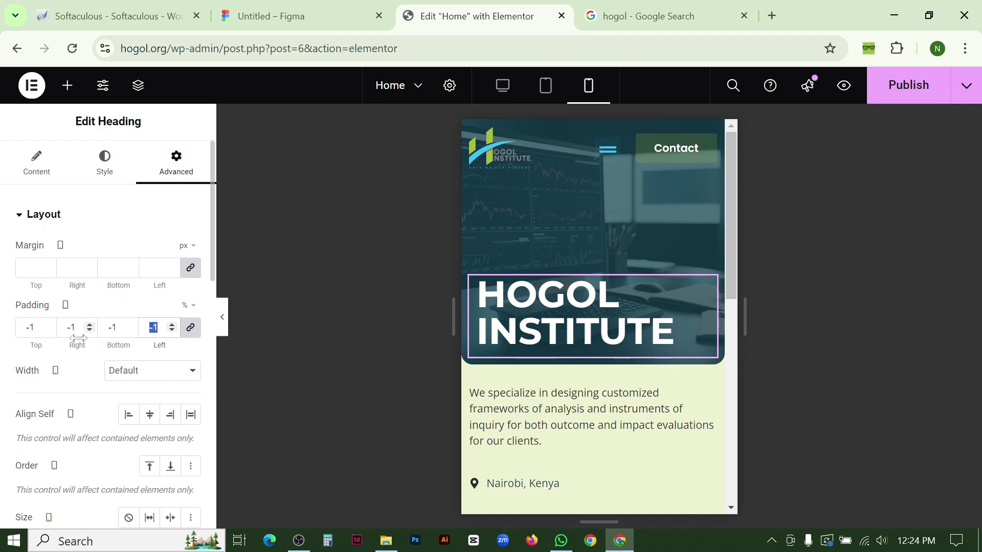
text(0)
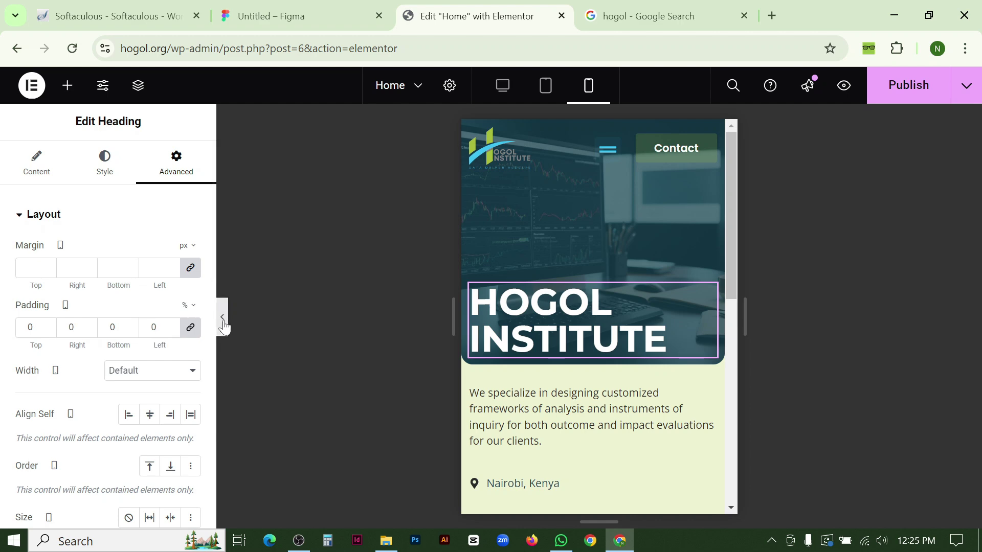
click(222, 318)
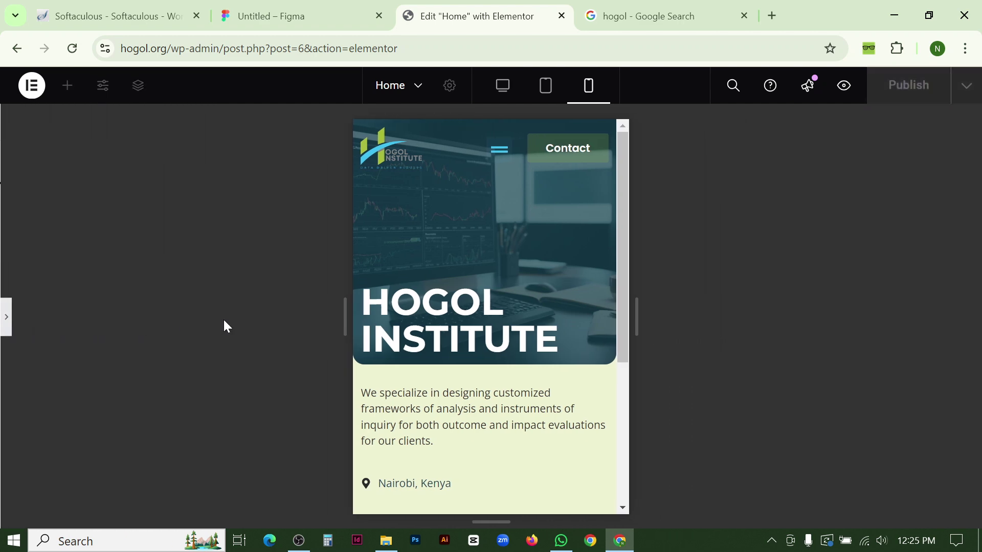
click(4, 322)
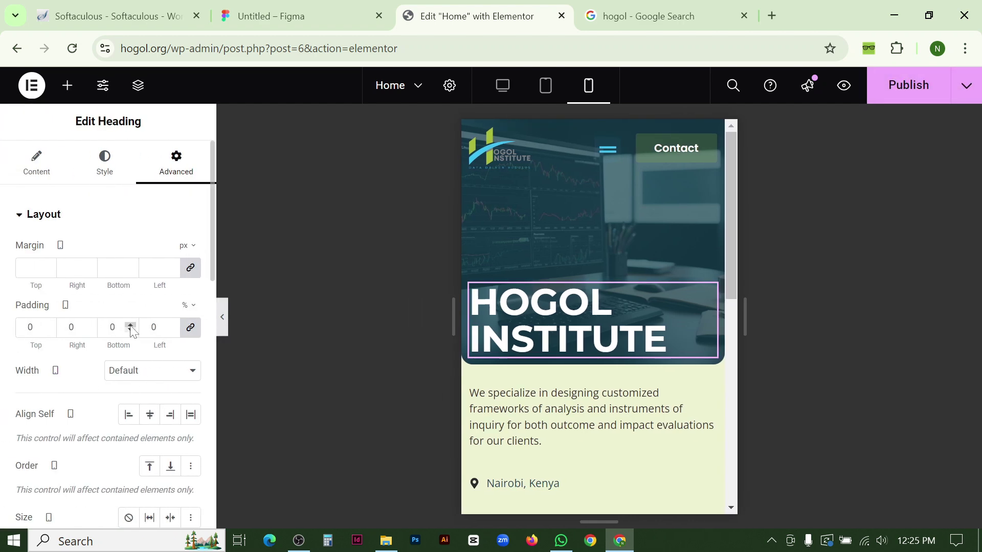
click(131, 327)
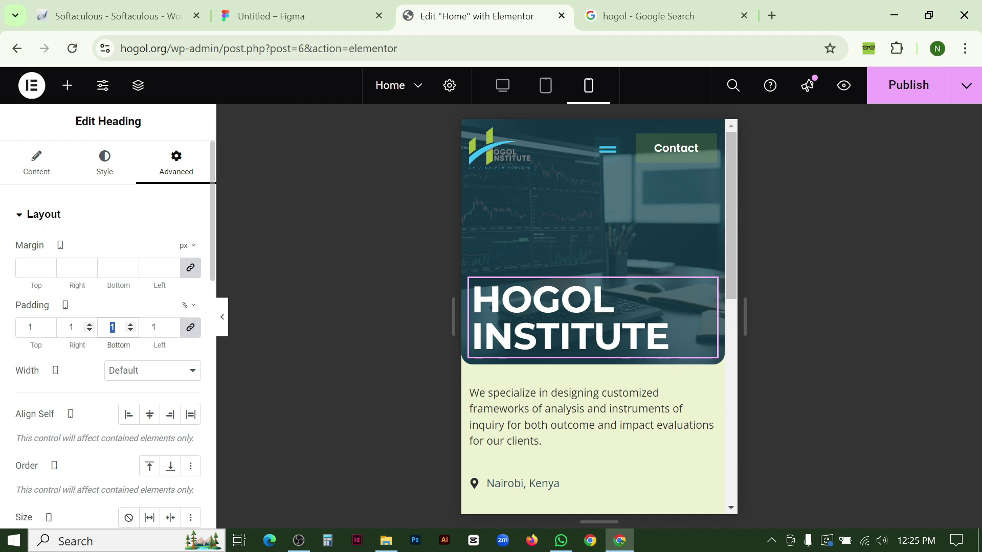
click(130, 330)
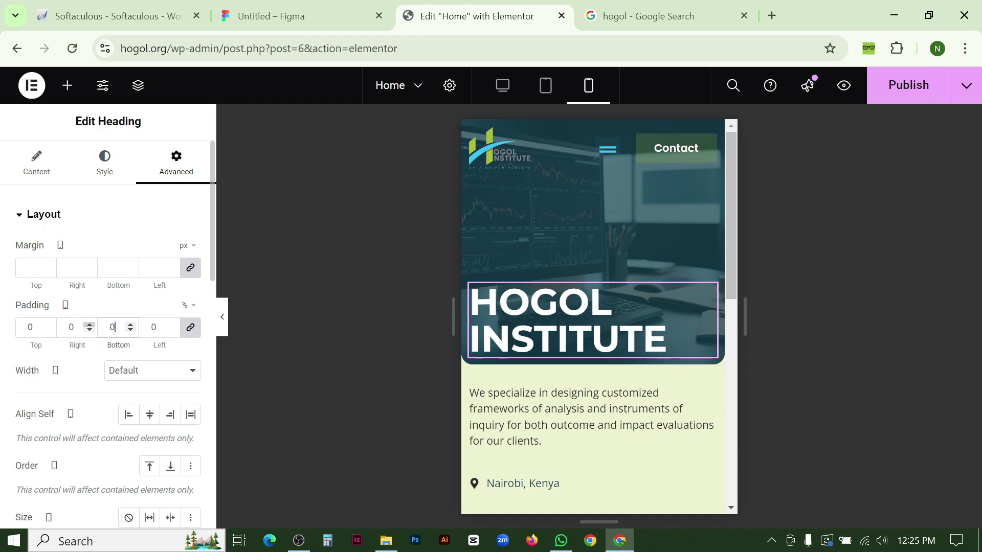
click(131, 327)
click(130, 326)
click(131, 327)
click(131, 326)
click(130, 327)
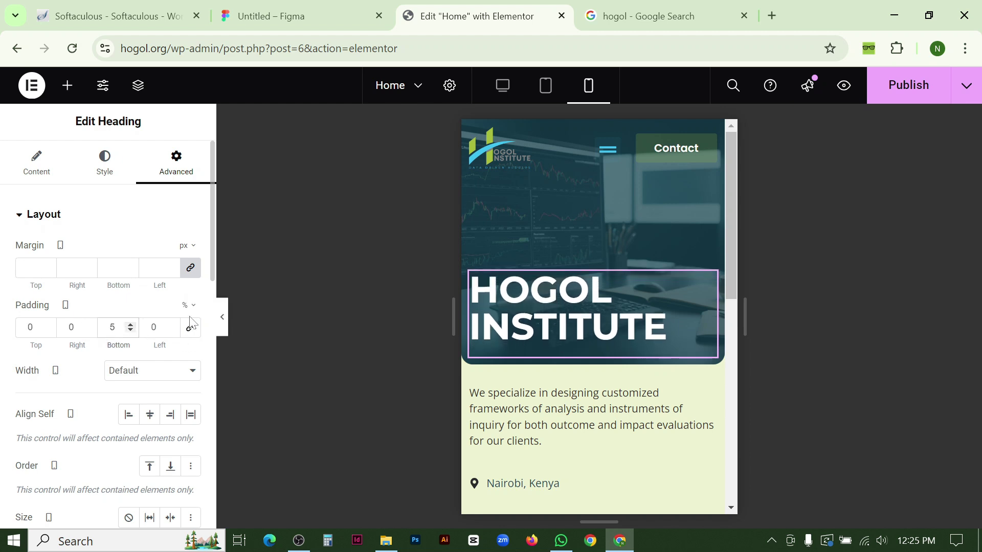
click(222, 317)
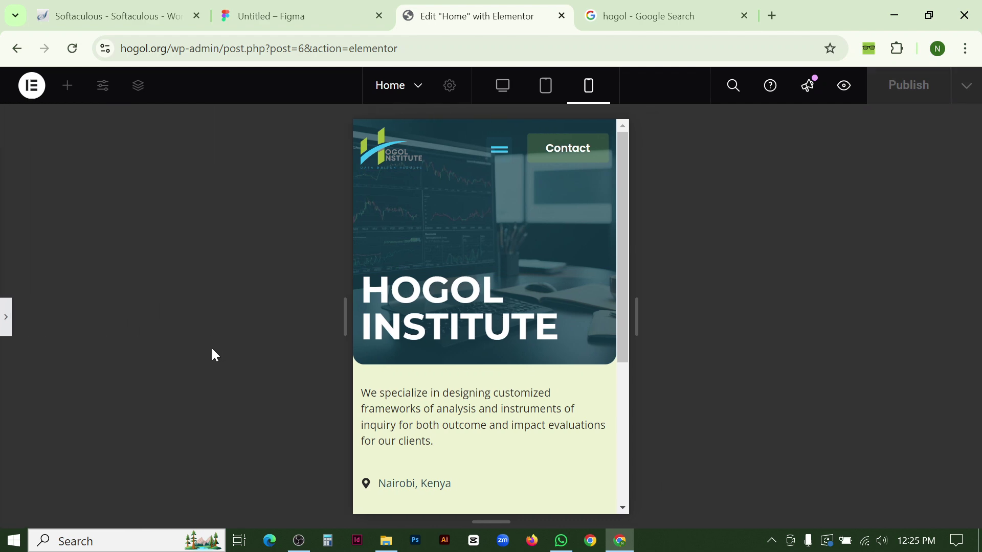
click(5, 317)
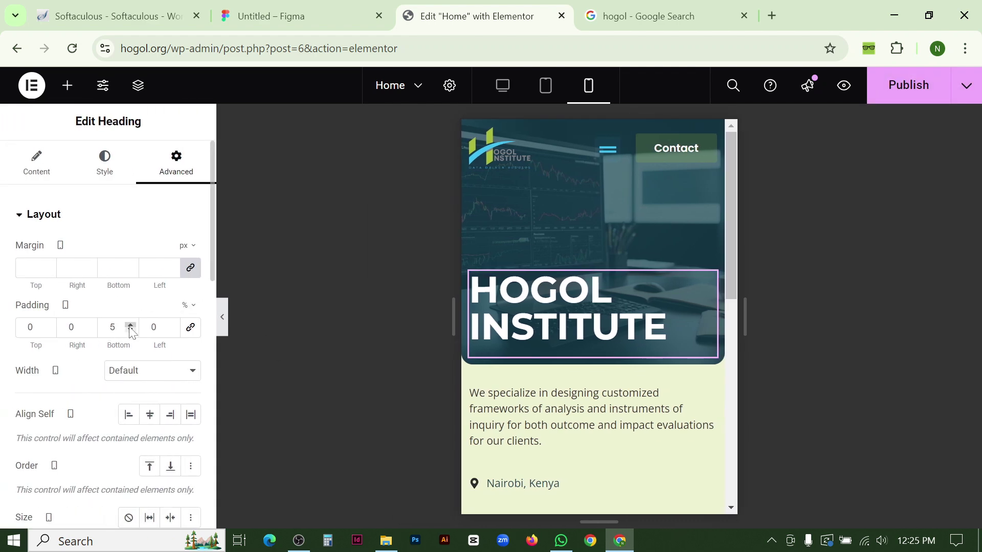
Set the heading's mobile bottom padding to 0 and publish the Home page
drag(120, 328, 67, 342)
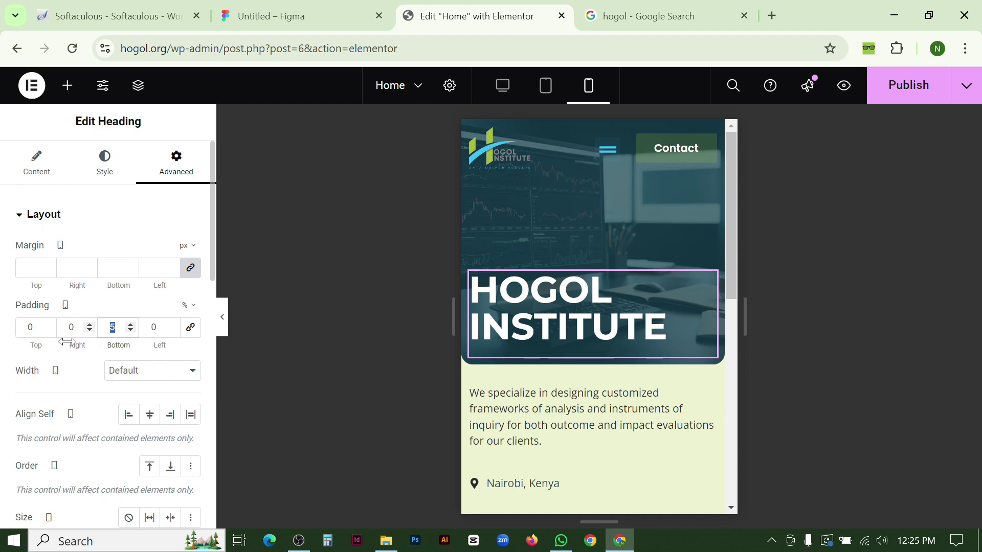
text(15)
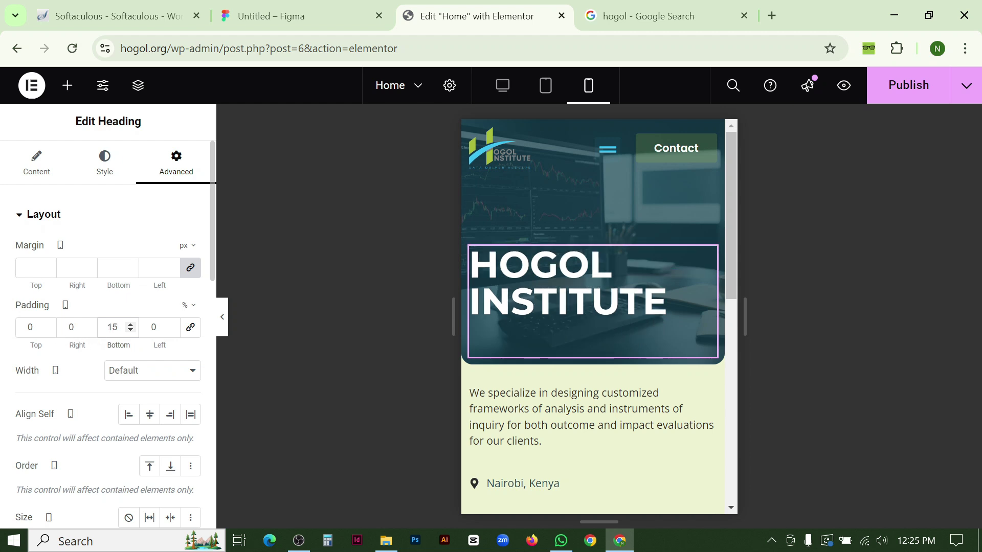
text(3)
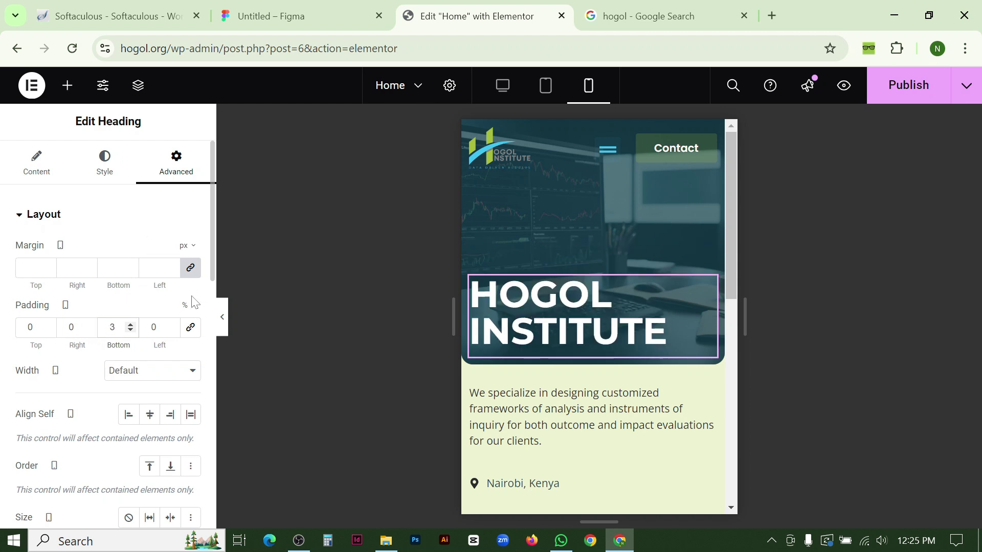
click(224, 322)
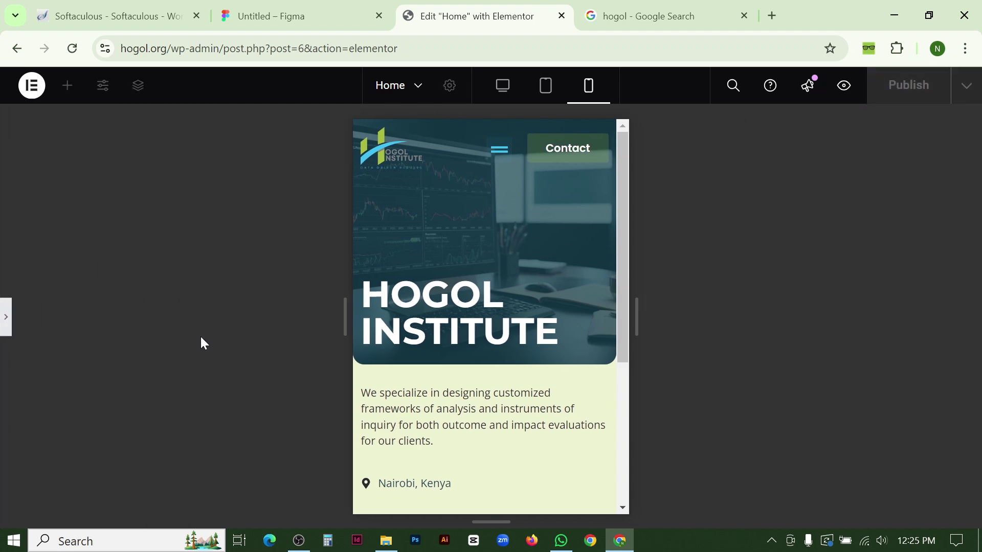
click(4, 309)
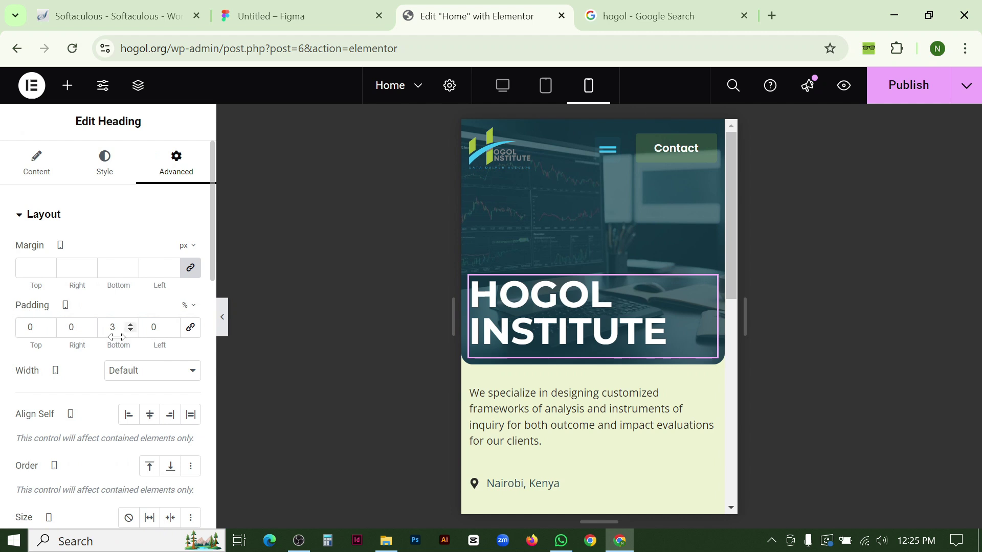
text(0)
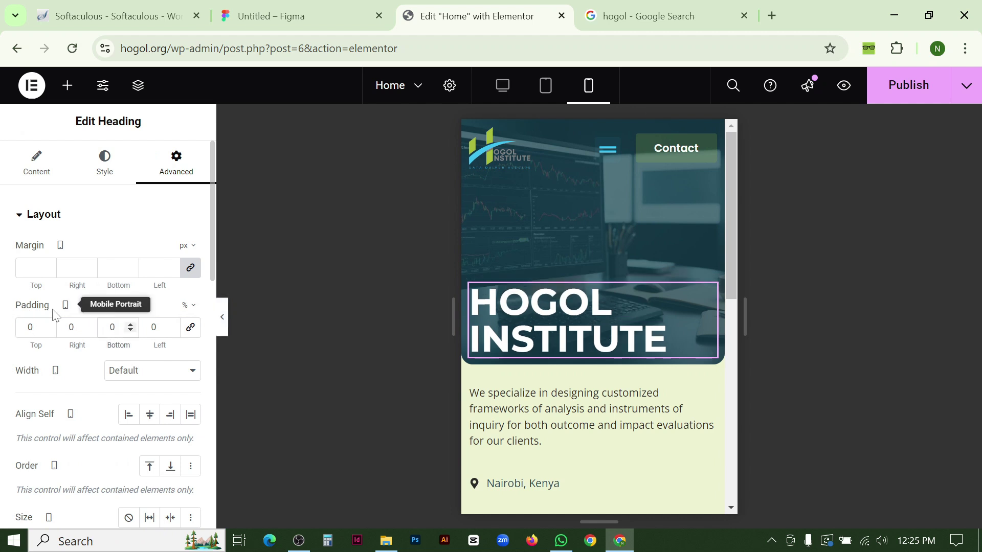
click(226, 316)
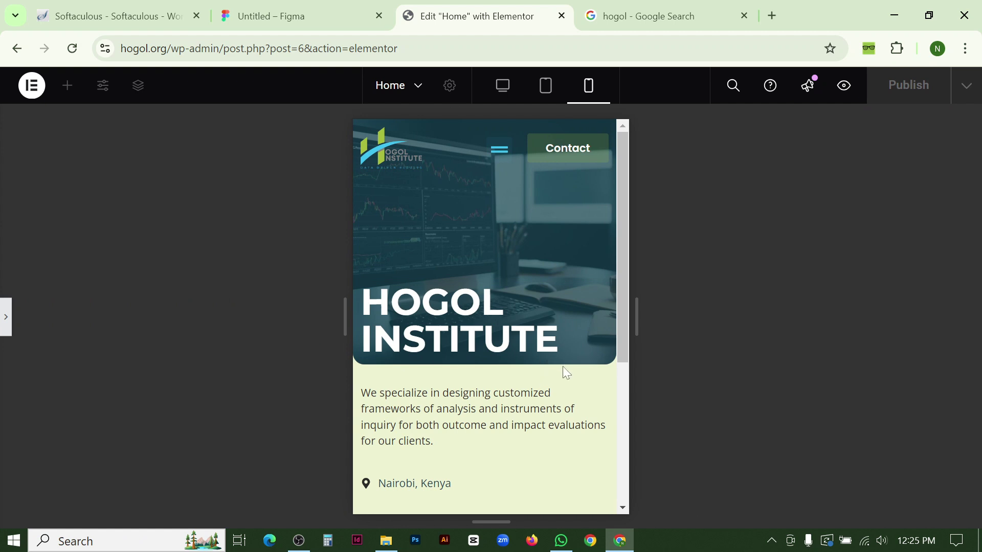
scroll(562, 366, down, 5)
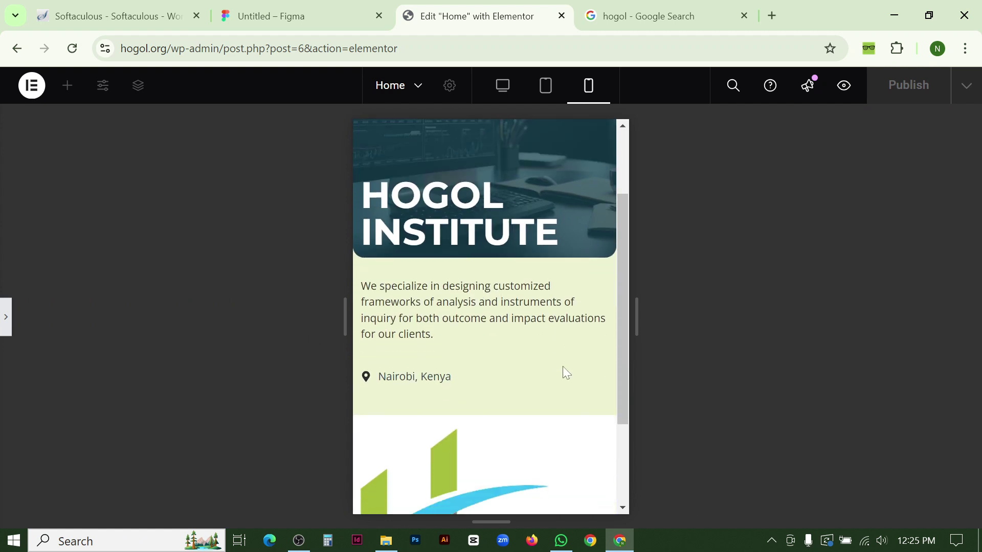
click(5, 317)
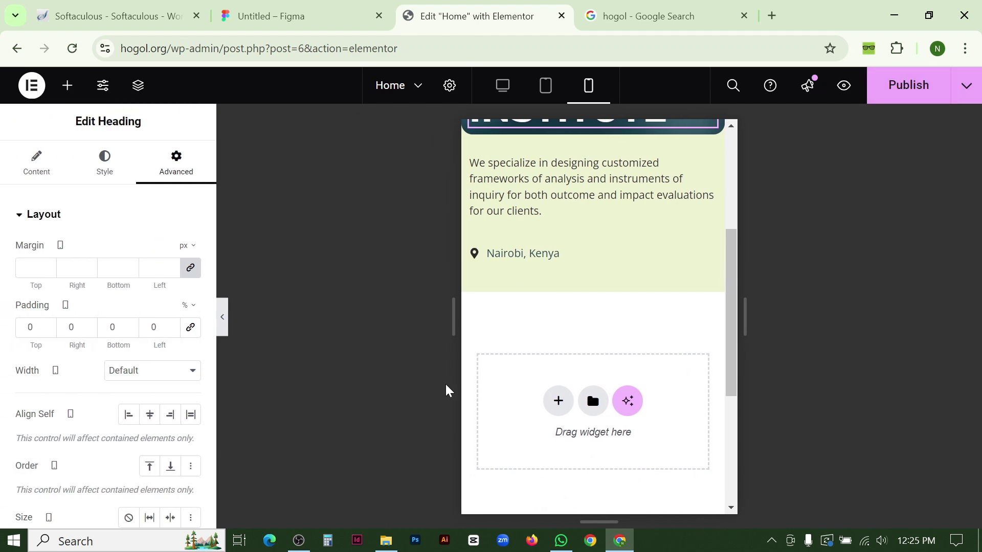
click(908, 85)
Preview the Home page hero in the tablet layout
click(545, 92)
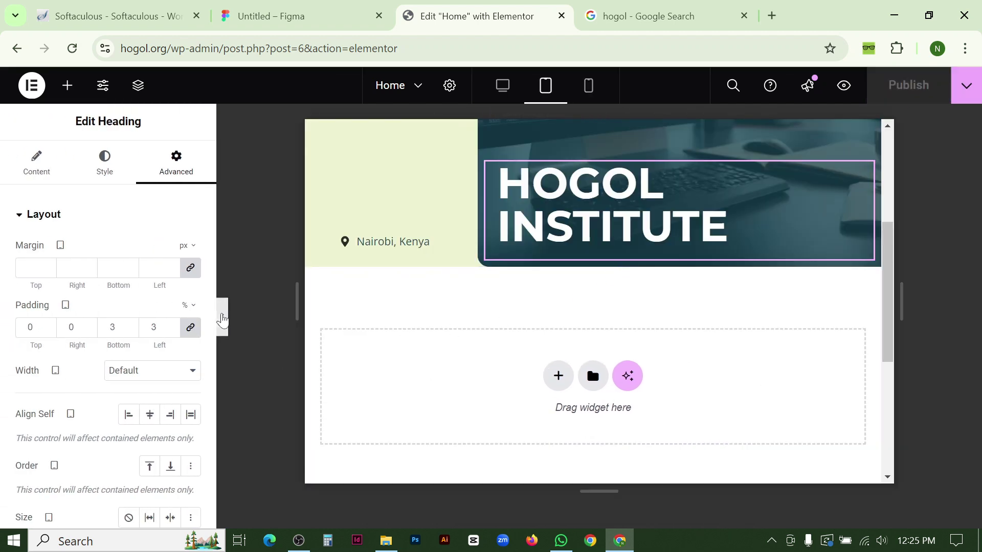
click(222, 316)
scroll(777, 345, up, 5)
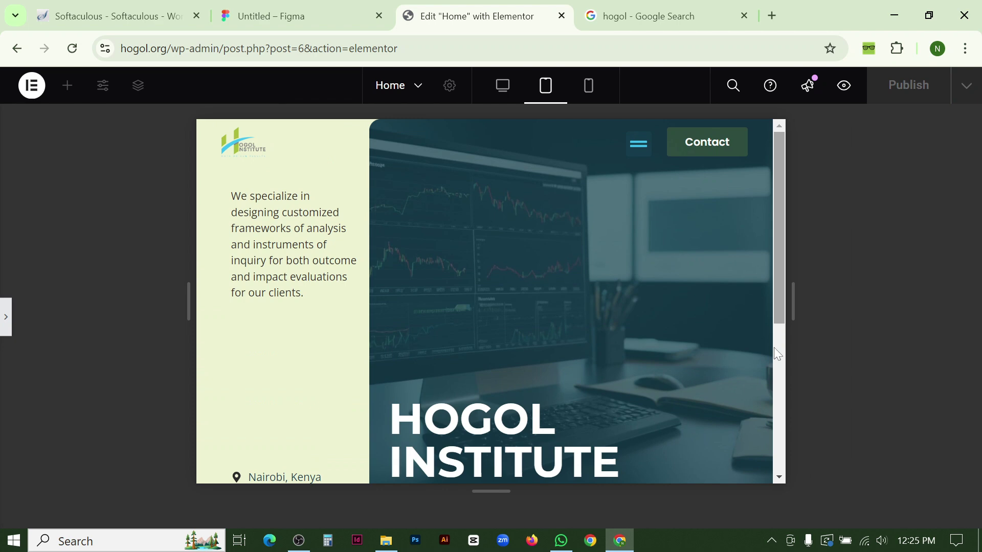
scroll(774, 348, down, 2)
scroll(773, 348, up, 1)
scroll(773, 349, up, 1)
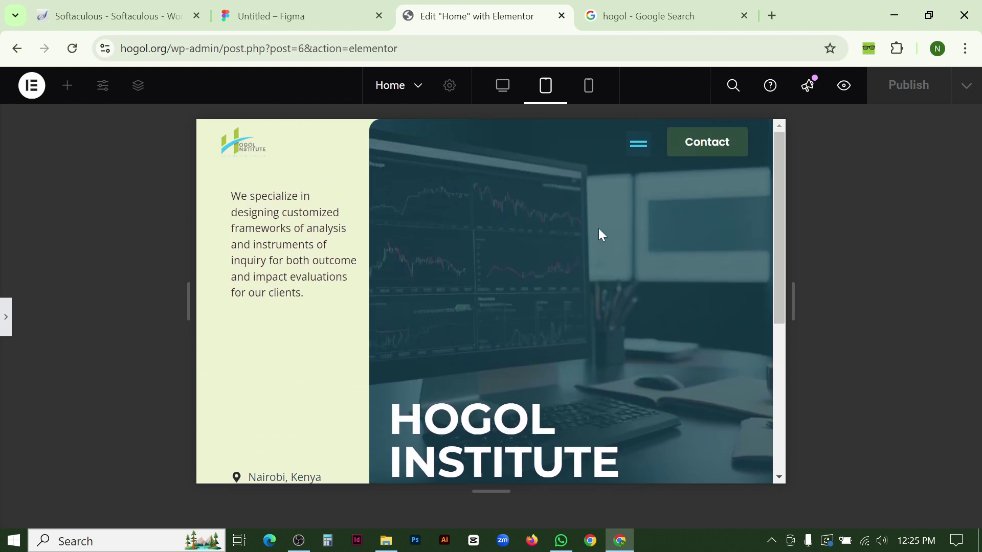
Switch to the desktop layout and scroll down to the empty section
click(503, 86)
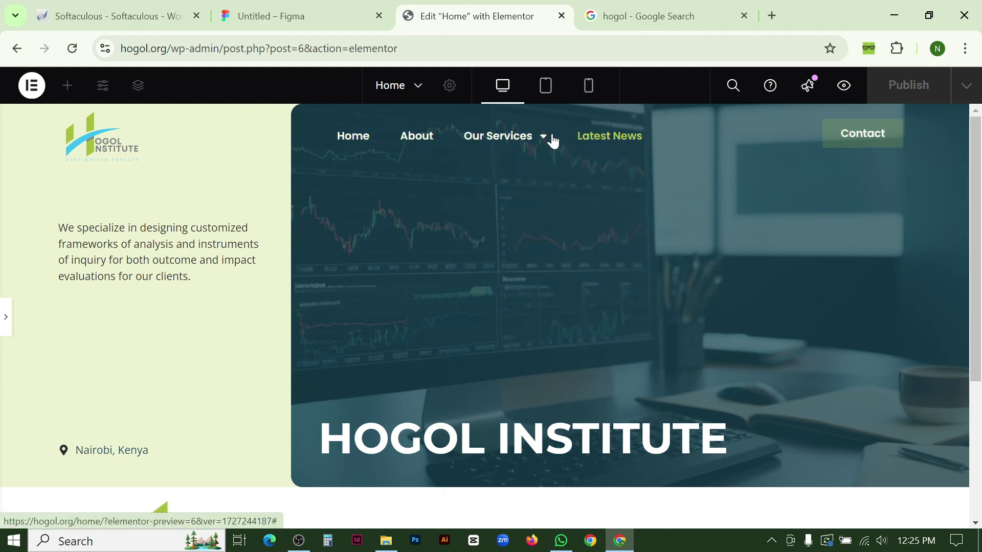
mouse_move(550, 139)
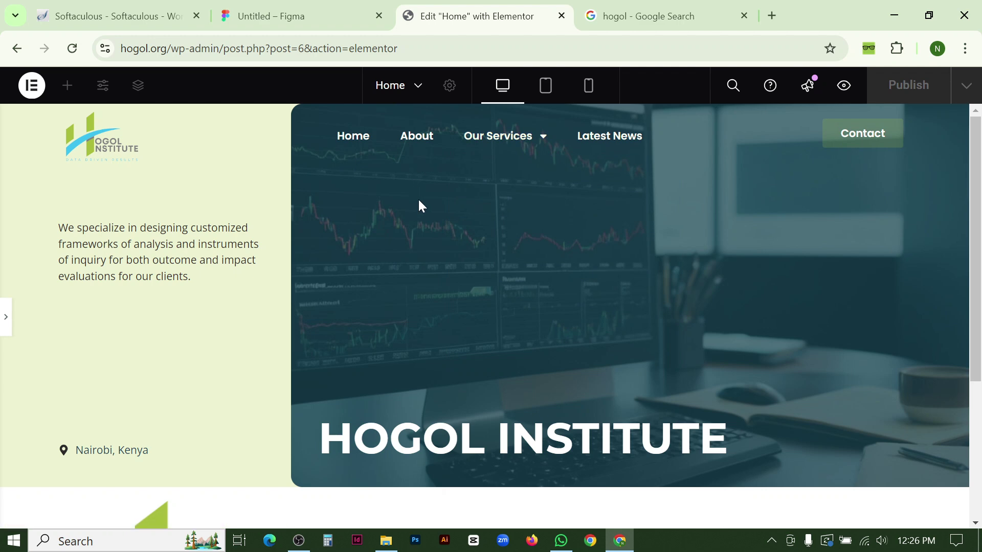
scroll(432, 210, down, 2)
scroll(432, 211, up, 1)
scroll(434, 219, up, 1)
scroll(650, 258, down, 4)
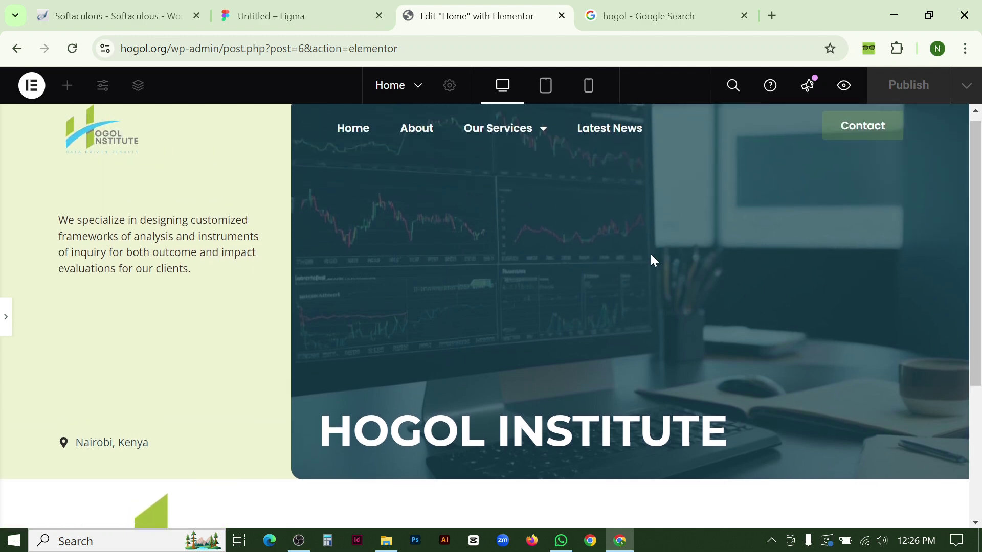
scroll(648, 259, up, 4)
scroll(650, 261, down, 2)
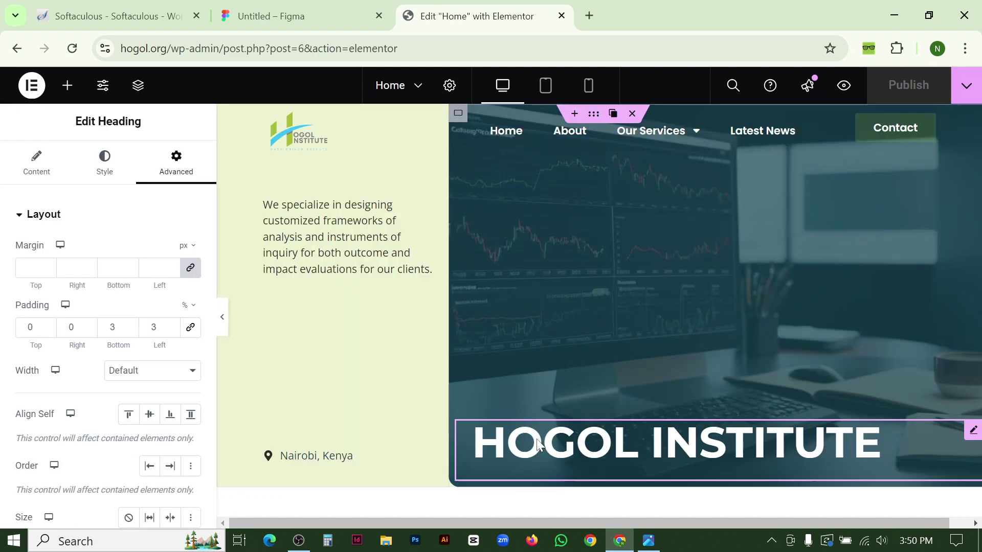
scroll(538, 441, down, 5)
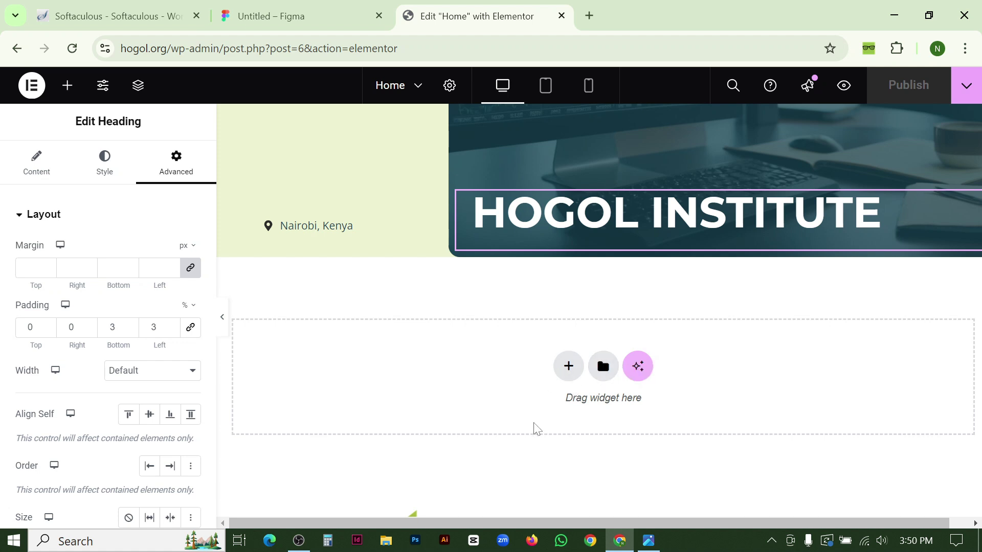
Add a full-width single-column flexbox container with a 300 px minimum height
click(569, 366)
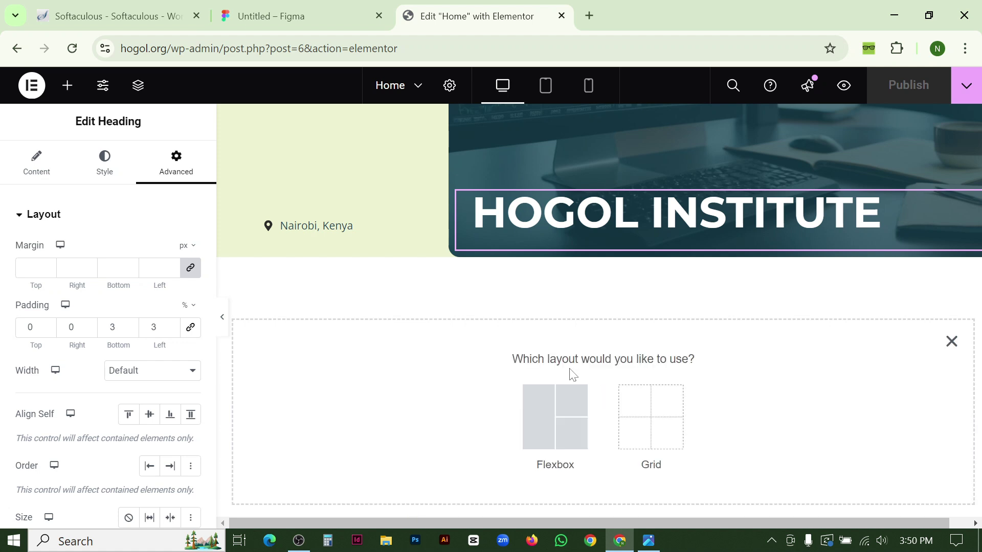
click(563, 405)
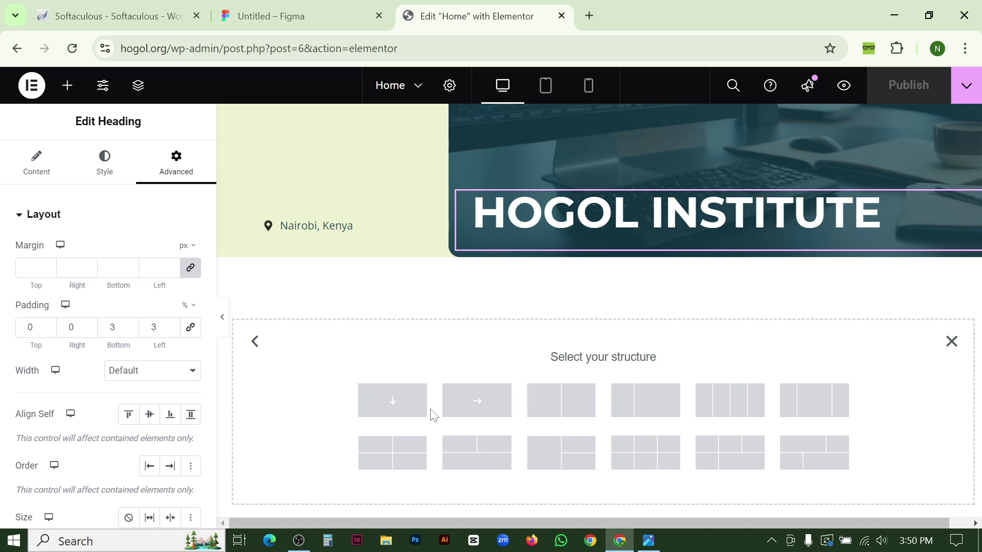
click(392, 391)
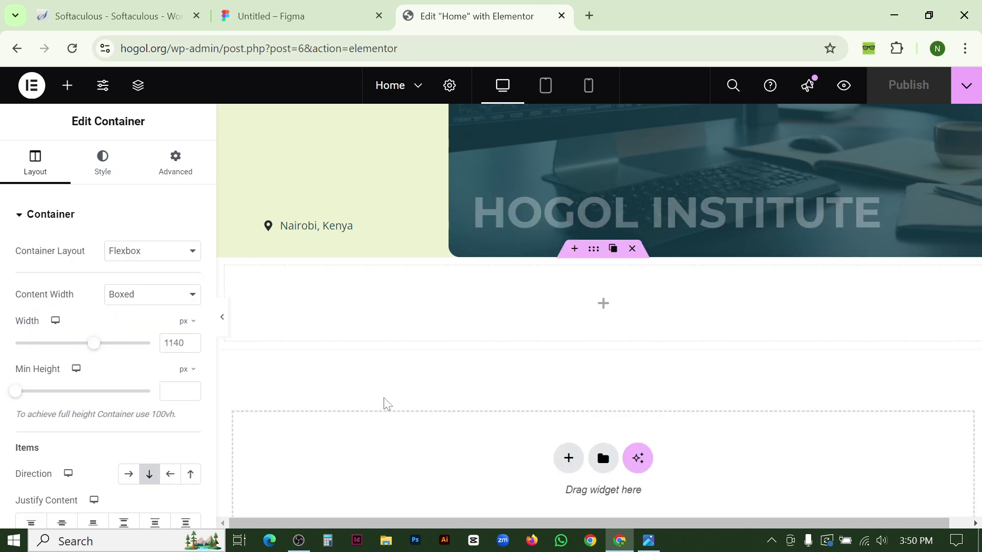
click(180, 309)
click(134, 331)
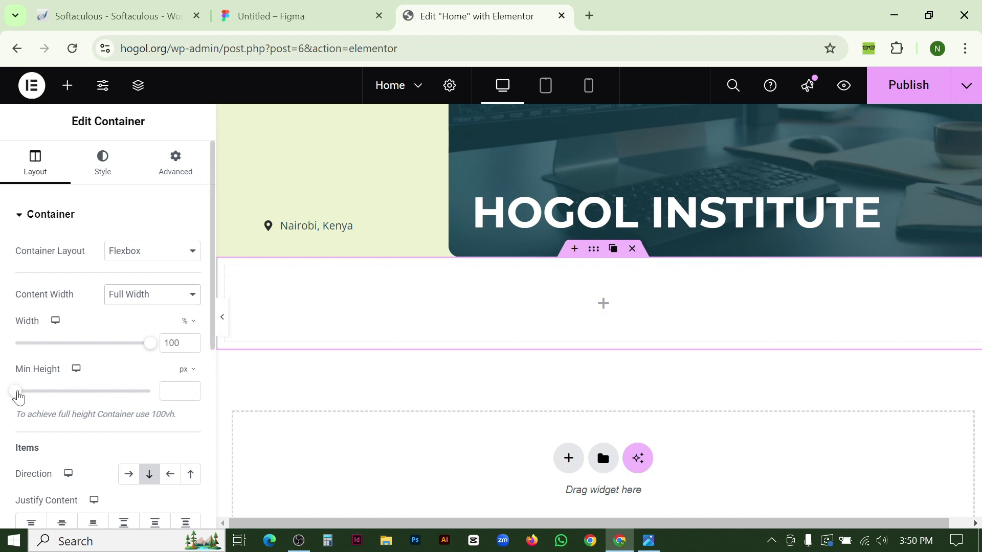
drag(16, 394, 40, 394)
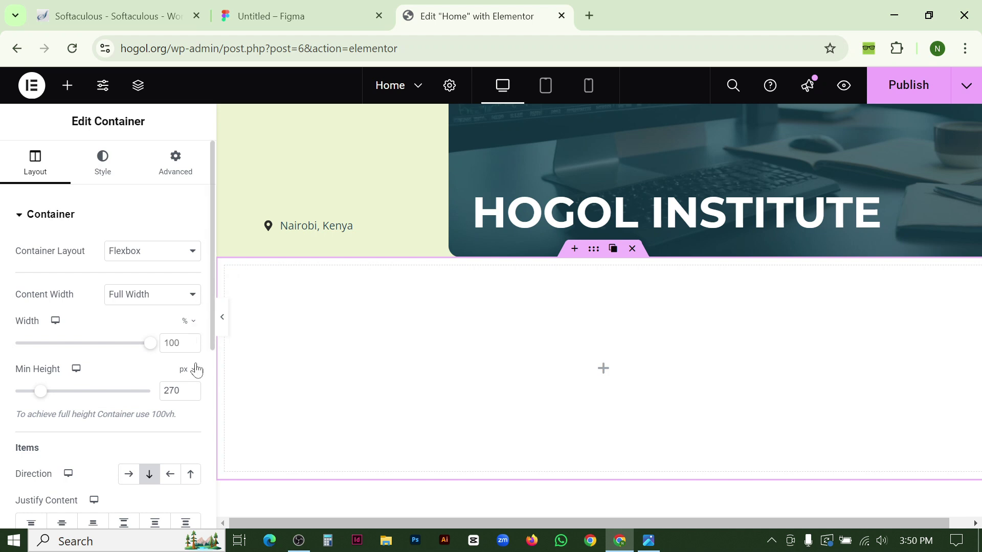
drag(180, 392, 104, 396)
text(300)
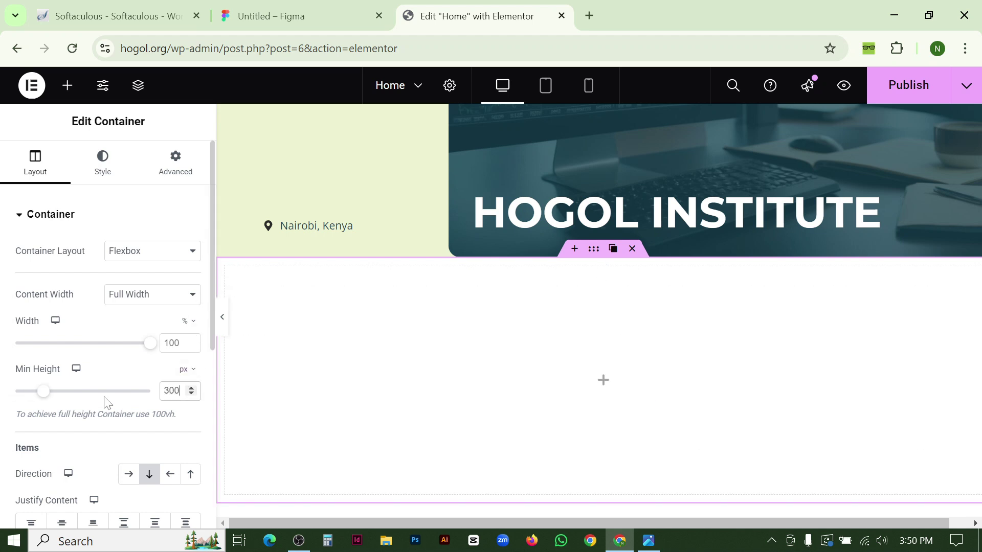
Give the new container 6% padding on all sides and preview the page
click(180, 171)
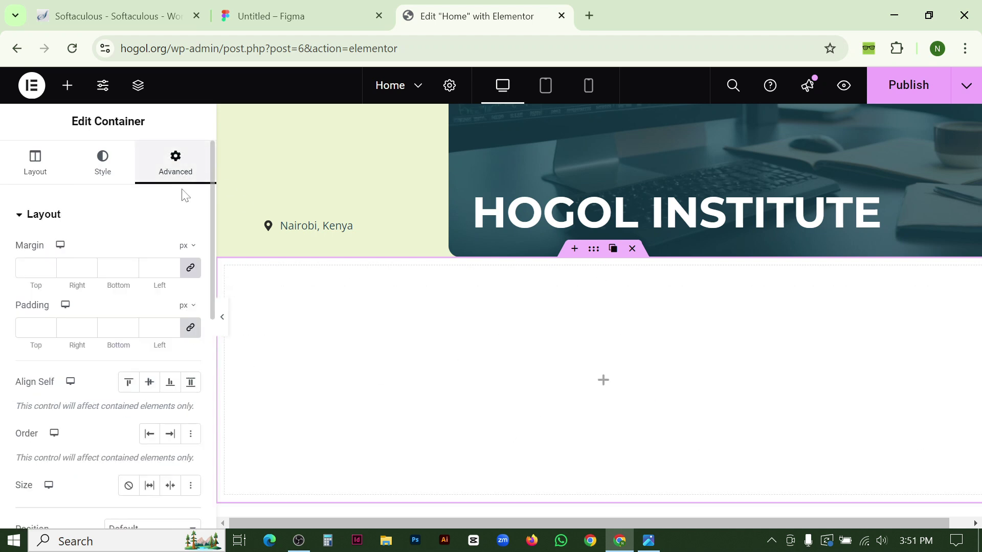
click(187, 306)
click(186, 330)
click(154, 328)
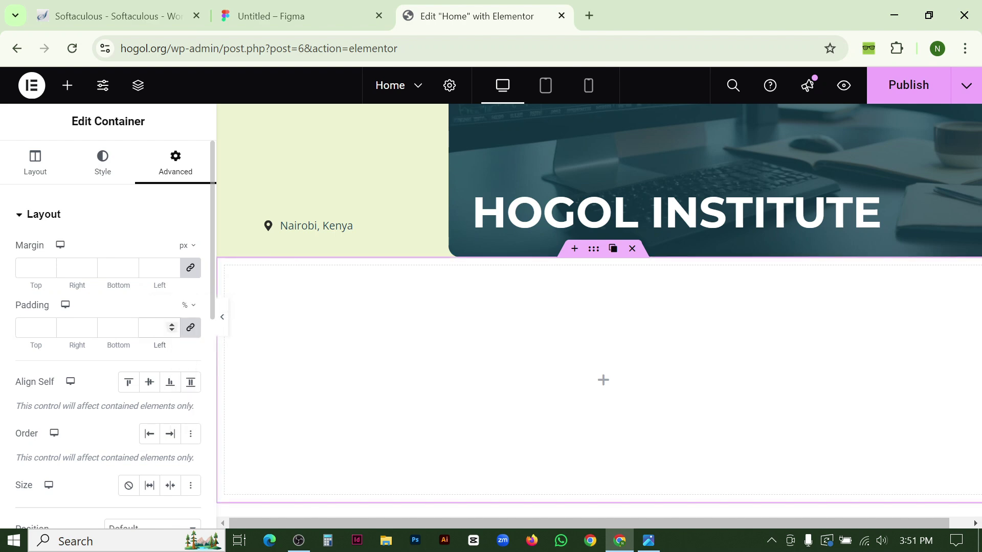
text(6)
scroll(353, 338, down, 4)
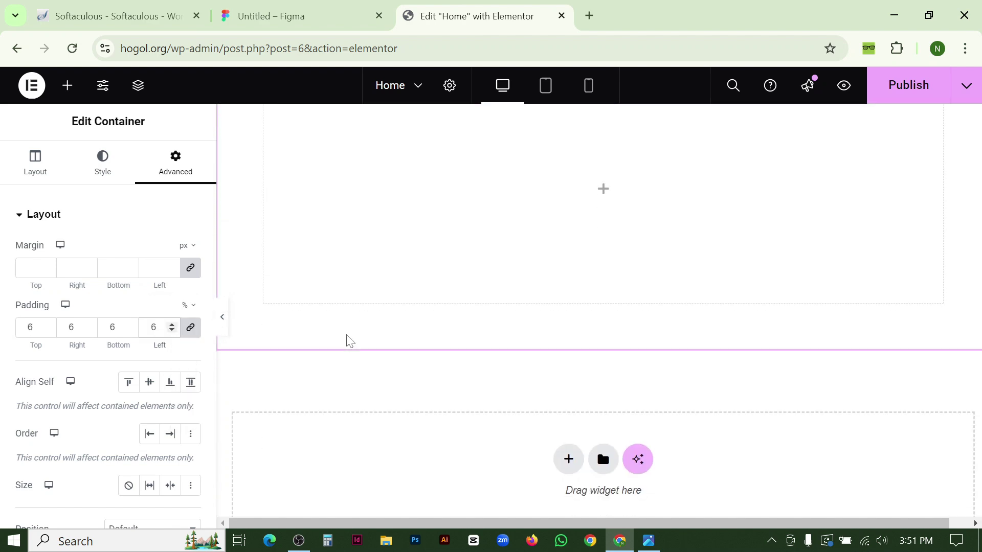
scroll(350, 340, up, 10)
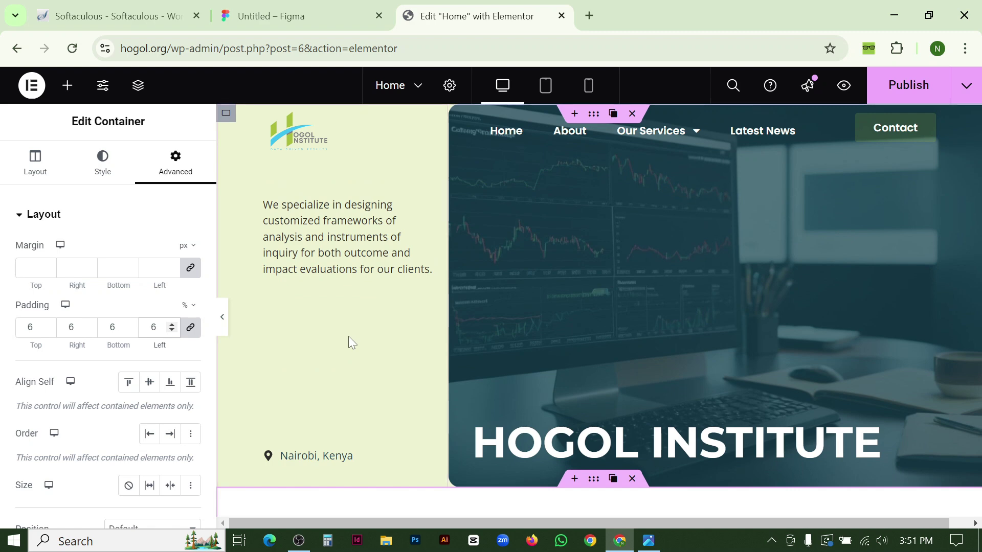
click(227, 325)
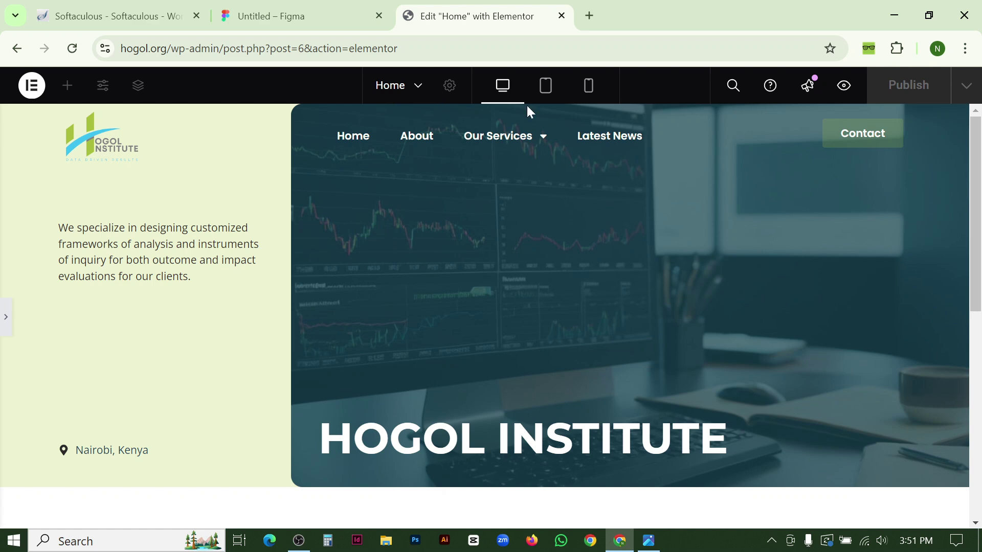
scroll(651, 195, down, 3)
scroll(651, 203, up, 4)
Select the top-level hero container from the structure view and set its minimum height to 560 px
click(342, 217)
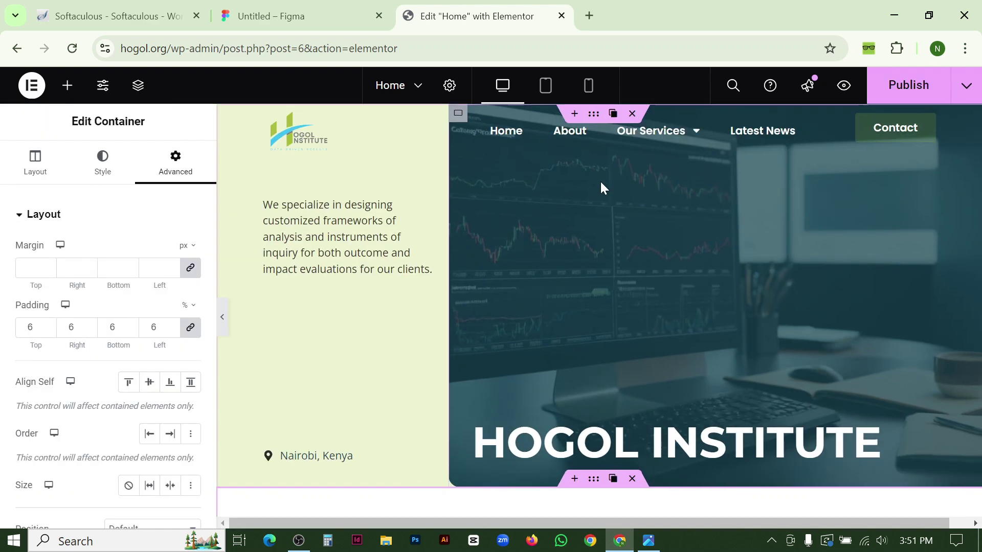
right_click(620, 183)
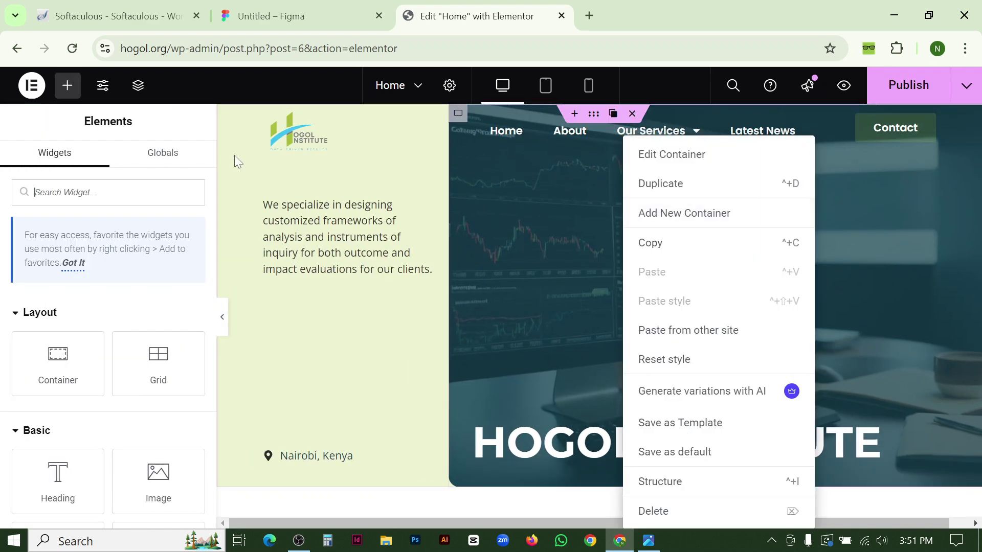
click(137, 86)
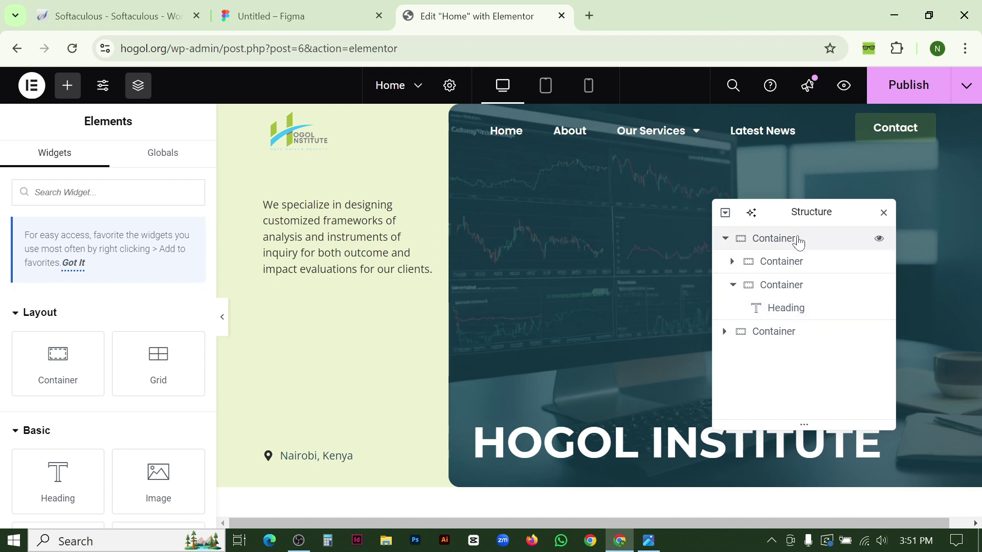
click(796, 239)
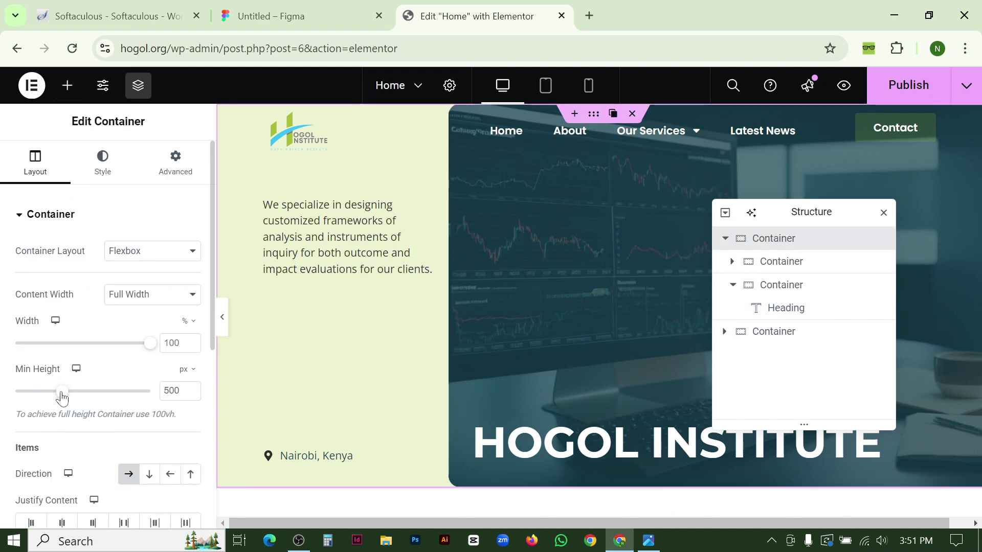
drag(61, 397, 67, 397)
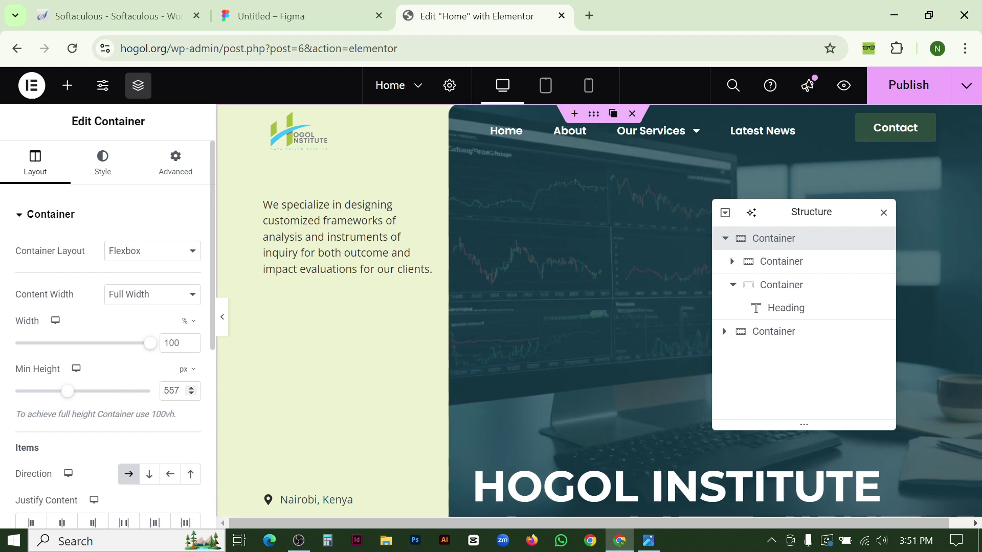
text(560)
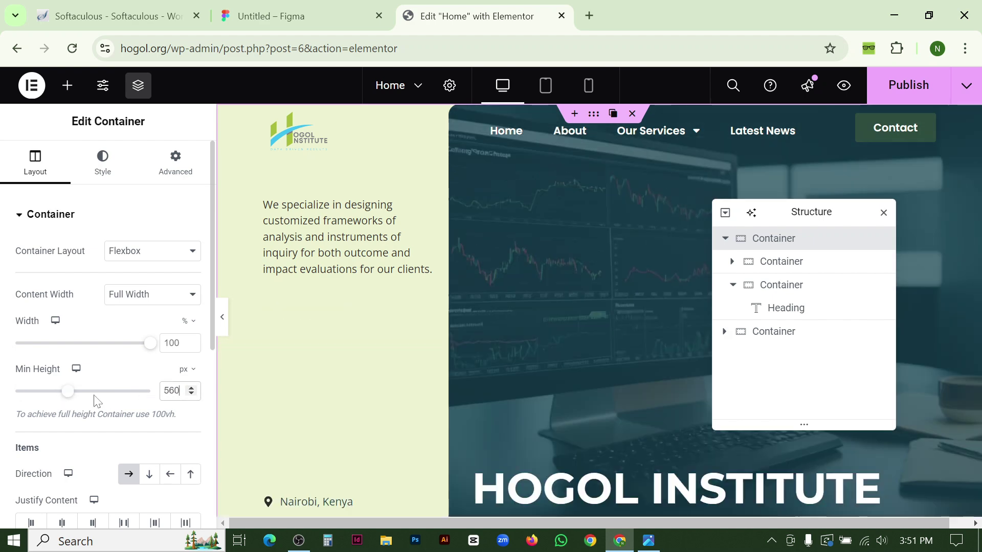
click(224, 320)
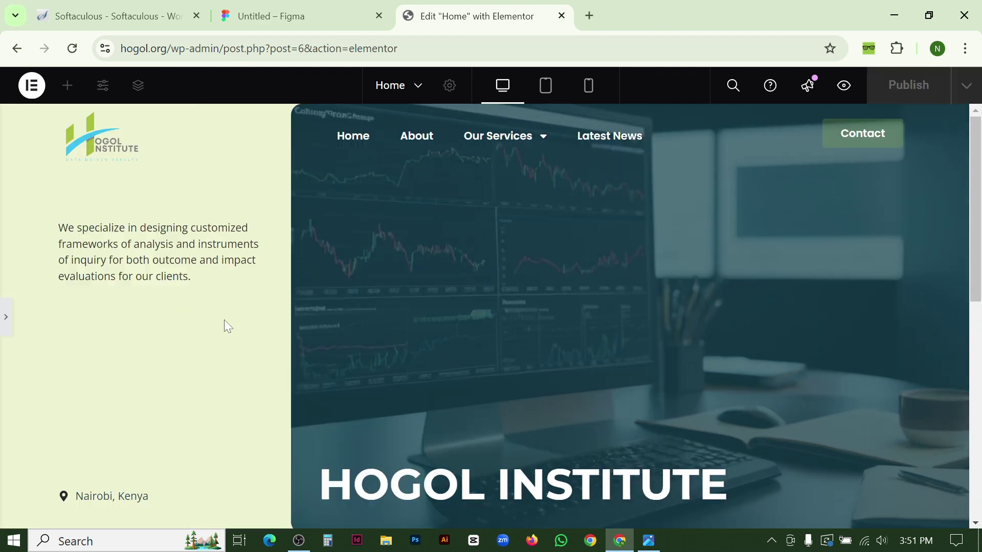
scroll(364, 357, down, 3)
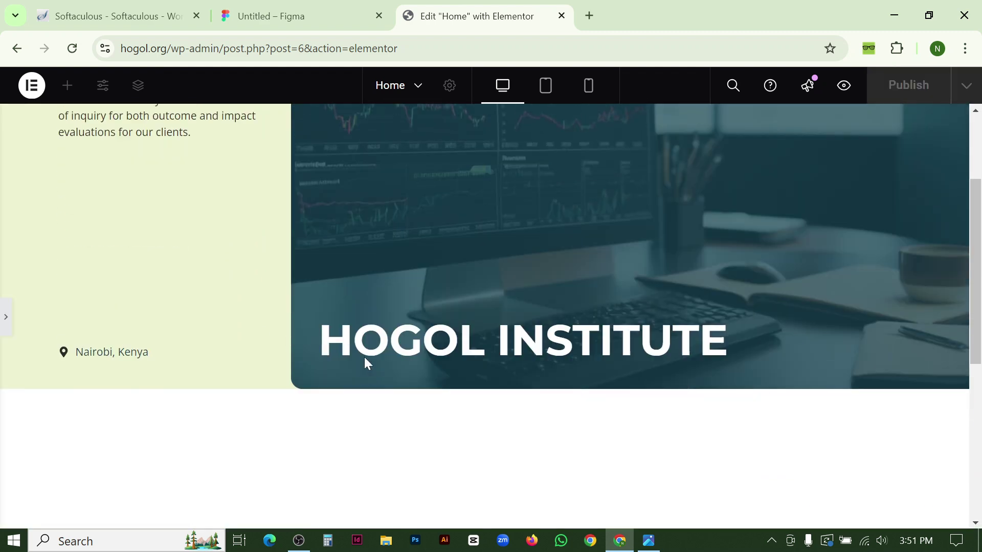
scroll(364, 357, up, 3)
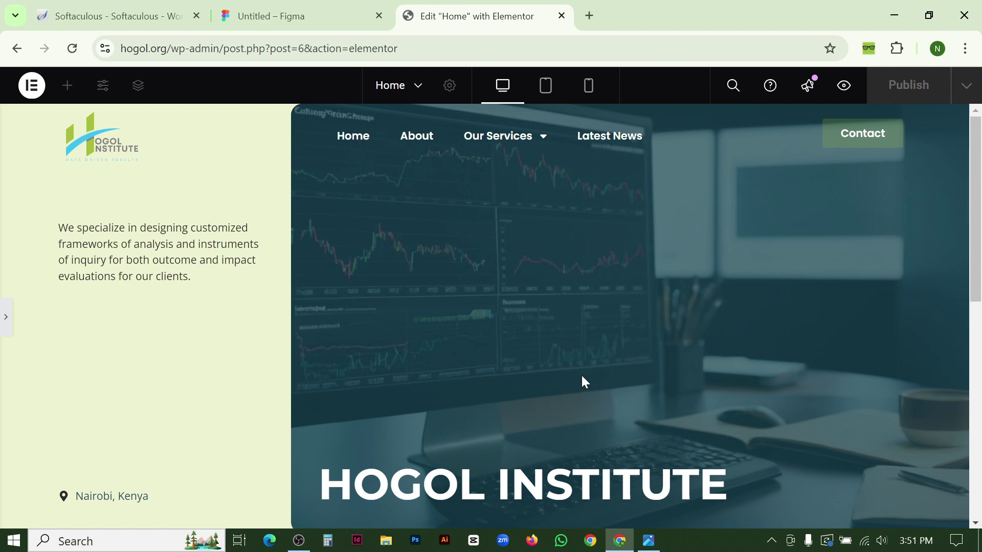
click(4, 322)
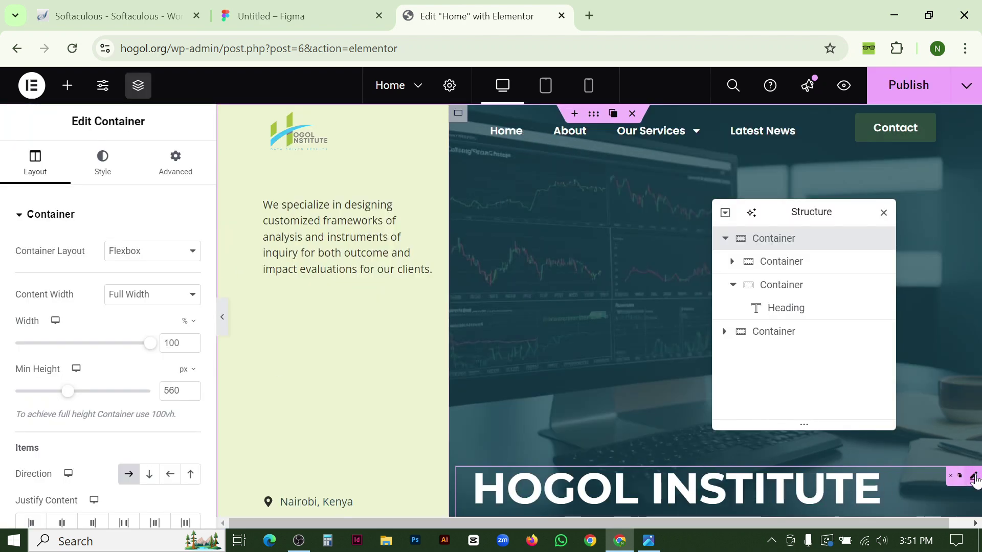
Give the HOGOL INSTITUTE heading 50% right padding so the title wraps onto two lines
click(973, 476)
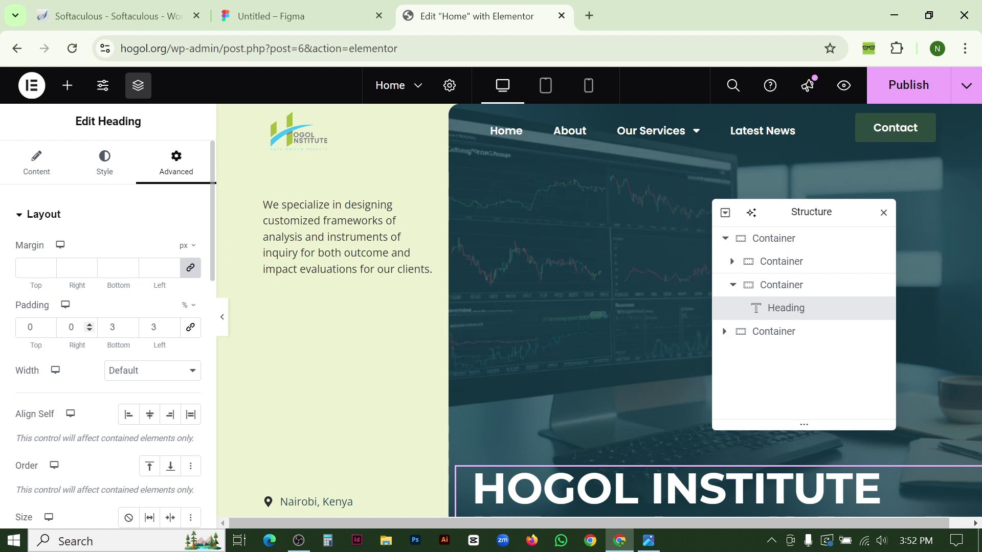
text(25)
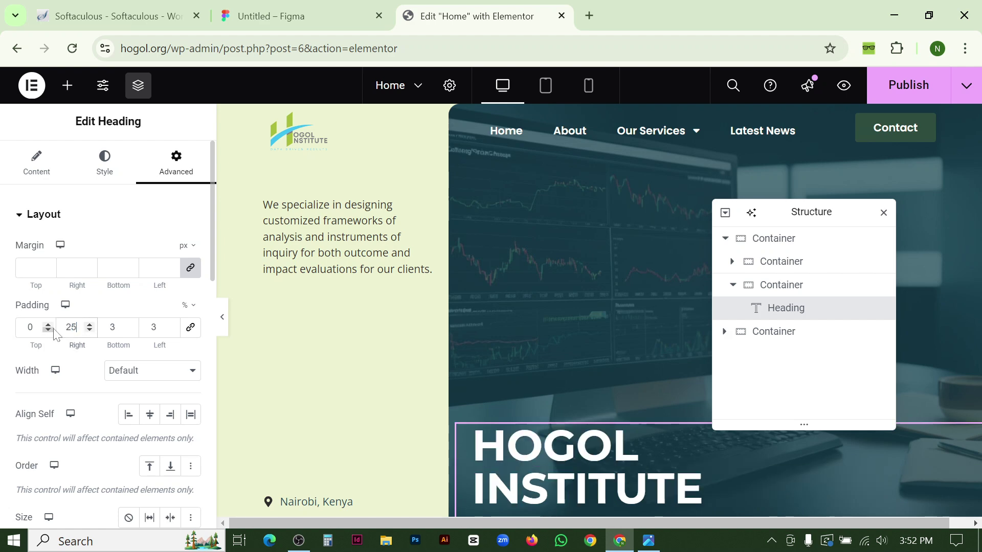
click(222, 317)
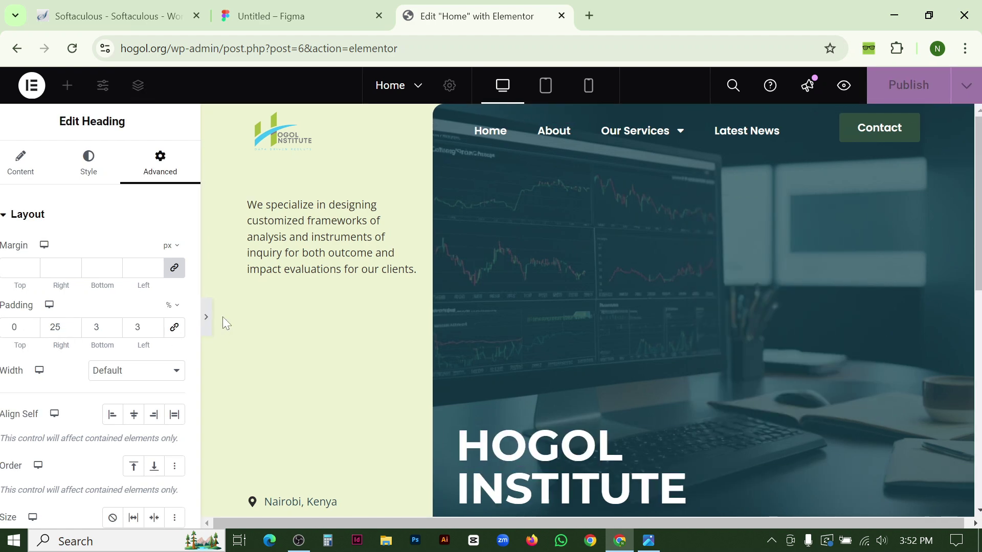
click(4, 323)
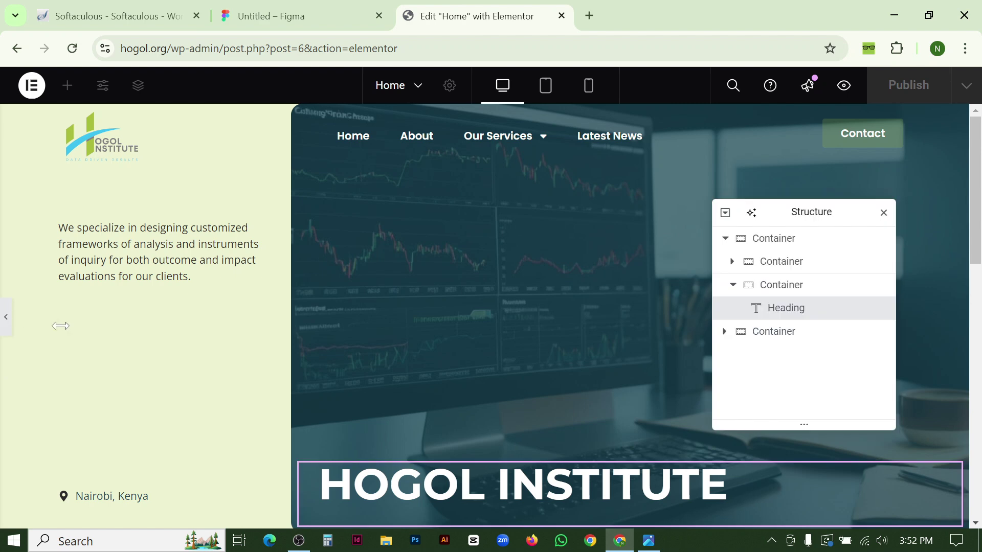
drag(78, 328, 50, 327)
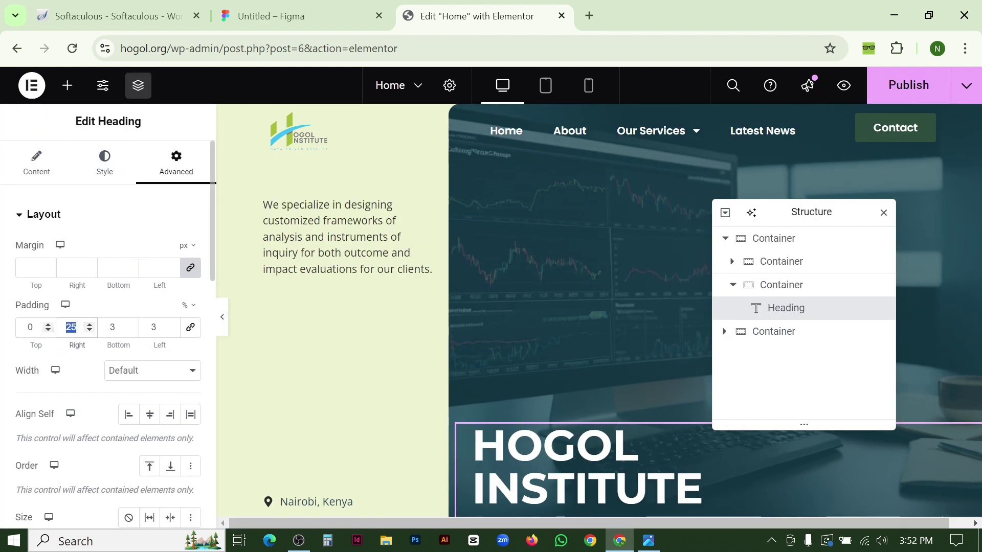
click(222, 318)
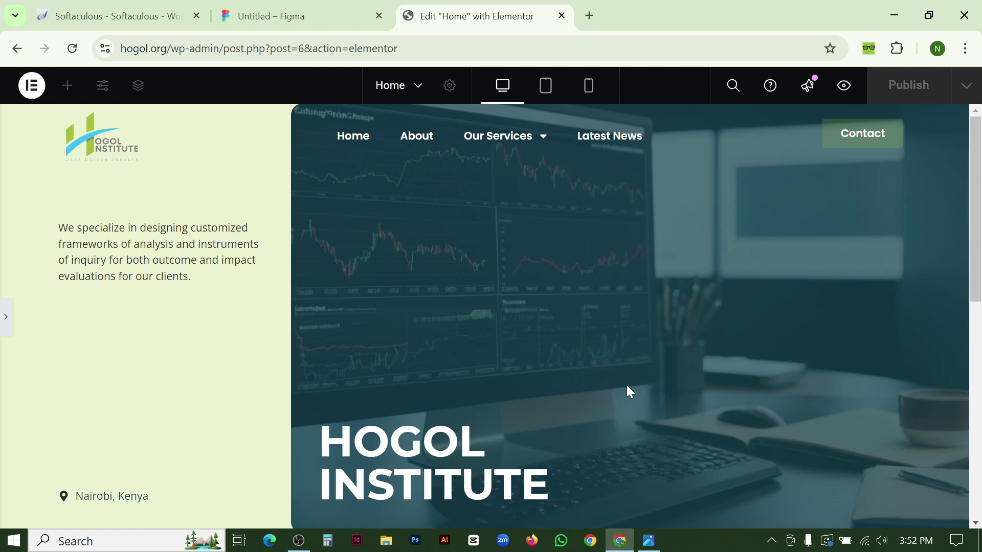
click(4, 321)
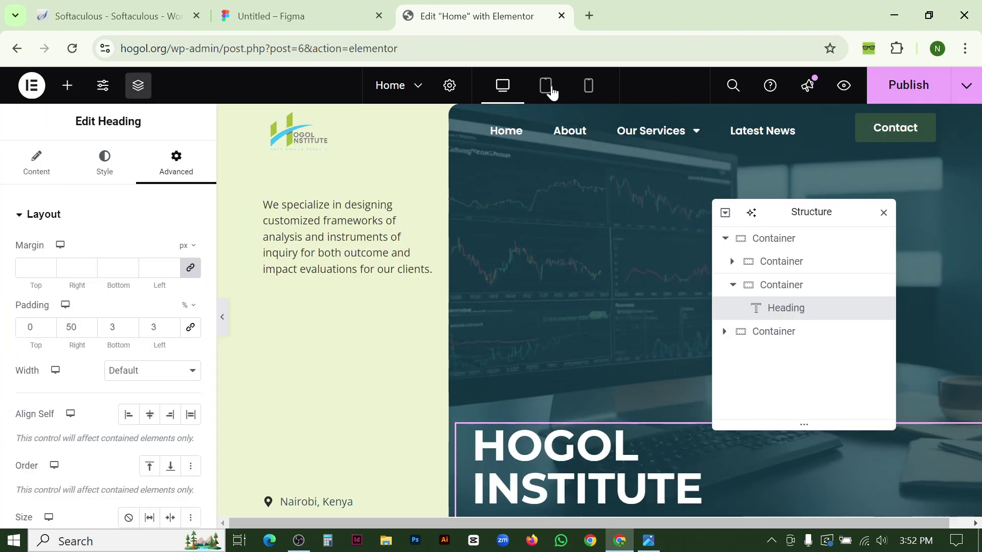
In tablet view, lower the outer hero container's minimum height to 478 px and preview it
click(557, 93)
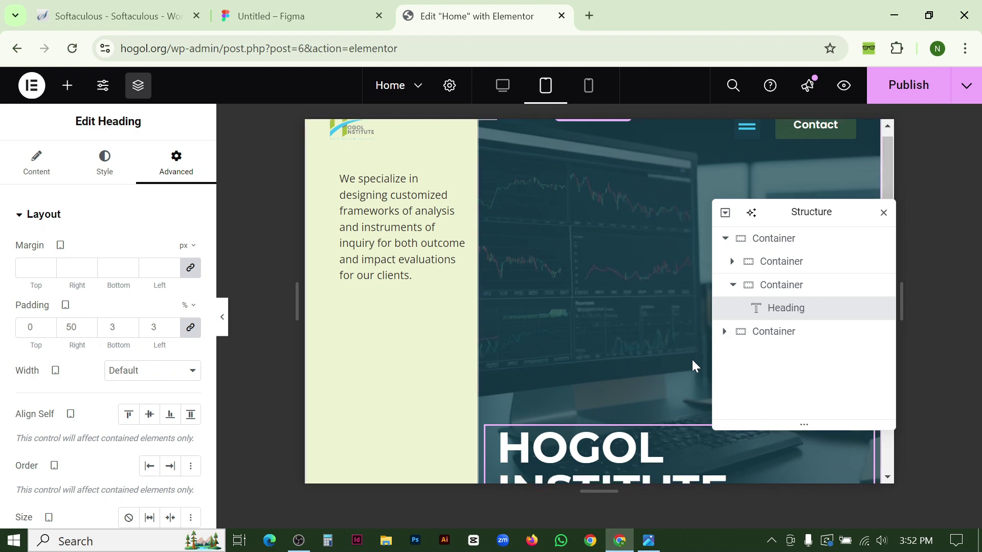
click(222, 317)
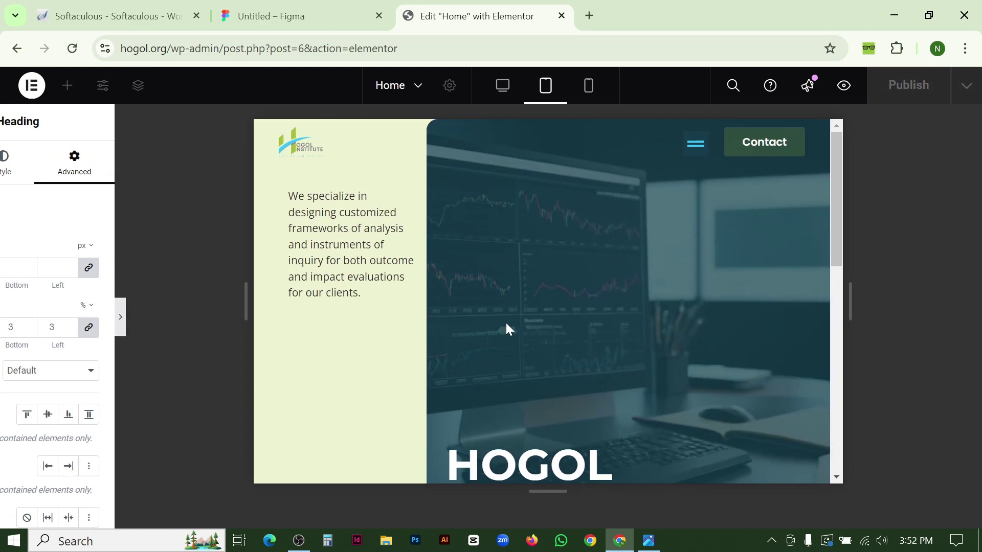
scroll(655, 343, down, 5)
scroll(657, 347, up, 5)
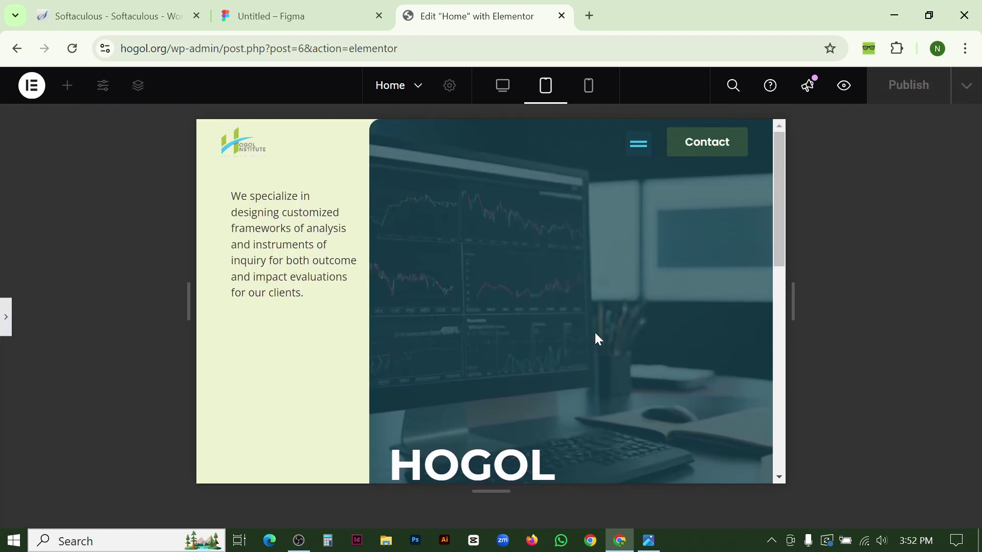
click(5, 330)
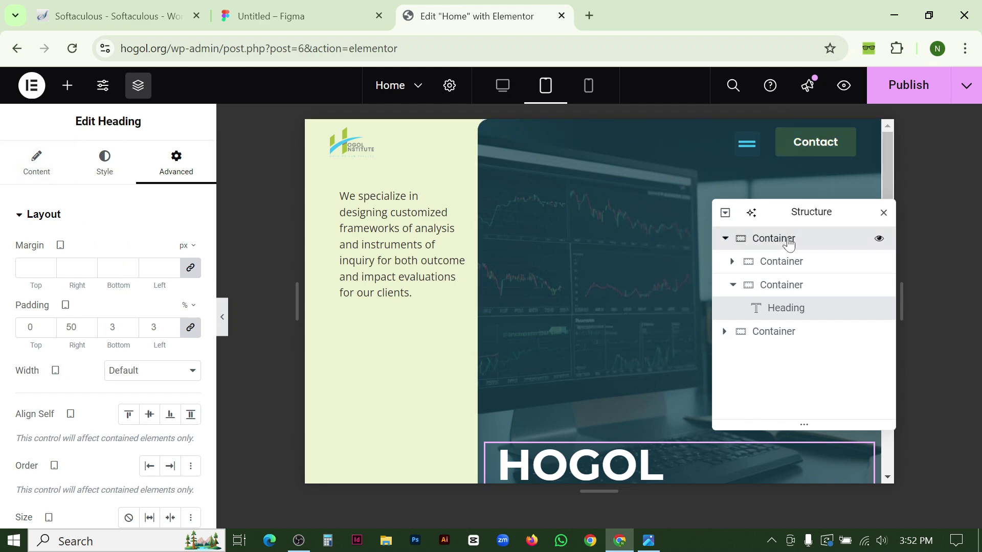
click(791, 241)
scroll(480, 324, down, 2)
scroll(480, 325, up, 2)
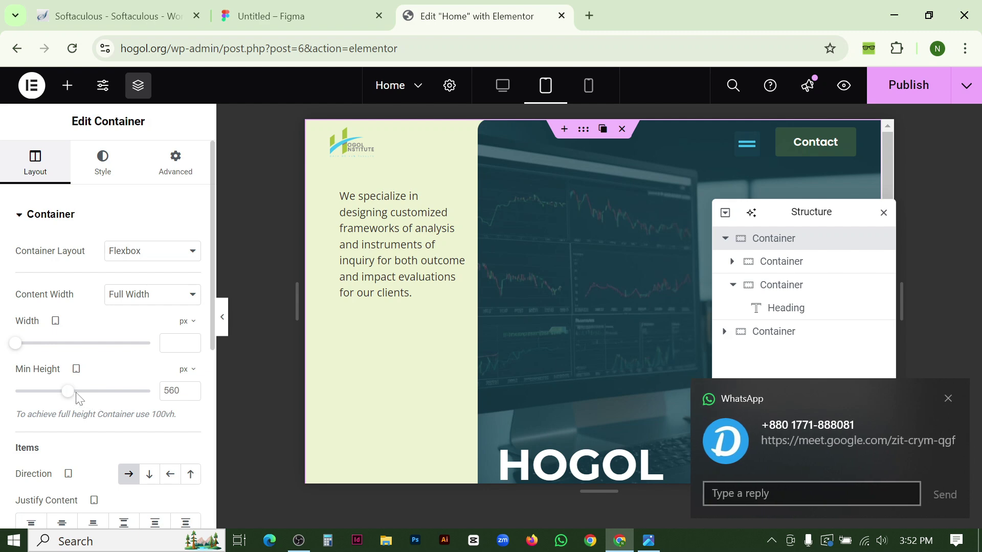
click(949, 398)
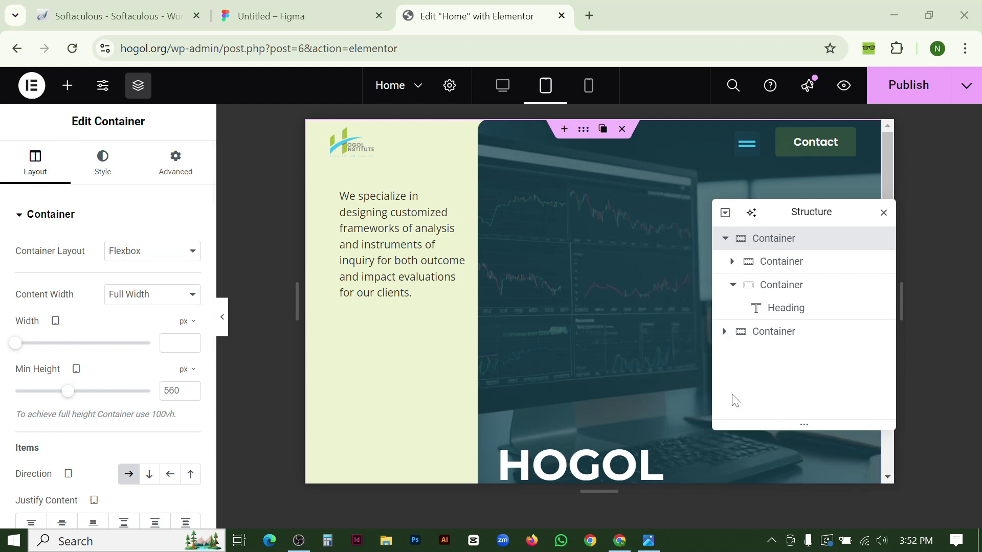
drag(70, 393, 63, 399)
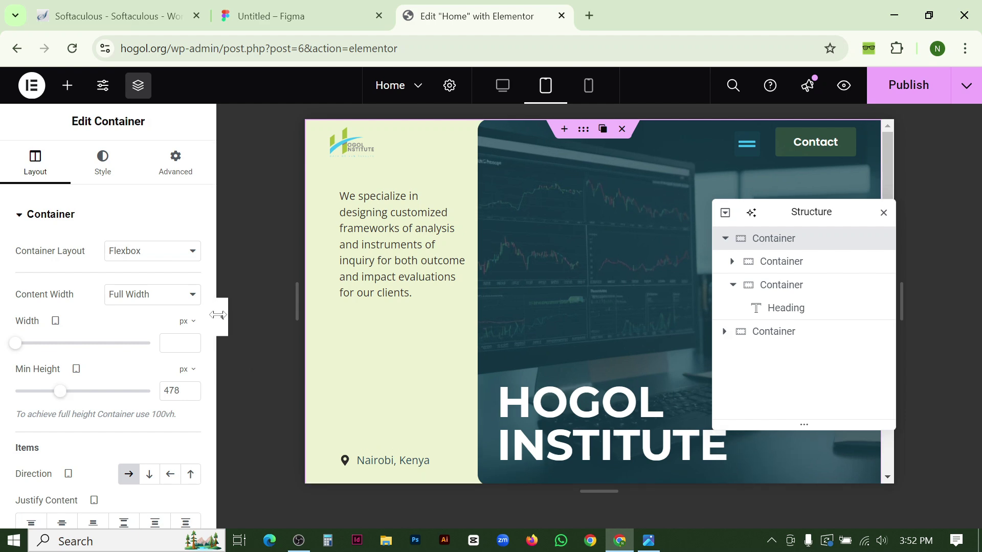
click(223, 321)
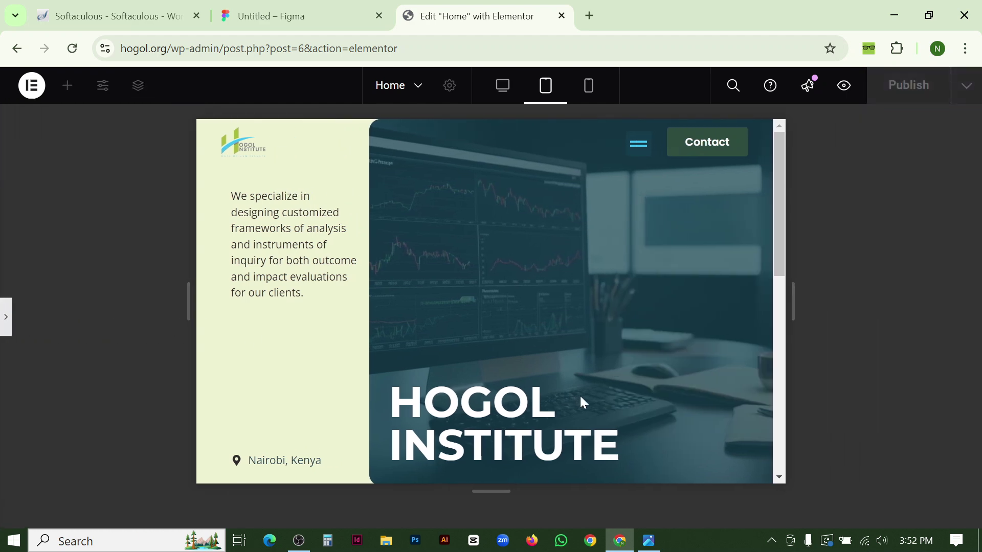
click(5, 330)
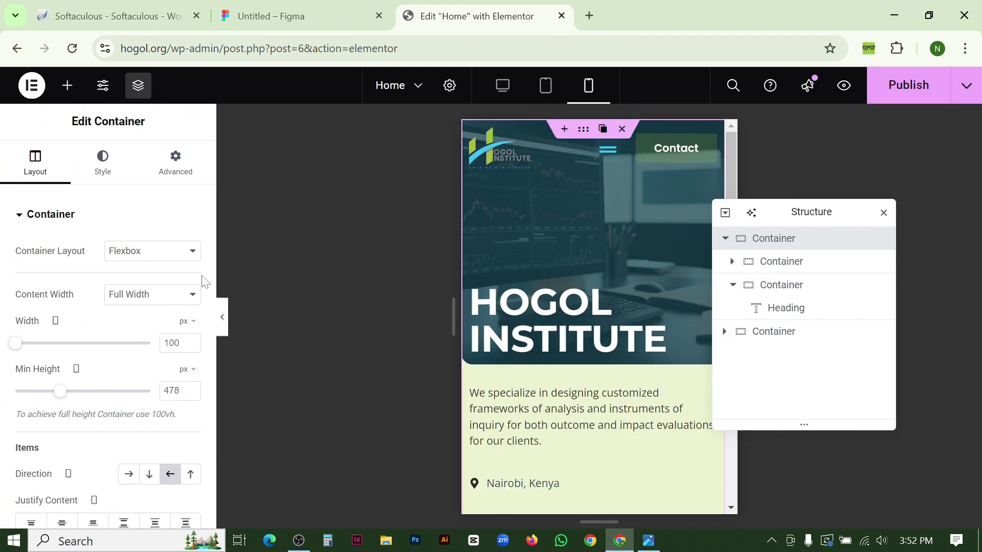
Preview the mobile layout, then return to the desktop view
click(222, 324)
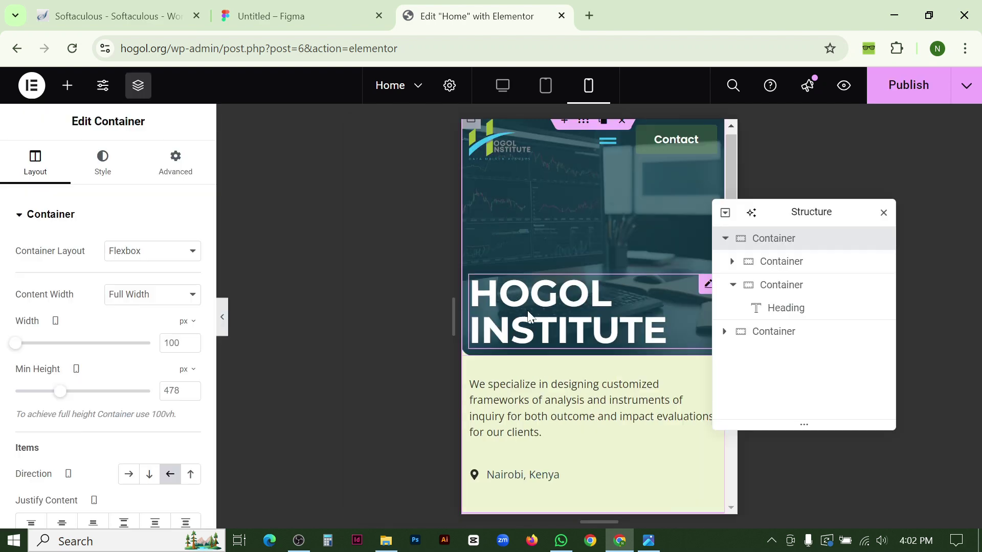
click(225, 318)
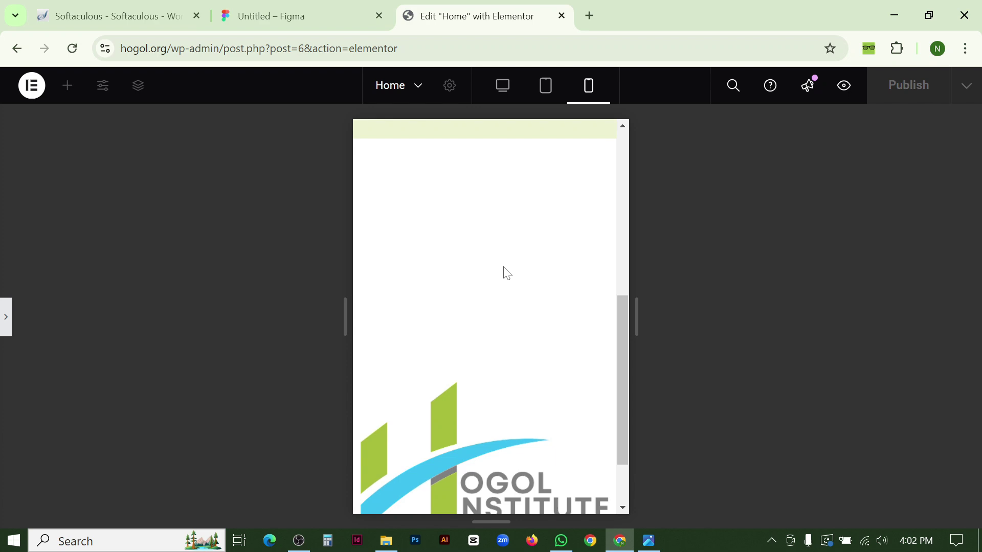
click(503, 85)
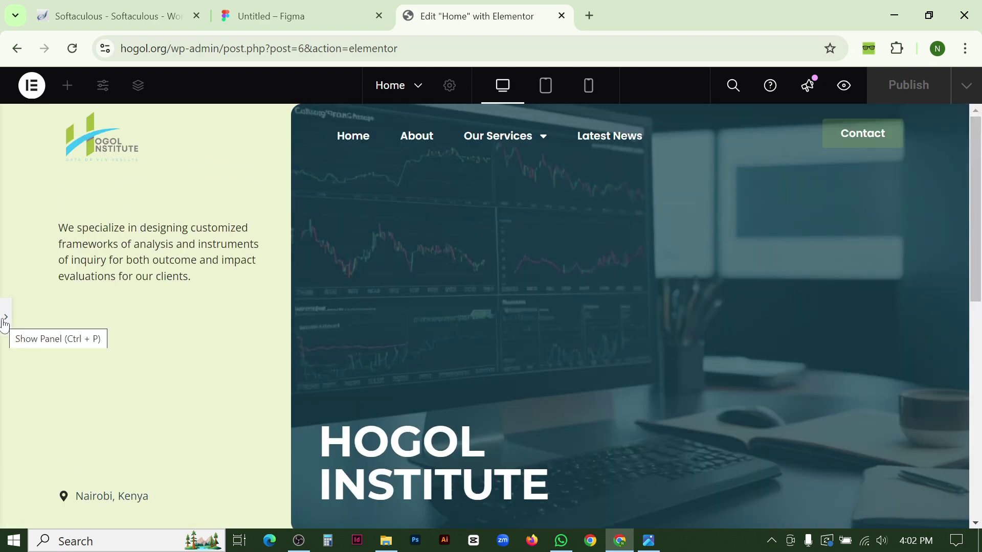
Add a heading and a text block into the empty container below the hero
click(5, 323)
scroll(570, 350, down, 5)
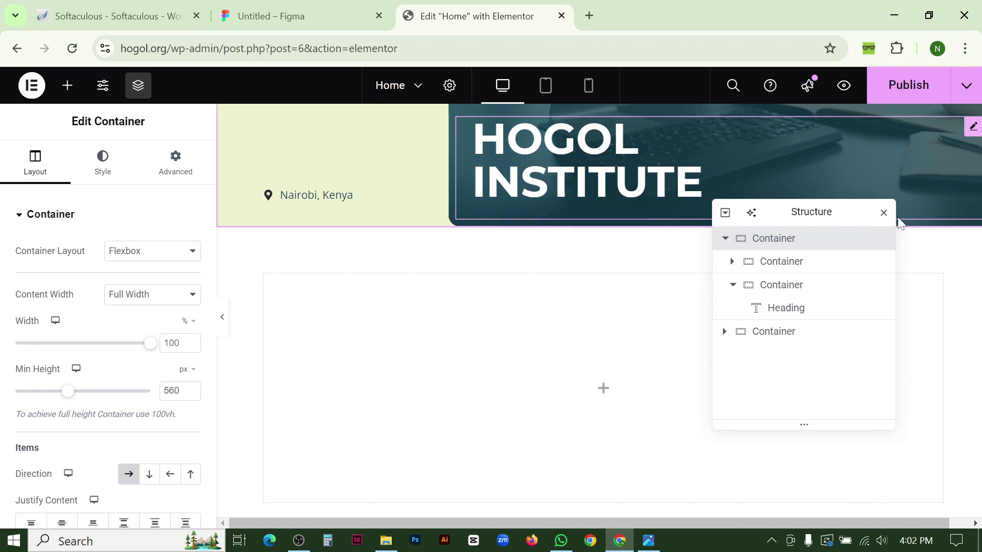
click(884, 213)
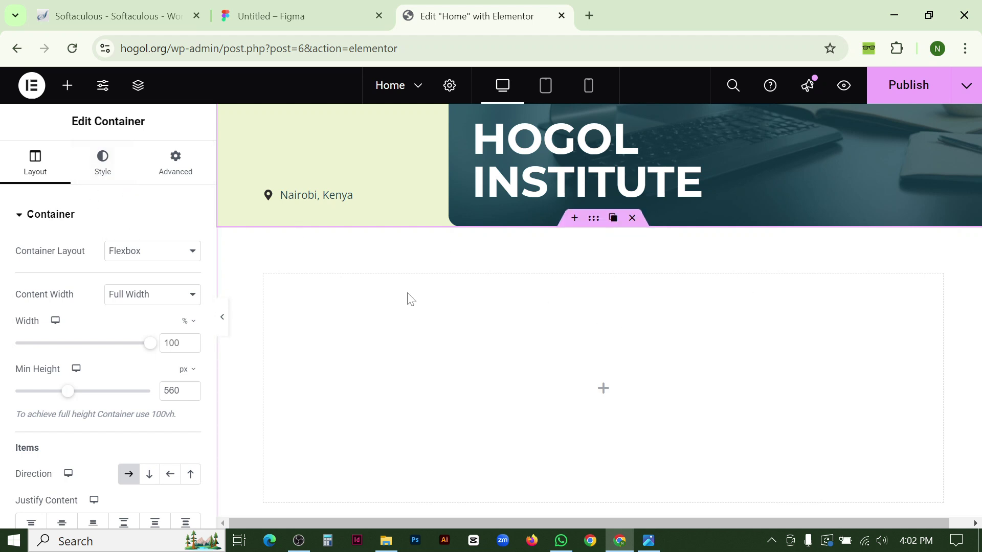
click(67, 85)
drag(60, 463, 551, 303)
click(74, 90)
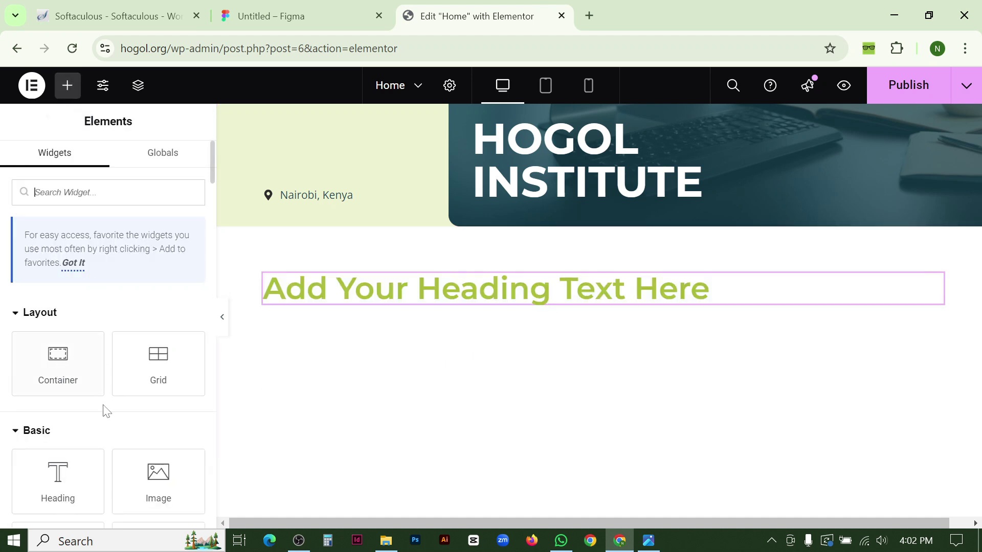
scroll(97, 410, down, 5)
drag(68, 265, 502, 302)
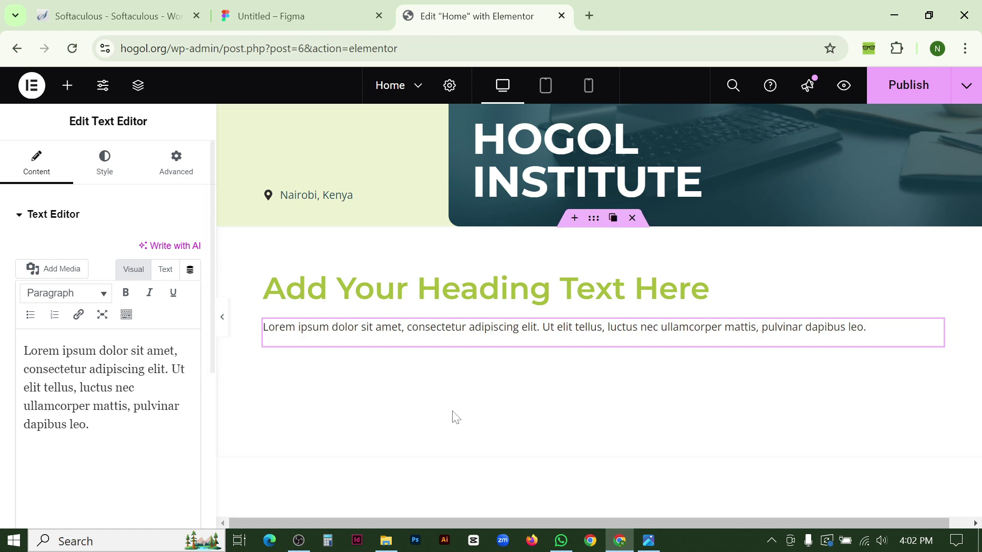
Add a row-direction container below the paragraph holding three side-by-side inner containers
click(67, 86)
drag(78, 374, 517, 335)
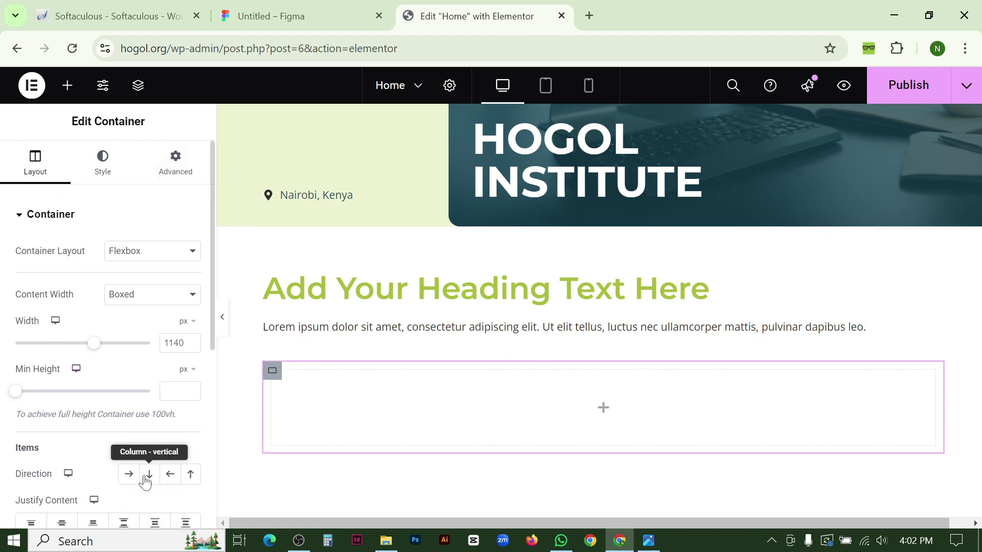
click(128, 475)
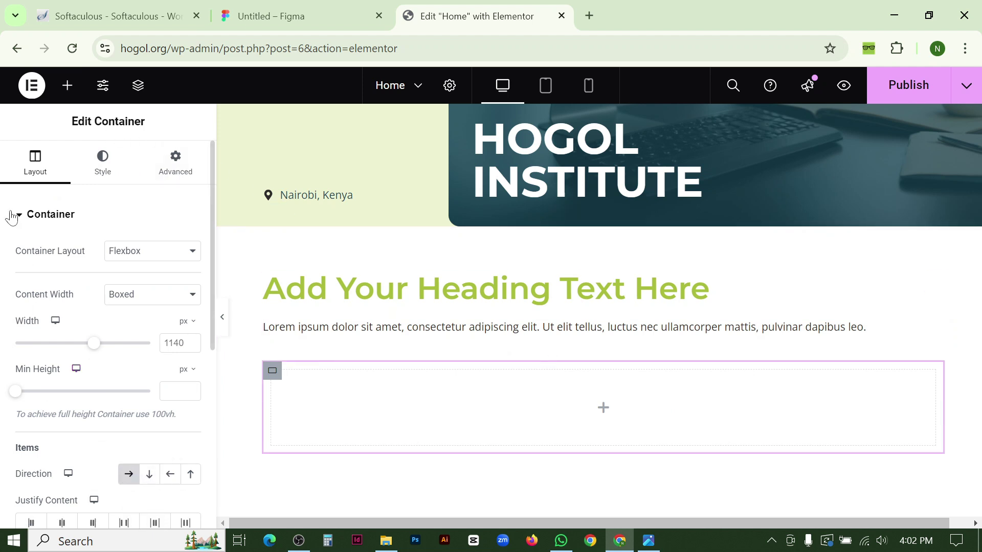
click(67, 90)
drag(72, 358, 476, 381)
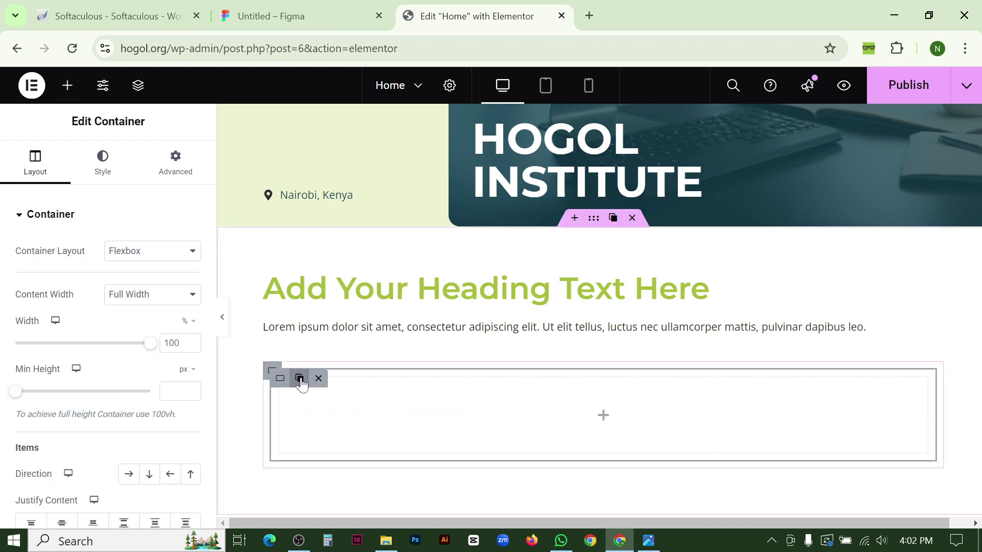
click(299, 379)
click(299, 379)
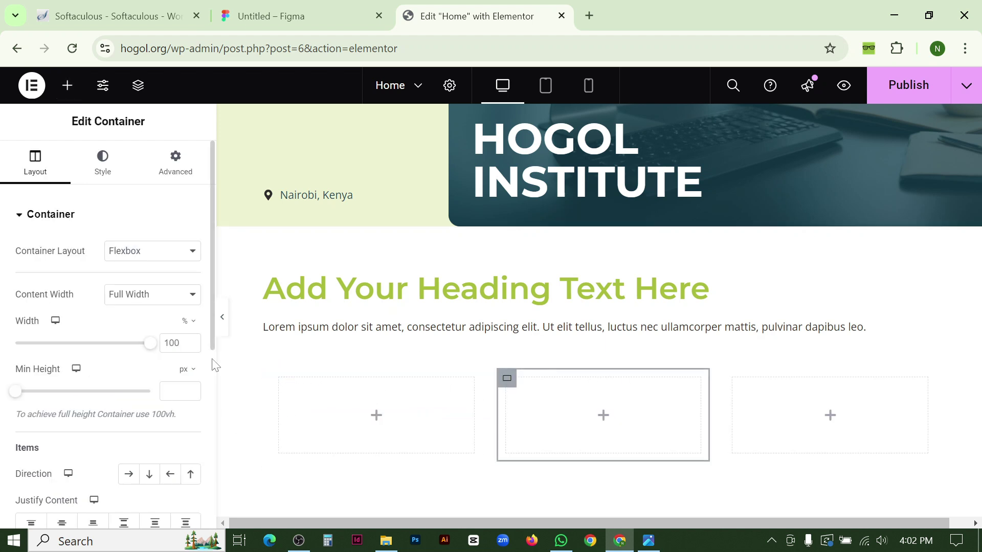
click(222, 317)
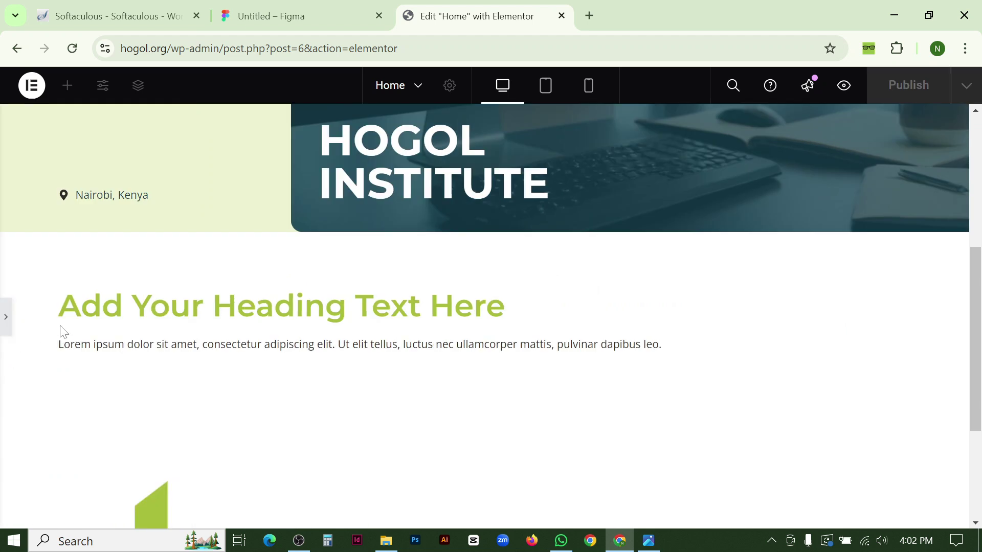
Set the middle inner container's background type to Classic, then bring up the Figma design
click(544, 392)
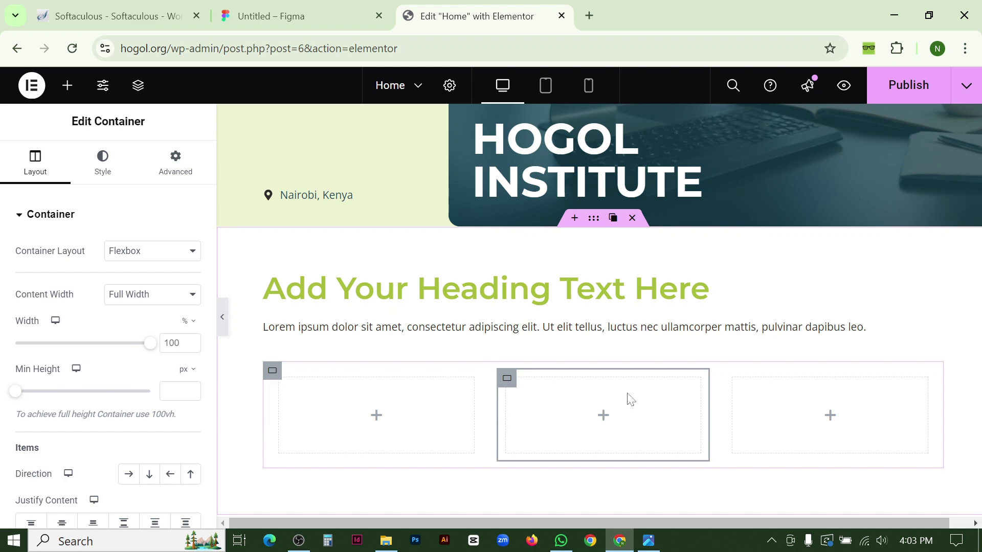
scroll(624, 397, down, 3)
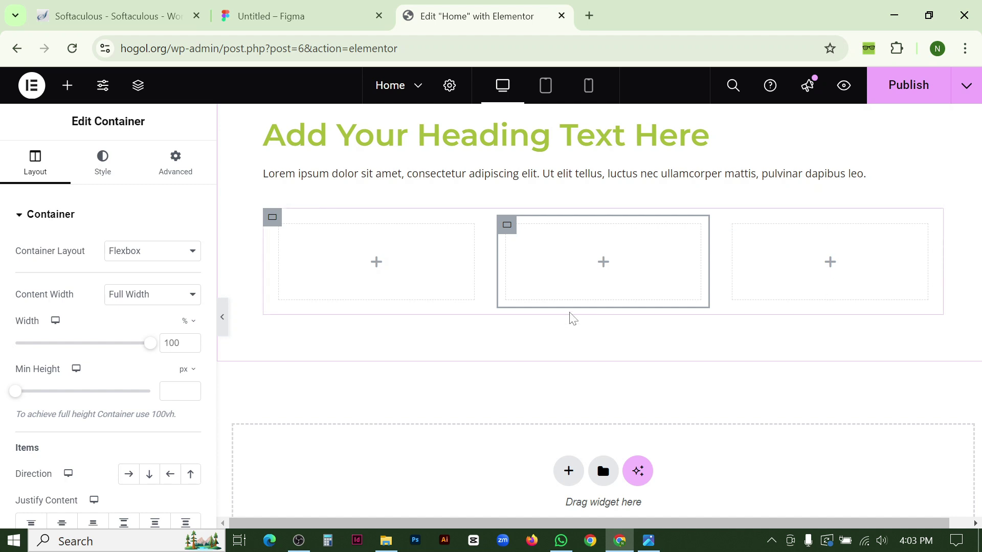
mouse_move(508, 233)
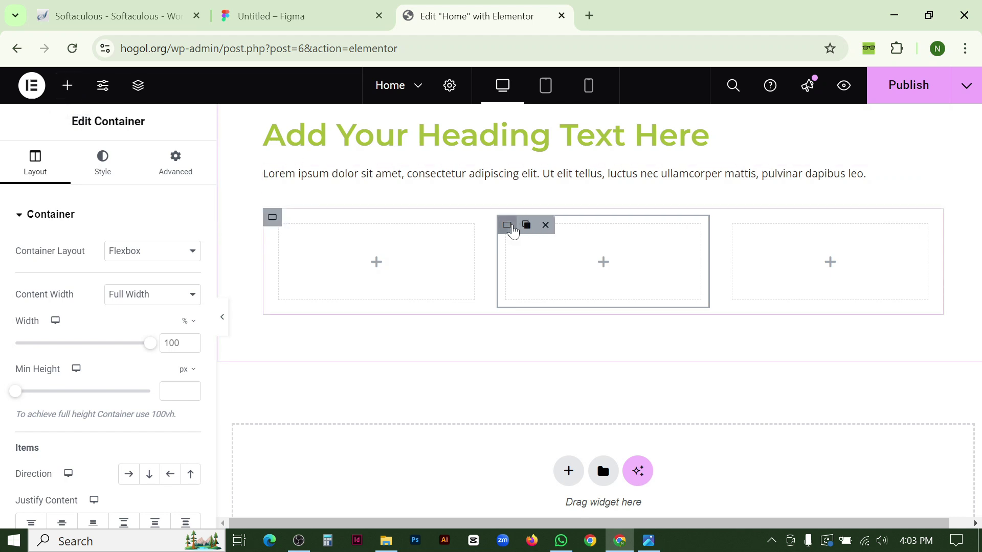
click(97, 177)
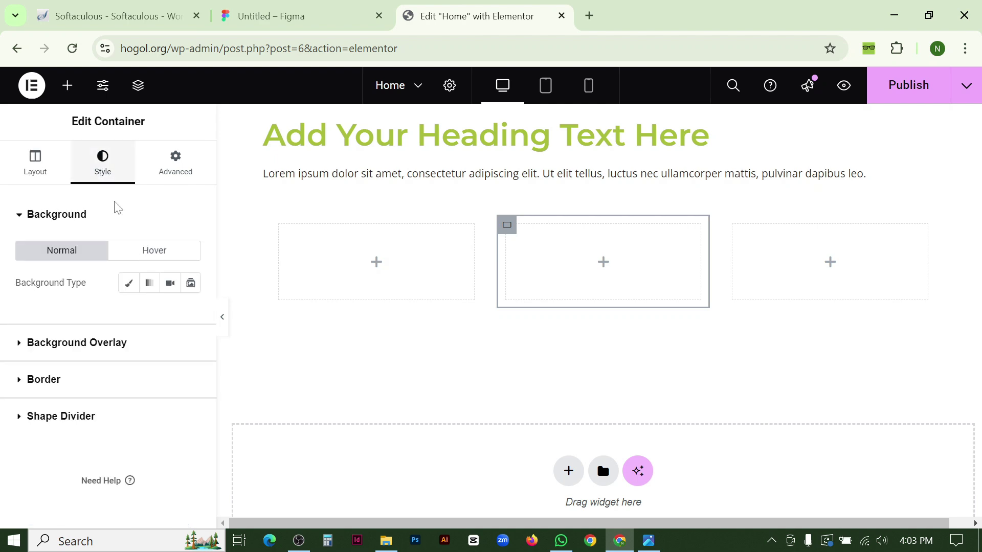
click(127, 283)
mouse_move(121, 397)
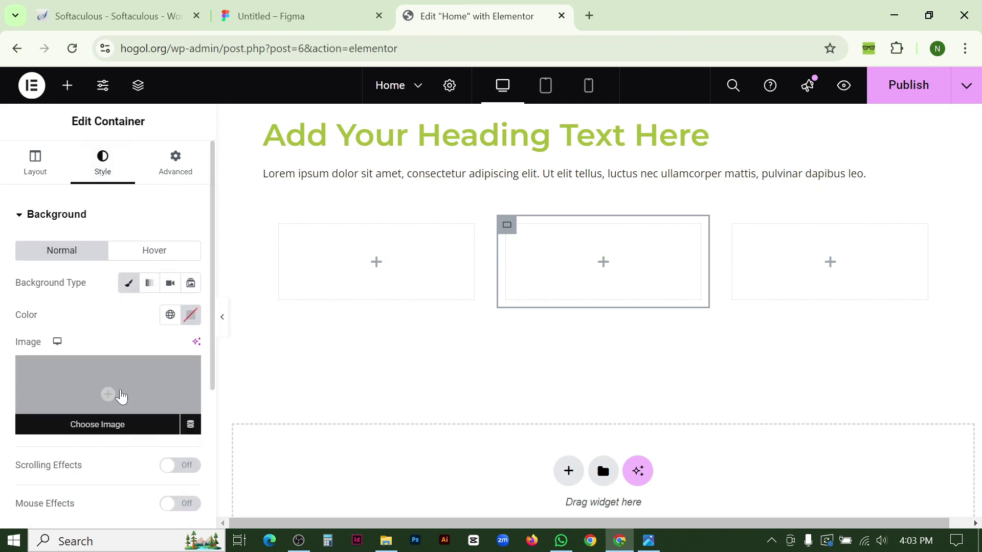
click(288, 15)
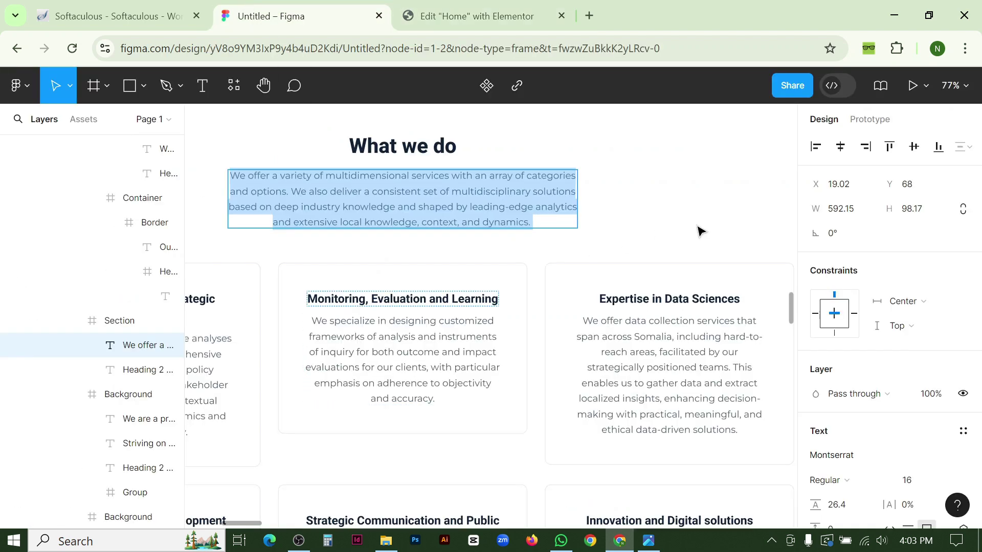
Move the Figma canvas to the service cards and select the light-bulb and handshake Group 17
key(Escape)
scroll(705, 221, down, 5)
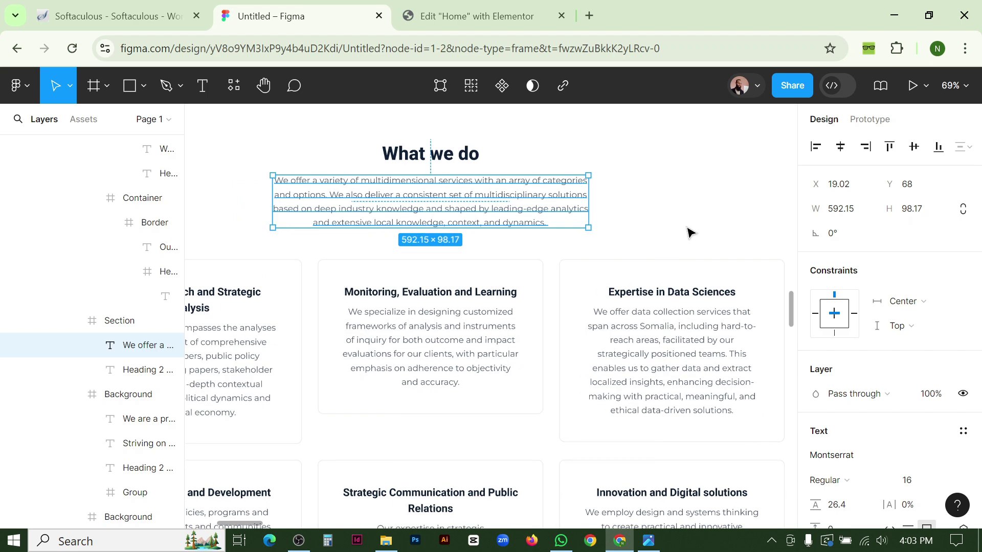
scroll(683, 233, down, 7)
drag(757, 224, 298, 324)
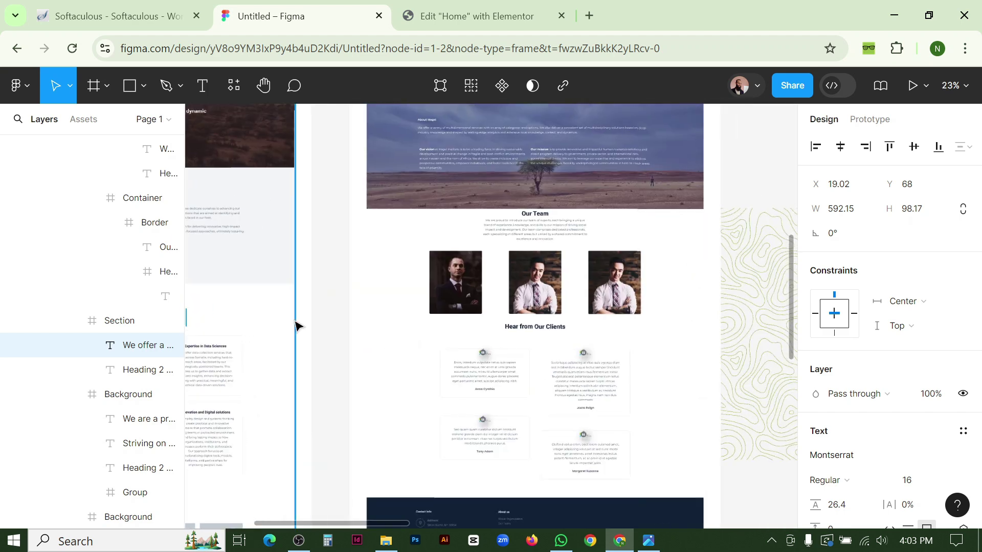
scroll(404, 316, down, 5)
scroll(358, 319, right, 8)
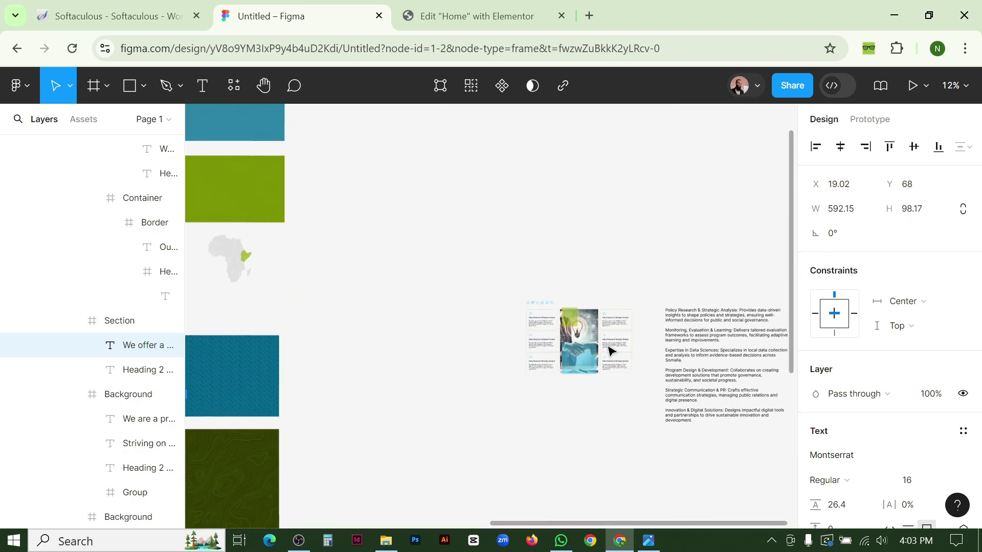
scroll(609, 348, up, 4)
scroll(607, 346, up, 1)
scroll(583, 317, right, 2)
scroll(537, 307, up, 5)
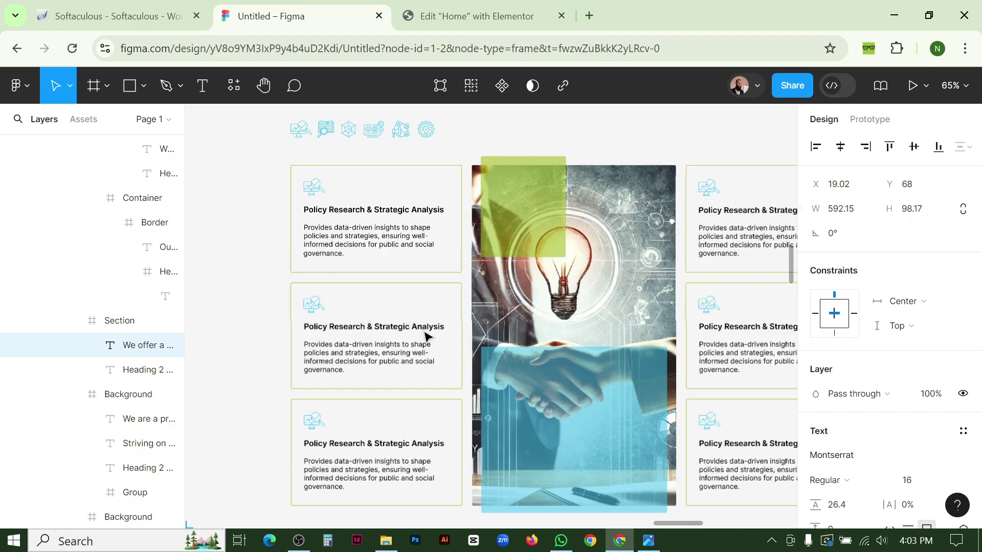
scroll(494, 303, right, 3)
scroll(413, 319, down, 1)
scroll(531, 329, right, 2)
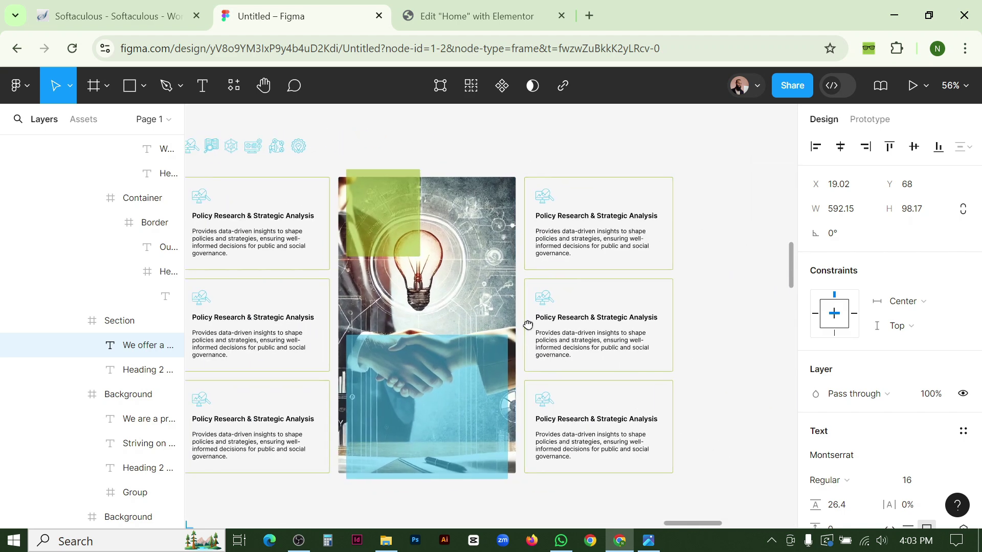
click(428, 323)
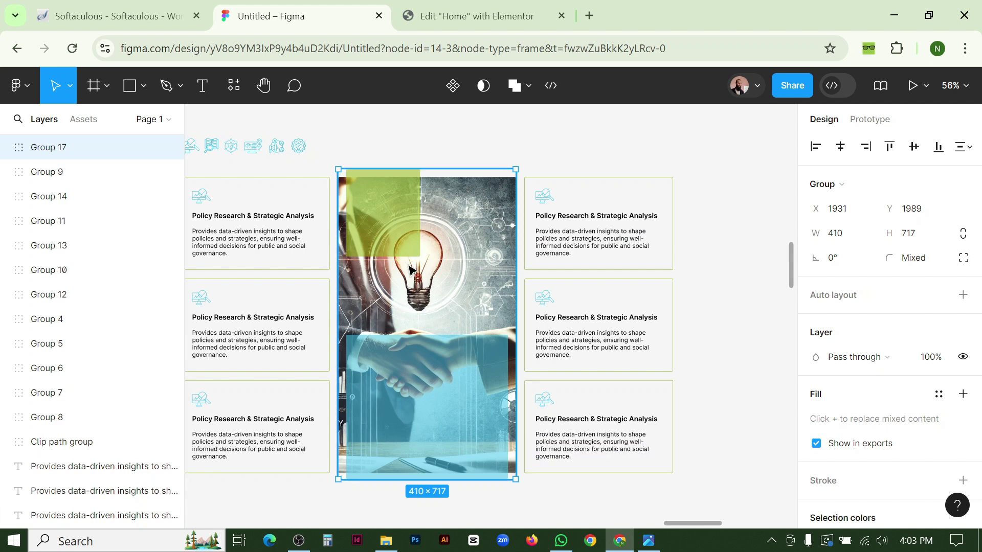
Confirm the exported Group 17 image file is in the Downloads folder
click(728, 274)
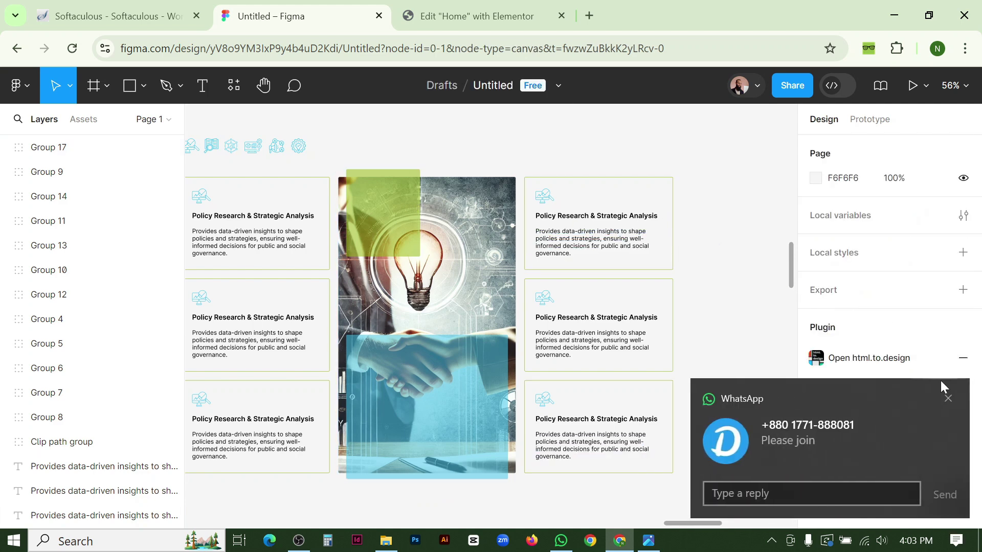
click(948, 398)
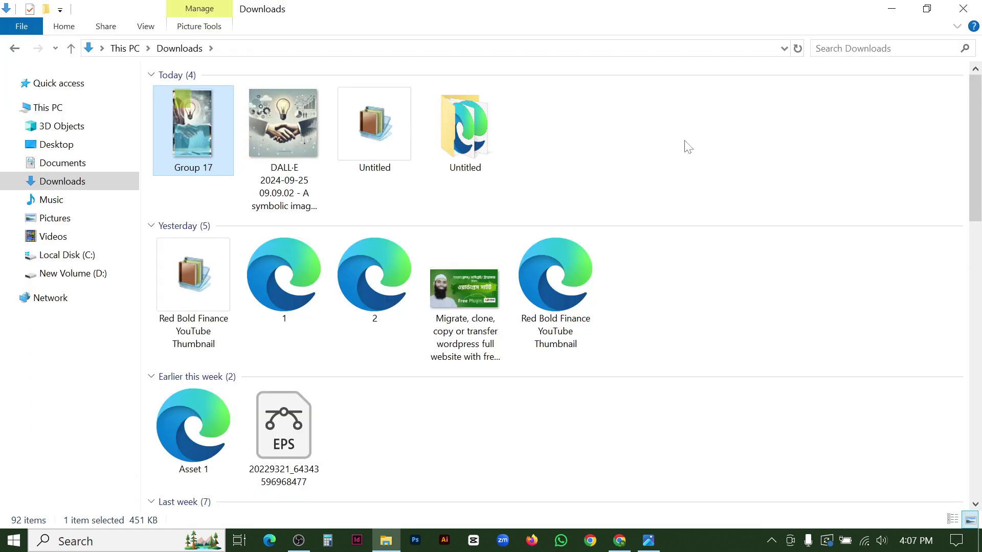
click(688, 146)
click(201, 134)
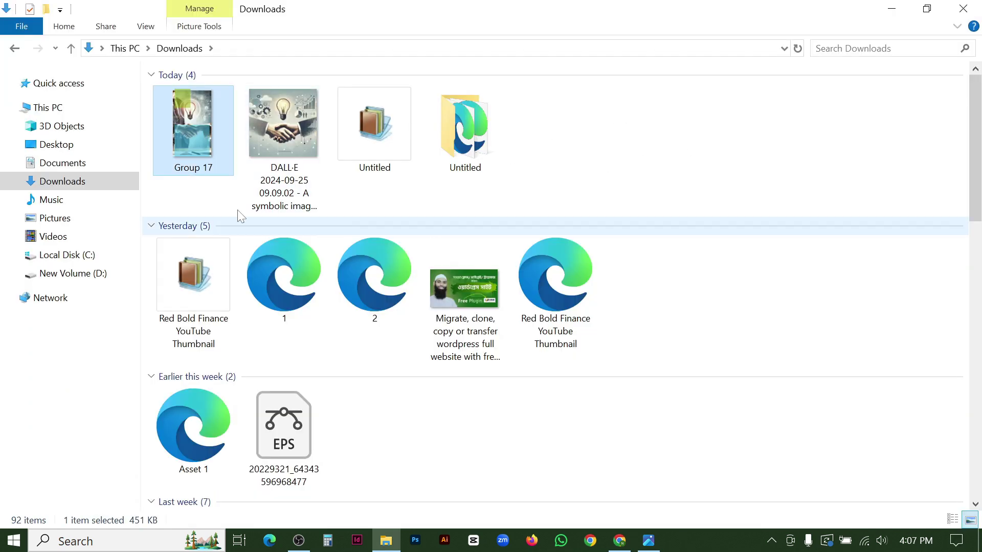
click(623, 541)
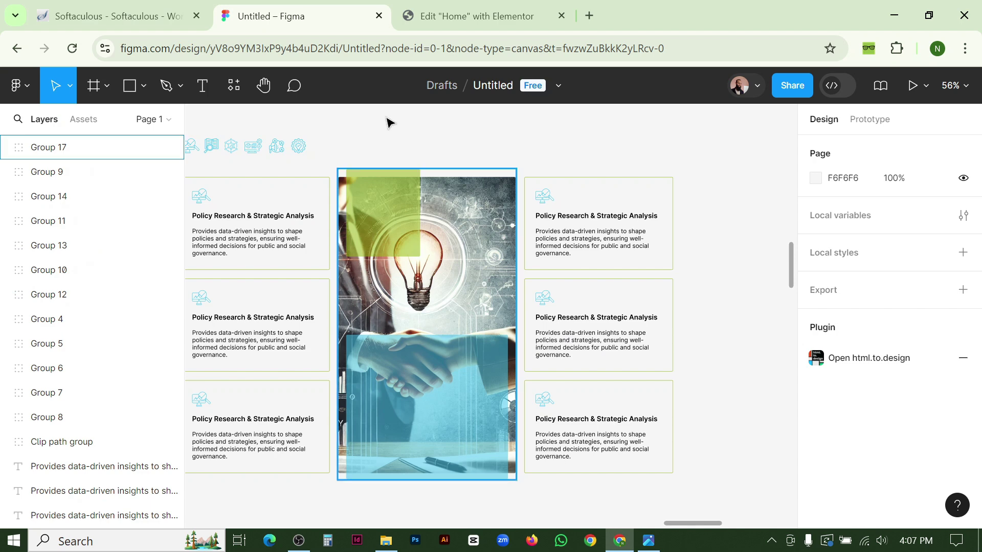
Upload the Group 17 image from Downloads and use it as the middle container's background
click(82, 15)
click(476, 16)
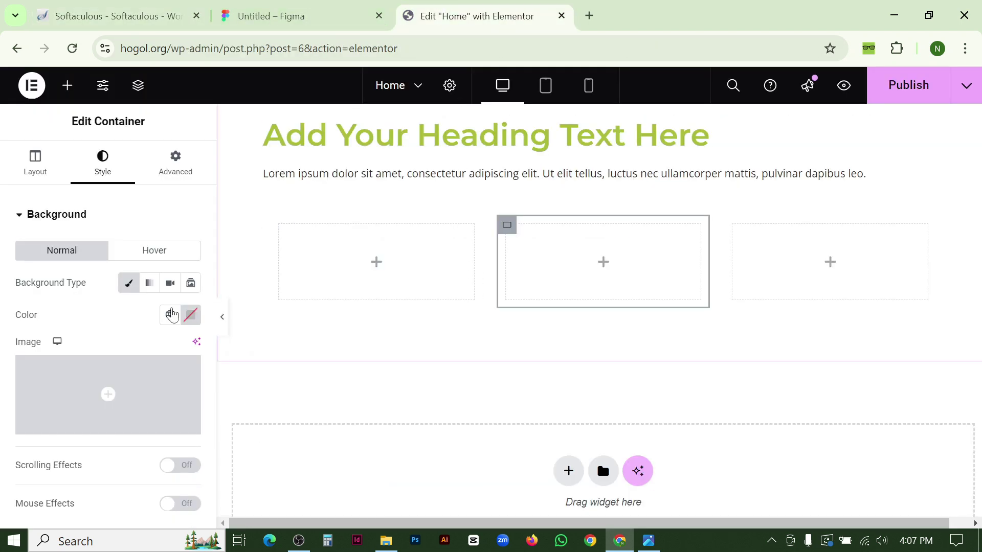
click(78, 387)
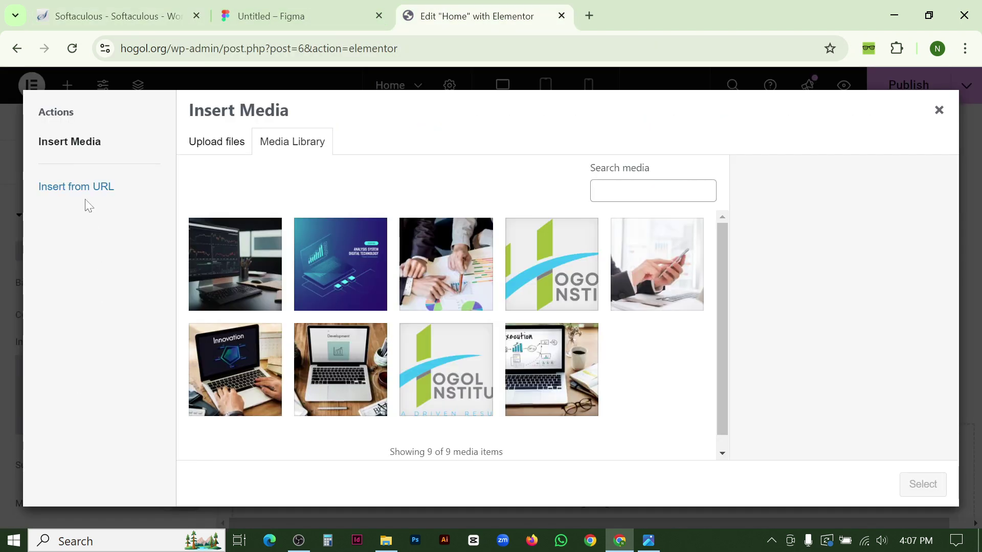
click(212, 148)
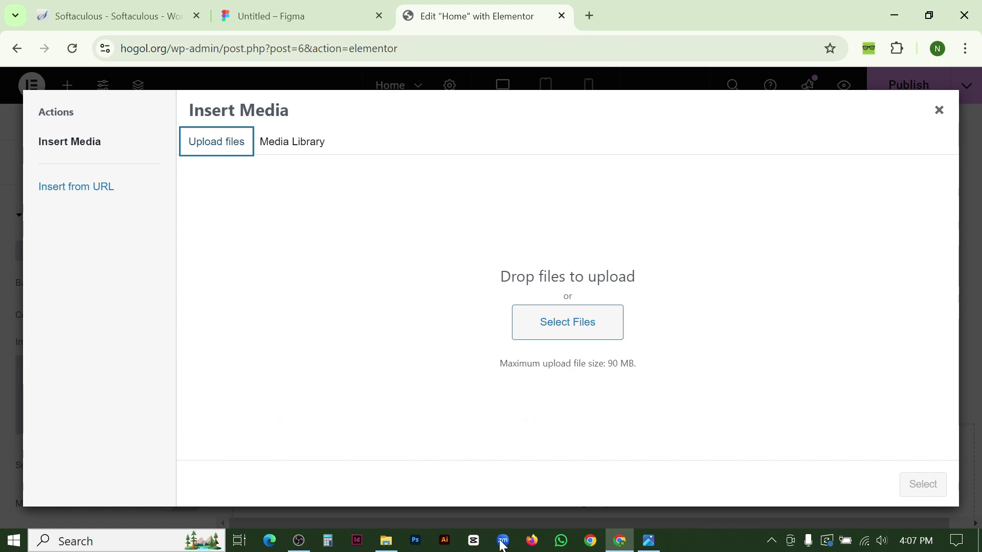
click(386, 541)
drag(187, 169, 587, 384)
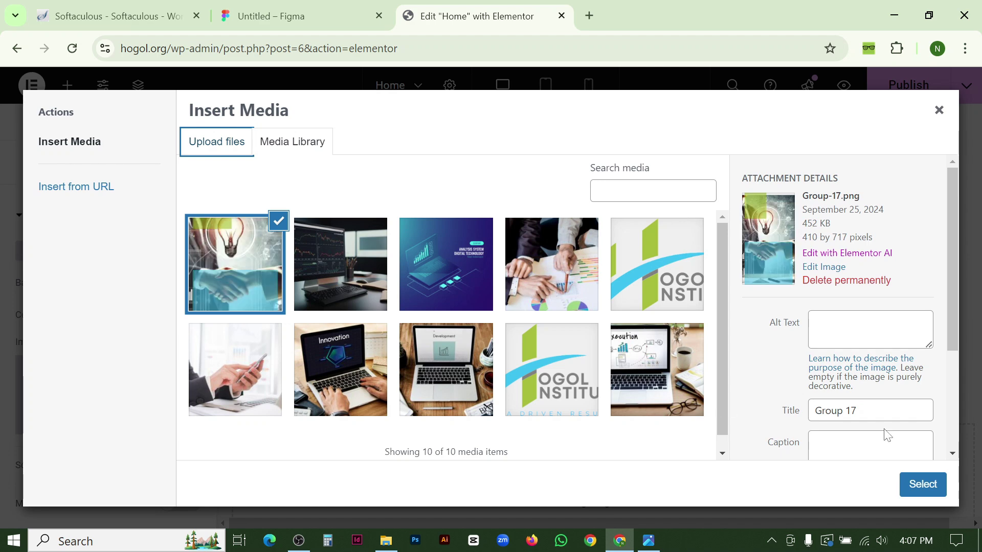
click(919, 483)
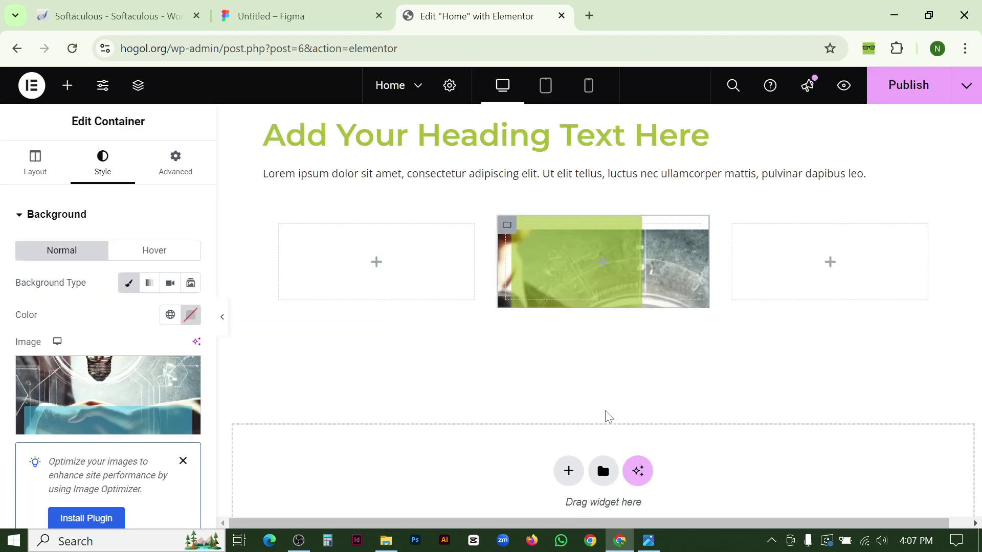
Set the background image to Center Center position, No-repeat and Cover size
scroll(129, 470, down, 3)
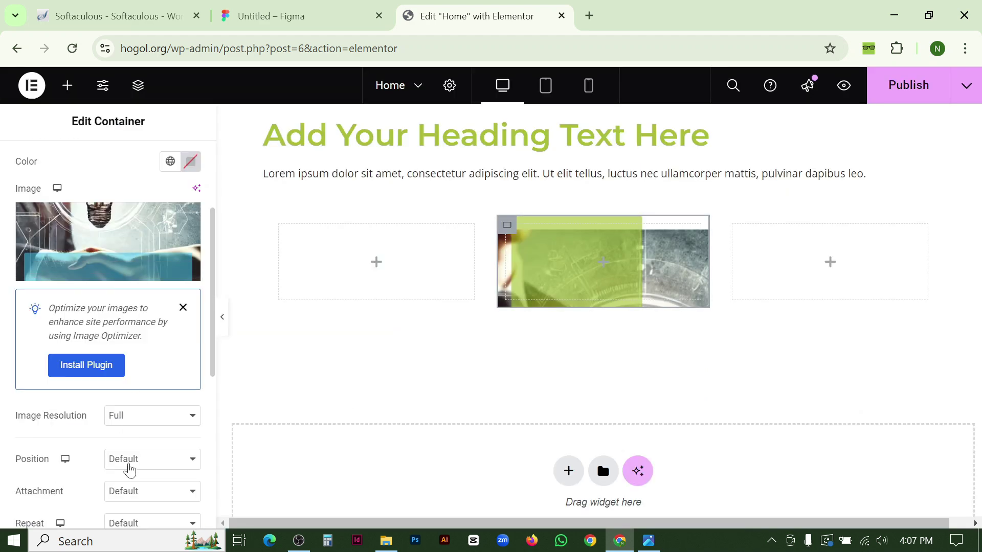
click(144, 459)
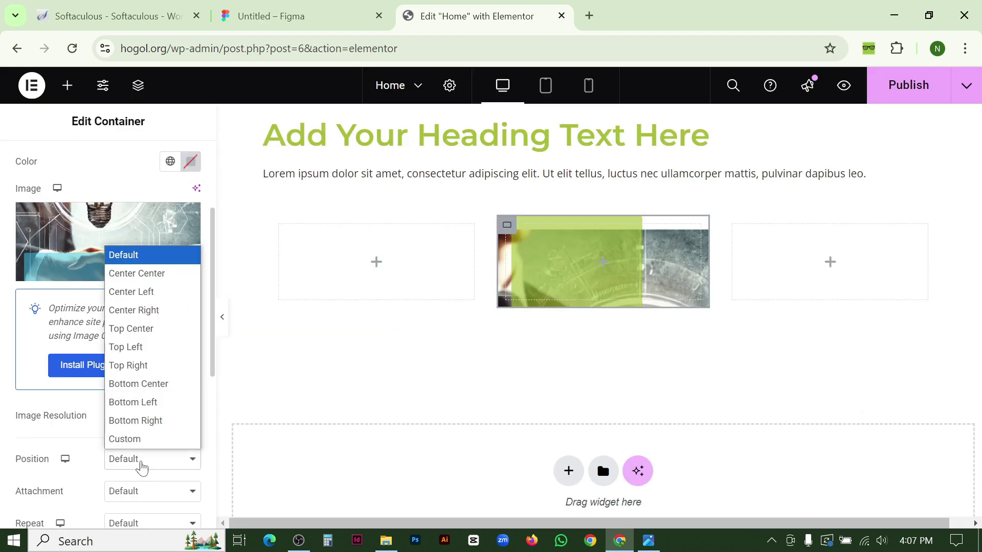
click(143, 278)
scroll(136, 452, down, 2)
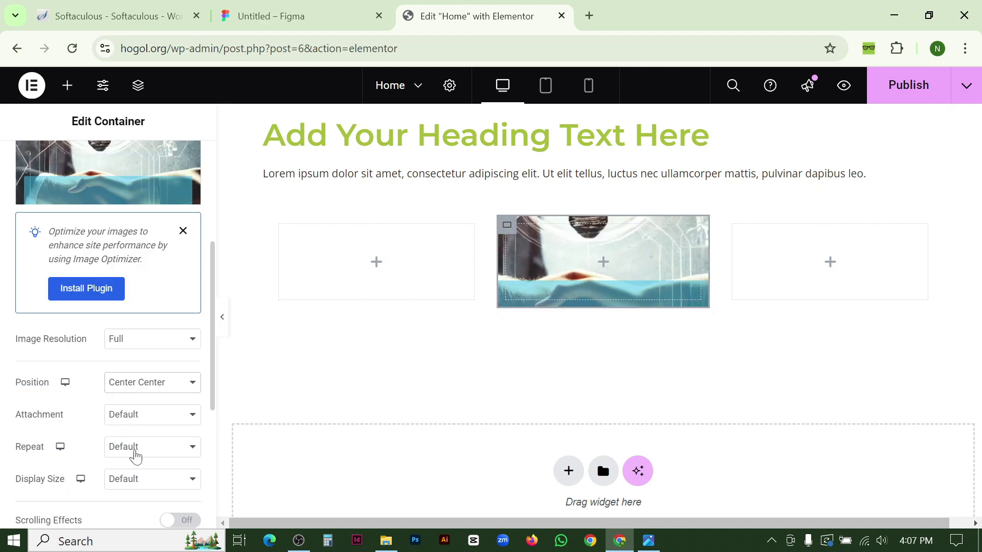
click(139, 421)
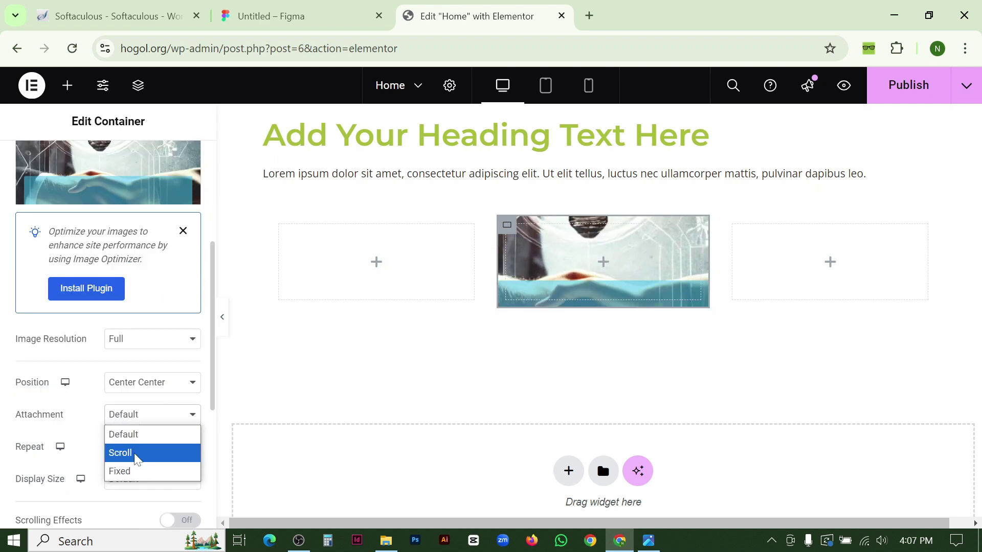
click(136, 424)
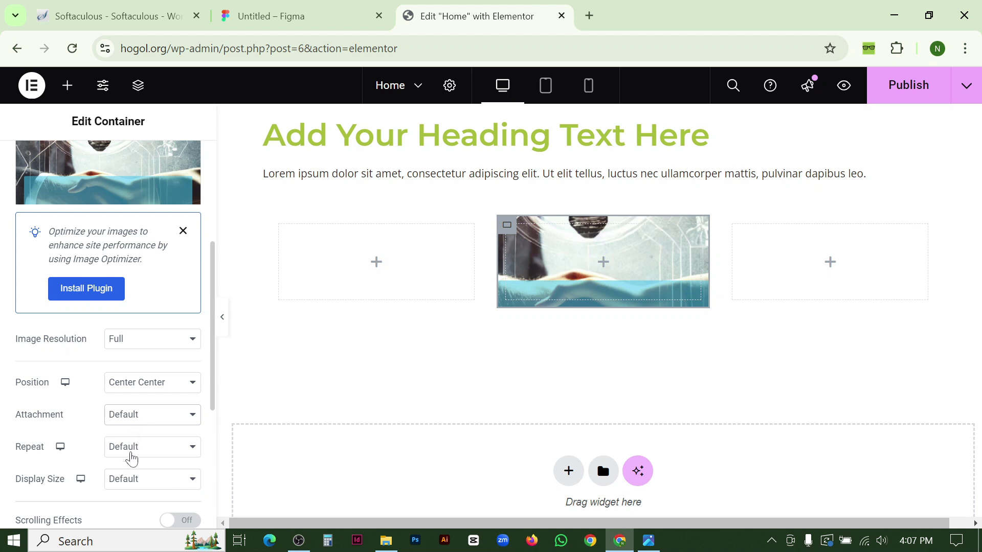
click(131, 459)
click(132, 374)
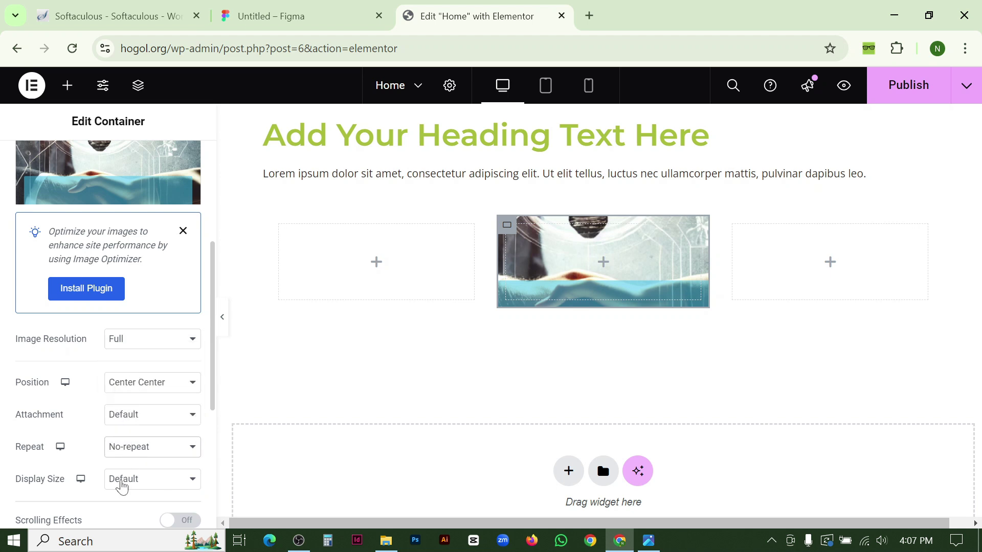
click(121, 487)
click(136, 422)
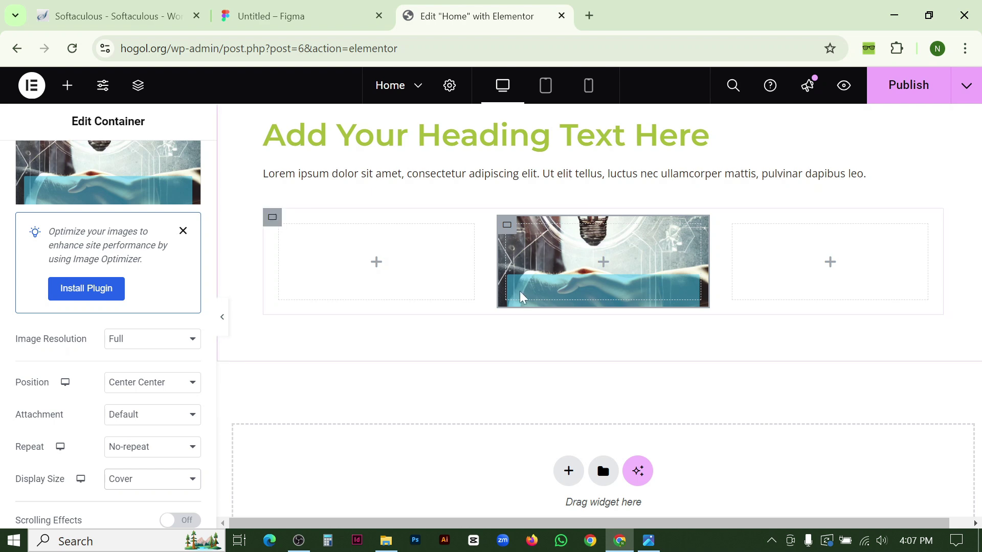
scroll(306, 245, up, 1)
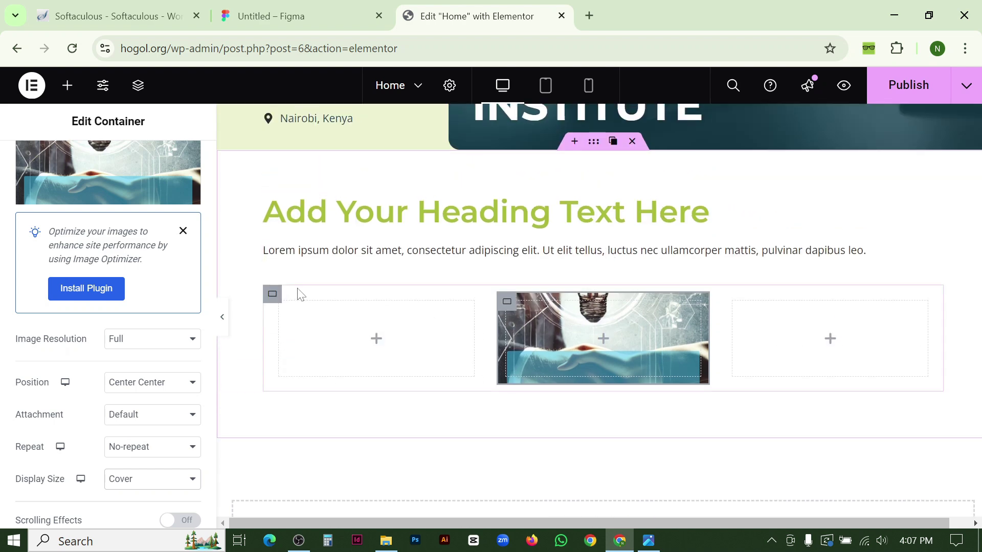
Set the outer three-column container to Full Width with a 500 px minimum height
click(273, 295)
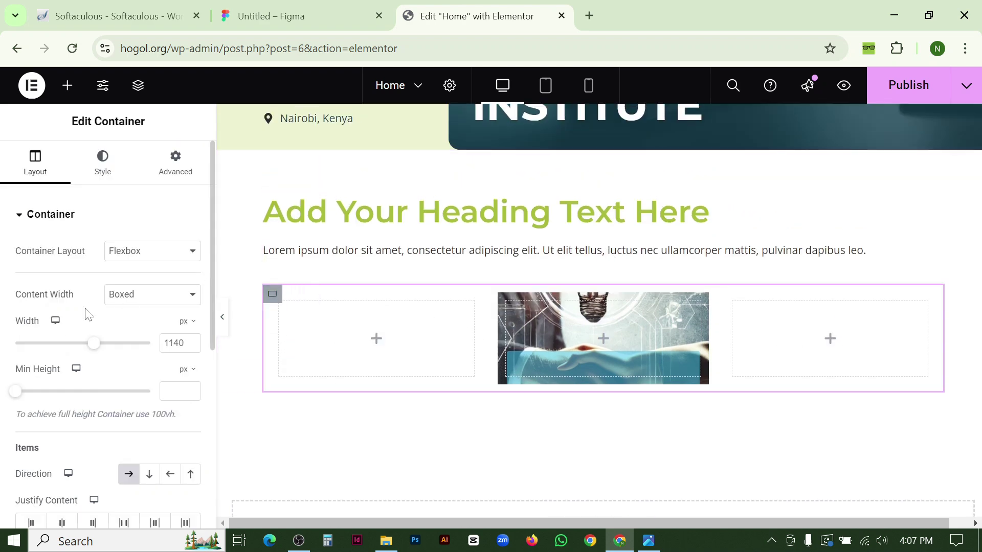
click(170, 302)
click(146, 331)
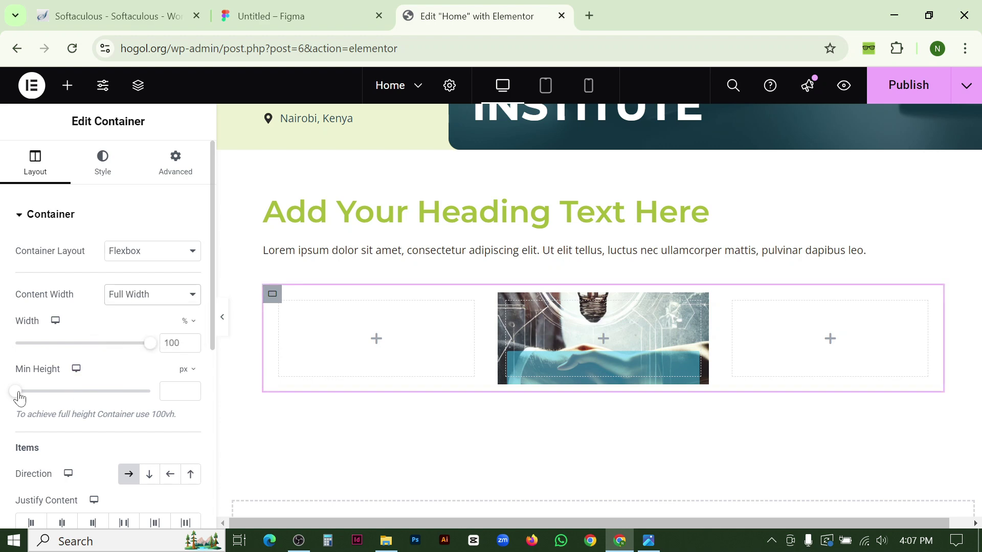
drag(31, 392, 62, 392)
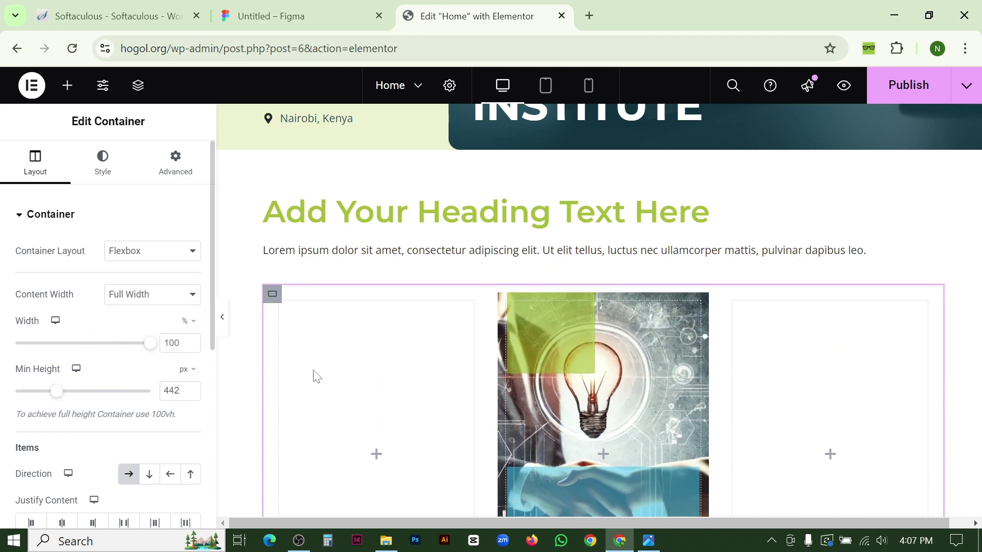
scroll(584, 354, down, 3)
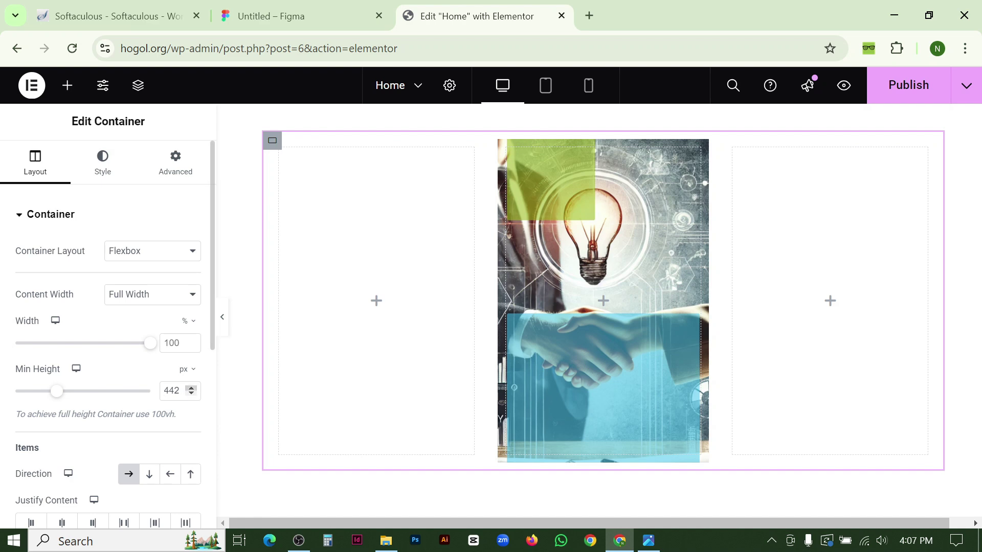
text(500)
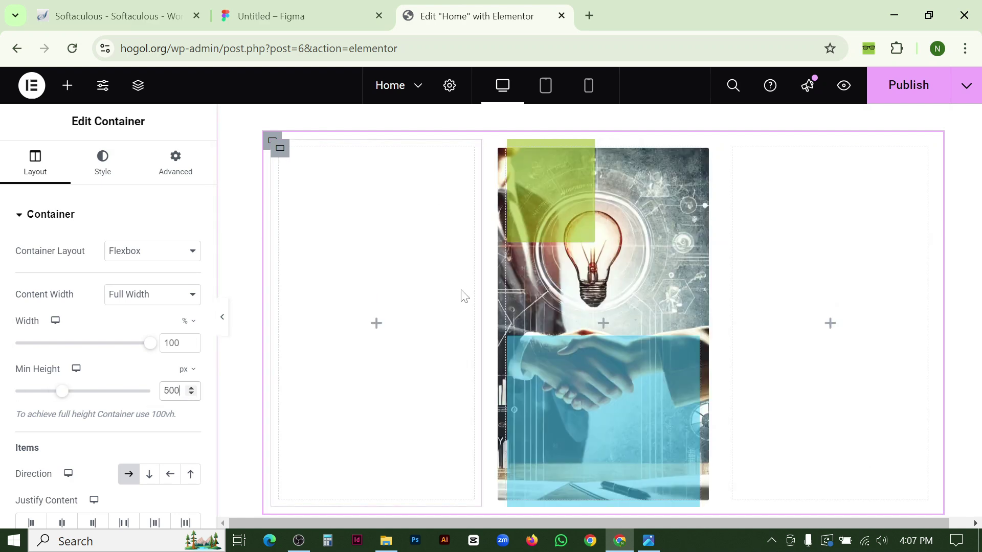
scroll(638, 327, down, 2)
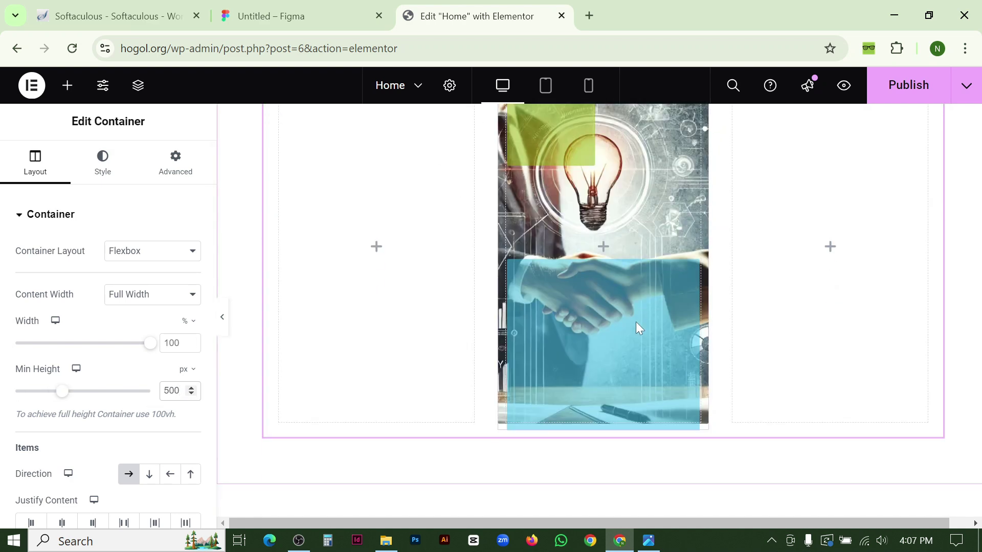
click(222, 317)
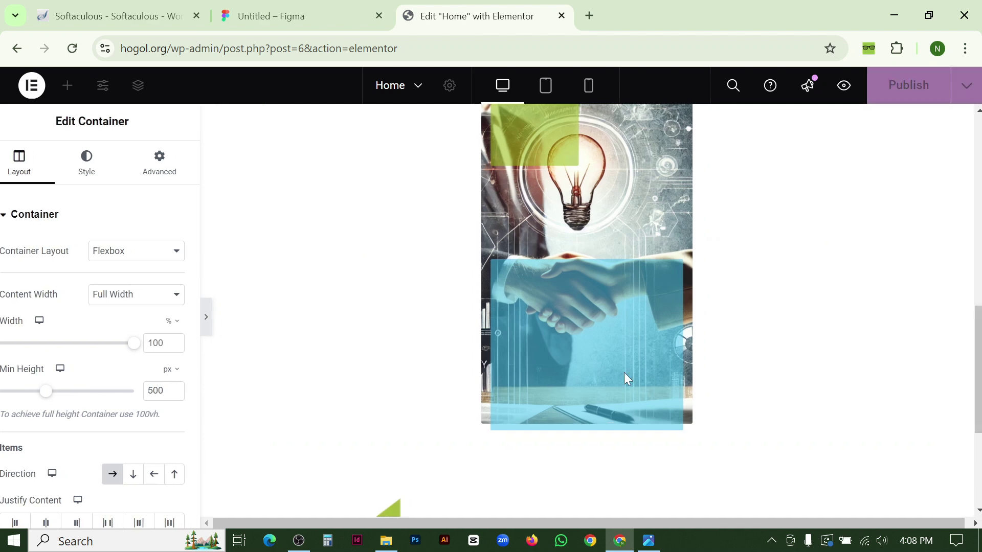
scroll(625, 378, down, 1)
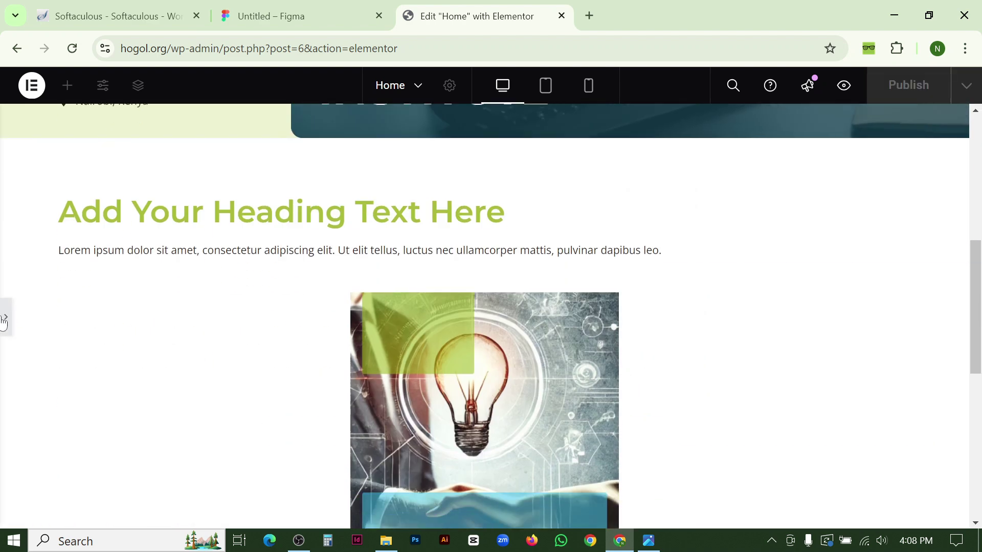
click(4, 319)
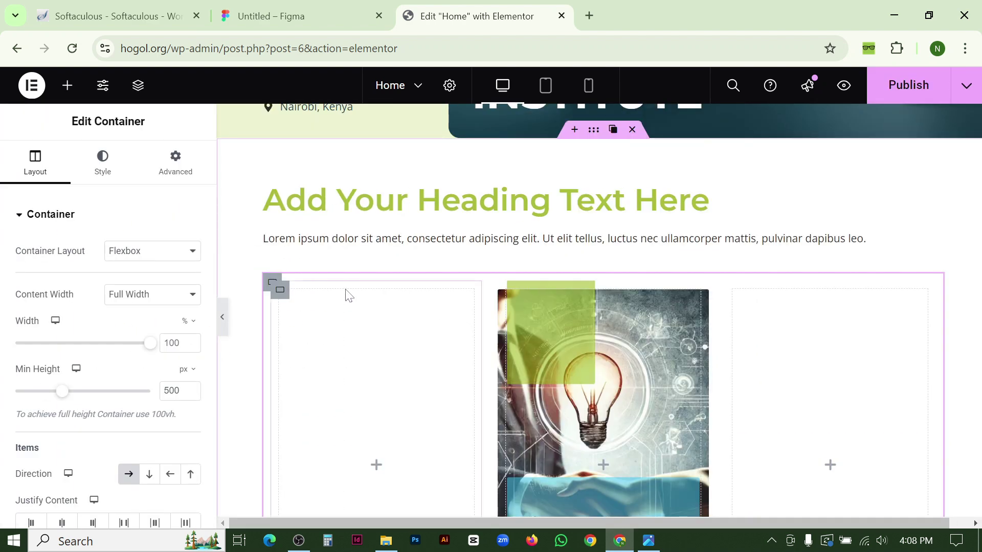
Drop a 3-column, 2-row Grid element into the empty left column
click(283, 296)
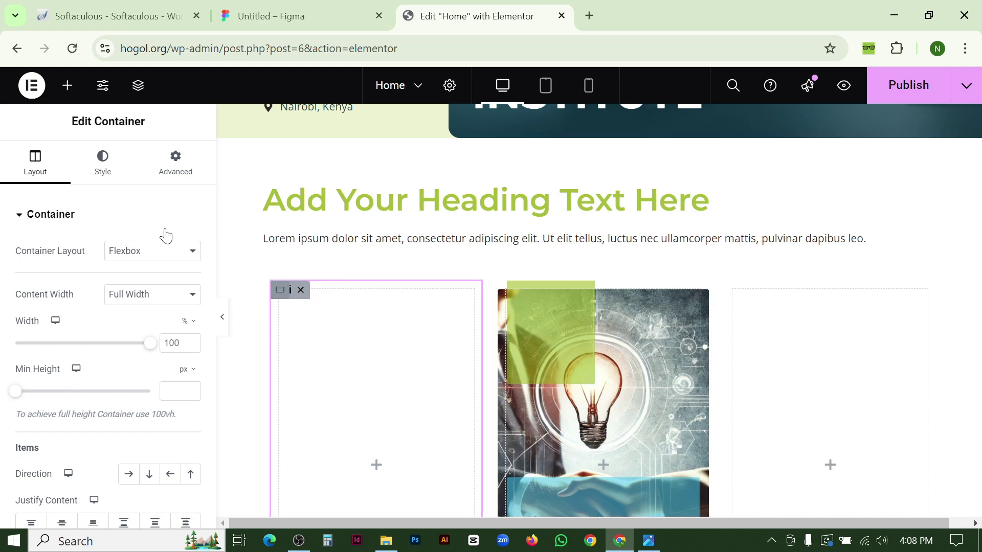
click(68, 85)
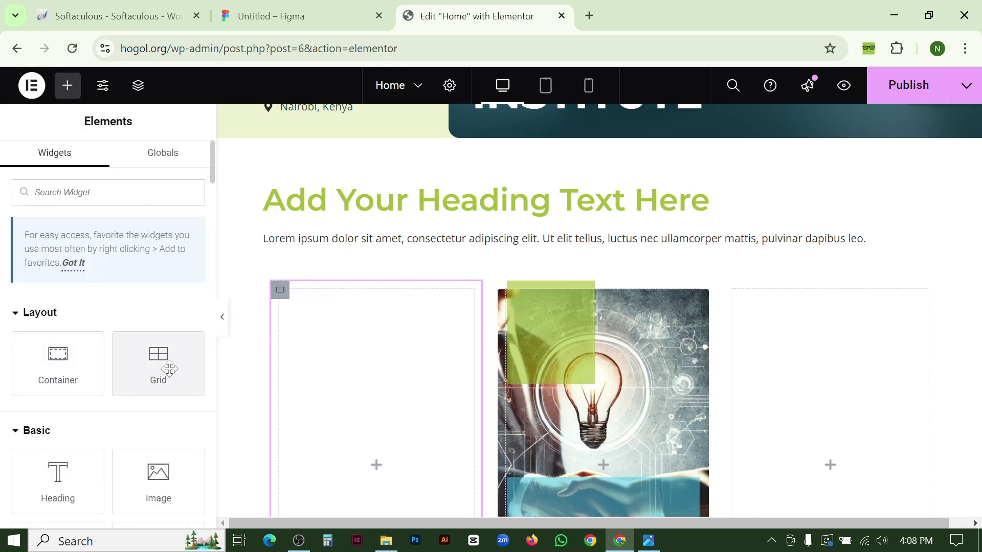
drag(169, 368, 327, 376)
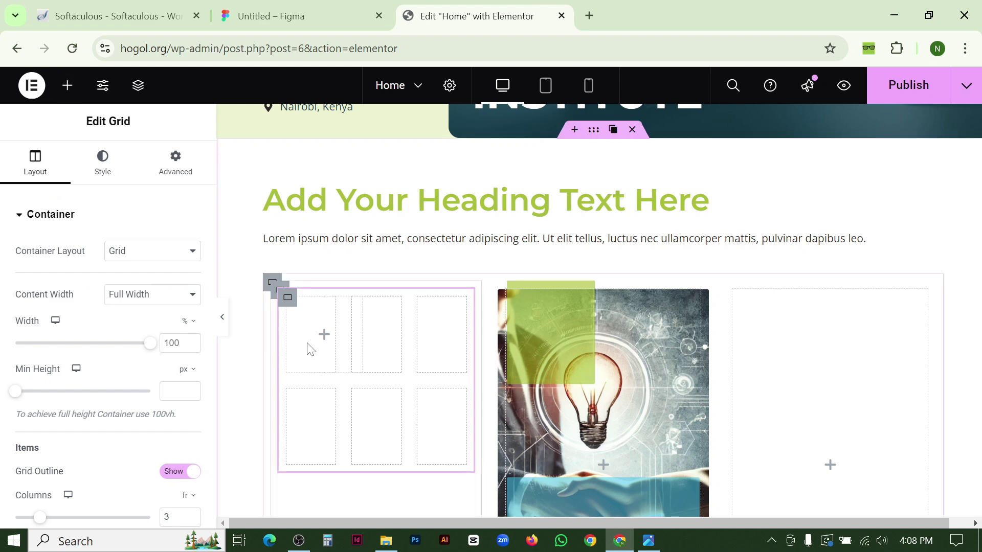
scroll(105, 445, down, 2)
scroll(105, 444, up, 2)
scroll(108, 444, down, 6)
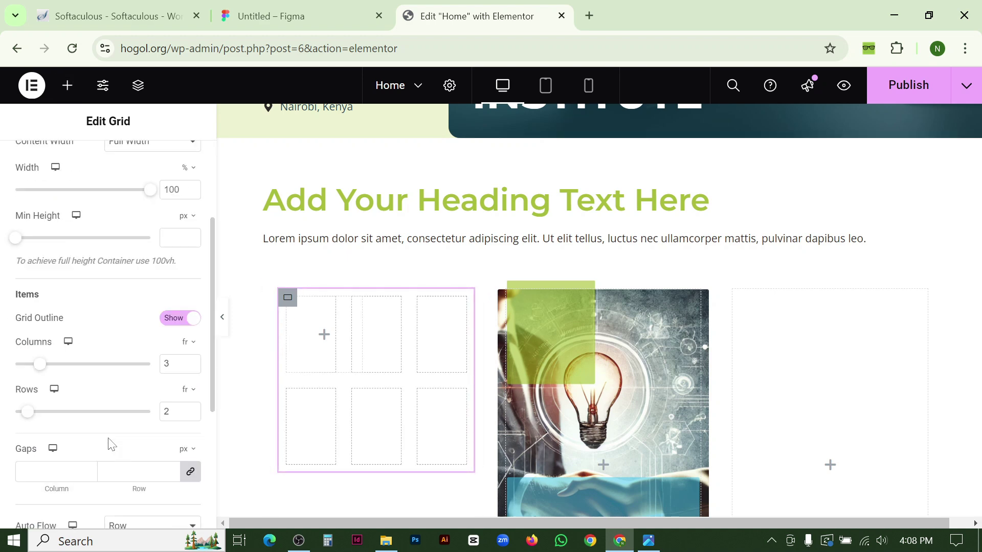
scroll(113, 429, down, 3)
Set the grid's Auto Flow to Column, briefly trying Row before switching back
click(132, 301)
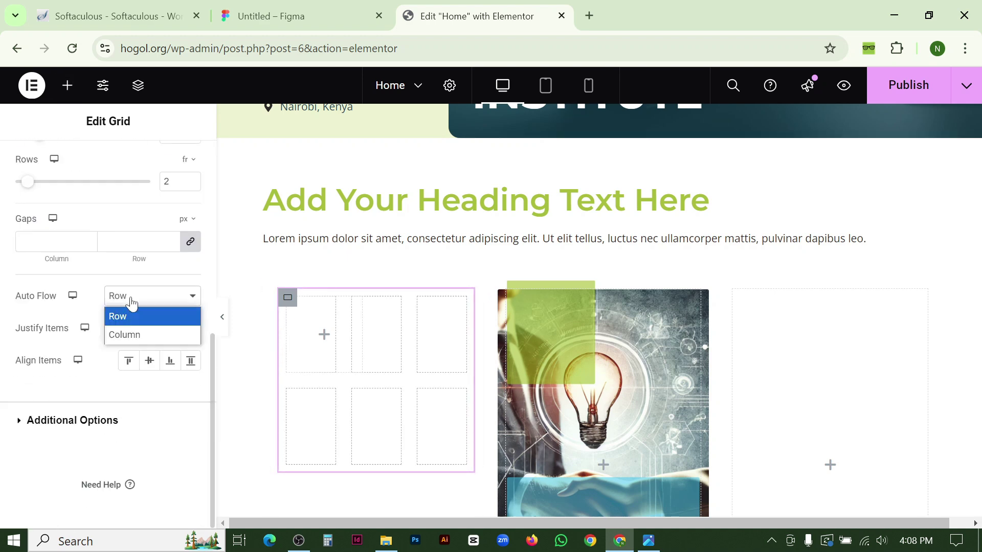
click(126, 337)
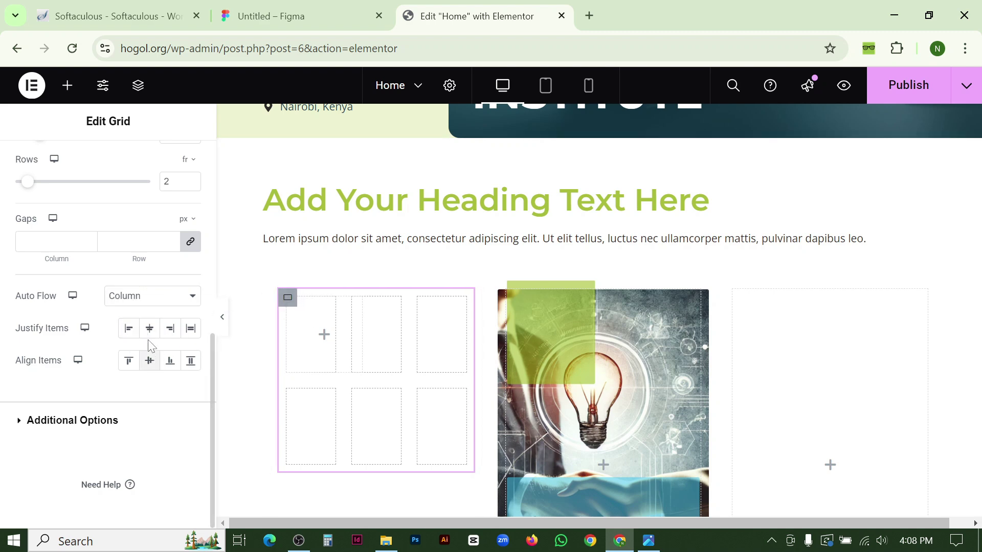
scroll(134, 309, up, 3)
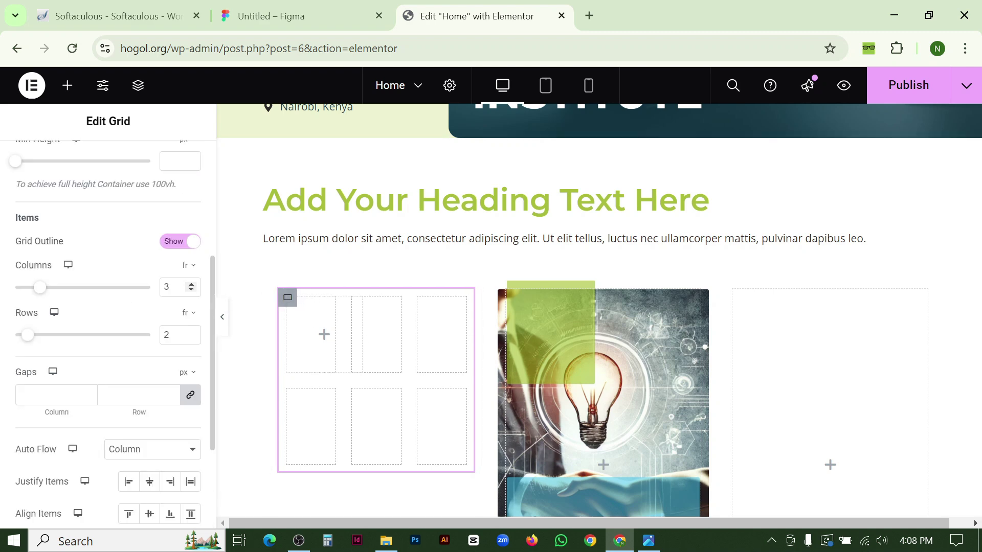
scroll(117, 288, up, 3)
scroll(92, 284, up, 2)
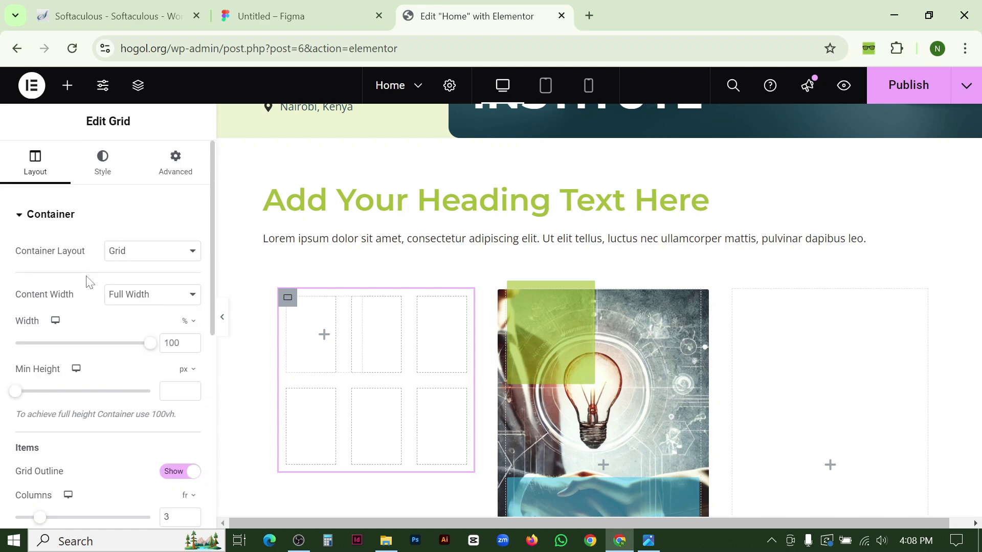
scroll(90, 281, down, 3)
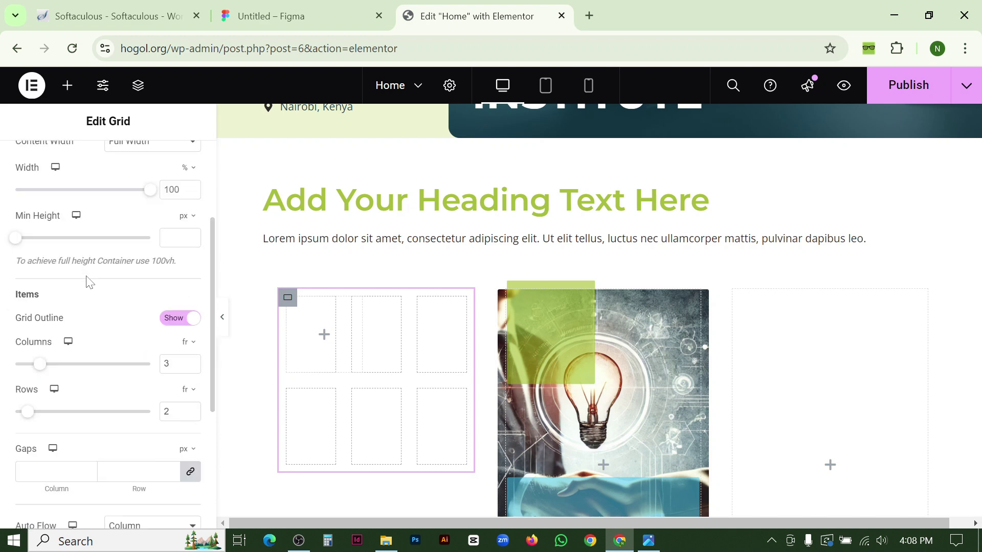
scroll(148, 335, down, 2)
click(171, 452)
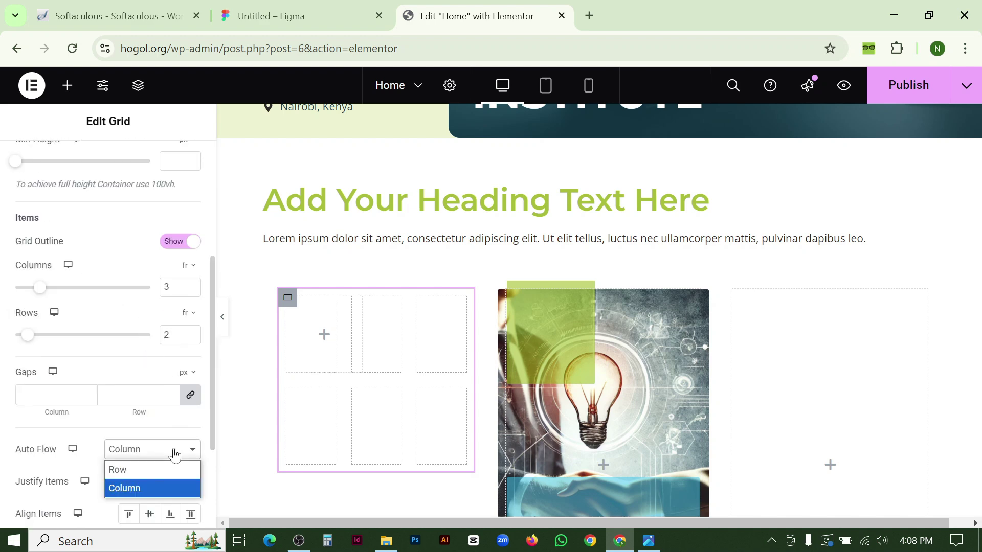
click(167, 466)
click(152, 449)
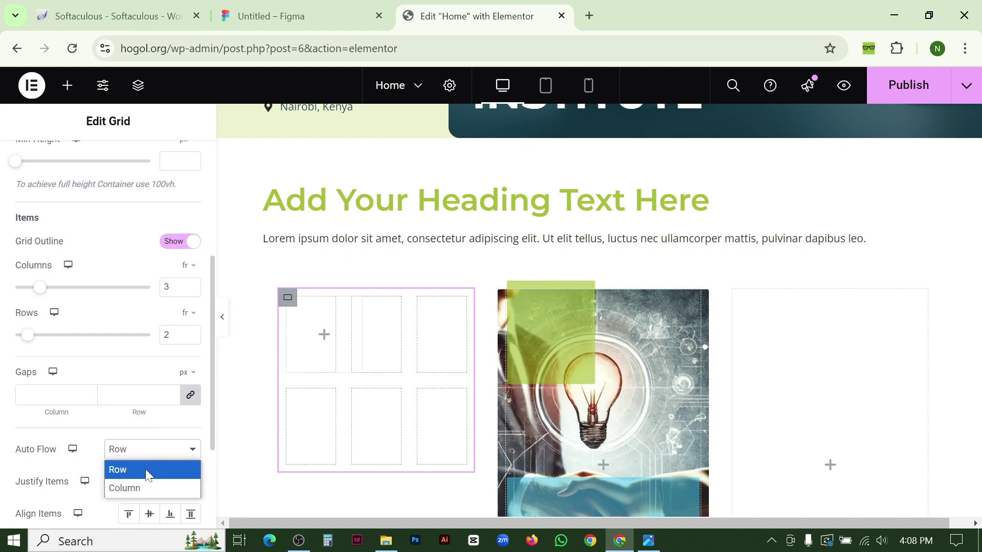
click(139, 485)
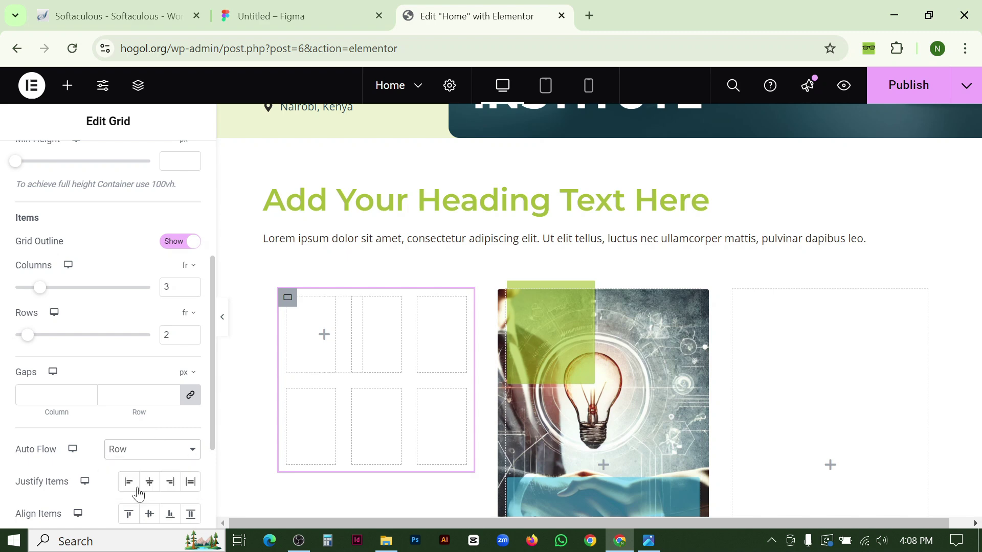
Add a heading to the left grid and duplicate it twice for three headings
click(67, 86)
drag(58, 478, 332, 348)
click(338, 308)
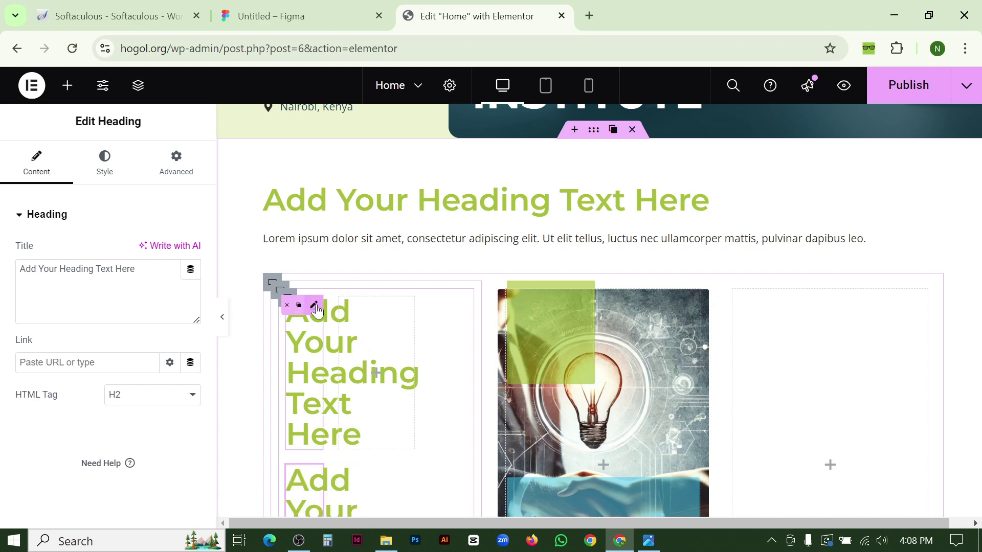
click(296, 307)
scroll(300, 310, down, 3)
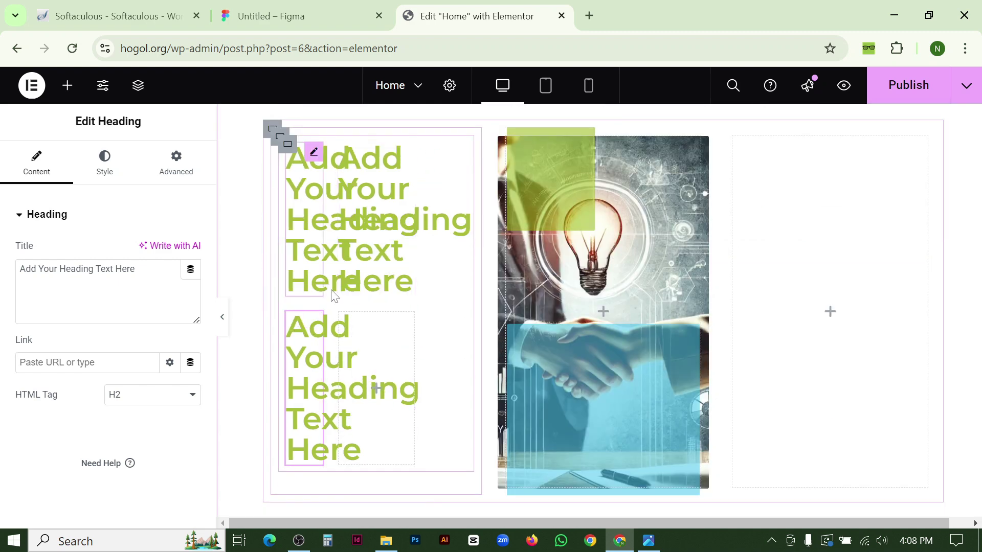
scroll(251, 179, up, 3)
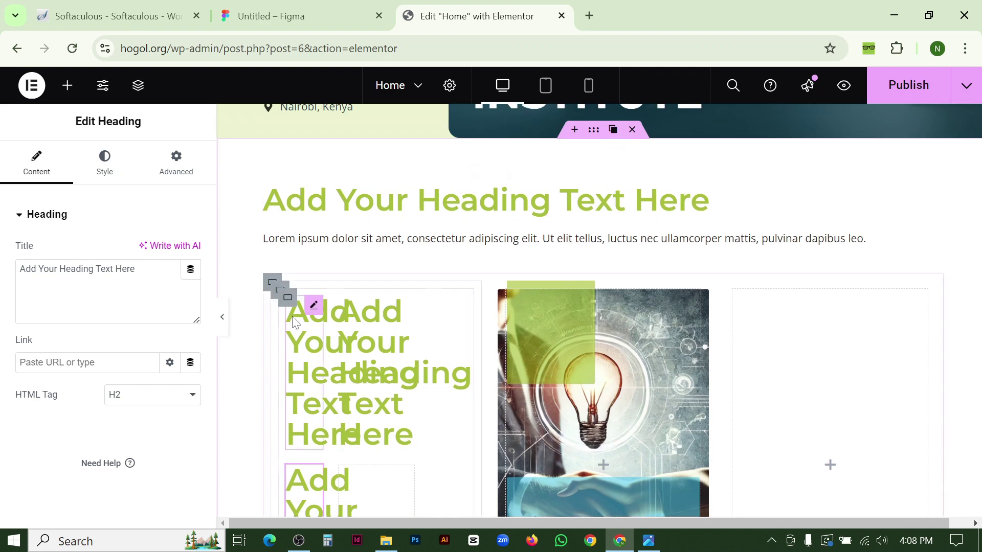
Set the heading grid layout to 1 column and 3 rows
click(288, 299)
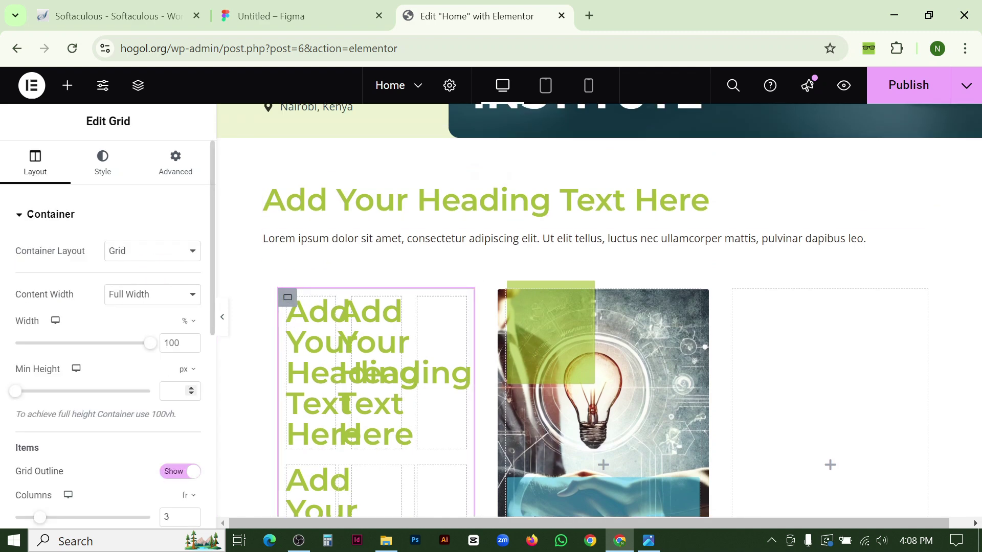
scroll(169, 401, down, 3)
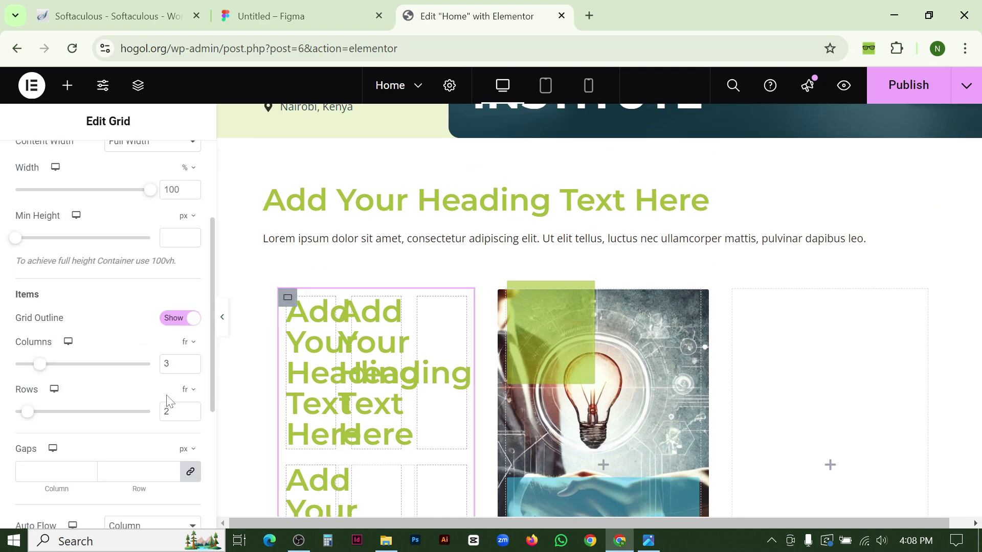
click(191, 367)
click(191, 367)
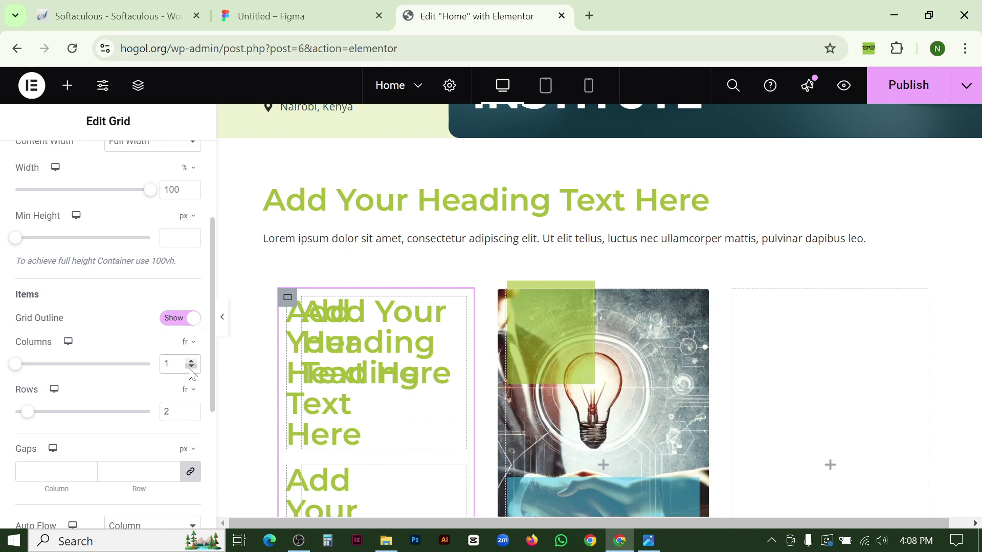
click(192, 409)
click(222, 317)
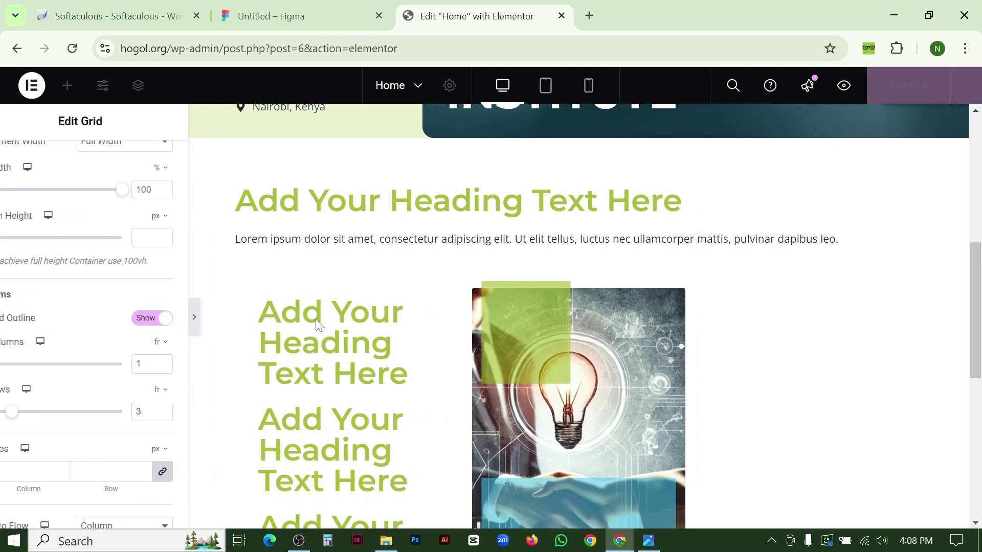
scroll(102, 409, down, 3)
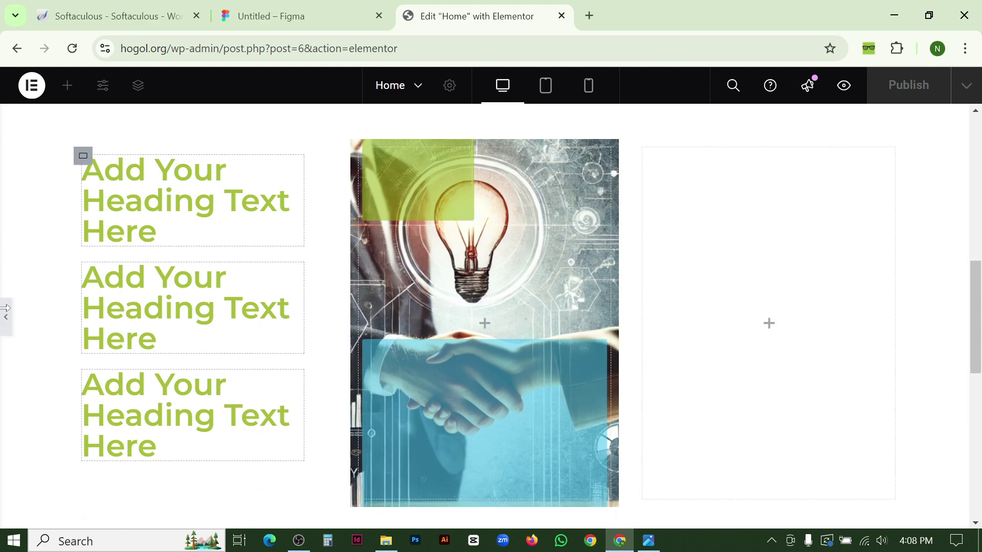
click(281, 261)
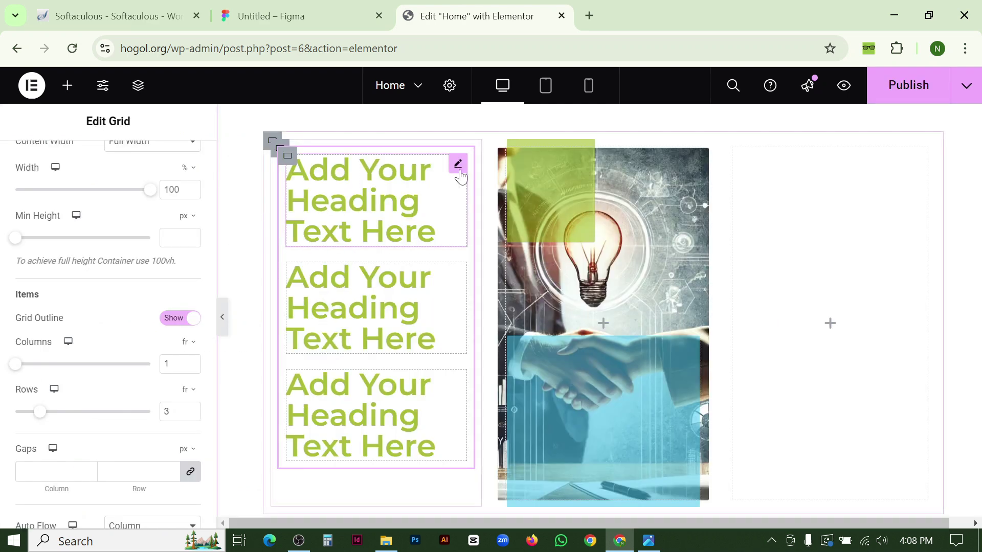
click(439, 164)
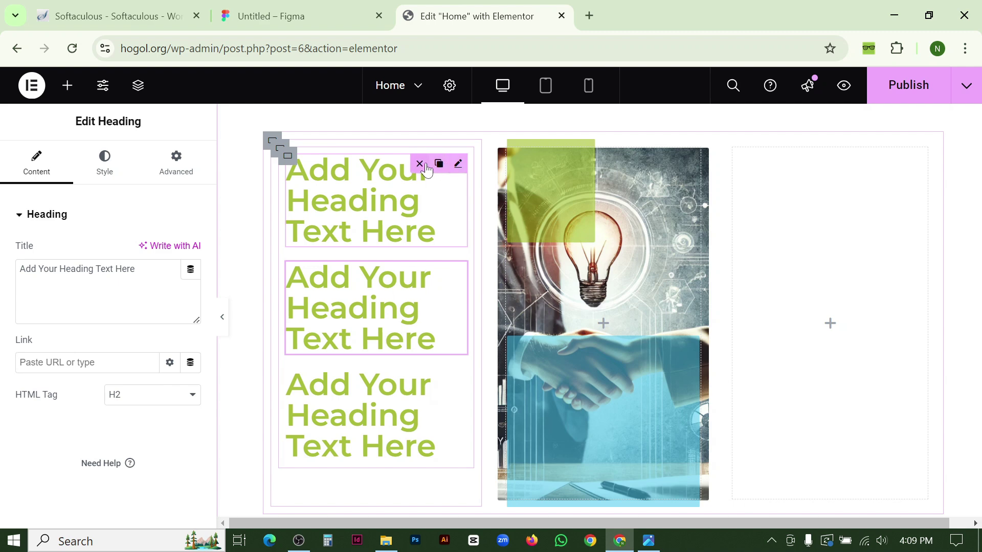
Delete the three placeholder headings from the left grid
click(420, 165)
click(420, 164)
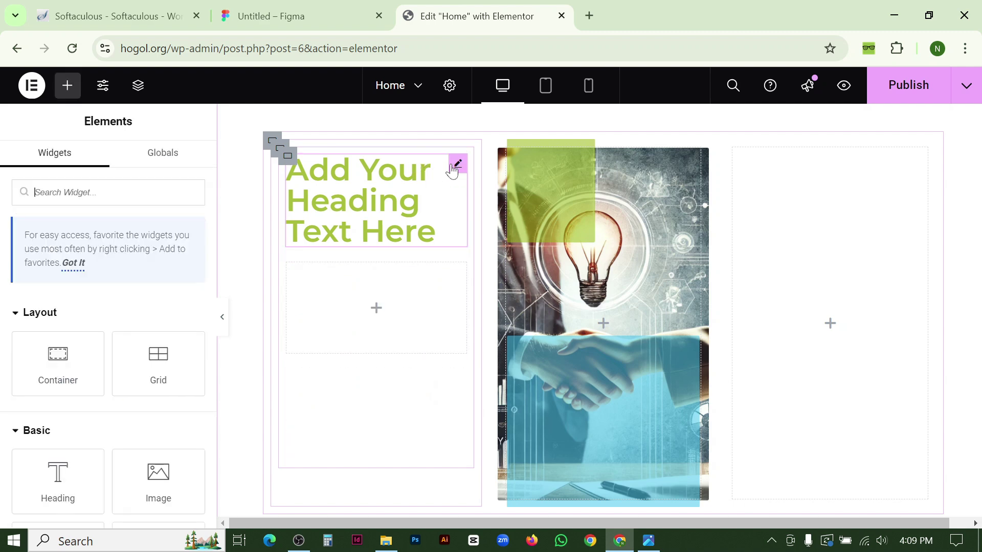
click(420, 164)
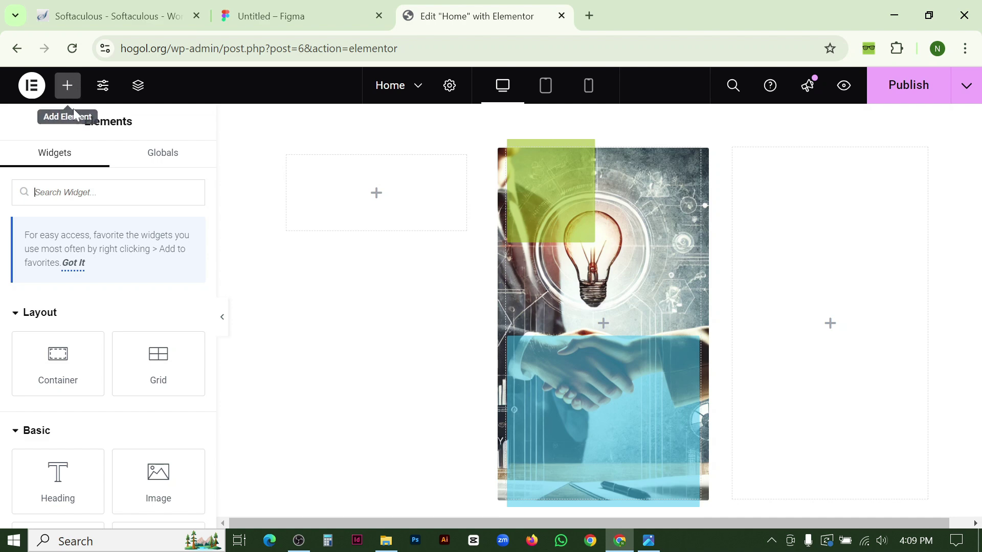
Place an Icon Box in the empty left cell, left-aligned with the star above the heading
click(67, 85)
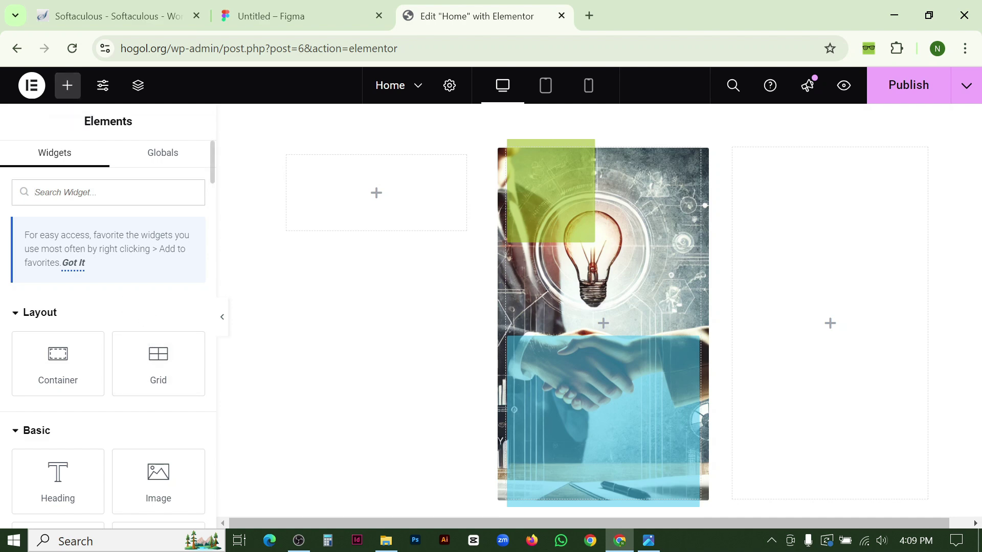
text(ico)
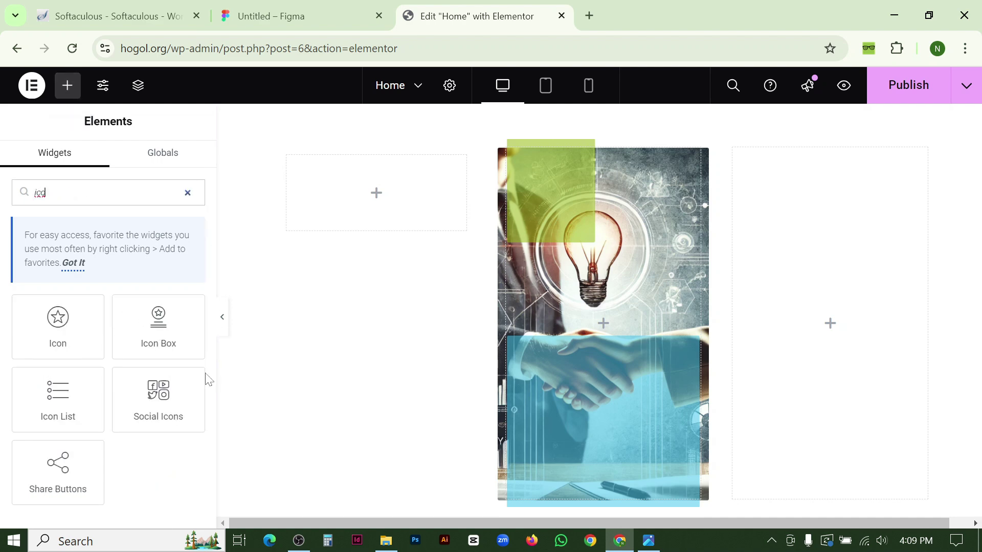
drag(161, 344, 355, 220)
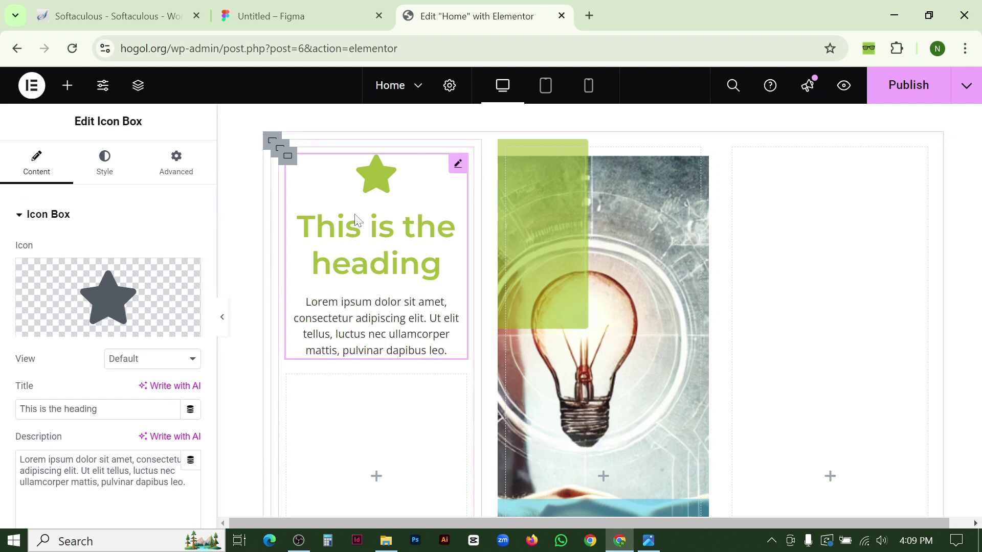
click(104, 166)
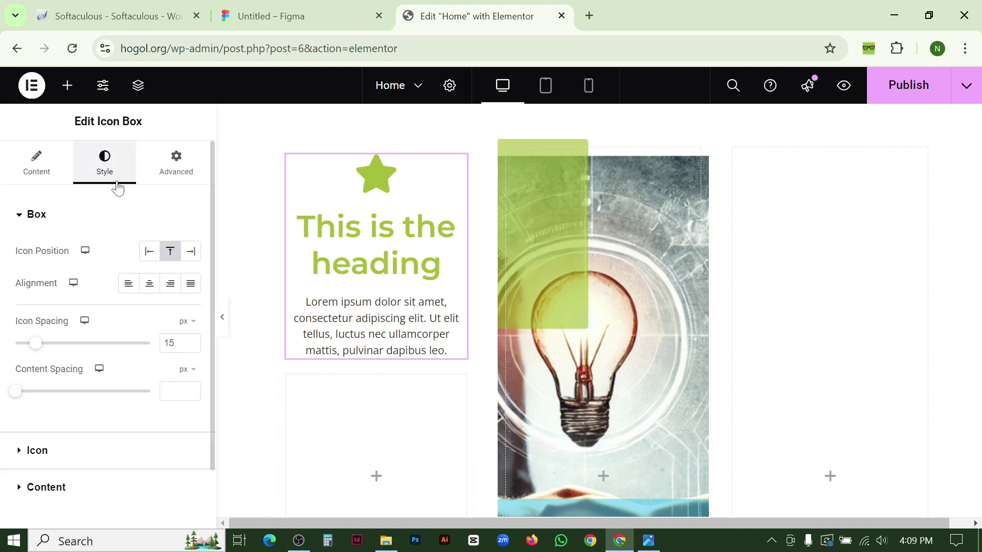
click(148, 253)
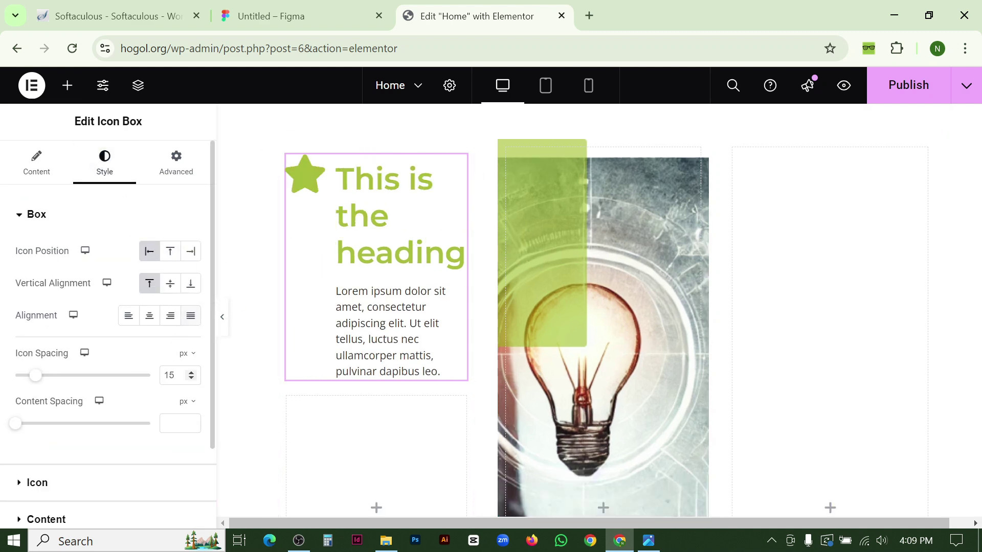
click(128, 317)
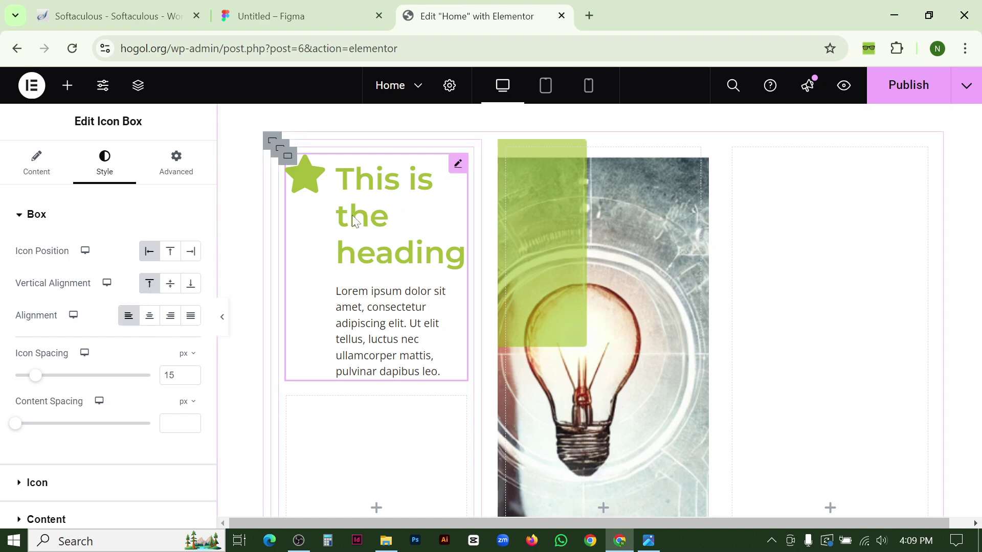
click(170, 251)
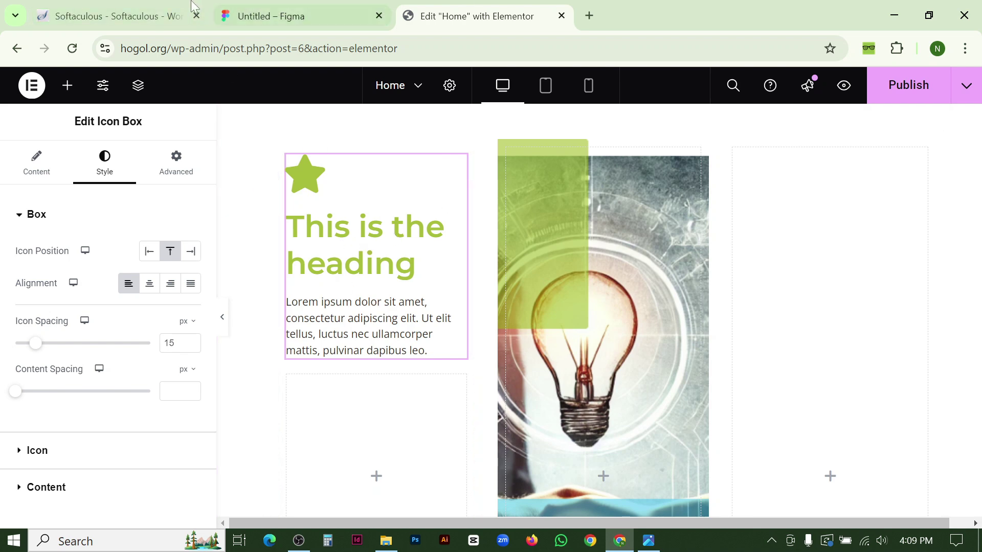
click(261, 13)
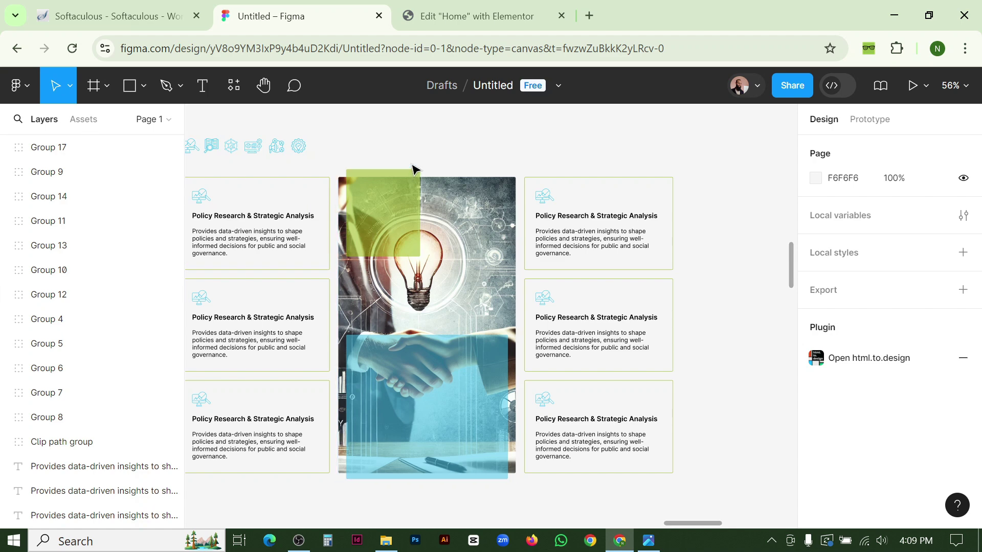
Outline the strokes of the first card's policy icon, keeping its parts unmerged
drag(401, 280, 506, 279)
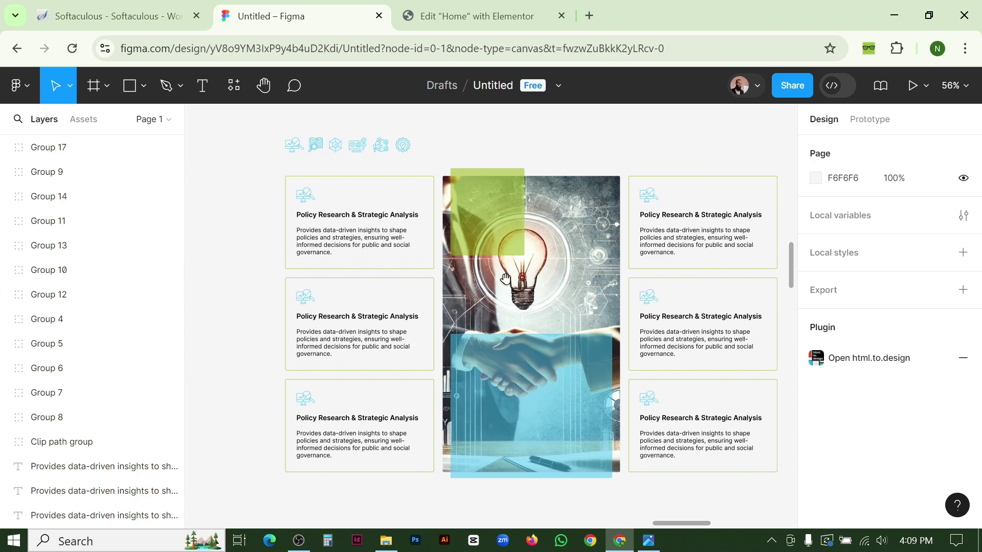
click(307, 194)
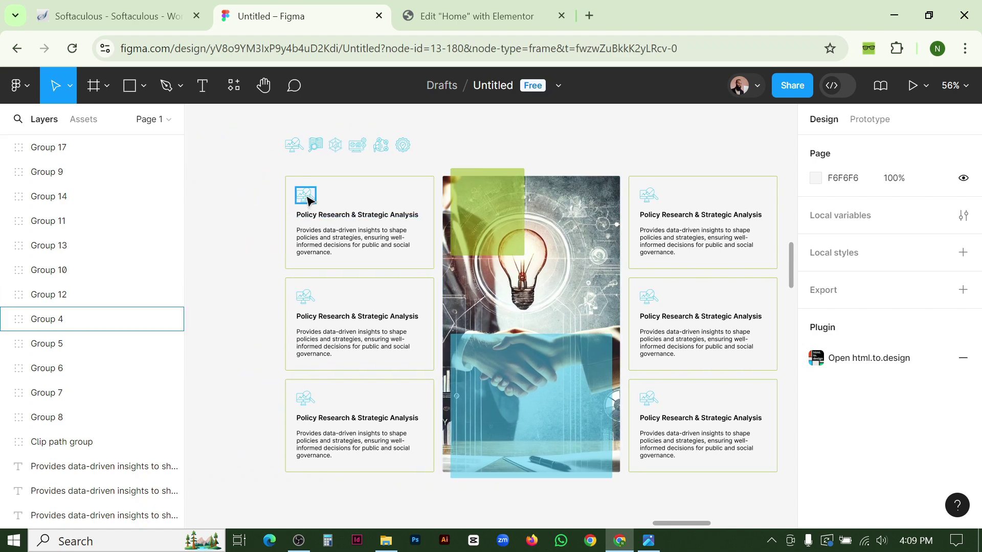
click(484, 149)
scroll(305, 202, up, 3)
scroll(305, 204, up, 5)
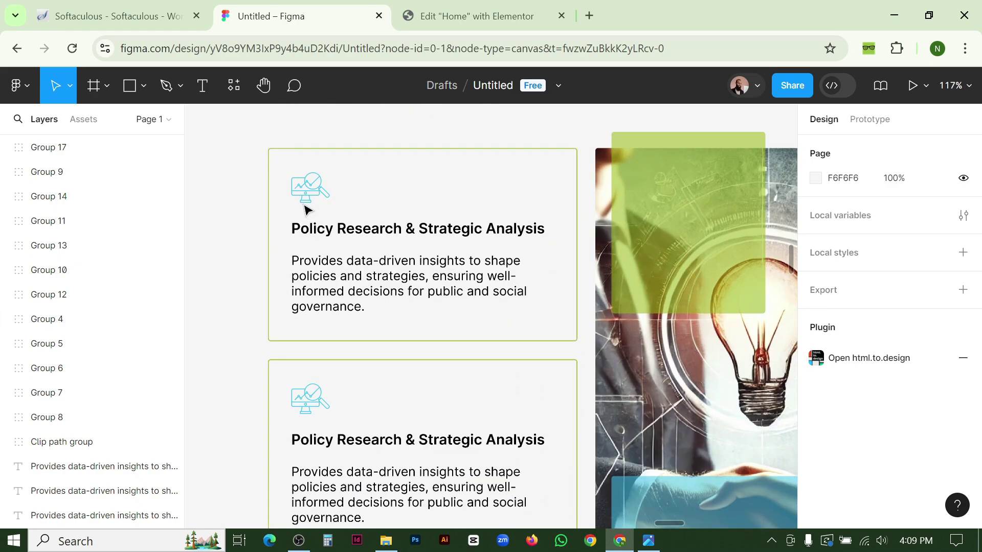
click(309, 186)
right_click(309, 187)
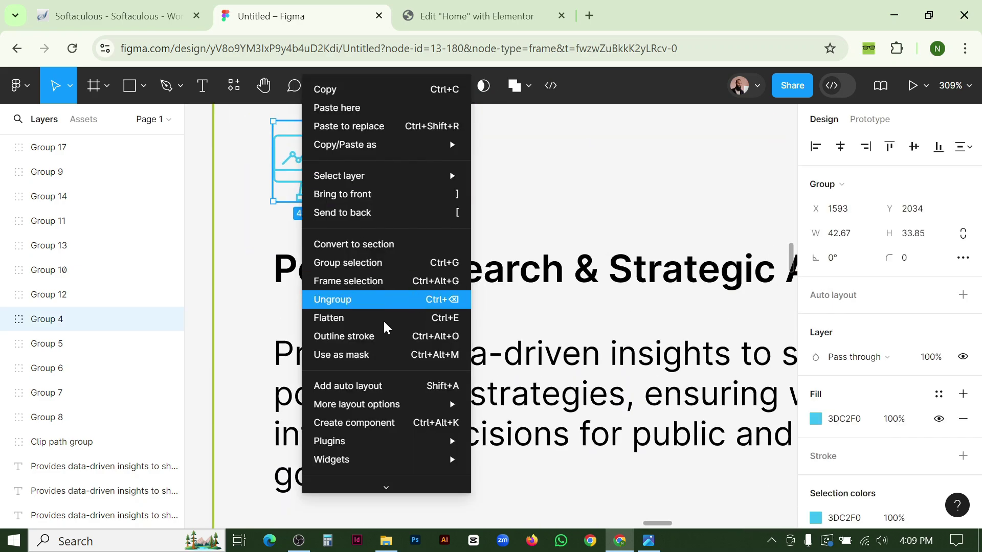
click(382, 338)
click(465, 204)
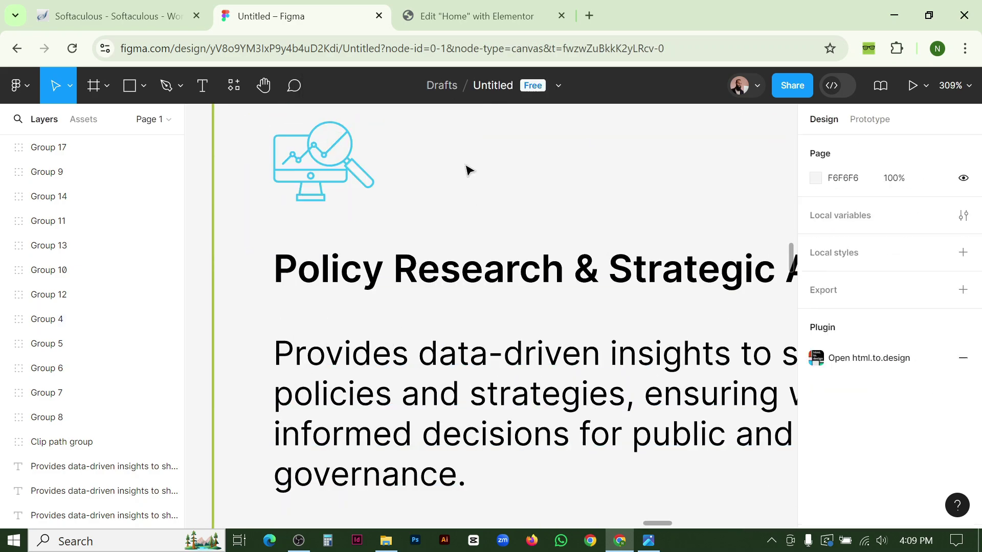
click(304, 163)
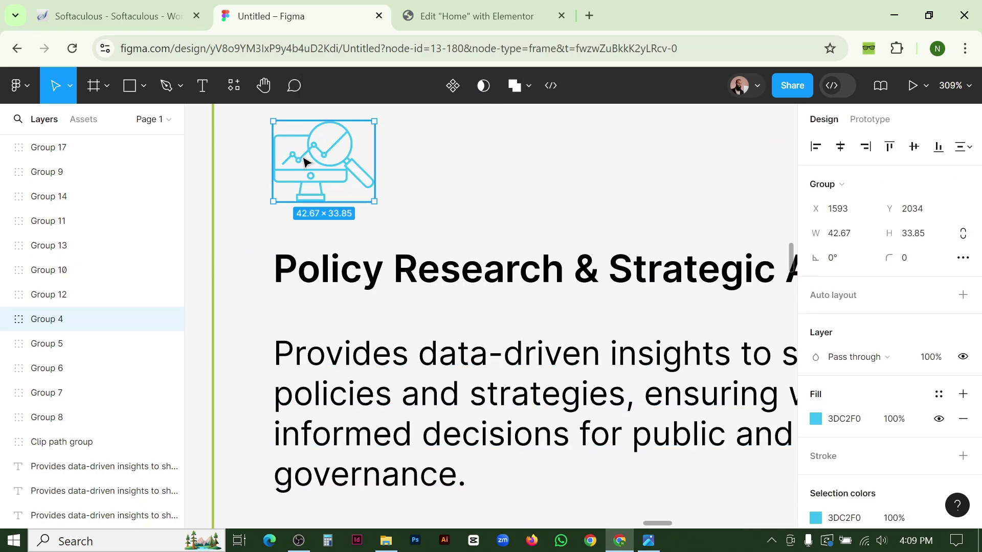
click(514, 85)
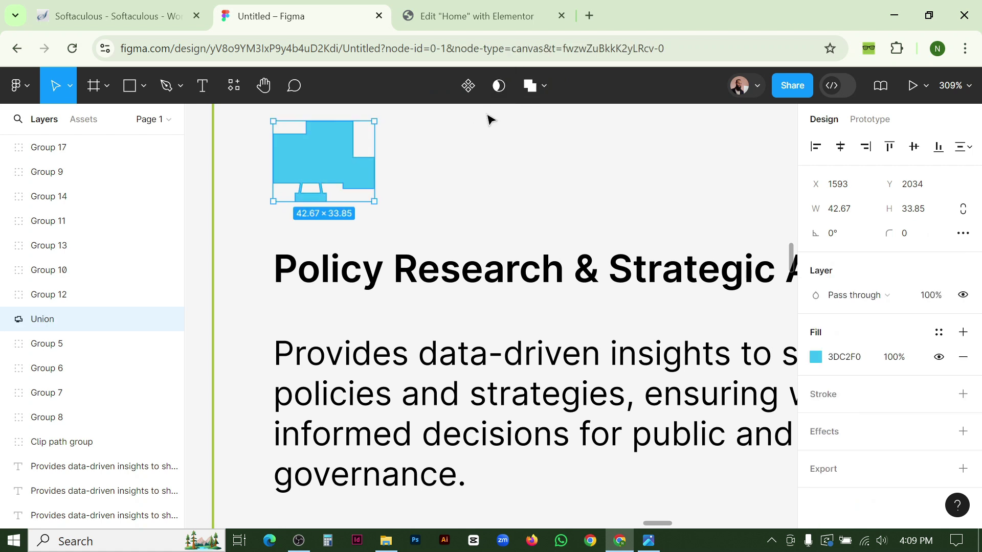
key(ctrl+z)
click(438, 189)
Nudge the policy icon slightly lower in the first card, without auto layout
drag(358, 169, 323, 172)
scroll(402, 205, up, 1)
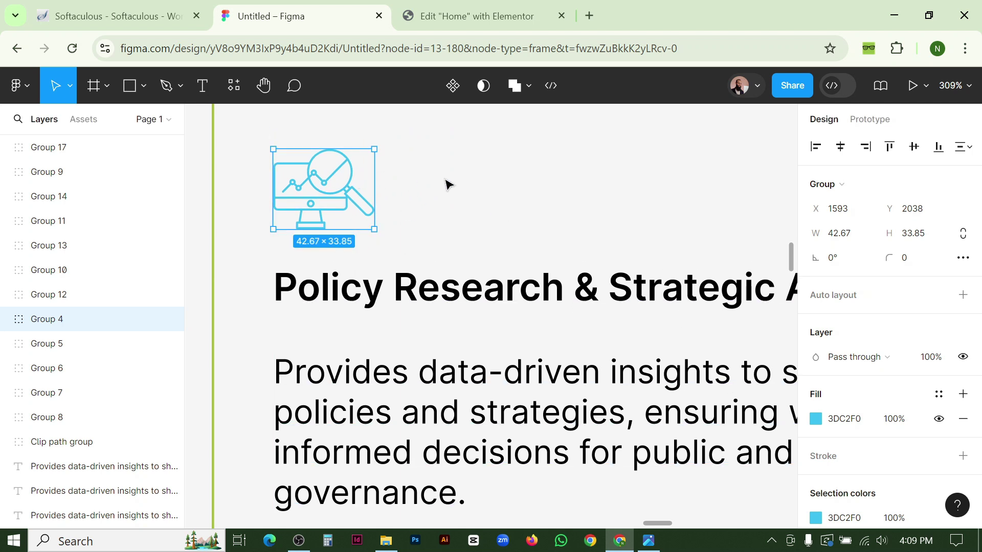
click(447, 184)
click(323, 190)
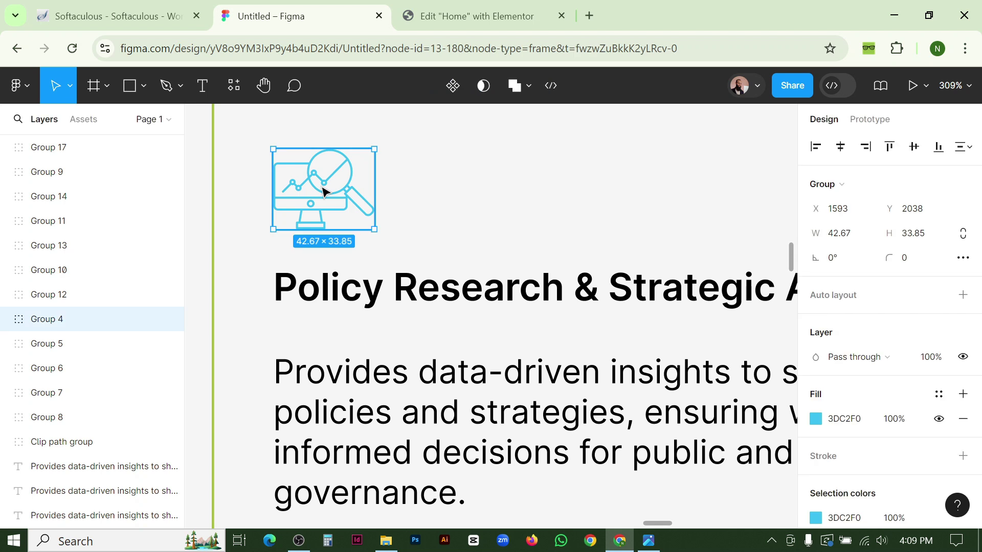
key(shift+a)
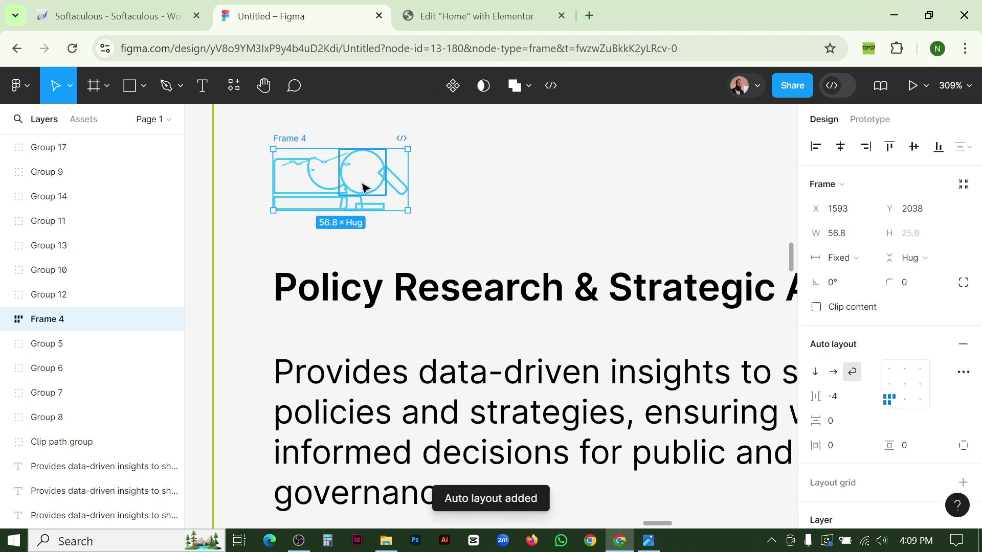
key(ctrl+z)
click(449, 182)
click(318, 241)
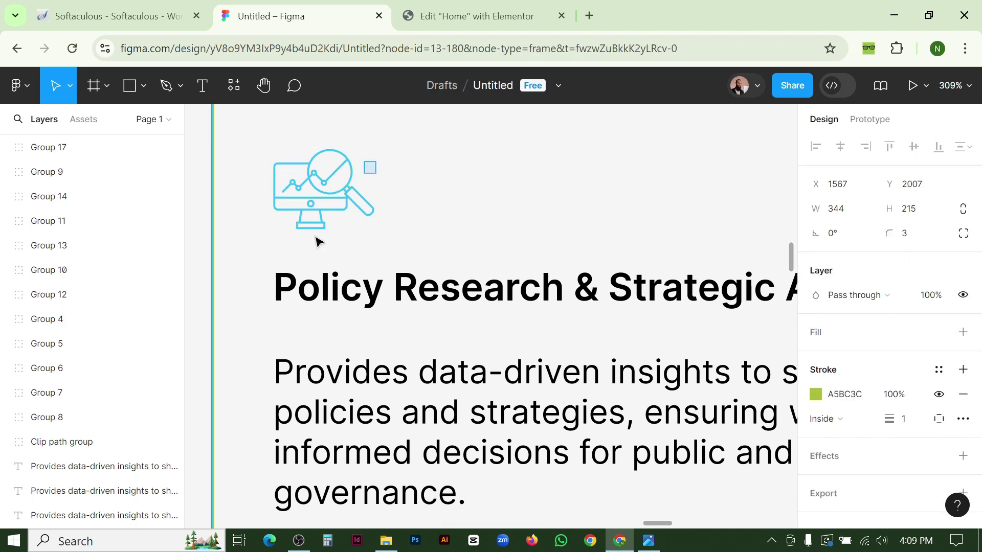
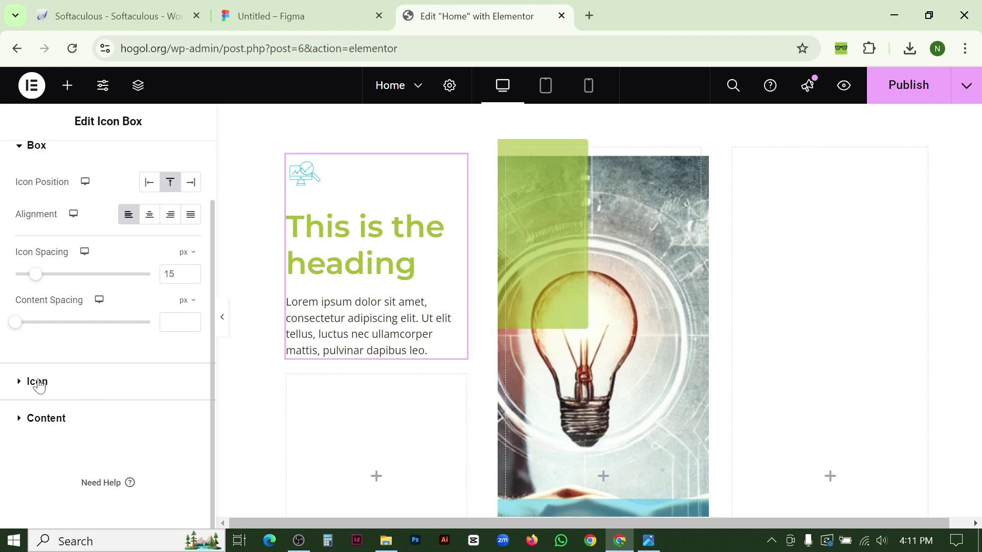
Make the first icon box's icon turn global Primary Dark on hover
click(38, 383)
click(171, 291)
click(168, 324)
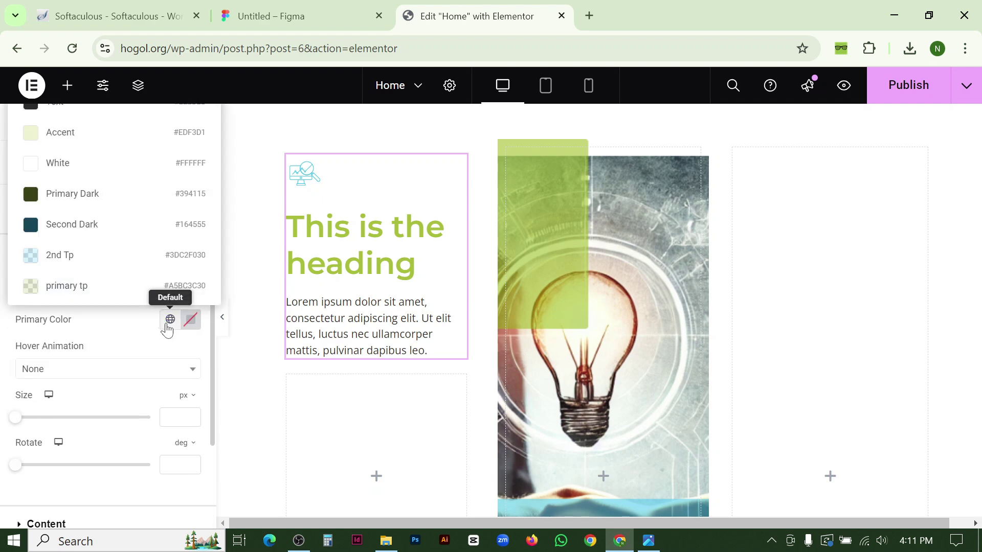
click(39, 199)
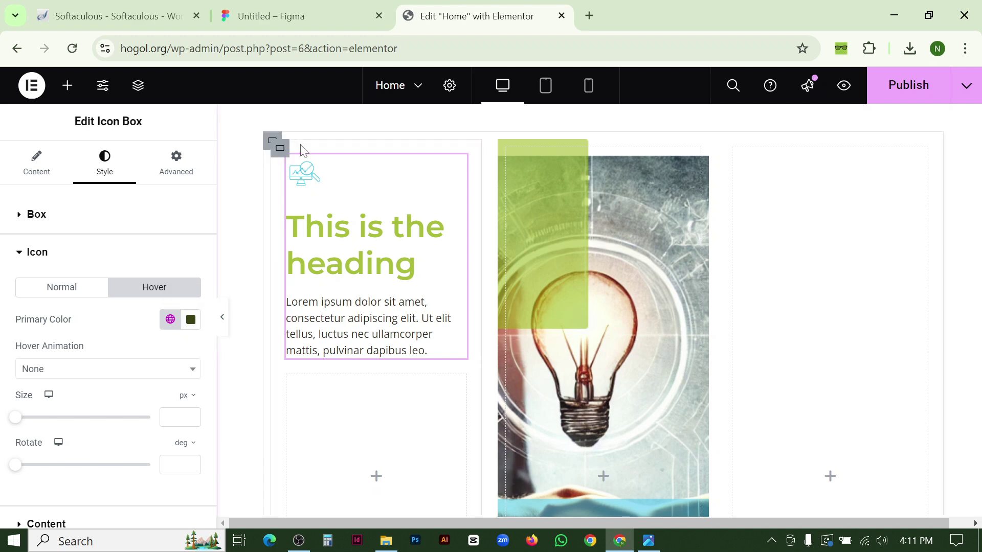
click(222, 325)
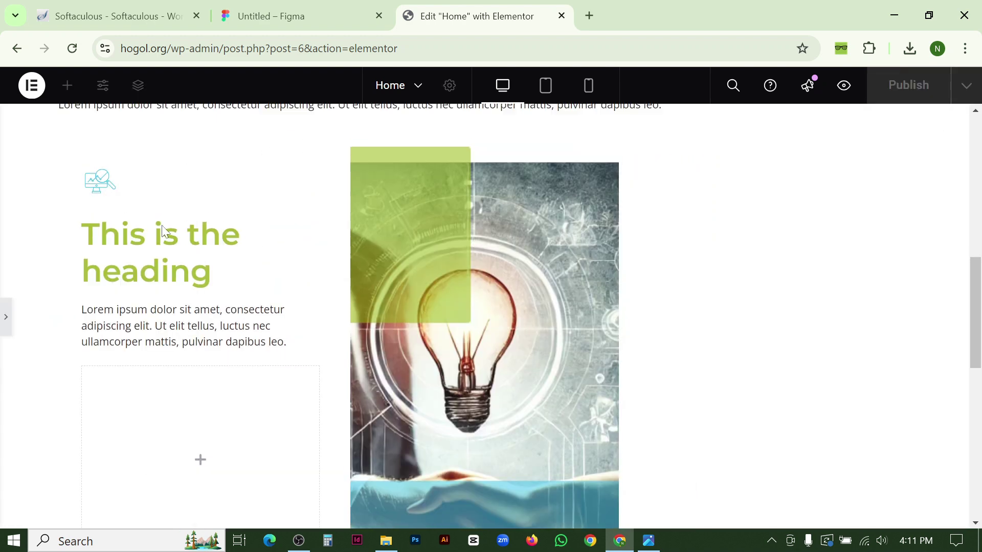
Resize the first icon box's icon to 56 px and preview the result
scroll(169, 266, up, 4)
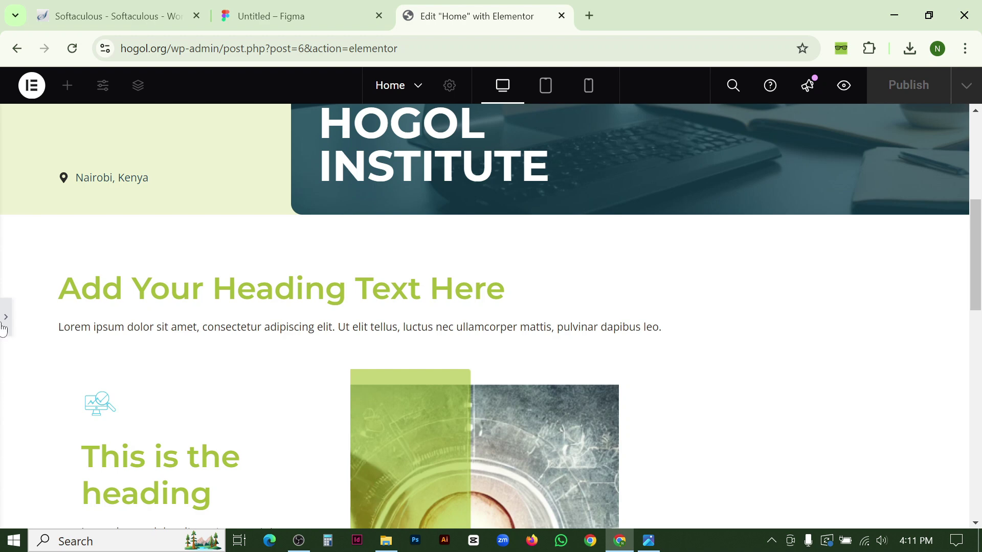
click(213, 400)
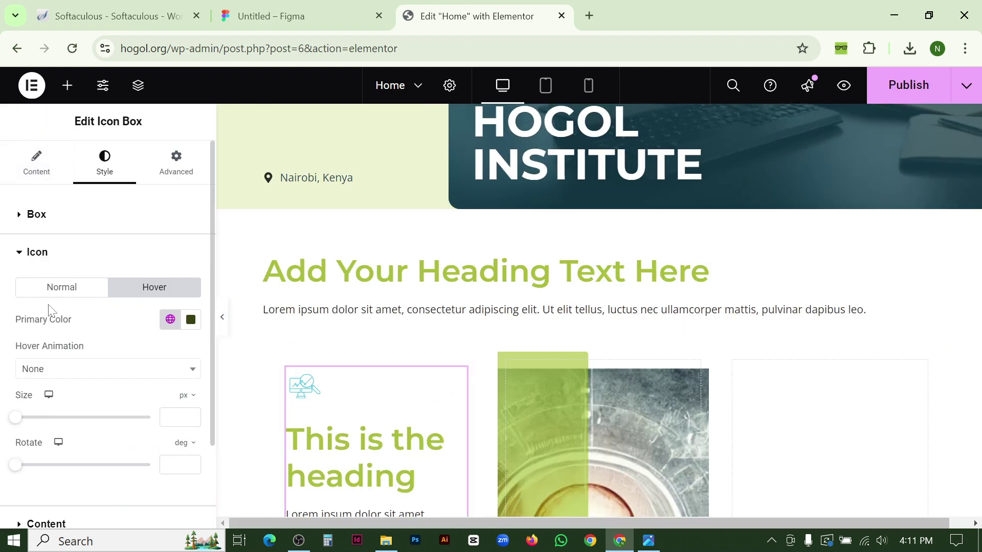
drag(19, 422, 113, 433)
click(99, 419)
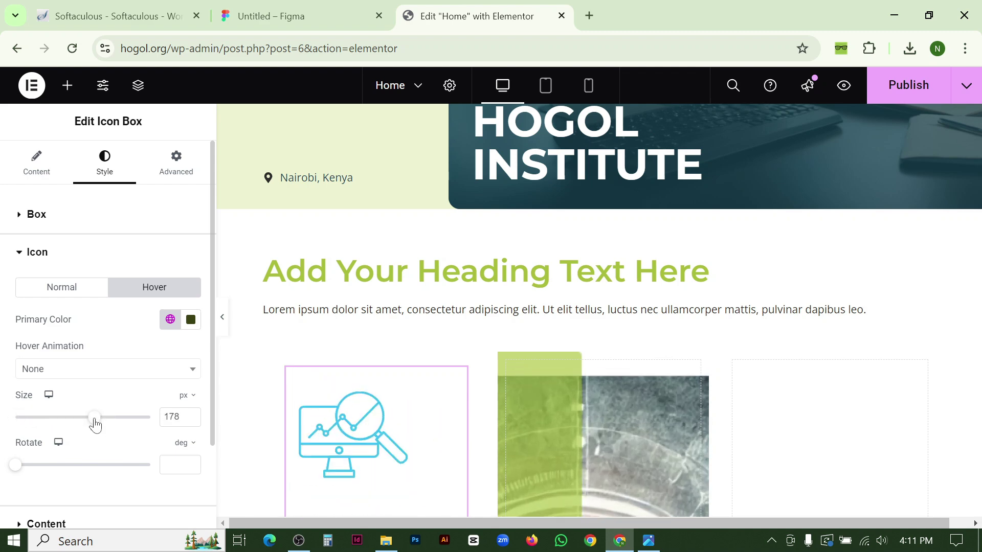
drag(71, 423, 42, 424)
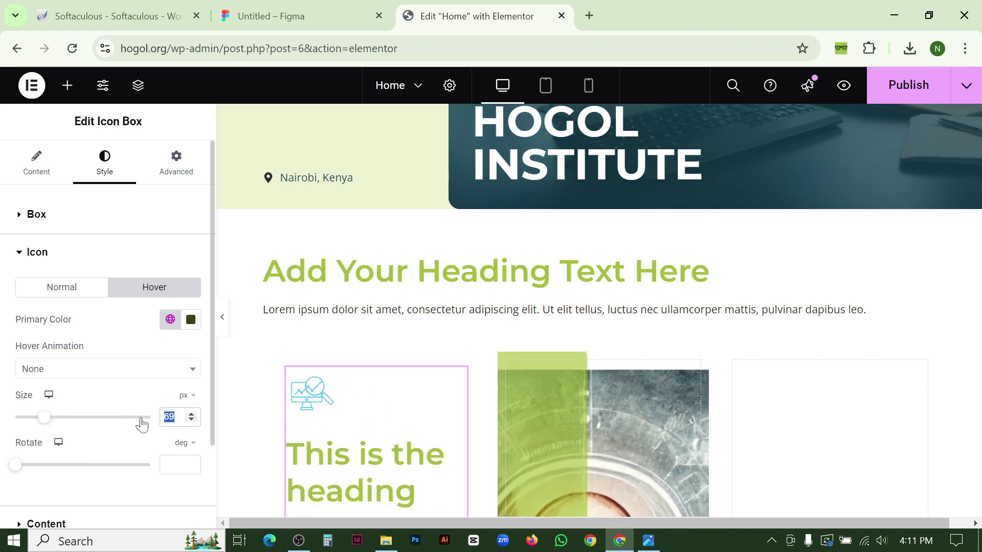
text(45)
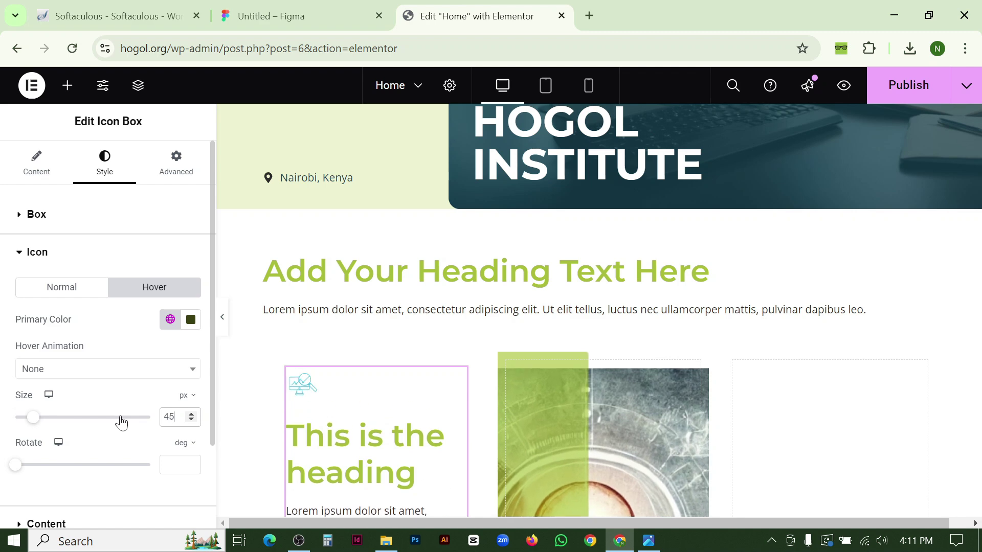
click(191, 415)
click(191, 416)
click(191, 415)
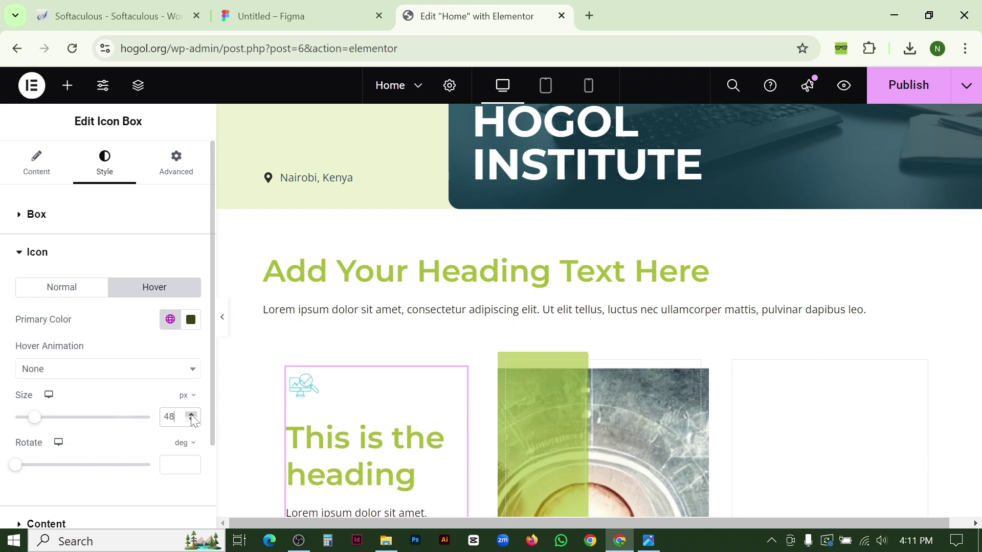
click(191, 415)
click(192, 415)
click(191, 415)
click(190, 415)
click(191, 415)
click(191, 415)
click(192, 415)
click(191, 415)
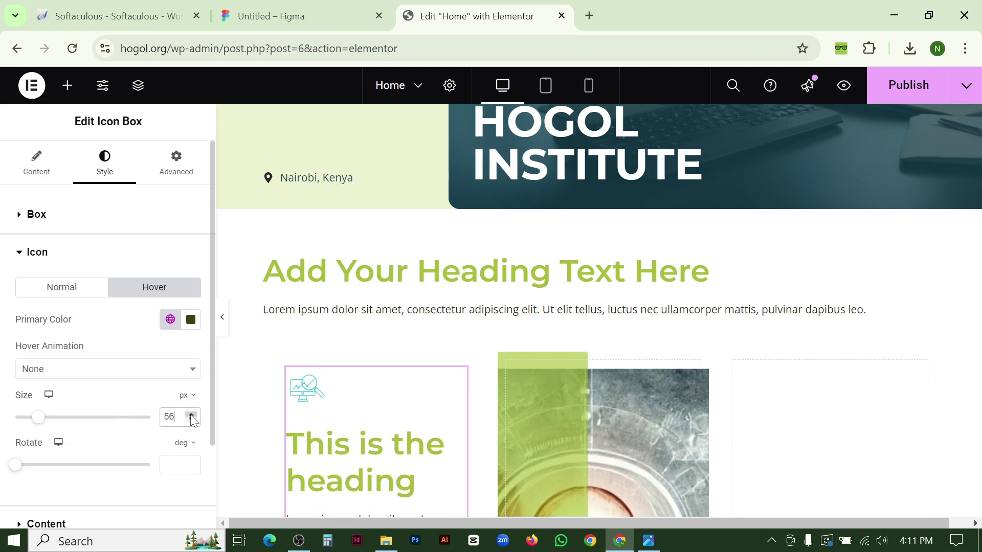
click(222, 318)
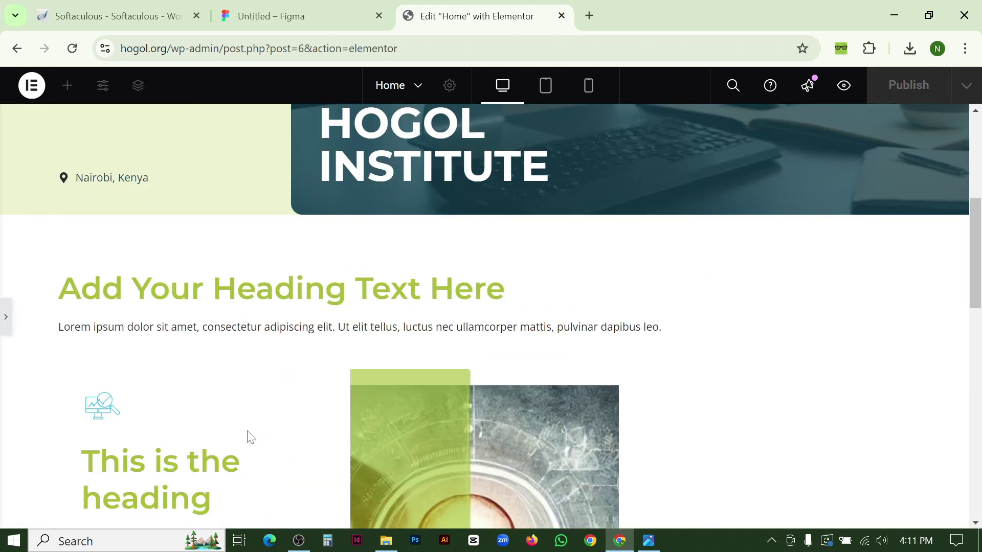
click(5, 318)
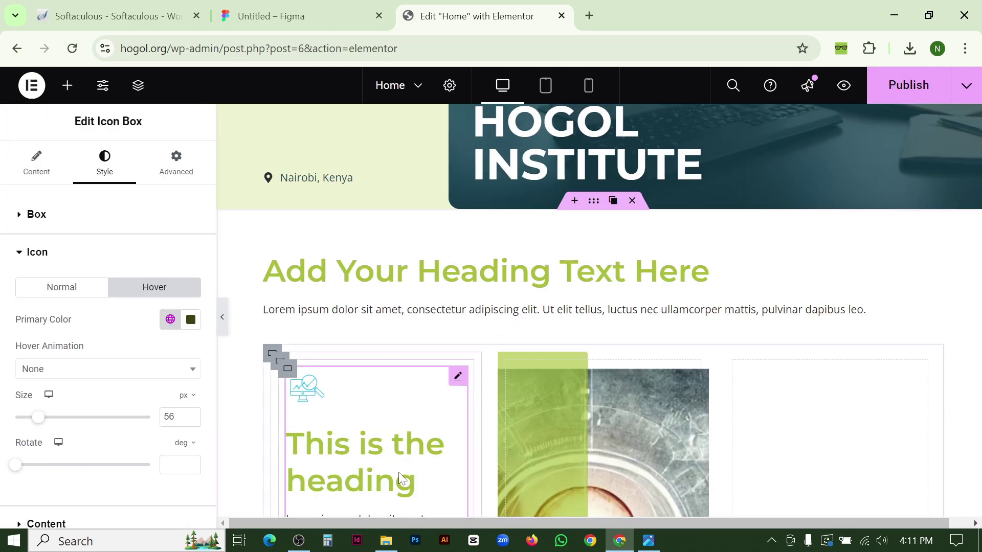
Replace the icon box title with 'Policy Research & Strategic Analysis' copied from Figma
click(286, 16)
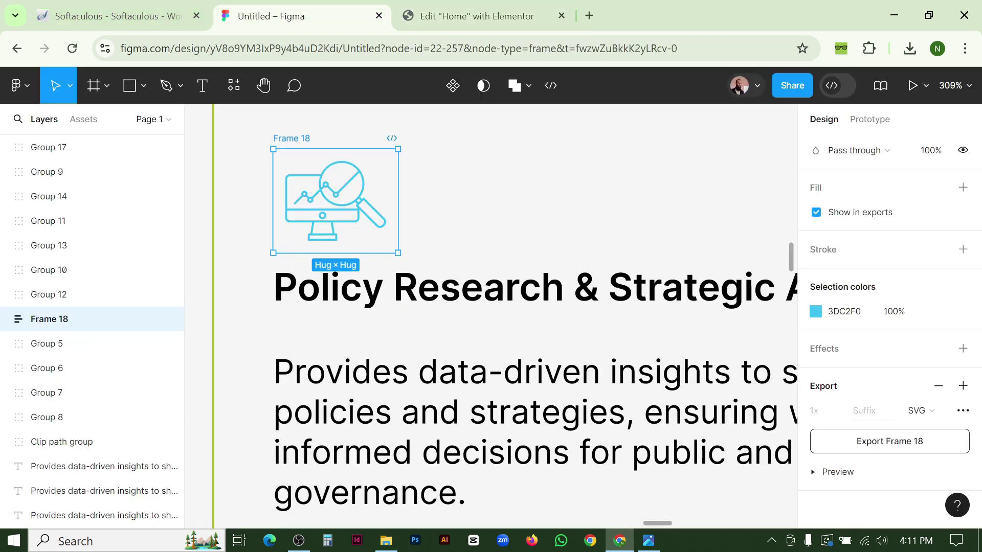
double_click(434, 291)
key(ctrl+c)
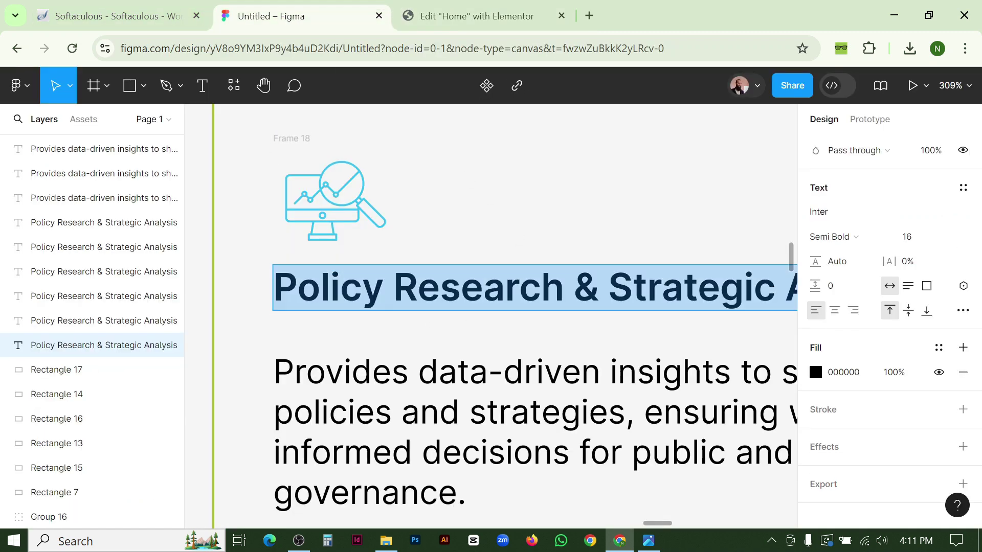
click(452, 17)
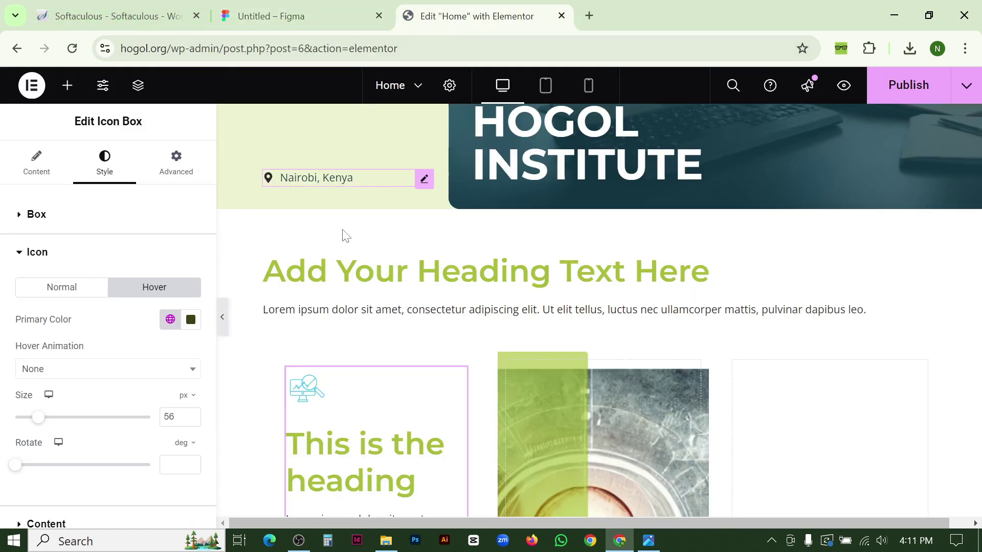
triple_click(304, 485)
key(ctrl+v)
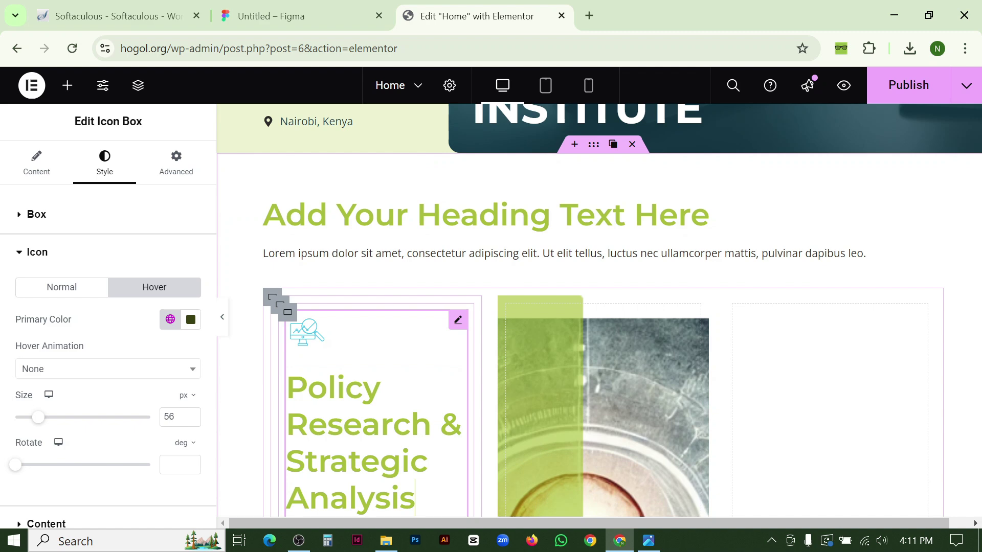
Apply the global Accent font to the icon box title, then open Site Settings
scroll(415, 422, down, 3)
scroll(416, 422, up, 2)
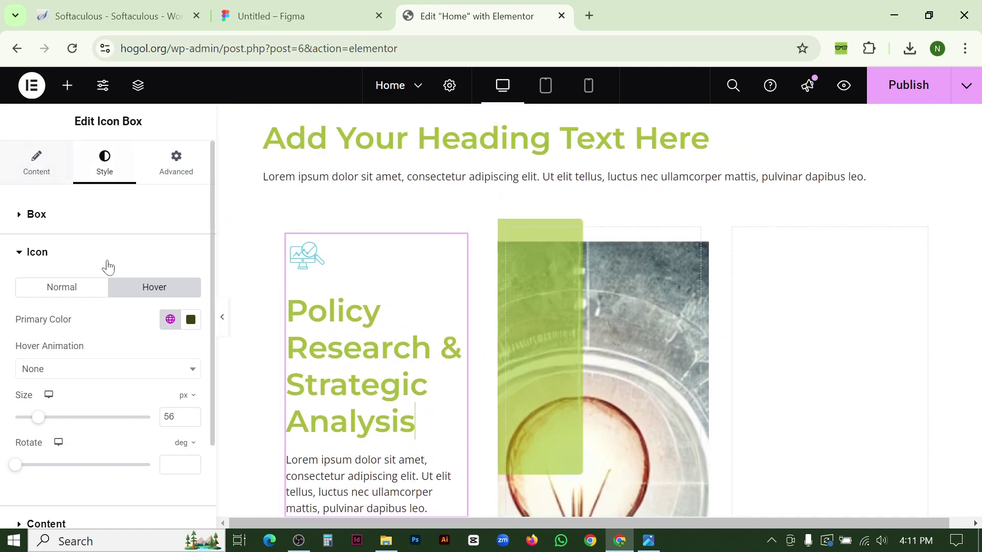
scroll(58, 384, down, 2)
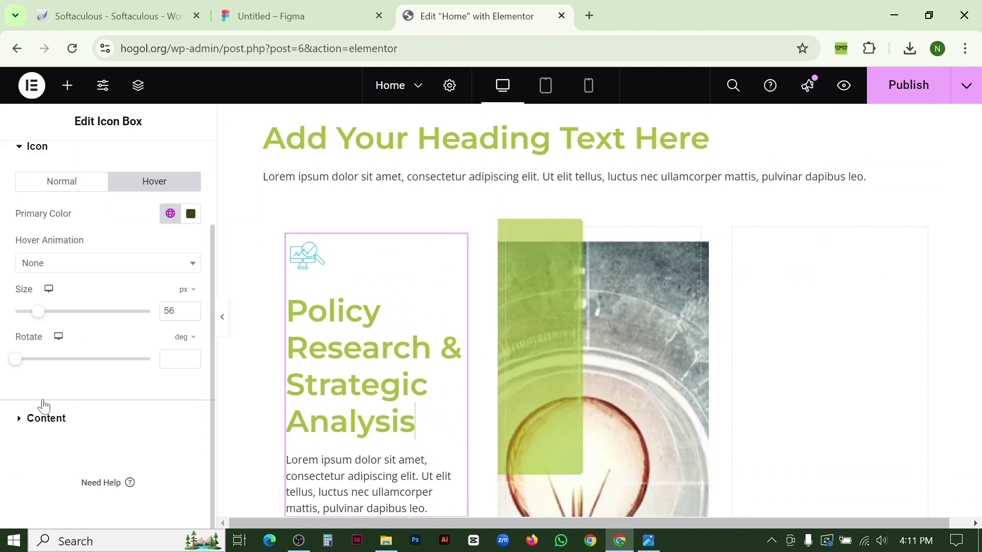
click(43, 430)
click(170, 388)
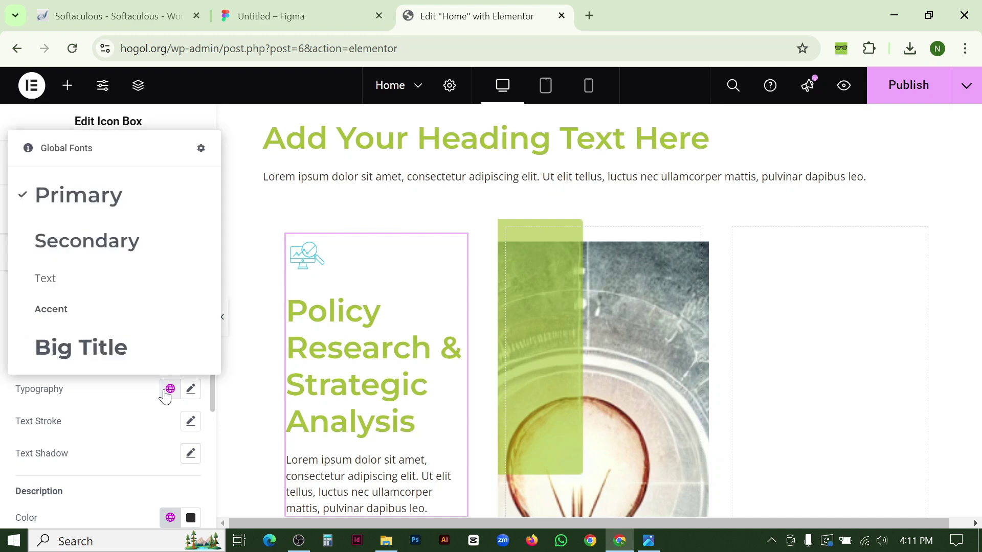
click(109, 310)
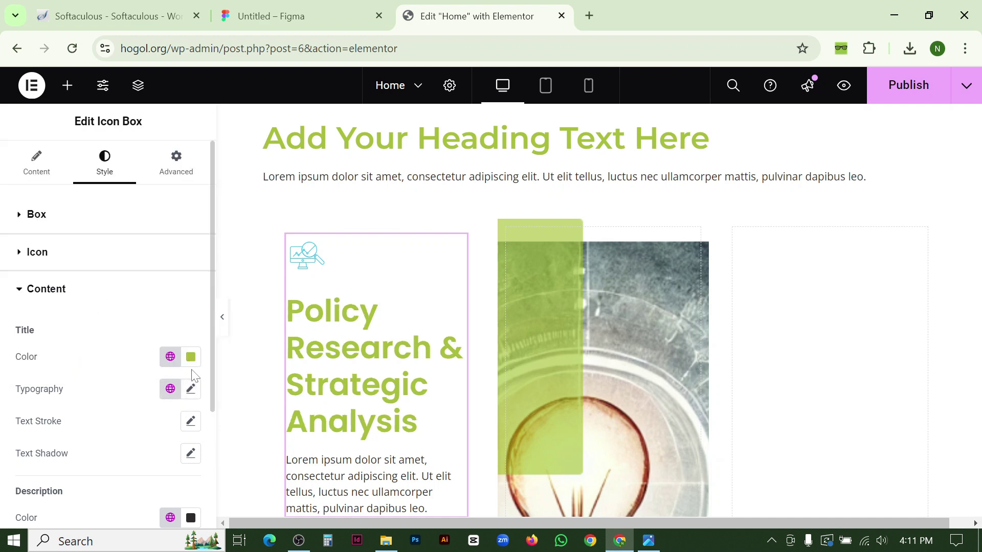
click(102, 86)
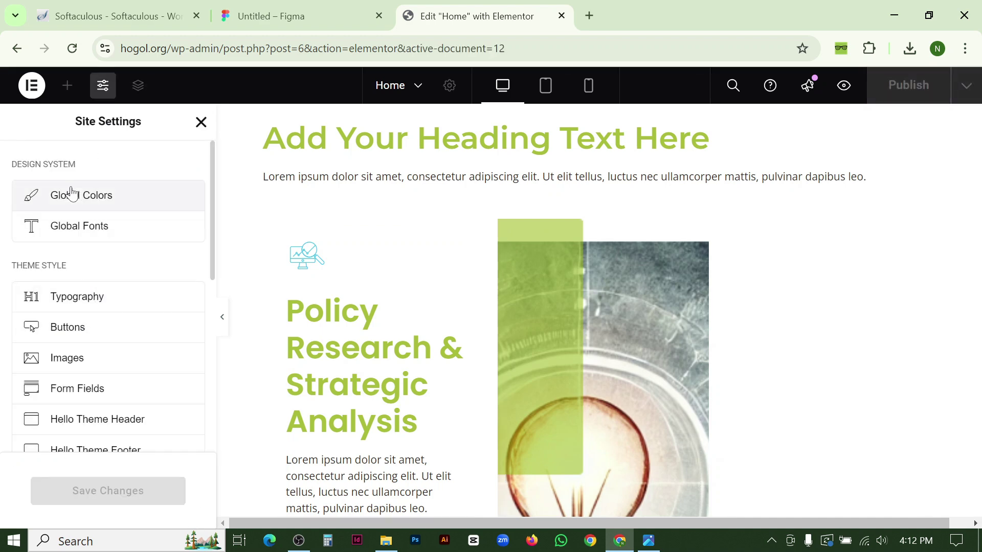
Change the Accent global font size to 14 px, save, and close Site Settings
click(94, 241)
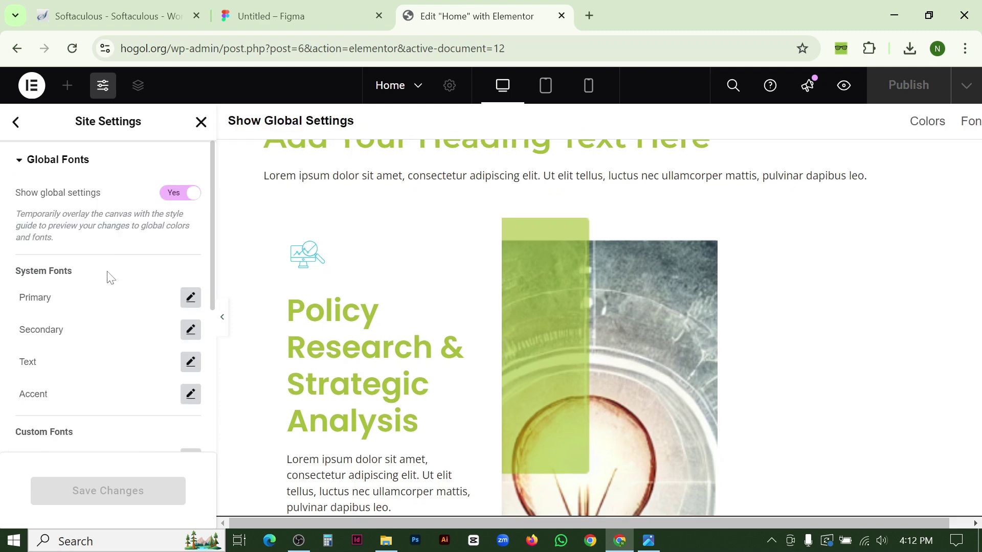
click(190, 395)
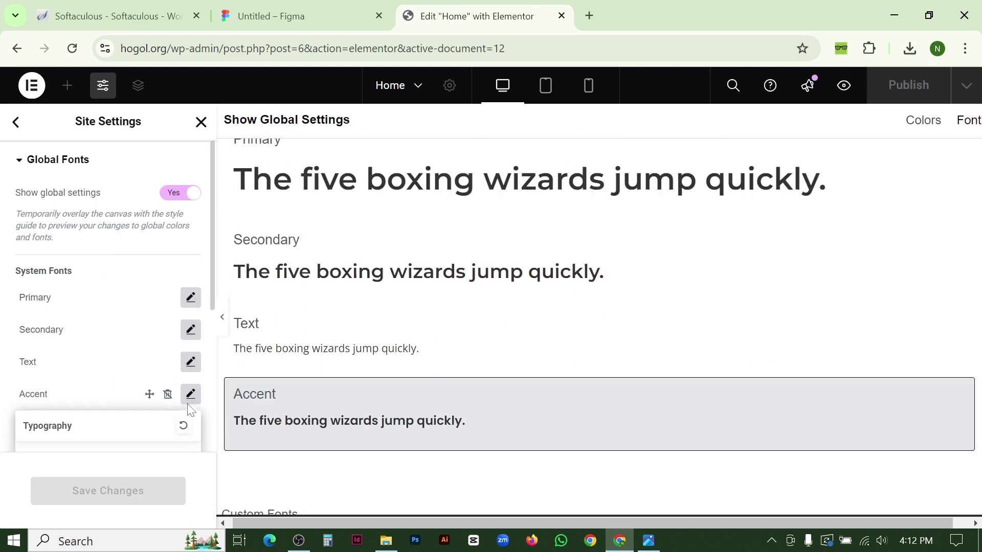
scroll(162, 377, down, 4)
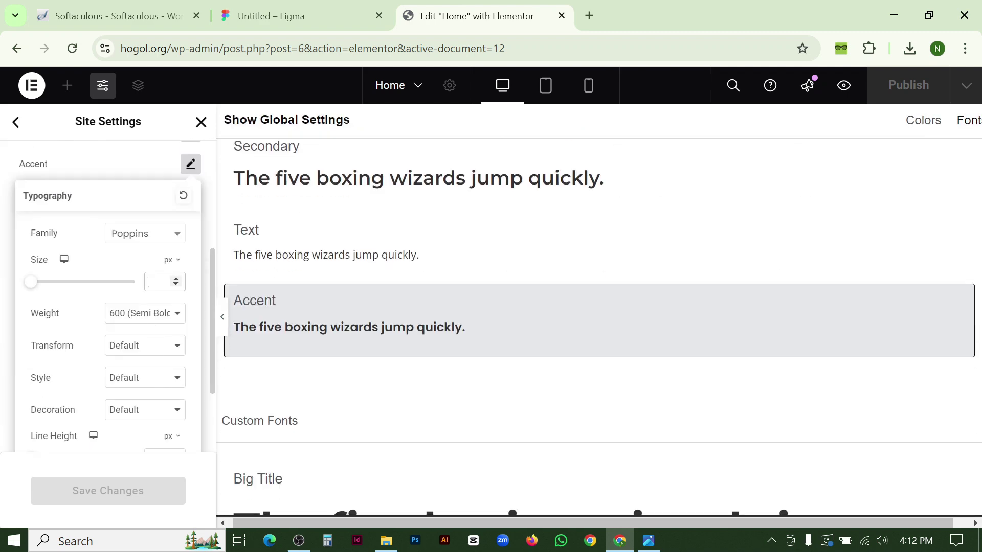
text(14)
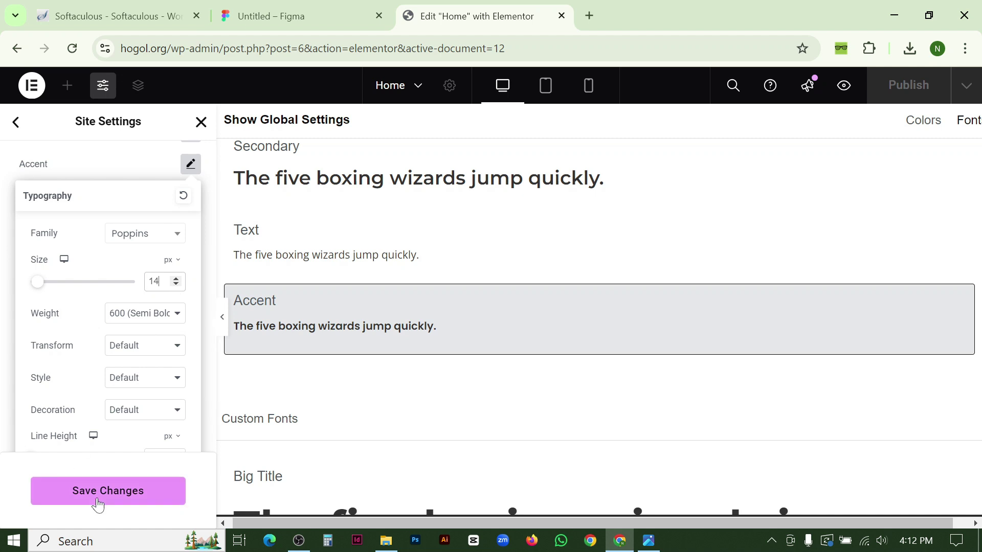
click(98, 496)
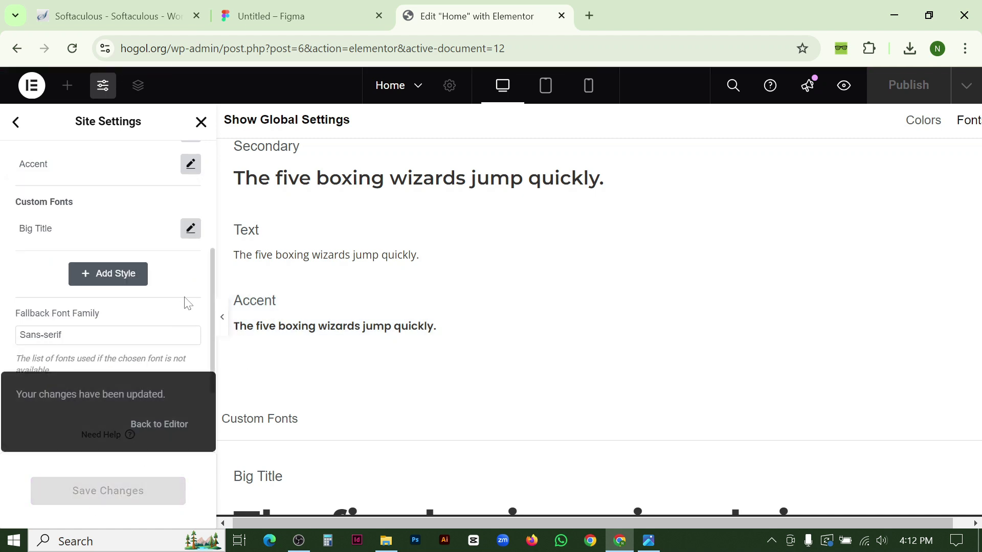
click(15, 125)
scroll(532, 342, up, 10)
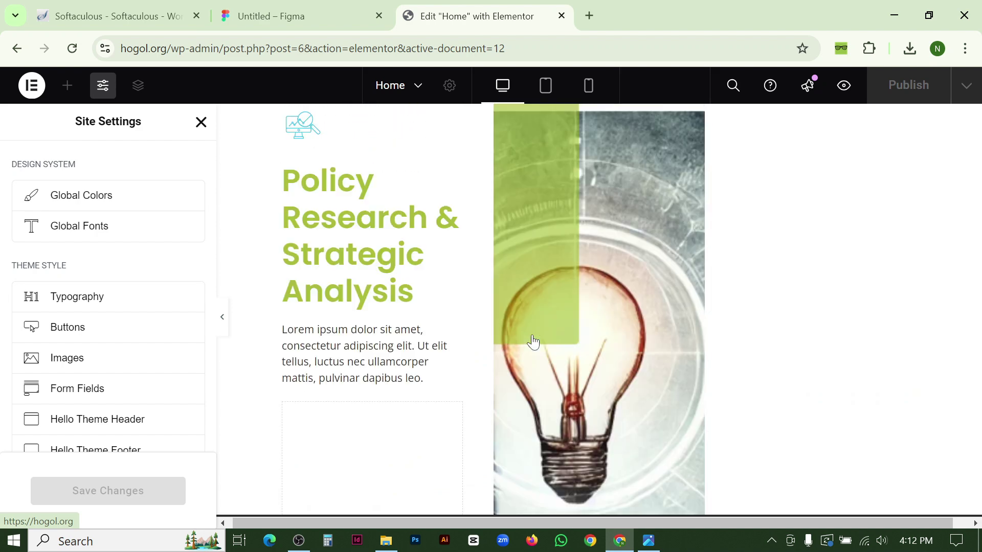
scroll(532, 342, up, 2)
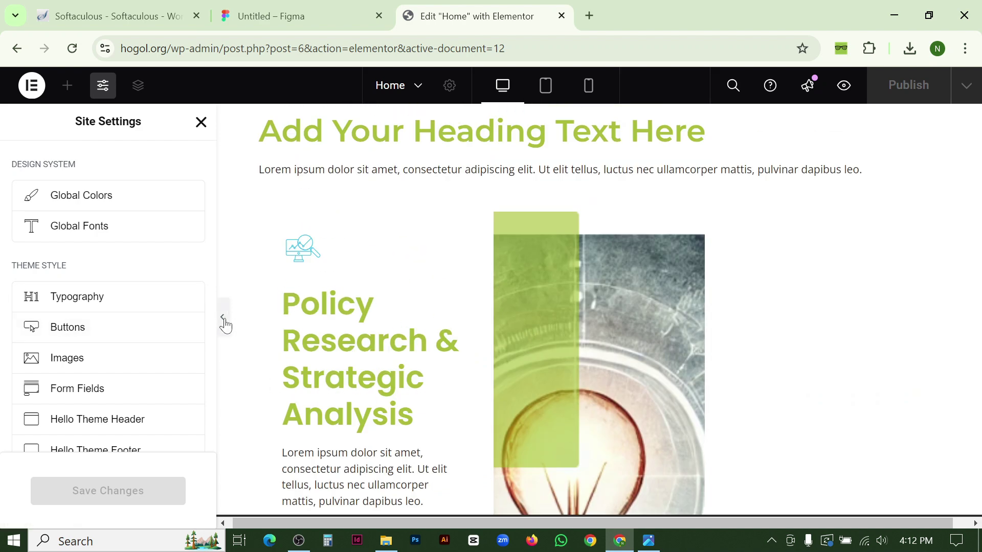
click(201, 122)
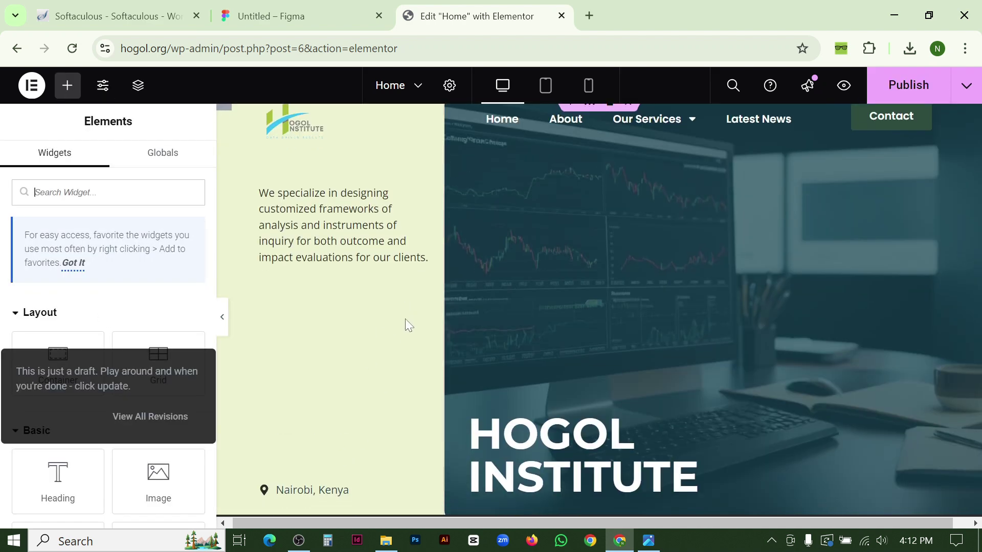
Preview the page and reopen the first icon box's settings
scroll(405, 318, down, 6)
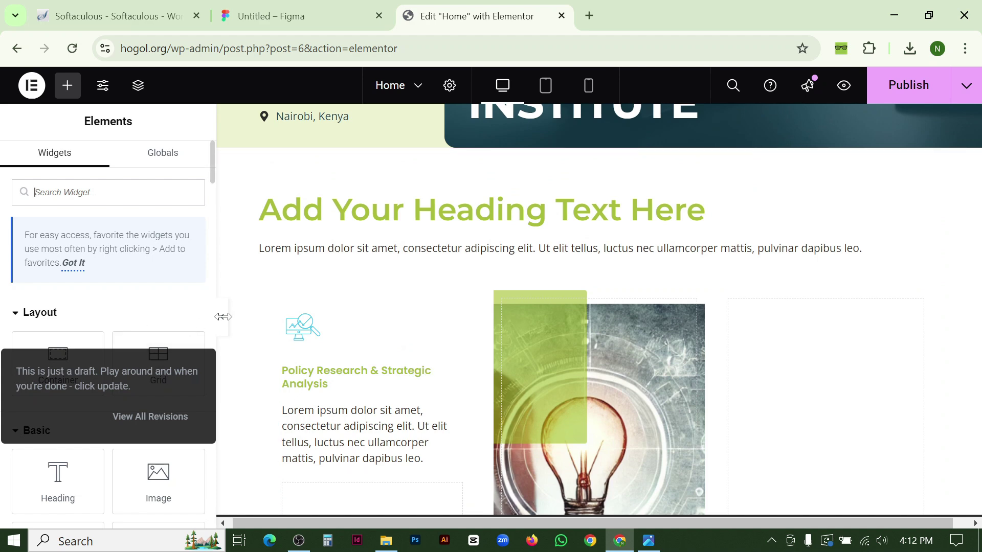
click(222, 317)
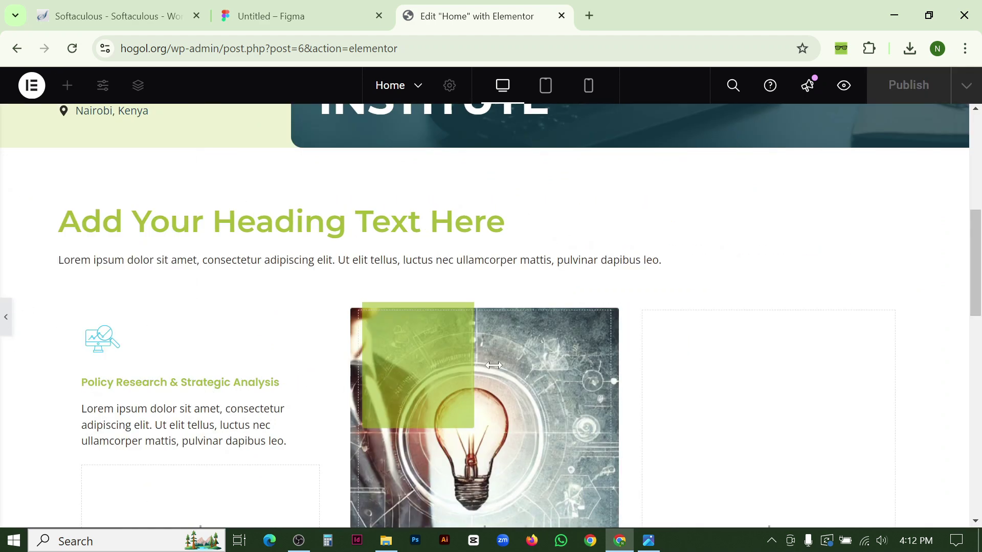
click(4, 318)
click(457, 315)
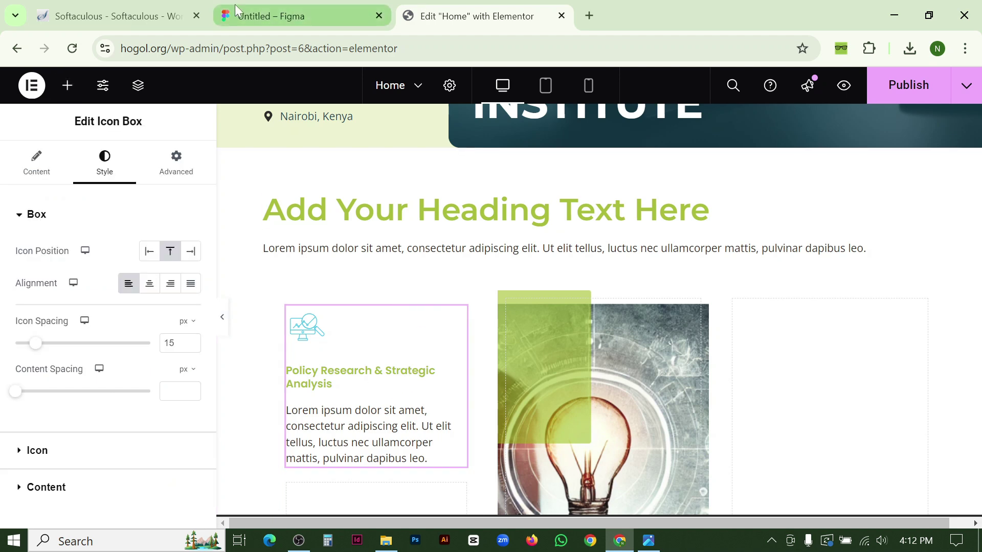
Paste the Figma description about data-driven policy insights over the icon box's placeholder text
click(257, 13)
click(399, 408)
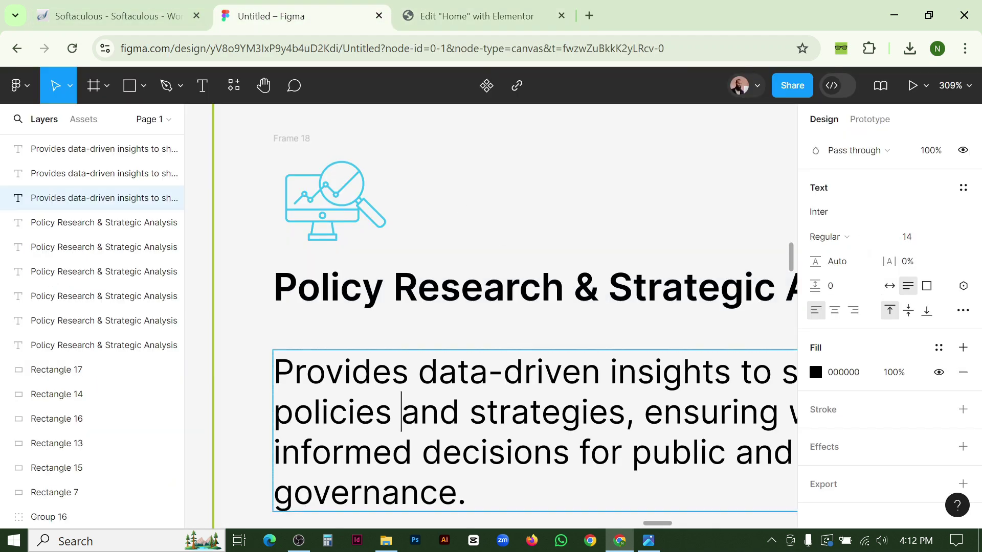
scroll(398, 404, down, 3)
key(ctrl+a)
key(ctrl+c)
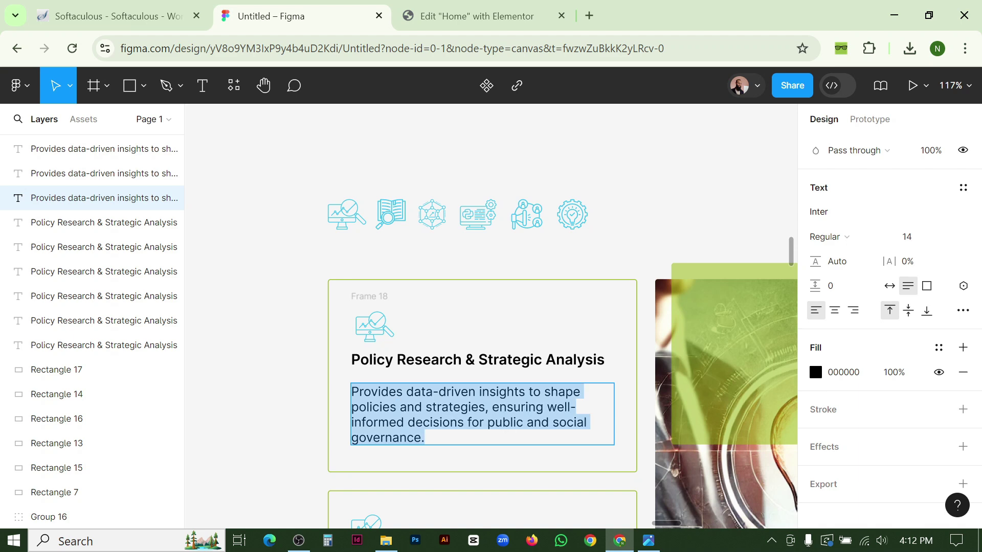
click(470, 16)
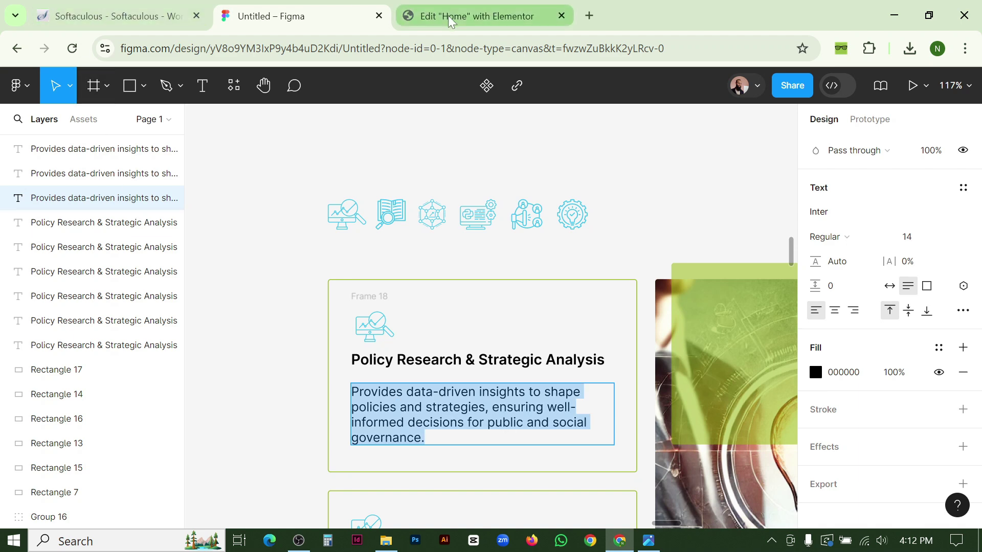
triple_click(340, 426)
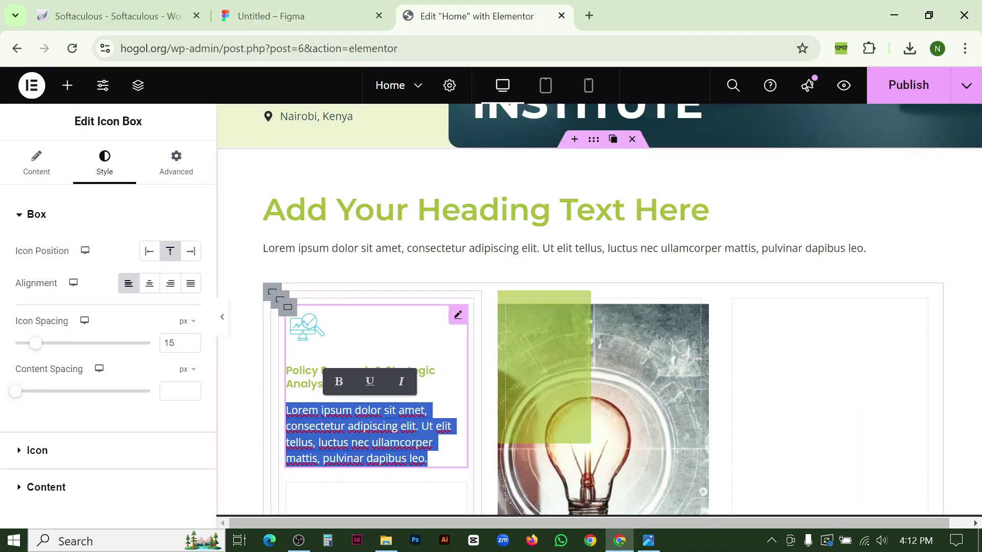
key(ctrl+v)
click(222, 318)
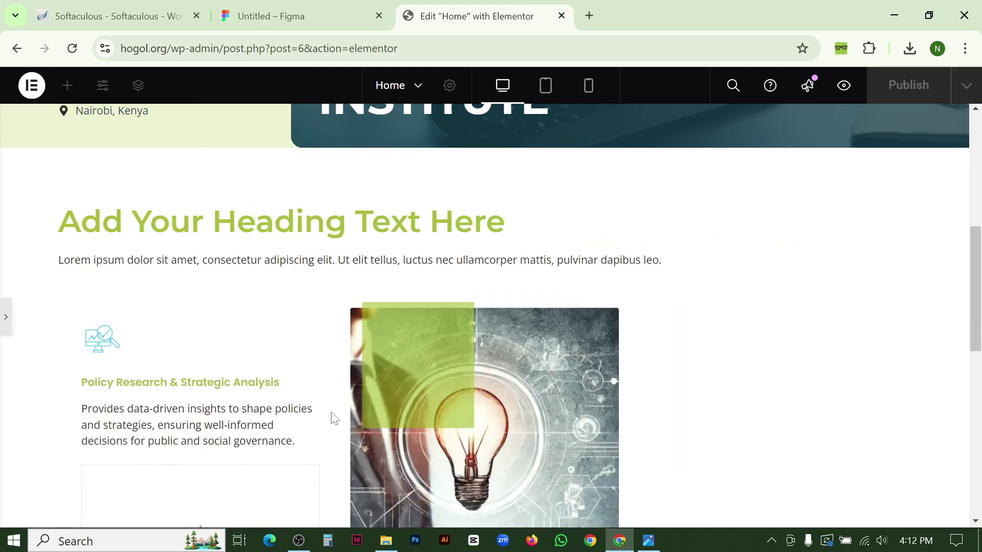
click(335, 333)
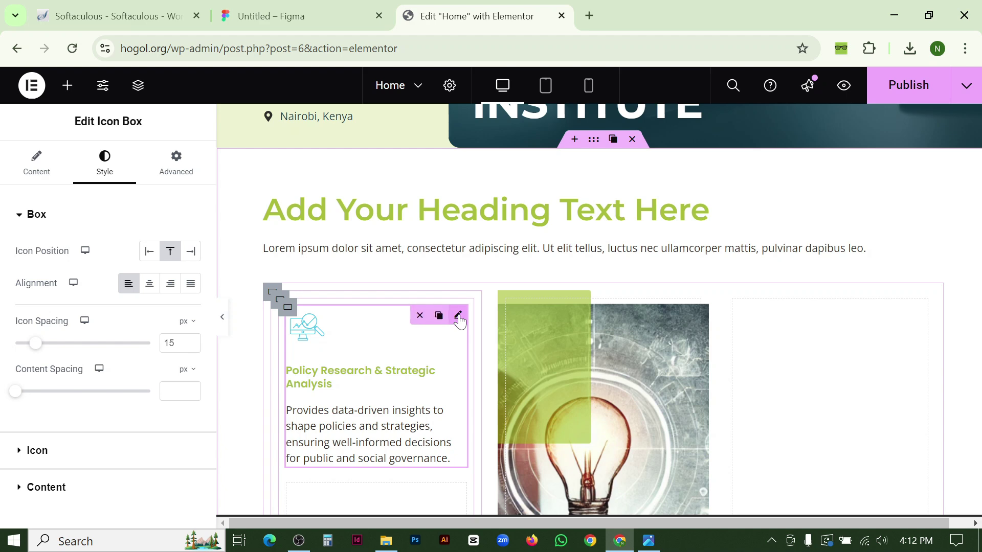
Set the icon box padding to 5% on all sides
click(173, 176)
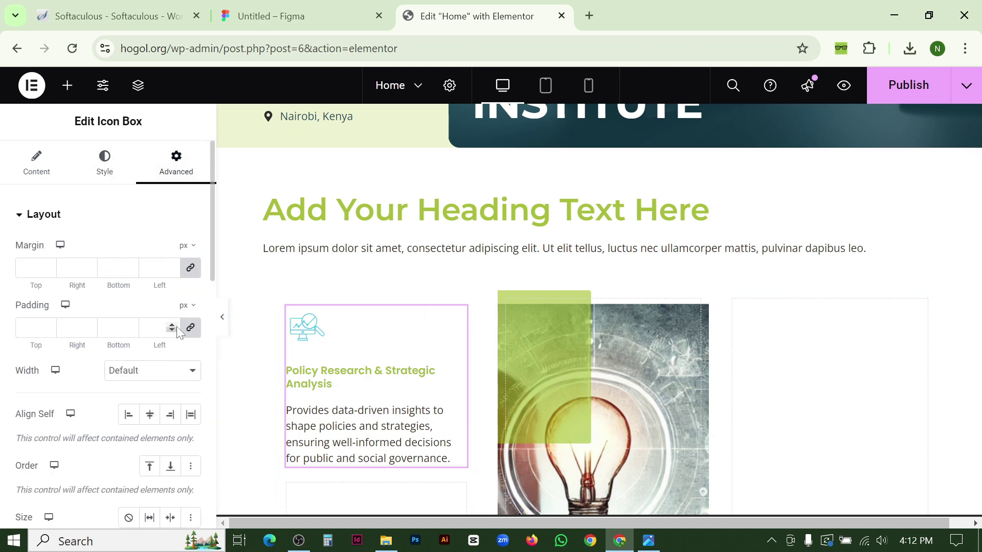
click(185, 305)
click(186, 320)
text(3)
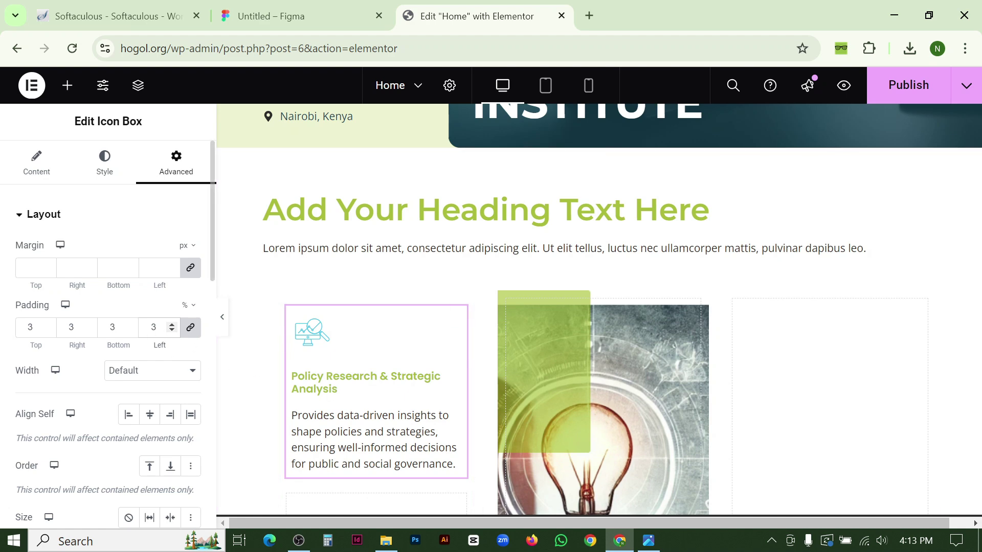
click(172, 325)
click(172, 325)
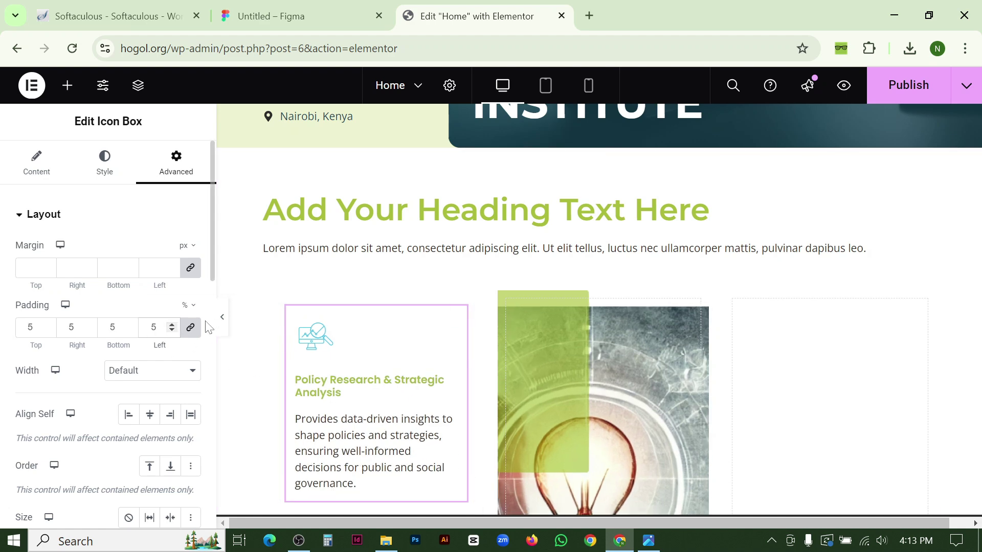
Add a solid 1 px border to the icon box
click(105, 166)
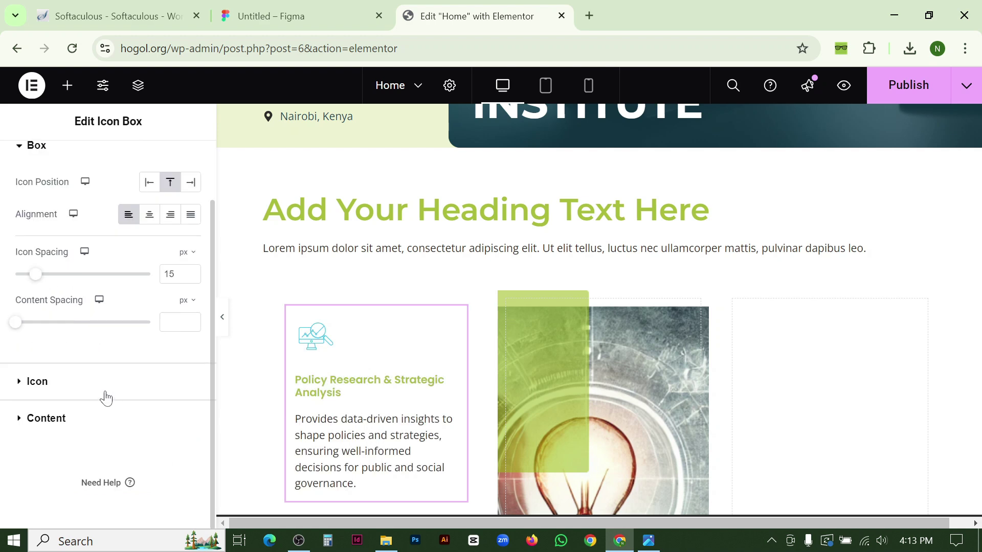
scroll(184, 233, up, 3)
click(176, 162)
scroll(72, 415, down, 10)
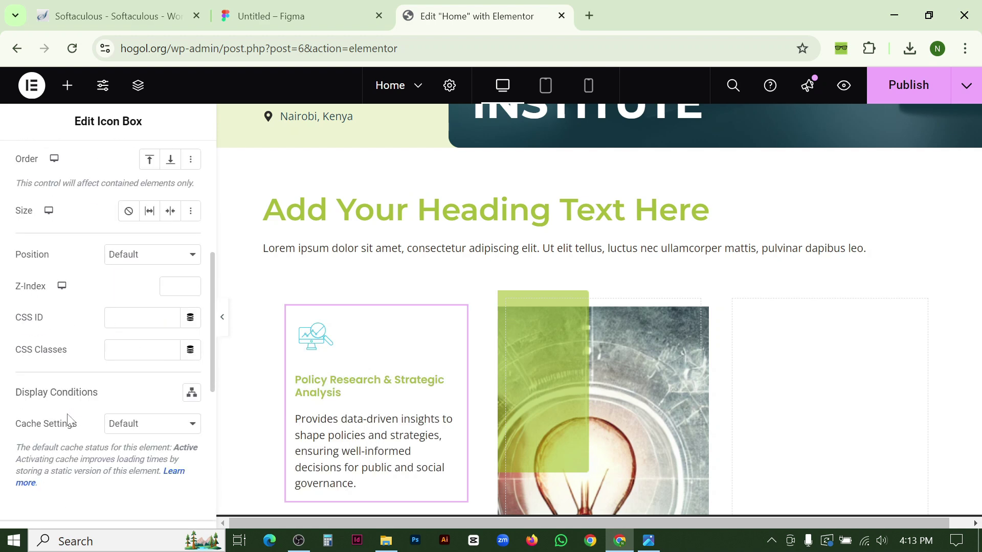
scroll(70, 423, down, 6)
click(53, 353)
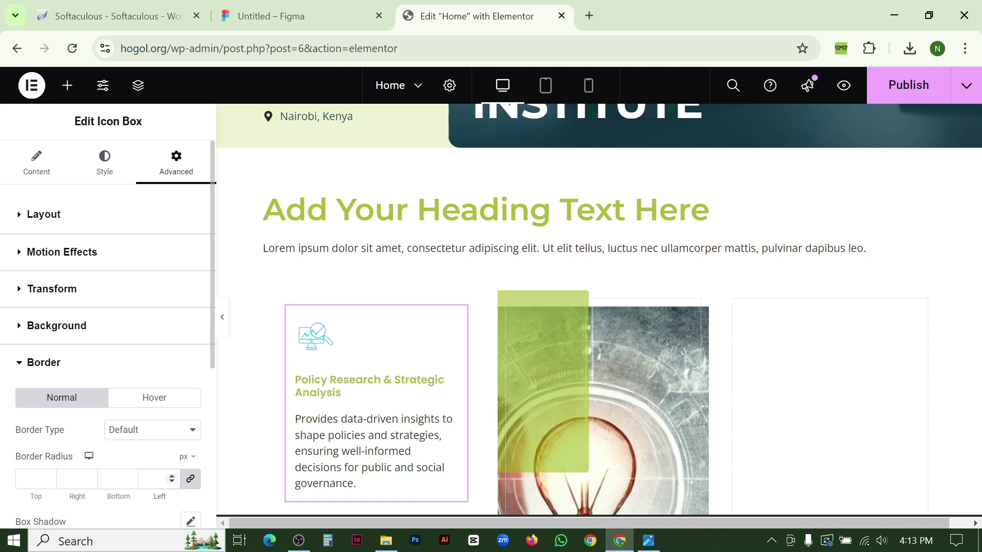
click(156, 439)
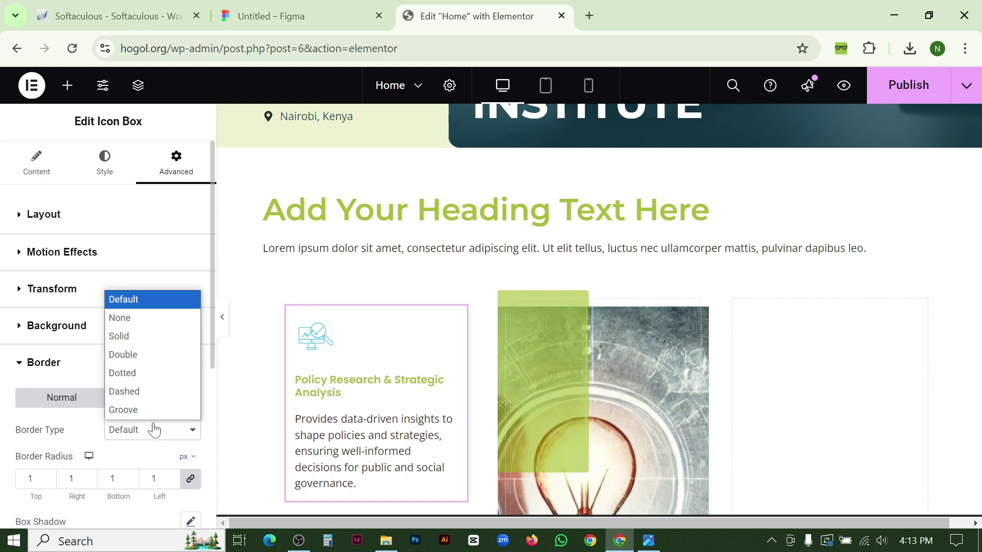
click(131, 338)
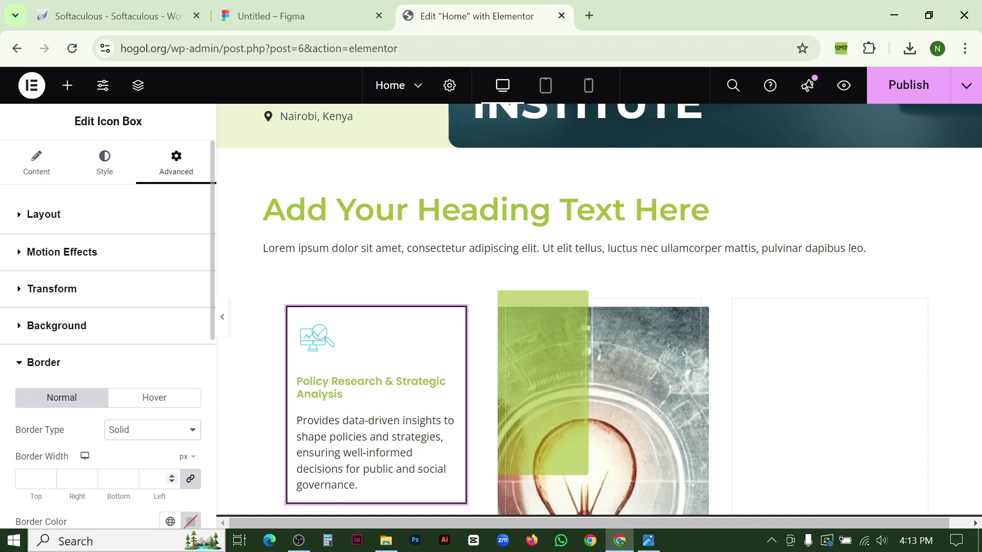
click(116, 479)
text(1)
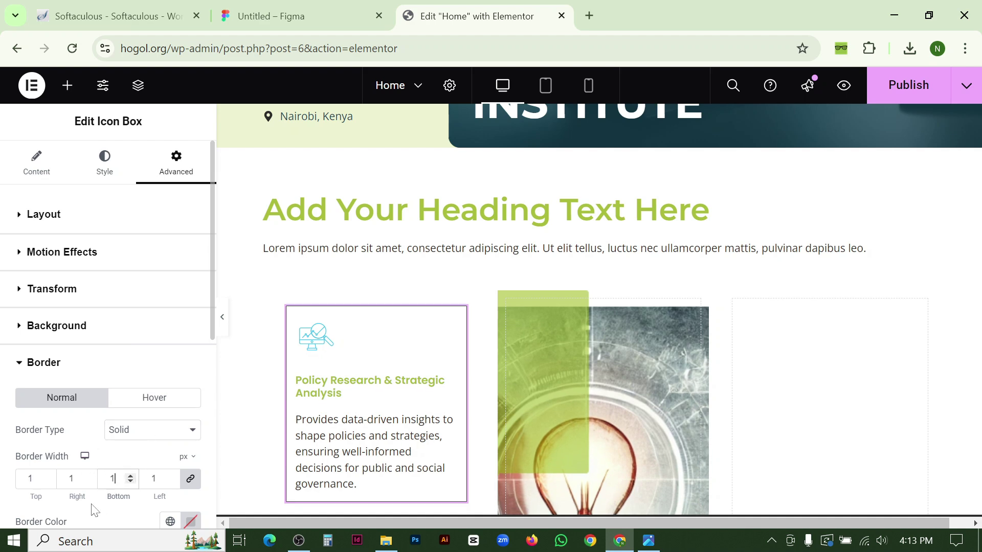
Round the border corners to 3 px, preview, and compare with the Figma design
scroll(94, 509, down, 1)
double_click(71, 494)
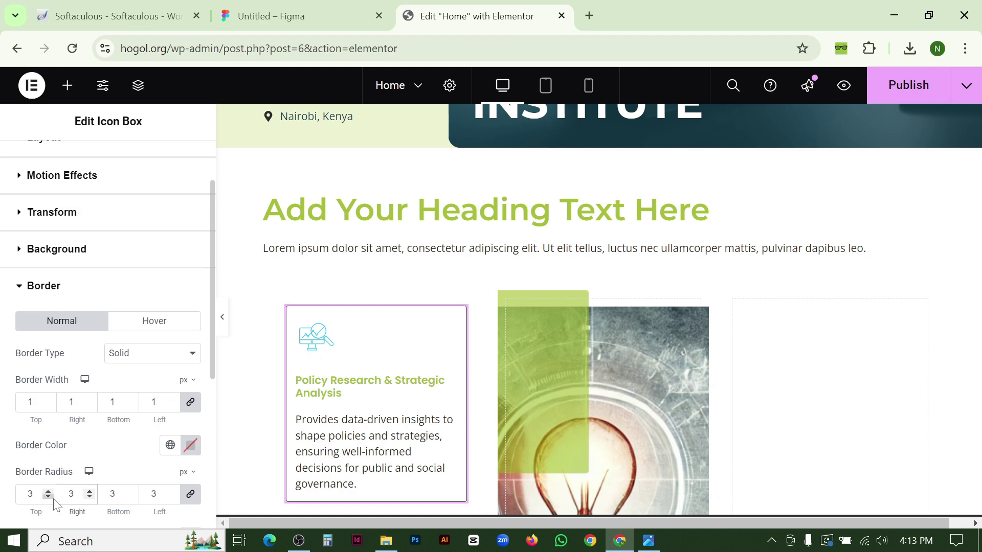
click(222, 317)
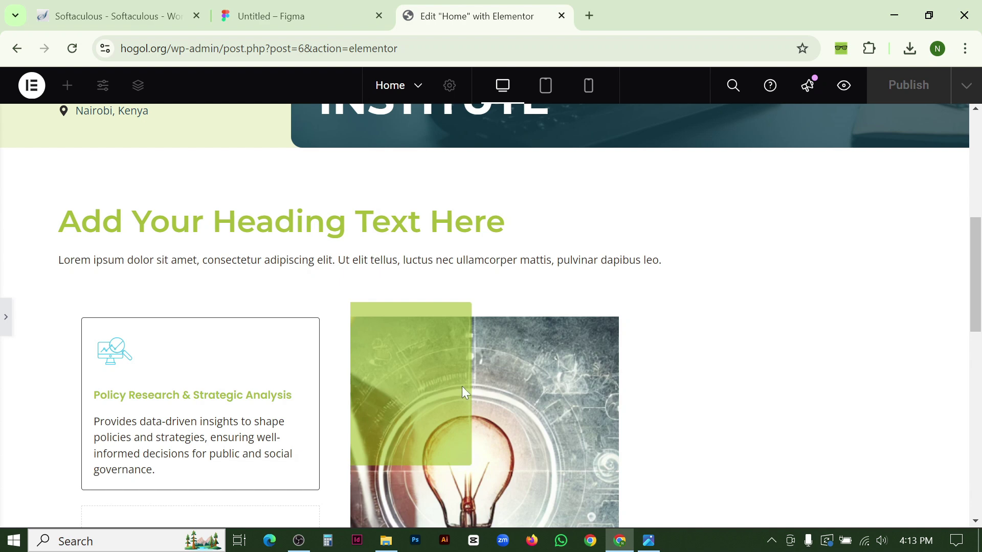
click(288, 9)
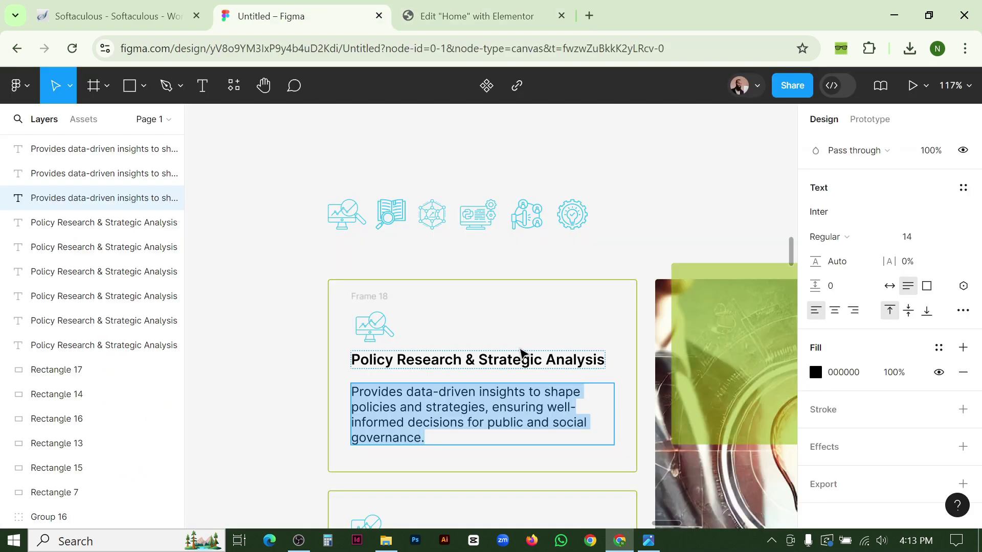
key(Escape)
key(Escape)
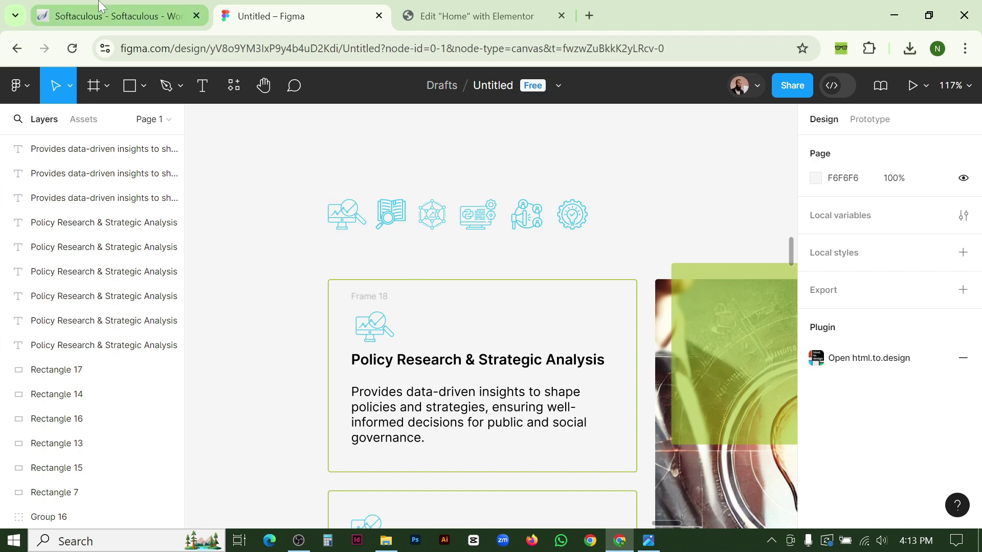
Colour the icon box border with the global Accent colour and preview it
click(503, 11)
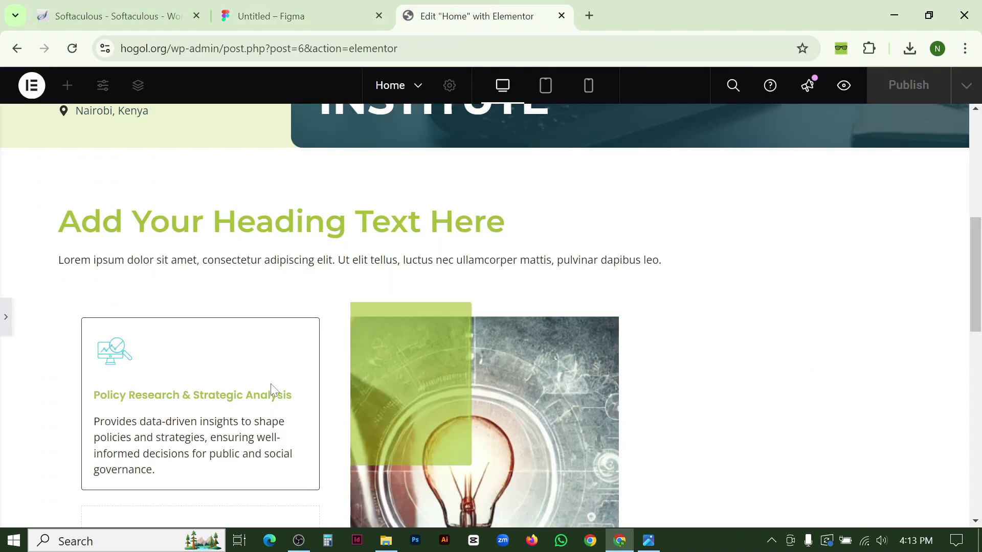
click(2, 320)
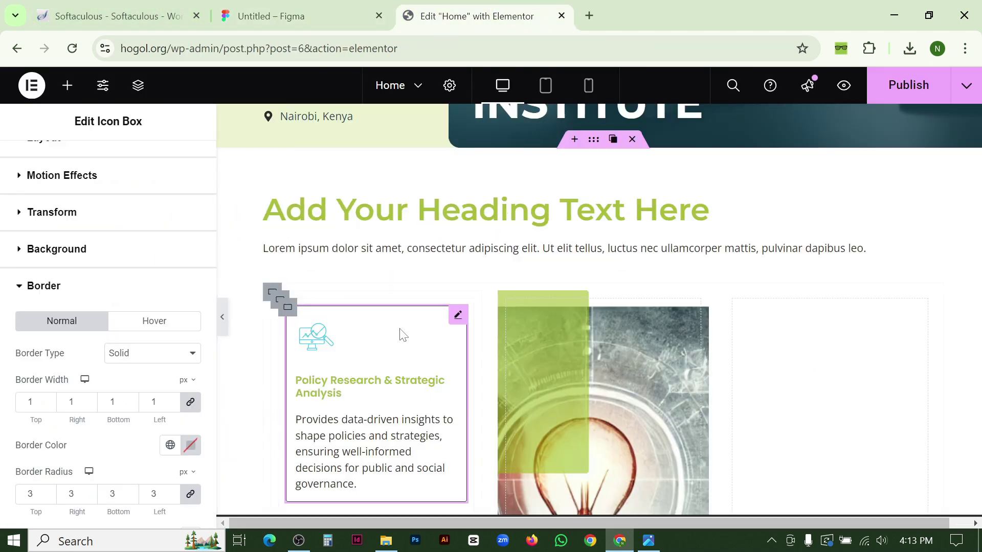
scroll(153, 365, down, 2)
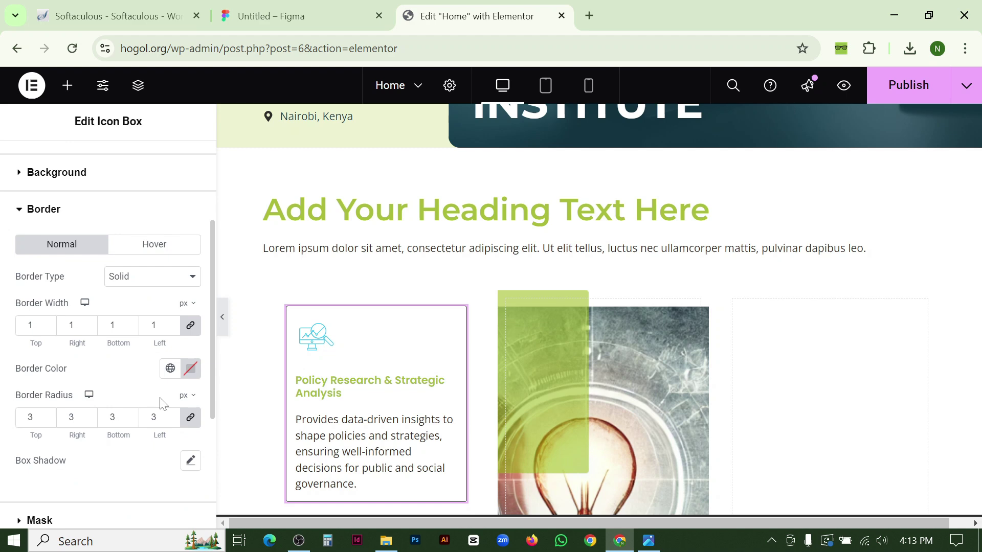
click(171, 368)
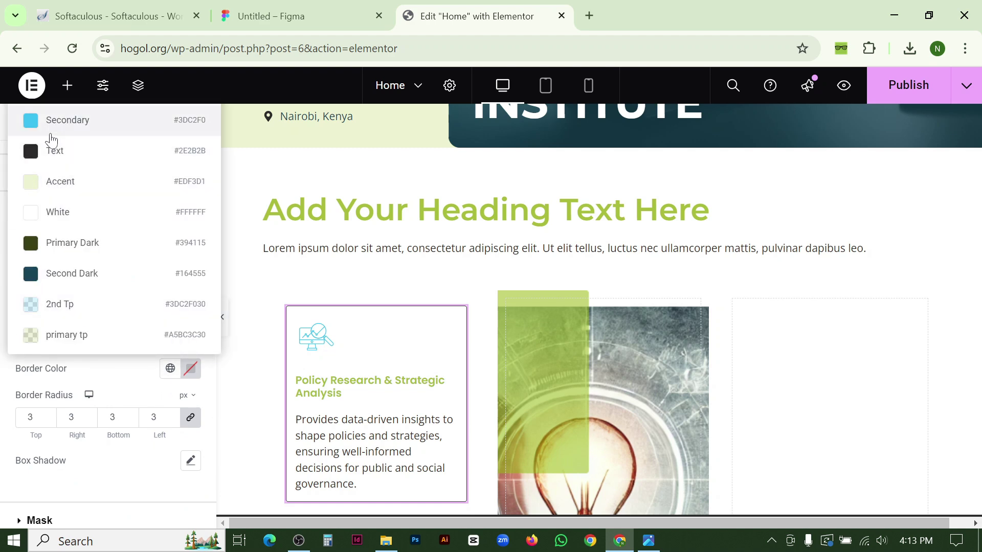
click(45, 182)
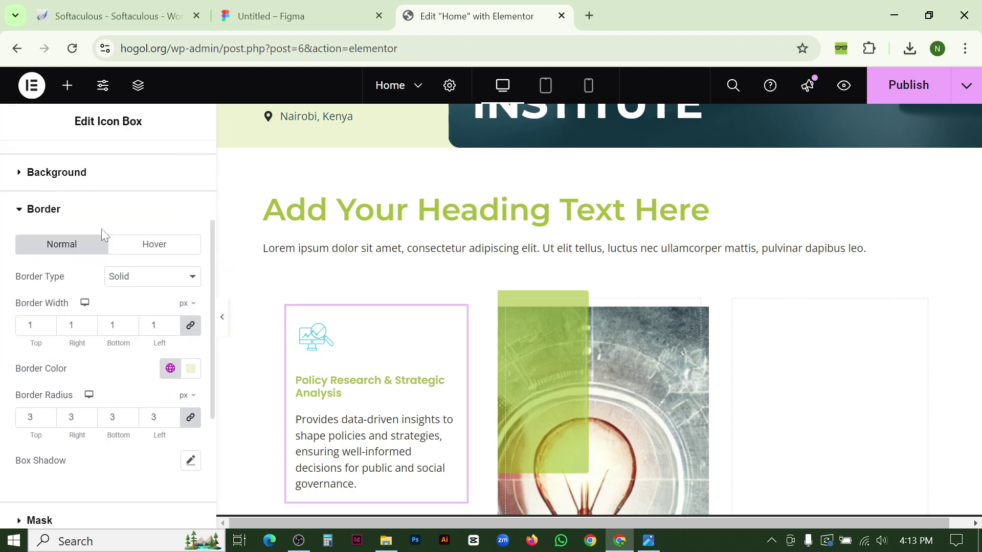
click(222, 317)
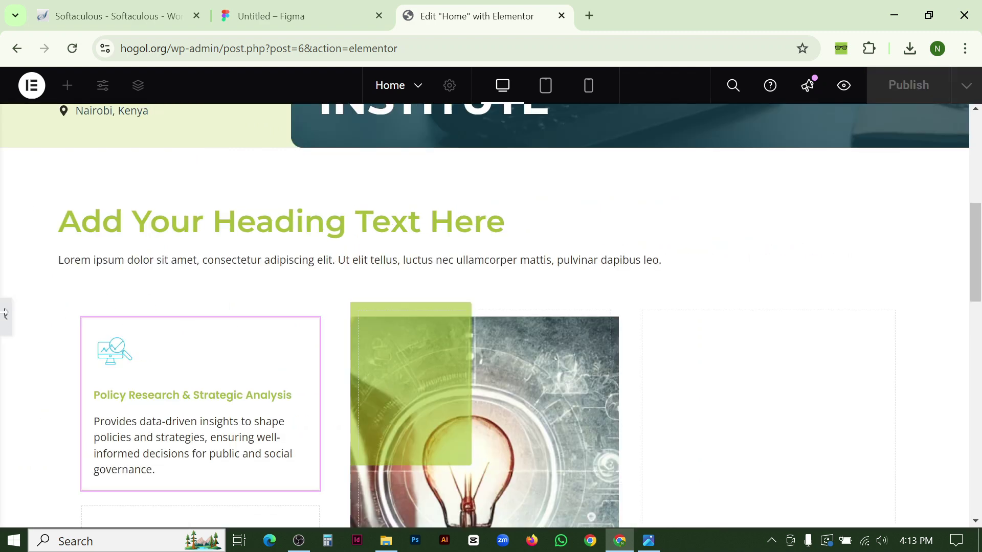
Rework the border colour and opacity, ending near-opaque green #A5BC3C
click(5, 318)
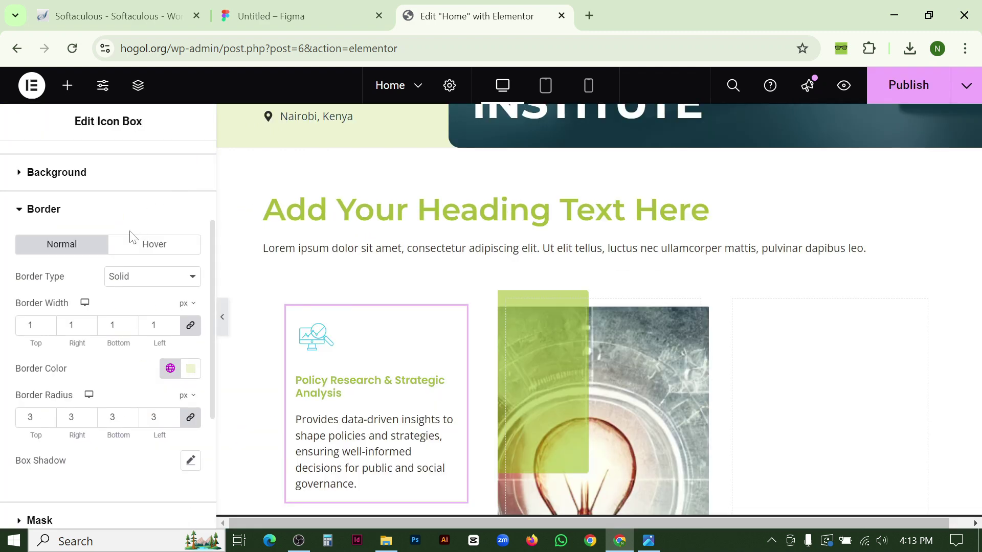
click(170, 368)
click(79, 336)
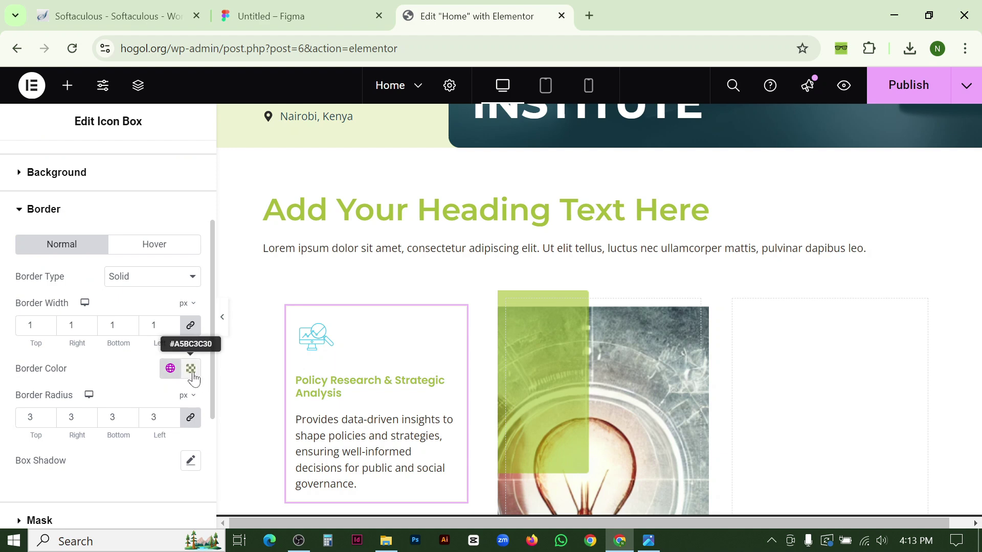
click(190, 369)
drag(136, 311, 5, 328)
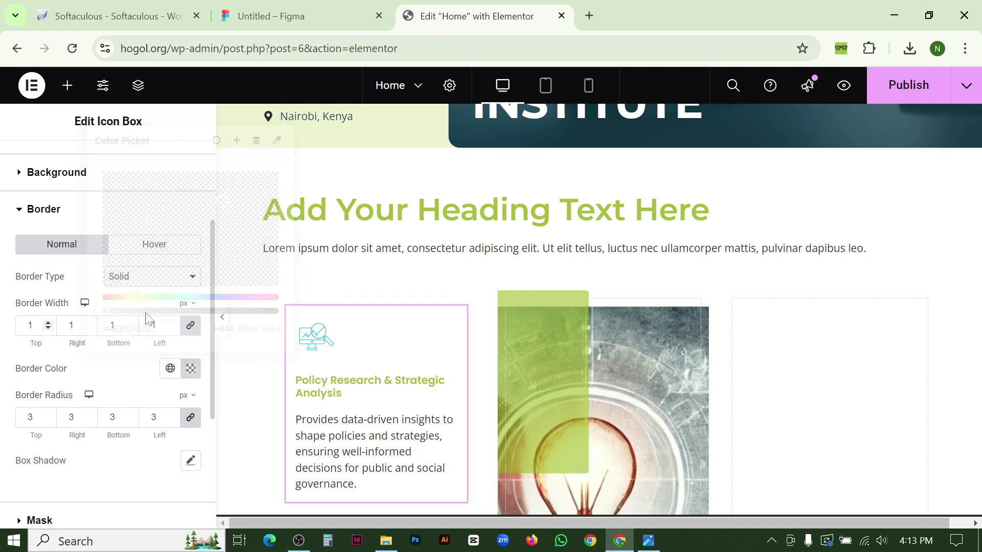
click(190, 368)
drag(99, 311, 261, 311)
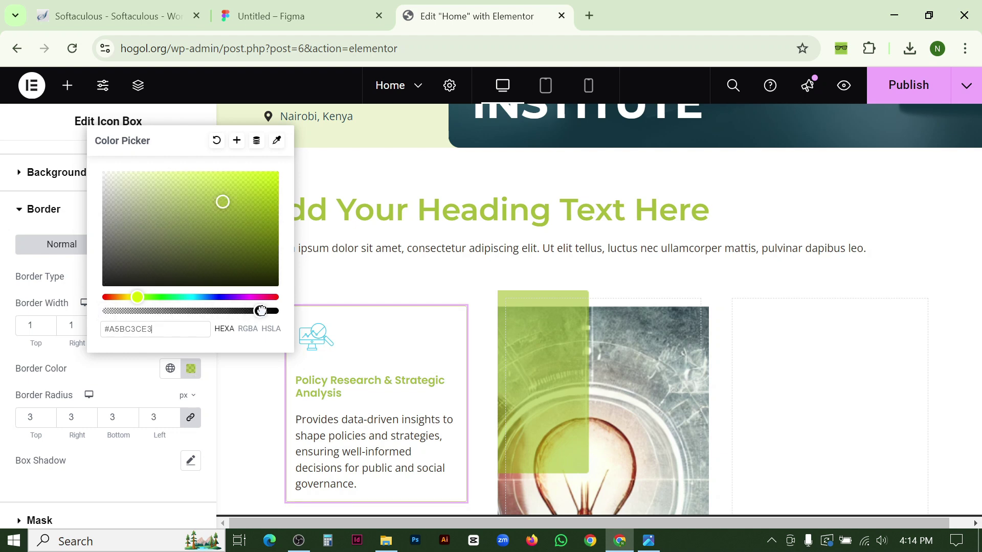
click(4, 283)
click(225, 317)
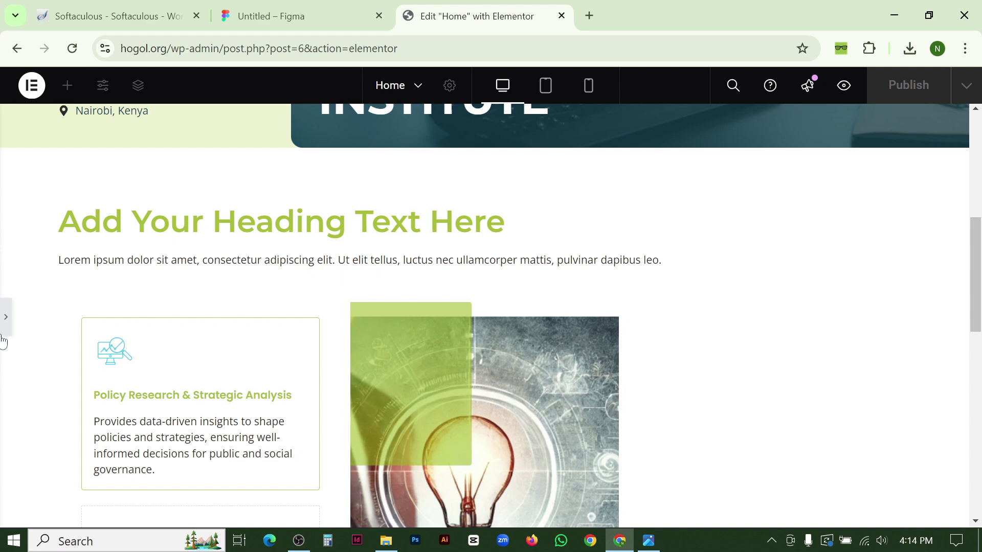
click(313, 344)
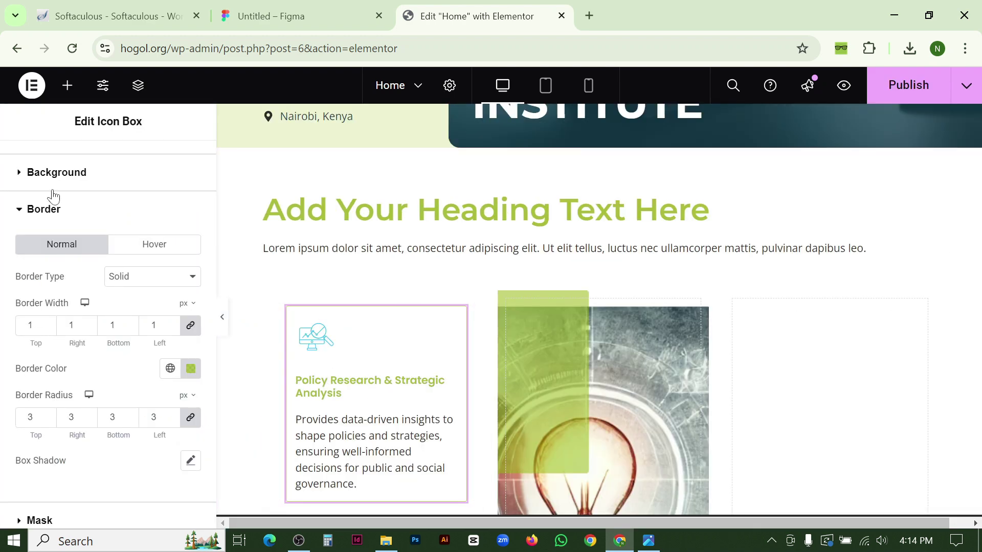
Change the icon box title colour to the dark teal global Second Dark and preview it
scroll(70, 368, up, 3)
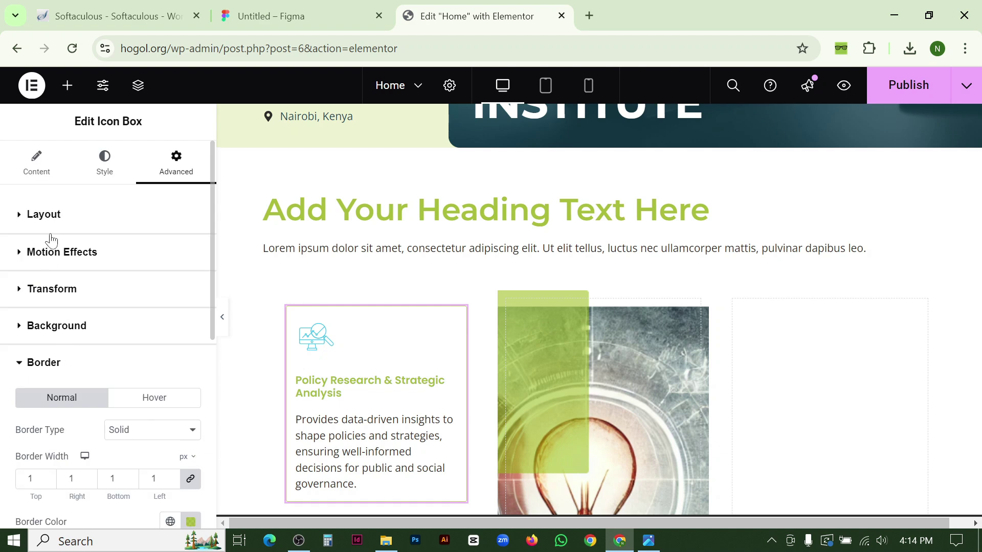
click(104, 162)
scroll(70, 366, down, 2)
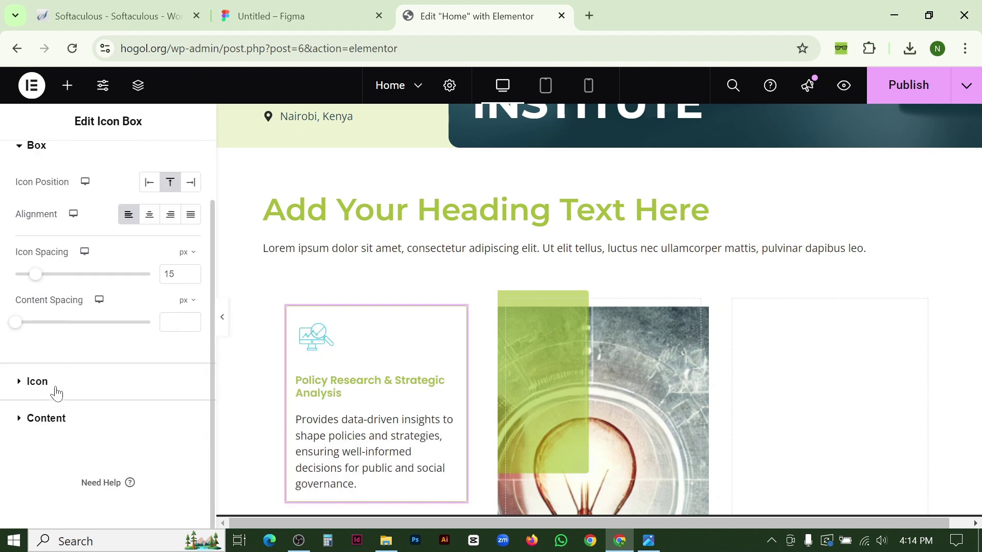
click(43, 424)
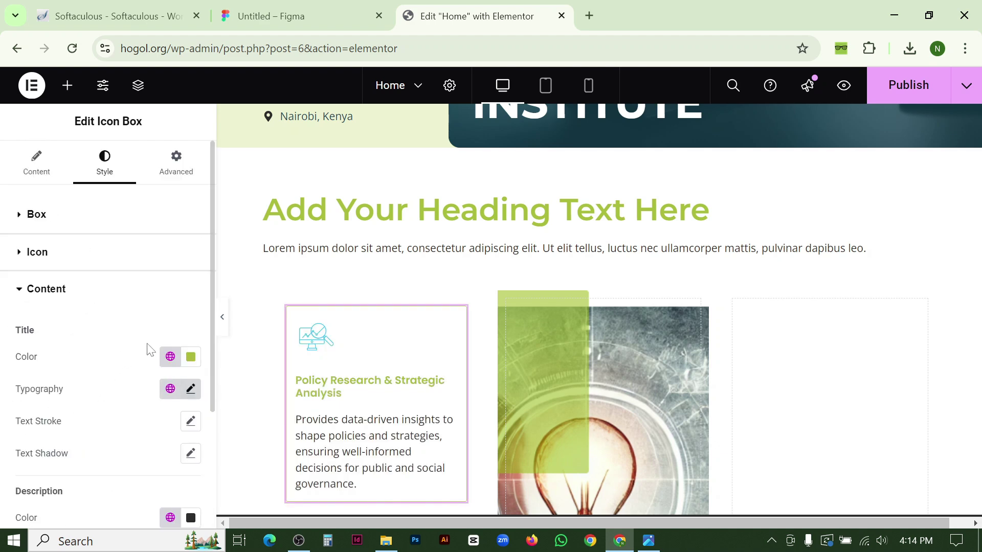
click(178, 363)
click(65, 266)
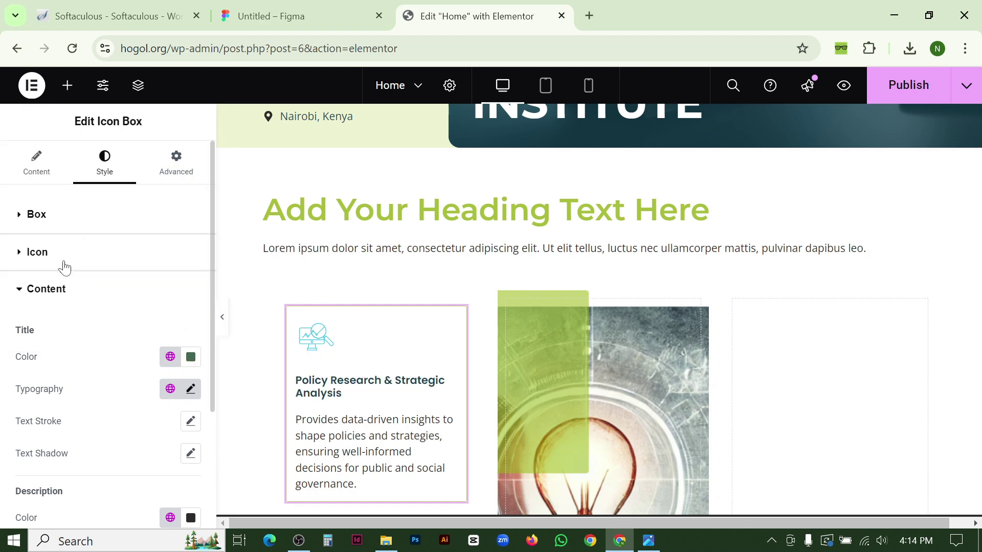
click(221, 316)
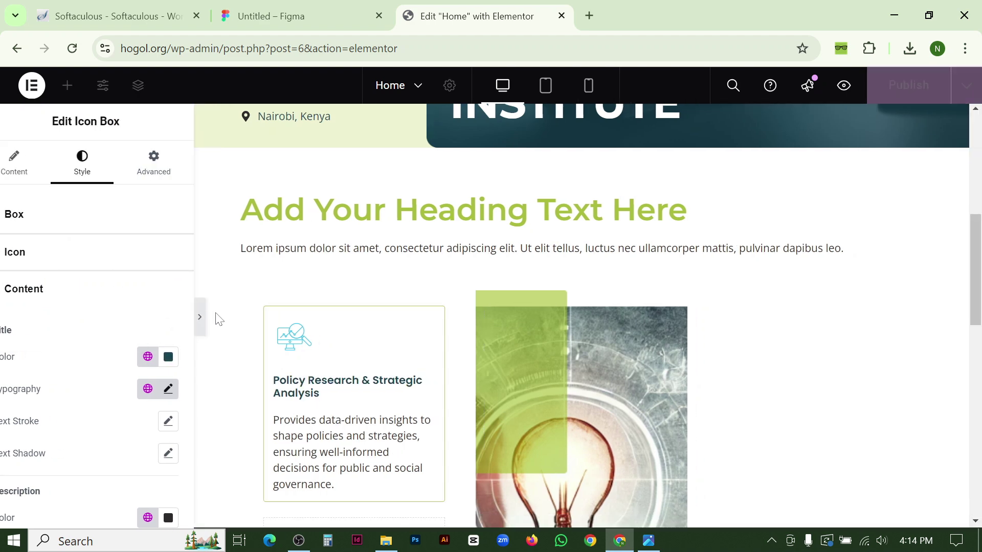
click(209, 318)
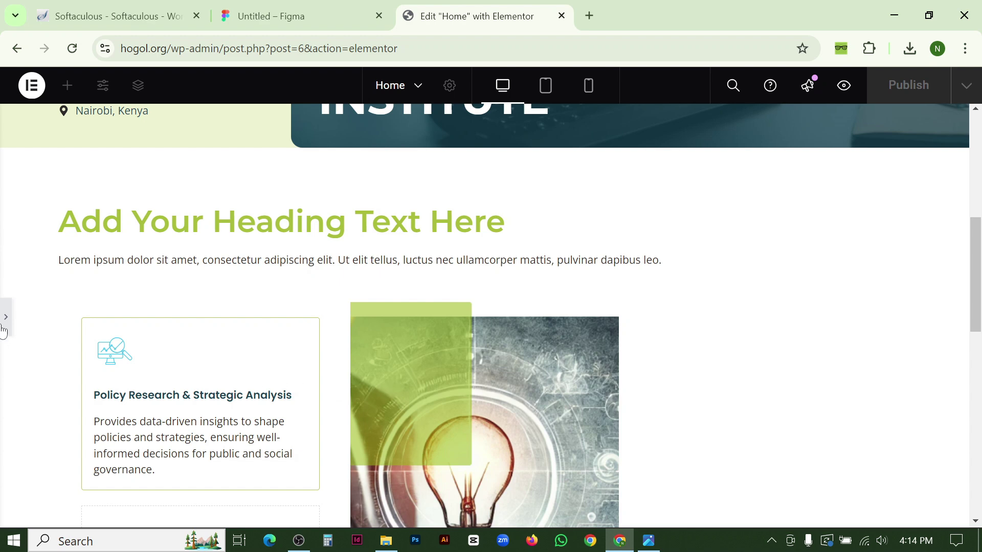
click(274, 368)
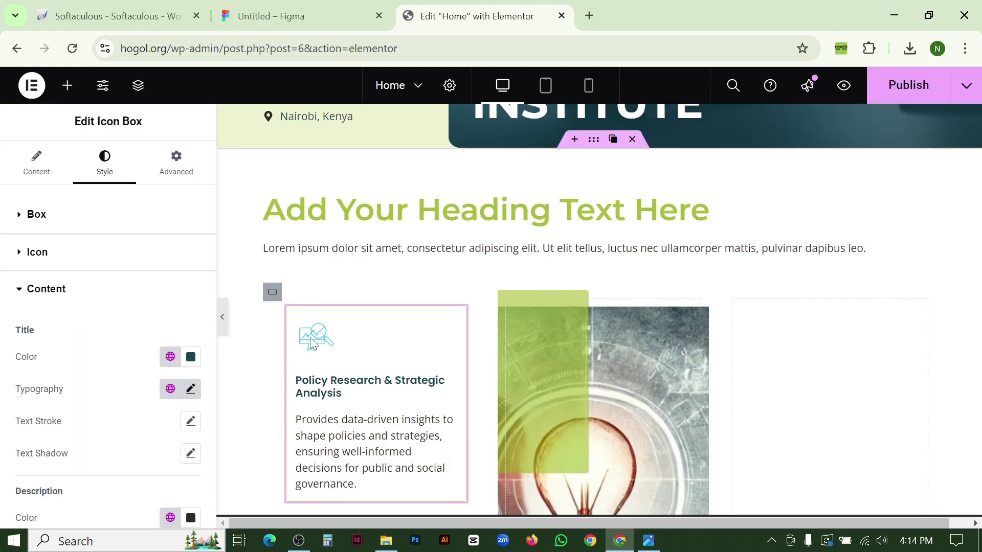
scroll(133, 291, down, 3)
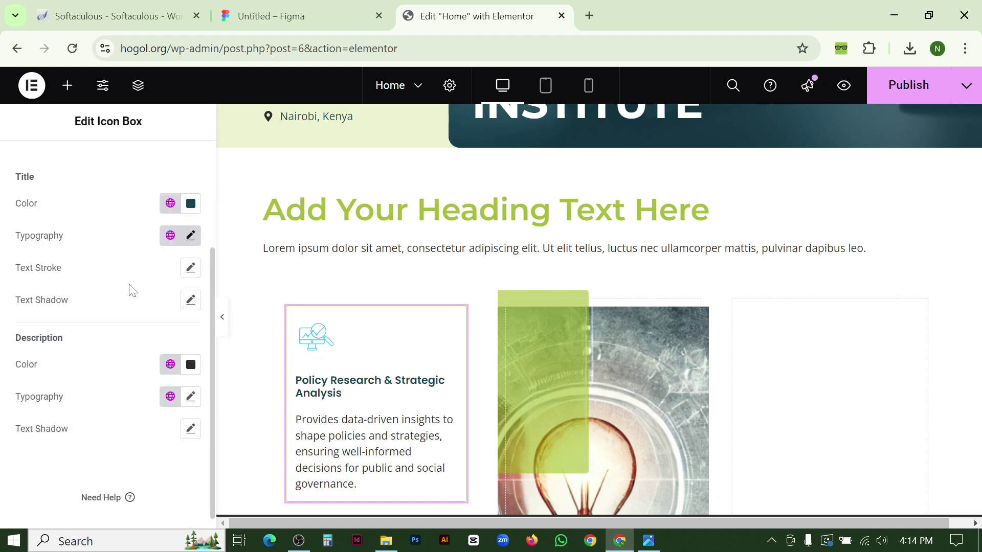
scroll(132, 291, up, 1)
scroll(77, 379, down, 1)
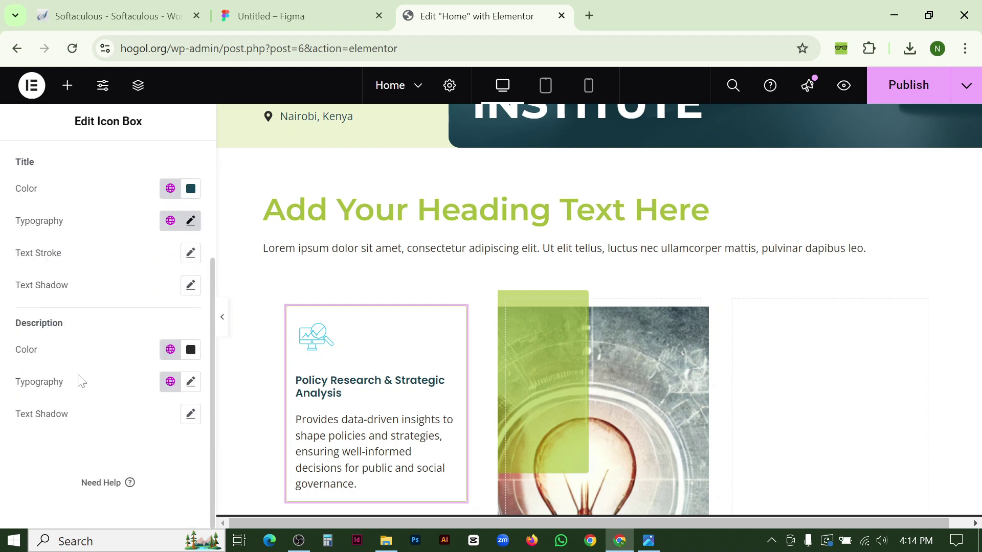
scroll(77, 380, up, 3)
scroll(126, 246, down, 1)
scroll(116, 226, up, 2)
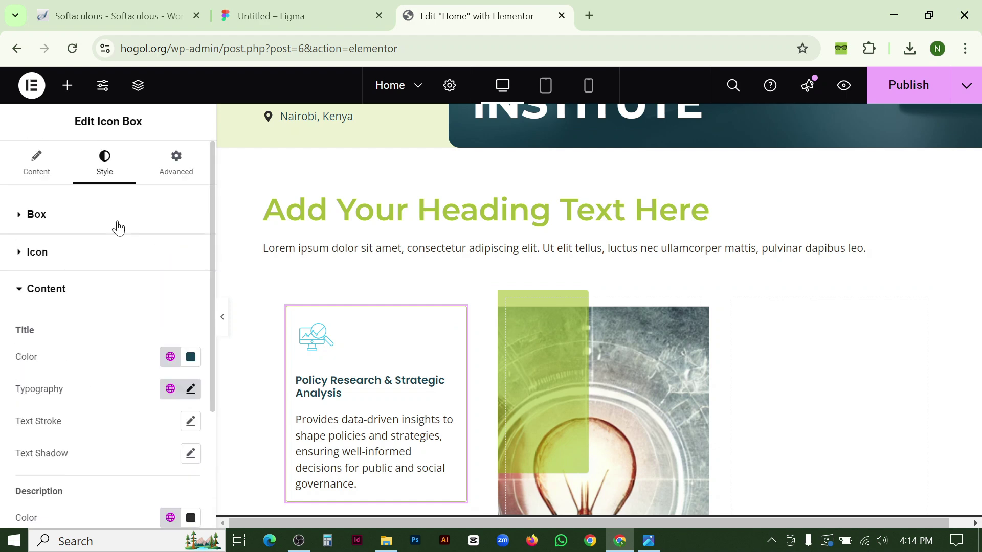
Give the icon box a Classic hover background in global colour 2nd Tp
click(175, 158)
scroll(38, 384, down, 4)
scroll(39, 384, down, 1)
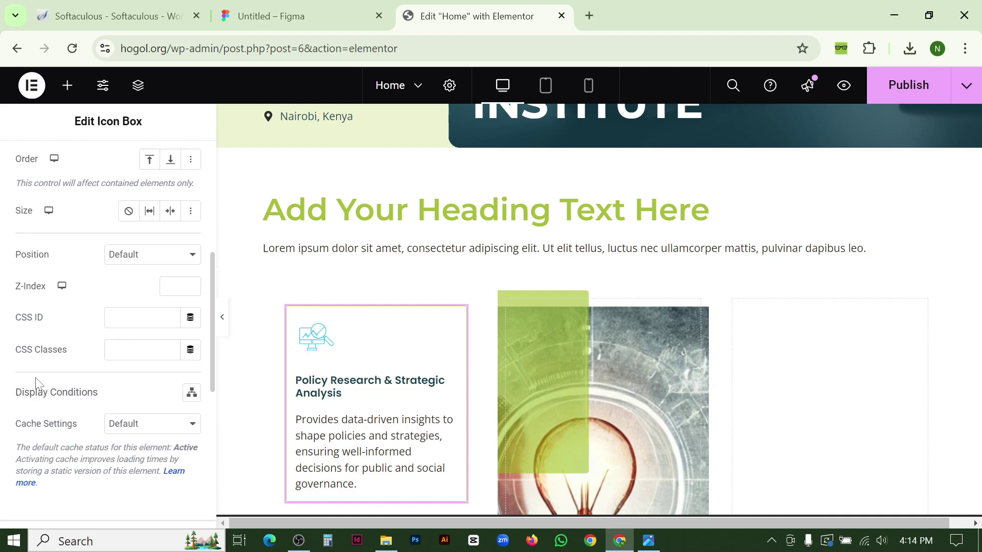
scroll(37, 383, down, 4)
click(75, 318)
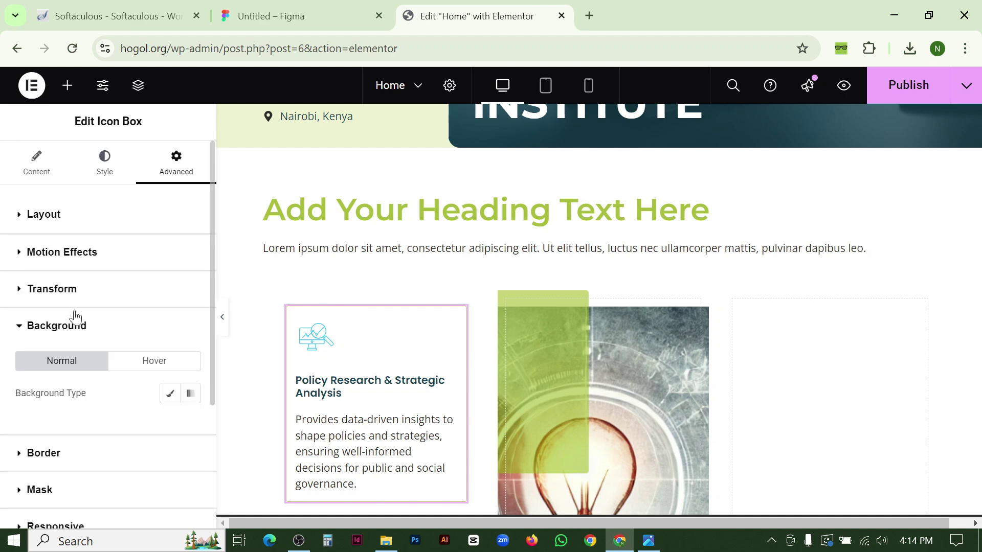
click(165, 367)
click(170, 394)
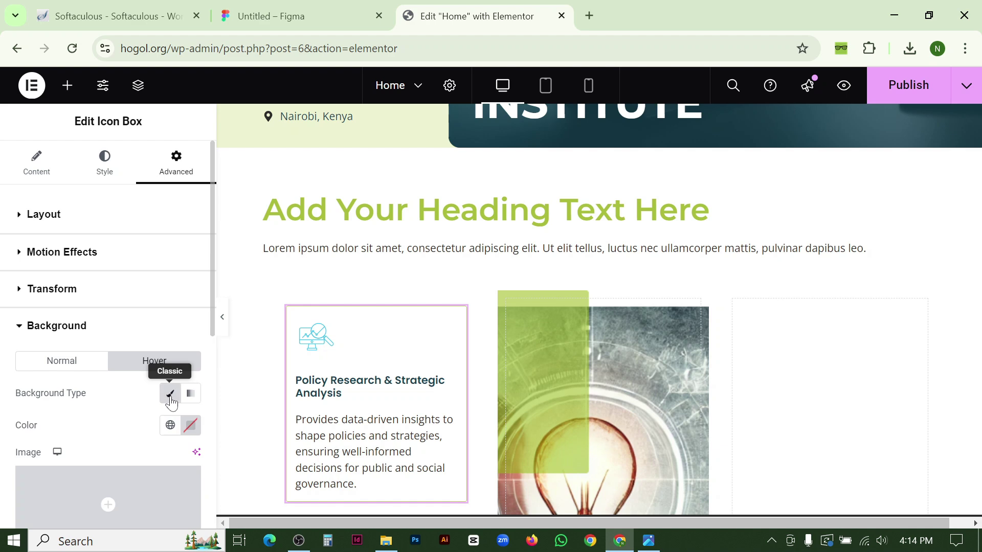
click(170, 425)
click(61, 364)
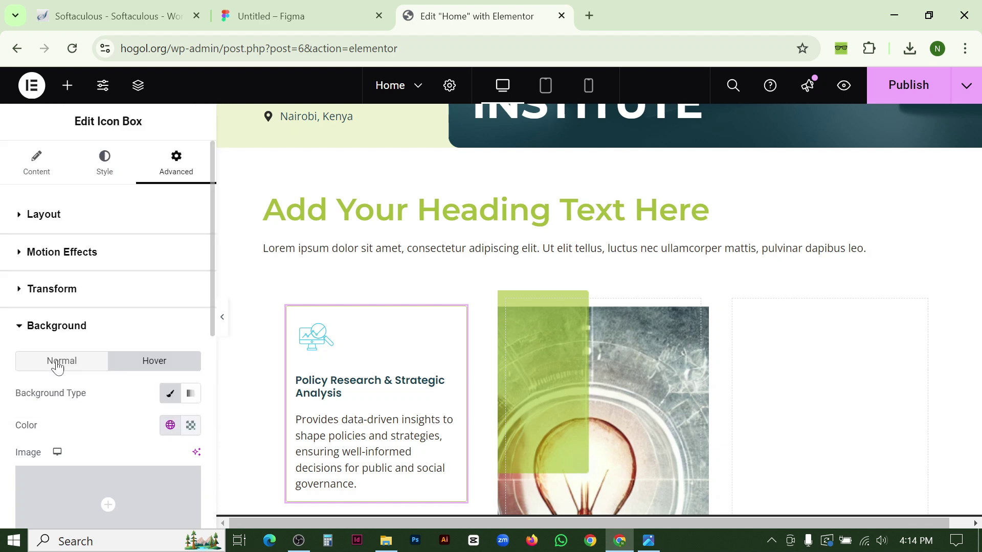
Preview the light blue hover fill, then return to the icon box's border settings
click(224, 330)
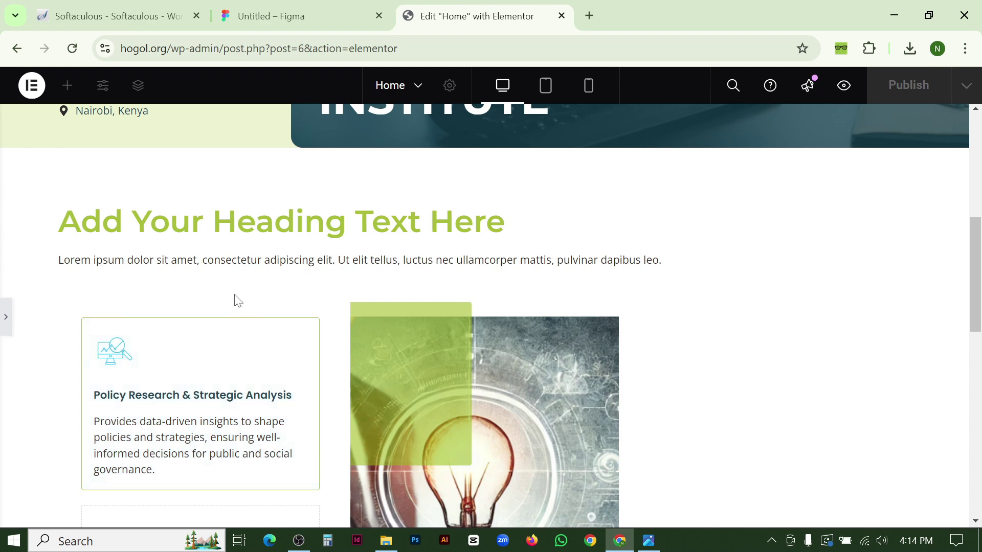
click(5, 320)
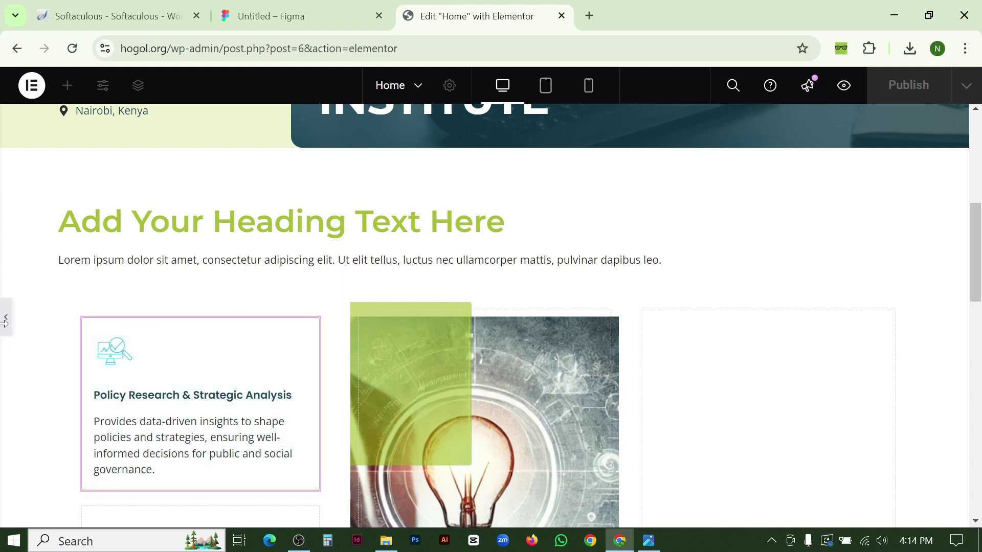
scroll(95, 366, down, 2)
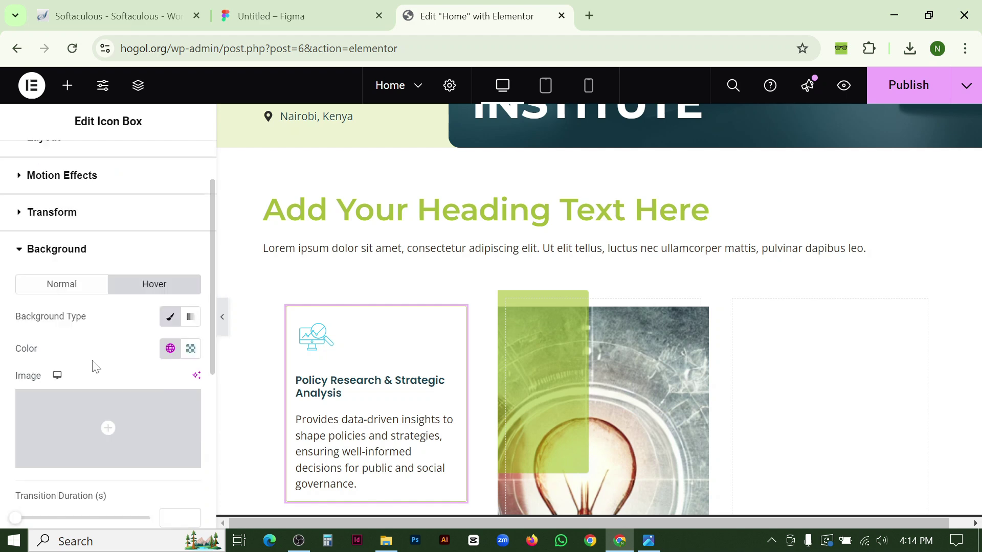
scroll(96, 366, down, 3)
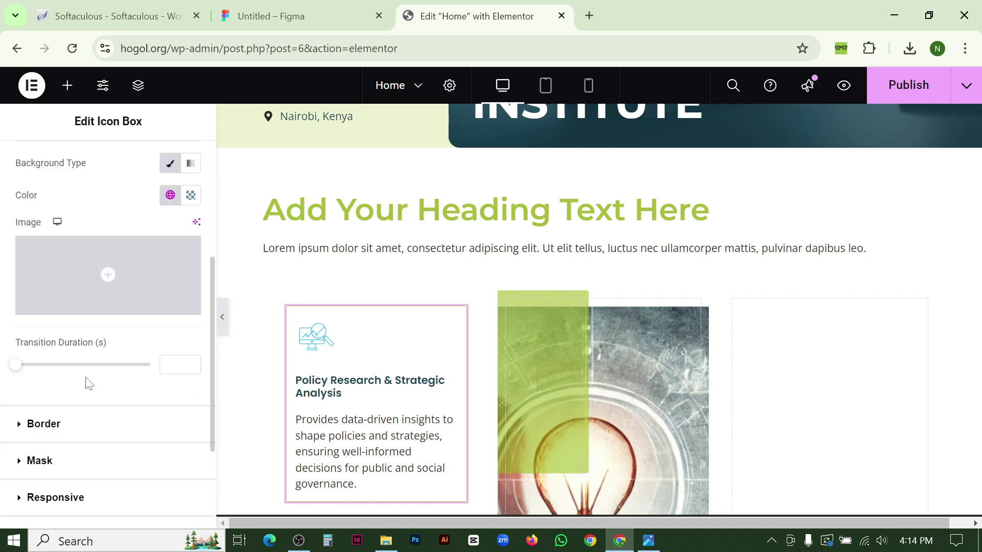
click(37, 462)
click(39, 367)
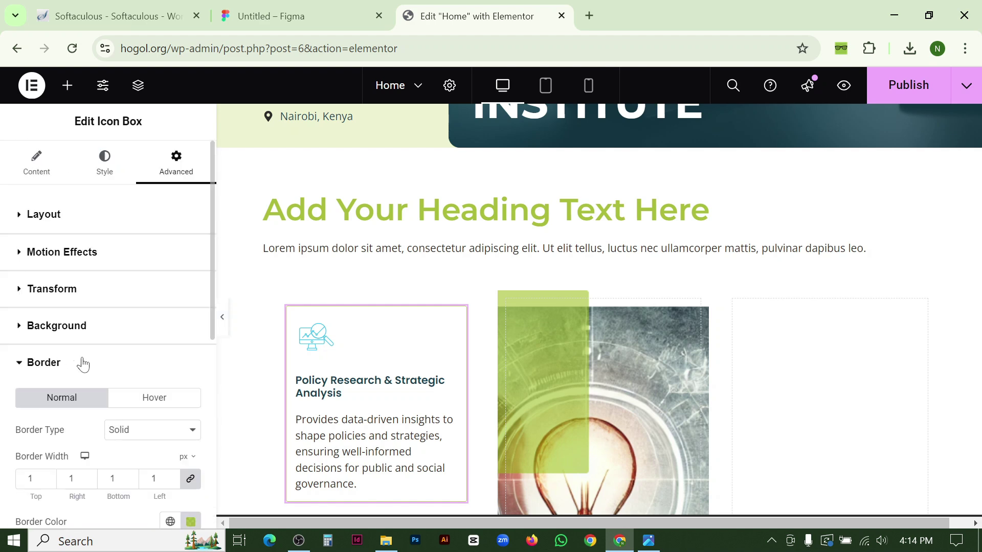
Make the icon box's hover border solid, 1 px wide, with 3 px radius
click(153, 397)
scroll(195, 450, down, 3)
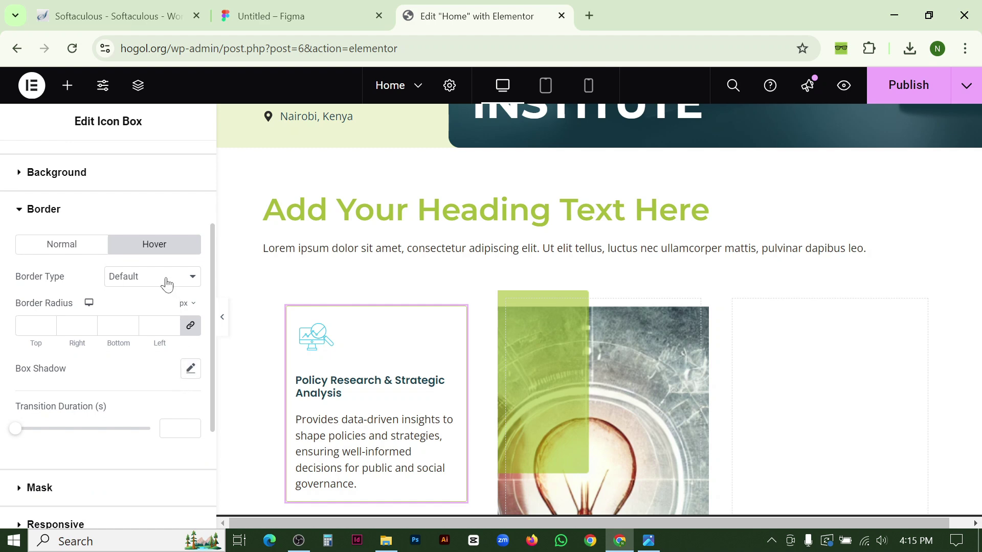
click(134, 277)
click(129, 335)
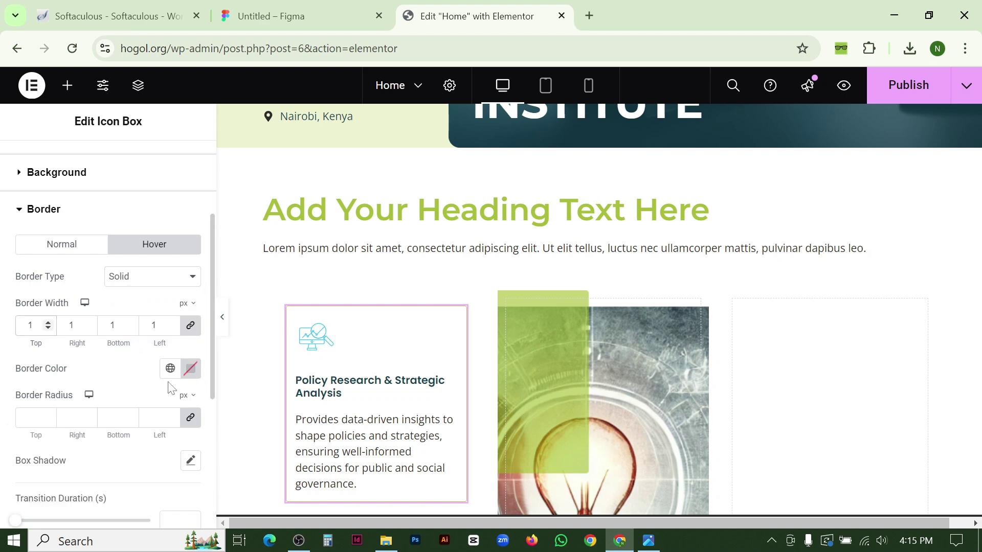
click(30, 418)
Colour the hover border primary tp at partial opacity (#3DC2F08A) and test the hover
click(170, 368)
click(102, 339)
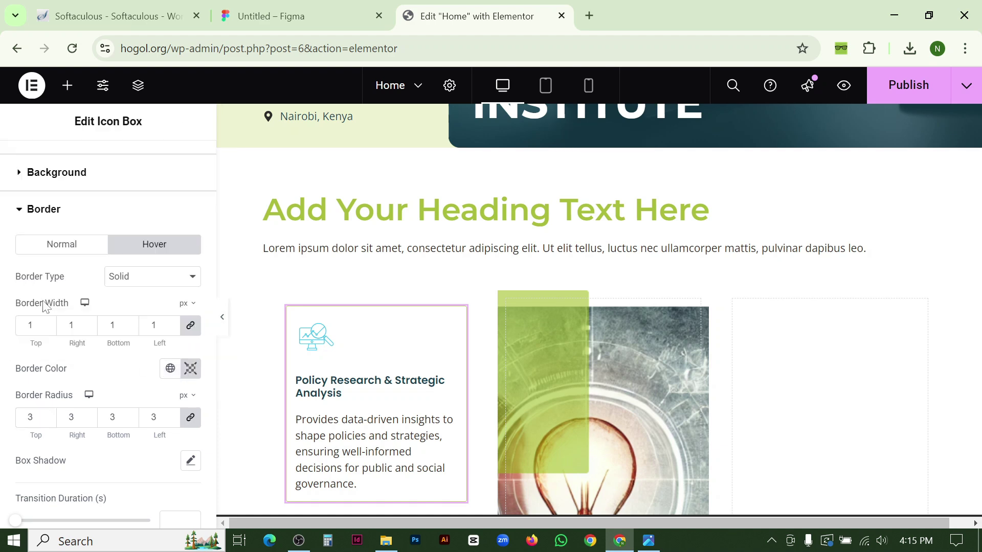
click(190, 373)
drag(134, 312, 244, 311)
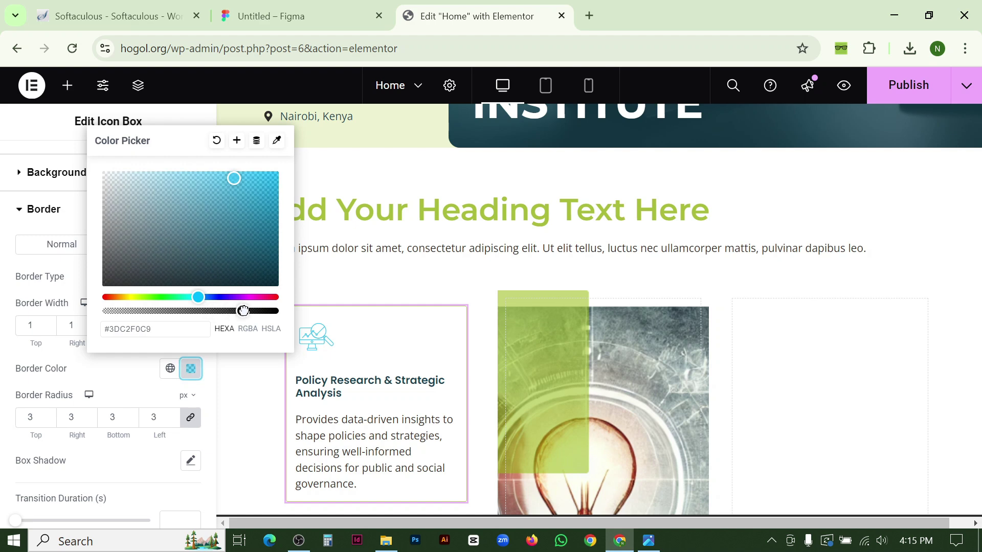
click(1, 300)
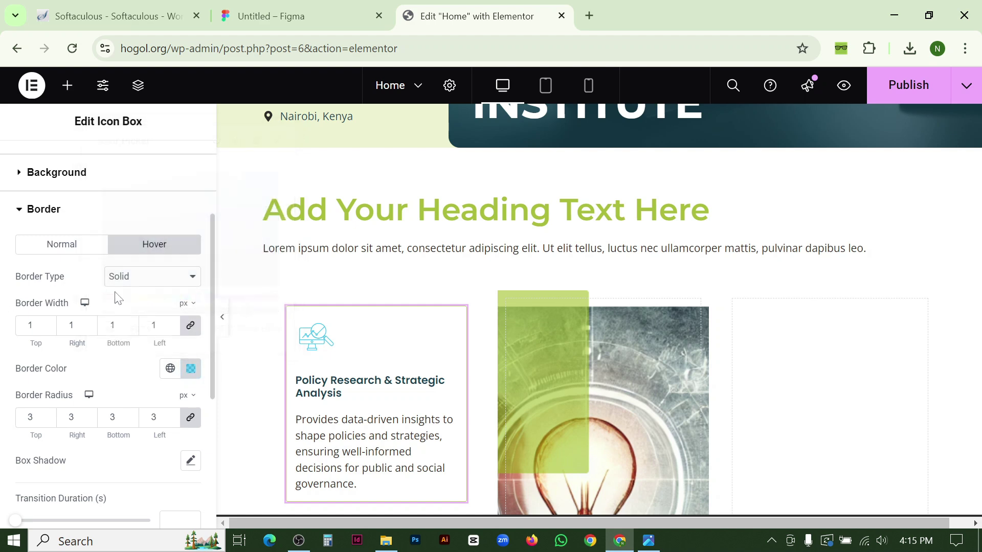
click(219, 307)
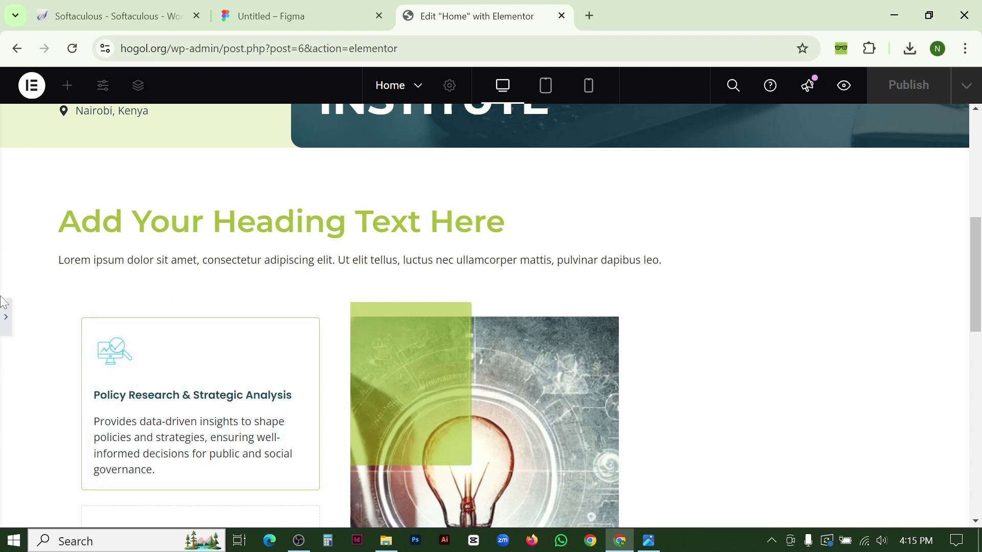
click(4, 317)
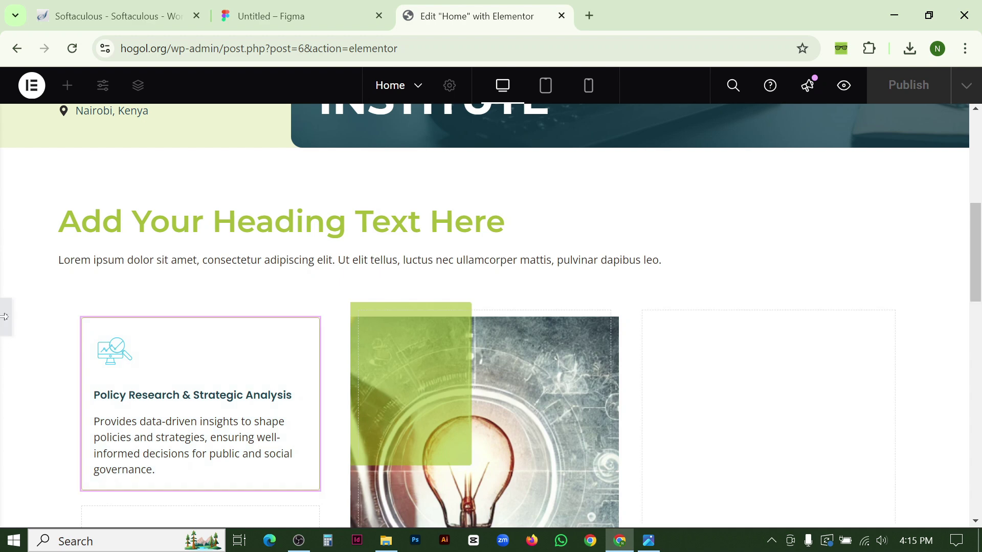
click(189, 368)
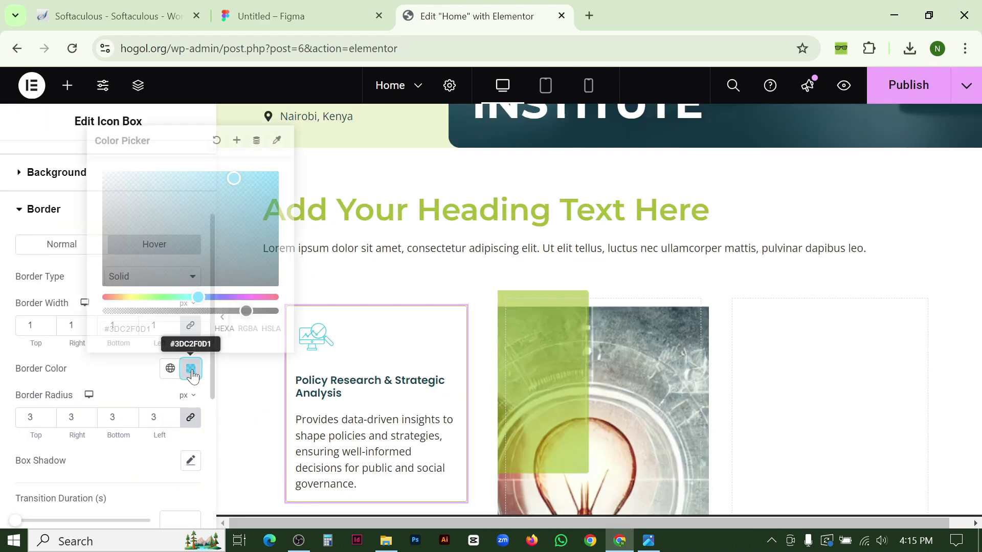
drag(245, 310, 199, 312)
click(3, 321)
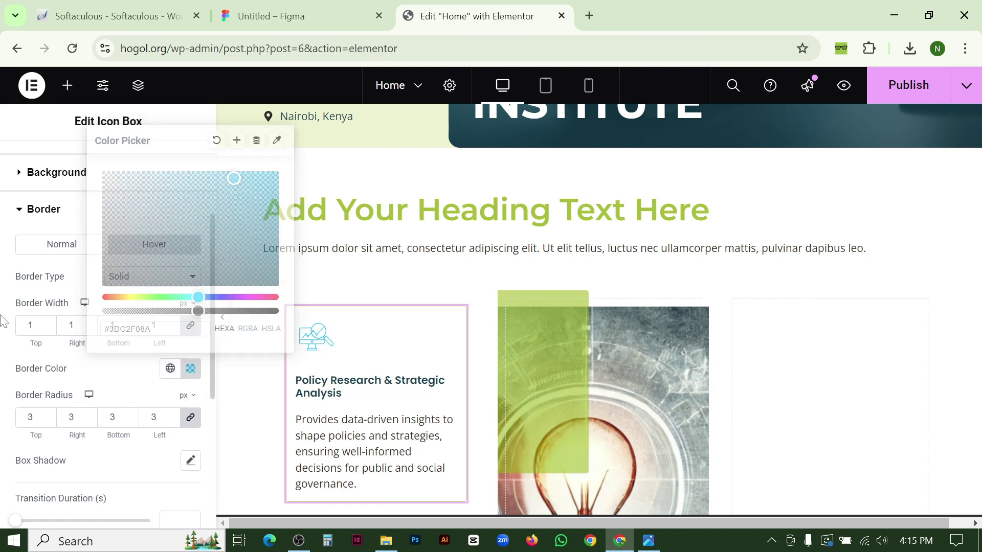
click(224, 317)
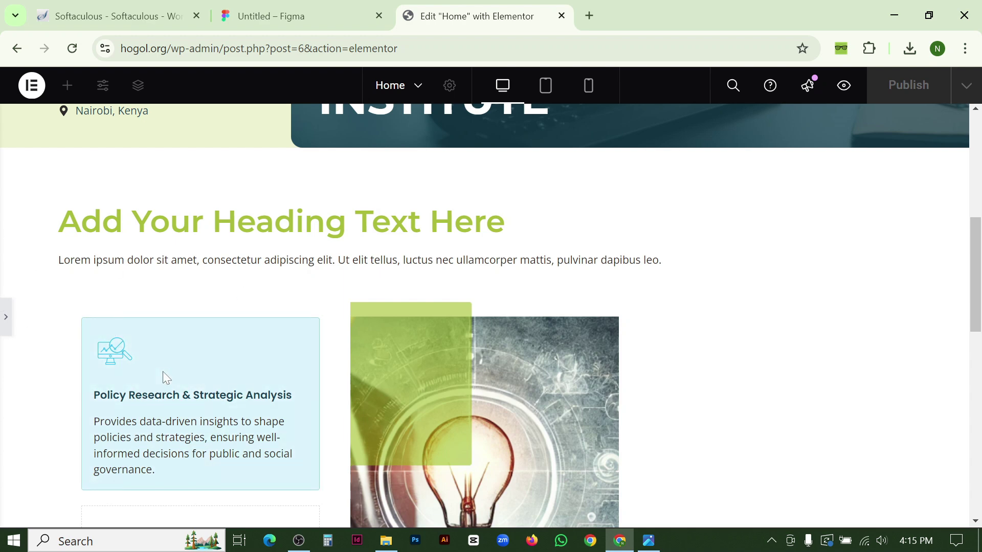
Duplicate the Policy Research icon box so an identical copy sits beneath it
click(3, 320)
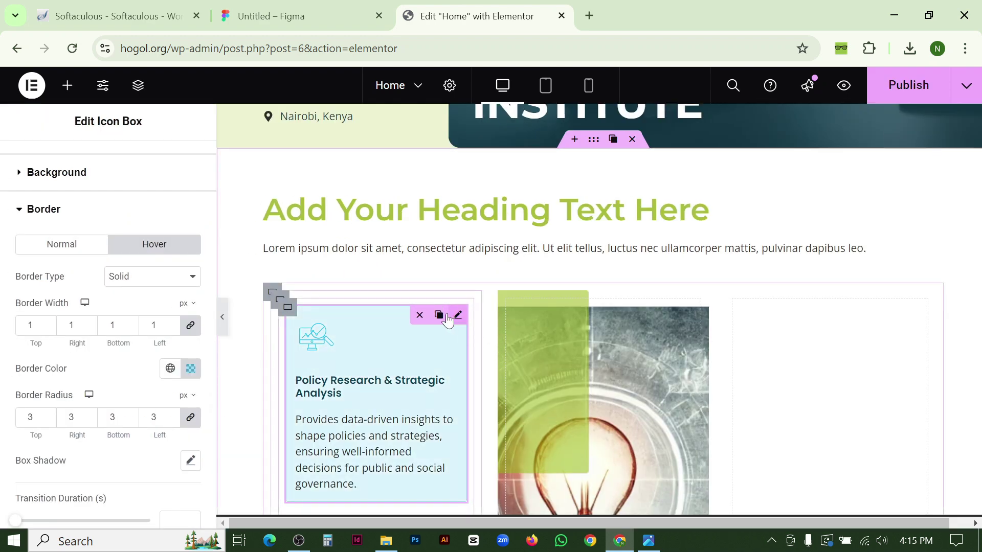
click(441, 316)
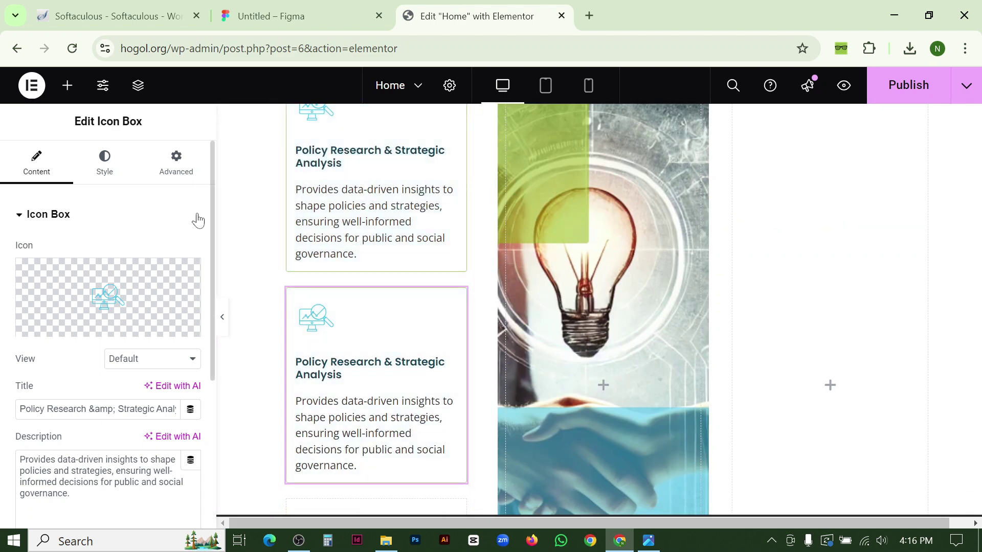
In Figma, select the 'Monitoring, Evaluation & Learning' heading in the services text block
click(314, 20)
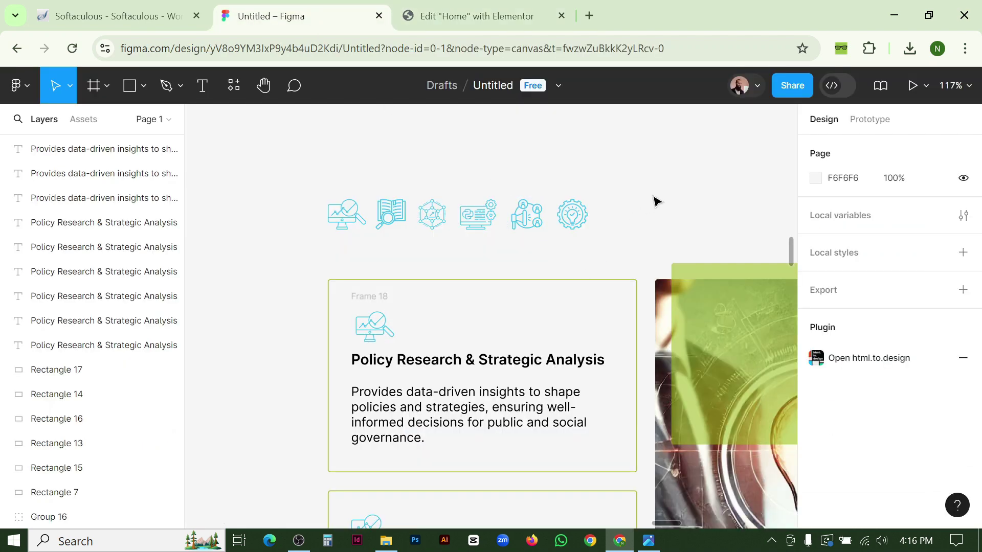
scroll(649, 203, down, 10)
drag(636, 204, 331, 221)
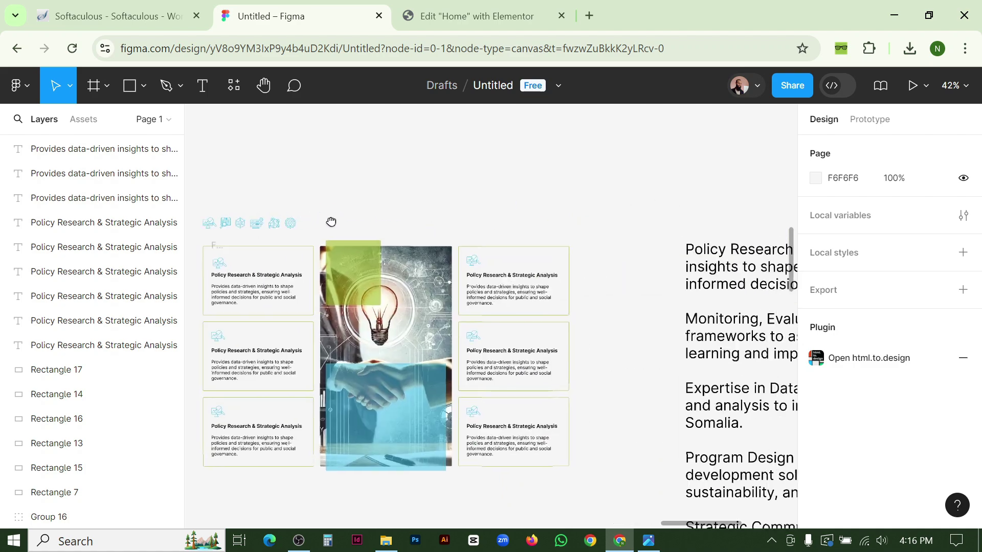
scroll(570, 268, right, 3)
scroll(632, 228, down, 5)
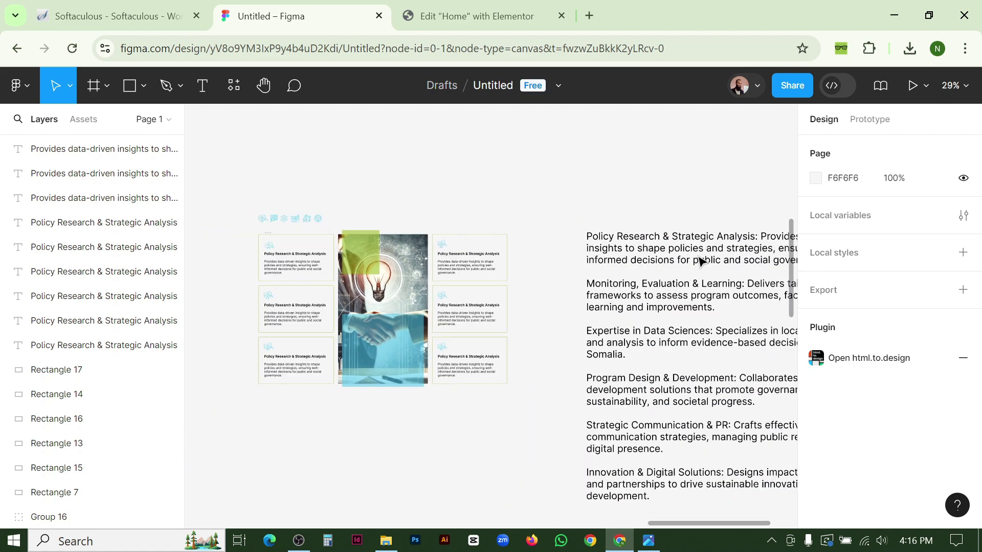
scroll(700, 261, right, 3)
scroll(700, 261, down, 1)
double_click(532, 241)
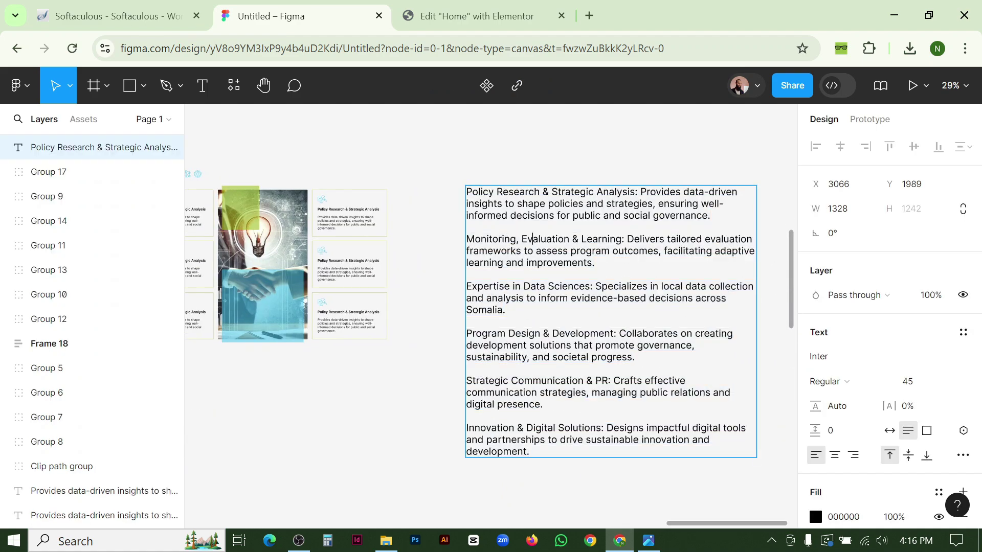
double_click(532, 239)
drag(622, 239, 453, 238)
key(ctrl+c)
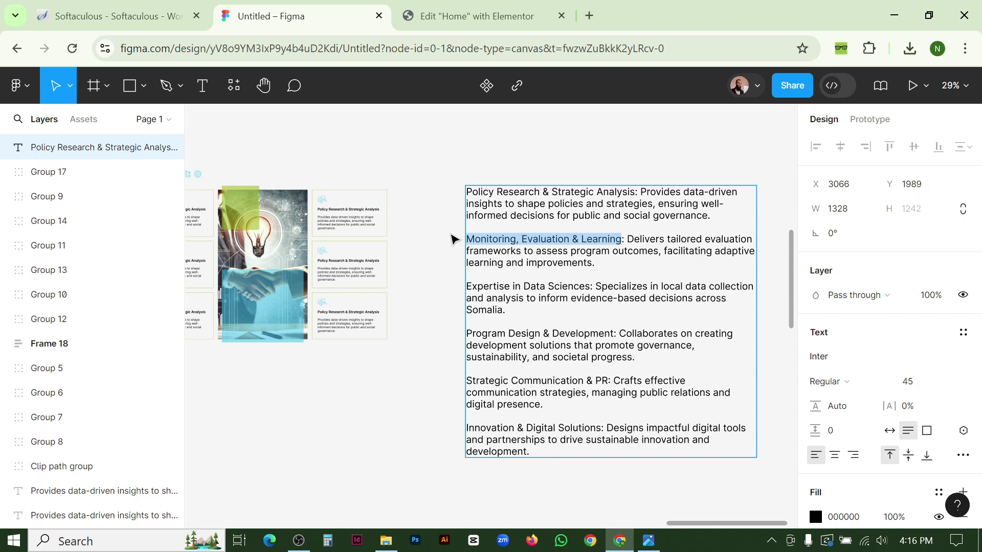
click(475, 16)
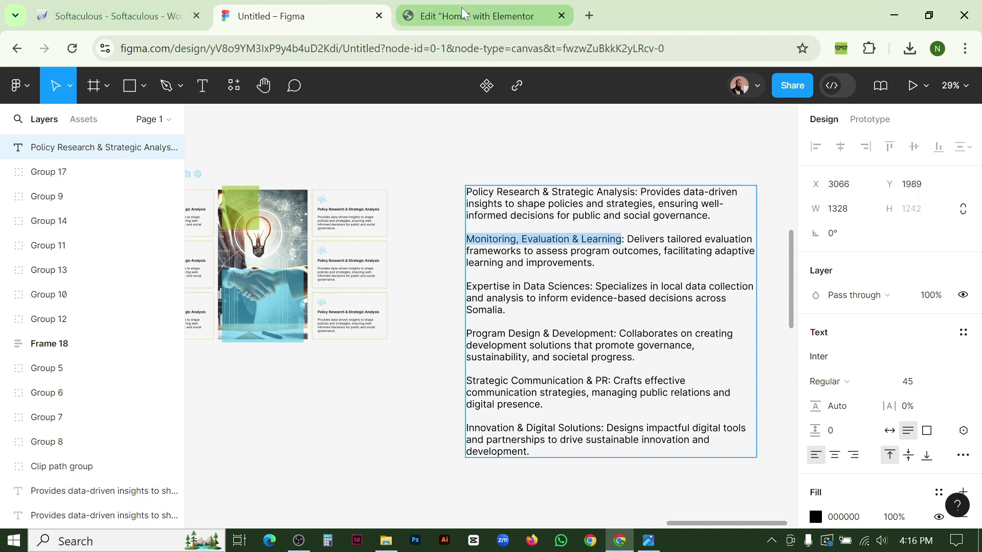
Paste 'Monitoring, Evaluation & Learning' as the second box's title and Figma's evaluation-frameworks sentence as its description
triple_click(327, 364)
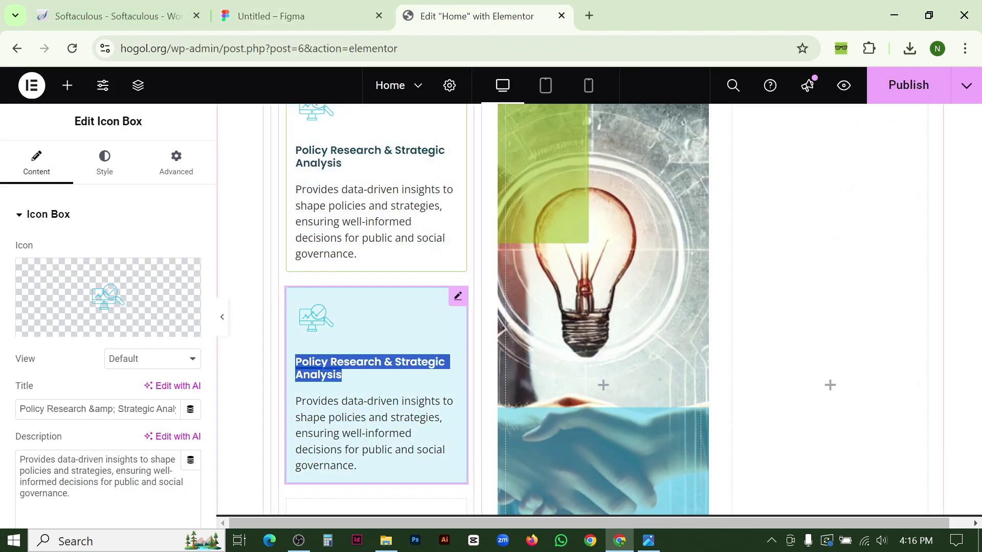
key(ctrl+v)
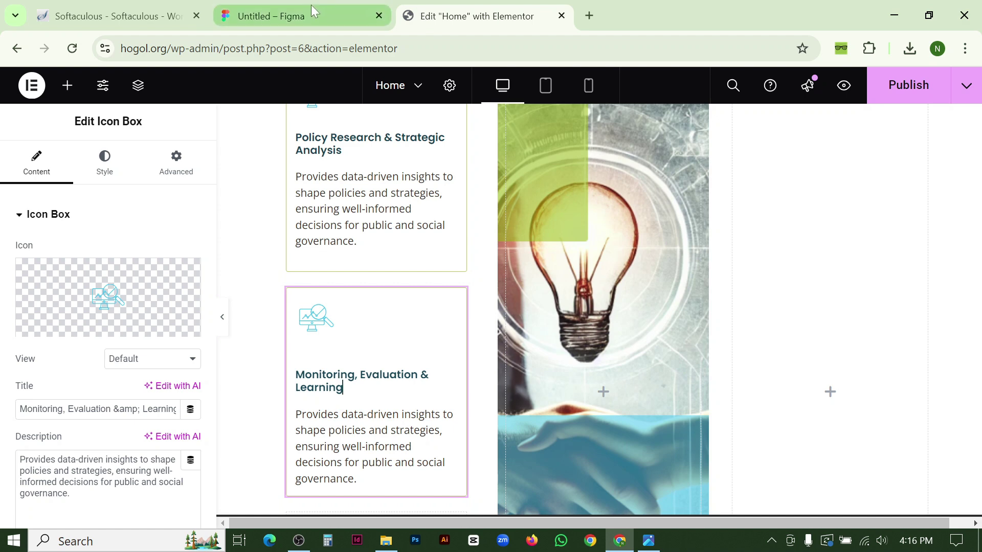
click(253, 11)
drag(627, 239, 596, 263)
key(ctrl+c)
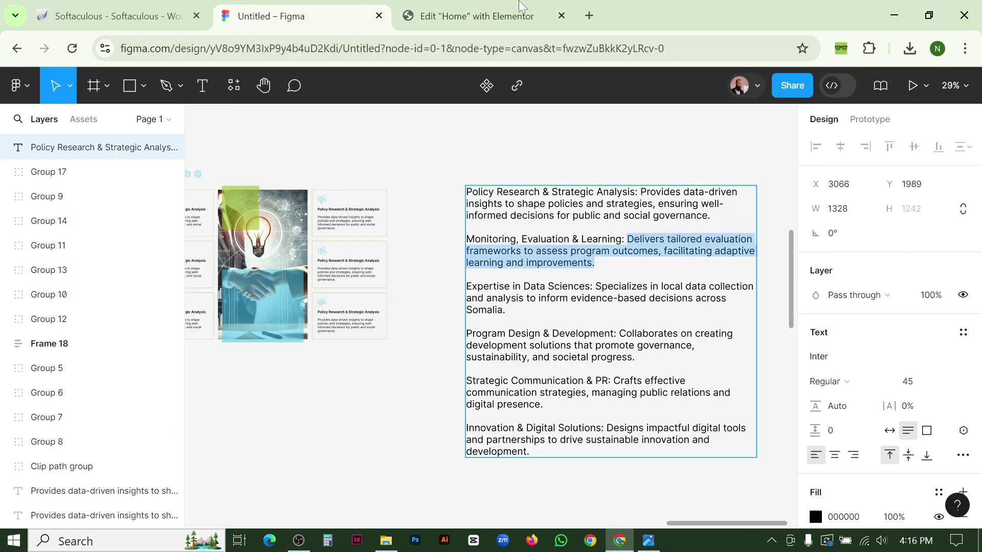
click(522, 15)
double_click(389, 420)
triple_click(388, 420)
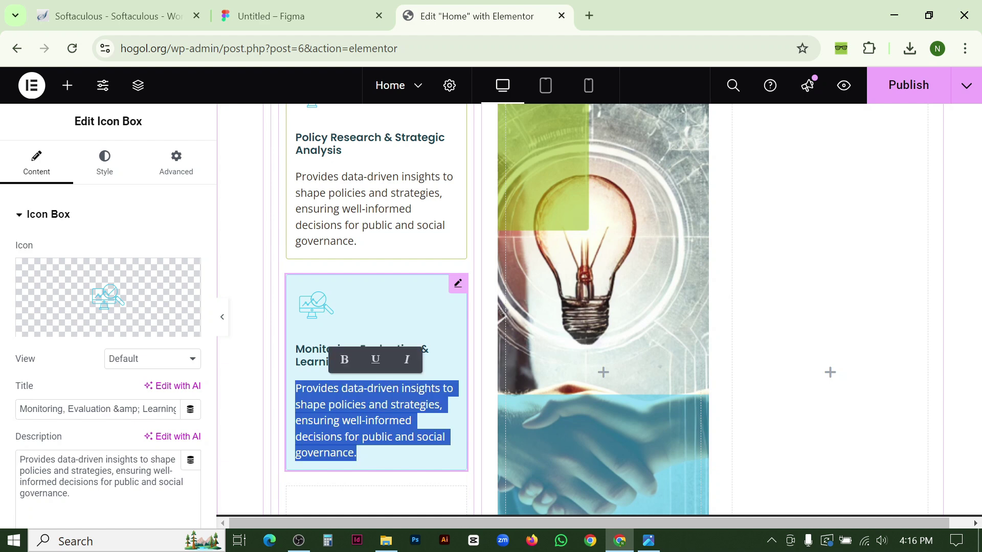
key(ctrl+v)
click(241, 339)
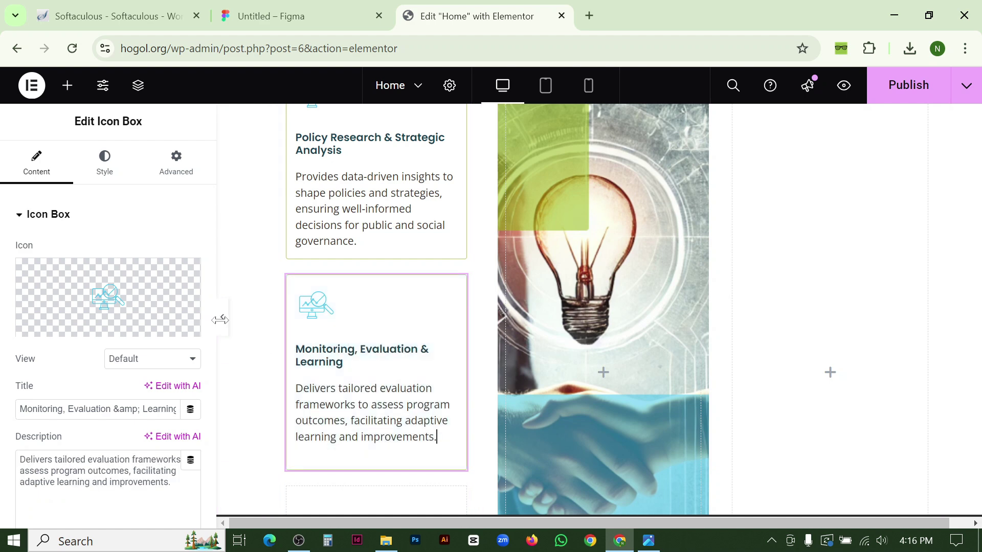
click(222, 317)
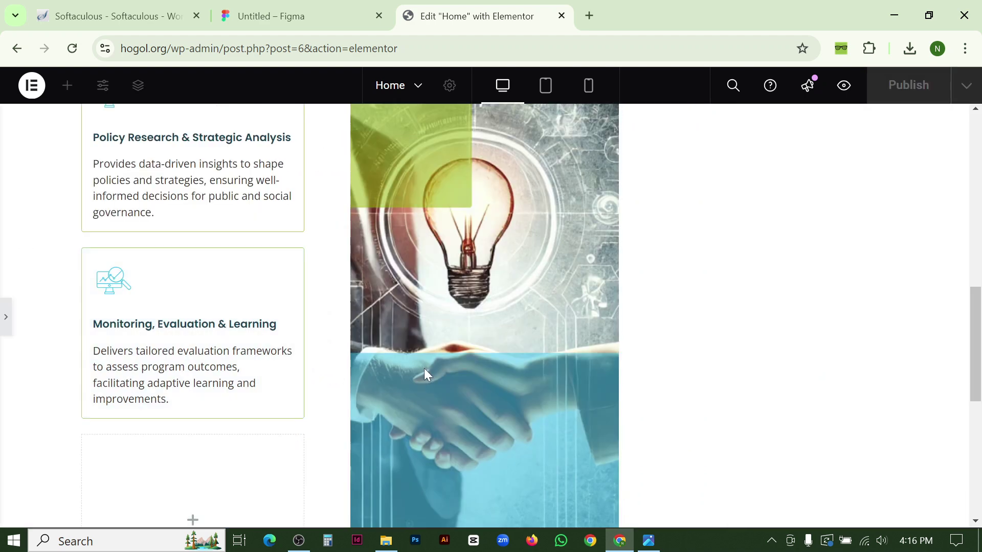
Open the icon box's Advanced layout settings and unlink its four padding values
scroll(353, 402, up, 3)
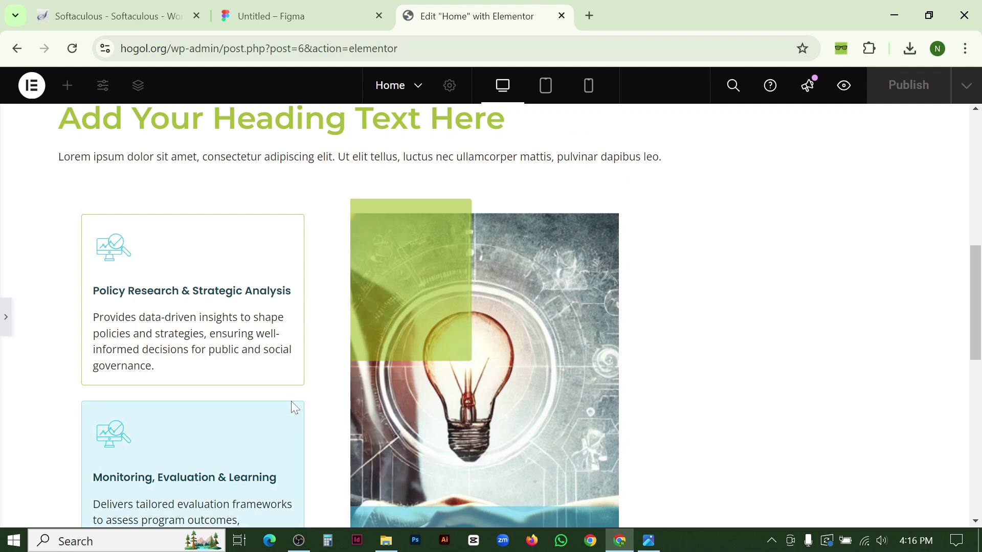
scroll(292, 408, down, 5)
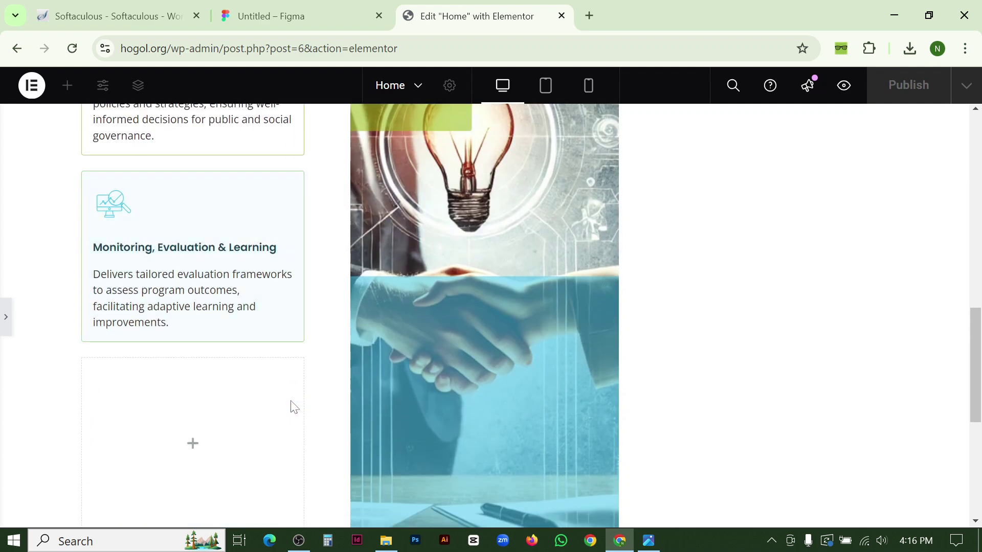
click(4, 327)
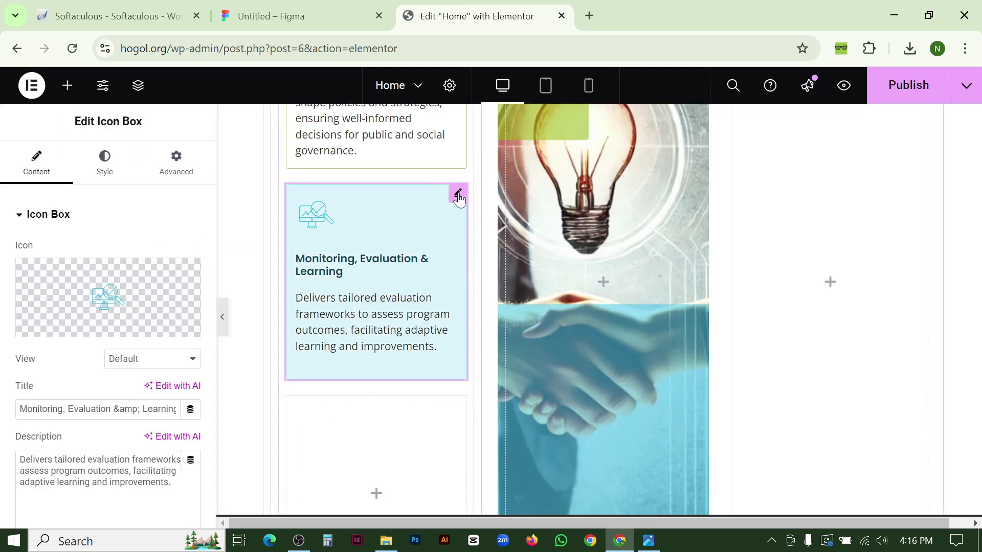
click(181, 165)
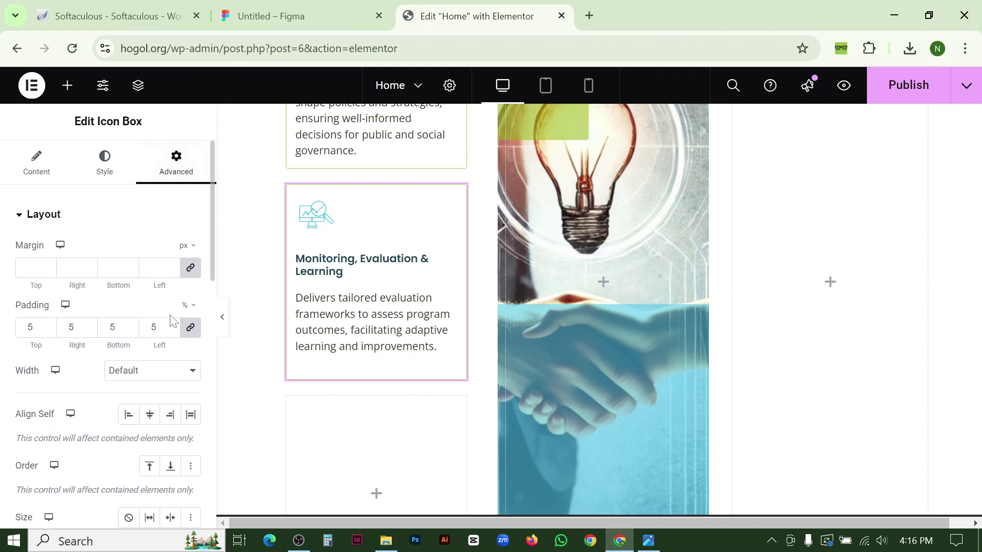
click(190, 328)
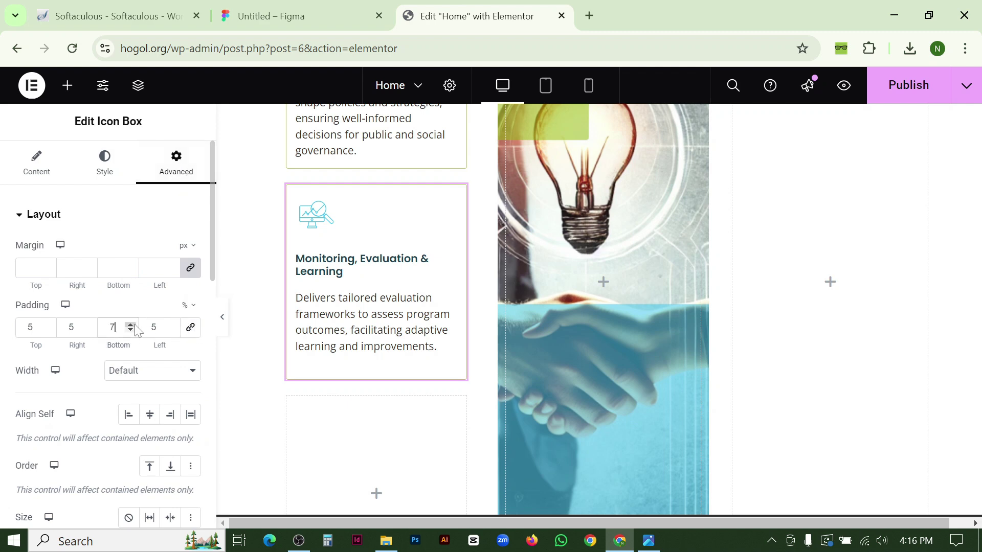
click(221, 320)
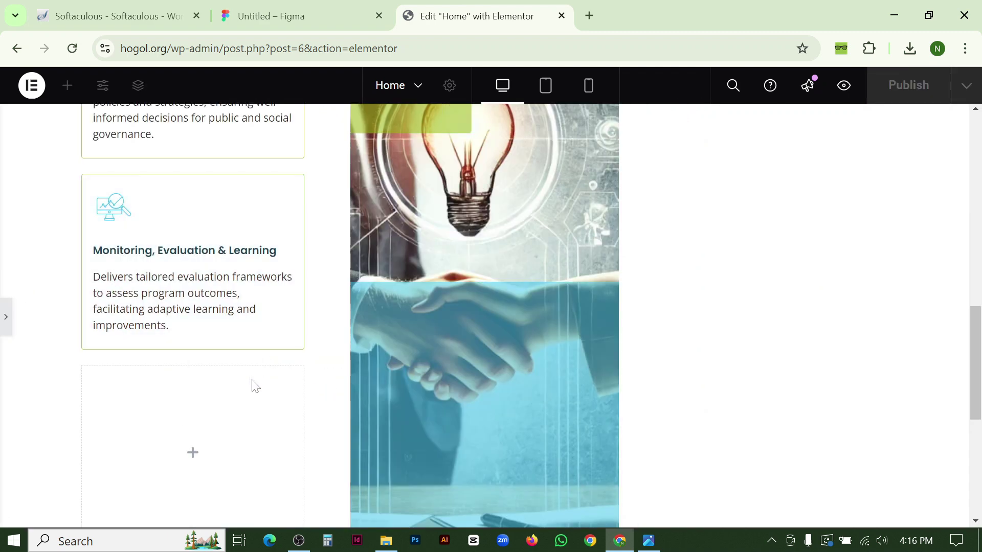
Select the icon box and set all its padding to 5%
scroll(254, 386, up, 3)
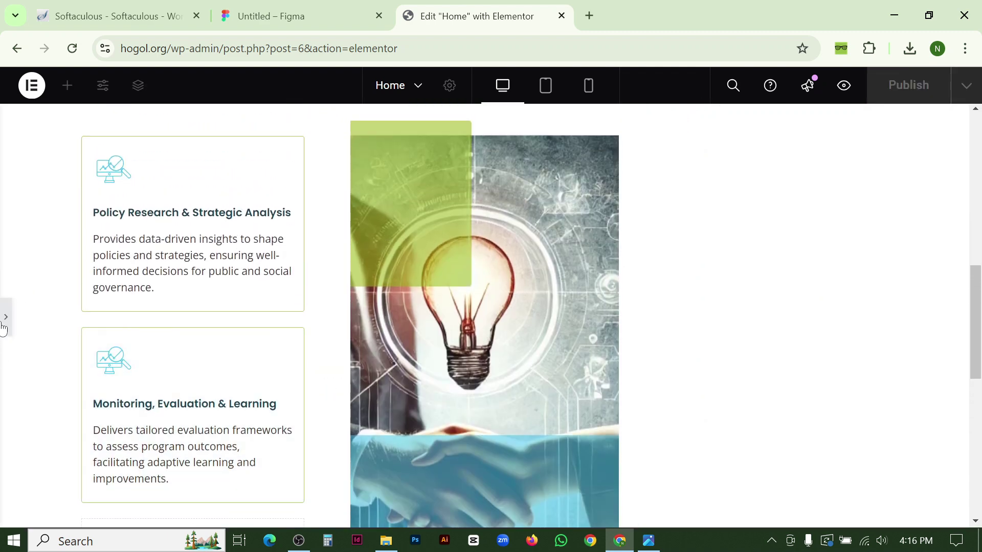
click(5, 325)
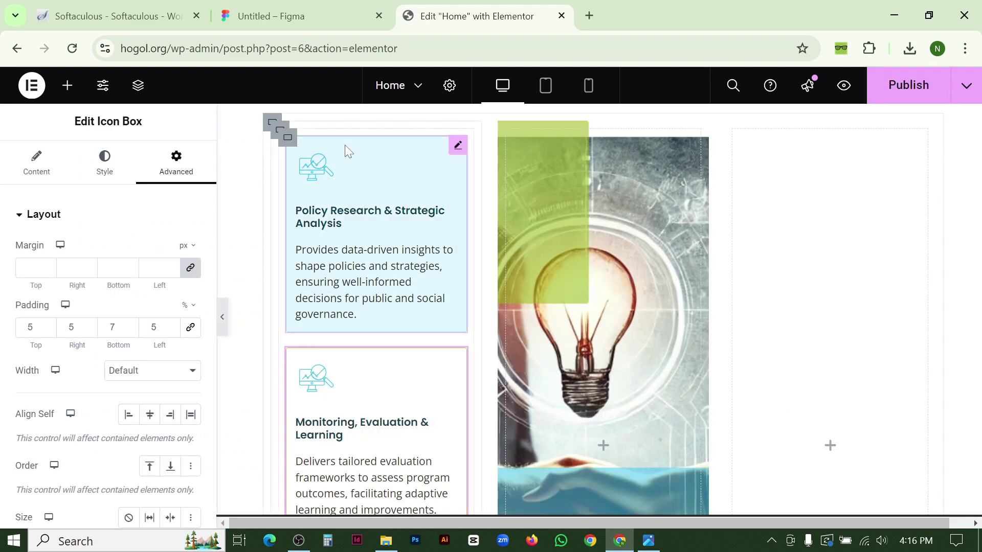
click(458, 147)
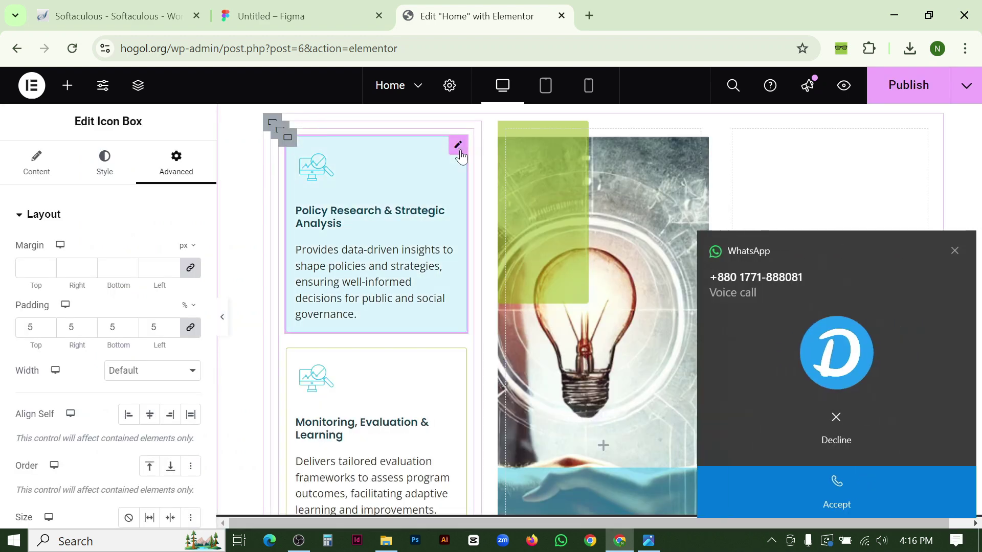
click(949, 251)
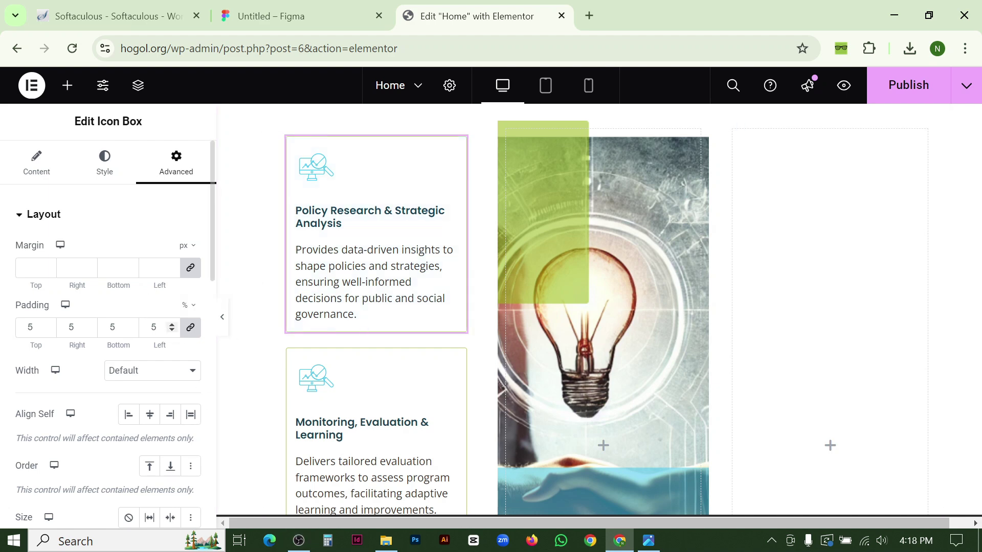
click(131, 325)
click(130, 326)
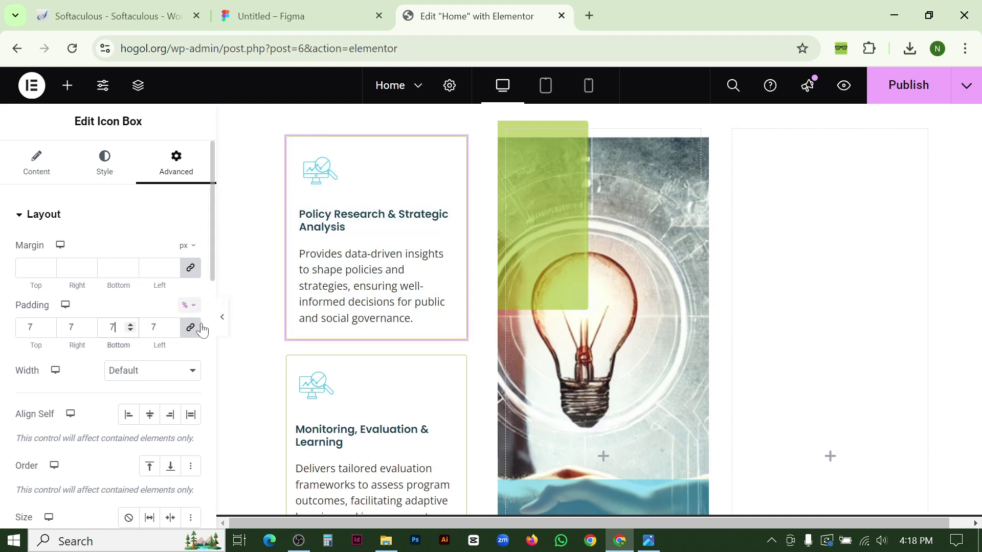
text(5)
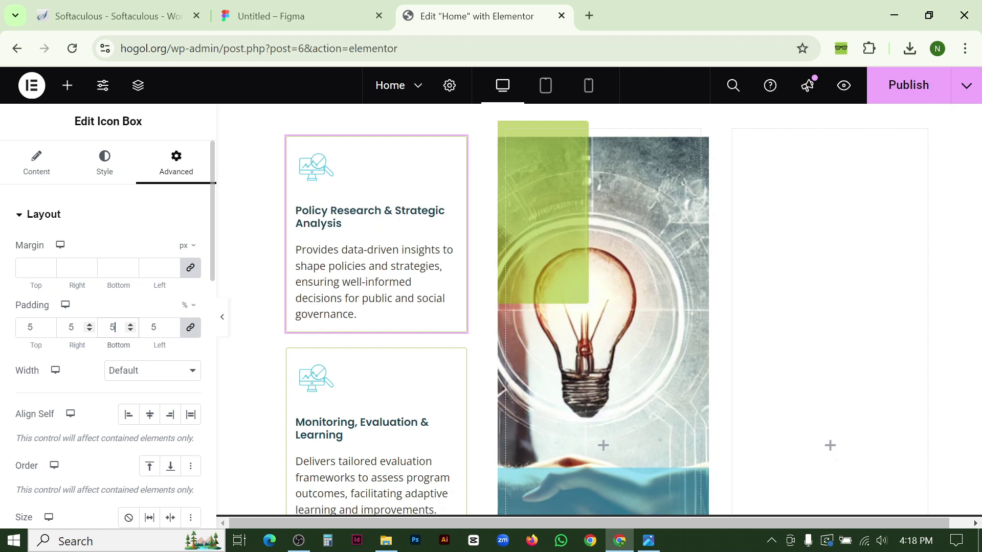
Unlink the padding and raise the bottom to 7%, keeping 5% on the other sides
click(190, 327)
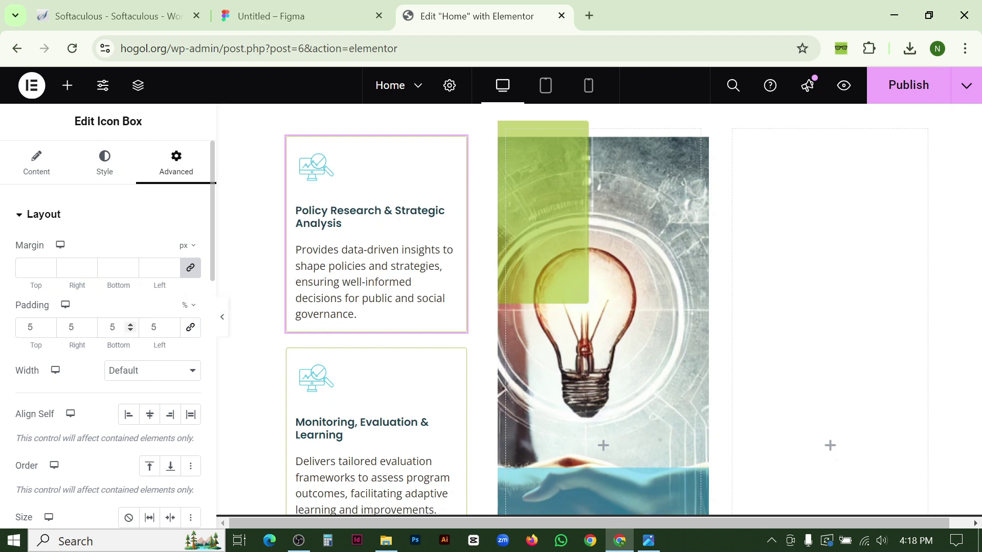
text(7)
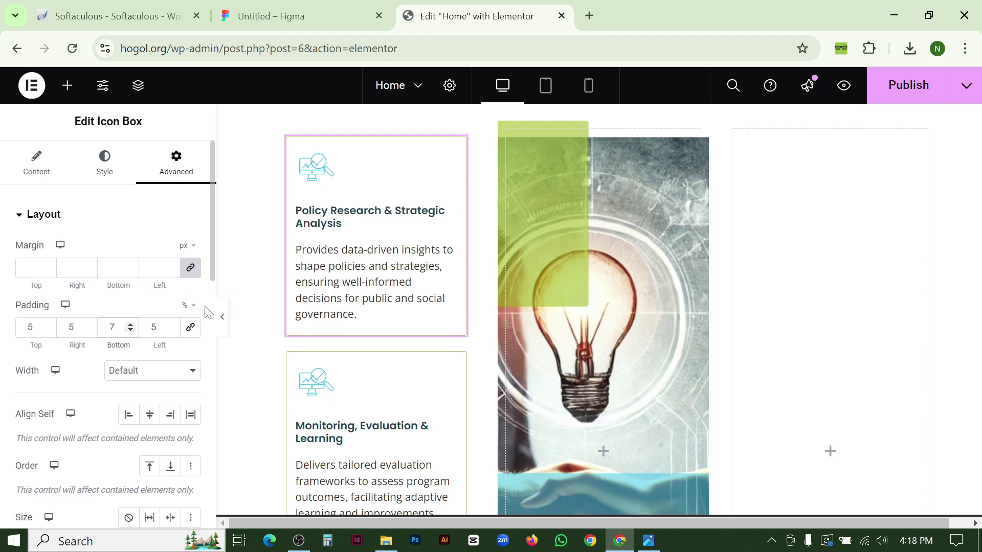
click(222, 320)
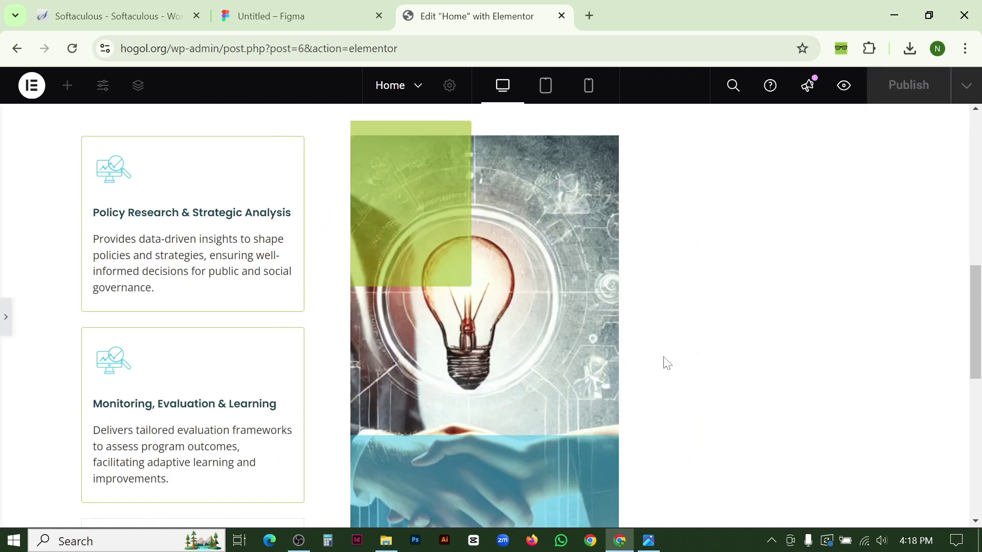
scroll(447, 377, up, 2)
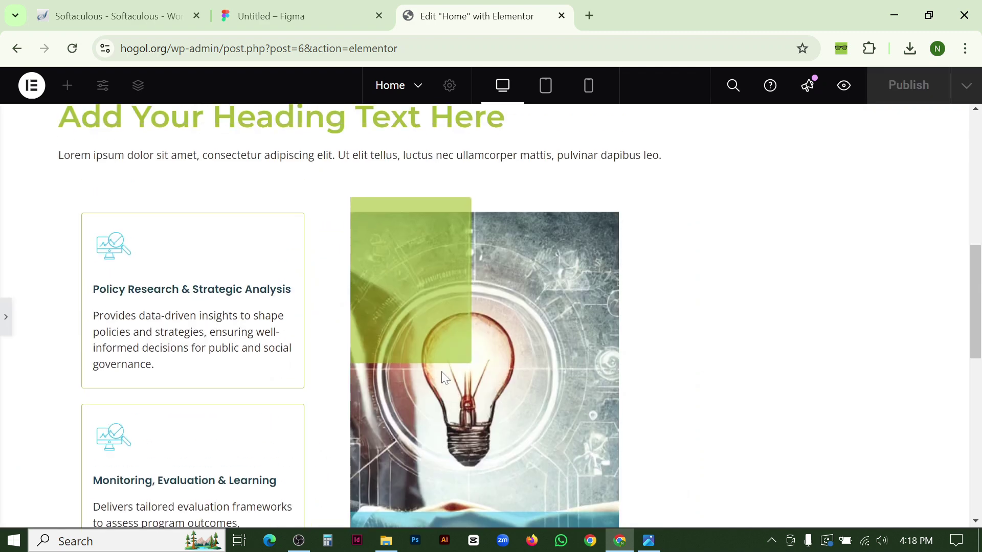
scroll(443, 377, down, 6)
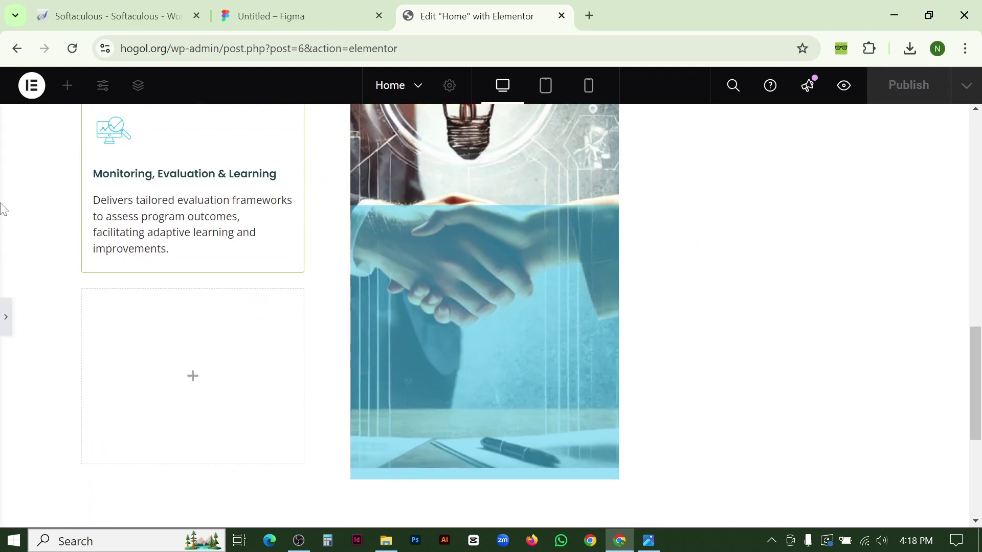
click(298, 254)
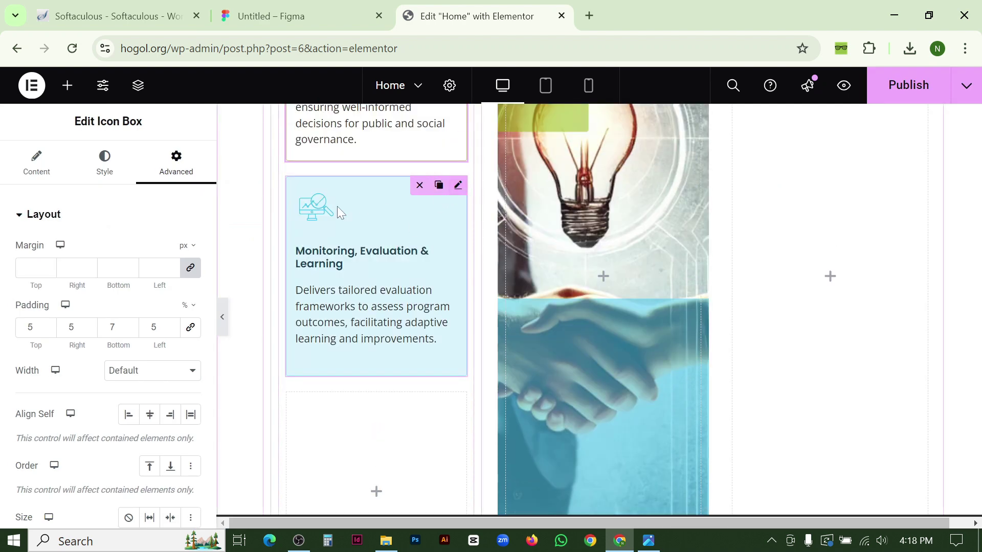
click(35, 167)
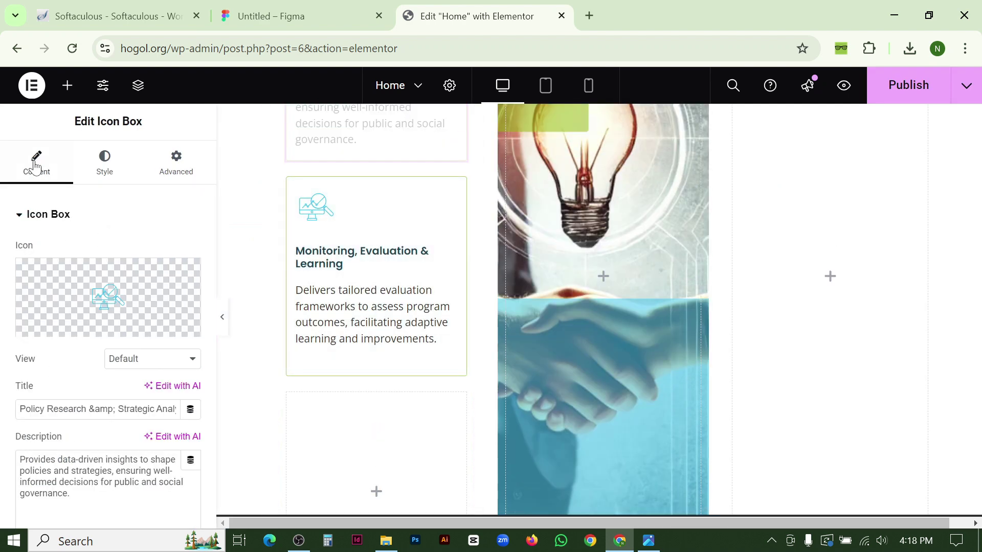
Outline the book icon's strokes in Figma
click(291, 25)
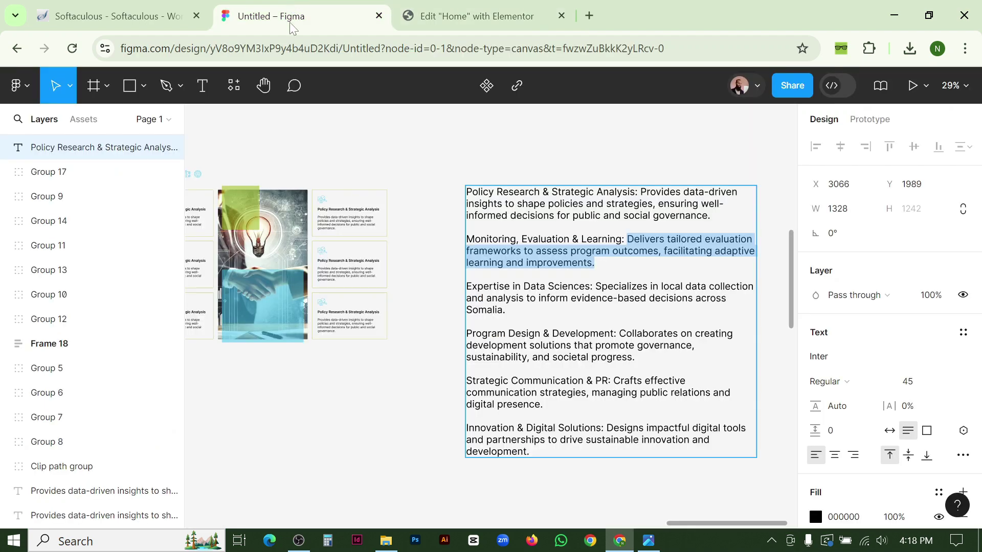
key(Escape)
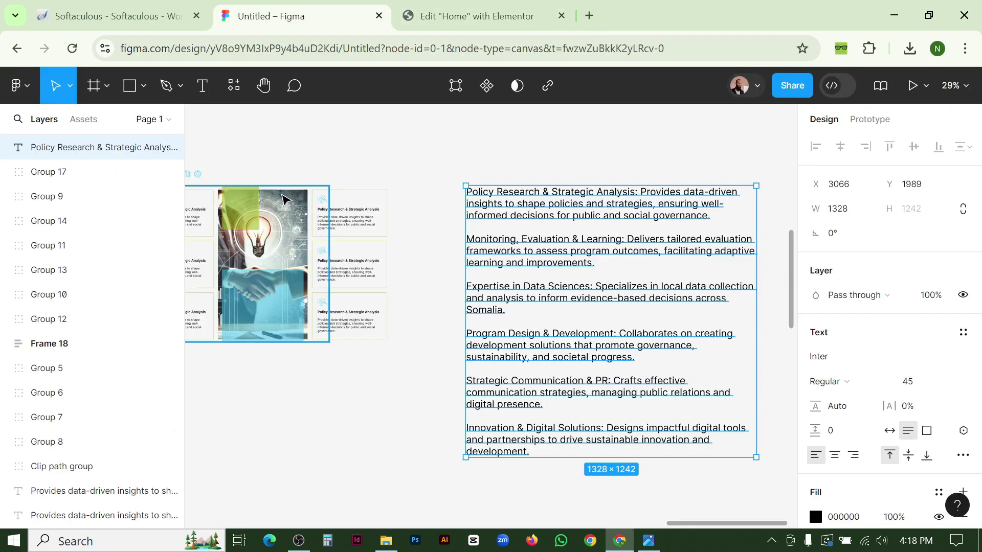
scroll(281, 194, down, 2)
drag(252, 158, 616, 233)
scroll(561, 251, up, 3)
scroll(561, 251, up, 10)
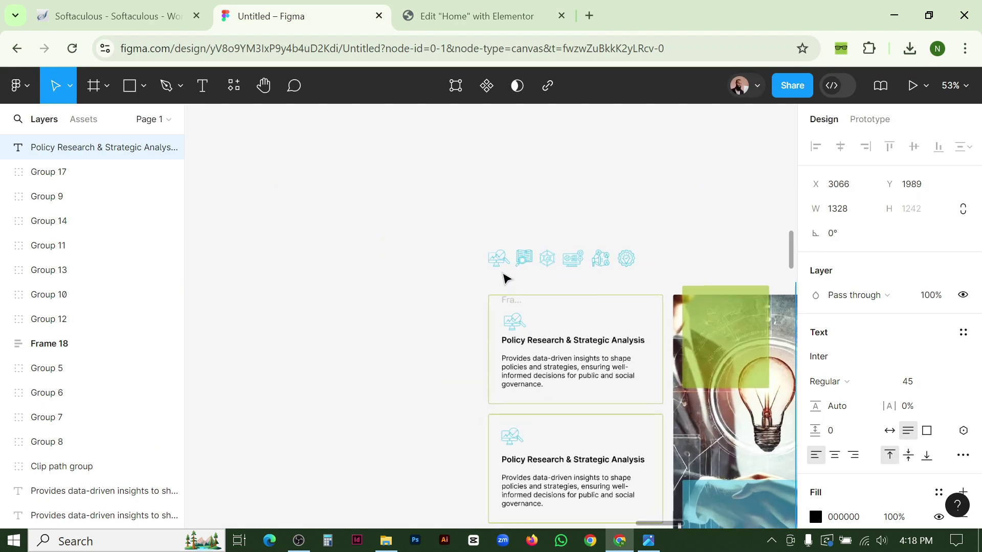
scroll(525, 333, up, 2)
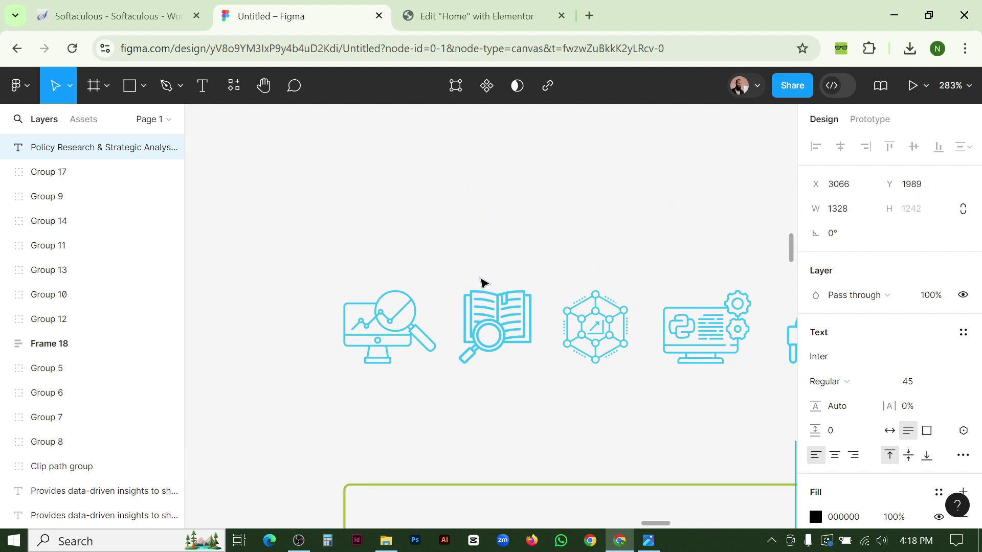
click(514, 330)
right_click(508, 332)
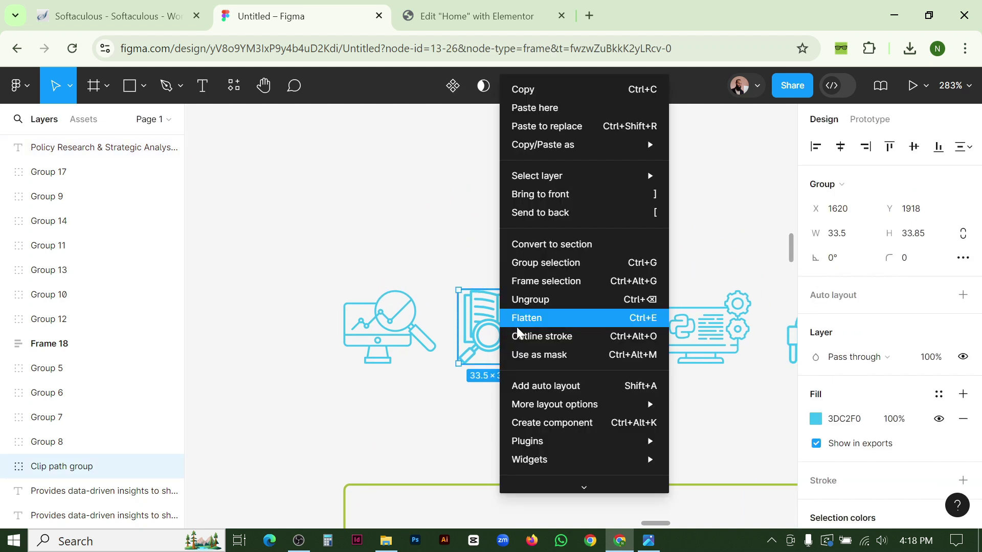
click(556, 336)
Group the book icon into an auto-layout frame with padding 5 on every side
click(529, 257)
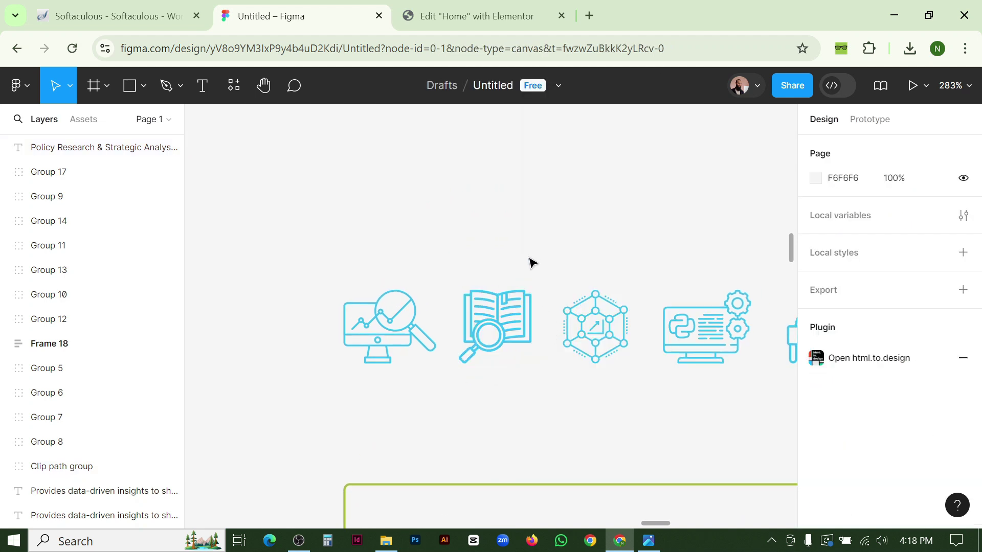
click(518, 325)
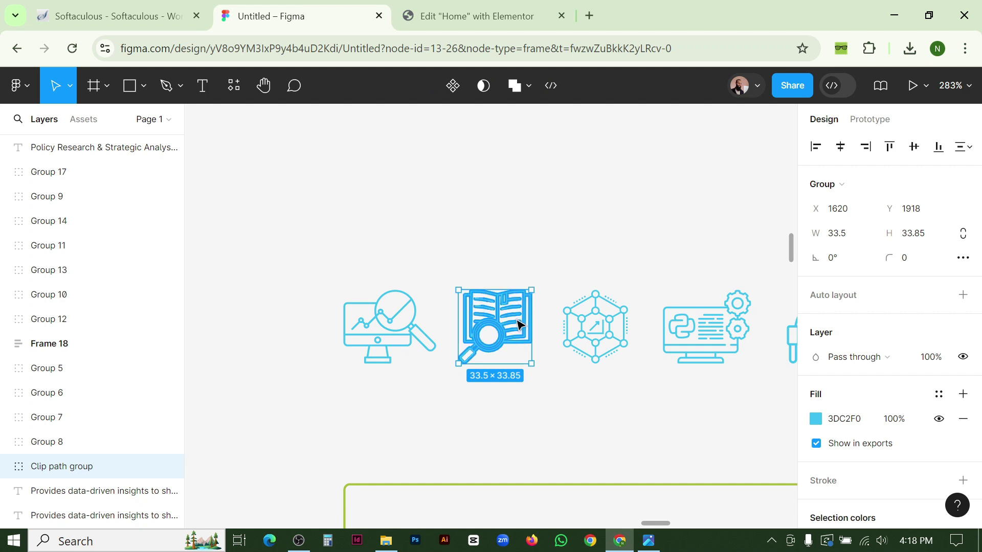
key(ctrl+g)
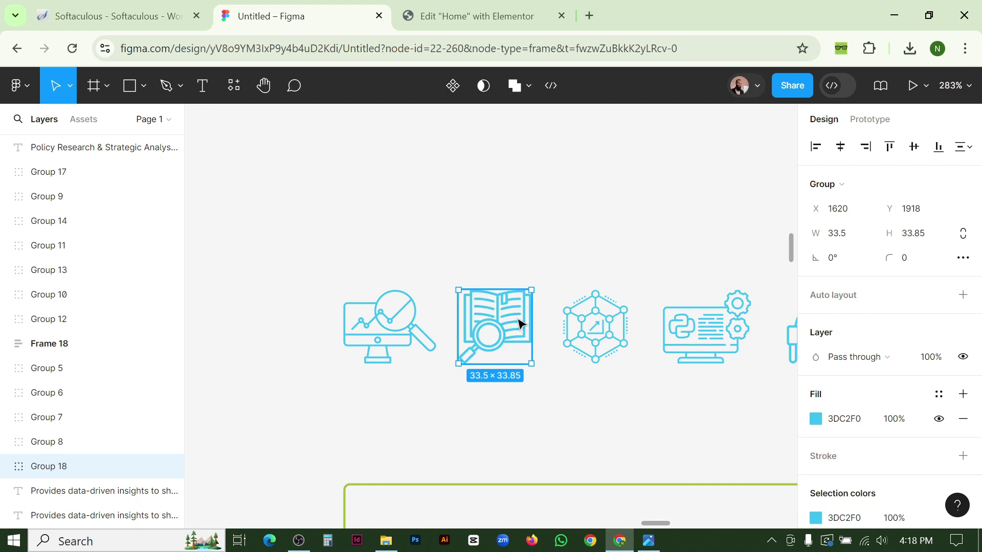
key(shift+a)
click(912, 432)
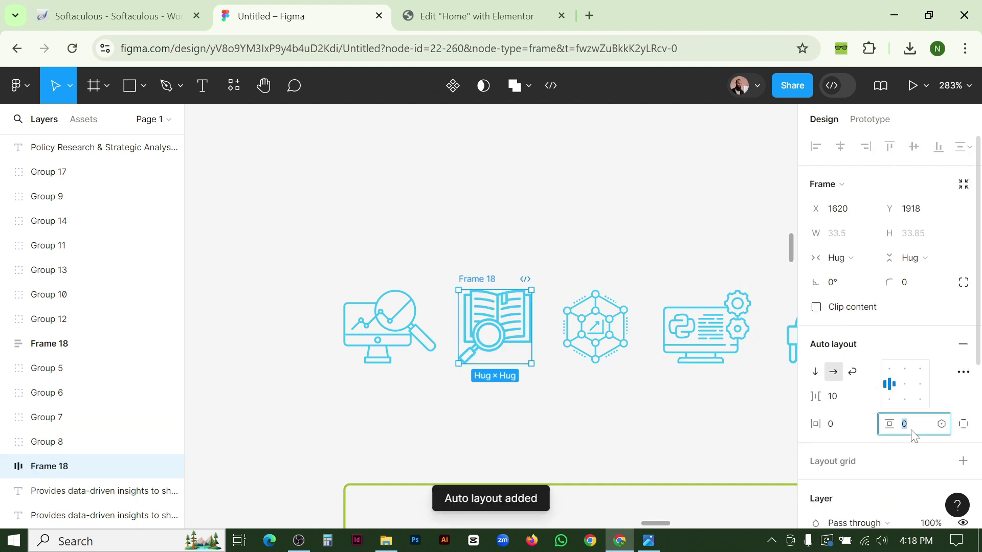
text(5)
click(853, 425)
text(5)
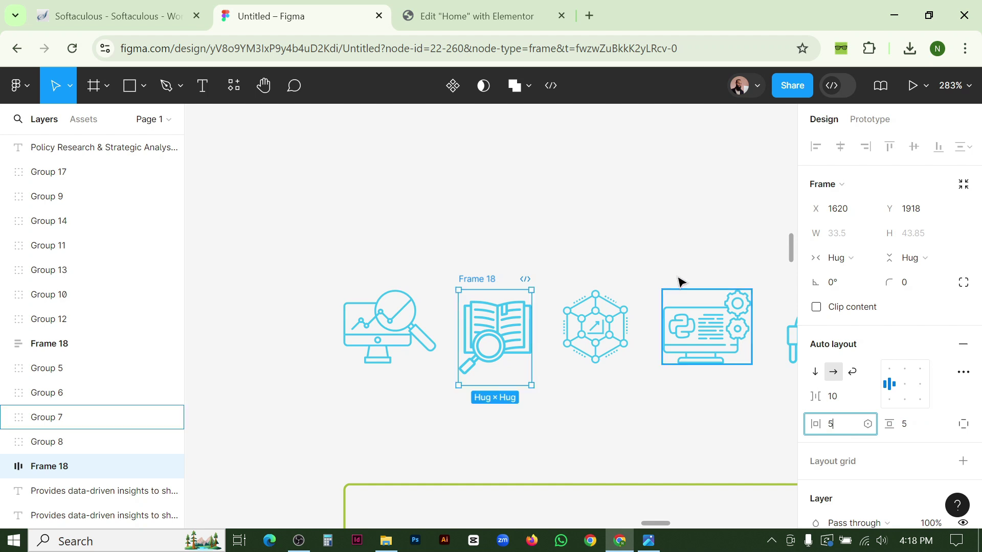
click(573, 224)
click(500, 335)
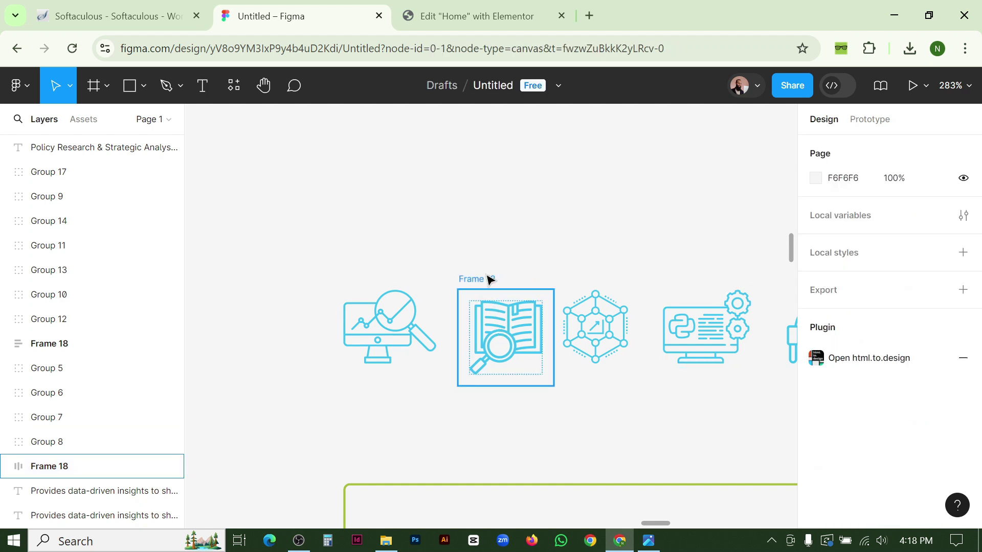
Export the padded icon frame as an SVG file (Frame 18)
scroll(861, 410, down, 5)
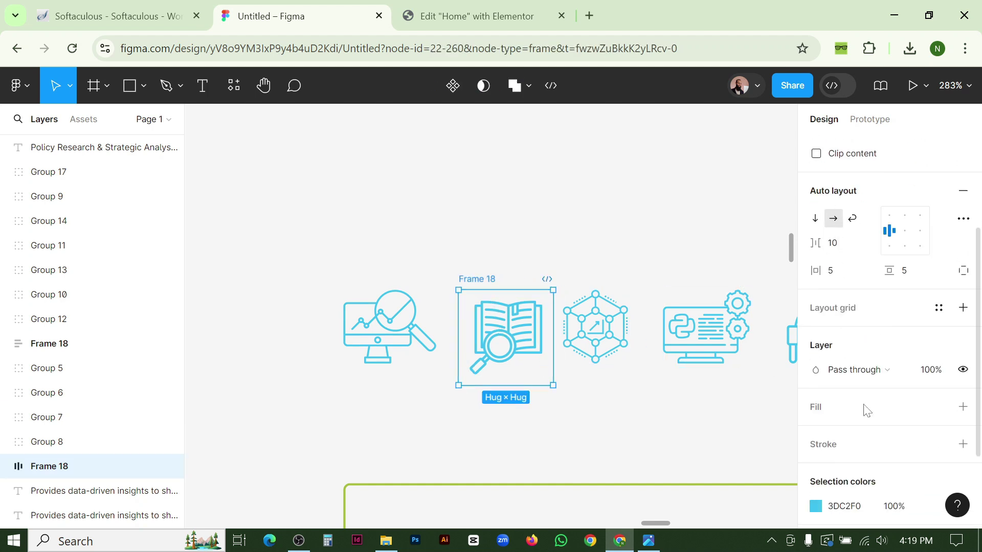
scroll(853, 478, up, 1)
scroll(869, 471, down, 1)
scroll(841, 495, up, 1)
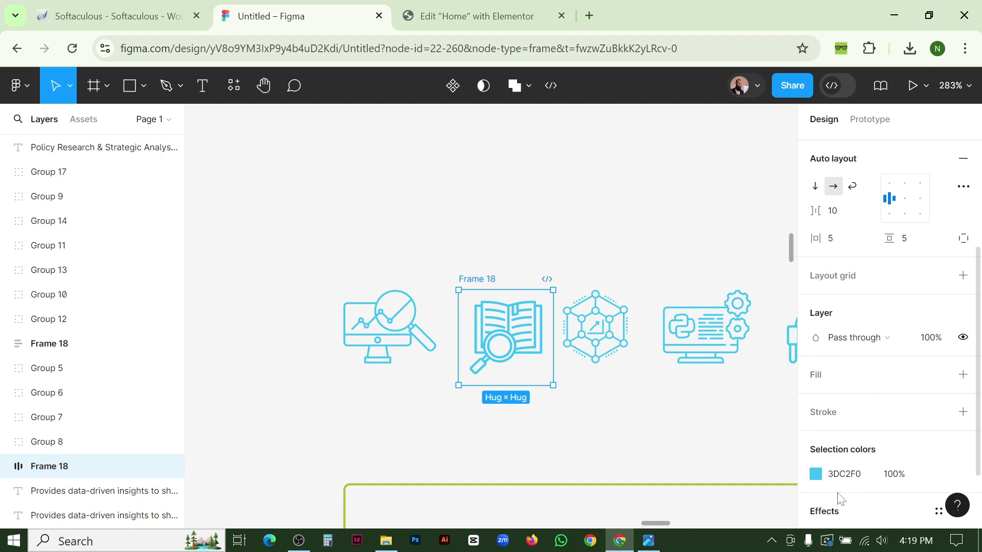
scroll(844, 491, down, 1)
click(963, 472)
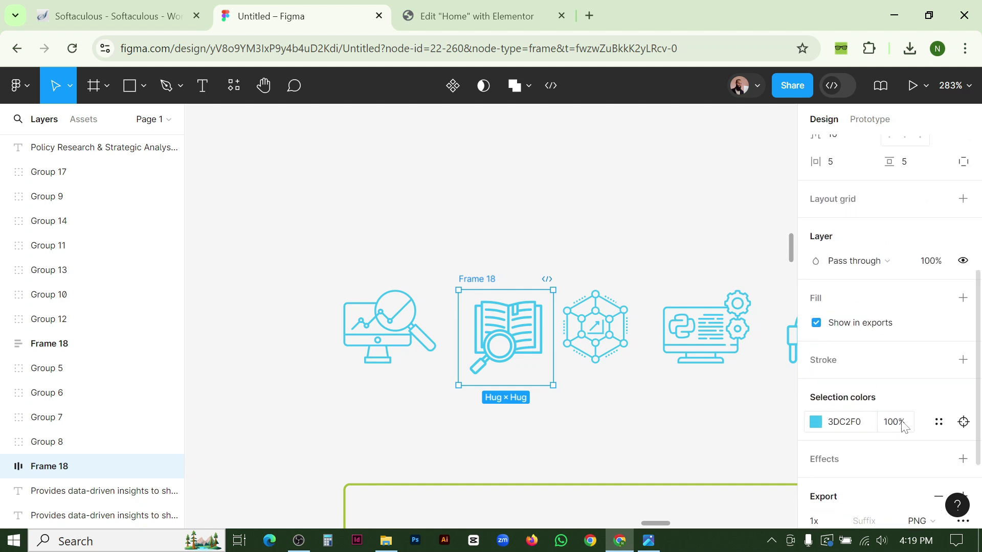
scroll(890, 496, down, 1)
click(944, 448)
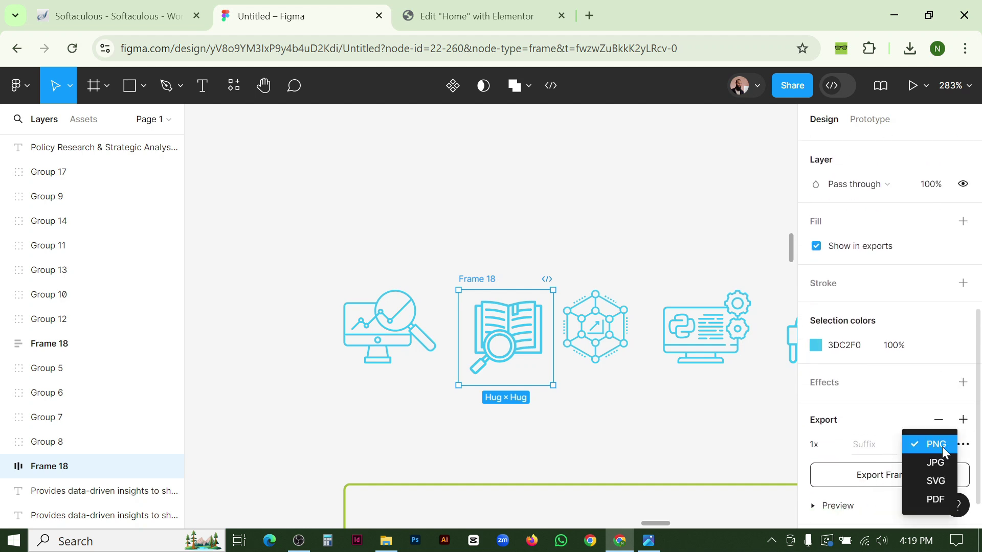
click(920, 481)
click(883, 480)
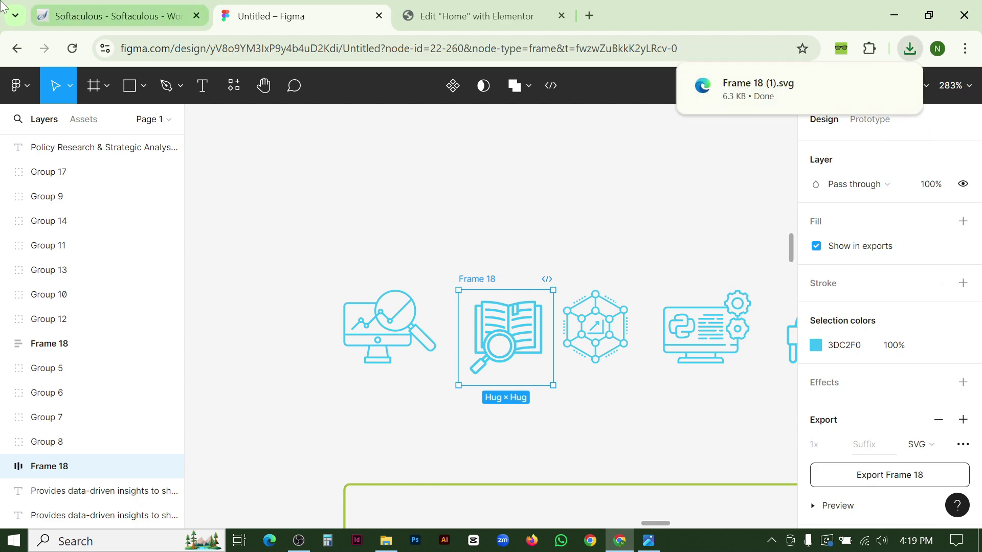
click(476, 16)
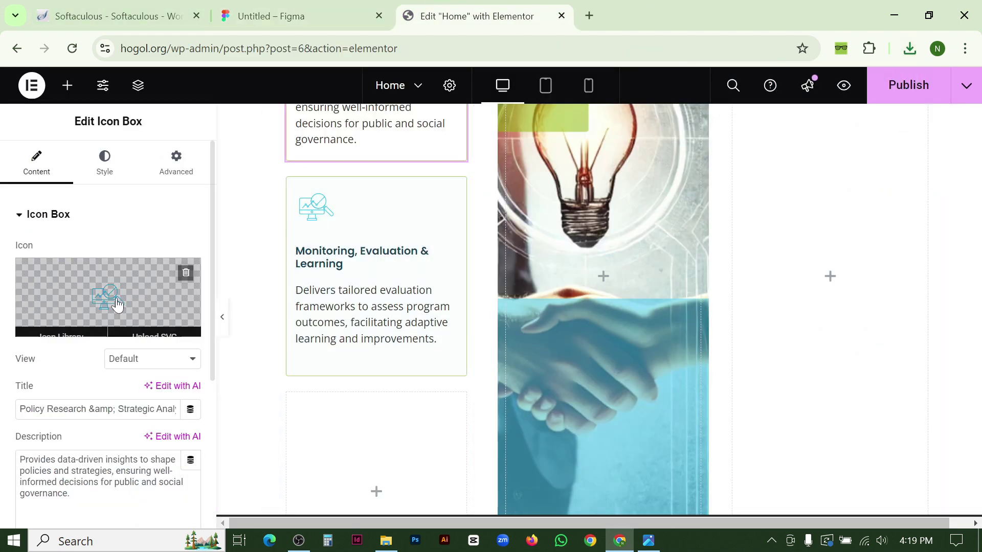
Upload the book SVG to the media library, undoing its accidental use on the first box
click(143, 324)
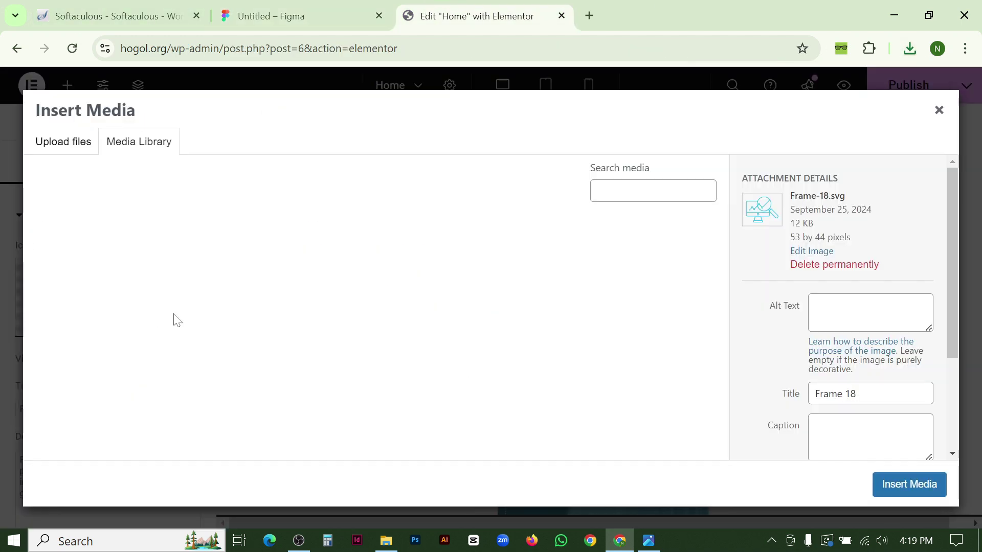
click(910, 48)
drag(757, 118, 442, 208)
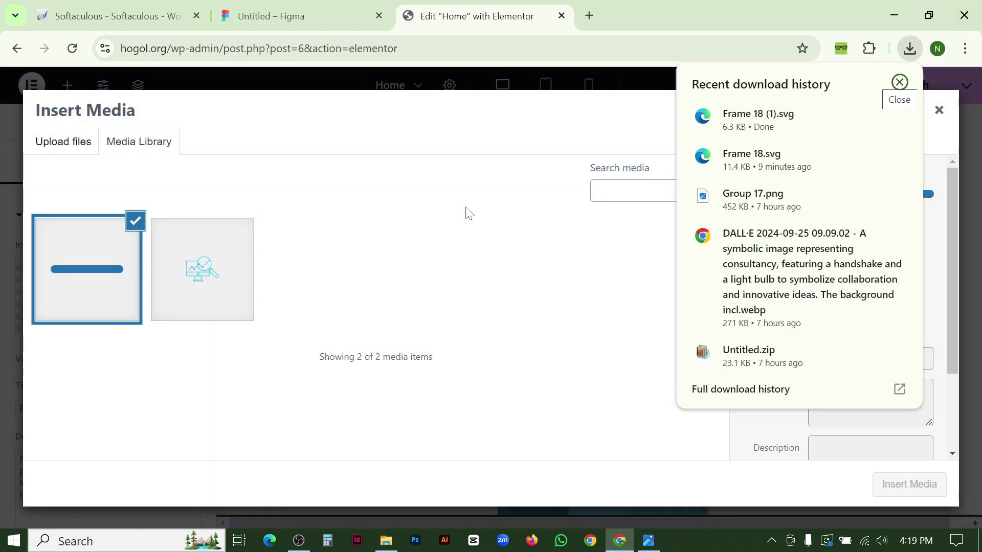
click(909, 484)
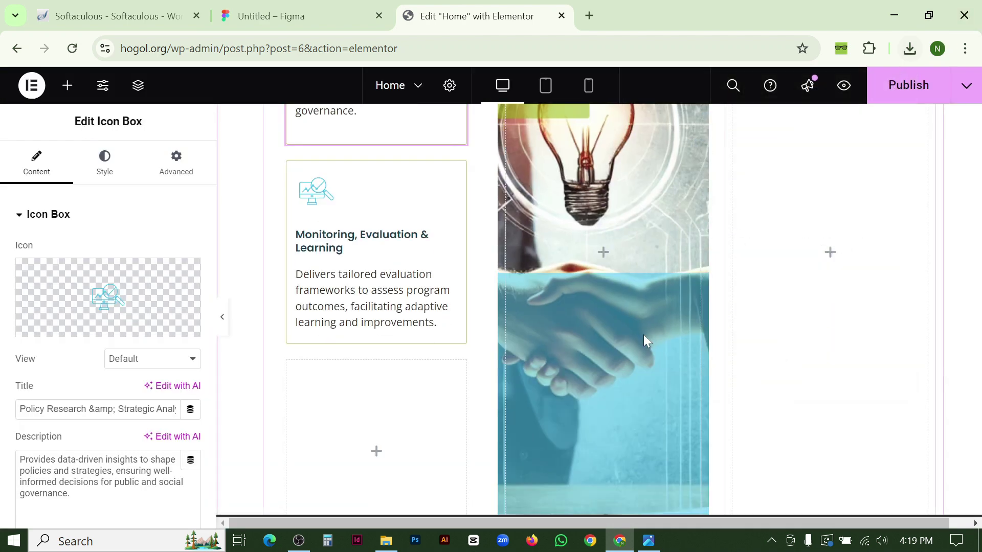
scroll(430, 280, up, 3)
scroll(429, 279, up, 2)
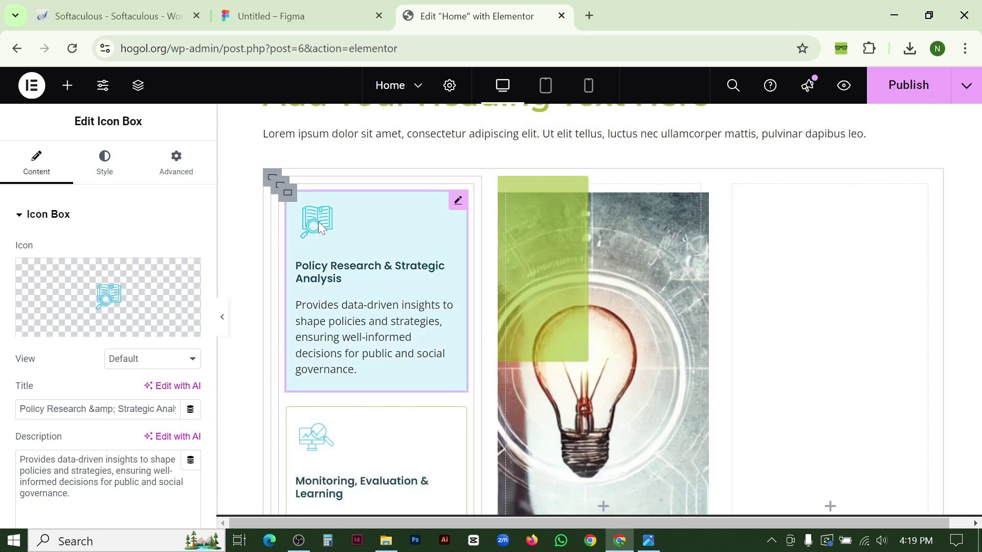
key(ctrl+z)
scroll(404, 361, down, 2)
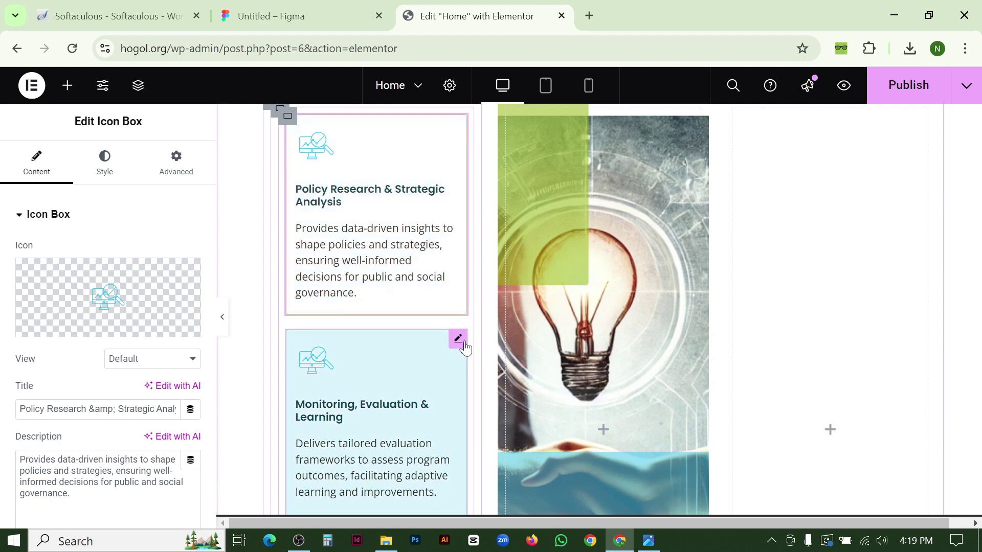
Set the Monitoring box's icon to the uploaded book SVG and preview the layout
click(458, 337)
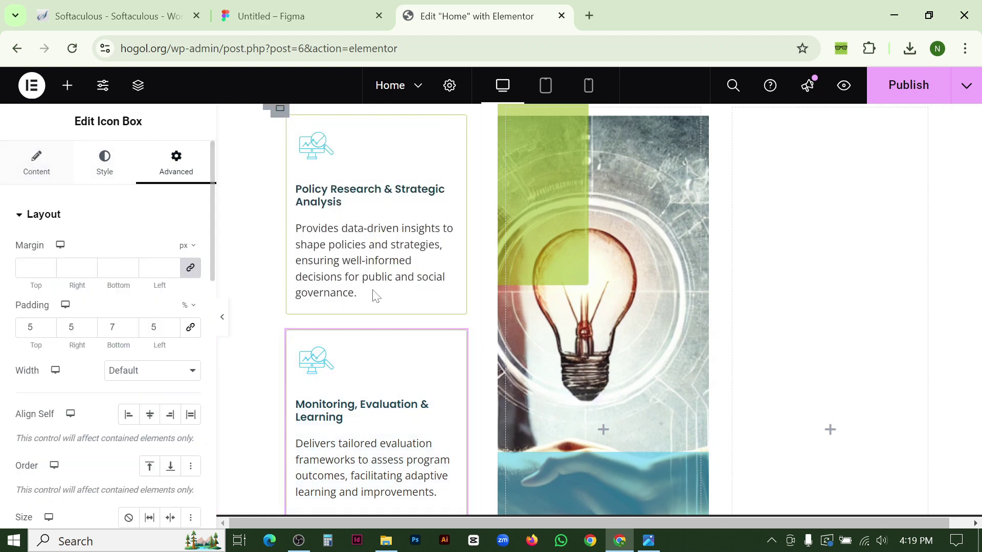
click(34, 169)
mouse_move(153, 334)
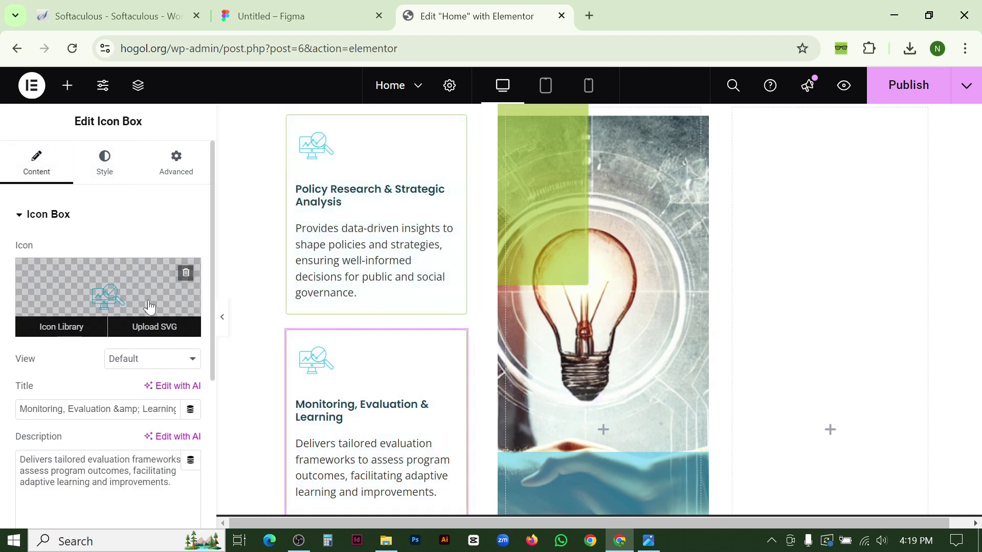
click(168, 325)
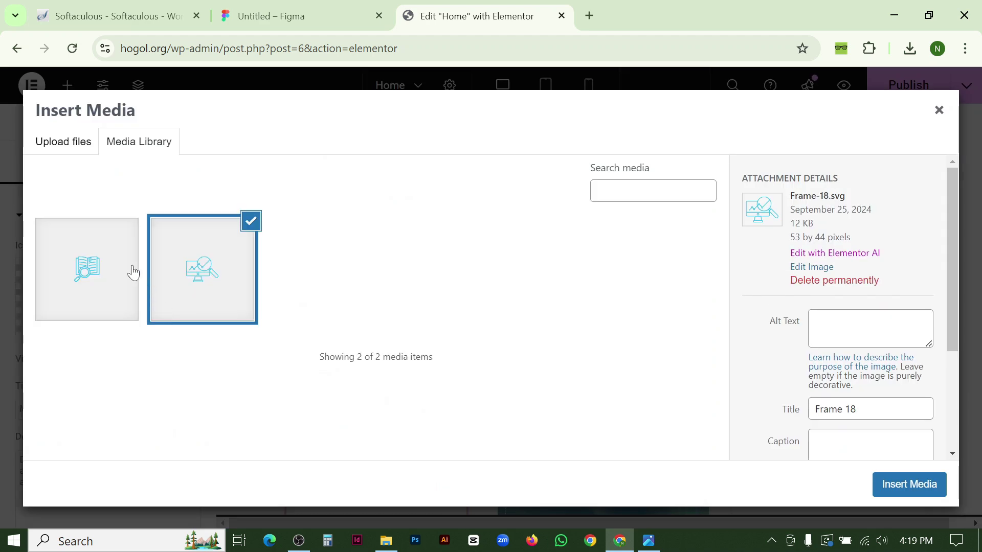
click(80, 260)
click(909, 484)
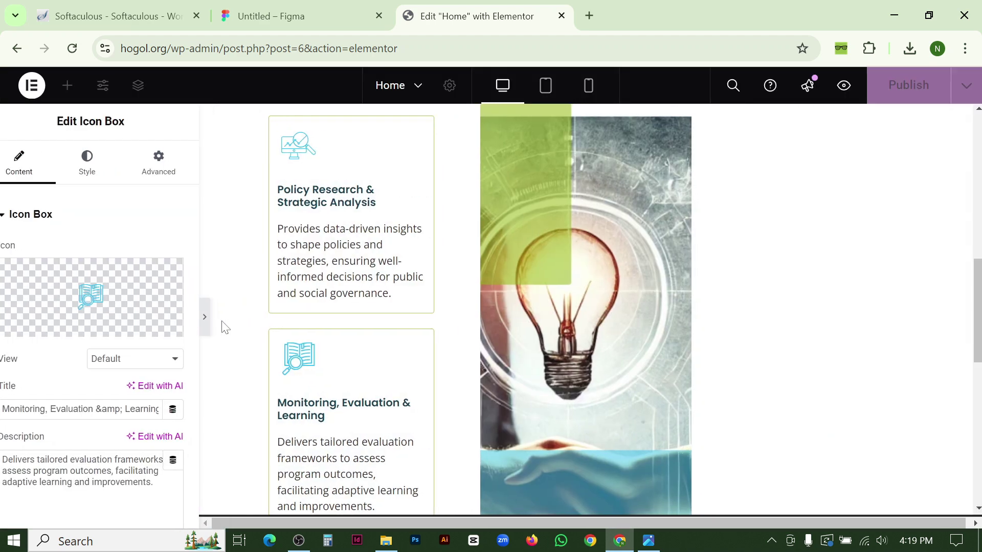
click(222, 321)
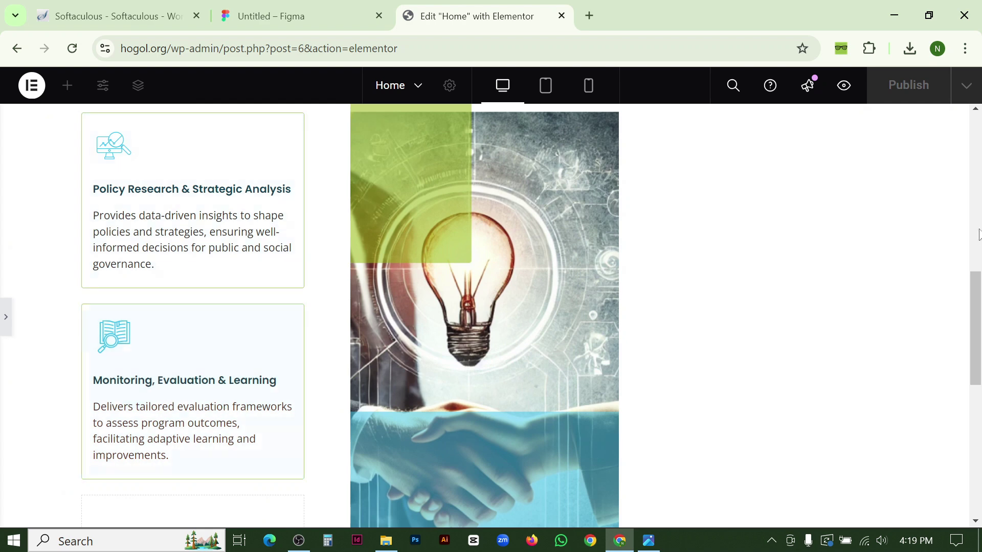
Open the Monitoring box's Advanced background settings on the Hover state
click(3, 319)
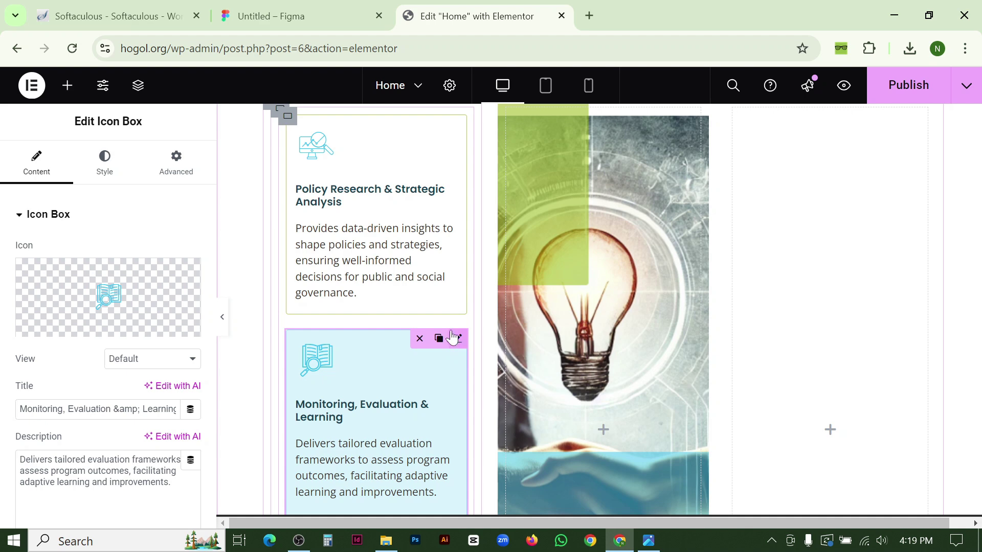
click(161, 172)
scroll(155, 393, down, 10)
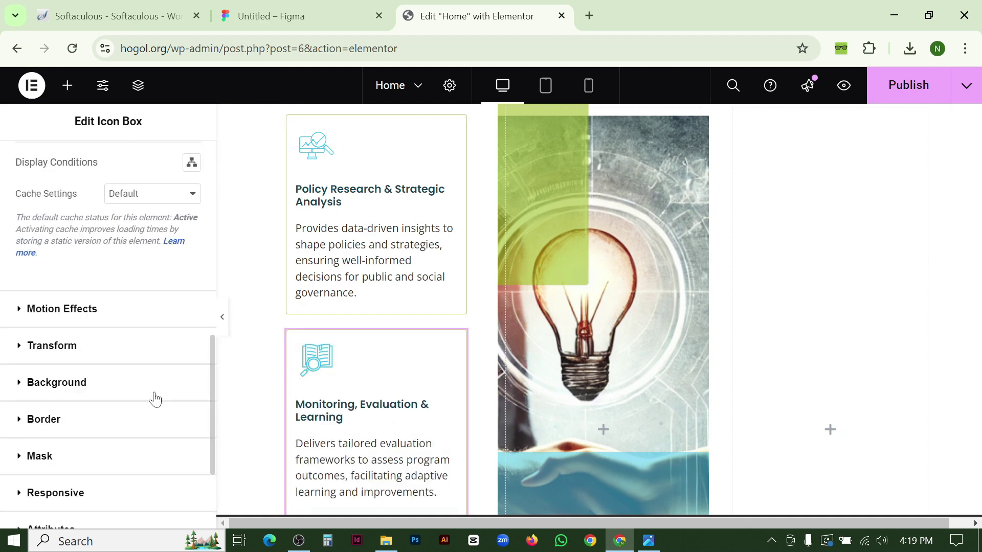
scroll(155, 398, down, 3)
scroll(152, 396, up, 3)
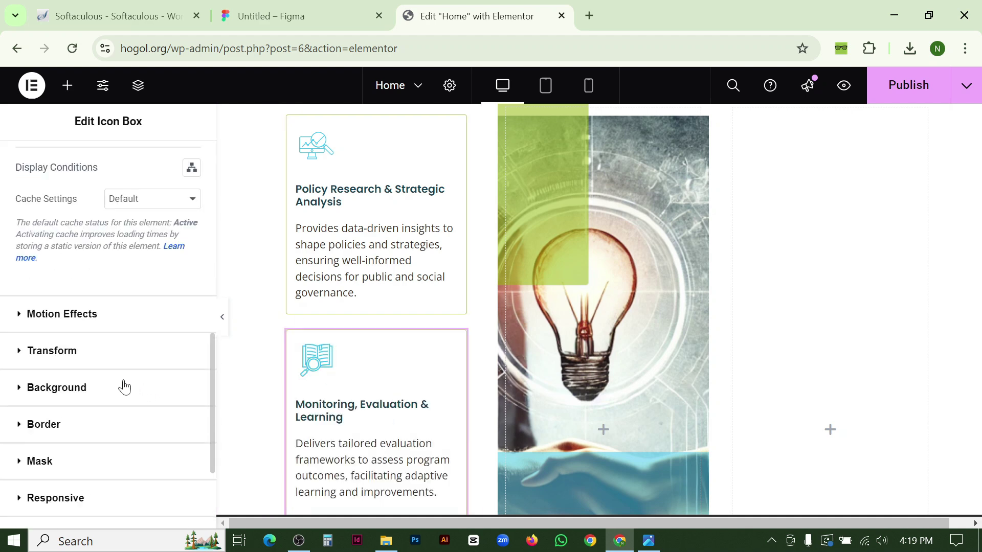
scroll(69, 408, up, 2)
click(59, 475)
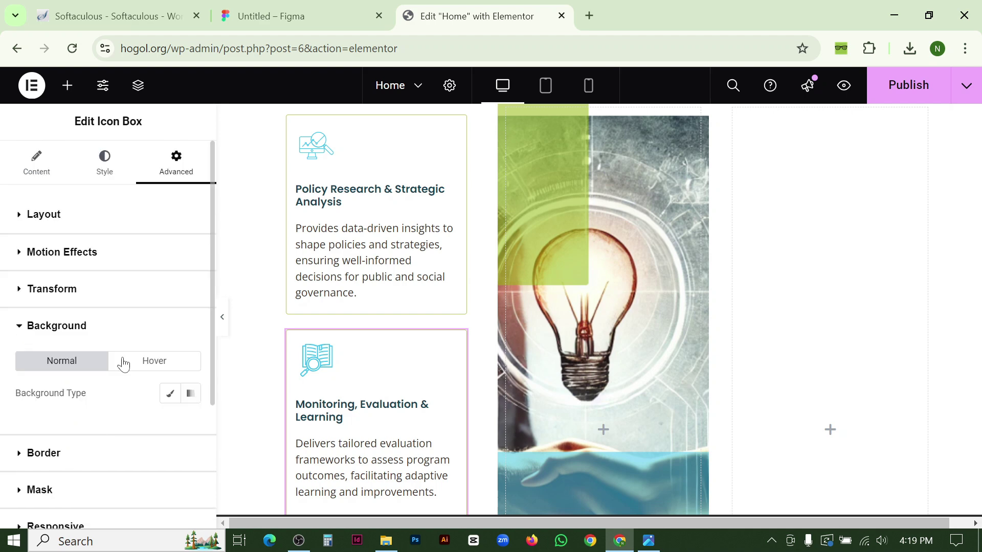
scroll(126, 353, down, 3)
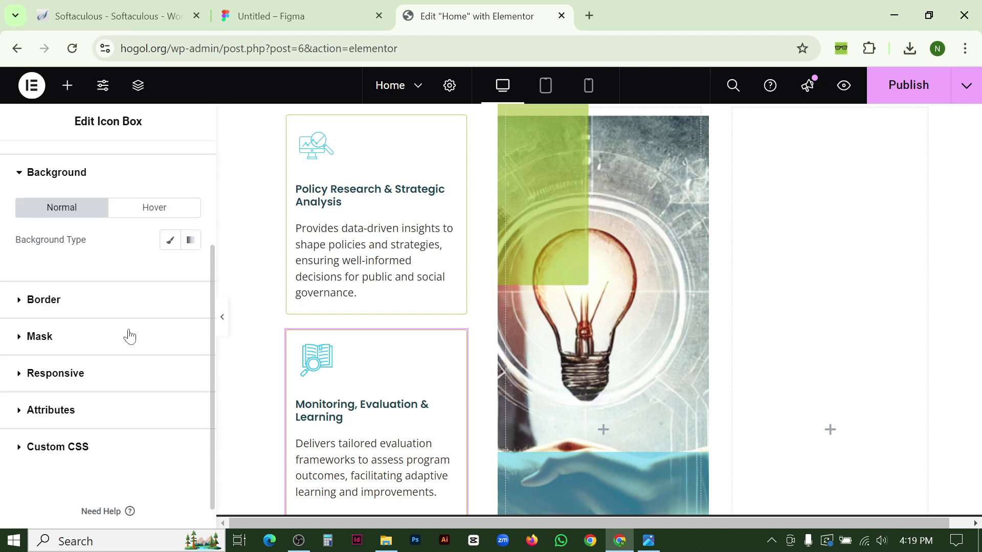
click(161, 219)
Set the hover background to global Primary green made semi-transparent (#A5BC3C78)
click(173, 273)
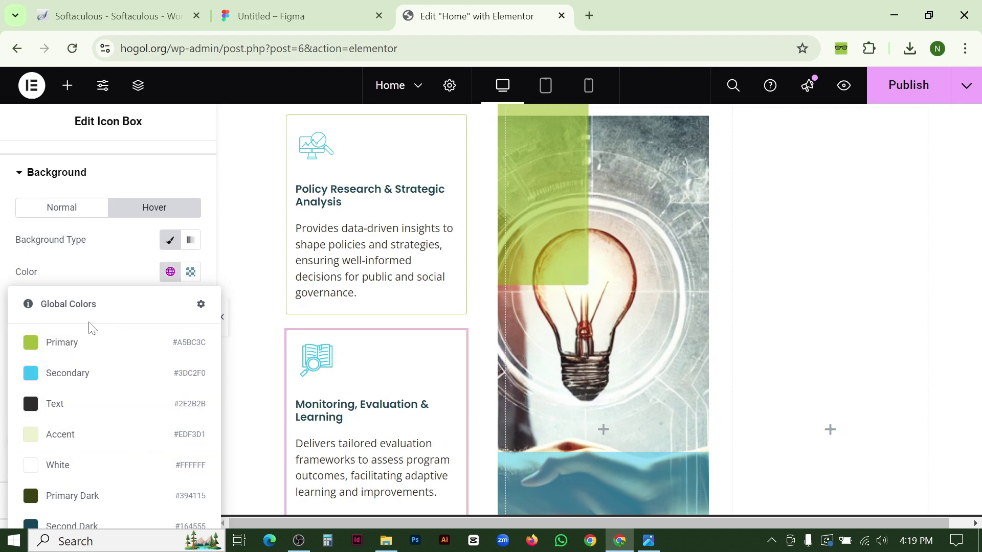
drag(136, 313, 143, 283)
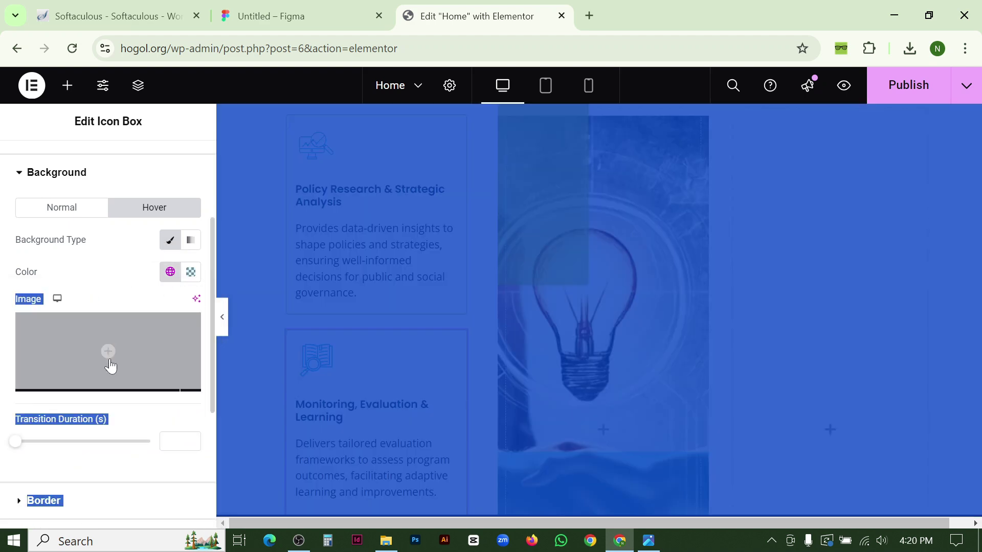
click(170, 272)
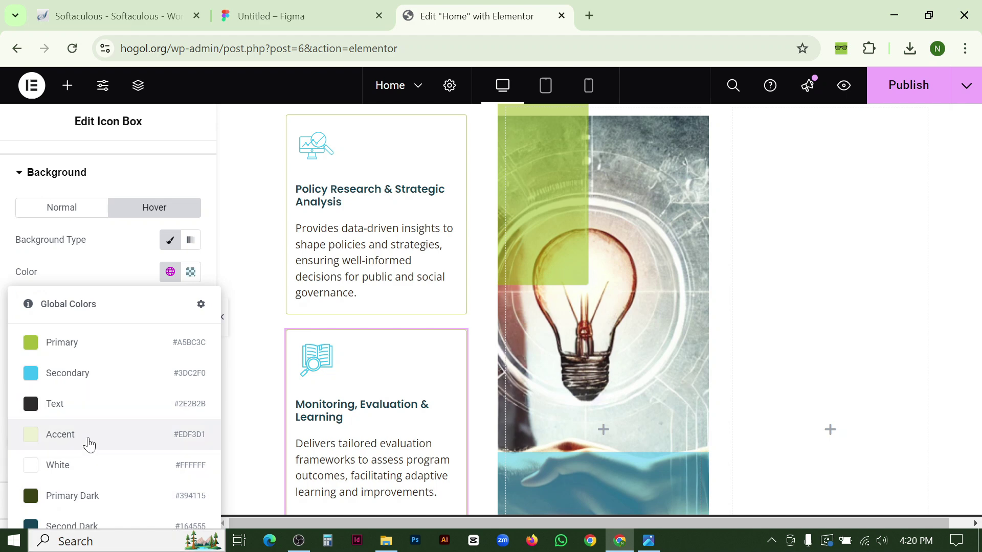
click(35, 348)
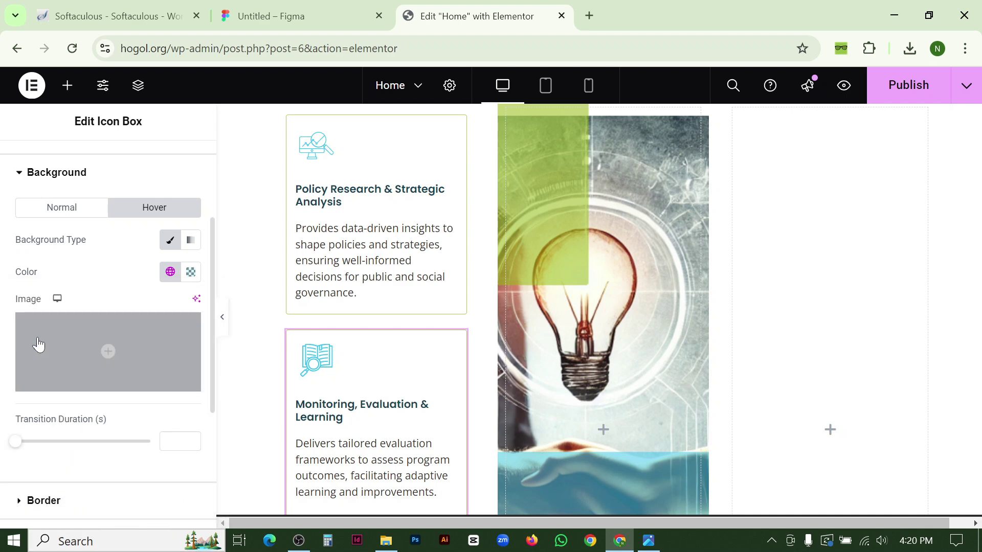
click(191, 273)
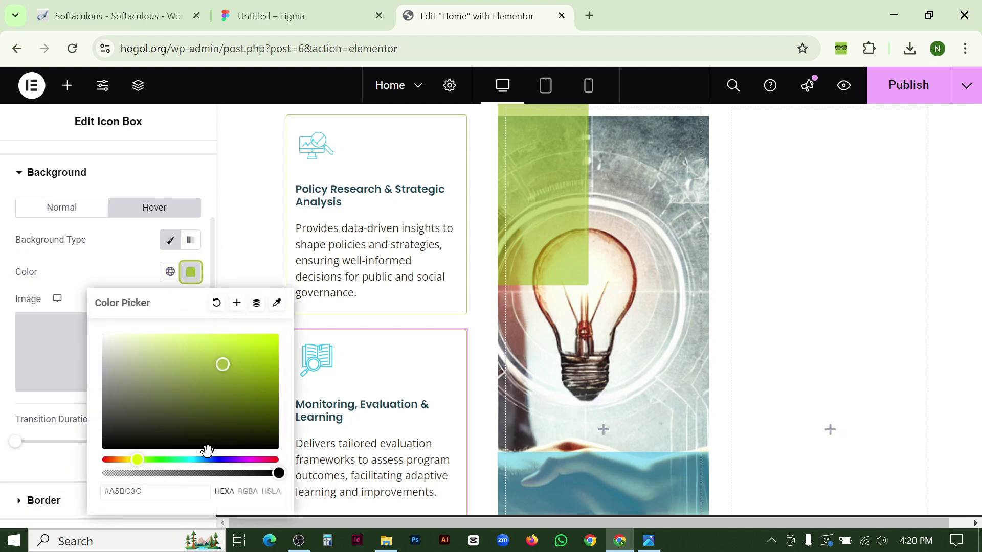
click(193, 472)
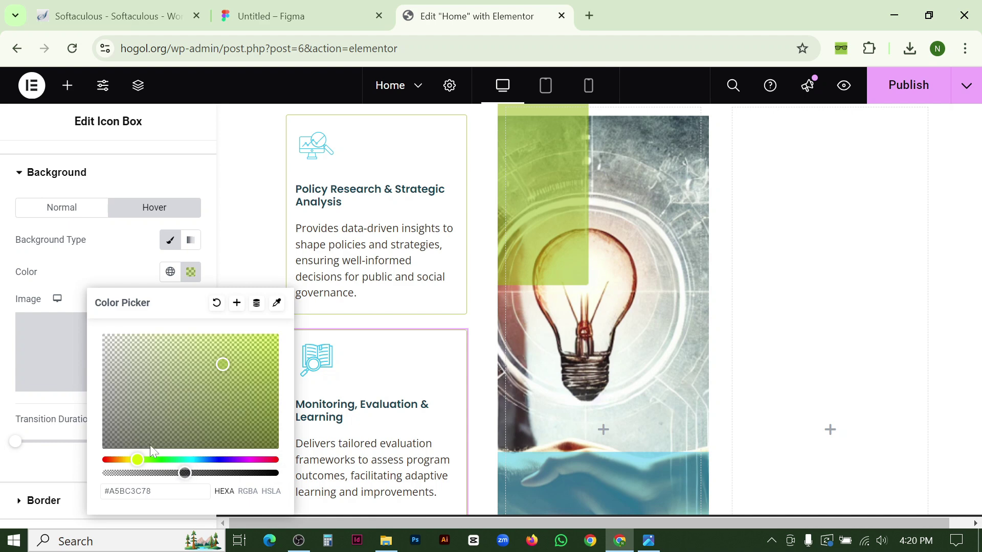
click(64, 509)
click(44, 501)
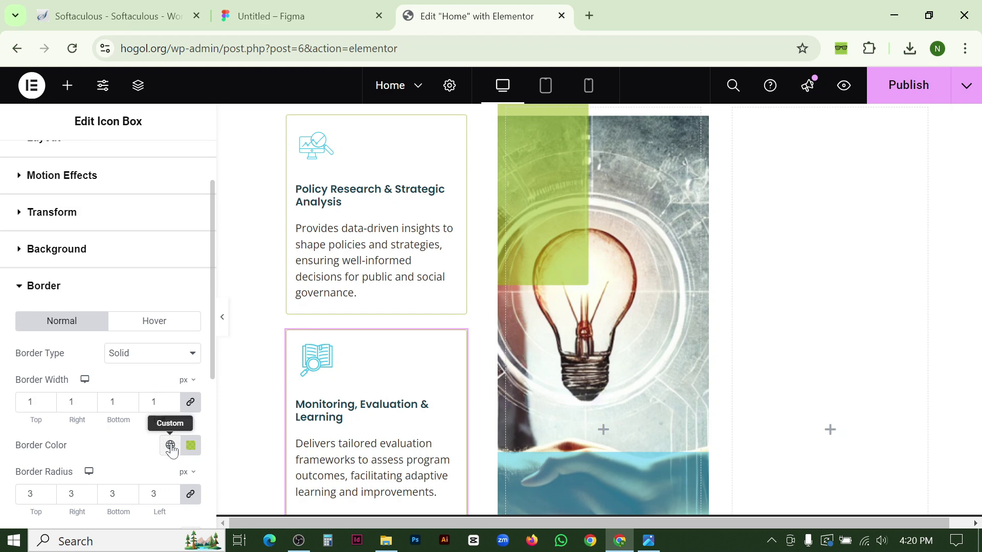
Set the normal border colour to global 2nd Tp with raised opacity
click(170, 446)
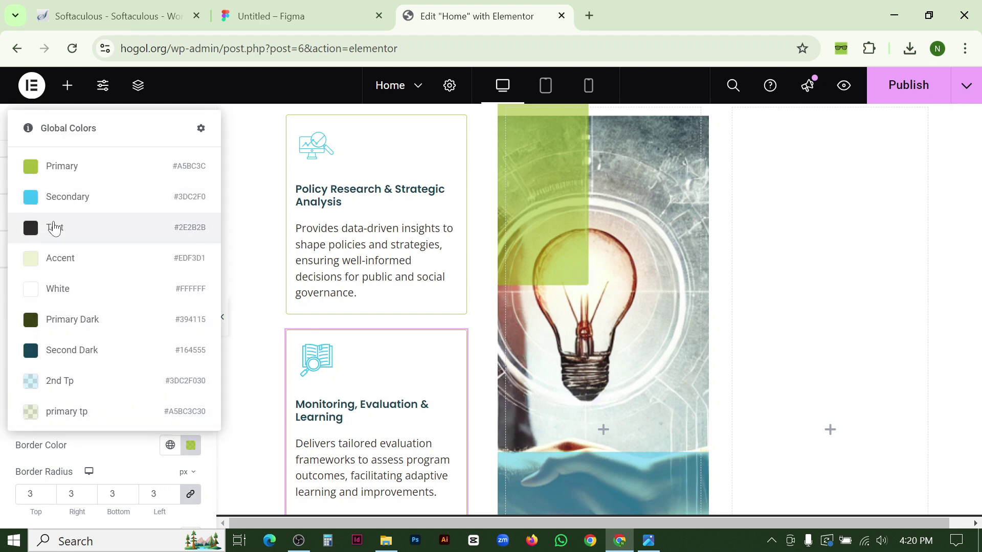
click(64, 380)
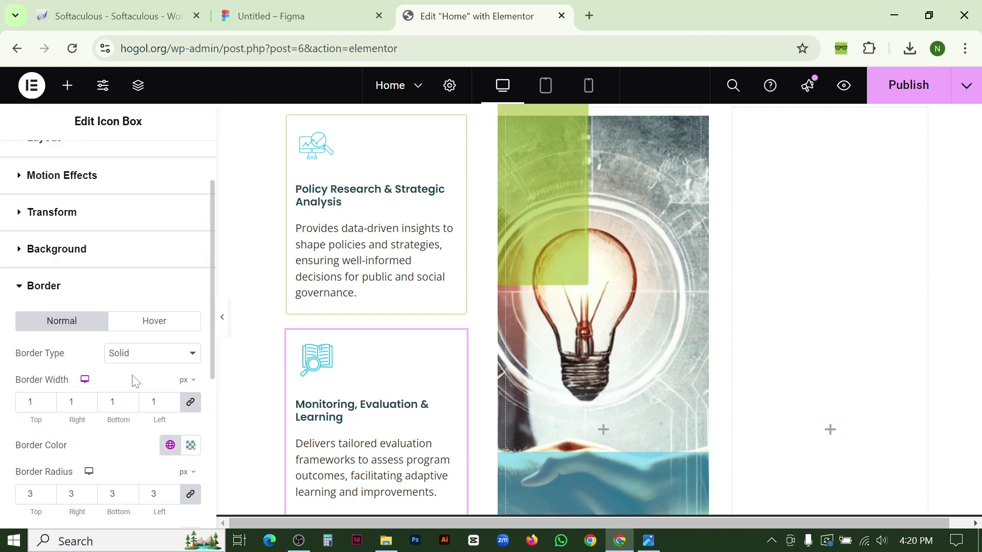
click(191, 445)
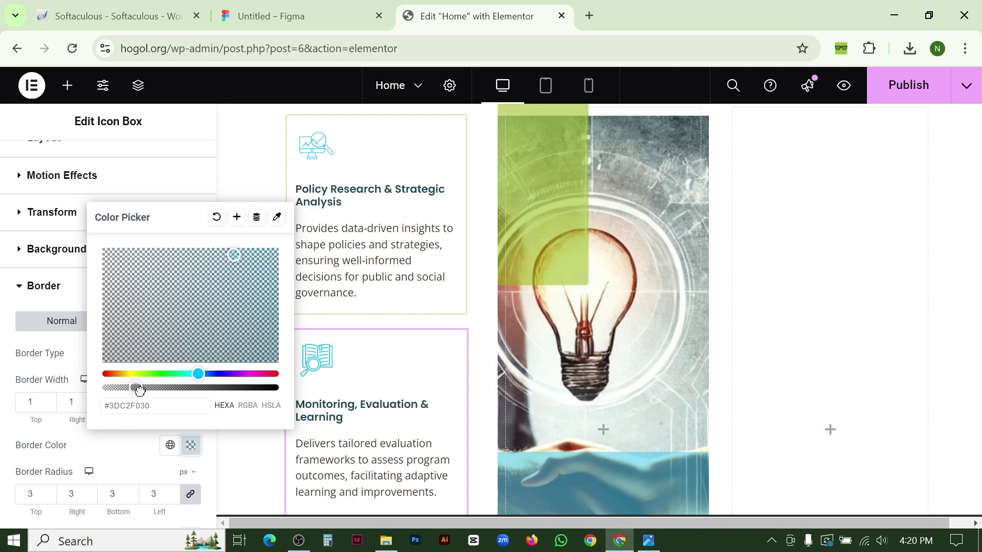
drag(139, 391, 197, 390)
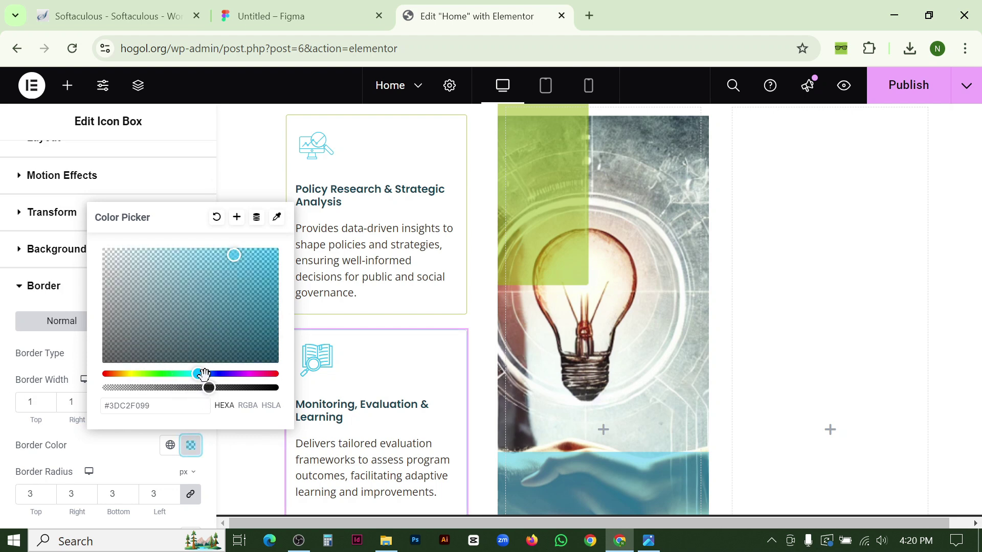
drag(210, 386, 220, 385)
Give the hover border the global primary tp green with raised opacity, then preview
click(125, 308)
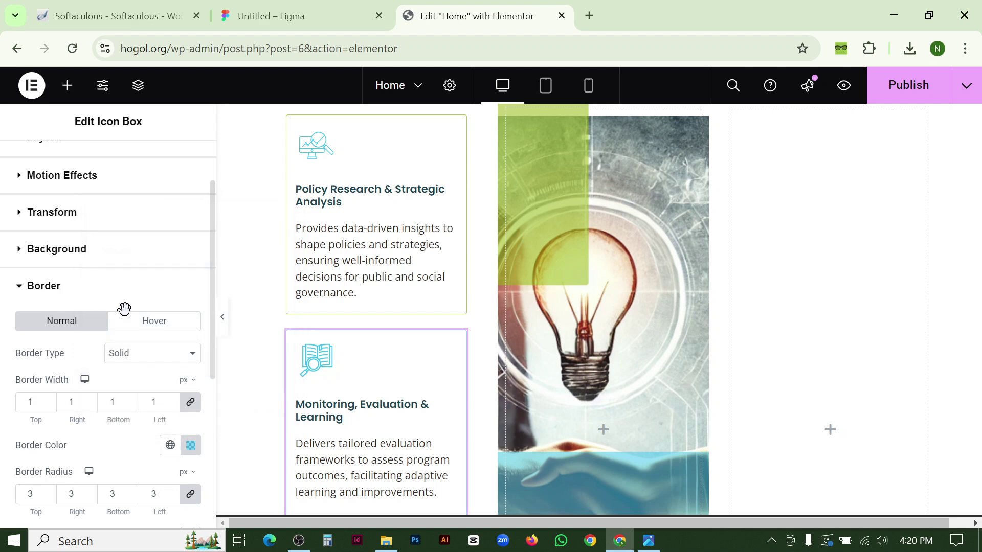
click(149, 322)
click(170, 445)
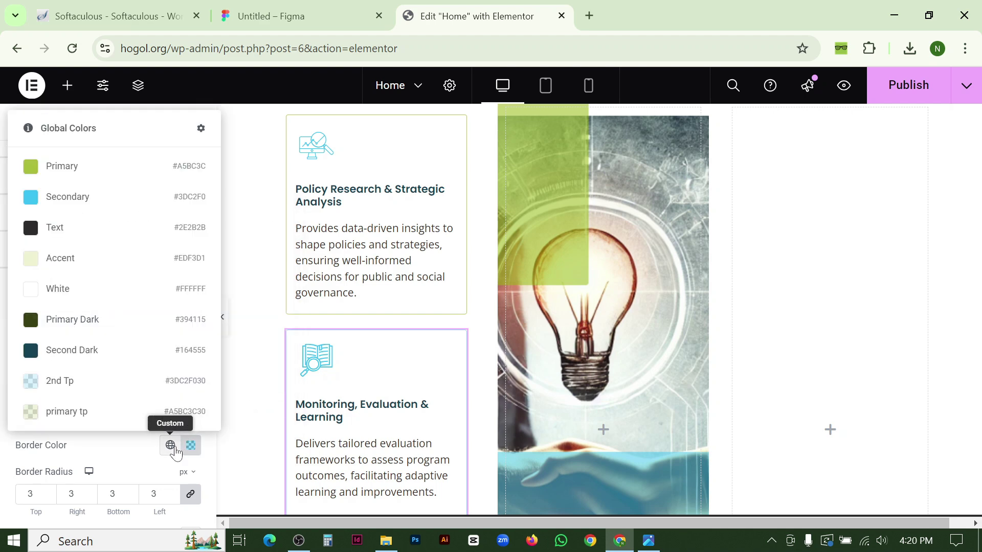
click(65, 413)
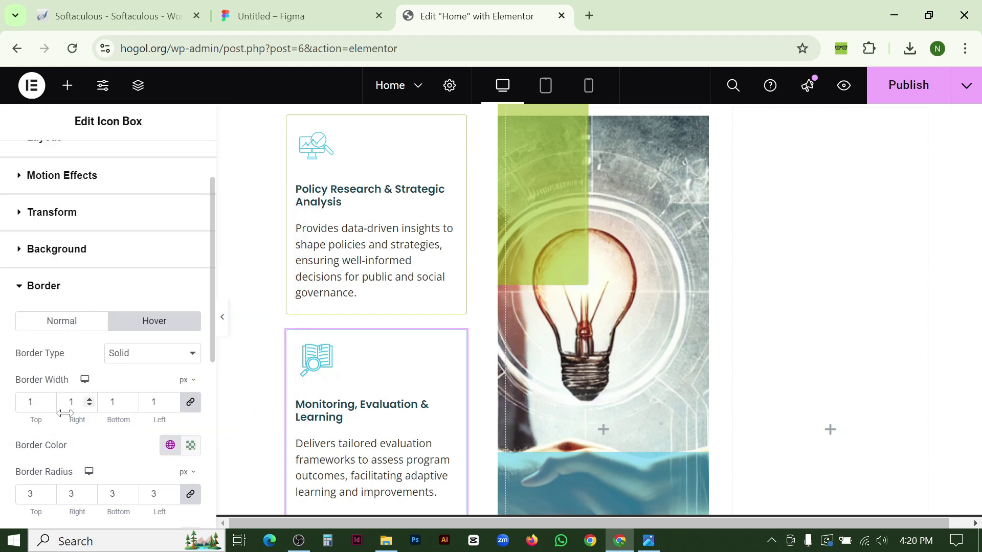
click(191, 445)
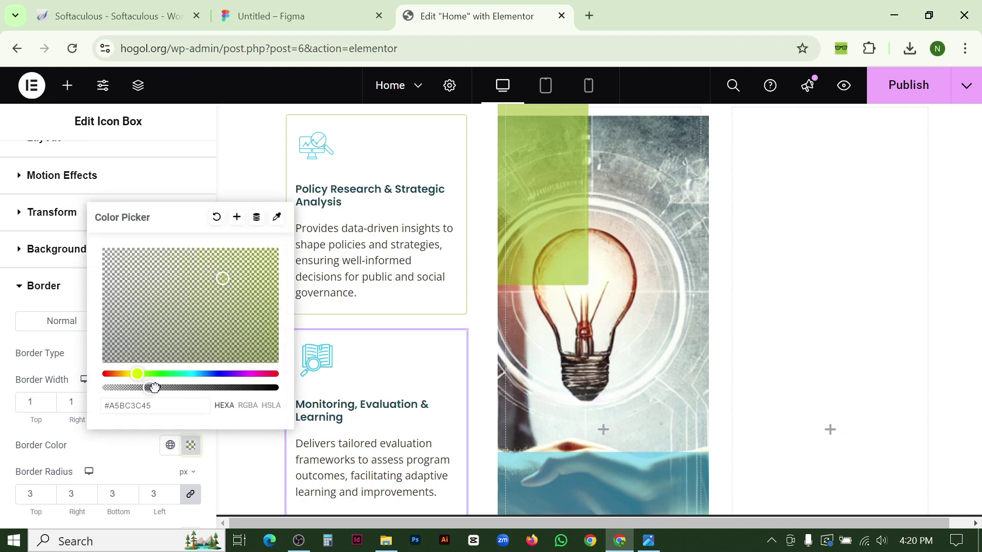
drag(154, 387, 173, 389)
click(4, 357)
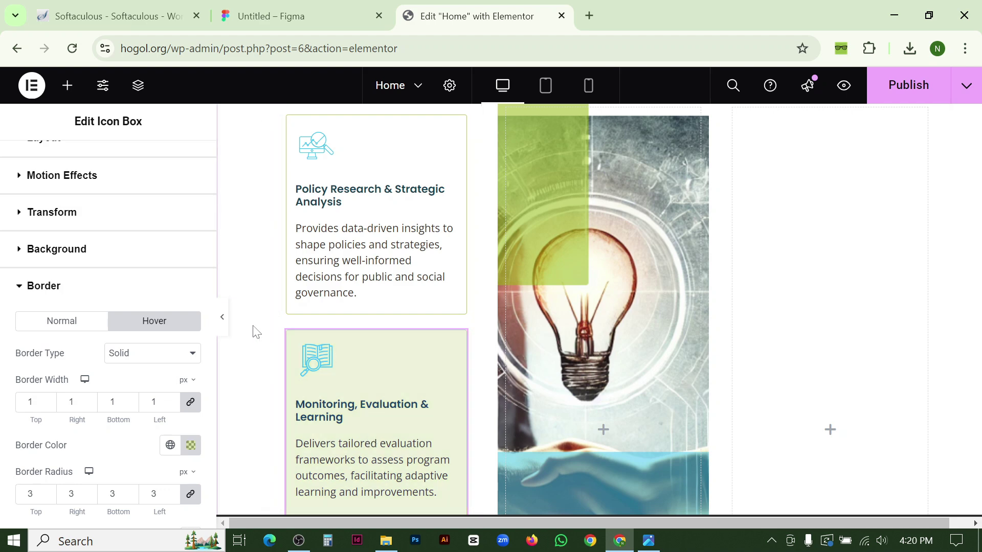
click(222, 319)
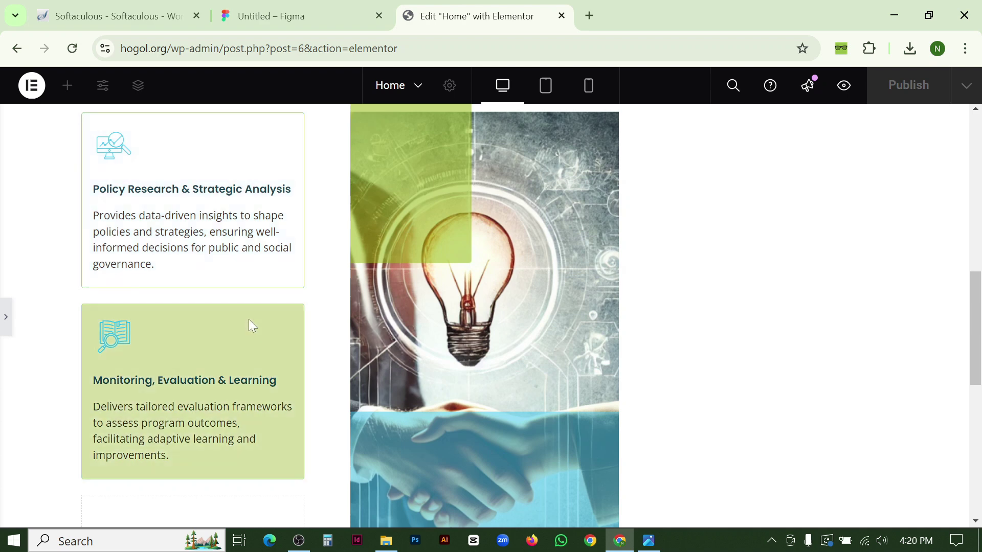
Lower the hover background's opacity to #A5BC3C33 and preview the hover effect
click(6, 317)
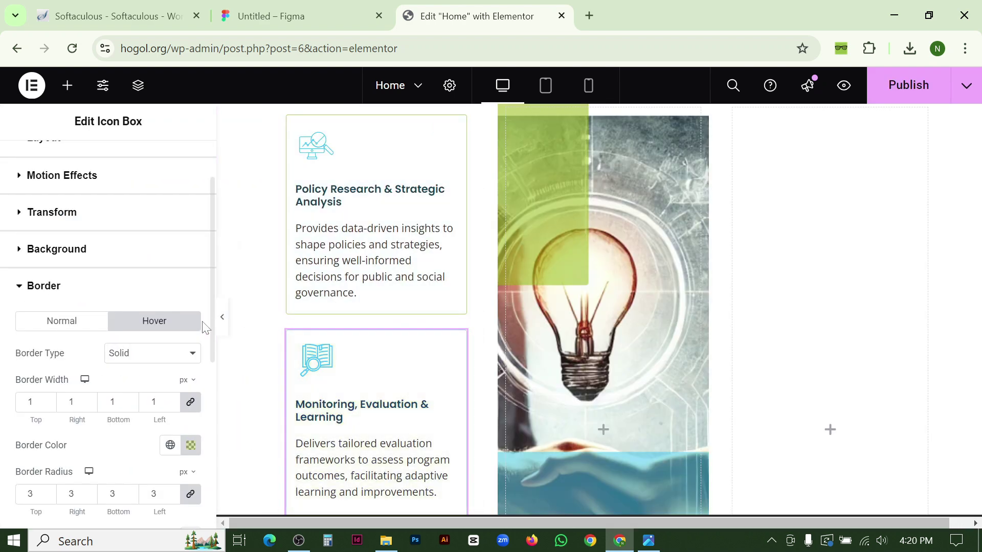
click(90, 247)
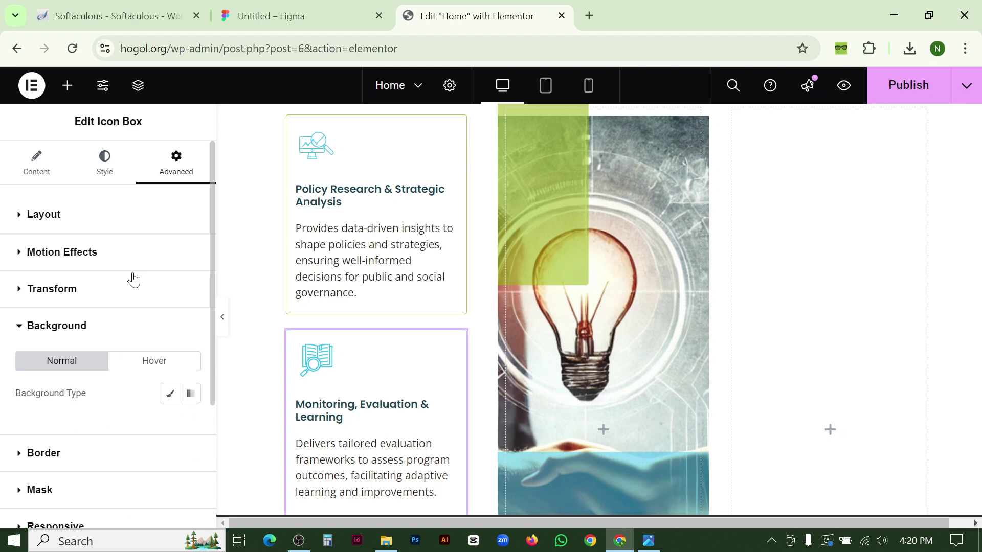
click(158, 342)
click(90, 324)
click(183, 361)
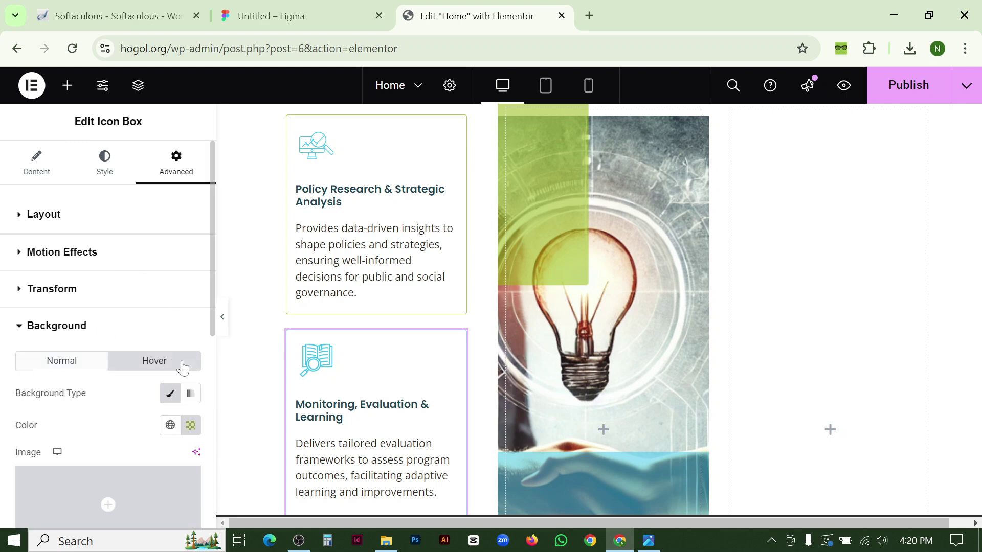
click(190, 425)
drag(185, 368, 153, 368)
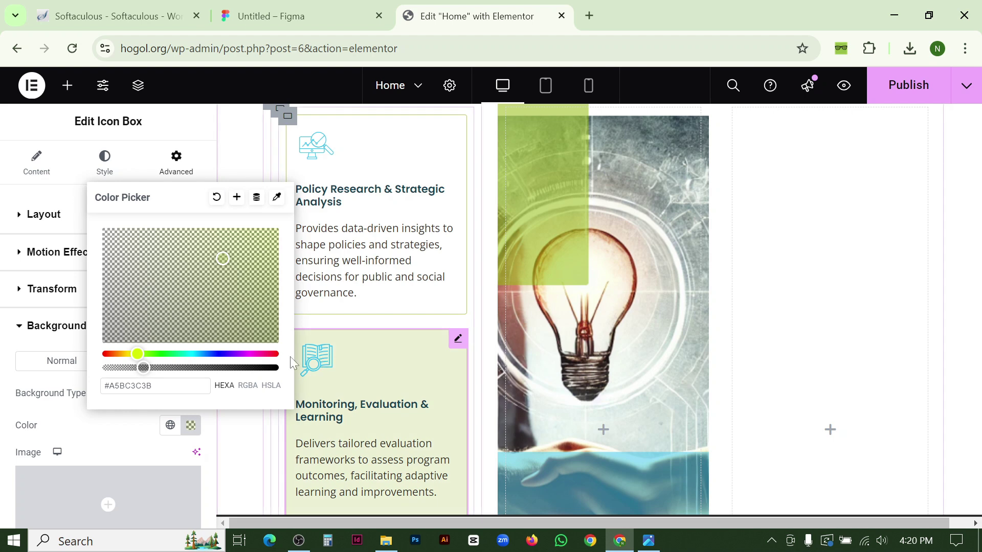
click(7, 360)
click(223, 319)
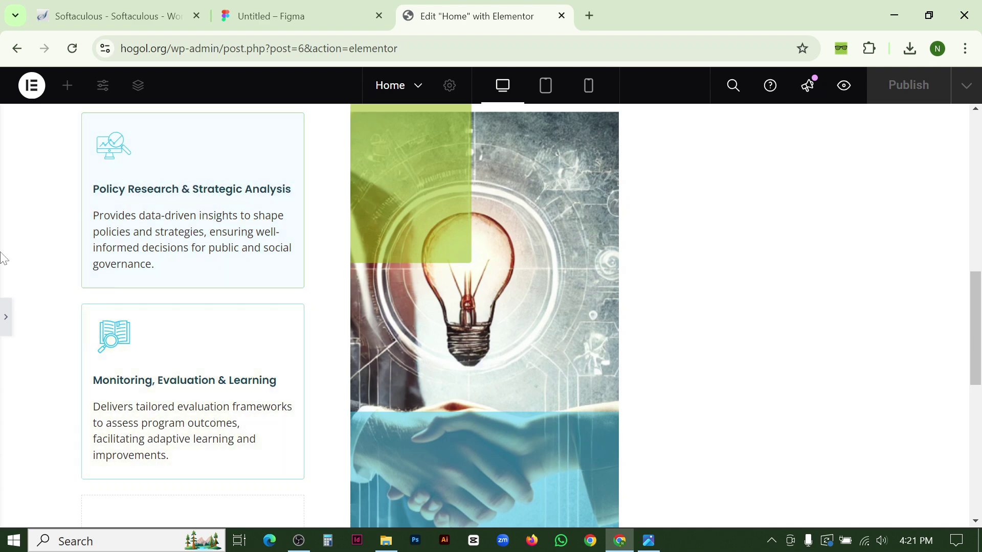
Recheck the hover background colour, then preview the page without the editor panel
click(2, 317)
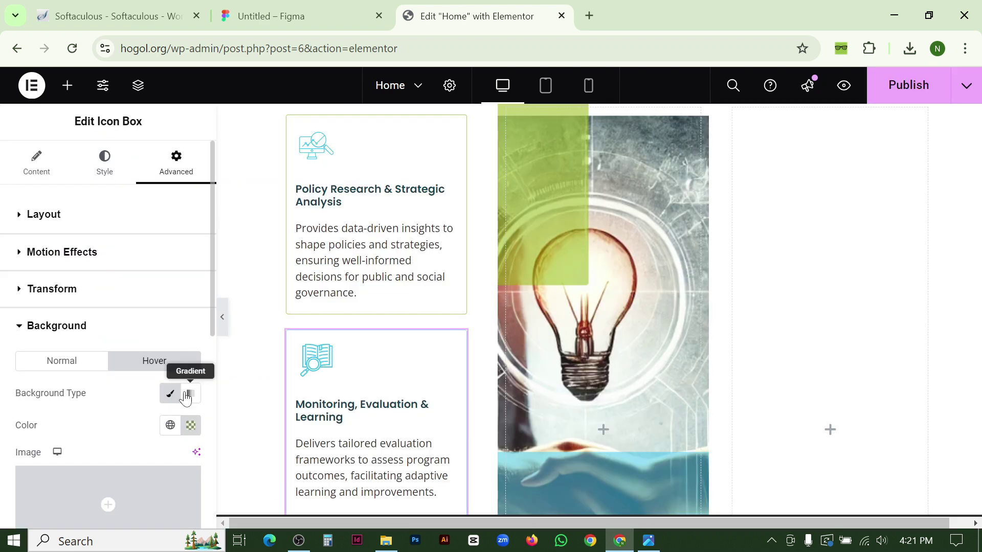
click(191, 429)
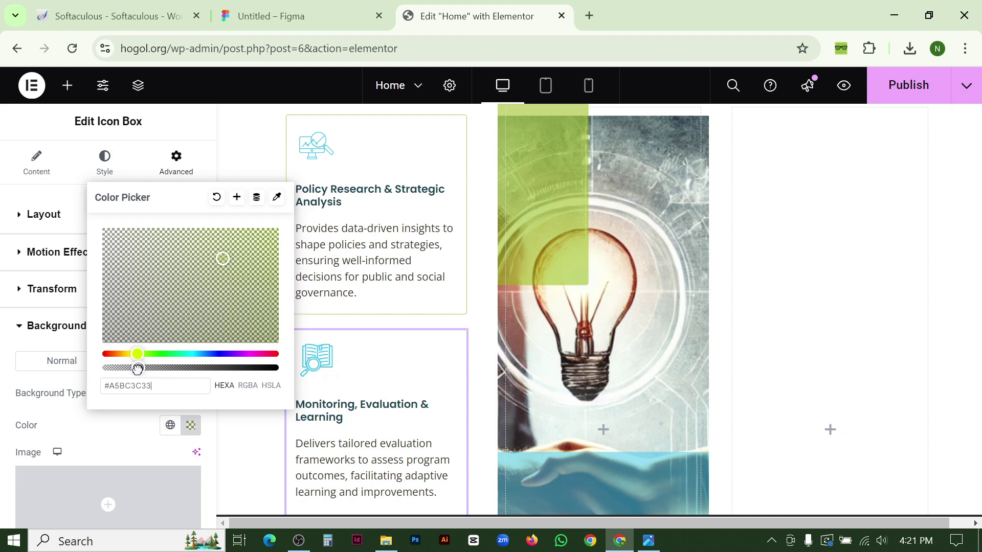
click(2, 365)
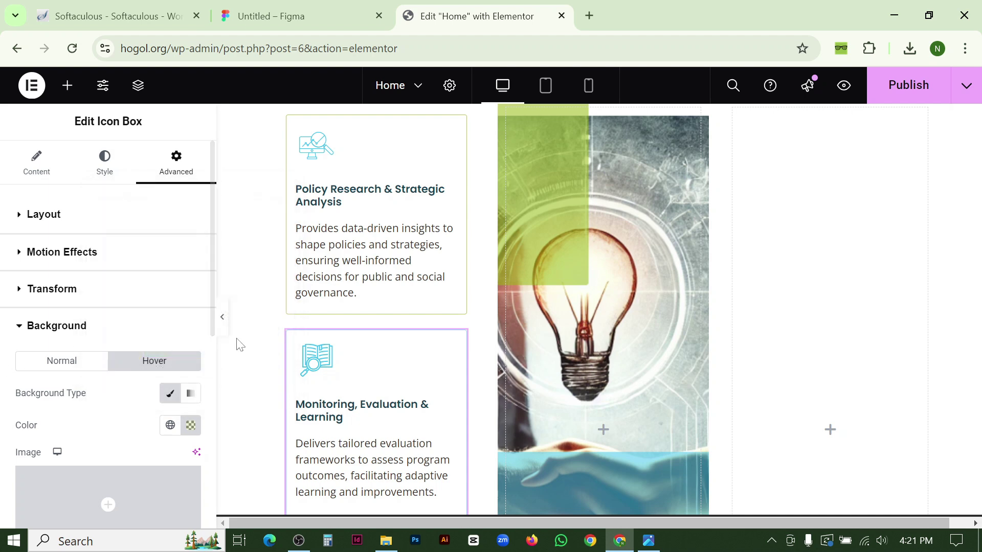
click(224, 323)
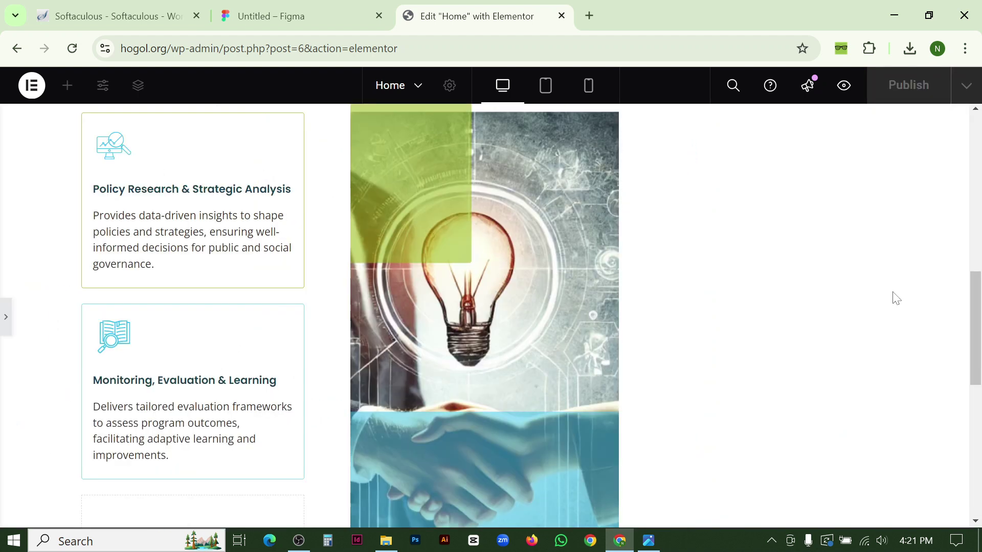
scroll(892, 293, up, 1)
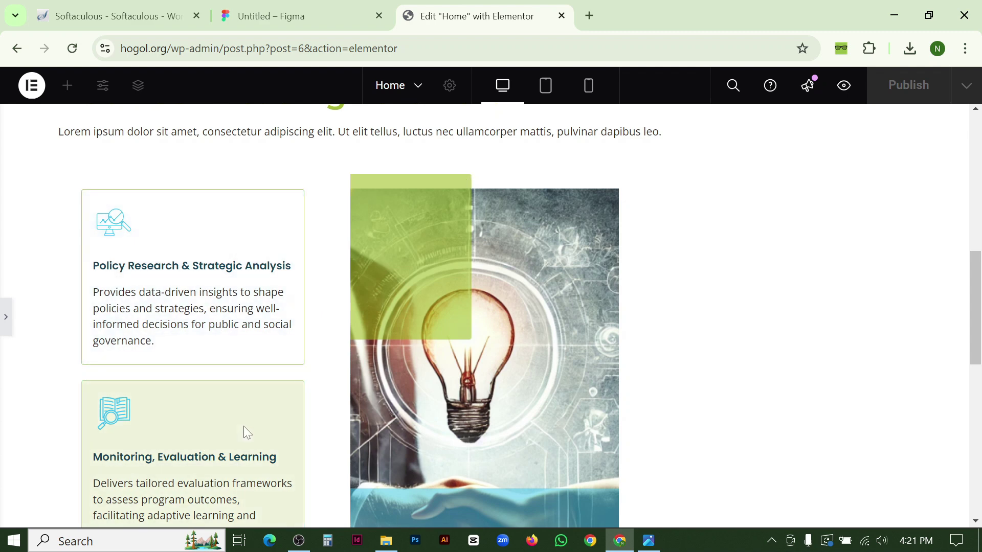
Duplicate the Monitoring, Evaluation & Learning icon box
click(5, 317)
scroll(480, 351, down, 2)
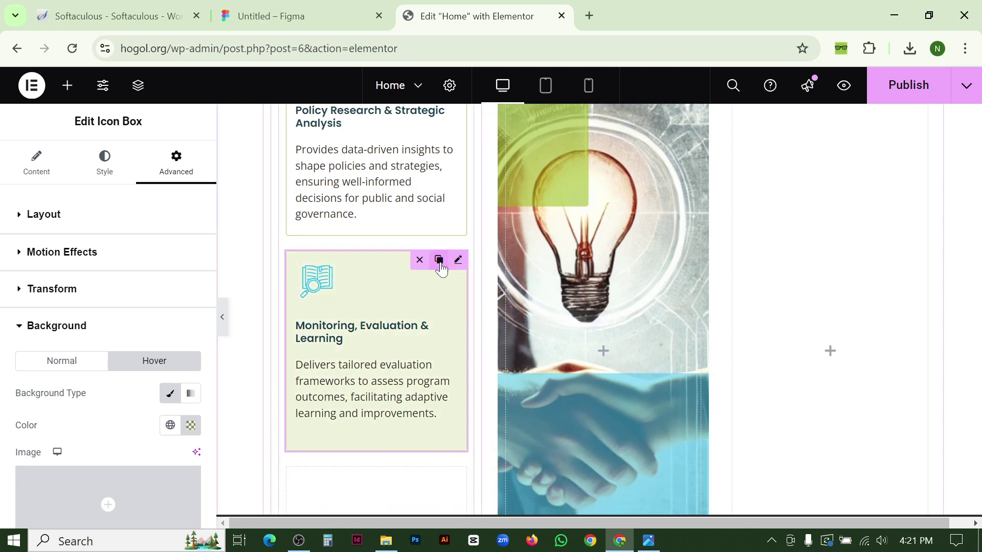
click(438, 260)
scroll(426, 349, up, 1)
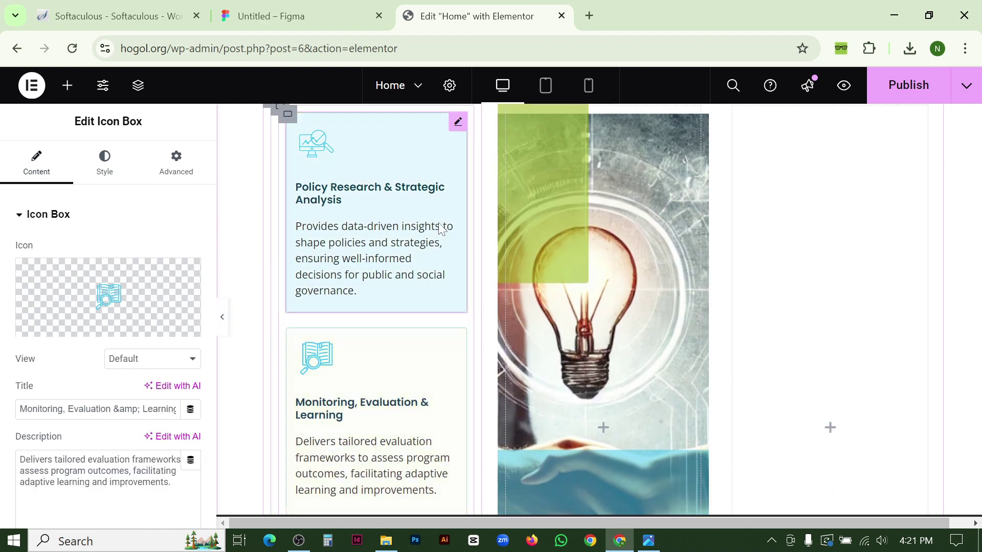
Copy the Policy Research card and paste its style onto the duplicate Monitoring card
click(459, 123)
right_click(460, 123)
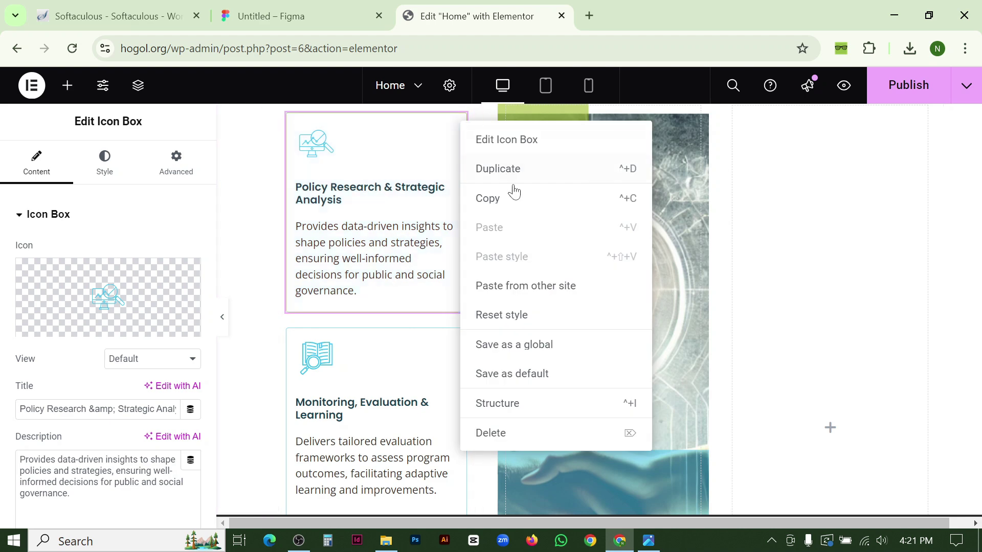
click(510, 195)
scroll(428, 357, down, 3)
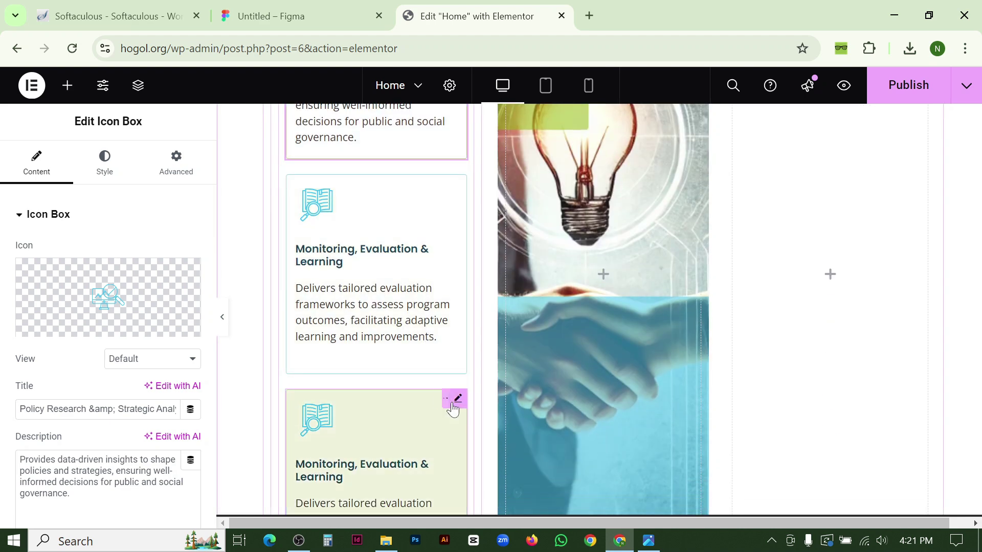
click(458, 399)
right_click(458, 399)
click(491, 342)
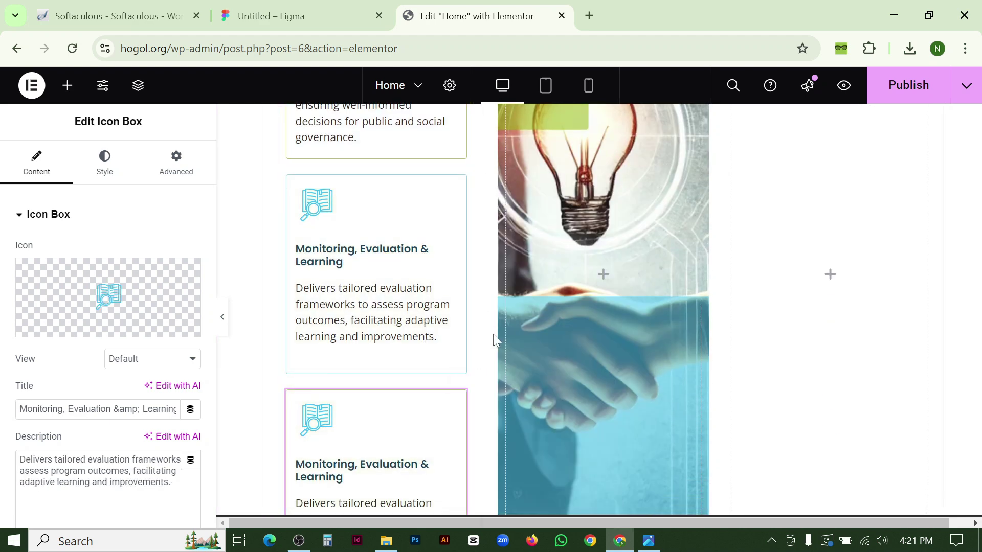
Preview the page without the editor panel, then return to editing
click(225, 322)
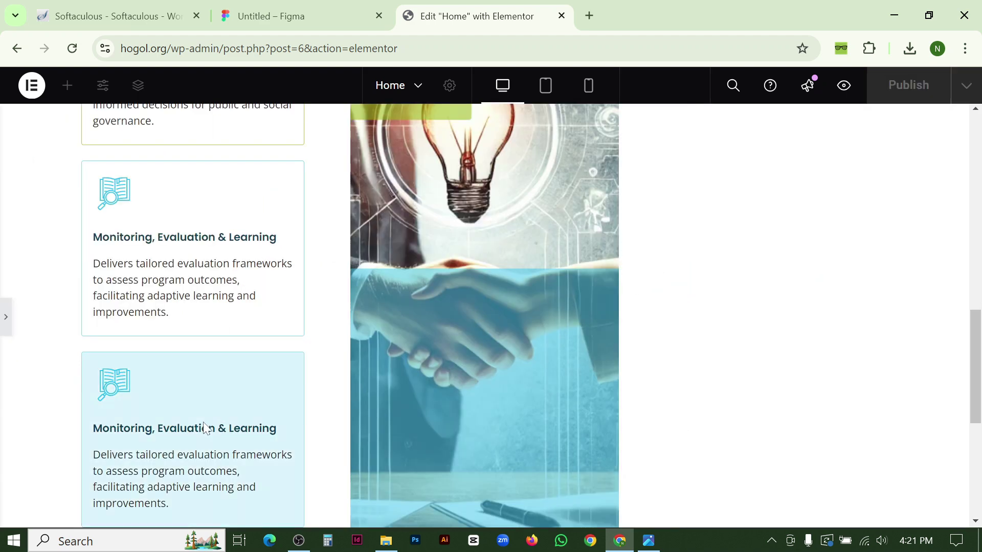
scroll(741, 266, down, 1)
scroll(489, 310, up, 1)
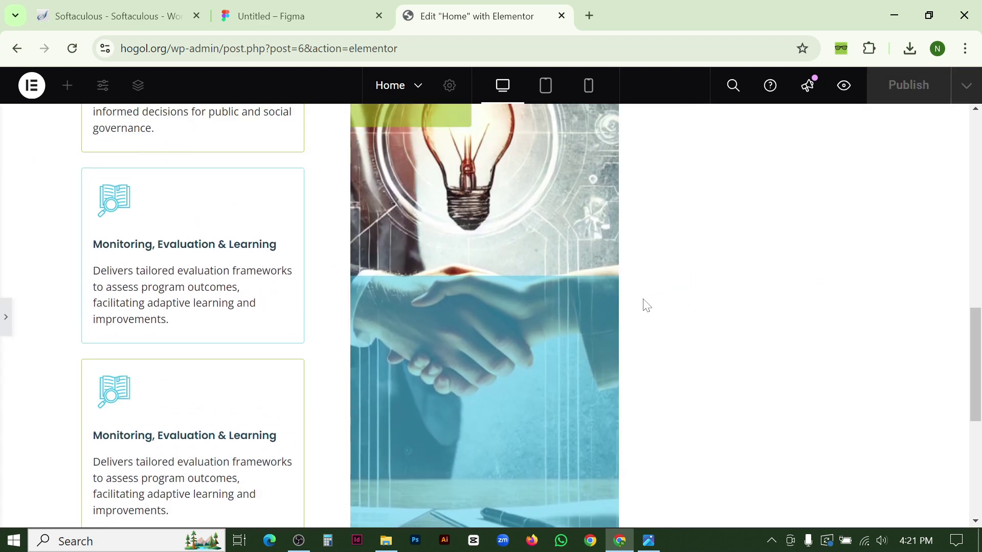
scroll(642, 305, up, 3)
scroll(642, 305, down, 3)
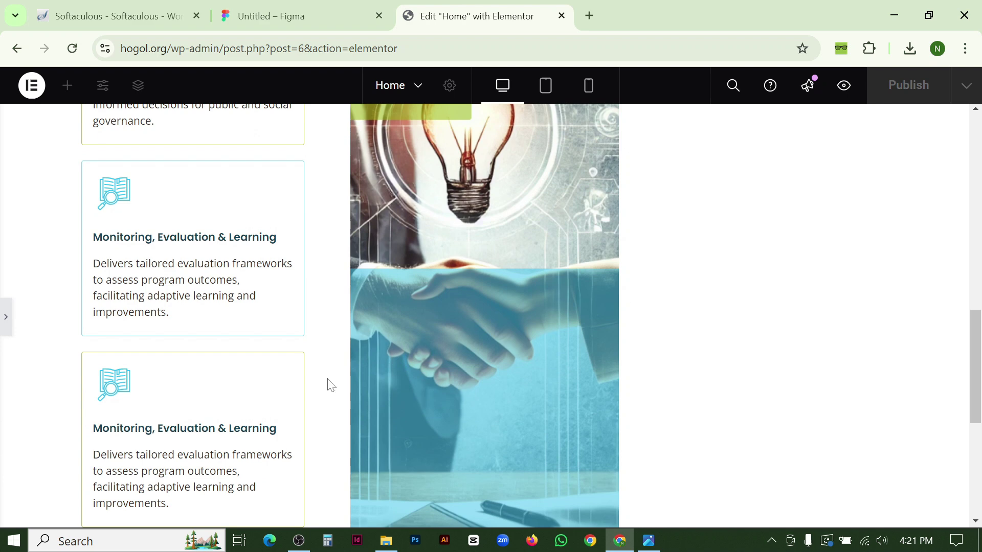
scroll(471, 250, up, 2)
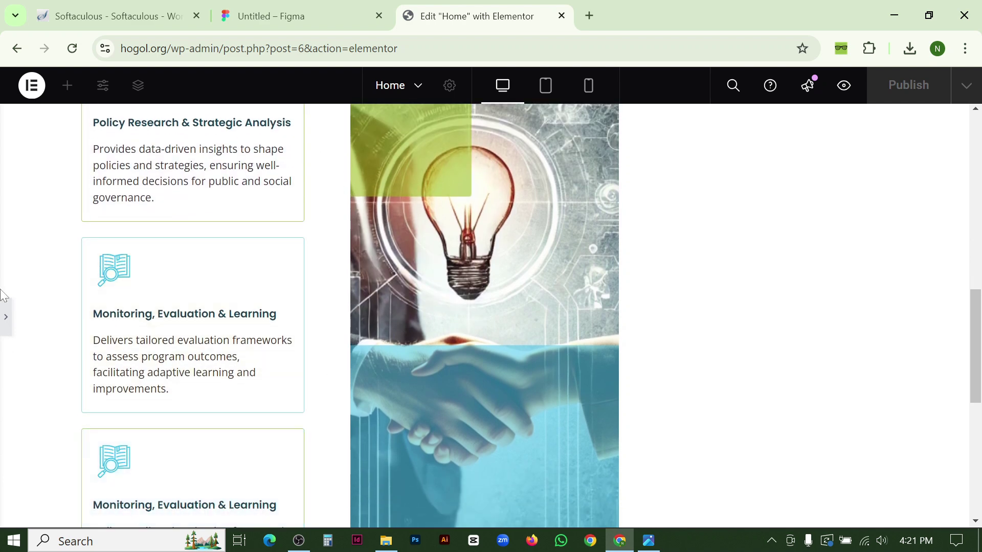
click(7, 319)
In Figma, deselect Frame 18 and zoom out to view the cards around the lightbulb image
click(248, 12)
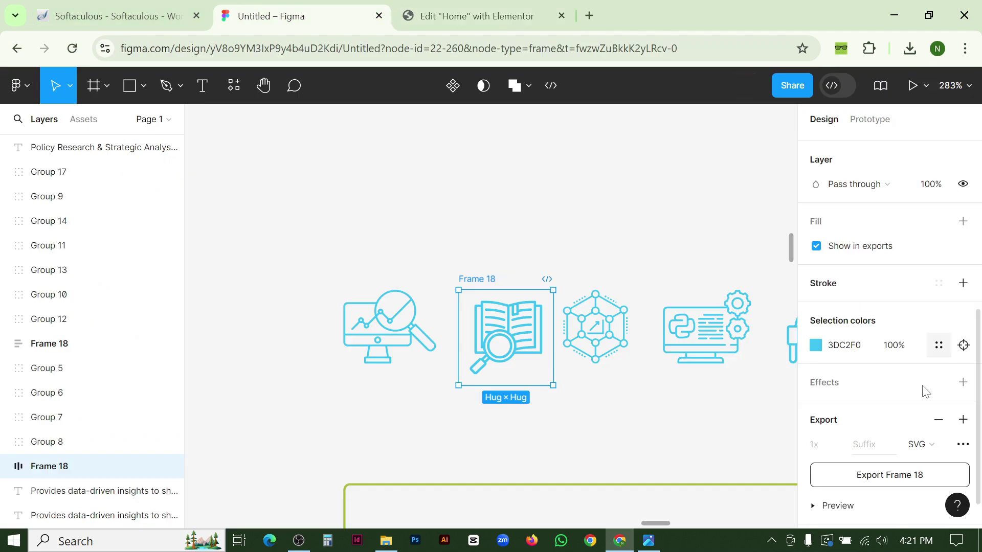
click(639, 223)
scroll(639, 219, down, 3)
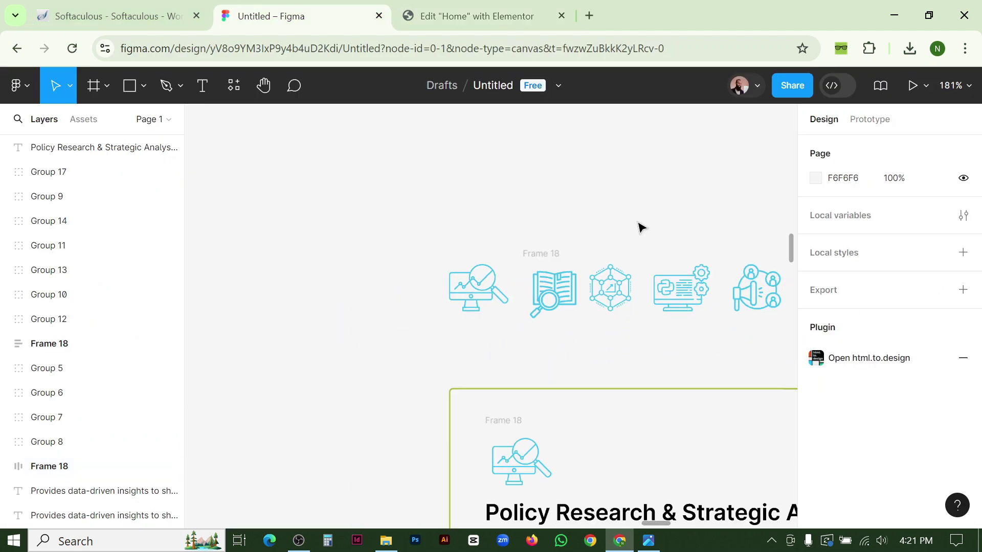
scroll(558, 218, down, 2)
scroll(609, 236, down, 2)
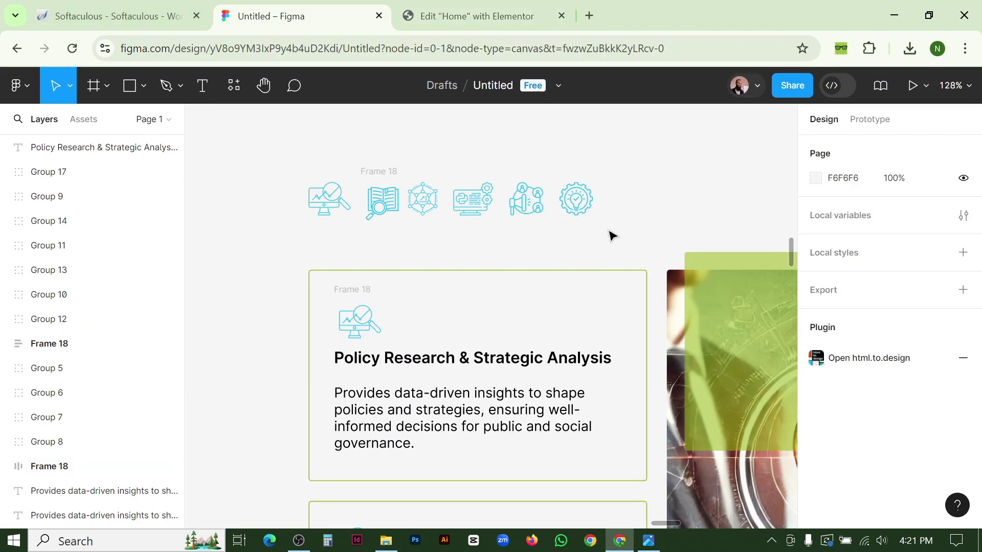
scroll(611, 235, down, 4)
scroll(537, 215, right, 3)
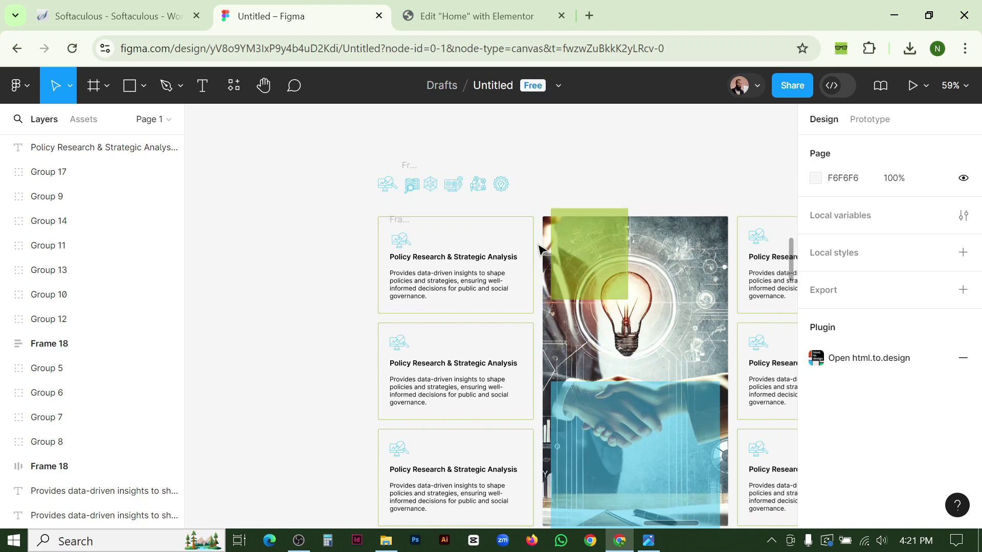
scroll(491, 213, up, 3)
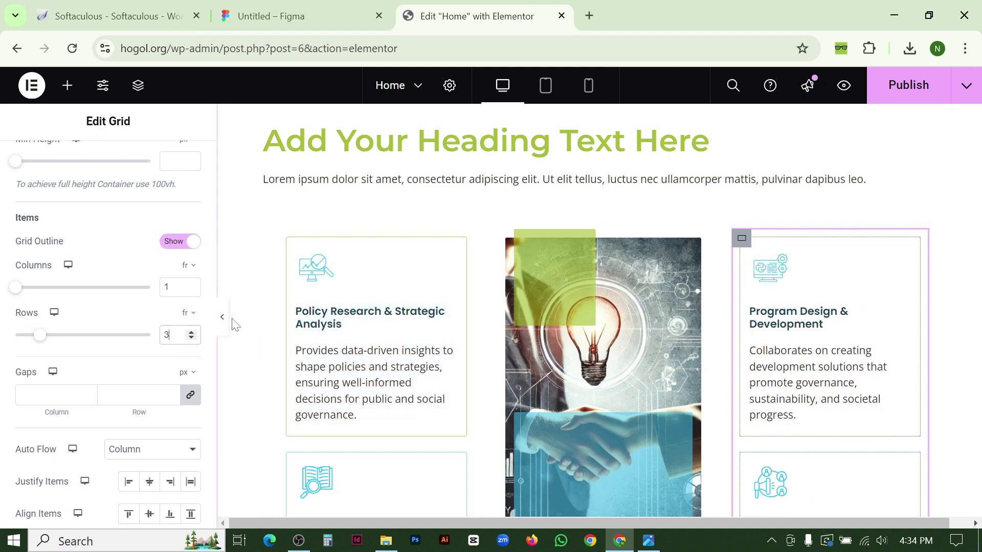
Preview the section, then select the middle column's container and its lightbulb image
click(222, 317)
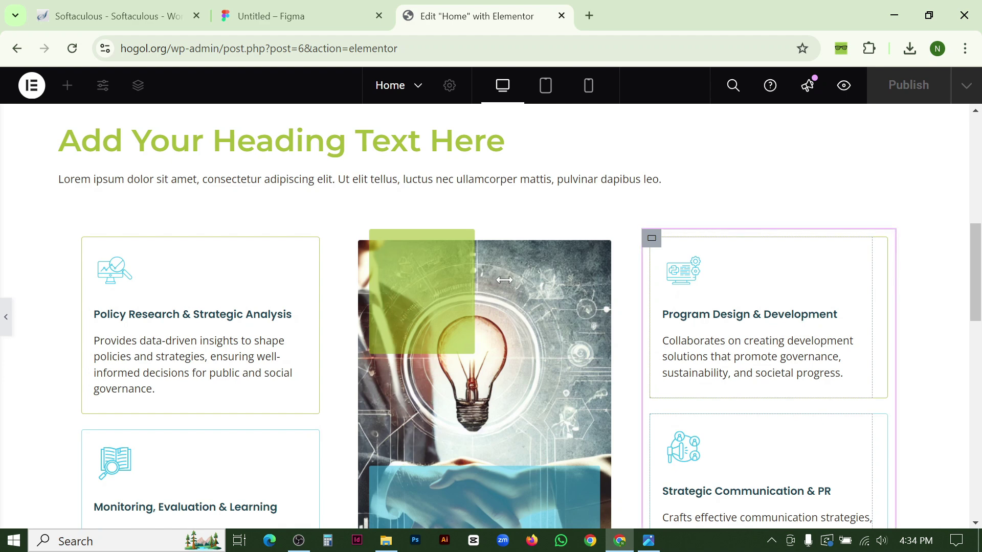
click(532, 264)
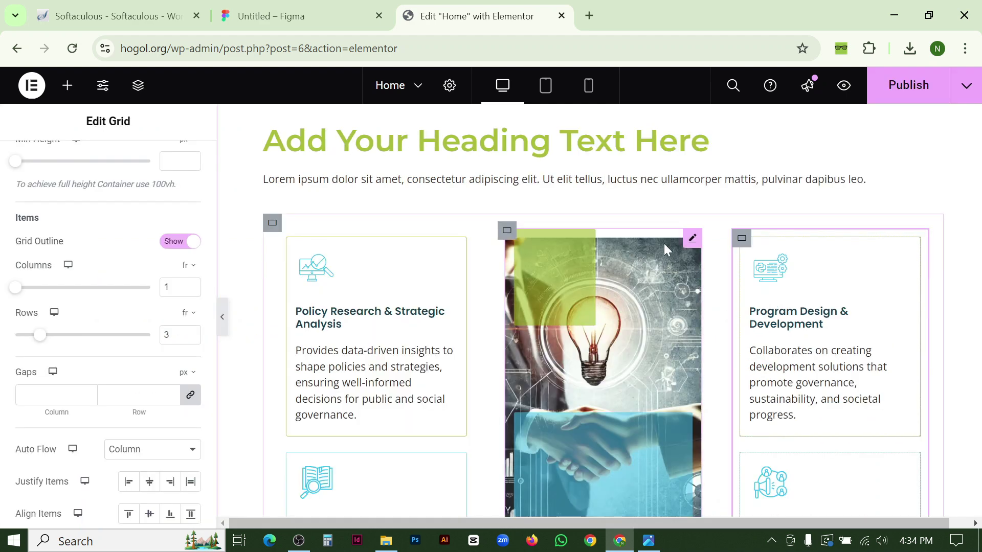
click(508, 232)
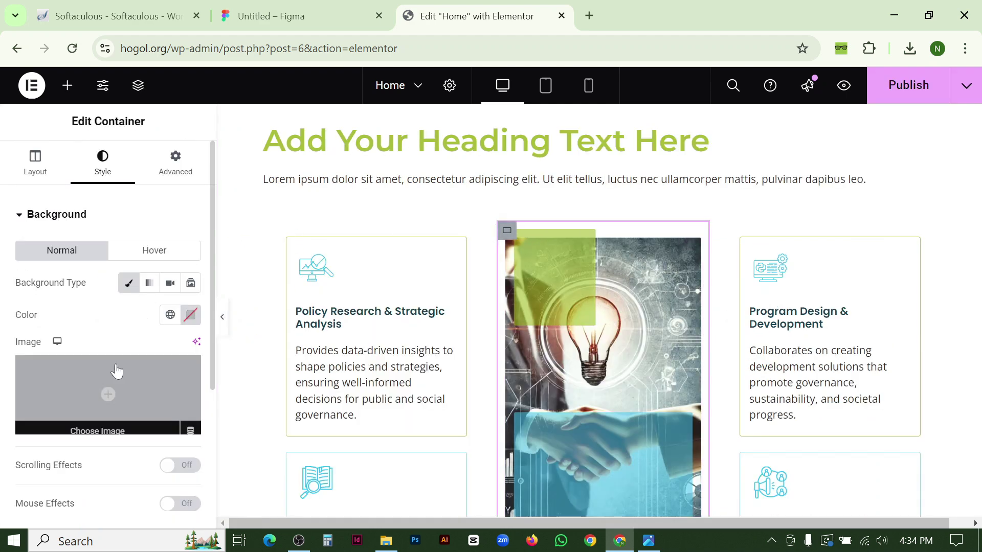
click(688, 237)
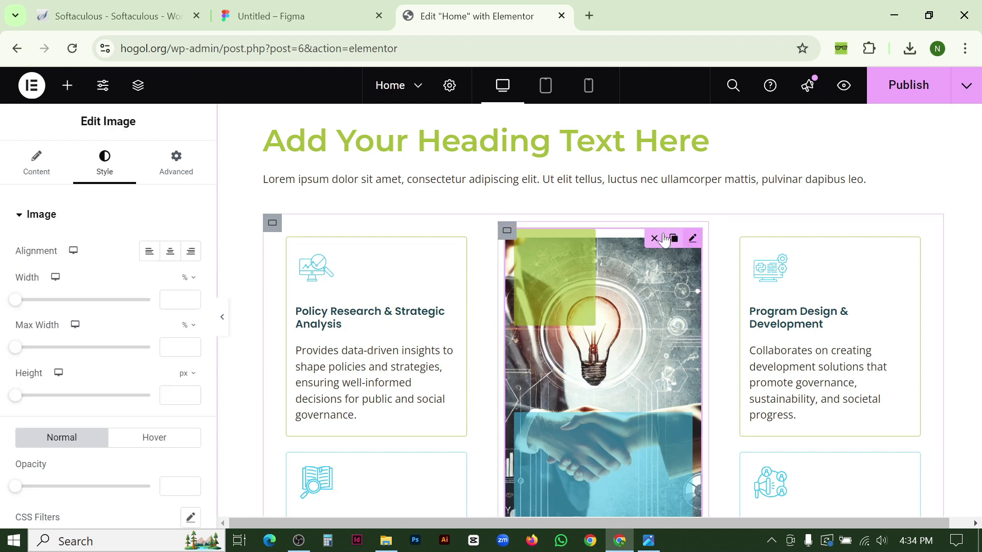
Show the Elementor widgets list and scroll through it
click(67, 85)
scroll(85, 358, down, 2)
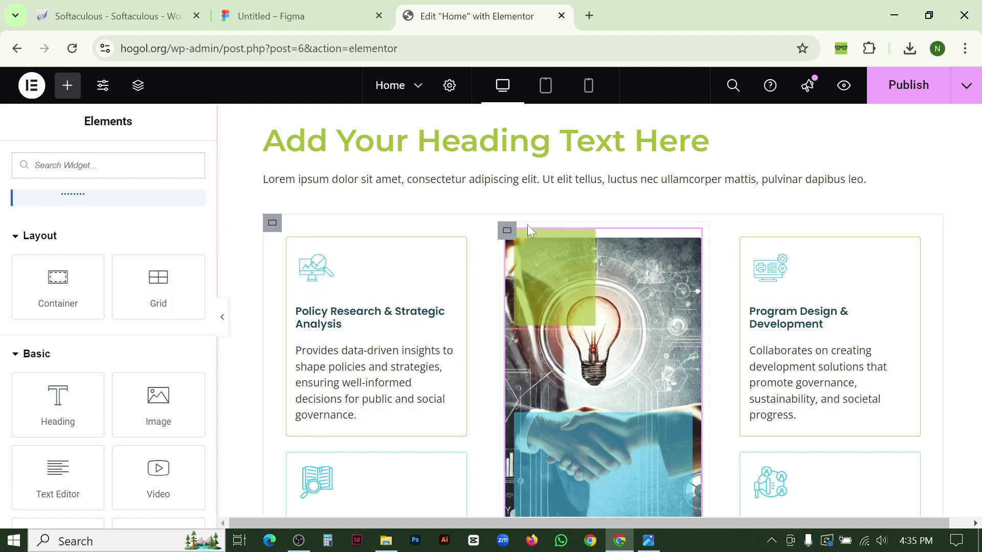
scroll(358, 241, up, 2)
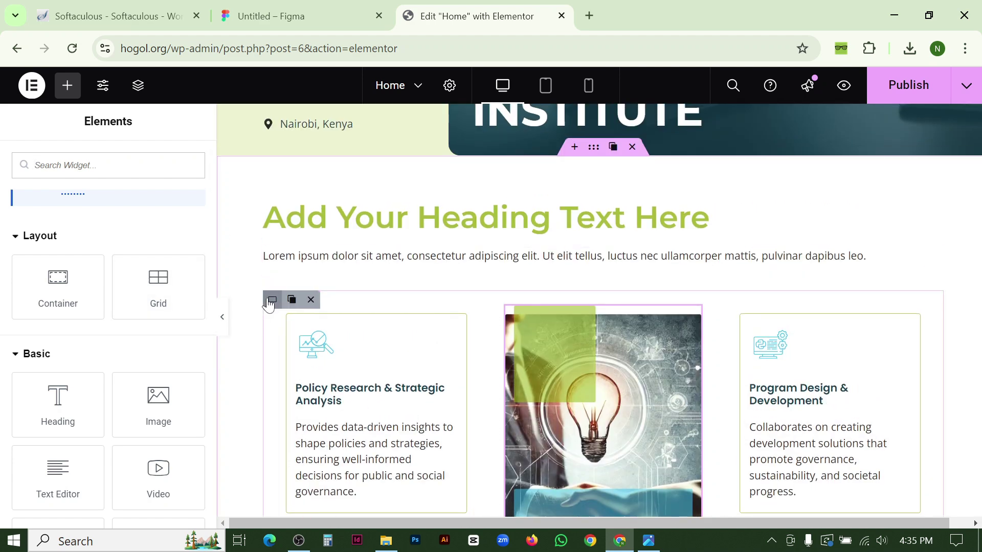
Set padding to 0 on all sides for the three-column section and its left column
click(271, 301)
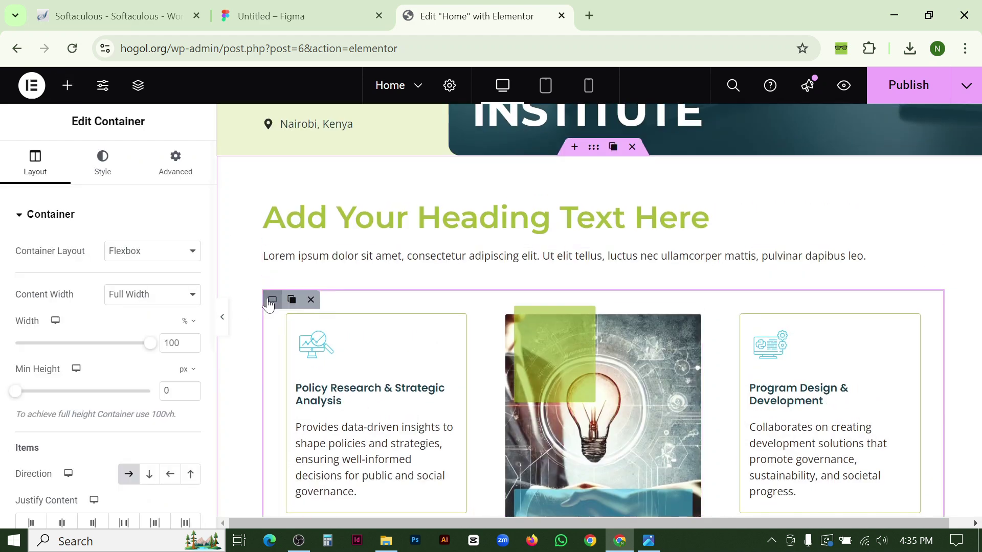
click(179, 176)
click(190, 328)
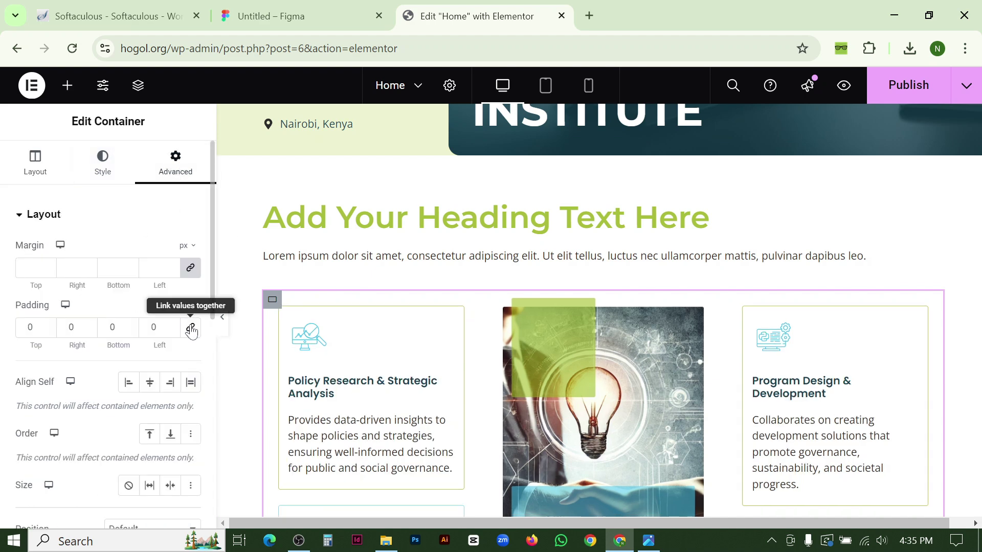
click(273, 300)
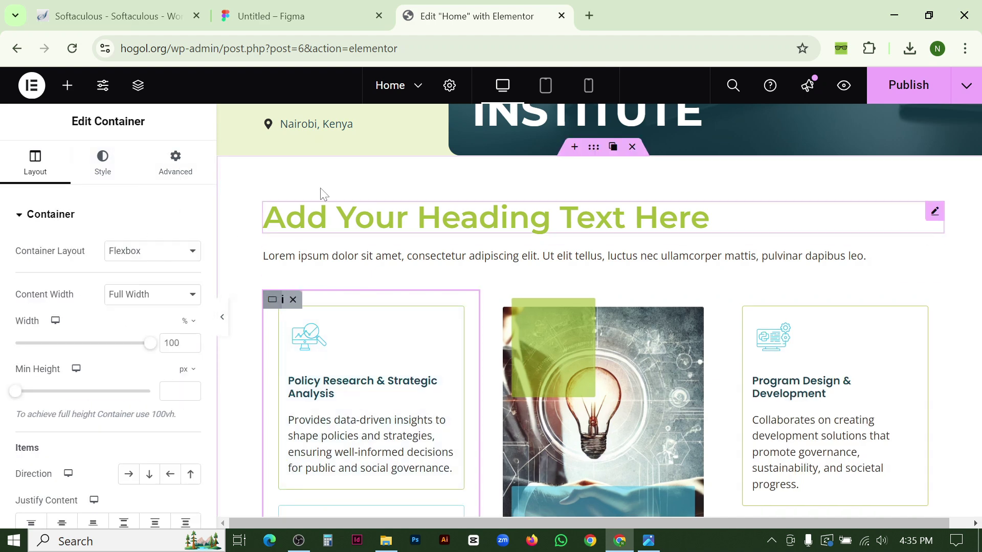
click(175, 167)
click(193, 329)
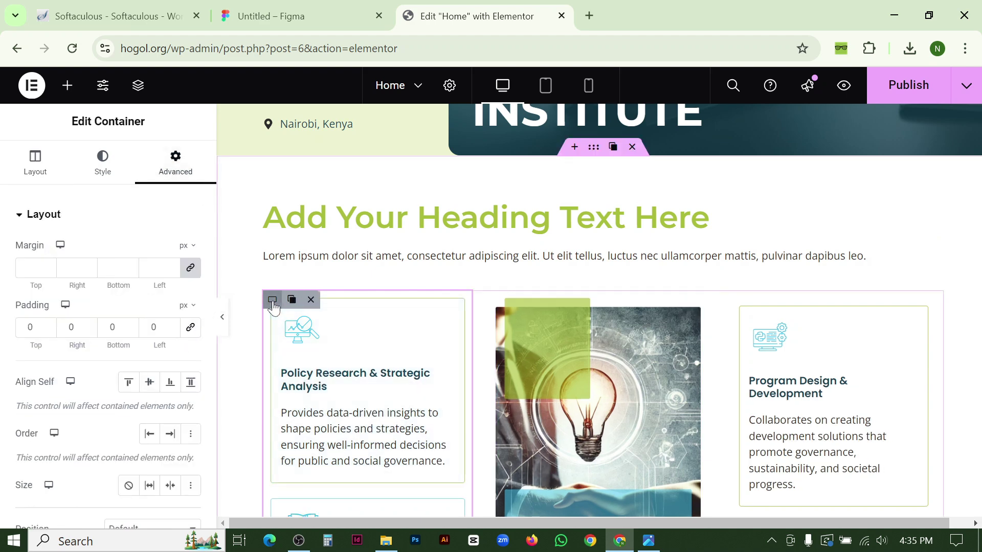
Select the left column's card grid in the Navigator and set its padding to 0
click(136, 86)
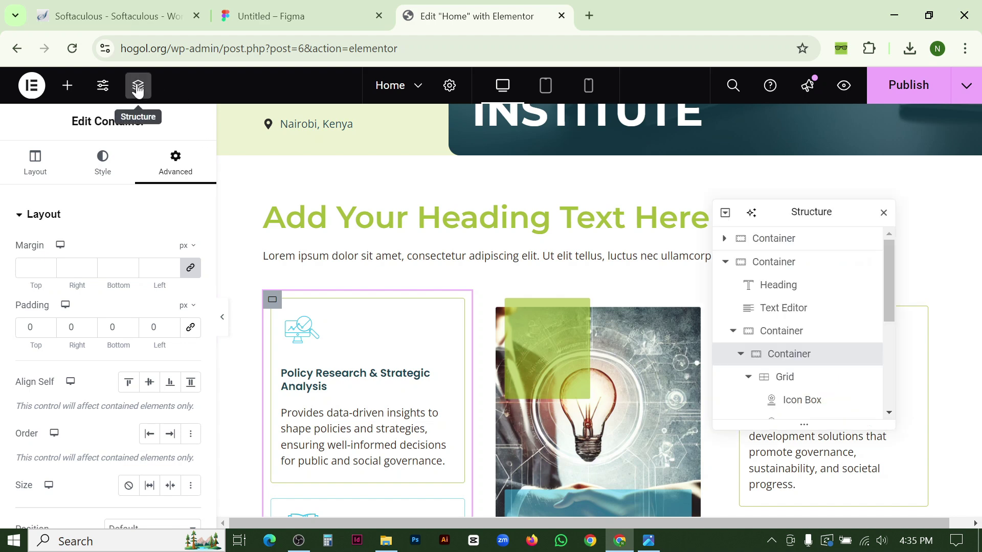
click(771, 333)
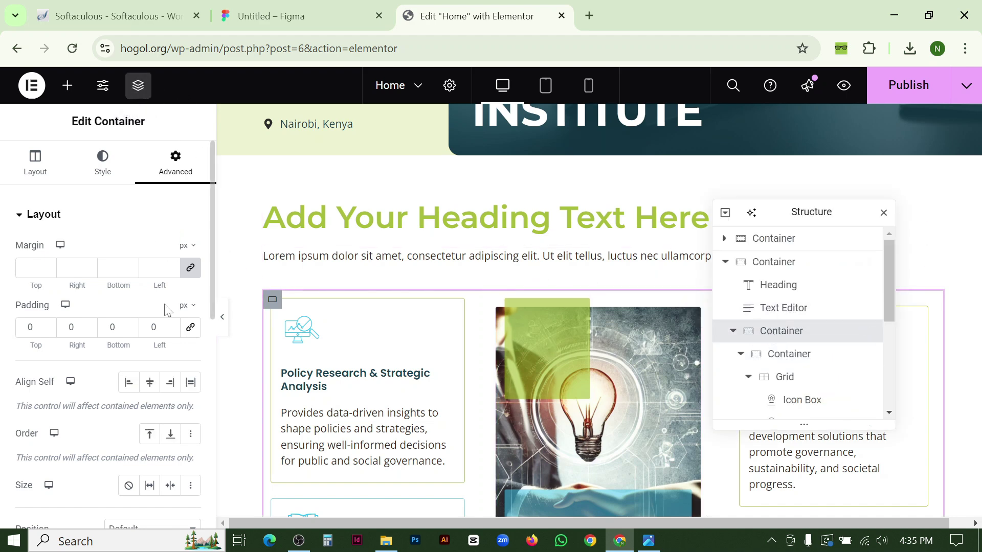
click(789, 355)
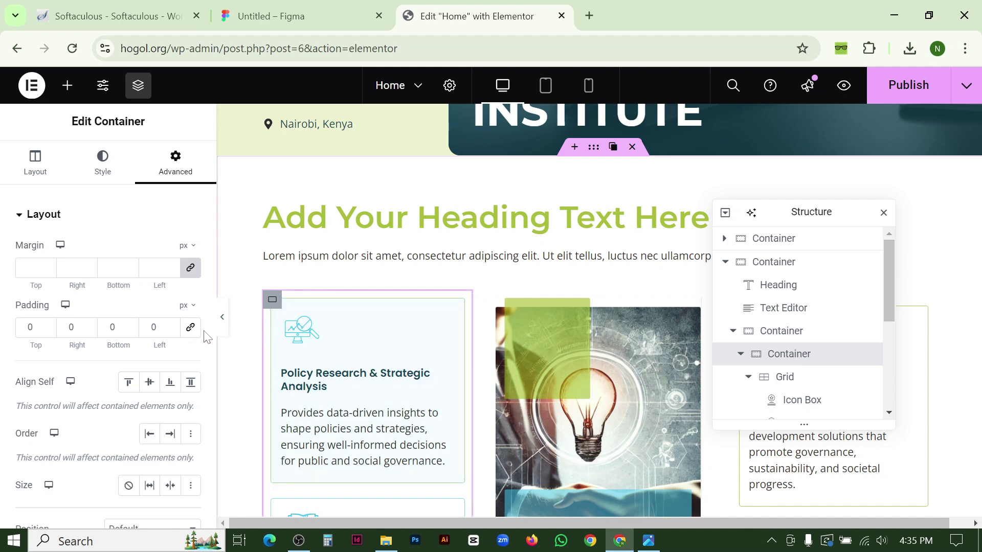
click(802, 383)
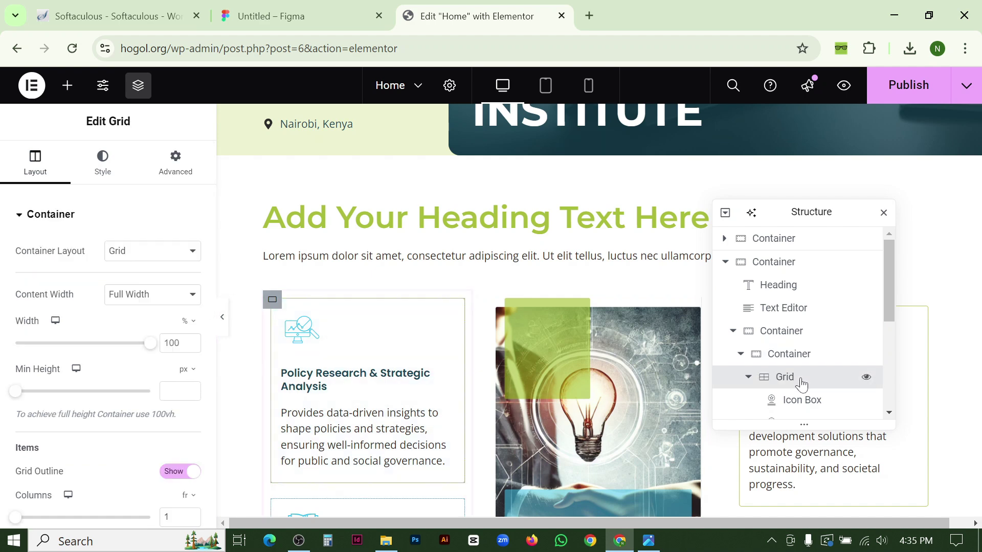
click(175, 165)
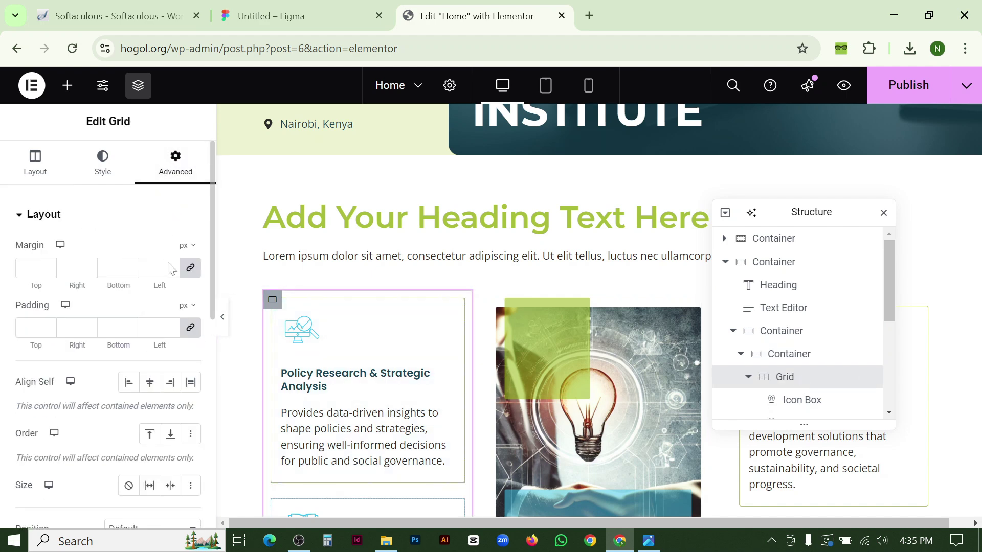
click(191, 328)
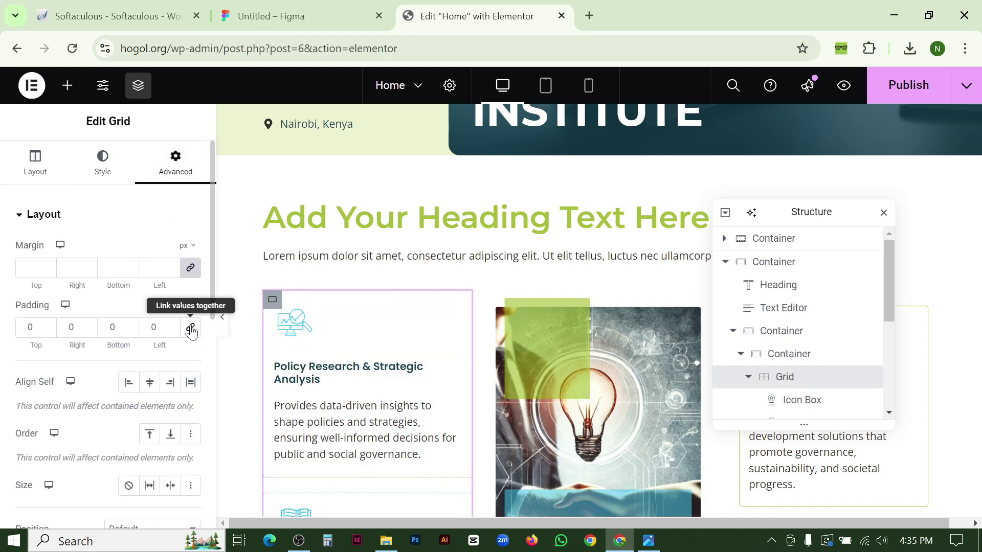
Preview the section with service cards flanking the lightbulb image
click(223, 325)
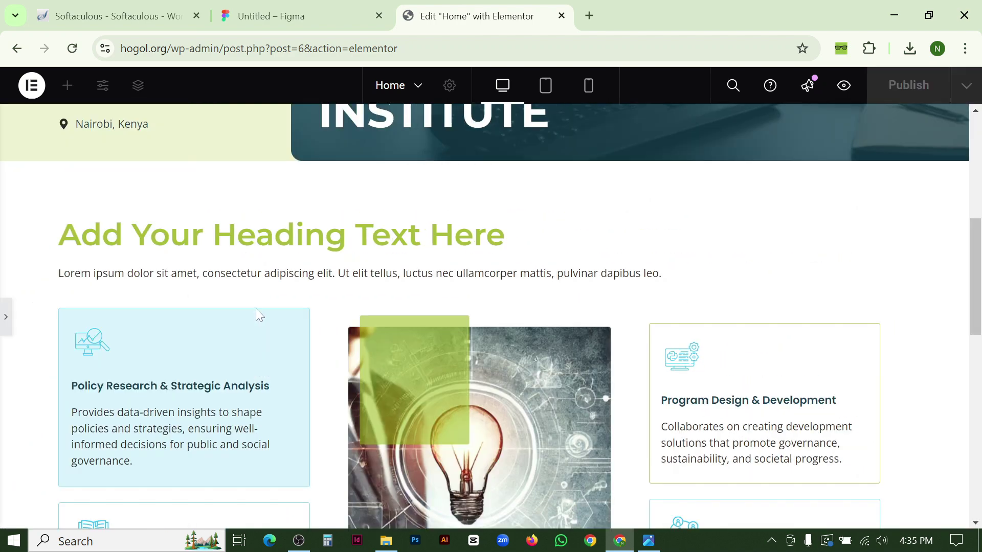
scroll(389, 256, down, 3)
scroll(389, 256, down, 6)
scroll(389, 256, up, 9)
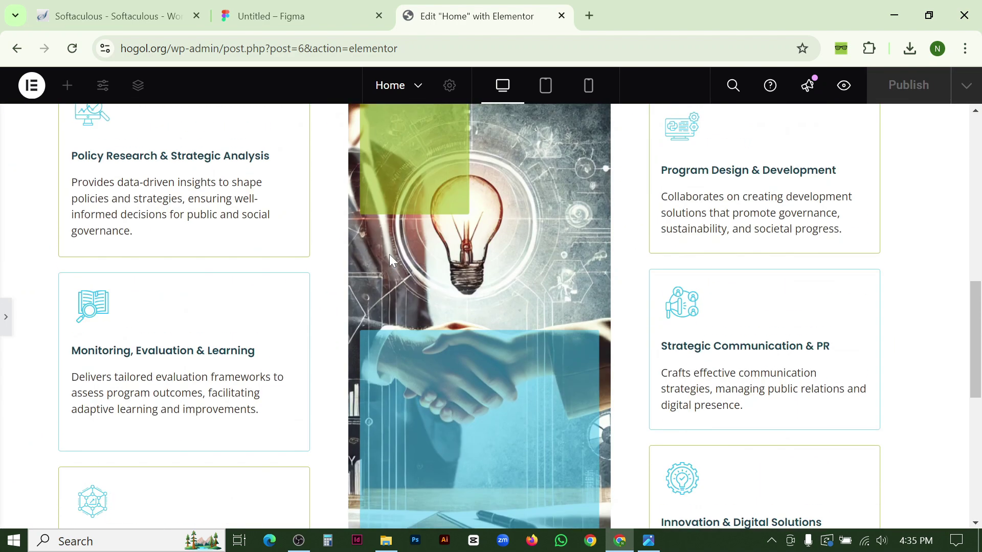
Find the right column's container in the Navigator and clear its padding
click(3, 317)
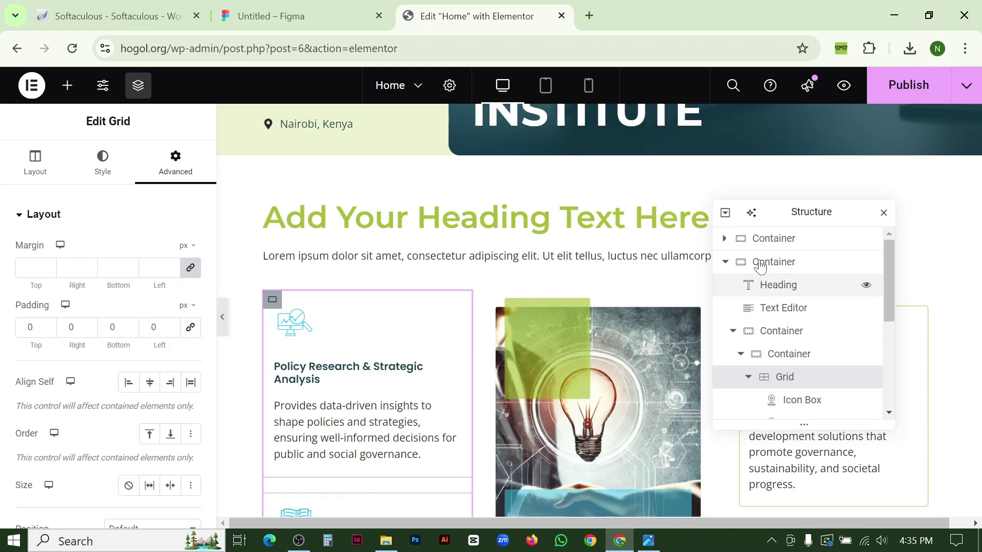
drag(870, 214, 688, 189)
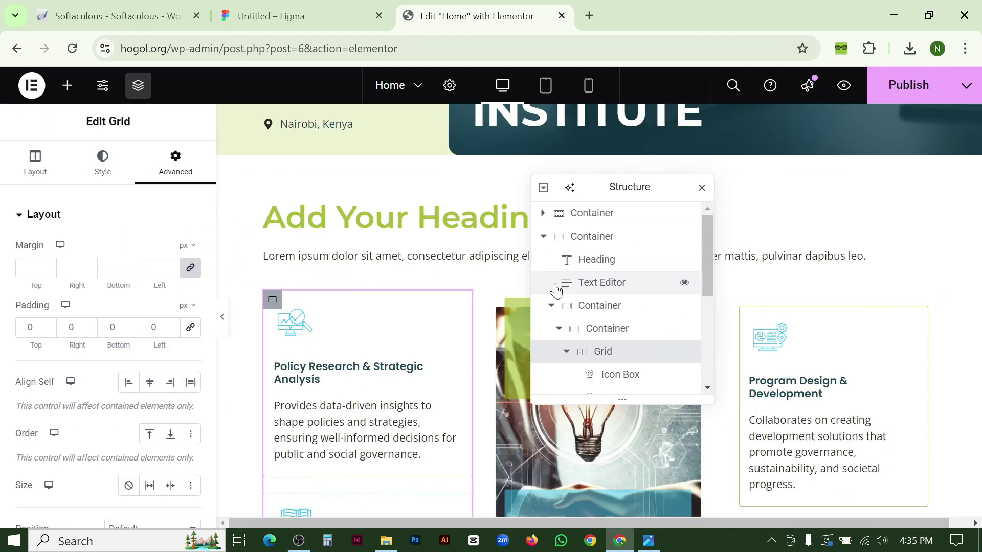
click(544, 236)
click(583, 241)
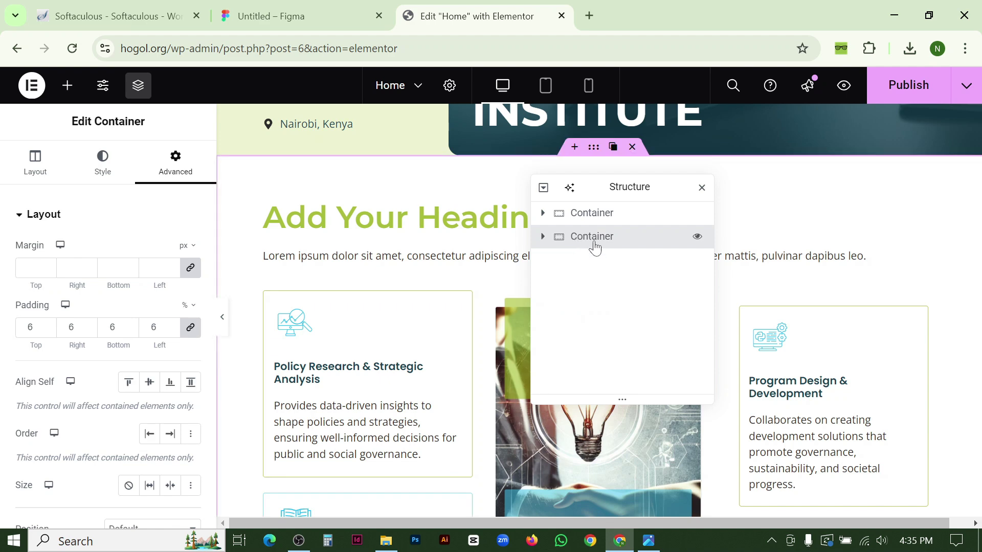
click(544, 237)
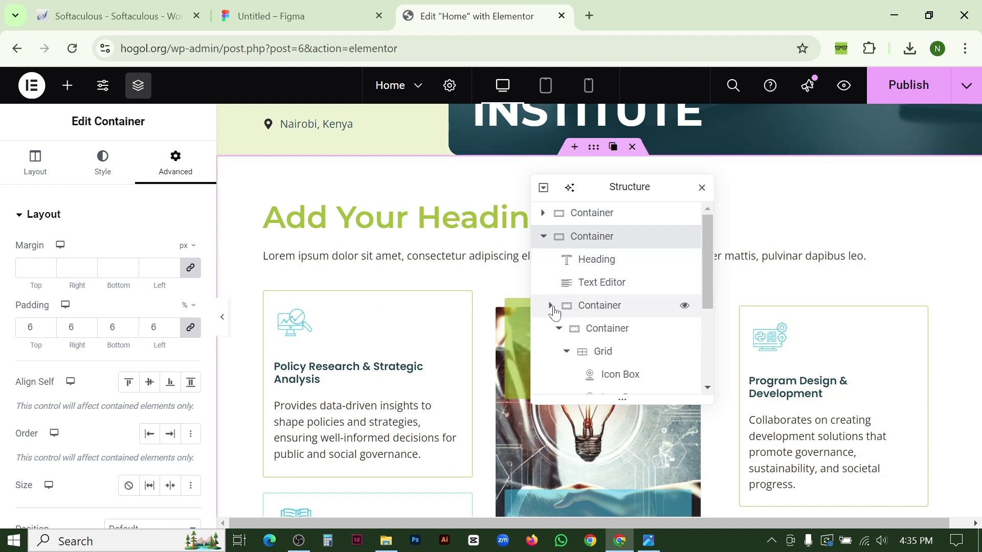
click(552, 305)
click(596, 305)
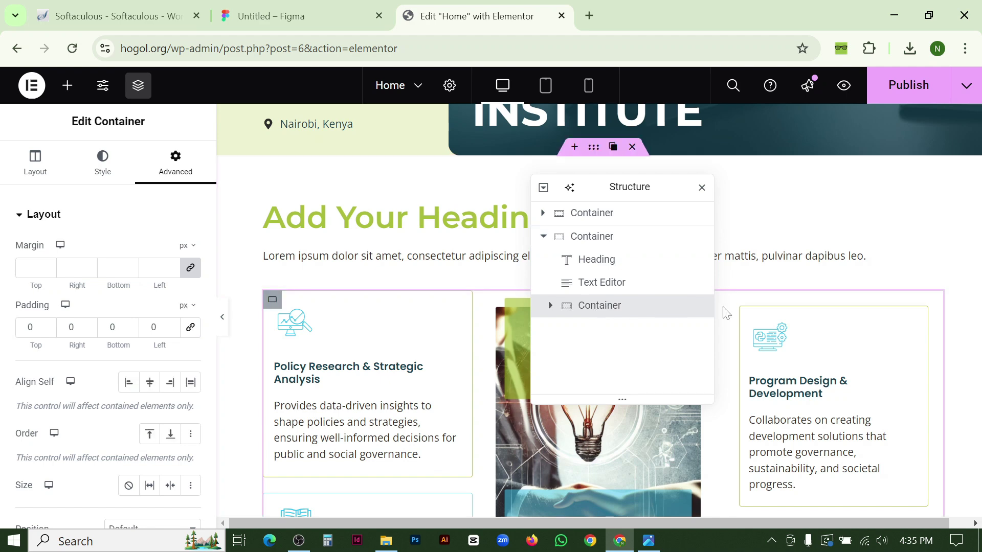
drag(658, 188, 477, 179)
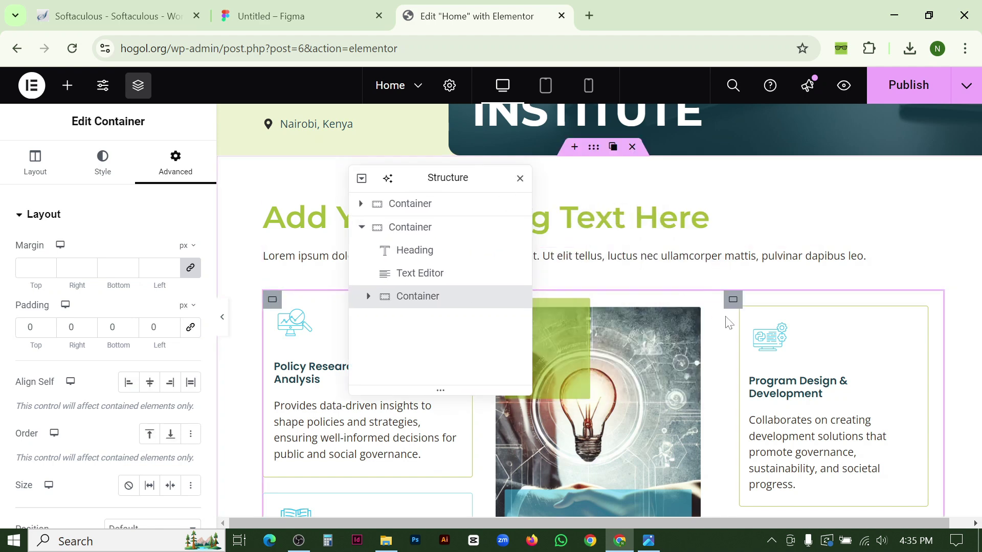
click(730, 311)
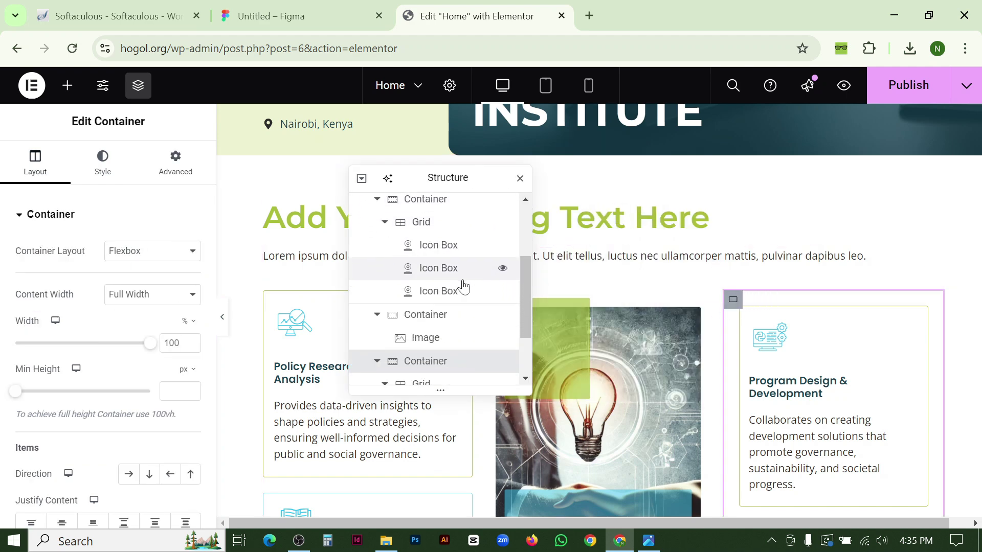
click(176, 162)
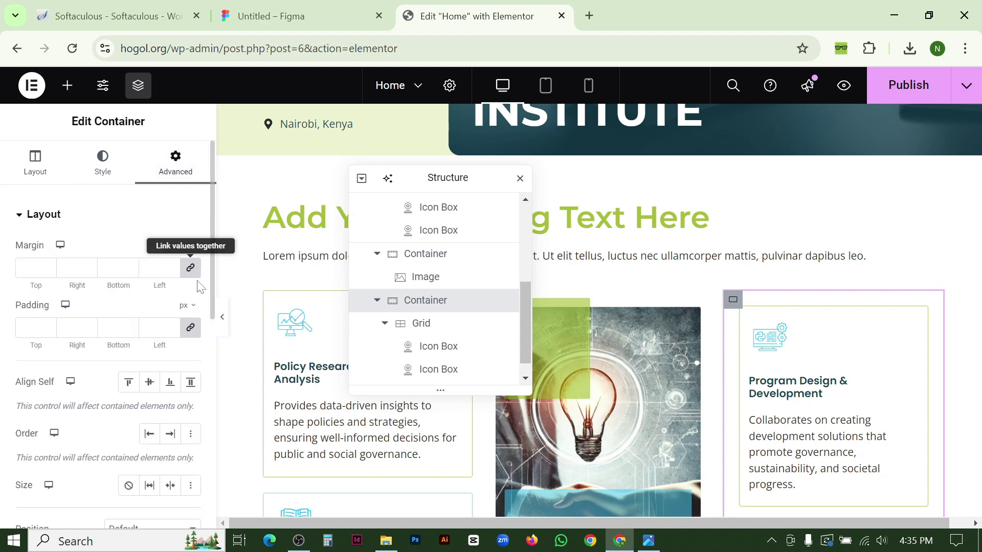
click(192, 326)
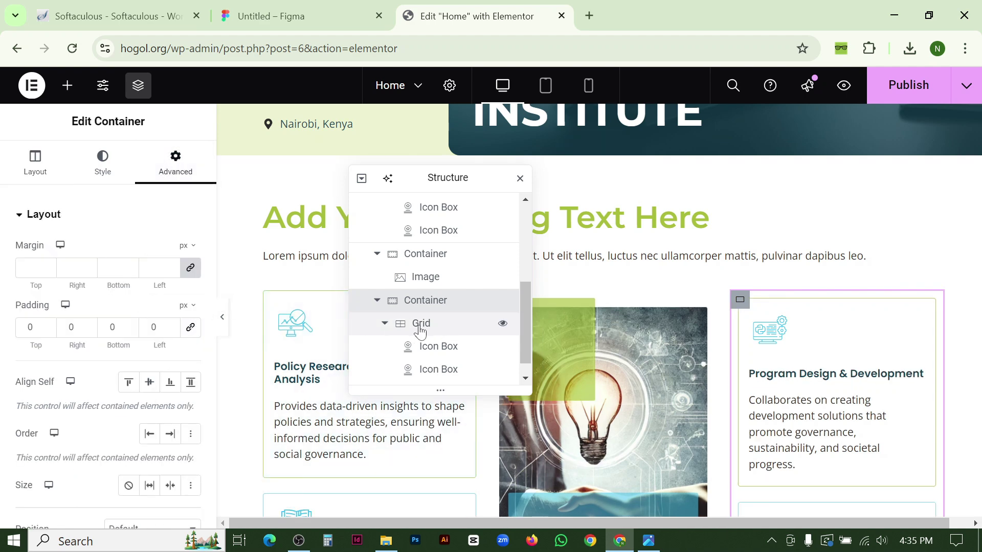
Set the right column's card grid padding to 0 and preview the page
click(385, 324)
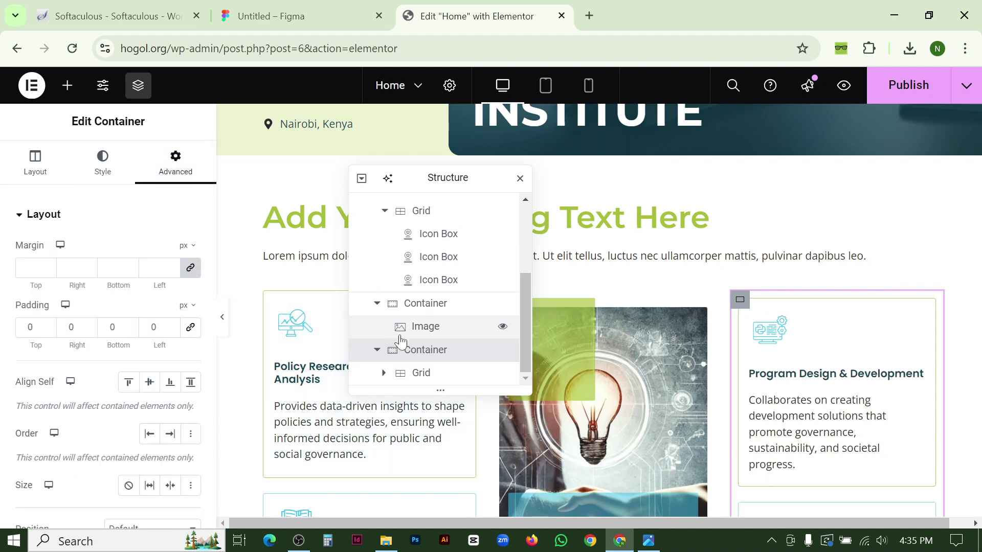
click(422, 373)
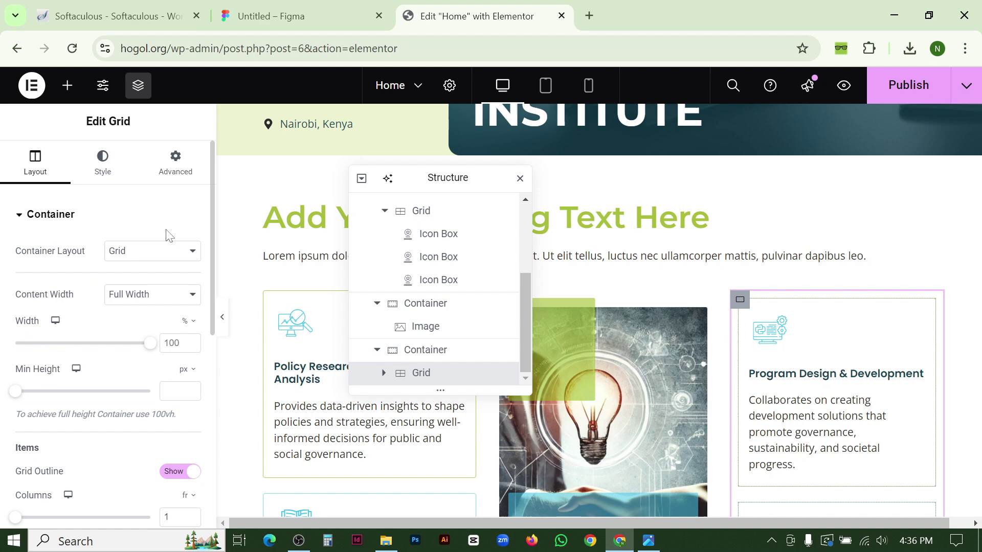
click(177, 168)
click(190, 327)
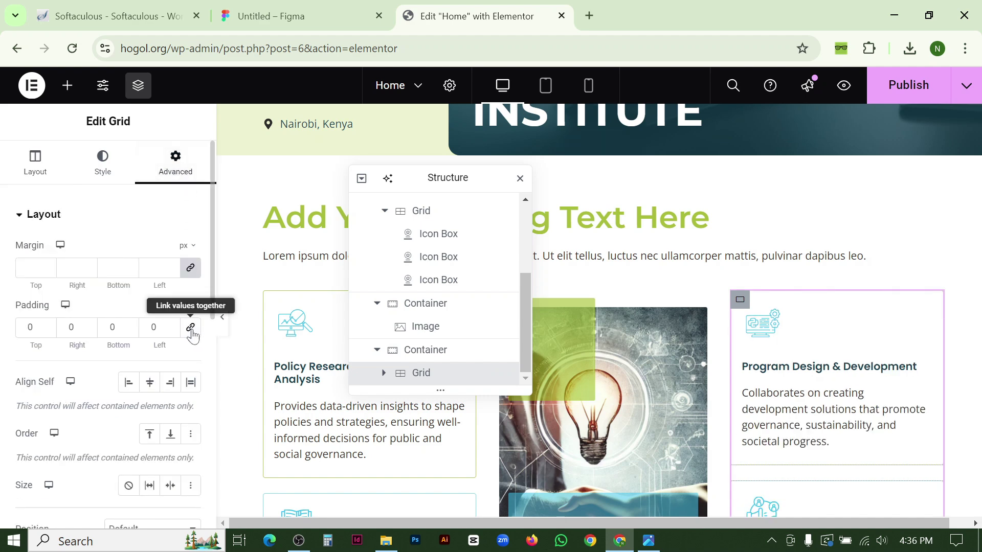
click(222, 317)
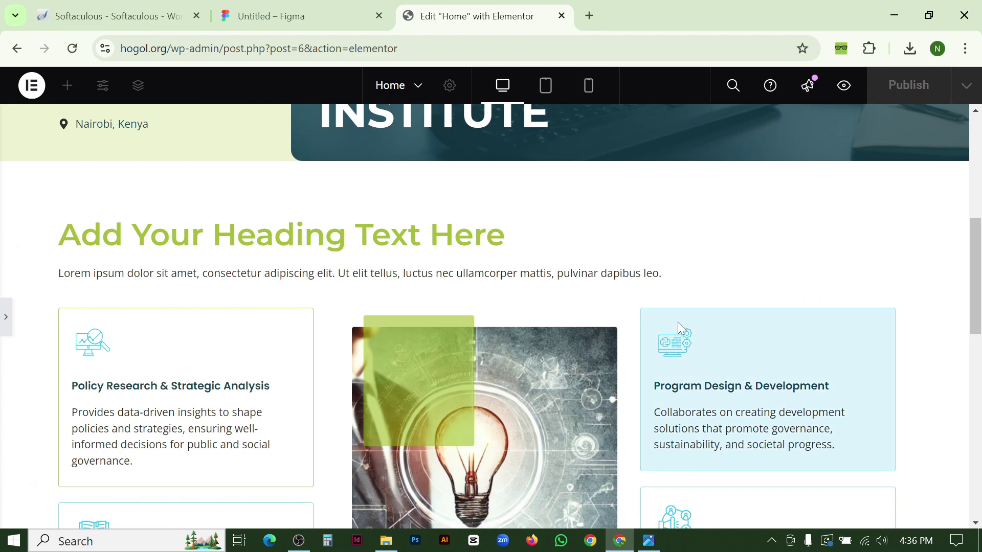
scroll(677, 322, down, 1)
scroll(507, 299, down, 5)
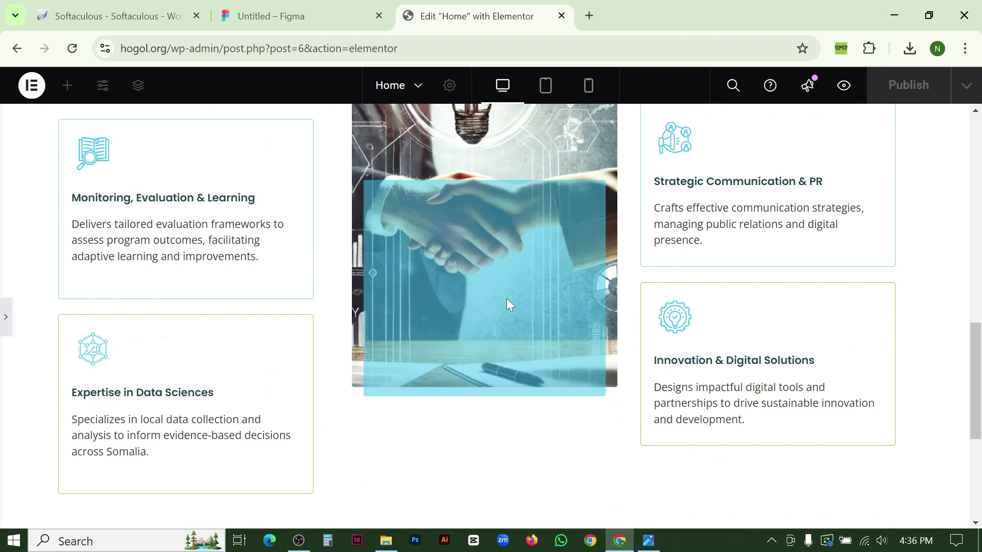
Check hover tints: light blue on Policy Research and Program Design, faint green on Monitoring
scroll(535, 346, up, 7)
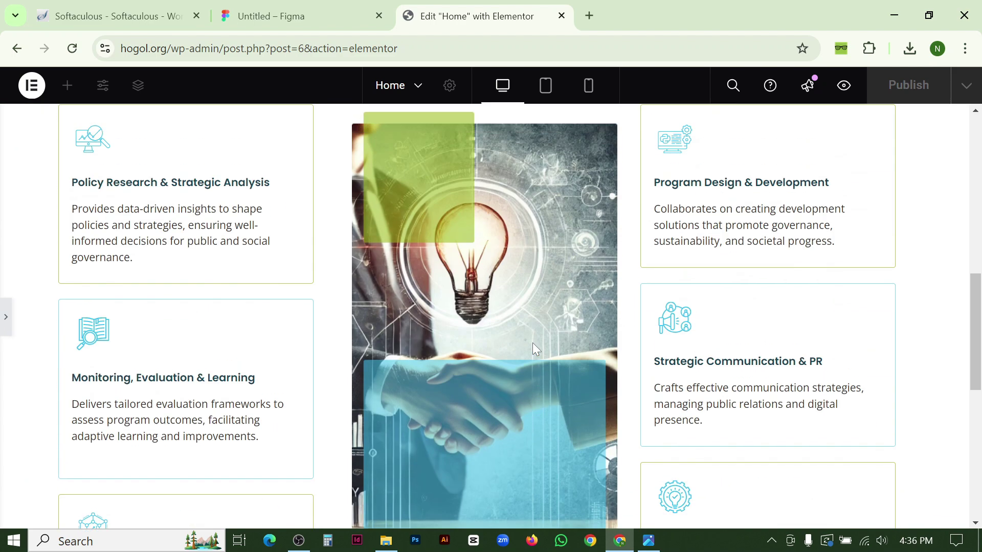
scroll(516, 337, down, 2)
scroll(503, 409, down, 3)
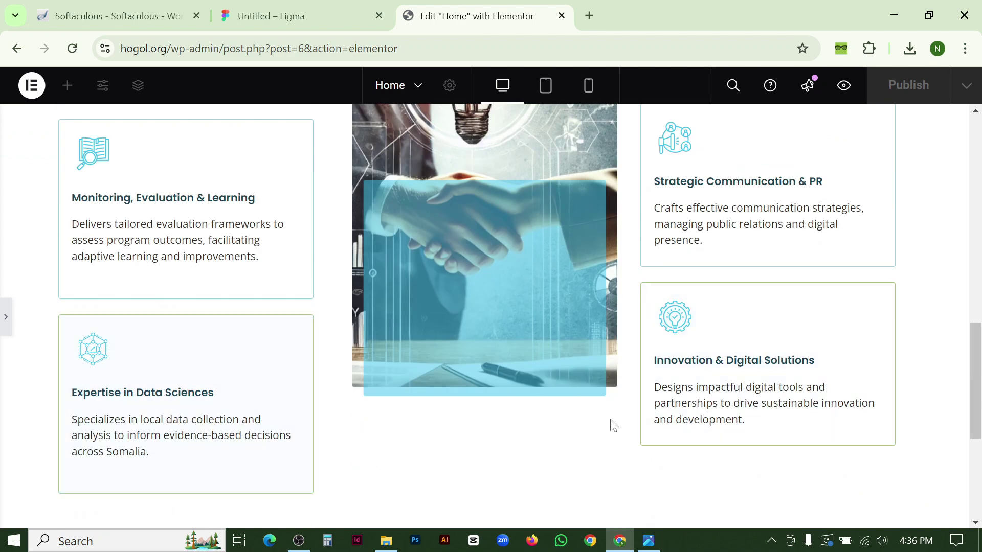
scroll(642, 399, up, 5)
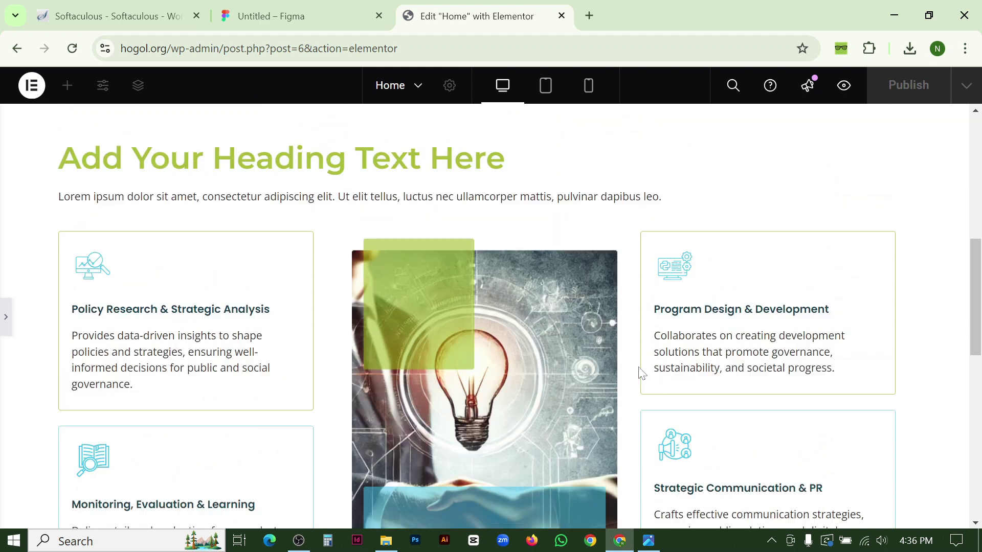
scroll(643, 374, down, 1)
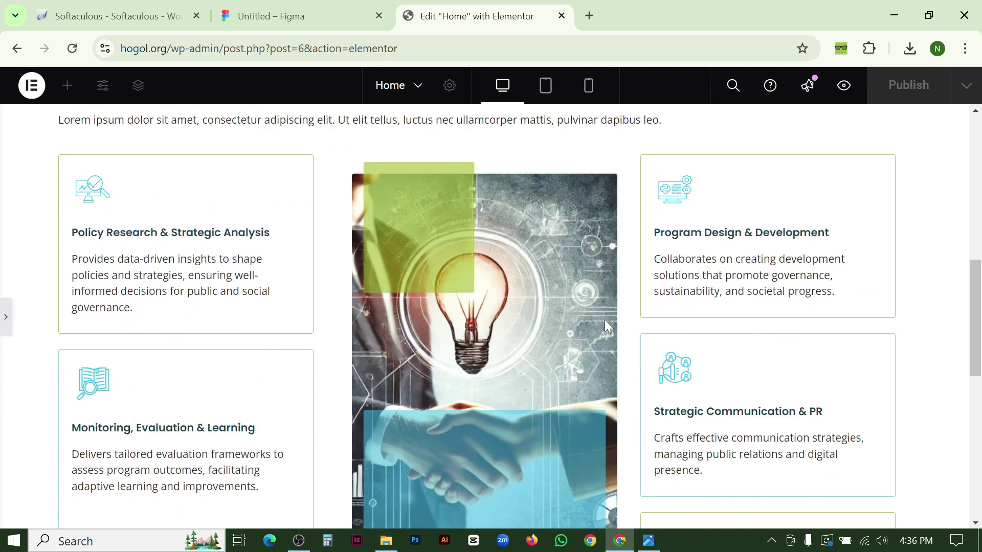
scroll(194, 340, down, 3)
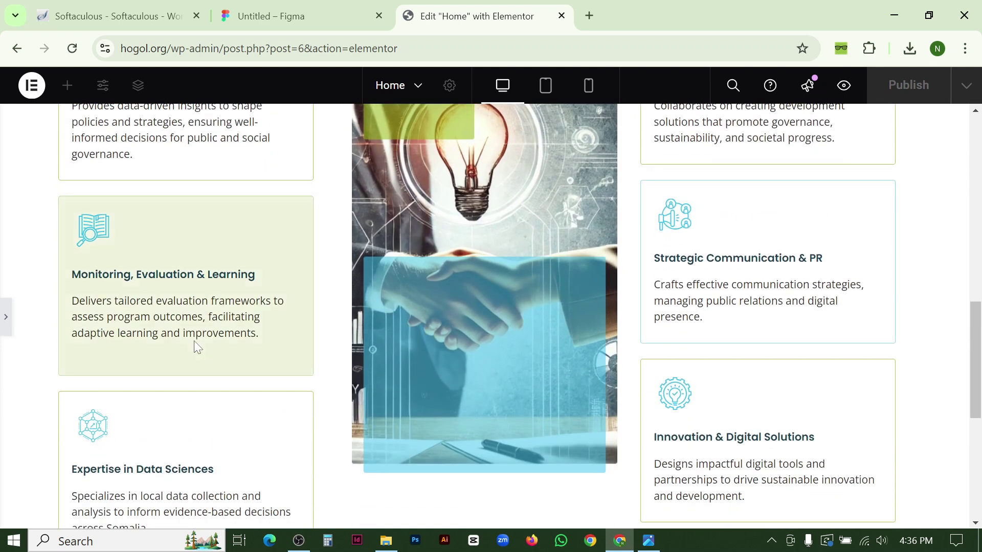
scroll(687, 398, down, 3)
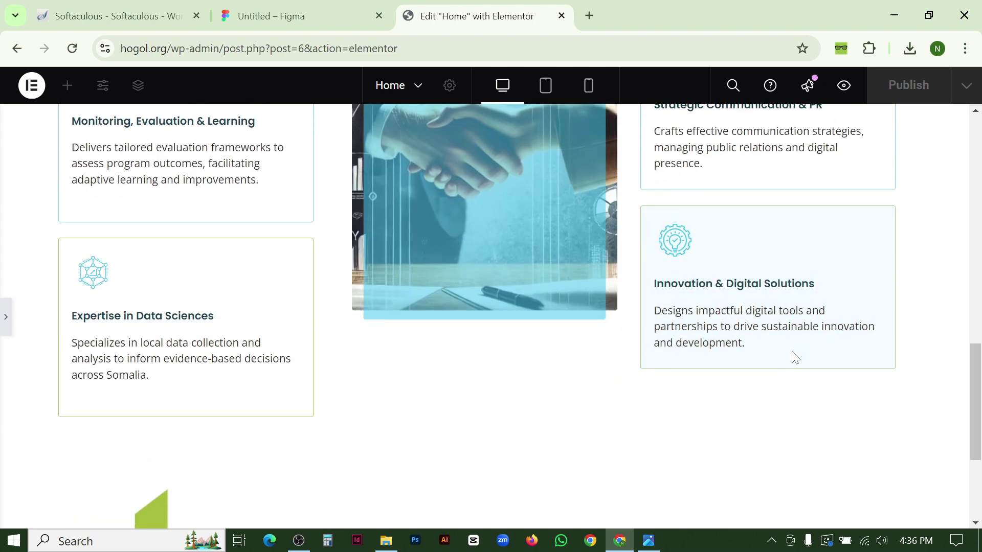
scroll(797, 353, up, 5)
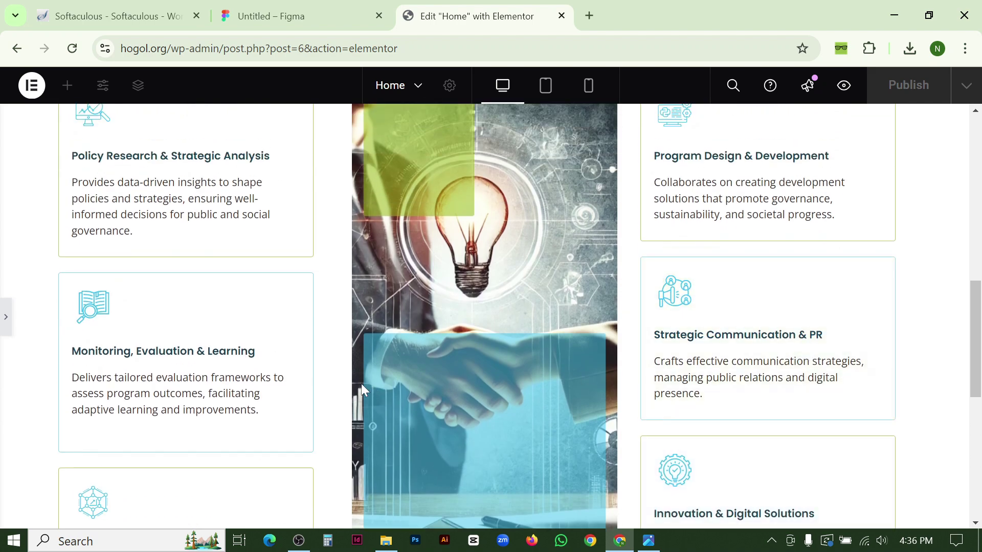
scroll(362, 390, up, 3)
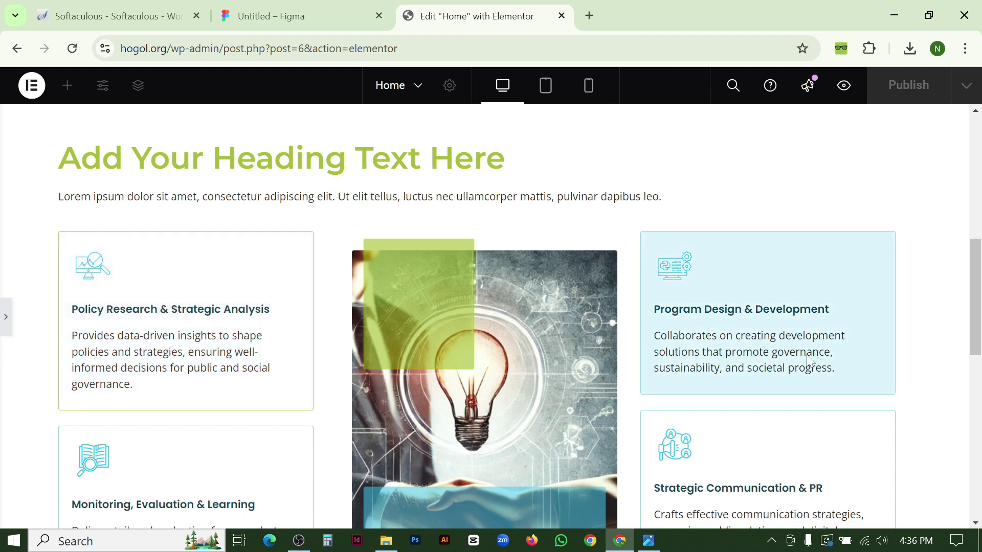
scroll(182, 339, down, 3)
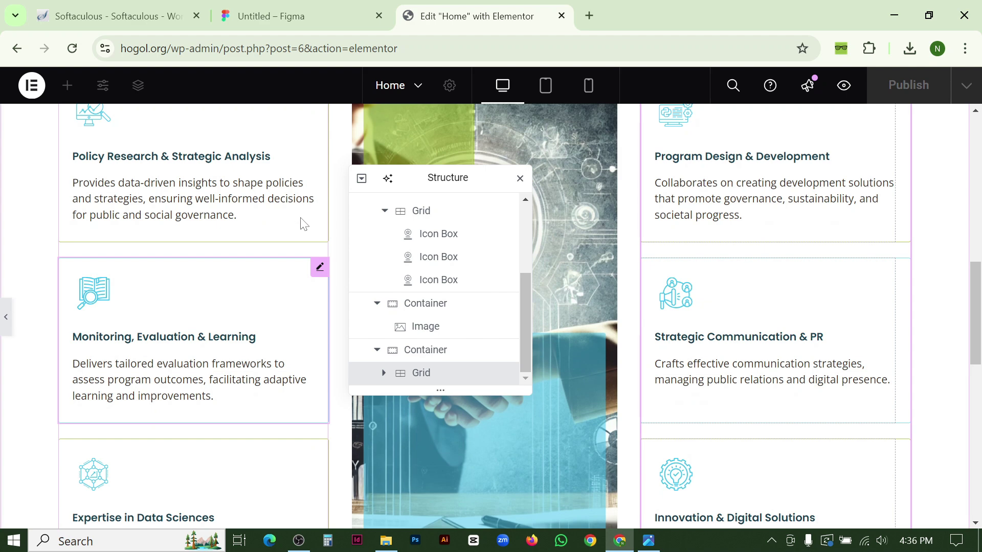
Trim the Policy Research description to end at 'well-informed decisions' and preview the page
scroll(300, 220, up, 3)
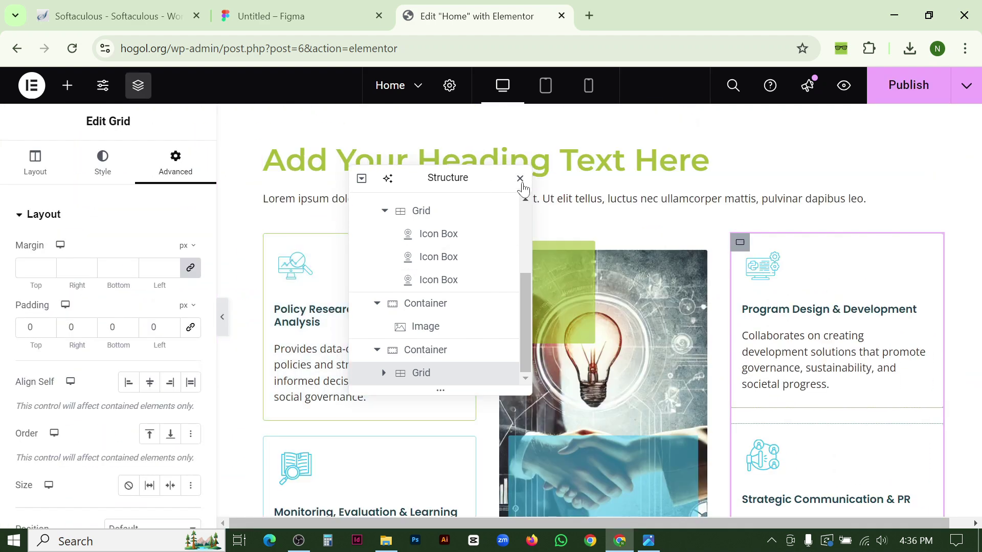
click(520, 178)
click(415, 271)
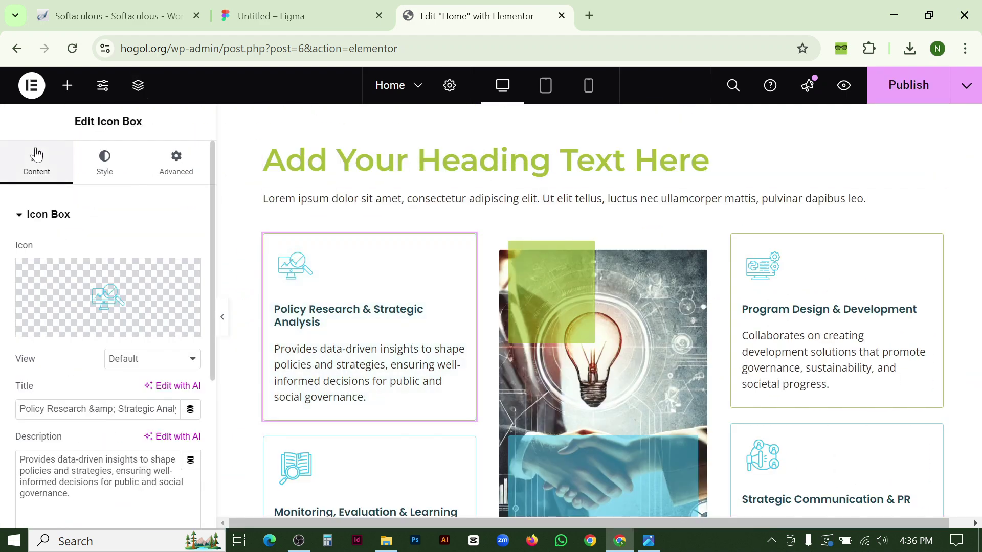
scroll(92, 222, down, 3)
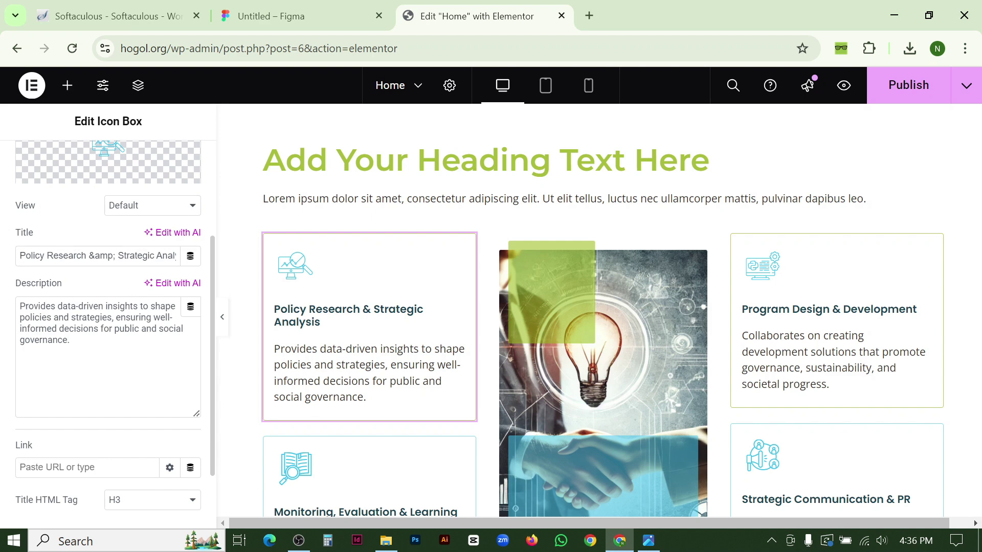
drag(72, 341, 98, 329)
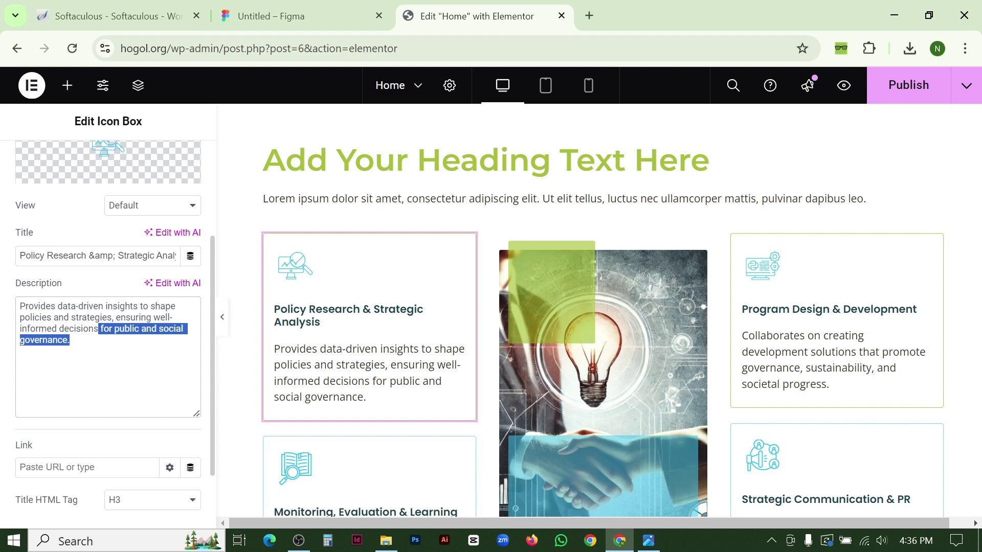
key(BackSpace)
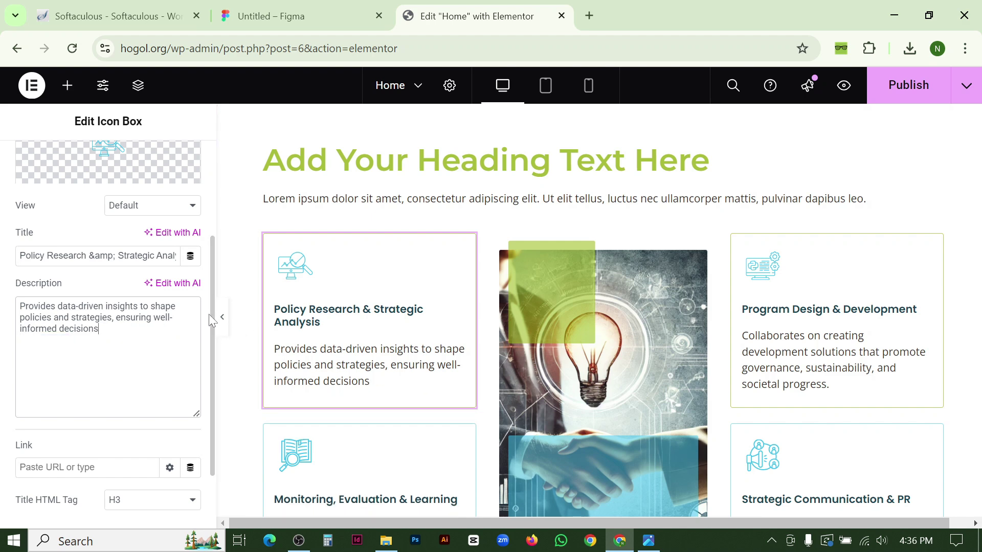
click(222, 318)
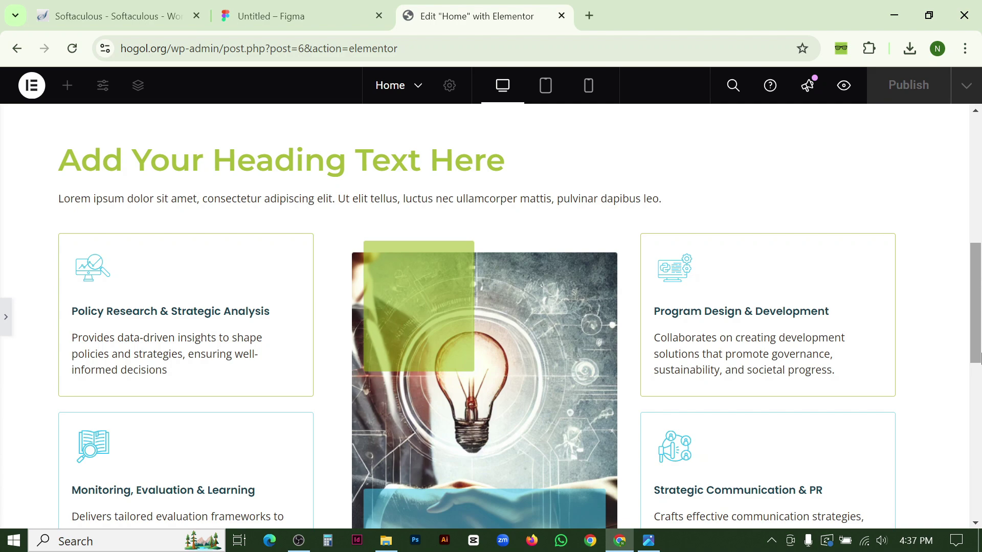
Link the central image container's padding at 0 on all sides
scroll(865, 409, down, 6)
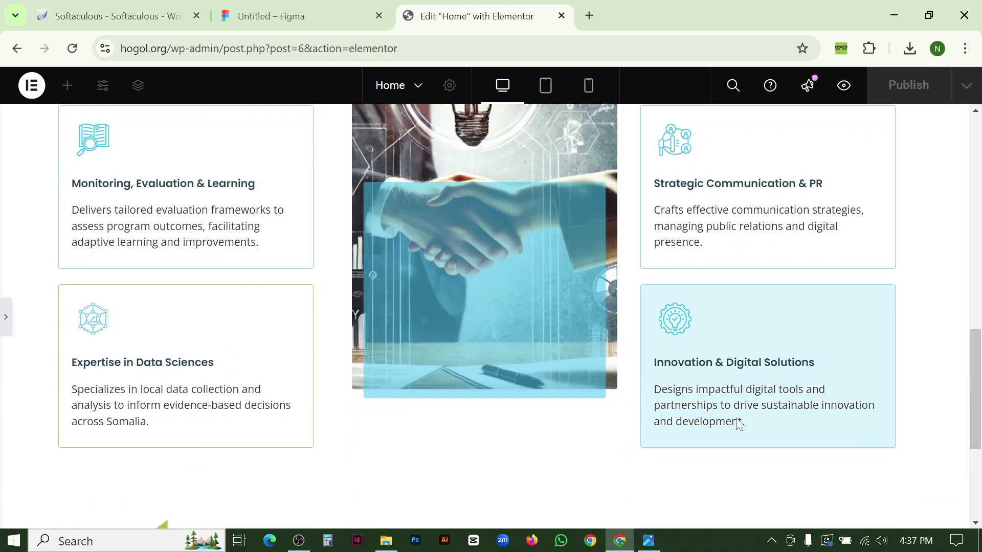
scroll(829, 449, up, 6)
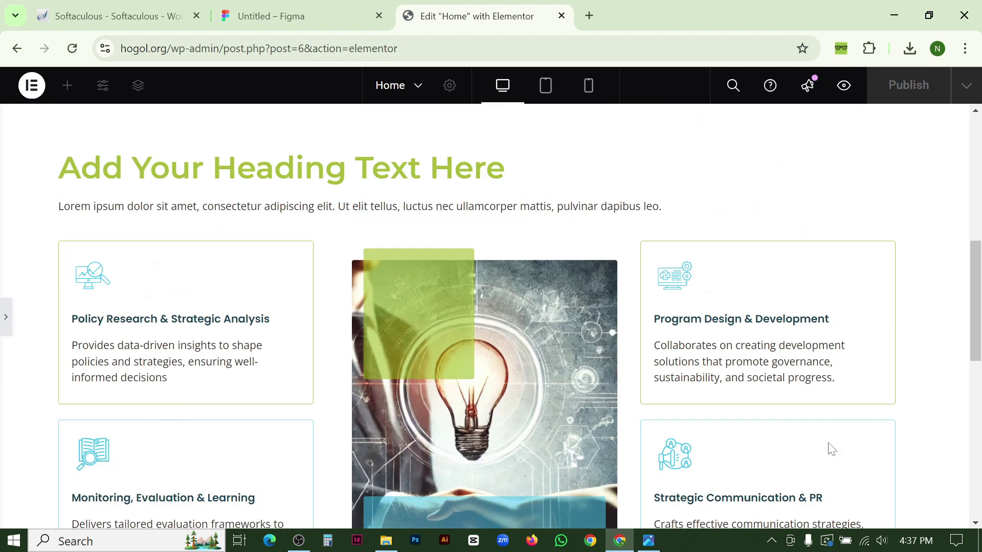
scroll(816, 493, down, 3)
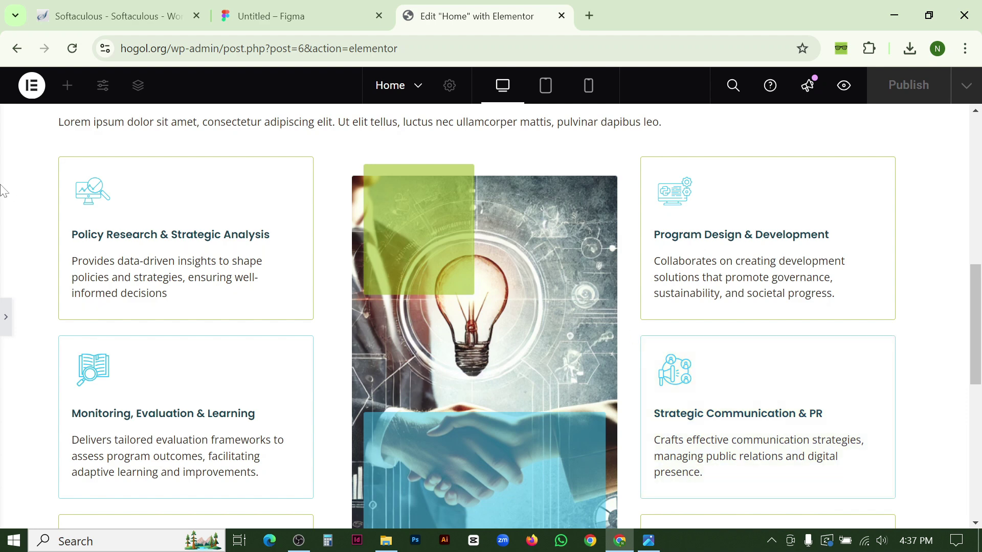
click(2, 313)
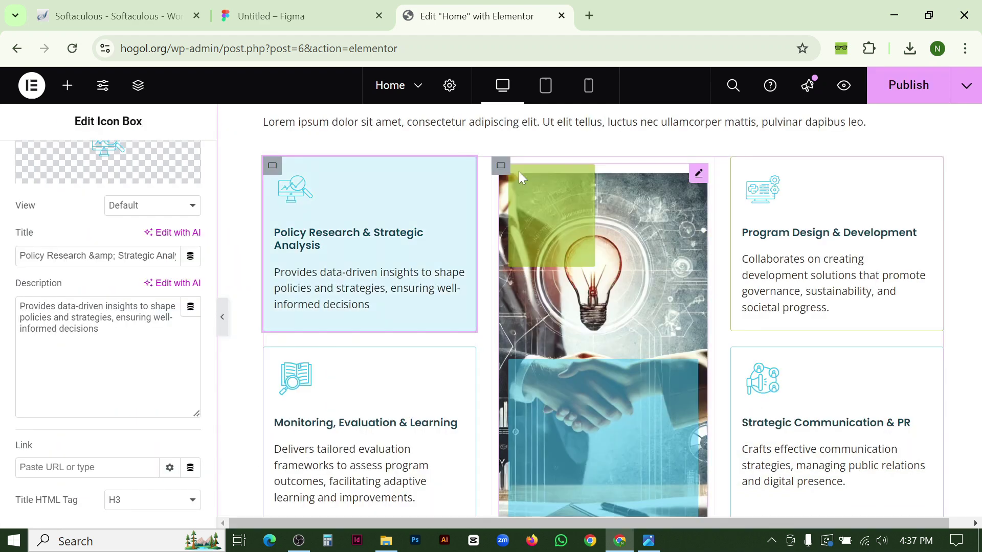
click(501, 165)
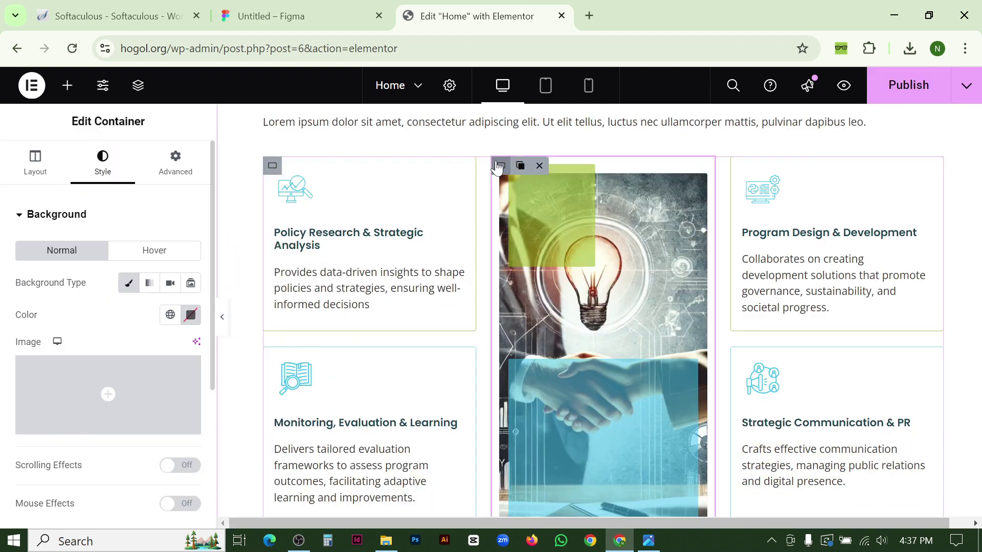
click(185, 165)
click(186, 339)
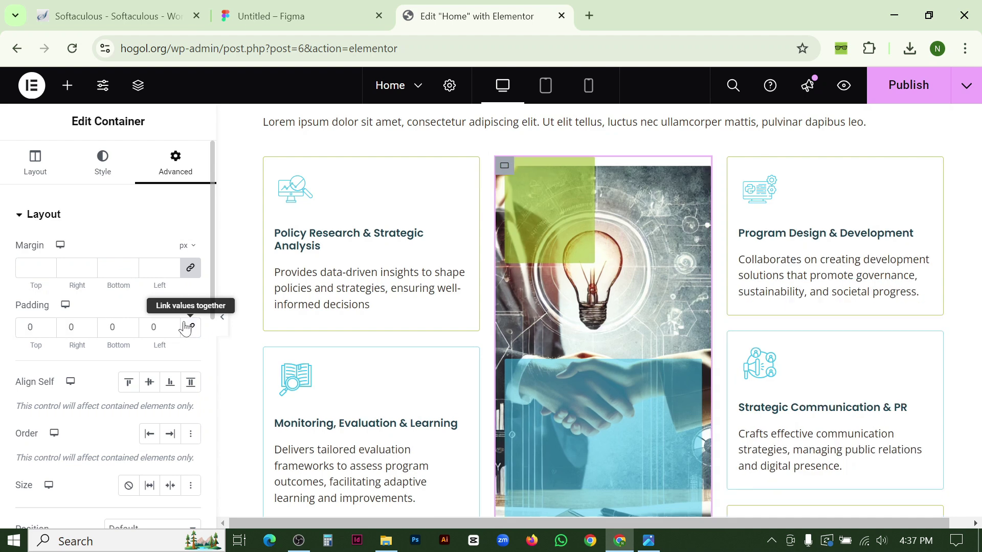
Preview the layout several times, then select the left column's grid and open its actions
click(220, 321)
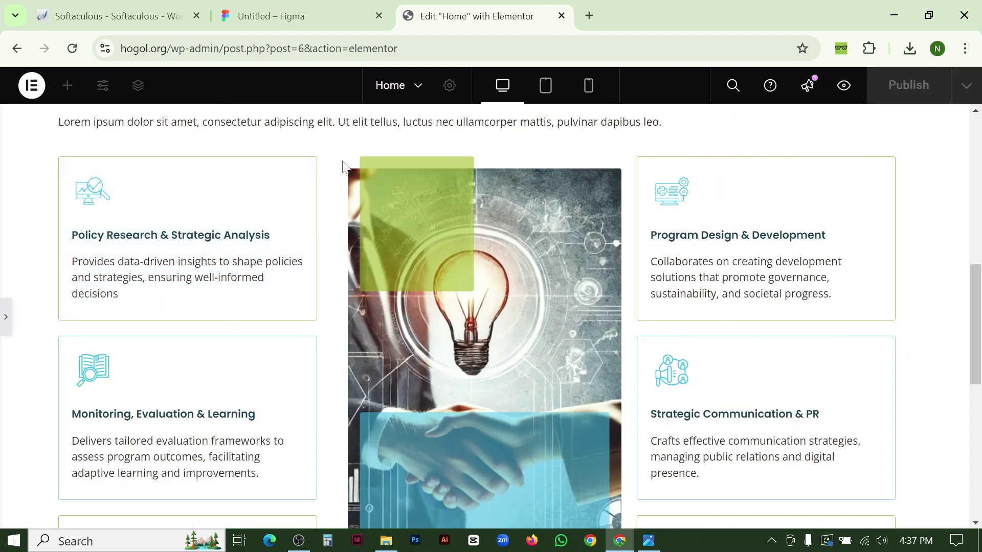
click(6, 318)
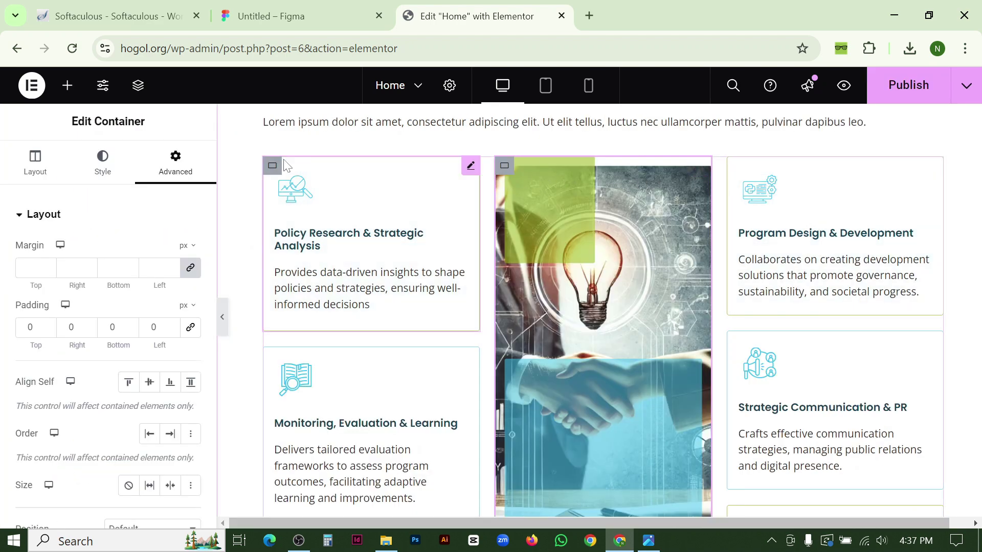
click(222, 330)
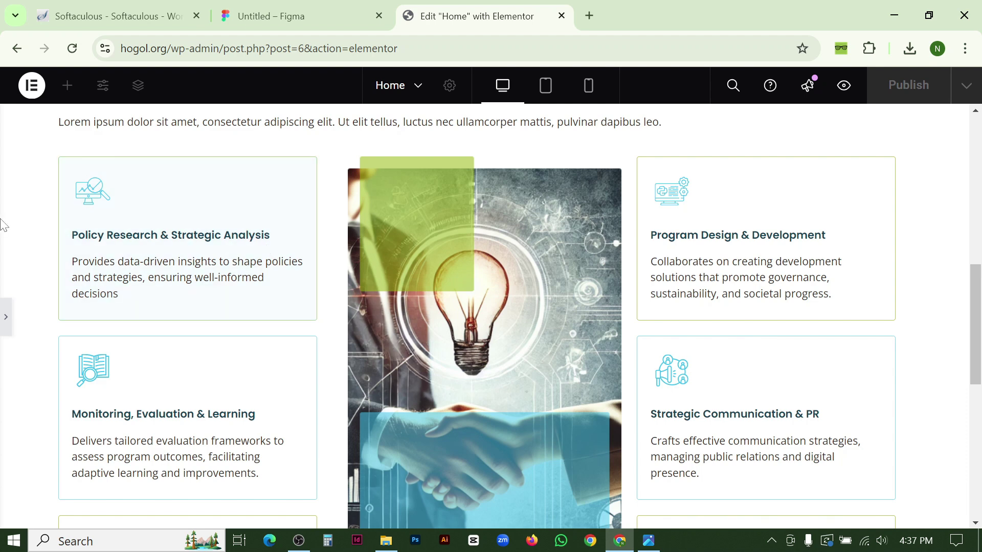
click(3, 319)
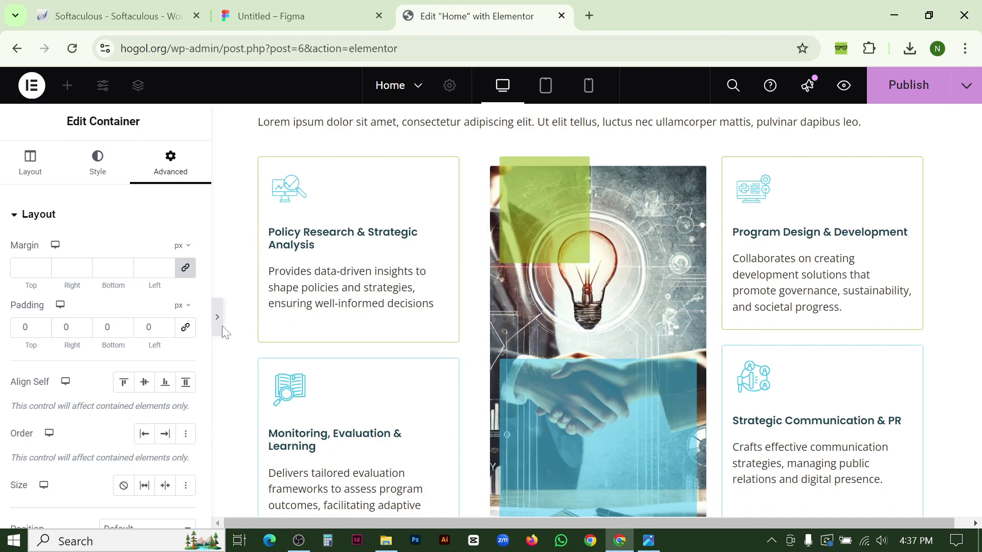
click(224, 329)
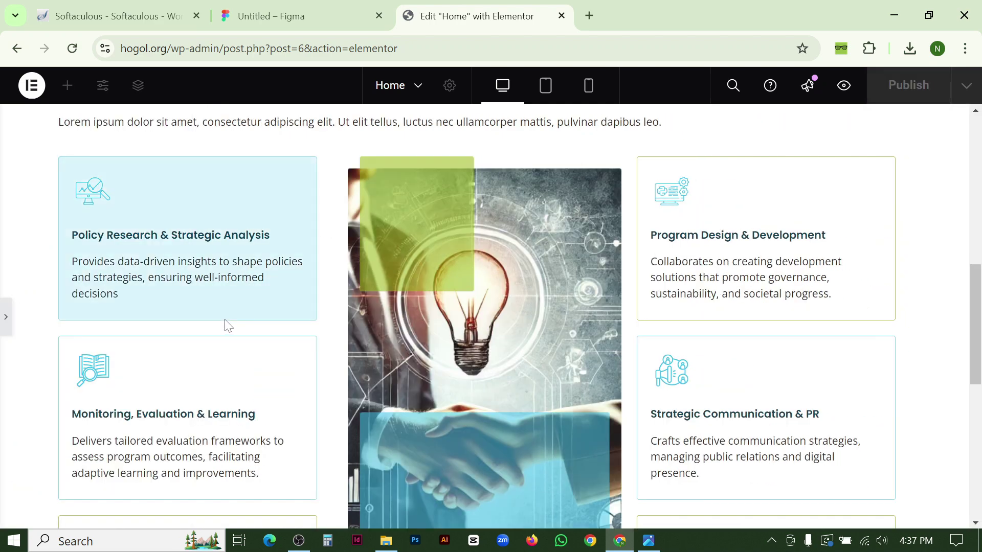
click(4, 316)
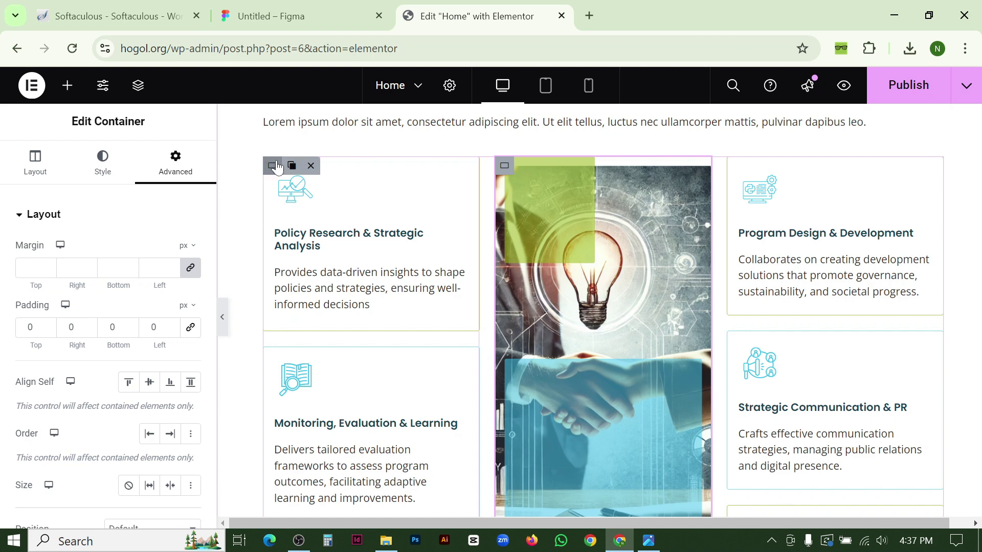
click(272, 166)
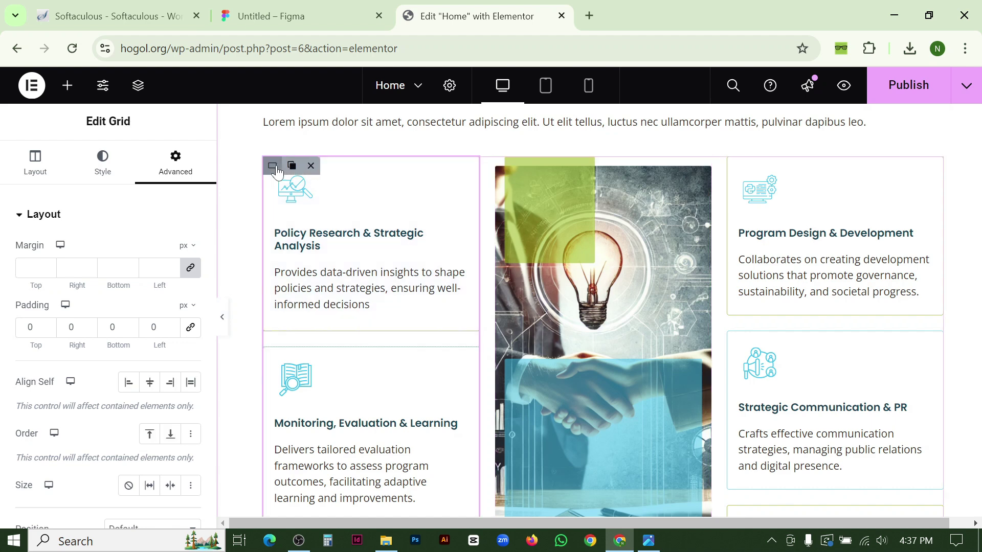
right_click(275, 167)
Select the three-column row container in the Navigator and link its padding at 0
click(136, 98)
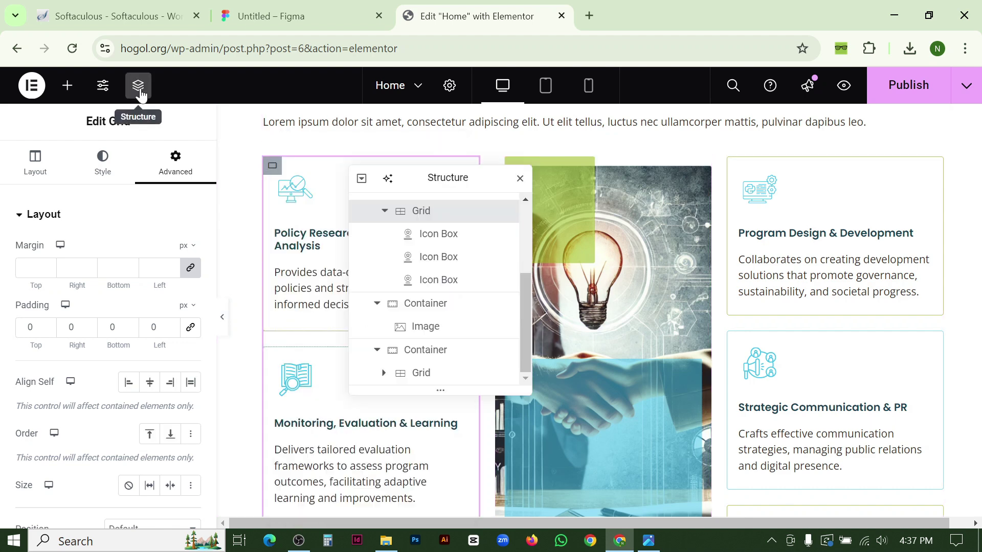
scroll(452, 215, up, 3)
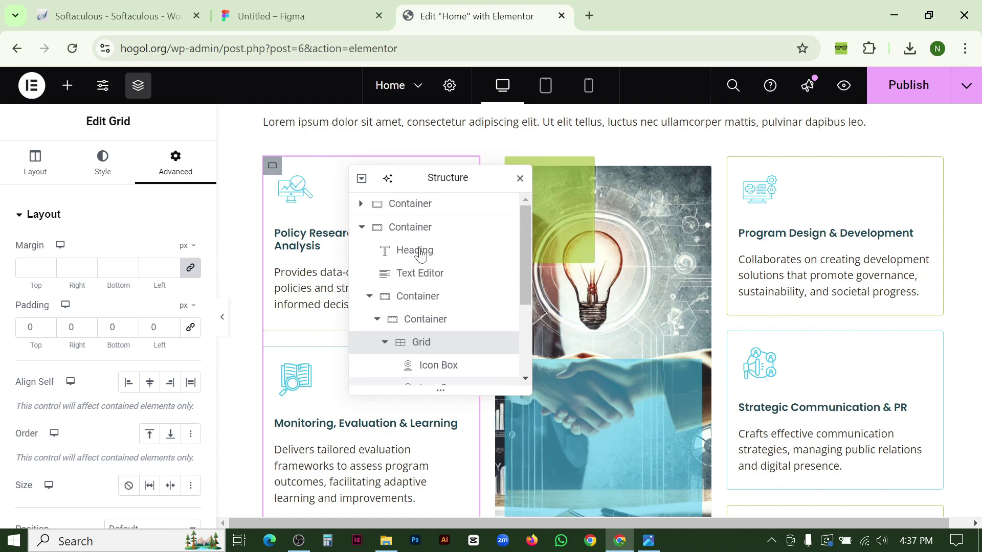
click(405, 204)
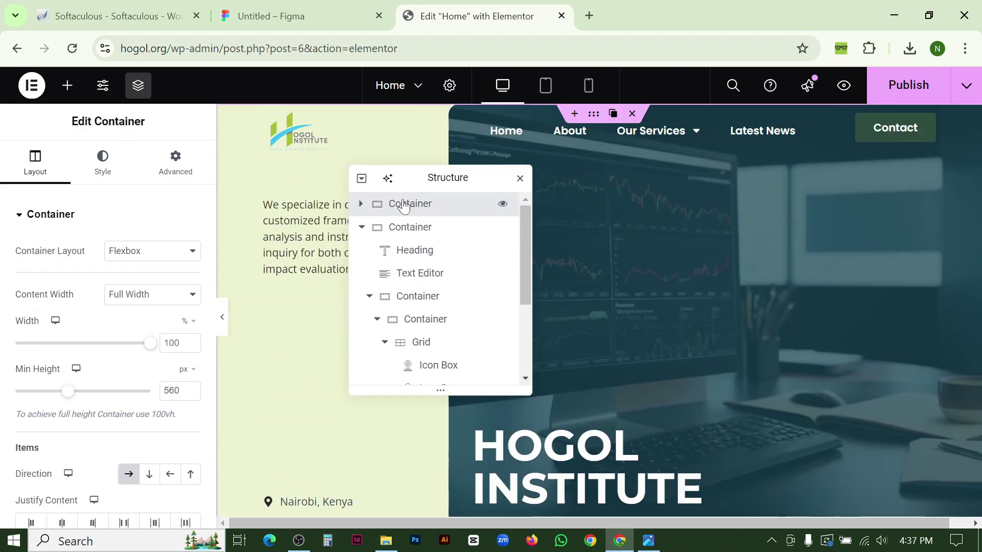
click(400, 229)
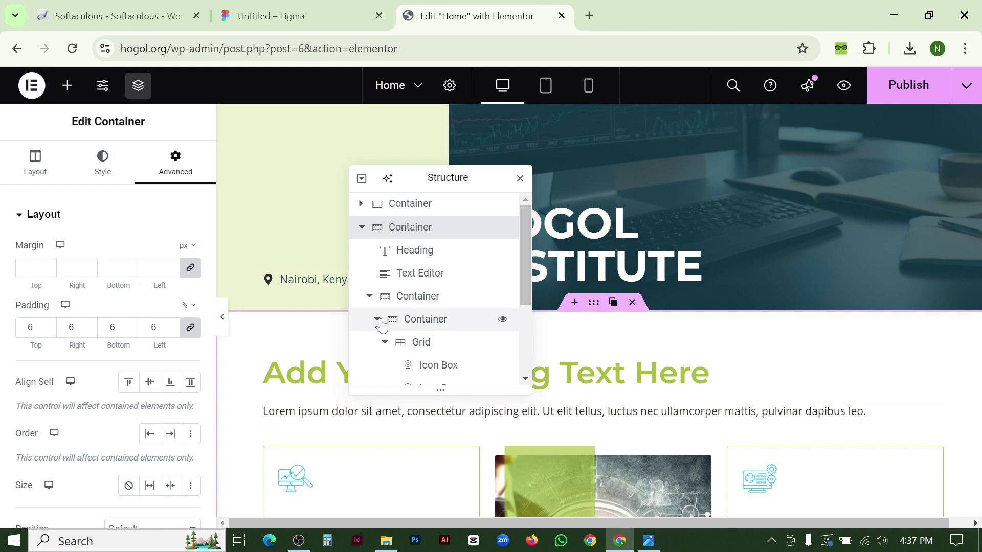
click(398, 303)
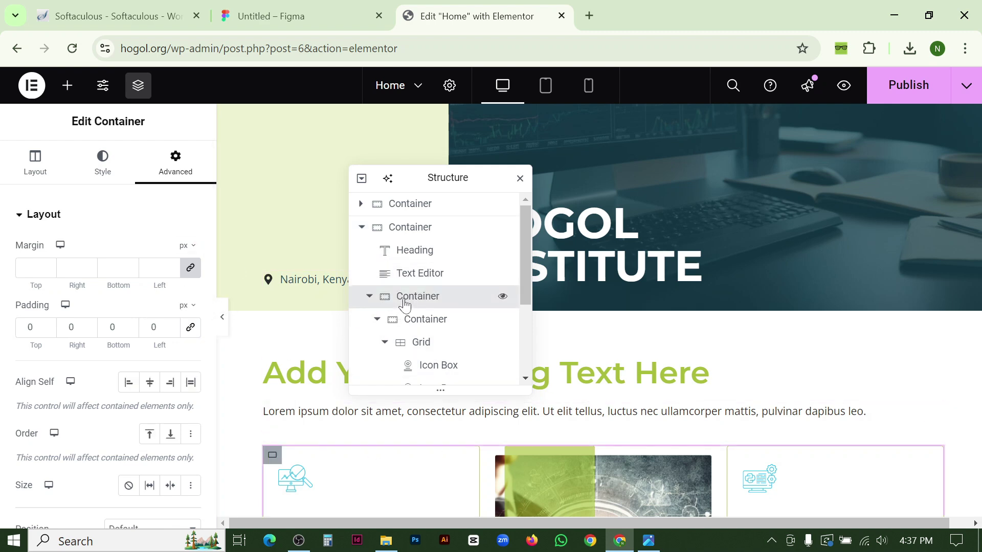
click(192, 328)
Select the right column's grid, link its padding at 0, and preview the page
scroll(735, 483, down, 2)
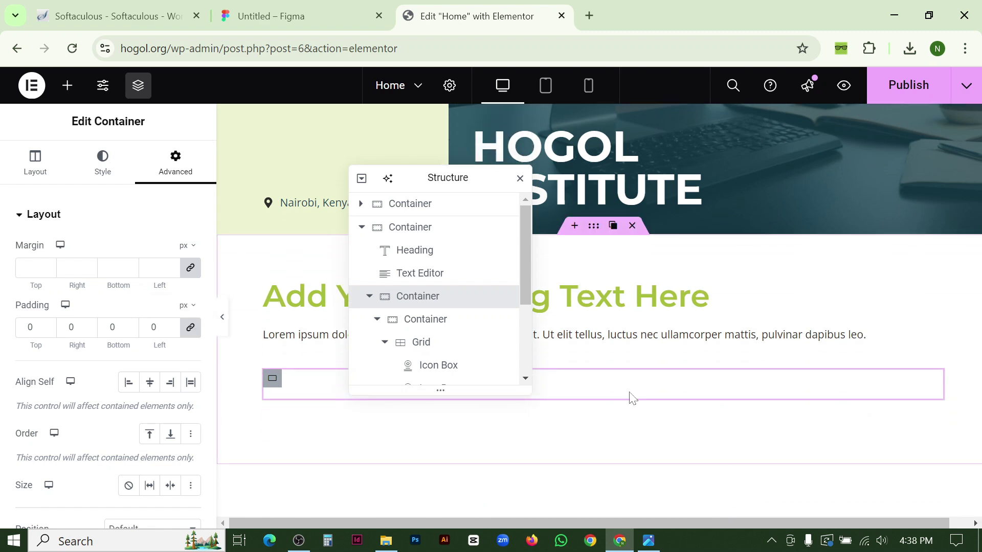
click(419, 324)
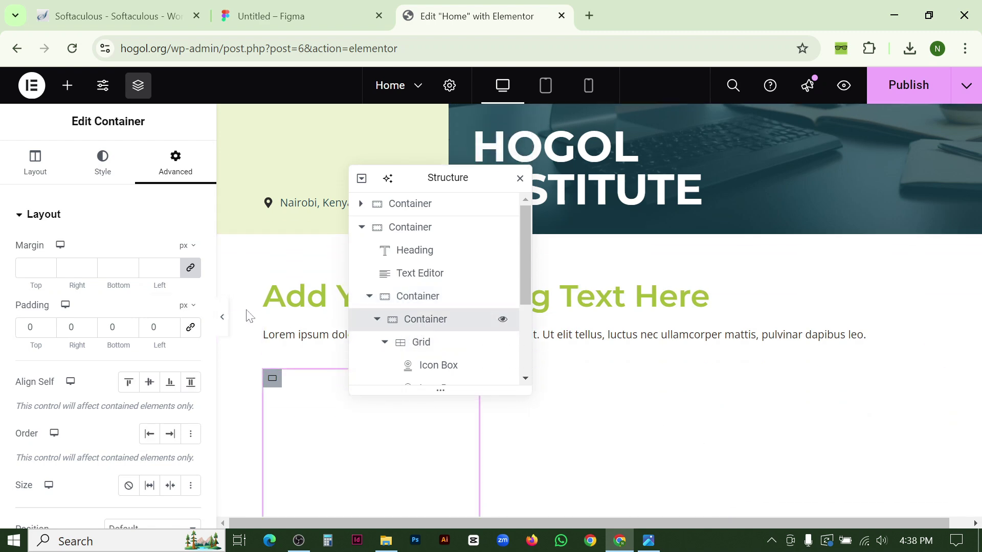
click(424, 344)
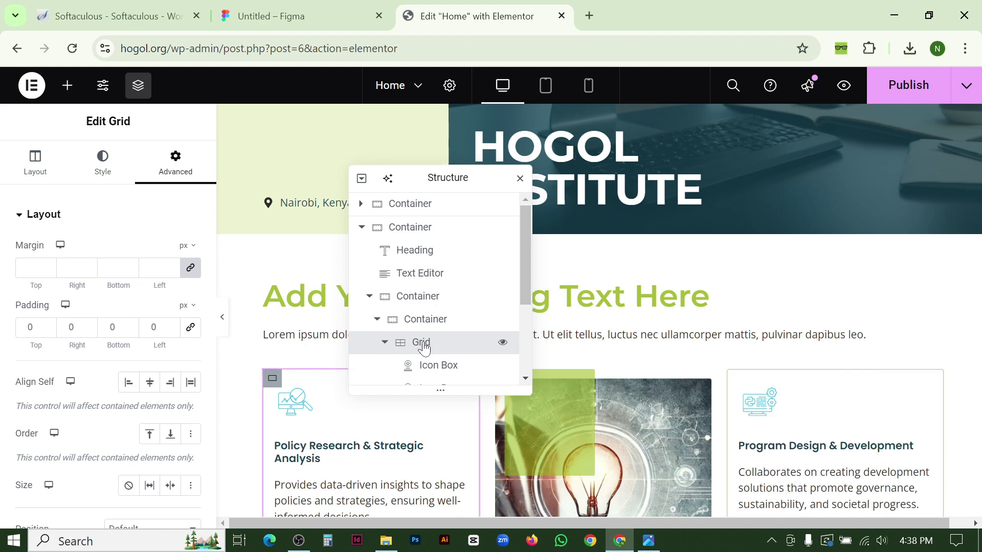
scroll(470, 354, down, 3)
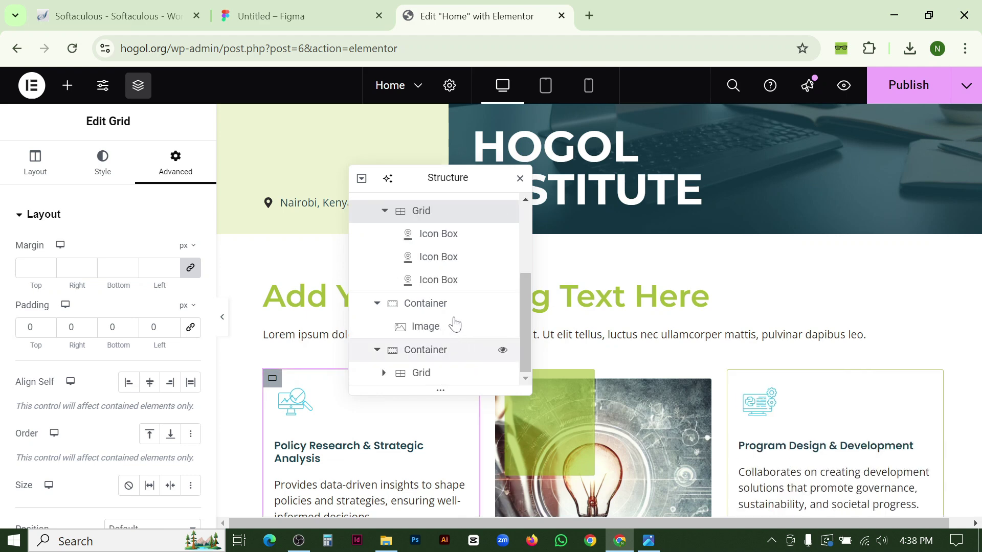
click(419, 305)
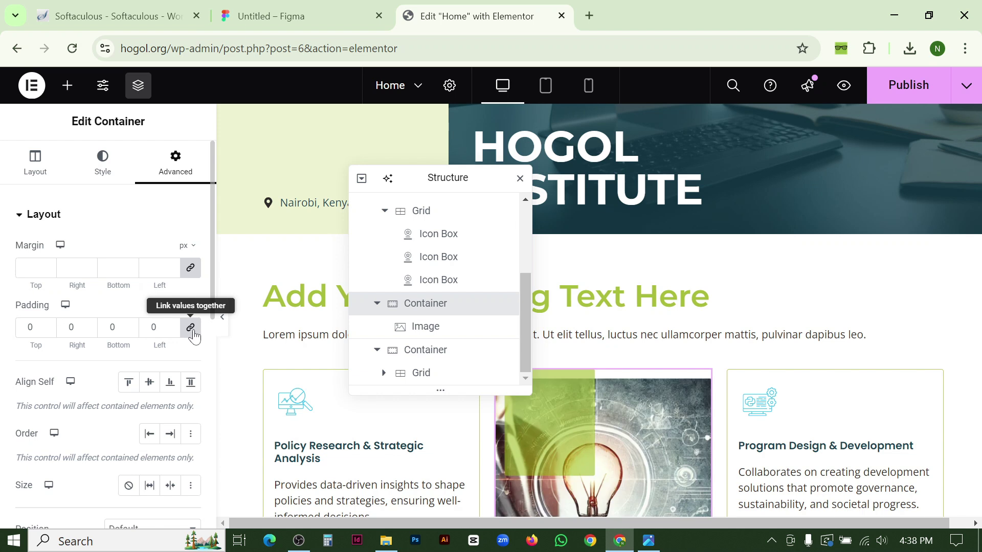
click(417, 351)
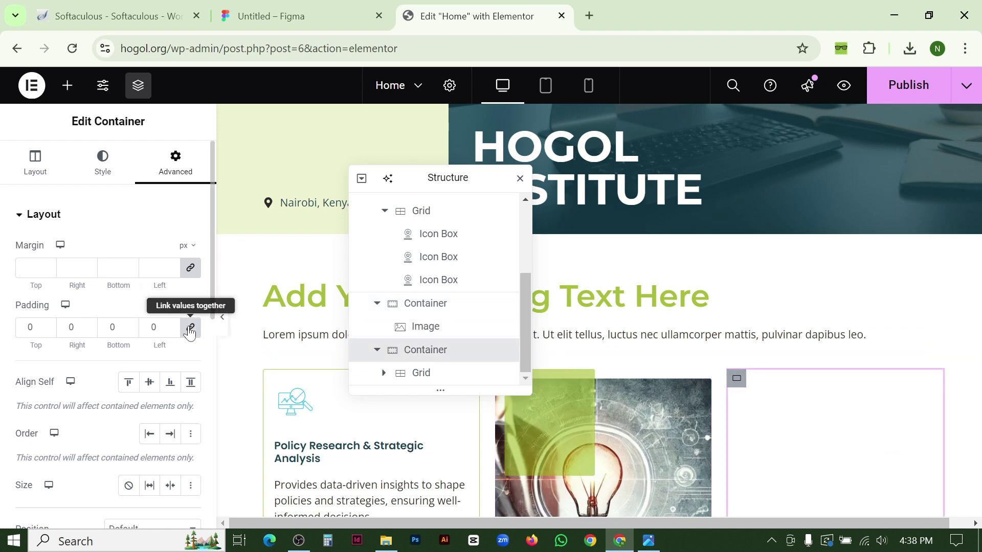
click(421, 374)
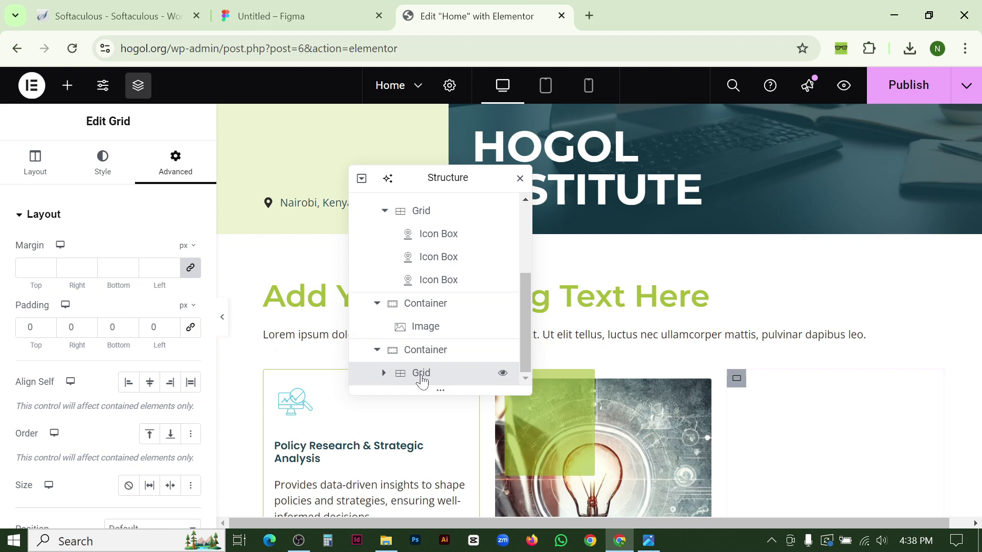
click(190, 327)
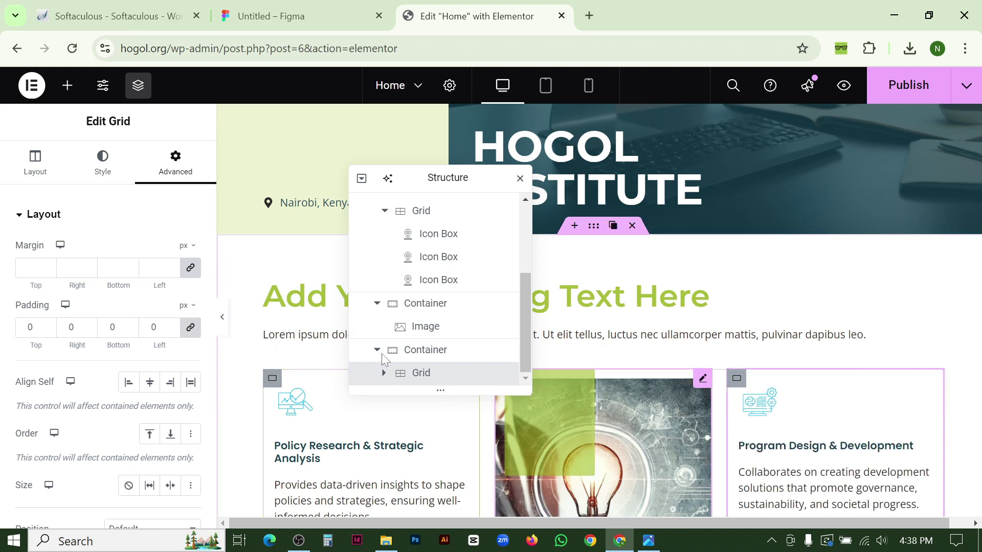
click(222, 317)
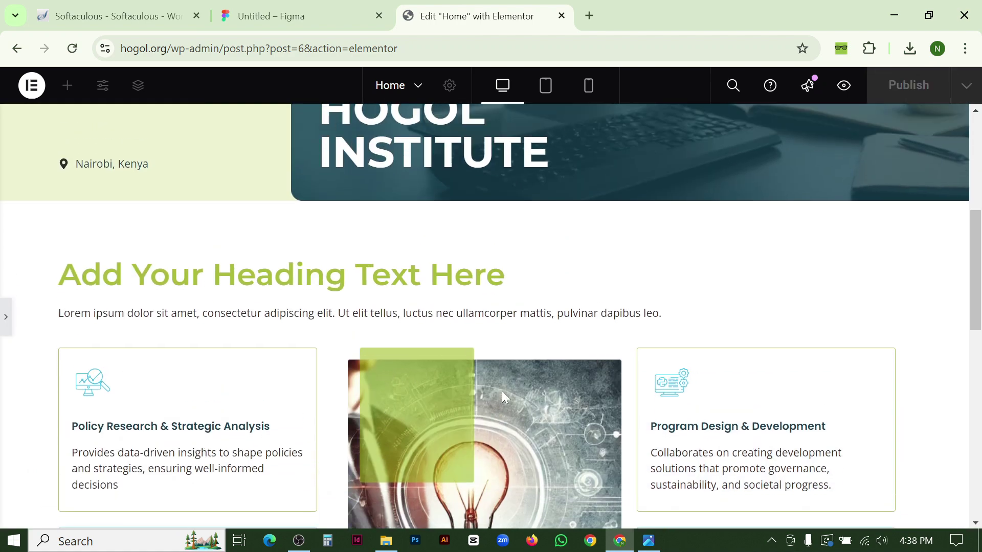
Review the six bordered service cards around the central image, then reload the editor
scroll(735, 386, down, 5)
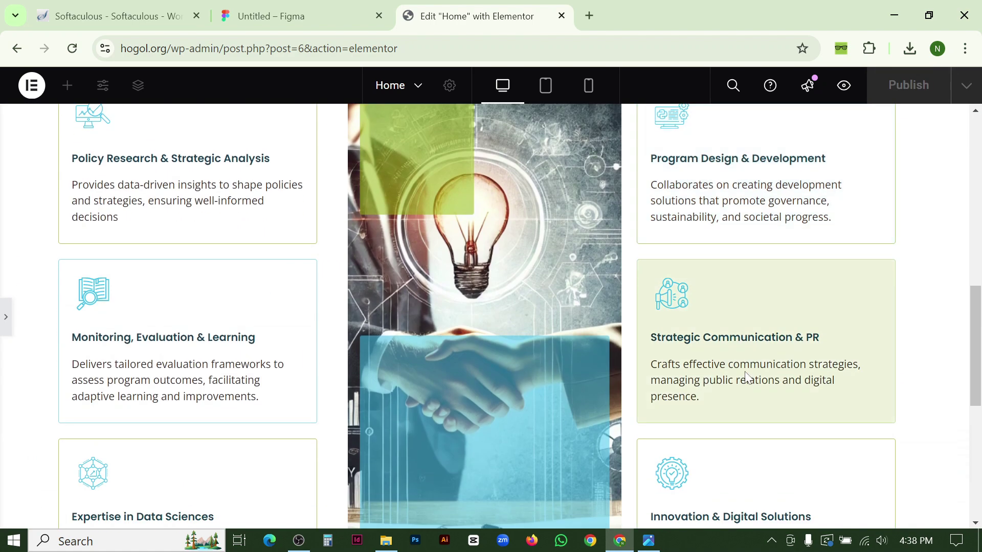
scroll(747, 377, up, 5)
scroll(748, 376, down, 10)
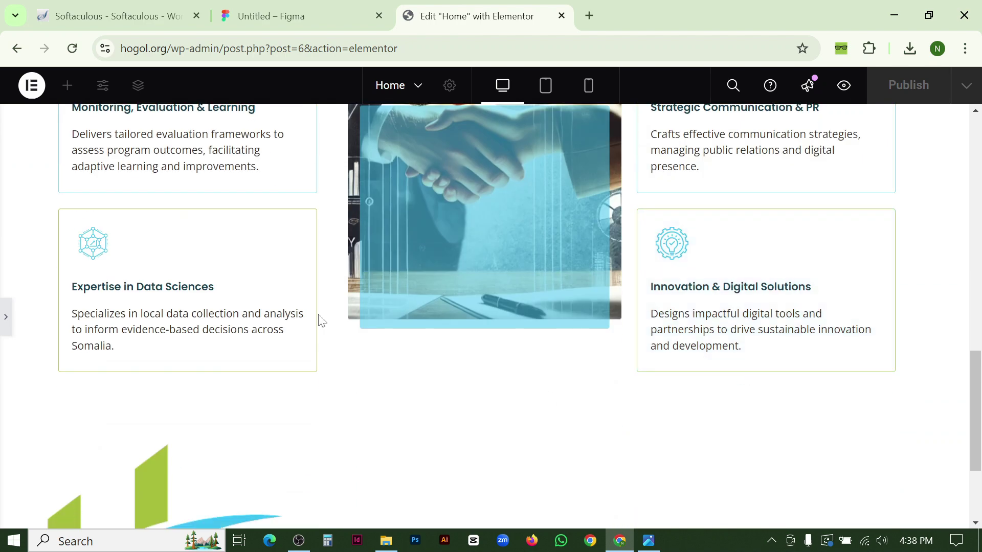
click(72, 48)
click(568, 149)
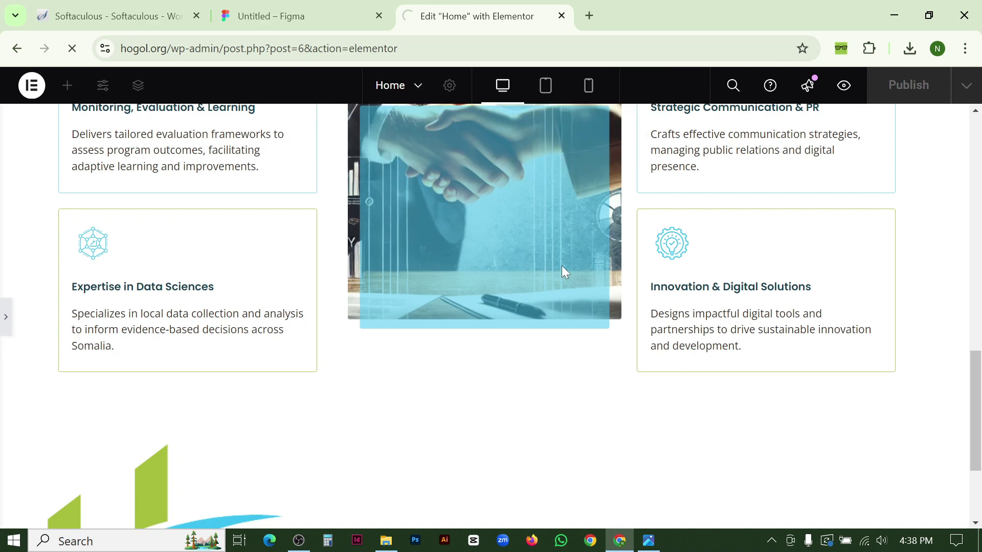
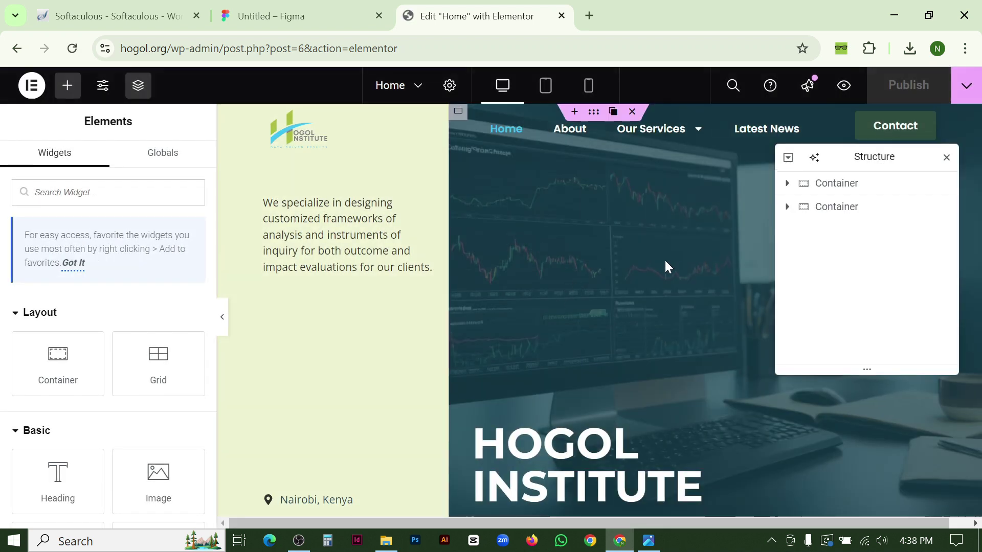
Preview the page layout with the editor panels hidden, then restore the panels
scroll(557, 266, down, 5)
scroll(558, 265, down, 3)
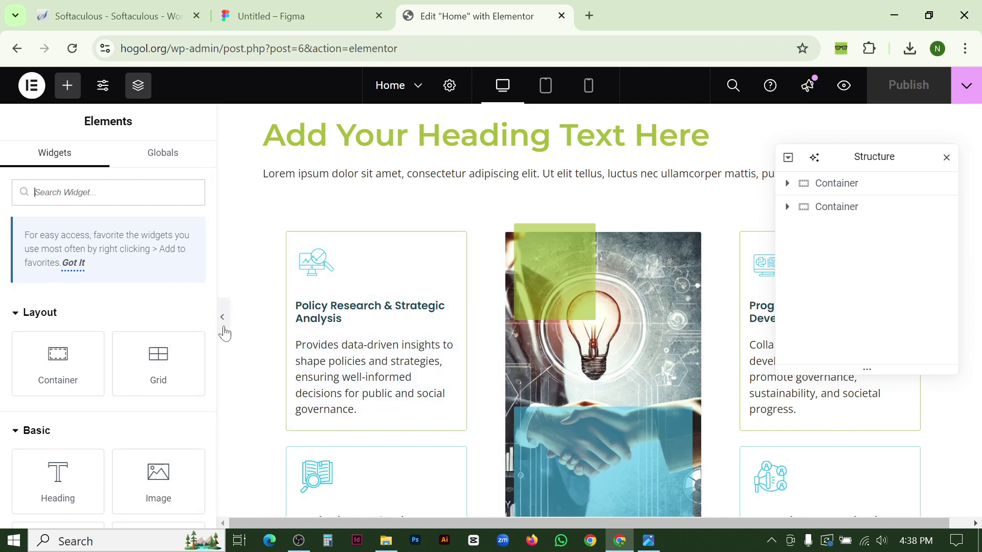
click(223, 327)
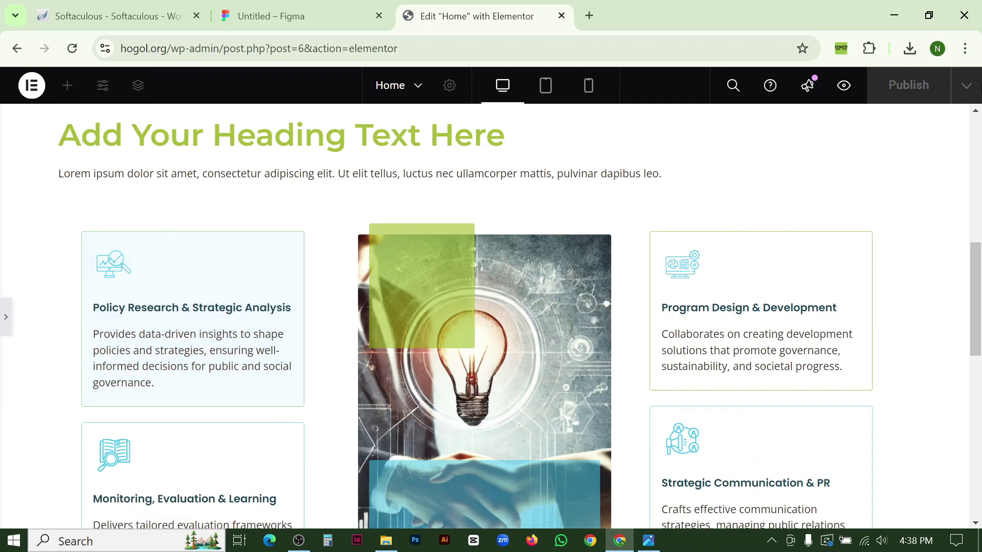
scroll(844, 329, down, 4)
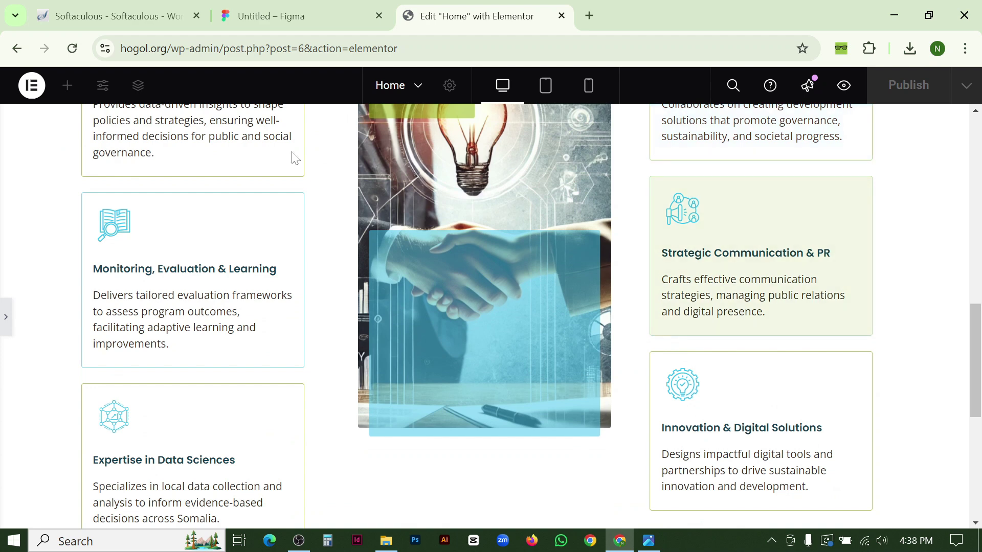
click(4, 324)
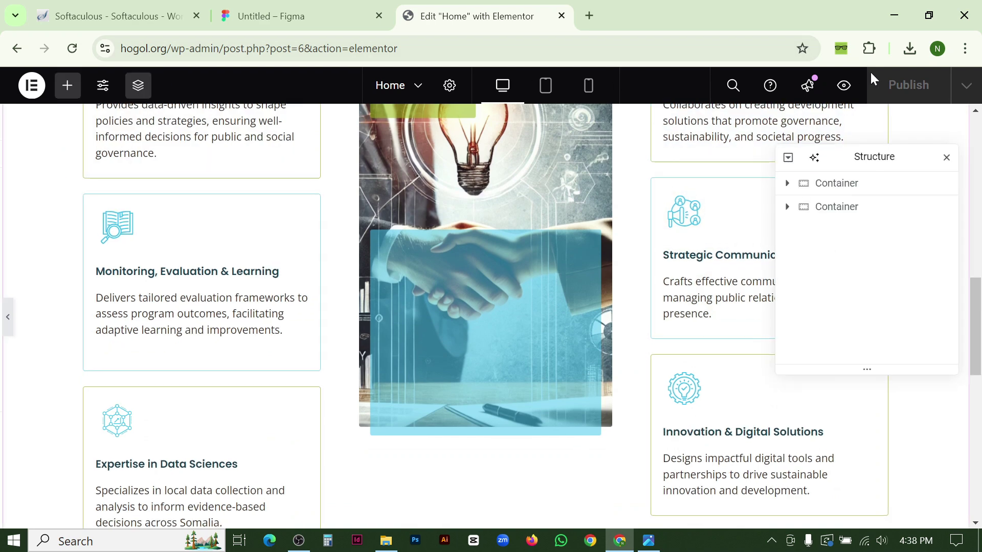
Copy the site address and load the live site in a private window
drag(206, 48, 83, 62)
key(ctrl+c)
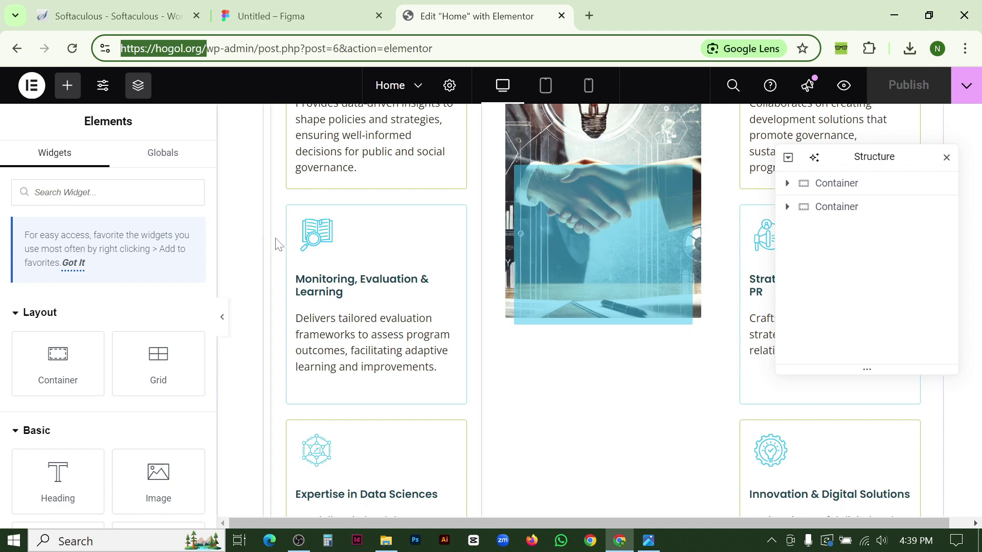
key(ctrl+shift+n)
key(ctrl+v)
key(Return)
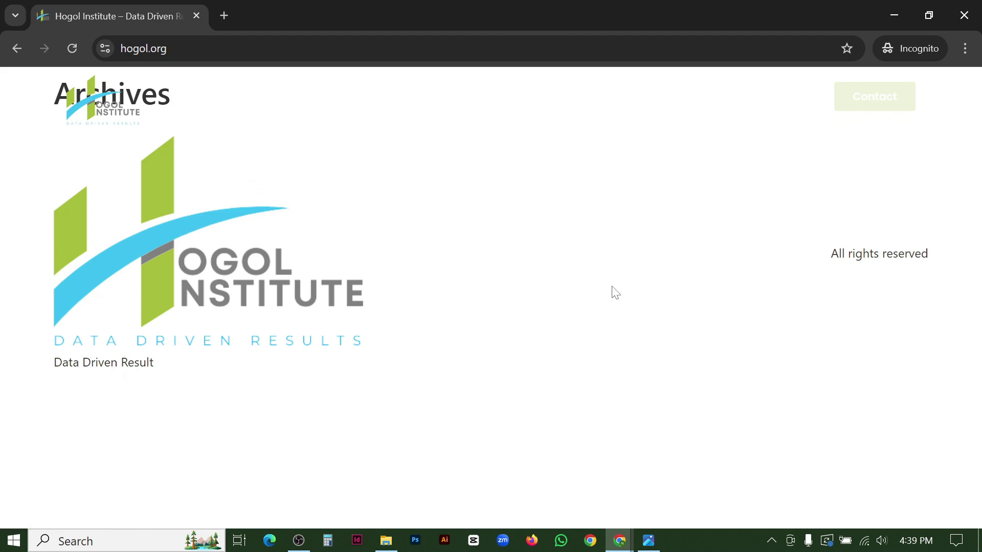
click(894, 16)
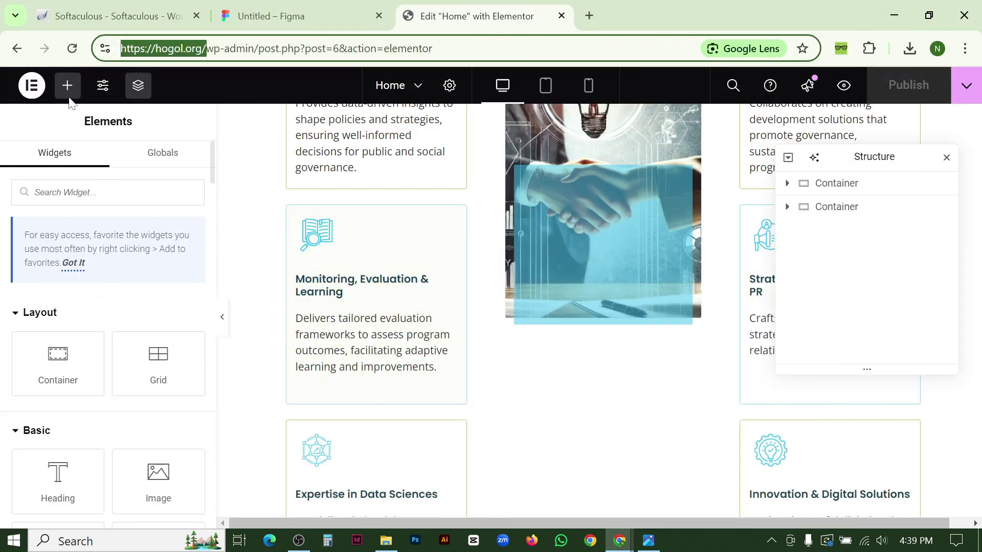
Exit Elementor to the Home page's WordPress edit screen in a new tab
click(44, 89)
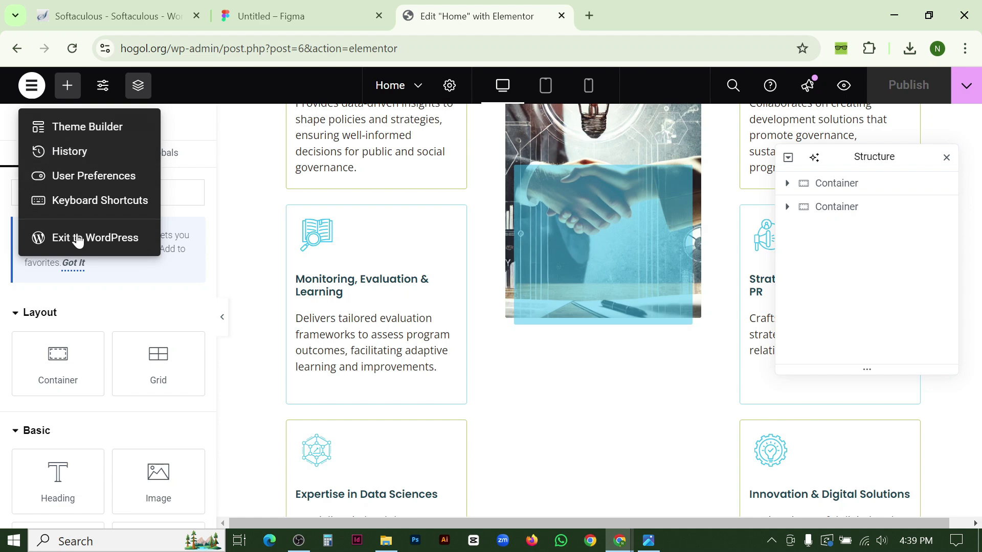
right_click(92, 236)
click(138, 247)
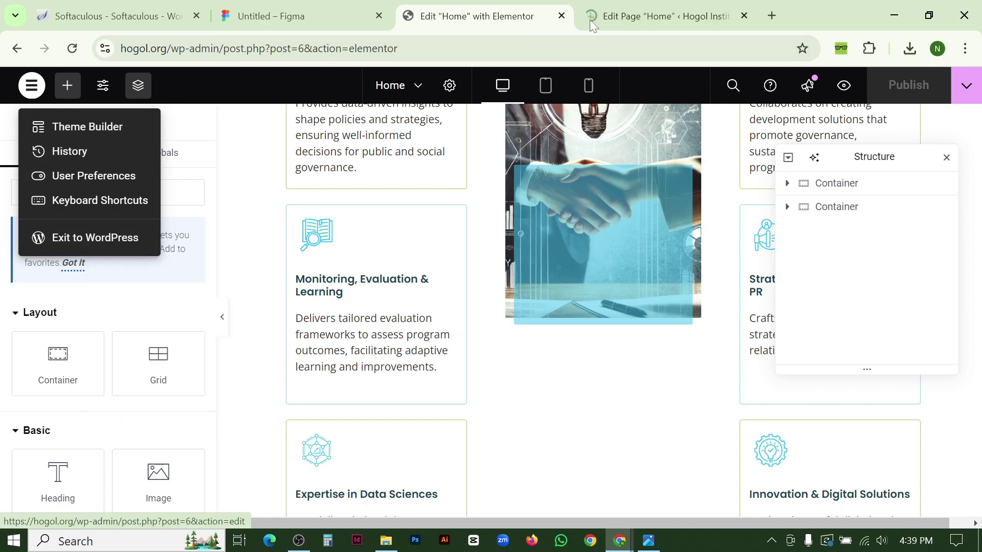
click(630, 15)
Open Reading Settings and set the homepage to display a static page
drag(630, 14, 420, 15)
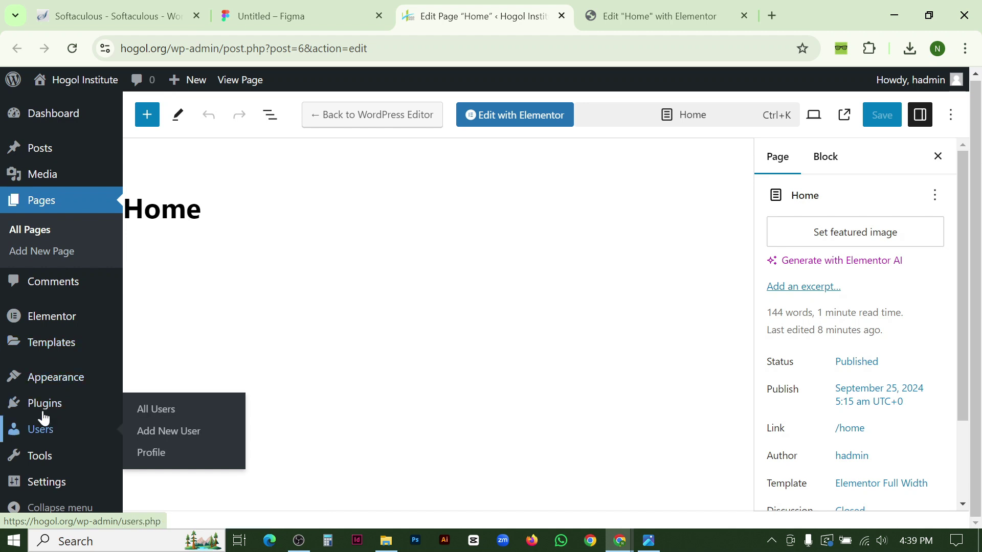
mouse_move(49, 486)
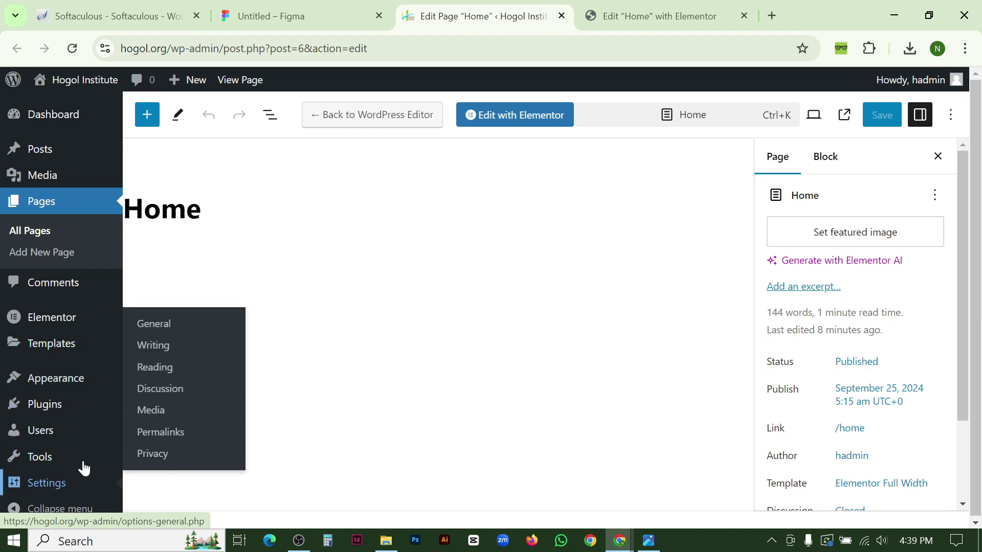
click(178, 377)
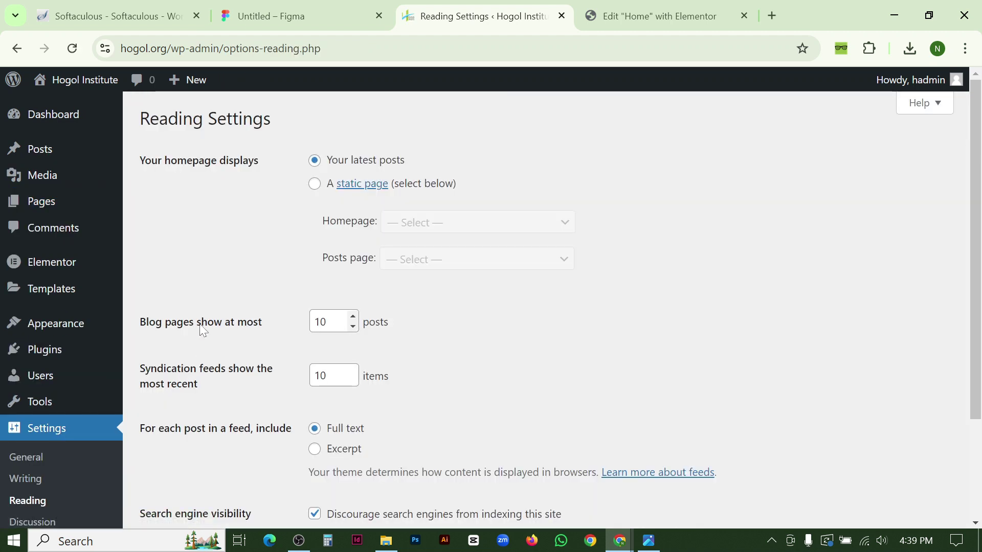
click(315, 185)
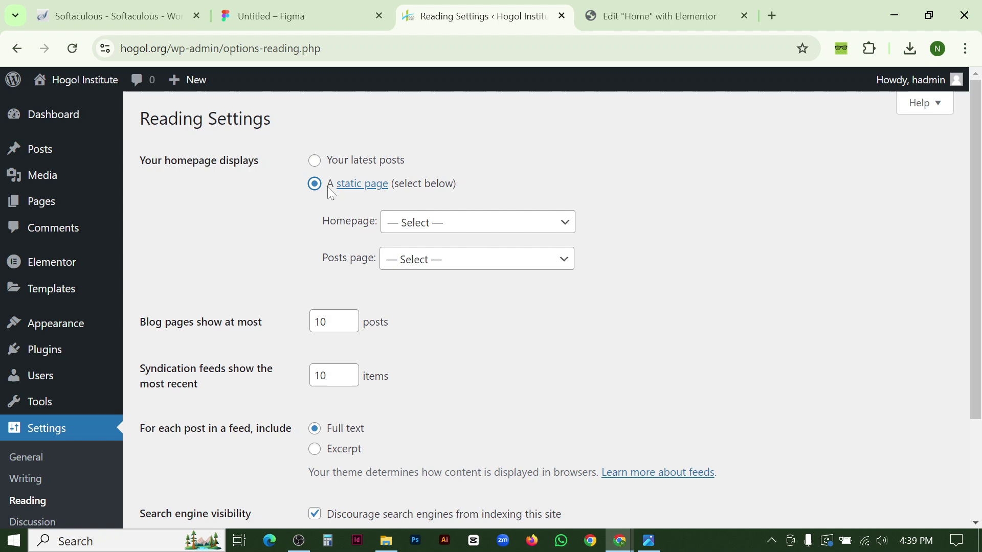
click(445, 234)
click(416, 345)
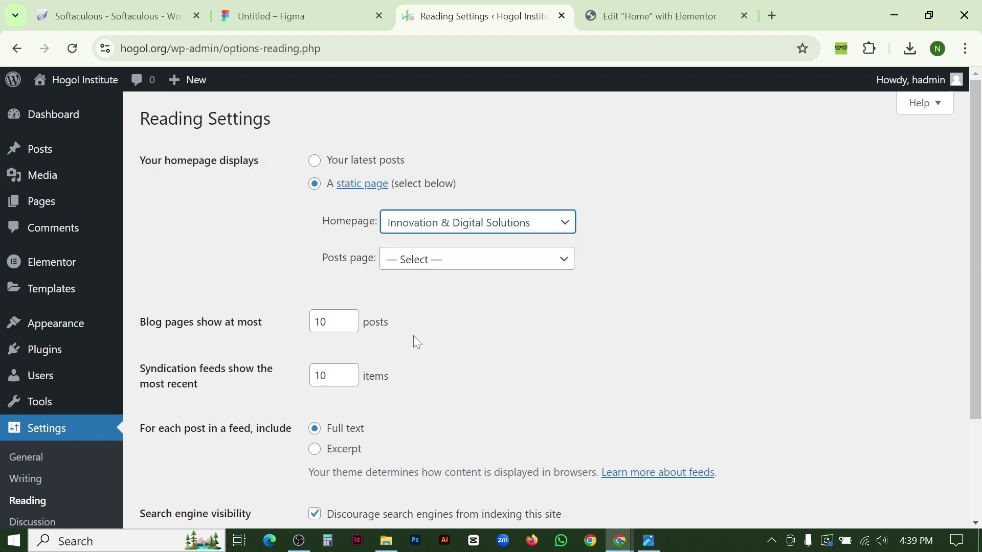
Set Home as the homepage and Latest News as the posts page, then save
click(437, 262)
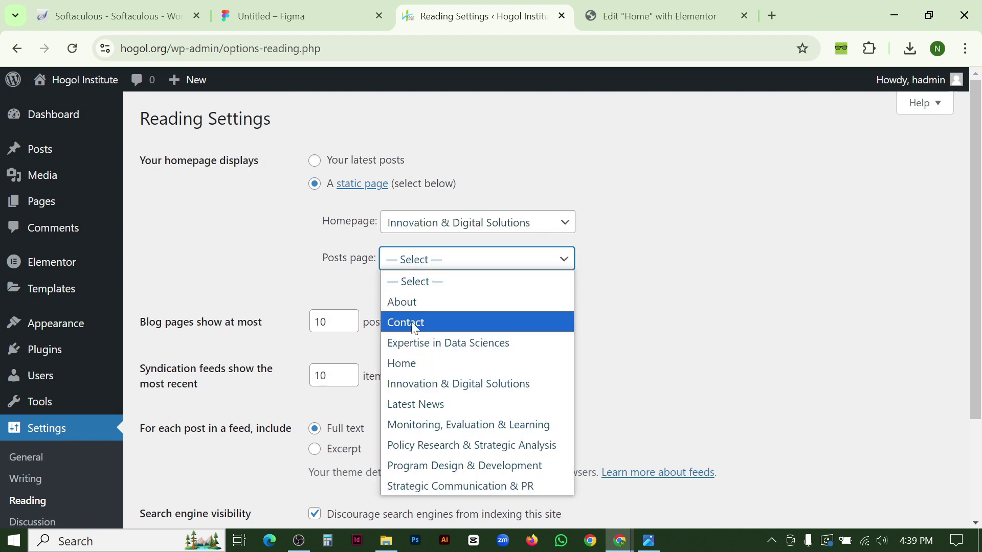
click(407, 364)
click(428, 263)
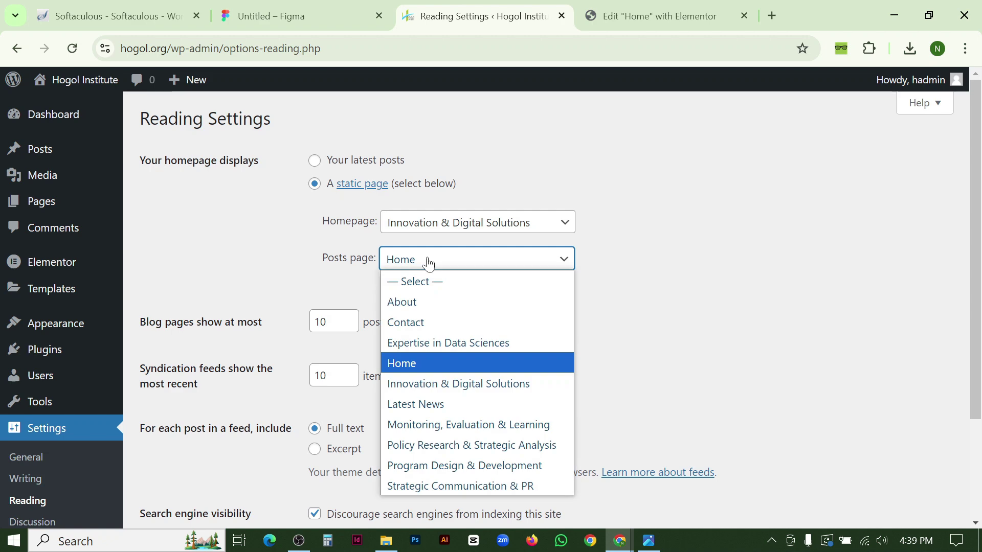
click(445, 404)
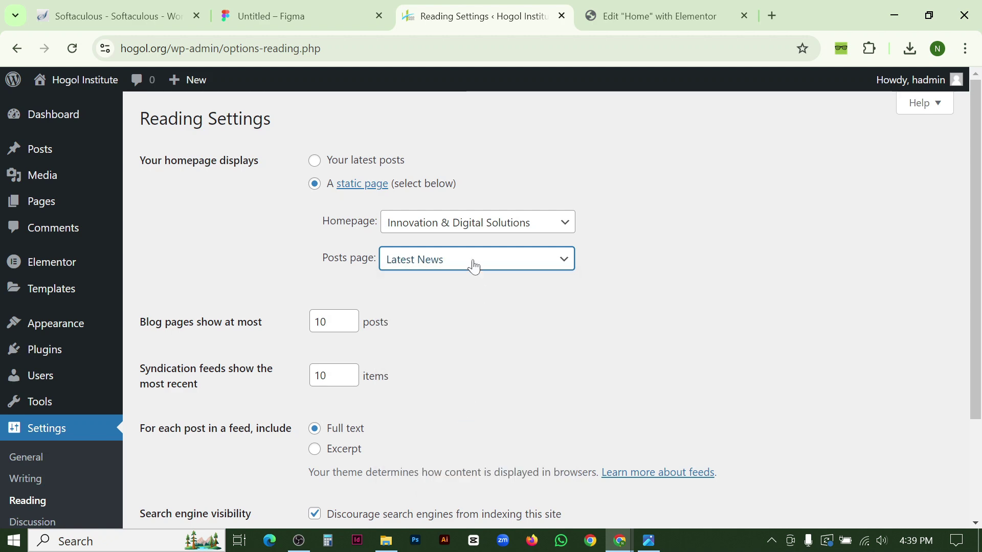
click(485, 225)
click(428, 328)
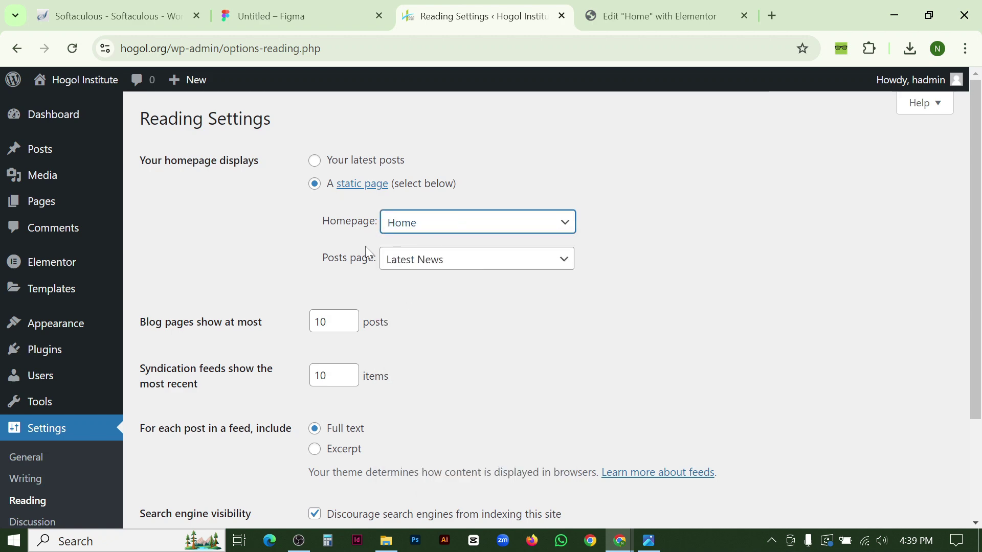
scroll(63, 460, down, 3)
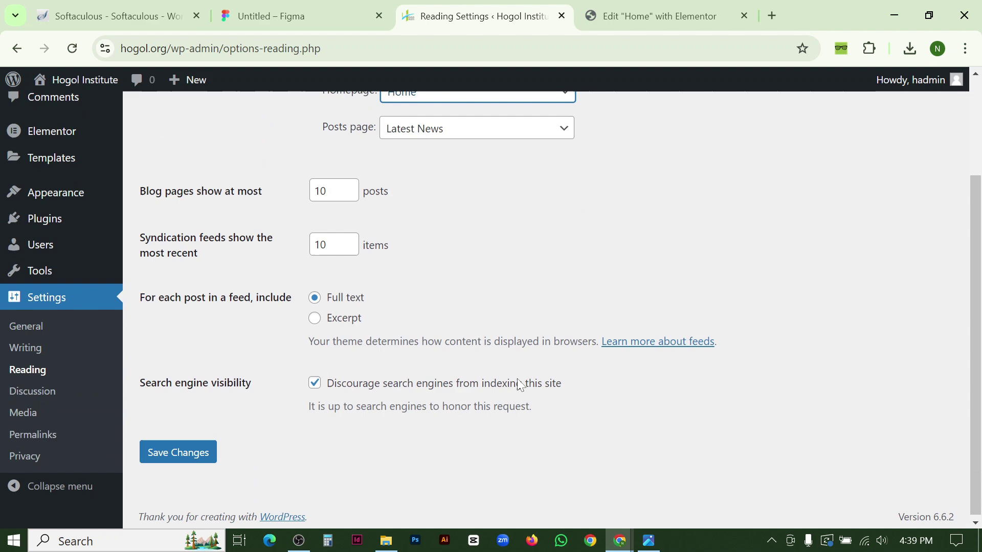
click(214, 454)
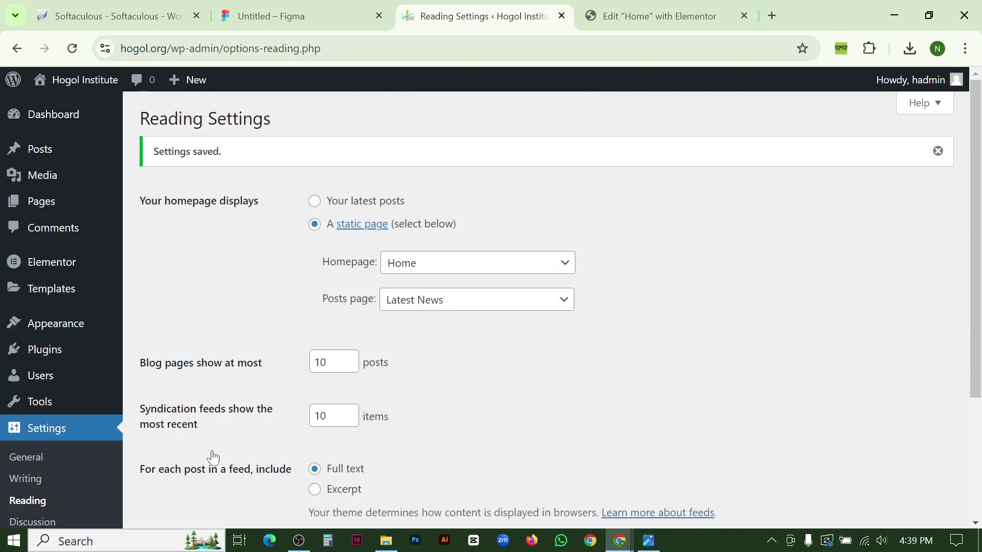
Reload the live site in the private window to check the new homepage
mouse_move(628, 532)
click(680, 483)
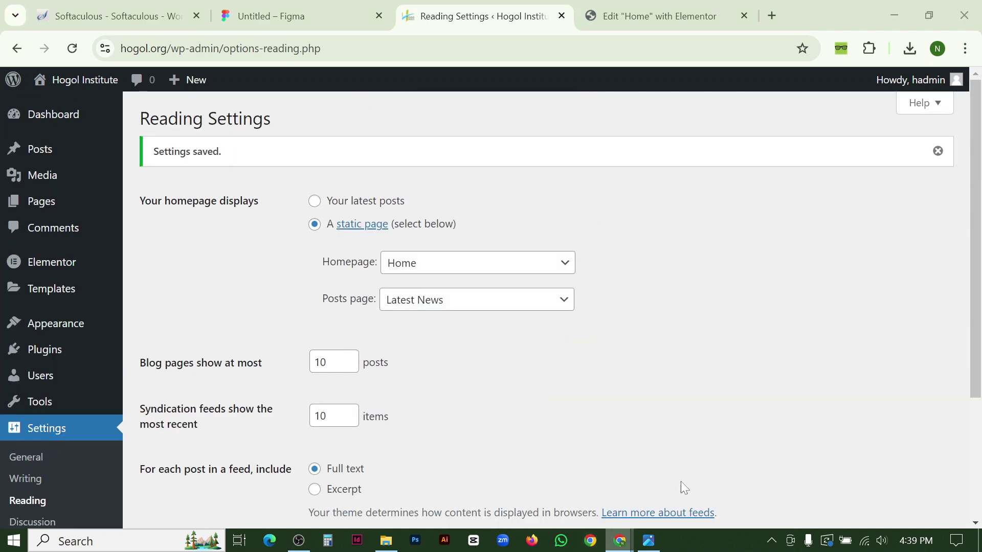
click(78, 51)
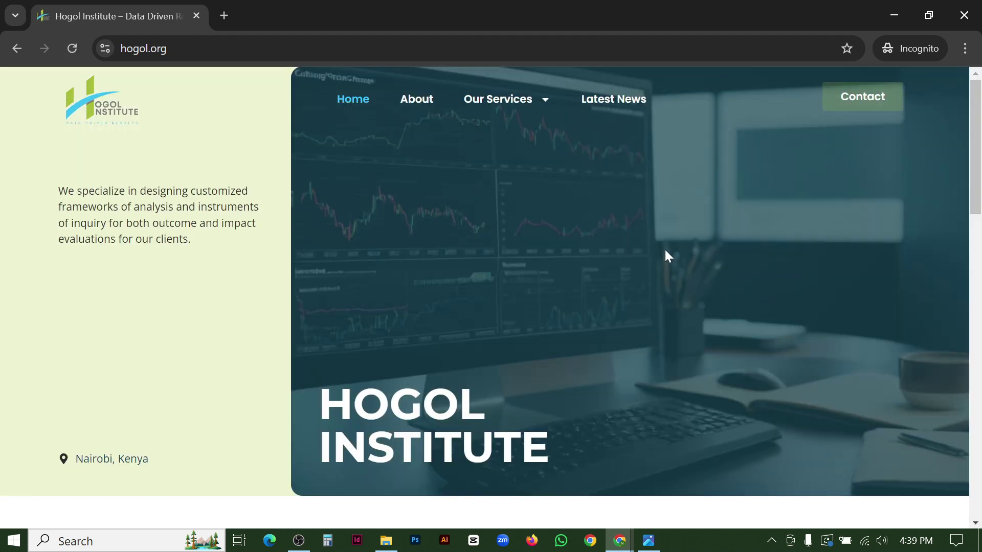
scroll(665, 251, down, 5)
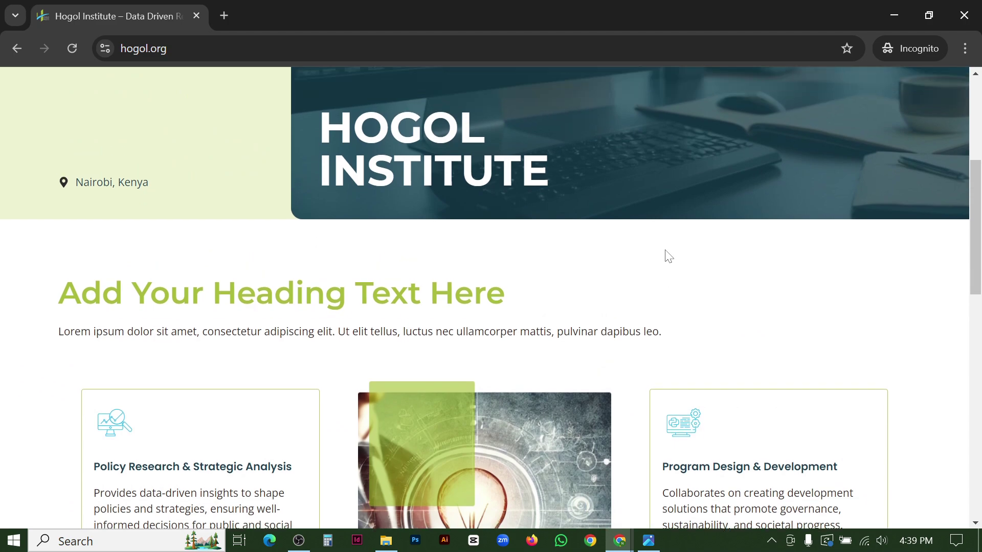
scroll(669, 256, down, 7)
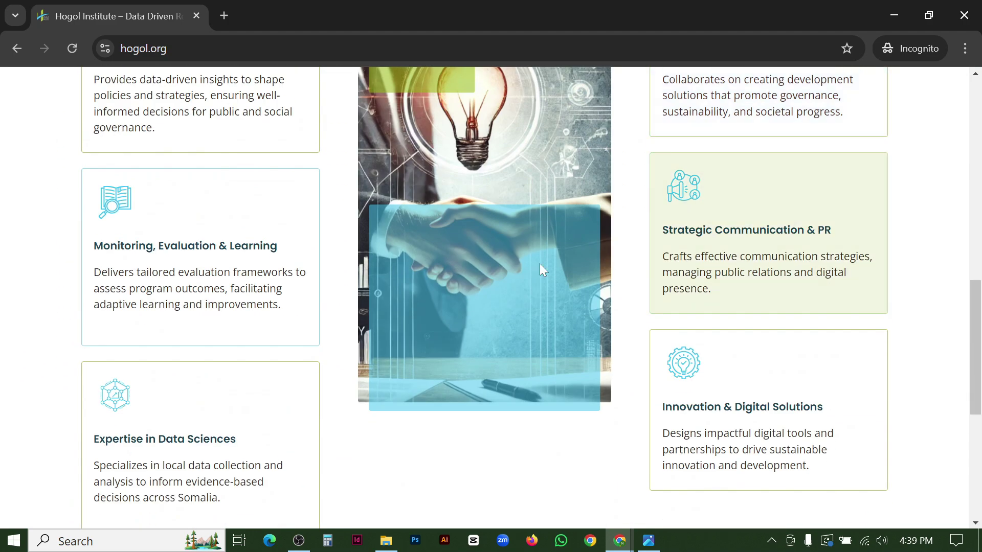
scroll(716, 255, up, 4)
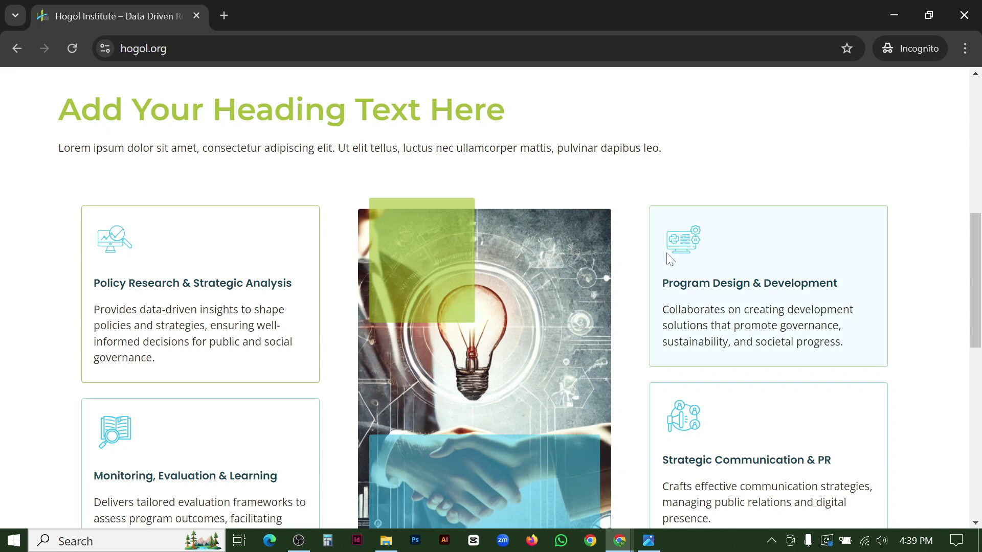
scroll(508, 278, down, 4)
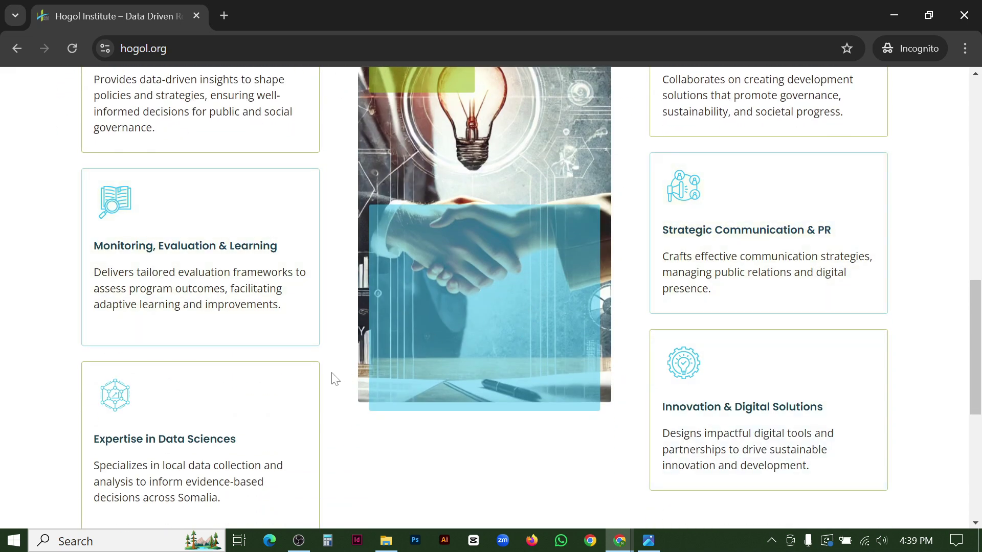
scroll(333, 379, down, 2)
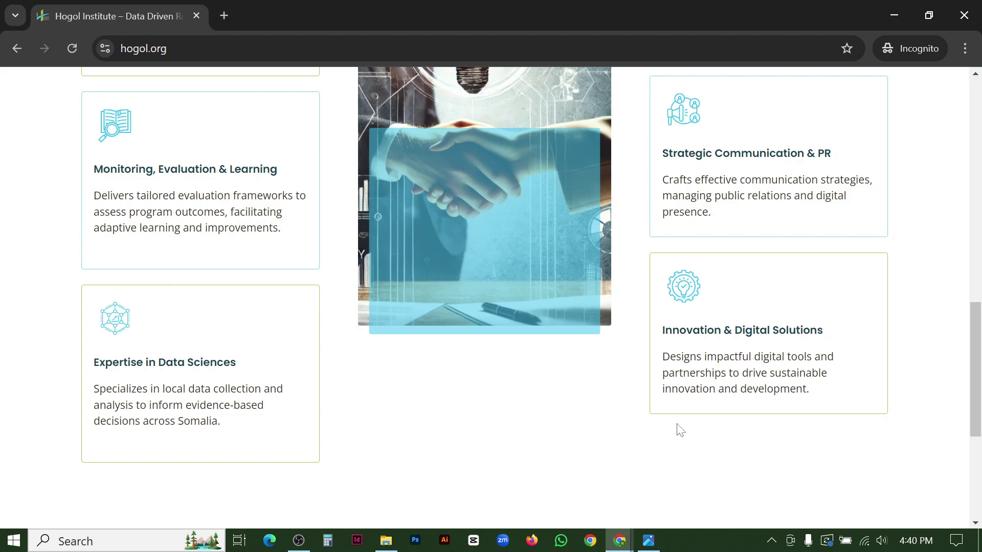
scroll(679, 431, up, 6)
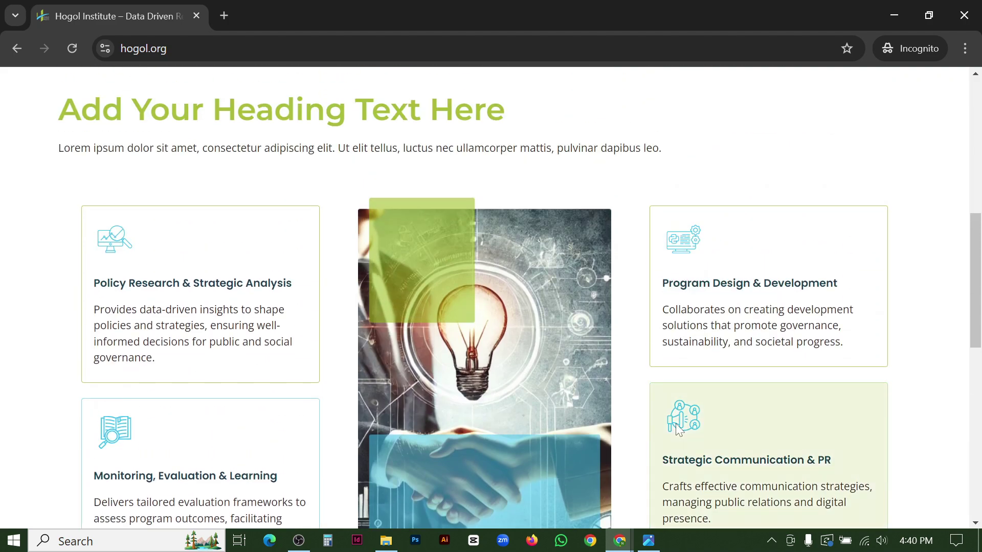
scroll(679, 430, down, 3)
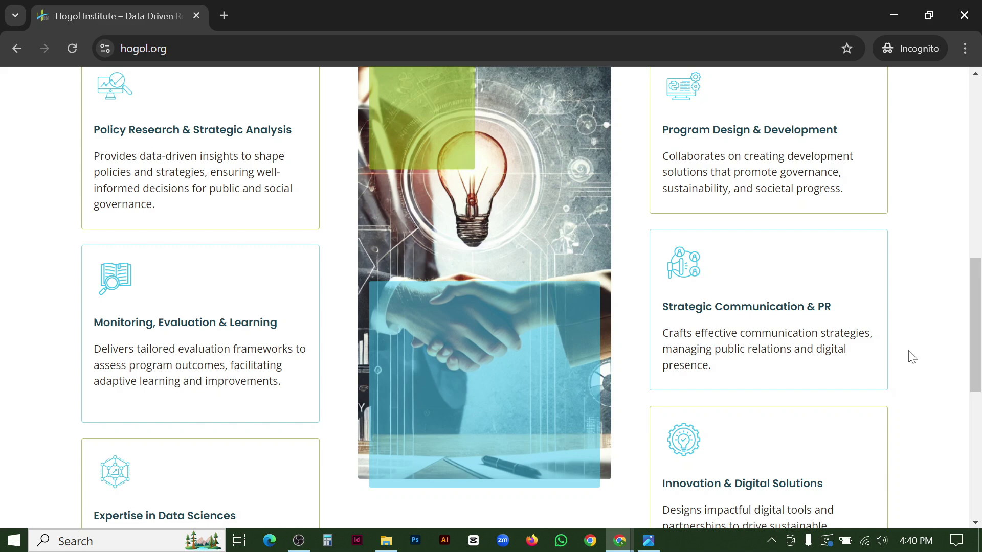
scroll(913, 356, up, 3)
scroll(910, 355, down, 2)
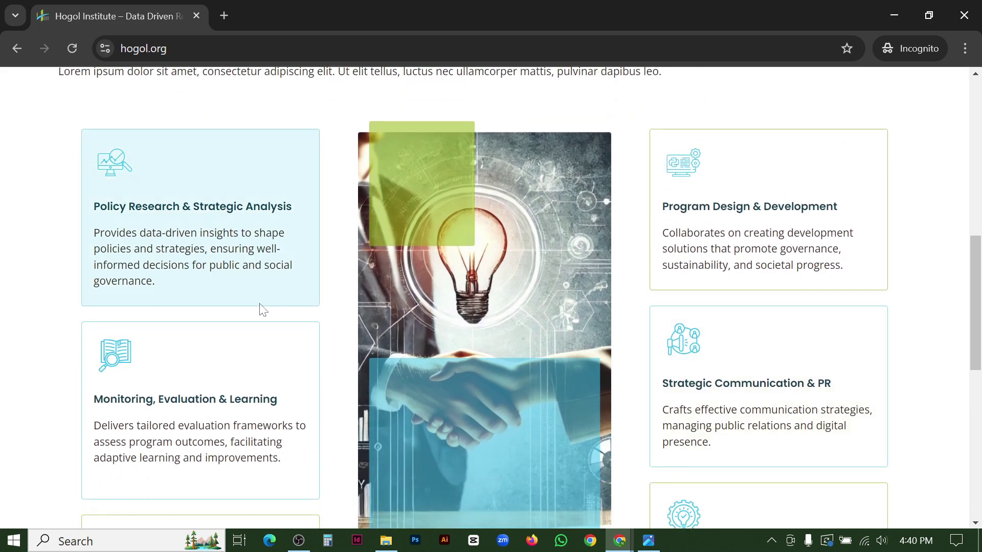
scroll(262, 309, down, 4)
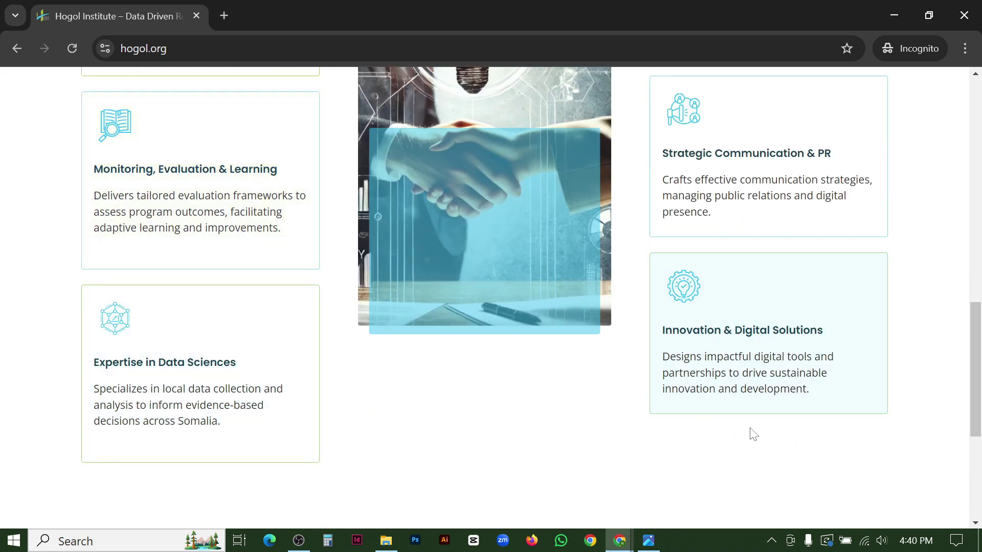
scroll(751, 414, up, 2)
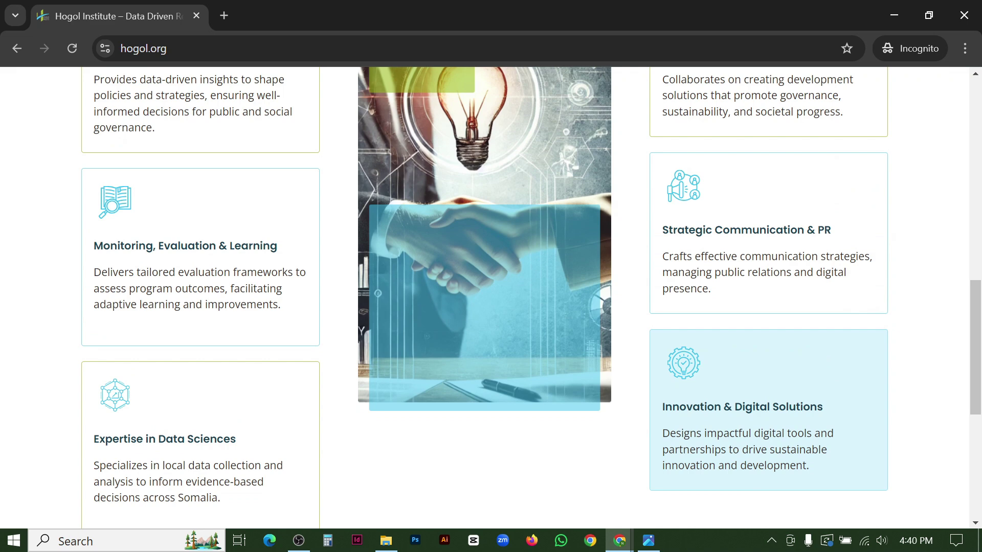
scroll(285, 467, down, 3)
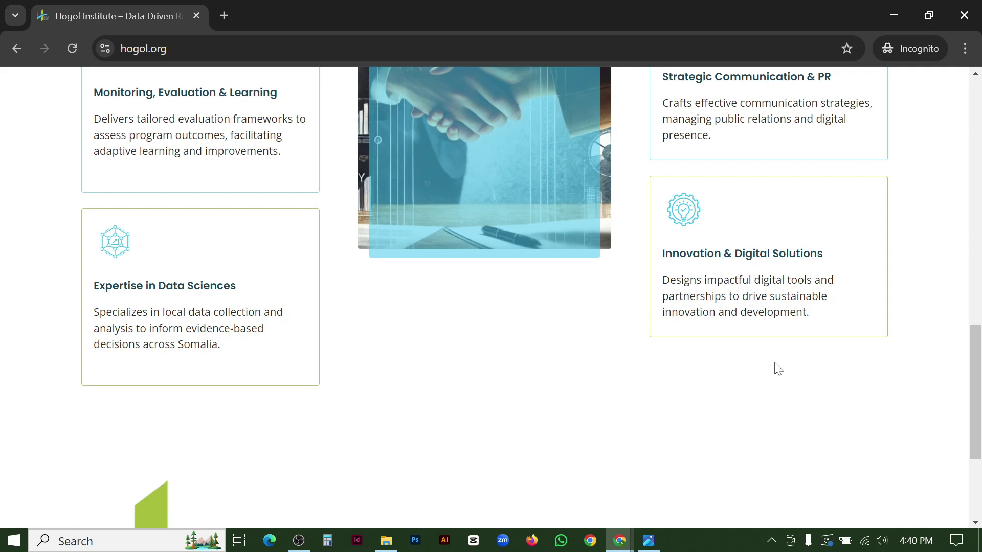
scroll(777, 369, up, 9)
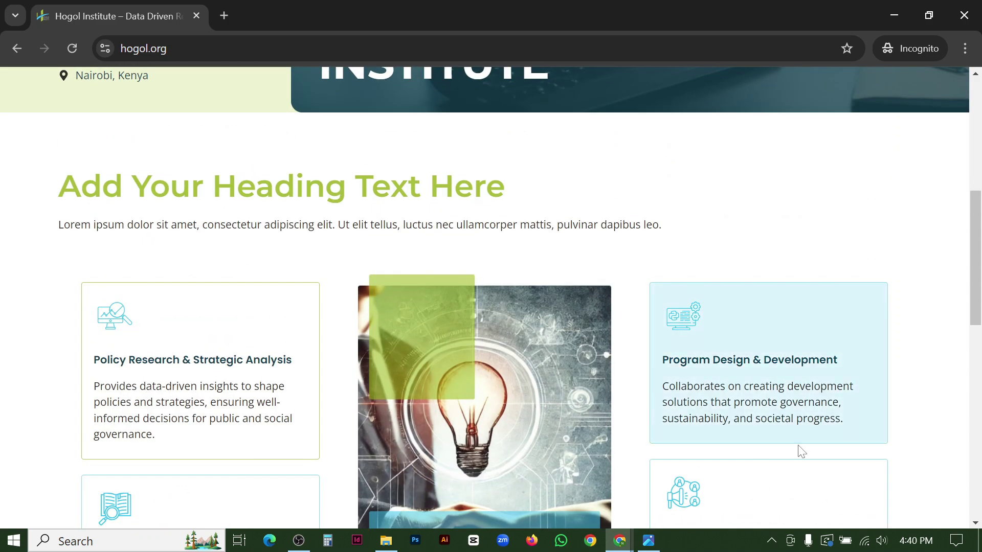
scroll(800, 441, down, 4)
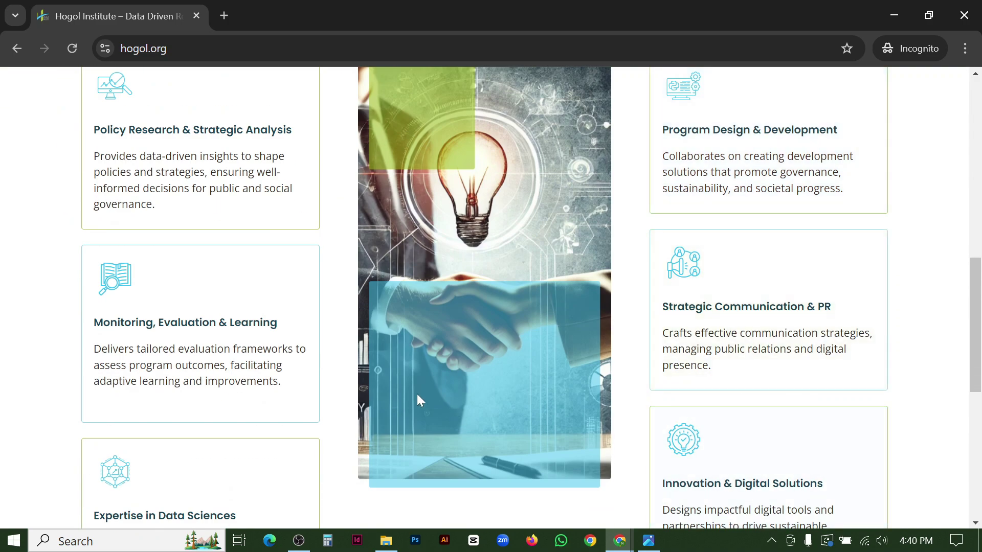
Back in the Elementor editor, set the central image container's padding to 0 on all sides
click(894, 14)
click(659, 15)
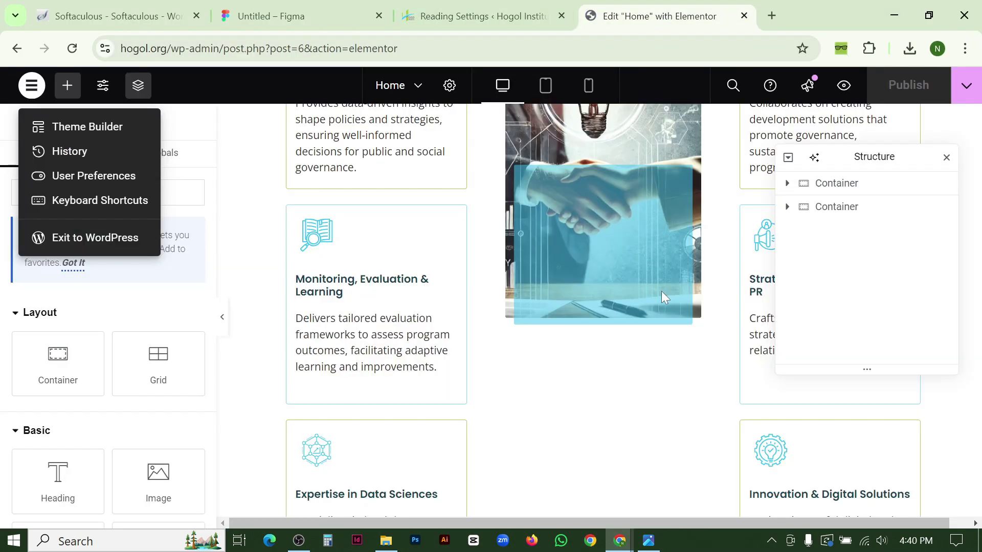
click(946, 159)
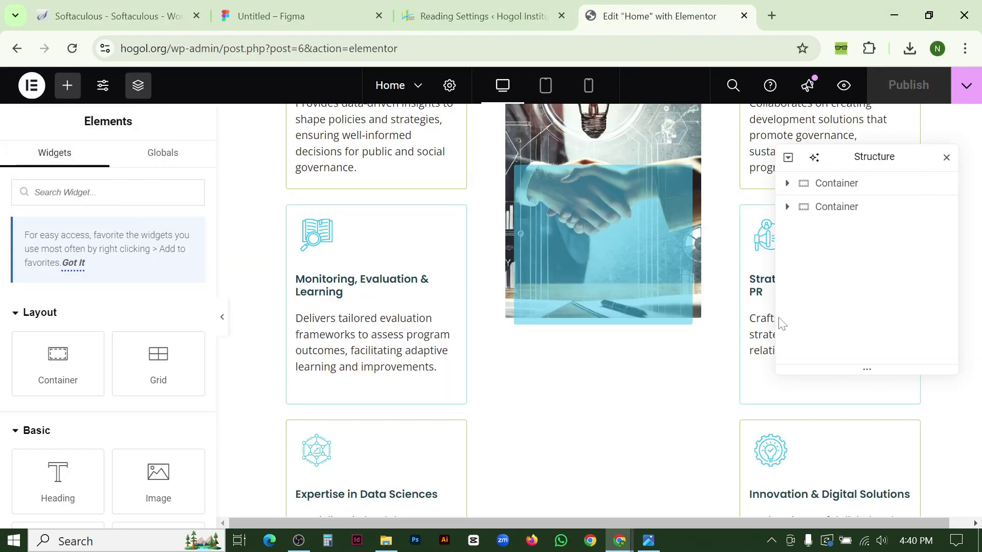
click(947, 157)
scroll(868, 320, up, 5)
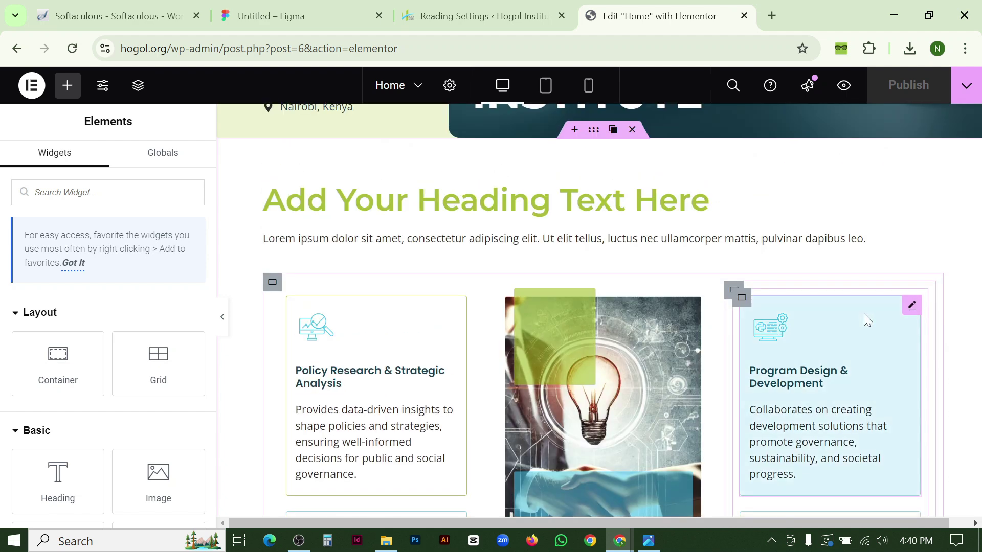
mouse_move(914, 309)
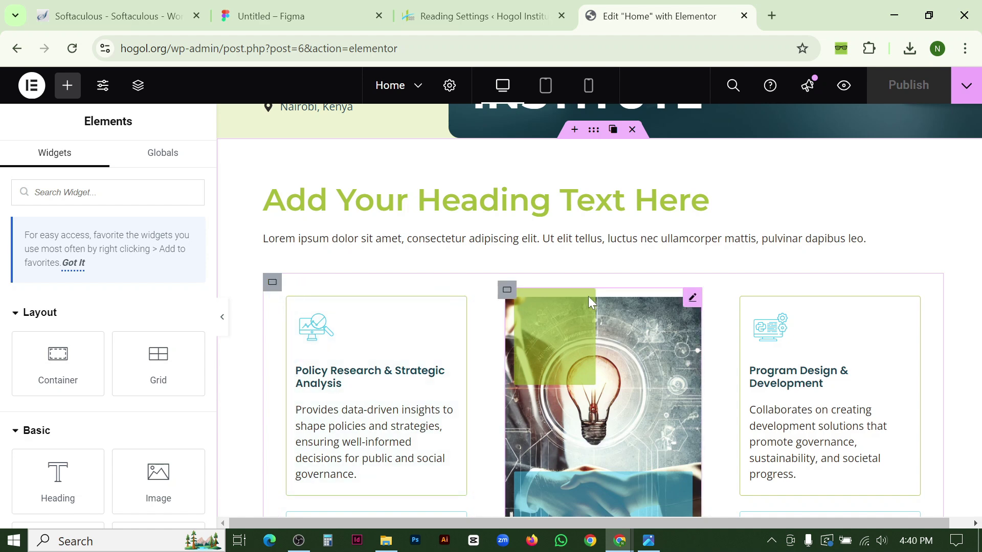
click(507, 291)
click(175, 160)
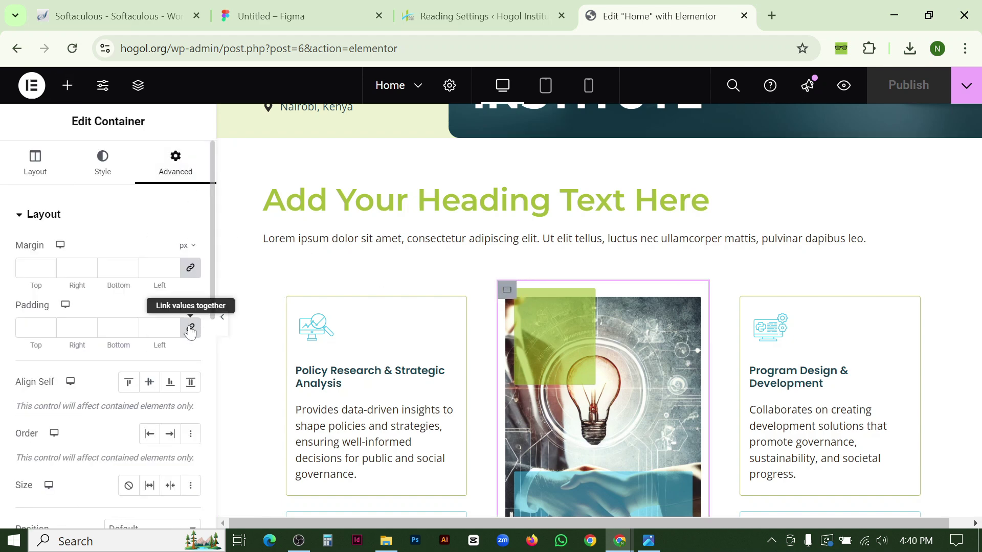
click(190, 331)
click(222, 318)
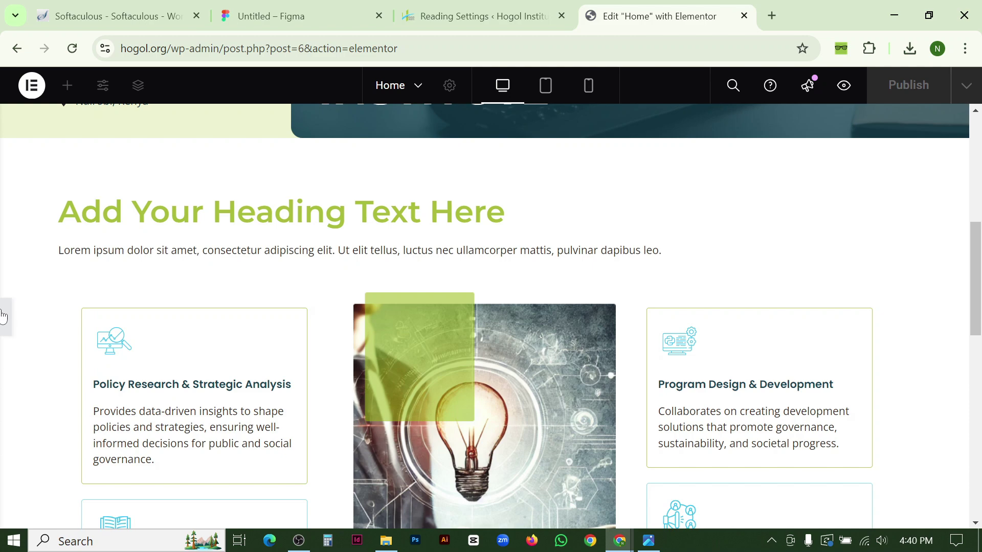
click(3, 316)
Publish the Home page and reload the live site in the private window
click(915, 83)
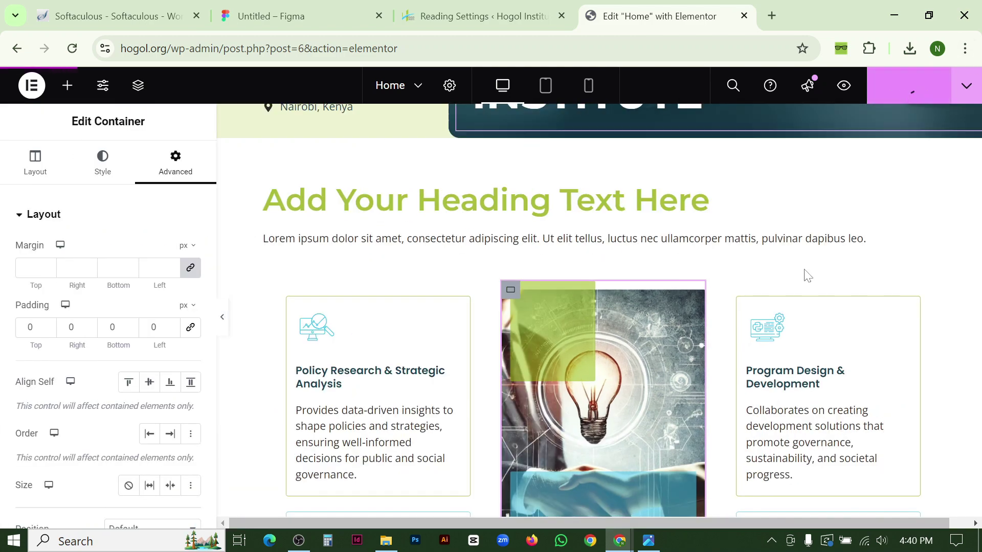
mouse_move(619, 540)
click(690, 476)
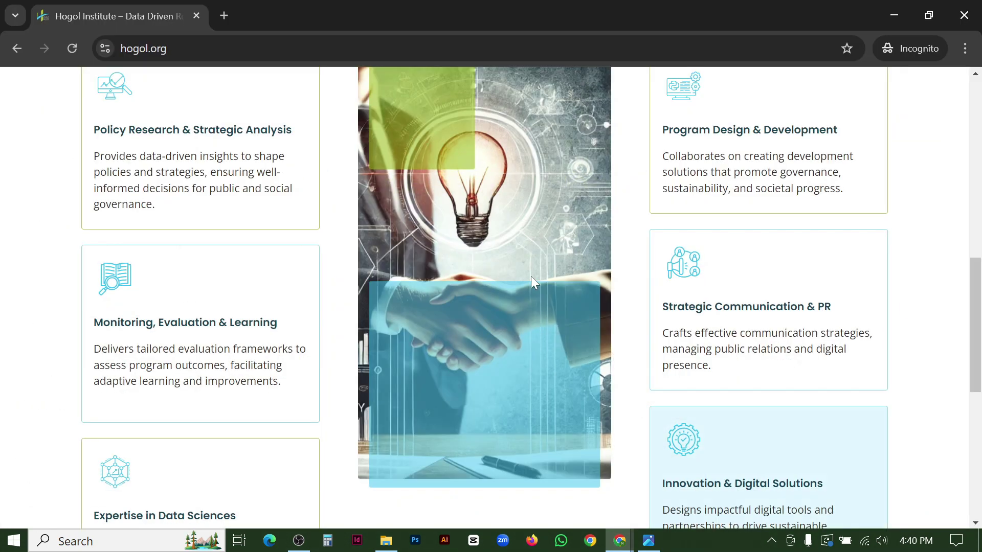
click(67, 49)
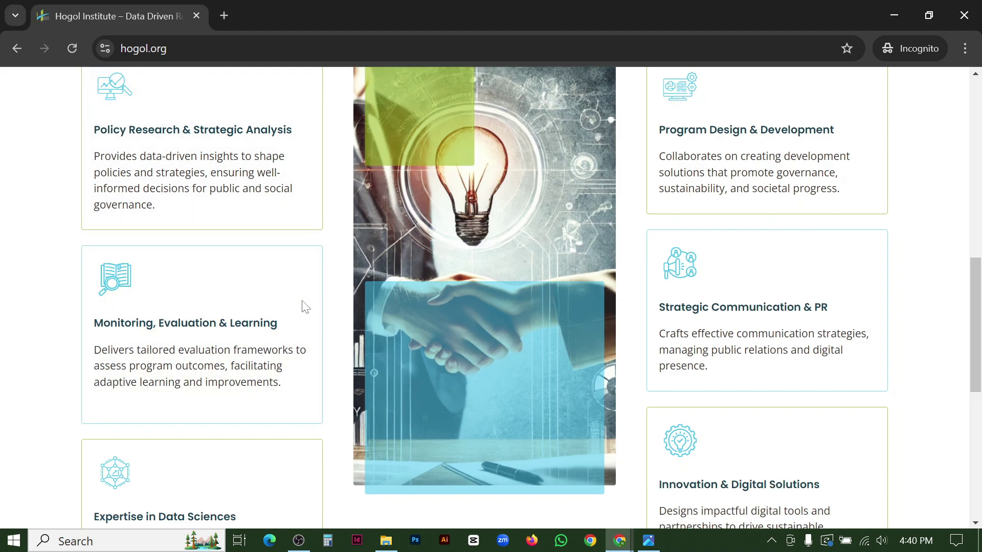
scroll(603, 343, up, 3)
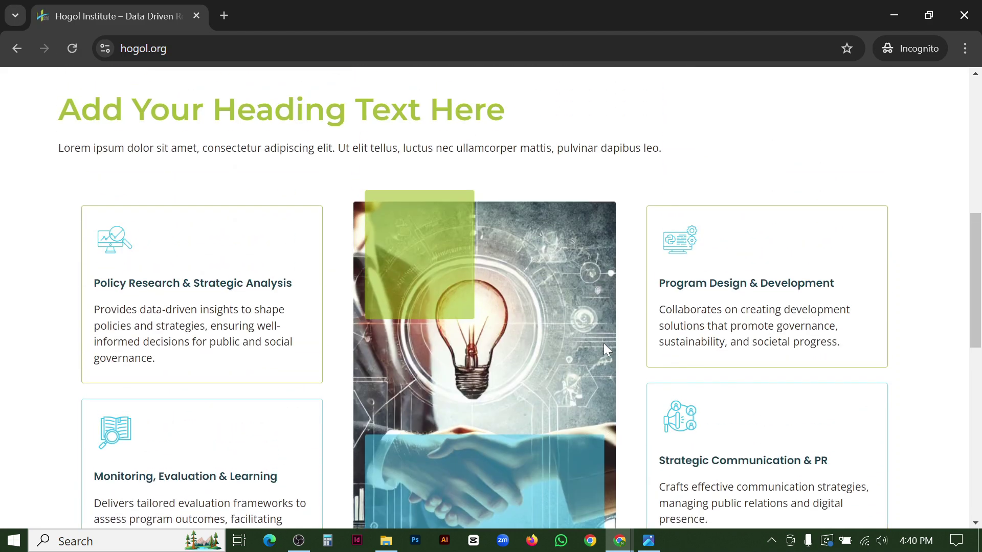
Return to the Elementor editor, dismiss the chat notification and close the Navigator
scroll(604, 343, down, 7)
scroll(604, 343, up, 9)
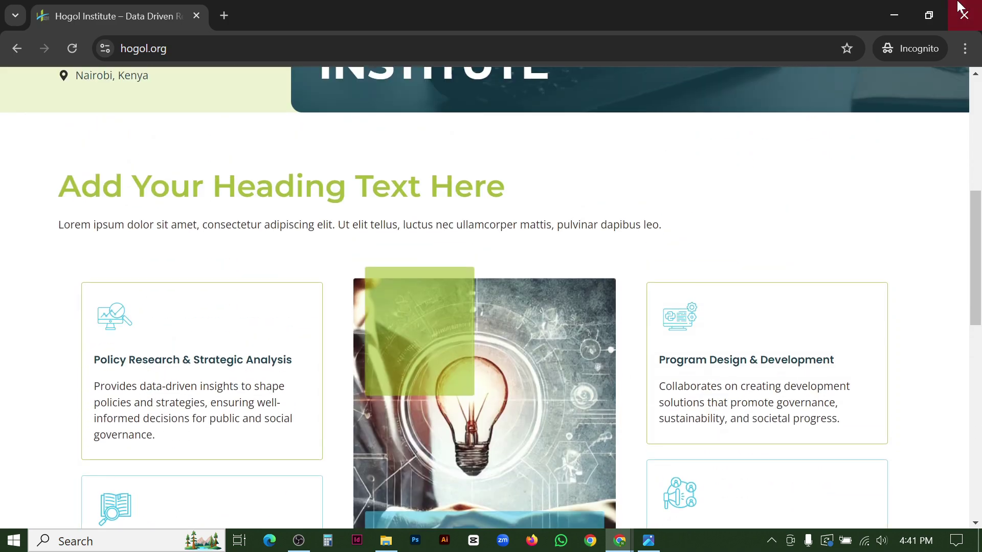
click(894, 16)
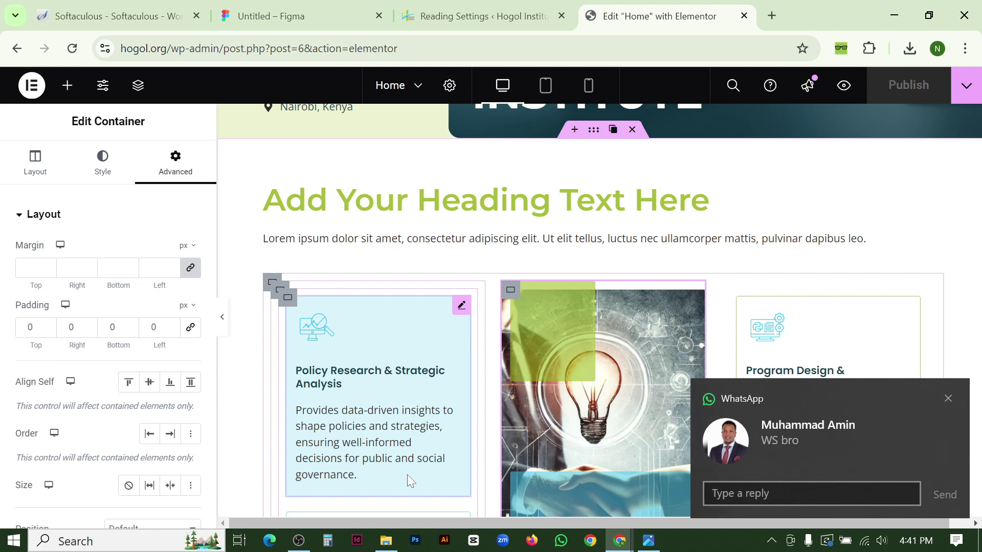
click(948, 398)
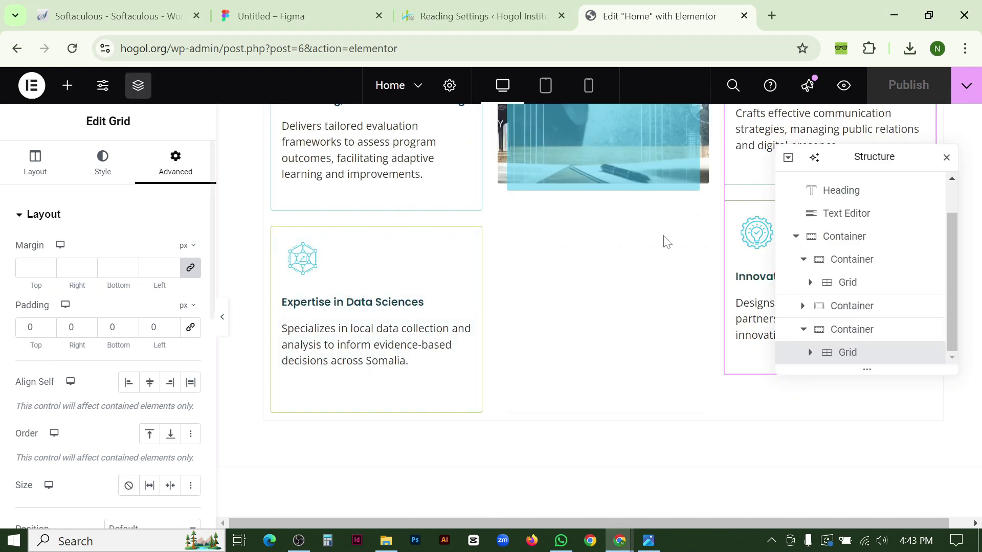
scroll(661, 291, up, 3)
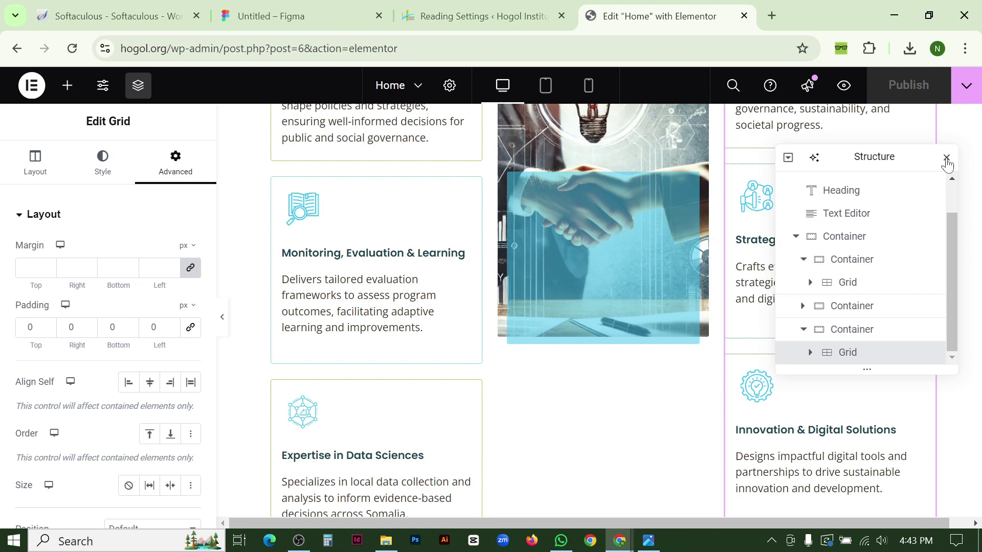
click(946, 159)
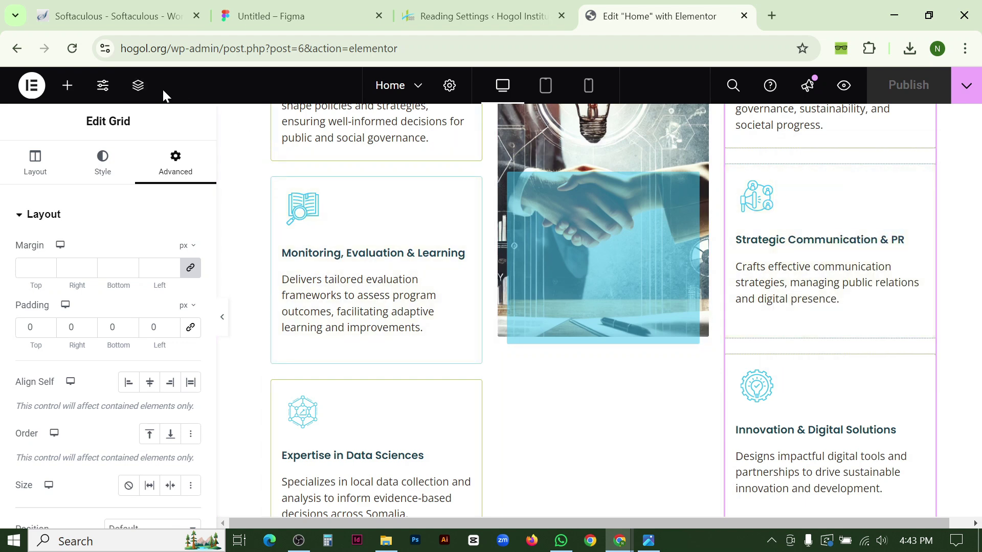
scroll(640, 377, up, 3)
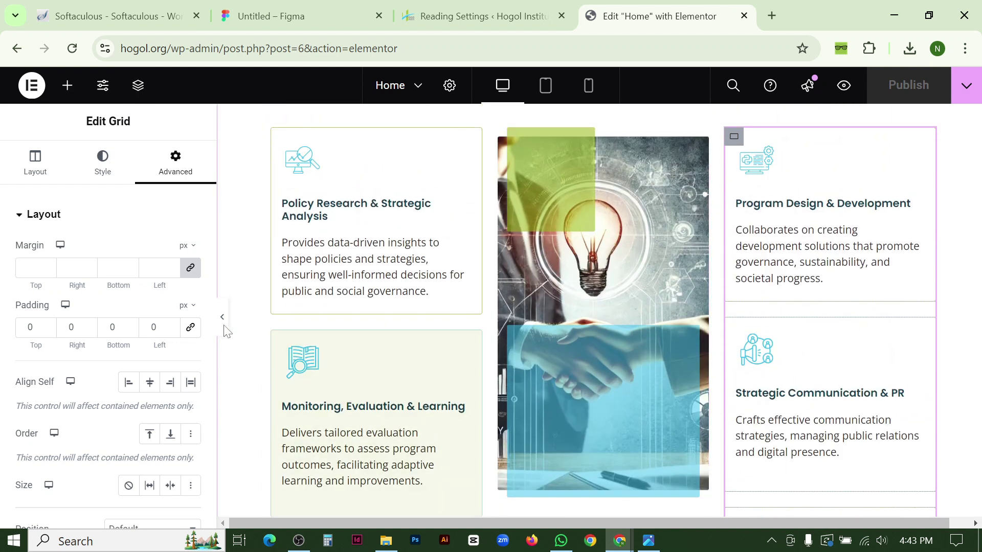
click(224, 325)
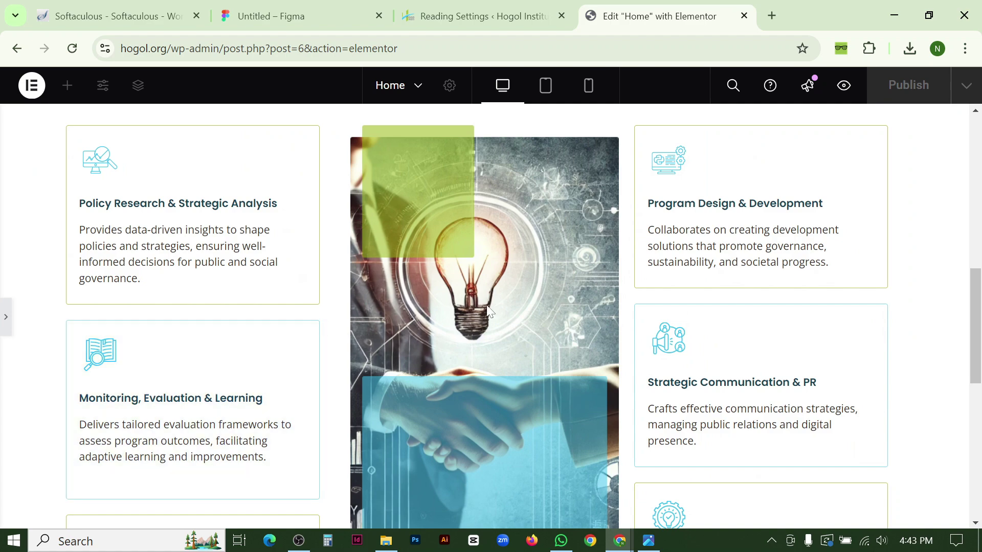
Reload the live homepage and scroll down to review the service cards
mouse_move(631, 544)
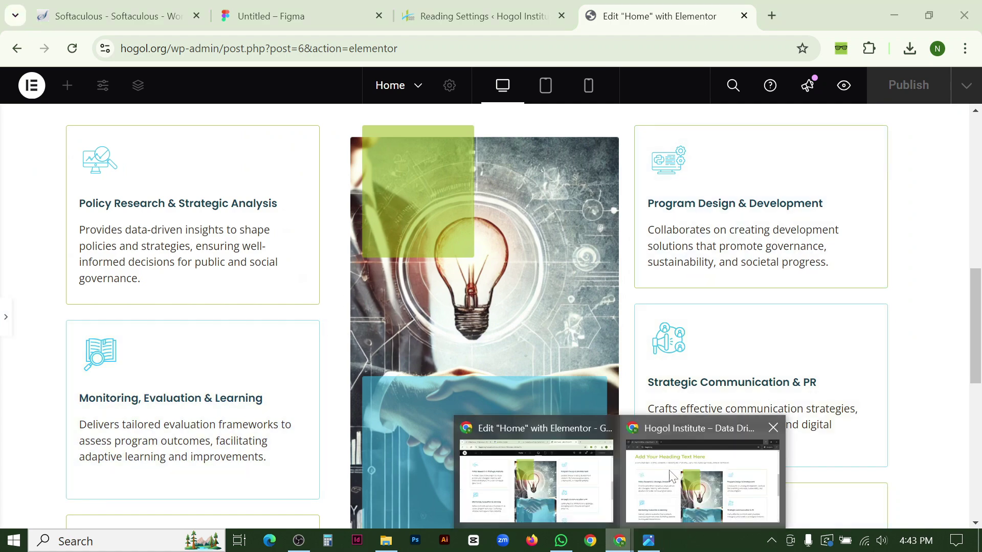
click(684, 475)
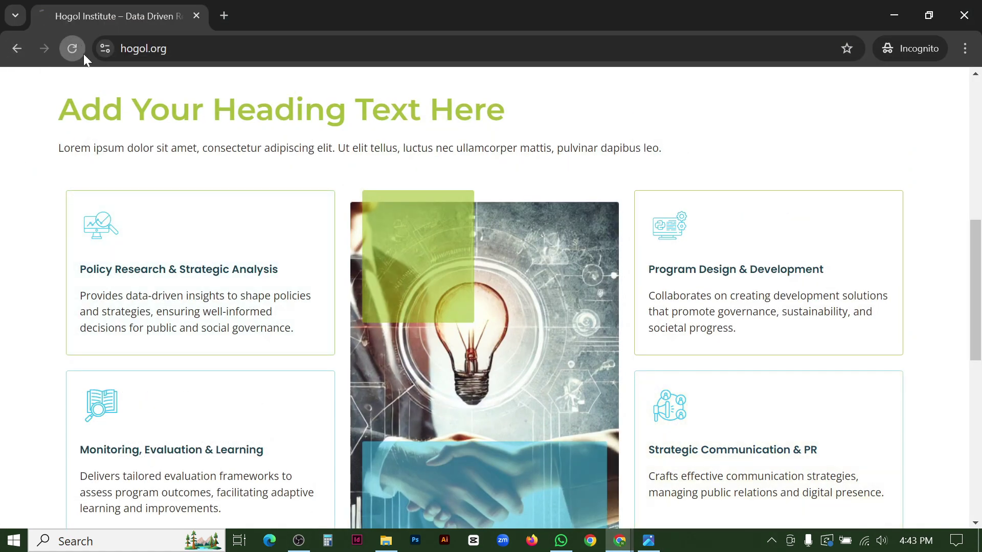
click(84, 54)
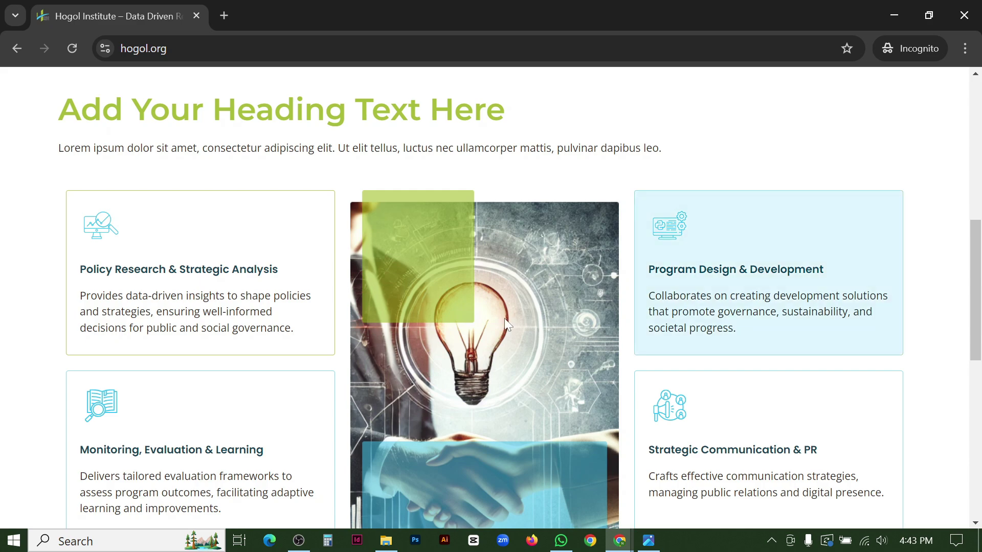
scroll(784, 292, down, 1)
scroll(784, 292, down, 4)
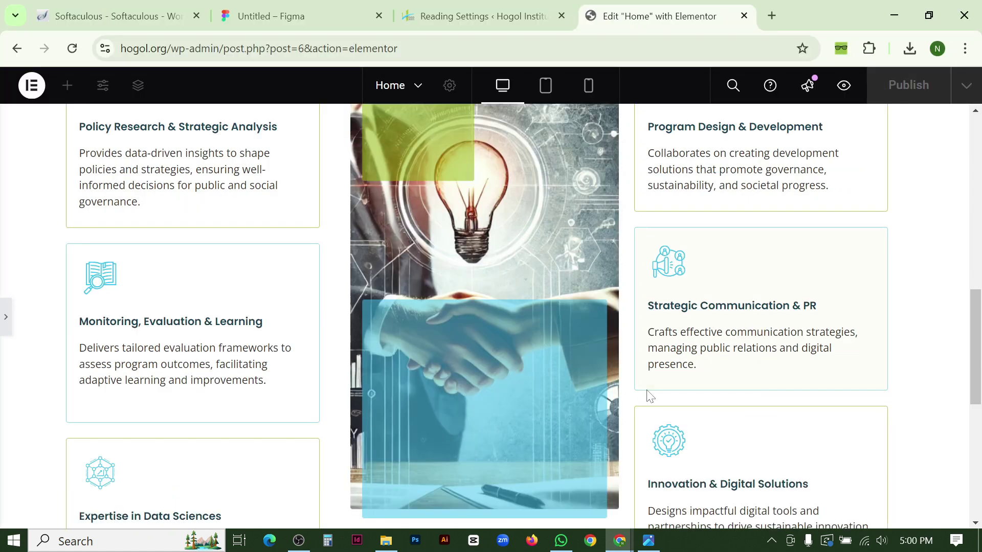
Set the 'Add Your Heading Text Here' heading's Style alignment to Center
scroll(648, 393, up, 6)
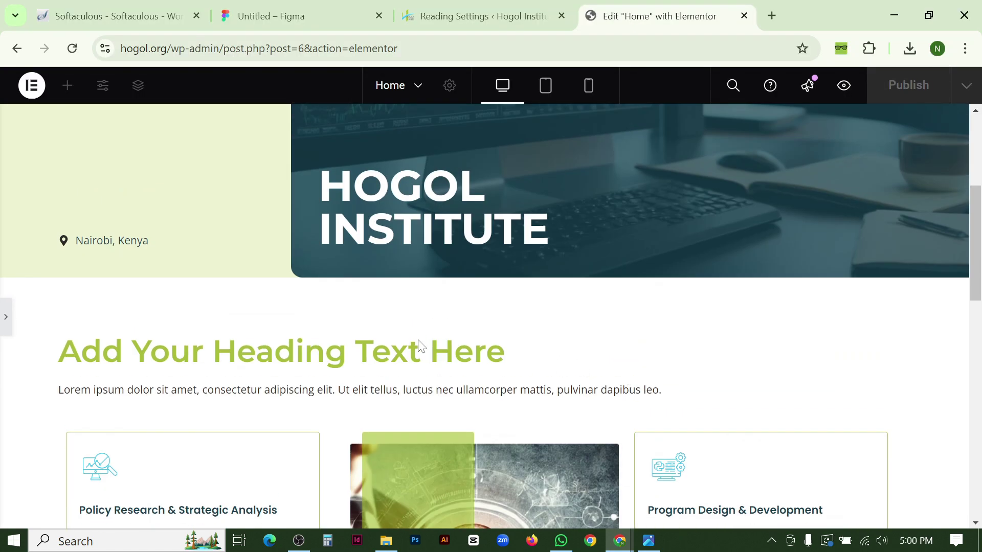
click(586, 377)
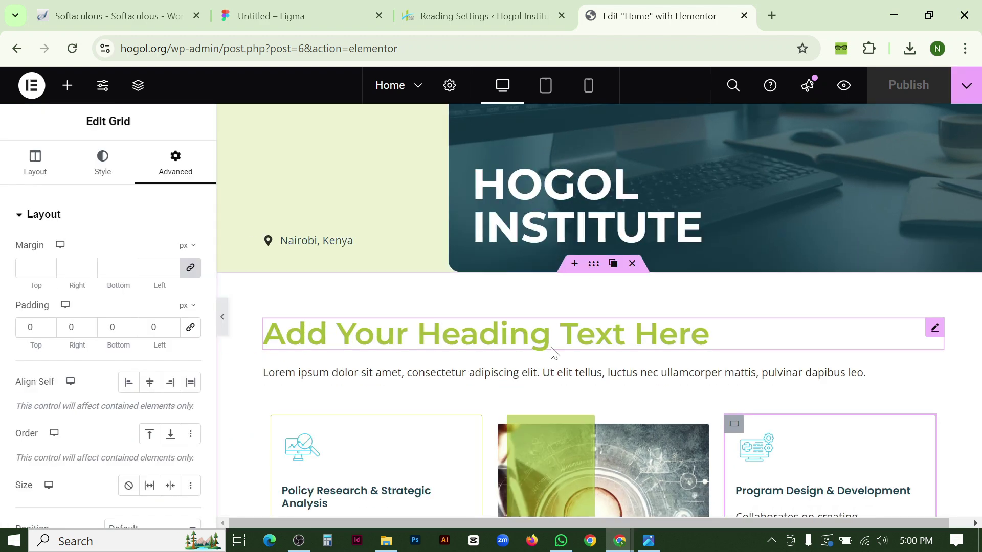
click(937, 331)
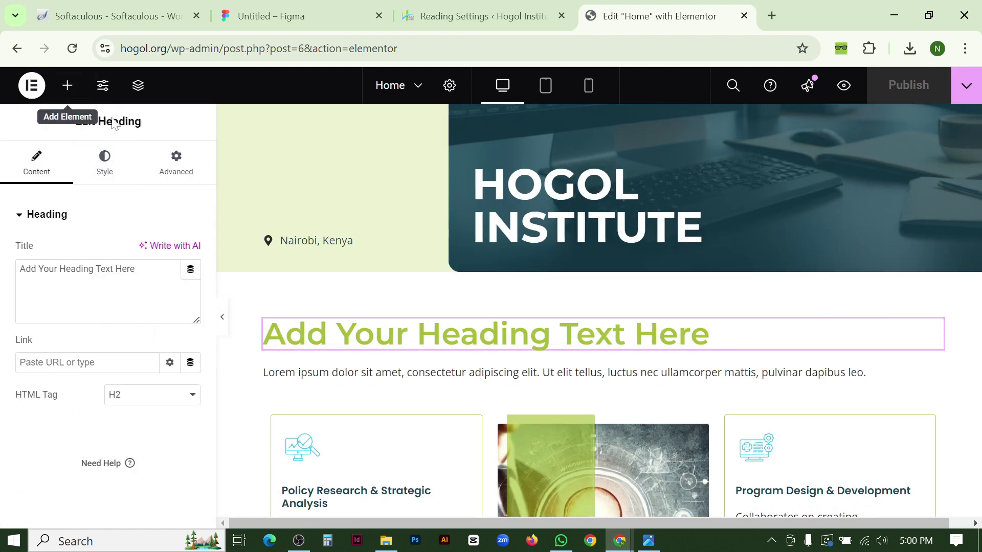
click(108, 158)
click(169, 315)
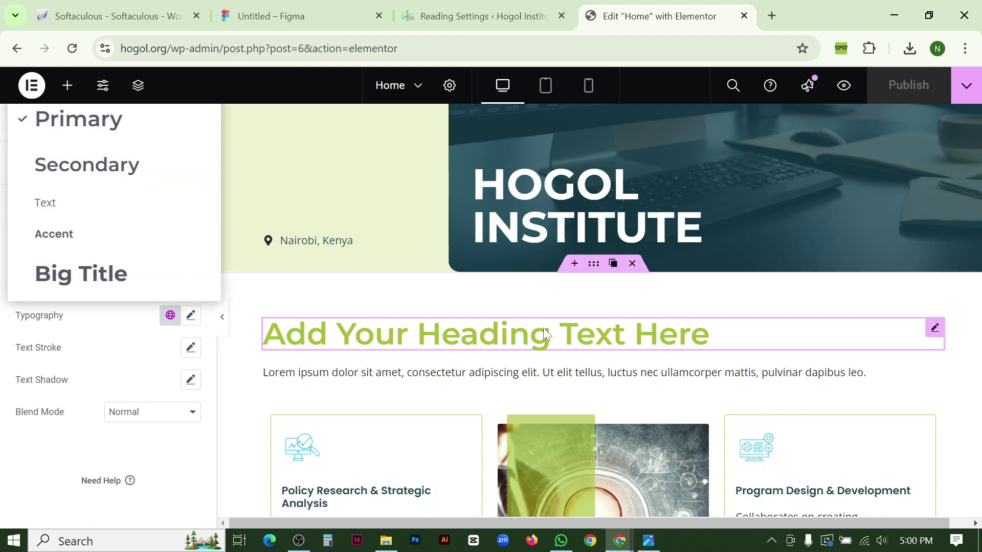
click(888, 336)
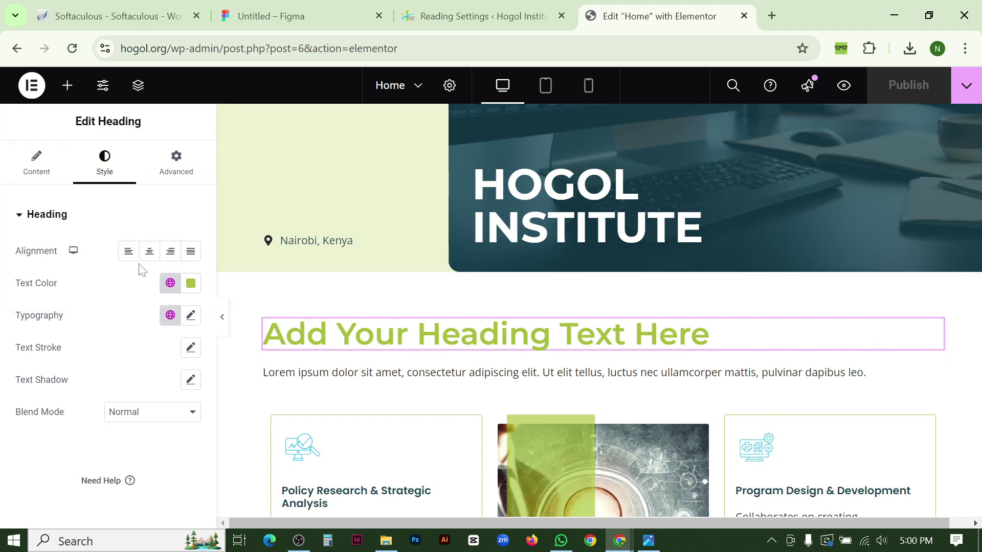
click(150, 251)
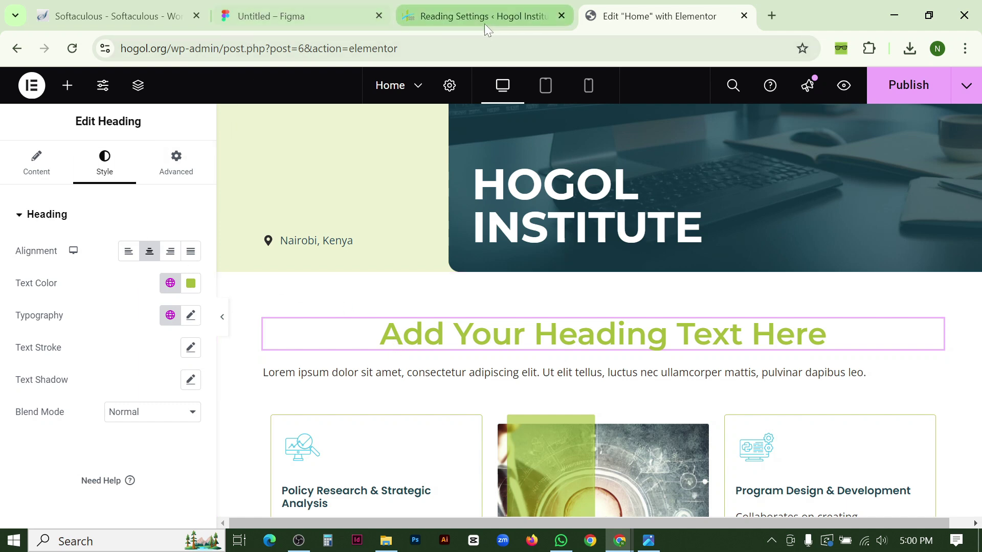
click(453, 20)
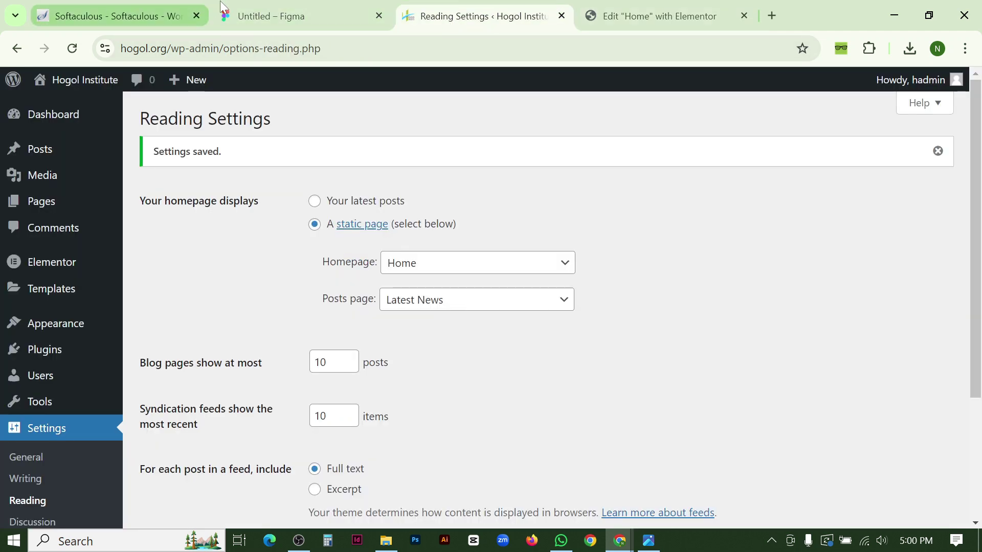
Copy the 'What we do' heading from Figma and paste it over the Elementor heading
click(271, 16)
click(612, 300)
scroll(608, 307, down, 10)
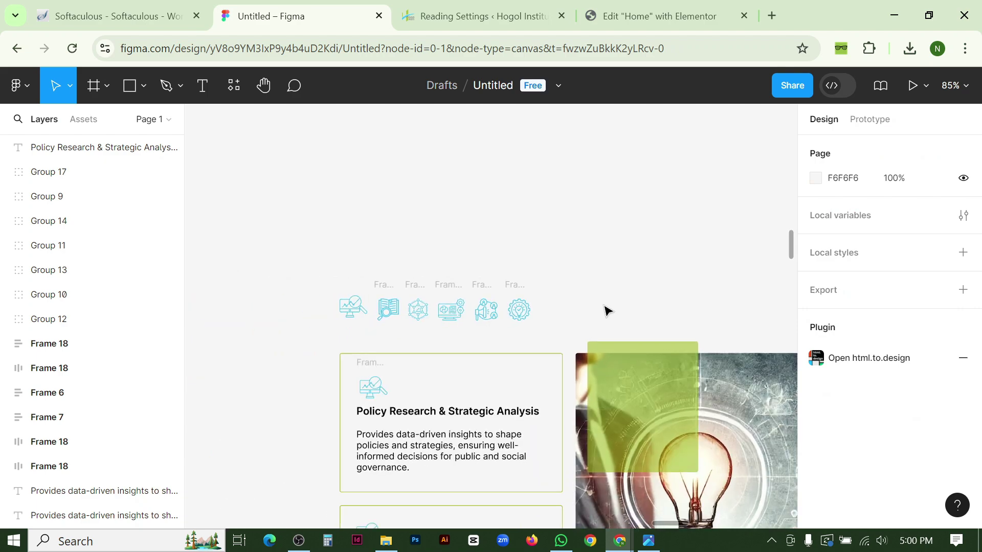
scroll(602, 321, down, 5)
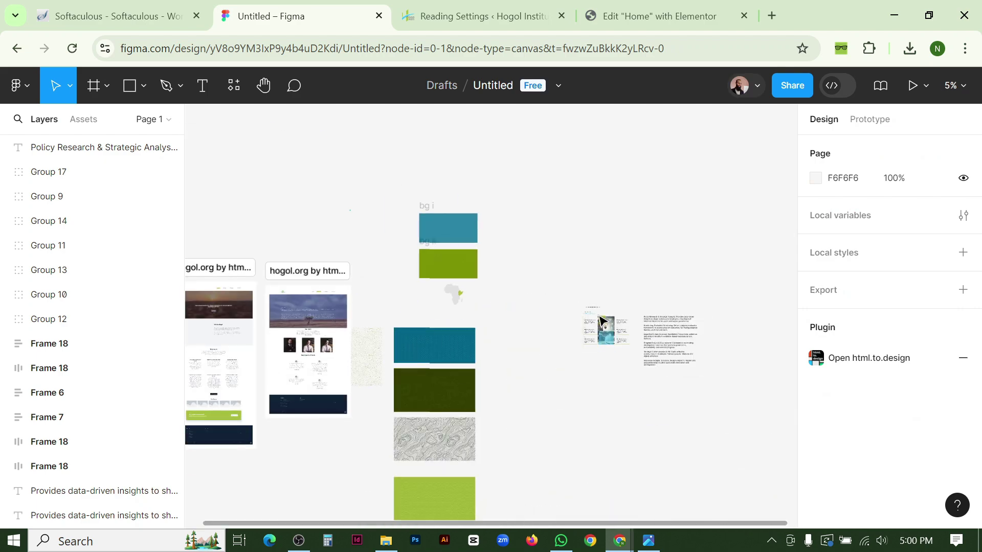
scroll(358, 307, left, 10)
scroll(499, 306, up, 10)
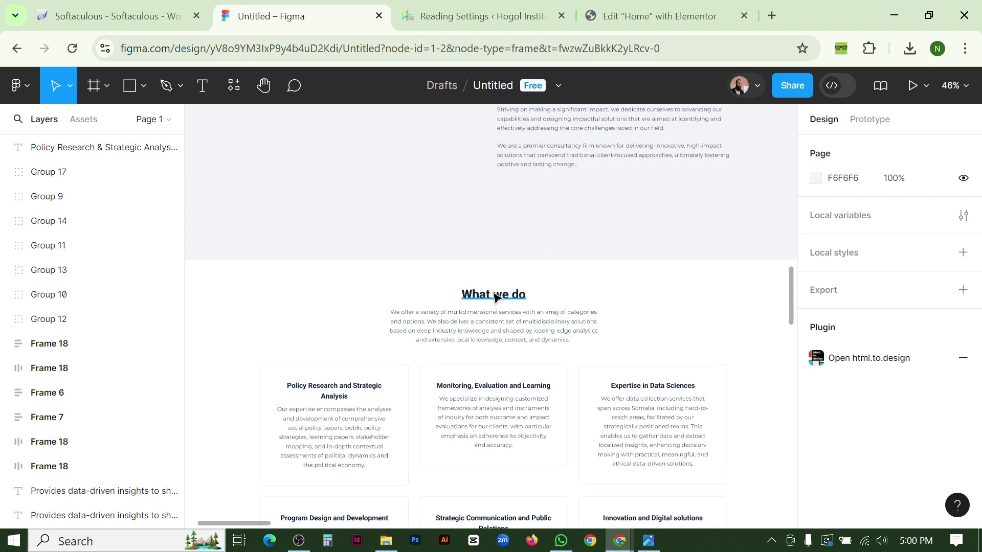
double_click(499, 294)
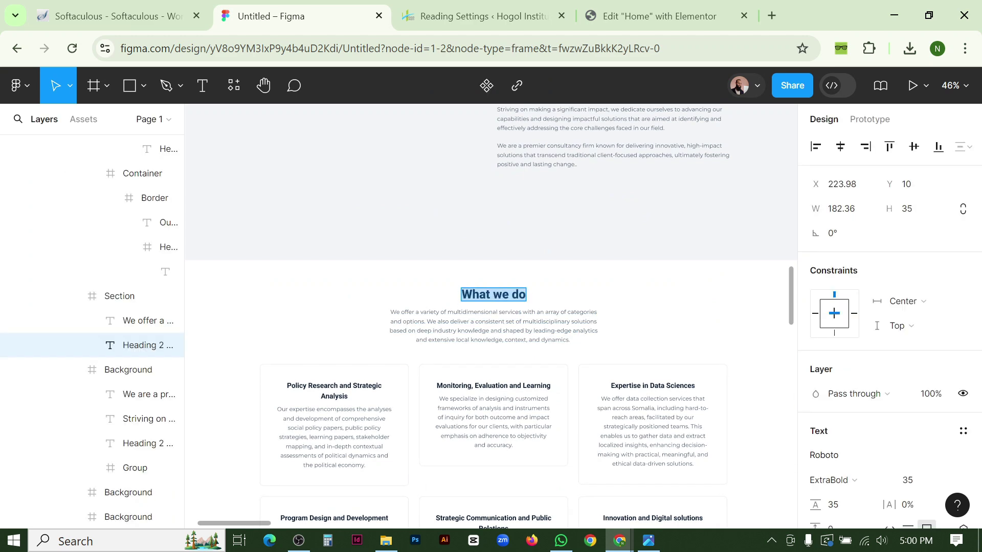
click(598, 18)
double_click(490, 333)
key(ctrl+a)
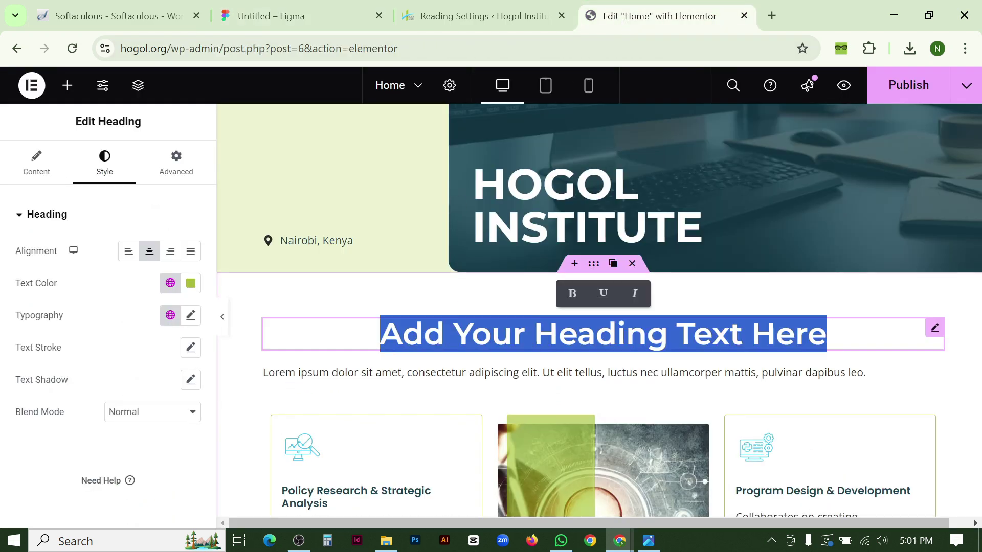
text(What we do)
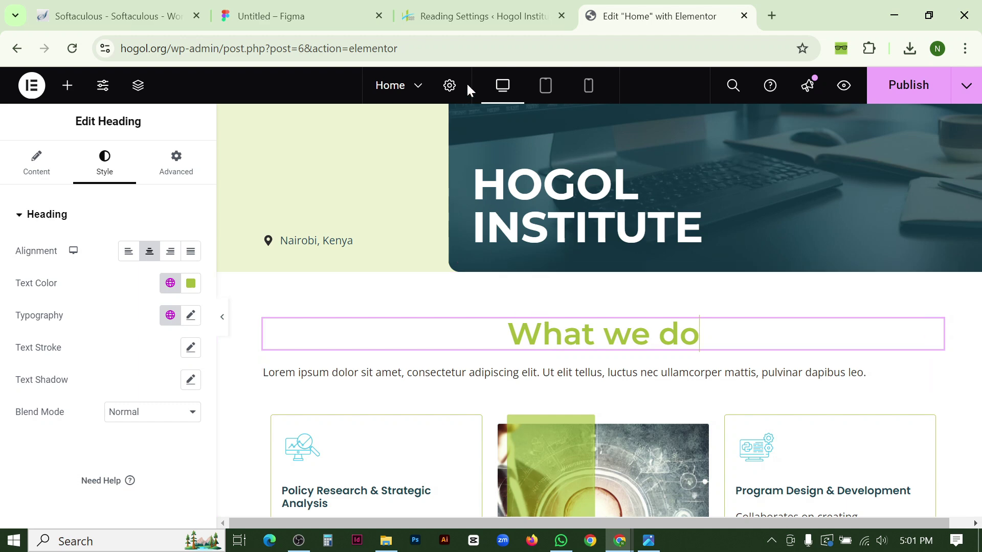
Select the whole intro paragraph in the Figma design for copying
click(453, 14)
click(240, 3)
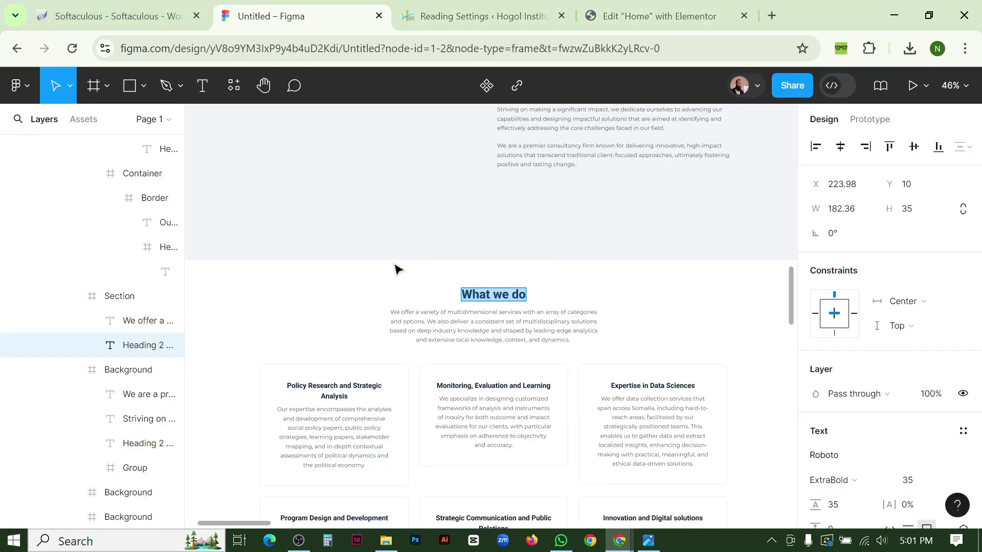
triple_click(486, 340)
key(ctrl+a)
key(ctrl+c)
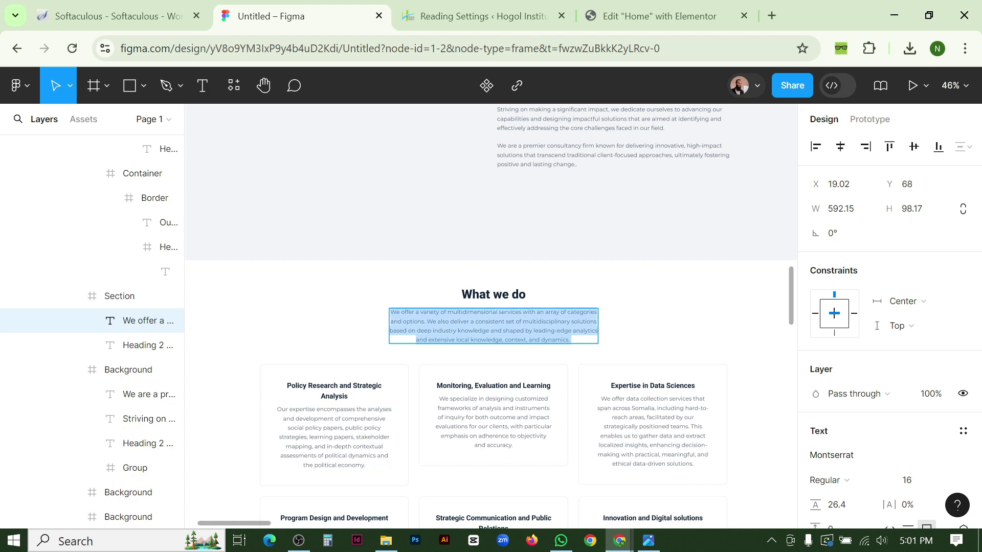
Move the Reading Settings tab to the front and close the Softaculous installer tab
click(441, 19)
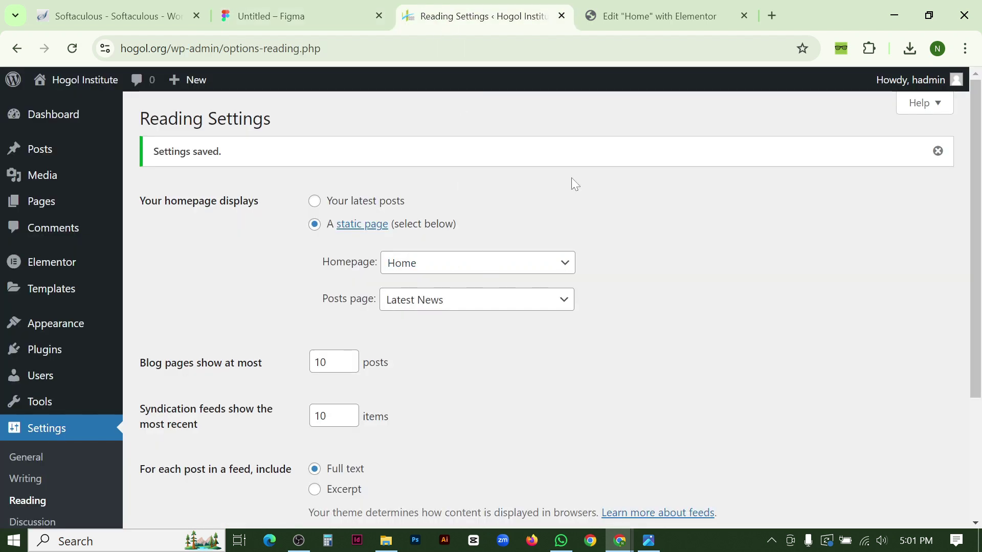
drag(471, 19, 38, 36)
click(340, 19)
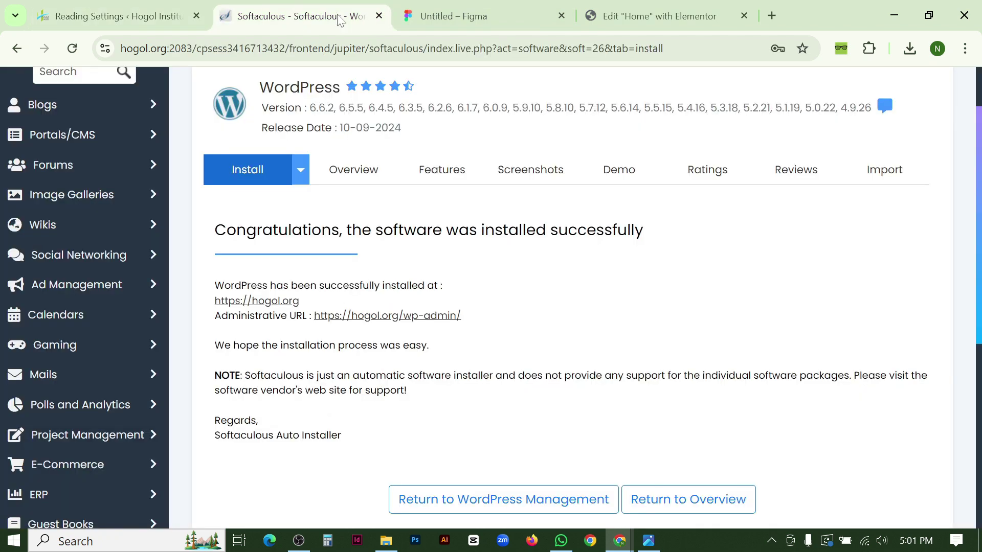
click(379, 16)
Paste the Figma intro paragraph over the Lorem ipsum text
click(471, 16)
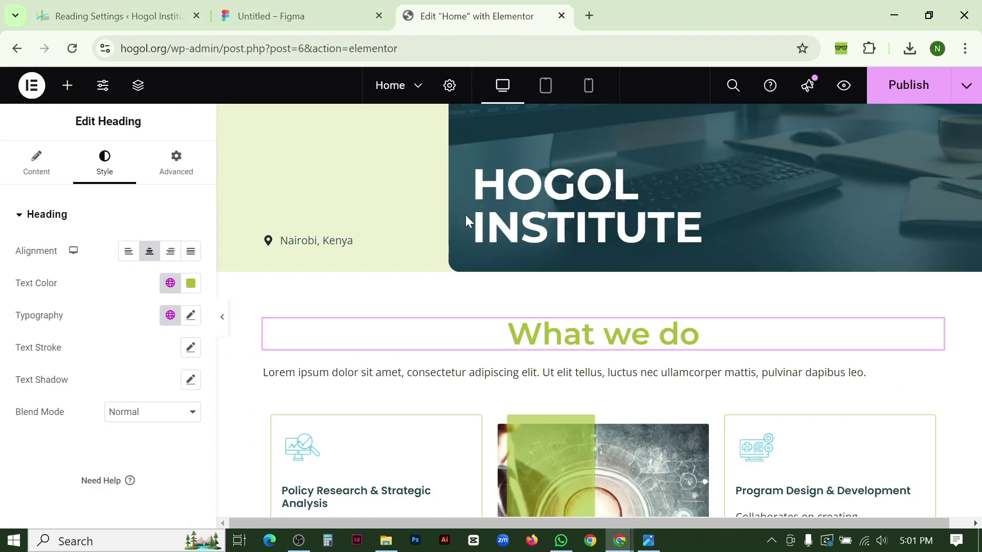
triple_click(539, 377)
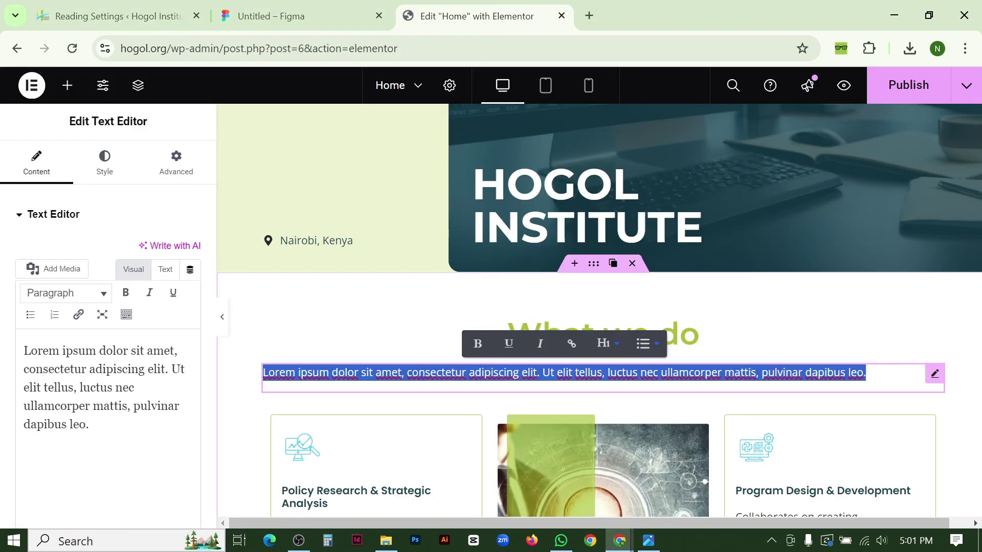
key(ctrl+v)
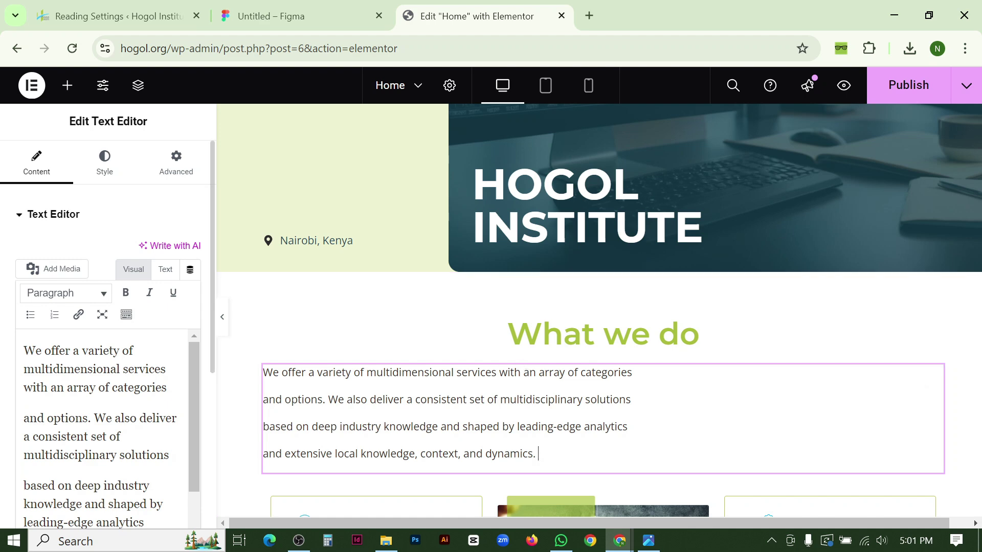
Merge the pasted text into one paragraph in the Text Editor and view its Text tab
click(135, 388)
key(ctrl+a)
key(ctrl+c)
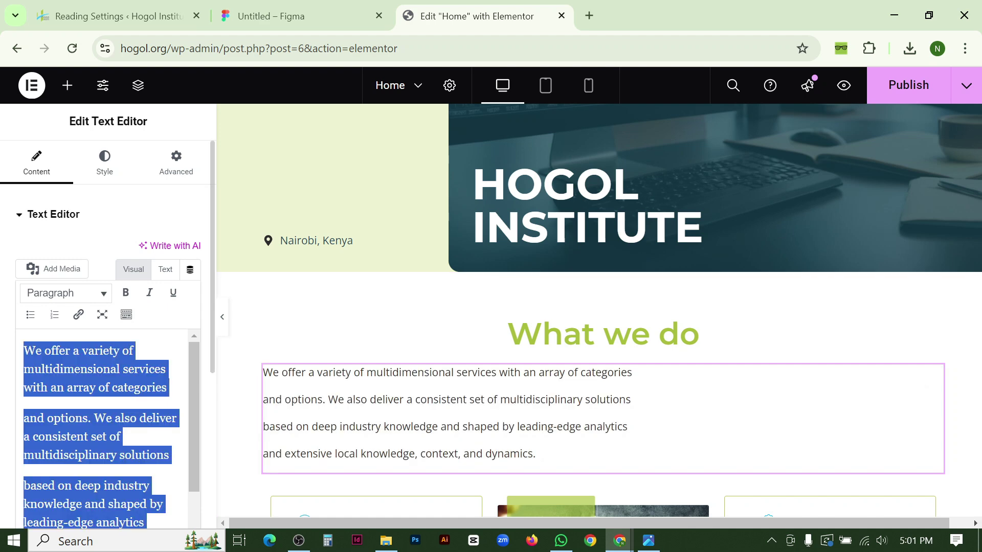
click(135, 388)
key(ctrl+v)
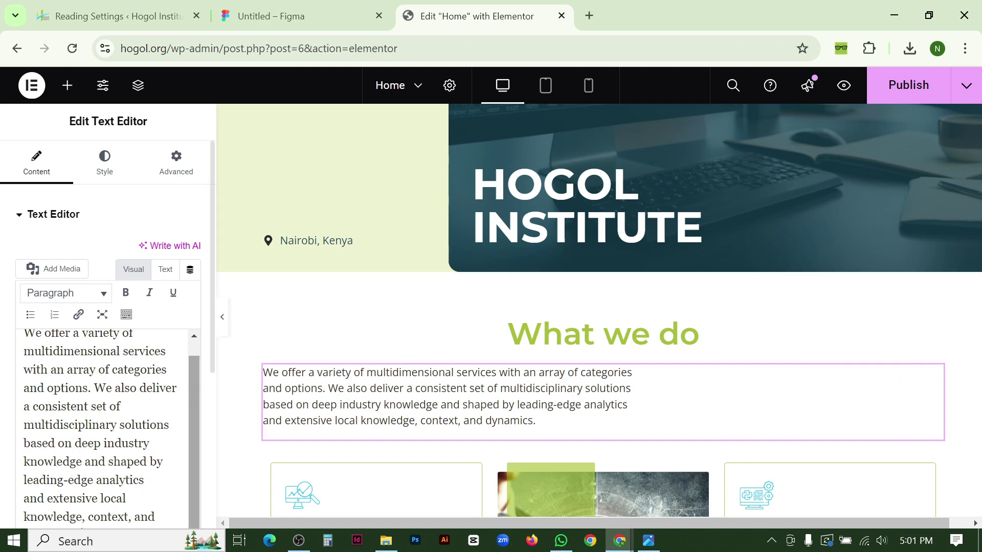
scroll(102, 430, up, 2)
scroll(103, 430, down, 1)
scroll(102, 429, up, 1)
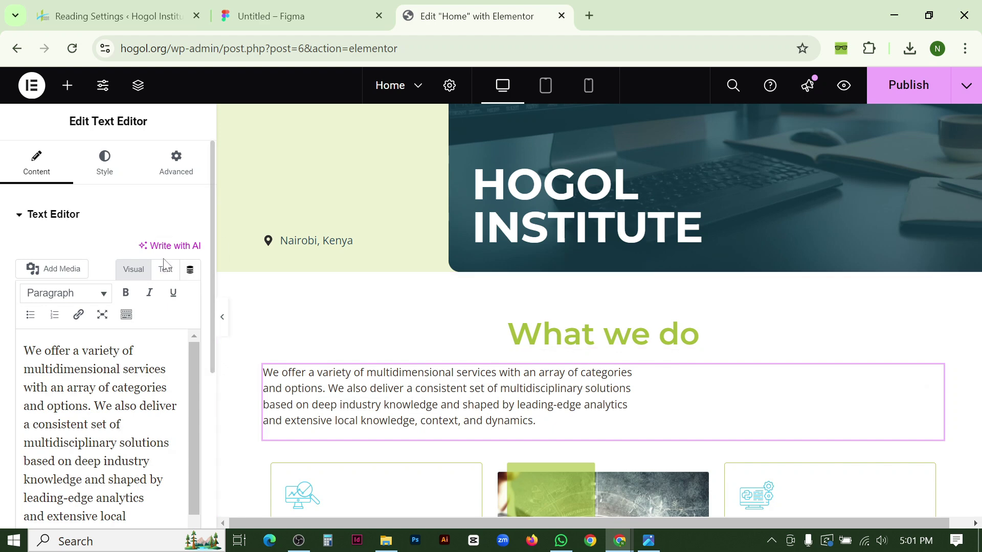
click(166, 275)
scroll(166, 279, down, 3)
scroll(166, 279, up, 3)
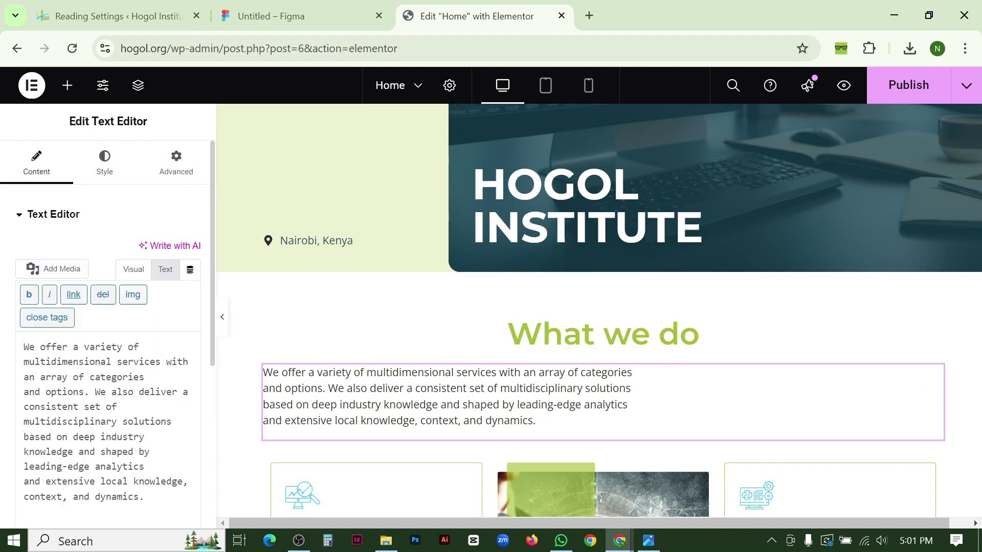
Create a new text document on the desktop and open it in Notepad
click(893, 13)
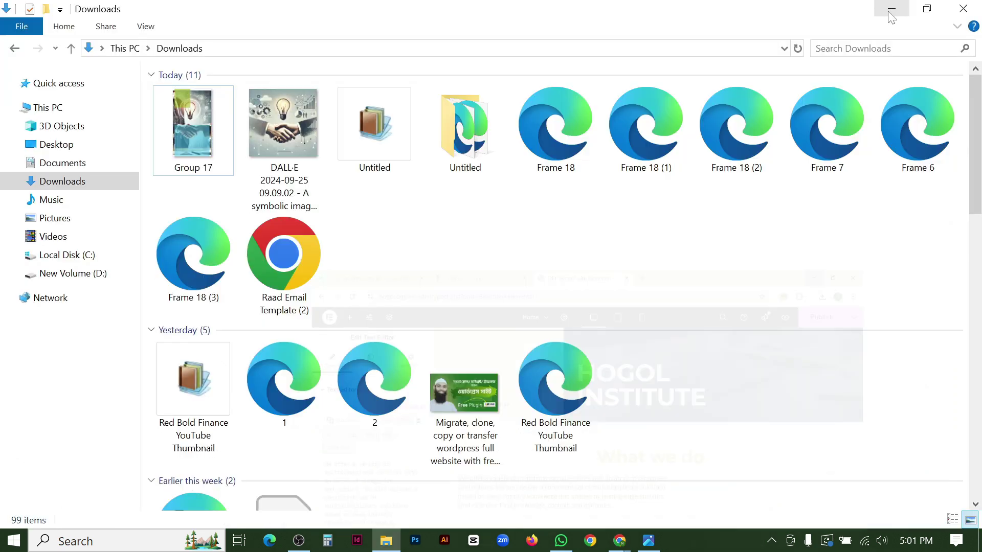
click(884, 14)
right_click(591, 122)
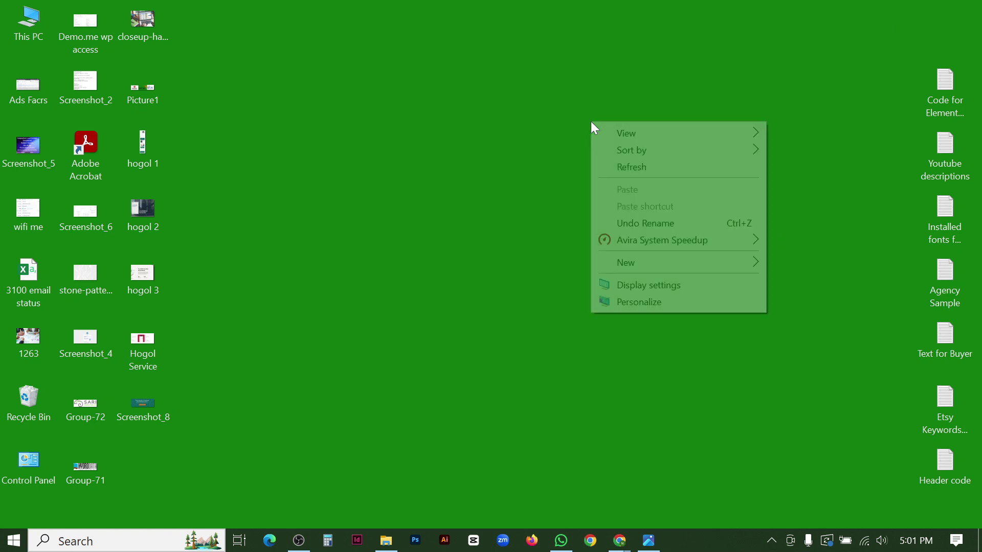
mouse_move(640, 262)
click(490, 371)
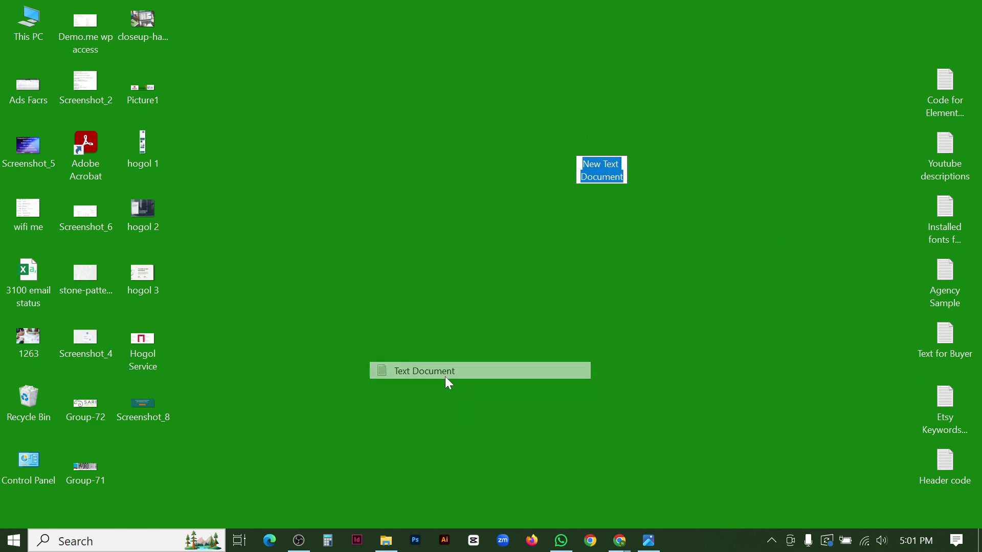
key(Return)
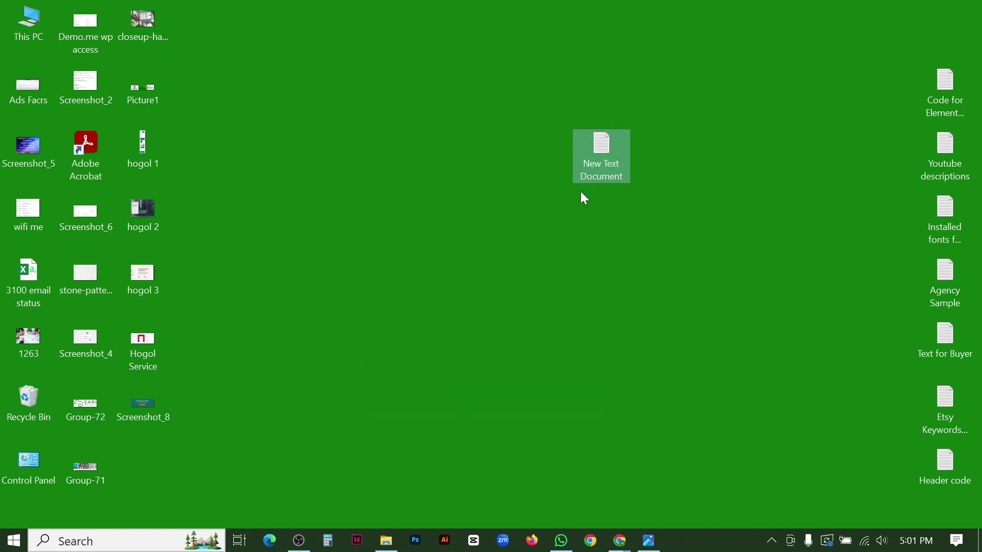
double_click(583, 178)
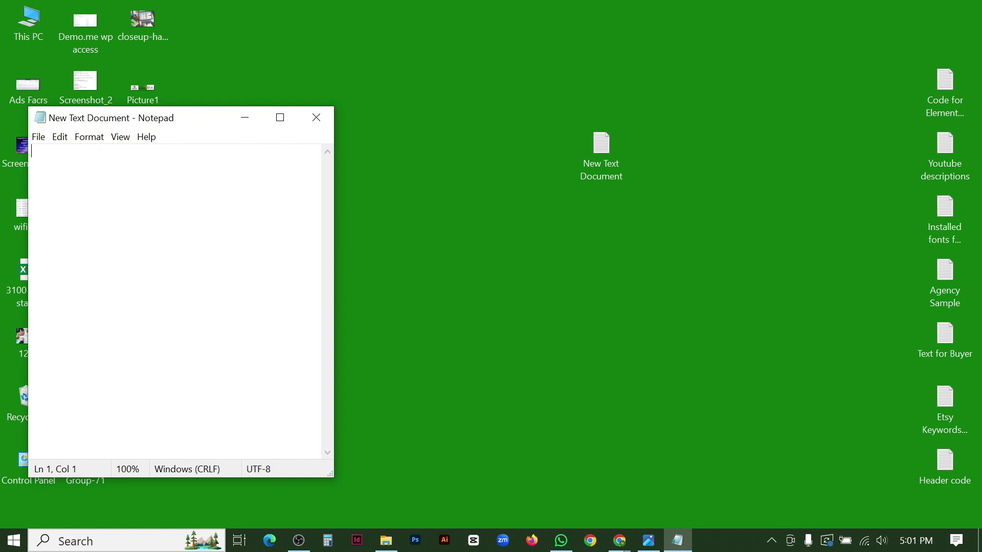
Paste the 'We offer a variety…' paragraph and remove its line breaks
text(We offer a variety of multidimensional services with an array of categories and options. We also deliver a consistent set of multidisciplinary solutions based on deep industry knowledge and shaped by leading-edge analytics and extensive local knowledge, context, and dynamics.)
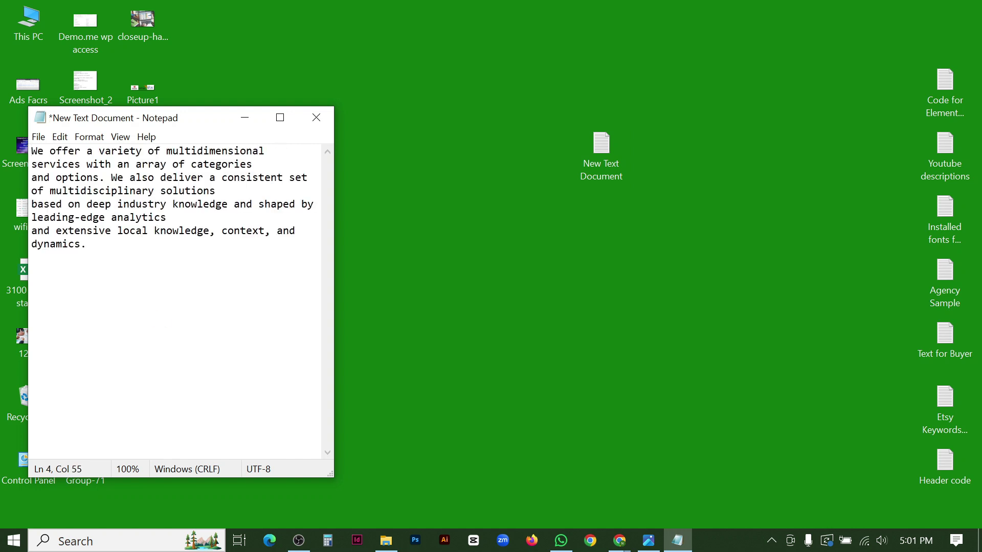
key(Delete)
key(BackSpace)
key(Delete)
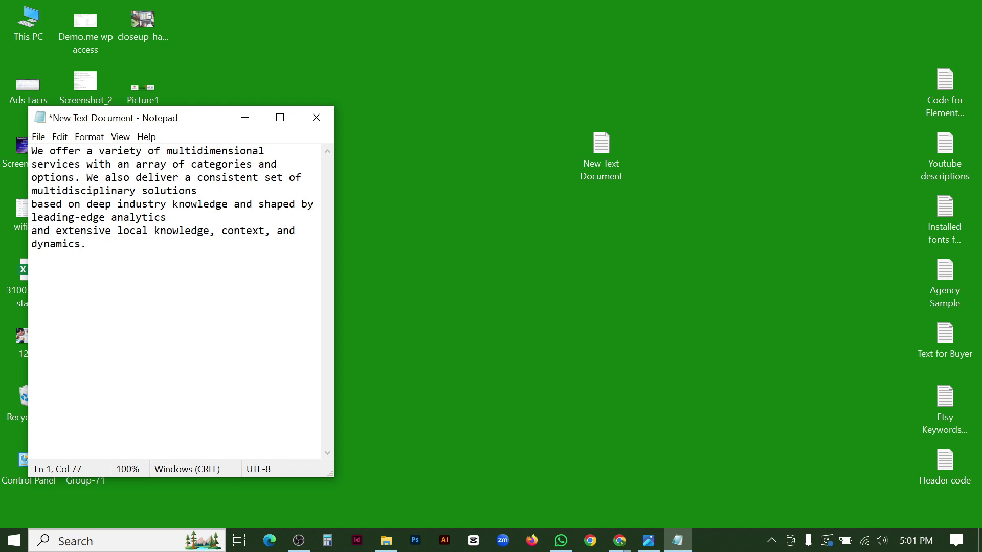
key(BackSpace)
key(Delete)
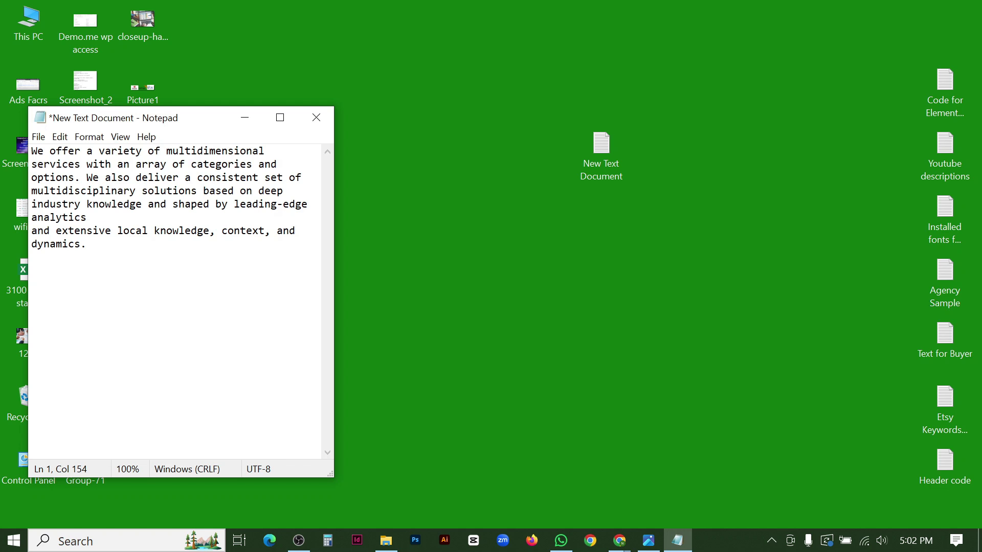
key(BackSpace)
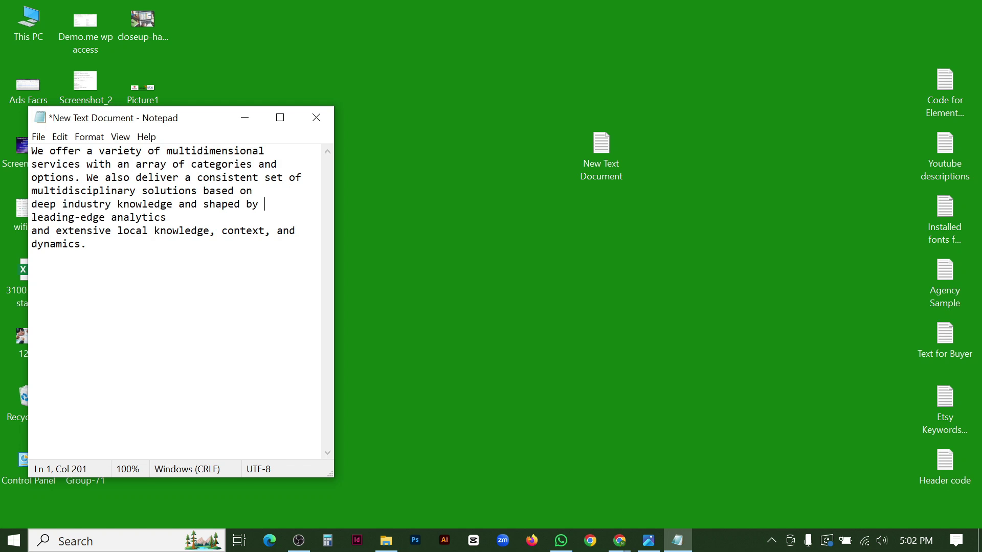
key(BackSpace)
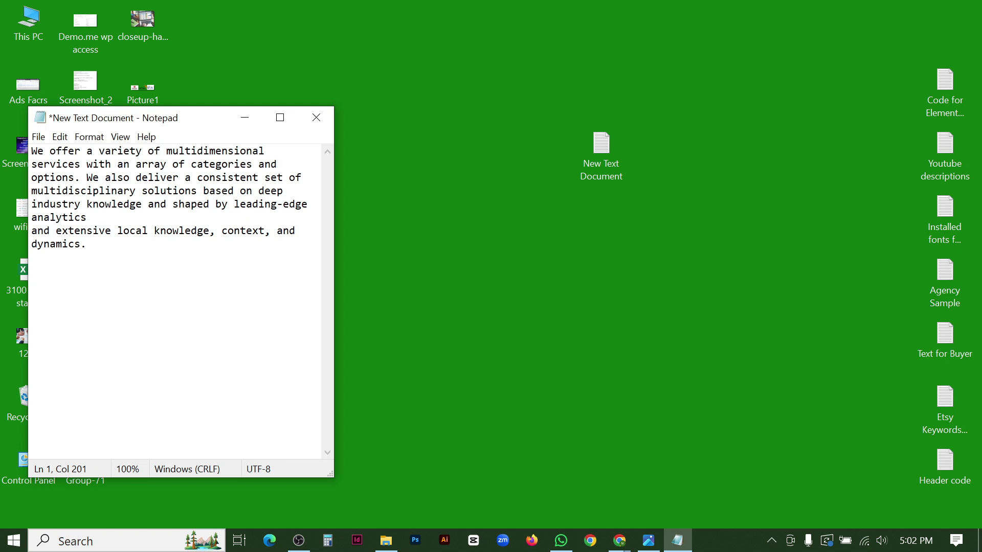
key(BackSpace)
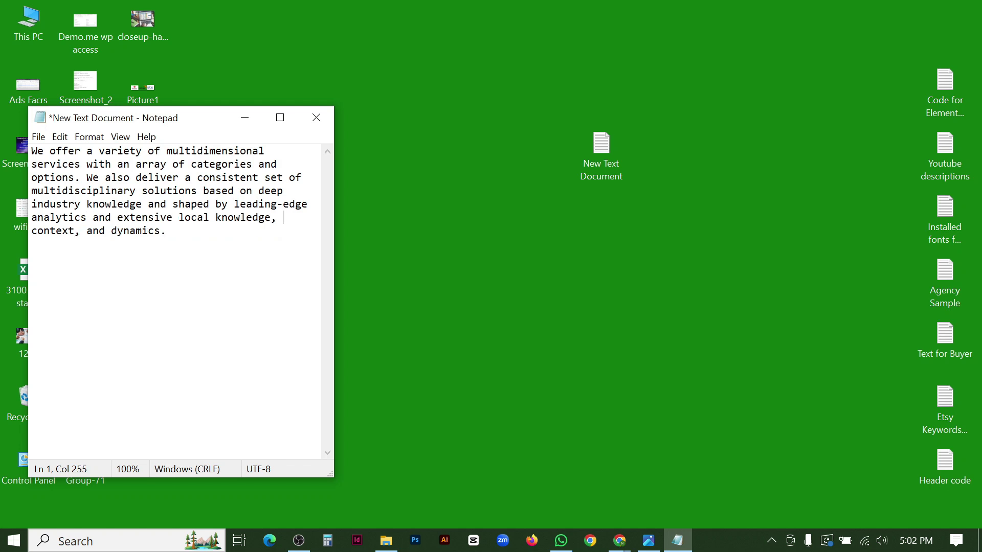
key(BackSpace)
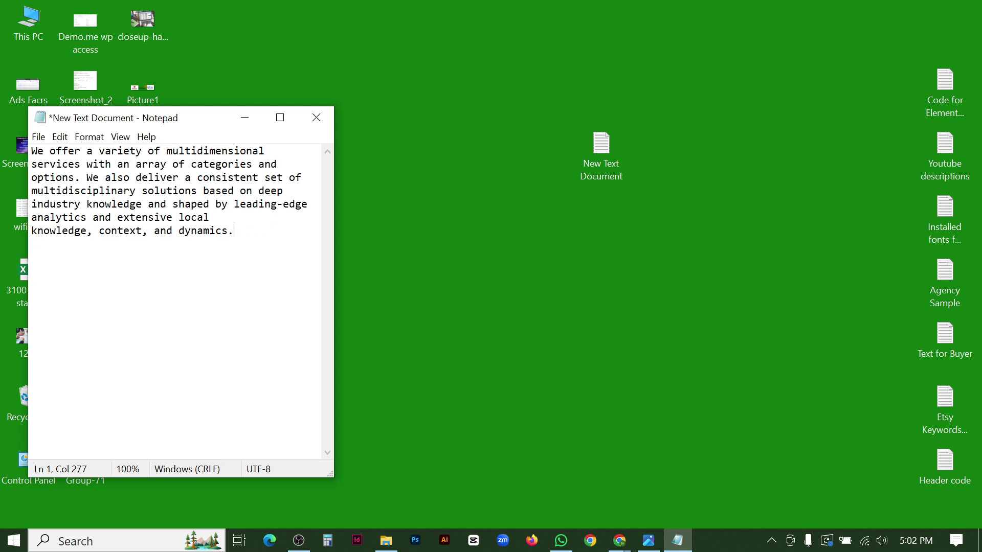
Select all the cleaned text, then close the Hogol Institute browser window
key(ctrl+a)
key(ctrl+c)
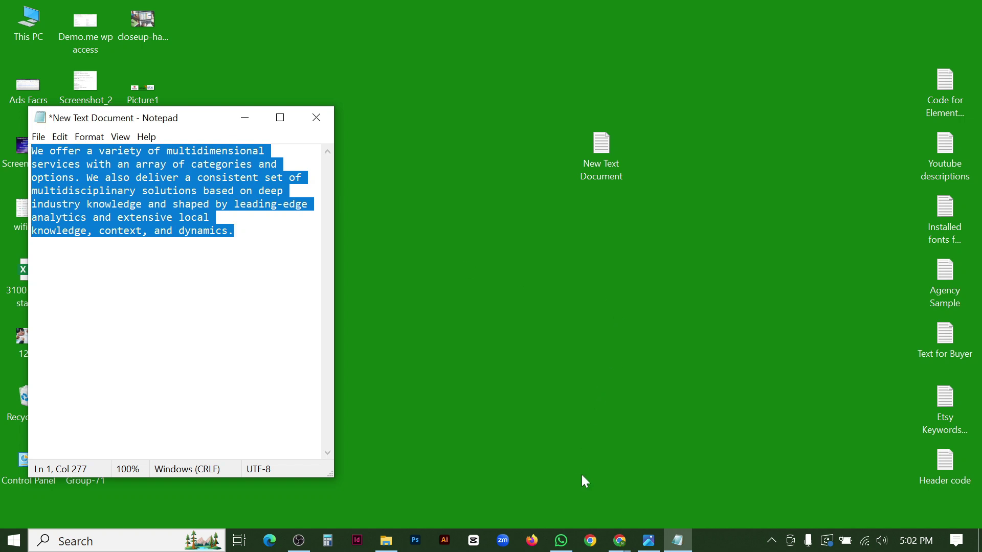
mouse_move(619, 546)
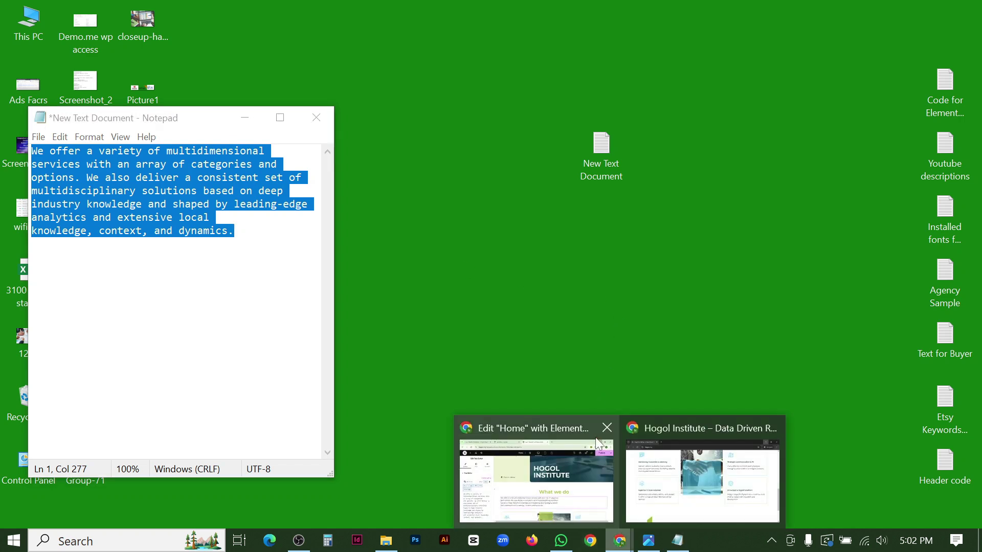
click(689, 482)
click(964, 15)
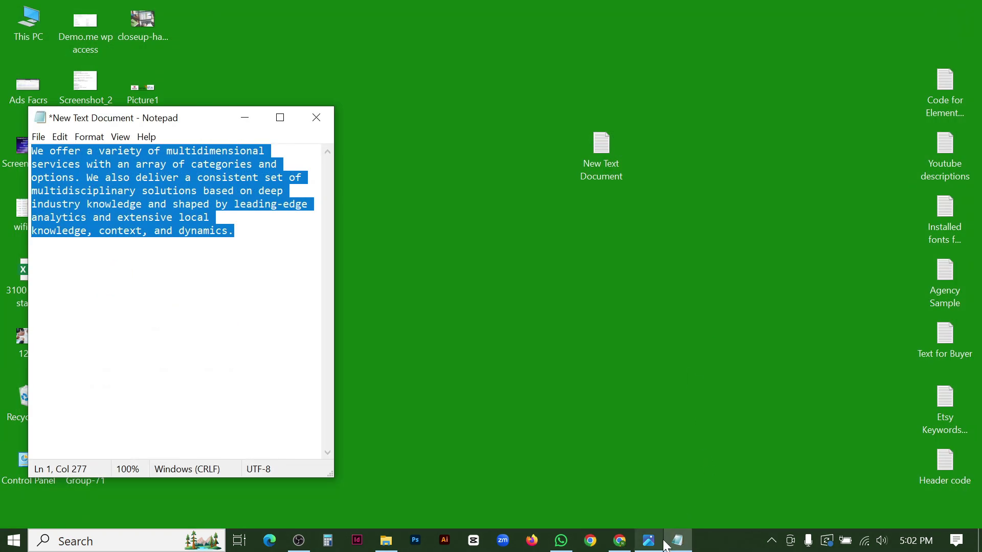
Replace the intro paragraph's text with the cleaned single-paragraph version
click(620, 546)
double_click(387, 389)
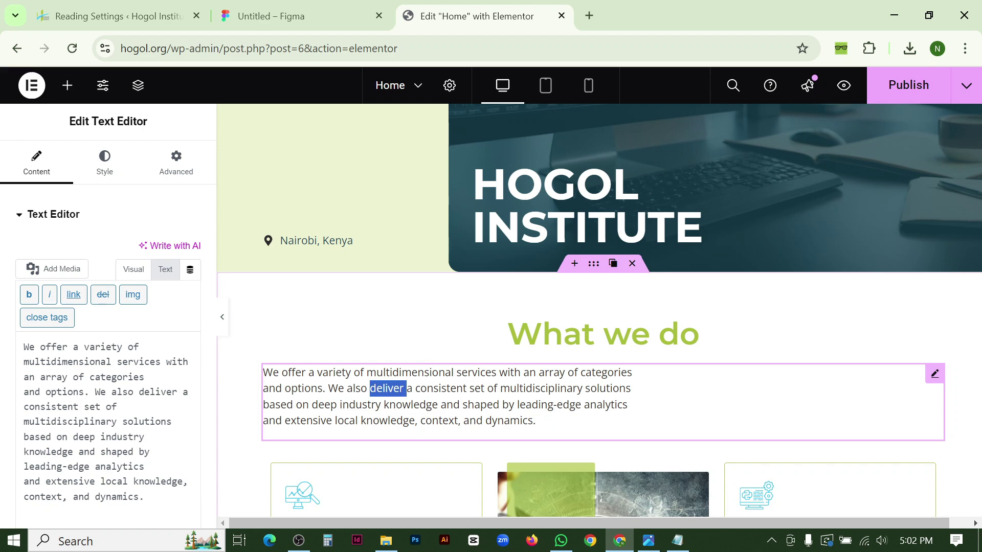
click(84, 407)
key(ctrl+a)
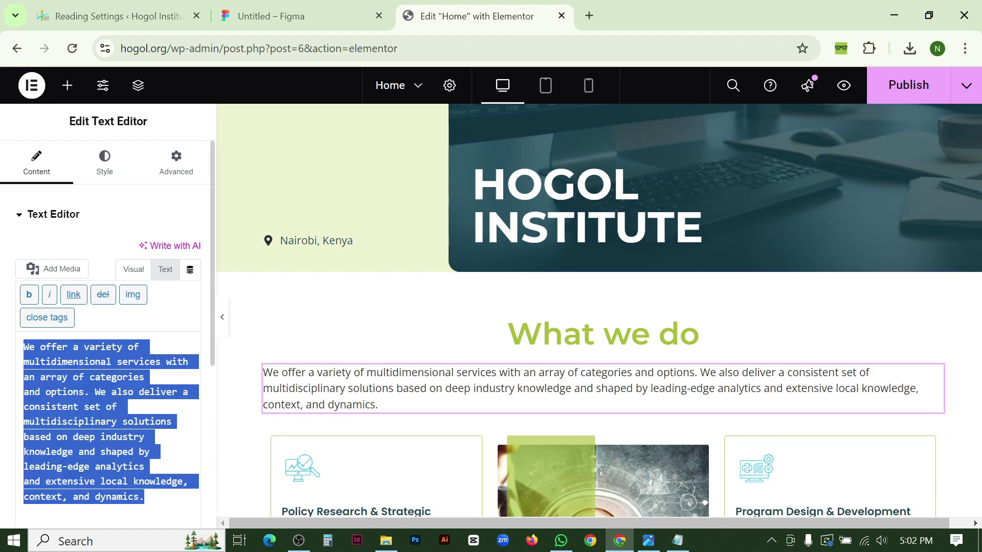
key(ctrl+v)
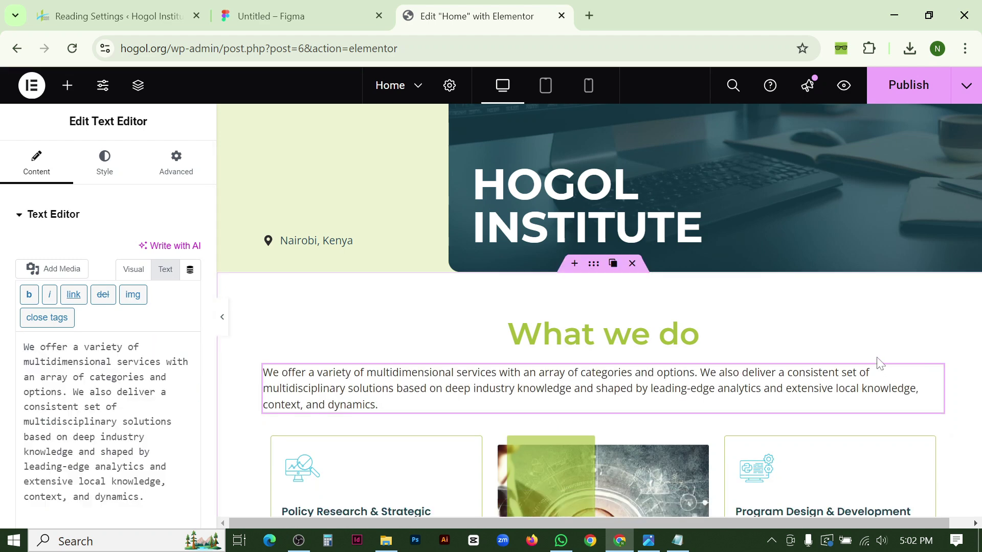
Give the What we do container unlinked padding of 12 top and 12 bottom, then preview
click(588, 279)
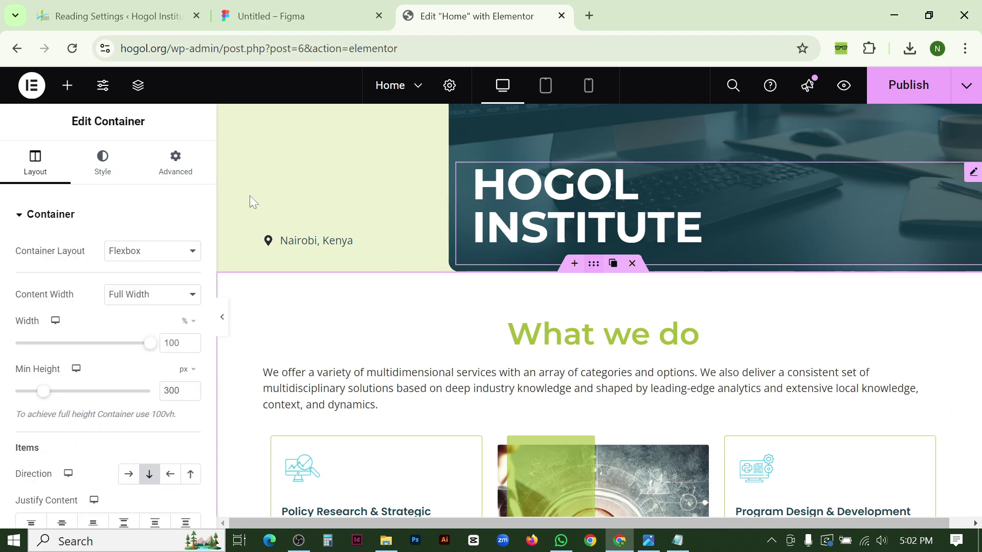
click(188, 163)
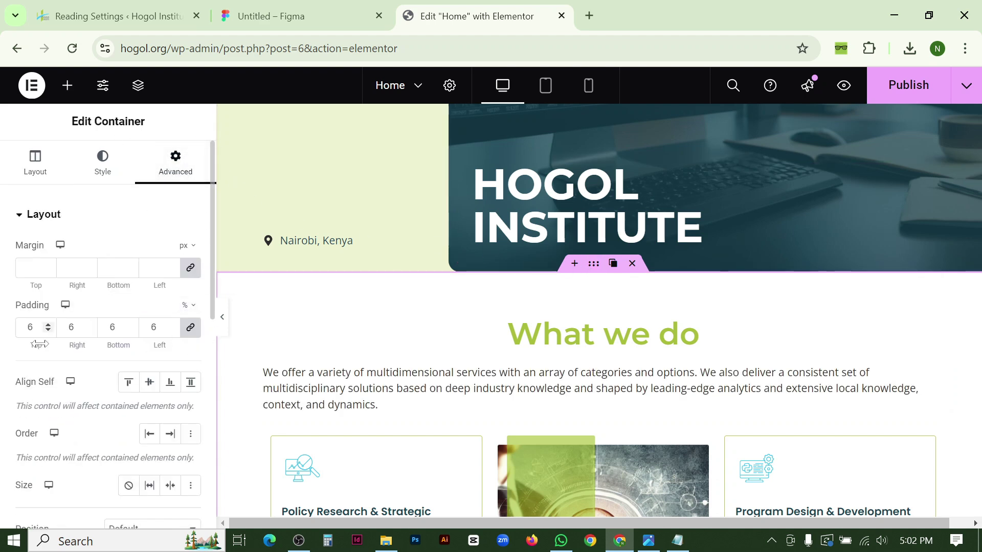
click(189, 330)
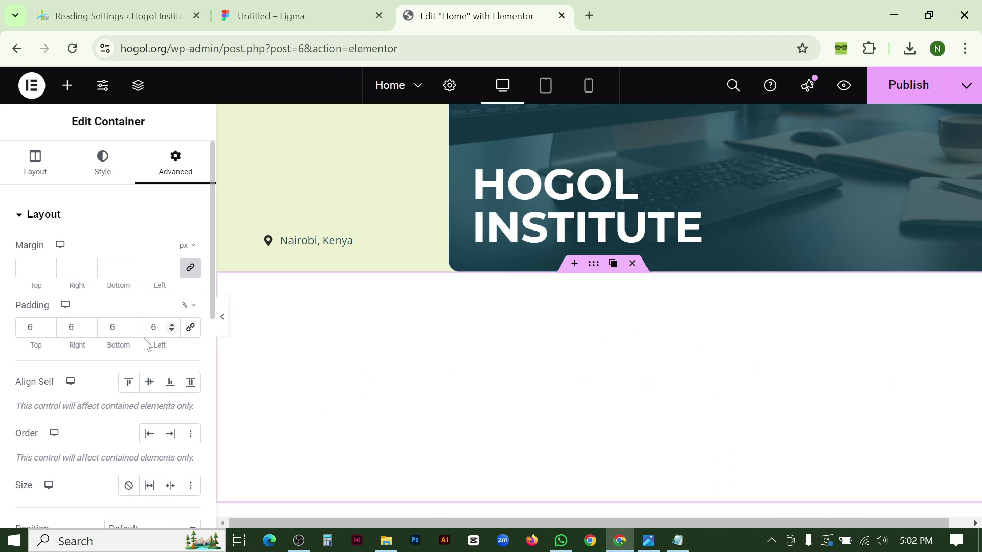
double_click(31, 328)
text(12)
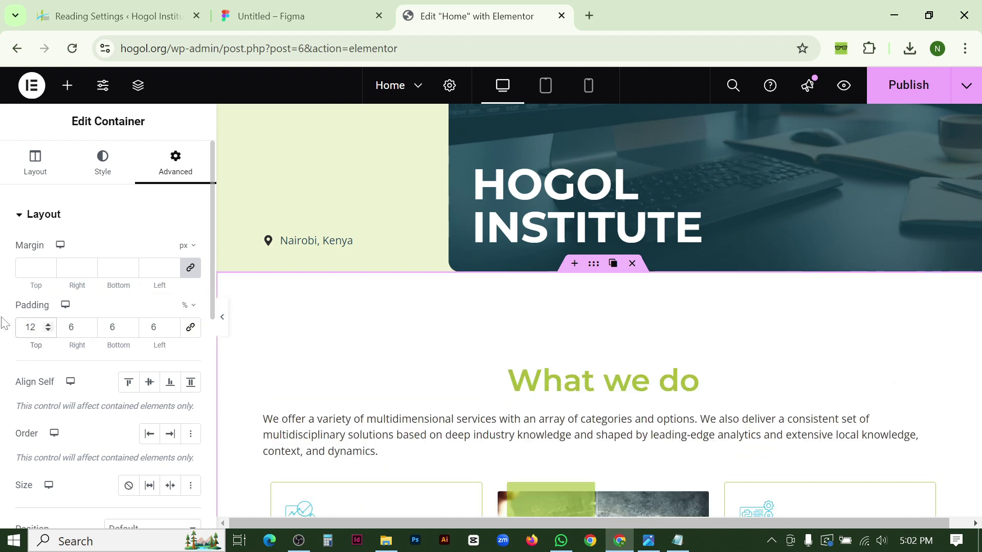
double_click(112, 328)
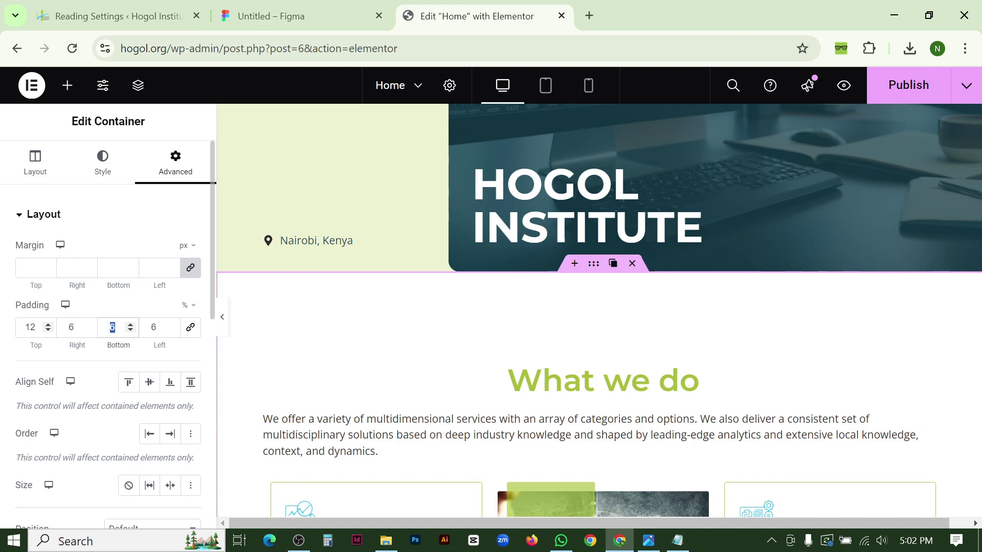
click(223, 318)
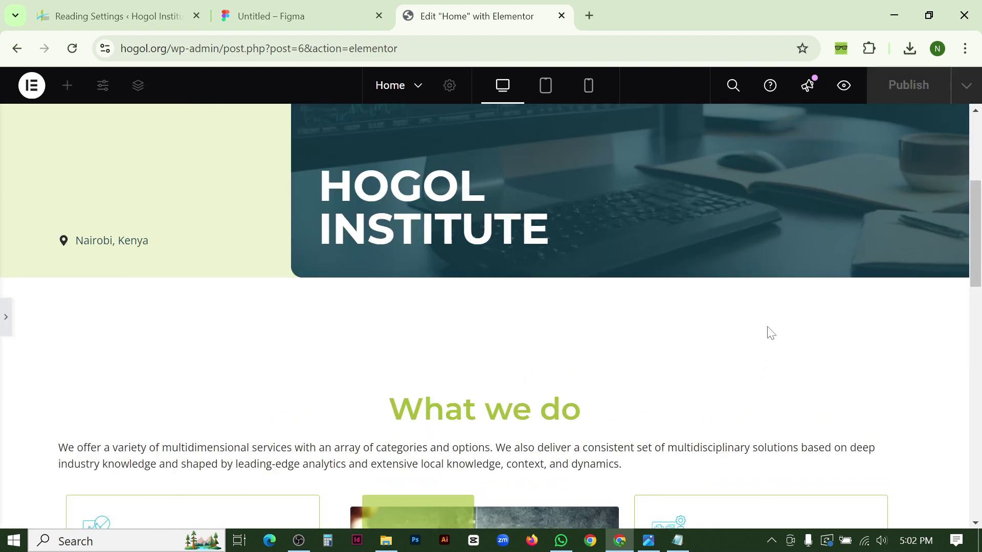
scroll(700, 386, down, 5)
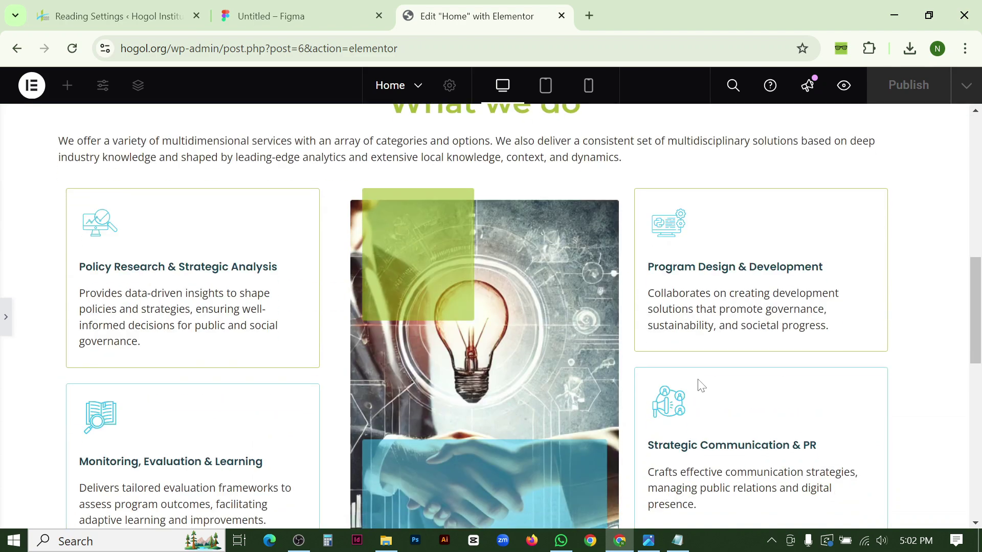
scroll(701, 385, up, 6)
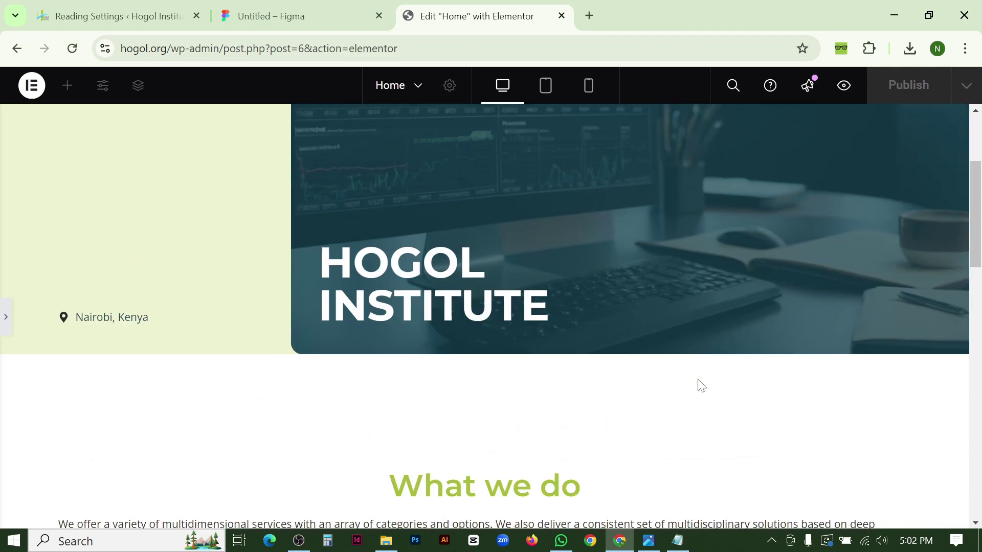
scroll(701, 385, down, 6)
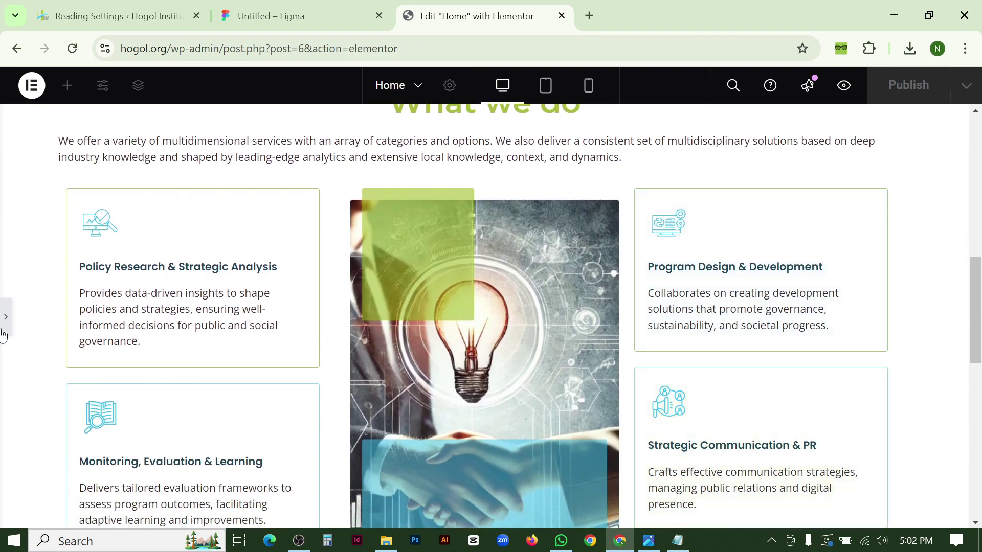
Centre-align the intro paragraph text under 'What we do'
click(4, 328)
scroll(702, 189, up, 3)
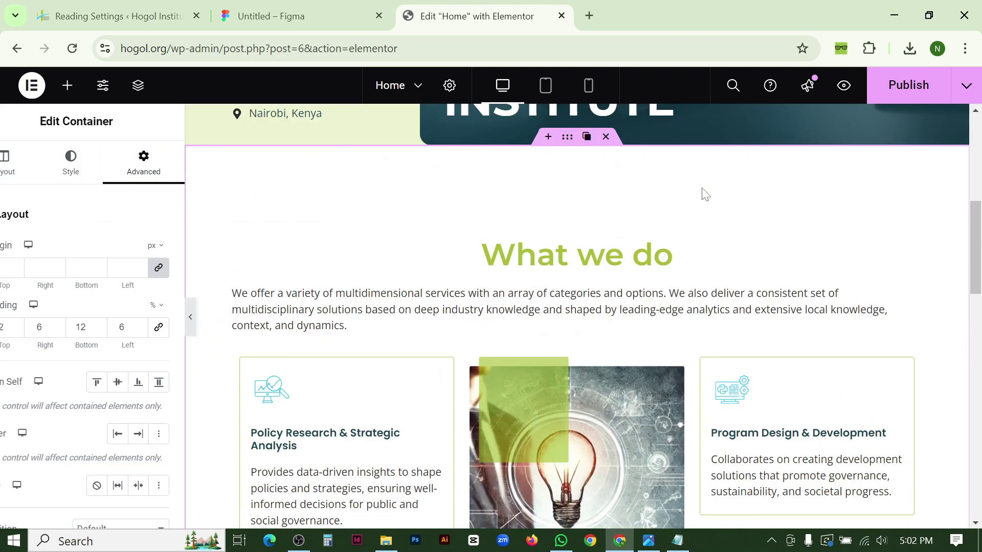
click(931, 291)
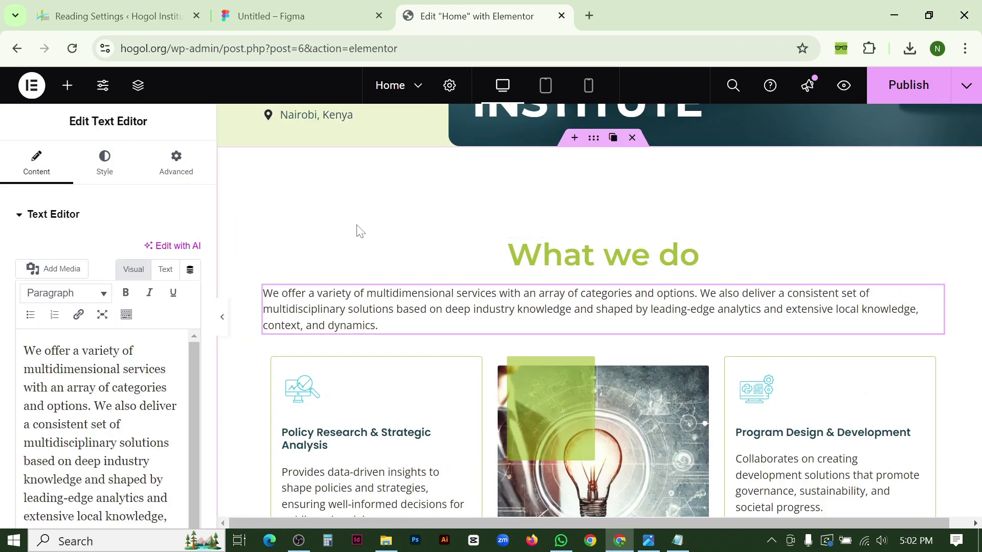
click(103, 169)
click(149, 251)
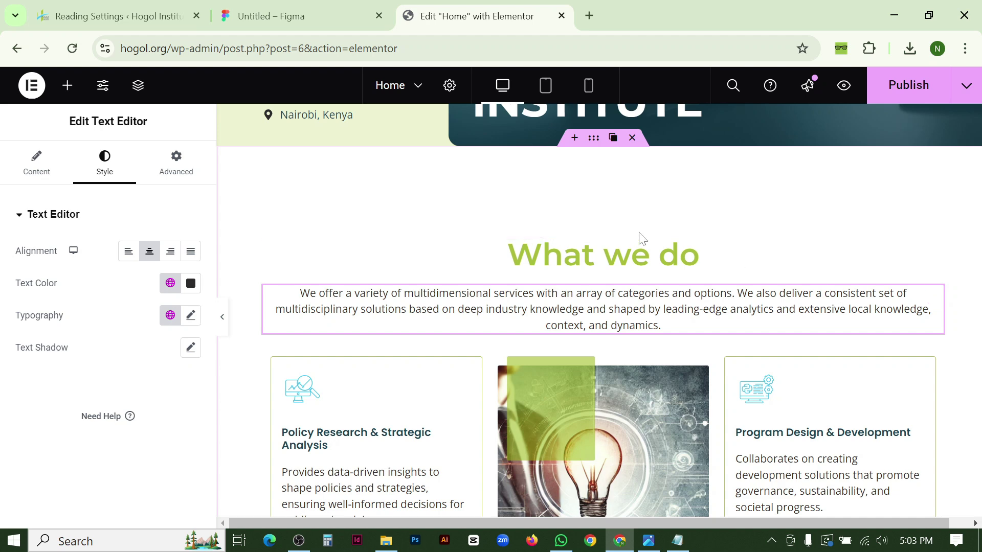
Unlink the paragraph's padding sides and enter a first value of 25
mouse_move(935, 301)
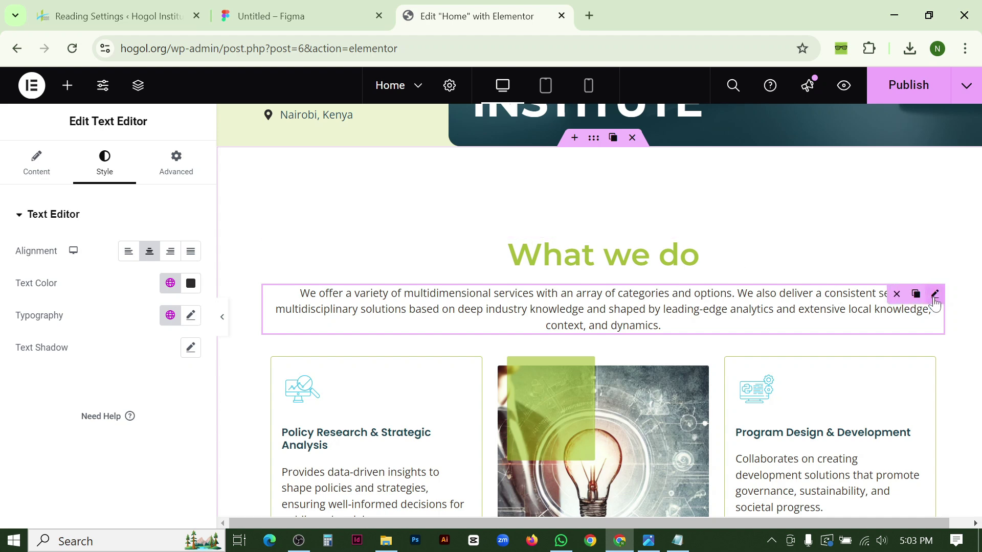
click(176, 171)
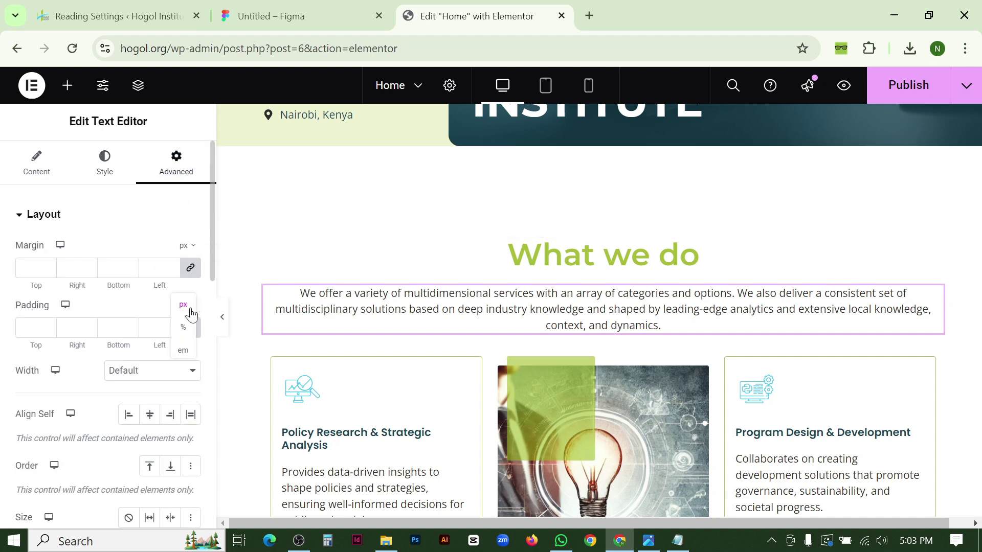
click(189, 331)
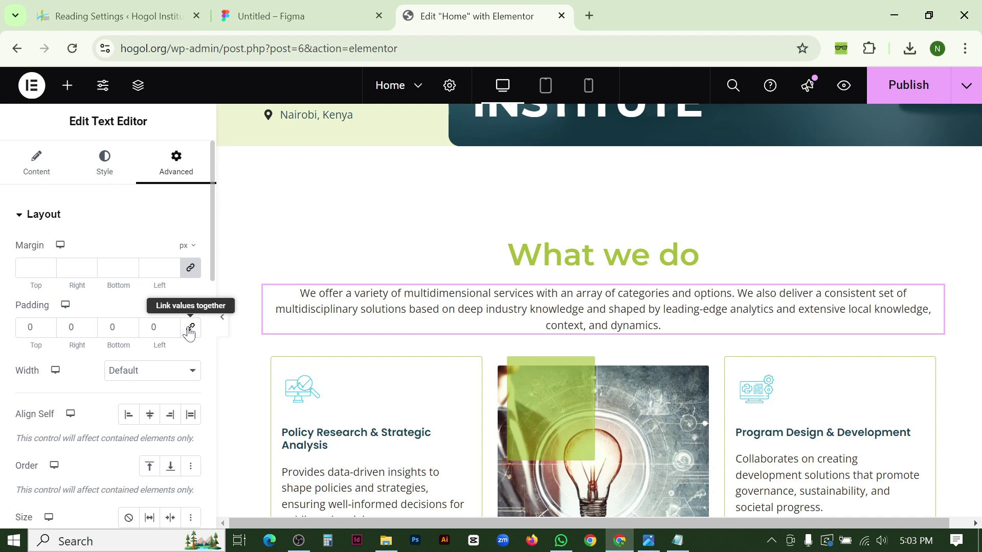
text(25)
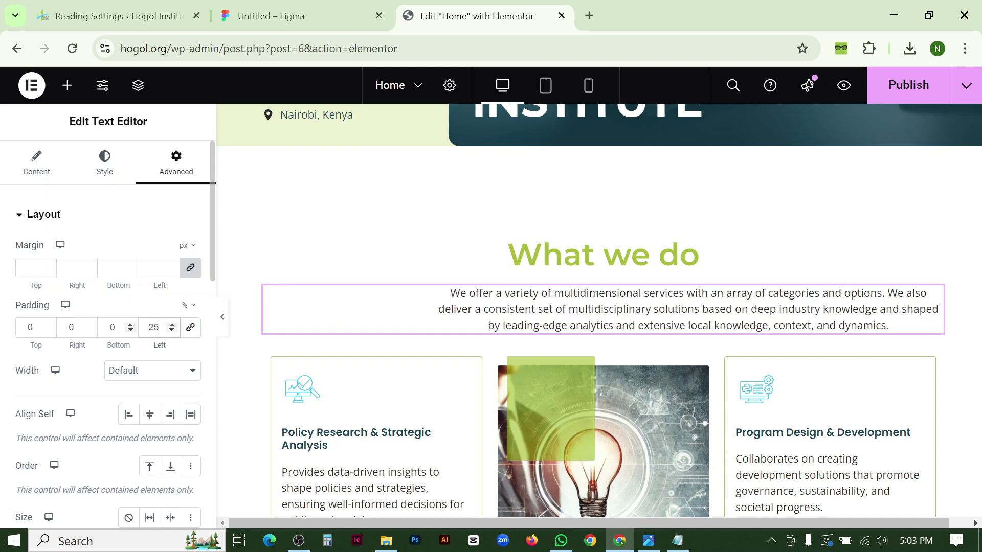
click(74, 328)
text(25)
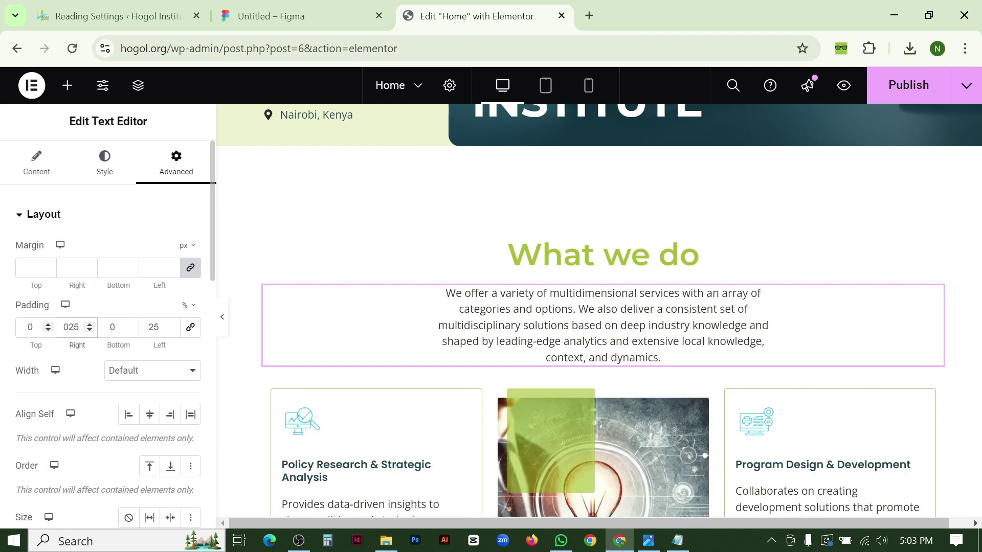
After previewing, correct the paragraph's right and left padding to 20%
click(222, 317)
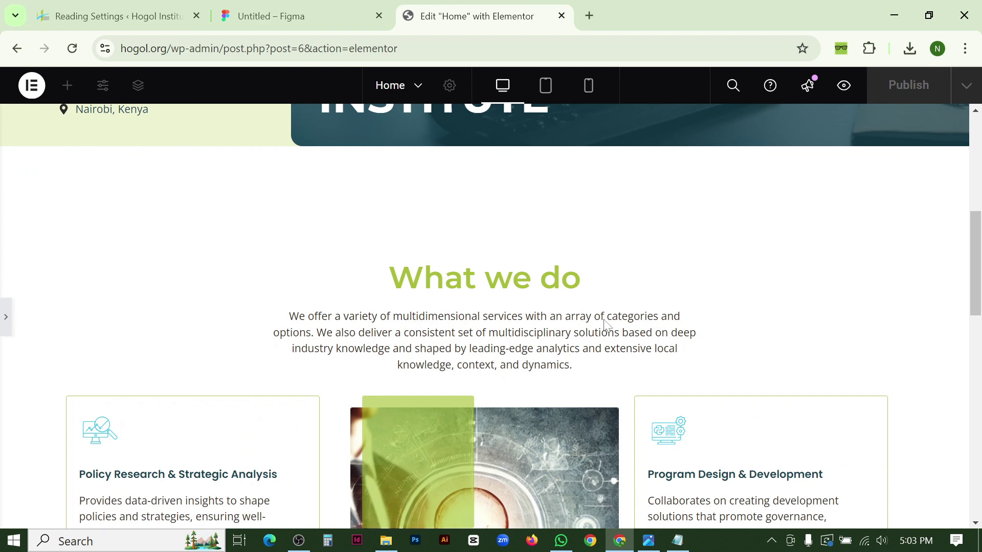
scroll(792, 340, up, 3)
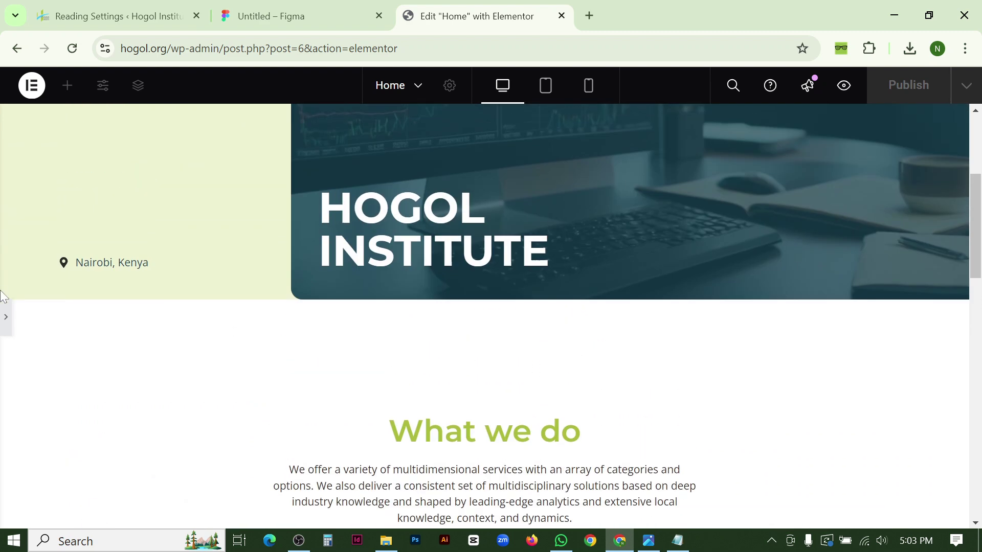
click(4, 315)
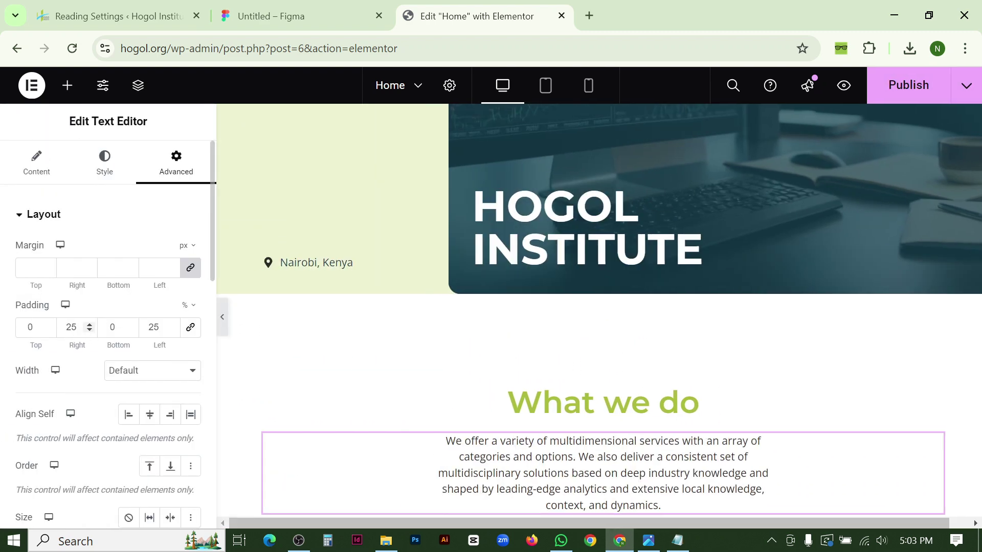
drag(79, 327, 51, 327)
text(20)
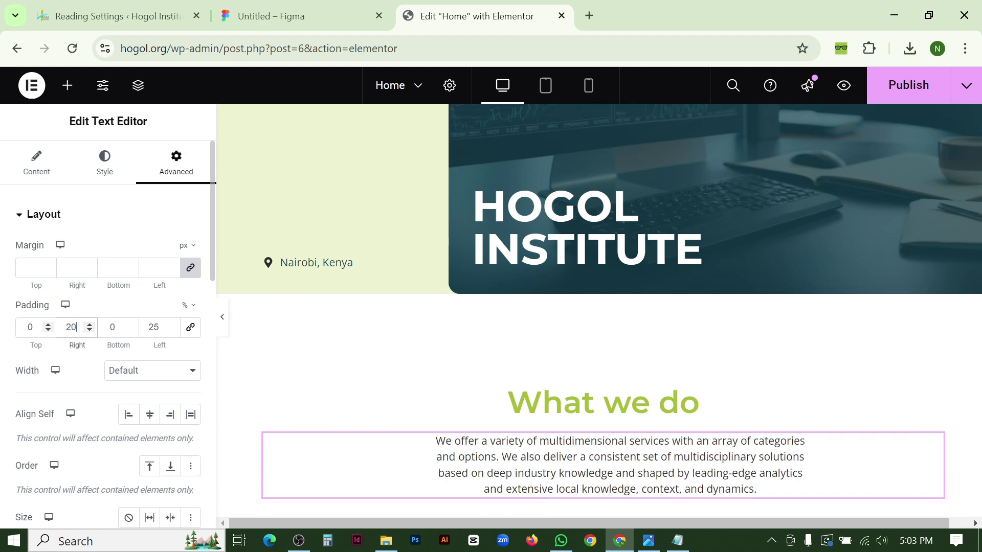
drag(169, 328, 130, 330)
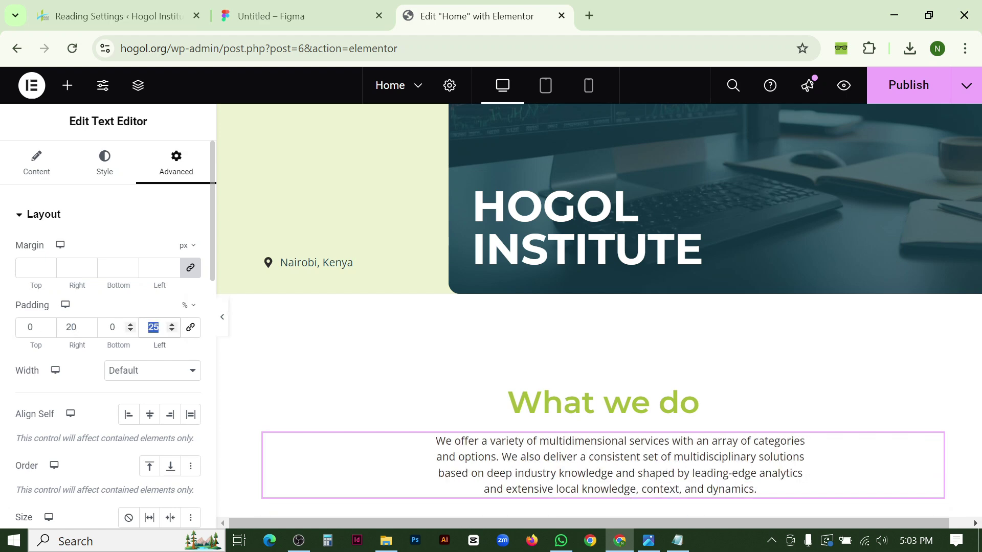
text(20)
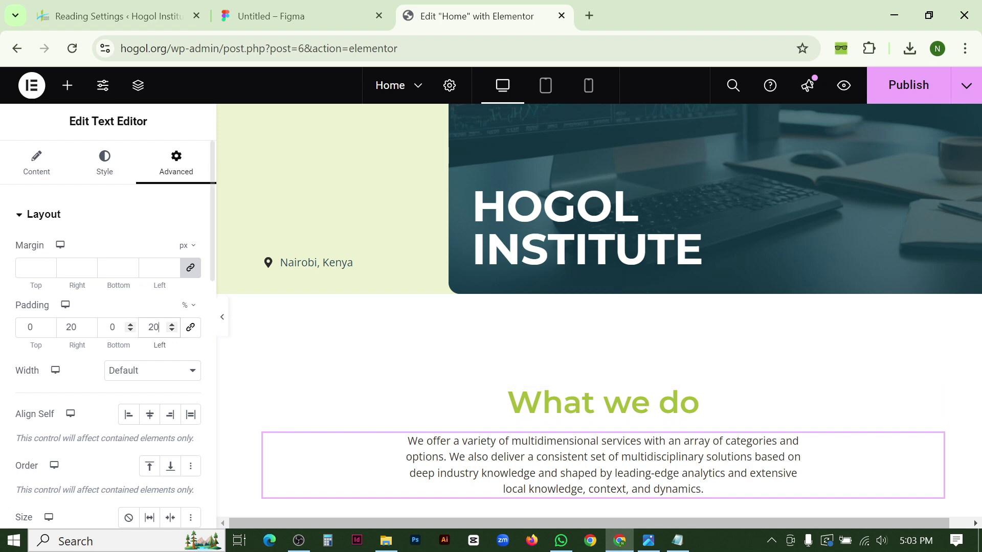
Set the paragraph's top and bottom padding to 2%
double_click(31, 328)
text(2)
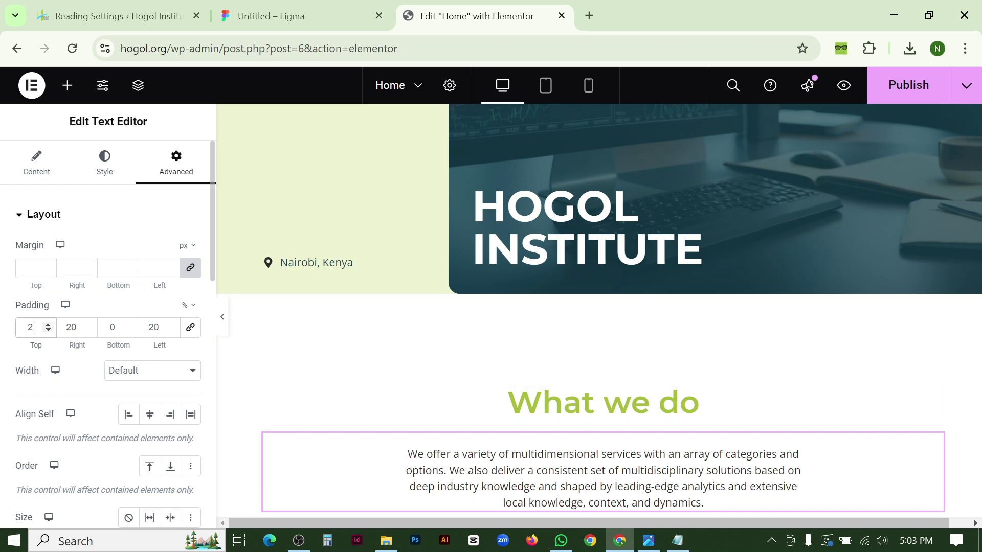
key(Tab)
key(Tab)
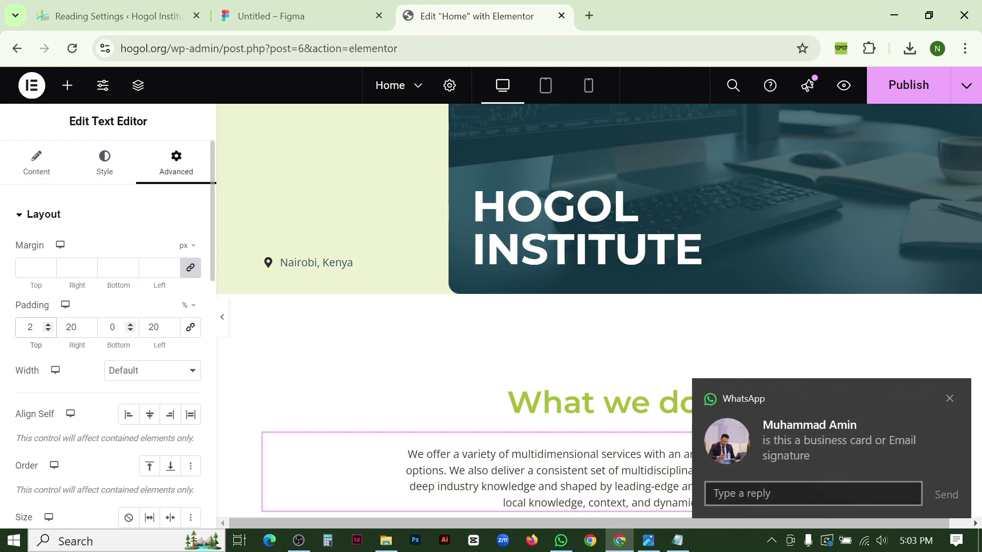
text(2)
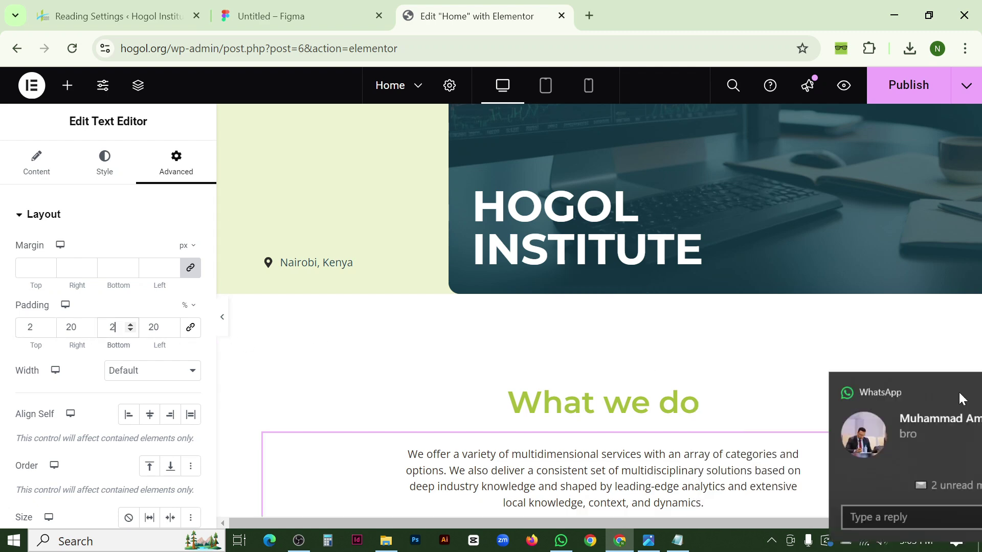
click(948, 384)
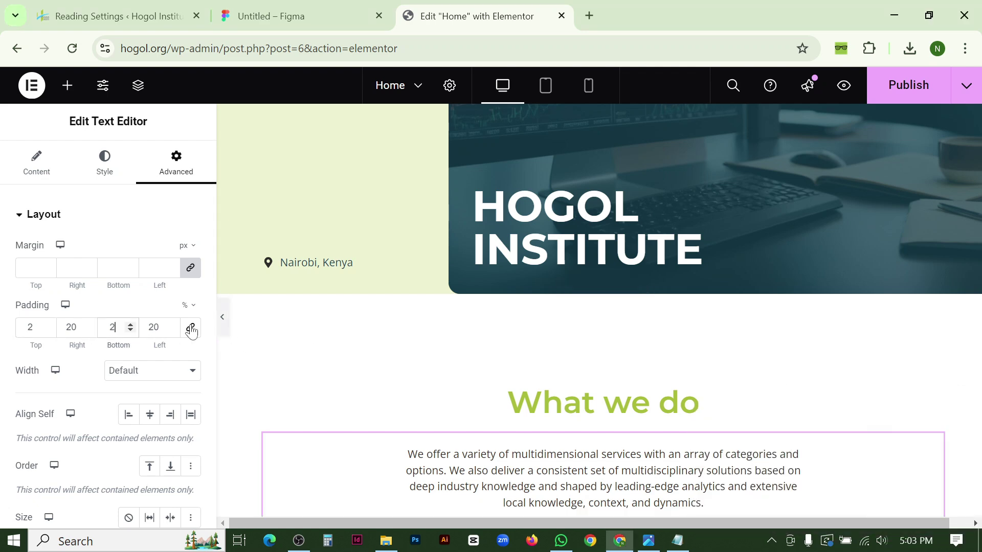
Give the 'What we do' heading a 2% bottom padding and preview the spacing
click(936, 396)
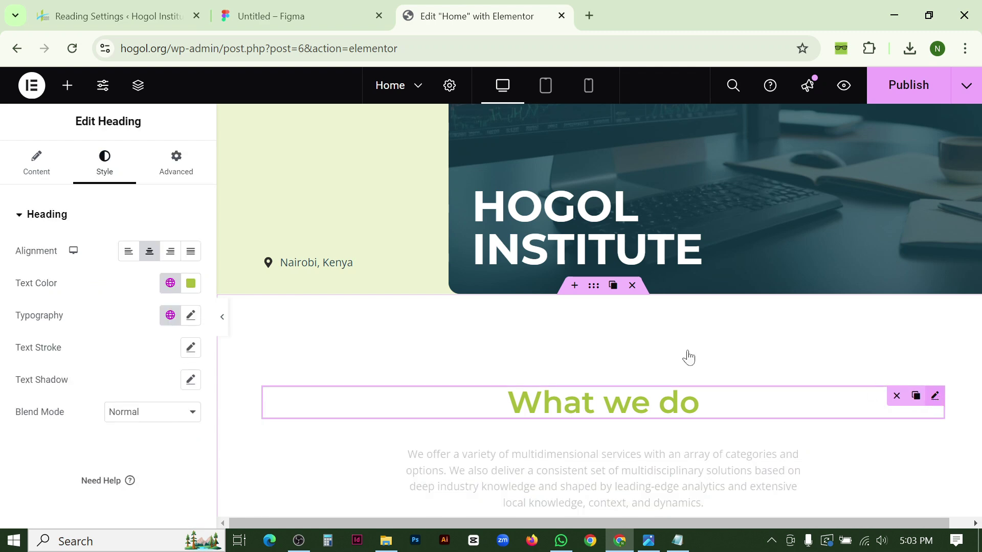
click(175, 169)
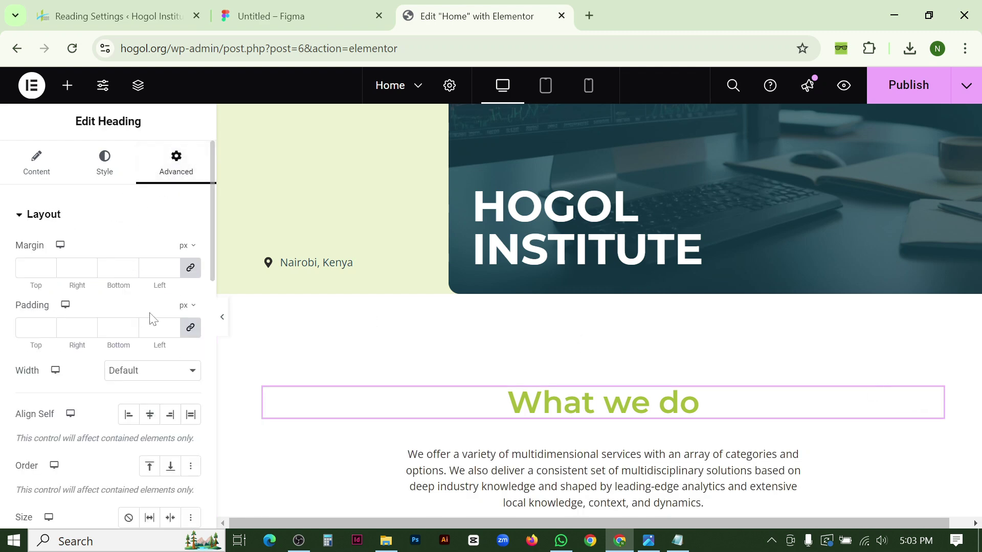
click(184, 305)
click(185, 330)
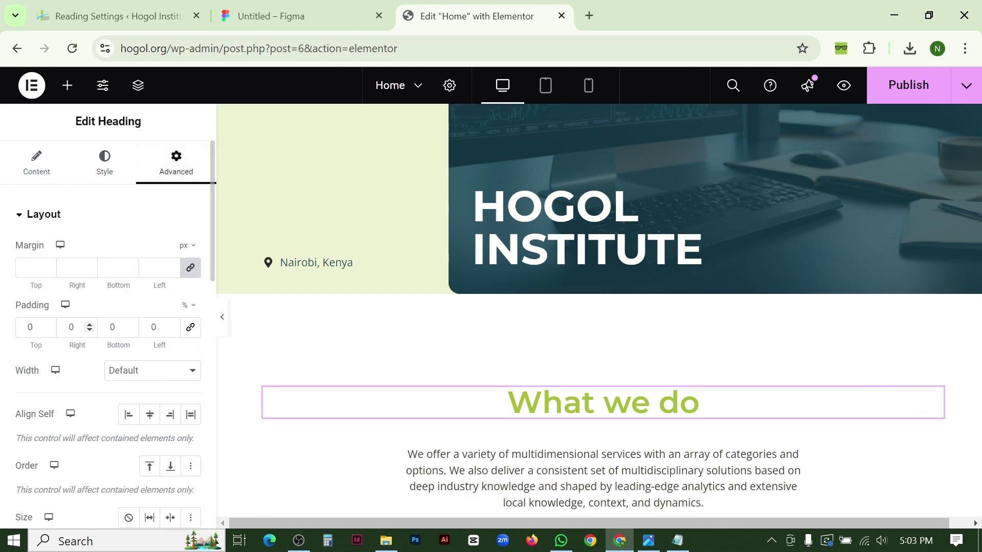
click(112, 327)
text(2)
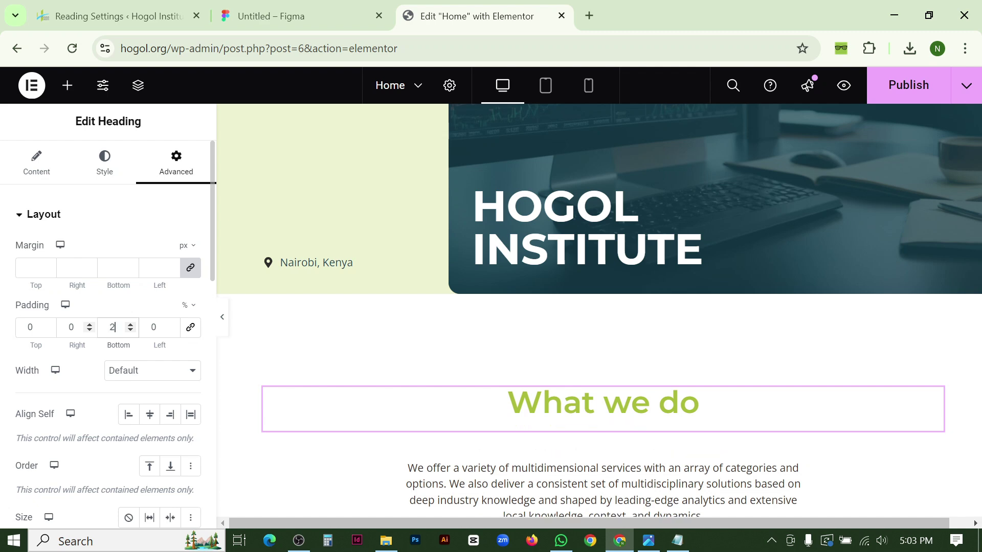
click(223, 320)
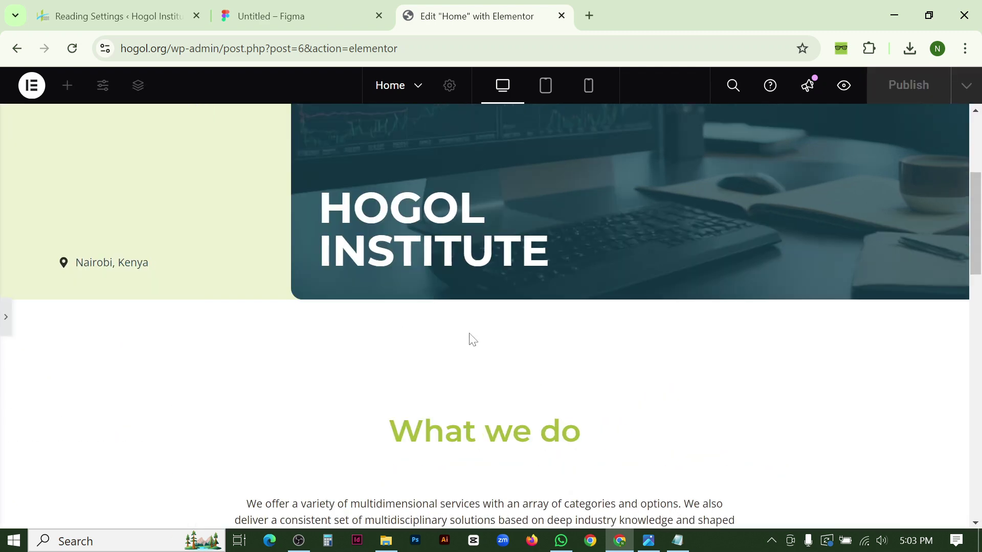
scroll(569, 377, down, 3)
scroll(566, 367, up, 1)
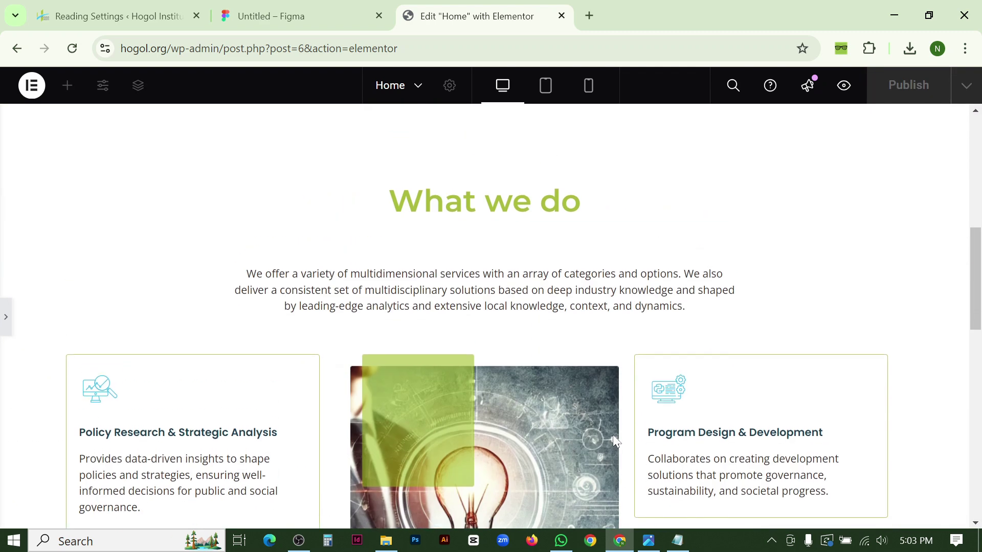
click(5, 317)
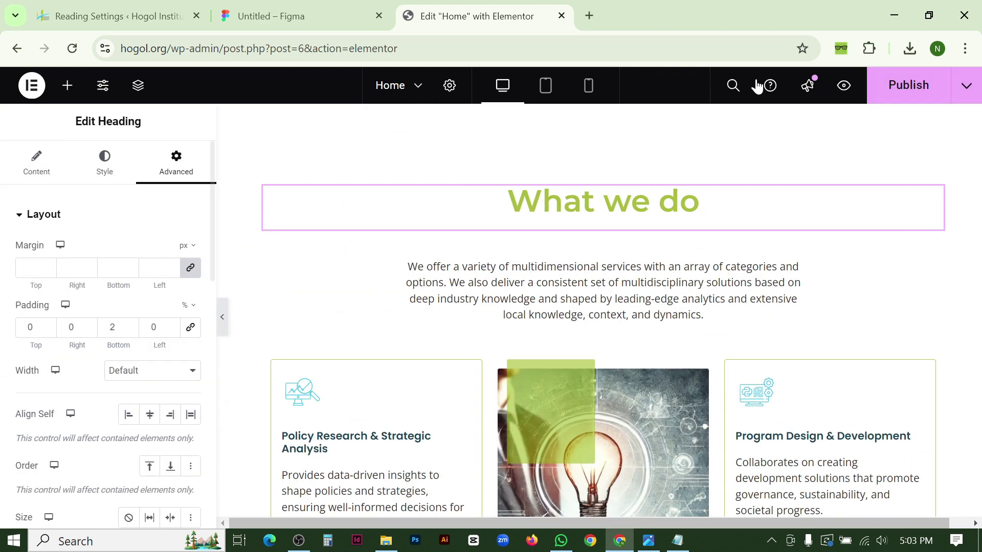